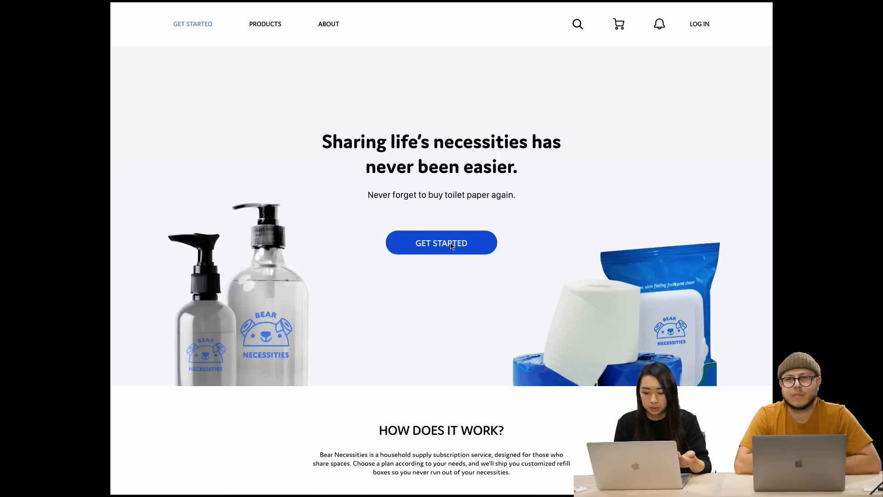
Click through the prototype, choosing Apartment in Step 1 and continuing to Step 2, then exit full screen
{"action": "left_click", "coordinate": [451, 246]}
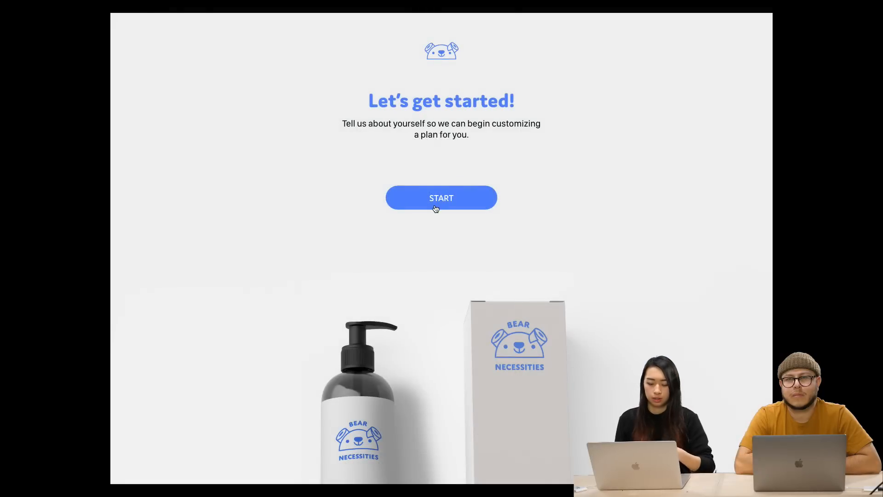
{"action": "left_click", "coordinate": [441, 203]}
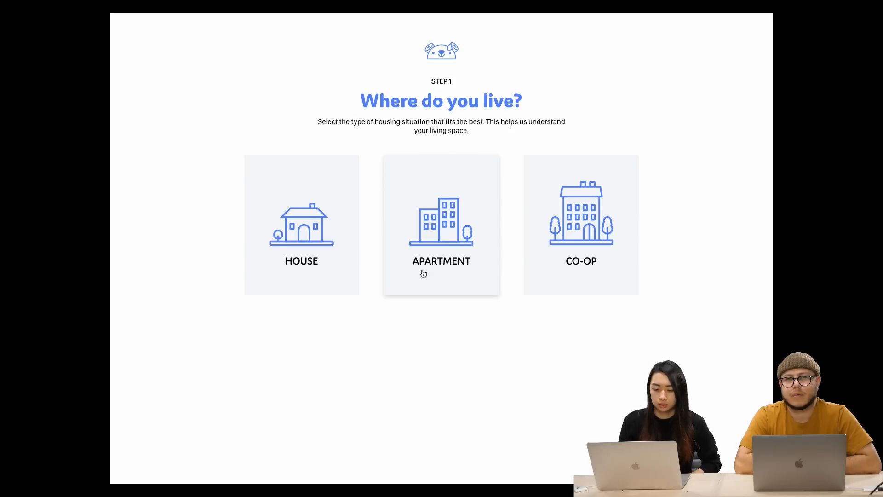
{"action": "left_click", "coordinate": [438, 244]}
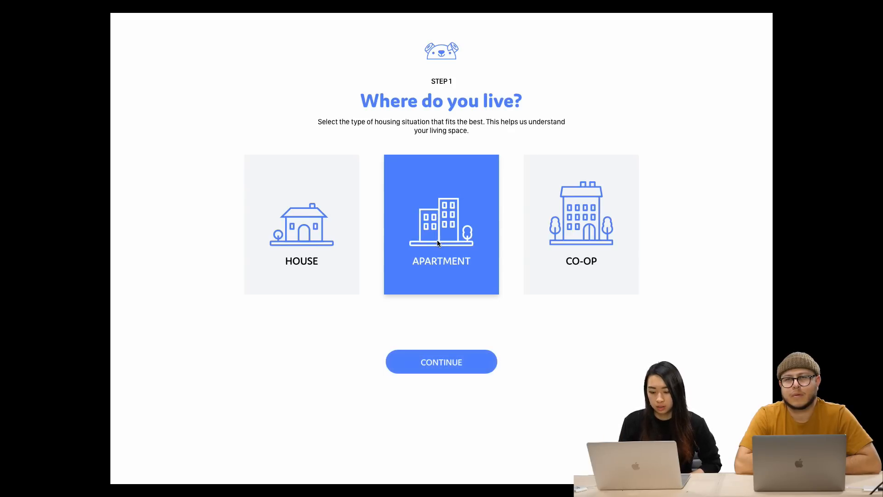
{"action": "left_click", "coordinate": [441, 363]}
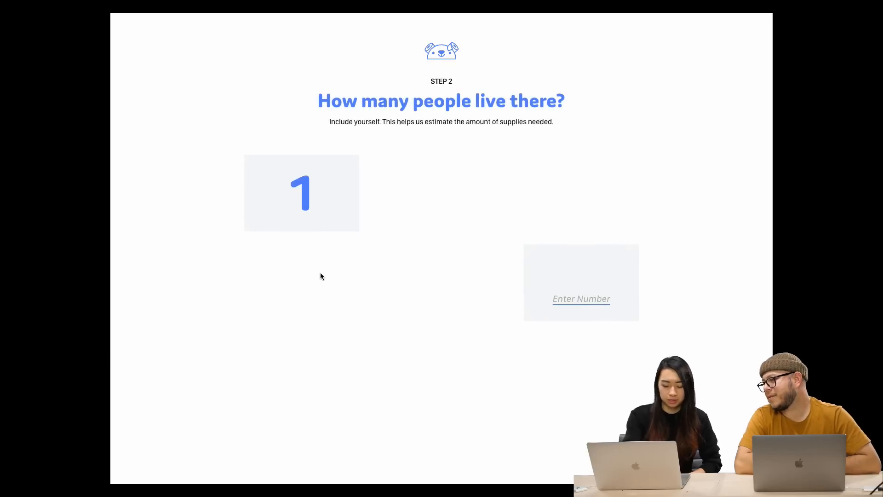
{"action": "key", "text": "Escape"}
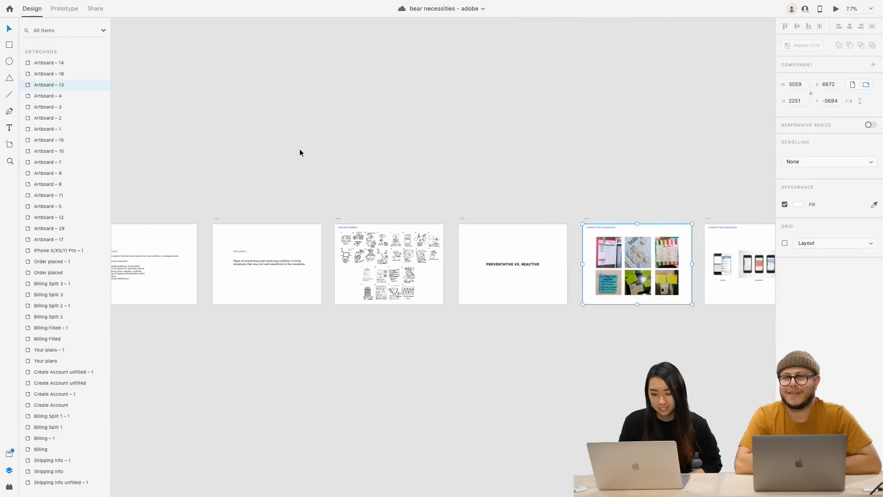
Preview the Before Component States homepage artboard, then close the preview window
{"action": "scroll", "coordinate": [299, 153], "scroll_direction": "down", "scroll_amount": 2}
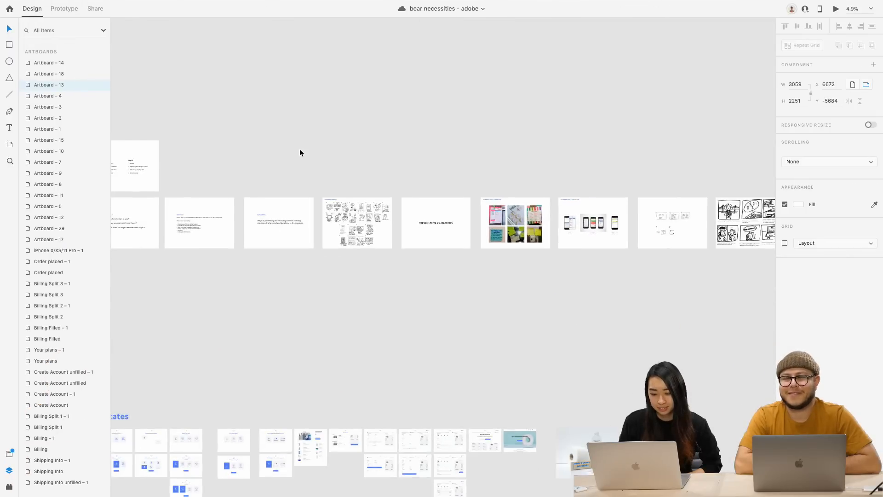
{"action": "scroll", "coordinate": [299, 152], "scroll_direction": "down", "scroll_amount": 2}
{"action": "scroll", "coordinate": [300, 153], "scroll_direction": "down", "scroll_amount": 3}
{"action": "scroll", "coordinate": [300, 152], "scroll_direction": "left", "scroll_amount": 3}
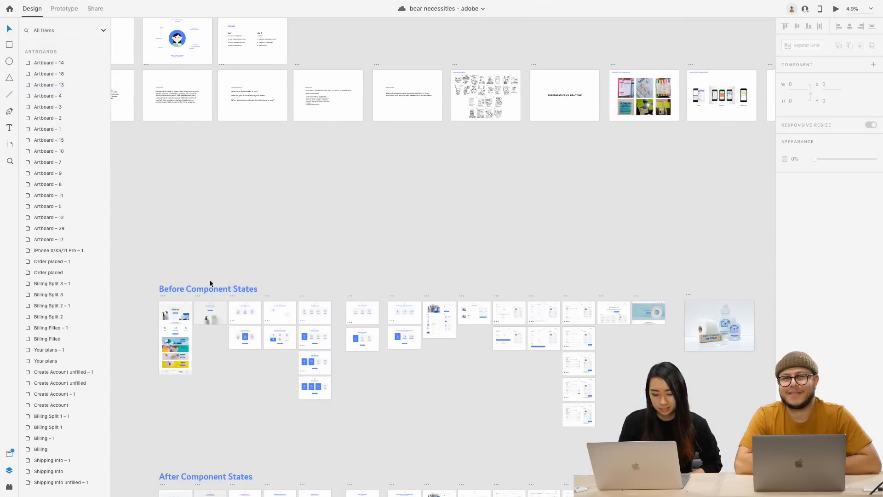
{"action": "left_click", "coordinate": [164, 300]}
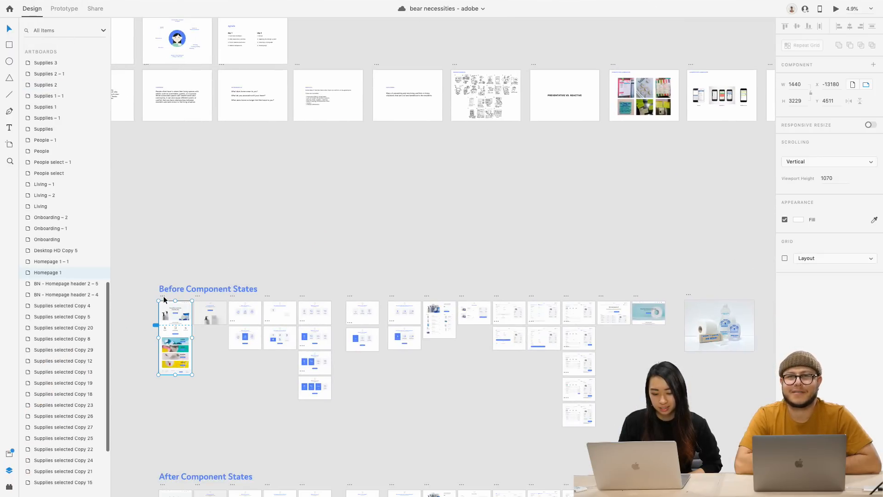
{"action": "left_click", "coordinate": [835, 9]}
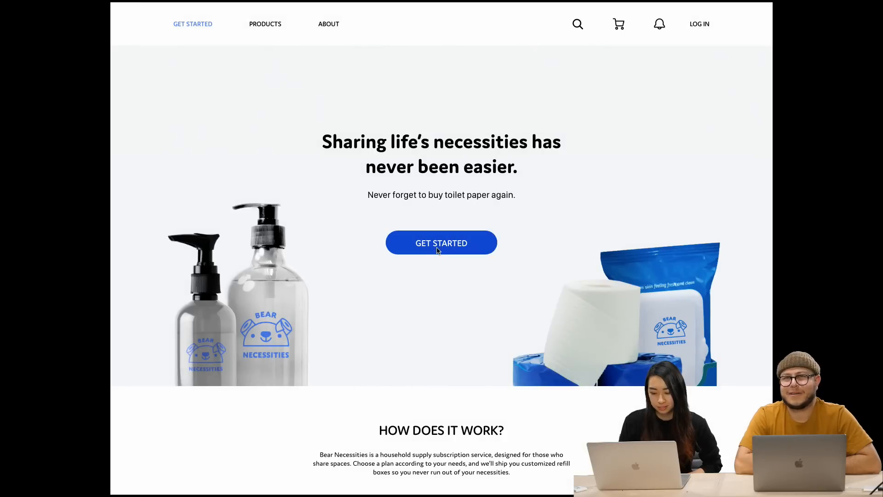
{"action": "mouse_move", "coordinate": [221, 3]}
{"action": "left_click", "coordinate": [26, 18]}
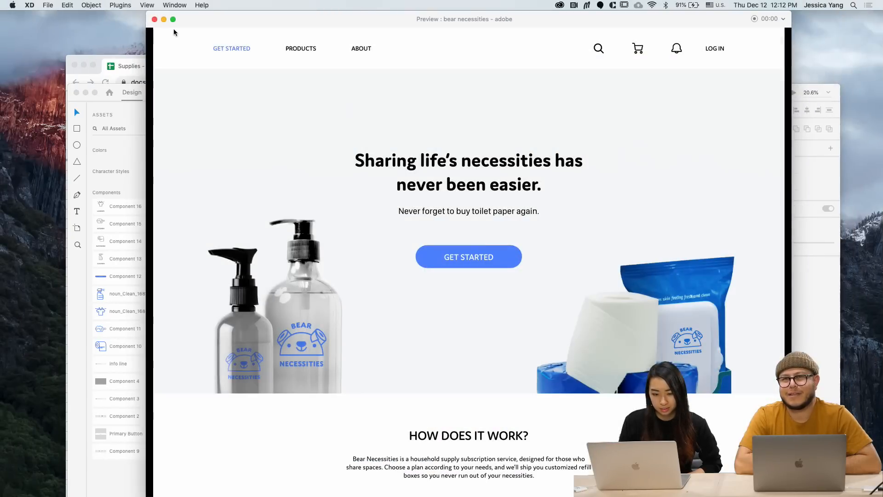
{"action": "left_click", "coordinate": [157, 21]}
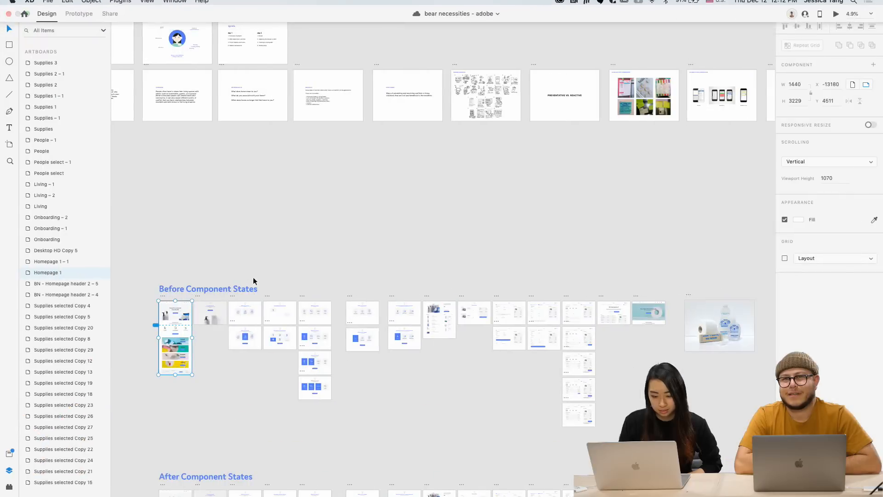
Select the first After Component States homepage artboard
{"action": "scroll", "coordinate": [253, 282], "scroll_direction": "up", "scroll_amount": 3}
{"action": "scroll", "coordinate": [253, 287], "scroll_direction": "down", "scroll_amount": 3}
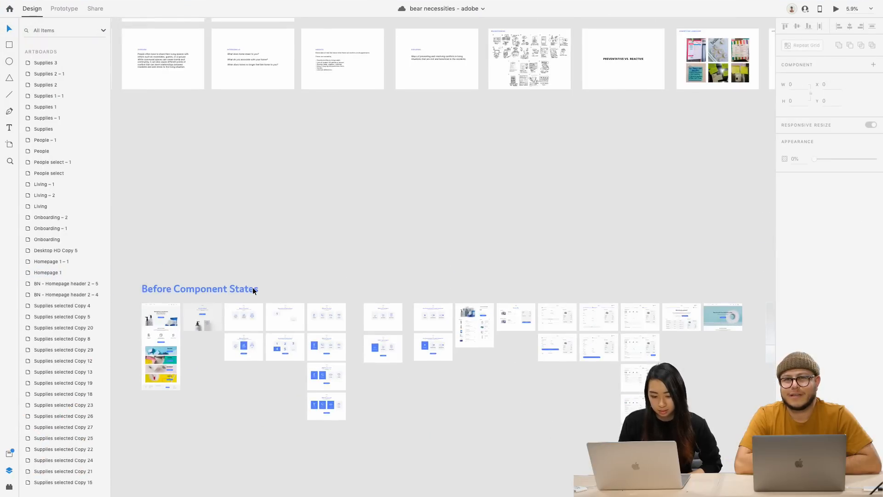
{"action": "scroll", "coordinate": [252, 287], "scroll_direction": "down", "scroll_amount": 5}
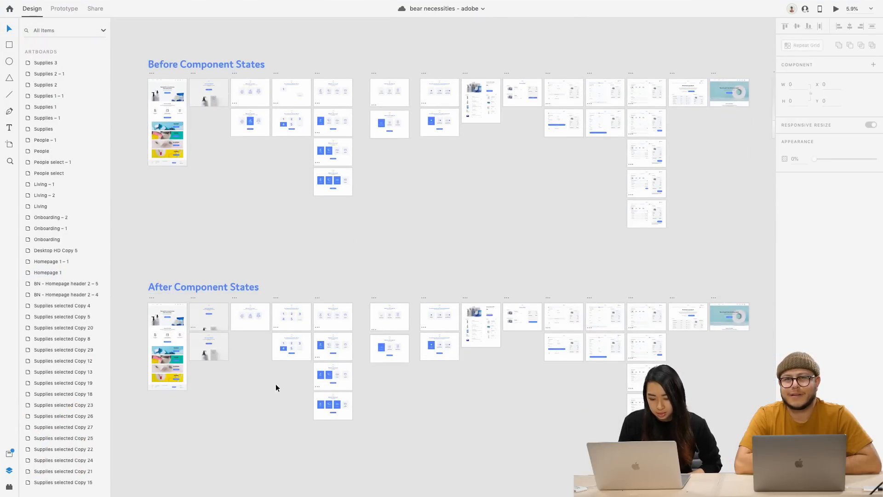
{"action": "left_click", "coordinate": [151, 299]}
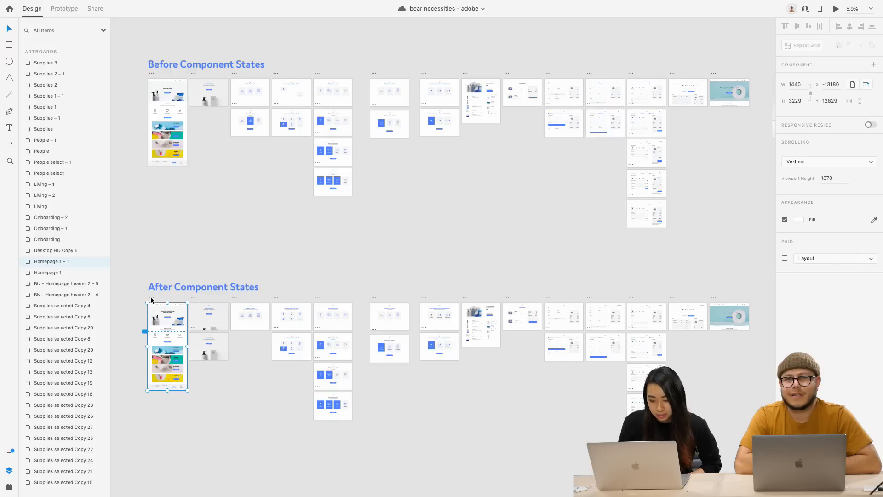
Play the After Component States prototype through GET STARTED and START to Create an Account, then close it
{"action": "left_click", "coordinate": [836, 9]}
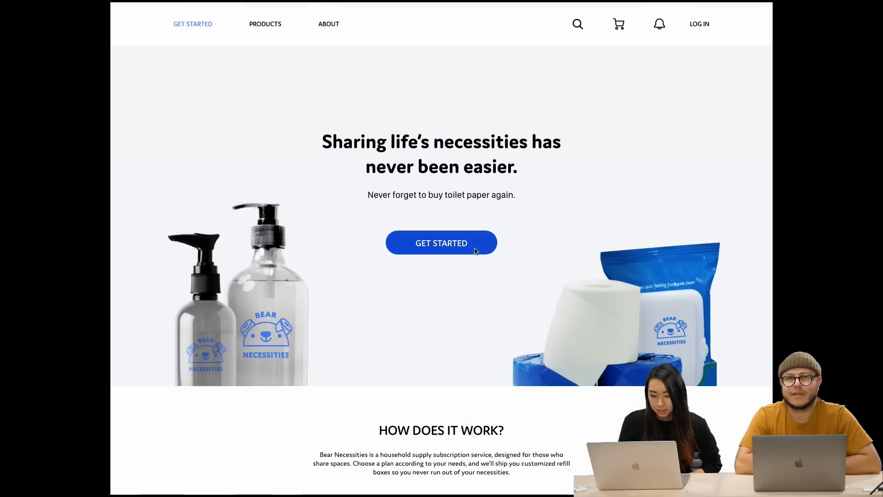
{"action": "left_click", "coordinate": [465, 249]}
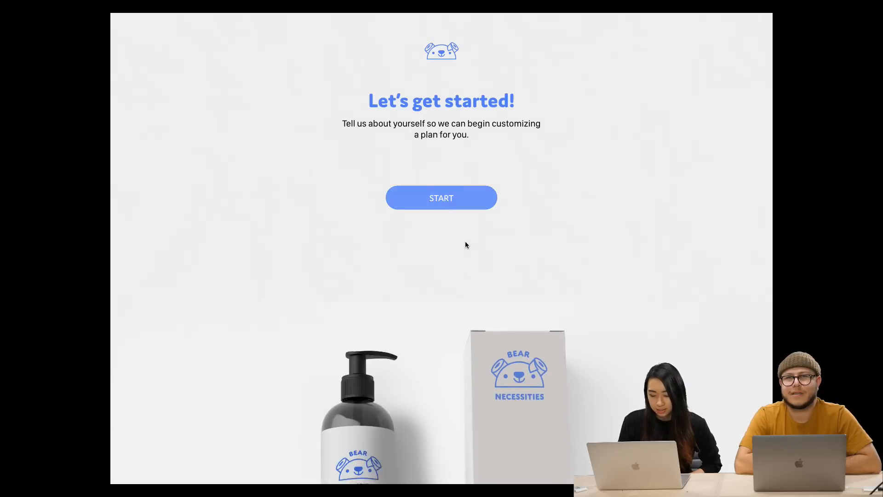
{"action": "left_click", "coordinate": [454, 202]}
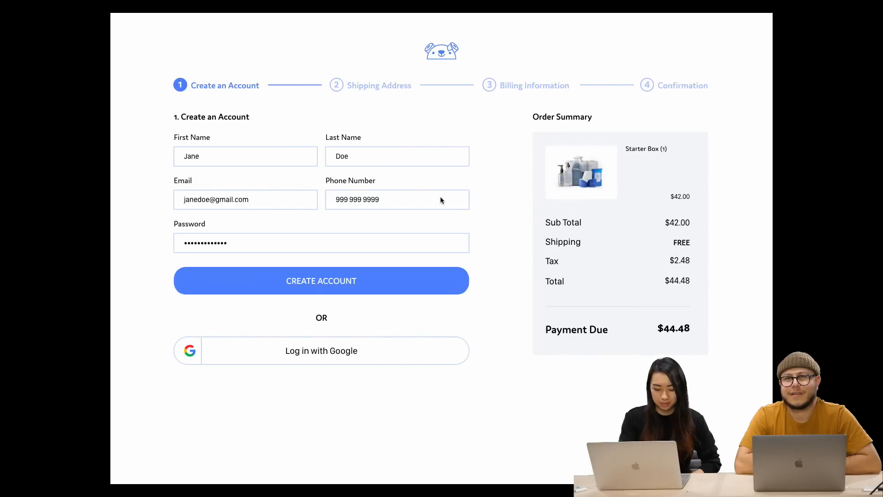
{"action": "key", "text": "Escape"}
{"action": "left_click", "coordinate": [174, 20]}
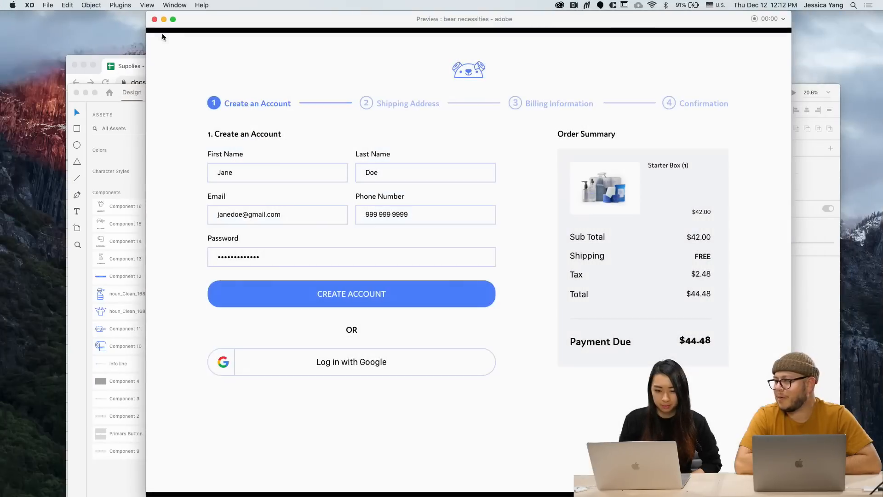
{"action": "left_click", "coordinate": [158, 32]}
Select the Supplies – 1 artboard and preview the prototype from Step 3, 'What do you need?'
{"action": "left_click", "coordinate": [252, 229]}
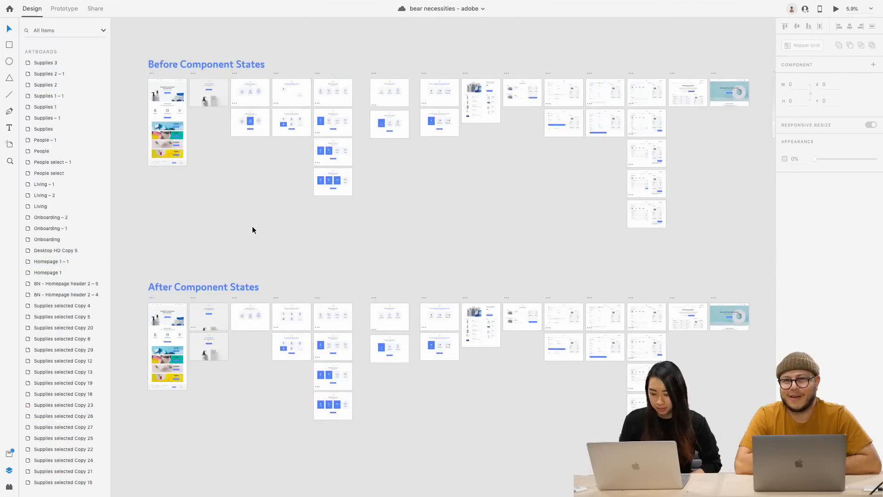
{"action": "scroll", "coordinate": [252, 227], "scroll_direction": "up", "scroll_amount": 1}
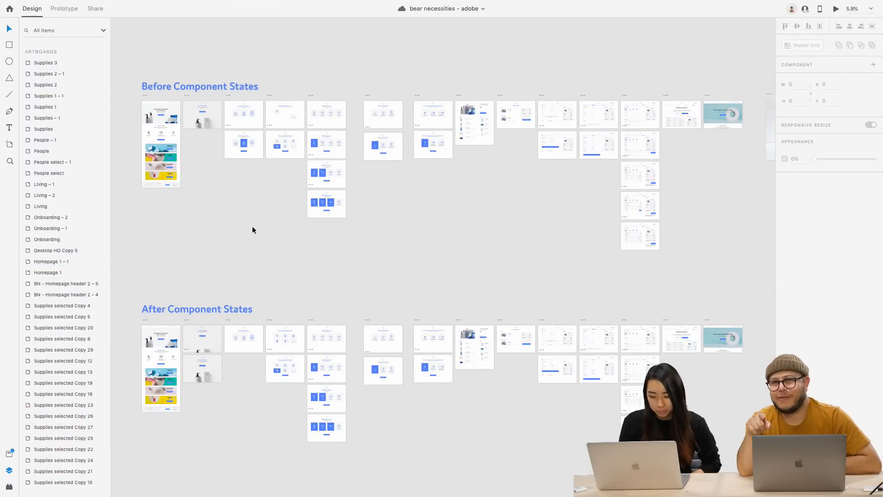
{"action": "scroll", "coordinate": [252, 226], "scroll_direction": "down", "scroll_amount": 1}
{"action": "scroll", "coordinate": [252, 227], "scroll_direction": "up", "scroll_amount": 2}
{"action": "scroll", "coordinate": [252, 226], "scroll_direction": "left", "scroll_amount": 1}
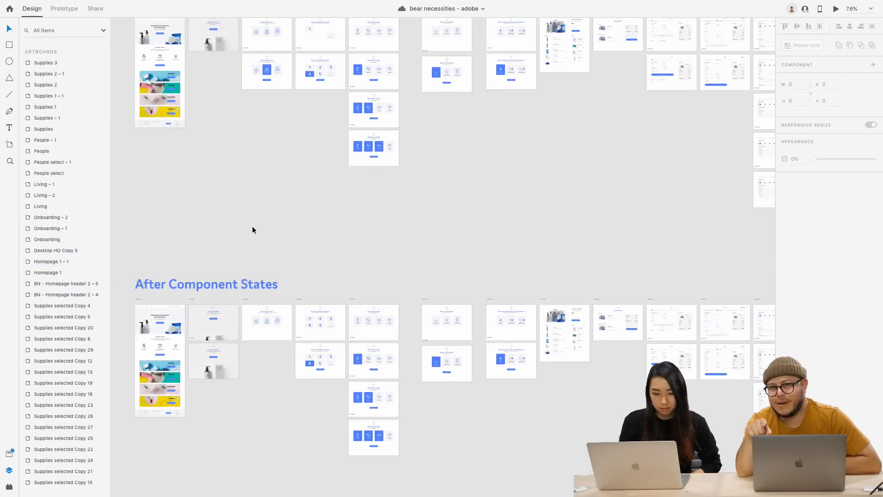
{"action": "scroll", "coordinate": [252, 226], "scroll_direction": "down", "scroll_amount": 1}
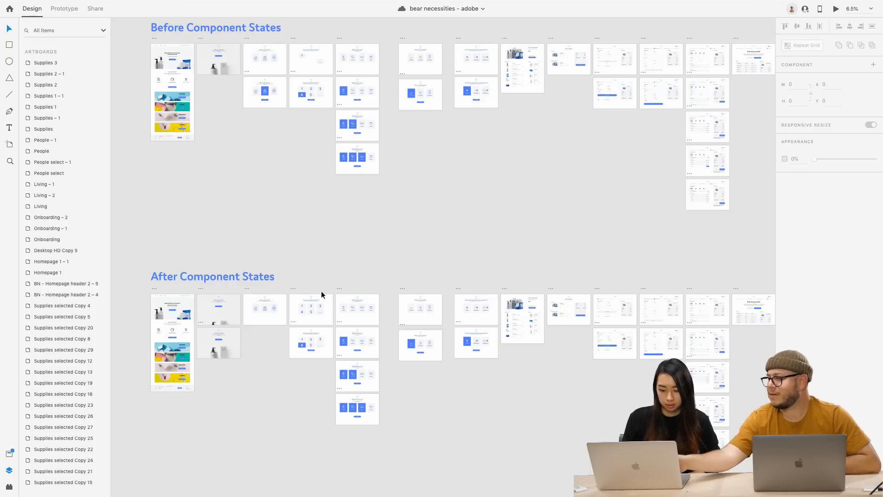
{"action": "left_click", "coordinate": [340, 289]}
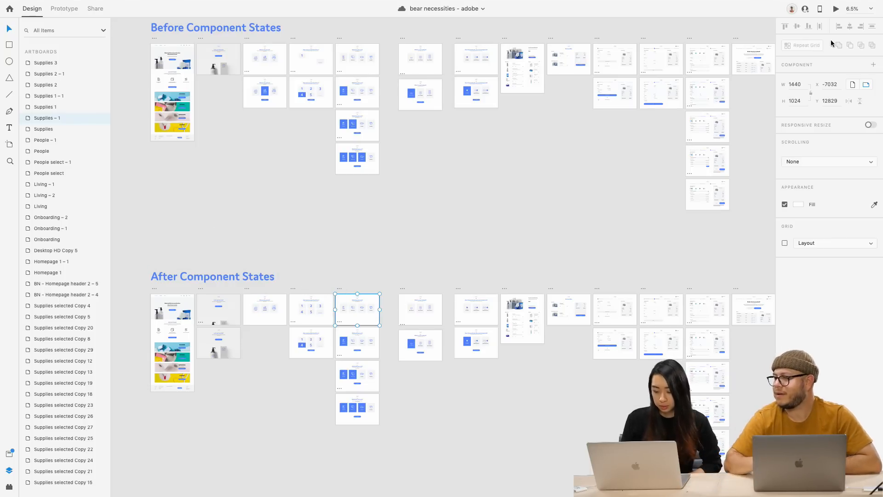
{"action": "left_click", "coordinate": [836, 10]}
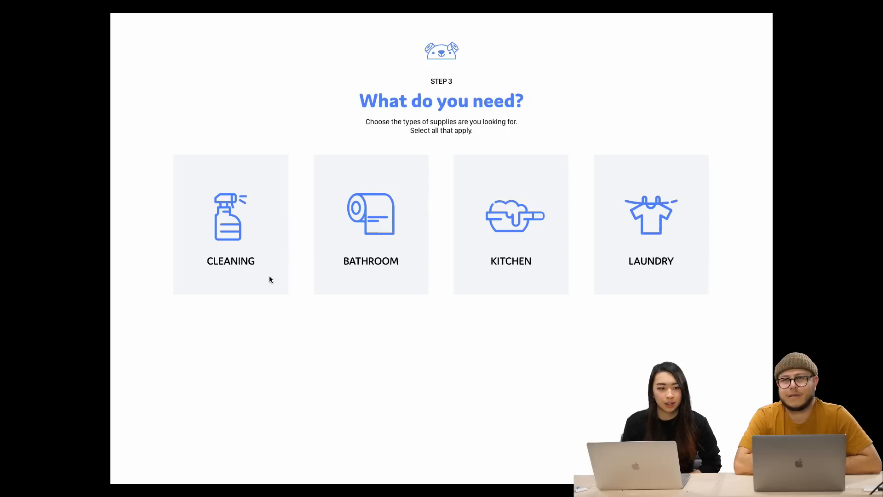
Choose Kitchen, a $40 monthly budget and monthly shipments to reach the Recommended Plan
{"action": "left_click", "coordinate": [262, 242]}
{"action": "left_click", "coordinate": [263, 235]}
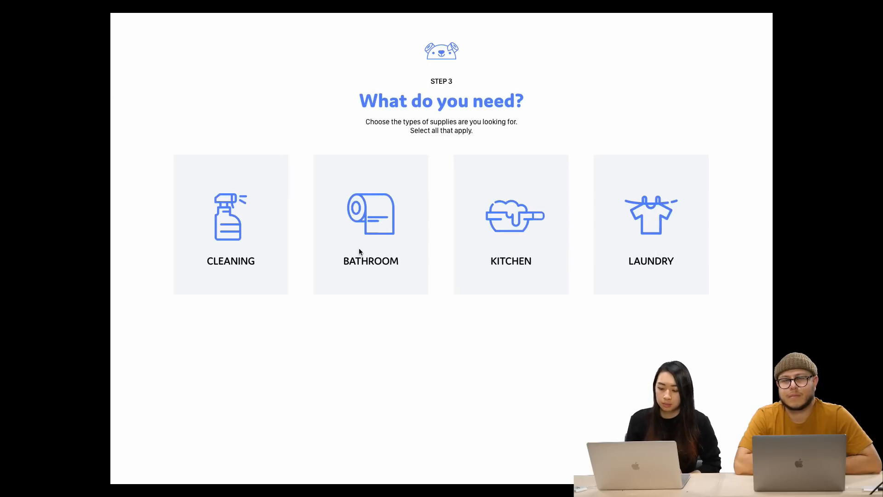
{"action": "left_click", "coordinate": [492, 235]}
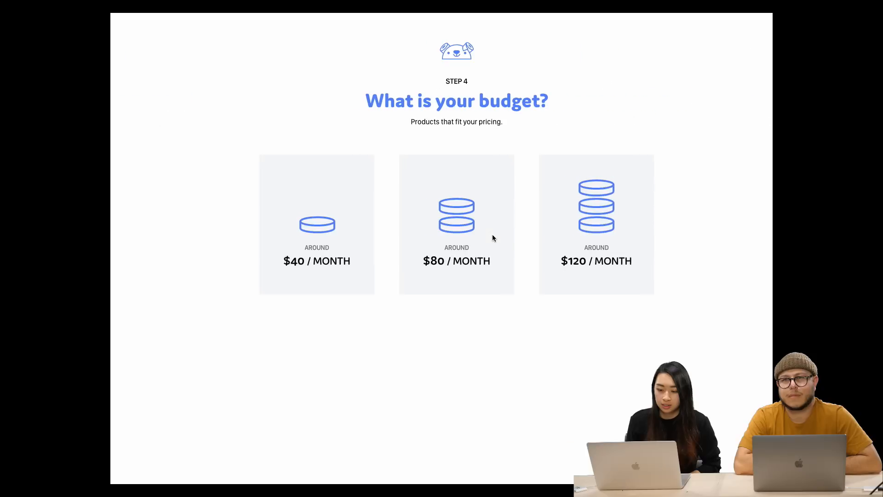
{"action": "left_click", "coordinate": [346, 234]}
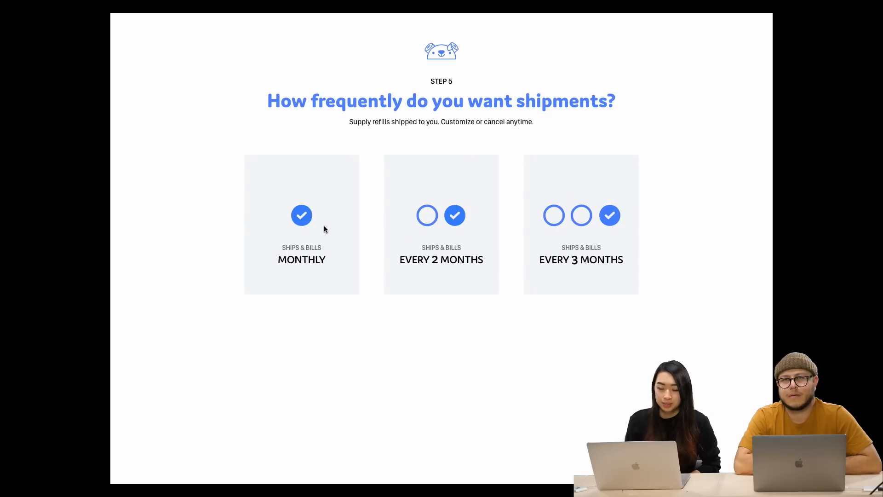
{"action": "left_click", "coordinate": [323, 229]}
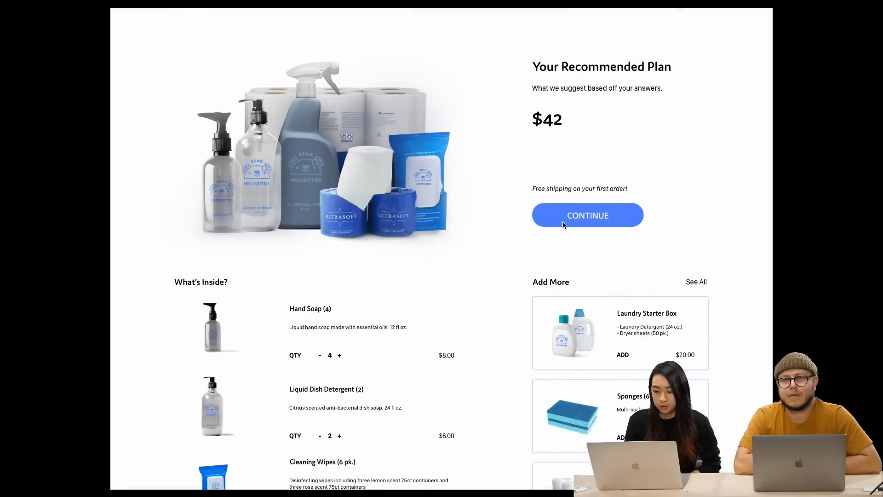
Review the $42 Recommended Plan page and take the preview out of full screen
{"action": "scroll", "coordinate": [526, 243], "scroll_direction": "down", "scroll_amount": 2}
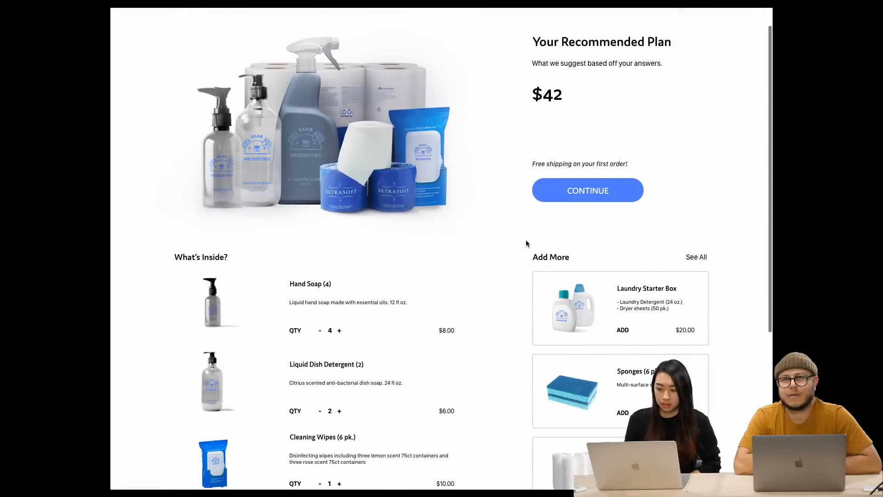
{"action": "scroll", "coordinate": [562, 214], "scroll_direction": "up", "scroll_amount": 2}
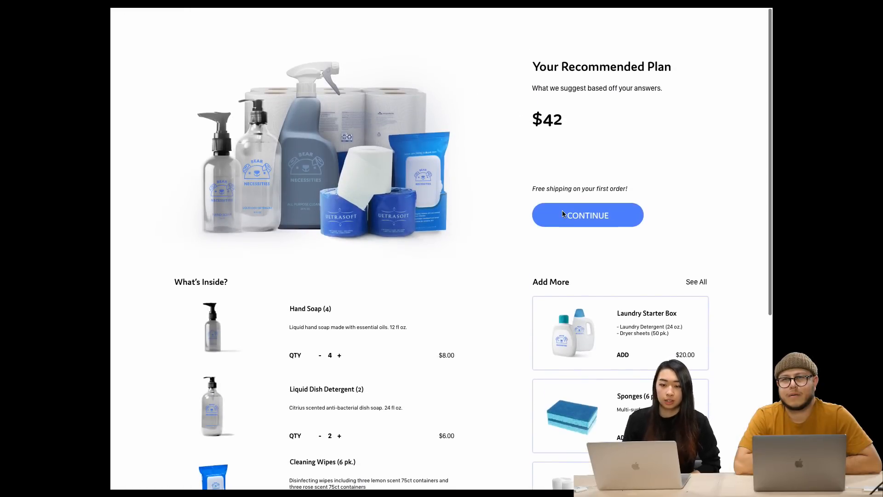
{"action": "mouse_move", "coordinate": [422, 3]}
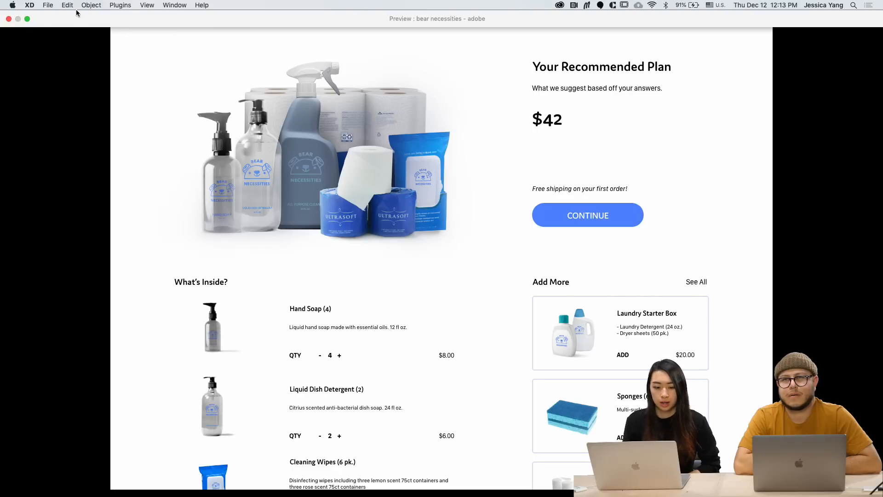
{"action": "left_click", "coordinate": [27, 19]}
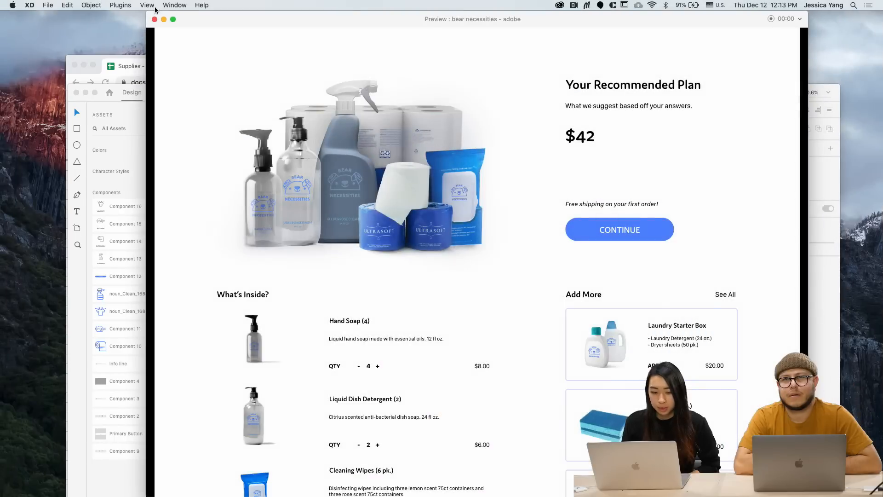
Preview the bottom Billing Information artboard, then close that preview
{"action": "left_click", "coordinate": [154, 20]}
{"action": "scroll", "coordinate": [472, 275], "scroll_direction": "up", "scroll_amount": 5}
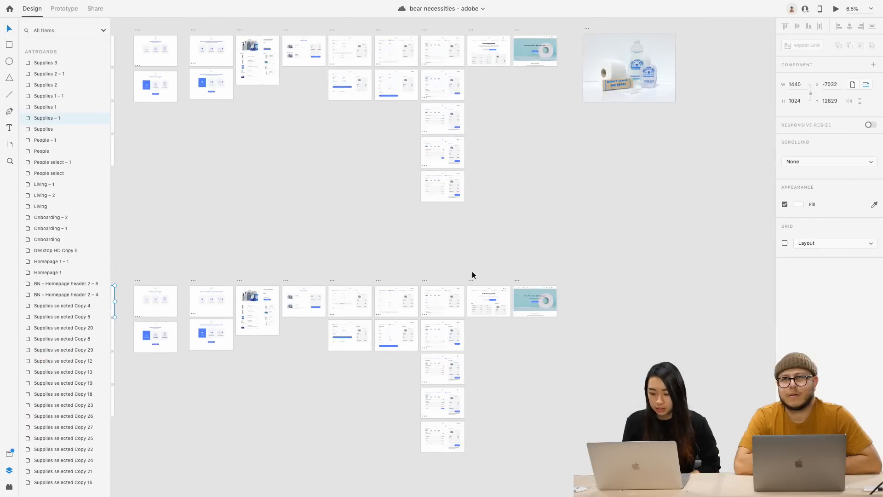
{"action": "scroll", "coordinate": [473, 274], "scroll_direction": "down", "scroll_amount": 5}
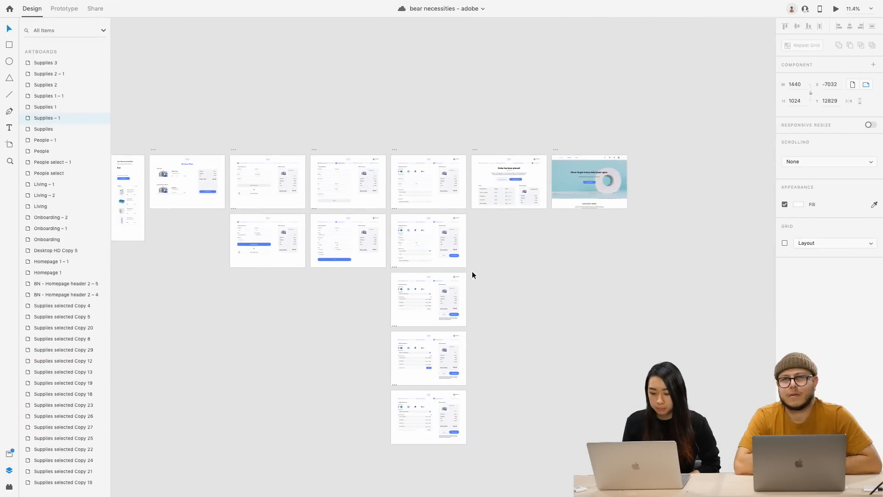
{"action": "left_click", "coordinate": [395, 384]}
{"action": "left_click", "coordinate": [836, 8]}
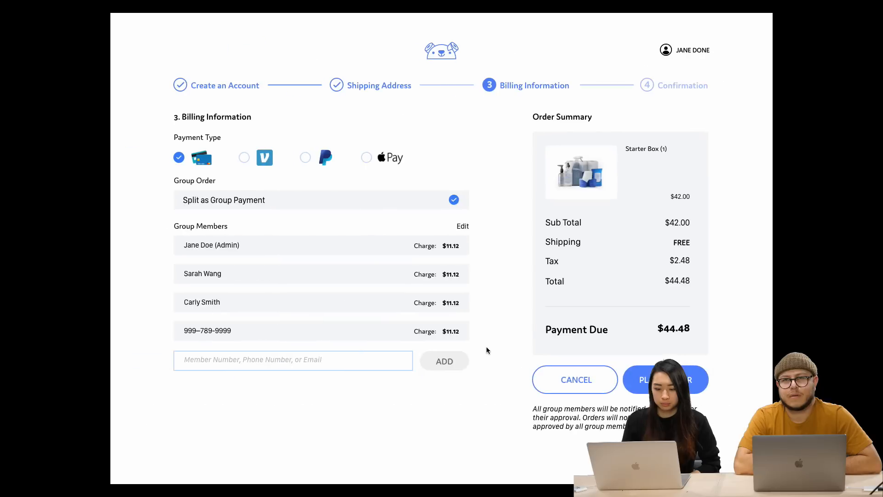
{"action": "key", "text": "Escape"}
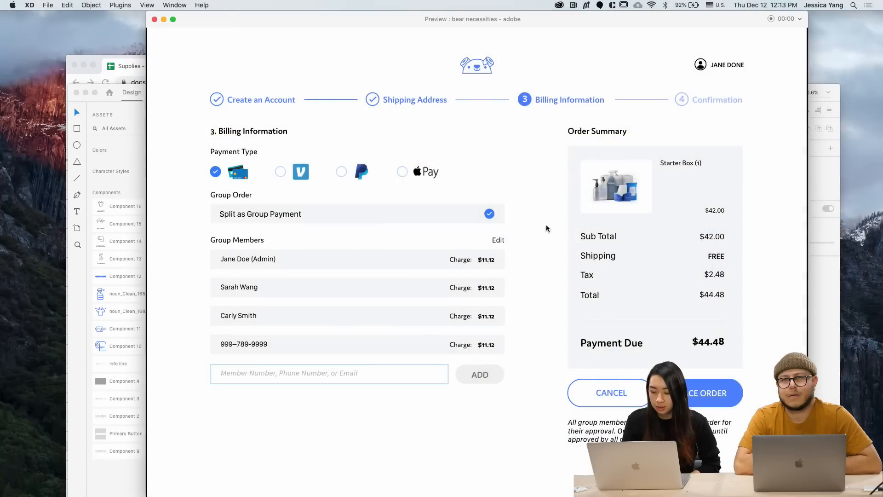
{"action": "left_click", "coordinate": [155, 19]}
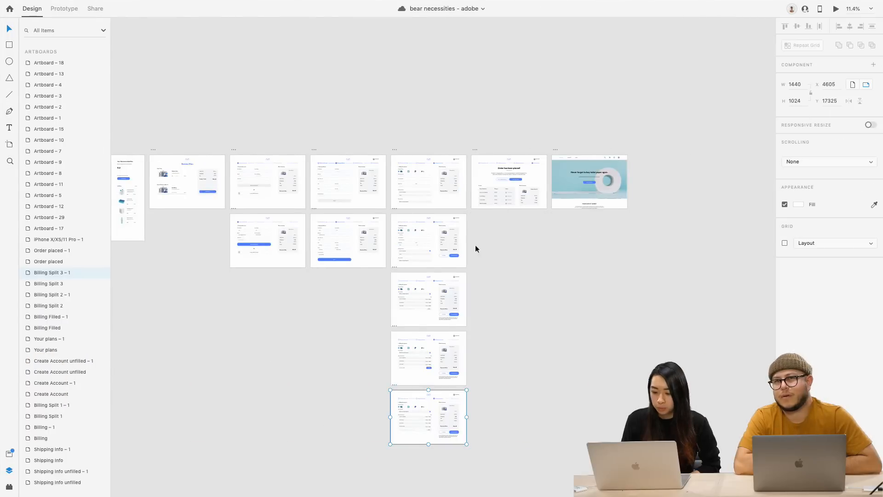
Select the Order placed – 1 artboard and preview the order confirmation screen
{"action": "left_click", "coordinate": [476, 150]}
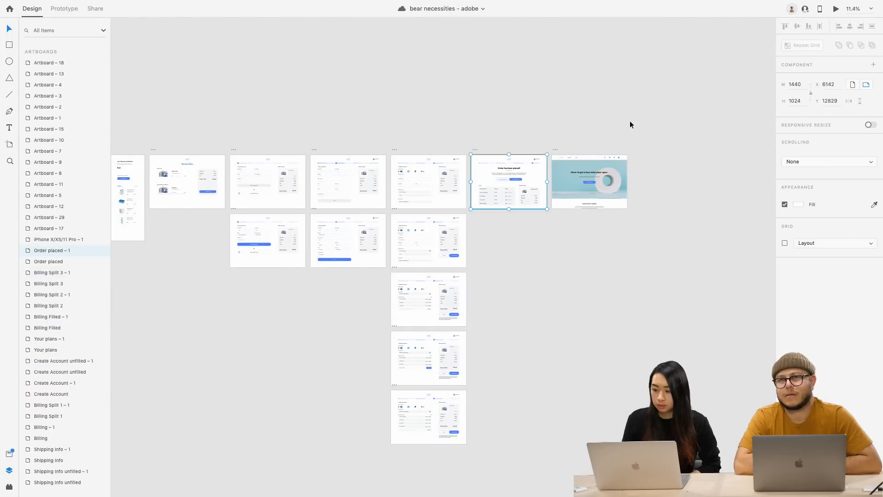
{"action": "scroll", "coordinate": [598, 131], "scroll_direction": "up", "scroll_amount": 10}
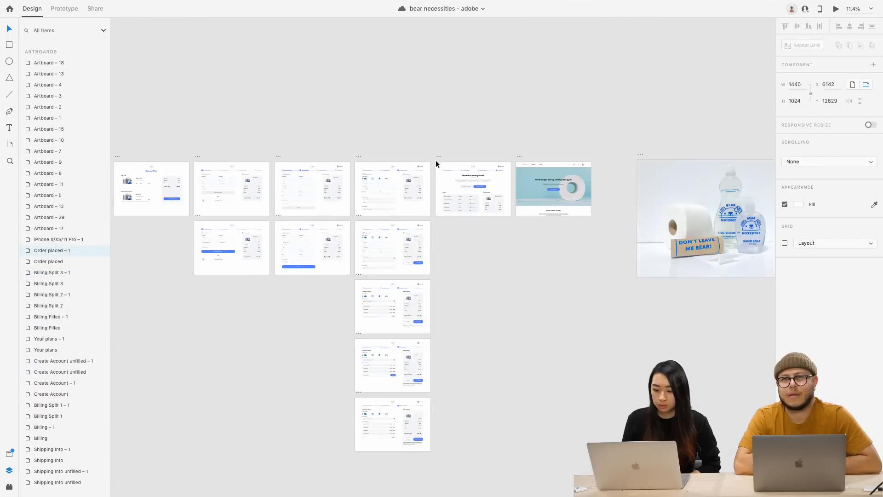
{"action": "left_click", "coordinate": [436, 163]}
{"action": "left_click", "coordinate": [836, 9]}
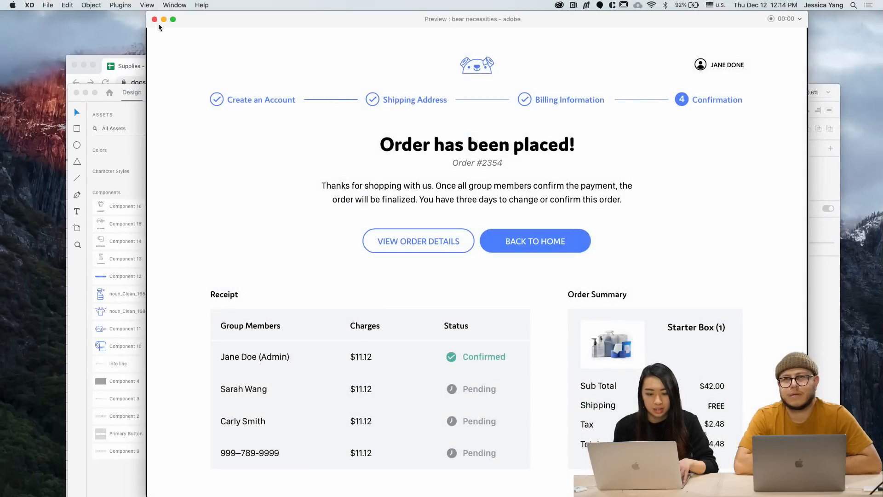
Close the confirmation preview, move the XD window down, and bring 'bear necessities - mobile' forward
{"action": "left_click", "coordinate": [155, 20]}
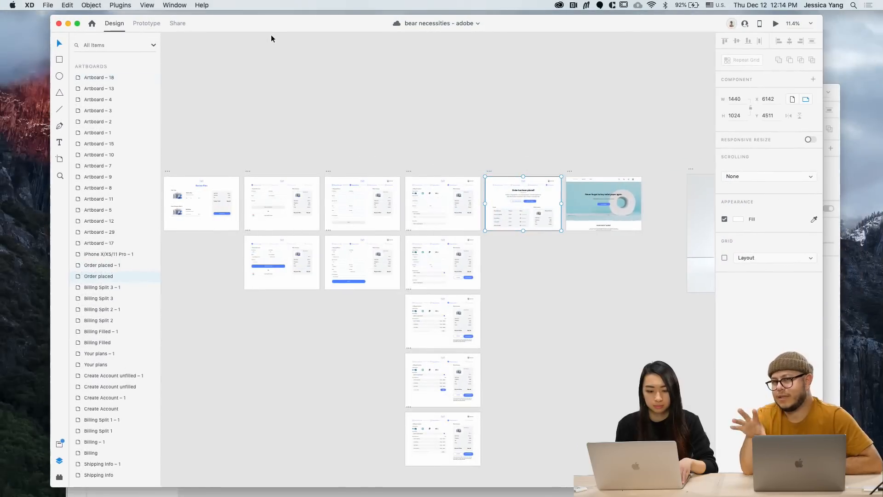
{"action": "left_click_drag", "start_coordinate": [269, 25], "coordinate": [248, 43]}
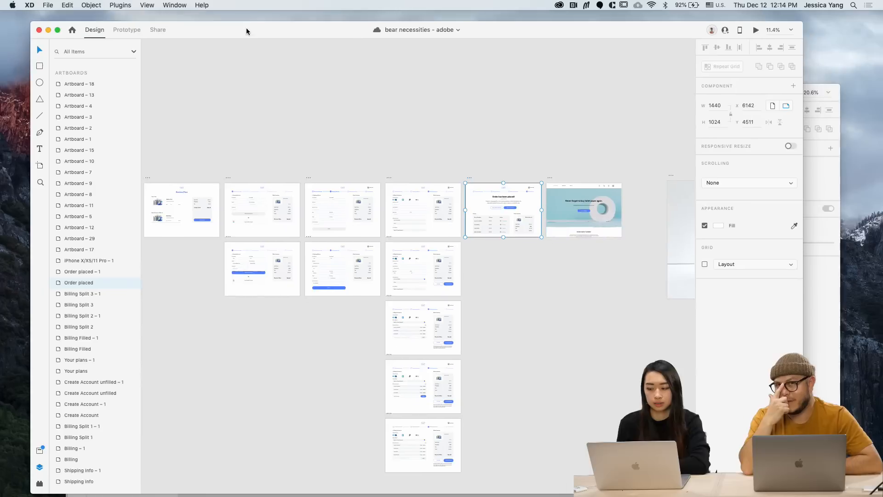
{"action": "left_click", "coordinate": [821, 193]}
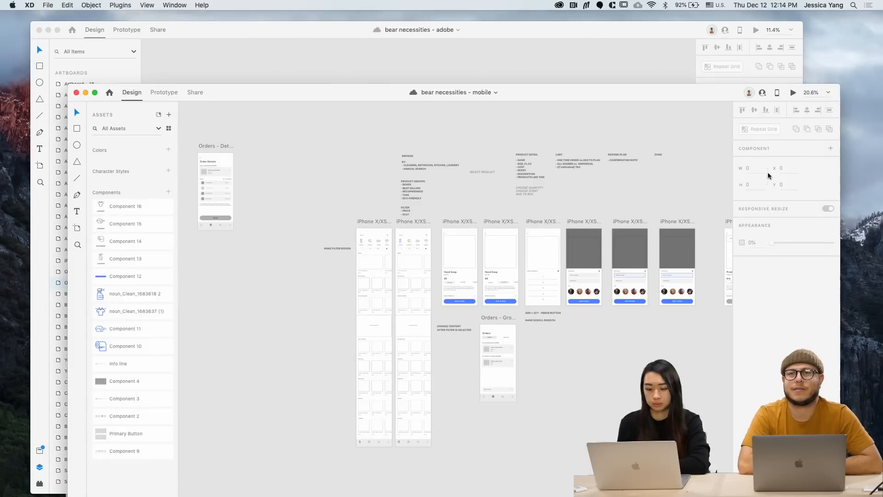
Maximize the mobile document and preview the FLOW artboard's Mobile Flow diagram, then close it
{"action": "left_click", "coordinate": [95, 93]}
{"action": "scroll", "coordinate": [253, 131], "scroll_direction": "left", "scroll_amount": 5}
{"action": "scroll", "coordinate": [253, 131], "scroll_direction": "up", "scroll_amount": 3}
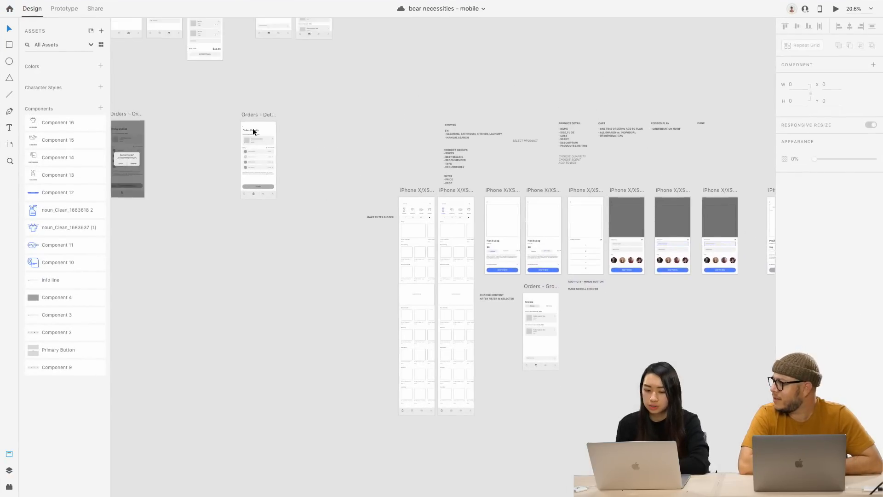
{"action": "scroll", "coordinate": [252, 127], "scroll_direction": "up", "scroll_amount": 10}
{"action": "scroll", "coordinate": [253, 128], "scroll_direction": "left", "scroll_amount": 5}
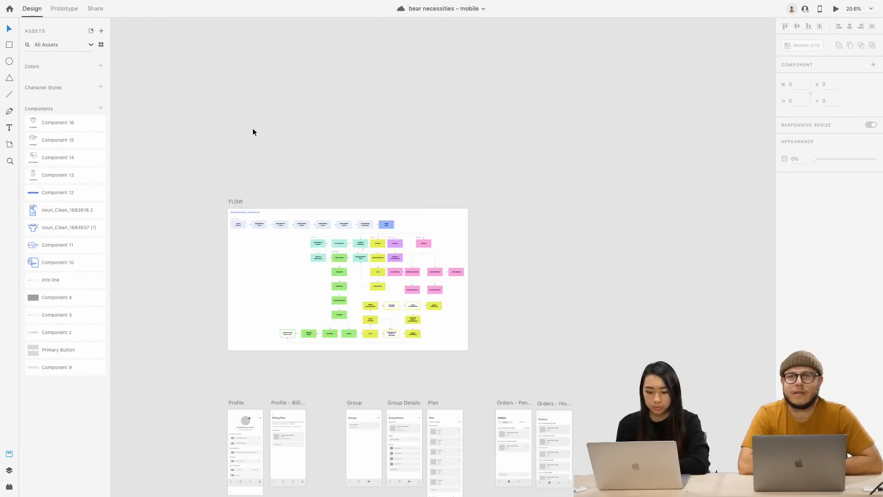
{"action": "scroll", "coordinate": [247, 222], "scroll_direction": "up", "scroll_amount": 3}
{"action": "scroll", "coordinate": [248, 222], "scroll_direction": "down", "scroll_amount": 2}
{"action": "scroll", "coordinate": [247, 222], "scroll_direction": "right", "scroll_amount": 1}
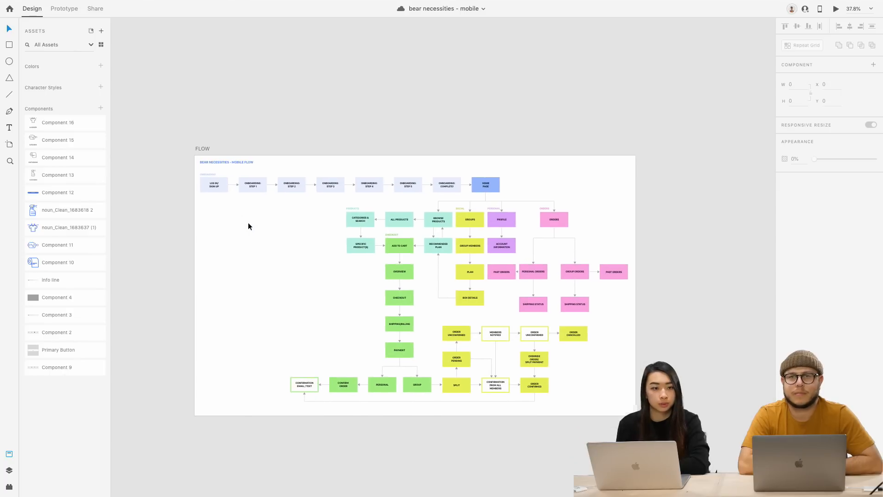
{"action": "left_click", "coordinate": [199, 146]}
{"action": "left_click", "coordinate": [836, 9]}
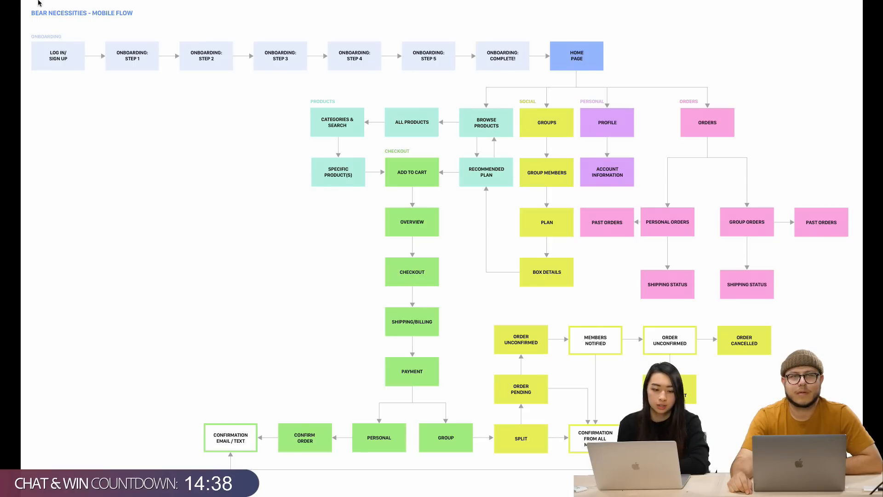
{"action": "left_click", "coordinate": [29, 15]}
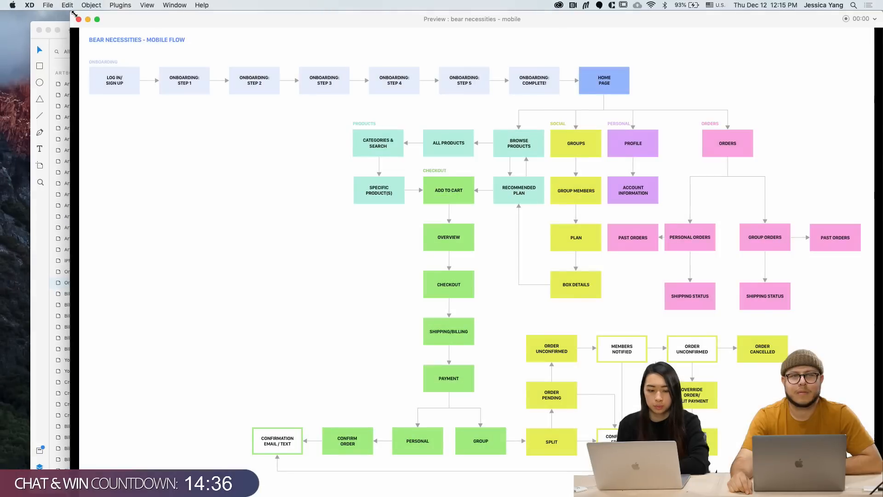
{"action": "left_click", "coordinate": [78, 19]}
{"action": "left_click", "coordinate": [407, 216]}
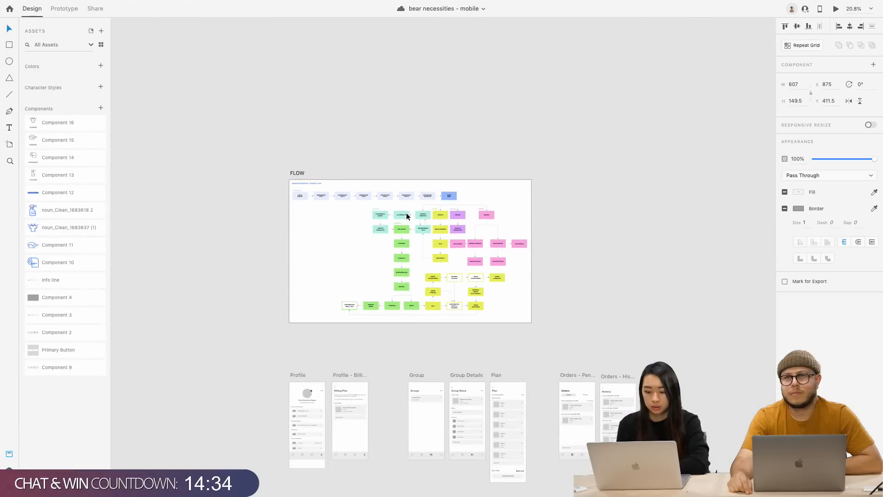
{"action": "scroll", "coordinate": [406, 216], "scroll_direction": "down", "scroll_amount": 3}
{"action": "scroll", "coordinate": [582, 408], "scroll_direction": "right", "scroll_amount": 5}
{"action": "scroll", "coordinate": [583, 408], "scroll_direction": "down", "scroll_amount": 6}
{"action": "scroll", "coordinate": [582, 408], "scroll_direction": "up", "scroll_amount": 5}
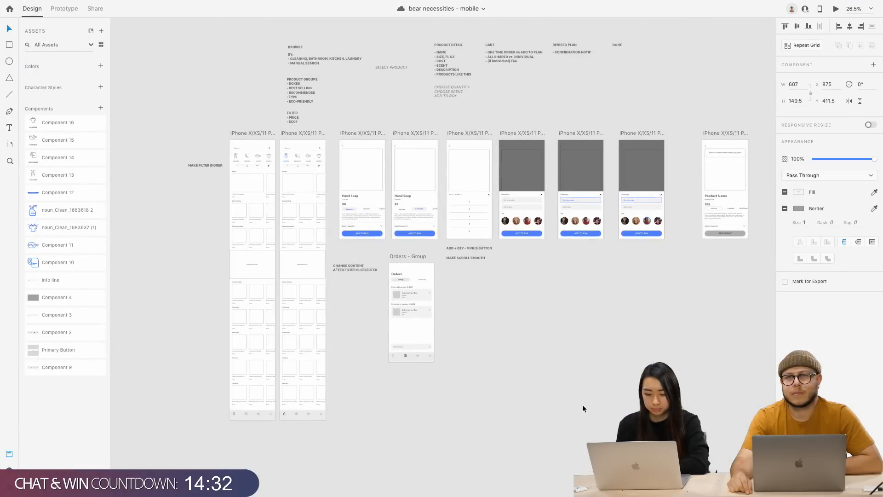
{"action": "scroll", "coordinate": [583, 409], "scroll_direction": "up", "scroll_amount": 2}
{"action": "scroll", "coordinate": [574, 406], "scroll_direction": "left", "scroll_amount": 4}
{"action": "scroll", "coordinate": [437, 333], "scroll_direction": "up", "scroll_amount": 3}
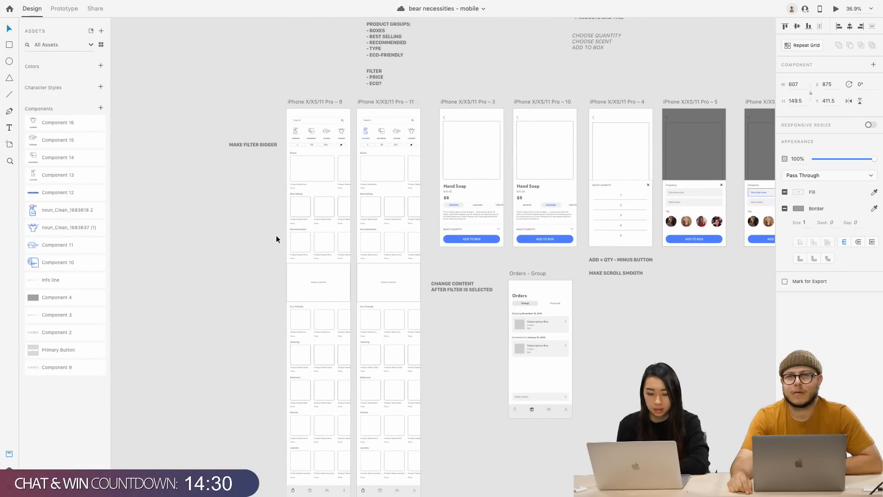
{"action": "scroll", "coordinate": [276, 239], "scroll_direction": "up", "scroll_amount": 3}
{"action": "scroll", "coordinate": [276, 235], "scroll_direction": "up", "scroll_amount": 2}
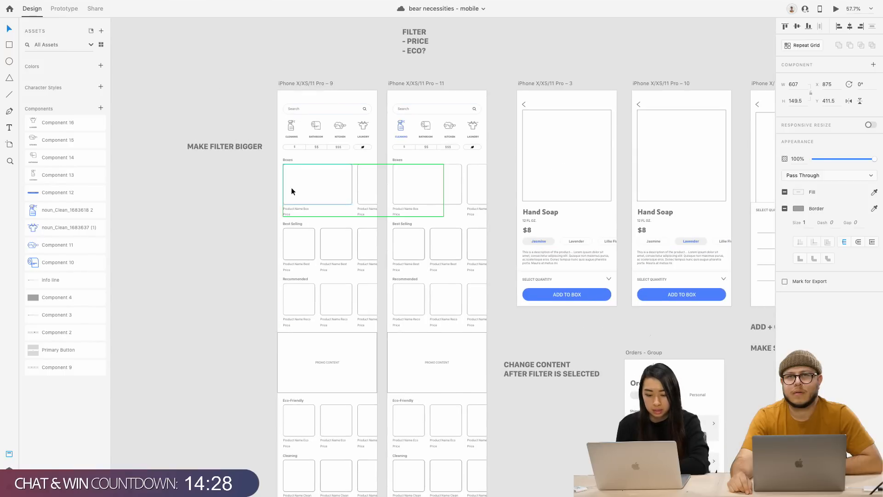
{"action": "scroll", "coordinate": [273, 258], "scroll_direction": "down", "scroll_amount": 2}
{"action": "scroll", "coordinate": [274, 259], "scroll_direction": "right", "scroll_amount": 1}
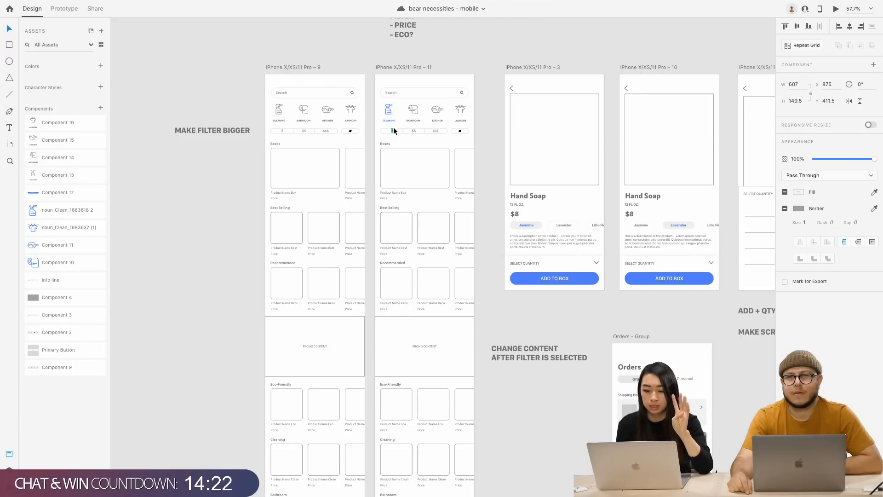
{"action": "scroll", "coordinate": [426, 133], "scroll_direction": "up", "scroll_amount": 5}
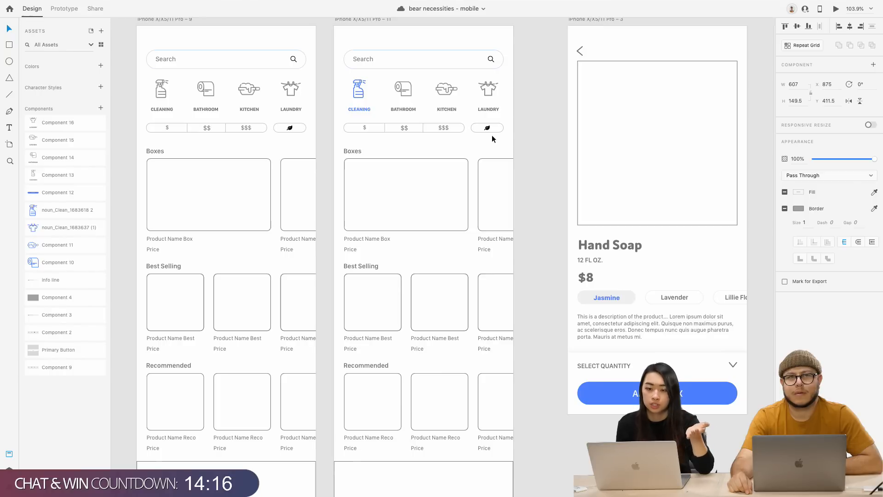
{"action": "scroll", "coordinate": [492, 135], "scroll_direction": "right", "scroll_amount": 3}
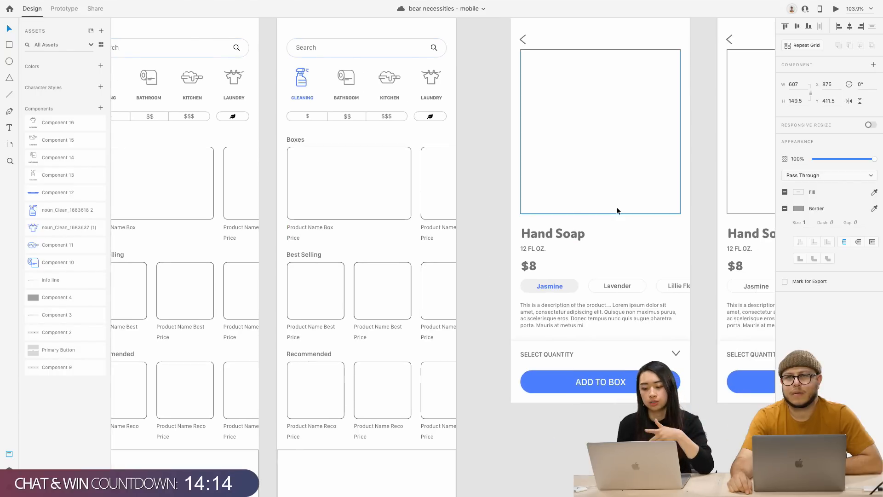
{"action": "scroll", "coordinate": [617, 210], "scroll_direction": "right", "scroll_amount": 5}
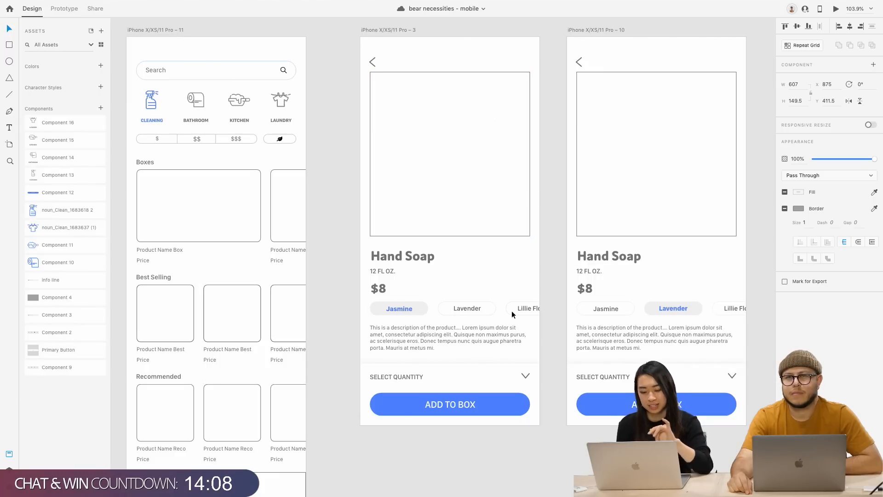
{"action": "scroll", "coordinate": [445, 366], "scroll_direction": "right", "scroll_amount": 3}
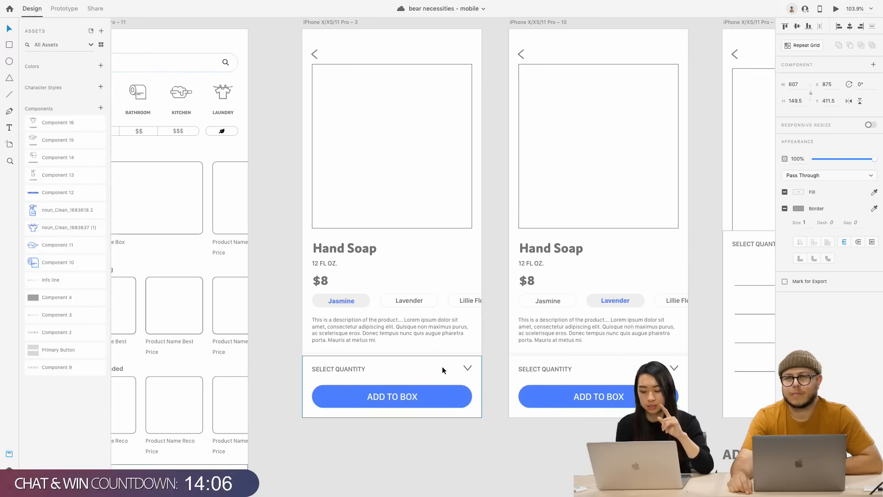
{"action": "scroll", "coordinate": [451, 439], "scroll_direction": "right", "scroll_amount": 3}
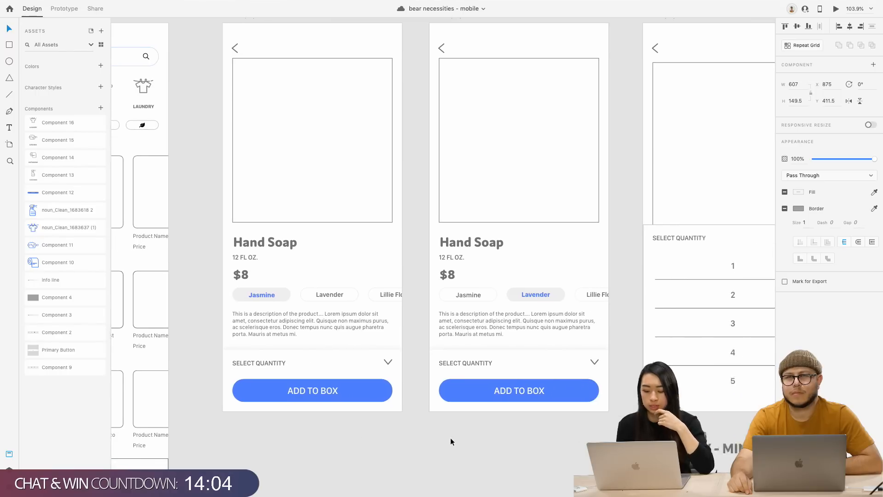
{"action": "scroll", "coordinate": [451, 440], "scroll_direction": "right", "scroll_amount": 5}
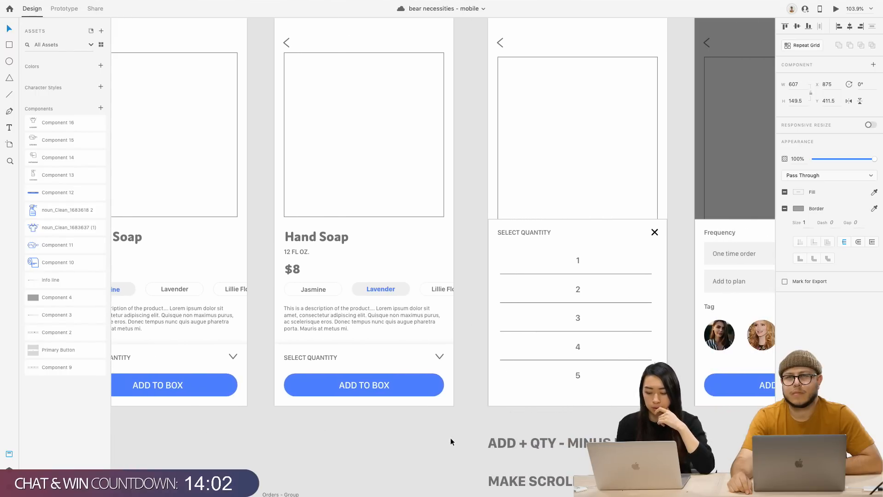
{"action": "scroll", "coordinate": [451, 437], "scroll_direction": "down", "scroll_amount": 3}
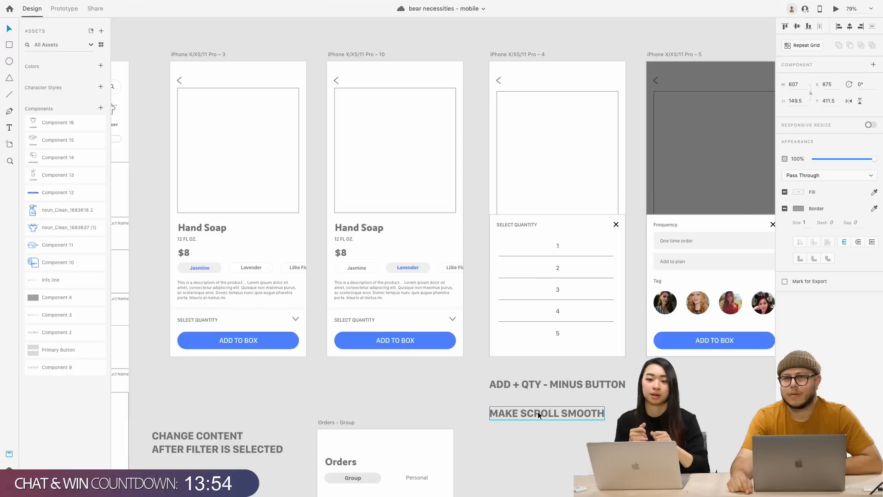
{"action": "scroll", "coordinate": [537, 411], "scroll_direction": "right", "scroll_amount": 2}
{"action": "scroll", "coordinate": [537, 411], "scroll_direction": "right", "scroll_amount": 4}
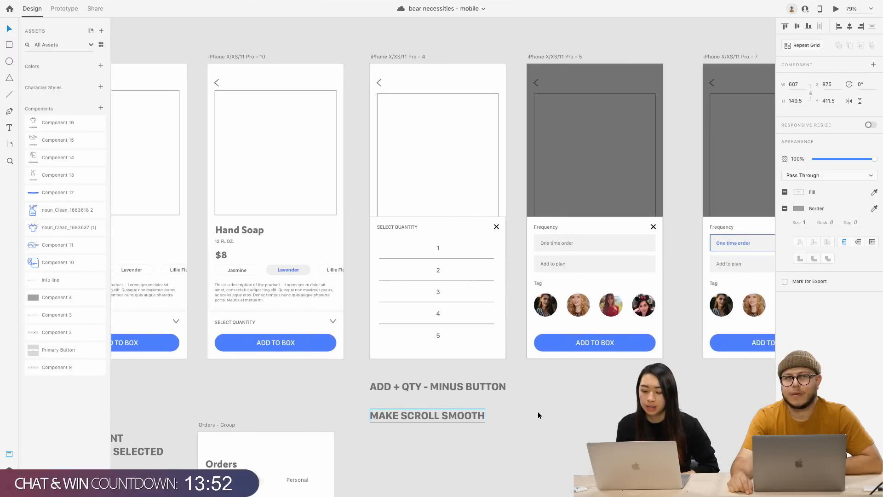
{"action": "scroll", "coordinate": [537, 411], "scroll_direction": "right", "scroll_amount": 10}
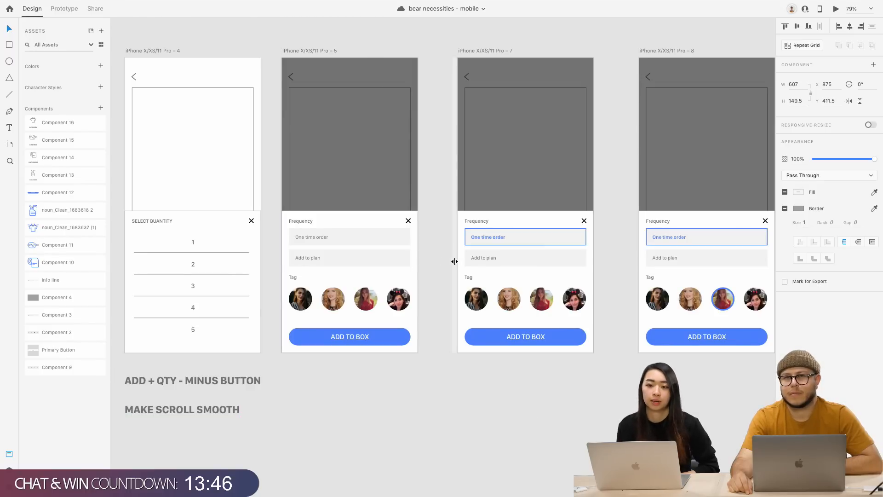
{"action": "scroll", "coordinate": [454, 262], "scroll_direction": "right", "scroll_amount": 3}
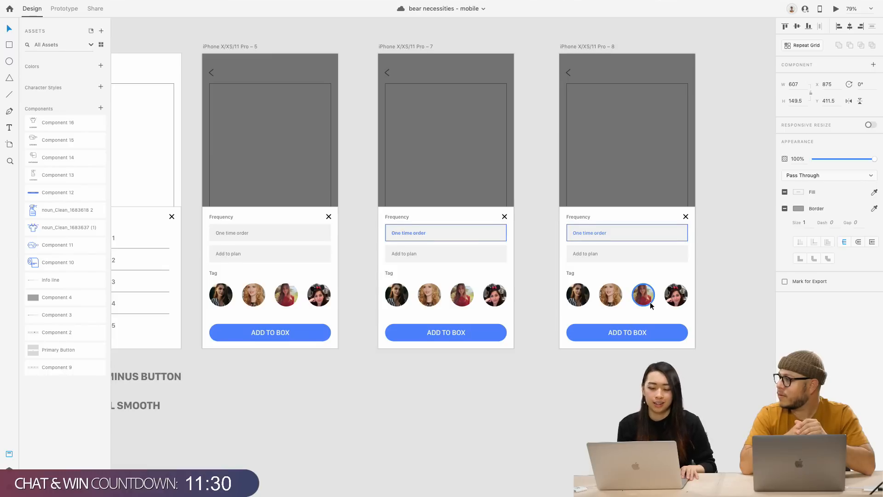
{"action": "scroll", "coordinate": [649, 305], "scroll_direction": "left", "scroll_amount": 3}
{"action": "scroll", "coordinate": [649, 305], "scroll_direction": "down", "scroll_amount": 2}
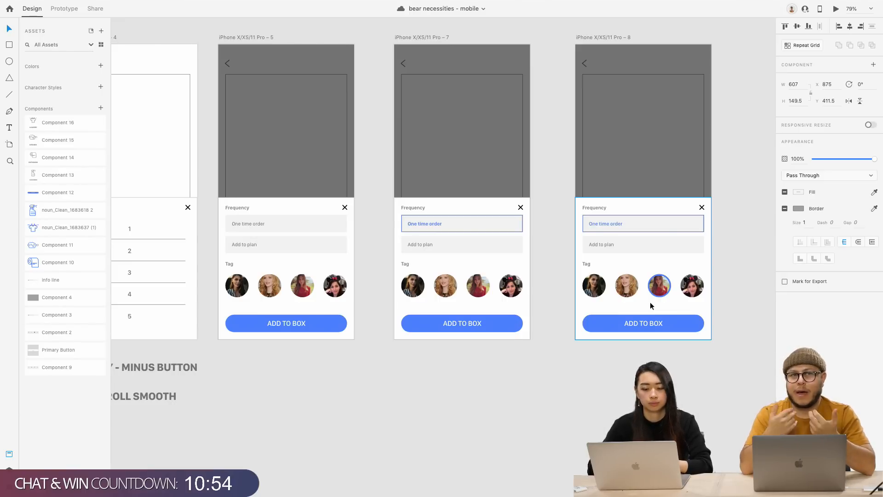
{"action": "left_click", "coordinate": [658, 311]}
{"action": "left_click", "coordinate": [518, 398]}
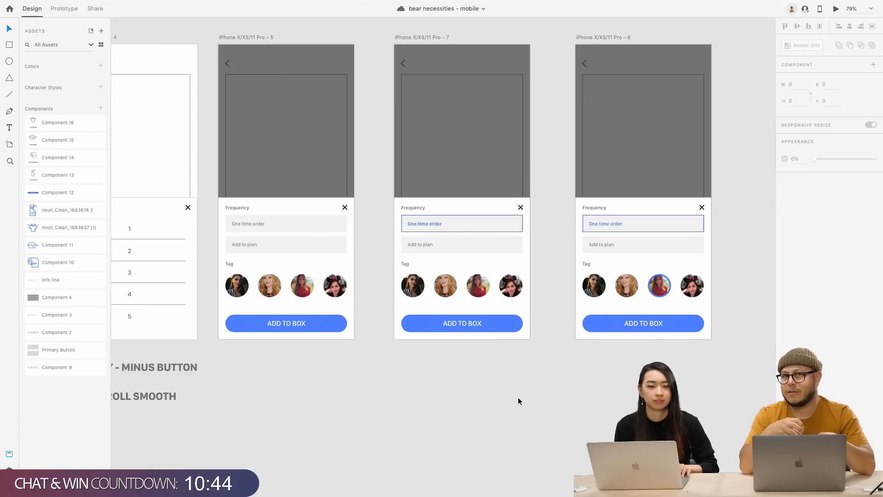
{"action": "scroll", "coordinate": [518, 401], "scroll_direction": "left", "scroll_amount": 1}
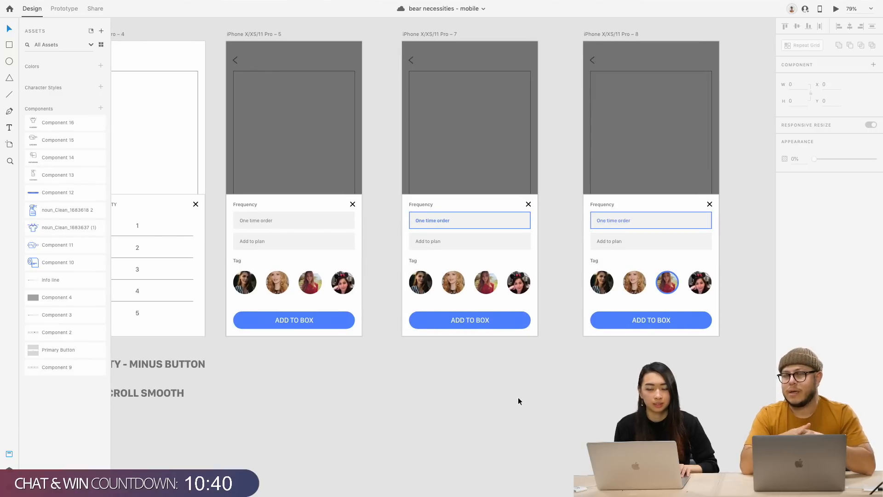
{"action": "scroll", "coordinate": [518, 398], "scroll_direction": "left", "scroll_amount": 1}
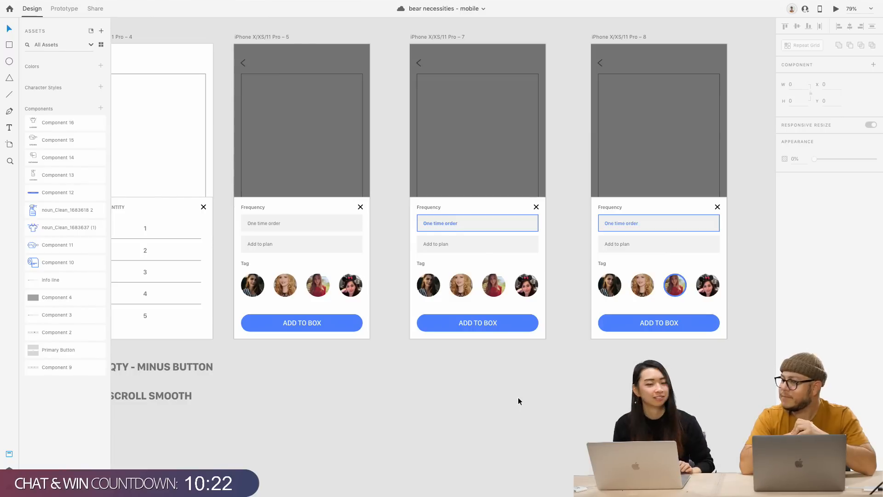
{"action": "scroll", "coordinate": [518, 396], "scroll_direction": "down", "scroll_amount": 3}
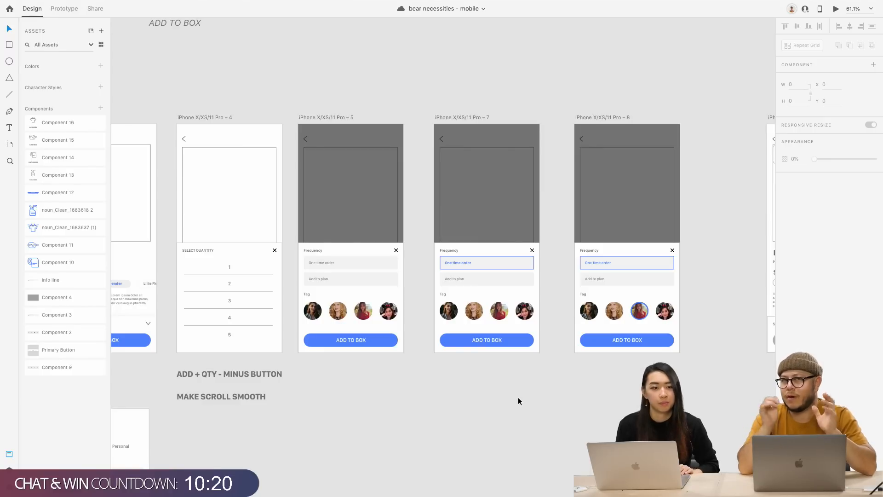
Ungroup the quantity list's repeat grid into separate rows
{"action": "scroll", "coordinate": [517, 401], "scroll_direction": "left", "scroll_amount": 2}
{"action": "scroll", "coordinate": [518, 401], "scroll_direction": "left", "scroll_amount": 10}
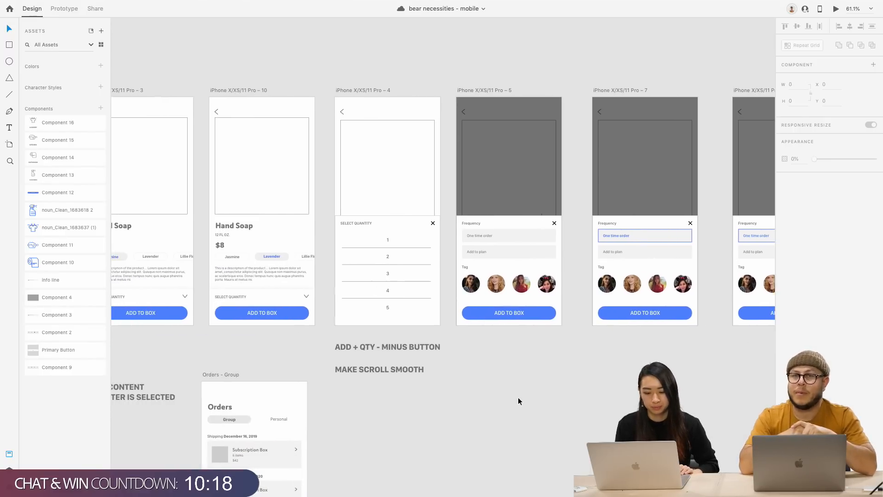
{"action": "scroll", "coordinate": [518, 397], "scroll_direction": "left", "scroll_amount": 10}
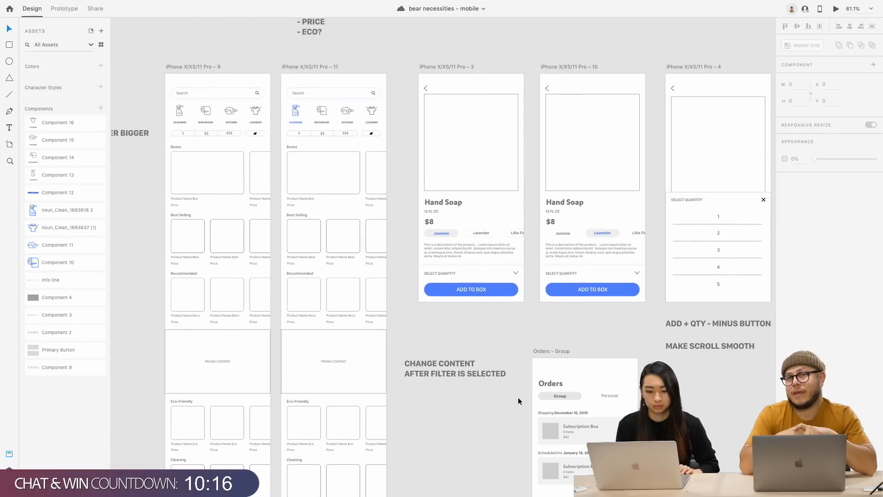
{"action": "scroll", "coordinate": [465, 431], "scroll_direction": "right", "scroll_amount": 3}
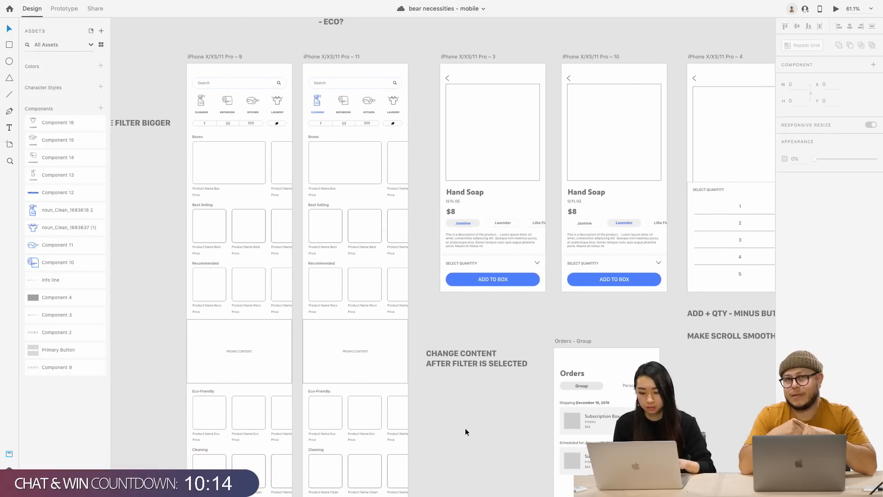
{"action": "scroll", "coordinate": [465, 428], "scroll_direction": "right", "scroll_amount": 5}
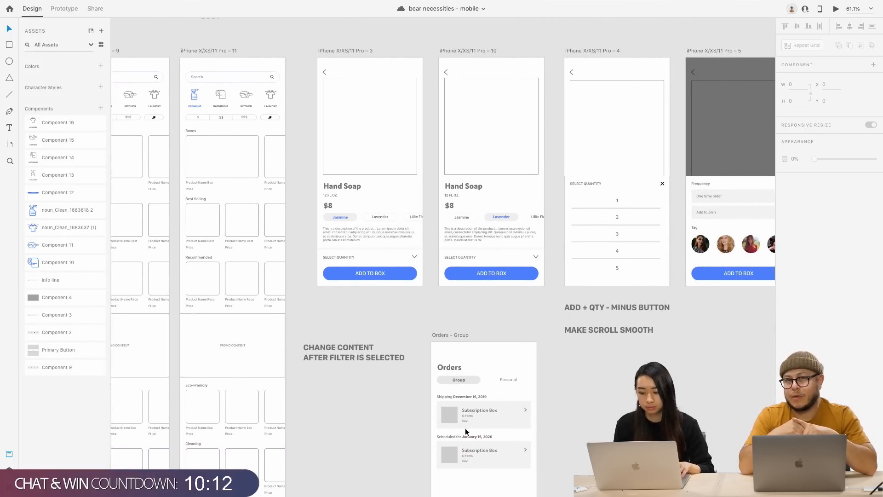
{"action": "left_click", "coordinate": [627, 259]}
{"action": "left_click", "coordinate": [643, 264]}
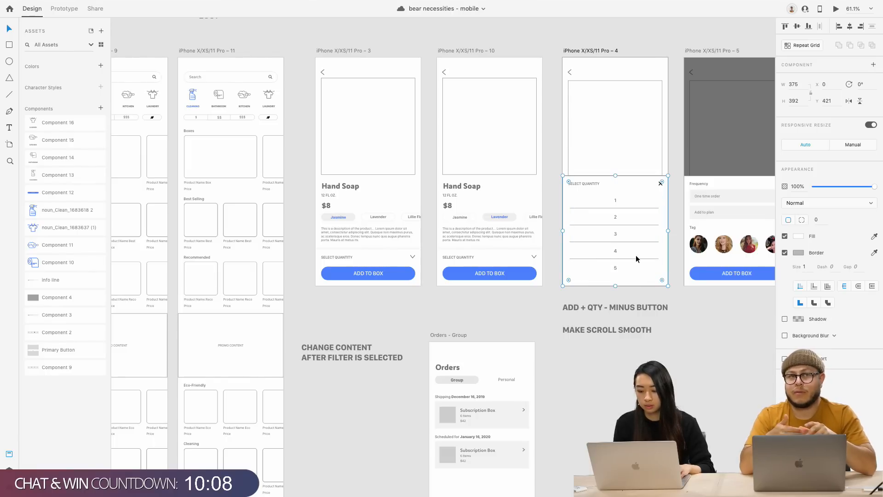
{"action": "left_click", "coordinate": [635, 256]}
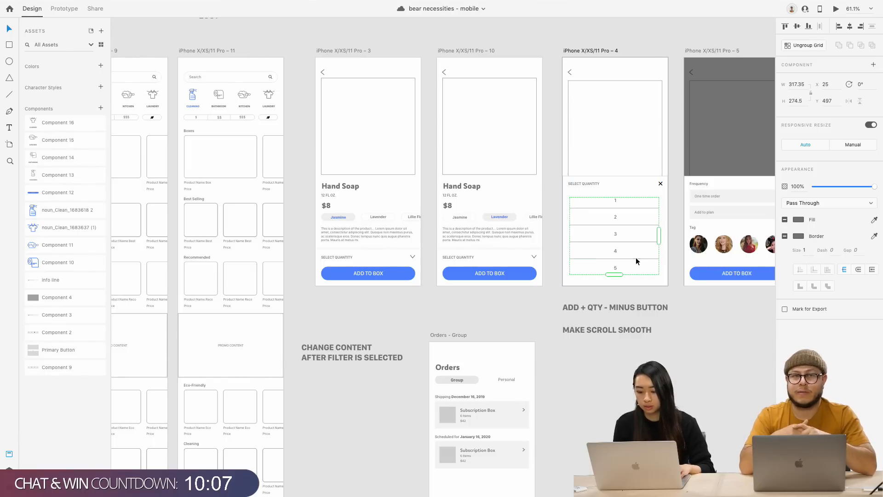
{"action": "left_click", "coordinate": [805, 45]}
{"action": "left_click", "coordinate": [696, 308]}
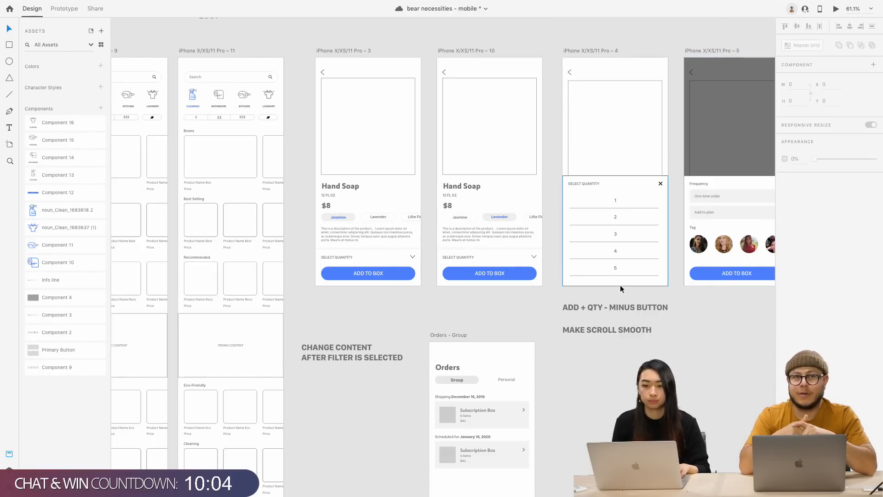
Select and delete the five divider lines under rows 1–5, then undo the deletion
{"action": "scroll", "coordinate": [620, 285], "scroll_direction": "up", "scroll_amount": 3}
{"action": "left_click", "coordinate": [585, 291]}
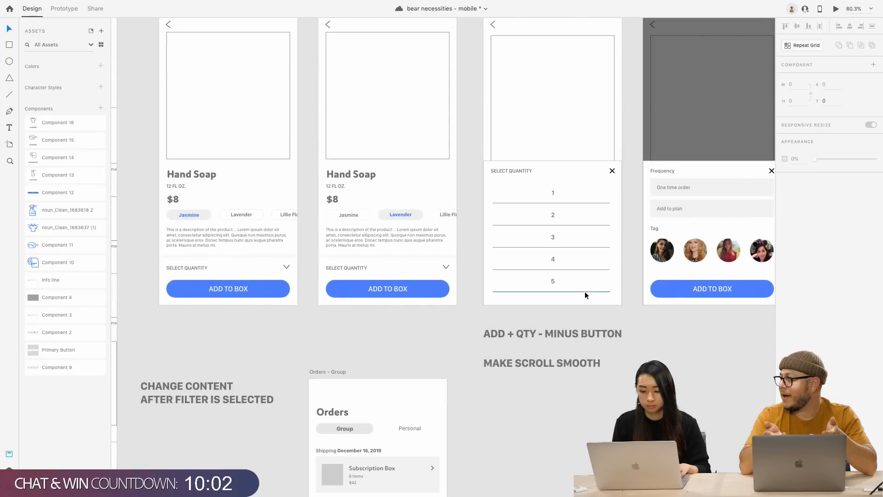
{"action": "left_click", "coordinate": [578, 268], "text": "shift"}
{"action": "left_click", "coordinate": [578, 247], "text": "shift"}
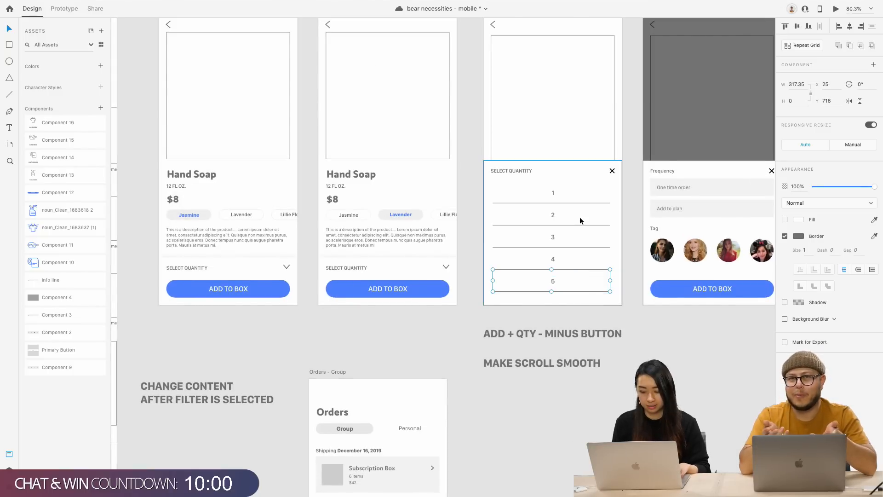
{"action": "left_click", "coordinate": [578, 225], "text": "shift"}
{"action": "left_click", "coordinate": [577, 203], "text": "shift"}
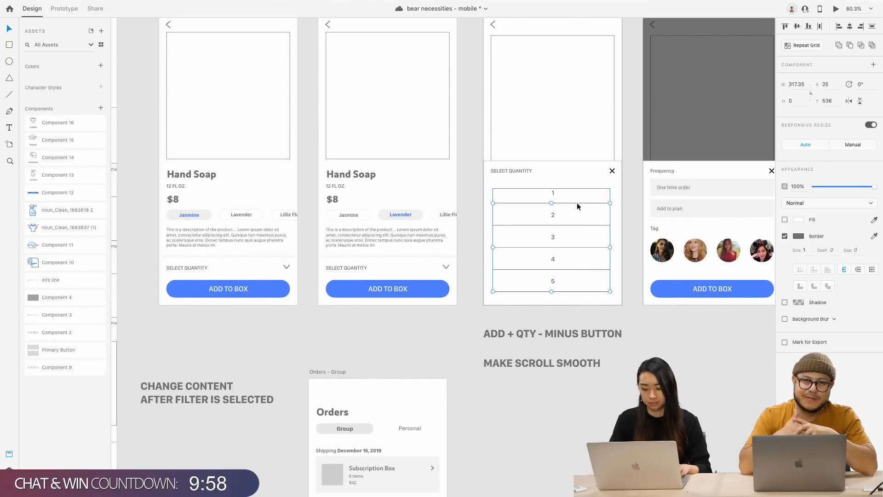
{"action": "key", "text": "Delete"}
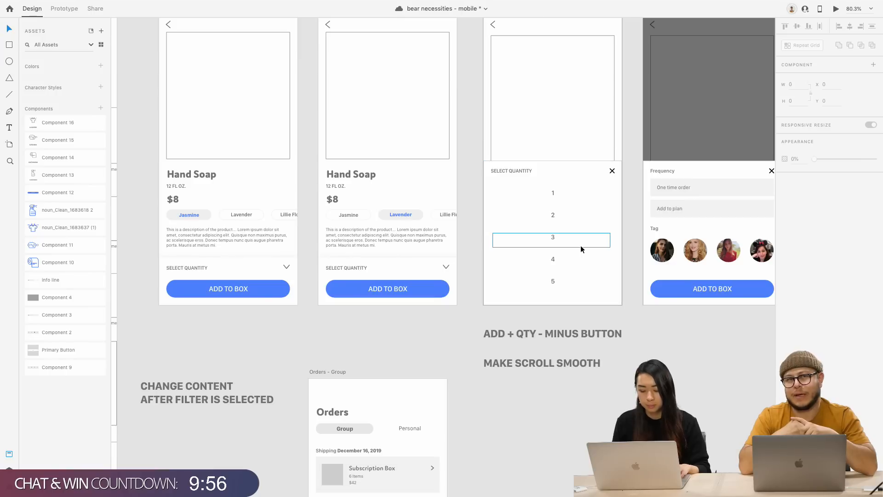
{"action": "key", "text": "ctrl+z"}
Delete row 5 along with the divider lines under rows 4 and 1
{"action": "left_click", "coordinate": [602, 301]}
{"action": "left_click", "coordinate": [595, 291]}
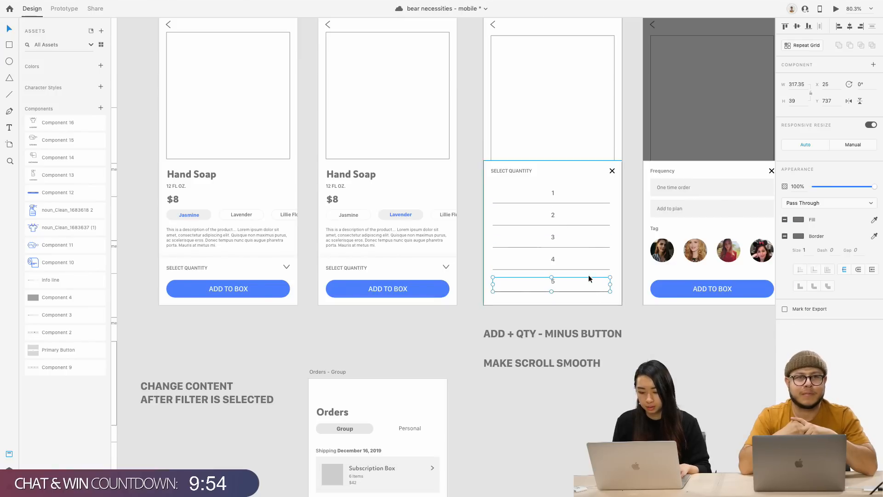
{"action": "left_click", "coordinate": [584, 268], "text": "shift+super"}
{"action": "key", "text": "Delete"}
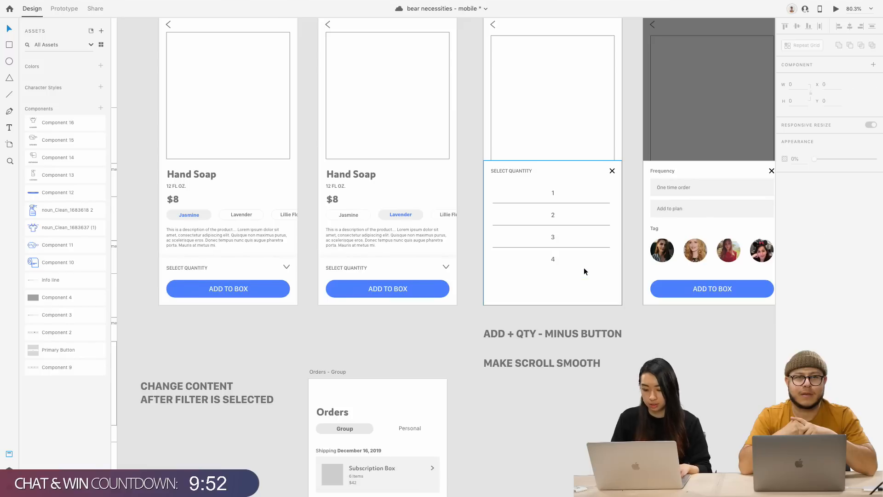
{"action": "left_click", "coordinate": [583, 203]}
{"action": "key", "text": "Delete"}
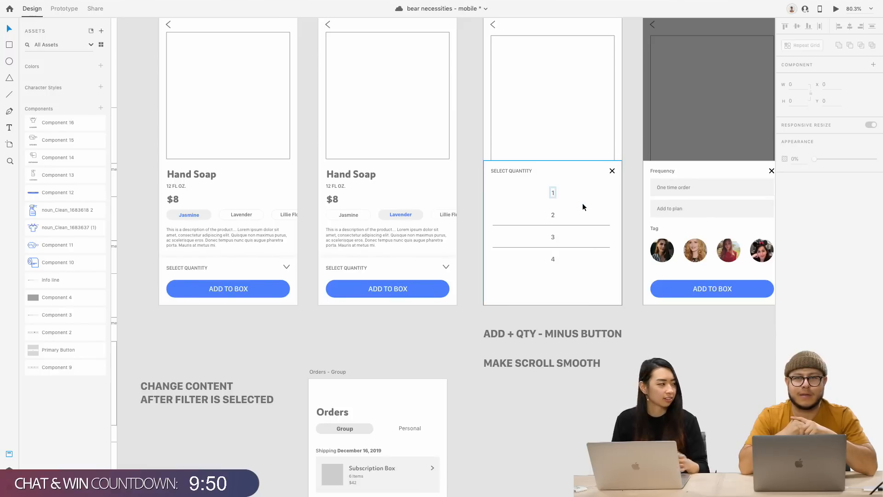
Duplicate the number 4 just below itself and change the copy to 5
{"action": "scroll", "coordinate": [578, 228], "scroll_direction": "up", "scroll_amount": 5}
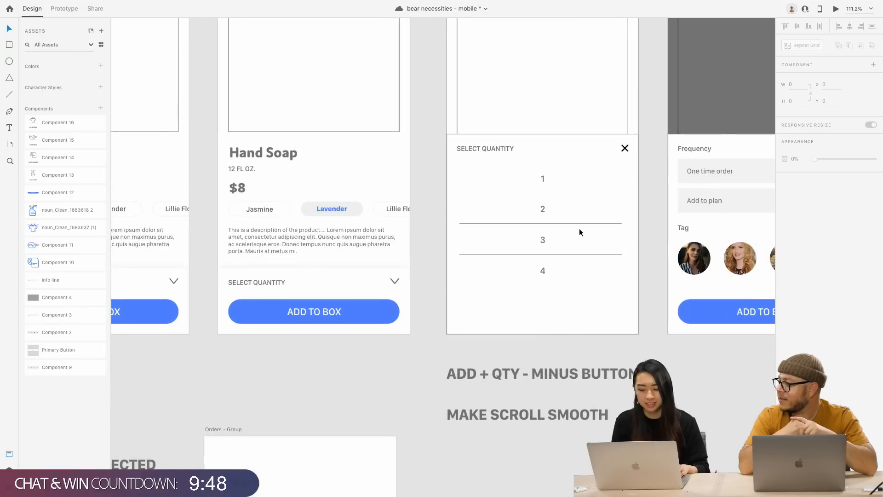
{"action": "left_click_drag", "start_coordinate": [534, 283], "coordinate": [534, 312]}
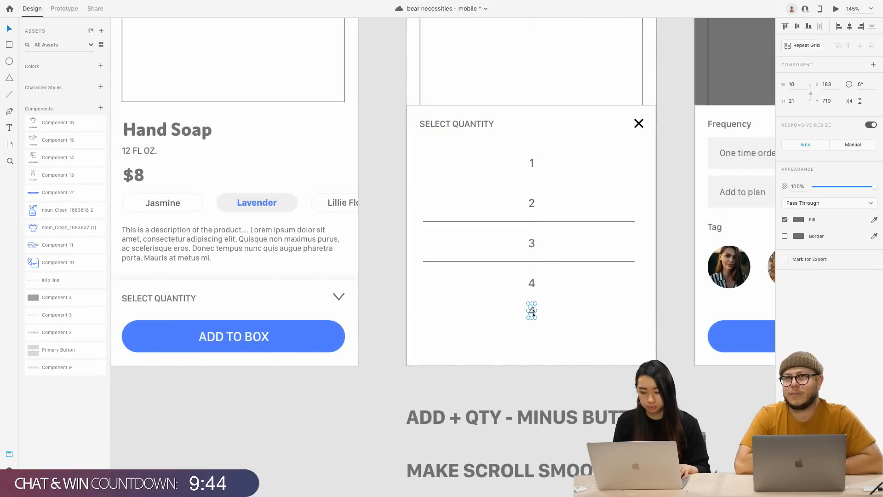
{"action": "double_click", "coordinate": [533, 312]}
{"action": "double_click", "coordinate": [532, 312]}
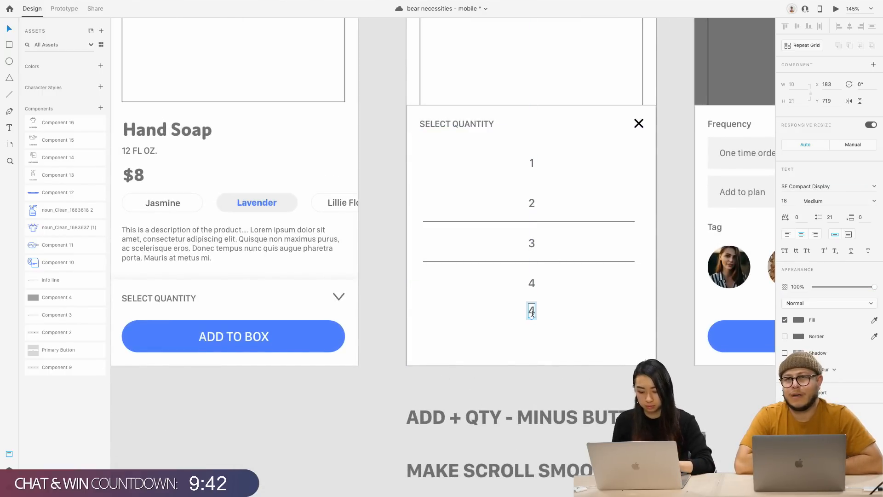
{"action": "type", "text": "5"}
{"action": "key", "text": "Escape"}
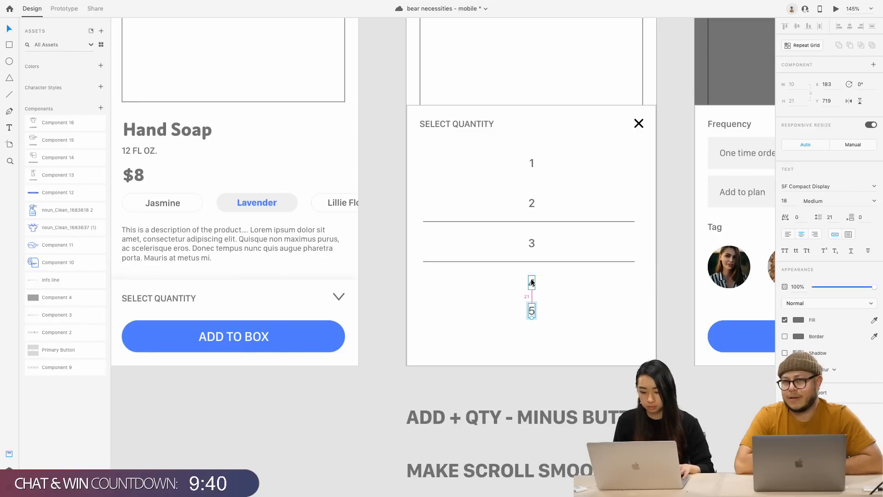
Nudge the 5 slightly lower and give it 50% opacity
{"action": "left_click", "coordinate": [533, 246]}
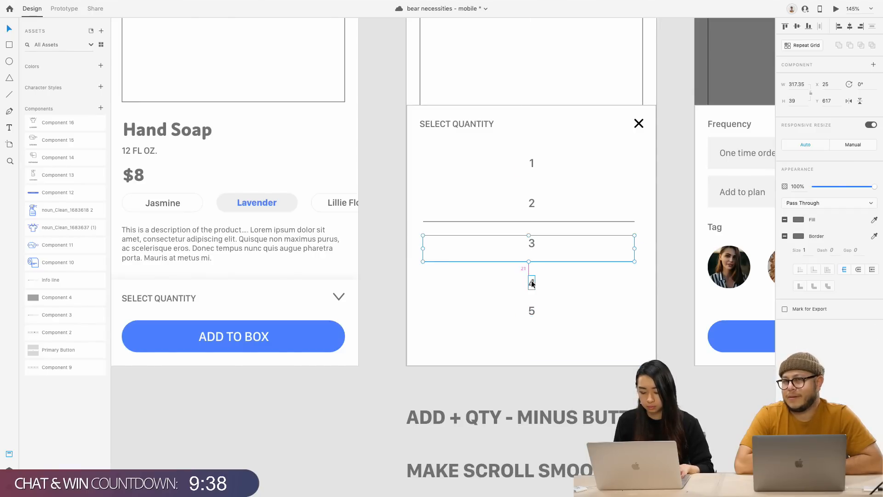
{"action": "left_click", "coordinate": [533, 200]}
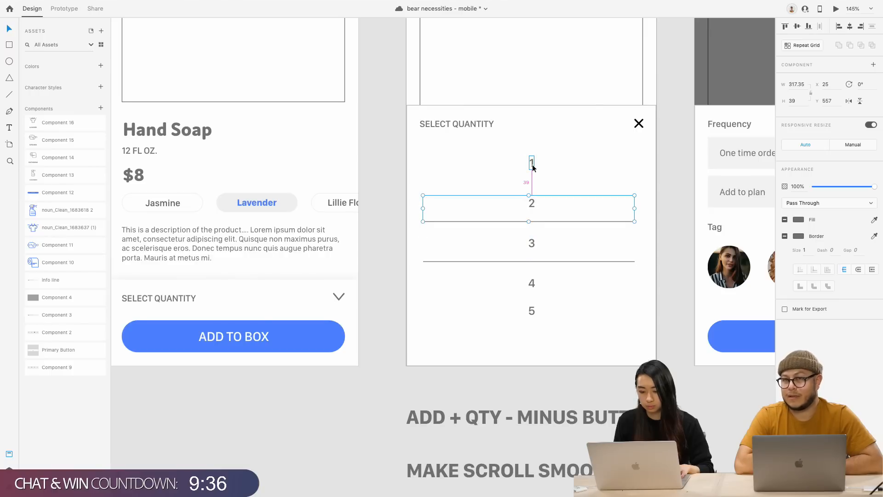
{"action": "left_click_drag", "start_coordinate": [535, 311], "coordinate": [533, 322]}
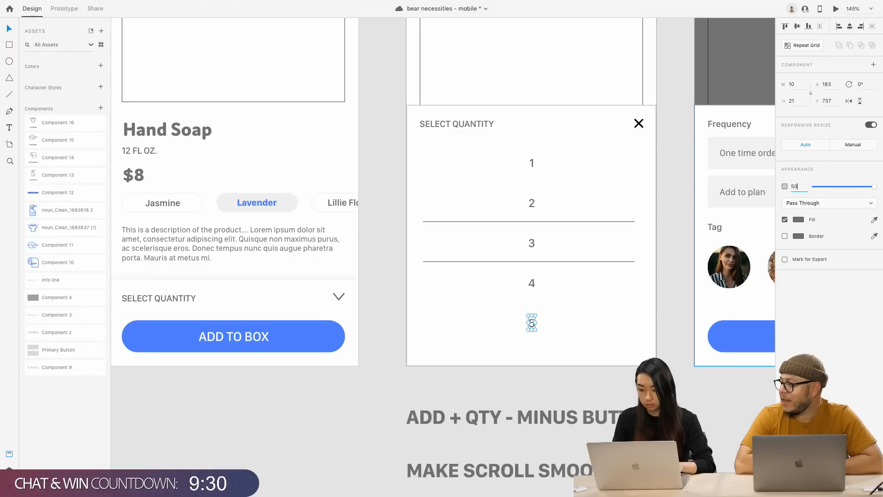
{"action": "key", "text": "Return"}
Set the number 4 to 75% opacity and the number 1 to 50%
{"action": "left_click", "coordinate": [532, 283]}
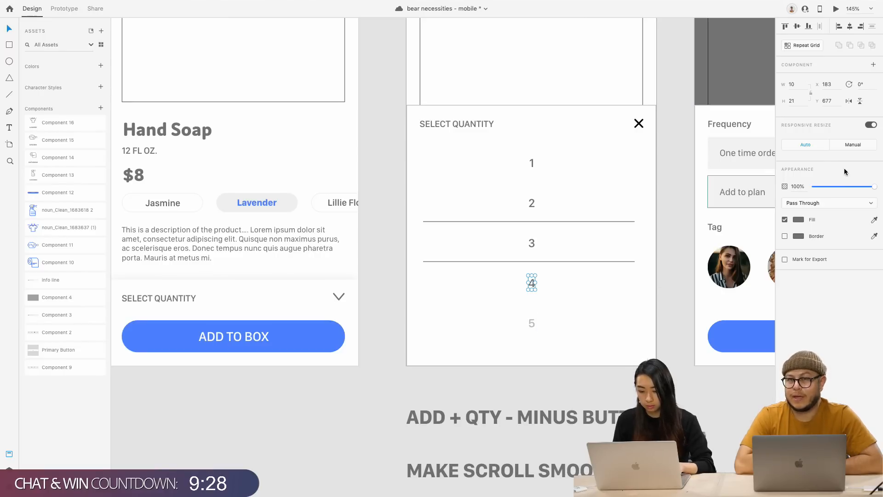
{"action": "left_click", "coordinate": [795, 185]}
{"action": "type", "text": "7"}
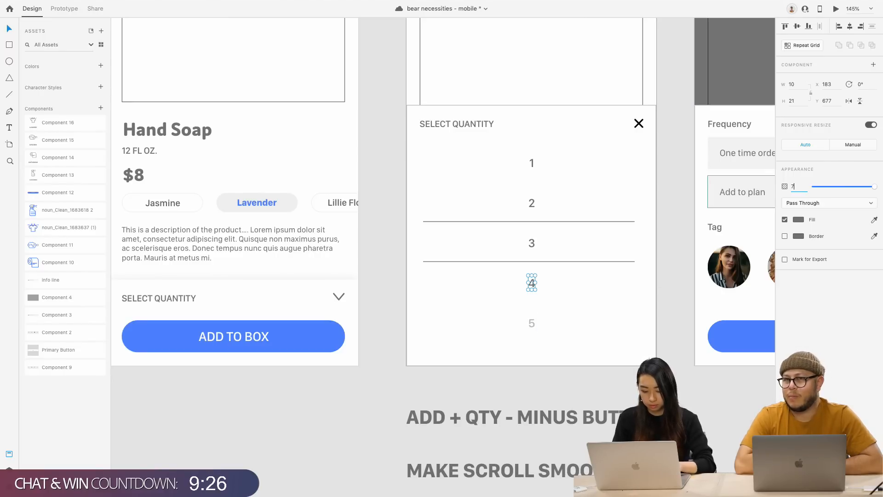
{"action": "type", "text": "05"}
{"action": "key", "text": "Return"}
{"action": "left_click", "coordinate": [532, 163]}
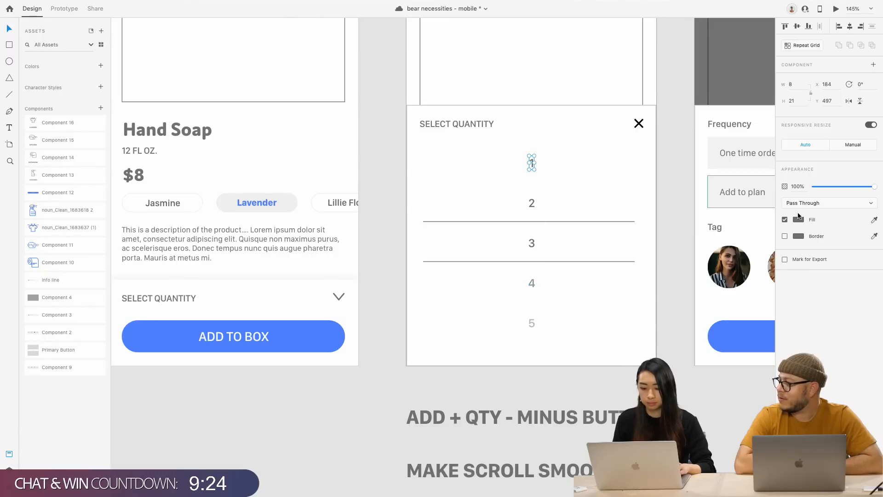
{"action": "left_click", "coordinate": [797, 186]}
{"action": "type", "text": "50"}
{"action": "key", "text": "Return"}
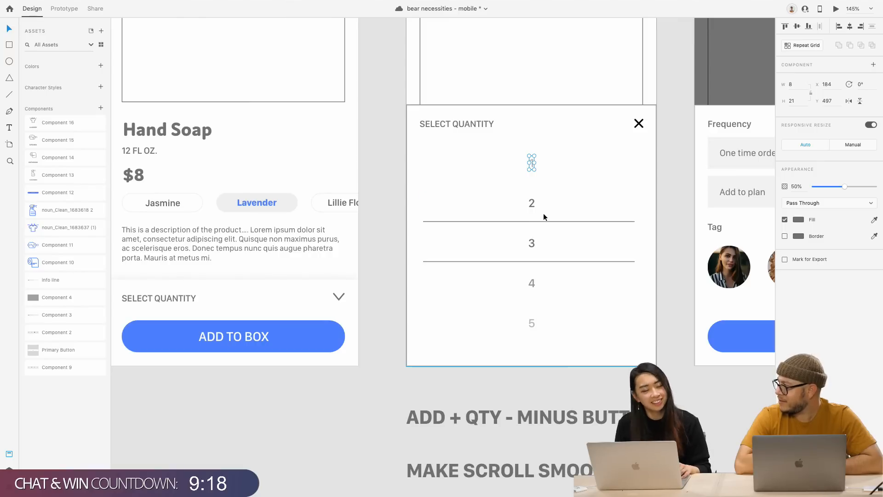
Set the row 2 group to 75% opacity and inspect its divider line
{"action": "left_click", "coordinate": [531, 283]}
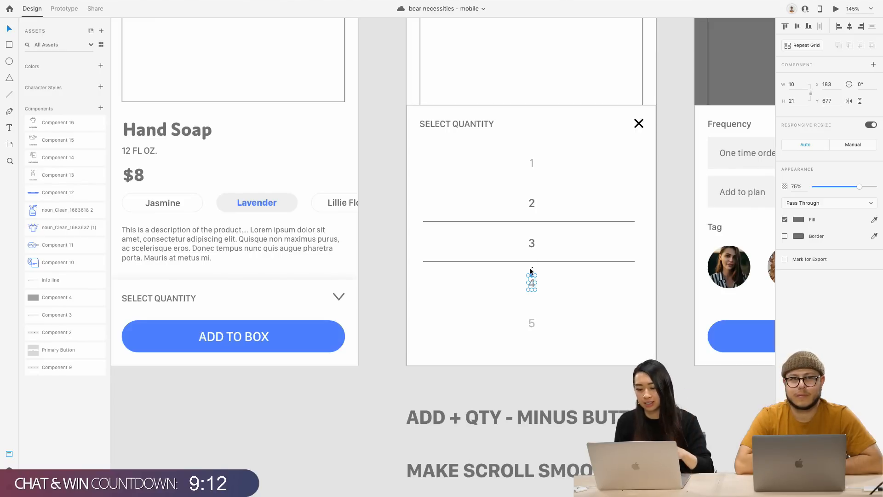
{"action": "left_click", "coordinate": [539, 205]}
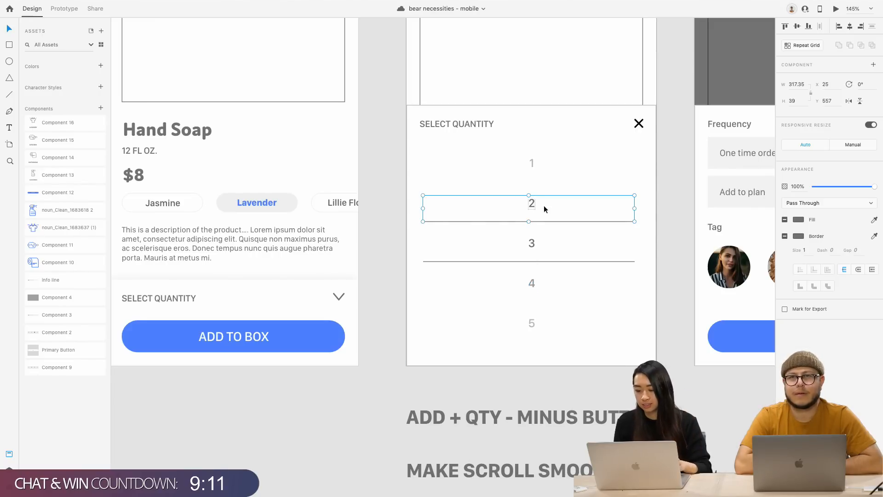
{"action": "left_click", "coordinate": [796, 185]}
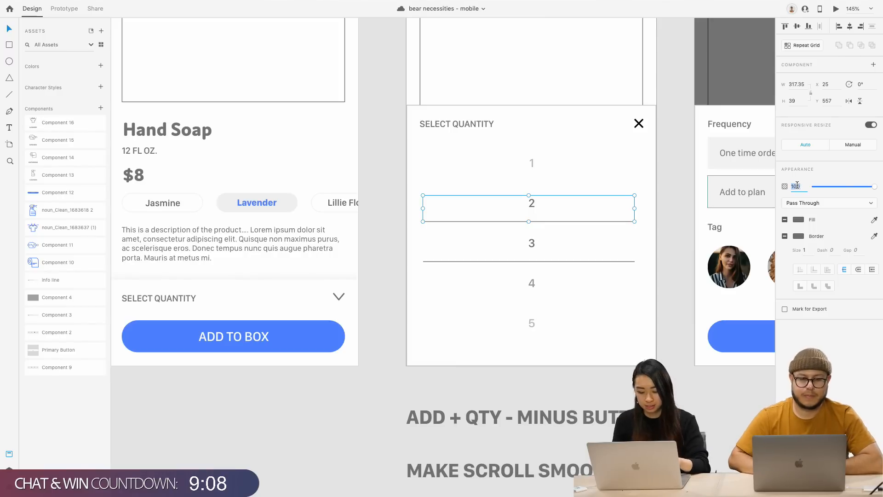
{"action": "type", "text": "75"}
{"action": "key", "text": "Return"}
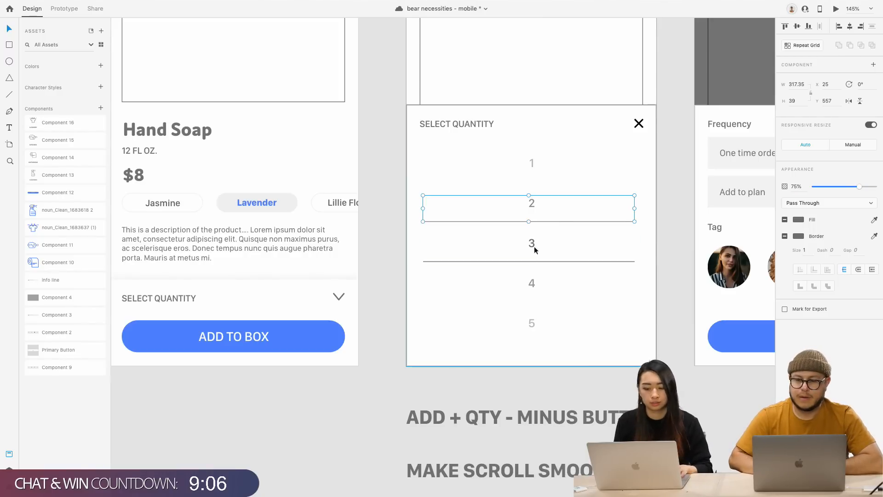
{"action": "left_click", "coordinate": [545, 226]}
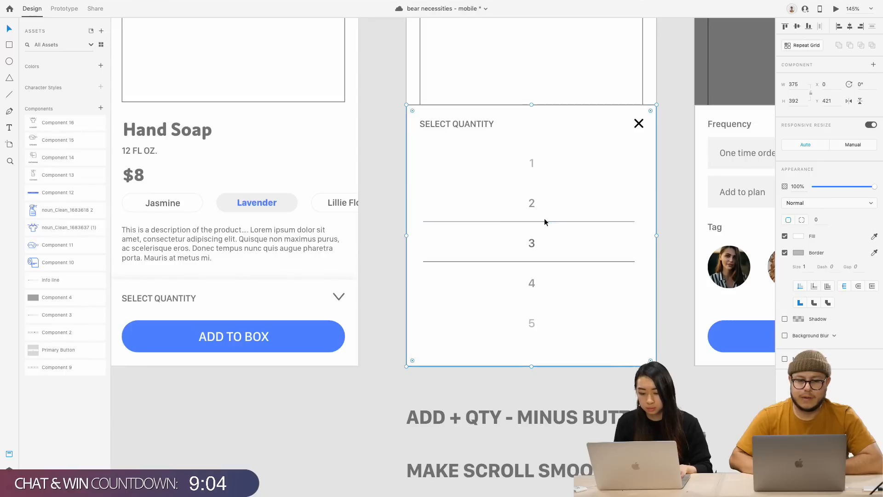
{"action": "left_click", "coordinate": [545, 220]}
{"action": "double_click", "coordinate": [545, 219]}
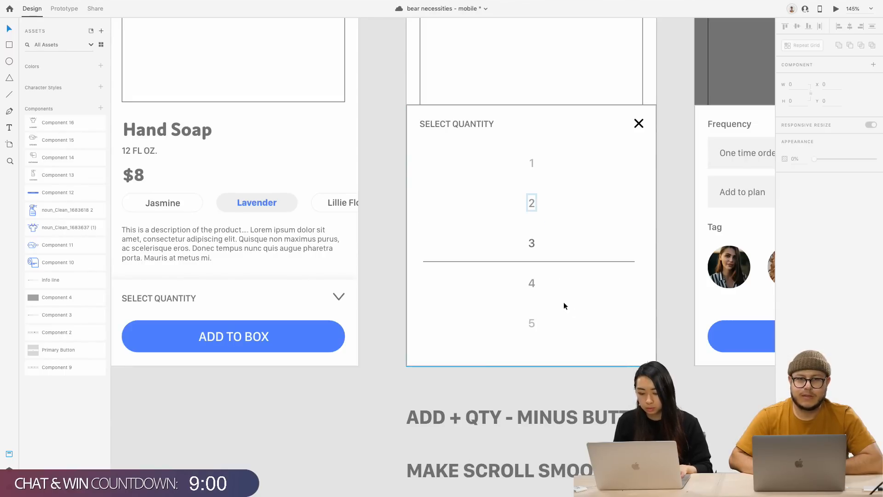
{"action": "left_click", "coordinate": [586, 313]}
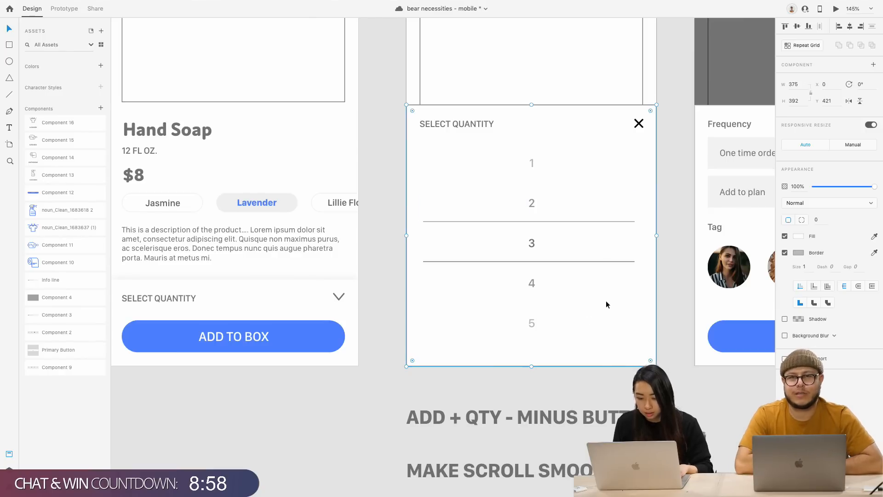
Nudge the divider line above the 3 down by 2 px
{"action": "double_click", "coordinate": [570, 261]}
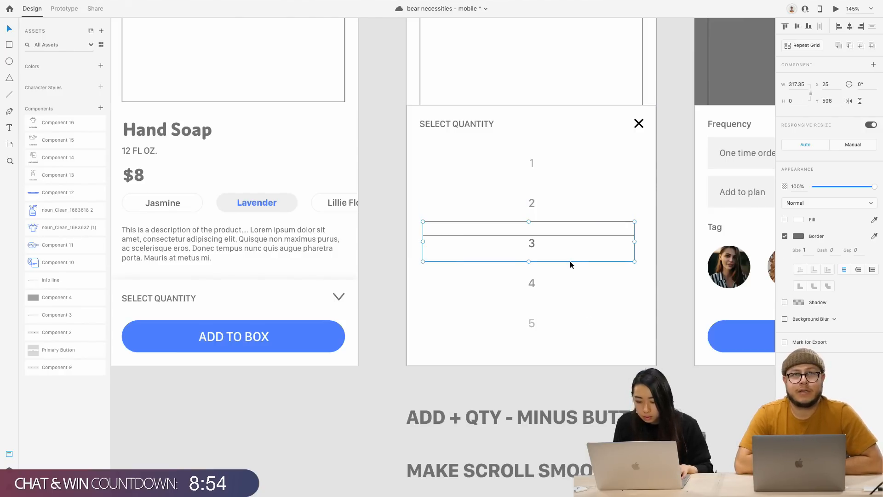
{"action": "left_click", "coordinate": [578, 267]}
{"action": "double_click", "coordinate": [576, 262]}
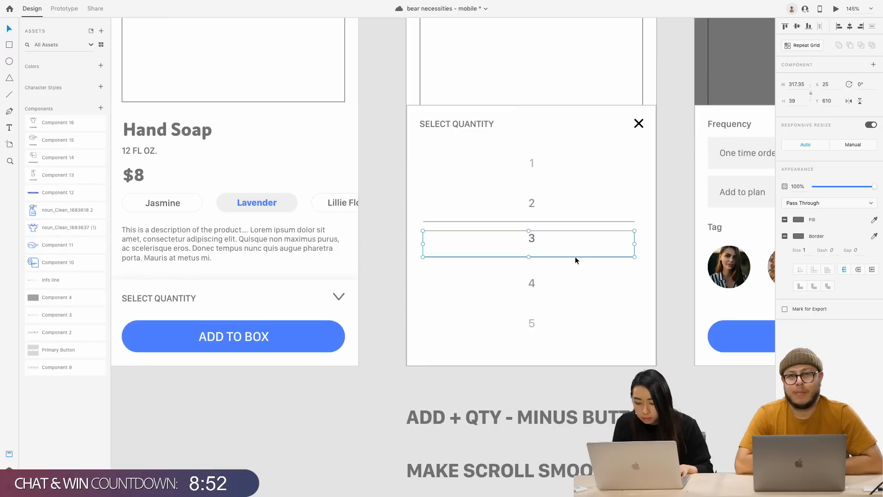
{"action": "left_click", "coordinate": [576, 270]}
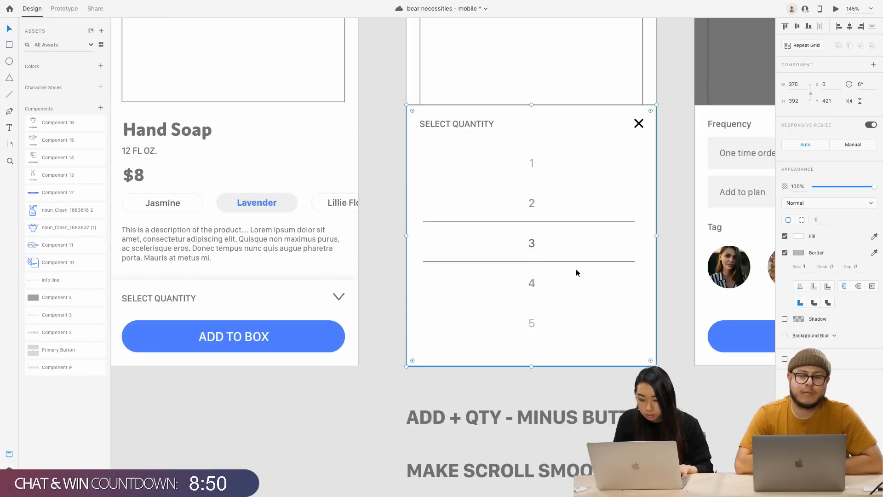
{"action": "double_click", "coordinate": [560, 222]}
{"action": "left_click", "coordinate": [561, 220]}
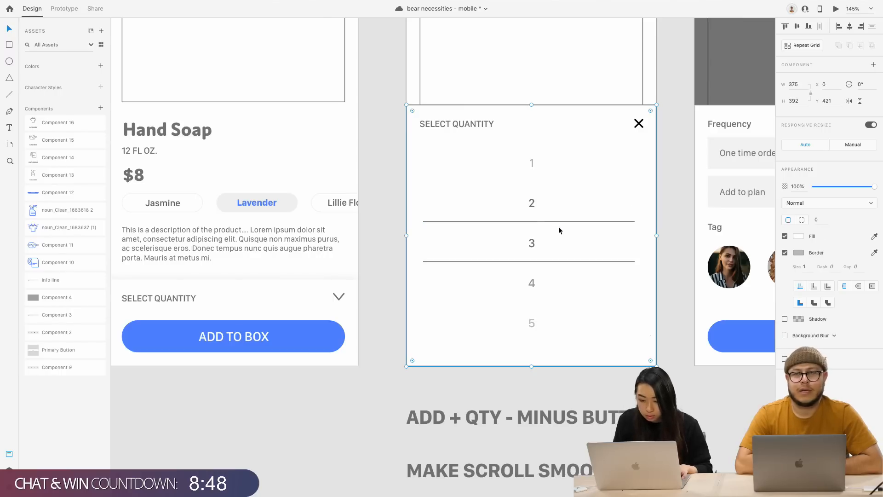
{"action": "double_click", "coordinate": [531, 221]}
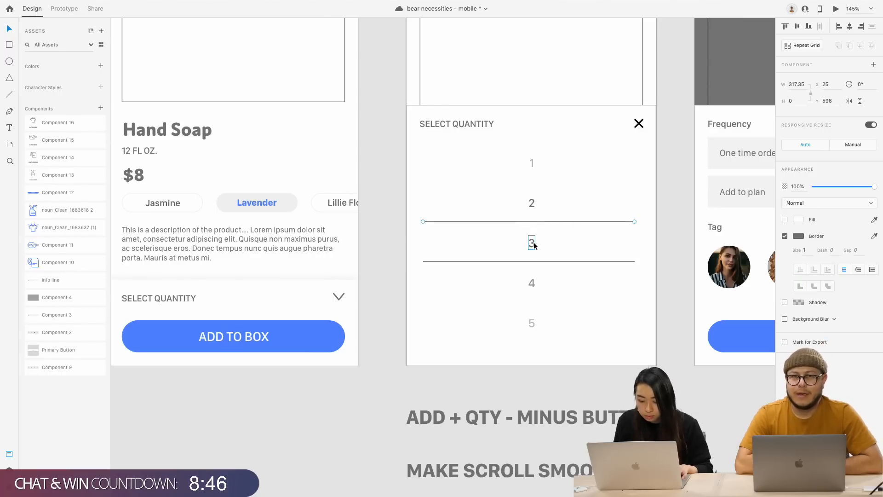
{"action": "key", "text": "Down"}
{"action": "key", "text": "Down"}
{"action": "key", "text": "Down"}
{"action": "key", "text": "Down"}
{"action": "key", "text": "Down"}
{"action": "key", "text": "Down"}
{"action": "key", "text": "Down"}
{"action": "key", "text": "Down"}
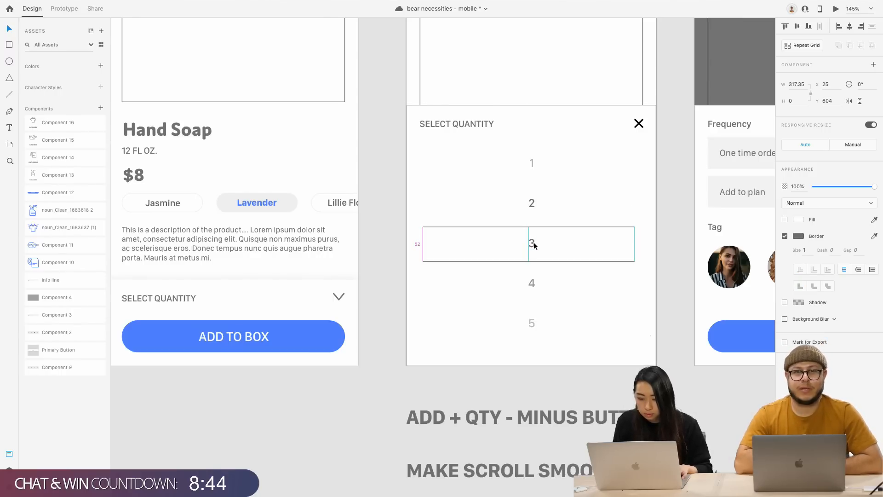
{"action": "key", "text": "Down"}
{"action": "key", "text": "Down"}
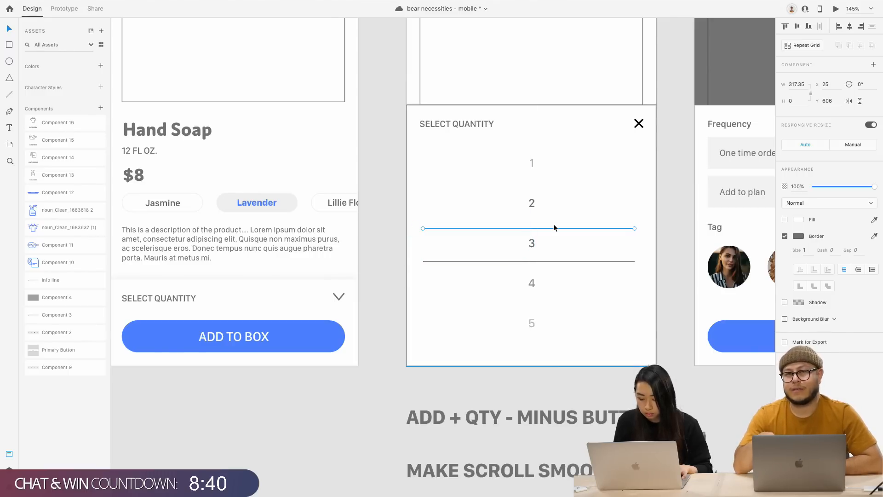
Nudge the divider line below the 3 up to Y 651
{"action": "left_click", "coordinate": [521, 260]}
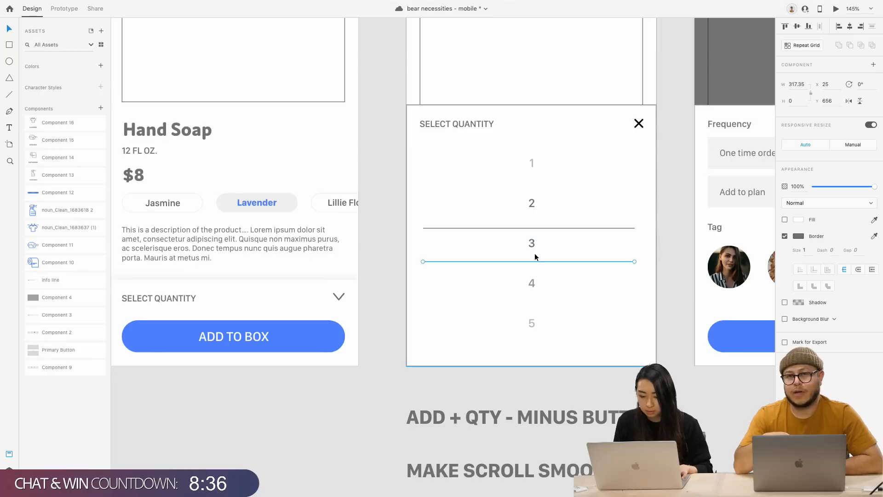
{"action": "key", "text": "Up"}
{"action": "key", "text": "Up"}
{"action": "key", "text": "Up"}
{"action": "key", "text": "Up"}
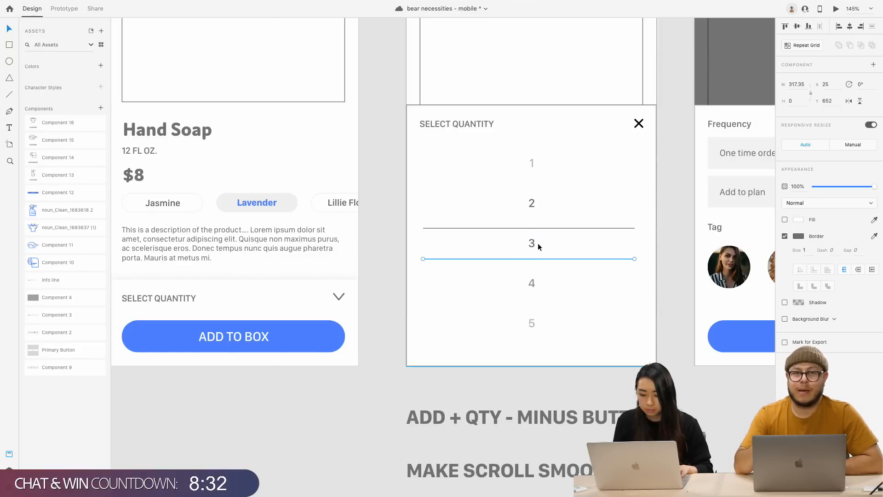
{"action": "key", "text": "Up"}
{"action": "scroll", "coordinate": [533, 244], "scroll_direction": "down", "scroll_amount": 5}
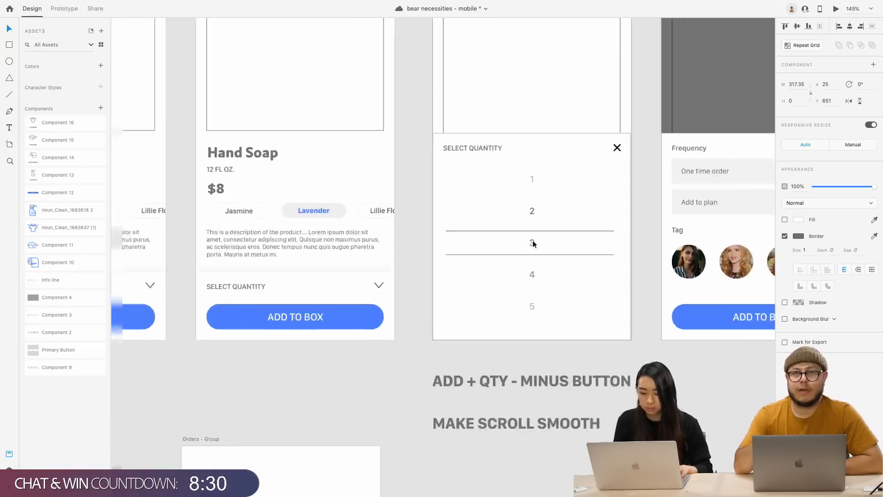
Shift artboards 4–8 about 115 px right to make room for a copy
{"action": "left_click", "coordinate": [445, 324]}
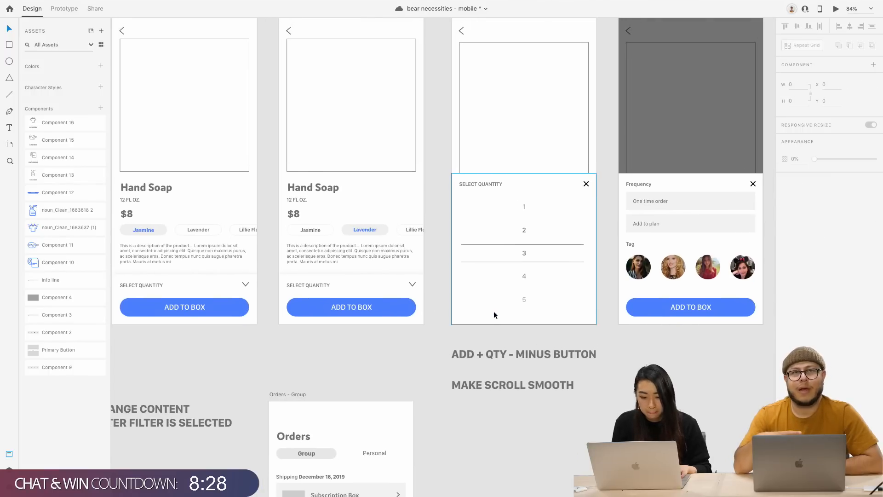
{"action": "scroll", "coordinate": [494, 314], "scroll_direction": "right", "scroll_amount": 2}
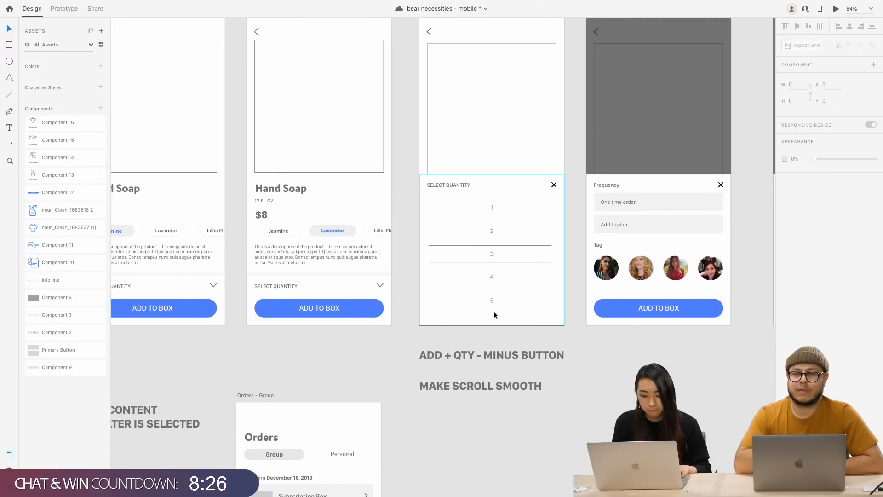
{"action": "scroll", "coordinate": [493, 311], "scroll_direction": "down", "scroll_amount": 3}
{"action": "scroll", "coordinate": [465, 113], "scroll_direction": "down", "scroll_amount": 2}
{"action": "scroll", "coordinate": [466, 114], "scroll_direction": "right", "scroll_amount": 4}
{"action": "scroll", "coordinate": [466, 113], "scroll_direction": "up", "scroll_amount": 1}
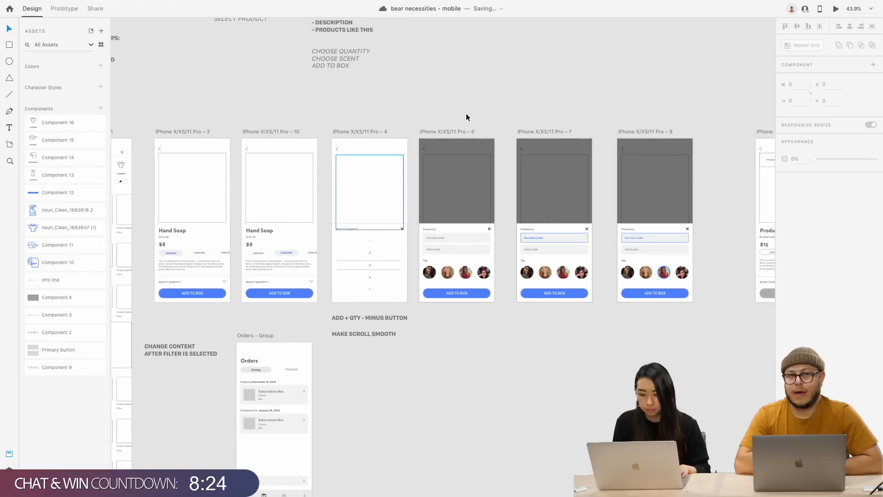
{"action": "left_click_drag", "start_coordinate": [319, 115], "coordinate": [689, 305]}
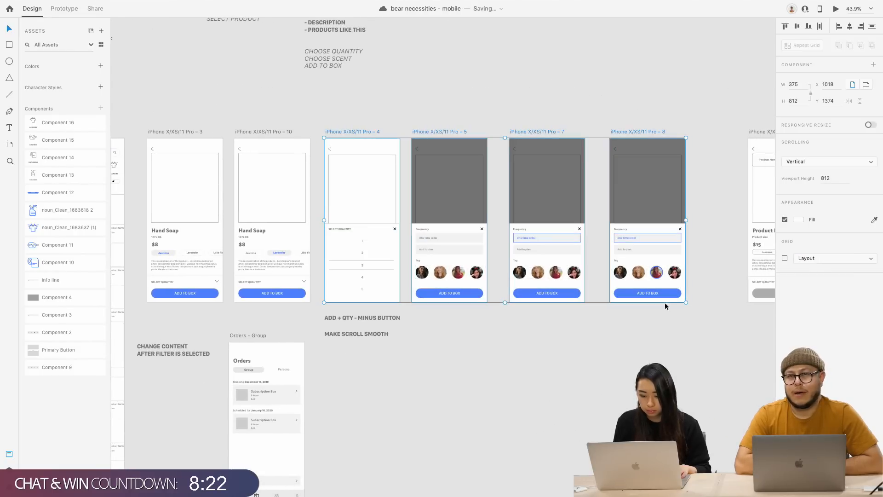
{"action": "left_click_drag", "start_coordinate": [364, 131], "coordinate": [416, 132]}
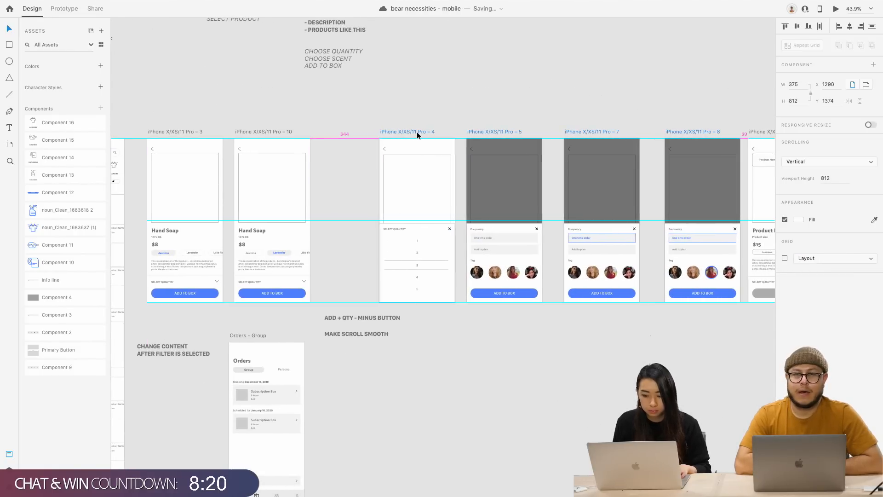
{"action": "scroll", "coordinate": [416, 131], "scroll_direction": "right", "scroll_amount": 5}
{"action": "left_click", "coordinate": [619, 132], "text": "shift"}
{"action": "left_click_drag", "start_coordinate": [620, 132], "coordinate": [672, 133]}
{"action": "left_click", "coordinate": [317, 385]}
{"action": "scroll", "coordinate": [317, 385], "scroll_direction": "left", "scroll_amount": 3}
{"action": "scroll", "coordinate": [295, 357], "scroll_direction": "left", "scroll_amount": 2}
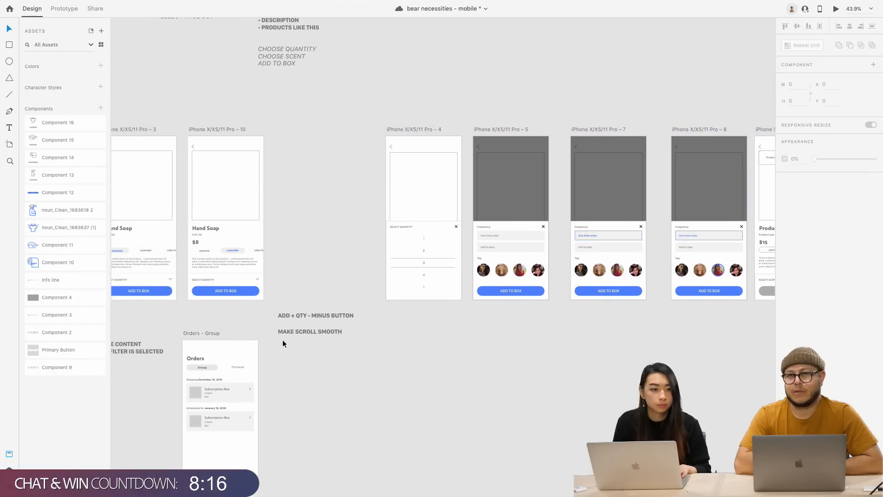
{"action": "scroll", "coordinate": [284, 341], "scroll_direction": "up", "scroll_amount": 3}
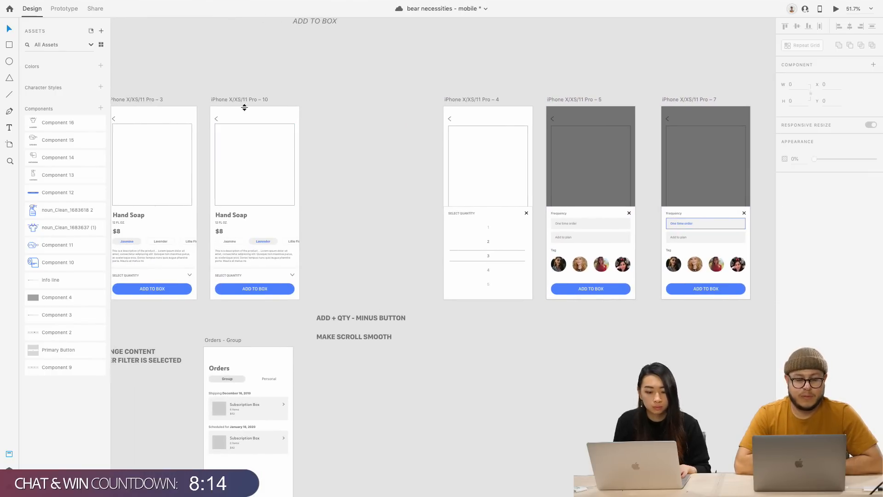
Option-drag the Hand Soap artboard to create 'iPhone X/XS/11 Pro – 12' beside it
{"action": "left_click_drag", "start_coordinate": [240, 100], "coordinate": [361, 126]}
{"action": "left_click", "coordinate": [349, 87]}
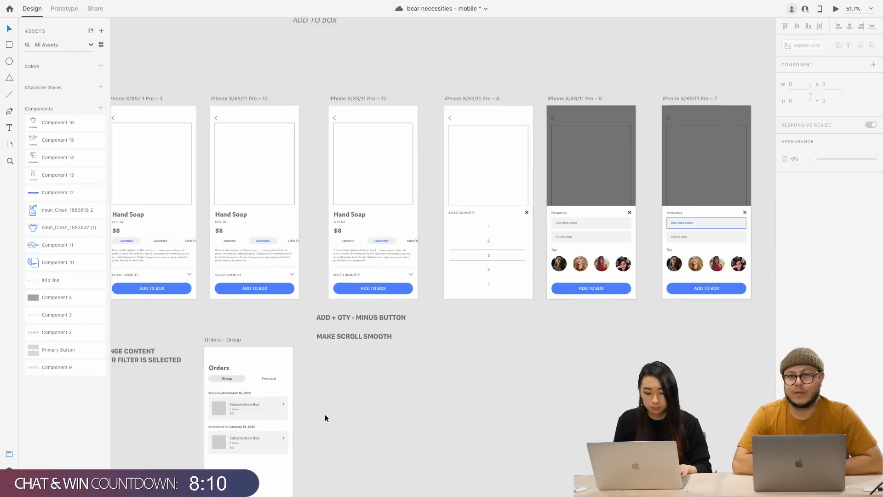
{"action": "scroll", "coordinate": [324, 414], "scroll_direction": "up", "scroll_amount": 5}
{"action": "scroll", "coordinate": [457, 204], "scroll_direction": "up", "scroll_amount": 3}
{"action": "left_click", "coordinate": [418, 222]}
{"action": "scroll", "coordinate": [417, 218], "scroll_direction": "up", "scroll_amount": 3}
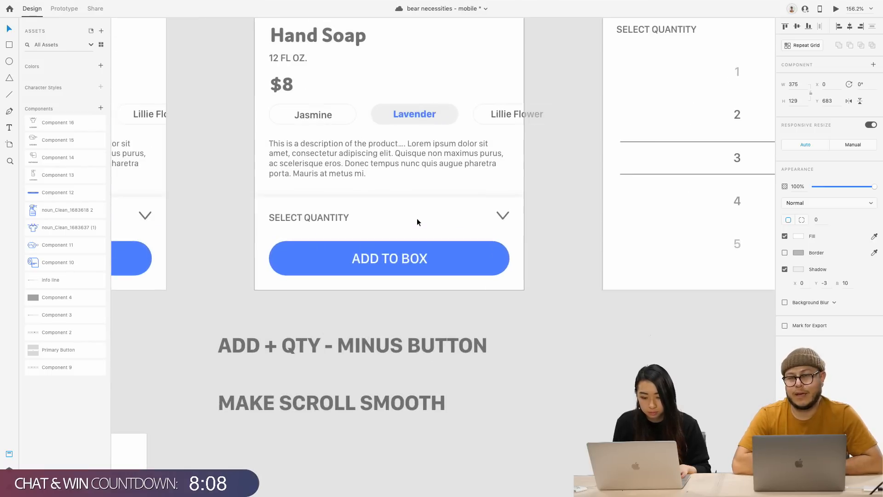
Make the quantity panel taller, centre SELECT QUANTITY, and draw a circle beside it
{"action": "left_click_drag", "start_coordinate": [390, 197], "coordinate": [390, 189]}
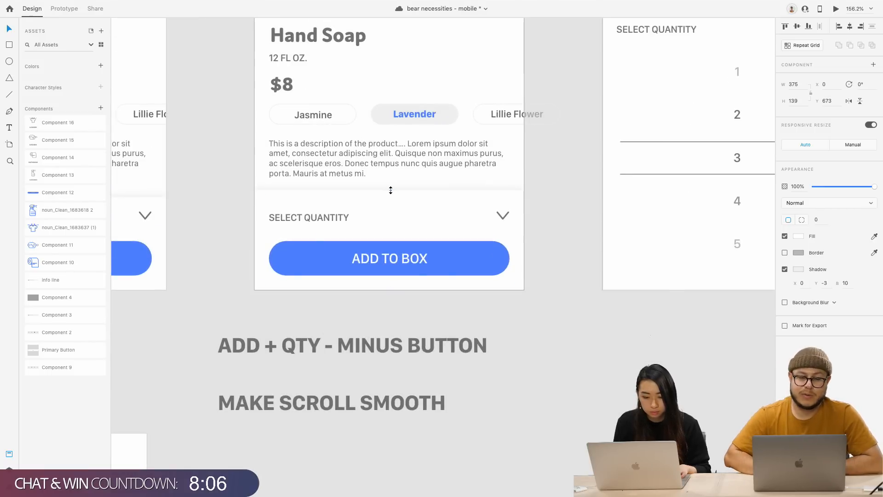
{"action": "double_click", "coordinate": [331, 217]}
{"action": "left_click_drag", "start_coordinate": [330, 218], "coordinate": [403, 218]}
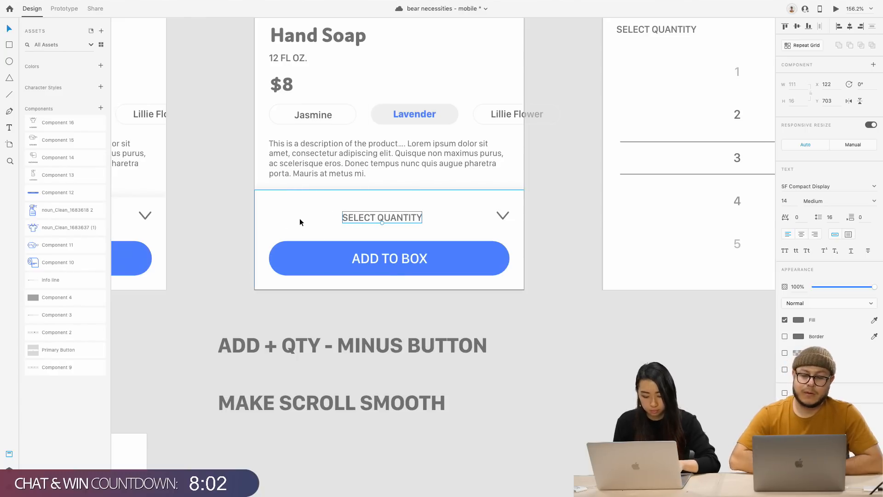
{"action": "key", "text": "e"}
{"action": "left_click_drag", "start_coordinate": [294, 219], "coordinate": [397, 221]}
{"action": "scroll", "coordinate": [302, 237], "scroll_direction": "up", "scroll_amount": 3}
Replace the SELECT QUANTITY label with '1' at font size 18
{"action": "left_click_drag", "start_coordinate": [448, 205], "coordinate": [497, 203]}
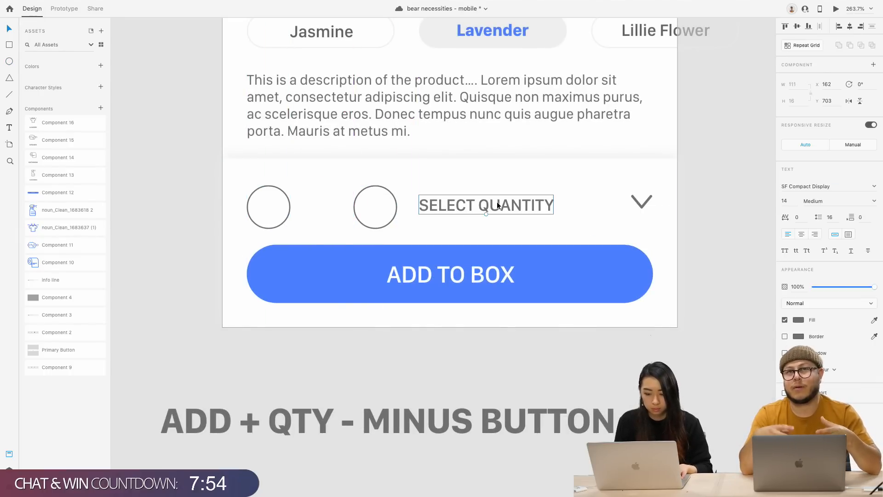
{"action": "double_click", "coordinate": [497, 202]}
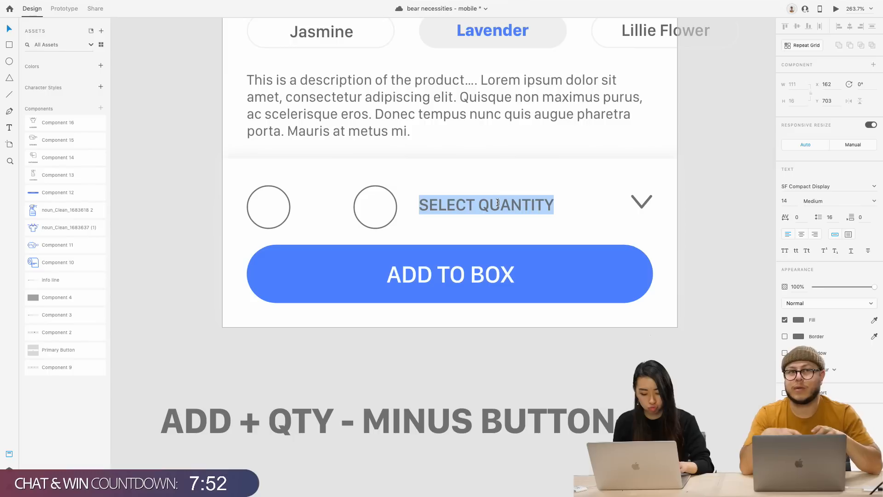
{"action": "type", "text": "1"}
{"action": "key", "text": "Escape"}
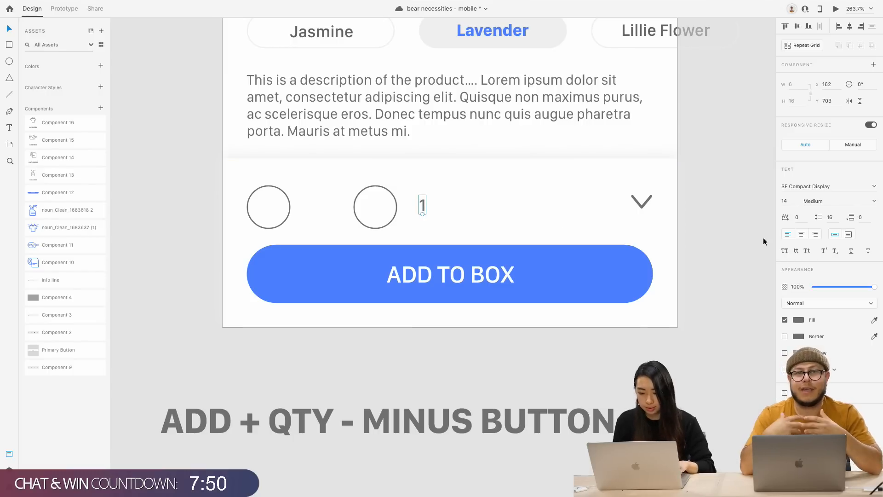
{"action": "left_click", "coordinate": [791, 200]}
{"action": "type", "text": "1"}
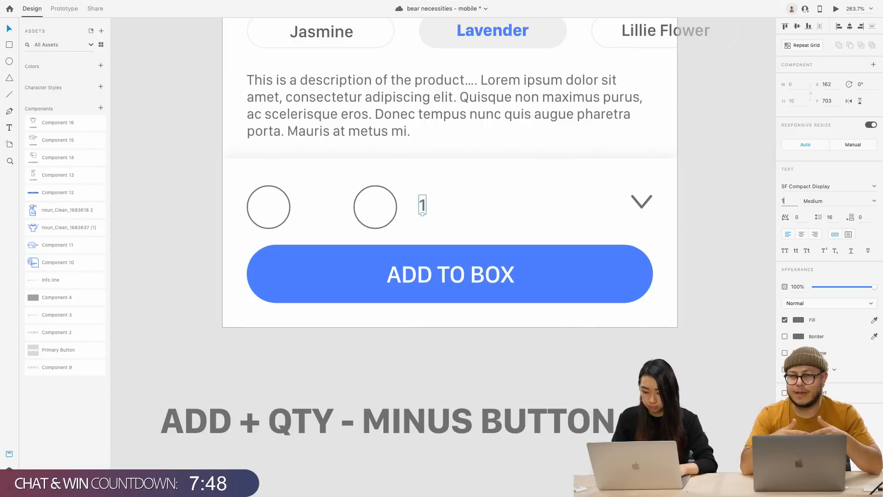
{"action": "type", "text": "8"}
{"action": "key", "text": "Return"}
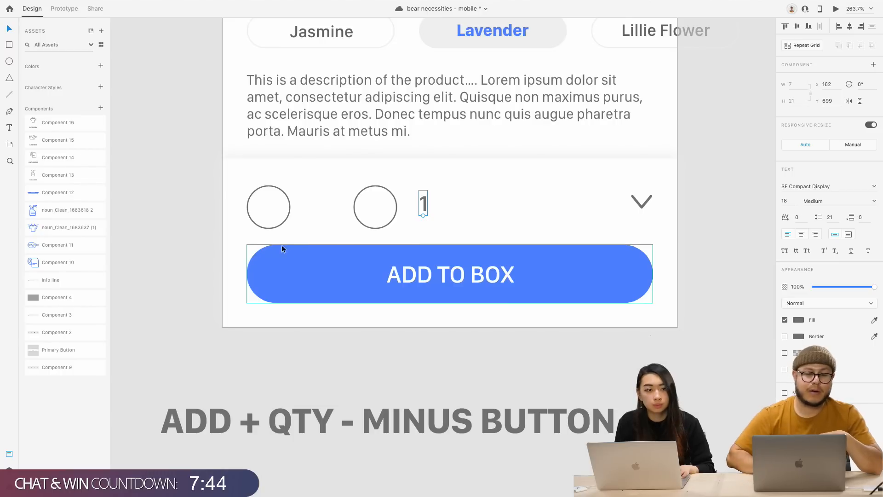
Centre the quantity number 1 between the two circles
{"action": "left_click", "coordinate": [298, 228]}
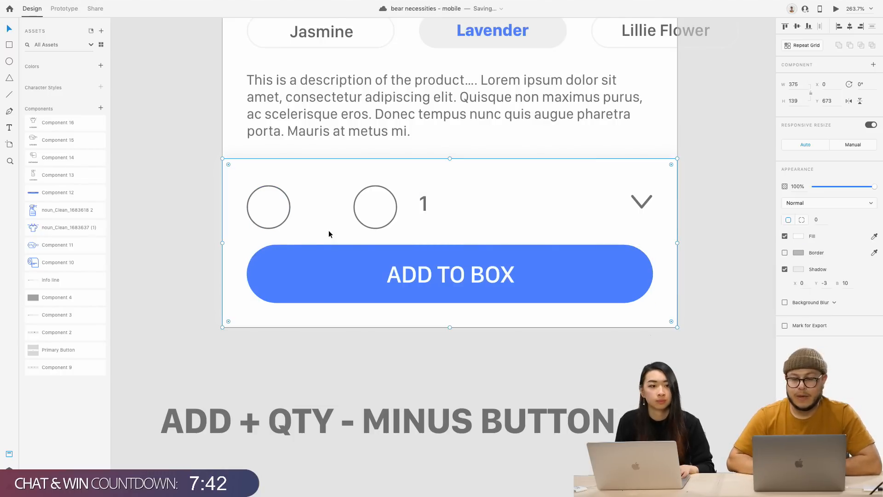
{"action": "double_click", "coordinate": [424, 209]}
{"action": "left_click_drag", "start_coordinate": [424, 209], "coordinate": [318, 212]}
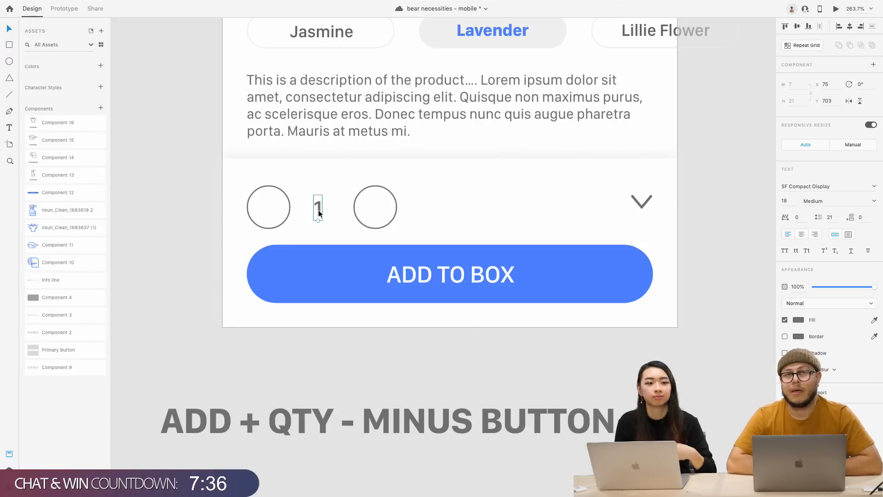
{"action": "scroll", "coordinate": [319, 212], "scroll_direction": "down", "scroll_amount": 2}
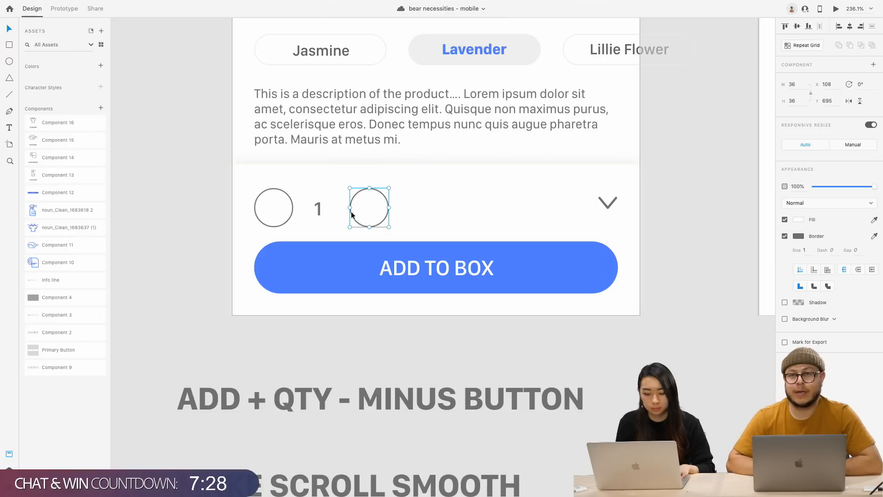
{"action": "mouse_move", "coordinate": [319, 209]}
{"action": "left_mouse_down"}
{"action": "mouse_move", "coordinate": [326, 215]}
{"action": "mouse_move", "coordinate": [319, 210]}
{"action": "left_mouse_up"}
{"action": "scroll", "coordinate": [390, 245], "scroll_direction": "down", "scroll_amount": 3}
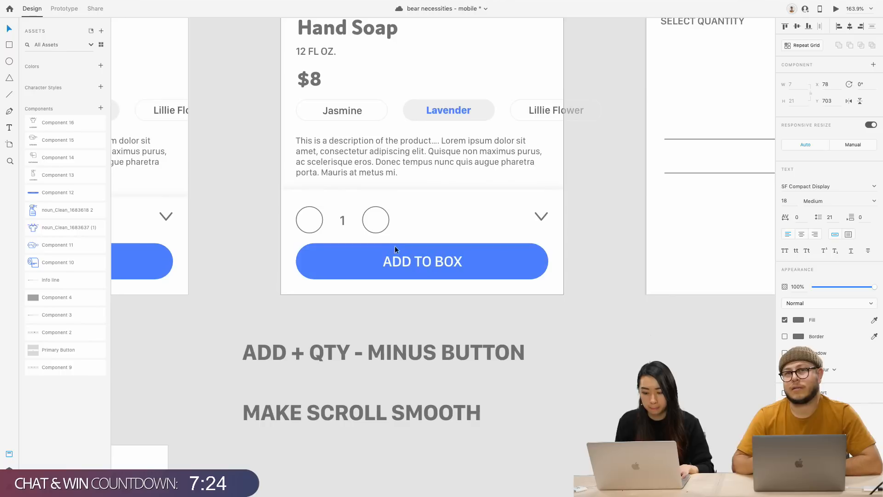
Delete the dropdown chevron, leaving the finished quantity stepper
{"action": "left_click", "coordinate": [539, 216]}
{"action": "key", "text": "Delete"}
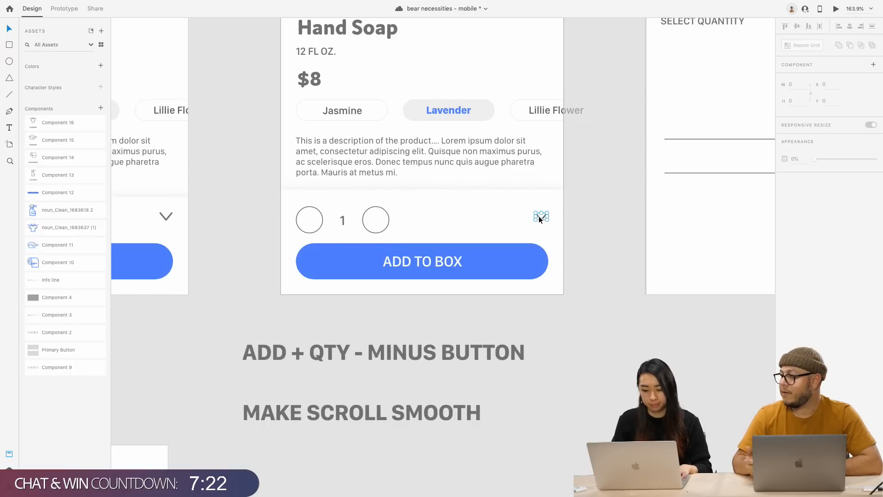
{"action": "scroll", "coordinate": [538, 216], "scroll_direction": "down", "scroll_amount": 5}
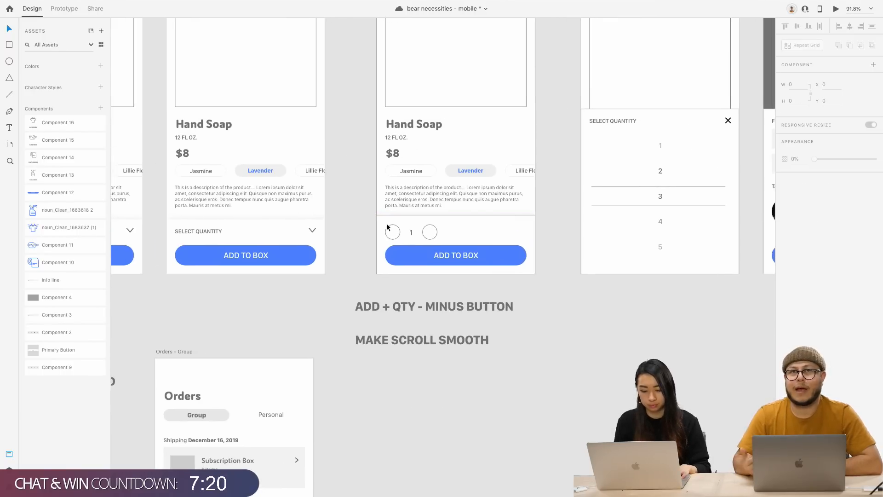
{"action": "scroll", "coordinate": [387, 225], "scroll_direction": "up", "scroll_amount": 9}
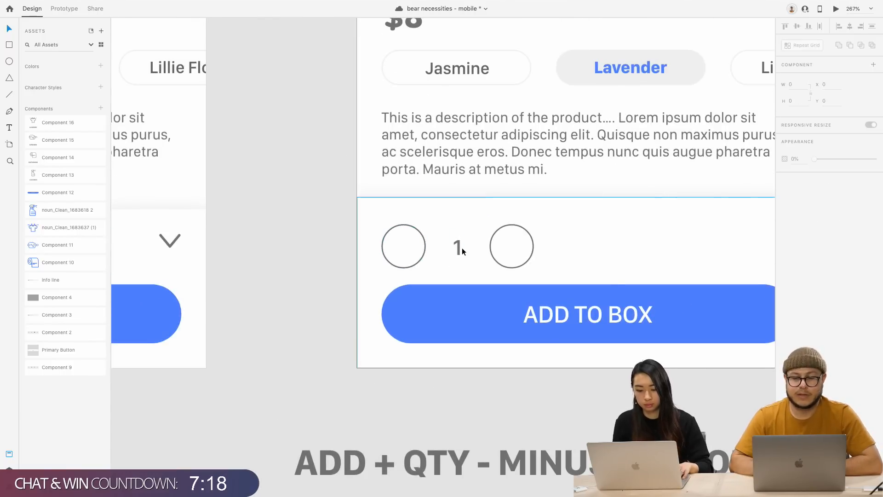
{"action": "left_click", "coordinate": [458, 249]}
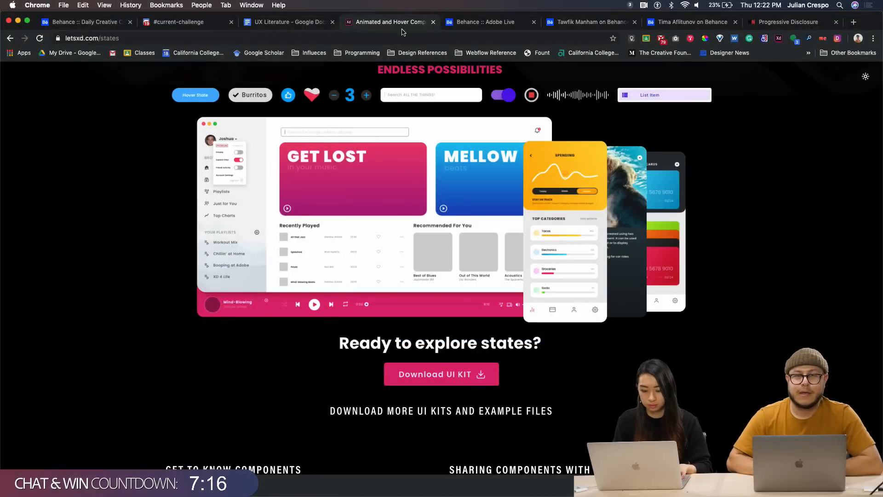
{"action": "scroll", "coordinate": [414, 92], "scroll_direction": "up", "scroll_amount": 10}
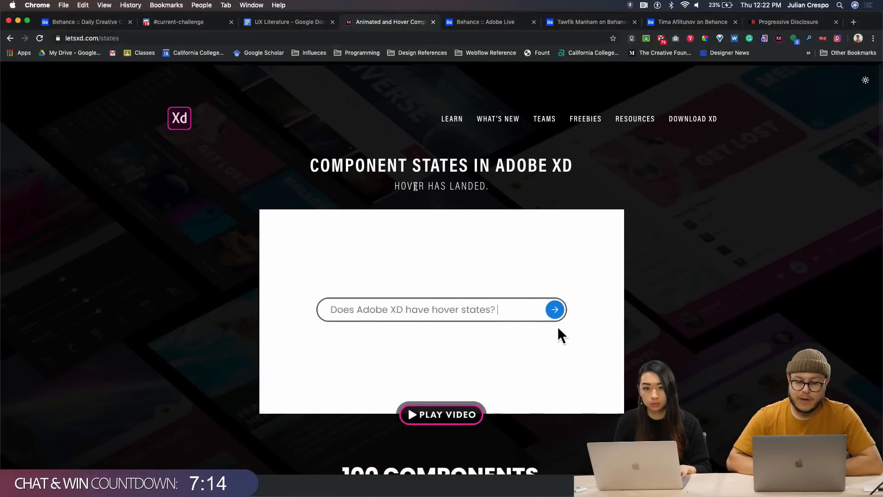
{"action": "key", "text": "ctrl+Up"}
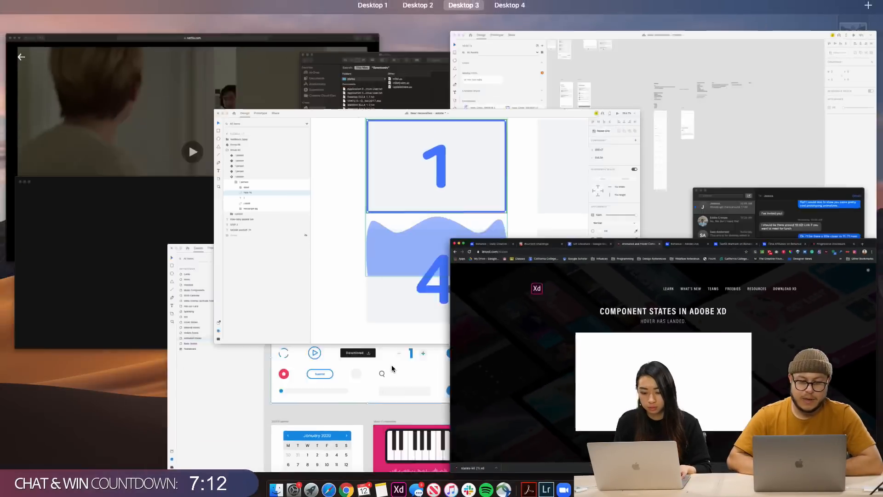
Return to the bear necessities design file and pan the canvas to the homepage
{"action": "left_click", "coordinate": [410, 228]}
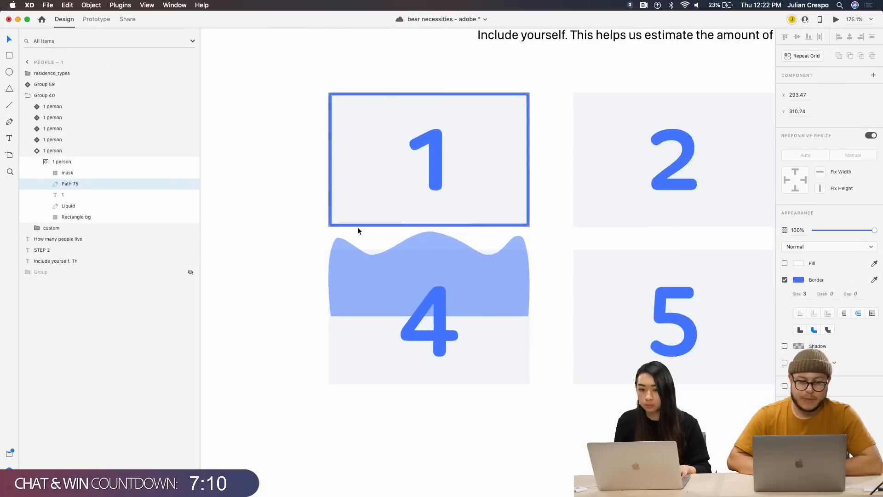
{"action": "scroll", "coordinate": [357, 228], "scroll_direction": "down", "scroll_amount": 10}
{"action": "scroll", "coordinate": [357, 228], "scroll_direction": "left", "scroll_amount": 7}
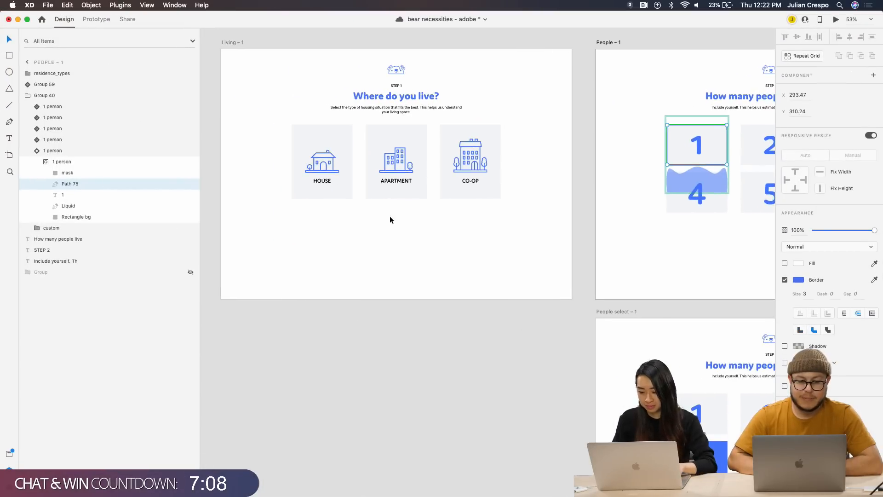
{"action": "scroll", "coordinate": [390, 220], "scroll_direction": "left", "scroll_amount": 15}
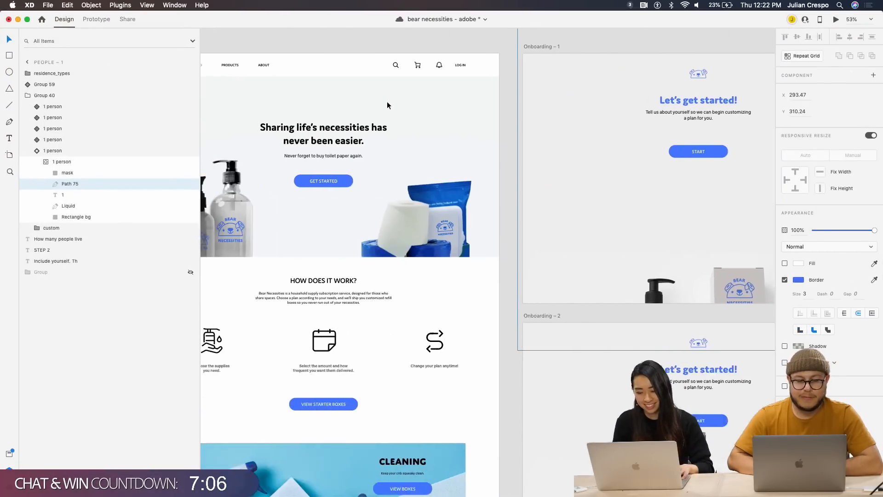
{"action": "scroll", "coordinate": [364, 97], "scroll_direction": "left", "scroll_amount": 5}
{"action": "scroll", "coordinate": [298, 99], "scroll_direction": "down", "scroll_amount": 10}
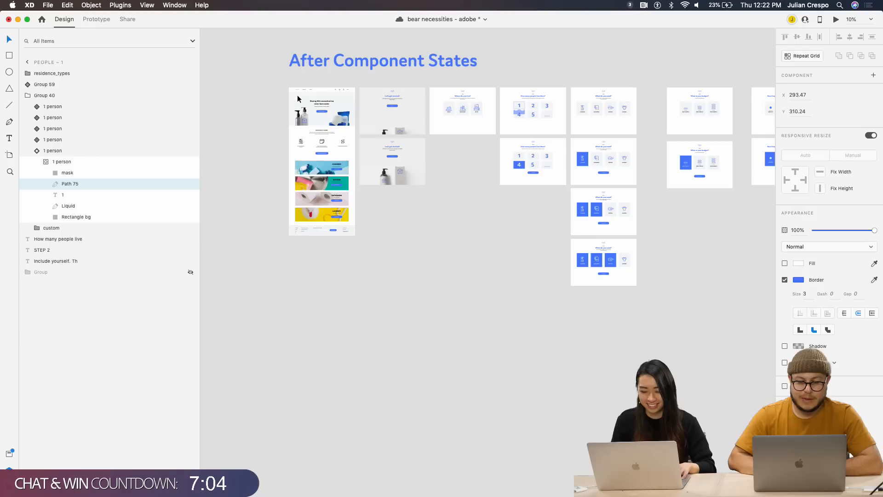
{"action": "scroll", "coordinate": [315, 166], "scroll_direction": "up", "scroll_amount": 10}
{"action": "scroll", "coordinate": [315, 165], "scroll_direction": "down", "scroll_amount": 5}
{"action": "scroll", "coordinate": [303, 284], "scroll_direction": "up", "scroll_amount": 3}
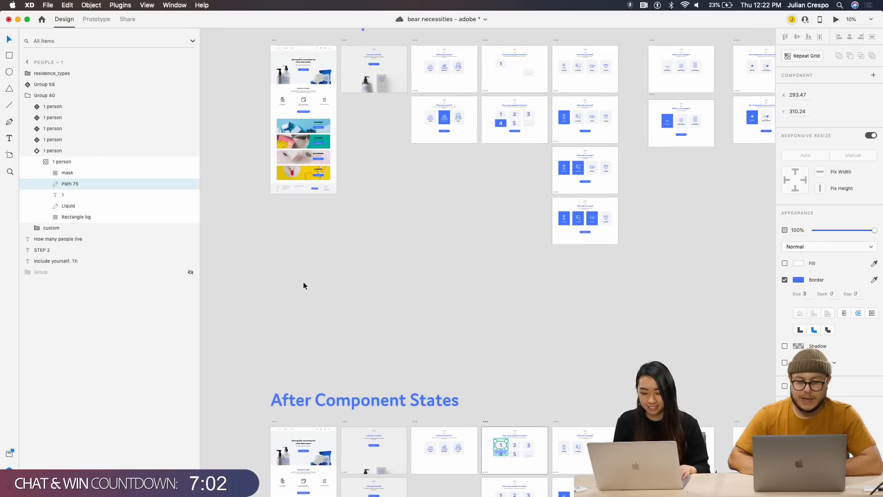
{"action": "scroll", "coordinate": [303, 285], "scroll_direction": "up", "scroll_amount": 3}
{"action": "scroll", "coordinate": [304, 285], "scroll_direction": "right", "scroll_amount": 2}
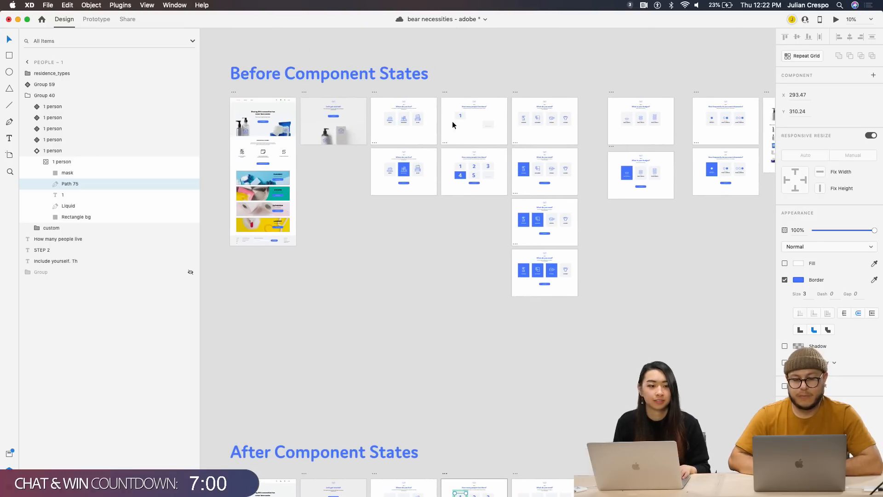
{"action": "scroll", "coordinate": [418, 192], "scroll_direction": "down", "scroll_amount": 8}
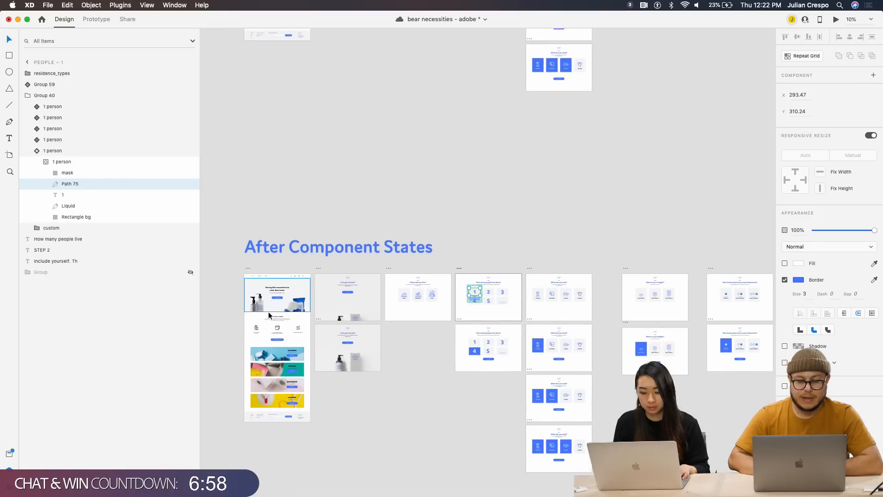
{"action": "scroll", "coordinate": [269, 311], "scroll_direction": "up", "scroll_amount": 5}
Preview Homepage 1 – 1, close the preview, and select its navigation bar component
{"action": "left_click", "coordinate": [286, 130]}
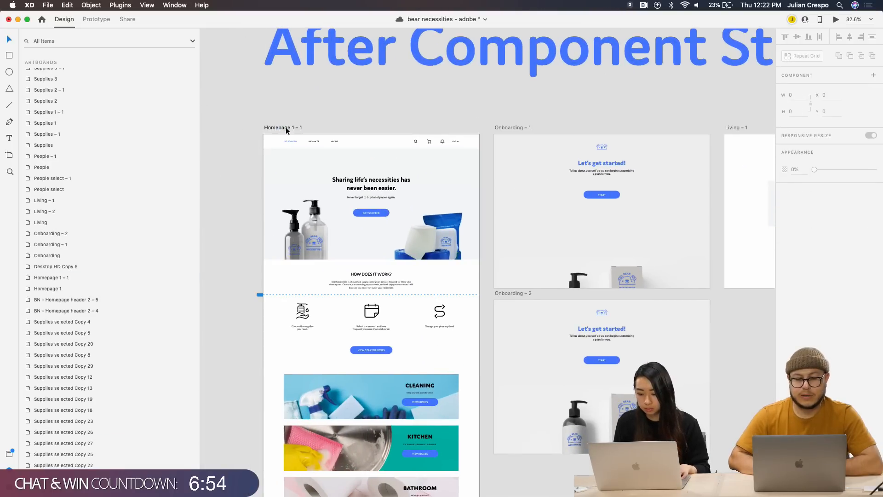
{"action": "left_click", "coordinate": [285, 127]}
{"action": "left_click", "coordinate": [836, 20]}
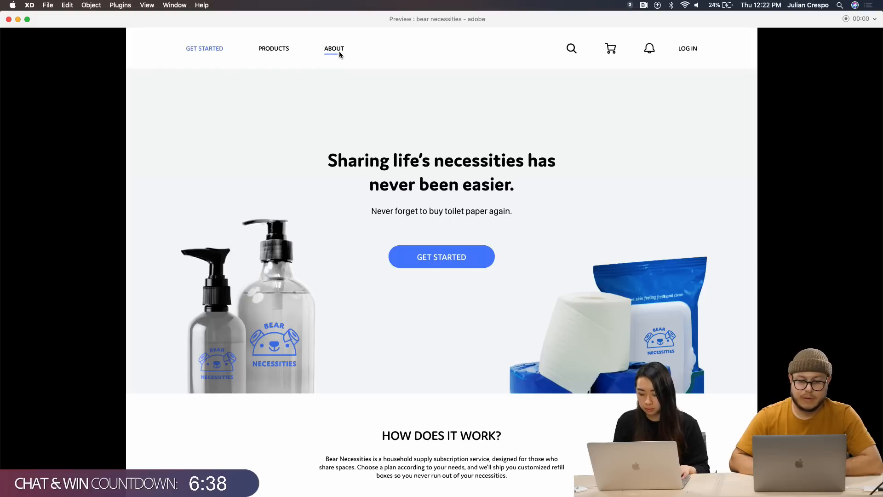
{"action": "left_click", "coordinate": [8, 19]}
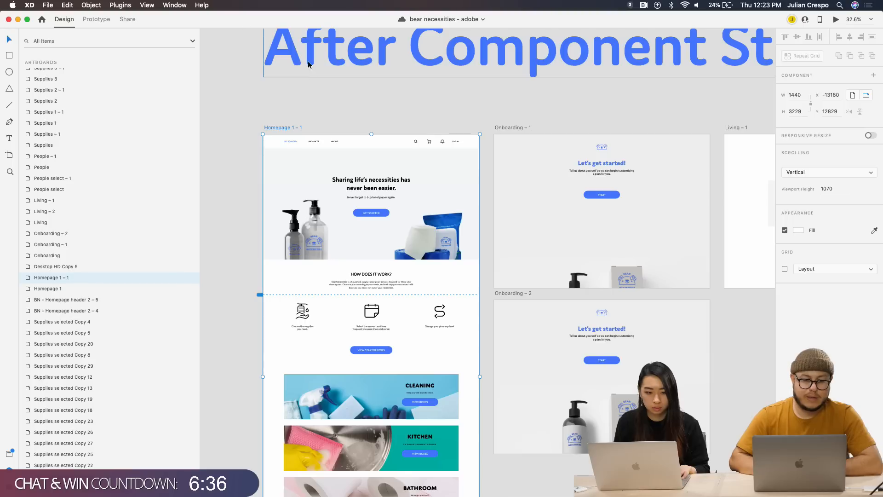
{"action": "scroll", "coordinate": [310, 137], "scroll_direction": "up", "scroll_amount": 10}
{"action": "left_click", "coordinate": [378, 79]}
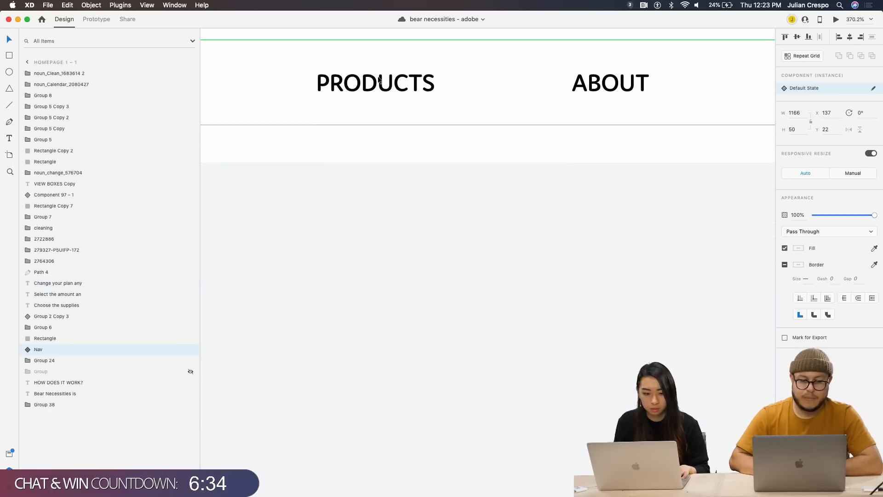
{"action": "double_click", "coordinate": [363, 90]}
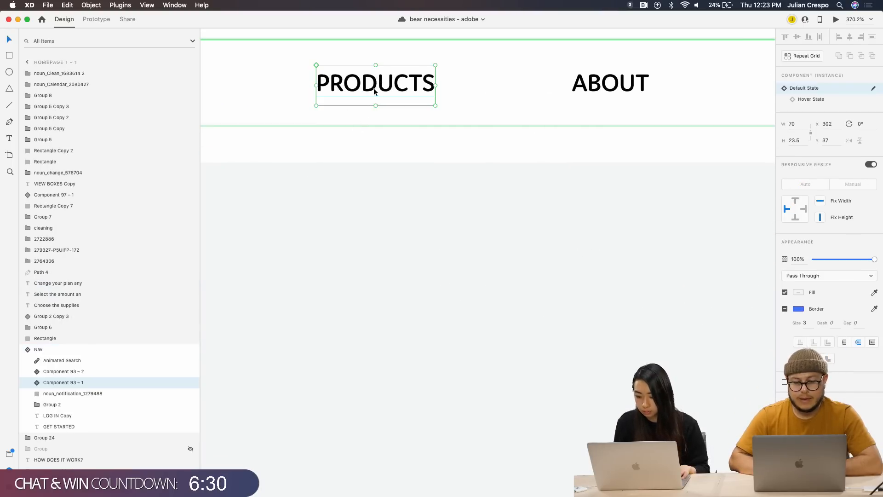
{"action": "left_click", "coordinate": [812, 100]}
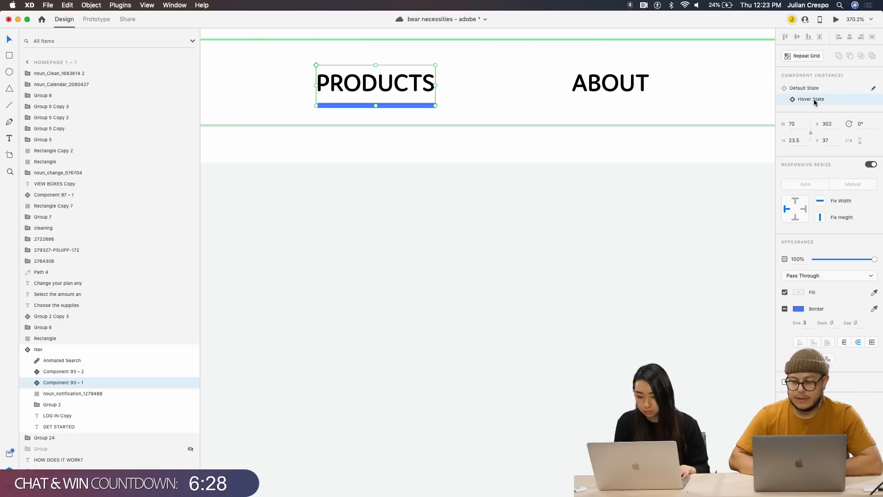
{"action": "left_click", "coordinate": [815, 90]}
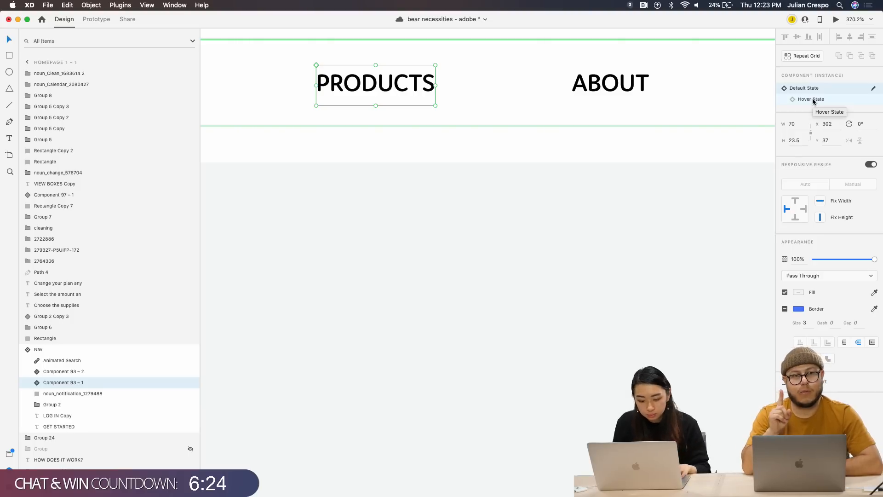
{"action": "left_click", "coordinate": [813, 102]}
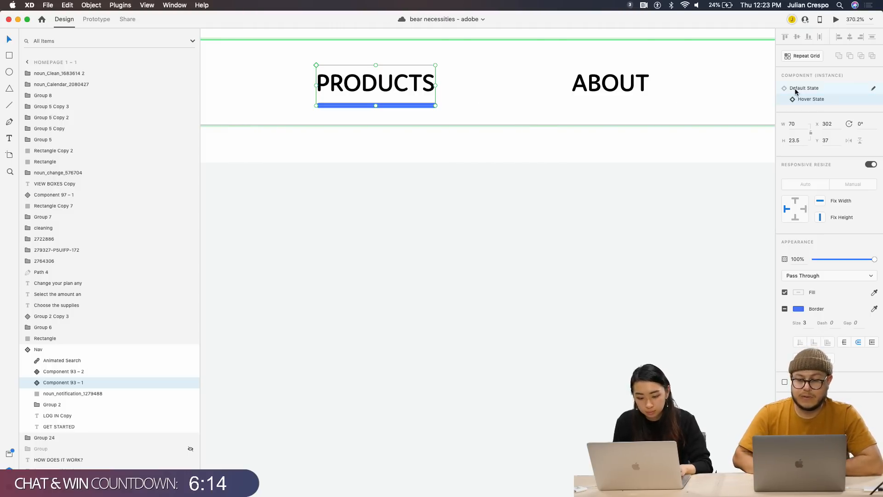
{"action": "left_click", "coordinate": [800, 89]}
{"action": "left_click", "coordinate": [836, 19]}
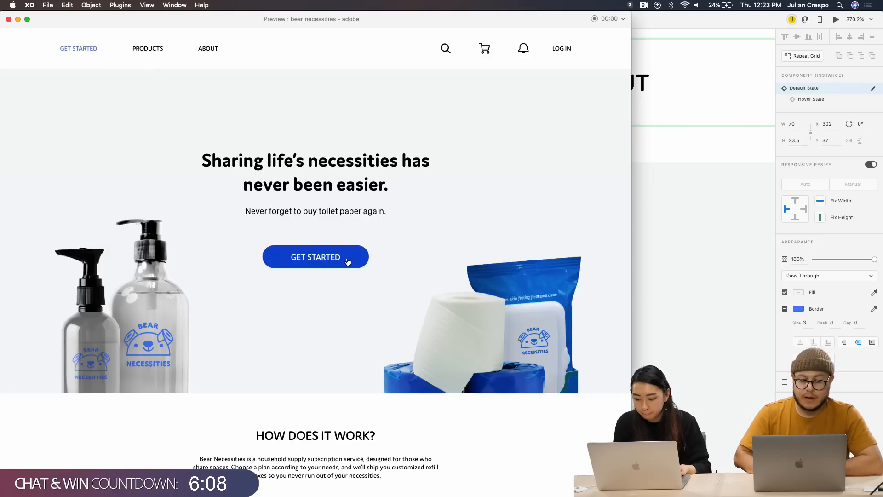
{"action": "scroll", "coordinate": [347, 308], "scroll_direction": "down", "scroll_amount": 2}
{"action": "scroll", "coordinate": [345, 285], "scroll_direction": "up", "scroll_amount": 3}
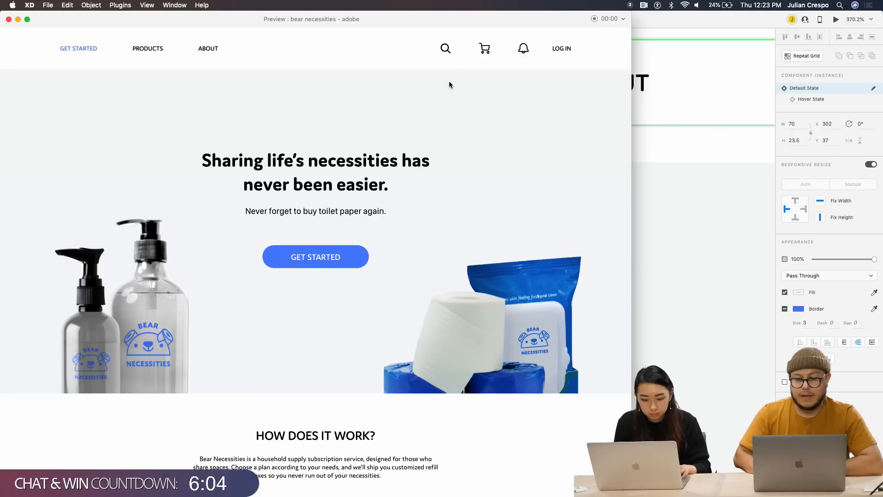
{"action": "left_click", "coordinate": [445, 51]}
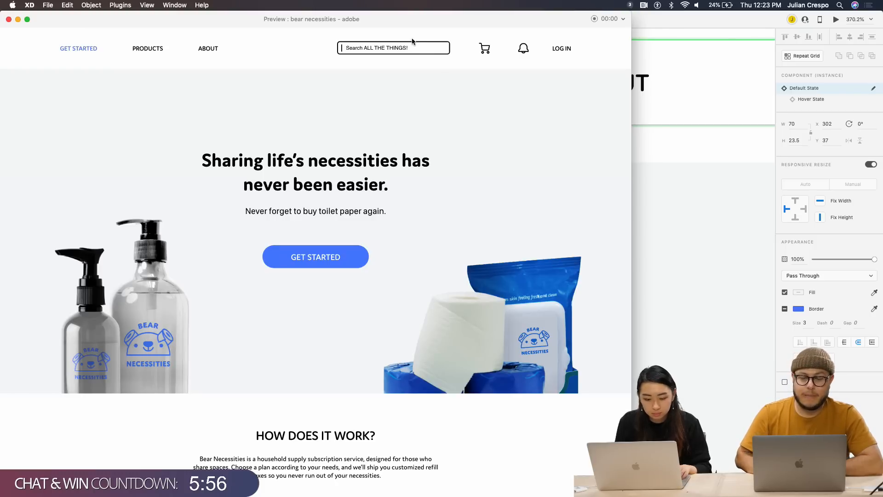
{"action": "left_click", "coordinate": [9, 19]}
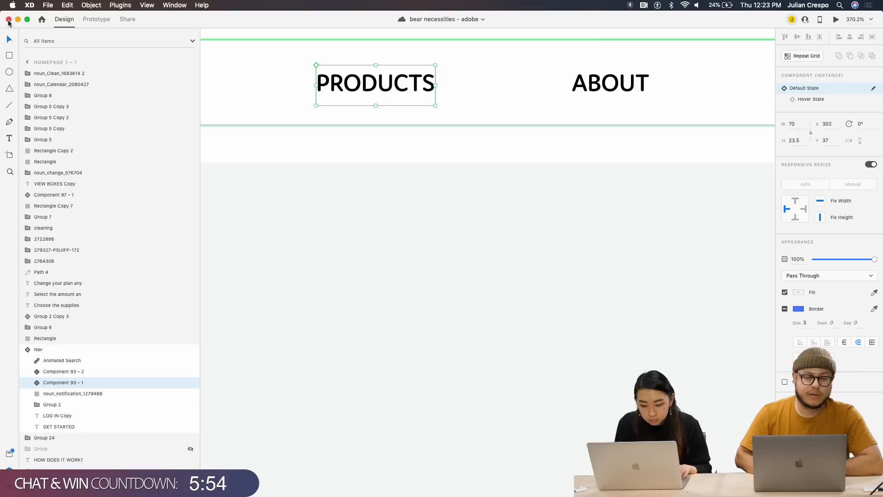
{"action": "scroll", "coordinate": [498, 92], "scroll_direction": "right", "scroll_amount": 10}
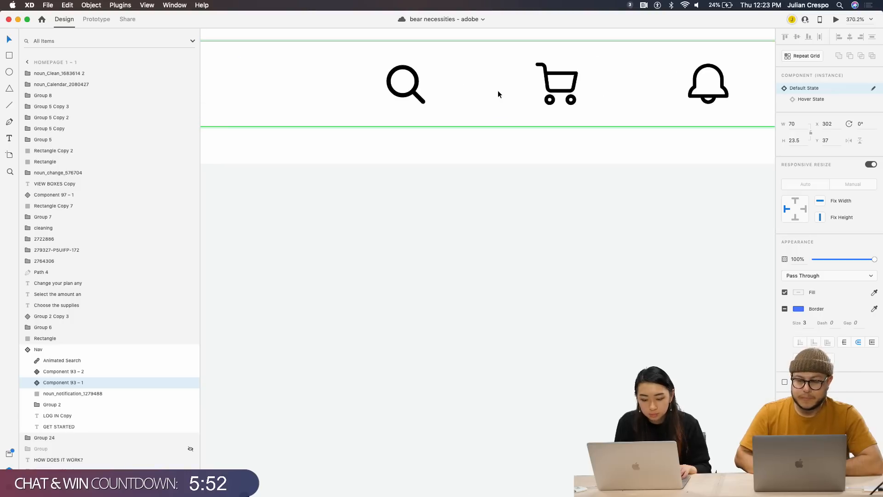
{"action": "left_click", "coordinate": [414, 96]}
{"action": "double_click", "coordinate": [414, 96]}
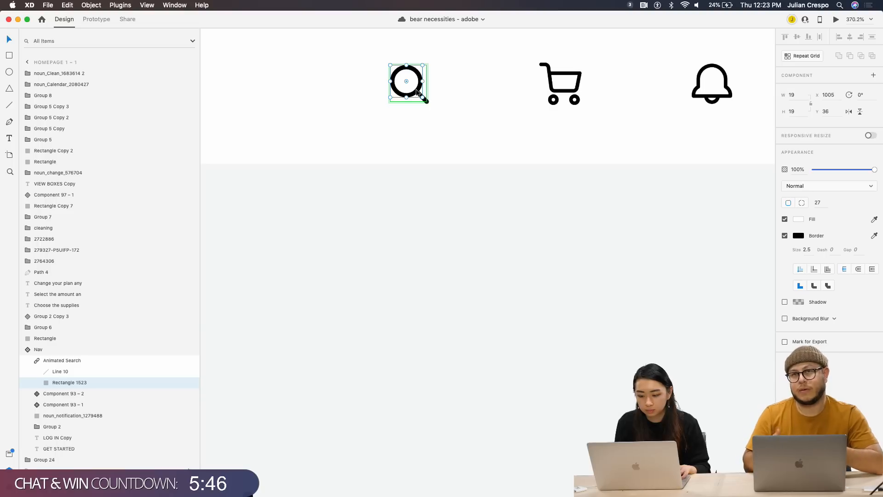
{"action": "scroll", "coordinate": [416, 92], "scroll_direction": "up", "scroll_amount": 5}
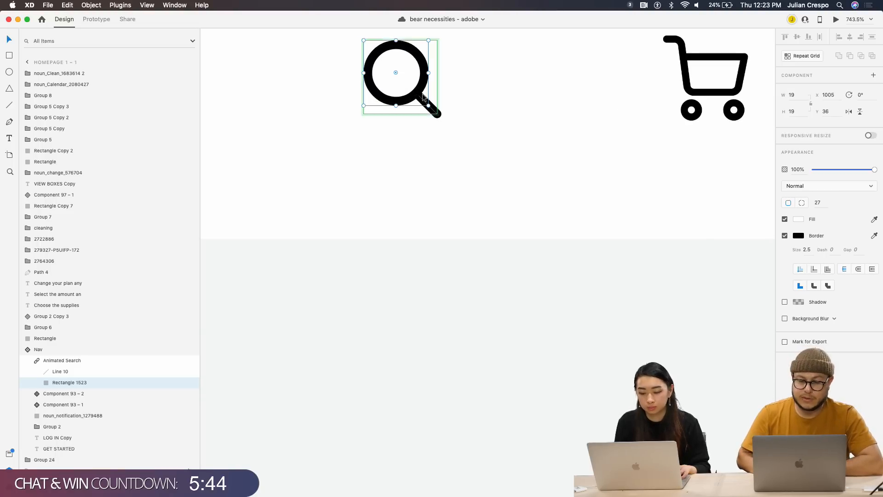
{"action": "left_click", "coordinate": [435, 112]}
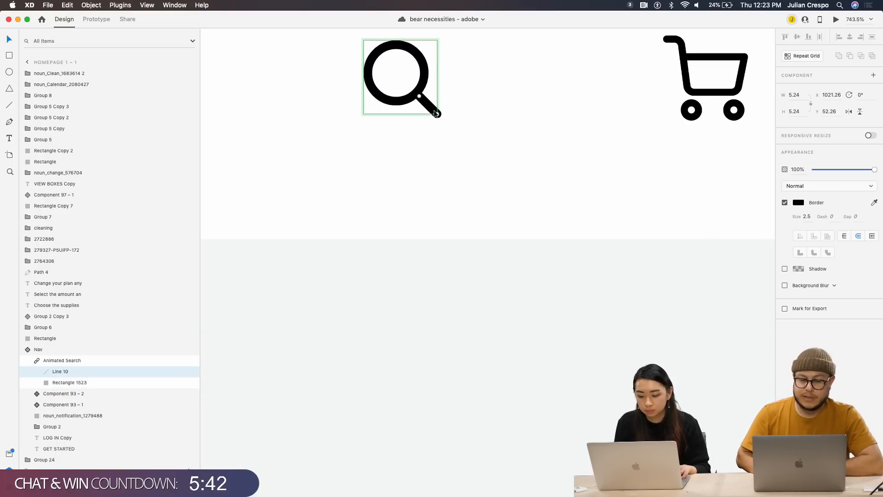
{"action": "left_click", "coordinate": [424, 80]}
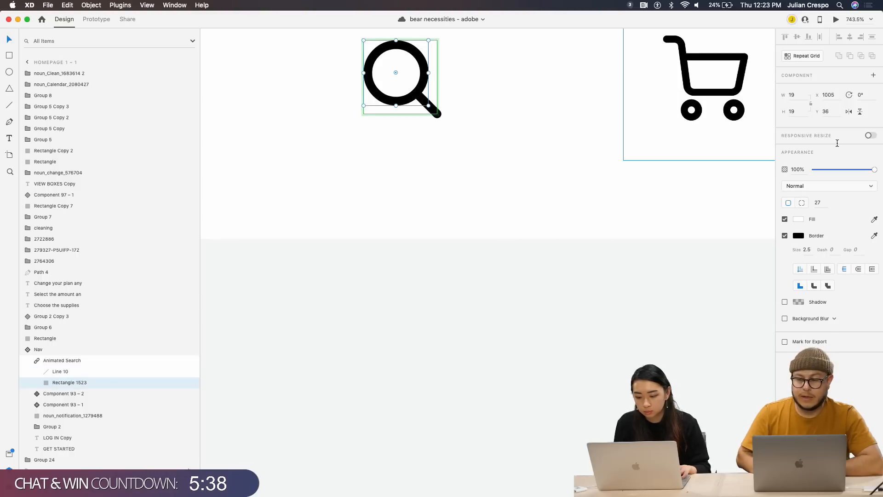
{"action": "left_click", "coordinate": [431, 110]}
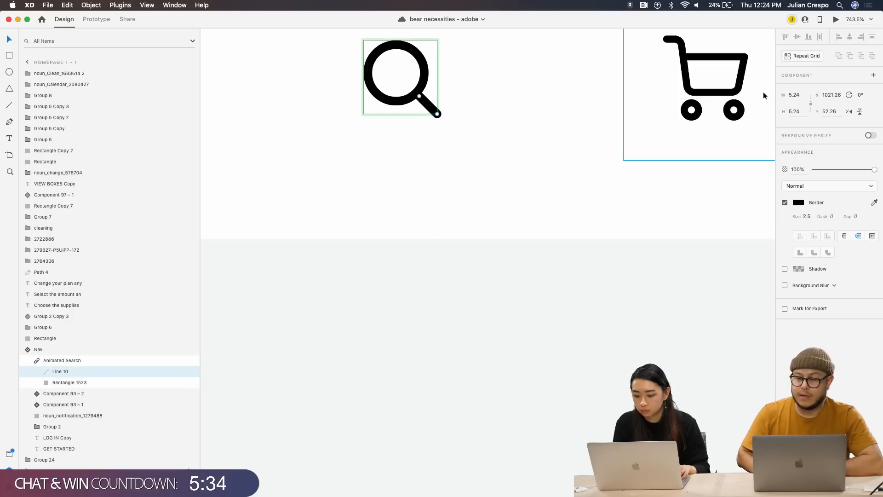
{"action": "left_click", "coordinate": [71, 361]}
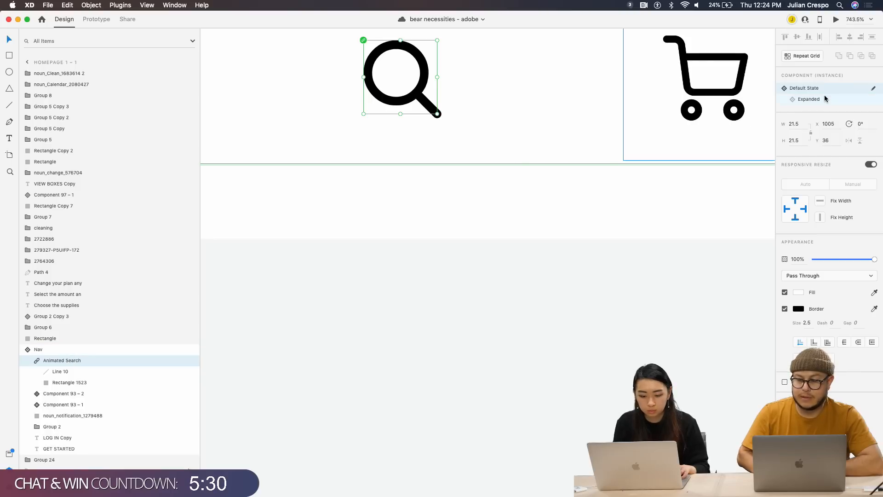
{"action": "left_click", "coordinate": [809, 99]}
{"action": "scroll", "coordinate": [586, 139], "scroll_direction": "down", "scroll_amount": 5}
{"action": "scroll", "coordinate": [585, 139], "scroll_direction": "left", "scroll_amount": 3}
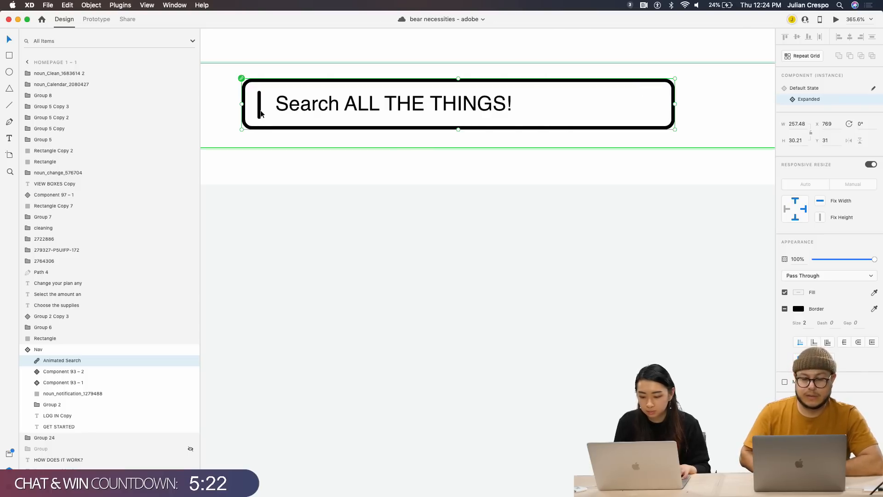
{"action": "left_click", "coordinate": [828, 89]}
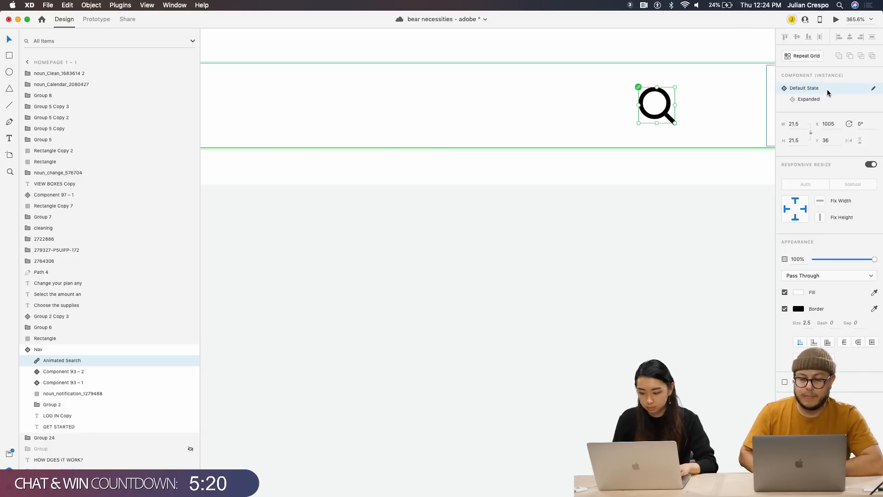
{"action": "left_click", "coordinate": [812, 100]}
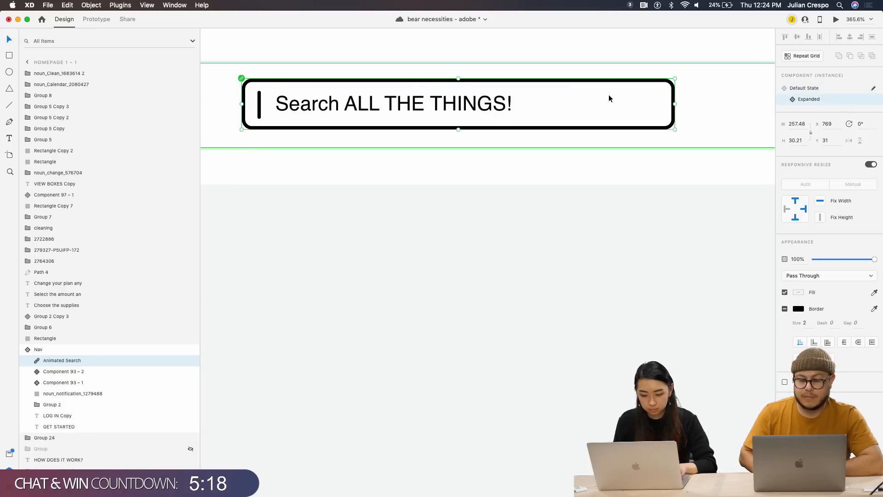
{"action": "left_click", "coordinate": [816, 90]}
{"action": "scroll", "coordinate": [494, 214], "scroll_direction": "down", "scroll_amount": 8}
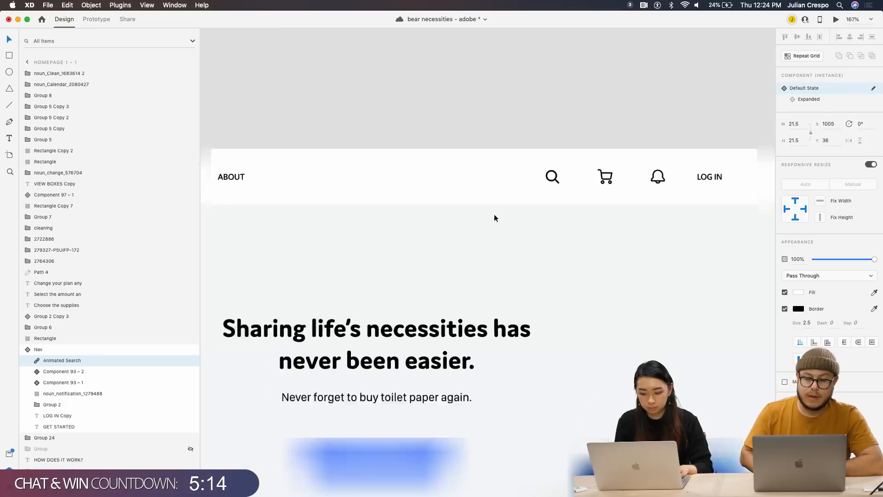
Select the Homepage 1 – 1 artboard on the canvas
{"action": "scroll", "coordinate": [494, 215], "scroll_direction": "down", "scroll_amount": 4}
{"action": "scroll", "coordinate": [500, 247], "scroll_direction": "right", "scroll_amount": 5}
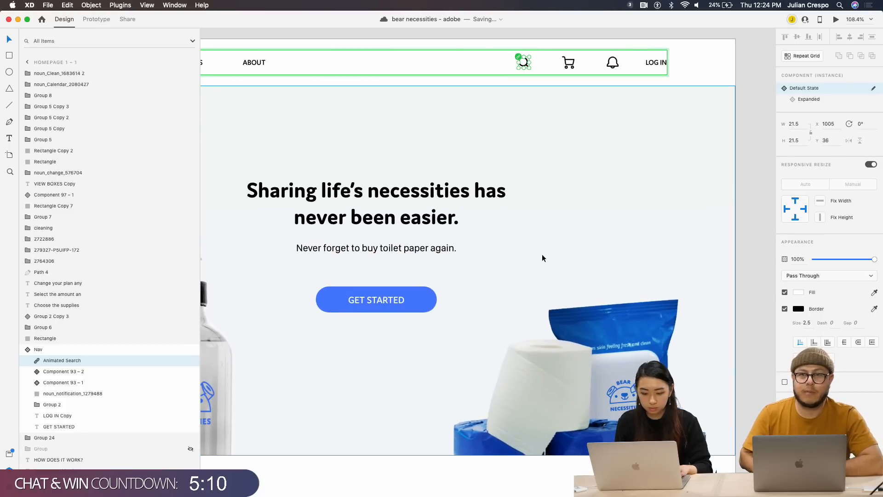
{"action": "scroll", "coordinate": [557, 276], "scroll_direction": "down", "scroll_amount": 1}
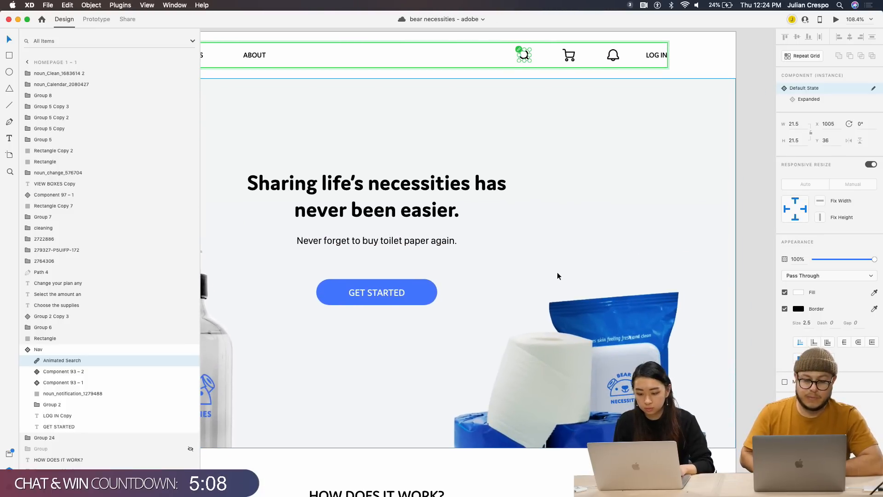
{"action": "scroll", "coordinate": [557, 276], "scroll_direction": "down", "scroll_amount": 5}
{"action": "scroll", "coordinate": [557, 276], "scroll_direction": "right", "scroll_amount": 10}
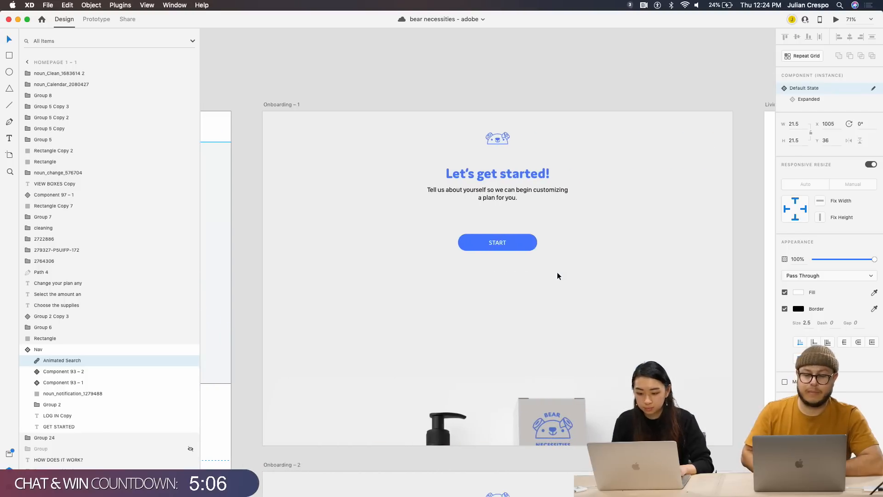
{"action": "scroll", "coordinate": [557, 276], "scroll_direction": "left", "scroll_amount": 10}
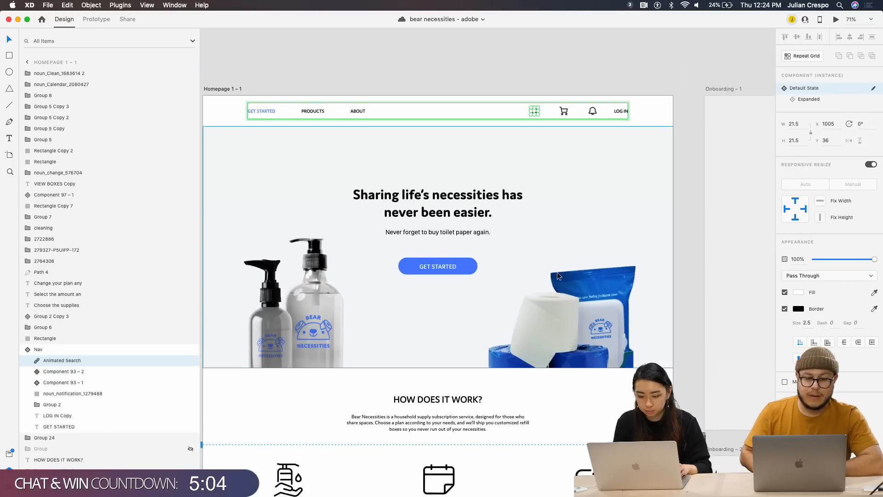
{"action": "scroll", "coordinate": [557, 275], "scroll_direction": "left", "scroll_amount": 3}
{"action": "scroll", "coordinate": [557, 275], "scroll_direction": "down", "scroll_amount": 2}
{"action": "left_click", "coordinate": [254, 73]}
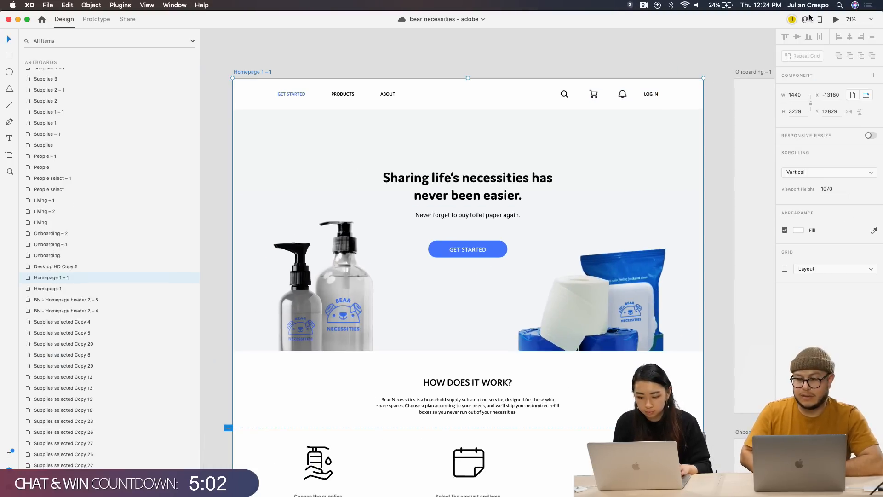
Preview the homepage twice, confirming GET STARTED reaches 'Let's get started!', then close
{"action": "left_click", "coordinate": [836, 19]}
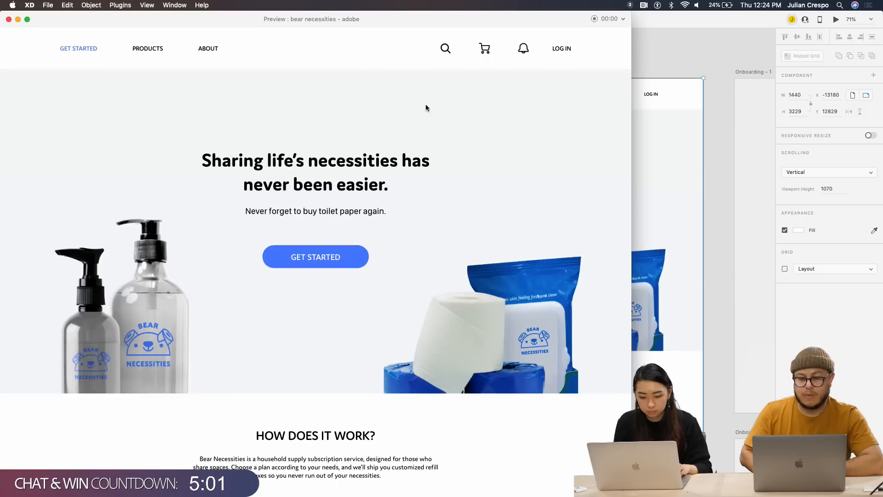
{"action": "left_click", "coordinate": [342, 261]}
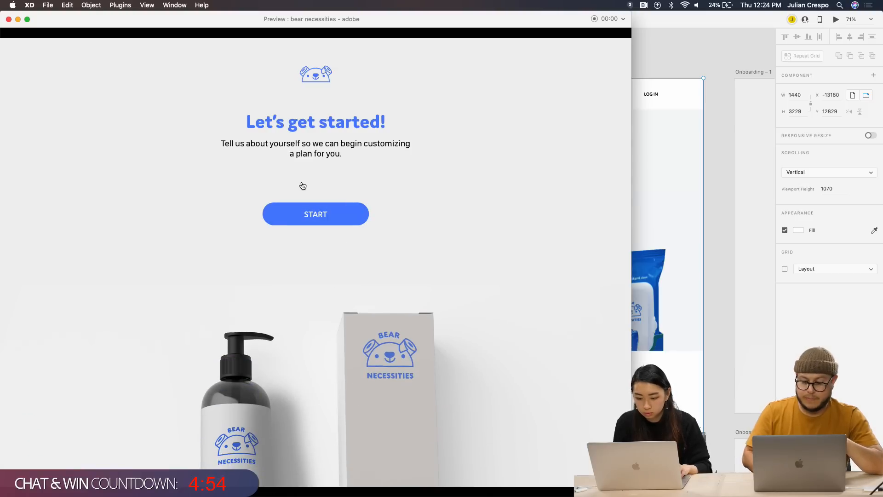
{"action": "left_click", "coordinate": [8, 20]}
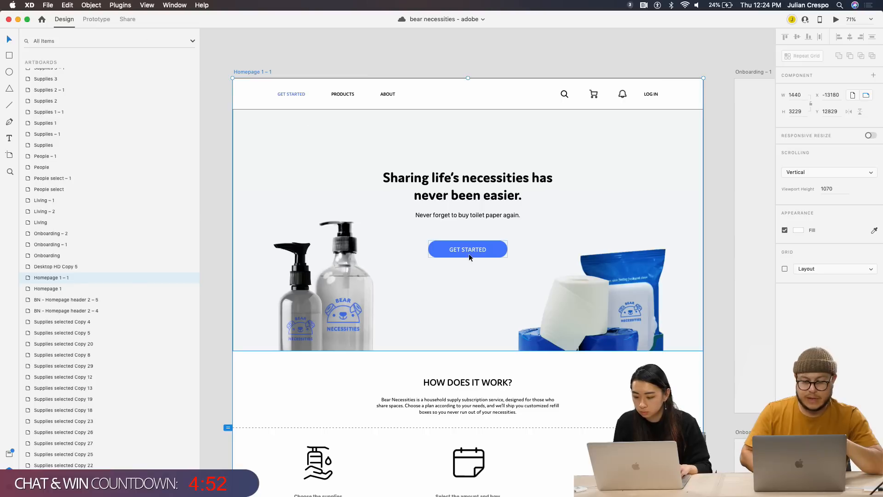
{"action": "left_click", "coordinate": [835, 21]}
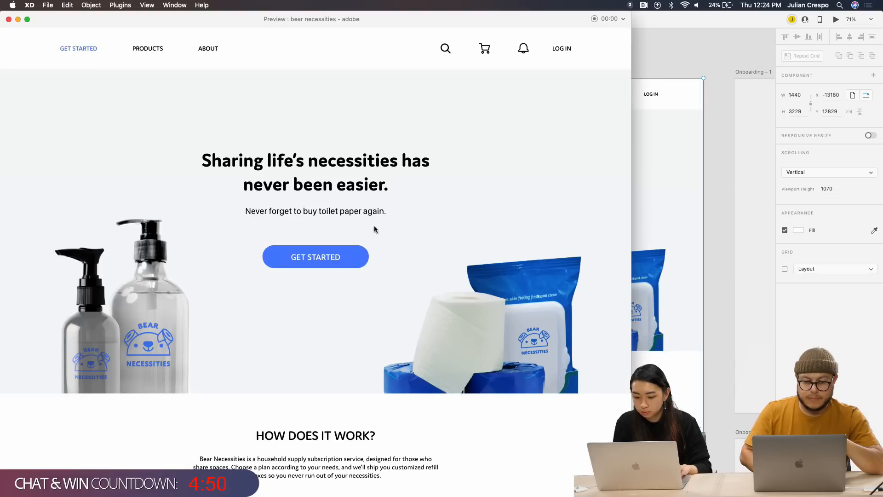
{"action": "left_click", "coordinate": [350, 251]}
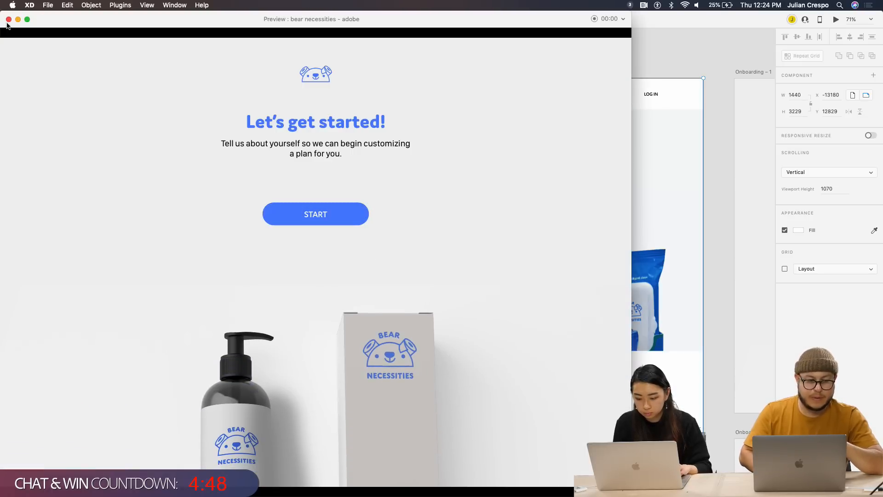
{"action": "left_click", "coordinate": [8, 20]}
Zoom out and select the Onboarding – 1 artboard
{"action": "scroll", "coordinate": [334, 188], "scroll_direction": "down", "scroll_amount": 5}
{"action": "scroll", "coordinate": [334, 188], "scroll_direction": "right", "scroll_amount": 5}
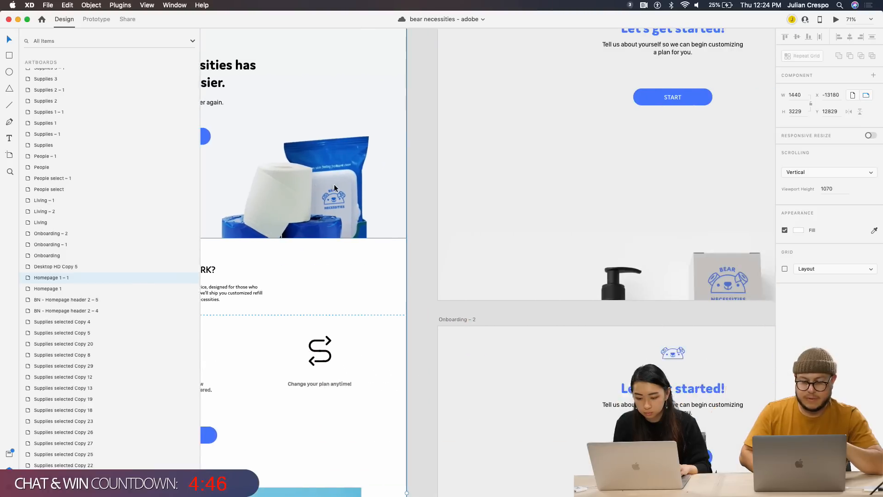
{"action": "scroll", "coordinate": [334, 185], "scroll_direction": "up", "scroll_amount": 2}
{"action": "scroll", "coordinate": [335, 185], "scroll_direction": "down", "scroll_amount": 5}
{"action": "scroll", "coordinate": [255, 147], "scroll_direction": "left", "scroll_amount": 5}
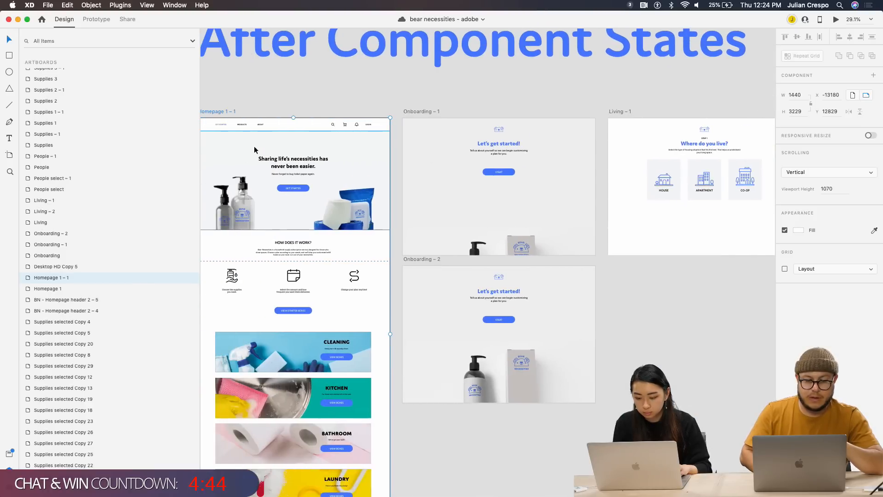
{"action": "left_click", "coordinate": [429, 112]}
{"action": "scroll", "coordinate": [439, 184], "scroll_direction": "down", "scroll_amount": 2}
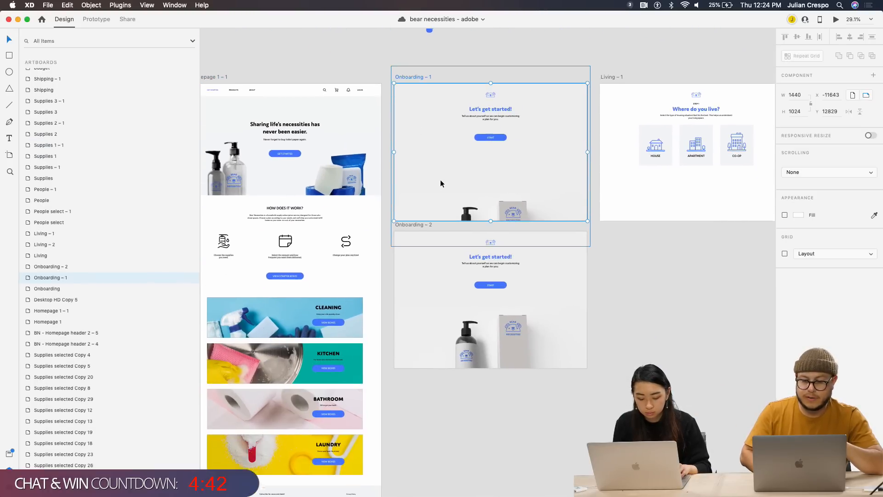
{"action": "scroll", "coordinate": [495, 154], "scroll_direction": "up", "scroll_amount": 1}
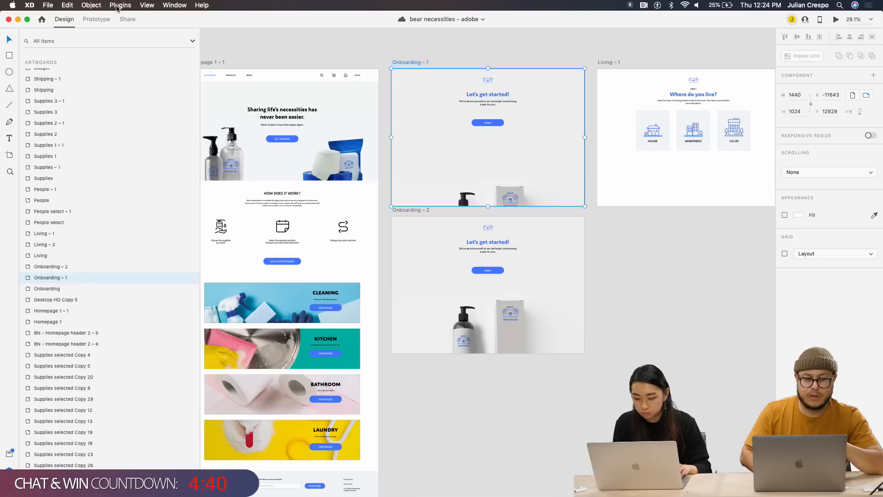
Switch to Prototype mode to show the Time auto-animate to Onboarding – 2 (Ease In-Out, 0.8 s)
{"action": "left_click", "coordinate": [96, 19]}
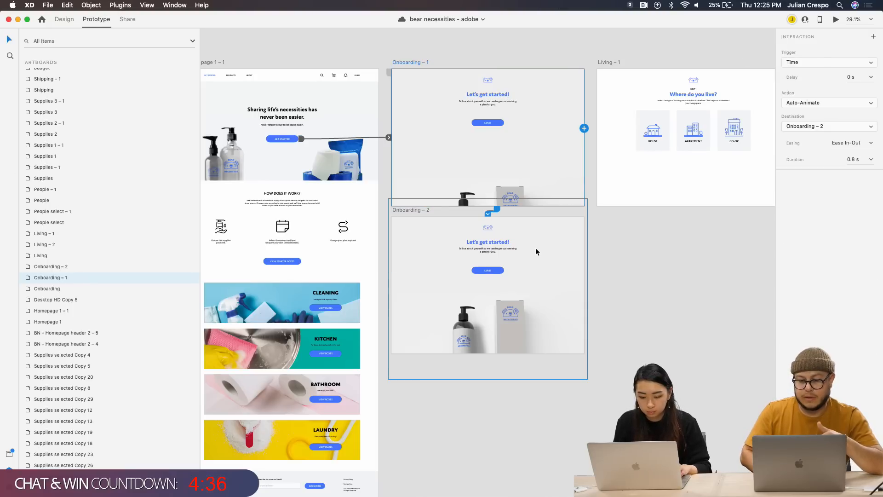
{"action": "scroll", "coordinate": [535, 248], "scroll_direction": "up", "scroll_amount": 3}
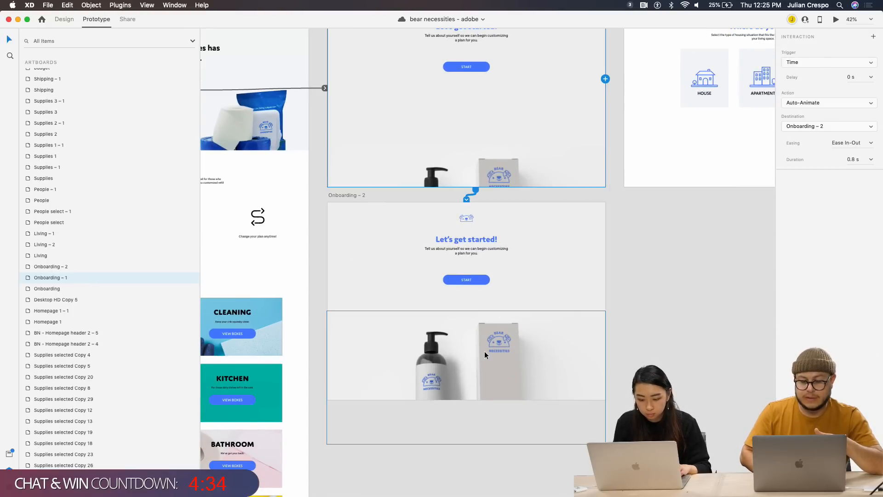
{"action": "scroll", "coordinate": [485, 351], "scroll_direction": "up", "scroll_amount": 1}
{"action": "scroll", "coordinate": [484, 352], "scroll_direction": "down", "scroll_amount": 3}
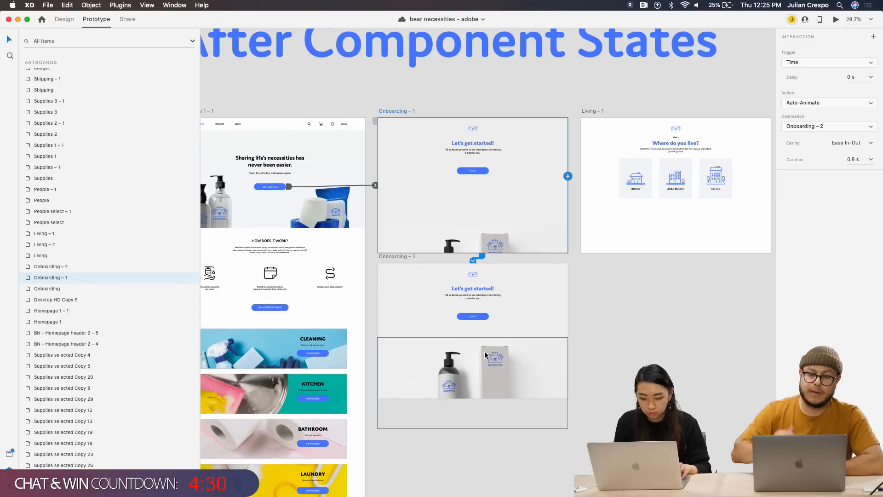
{"action": "scroll", "coordinate": [516, 339], "scroll_direction": "right", "scroll_amount": 2}
{"action": "scroll", "coordinate": [516, 339], "scroll_direction": "up", "scroll_amount": 1}
{"action": "scroll", "coordinate": [516, 340], "scroll_direction": "right", "scroll_amount": 3}
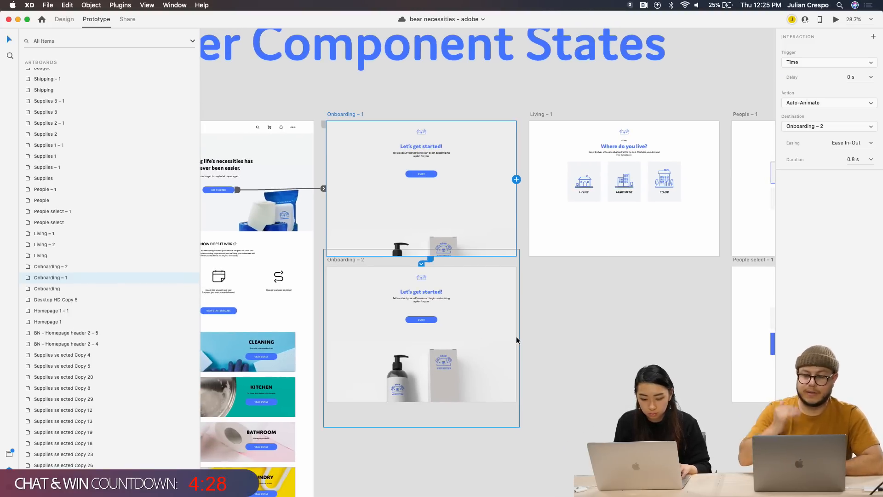
Select the Living – 1 artboard and launch its desktop preview of 'Where do you live?'
{"action": "scroll", "coordinate": [516, 339], "scroll_direction": "right", "scroll_amount": 12}
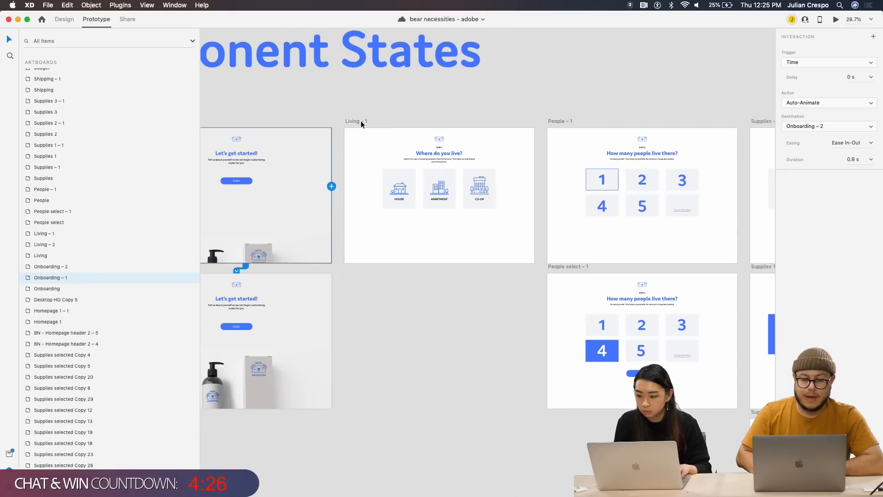
{"action": "left_click", "coordinate": [360, 123]}
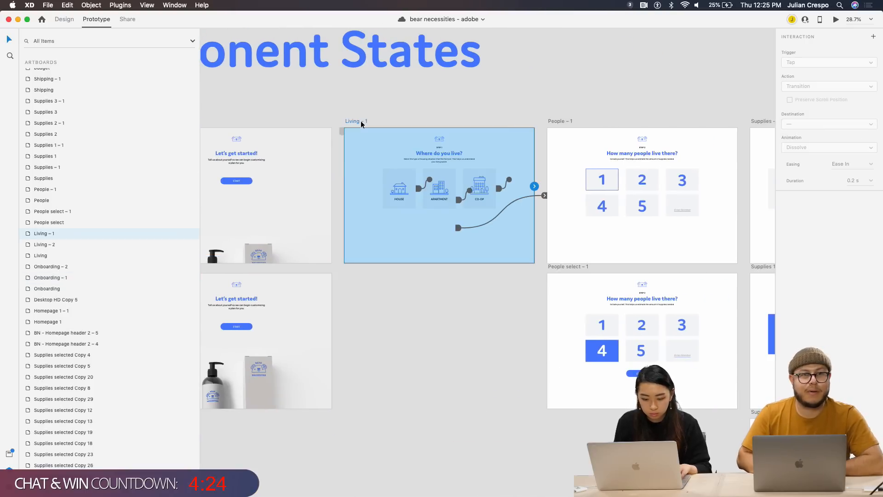
{"action": "scroll", "coordinate": [362, 149], "scroll_direction": "up", "scroll_amount": 5}
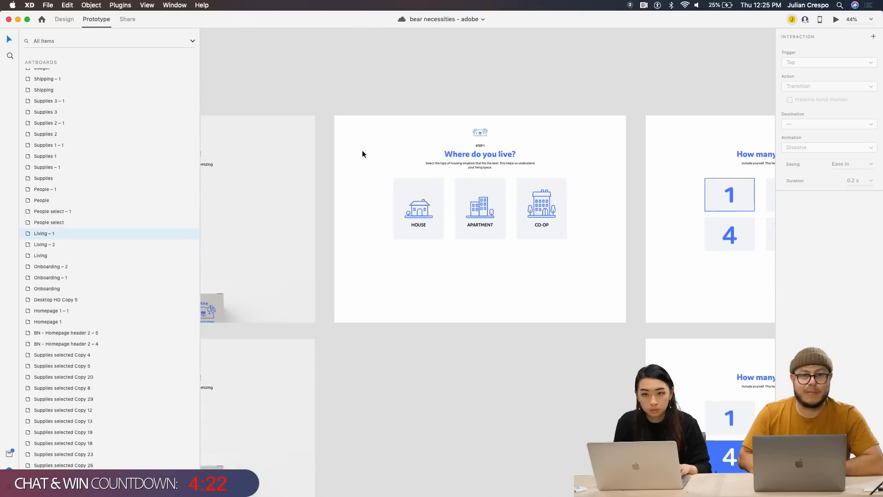
{"action": "scroll", "coordinate": [357, 148], "scroll_direction": "up", "scroll_amount": 4}
{"action": "scroll", "coordinate": [669, 36], "scroll_direction": "down", "scroll_amount": 2}
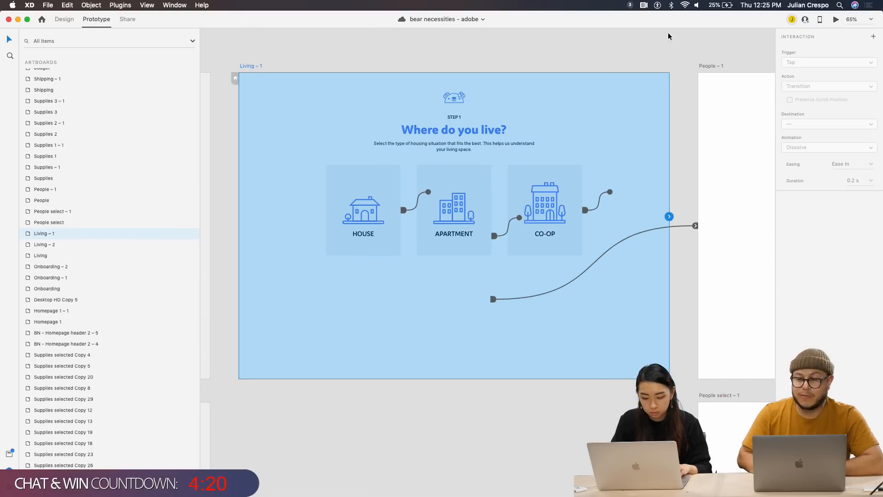
{"action": "left_click", "coordinate": [835, 21]}
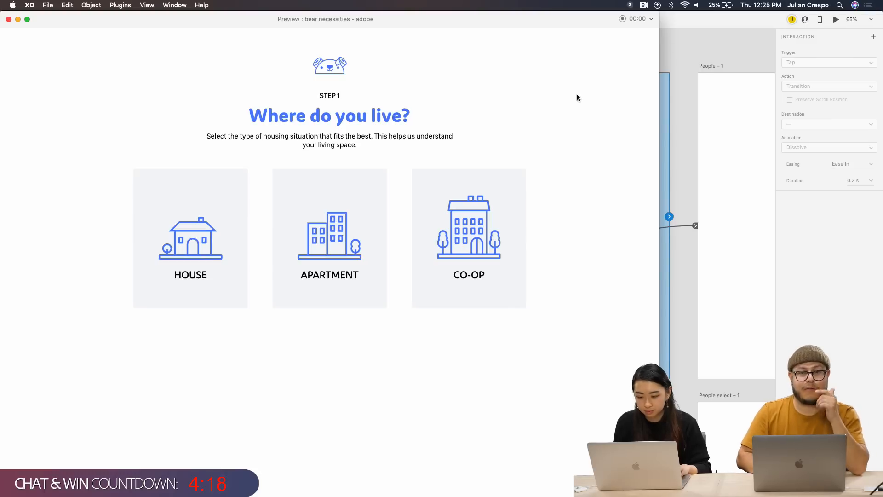
In the preview, try the House tile, then pick Apartment to see it fill blue
{"action": "left_click", "coordinate": [214, 250]}
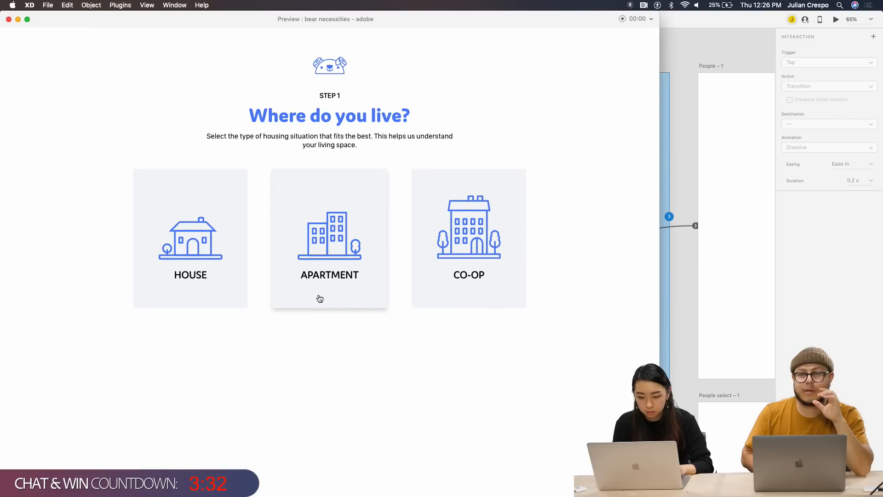
{"action": "left_click", "coordinate": [205, 293]}
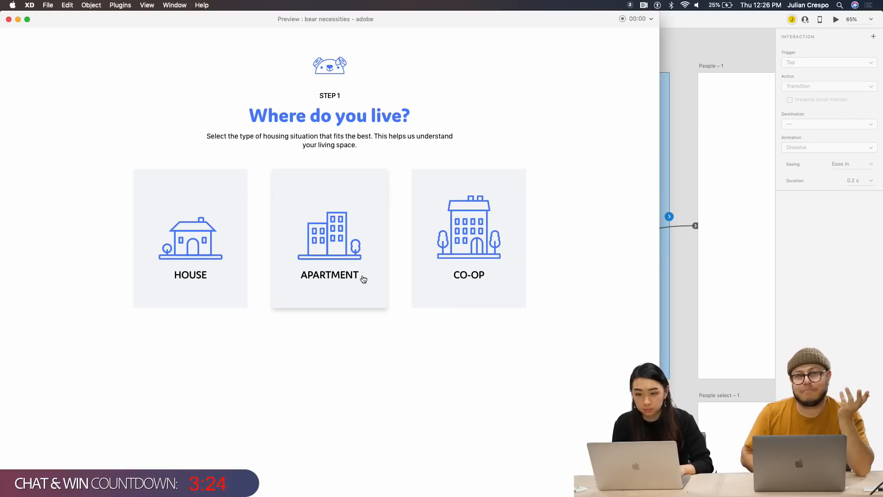
{"action": "left_click", "coordinate": [340, 261]}
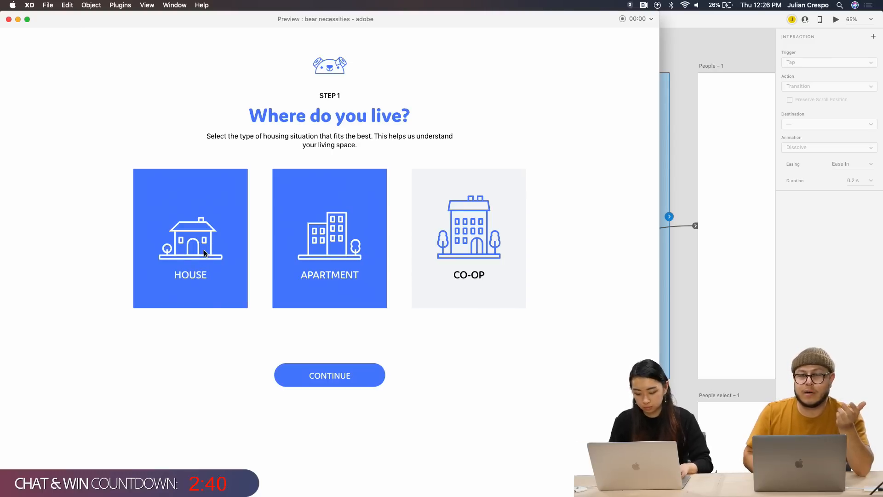
Click CONTINUE to reach Step 2, re-preview, pick House then Apartment, and close
{"action": "left_click", "coordinate": [320, 261]}
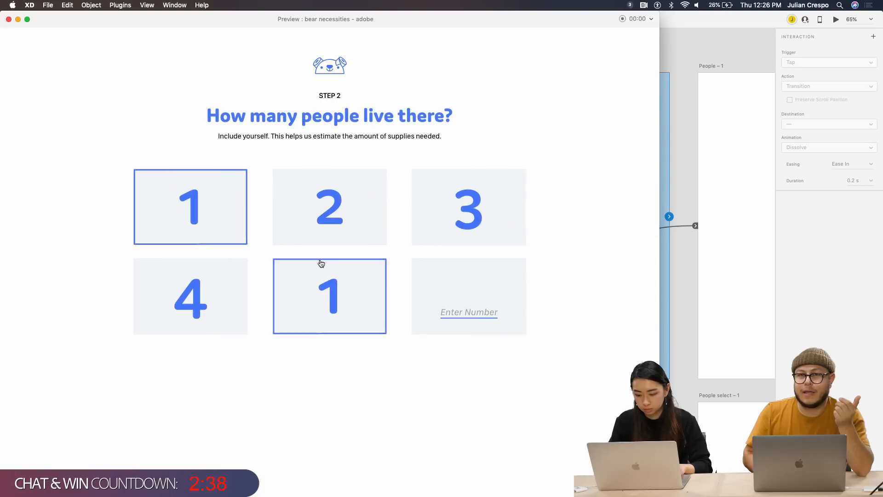
{"action": "left_click", "coordinate": [9, 19]}
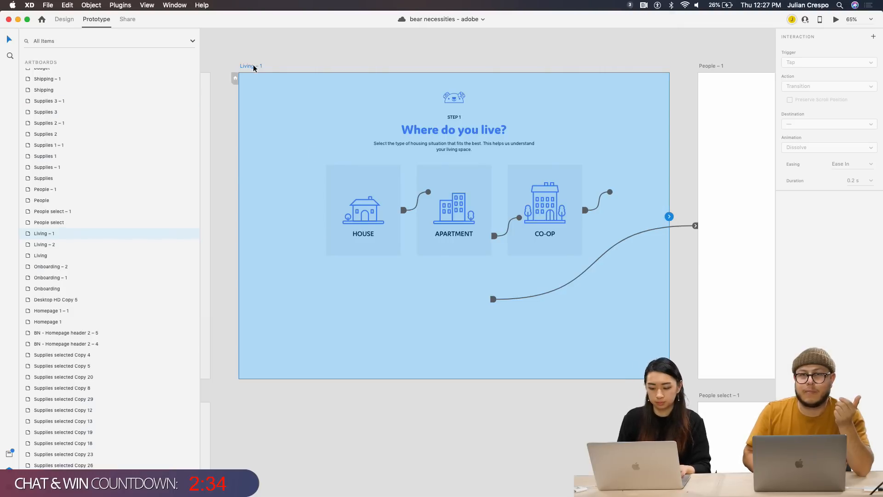
{"action": "left_click", "coordinate": [836, 19]}
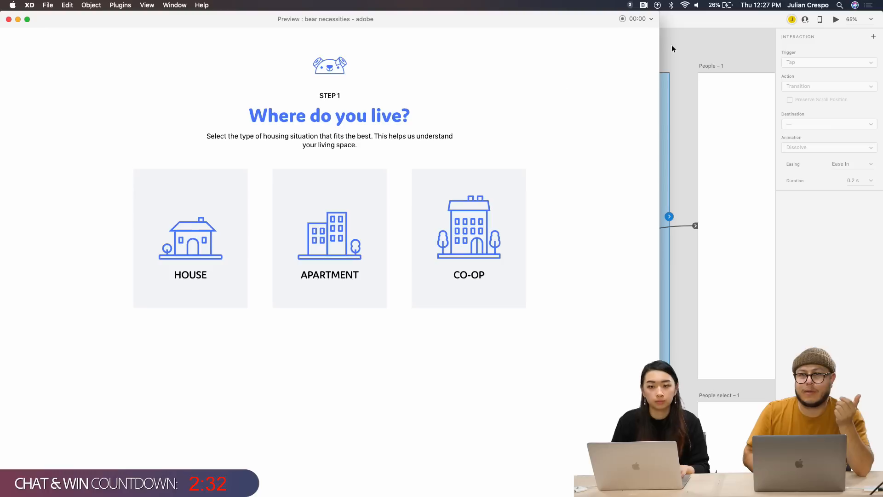
{"action": "left_click", "coordinate": [207, 232]}
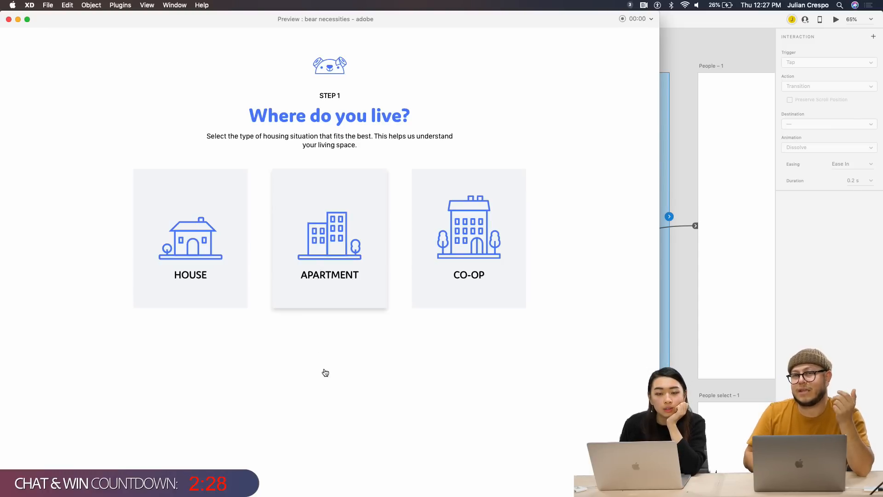
{"action": "left_click", "coordinate": [343, 302]}
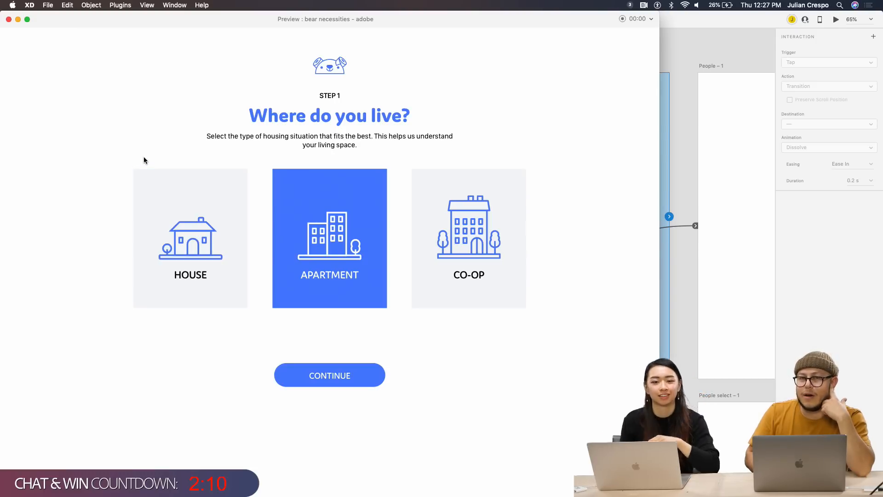
{"action": "left_click", "coordinate": [9, 19]}
Select the people-count tiles group, then the 1 person tile component
{"action": "scroll", "coordinate": [205, 205], "scroll_direction": "right", "scroll_amount": 10}
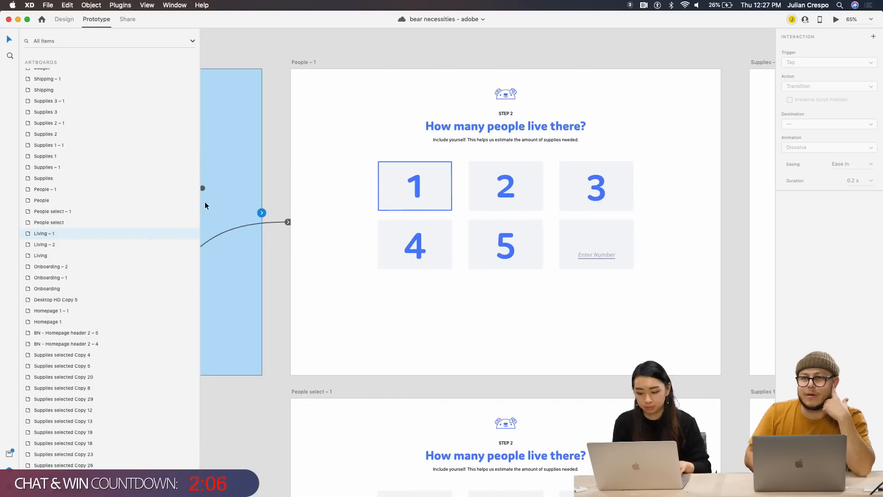
{"action": "scroll", "coordinate": [338, 192], "scroll_direction": "left", "scroll_amount": 1}
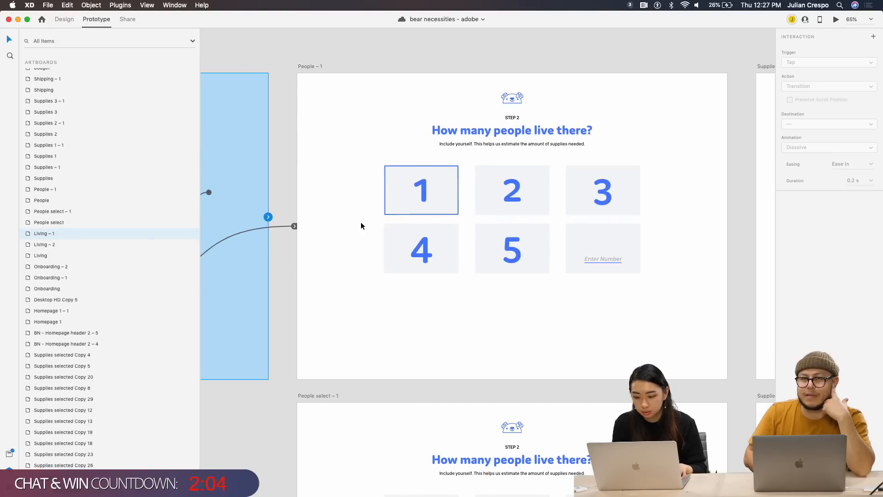
{"action": "scroll", "coordinate": [366, 222], "scroll_direction": "up", "scroll_amount": 3}
{"action": "scroll", "coordinate": [440, 226], "scroll_direction": "up", "scroll_amount": 3}
{"action": "left_click", "coordinate": [427, 202]}
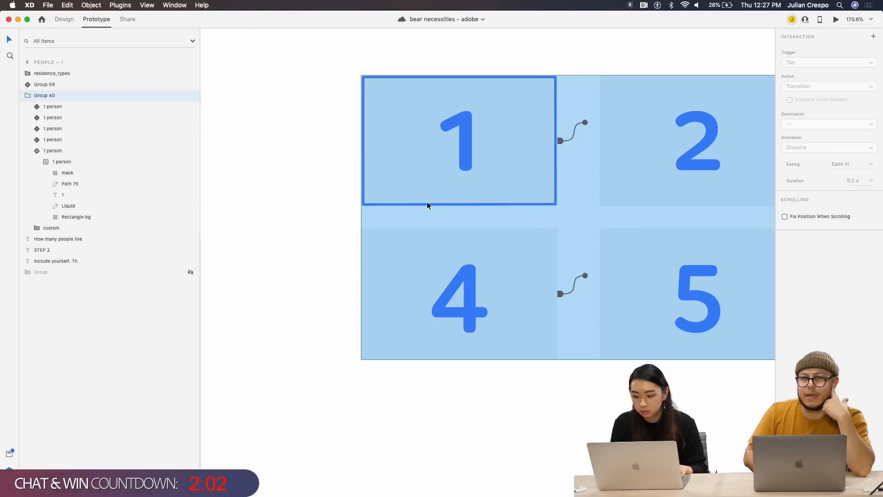
{"action": "scroll", "coordinate": [376, 133], "scroll_direction": "up", "scroll_amount": 3}
{"action": "scroll", "coordinate": [376, 133], "scroll_direction": "right", "scroll_amount": 2}
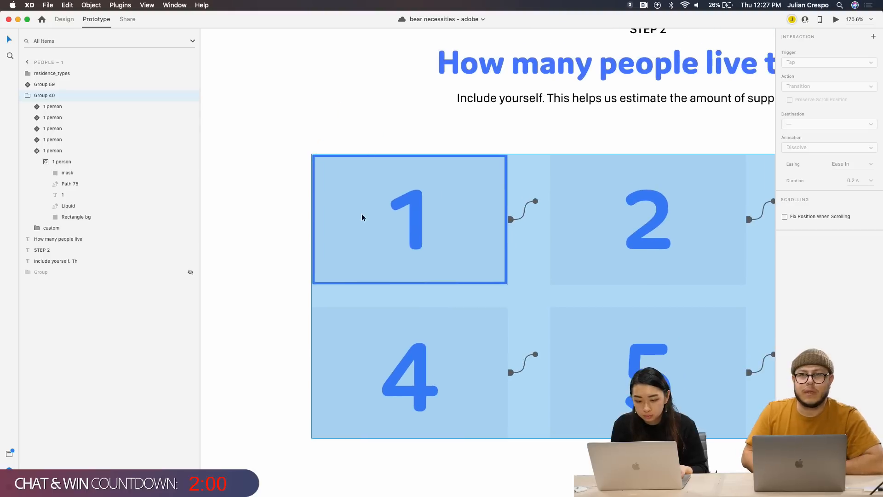
{"action": "double_click", "coordinate": [366, 210]}
Select the whole 1 person component instance and compare its Hover and Default states
{"action": "scroll", "coordinate": [404, 251], "scroll_direction": "down", "scroll_amount": 1}
{"action": "scroll", "coordinate": [405, 251], "scroll_direction": "right", "scroll_amount": 3}
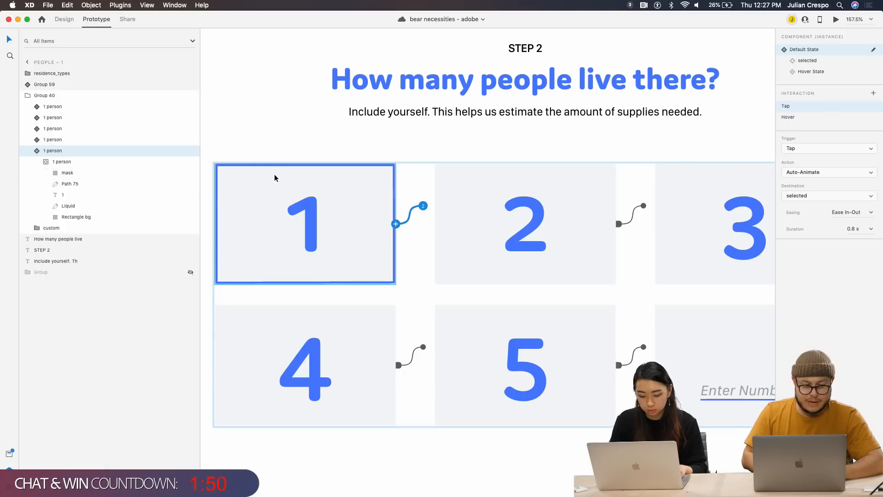
{"action": "double_click", "coordinate": [246, 164]}
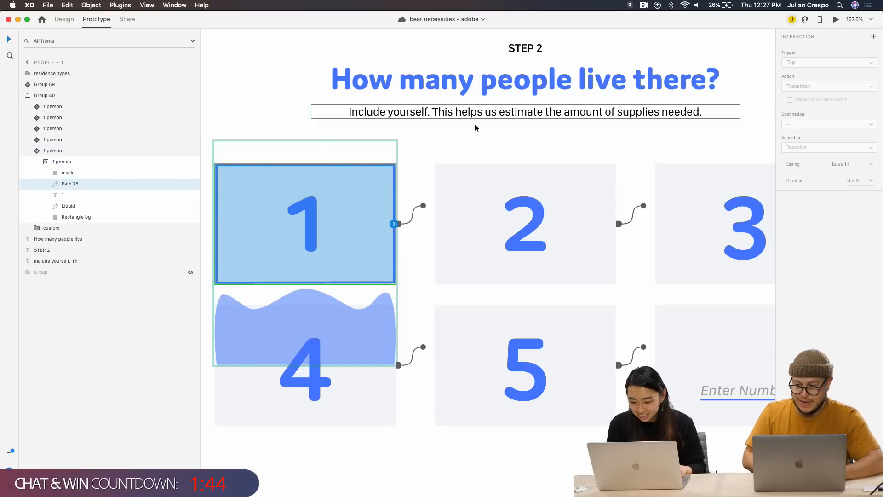
{"action": "left_click", "coordinate": [48, 151]}
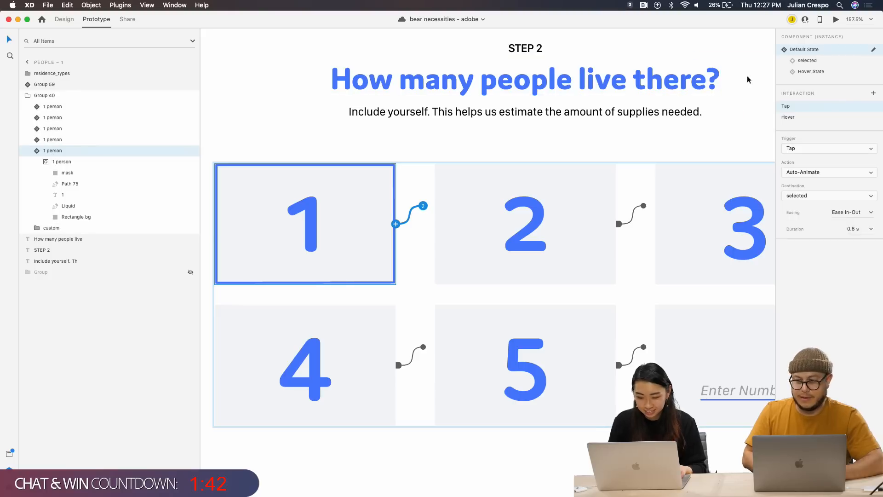
{"action": "left_click", "coordinate": [818, 72]}
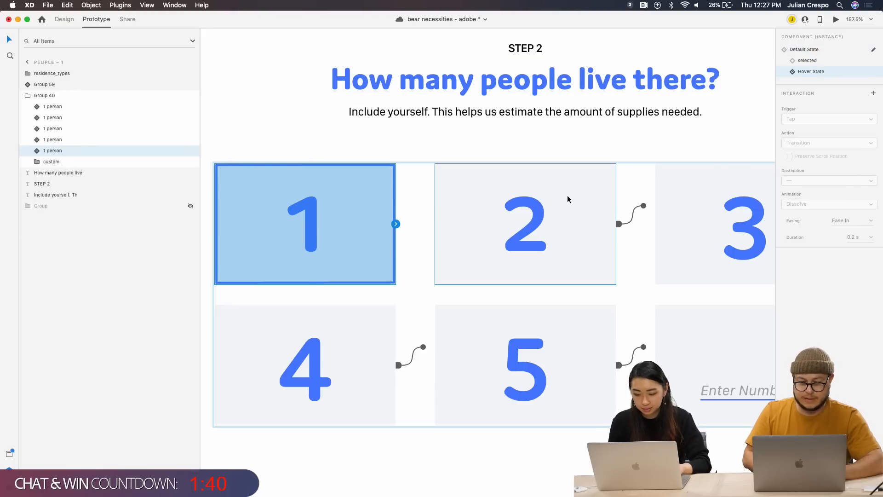
{"action": "left_click", "coordinate": [806, 53]}
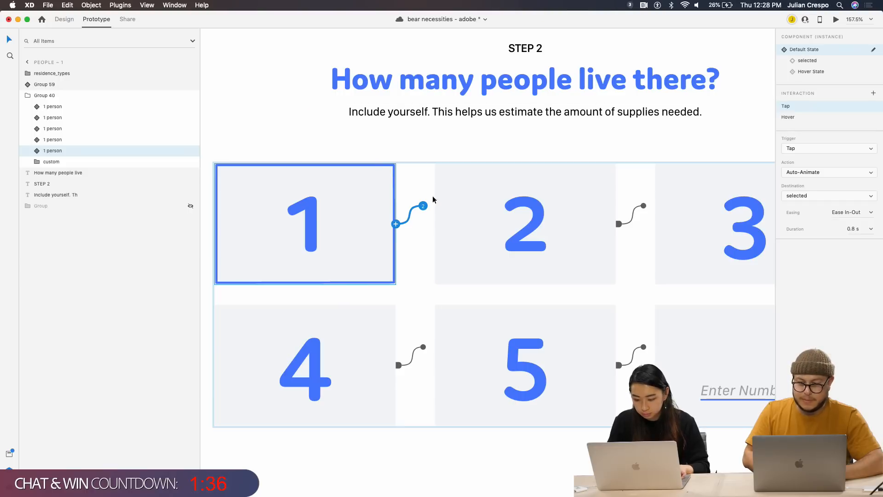
Select the Path 75 outline in the 1 person layers and zoom to it in Design mode
{"action": "left_click", "coordinate": [33, 151]}
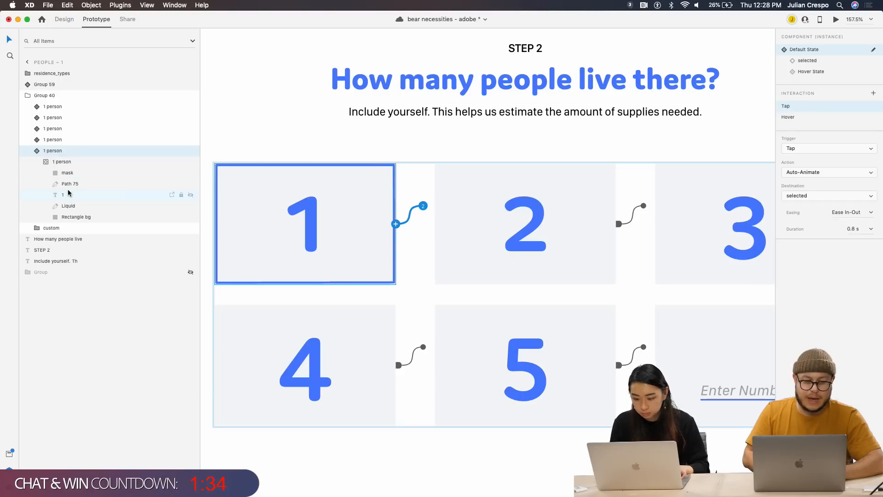
{"action": "left_click", "coordinate": [70, 184]}
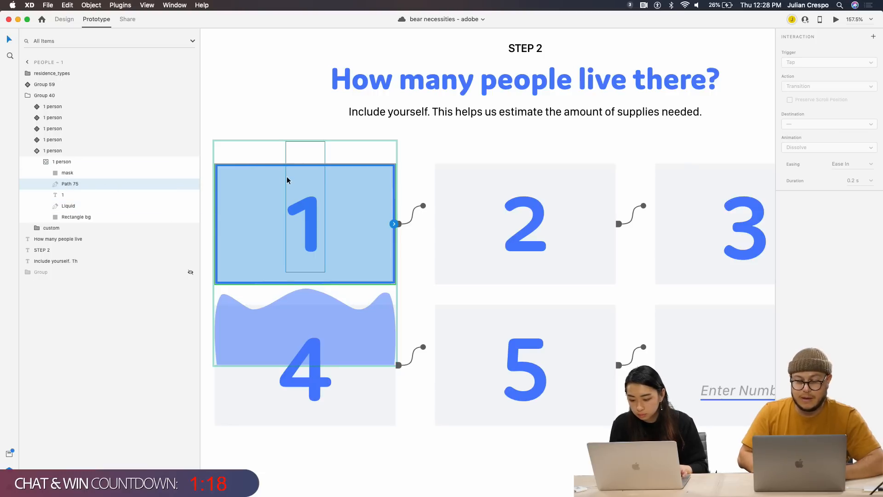
{"action": "left_click", "coordinate": [63, 19]}
{"action": "key", "text": "super+3"}
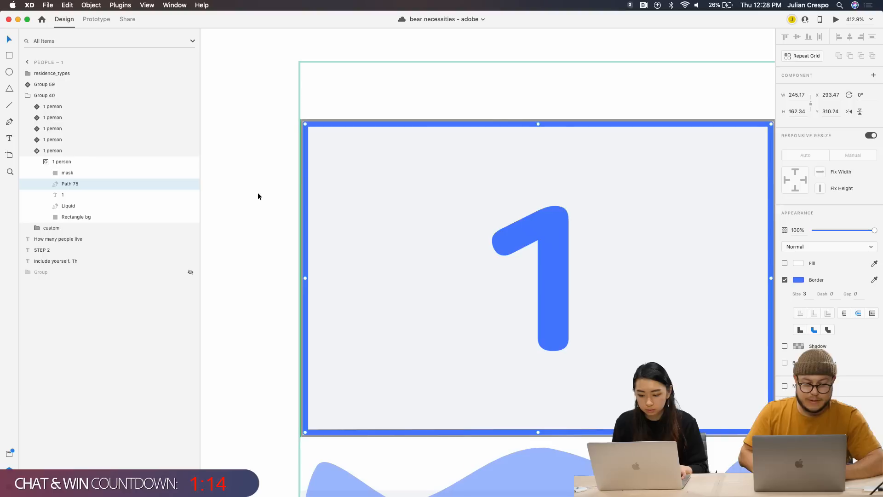
Delete Path 75's left edge and its bottom-left anchor points
{"action": "double_click", "coordinate": [318, 173]}
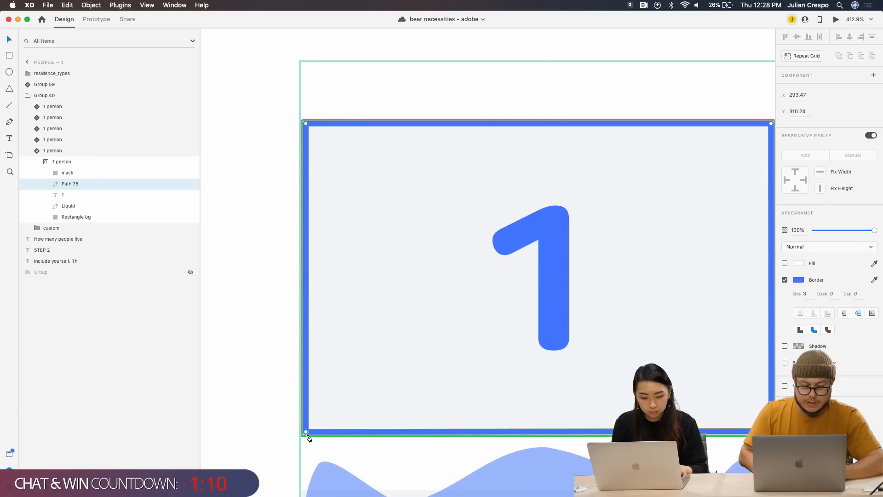
{"action": "left_click_drag", "start_coordinate": [305, 431], "coordinate": [316, 407]}
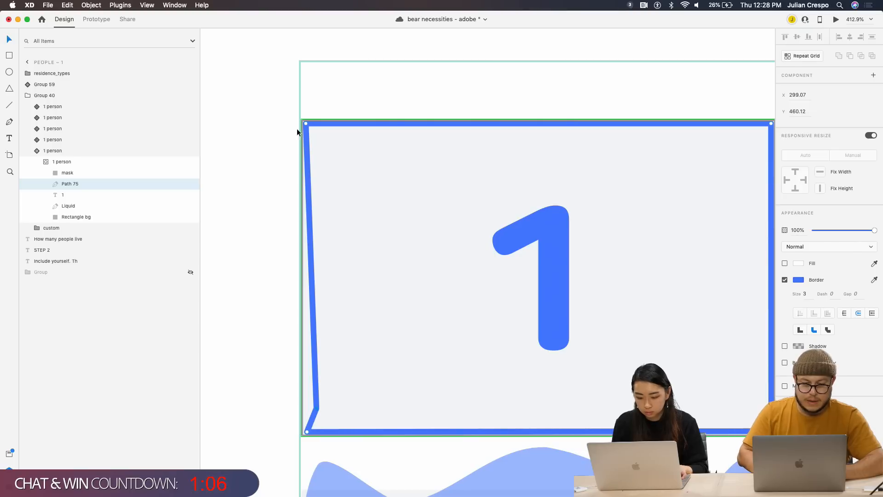
{"action": "left_click", "coordinate": [311, 162]}
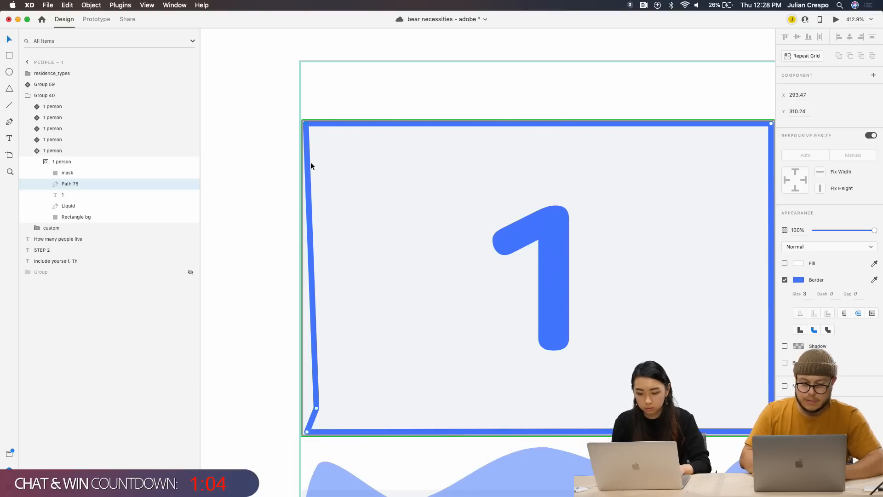
{"action": "key", "text": "Delete"}
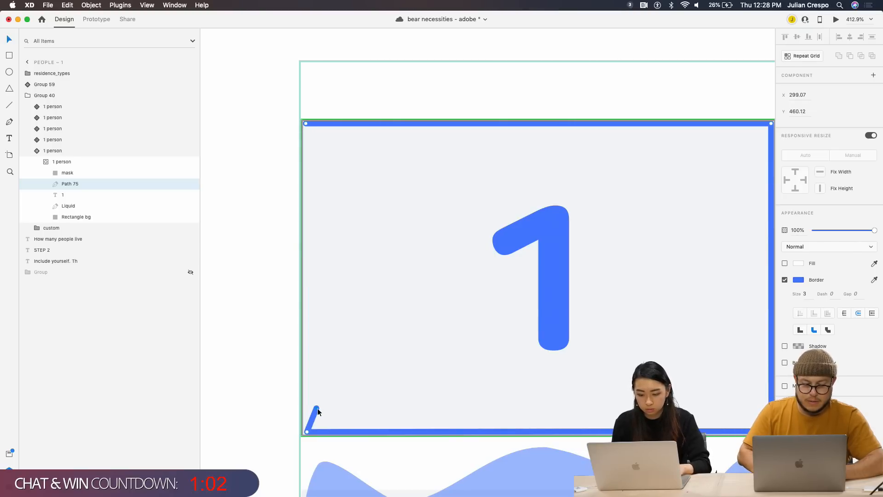
{"action": "left_click", "coordinate": [307, 432]}
{"action": "key", "text": "Delete"}
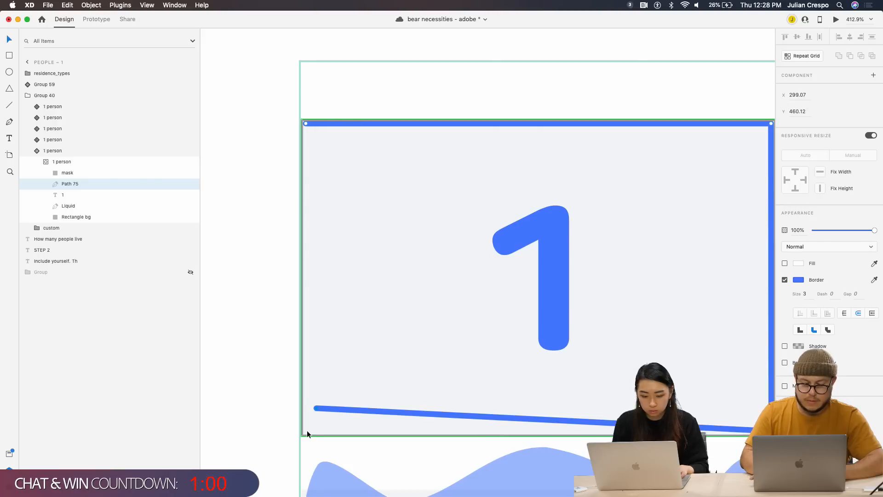
{"action": "left_click_drag", "start_coordinate": [317, 407], "coordinate": [325, 407]}
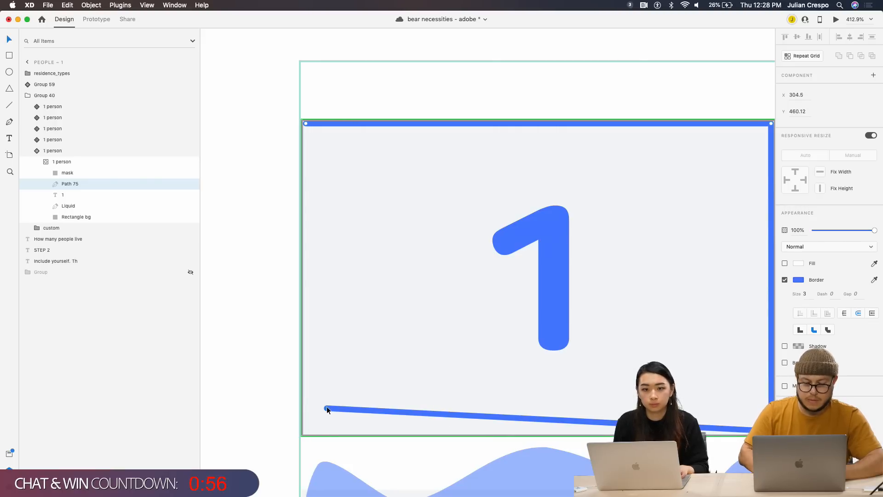
{"action": "key", "text": "Delete"}
{"action": "key", "text": "Delete"}
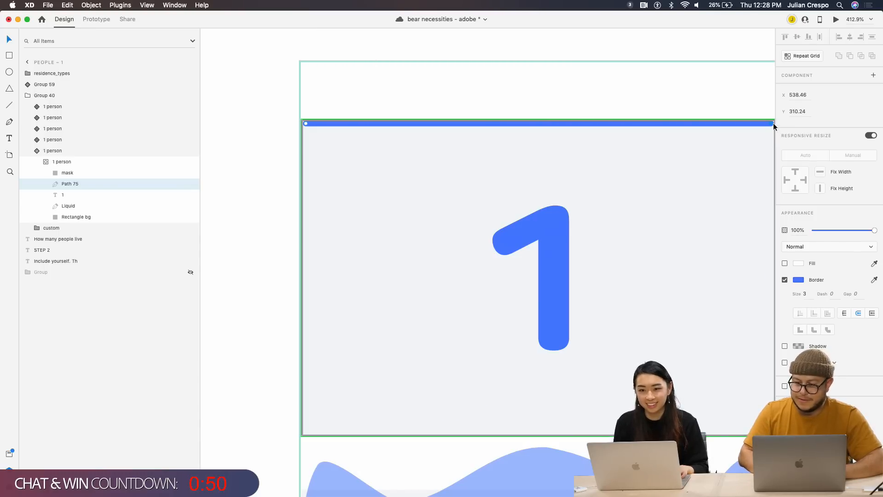
Shrink the remaining line into a dot at the card's top-left corner, then reselect the 1 person instance
{"action": "left_click_drag", "start_coordinate": [771, 123], "coordinate": [556, 123]}
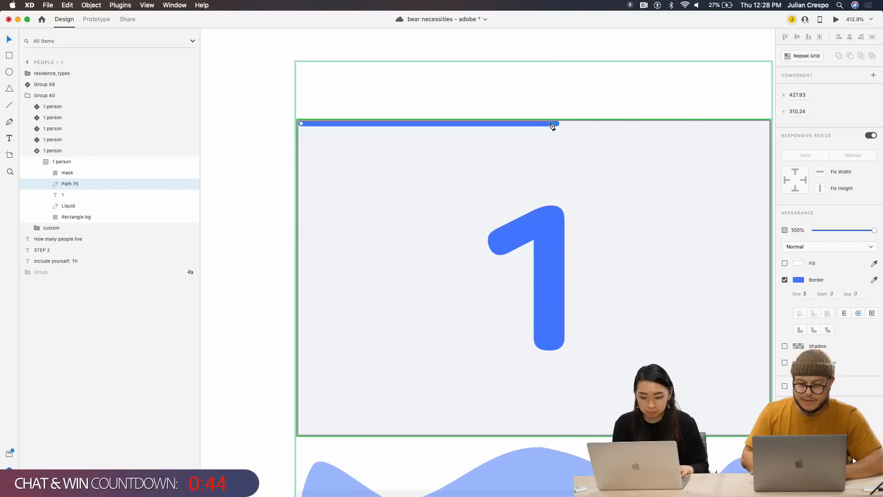
{"action": "key", "text": "shift+Left"}
{"action": "key", "text": "shift+Left"}
{"action": "key", "text": "shift+Left"}
{"action": "key", "text": "shift+Left"}
{"action": "key", "text": "shift+Left"}
{"action": "key", "text": "shift+Left"}
{"action": "key", "text": "shift+Left"}
{"action": "key", "text": "shift+Left"}
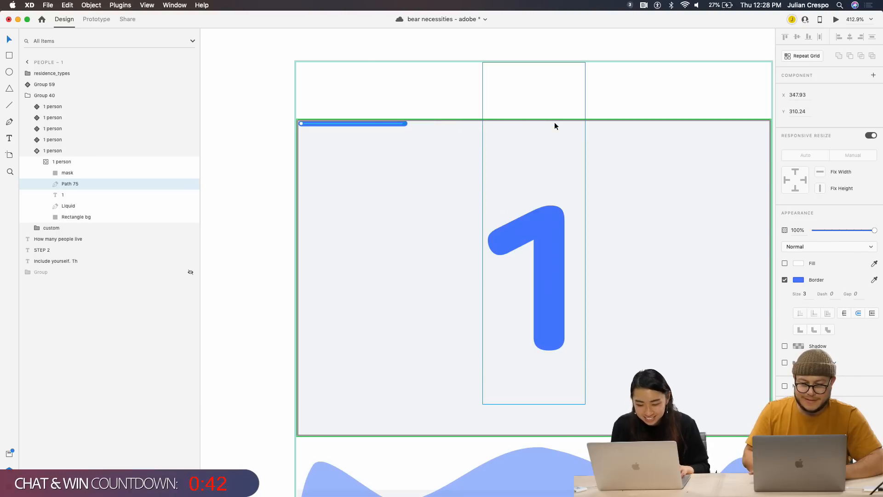
{"action": "key", "text": "shift+Left"}
{"action": "key", "text": "shift+Left"}
{"action": "key", "text": "shift+Right"}
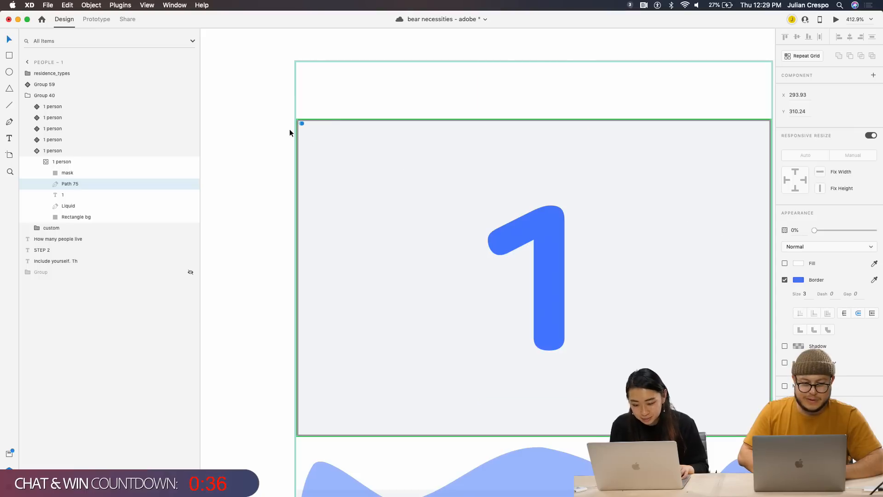
{"action": "left_click", "coordinate": [81, 174]}
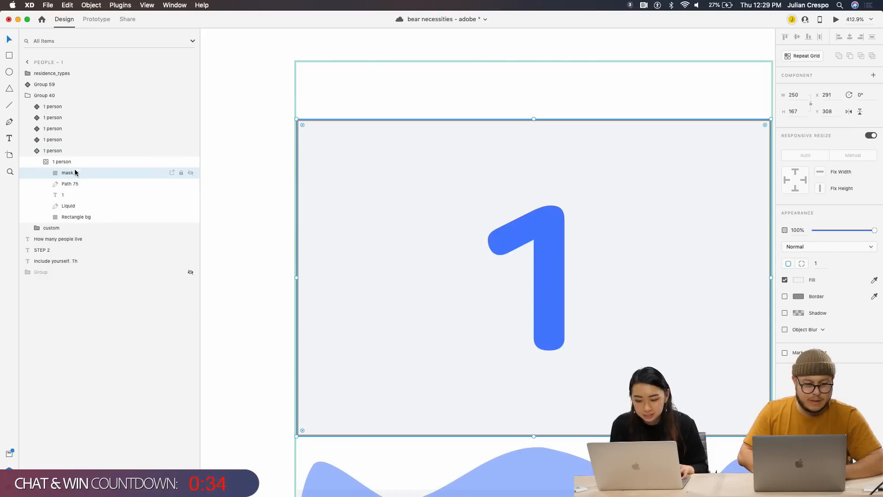
{"action": "left_click", "coordinate": [70, 151]}
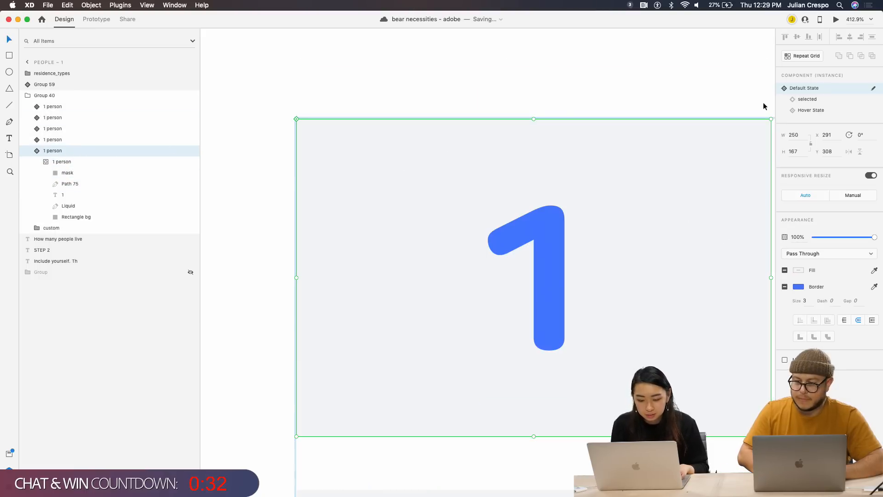
In Desktop Preview, tap tile 1 repeatedly to watch the blue wave fill and drain
{"action": "left_click", "coordinate": [835, 21]}
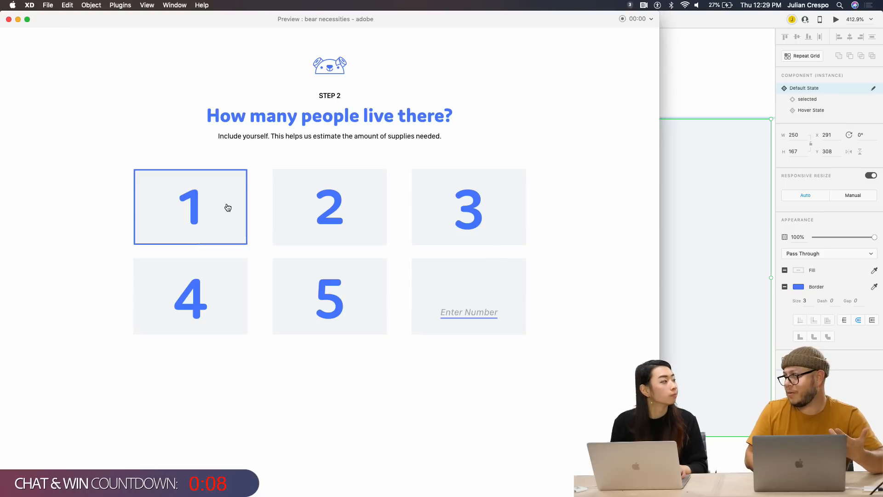
{"action": "left_click", "coordinate": [222, 221]}
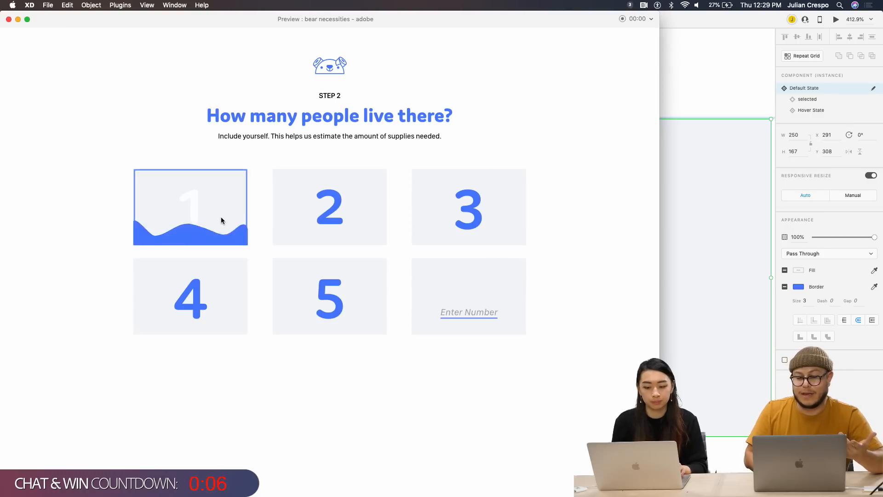
{"action": "left_click", "coordinate": [232, 220]}
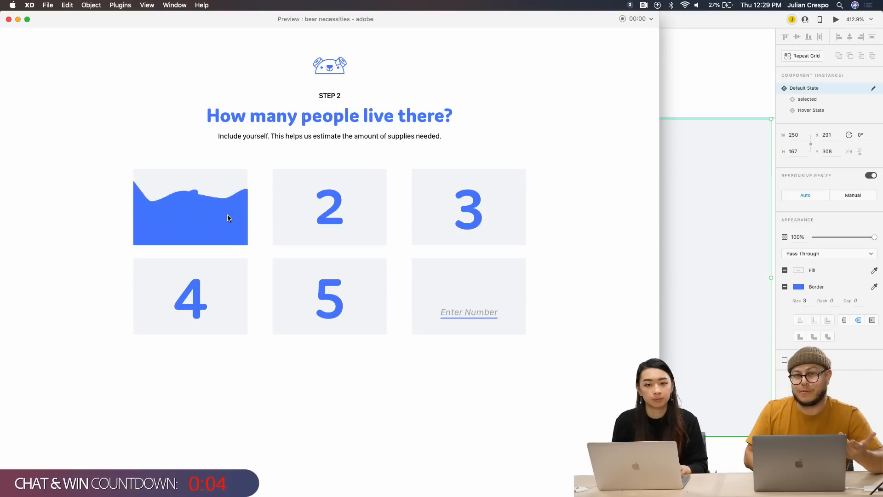
{"action": "left_click", "coordinate": [229, 225]}
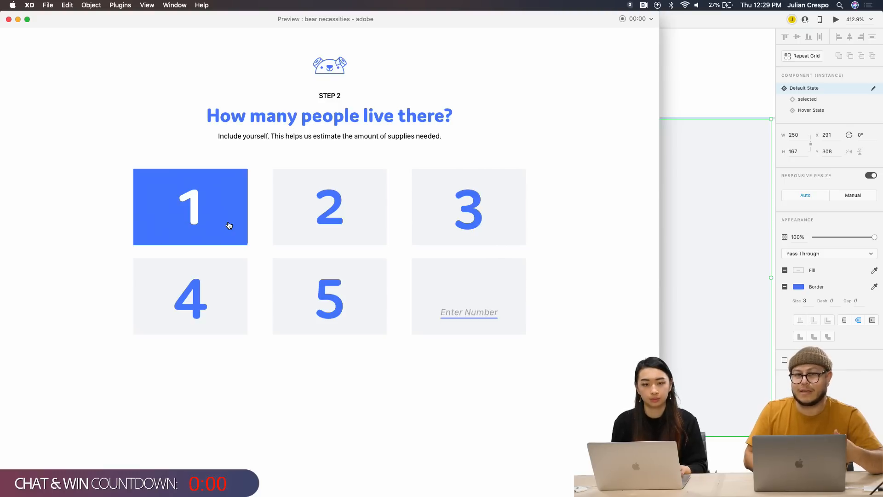
{"action": "left_click", "coordinate": [229, 224]}
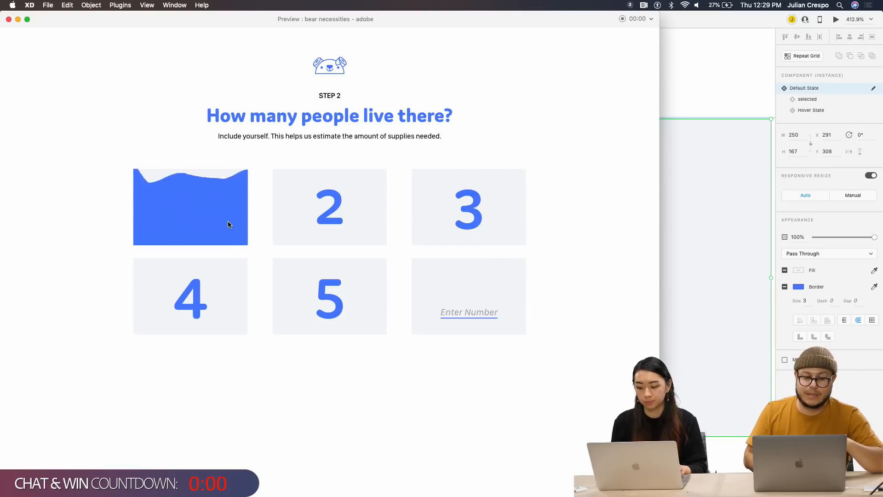
{"action": "left_click", "coordinate": [229, 225]}
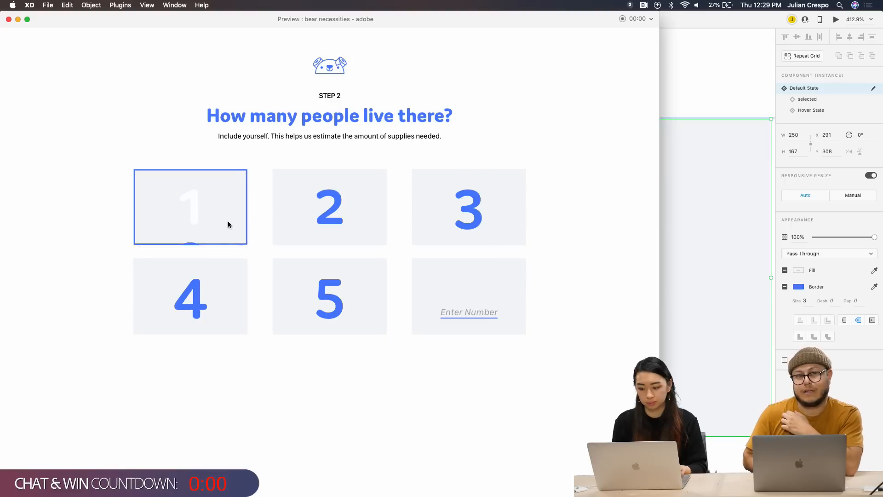
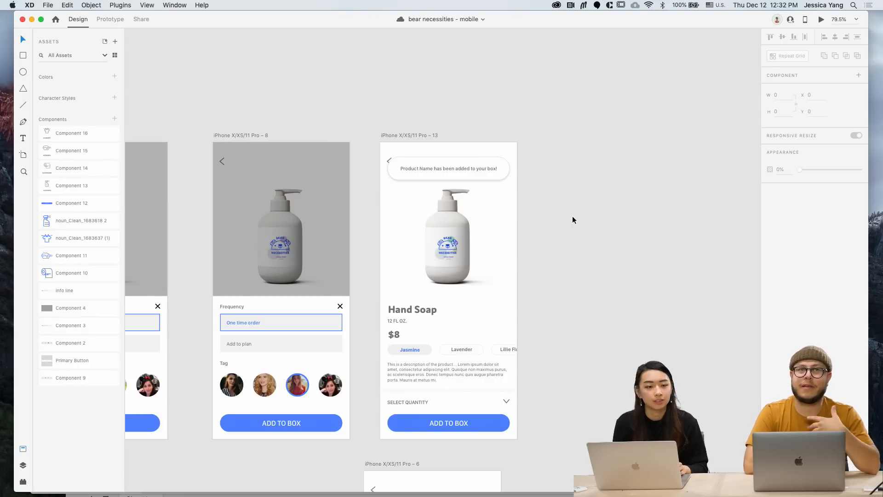
Move the iPhone X/XS/11 Pro – 6 artboard further down and to the right
{"action": "scroll", "coordinate": [573, 219], "scroll_direction": "left", "scroll_amount": 3}
{"action": "scroll", "coordinate": [572, 217], "scroll_direction": "down", "scroll_amount": 5}
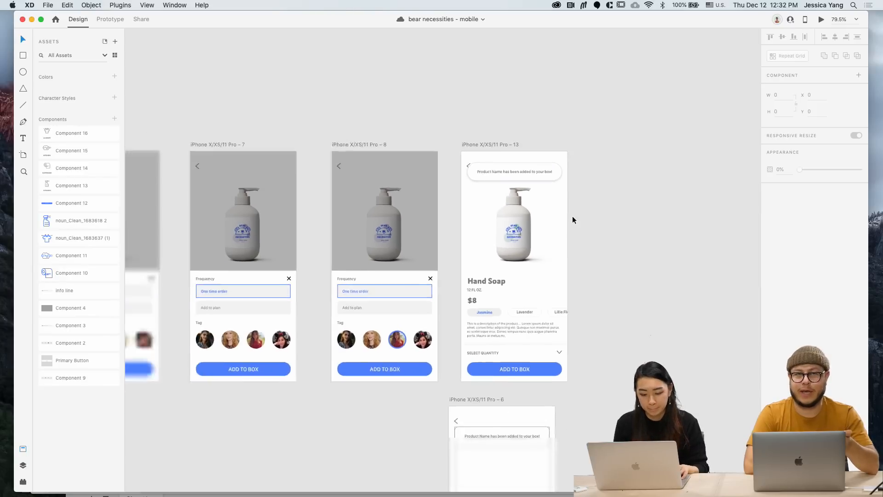
{"action": "left_click_drag", "start_coordinate": [487, 373], "coordinate": [593, 396]}
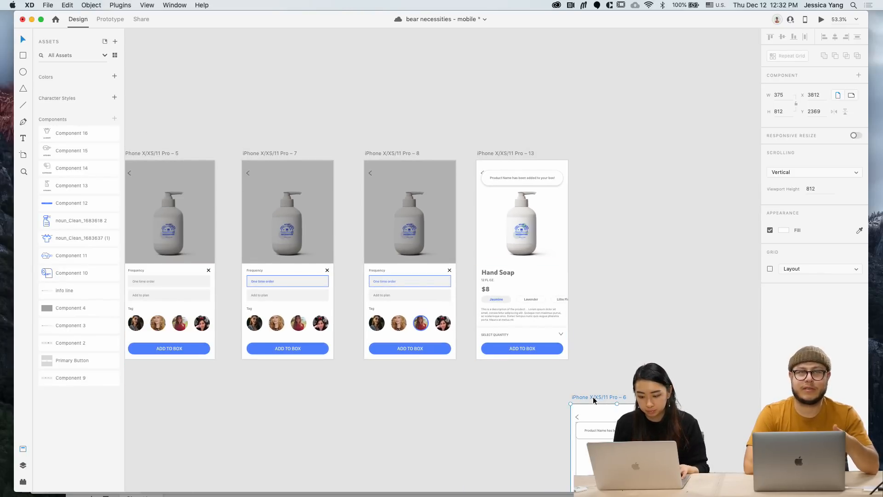
Delete the 'ADD + QTY - MINUS BUTTON' and 'MAKE SCROLL SMOOTH' to-do notes
{"action": "scroll", "coordinate": [466, 351], "scroll_direction": "left", "scroll_amount": 3}
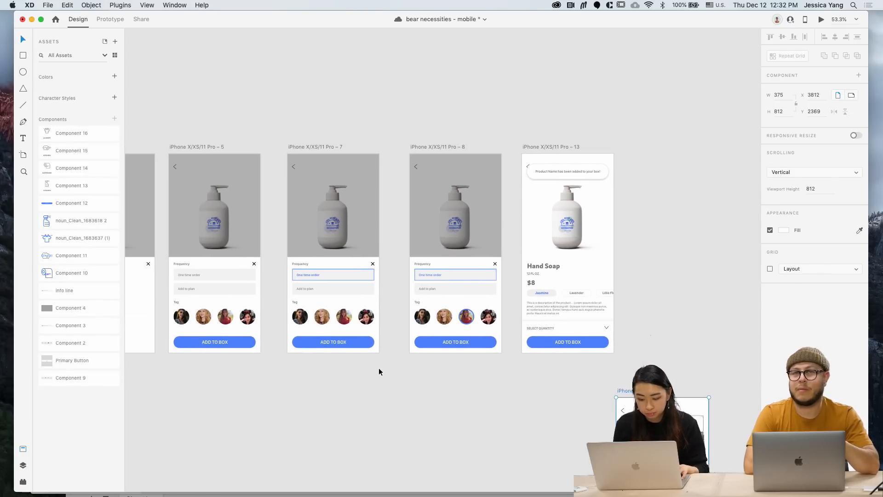
{"action": "scroll", "coordinate": [379, 368], "scroll_direction": "left", "scroll_amount": 5}
{"action": "scroll", "coordinate": [379, 368], "scroll_direction": "left", "scroll_amount": 5}
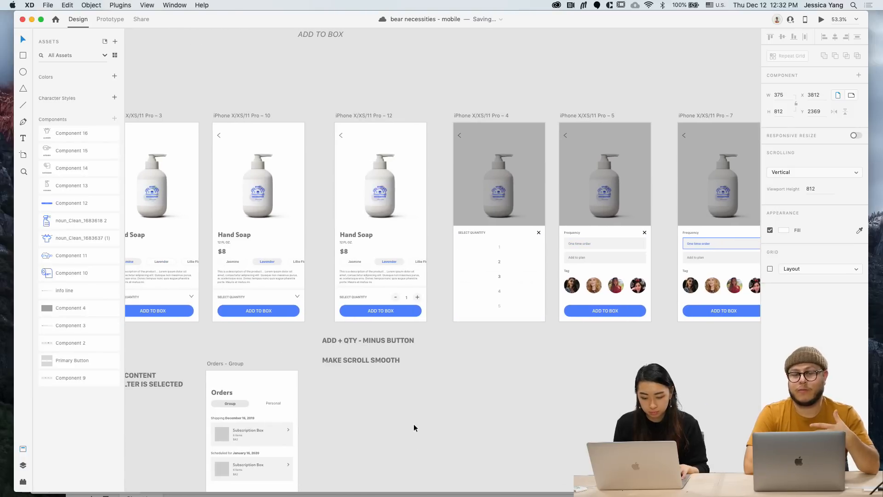
{"action": "scroll", "coordinate": [393, 357], "scroll_direction": "up", "scroll_amount": 3}
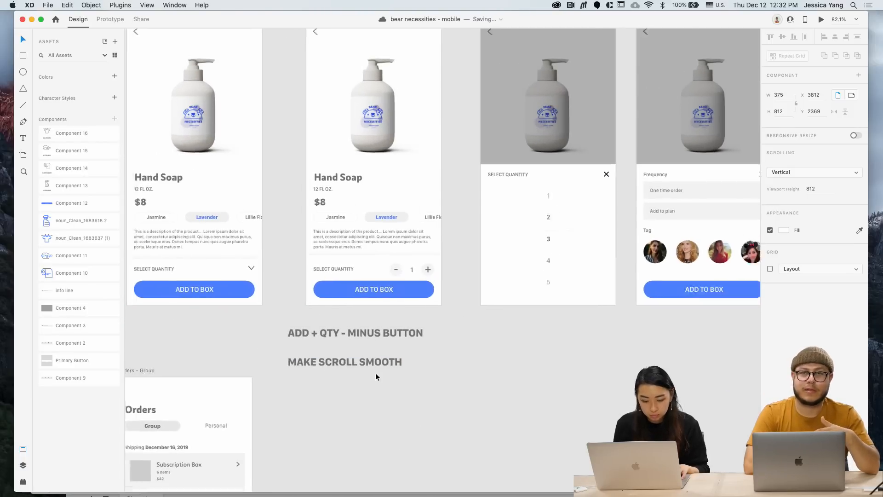
{"action": "scroll", "coordinate": [375, 372], "scroll_direction": "down", "scroll_amount": 3}
{"action": "left_click", "coordinate": [367, 346]}
{"action": "left_click", "coordinate": [358, 364], "text": "shift"}
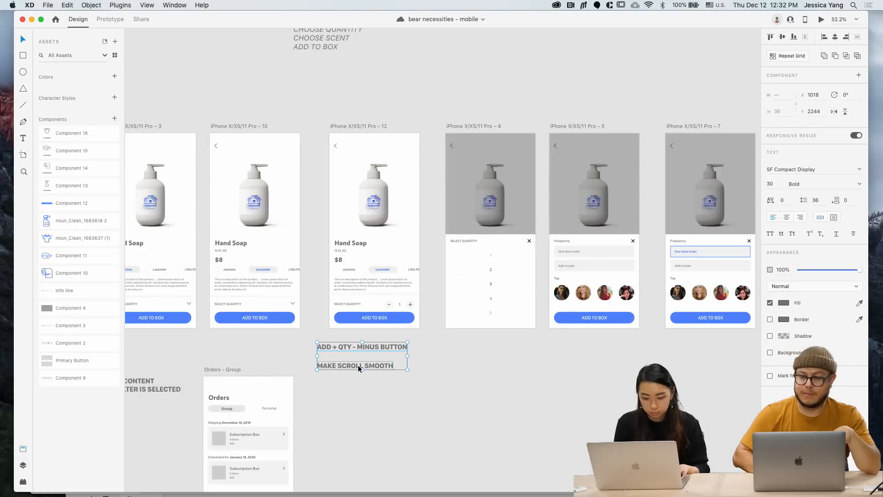
{"action": "left_click_drag", "start_coordinate": [358, 366], "coordinate": [528, 433]}
{"action": "key", "text": "Delete"}
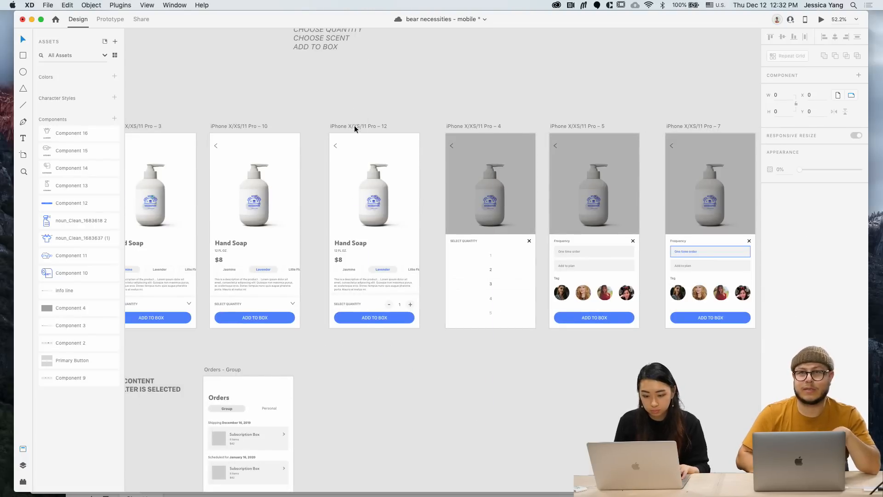
Duplicate the Pro – 12 Hand Soap artboard below itself, with the copy's stepper quantity at 2
{"action": "left_click_drag", "start_coordinate": [354, 125], "coordinate": [357, 330]}
{"action": "scroll", "coordinate": [484, 453], "scroll_direction": "down", "scroll_amount": 3}
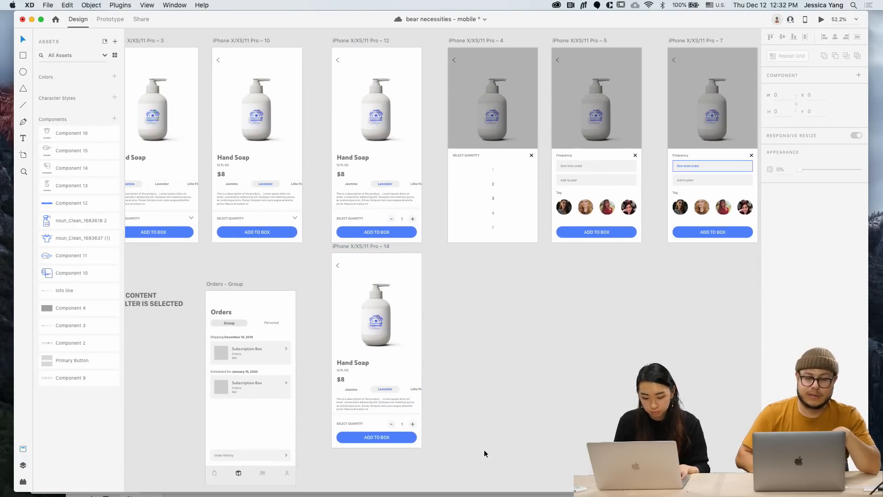
{"action": "scroll", "coordinate": [420, 444], "scroll_direction": "up", "scroll_amount": 5}
{"action": "double_click", "coordinate": [382, 407]}
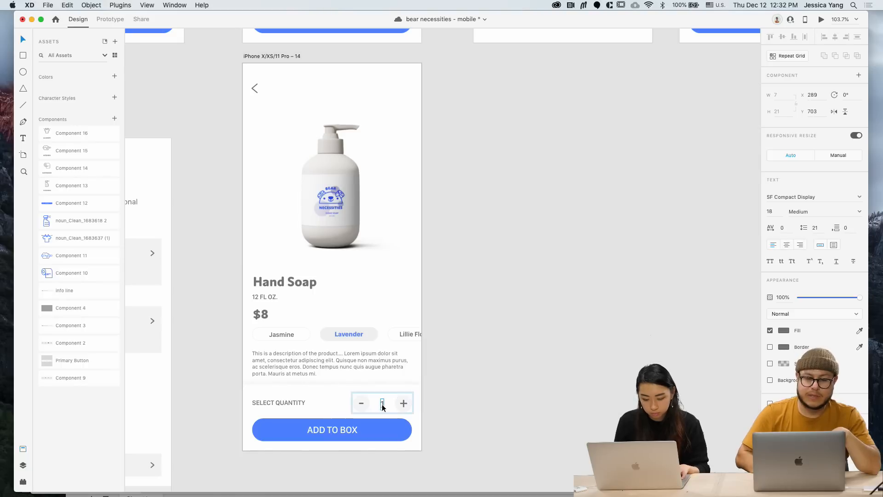
{"action": "double_click", "coordinate": [384, 407]}
{"action": "key", "text": "Escape"}
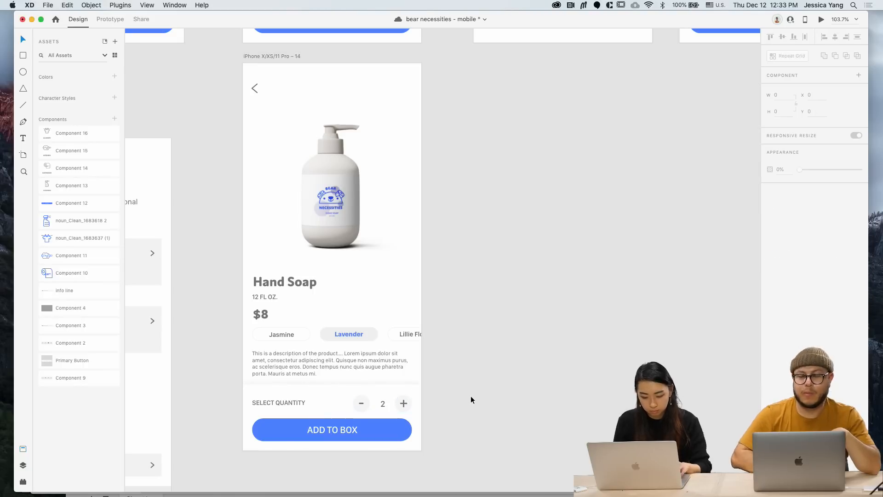
{"action": "scroll", "coordinate": [470, 396], "scroll_direction": "down", "scroll_amount": 3}
Nudge the $8 prices on the Pro – 3, Pro – 10 and Pro – 12 screens up slightly
{"action": "scroll", "coordinate": [471, 395], "scroll_direction": "up", "scroll_amount": 5}
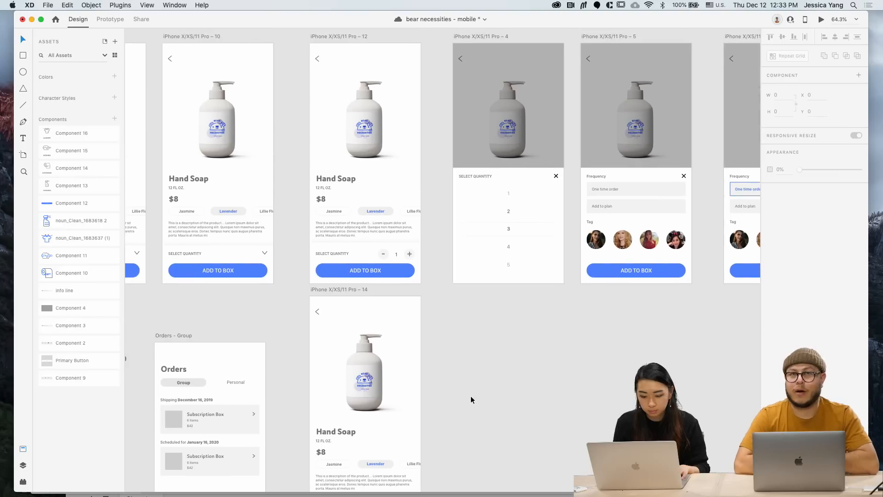
{"action": "scroll", "coordinate": [471, 395], "scroll_direction": "down", "scroll_amount": 3}
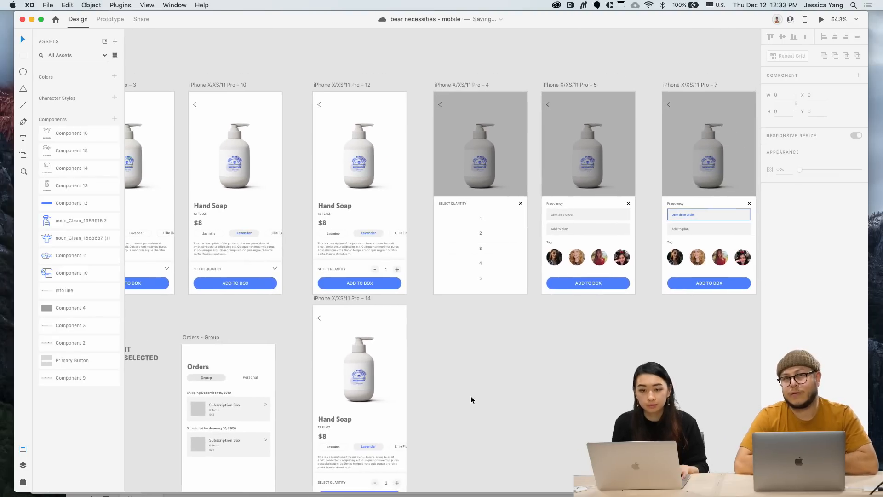
{"action": "scroll", "coordinate": [471, 399], "scroll_direction": "left", "scroll_amount": 3}
{"action": "scroll", "coordinate": [471, 399], "scroll_direction": "down", "scroll_amount": 1}
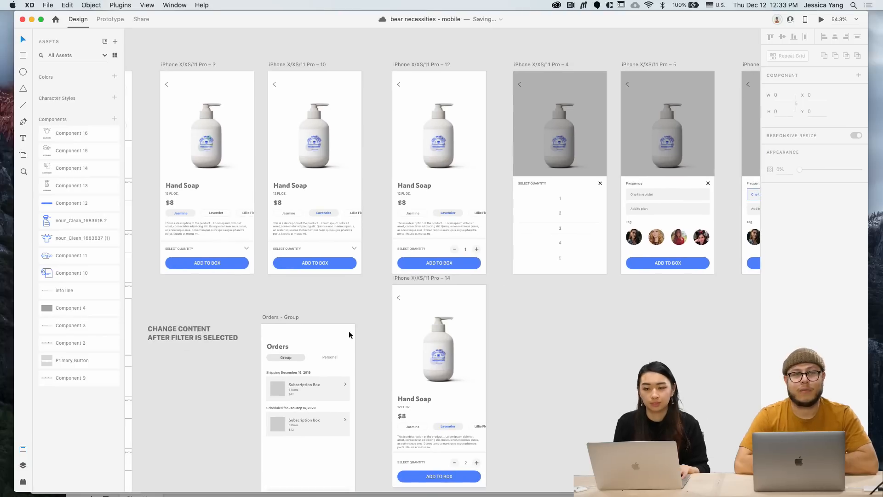
{"action": "scroll", "coordinate": [338, 305], "scroll_direction": "left", "scroll_amount": 6}
{"action": "scroll", "coordinate": [338, 305], "scroll_direction": "up", "scroll_amount": 1}
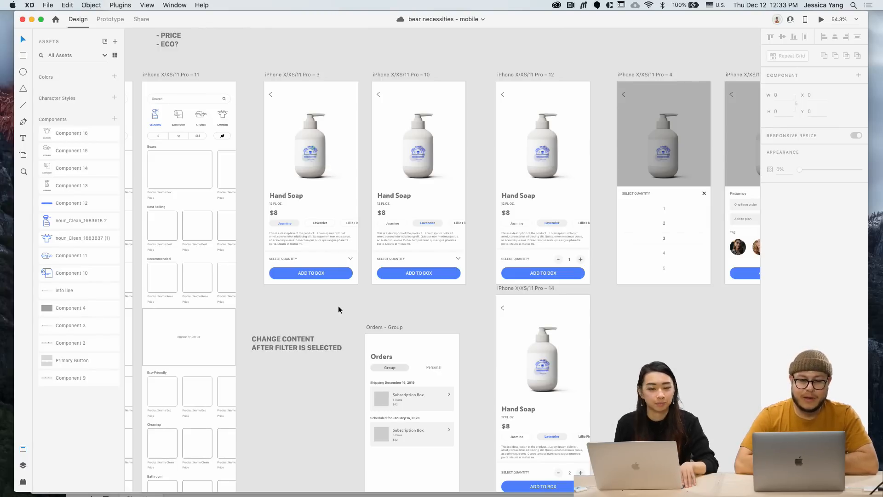
{"action": "scroll", "coordinate": [338, 306], "scroll_direction": "left", "scroll_amount": 3}
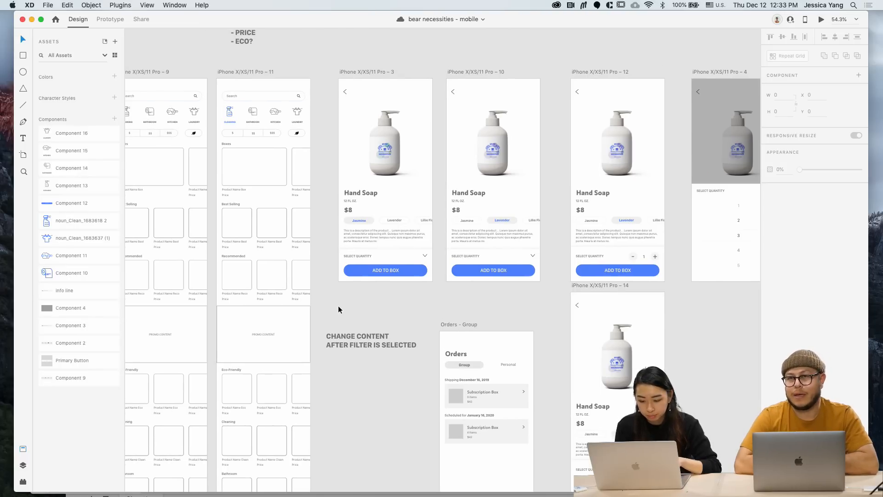
{"action": "left_click", "coordinate": [343, 206]}
{"action": "left_click", "coordinate": [455, 210], "text": "shift"}
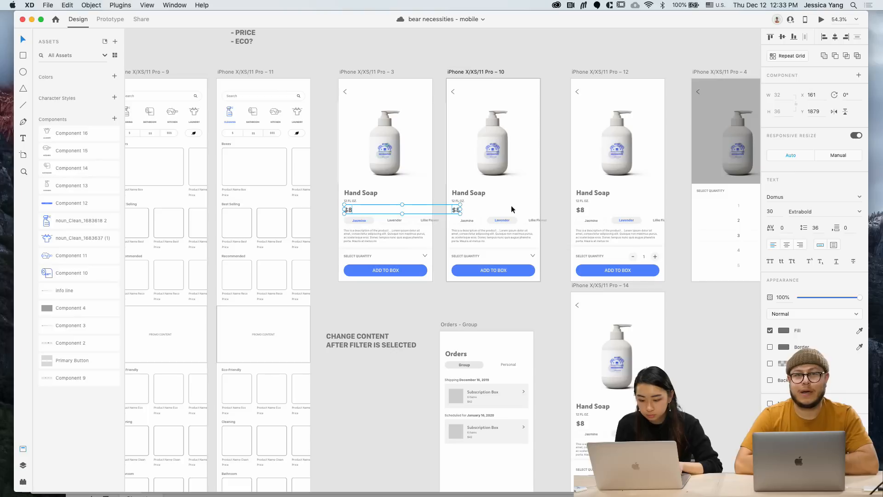
{"action": "left_click", "coordinate": [580, 210], "text": "shift"}
{"action": "key", "text": "Up"}
{"action": "key", "text": "Up"}
{"action": "key", "text": "Up"}
{"action": "key", "text": "Up"}
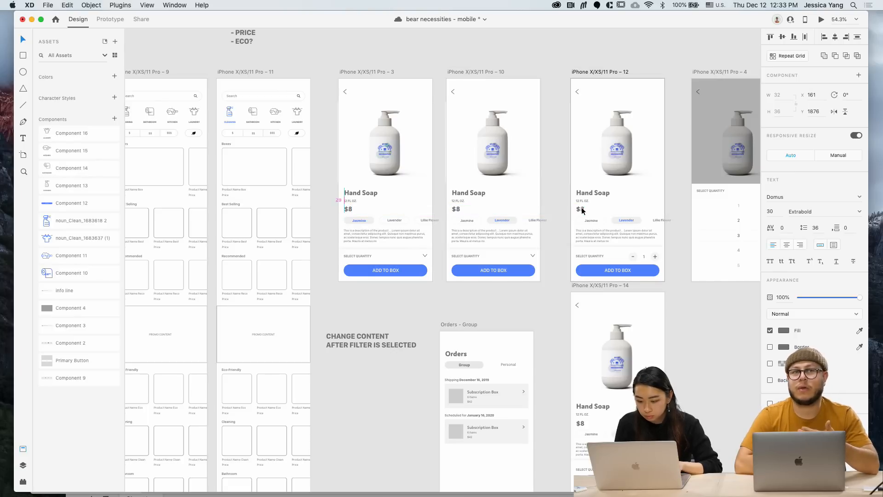
{"action": "key", "text": "Up"}
{"action": "scroll", "coordinate": [581, 207], "scroll_direction": "right", "scroll_amount": 5}
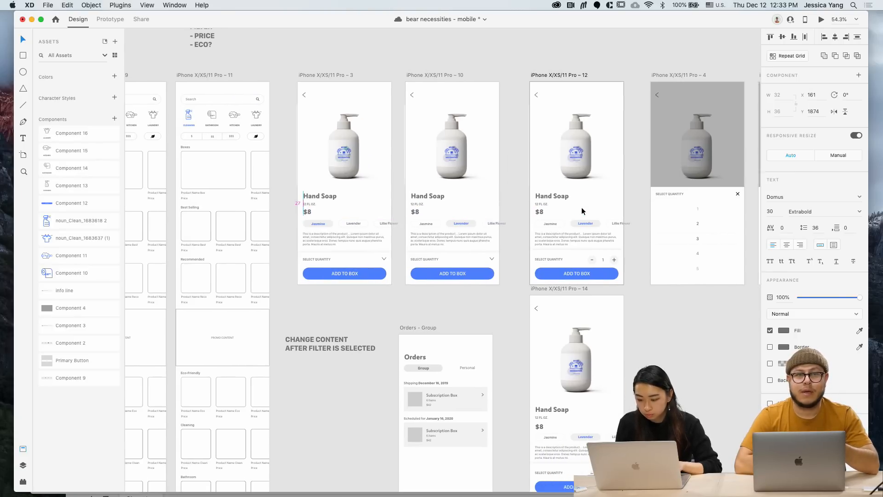
{"action": "left_click", "coordinate": [640, 329]}
{"action": "scroll", "coordinate": [640, 329], "scroll_direction": "right", "scroll_amount": 15}
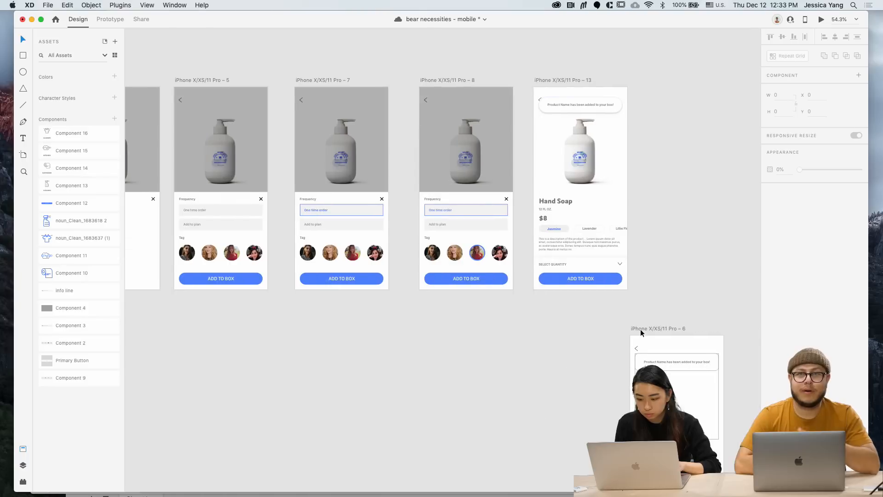
{"action": "scroll", "coordinate": [640, 329], "scroll_direction": "left", "scroll_amount": 4}
{"action": "scroll", "coordinate": [640, 330], "scroll_direction": "down", "scroll_amount": 6}
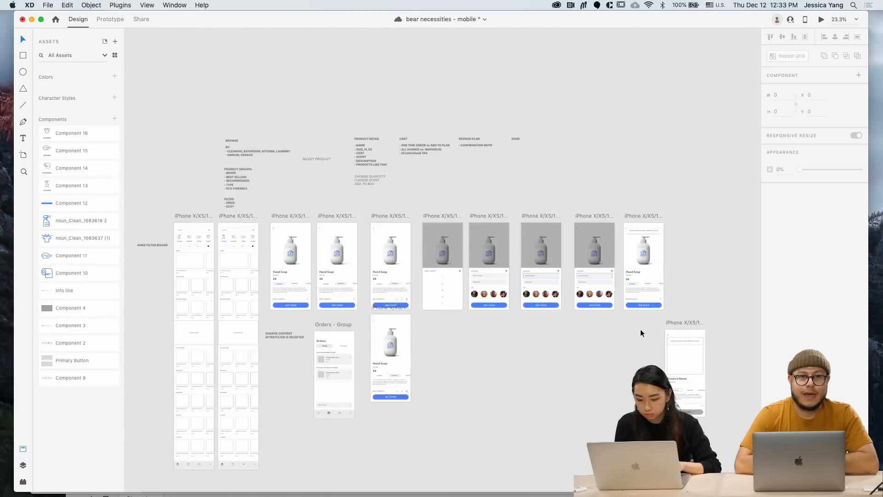
{"action": "scroll", "coordinate": [598, 336], "scroll_direction": "down", "scroll_amount": 3}
{"action": "scroll", "coordinate": [561, 339], "scroll_direction": "up", "scroll_amount": 5}
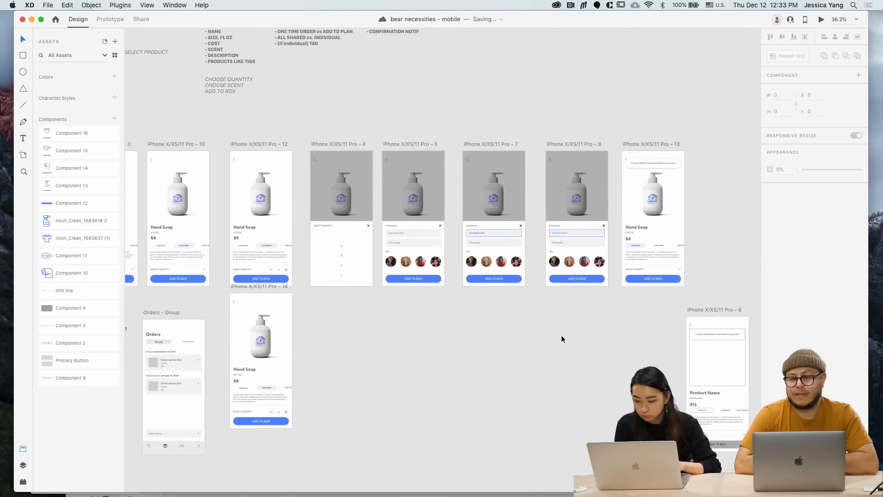
{"action": "scroll", "coordinate": [587, 238], "scroll_direction": "up", "scroll_amount": 8}
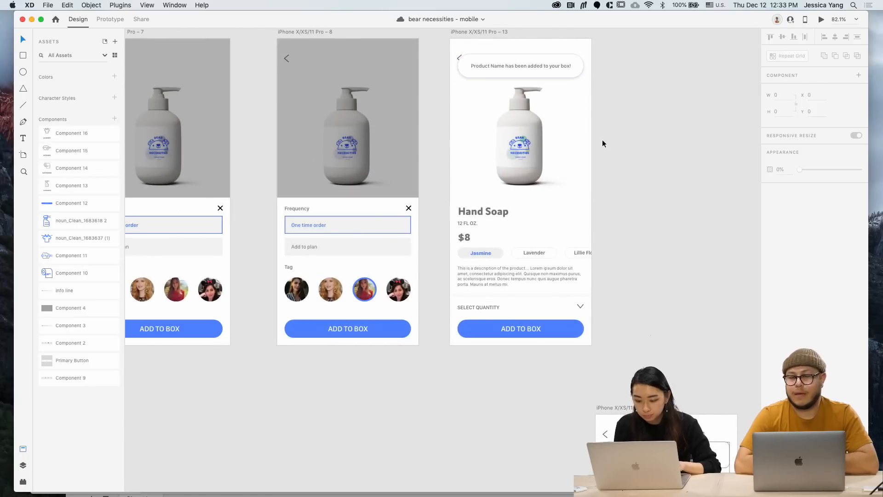
{"action": "scroll", "coordinate": [602, 143], "scroll_direction": "down", "scroll_amount": 5}
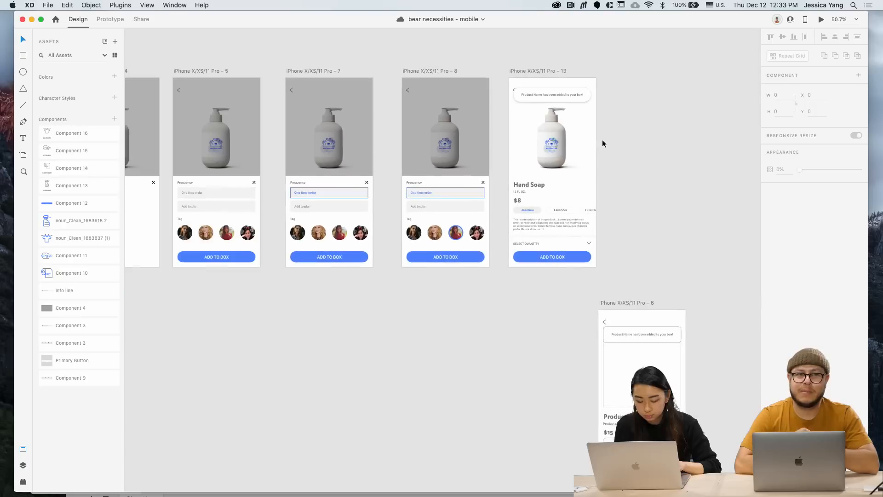
{"action": "scroll", "coordinate": [602, 143], "scroll_direction": "left", "scroll_amount": 10}
{"action": "scroll", "coordinate": [602, 139], "scroll_direction": "left", "scroll_amount": 10}
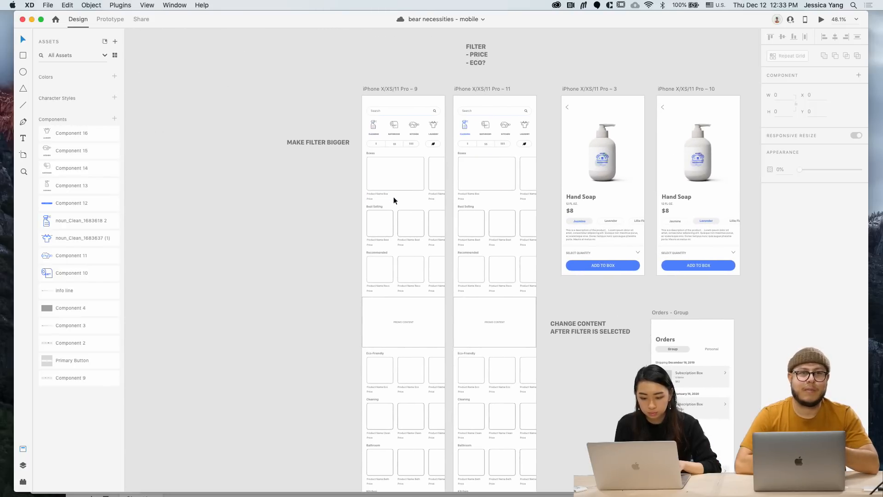
Delete the 'MAKE FILTER BIGGER' note and select the Best Selling tile's Rec background on Pro – 9
{"action": "left_click", "coordinate": [335, 142]}
{"action": "key", "text": "BackSpace"}
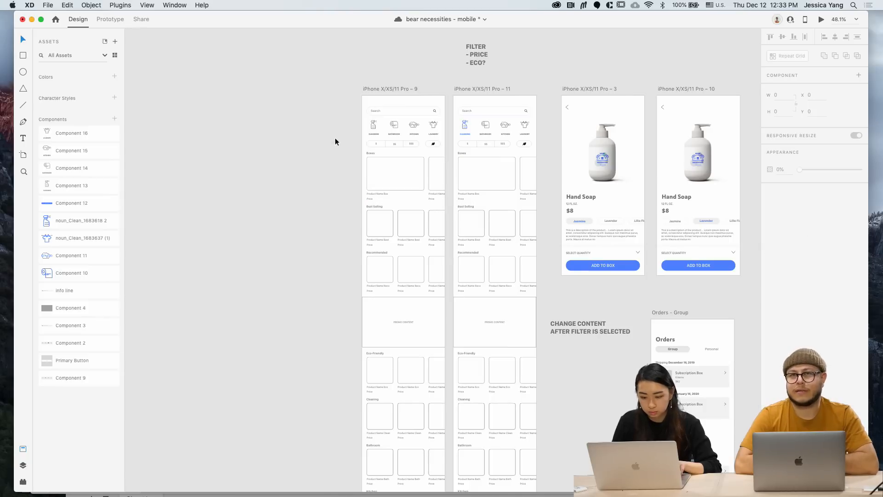
{"action": "left_click", "coordinate": [394, 175]}
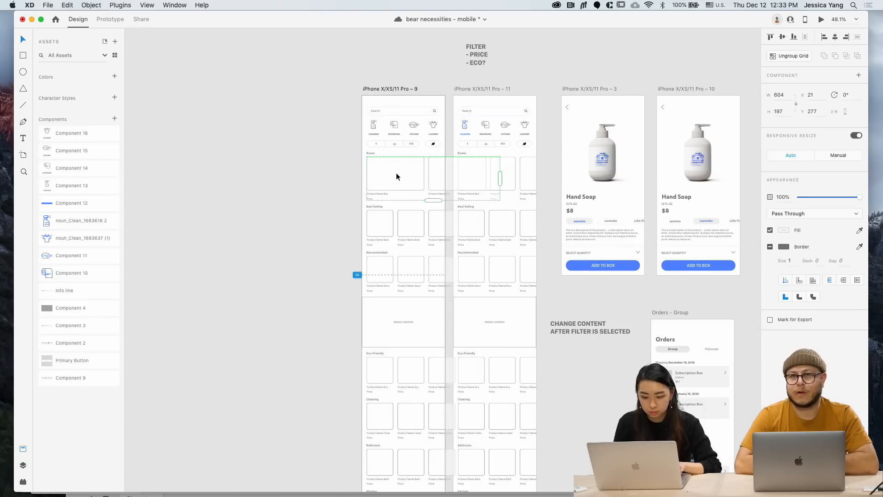
{"action": "left_click", "coordinate": [23, 466]}
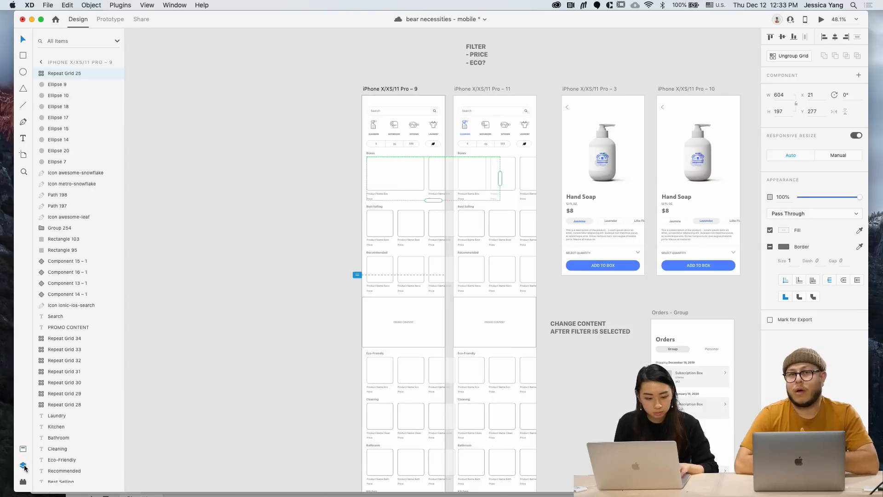
{"action": "double_click", "coordinate": [390, 182]}
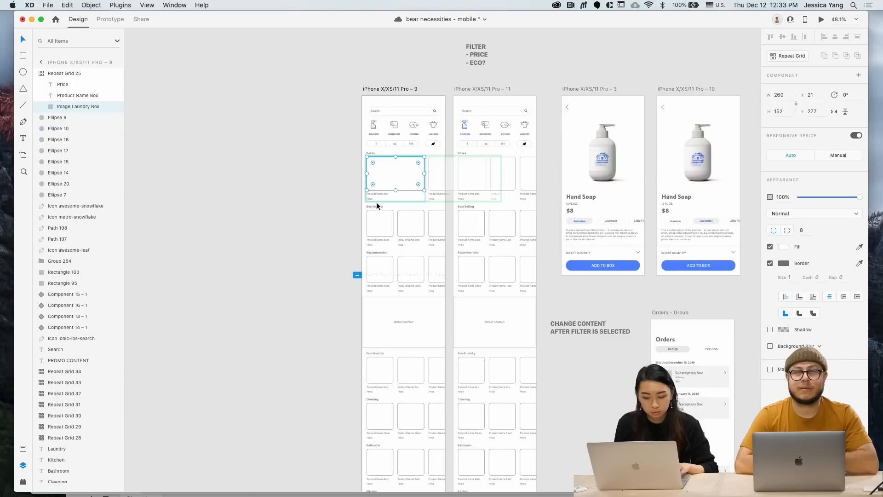
{"action": "double_click", "coordinate": [378, 219]}
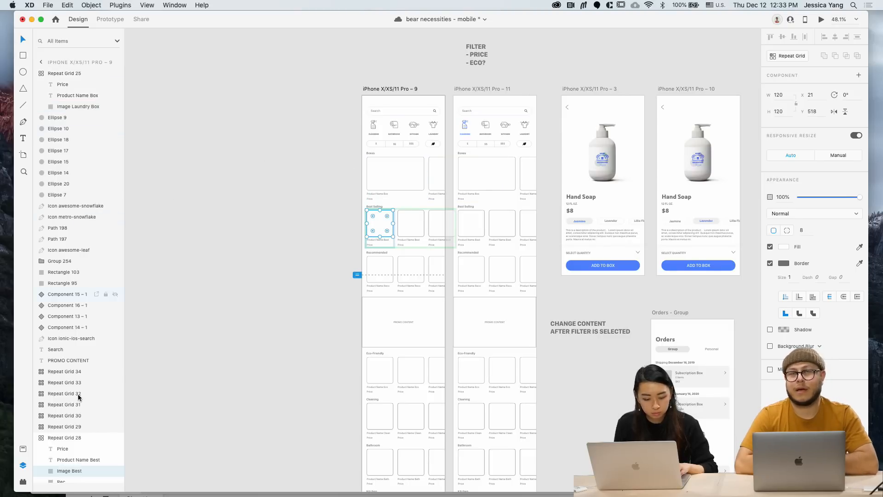
{"action": "scroll", "coordinate": [78, 397], "scroll_direction": "down", "scroll_amount": 1}
{"action": "left_click", "coordinate": [60, 464]}
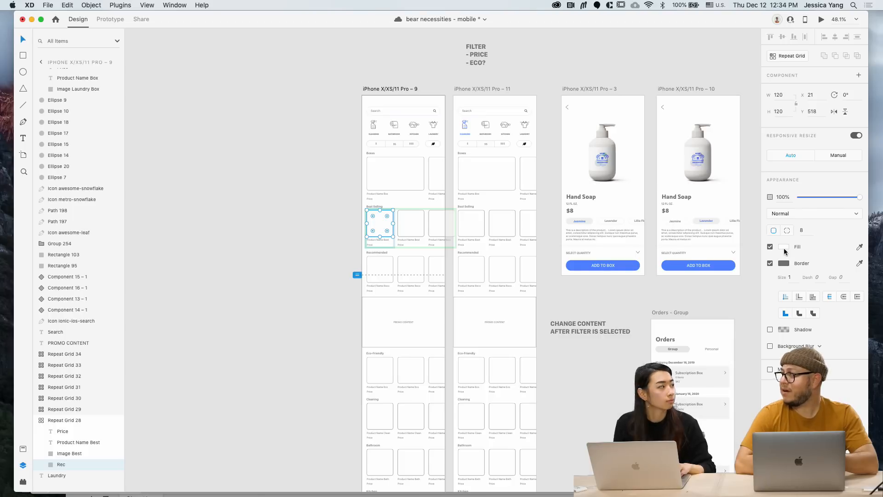
Fill the Best Selling tile with light grey #F4F5F7 and remove its border
{"action": "left_click", "coordinate": [782, 247]}
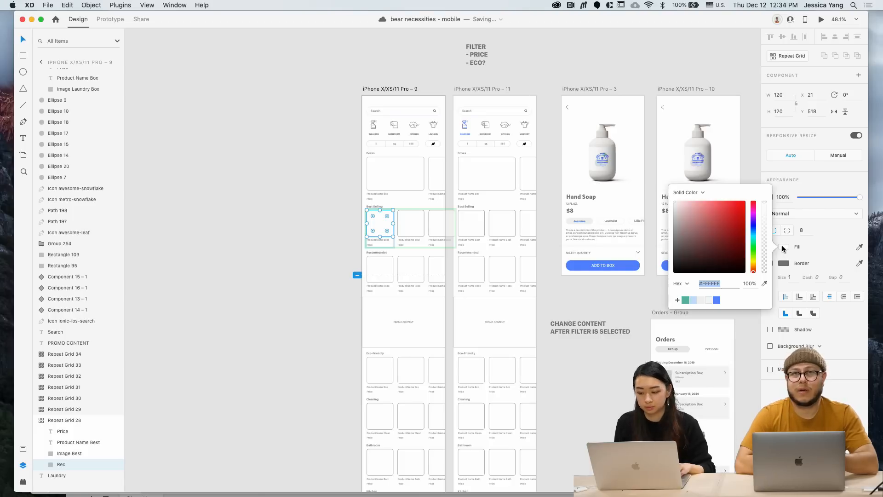
{"action": "left_click", "coordinate": [707, 300]}
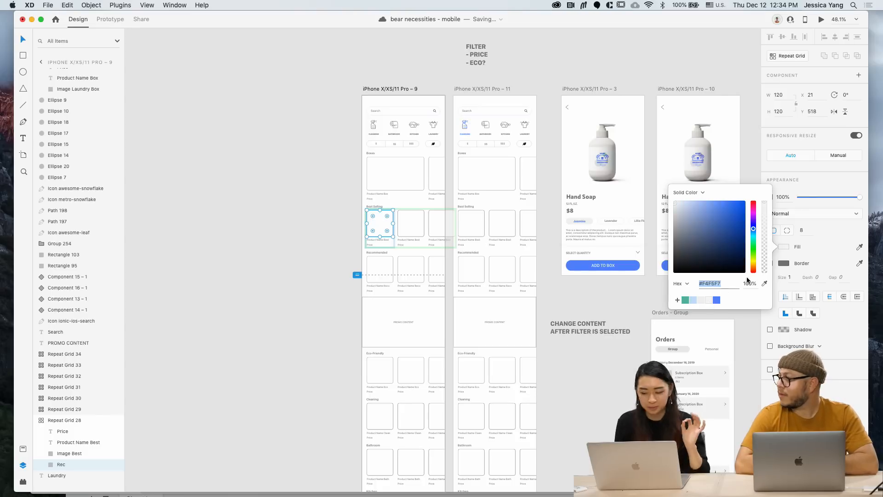
{"action": "left_click", "coordinate": [782, 257]}
{"action": "left_click", "coordinate": [770, 262]}
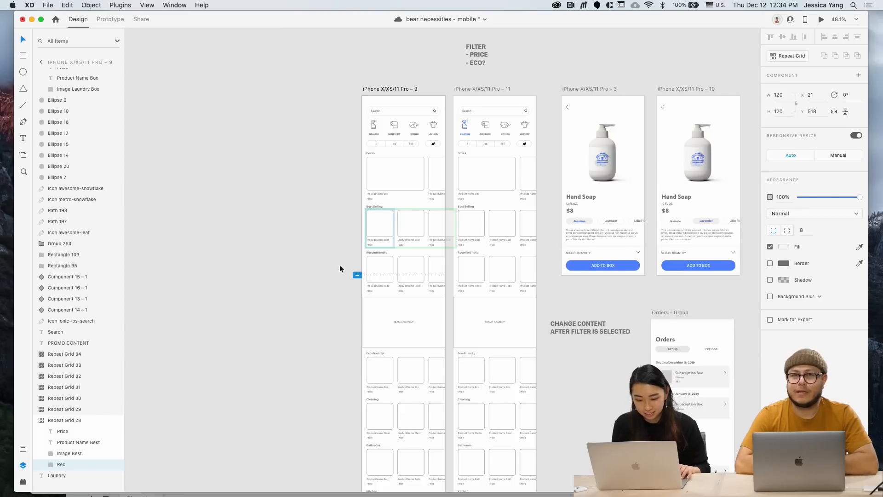
{"action": "left_click", "coordinate": [305, 273]}
{"action": "double_click", "coordinate": [387, 226]}
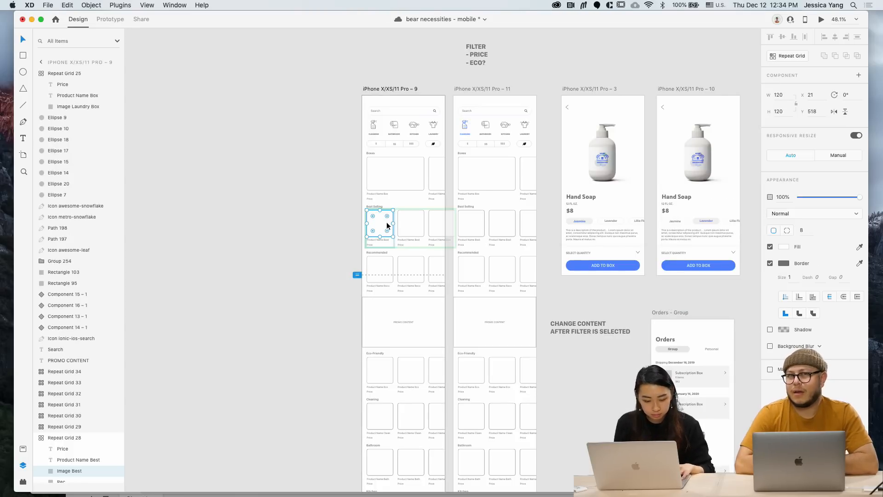
{"action": "scroll", "coordinate": [81, 421], "scroll_direction": "down", "scroll_amount": 1}
{"action": "left_click", "coordinate": [86, 472]}
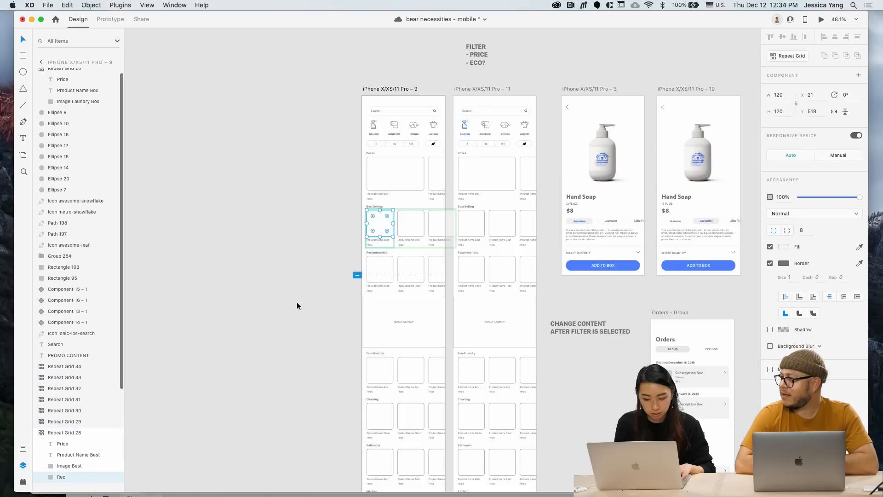
Move the twelve Orders, Plan and Profile artboards beside the product screens
{"action": "left_click", "coordinate": [295, 335]}
{"action": "scroll", "coordinate": [295, 335], "scroll_direction": "down", "scroll_amount": 5}
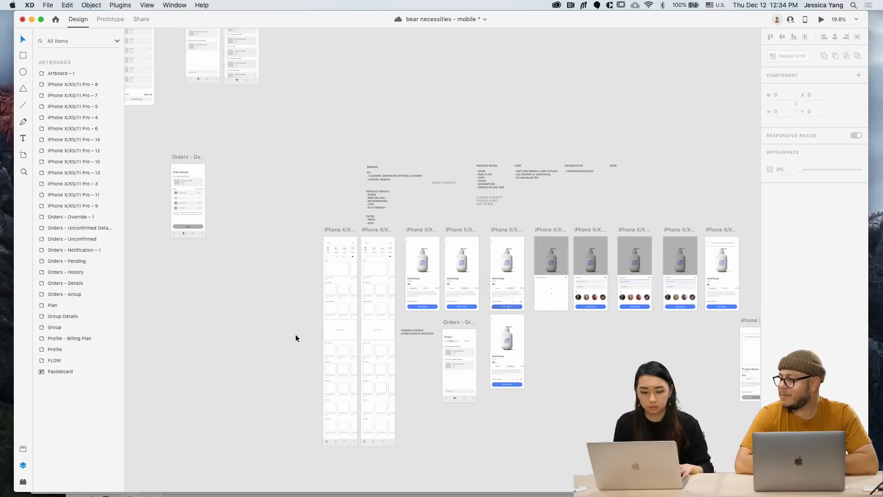
{"action": "scroll", "coordinate": [295, 334], "scroll_direction": "left", "scroll_amount": 2}
{"action": "scroll", "coordinate": [296, 334], "scroll_direction": "left", "scroll_amount": 3}
{"action": "scroll", "coordinate": [295, 335], "scroll_direction": "up", "scroll_amount": 2}
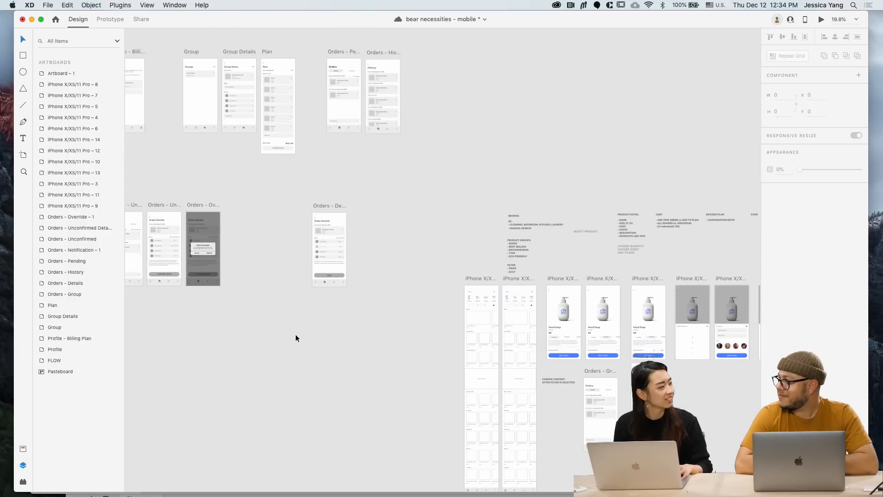
{"action": "scroll", "coordinate": [296, 334], "scroll_direction": "left", "scroll_amount": 1}
{"action": "scroll", "coordinate": [295, 335], "scroll_direction": "up", "scroll_amount": 1}
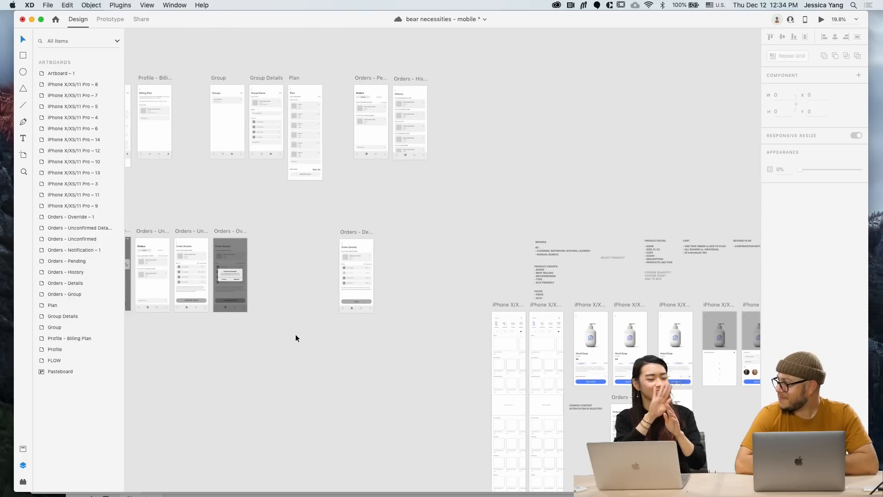
{"action": "scroll", "coordinate": [296, 335], "scroll_direction": "left", "scroll_amount": 3}
{"action": "scroll", "coordinate": [295, 334], "scroll_direction": "up", "scroll_amount": 2}
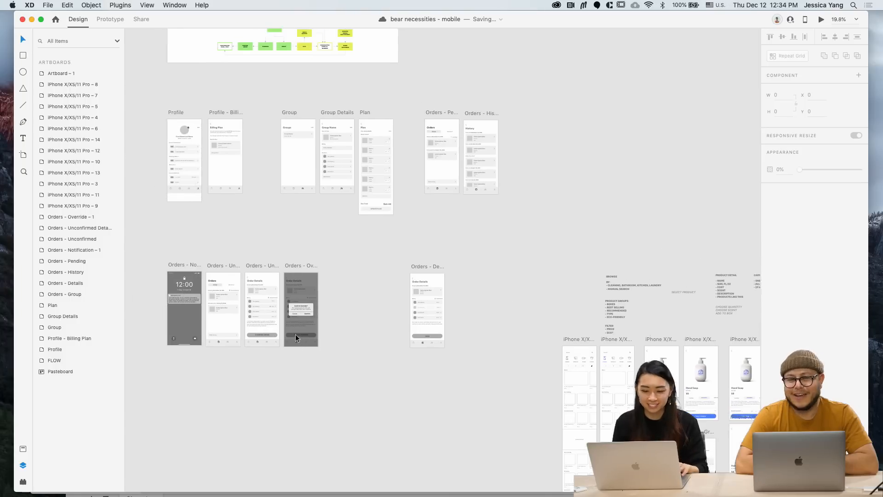
{"action": "scroll", "coordinate": [296, 334], "scroll_direction": "down", "scroll_amount": 1}
{"action": "left_click_drag", "start_coordinate": [176, 120], "coordinate": [497, 385]}
{"action": "scroll", "coordinate": [497, 385], "scroll_direction": "down", "scroll_amount": 2}
{"action": "scroll", "coordinate": [497, 385], "scroll_direction": "right", "scroll_amount": 5}
{"action": "scroll", "coordinate": [497, 385], "scroll_direction": "down", "scroll_amount": 2}
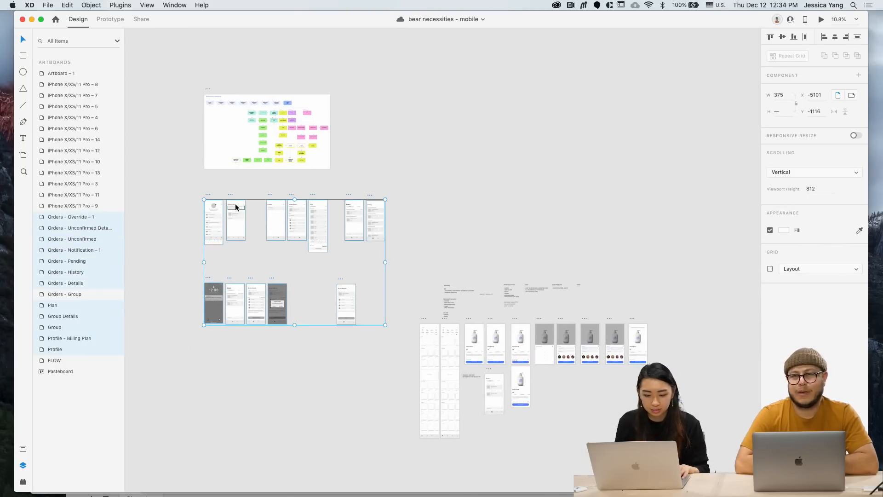
{"action": "left_click_drag", "start_coordinate": [230, 198], "coordinate": [701, 320]}
{"action": "left_click", "coordinate": [694, 311]}
Give the Plan screen's Item cards a corner radius of 8
{"action": "scroll", "coordinate": [694, 312], "scroll_direction": "right", "scroll_amount": 3}
{"action": "scroll", "coordinate": [694, 312], "scroll_direction": "down", "scroll_amount": 1}
{"action": "scroll", "coordinate": [695, 312], "scroll_direction": "up", "scroll_amount": 5}
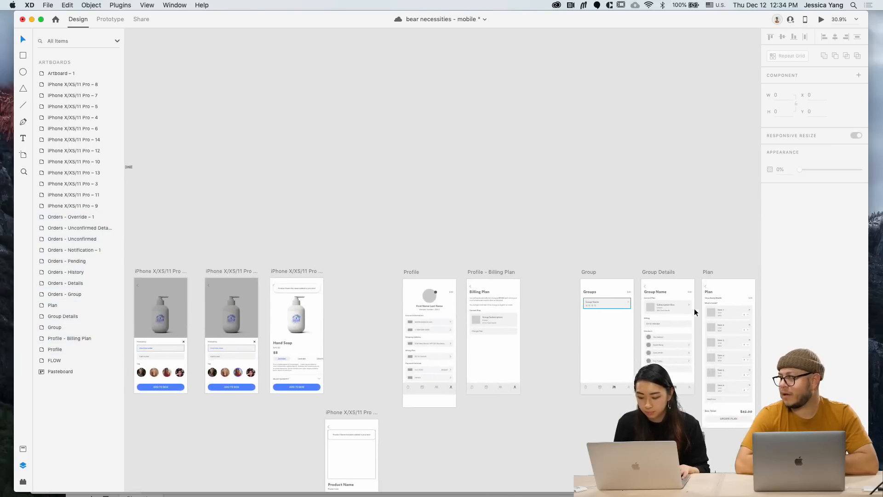
{"action": "scroll", "coordinate": [695, 311], "scroll_direction": "right", "scroll_amount": 3}
{"action": "scroll", "coordinate": [694, 311], "scroll_direction": "down", "scroll_amount": 1}
{"action": "scroll", "coordinate": [610, 293], "scroll_direction": "up", "scroll_amount": 3}
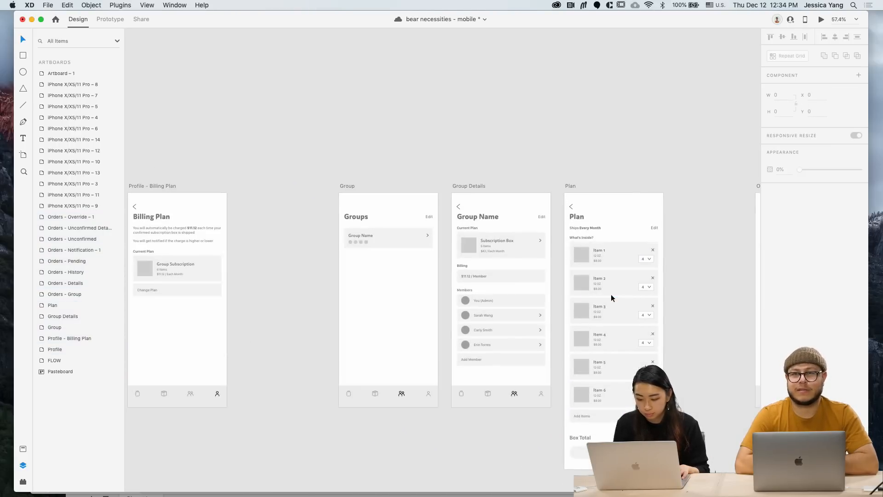
{"action": "double_click", "coordinate": [614, 253]}
{"action": "scroll", "coordinate": [616, 251], "scroll_direction": "up", "scroll_amount": 1}
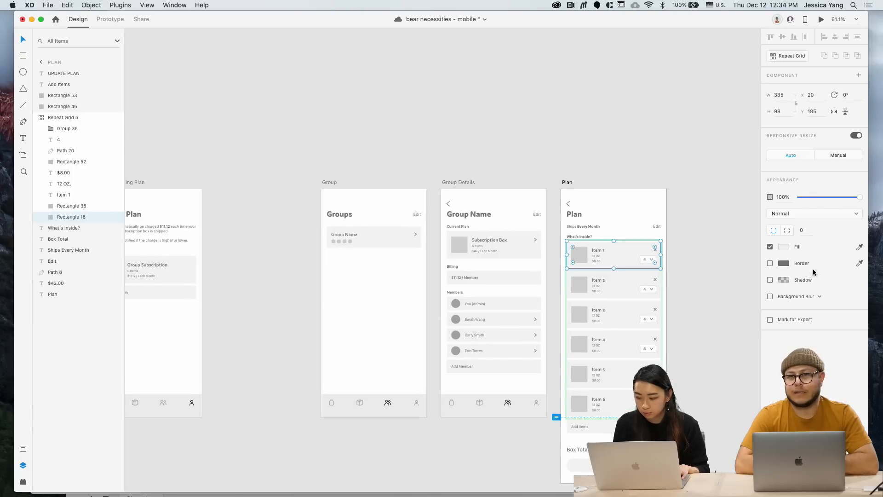
{"action": "type", "text": "8"}
{"action": "key", "text": "Return"}
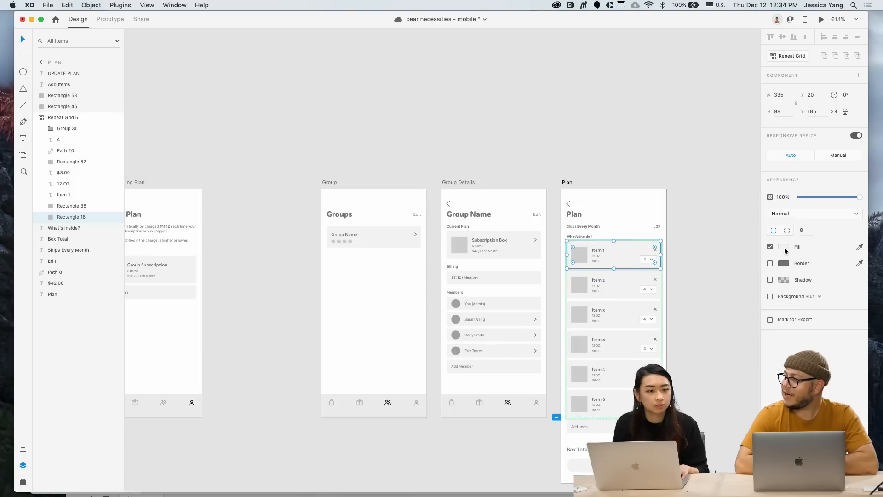
Check the Plan card fill colour and the Item 1 quantity dropdown, then clear the selection
{"action": "left_click", "coordinate": [783, 247]}
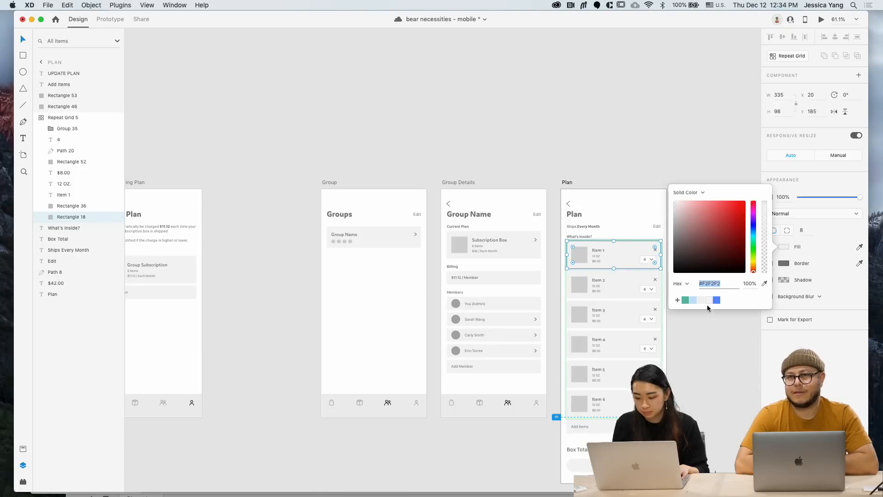
{"action": "left_click", "coordinate": [704, 338]}
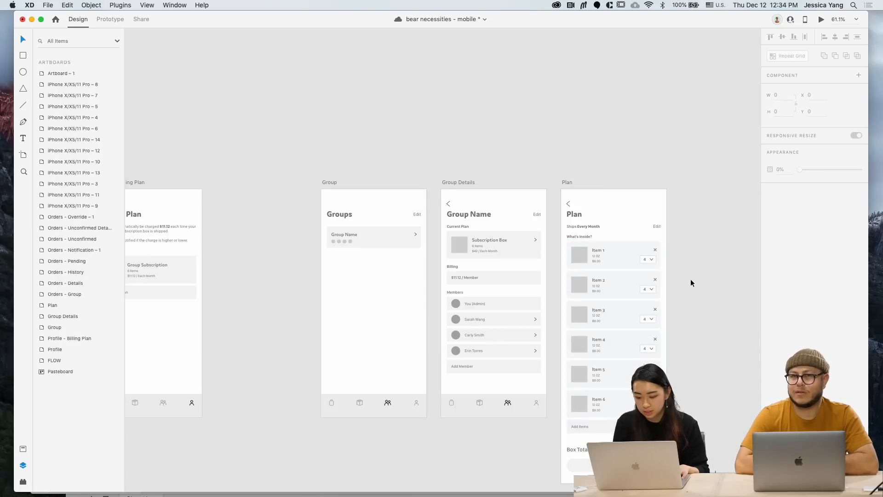
{"action": "scroll", "coordinate": [689, 272], "scroll_direction": "up", "scroll_amount": 5}
{"action": "left_click", "coordinate": [615, 252], "text": "super"}
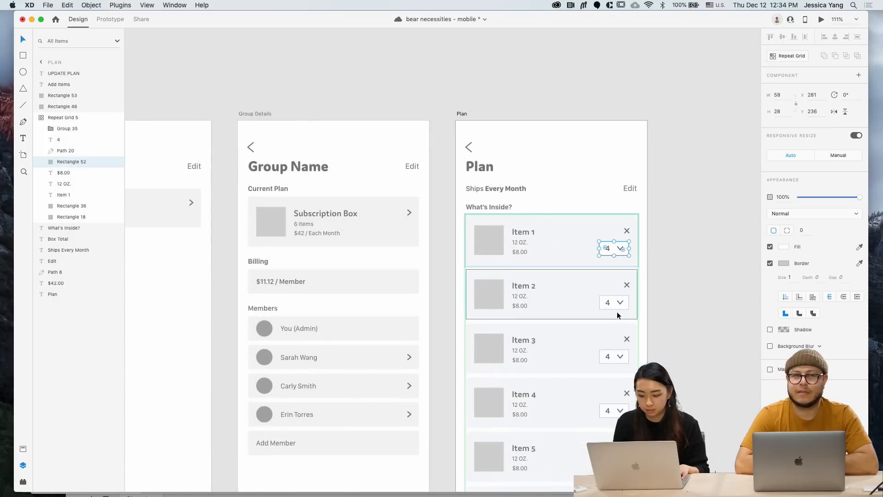
{"action": "scroll", "coordinate": [614, 307], "scroll_direction": "down", "scroll_amount": 5}
{"action": "scroll", "coordinate": [614, 307], "scroll_direction": "left", "scroll_amount": 5}
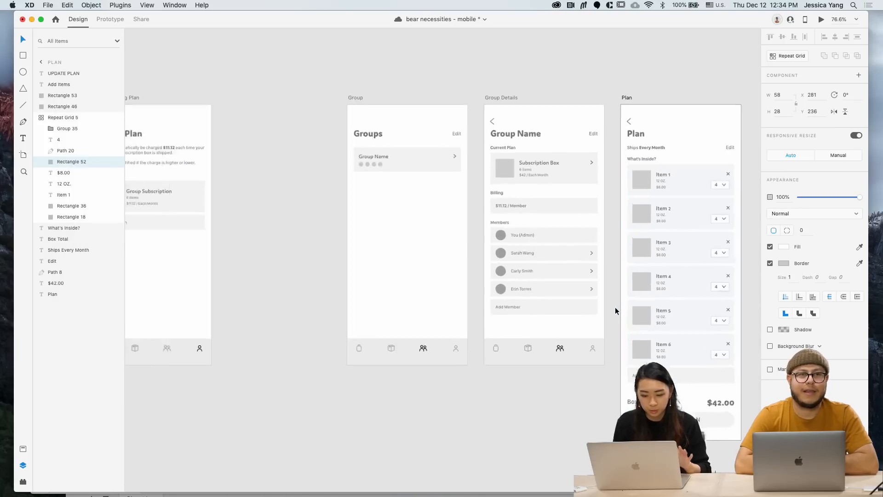
{"action": "left_click", "coordinate": [329, 345]}
{"action": "scroll", "coordinate": [328, 345], "scroll_direction": "left", "scroll_amount": 4}
{"action": "scroll", "coordinate": [329, 344], "scroll_direction": "down", "scroll_amount": 4}
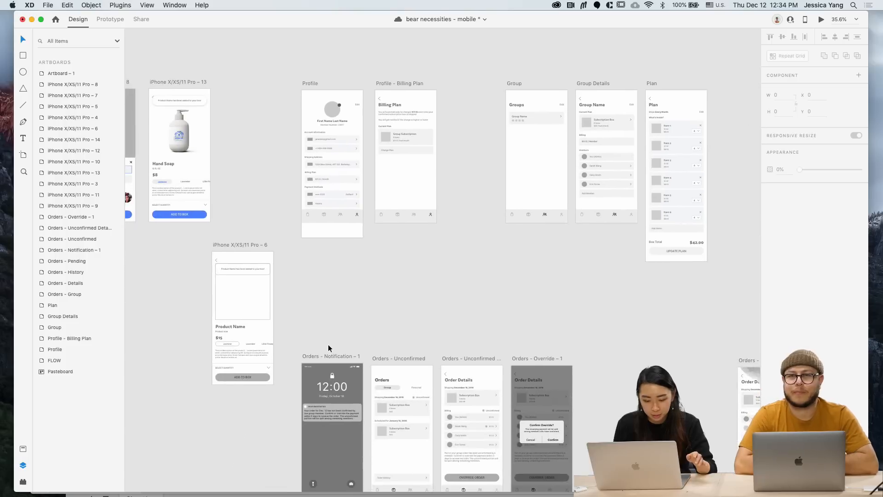
{"action": "scroll", "coordinate": [329, 345], "scroll_direction": "down", "scroll_amount": 3}
{"action": "scroll", "coordinate": [329, 345], "scroll_direction": "right", "scroll_amount": 2}
{"action": "scroll", "coordinate": [329, 344], "scroll_direction": "down", "scroll_amount": 5}
{"action": "scroll", "coordinate": [328, 345], "scroll_direction": "left", "scroll_amount": 6}
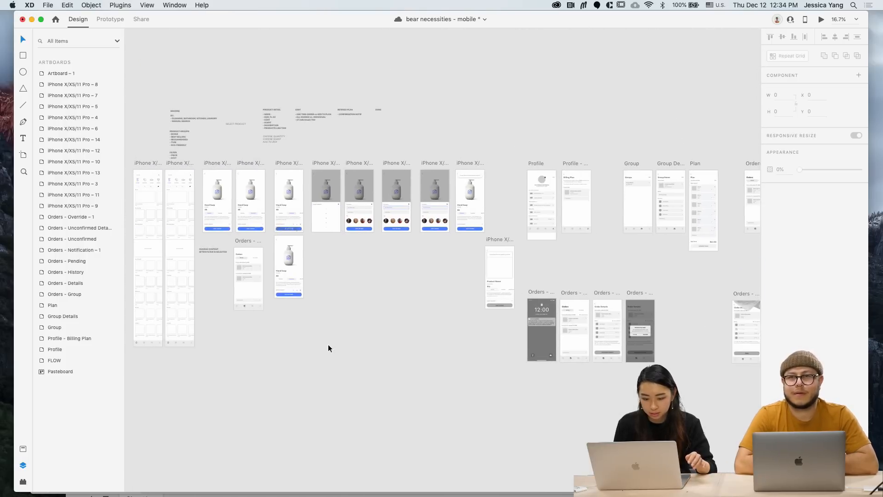
{"action": "scroll", "coordinate": [253, 247], "scroll_direction": "up", "scroll_amount": 5}
{"action": "scroll", "coordinate": [253, 249], "scroll_direction": "up", "scroll_amount": 8}
{"action": "scroll", "coordinate": [327, 162], "scroll_direction": "up", "scroll_amount": 5}
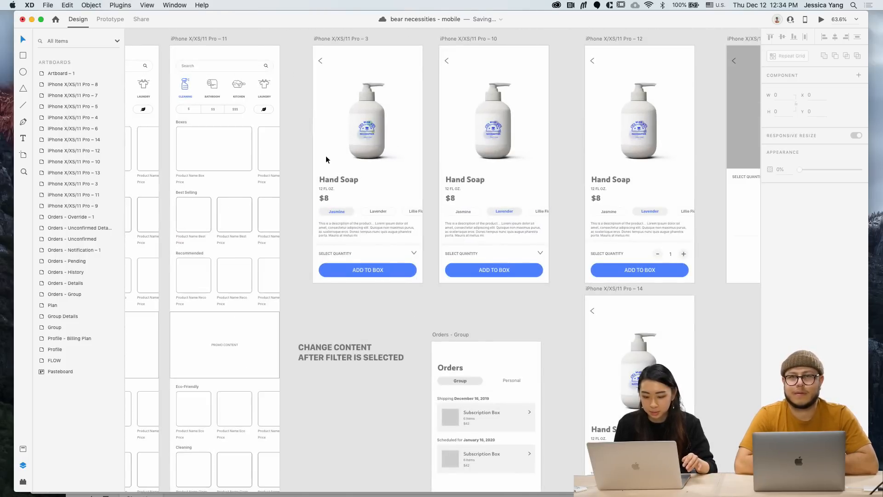
{"action": "left_click", "coordinate": [317, 96]}
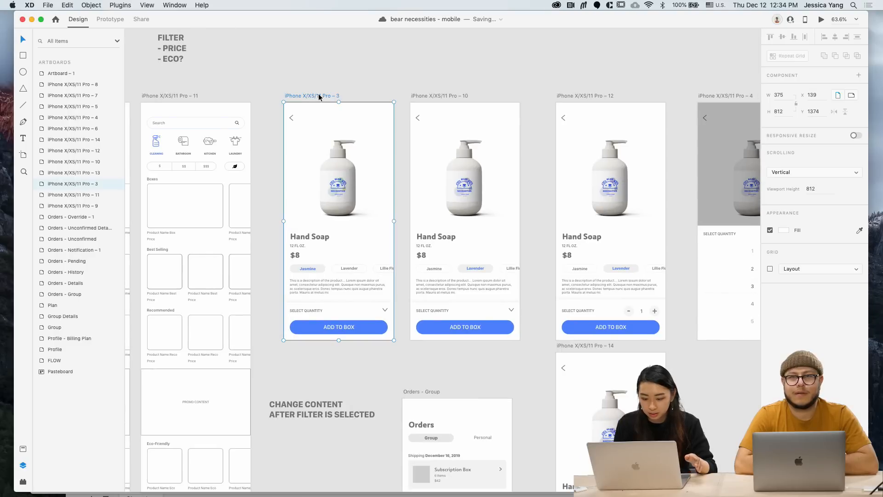
{"action": "left_click", "coordinate": [821, 19]}
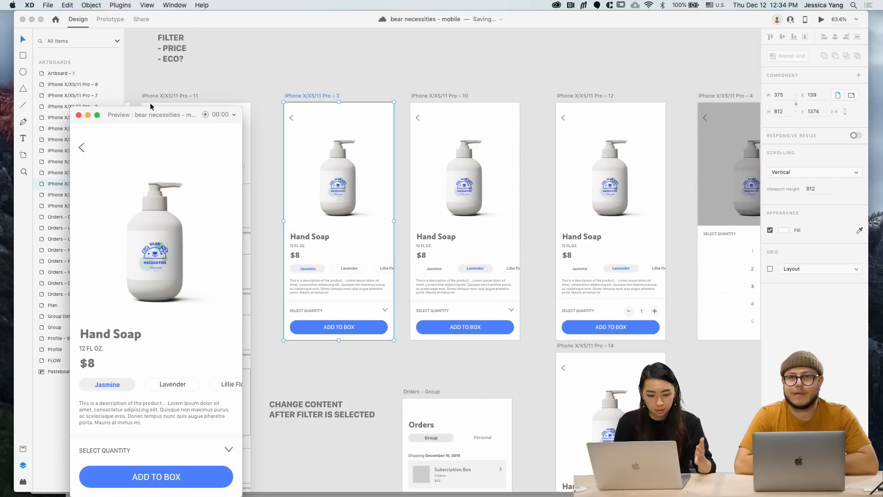
{"action": "left_click_drag", "start_coordinate": [150, 103], "coordinate": [166, 30]}
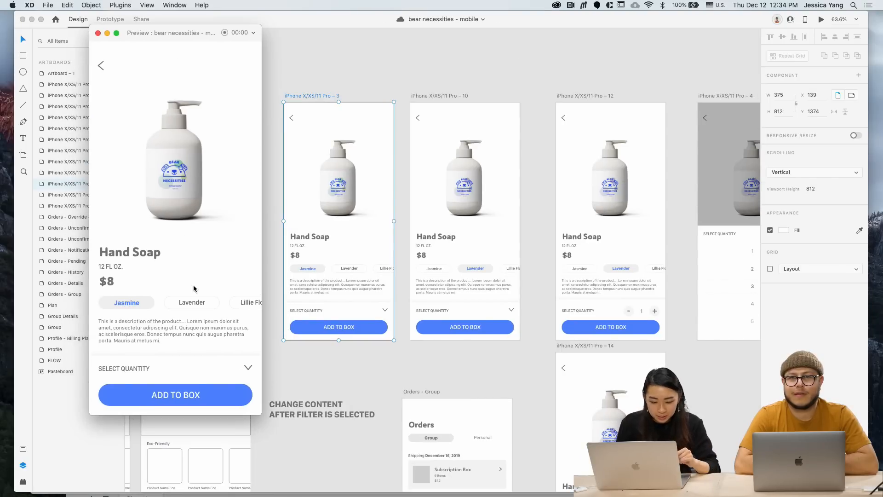
{"action": "left_click", "coordinate": [192, 303]}
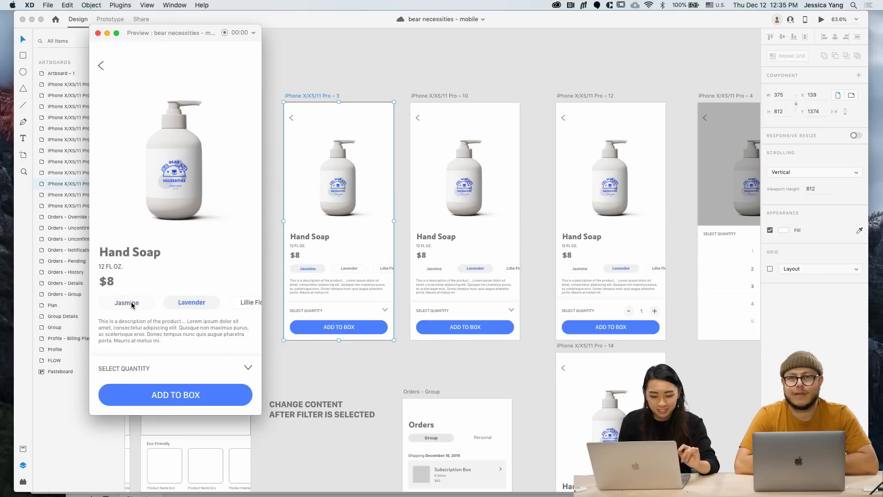
{"action": "left_click", "coordinate": [132, 304]}
{"action": "left_click", "coordinate": [196, 304]}
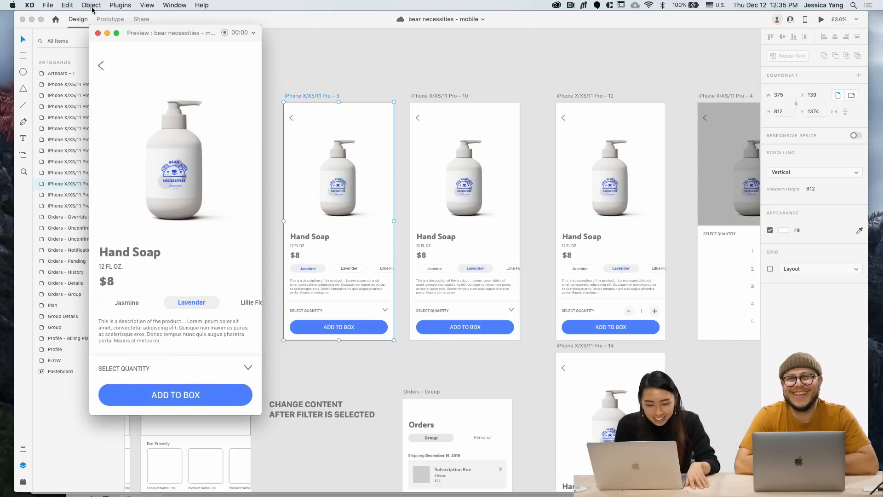
{"action": "left_click", "coordinate": [97, 32]}
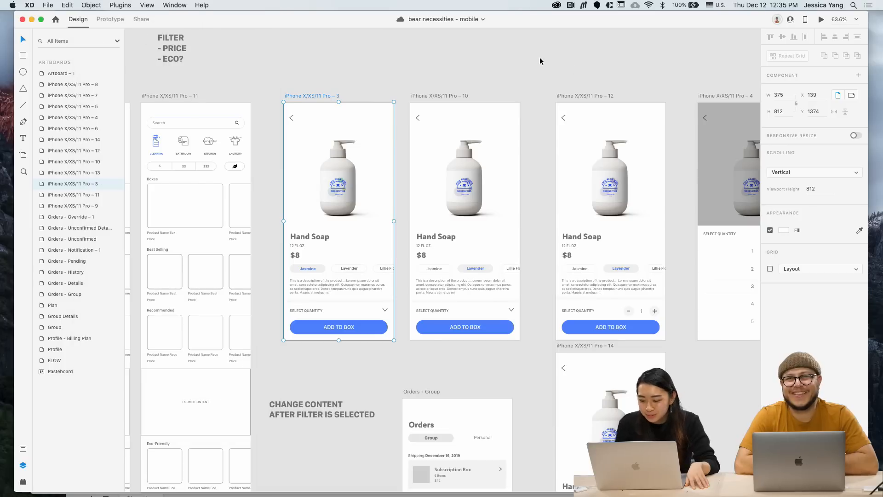
{"action": "left_click", "coordinate": [567, 95]}
{"action": "left_click", "coordinate": [820, 20]}
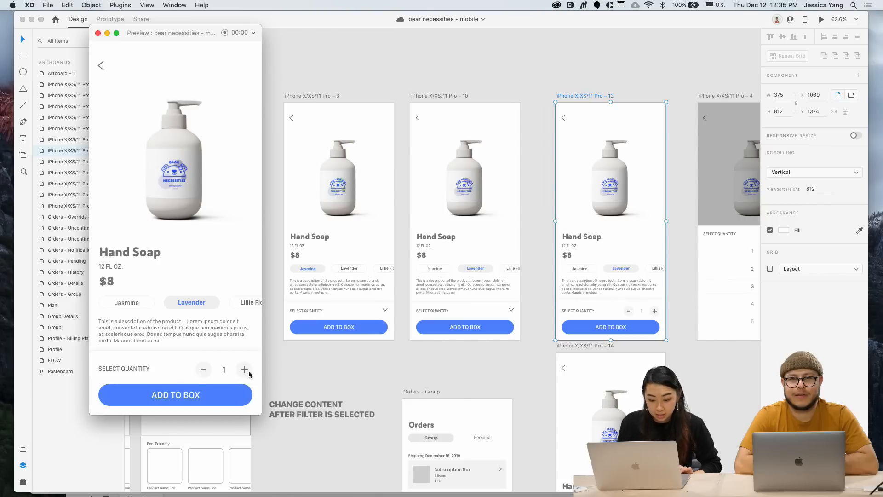
{"action": "key", "text": "Right"}
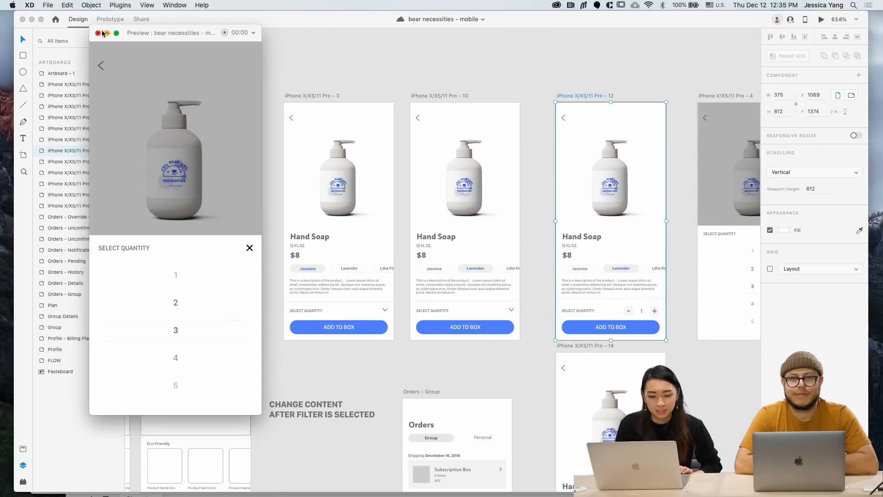
{"action": "key", "text": "Left"}
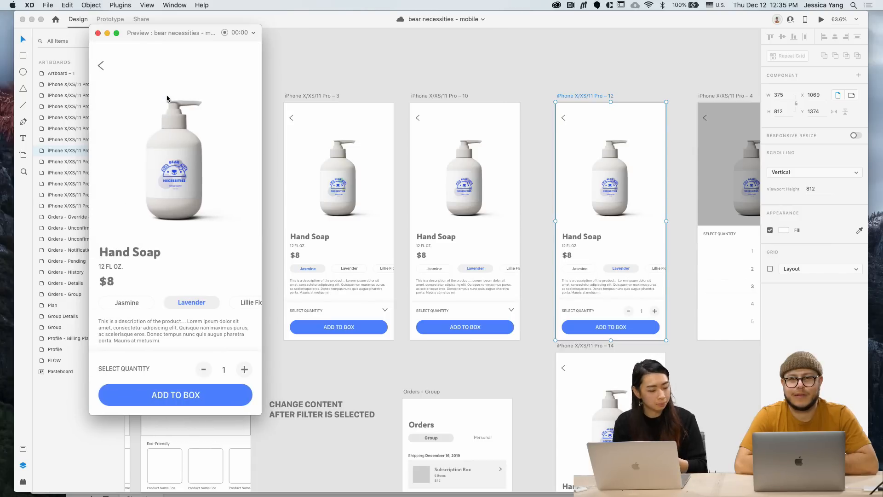
{"action": "key", "text": "Right"}
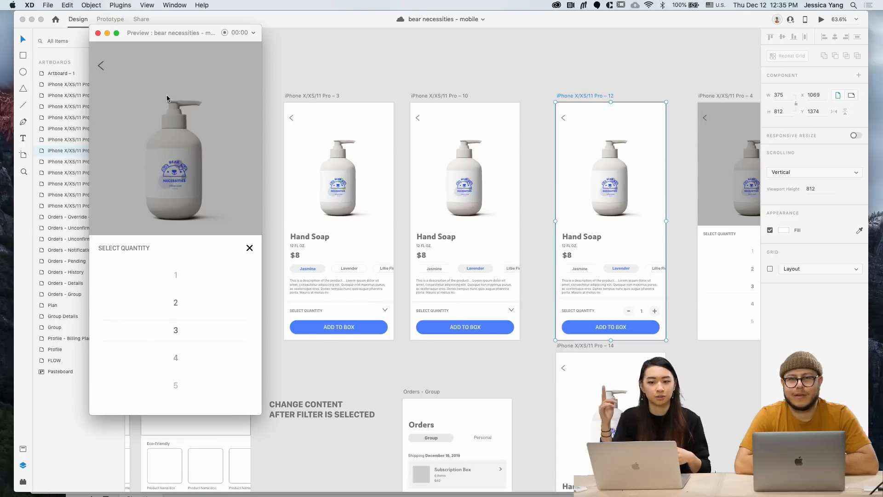
{"action": "left_click", "coordinate": [98, 33]}
{"action": "left_click", "coordinate": [287, 76]}
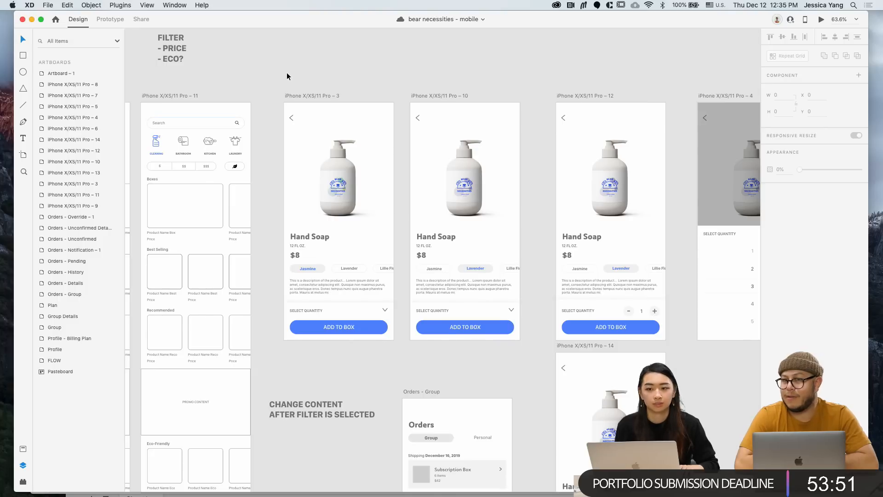
In Prototype mode, link the Pro – 12 quantity stepper to the Pro – 14 screen
{"action": "scroll", "coordinate": [287, 76], "scroll_direction": "right", "scroll_amount": 5}
{"action": "scroll", "coordinate": [287, 76], "scroll_direction": "down", "scroll_amount": 1}
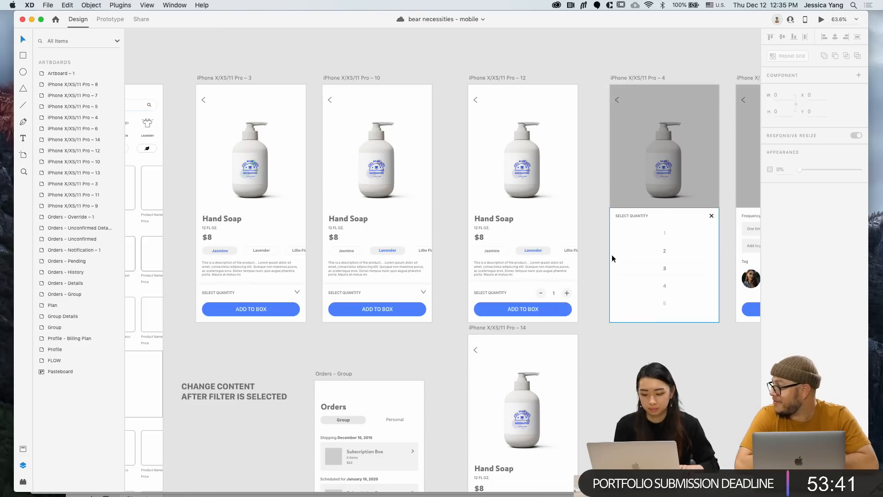
{"action": "left_click", "coordinate": [110, 20]}
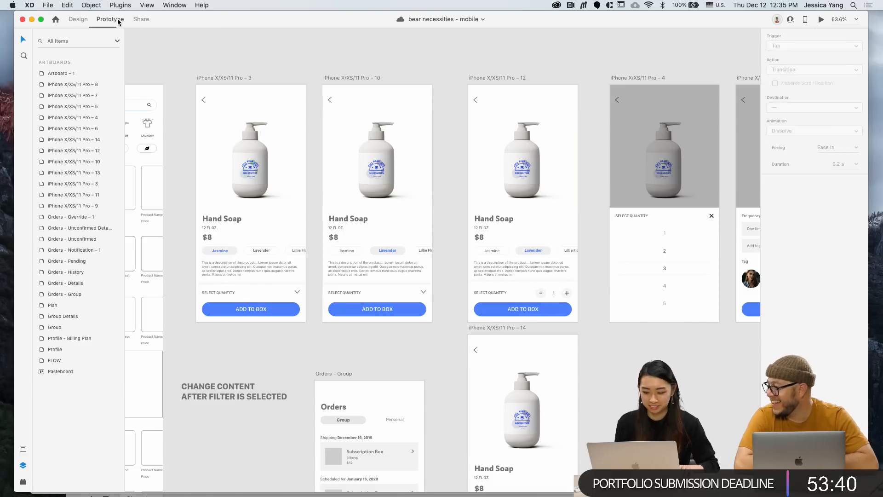
{"action": "left_click", "coordinate": [570, 295]}
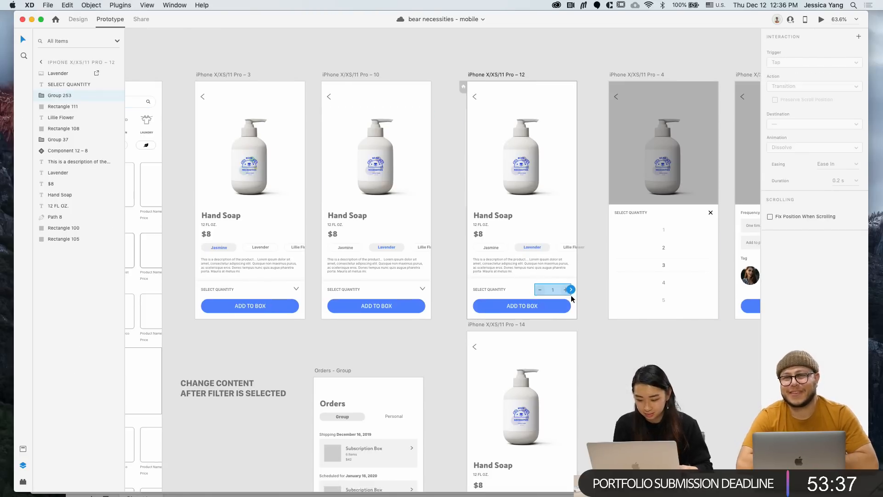
{"action": "scroll", "coordinate": [568, 133], "scroll_direction": "down", "scroll_amount": 5}
{"action": "left_click_drag", "start_coordinate": [567, 126], "coordinate": [562, 226]}
{"action": "scroll", "coordinate": [563, 225], "scroll_direction": "up", "scroll_amount": 2}
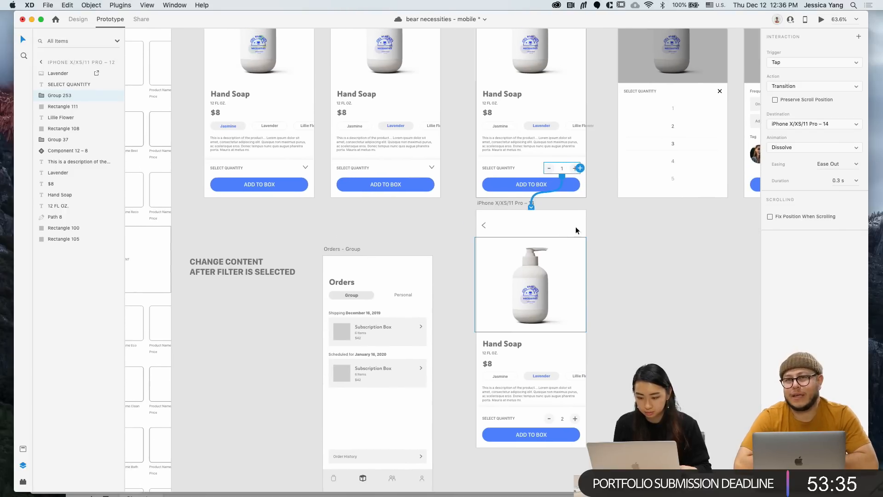
{"action": "left_click", "coordinate": [633, 245]}
{"action": "scroll", "coordinate": [633, 244], "scroll_direction": "up", "scroll_amount": 1}
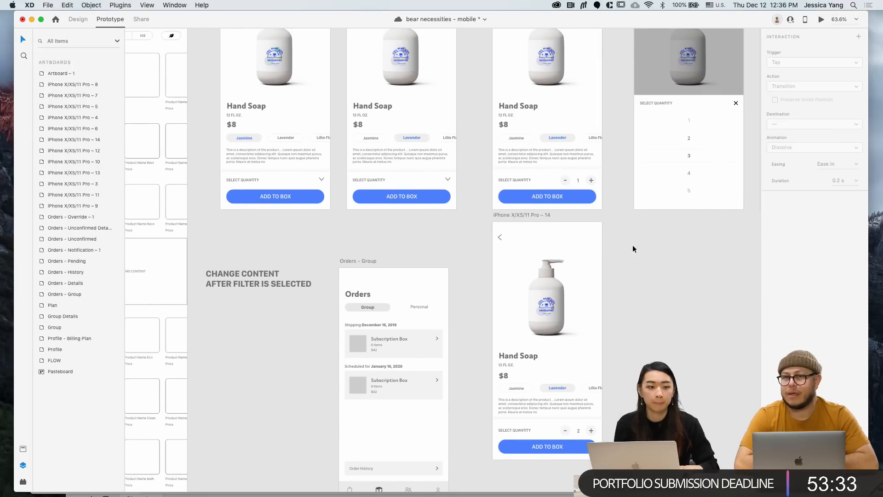
{"action": "scroll", "coordinate": [633, 245], "scroll_direction": "up", "scroll_amount": 2}
{"action": "scroll", "coordinate": [633, 245], "scroll_direction": "left", "scroll_amount": 1}
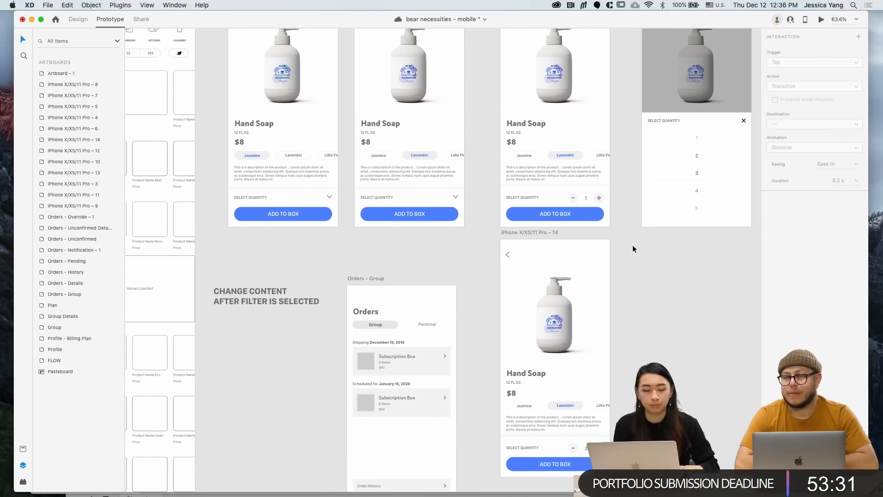
Save the bear necessities - mobile document
{"action": "key", "text": "super+s"}
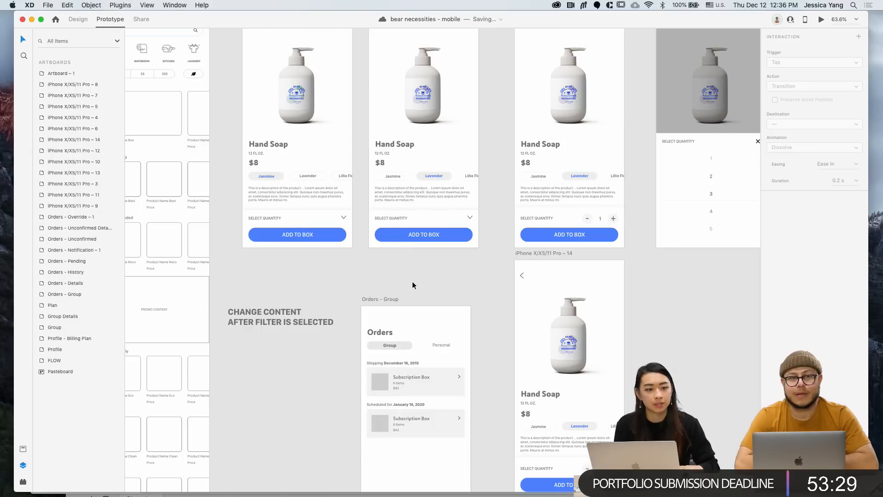
{"action": "scroll", "coordinate": [412, 285], "scroll_direction": "left", "scroll_amount": 6}
{"action": "scroll", "coordinate": [412, 285], "scroll_direction": "up", "scroll_amount": 1}
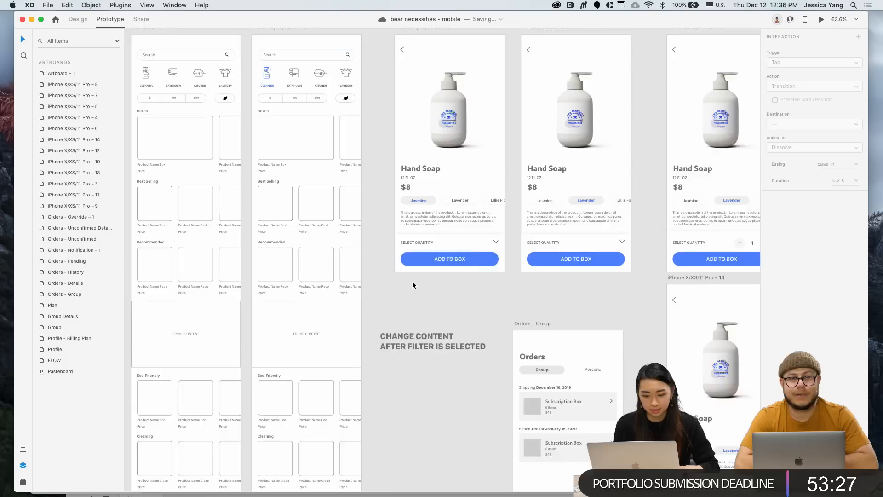
{"action": "scroll", "coordinate": [412, 282], "scroll_direction": "up", "scroll_amount": 3}
{"action": "scroll", "coordinate": [413, 282], "scroll_direction": "left", "scroll_amount": 1}
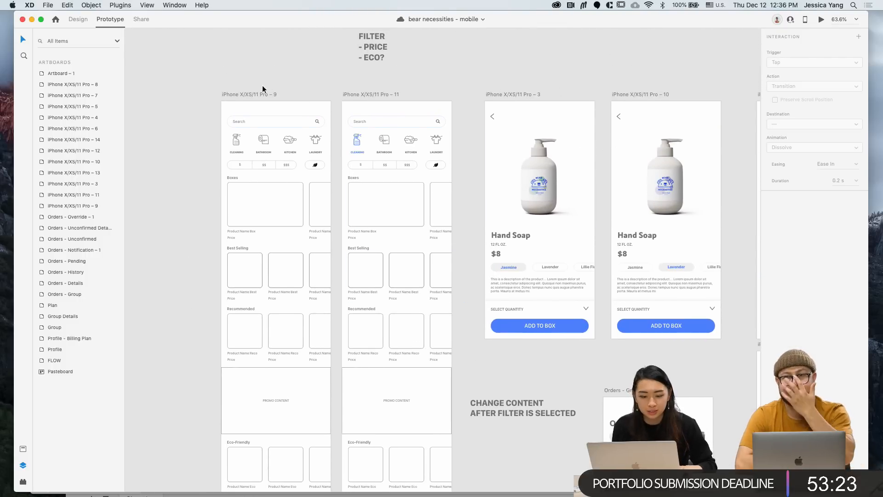
Select the Pro – 9 home screen artboard and look over the Google Sheets plugin menu
{"action": "left_click", "coordinate": [253, 95]}
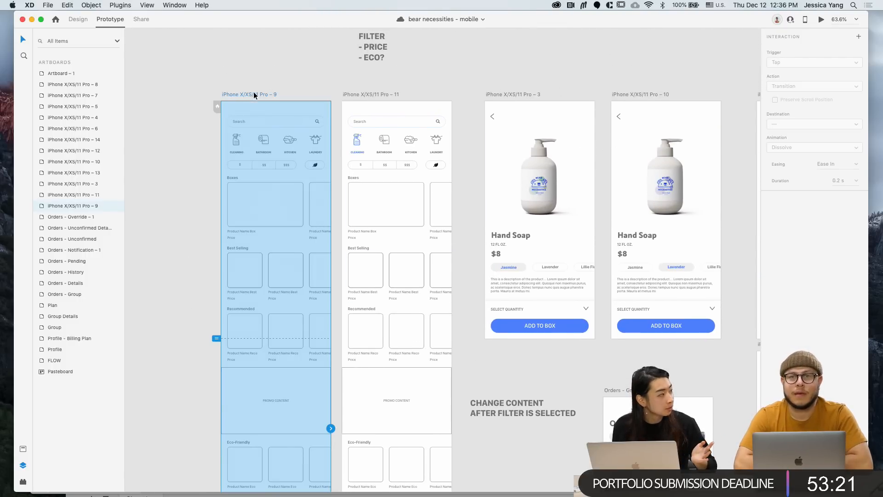
{"action": "left_click", "coordinate": [120, 6]}
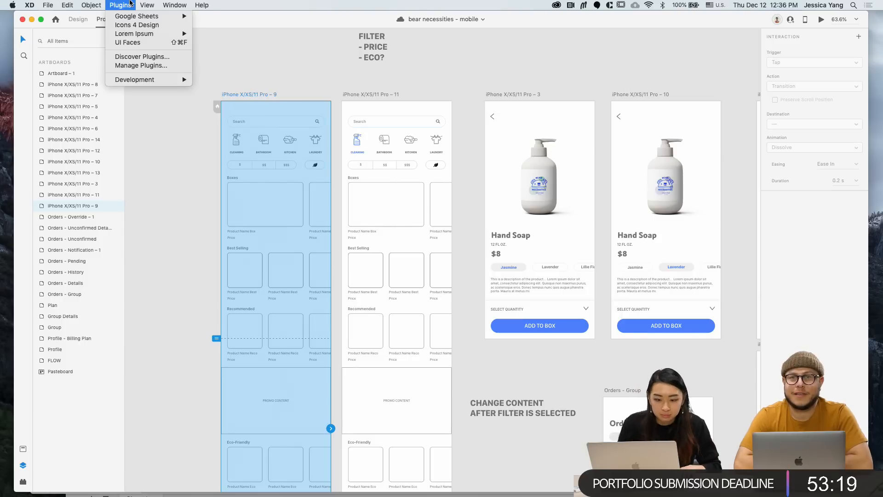
{"action": "mouse_move", "coordinate": [130, 18]}
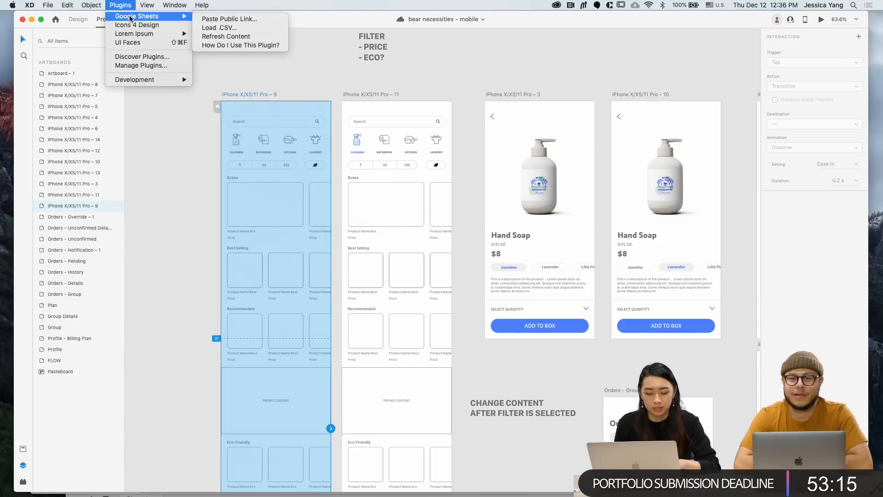
{"action": "left_click", "coordinate": [148, 291]}
Copy the Supplies spreadsheet's web address from Chrome and return to the XD file
{"action": "key", "text": "ctrl+Up"}
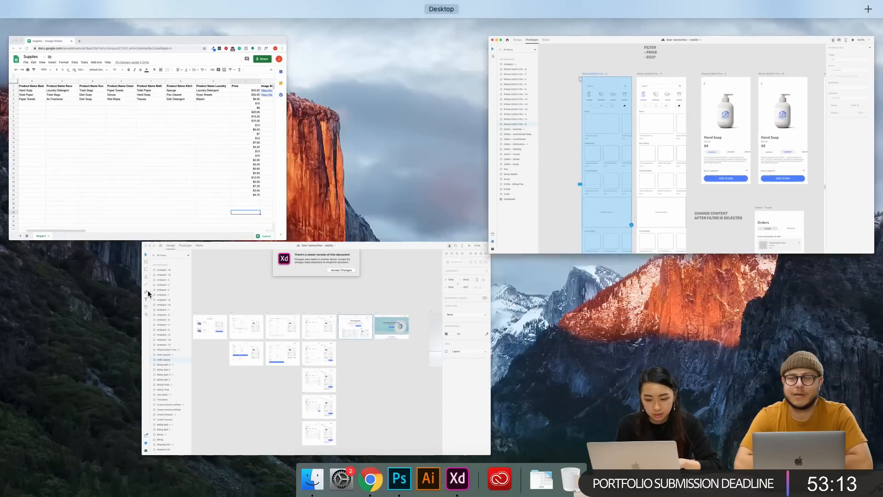
{"action": "left_click", "coordinate": [163, 192]}
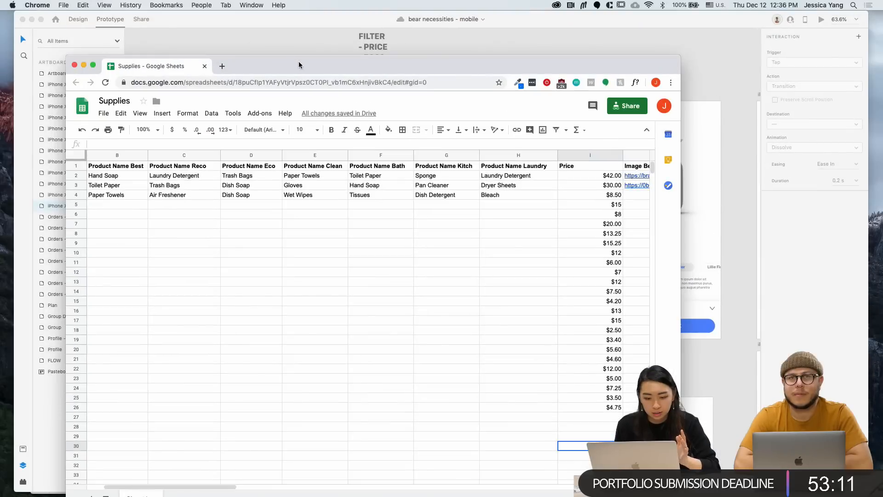
{"action": "left_click", "coordinate": [305, 81]}
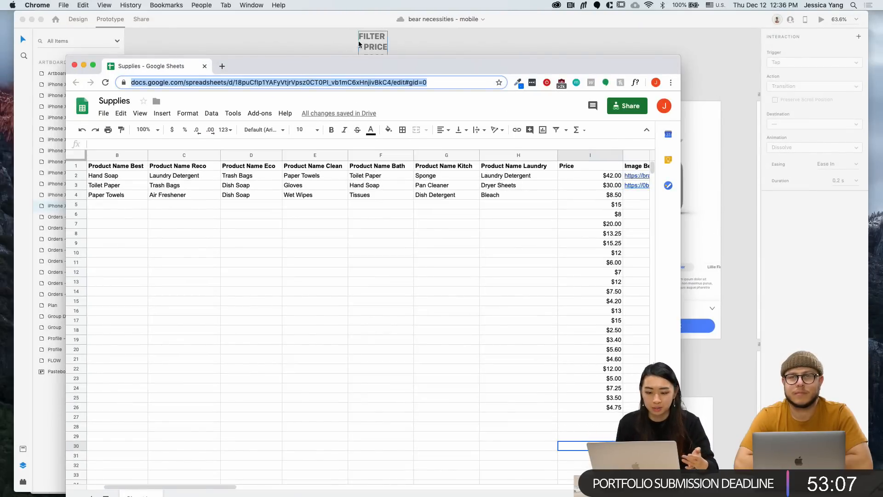
{"action": "left_click", "coordinate": [325, 42]}
{"action": "left_click", "coordinate": [199, 159]}
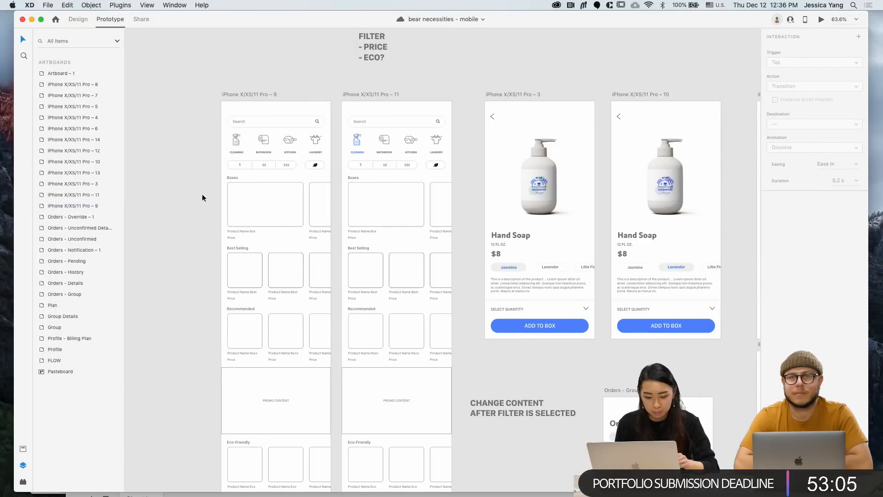
{"action": "scroll", "coordinate": [226, 263], "scroll_direction": "up", "scroll_amount": 5}
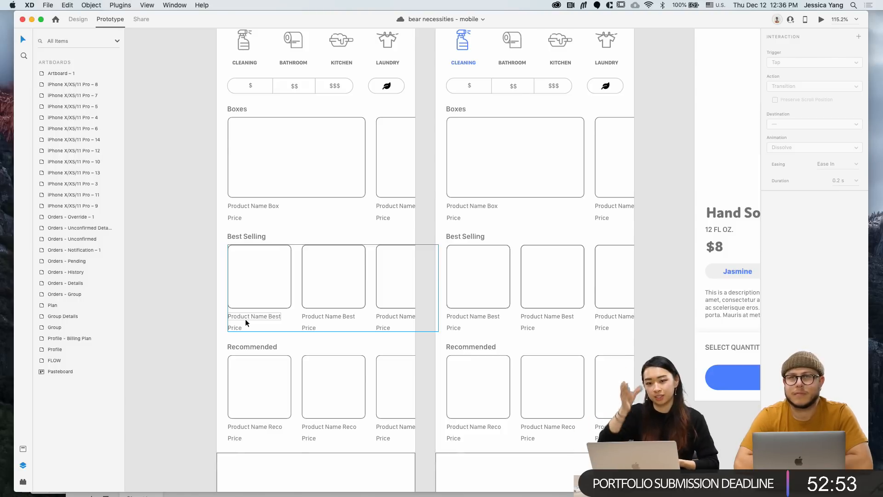
{"action": "scroll", "coordinate": [244, 319], "scroll_direction": "down", "scroll_amount": 3}
Paste the Supplies sheet's public link into Google Sheets and apply its data to Pro – 9
{"action": "left_click", "coordinate": [251, 43]}
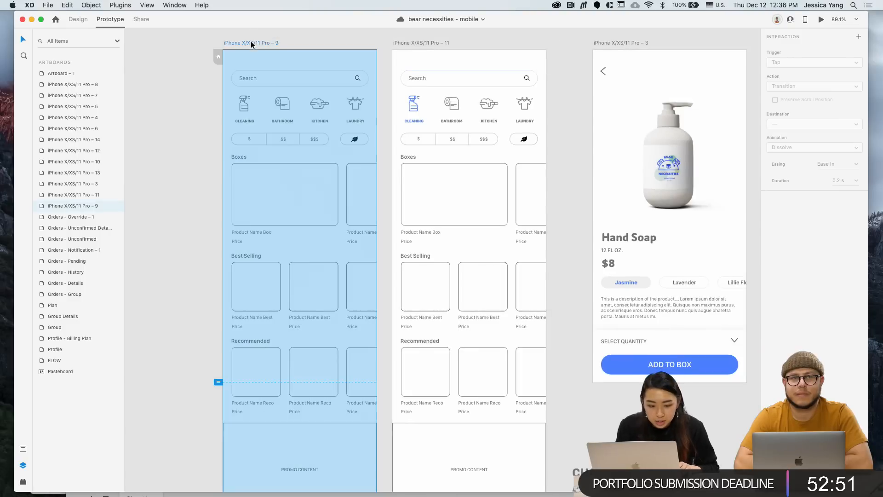
{"action": "left_click", "coordinate": [120, 5]}
{"action": "mouse_move", "coordinate": [152, 16]}
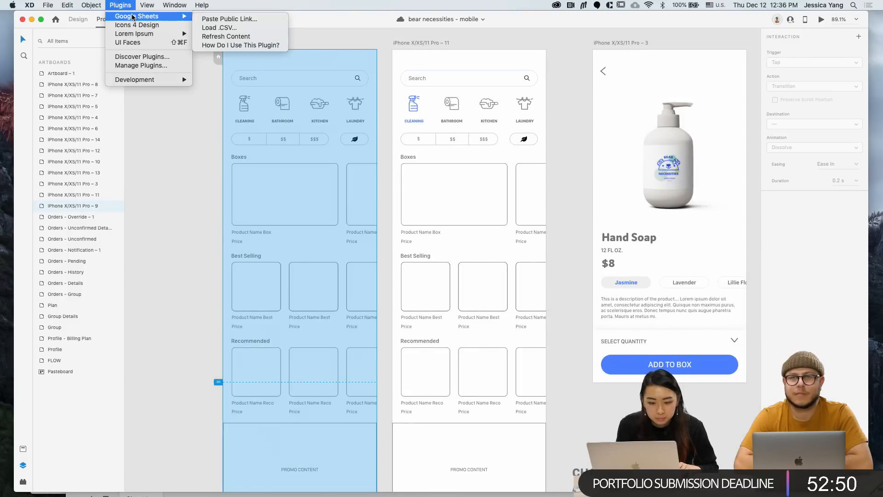
{"action": "left_click", "coordinate": [241, 20]}
{"action": "key", "text": "super+v"}
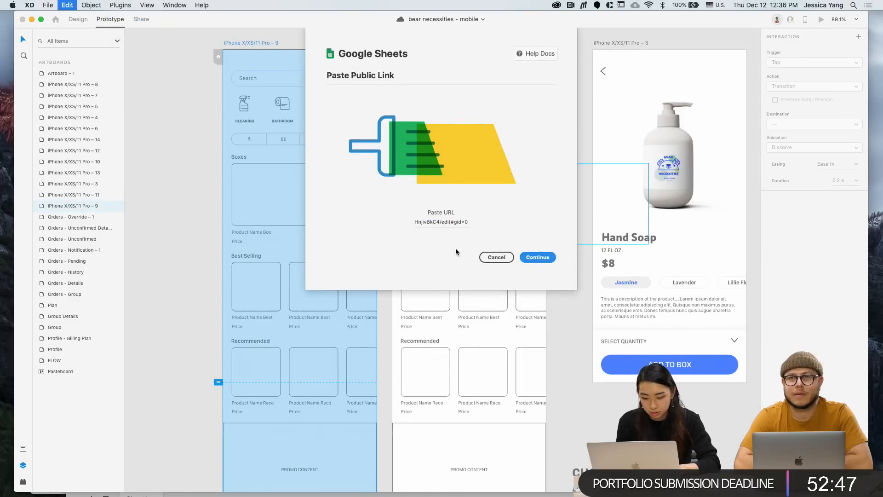
{"action": "left_click", "coordinate": [538, 259]}
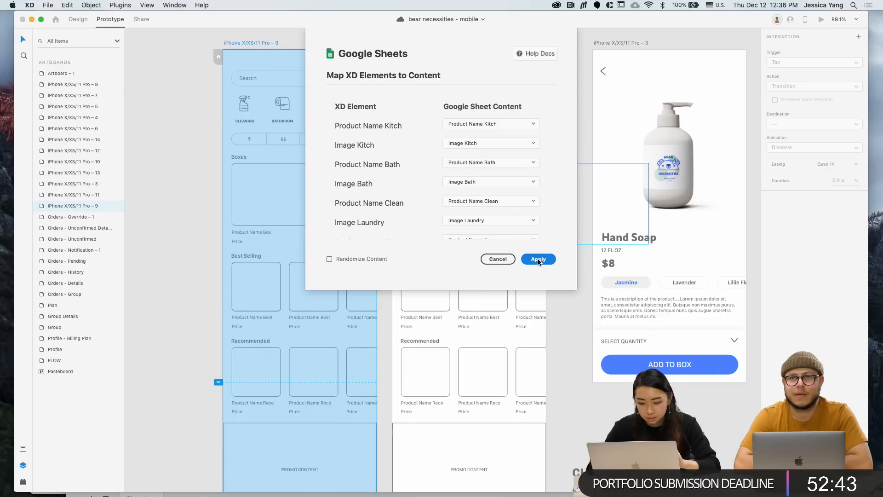
{"action": "left_click", "coordinate": [538, 259]}
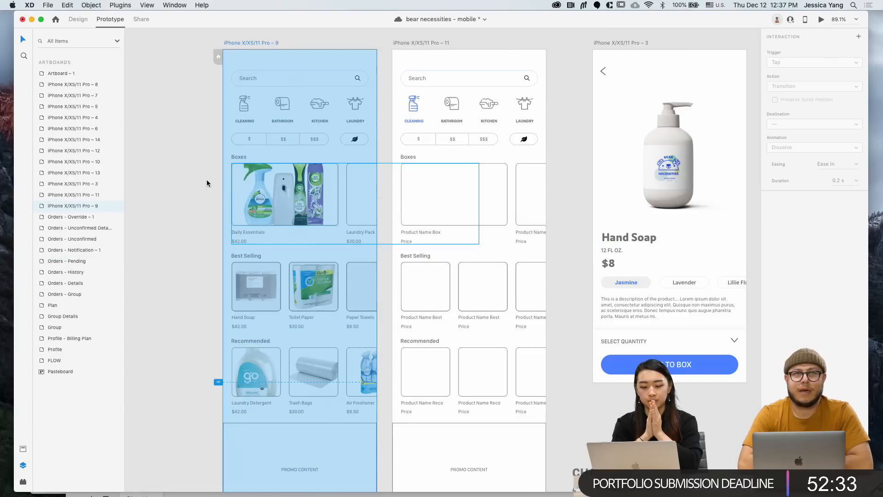
Look over the filled home screen, then select the Toilet Paper image and resume design editing
{"action": "left_click", "coordinate": [206, 183]}
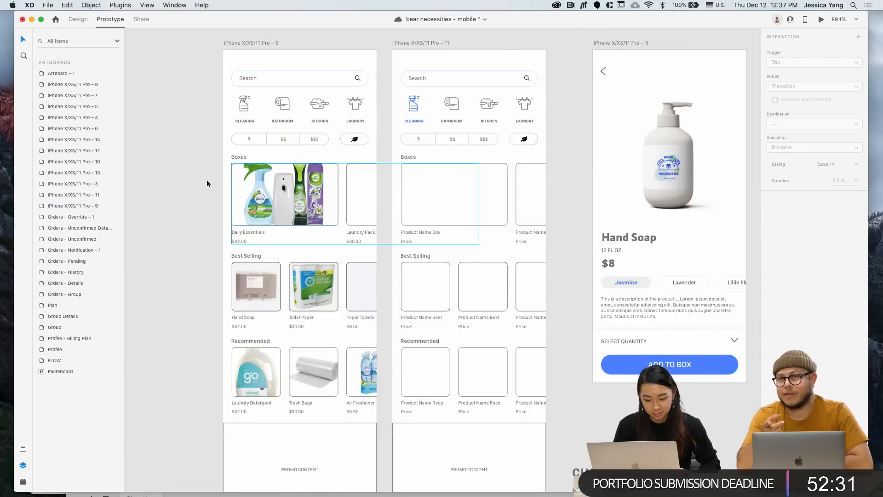
{"action": "scroll", "coordinate": [207, 183], "scroll_direction": "down", "scroll_amount": 3}
{"action": "scroll", "coordinate": [207, 183], "scroll_direction": "down", "scroll_amount": 10}
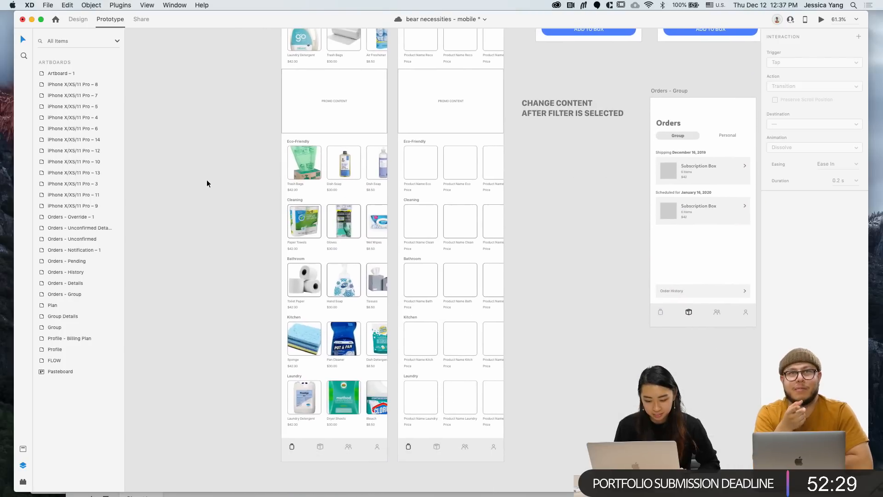
{"action": "scroll", "coordinate": [206, 183], "scroll_direction": "up", "scroll_amount": 2}
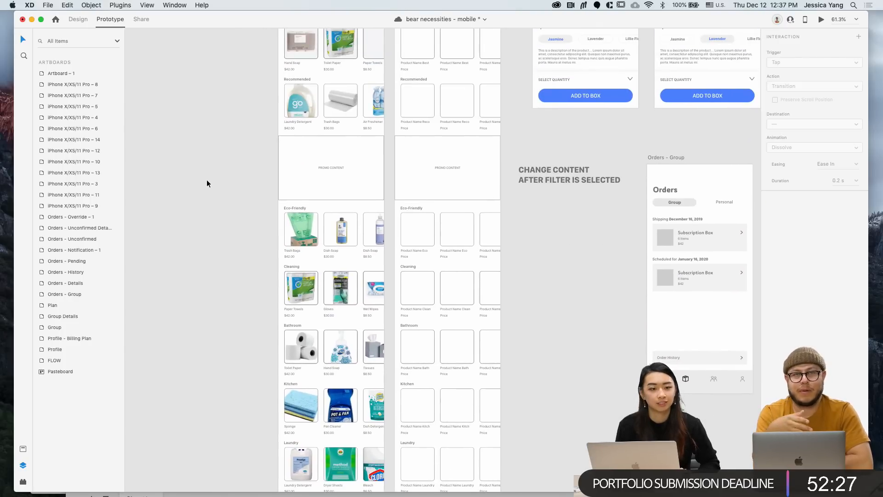
{"action": "scroll", "coordinate": [207, 183], "scroll_direction": "up", "scroll_amount": 7}
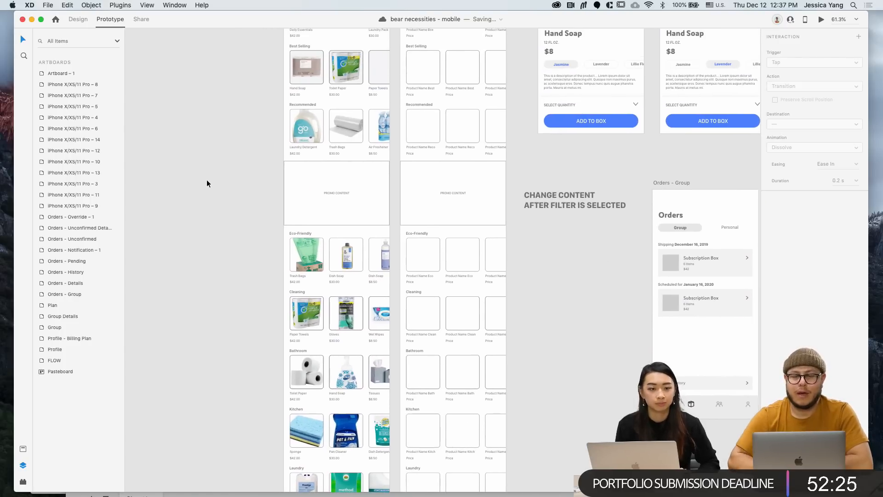
{"action": "scroll", "coordinate": [293, 236], "scroll_direction": "up", "scroll_amount": 5}
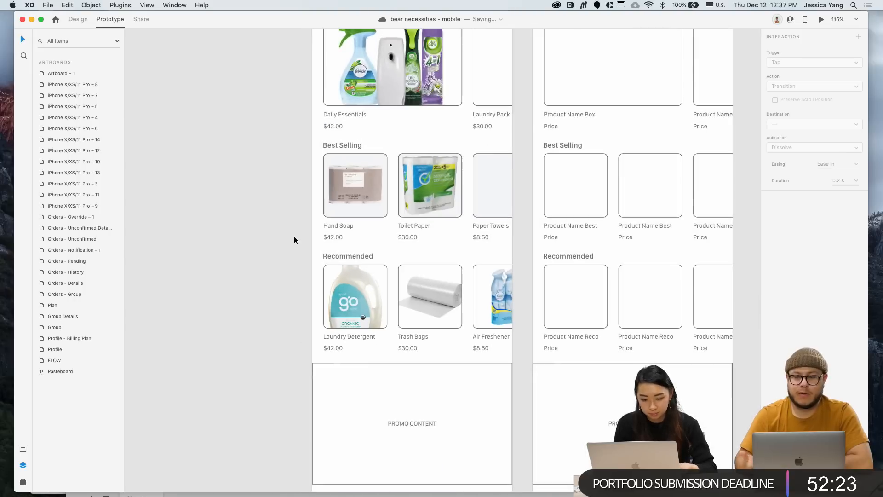
{"action": "double_click", "coordinate": [424, 192]}
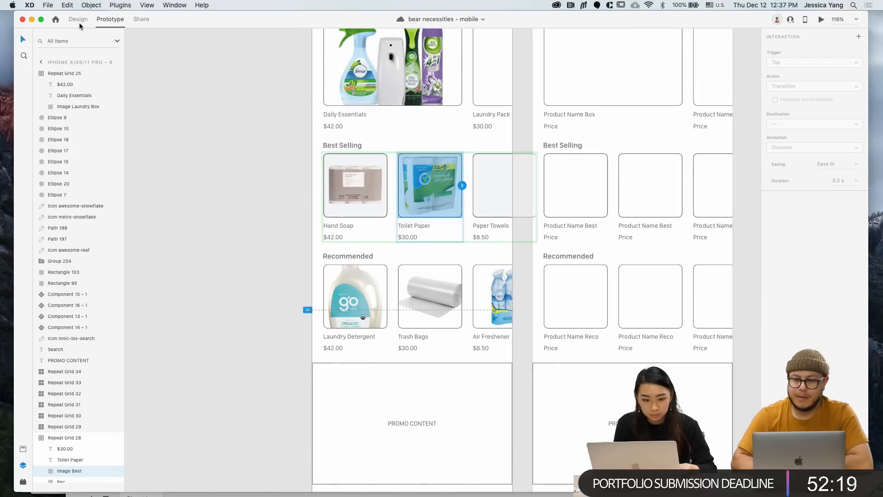
{"action": "key", "text": "super+1"}
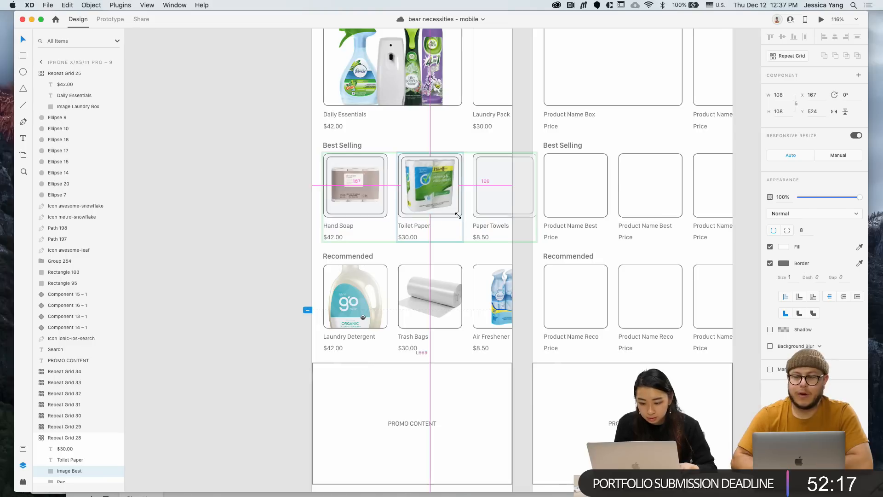
{"action": "left_click", "coordinate": [320, 199]}
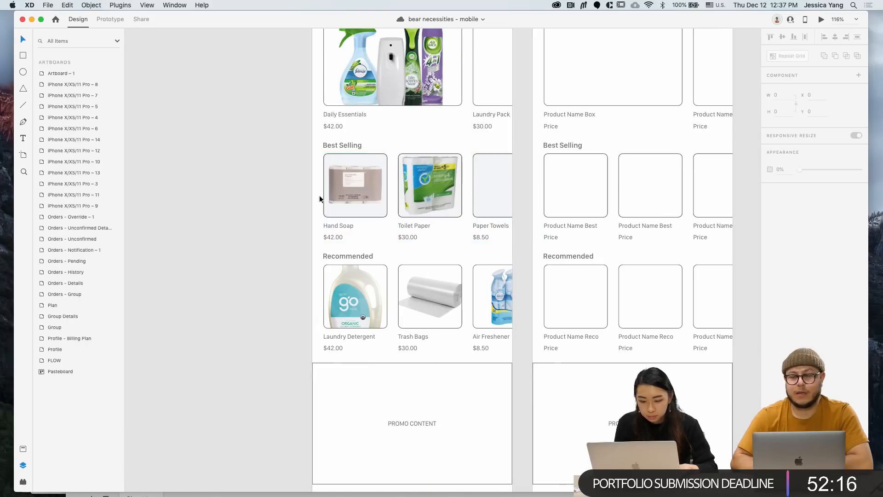
Shrink the Best Selling product photos to 98 inside their cards
{"action": "double_click", "coordinate": [421, 190]}
{"action": "left_click_drag", "start_coordinate": [460, 214], "coordinate": [455, 210]}
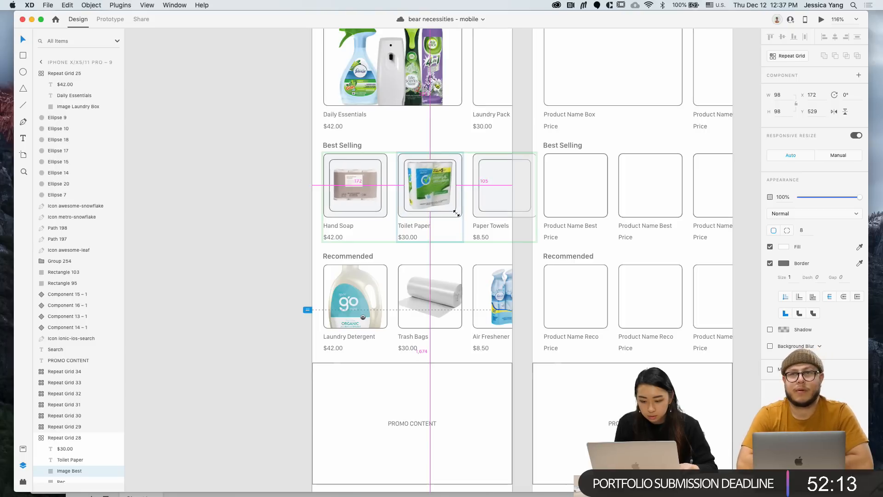
{"action": "left_click", "coordinate": [274, 207]}
{"action": "double_click", "coordinate": [360, 208]}
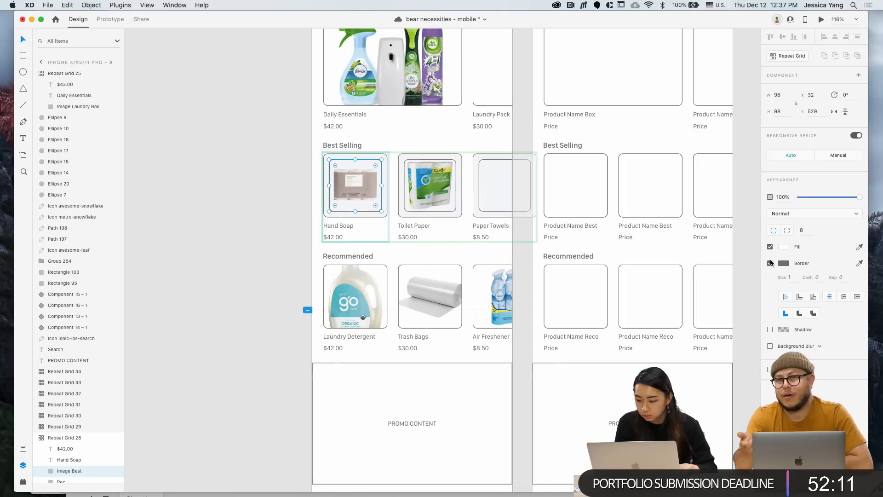
{"action": "left_click", "coordinate": [263, 247]}
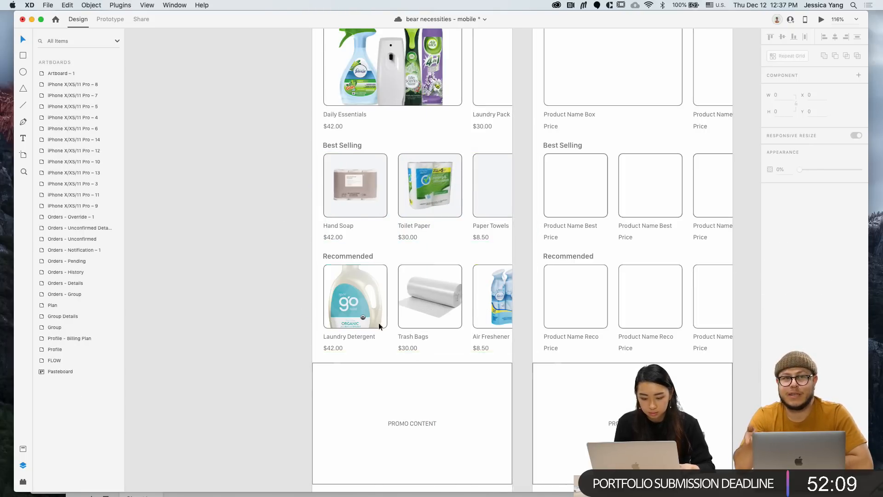
Try shrinking the Laundry Detergent photo to 84 by 84, then undo back to 120 by 120
{"action": "double_click", "coordinate": [351, 305]}
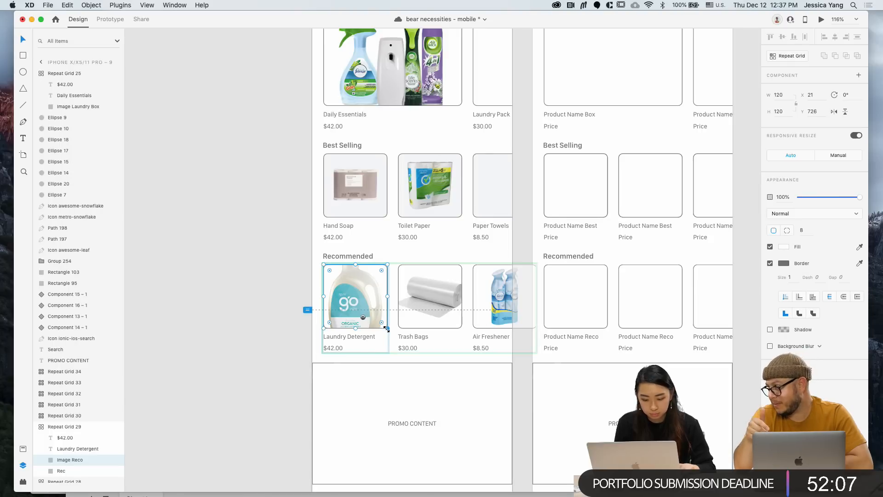
{"action": "left_click_drag", "start_coordinate": [387, 328], "coordinate": [369, 297]}
{"action": "key", "text": "super+z"}
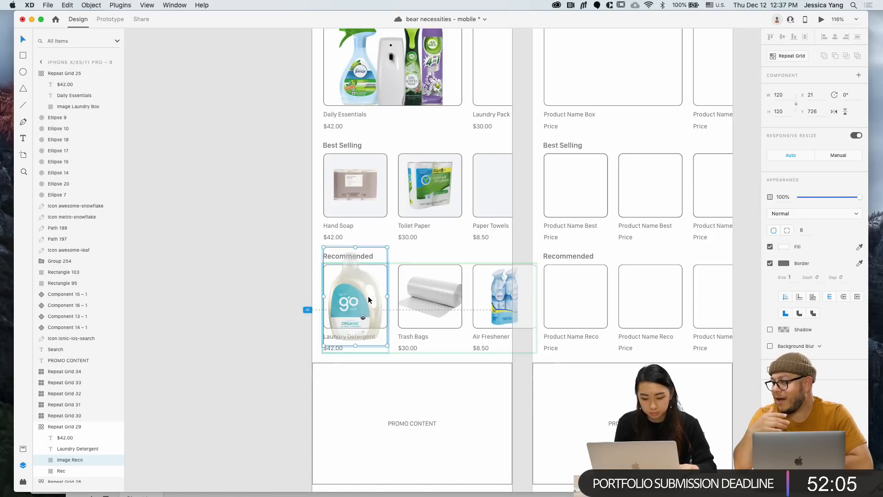
{"action": "left_click", "coordinate": [294, 301]}
{"action": "double_click", "coordinate": [348, 299]}
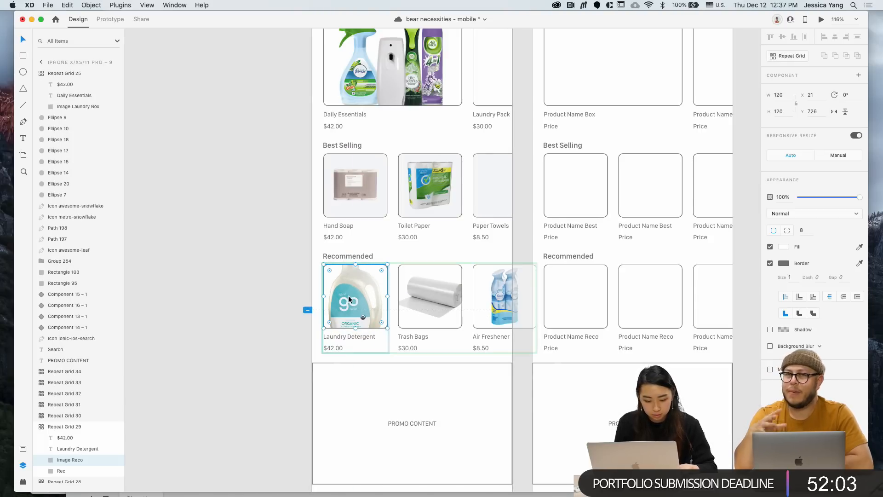
{"action": "left_click_drag", "start_coordinate": [387, 327], "coordinate": [369, 331]}
{"action": "key", "text": "super+z"}
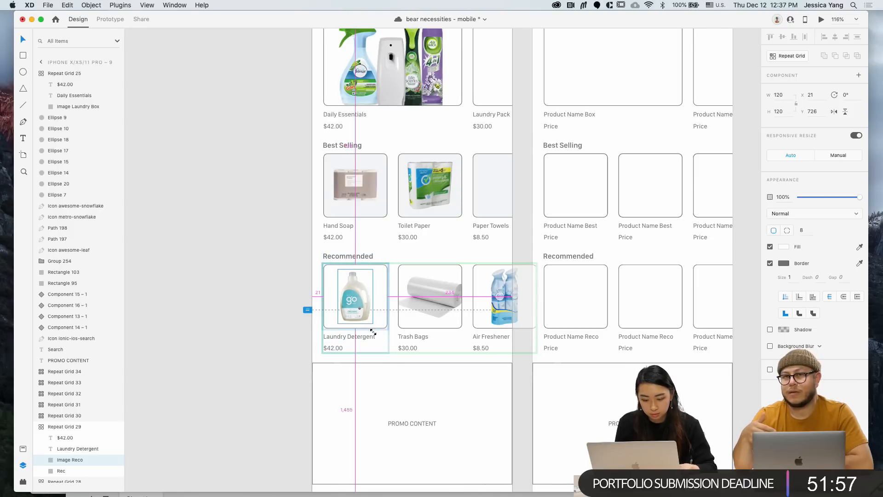
{"action": "left_click", "coordinate": [273, 309]}
Shrink the Trash Bags and Air Freshener photos inside their Recommended cards
{"action": "double_click", "coordinate": [451, 294], "text": "super"}
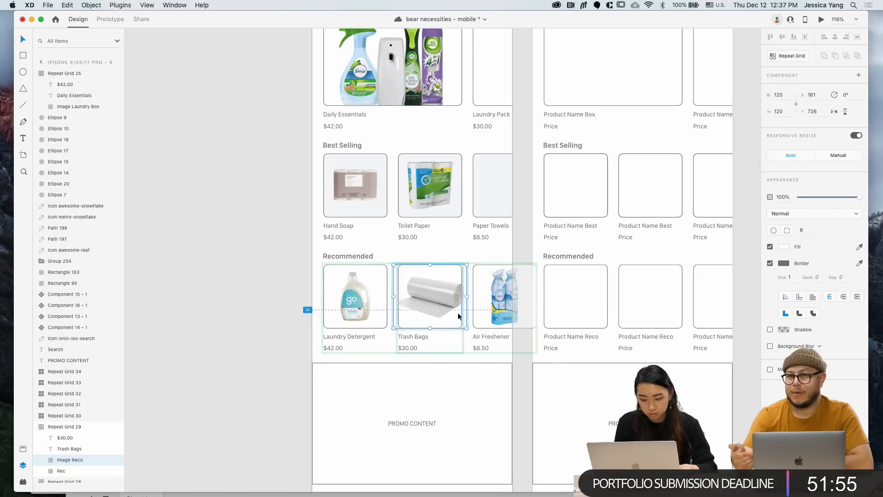
{"action": "left_click_drag", "start_coordinate": [469, 328], "coordinate": [457, 322]}
{"action": "left_click", "coordinate": [507, 300]}
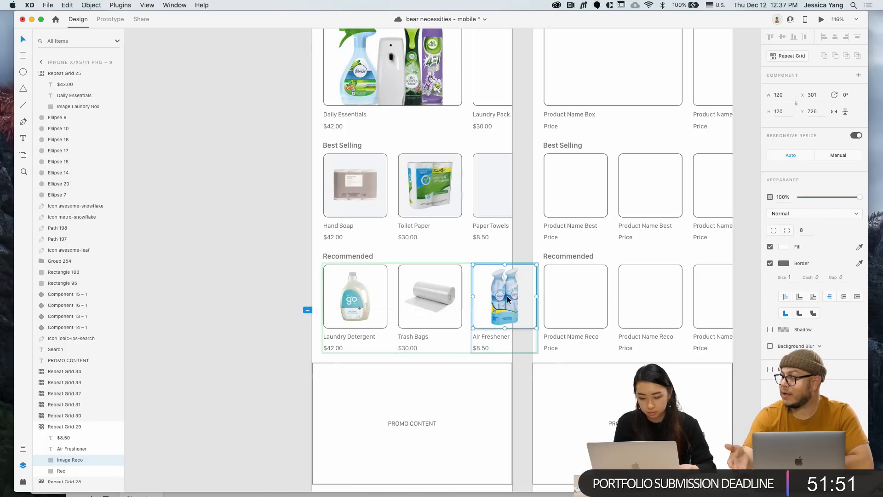
{"action": "left_click_drag", "start_coordinate": [537, 328], "coordinate": [532, 323]}
{"action": "left_click", "coordinate": [250, 335]}
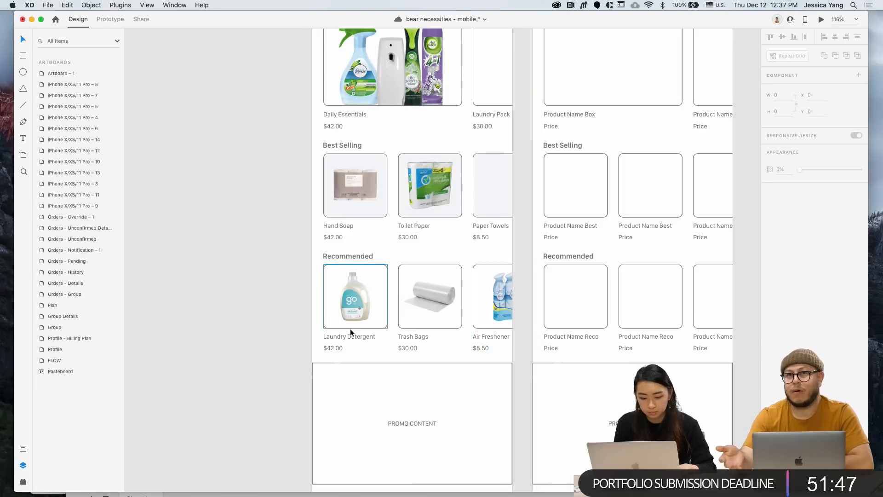
Confirm the Recommended cards' #F4F5F7 fill and remove their borders
{"action": "double_click", "coordinate": [347, 327]}
{"action": "left_click", "coordinate": [79, 471]}
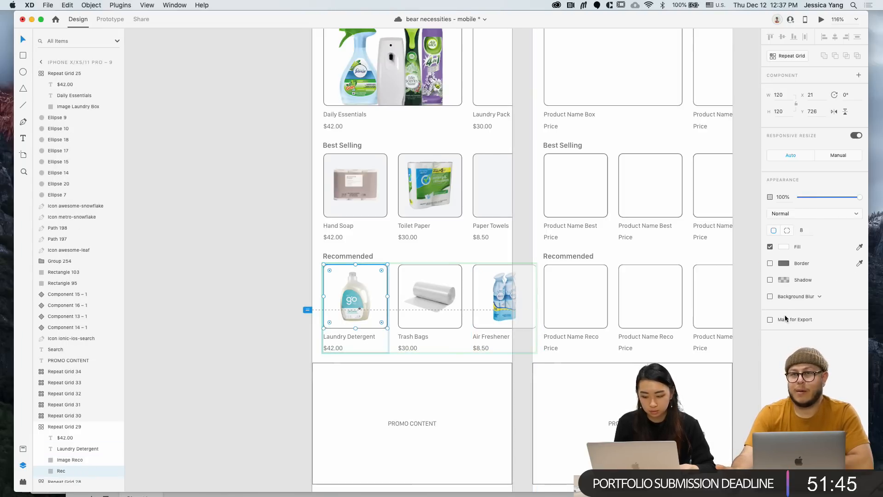
{"action": "left_click", "coordinate": [784, 247]}
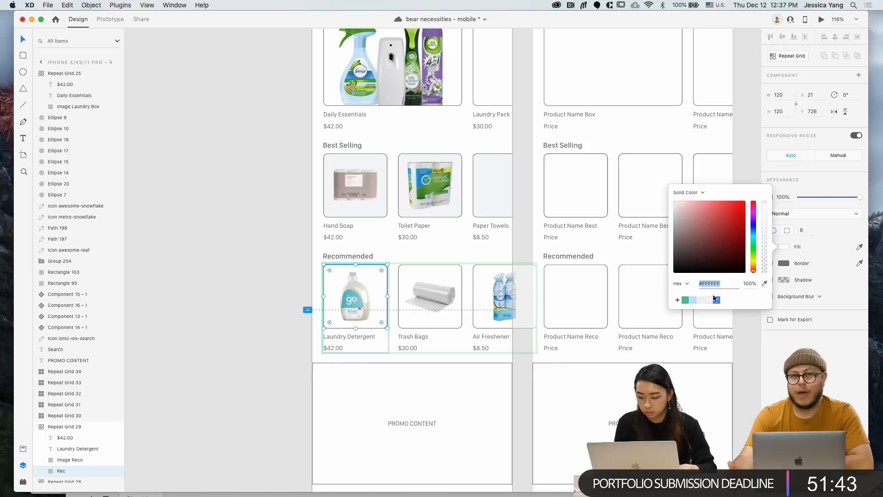
{"action": "left_click", "coordinate": [219, 347]}
{"action": "left_click", "coordinate": [361, 308]}
{"action": "left_click", "coordinate": [769, 264]}
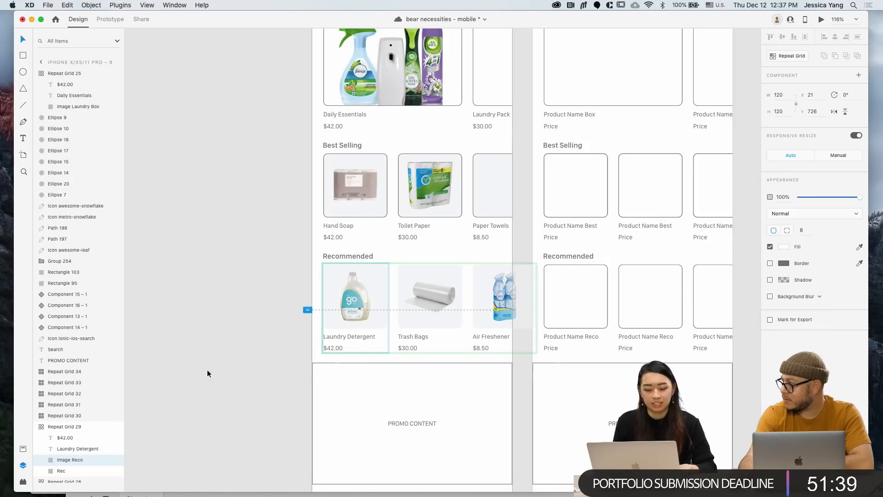
{"action": "left_click", "coordinate": [212, 327]}
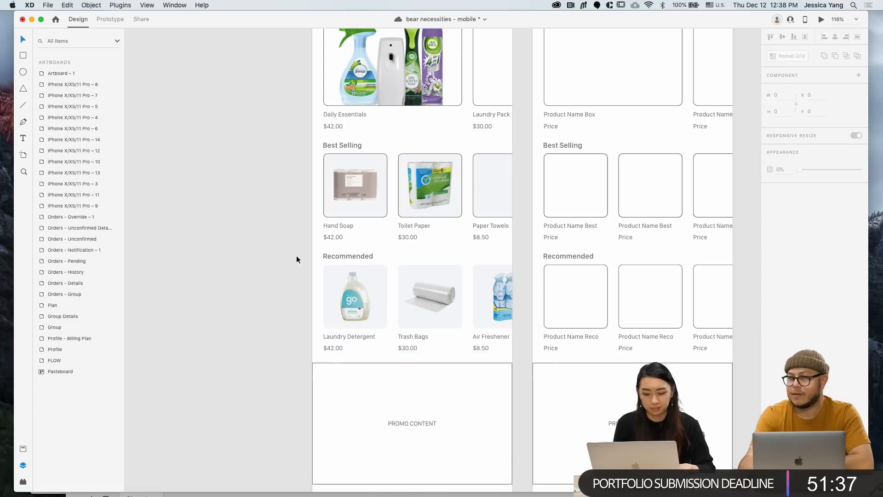
Remove the borders from the Best Selling product cards
{"action": "double_click", "coordinate": [376, 214]}
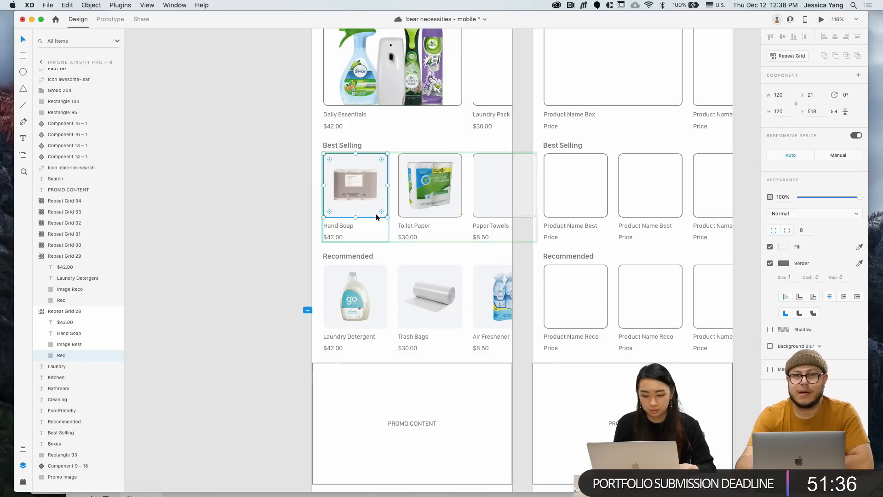
{"action": "left_click", "coordinate": [770, 263]}
{"action": "left_click", "coordinate": [228, 219]}
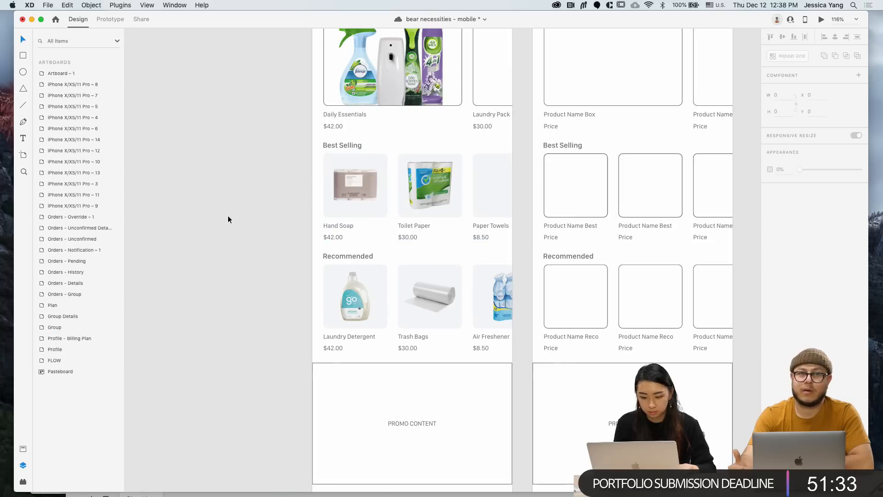
{"action": "scroll", "coordinate": [227, 218], "scroll_direction": "down", "scroll_amount": 2}
Bring up the Supplies spreadsheet and widen its window to reveal columns J and K
{"action": "scroll", "coordinate": [227, 219], "scroll_direction": "right", "scroll_amount": 1}
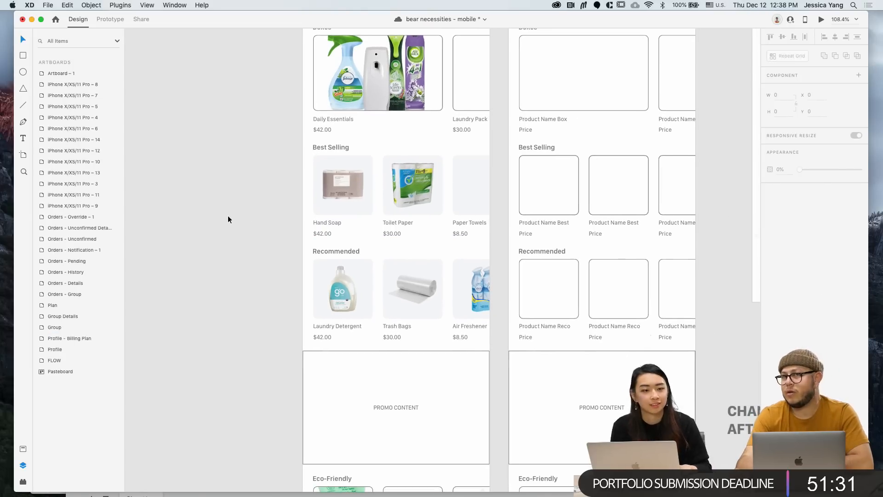
{"action": "scroll", "coordinate": [227, 219], "scroll_direction": "up", "scroll_amount": 1}
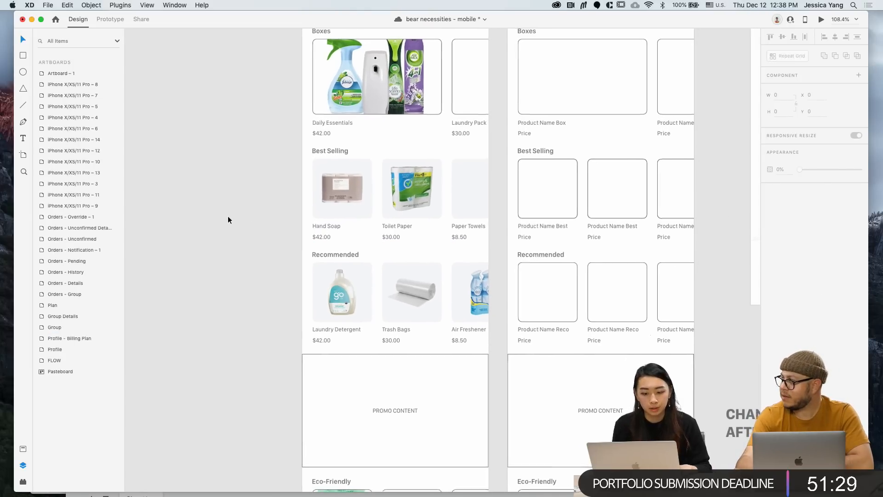
{"action": "scroll", "coordinate": [228, 219], "scroll_direction": "down", "scroll_amount": 2}
{"action": "key", "text": "ctrl+Up"}
{"action": "left_click", "coordinate": [190, 197]}
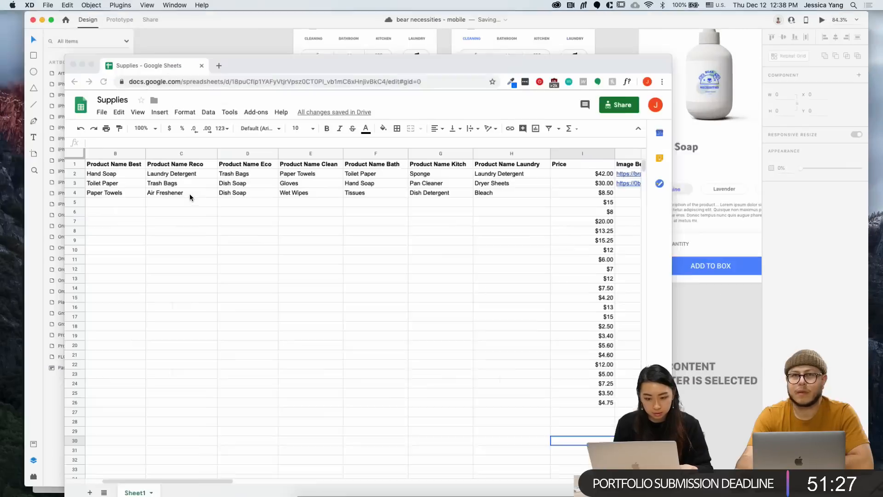
{"action": "key", "text": "super+l"}
{"action": "left_click_drag", "start_coordinate": [681, 231], "coordinate": [837, 234]}
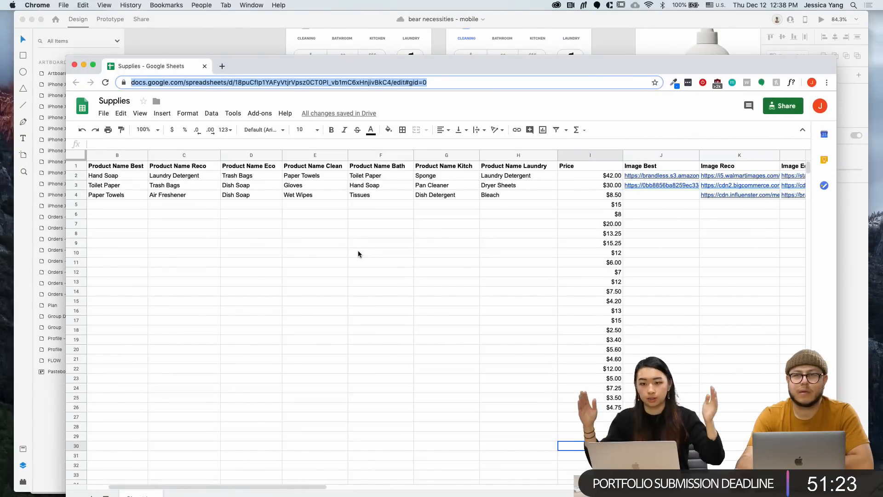
Position the spreadsheet window to the right of the XD design, switching between both apps
{"action": "left_click_drag", "start_coordinate": [245, 57], "coordinate": [613, 67]}
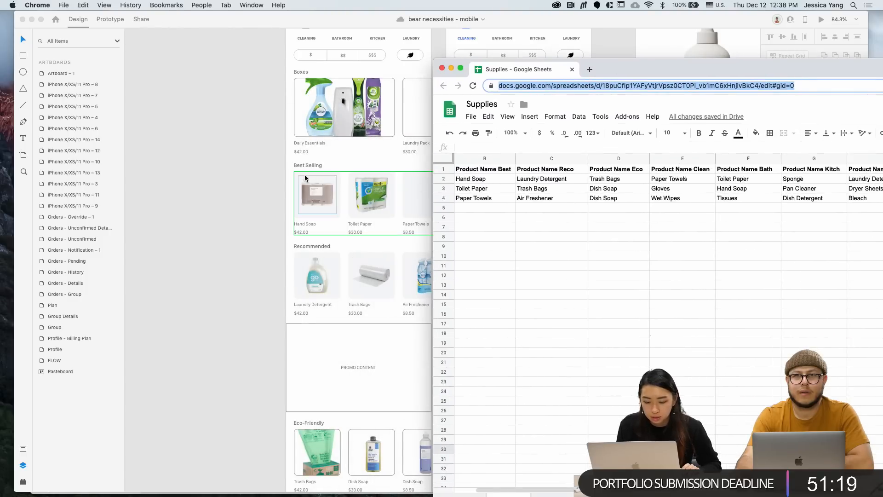
{"action": "left_click", "coordinate": [308, 225]}
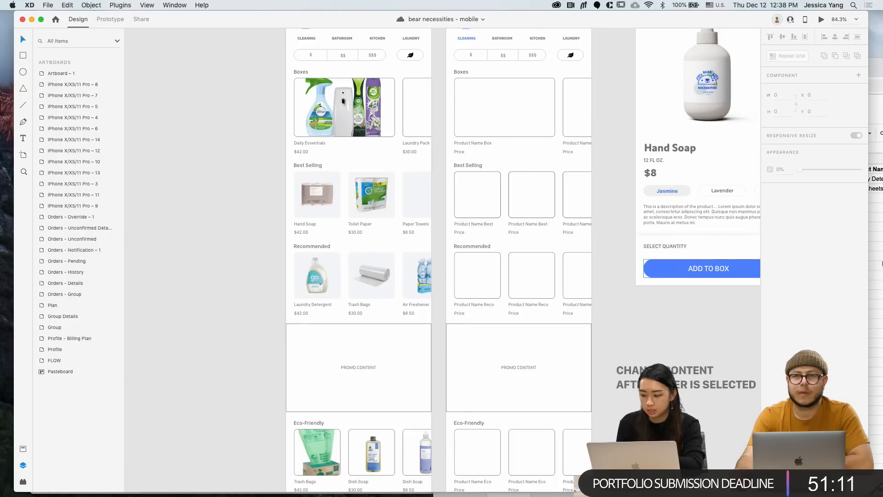
{"action": "key", "text": "super+Tab"}
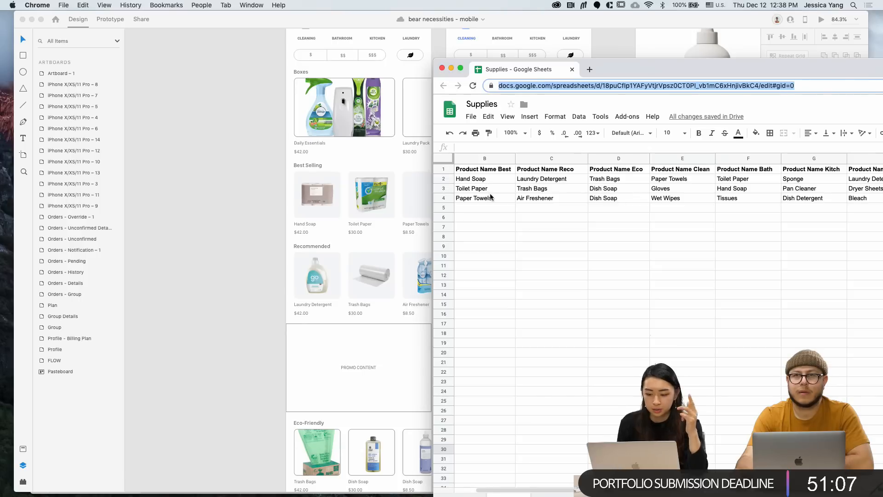
{"action": "left_click", "coordinate": [307, 227]}
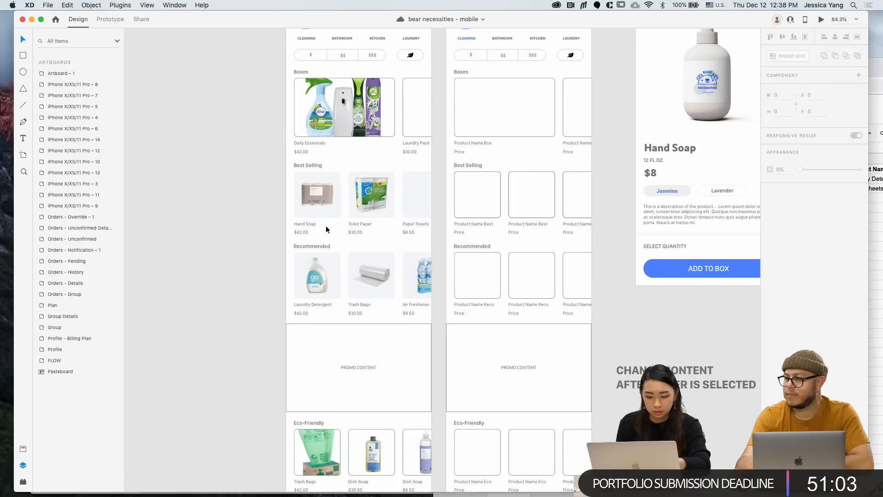
{"action": "scroll", "coordinate": [308, 227], "scroll_direction": "up", "scroll_amount": 5}
{"action": "key", "text": "super+Tab"}
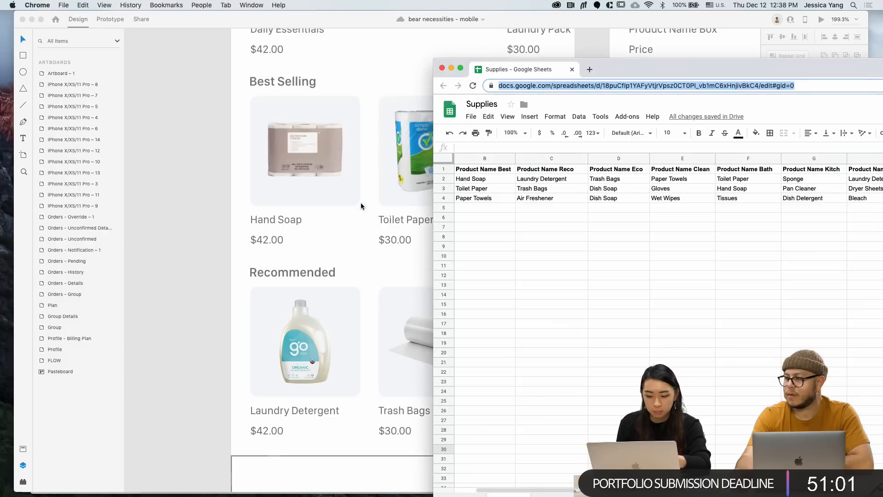
{"action": "left_click_drag", "start_coordinate": [620, 72], "coordinate": [696, 103]}
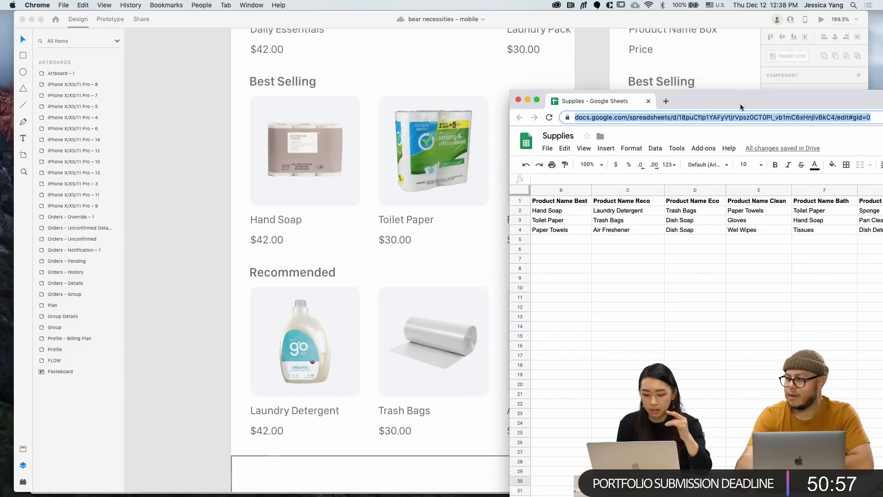
{"action": "left_click", "coordinate": [344, 205]}
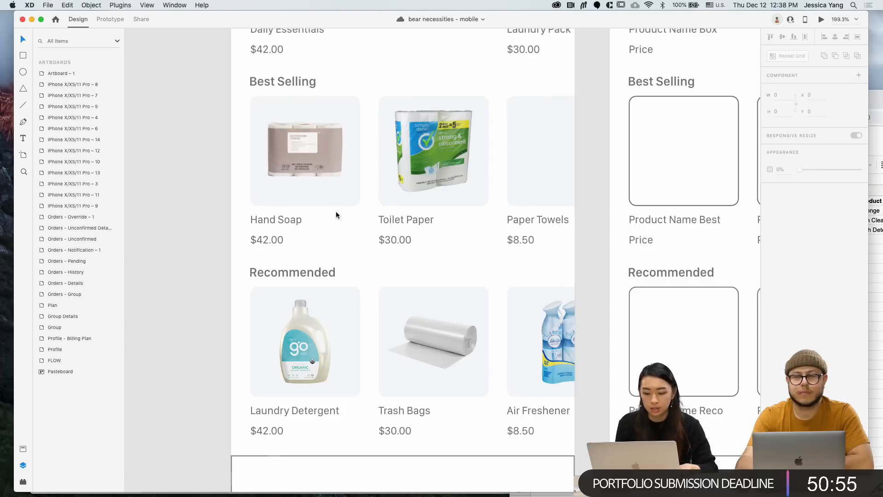
{"action": "scroll", "coordinate": [336, 211], "scroll_direction": "down", "scroll_amount": 5}
Select the empty Best Selling placeholder image, then shift the Supplies sheet left to show its Image Reco column
{"action": "double_click", "coordinate": [557, 204]}
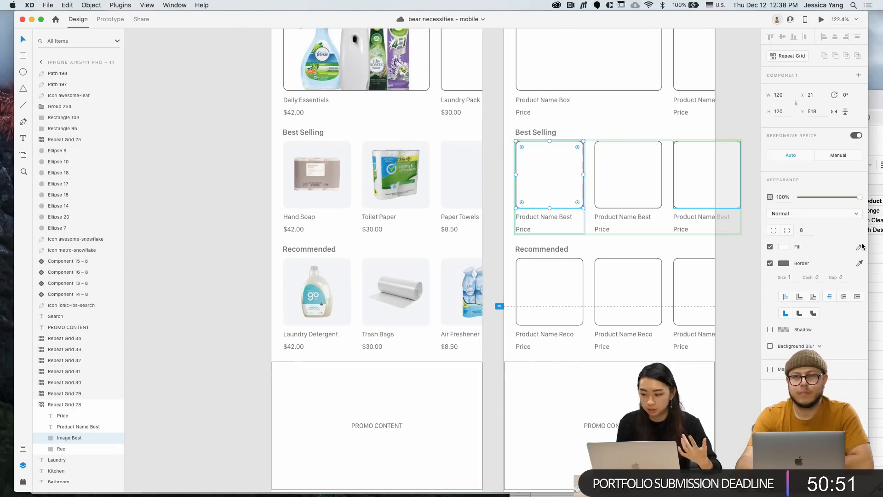
{"action": "left_click", "coordinate": [881, 269]}
{"action": "left_click_drag", "start_coordinate": [798, 106], "coordinate": [510, 85]}
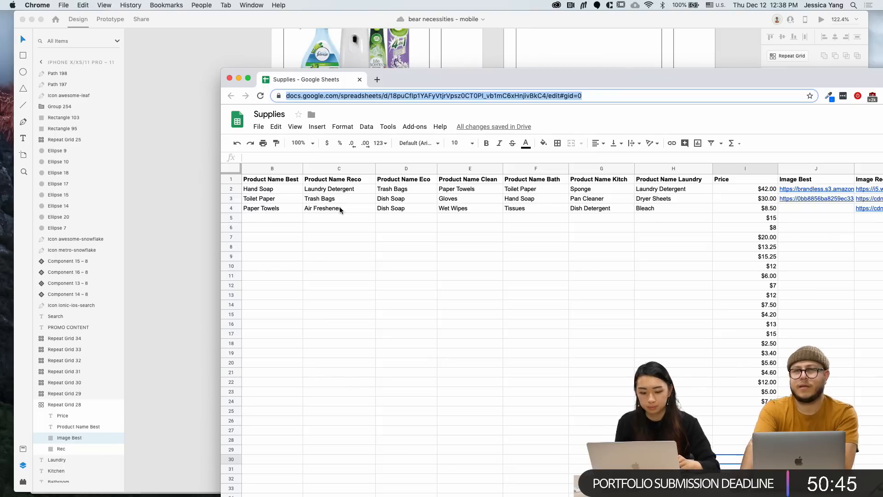
{"action": "left_click", "coordinate": [163, 215]}
{"action": "scroll", "coordinate": [286, 224], "scroll_direction": "down", "scroll_amount": 3}
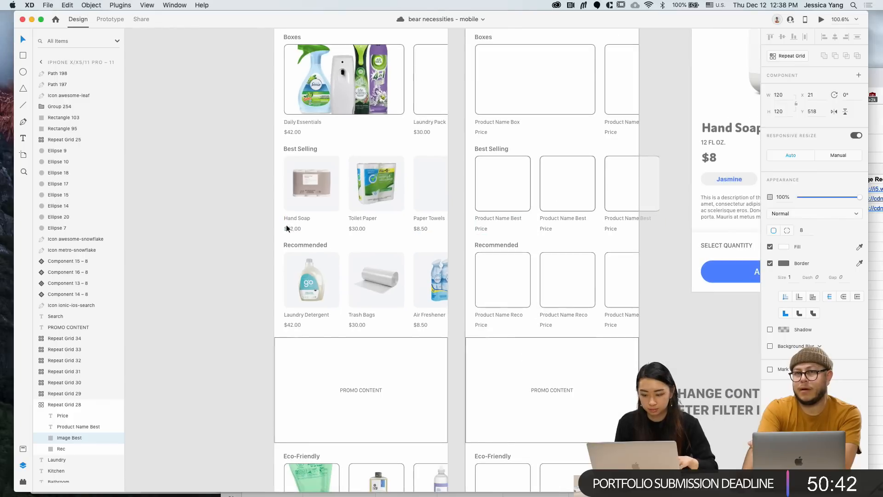
{"action": "left_click", "coordinate": [222, 225]}
{"action": "scroll", "coordinate": [222, 224], "scroll_direction": "down", "scroll_amount": 1}
{"action": "scroll", "coordinate": [222, 228], "scroll_direction": "down", "scroll_amount": 5}
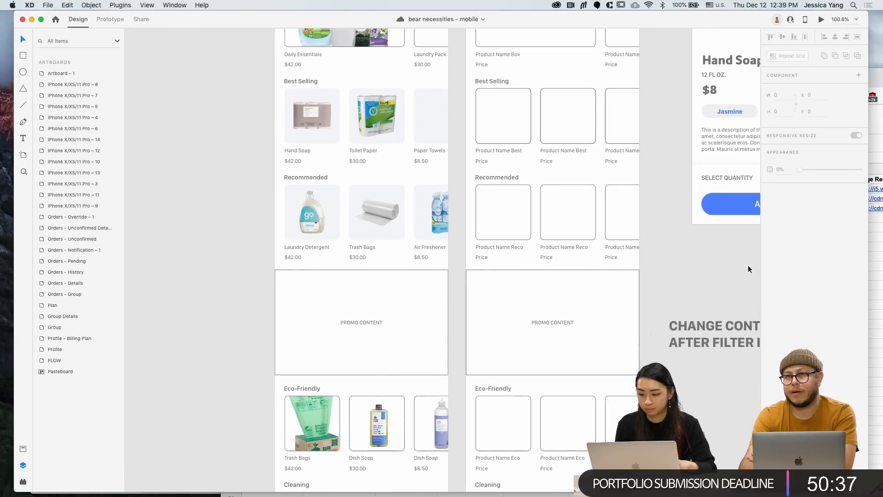
{"action": "key", "text": "super+Tab"}
{"action": "left_click_drag", "start_coordinate": [573, 76], "coordinate": [491, 75]}
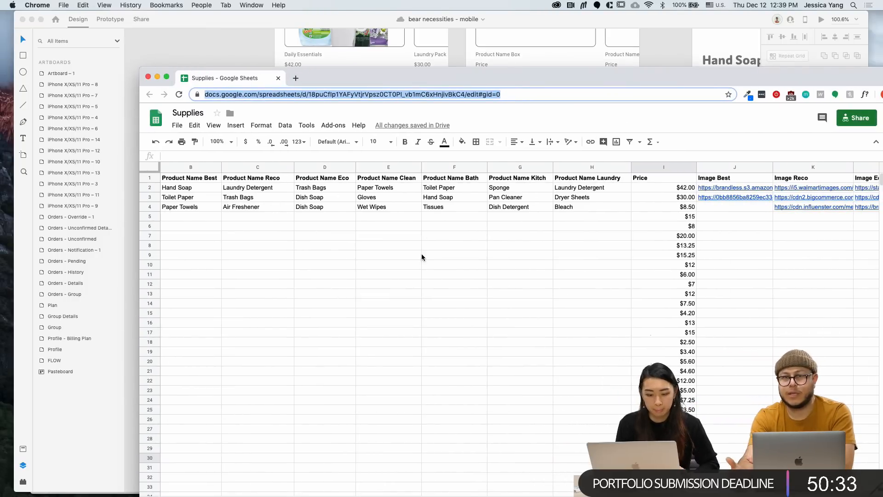
Replace the word Hand with Bar in cell B2 so it reads Bar Soap
{"action": "double_click", "coordinate": [203, 189]}
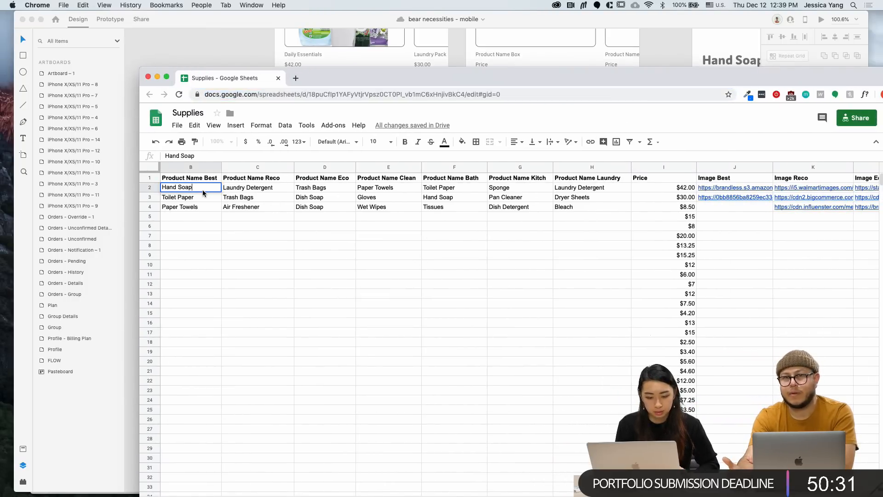
{"action": "double_click", "coordinate": [177, 188]}
{"action": "type", "text": "Bar"}
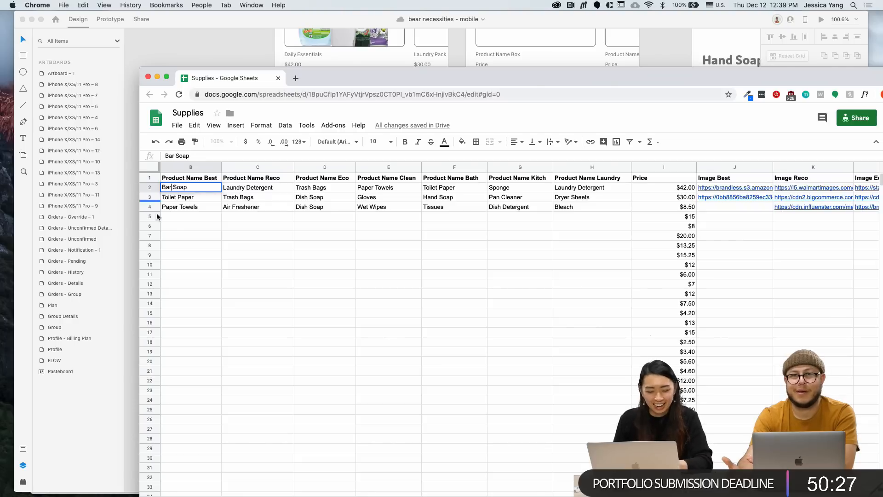
{"action": "left_click", "coordinate": [178, 229]}
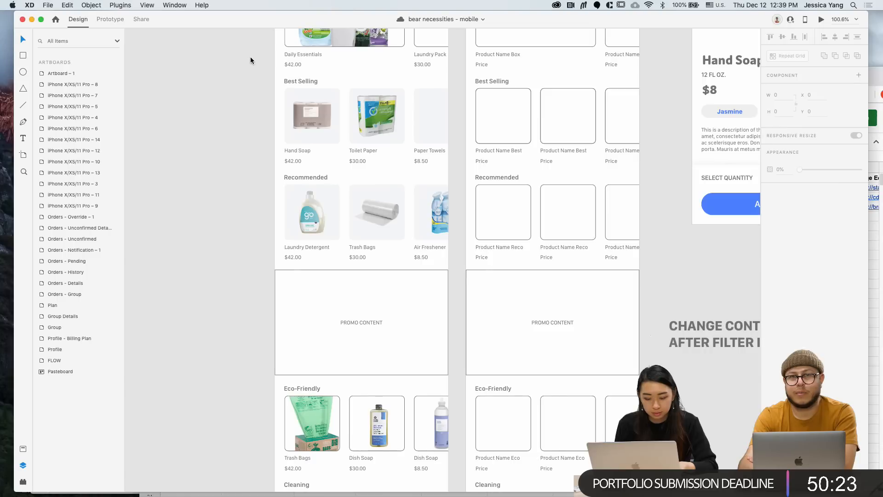
Run Google Sheets Refresh Content and dismiss the nothing-selected warning
{"action": "scroll", "coordinate": [266, 123], "scroll_direction": "up", "scroll_amount": 2}
{"action": "left_click", "coordinate": [124, 4]}
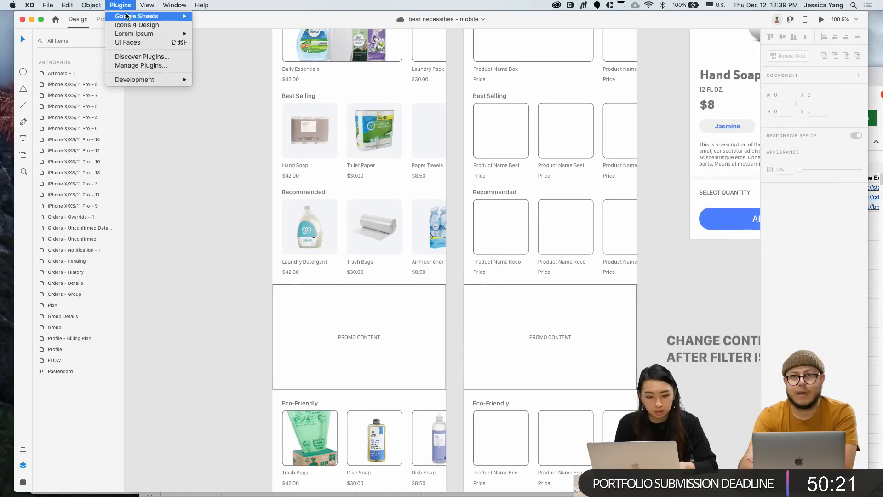
{"action": "mouse_move", "coordinate": [127, 16]}
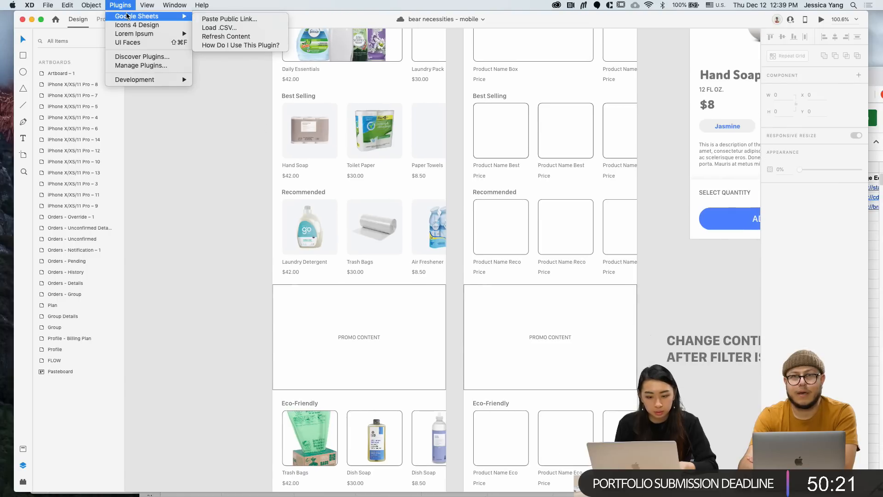
{"action": "left_click", "coordinate": [248, 36]}
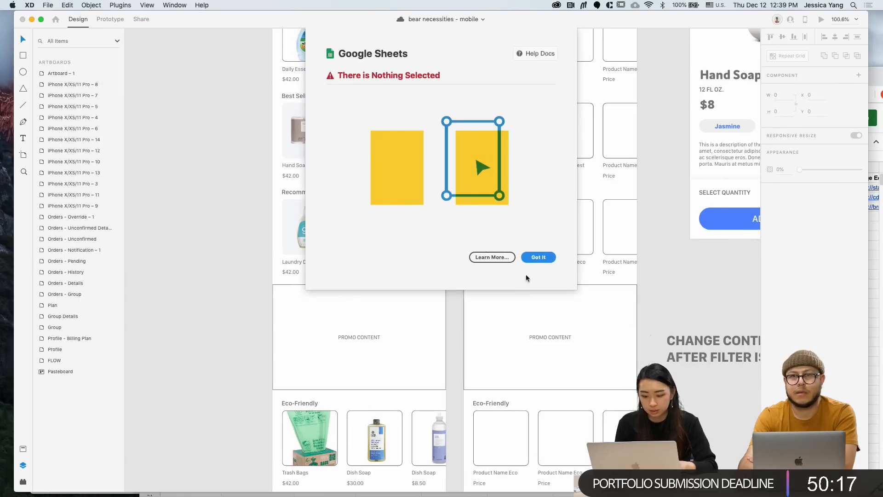
{"action": "left_click", "coordinate": [527, 258]}
{"action": "left_click", "coordinate": [308, 166]}
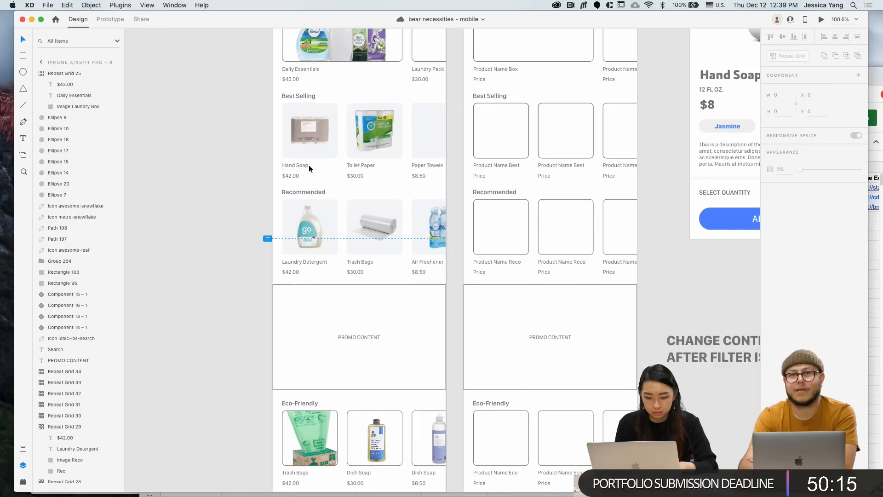
{"action": "scroll", "coordinate": [263, 137], "scroll_direction": "up", "scroll_amount": 10}
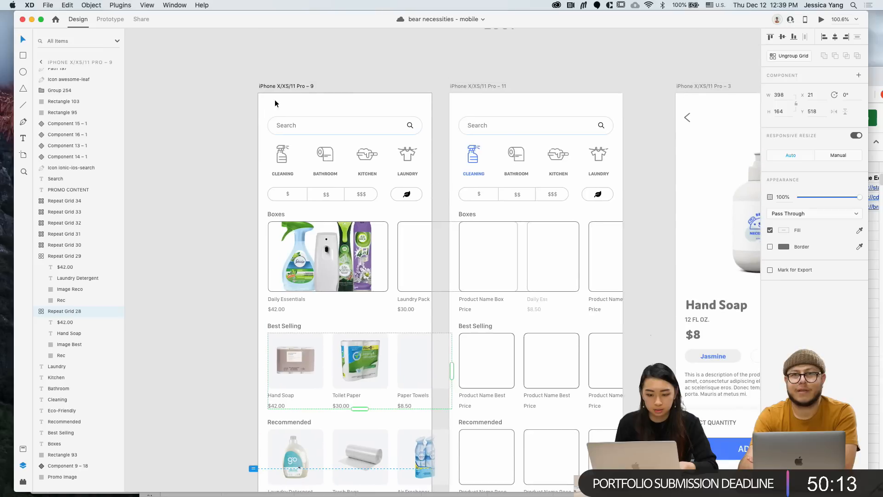
Select the whole home screen artboard and refresh its content from the Supplies sheet
{"action": "left_click", "coordinate": [277, 86]}
{"action": "left_click", "coordinate": [120, 5]}
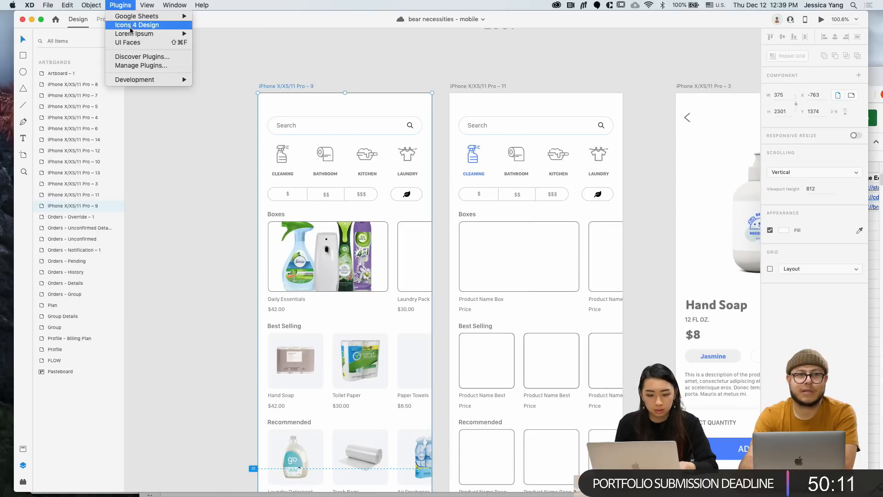
{"action": "mouse_move", "coordinate": [132, 18]}
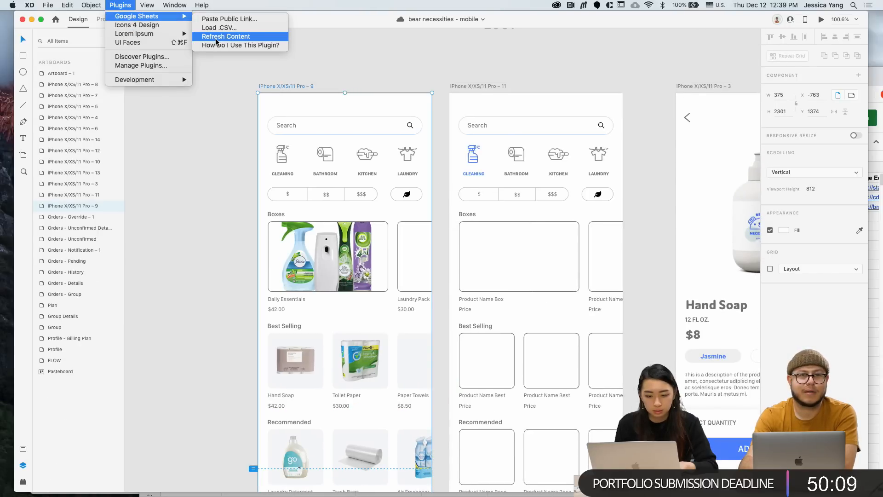
{"action": "left_click", "coordinate": [216, 40]}
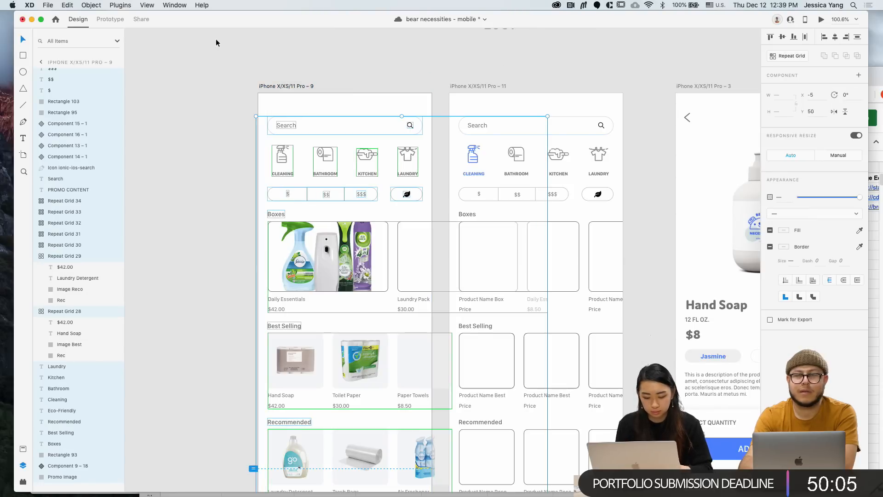
{"action": "scroll", "coordinate": [229, 254], "scroll_direction": "down", "scroll_amount": 5}
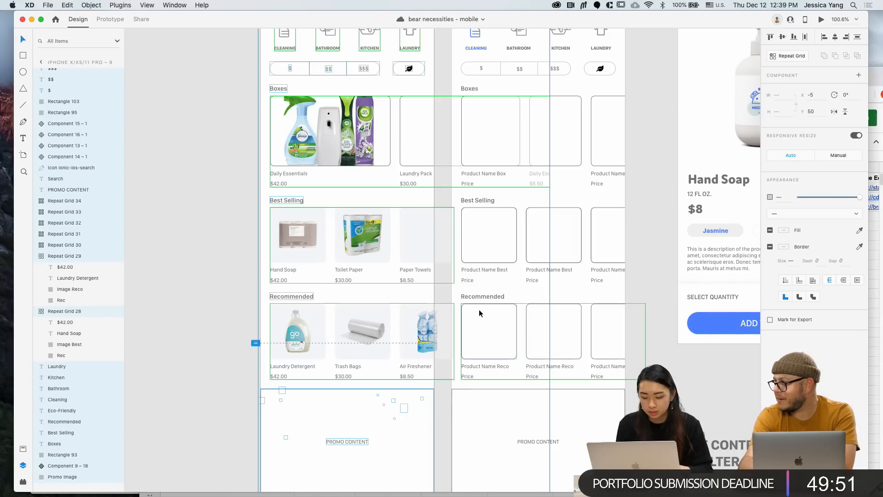
{"action": "key", "text": "super+Tab"}
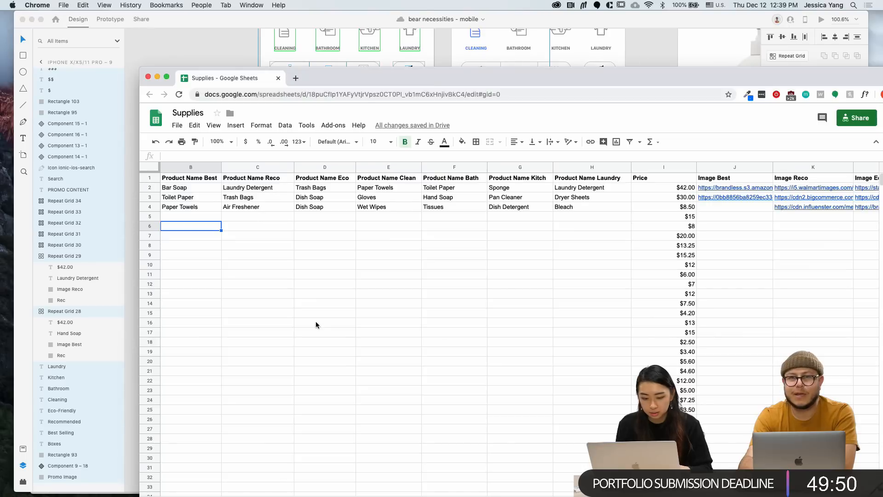
{"action": "left_click", "coordinate": [225, 45]}
Replace Bar with Hand in cell B2 so it reads Hand Soap again
{"action": "left_click", "coordinate": [228, 179]}
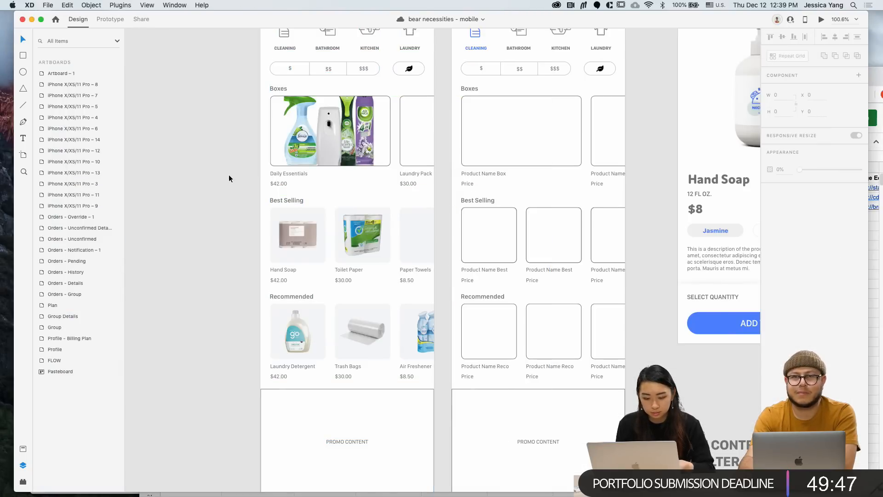
{"action": "scroll", "coordinate": [228, 179], "scroll_direction": "down", "scroll_amount": 3}
{"action": "key", "text": "super+Tab"}
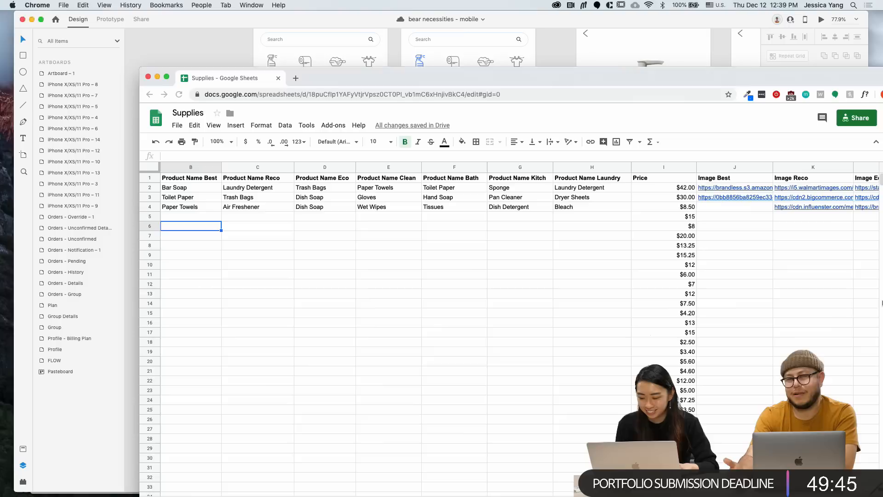
{"action": "double_click", "coordinate": [174, 188]}
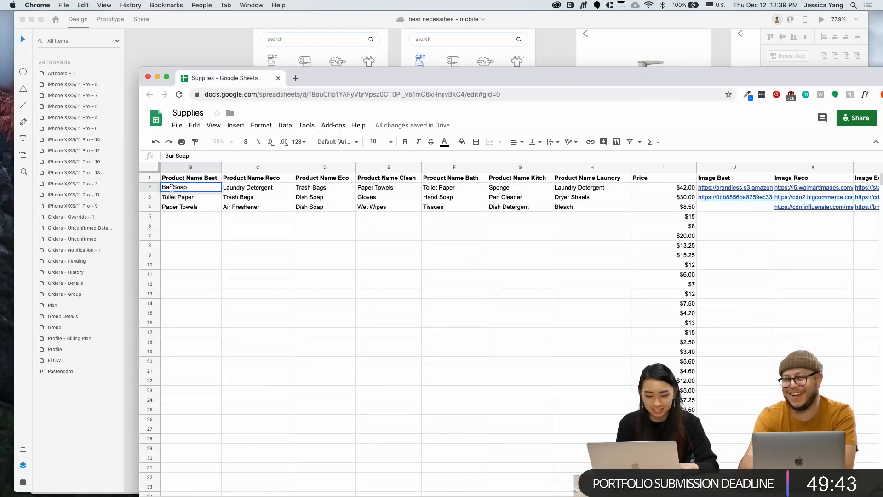
{"action": "double_click", "coordinate": [167, 187]}
{"action": "type", "text": "Hand"}
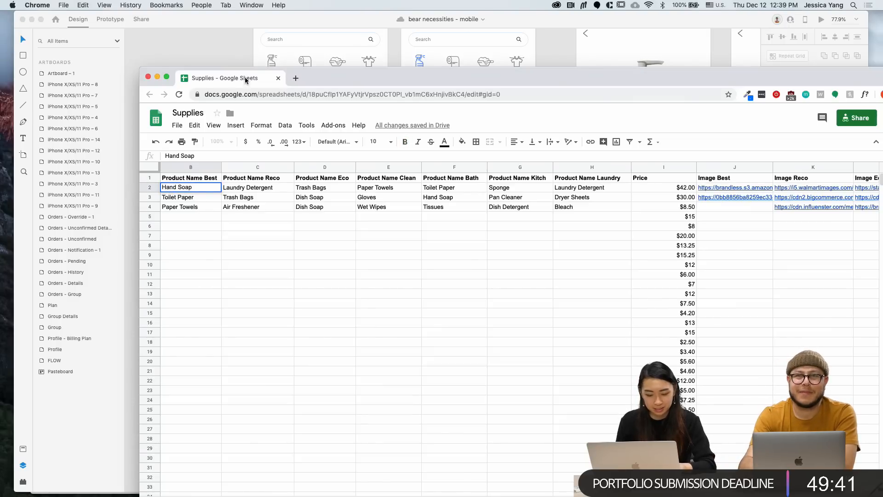
{"action": "left_click", "coordinate": [233, 45]}
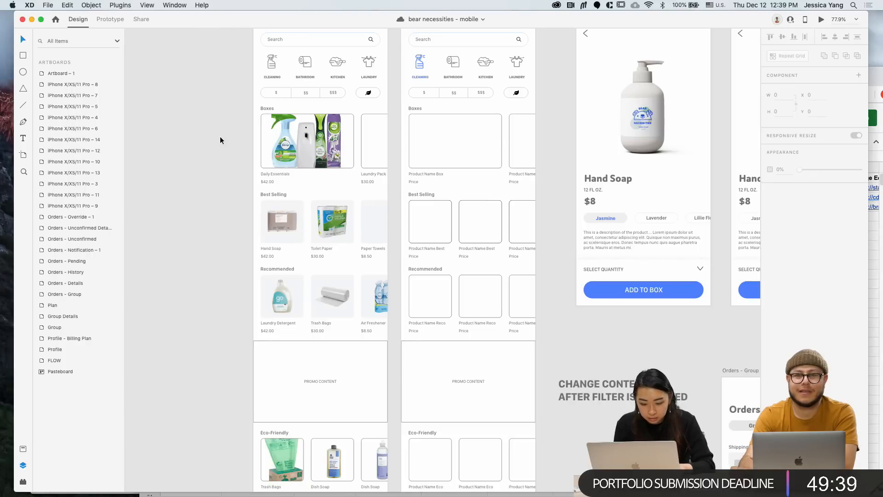
Shrink the Eco-Friendly Trash Bags photo inside its card
{"action": "scroll", "coordinate": [220, 138], "scroll_direction": "down", "scroll_amount": 4}
{"action": "scroll", "coordinate": [285, 347], "scroll_direction": "down", "scroll_amount": 1}
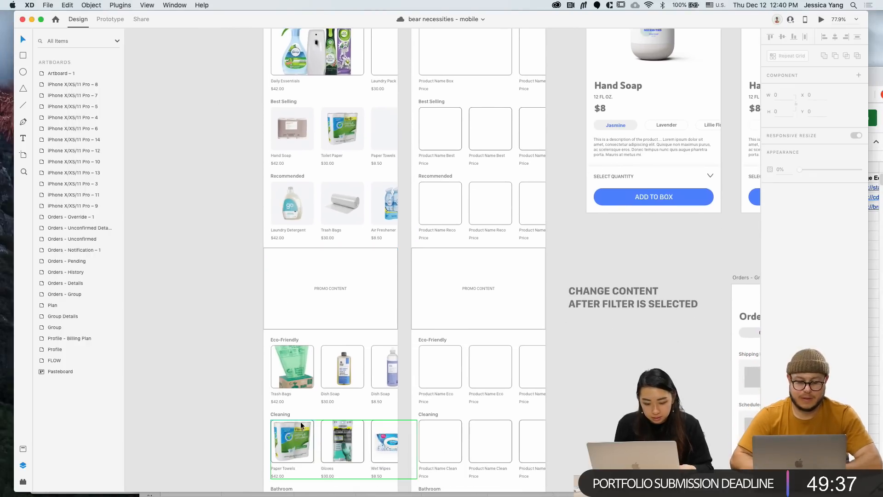
{"action": "scroll", "coordinate": [293, 333], "scroll_direction": "up", "scroll_amount": 3}
{"action": "double_click", "coordinate": [289, 360]}
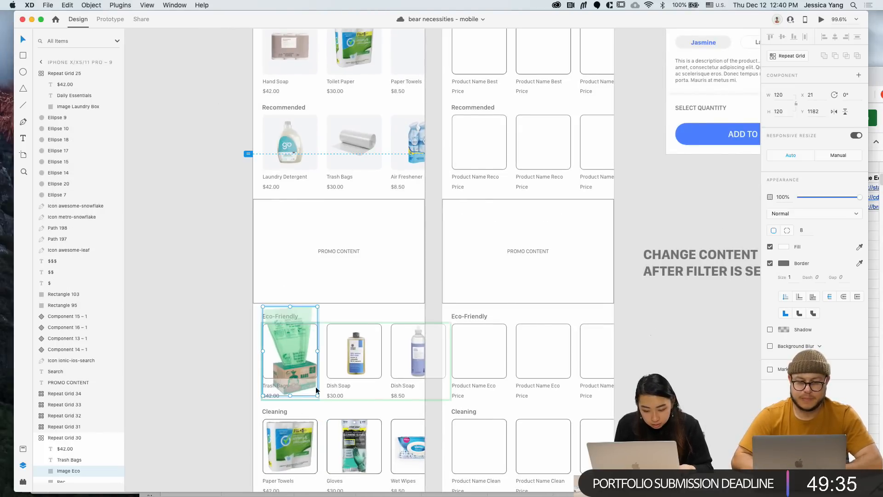
{"action": "left_click_drag", "start_coordinate": [316, 394], "coordinate": [304, 372]}
{"action": "left_click", "coordinate": [225, 358]}
Shrink the Dish Soap and third Eco-Friendly photos inside their cards
{"action": "left_click", "coordinate": [359, 355], "text": "super"}
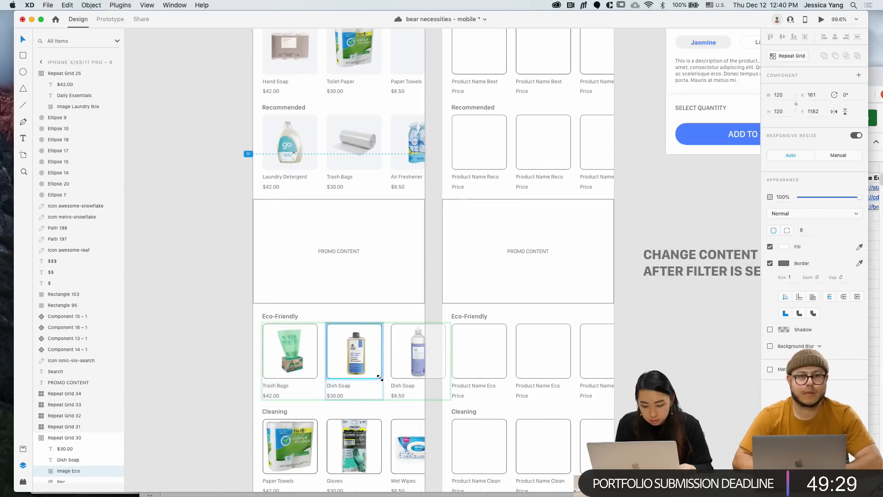
{"action": "left_click_drag", "start_coordinate": [381, 378], "coordinate": [378, 380]}
{"action": "key", "text": "Escape"}
{"action": "key", "text": "Escape"}
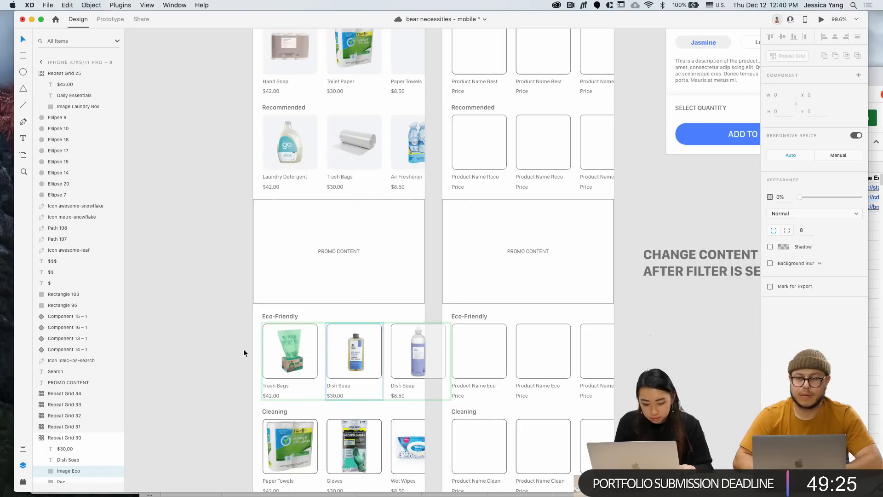
{"action": "double_click", "coordinate": [357, 355]}
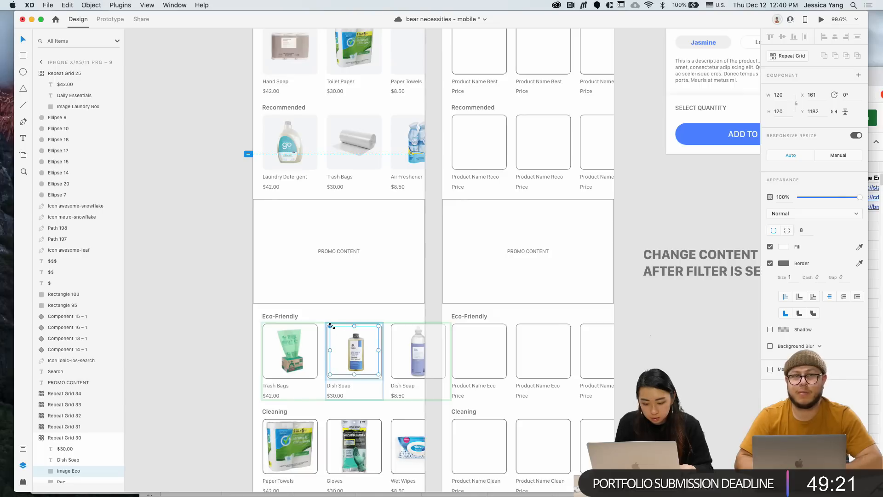
{"action": "left_click_drag", "start_coordinate": [330, 326], "coordinate": [326, 324]}
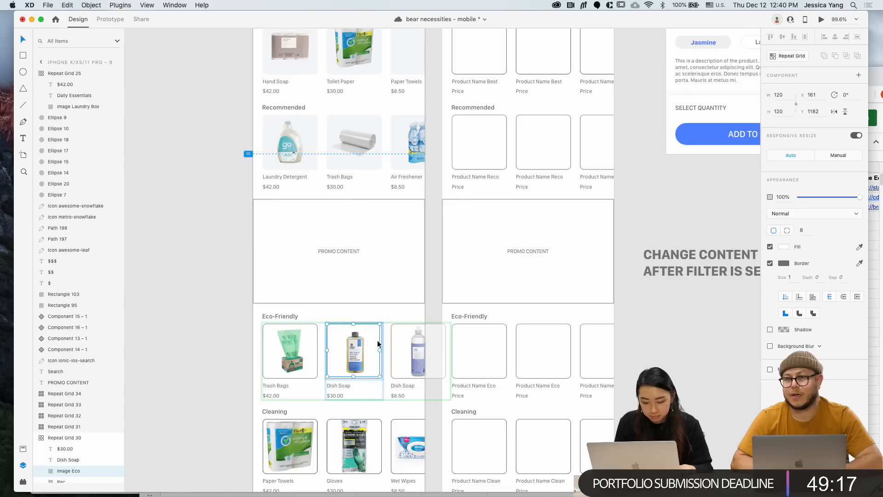
{"action": "left_click", "coordinate": [409, 354]}
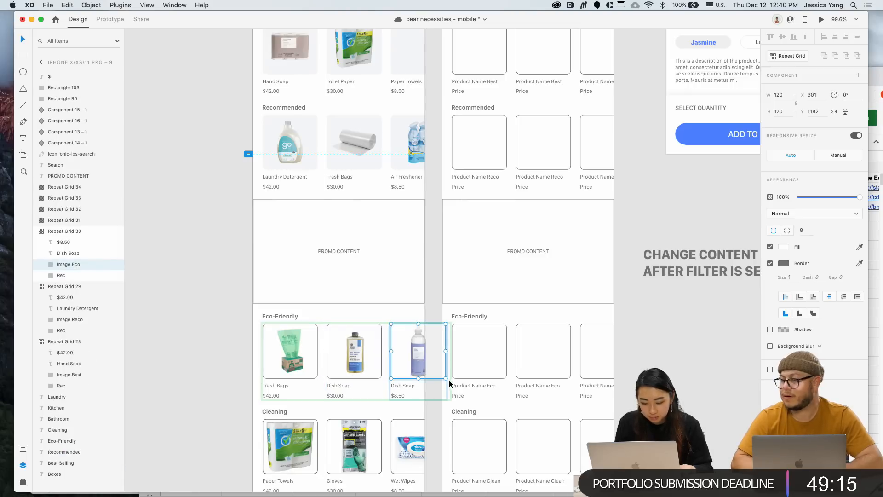
{"action": "left_click_drag", "start_coordinate": [446, 378], "coordinate": [440, 374]}
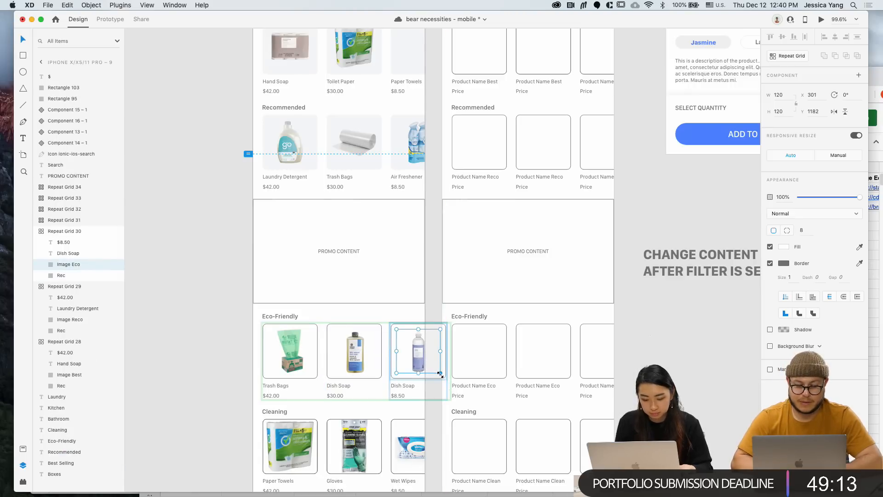
{"action": "left_click", "coordinate": [199, 340]}
Try removing borders and adding a #F4F5F7 fill on the product images, then undo
{"action": "left_click", "coordinate": [275, 375], "text": "super"}
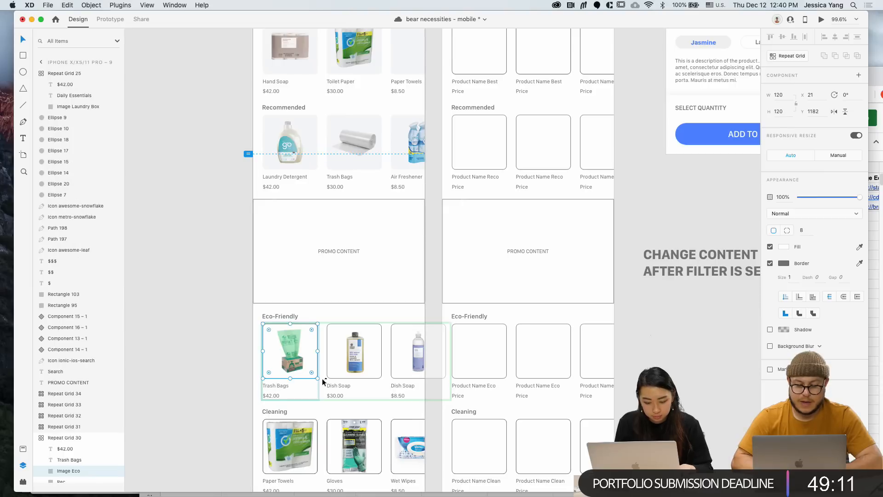
{"action": "left_click", "coordinate": [394, 373], "text": "super"}
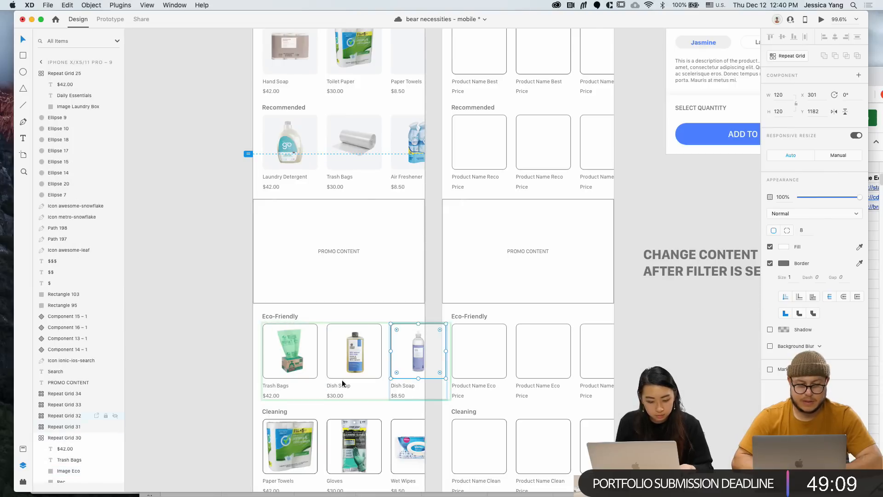
{"action": "left_click", "coordinate": [770, 263]}
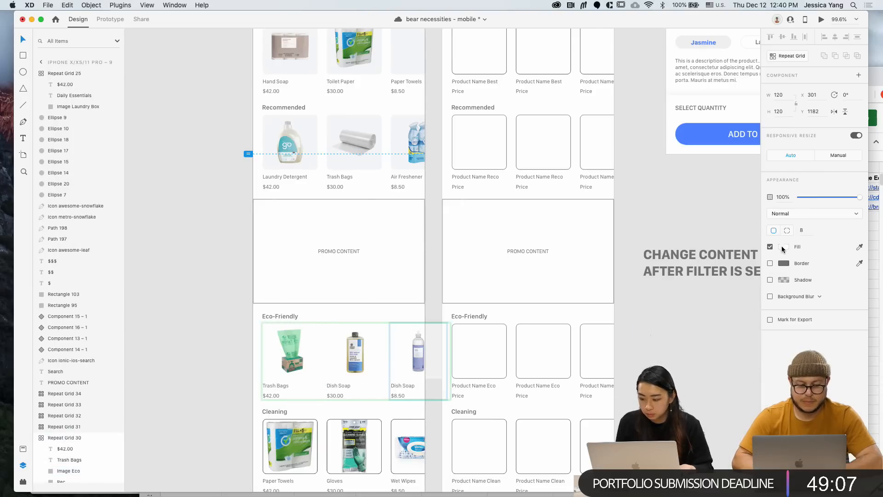
{"action": "left_click", "coordinate": [783, 246]}
{"action": "left_click", "coordinate": [709, 300]}
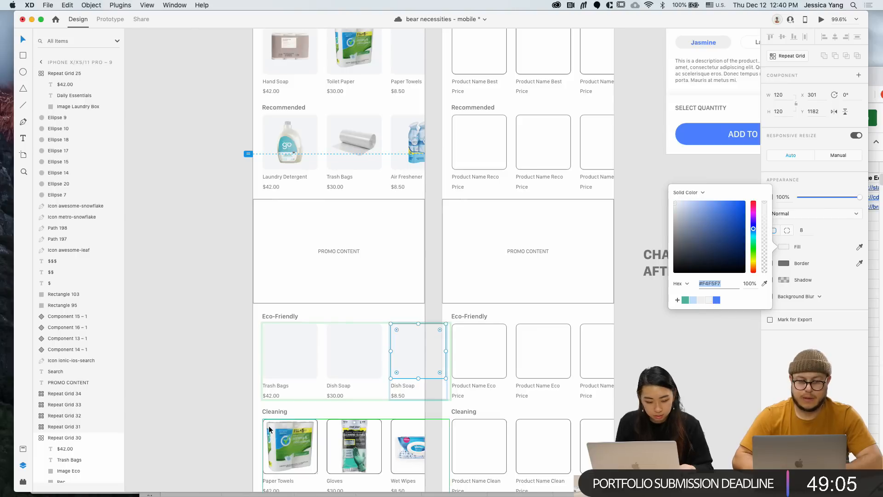
{"action": "key", "text": "super+z"}
{"action": "key", "text": "super+z"}
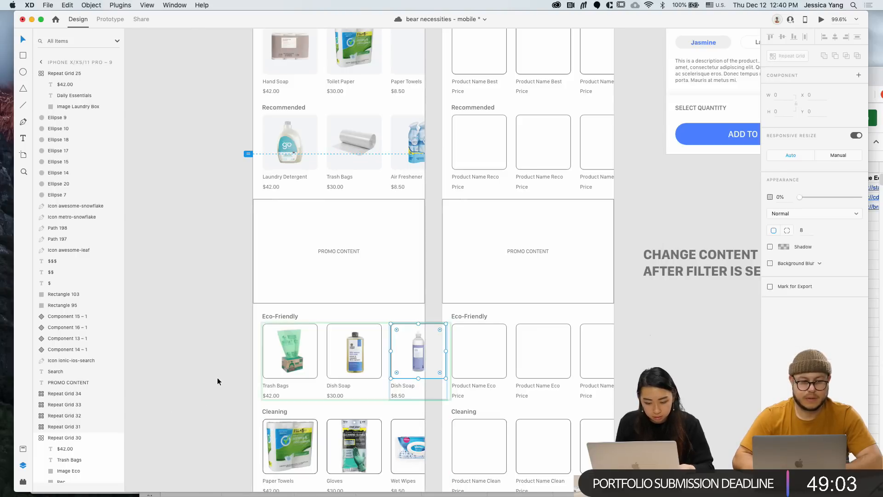
Give the Eco-Friendly tile background rectangles a light grey fill
{"action": "left_click", "coordinate": [283, 360], "text": "super"}
{"action": "scroll", "coordinate": [65, 455], "scroll_direction": "down", "scroll_amount": 1}
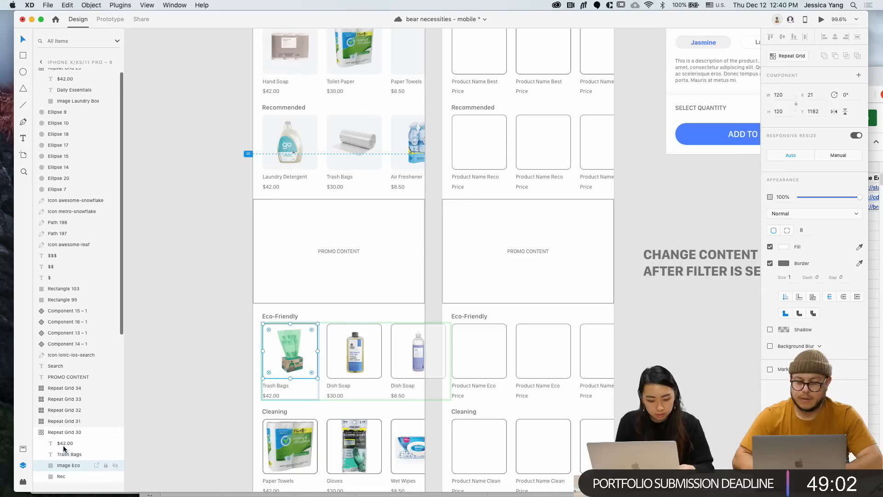
{"action": "left_click", "coordinate": [62, 471]}
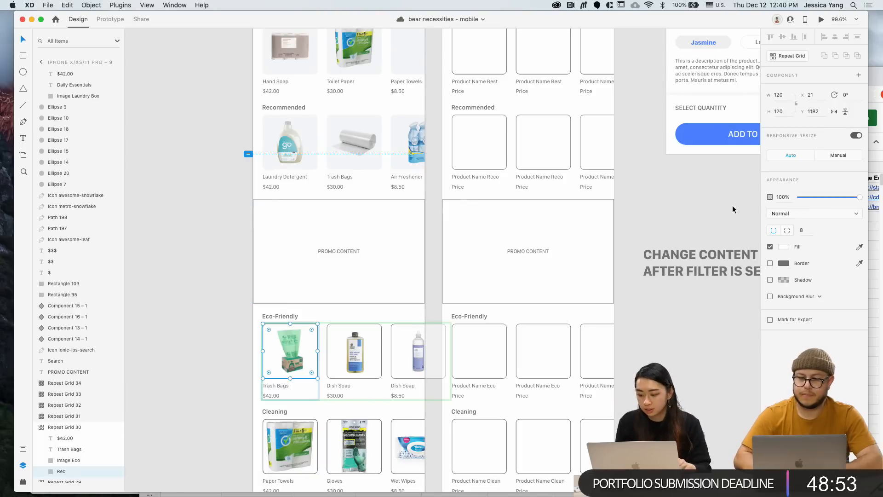
{"action": "left_click", "coordinate": [784, 246]}
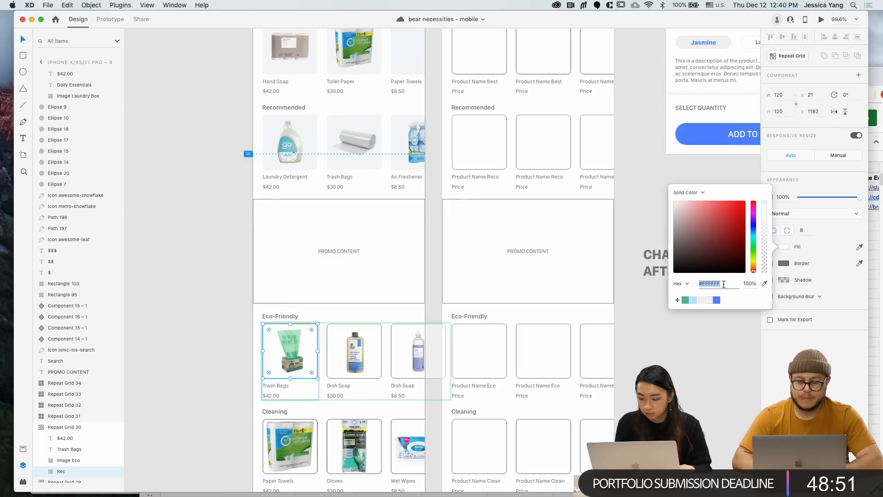
{"action": "left_click", "coordinate": [708, 302]}
{"action": "left_click", "coordinate": [255, 387]}
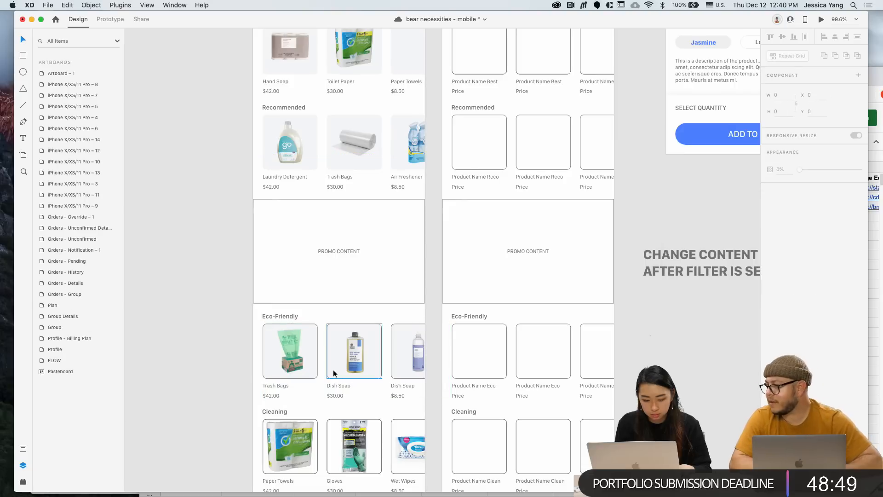
Remove the outlines from the Eco-Friendly tiles
{"action": "double_click", "coordinate": [304, 370]}
{"action": "key", "text": "Escape"}
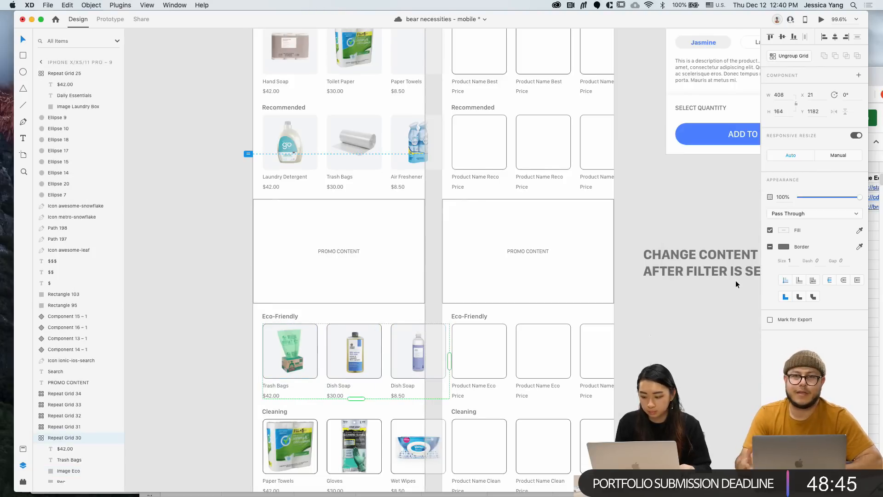
{"action": "left_click", "coordinate": [770, 247]}
{"action": "key", "text": "super+z"}
{"action": "left_click", "coordinate": [241, 363]}
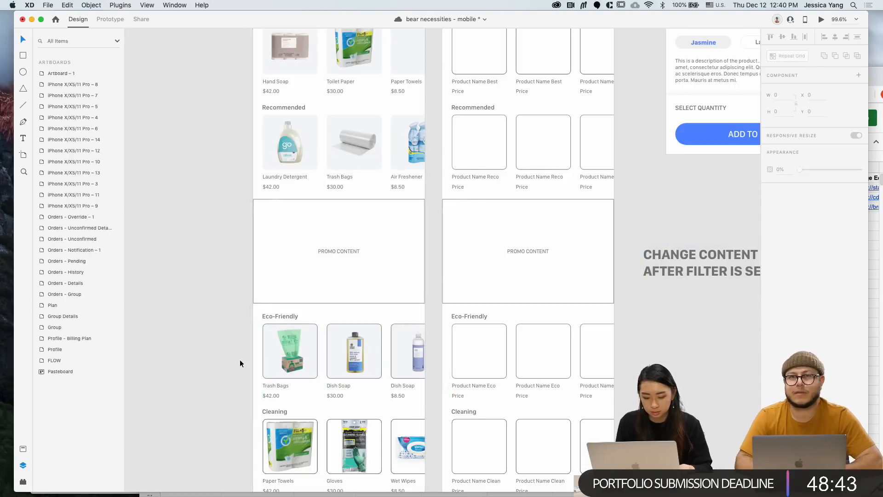
{"action": "double_click", "coordinate": [316, 354]}
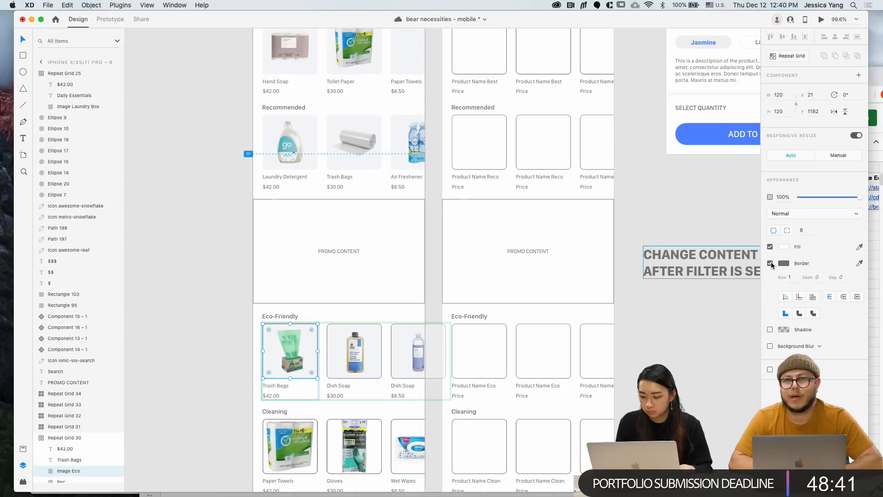
{"action": "left_click", "coordinate": [208, 333]}
{"action": "scroll", "coordinate": [208, 332], "scroll_direction": "down", "scroll_amount": 3}
Shrink the Paper Towels and Gloves images inside their Cleaning tiles
{"action": "scroll", "coordinate": [209, 332], "scroll_direction": "down", "scroll_amount": 5}
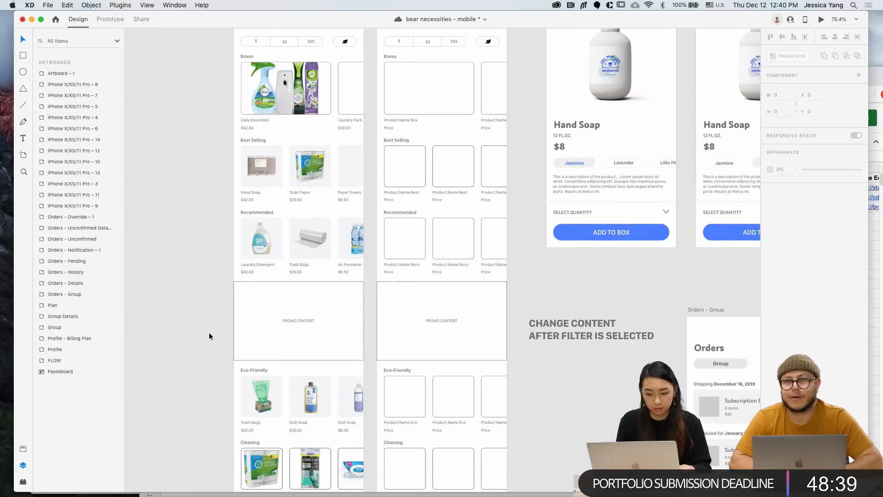
{"action": "scroll", "coordinate": [208, 336], "scroll_direction": "up", "scroll_amount": 3}
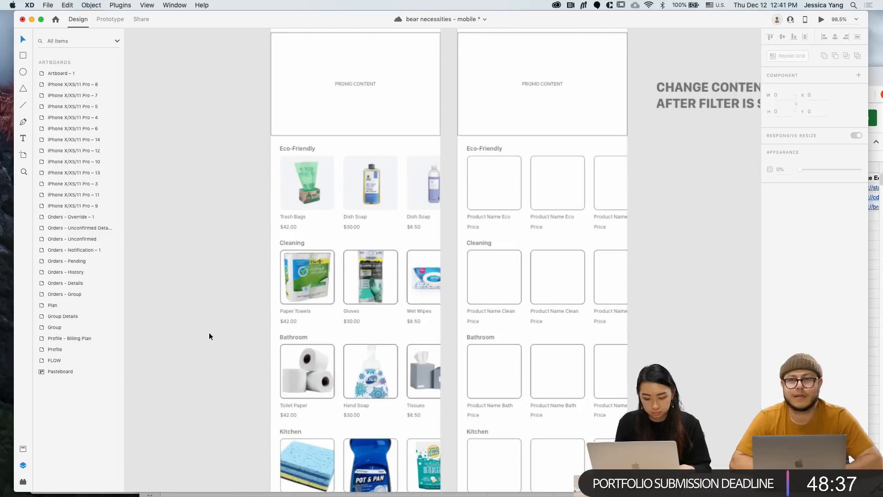
{"action": "double_click", "coordinate": [316, 283]}
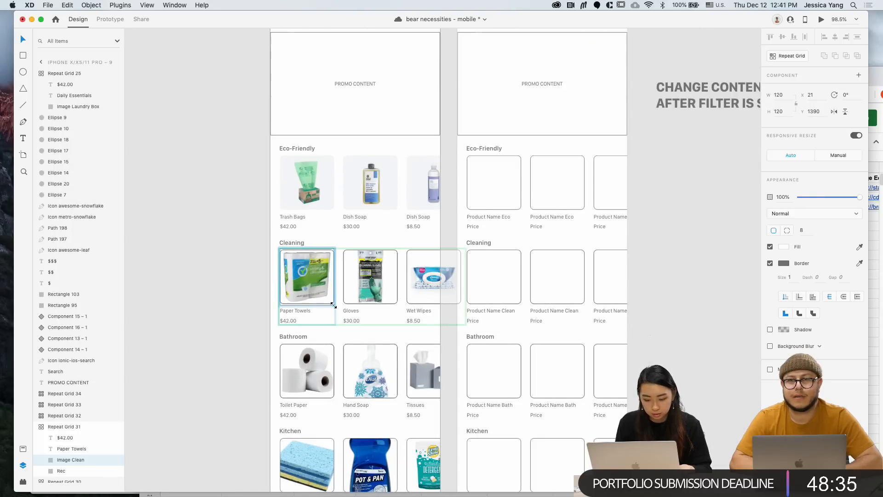
{"action": "left_click_drag", "start_coordinate": [333, 305], "coordinate": [329, 300]}
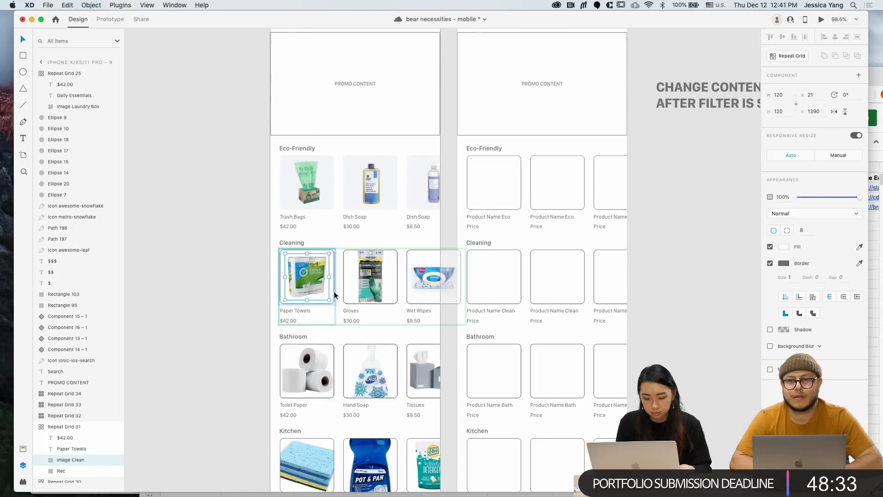
{"action": "left_click", "coordinate": [377, 287]}
{"action": "left_click_drag", "start_coordinate": [395, 301], "coordinate": [391, 296]}
{"action": "left_click", "coordinate": [425, 292]}
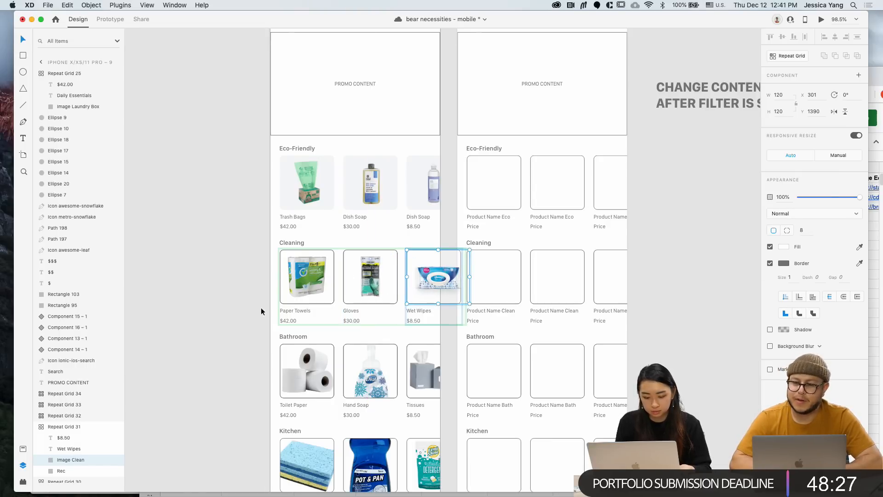
{"action": "left_click", "coordinate": [311, 300]}
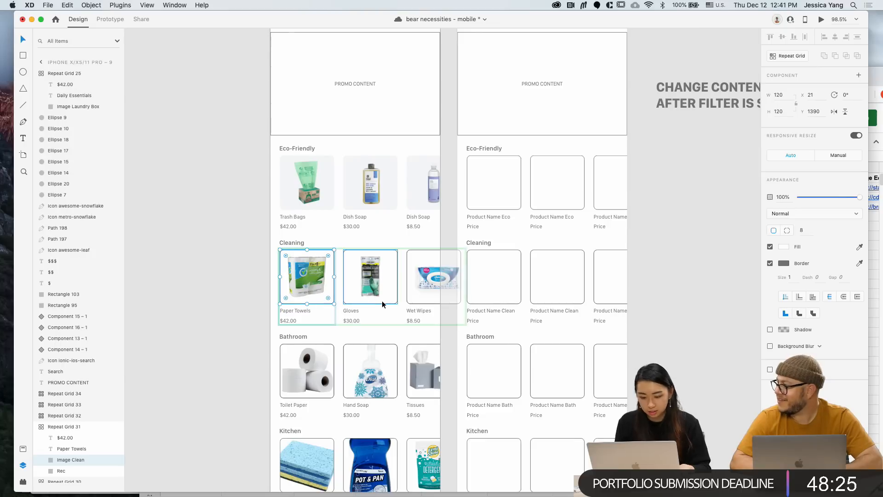
{"action": "key", "text": "Escape"}
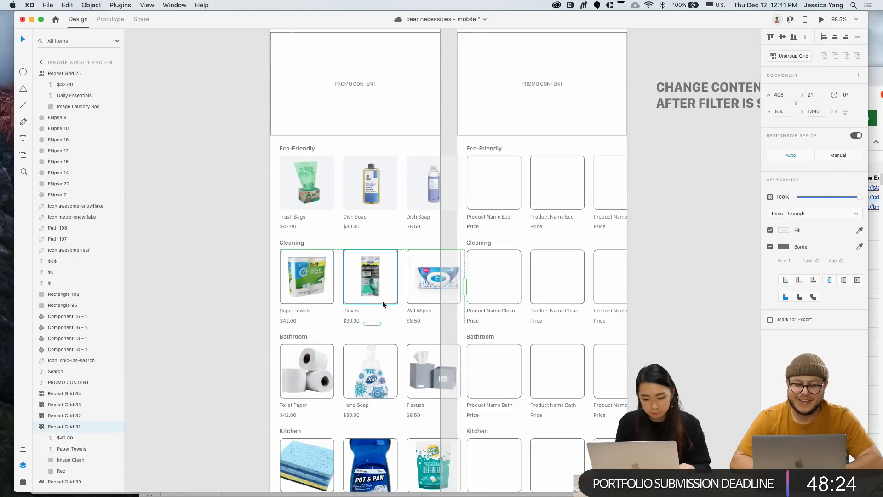
{"action": "double_click", "coordinate": [418, 301]}
{"action": "left_click", "coordinate": [333, 300]}
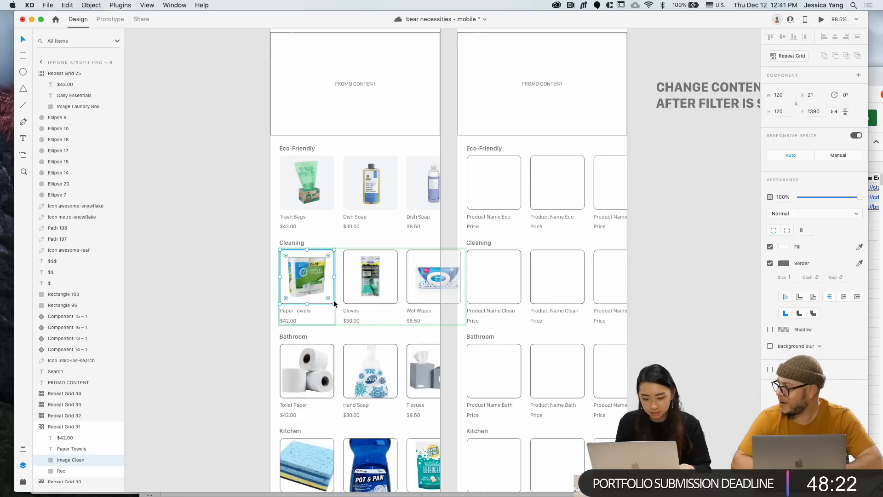
Remove the Cleaning tile borders and fill the tile backgrounds with light grey #F4F5F7
{"action": "left_click", "coordinate": [770, 263]}
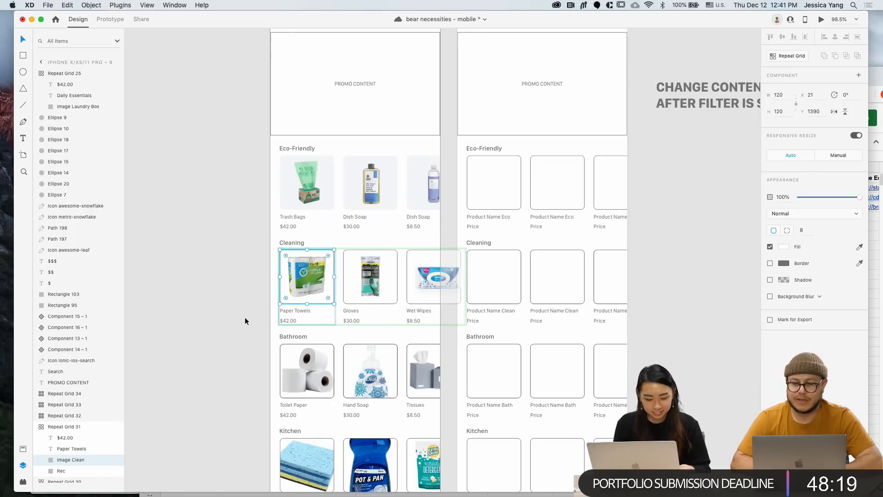
{"action": "key", "text": "Escape"}
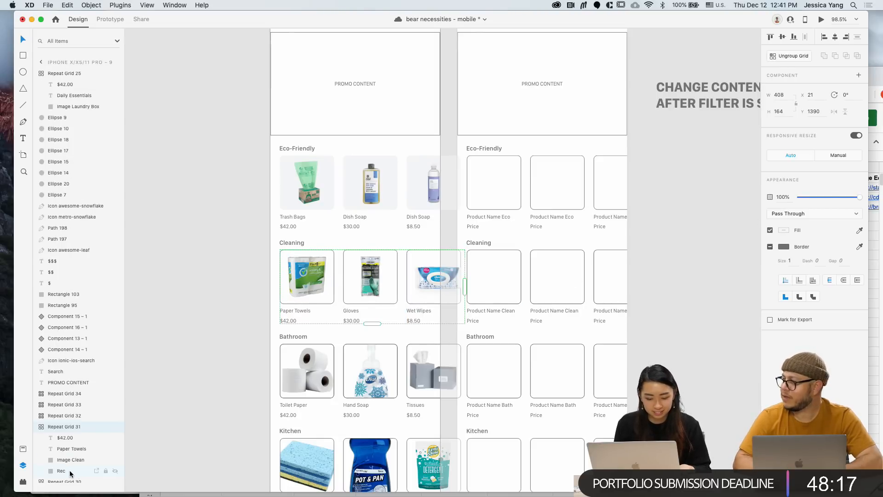
{"action": "left_click", "coordinate": [70, 473]}
{"action": "left_click", "coordinate": [770, 263]}
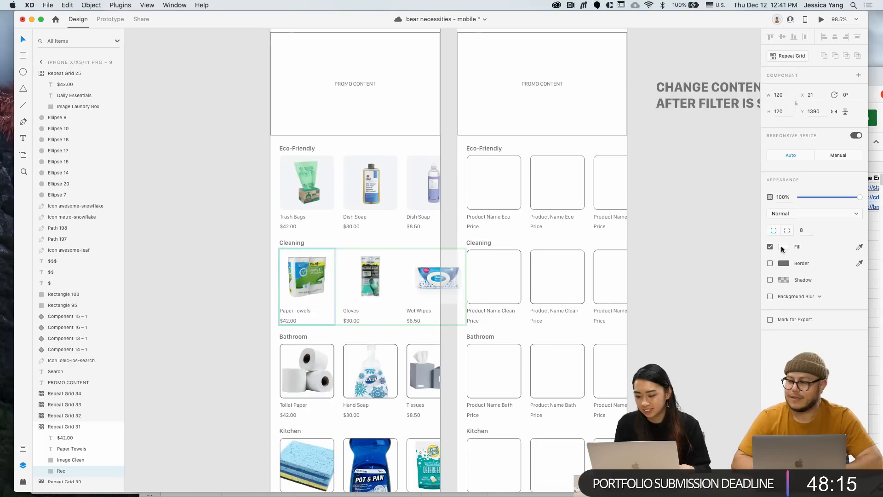
{"action": "left_click", "coordinate": [783, 246]}
{"action": "left_click", "coordinate": [709, 301]}
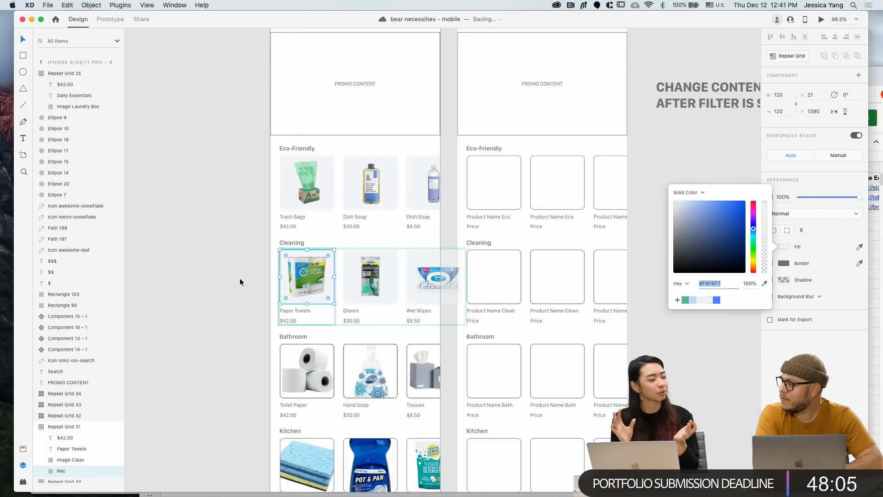
{"action": "left_click", "coordinate": [217, 270]}
{"action": "left_click", "coordinate": [217, 271]}
{"action": "scroll", "coordinate": [217, 271], "scroll_direction": "down", "scroll_amount": 2}
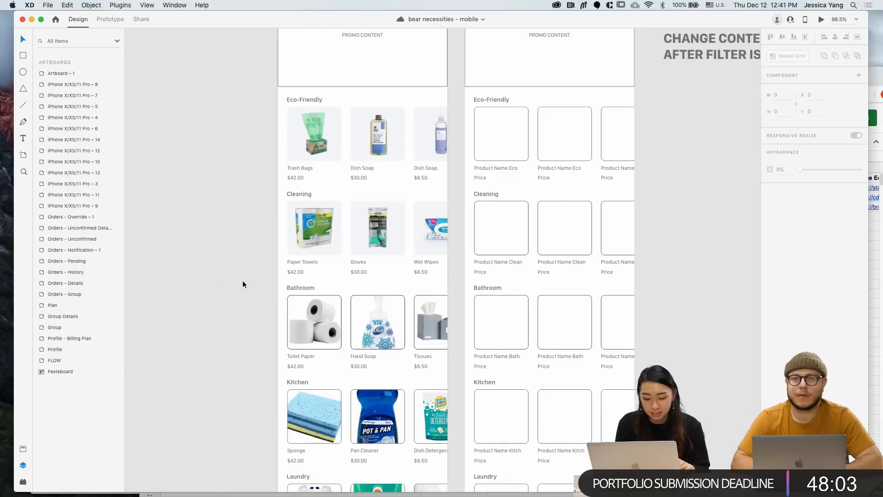
Try resizing and unbordering the Toilet Paper image, then undo both changes
{"action": "double_click", "coordinate": [311, 325]}
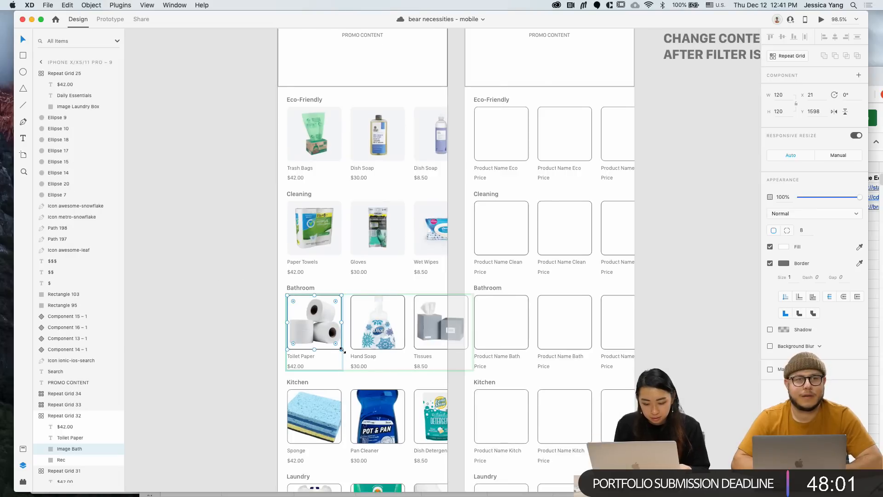
{"action": "left_click_drag", "start_coordinate": [342, 350], "coordinate": [337, 345]}
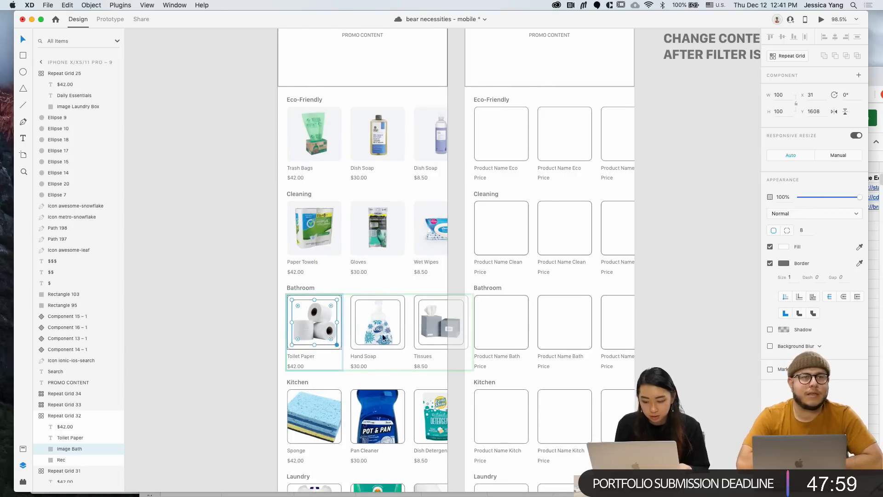
{"action": "left_click", "coordinate": [771, 264]}
{"action": "key", "text": "super+z"}
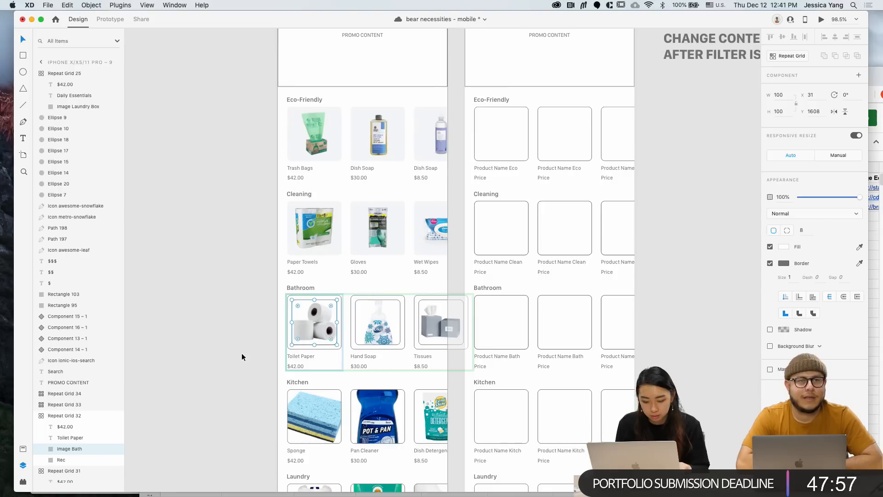
{"action": "left_click", "coordinate": [237, 349]}
{"action": "key", "text": "super+z"}
{"action": "left_click", "coordinate": [242, 349]}
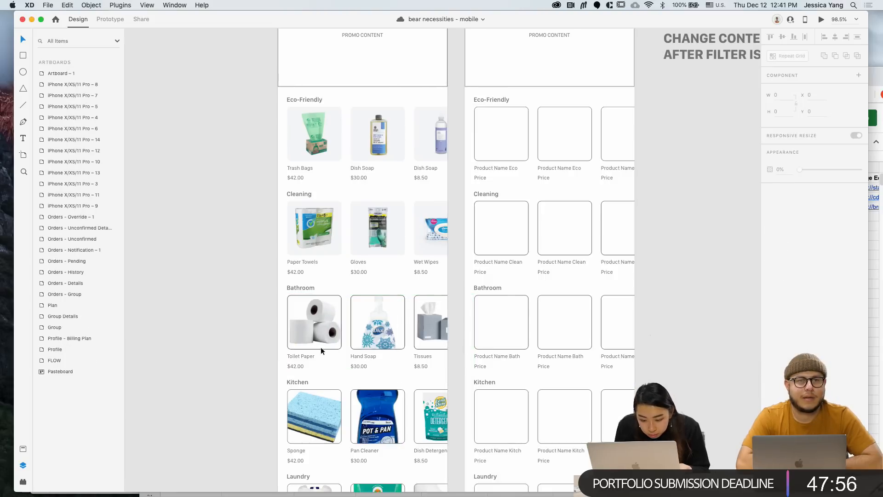
Shrink the Hand Soap, Tissues and Toilet Paper images inside their Bathroom tiles
{"action": "left_click", "coordinate": [373, 337], "text": "super"}
{"action": "double_click", "coordinate": [373, 337]}
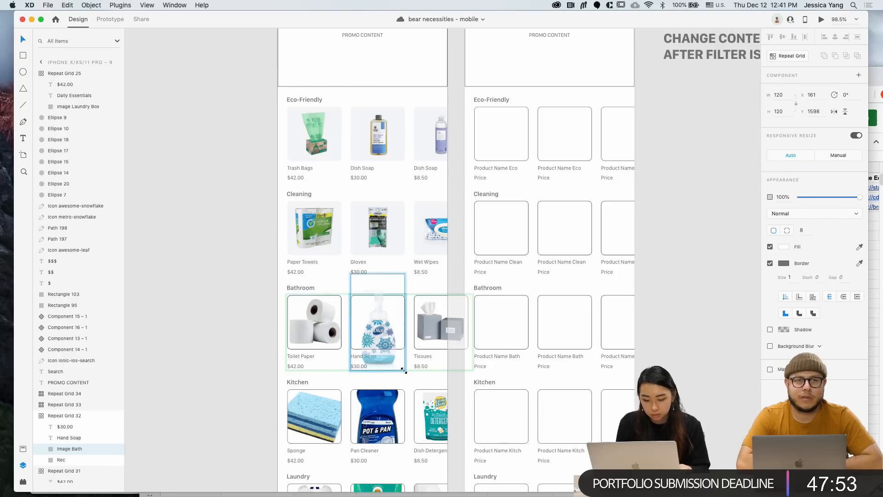
{"action": "left_click_drag", "start_coordinate": [403, 370], "coordinate": [392, 351]}
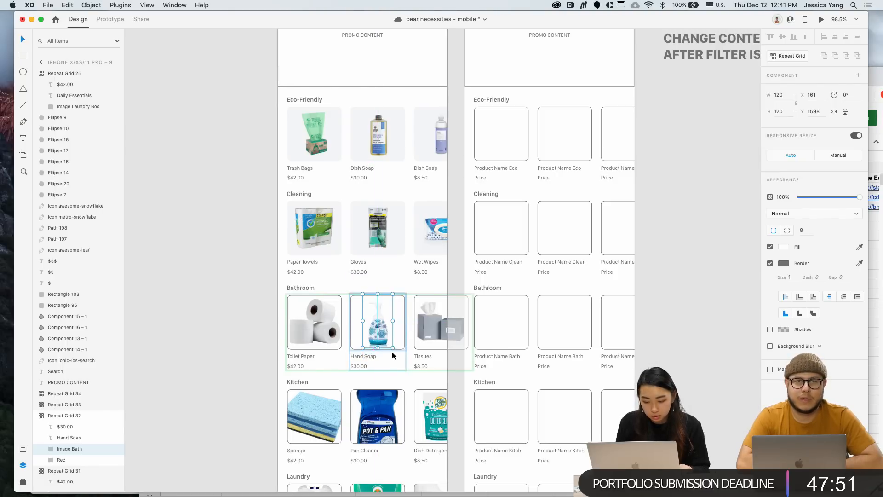
{"action": "key", "text": "Up"}
{"action": "key", "text": "Up"}
{"action": "key", "text": "Up"}
{"action": "key", "text": "Up"}
{"action": "key", "text": "Up"}
{"action": "left_click", "coordinate": [257, 341]}
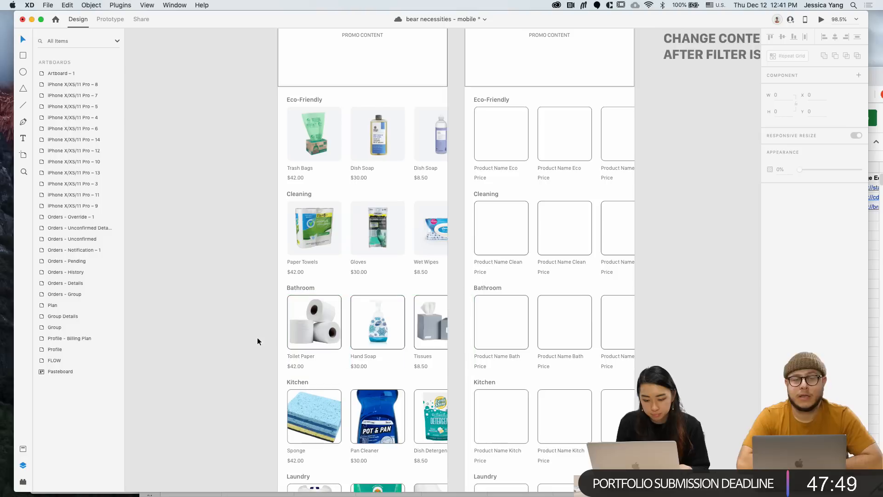
{"action": "left_click", "coordinate": [436, 323], "text": "super"}
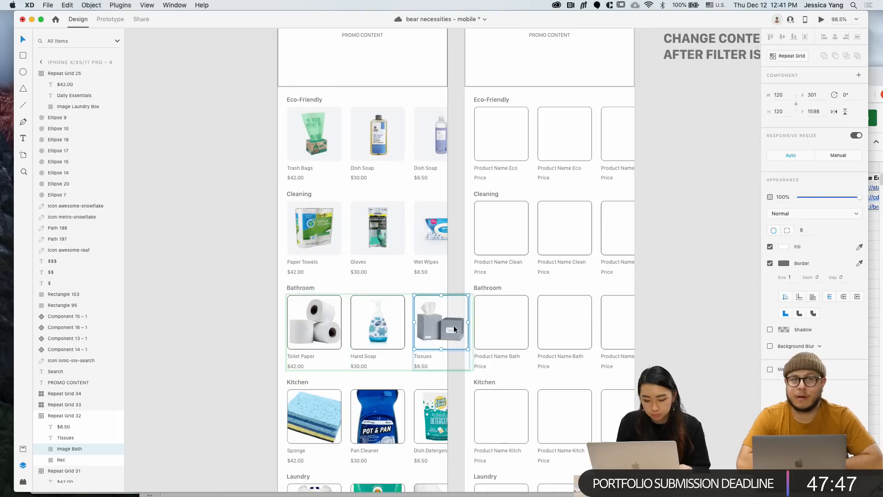
{"action": "left_click_drag", "start_coordinate": [466, 348], "coordinate": [463, 345]}
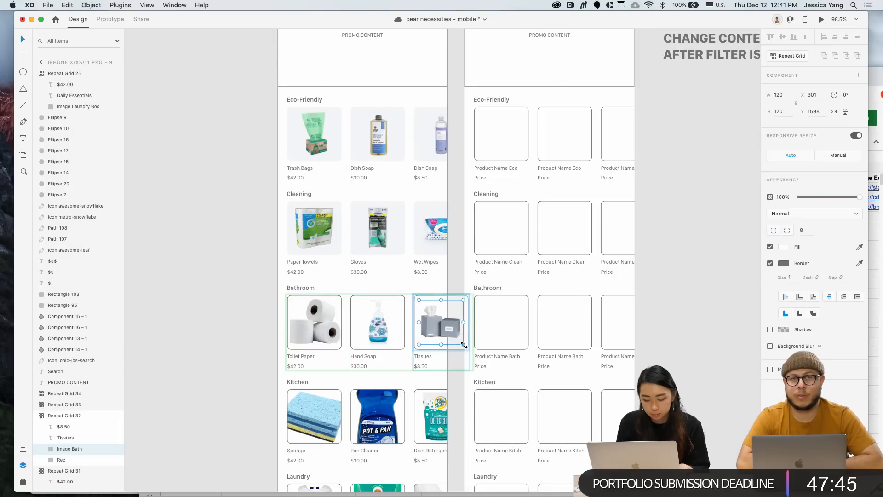
{"action": "left_click", "coordinate": [256, 350]}
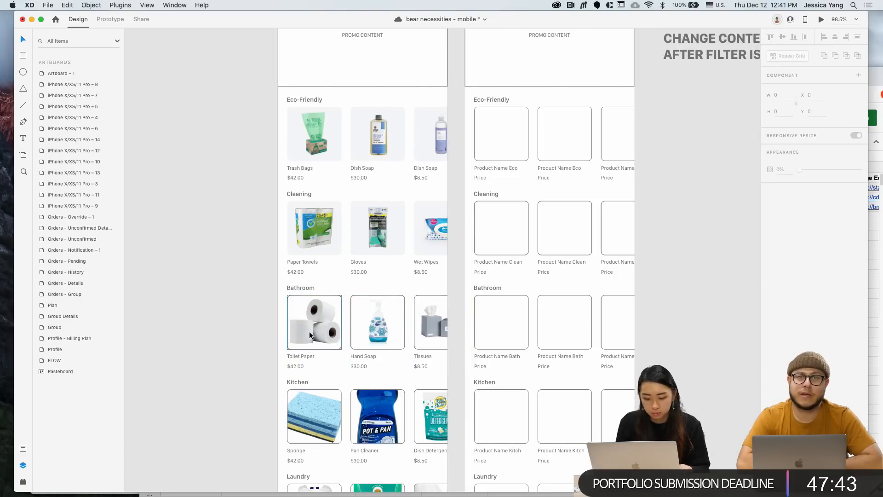
{"action": "left_click", "coordinate": [319, 335], "text": "super"}
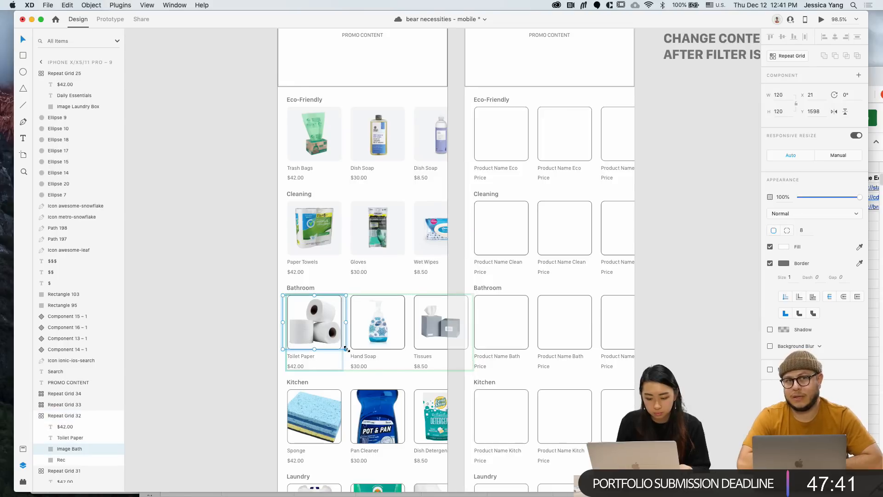
{"action": "left_click_drag", "start_coordinate": [346, 349], "coordinate": [339, 342]}
{"action": "left_click", "coordinate": [183, 339]}
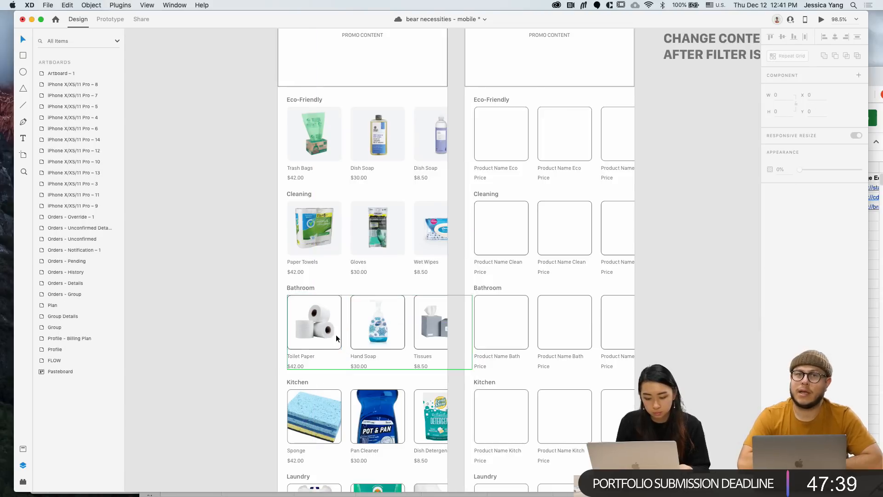
Remove the Bathroom image borders and check the tile background's light grey fill
{"action": "left_click", "coordinate": [326, 346]}
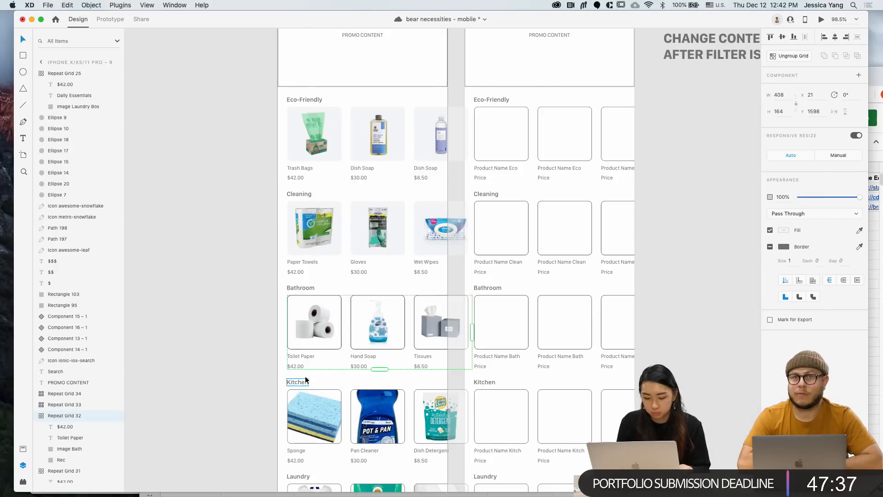
{"action": "double_click", "coordinate": [332, 347]}
{"action": "left_click", "coordinate": [770, 263]}
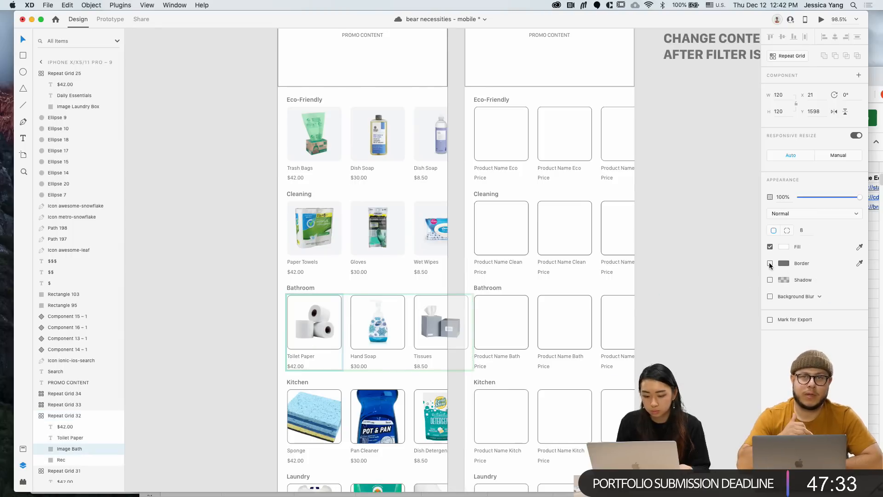
{"action": "left_click", "coordinate": [58, 462]}
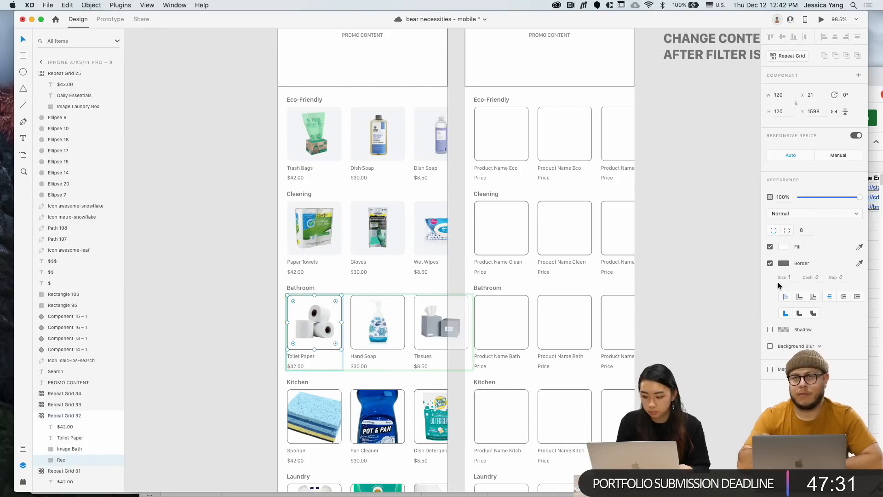
{"action": "left_click", "coordinate": [769, 263]}
{"action": "left_click", "coordinate": [781, 247]}
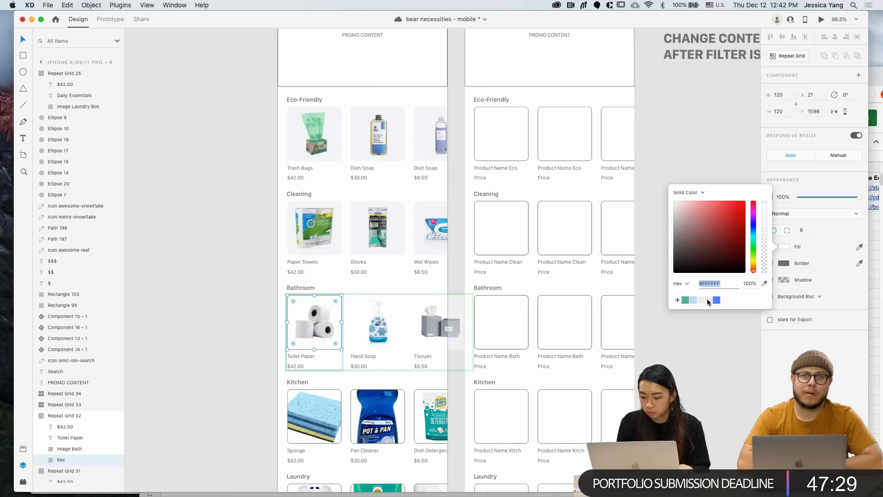
{"action": "left_click", "coordinate": [223, 334]}
{"action": "scroll", "coordinate": [223, 336], "scroll_direction": "down", "scroll_amount": 2}
Shrink the Sponge, Pan Cleaner and Dish Detergent images to fit their Kitchen tiles
{"action": "scroll", "coordinate": [223, 335], "scroll_direction": "down", "scroll_amount": 3}
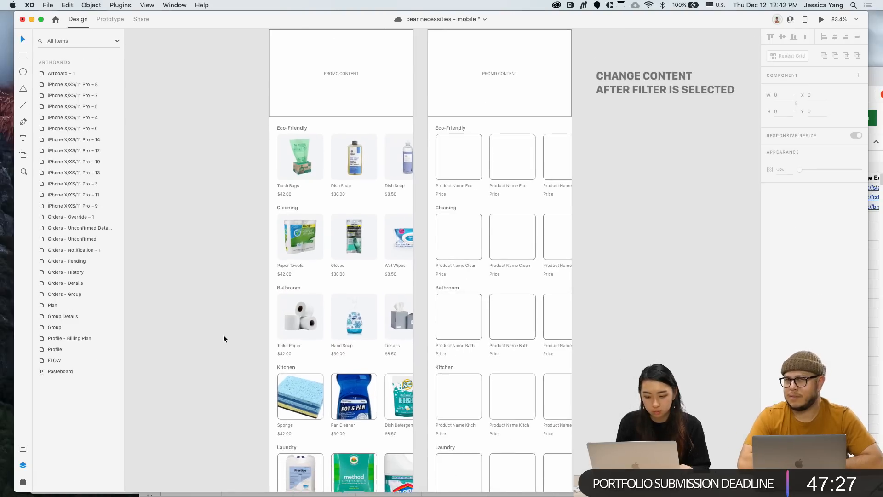
{"action": "scroll", "coordinate": [253, 361], "scroll_direction": "up", "scroll_amount": 4}
{"action": "double_click", "coordinate": [308, 344]}
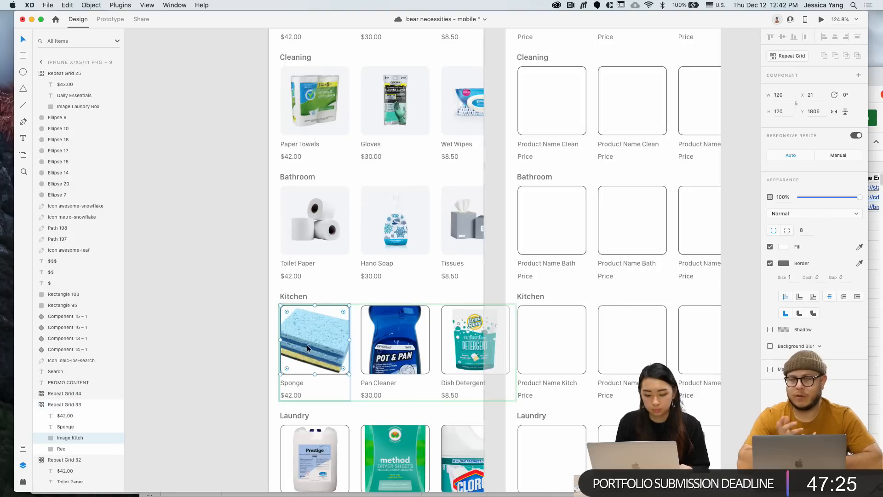
{"action": "left_click_drag", "start_coordinate": [351, 372], "coordinate": [344, 369]}
{"action": "left_click", "coordinate": [389, 352]}
{"action": "double_click", "coordinate": [390, 352]}
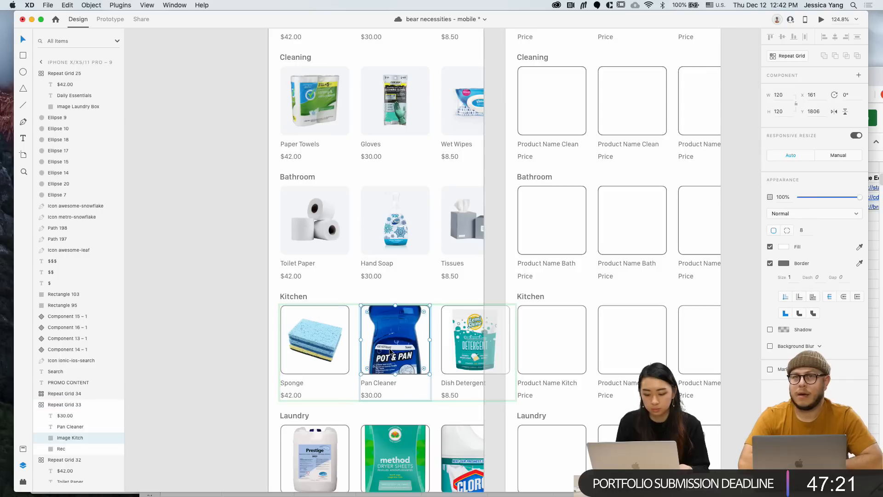
{"action": "double_click", "coordinate": [393, 352]}
{"action": "left_click_drag", "start_coordinate": [428, 413], "coordinate": [410, 390]}
{"action": "key", "text": "Up"}
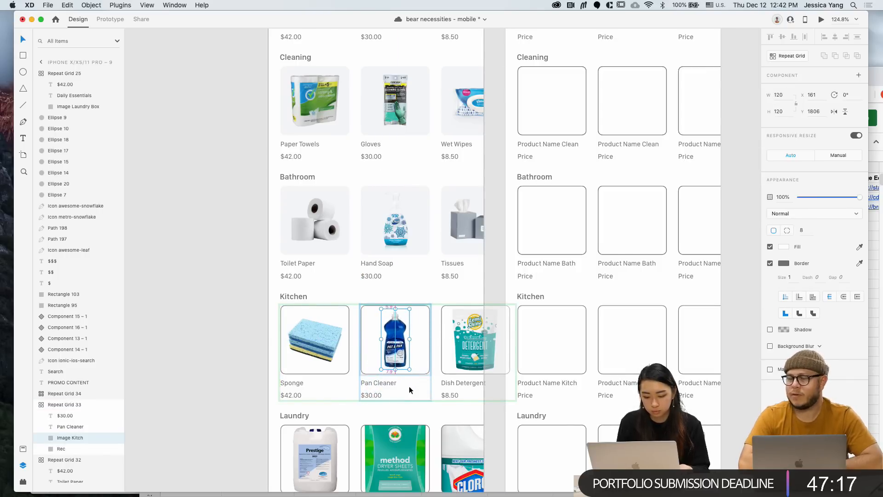
{"action": "left_click", "coordinate": [478, 361]}
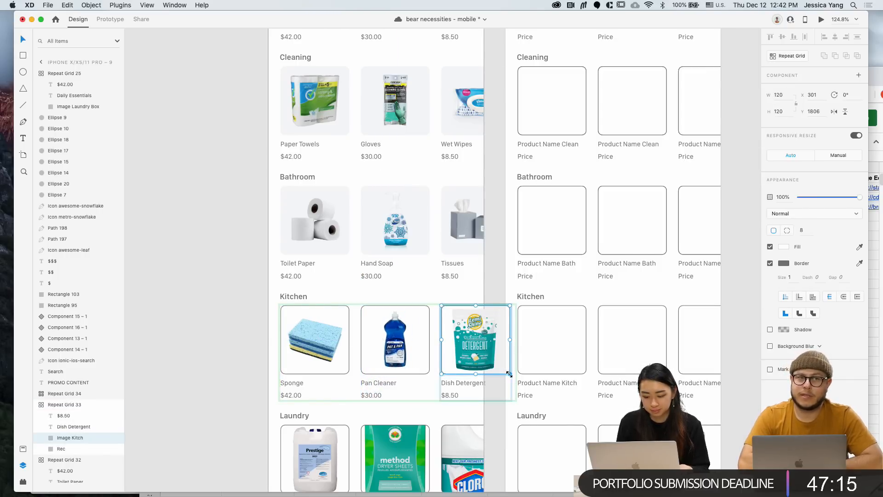
{"action": "left_click_drag", "start_coordinate": [505, 371], "coordinate": [502, 370]}
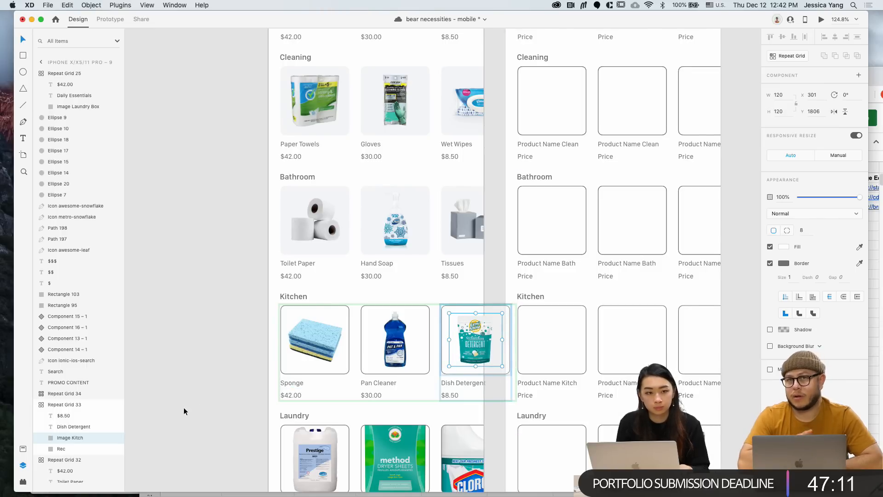
{"action": "left_click", "coordinate": [198, 404]}
Fill the Kitchen tile background with #F4F5F7 and remove the Kitchen image borders
{"action": "double_click", "coordinate": [347, 372]}
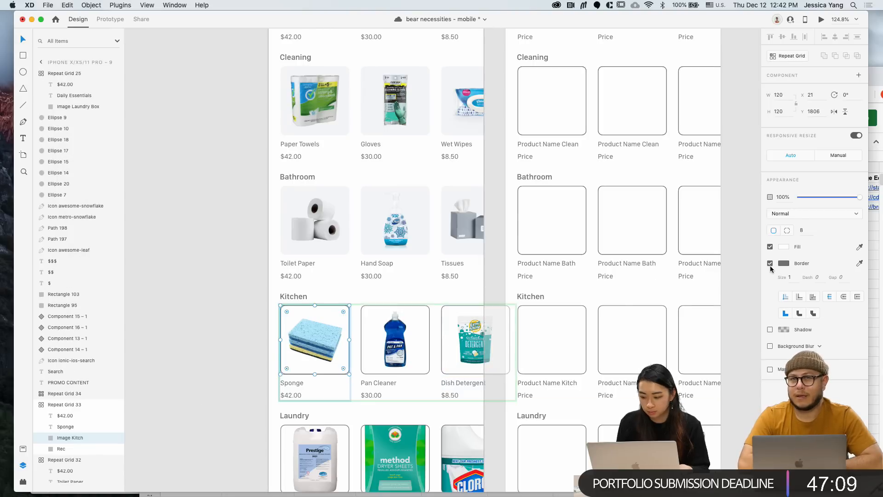
{"action": "left_click", "coordinate": [61, 449]}
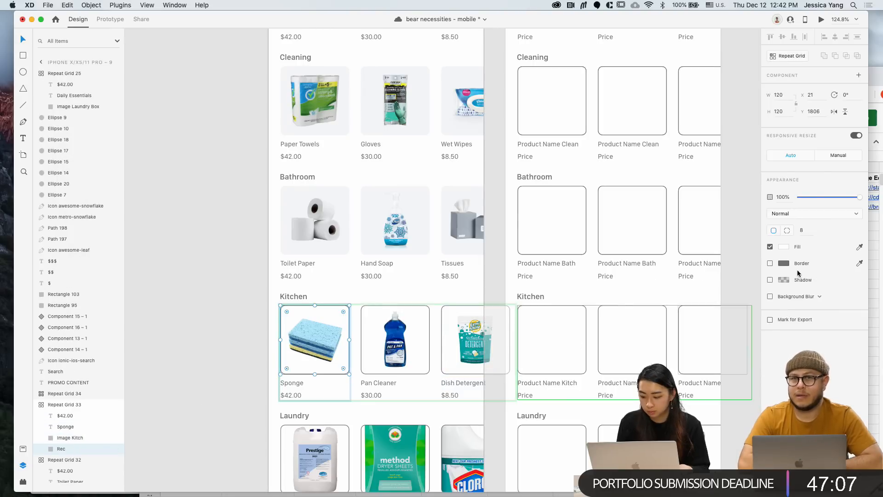
{"action": "left_click", "coordinate": [784, 247]}
{"action": "left_click", "coordinate": [708, 300]}
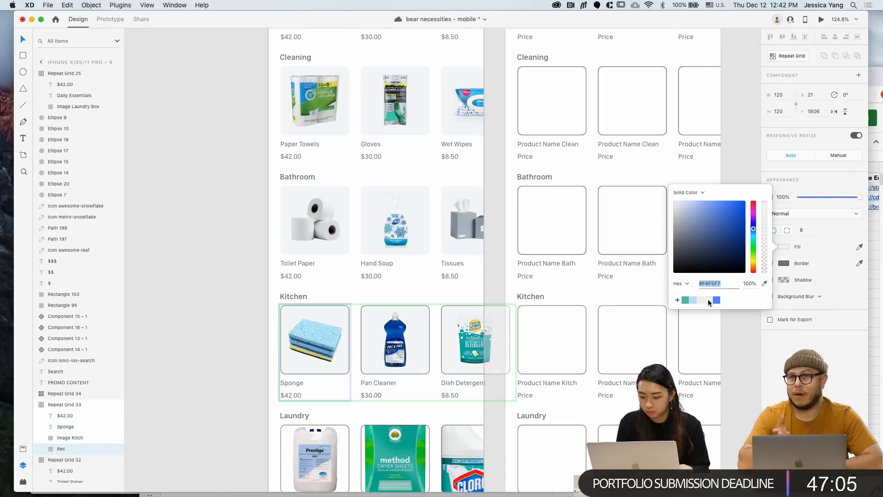
{"action": "left_click", "coordinate": [816, 257]}
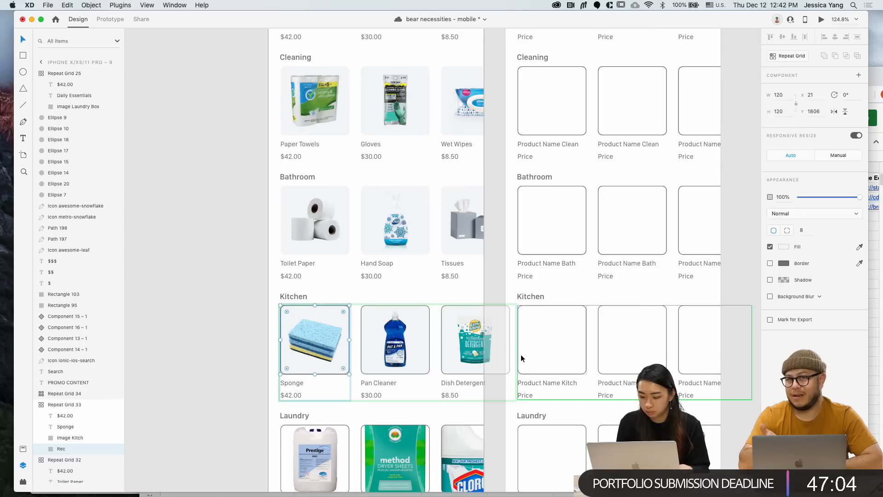
{"action": "left_click", "coordinate": [341, 373]}
{"action": "left_click", "coordinate": [770, 262]}
{"action": "scroll", "coordinate": [351, 318], "scroll_direction": "down", "scroll_amount": 5}
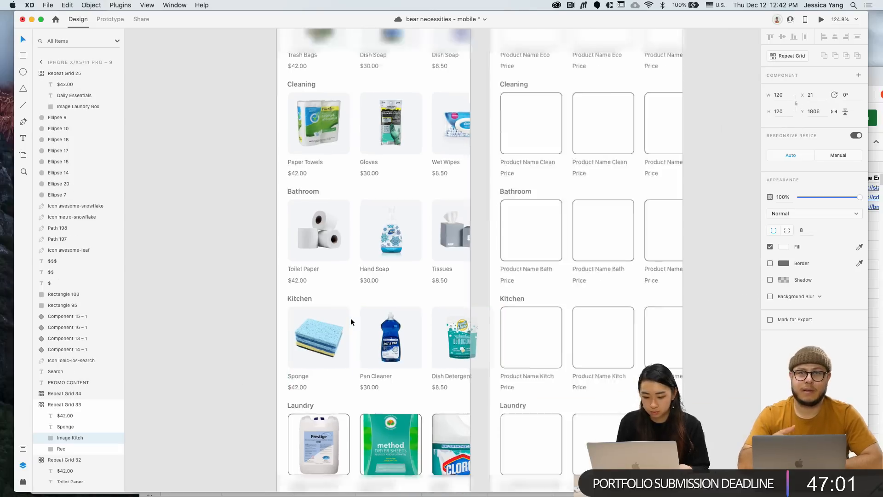
{"action": "left_click", "coordinate": [277, 313]}
{"action": "scroll", "coordinate": [278, 313], "scroll_direction": "down", "scroll_amount": 2}
{"action": "scroll", "coordinate": [277, 313], "scroll_direction": "up", "scroll_amount": 3}
Shrink the Dryer Sheets and Bleach images to fit inside their Laundry tiles
{"action": "scroll", "coordinate": [278, 314], "scroll_direction": "down", "scroll_amount": 2}
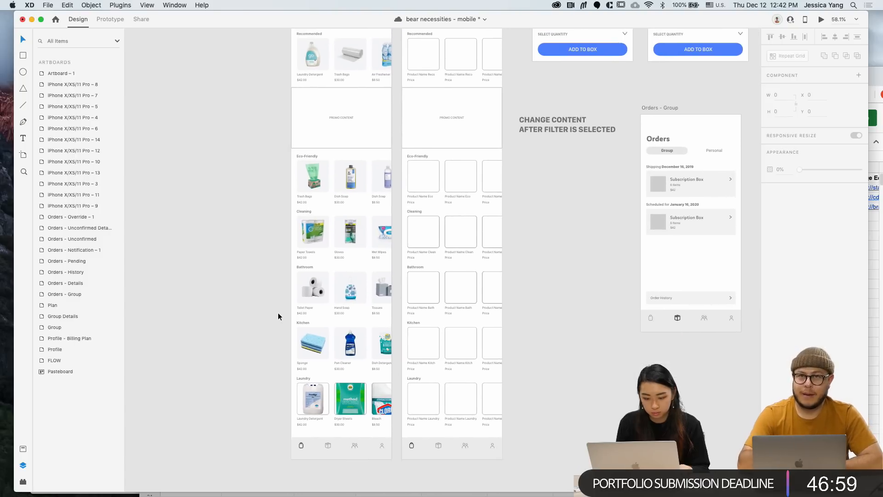
{"action": "scroll", "coordinate": [320, 399], "scroll_direction": "up", "scroll_amount": 5}
{"action": "double_click", "coordinate": [324, 404]}
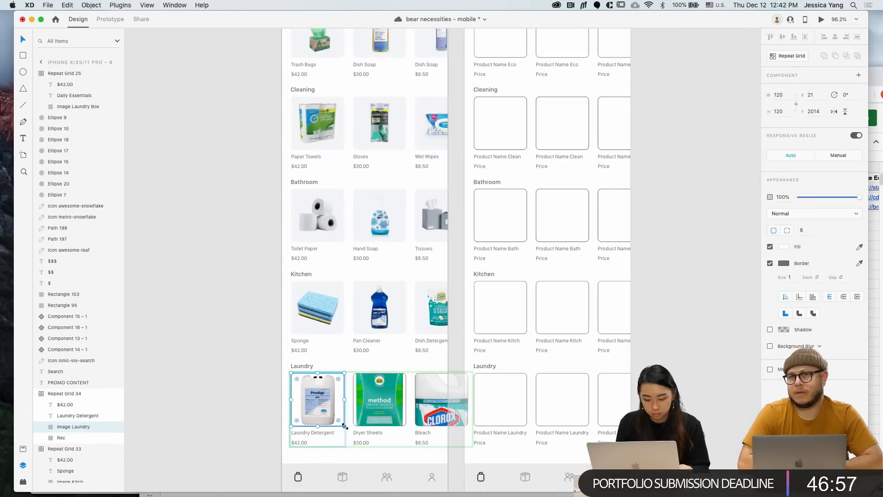
{"action": "left_click_drag", "start_coordinate": [343, 426], "coordinate": [339, 422]}
{"action": "key", "text": "super+z"}
{"action": "double_click", "coordinate": [326, 411]}
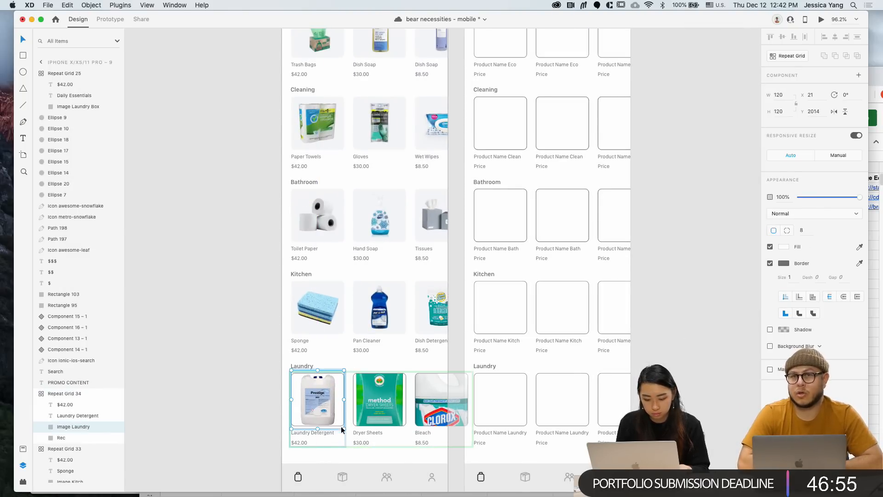
{"action": "double_click", "coordinate": [365, 410]}
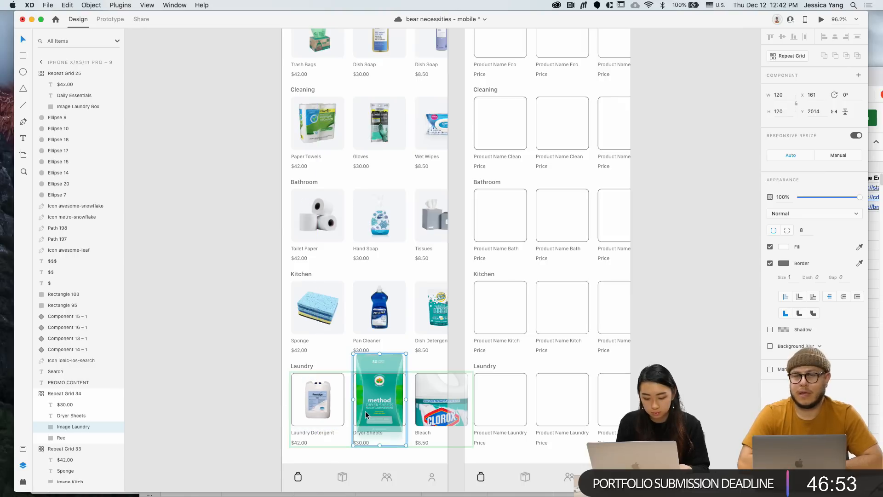
{"action": "left_click_drag", "start_coordinate": [406, 446], "coordinate": [392, 421]}
{"action": "key", "text": "Down"}
{"action": "key", "text": "Down"}
{"action": "double_click", "coordinate": [441, 407]}
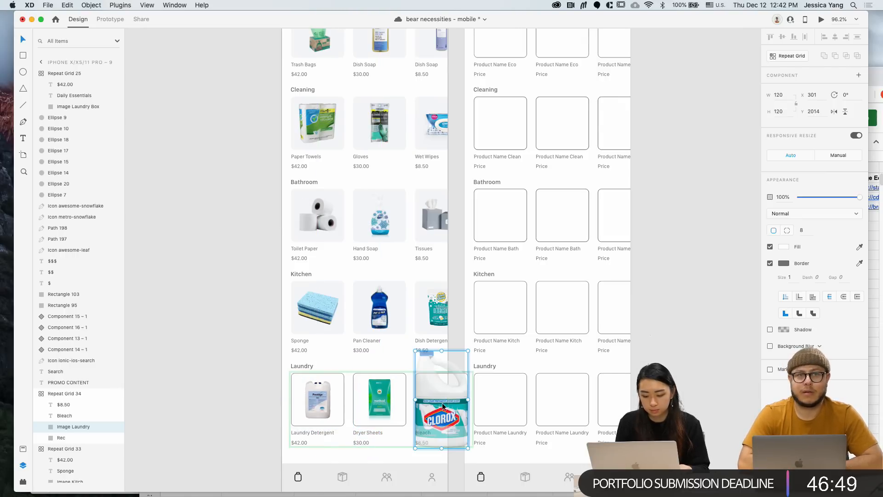
{"action": "left_click_drag", "start_coordinate": [468, 446], "coordinate": [452, 428]}
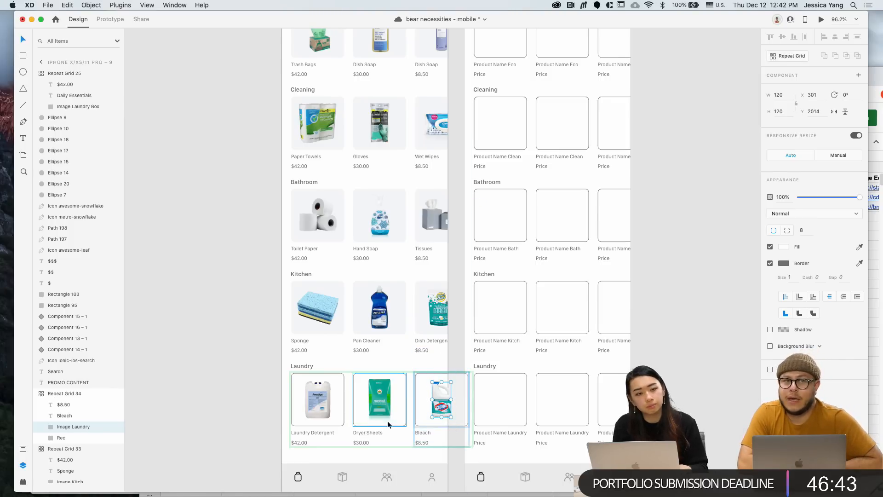
Remove the borders from the Laundry images and save the design
{"action": "left_click", "coordinate": [290, 434]}
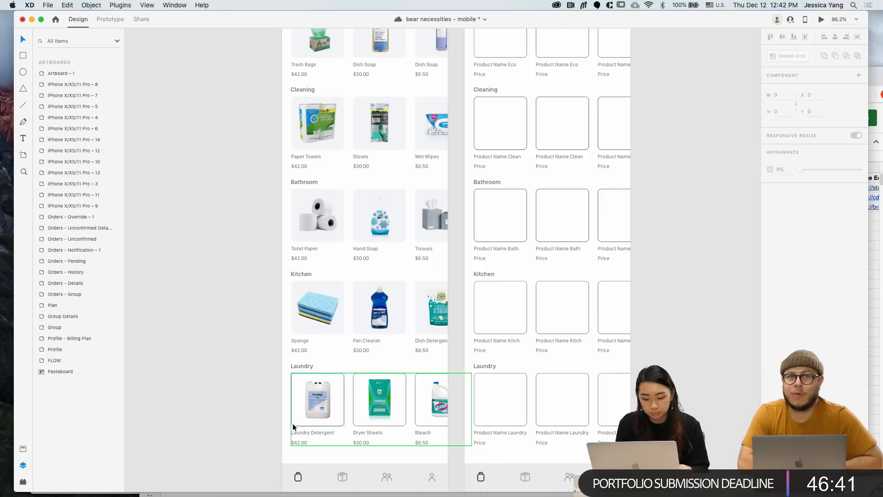
{"action": "double_click", "coordinate": [294, 424]}
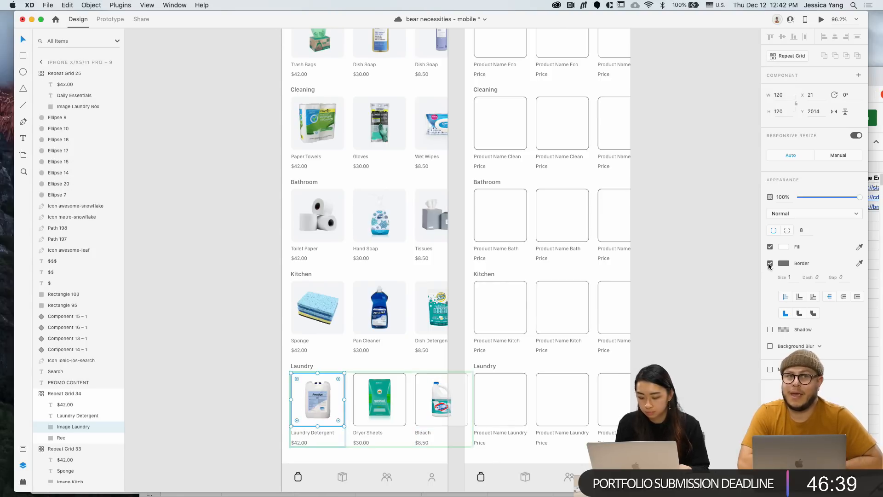
{"action": "left_click", "coordinate": [769, 264]}
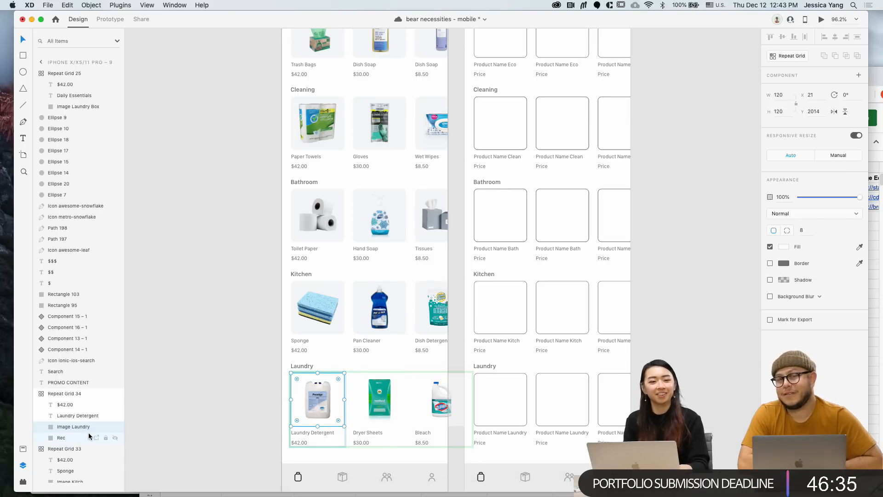
{"action": "key", "text": "super+s"}
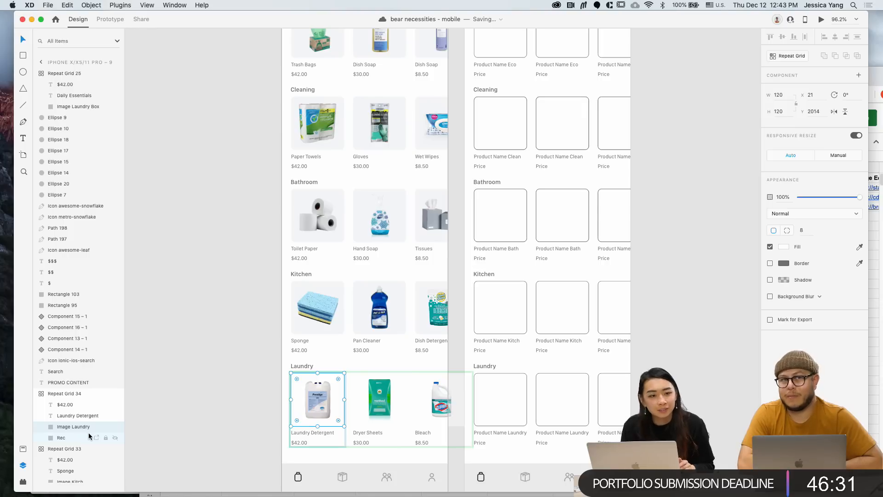
{"action": "left_click", "coordinate": [88, 432]}
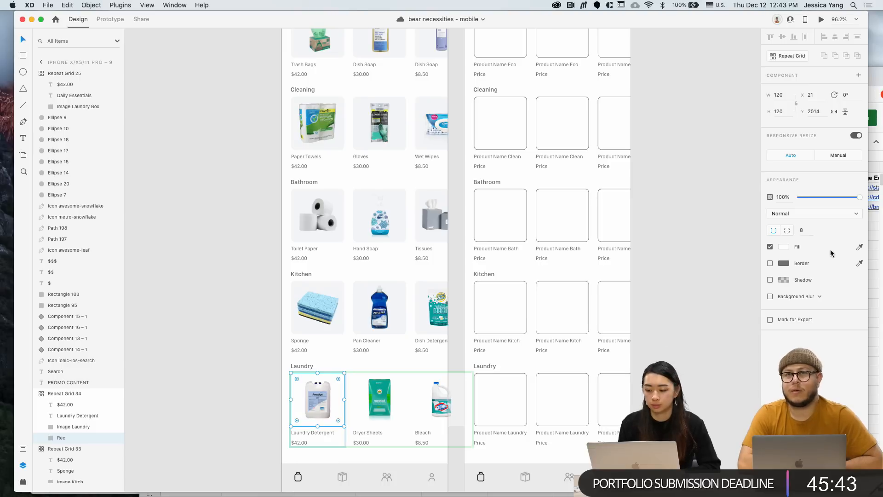
Fill the Laundry tile background with light grey #F4F5F7
{"action": "left_click", "coordinate": [784, 246]}
{"action": "left_click", "coordinate": [701, 299]}
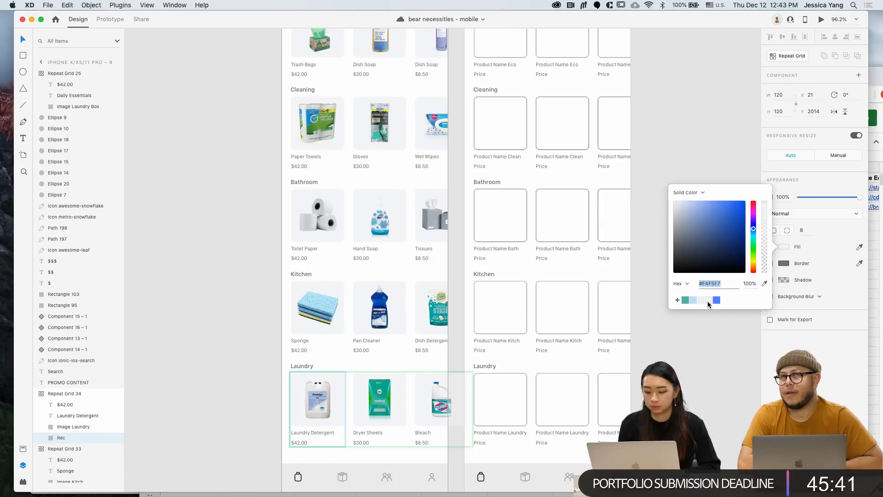
{"action": "left_click", "coordinate": [680, 384]}
Select the blue cleaning photo on the pasteboard and paste it into the Pro – 9 artboard
{"action": "scroll", "coordinate": [680, 384], "scroll_direction": "down", "scroll_amount": 3}
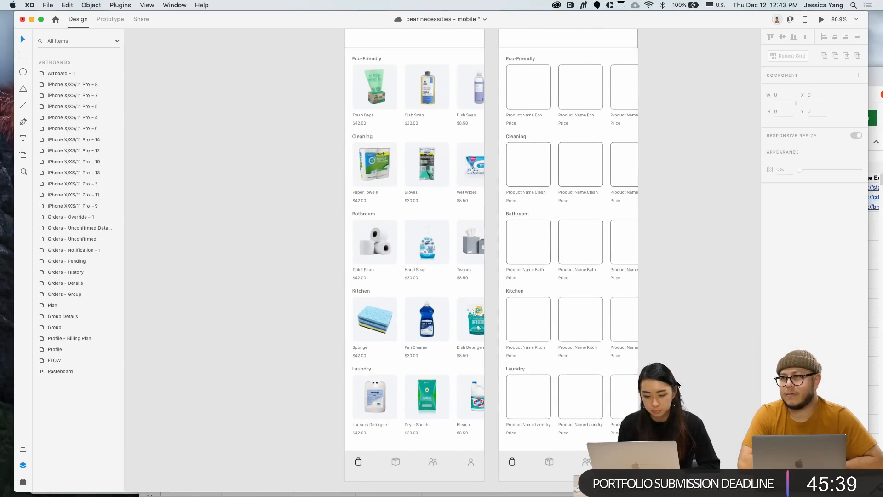
{"action": "scroll", "coordinate": [680, 384], "scroll_direction": "up", "scroll_amount": 1}
{"action": "scroll", "coordinate": [680, 384], "scroll_direction": "right", "scroll_amount": 1}
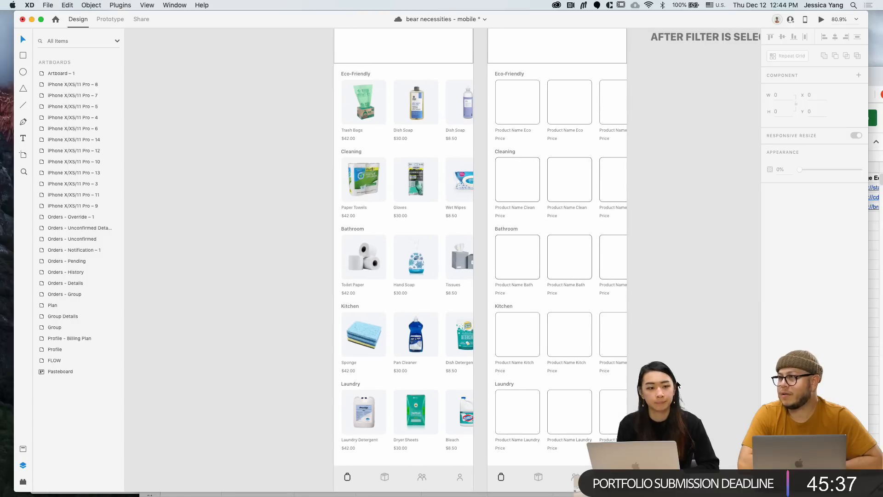
{"action": "scroll", "coordinate": [678, 384], "scroll_direction": "down", "scroll_amount": 5}
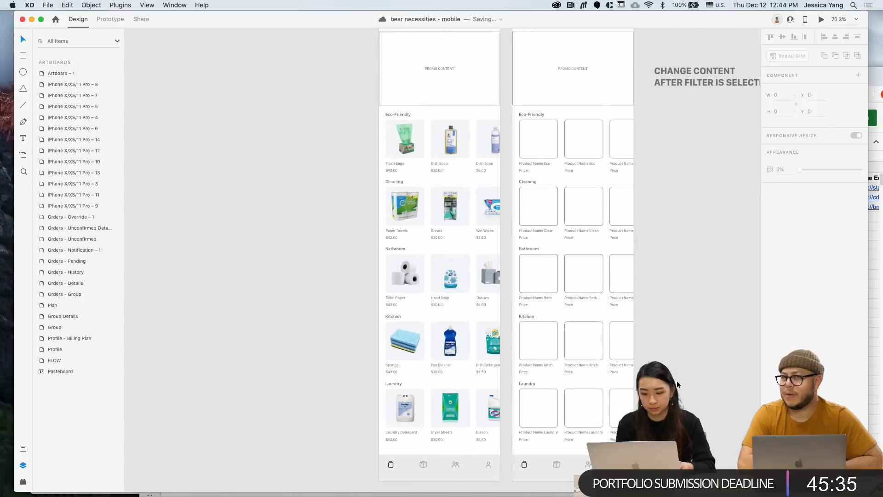
{"action": "scroll", "coordinate": [677, 380], "scroll_direction": "right", "scroll_amount": 5}
{"action": "scroll", "coordinate": [677, 379], "scroll_direction": "down", "scroll_amount": 5}
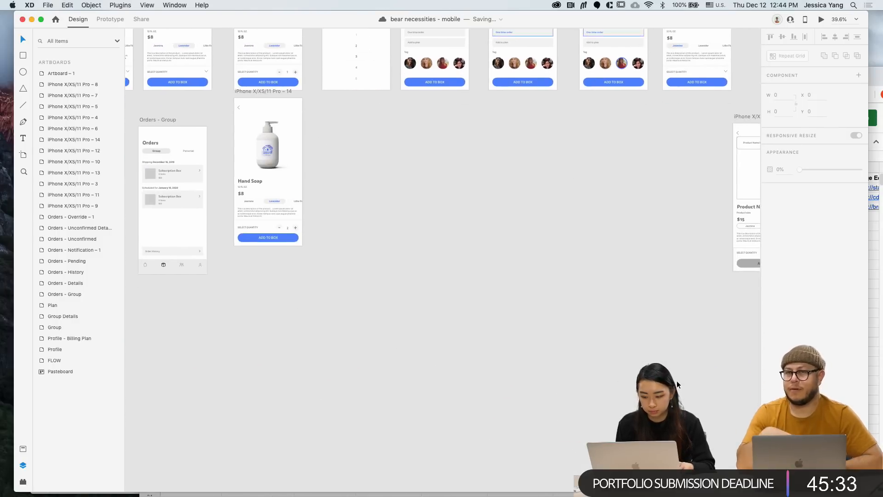
{"action": "scroll", "coordinate": [676, 380], "scroll_direction": "right", "scroll_amount": 3}
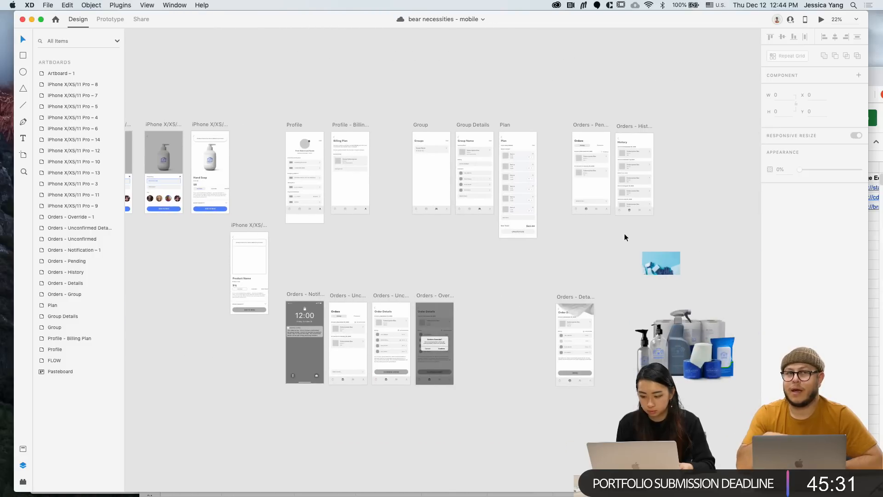
{"action": "left_click_drag", "start_coordinate": [624, 233], "coordinate": [689, 291]}
{"action": "scroll", "coordinate": [476, 295], "scroll_direction": "left", "scroll_amount": 10}
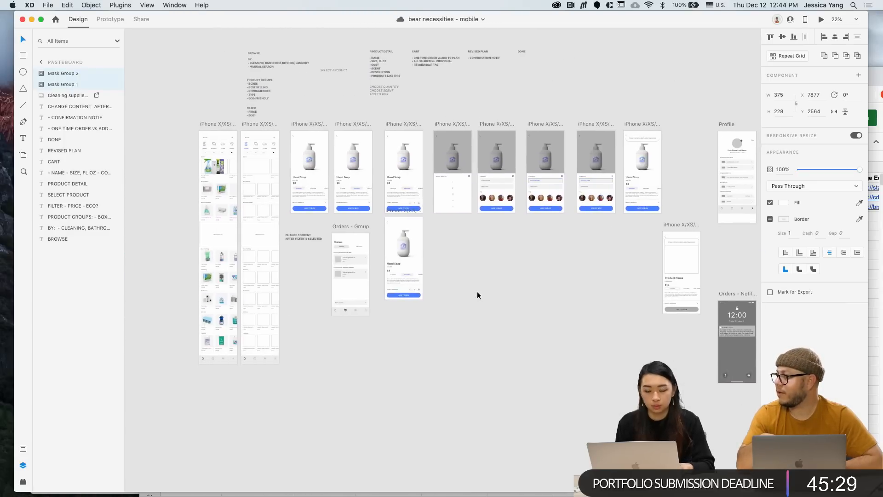
{"action": "left_click", "coordinate": [366, 124]}
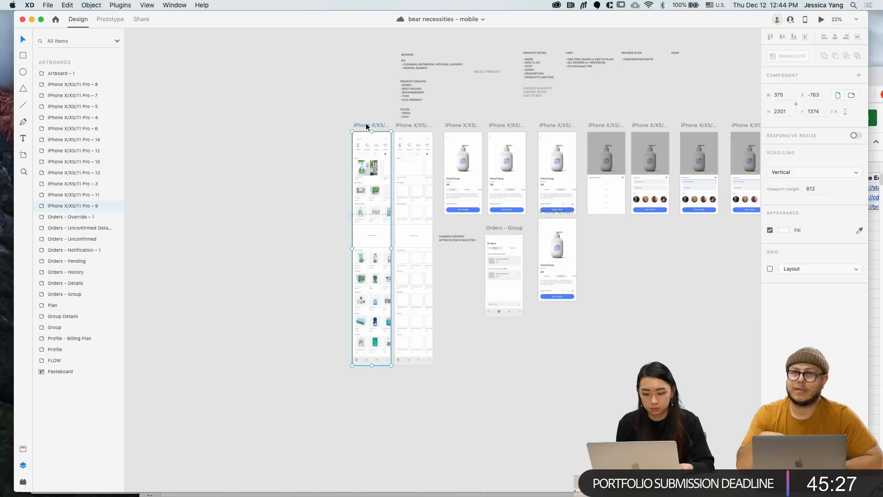
{"action": "scroll", "coordinate": [366, 124], "scroll_direction": "up", "scroll_amount": 5}
{"action": "key", "text": "ctrl+v"}
Cut the leftover placeholder rectangle out of the promo box
{"action": "scroll", "coordinate": [350, 331], "scroll_direction": "up", "scroll_amount": 5}
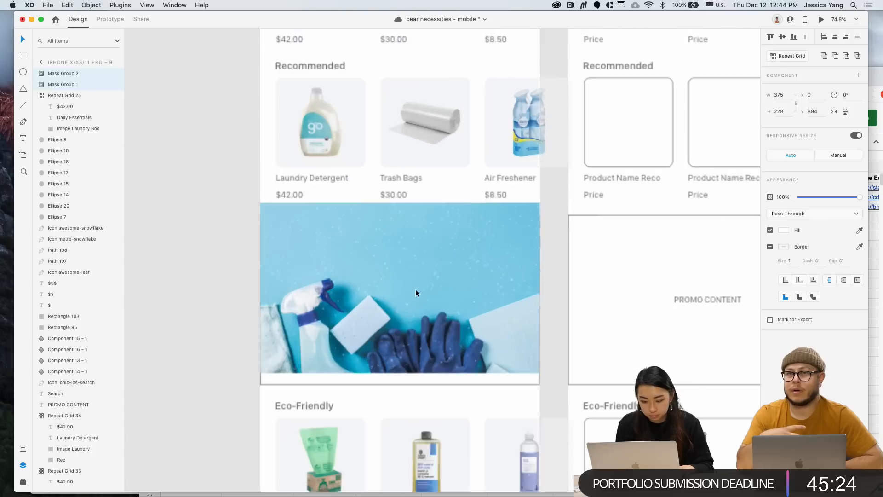
{"action": "left_click_drag", "start_coordinate": [415, 292], "coordinate": [415, 304]}
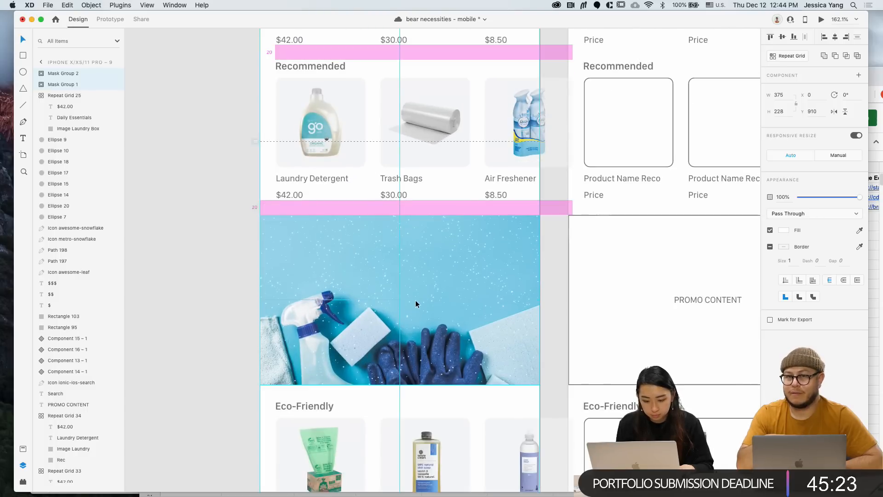
{"action": "key", "text": "super+z"}
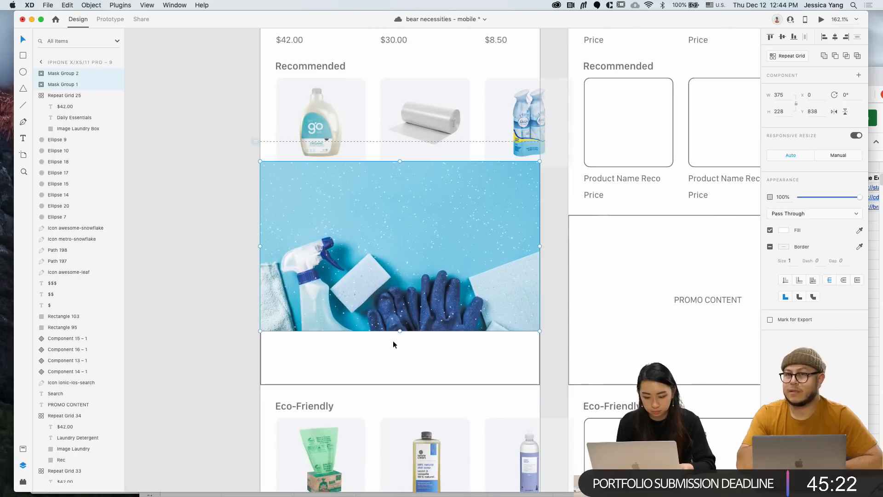
{"action": "left_click", "coordinate": [377, 384]}
{"action": "key", "text": "super+x"}
Move both parts of the blue cleaning photo down to fill the promo box
{"action": "left_click", "coordinate": [344, 191]}
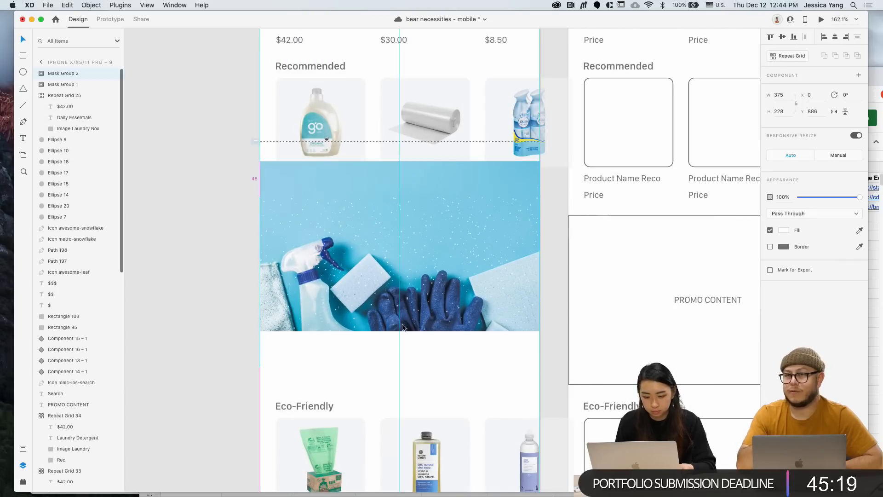
{"action": "left_click_drag", "start_coordinate": [192, 299], "coordinate": [306, 329]}
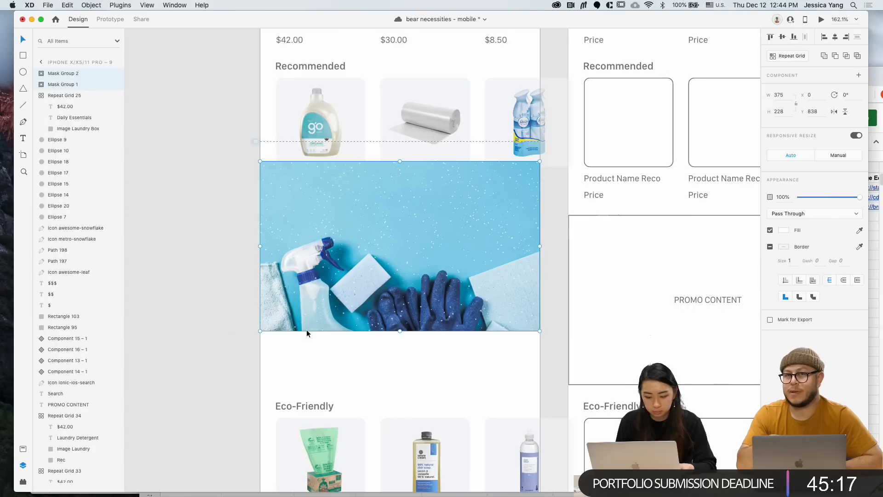
{"action": "left_click_drag", "start_coordinate": [326, 300], "coordinate": [324, 351]}
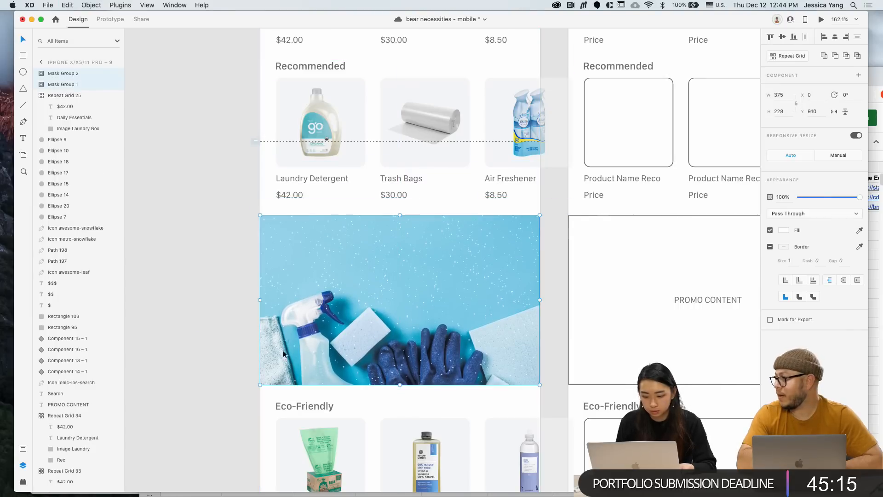
{"action": "left_click", "coordinate": [162, 299]}
{"action": "scroll", "coordinate": [211, 284], "scroll_direction": "down", "scroll_amount": 5}
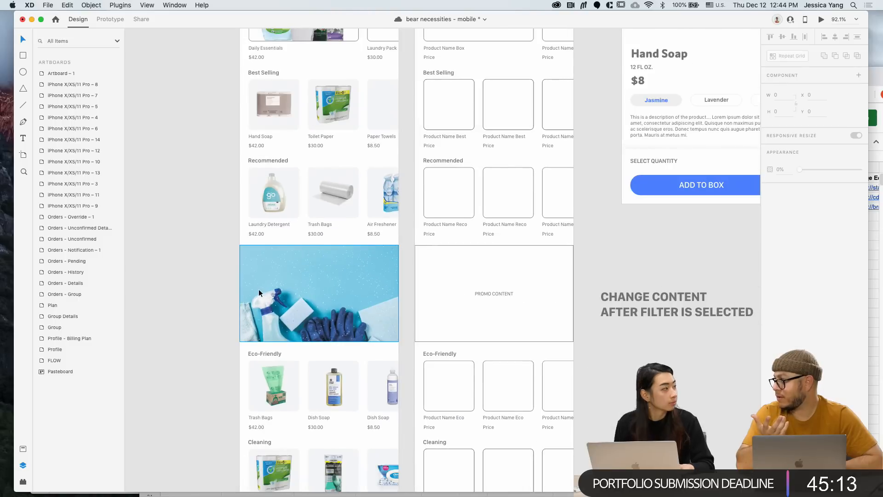
{"action": "left_click", "coordinate": [498, 293]}
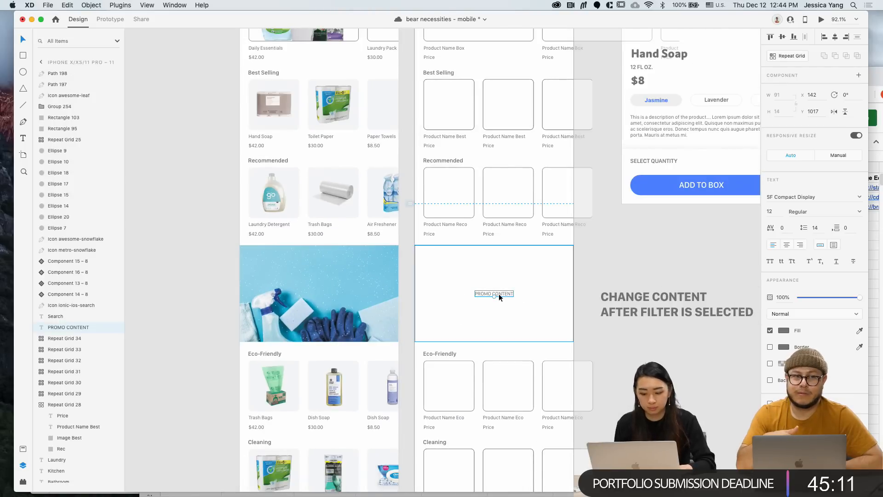
{"action": "scroll", "coordinate": [499, 293], "scroll_direction": "up", "scroll_amount": 3}
{"action": "scroll", "coordinate": [499, 293], "scroll_direction": "left", "scroll_amount": 3}
{"action": "scroll", "coordinate": [498, 293], "scroll_direction": "down", "scroll_amount": 2}
{"action": "scroll", "coordinate": [498, 293], "scroll_direction": "up", "scroll_amount": 5}
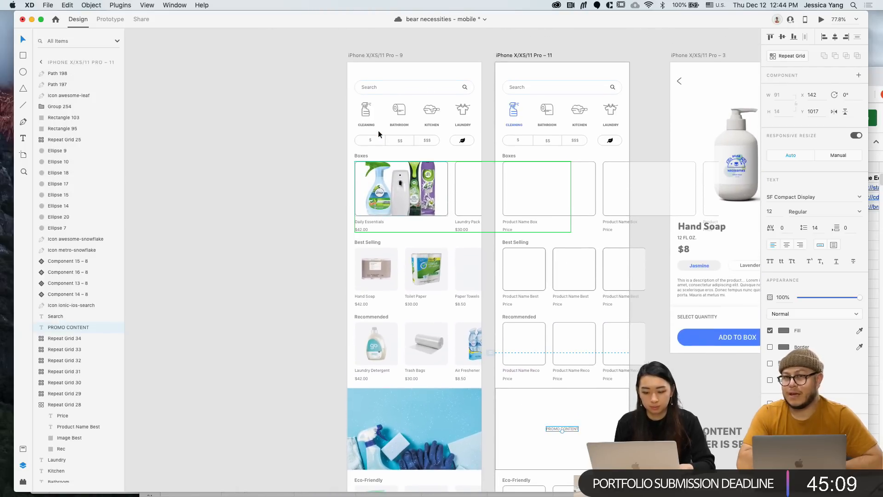
Replace the PROMO CONTENT text with HAPPY HOLIDAYS! in white
{"action": "left_click", "coordinate": [384, 54]}
{"action": "left_click", "coordinate": [413, 428]}
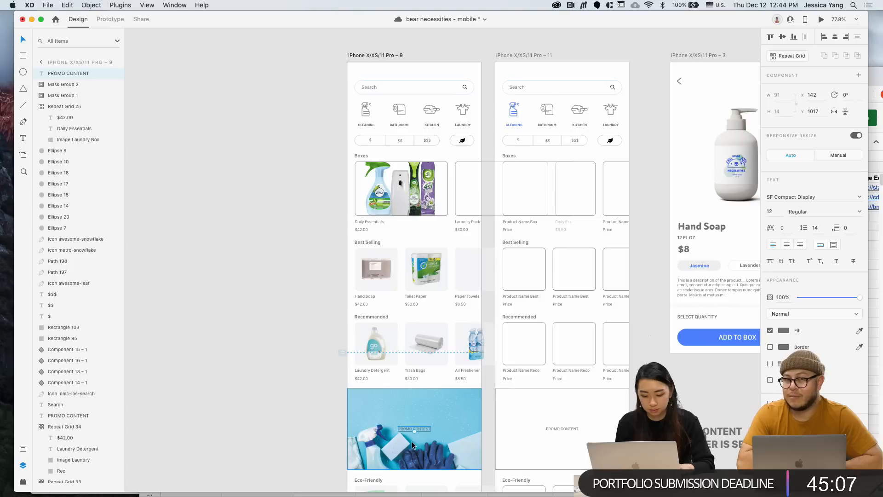
{"action": "scroll", "coordinate": [415, 428], "scroll_direction": "up", "scroll_amount": 5}
{"action": "double_click", "coordinate": [428, 427]}
{"action": "type", "text": "HA"}
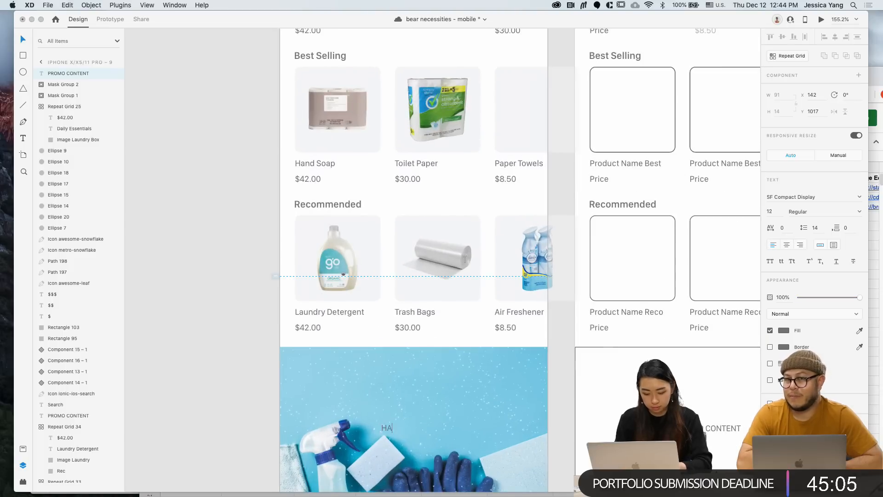
{"action": "type", "text": "PPY HOLIDAYS!"}
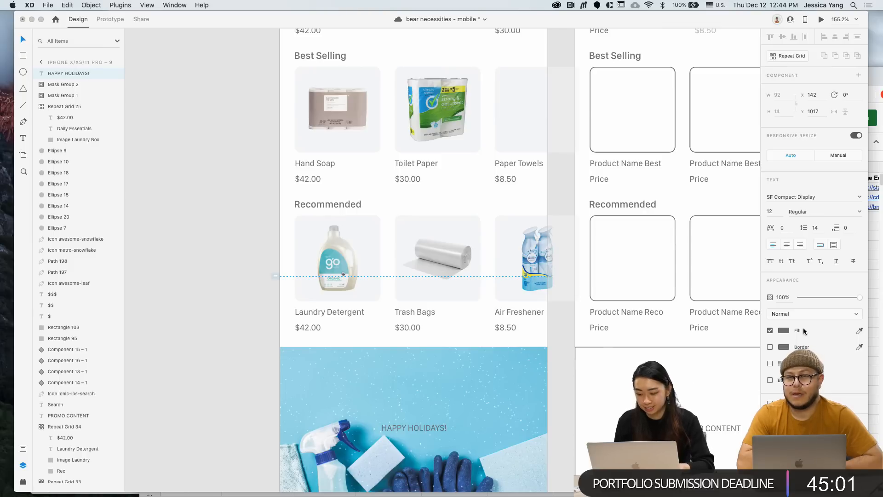
{"action": "key", "text": "super+a"}
{"action": "left_click", "coordinate": [784, 330]}
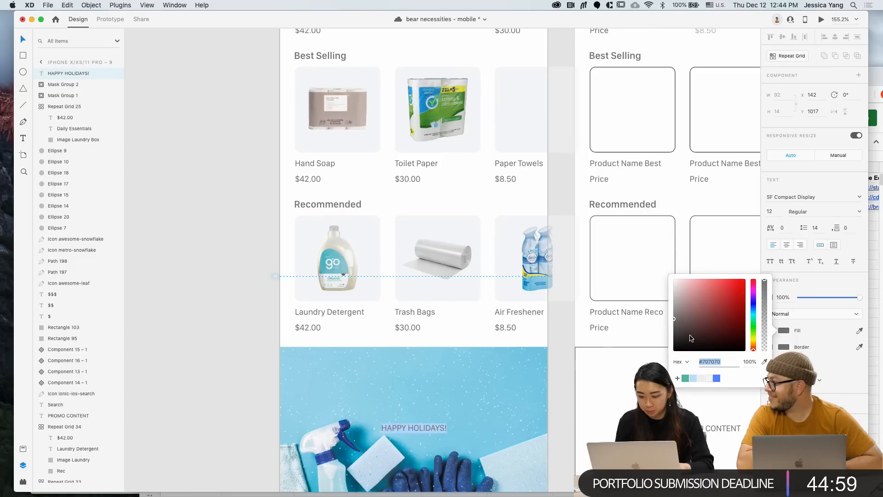
{"action": "left_click", "coordinate": [253, 300]}
Switch to the bear necessities - adobe document window
{"action": "left_click", "coordinate": [245, 344]}
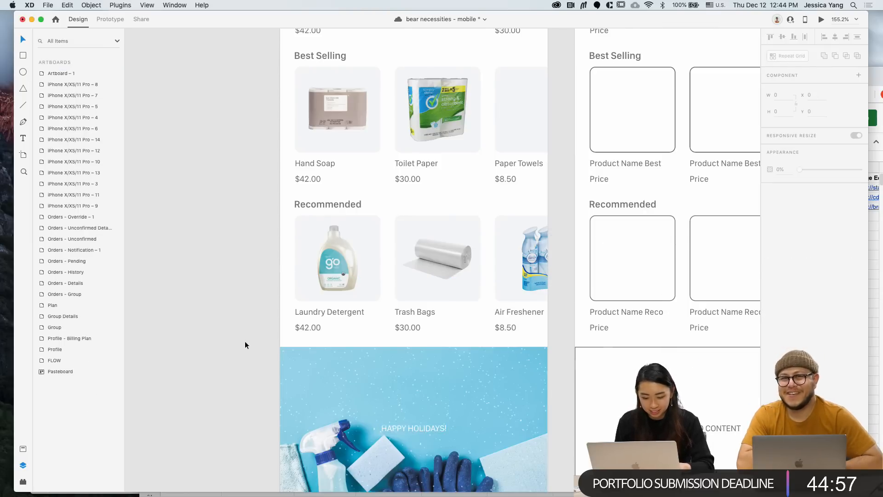
{"action": "key", "text": "ctrl+Up"}
{"action": "left_click", "coordinate": [216, 221]}
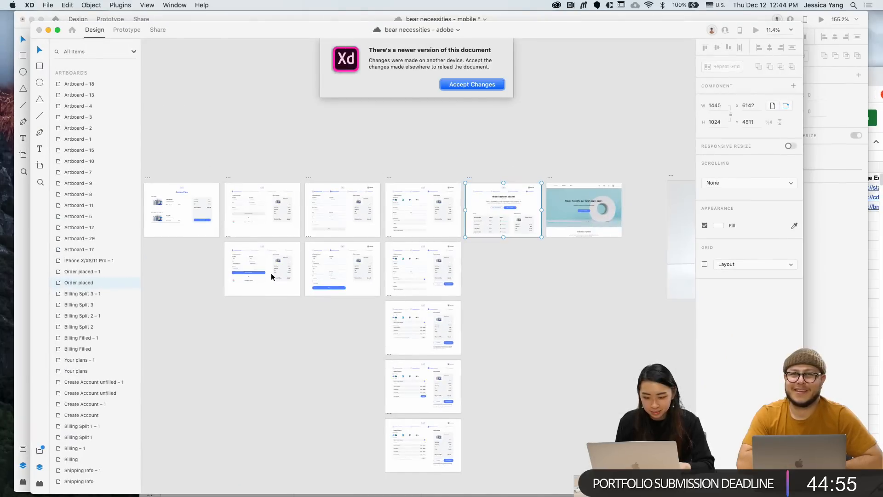
Accept the newer bear necessities - adobe version, view its Cleaning banner, then return to the mobile document
{"action": "left_click", "coordinate": [471, 86]}
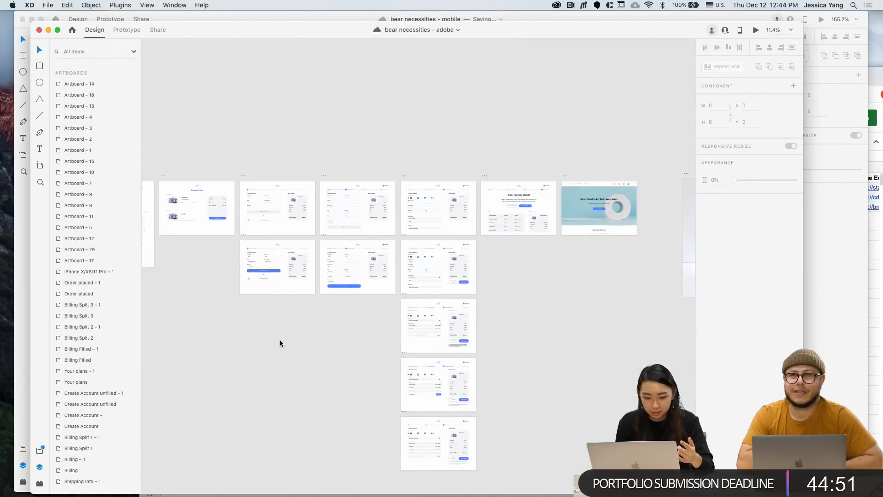
{"action": "scroll", "coordinate": [280, 341], "scroll_direction": "left", "scroll_amount": 15}
{"action": "scroll", "coordinate": [328, 280], "scroll_direction": "up", "scroll_amount": 5}
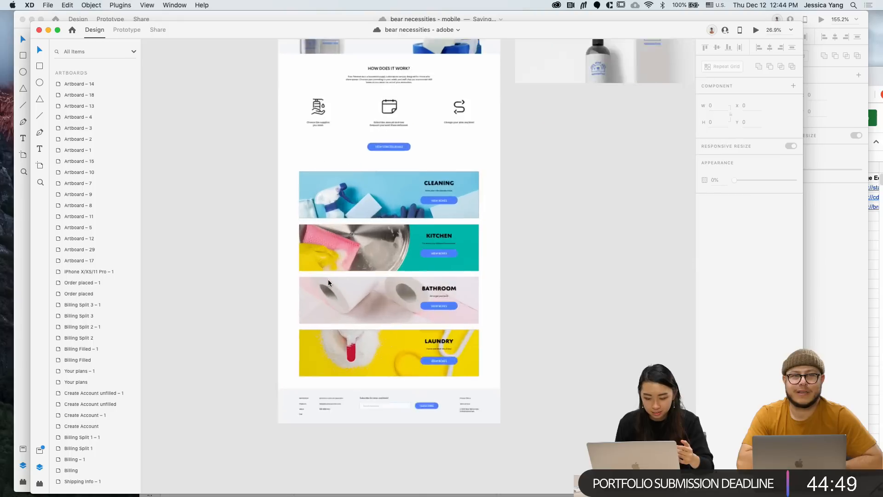
{"action": "scroll", "coordinate": [327, 280], "scroll_direction": "up", "scroll_amount": 4}
{"action": "scroll", "coordinate": [421, 172], "scroll_direction": "up", "scroll_amount": 2}
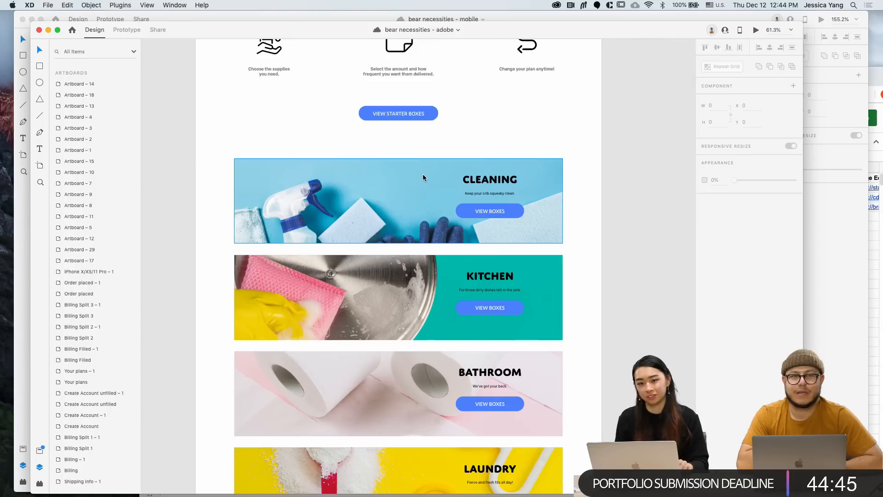
{"action": "left_click", "coordinate": [824, 227]}
{"action": "scroll", "coordinate": [467, 334], "scroll_direction": "down", "scroll_amount": 5}
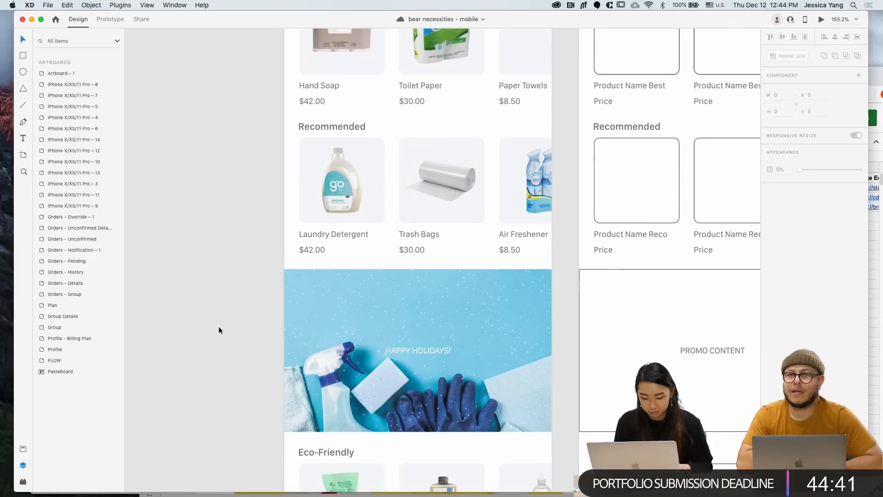
Set the HAPPY HOLIDAYS! heading to Semibold at font size 20
{"action": "left_click", "coordinate": [407, 315]}
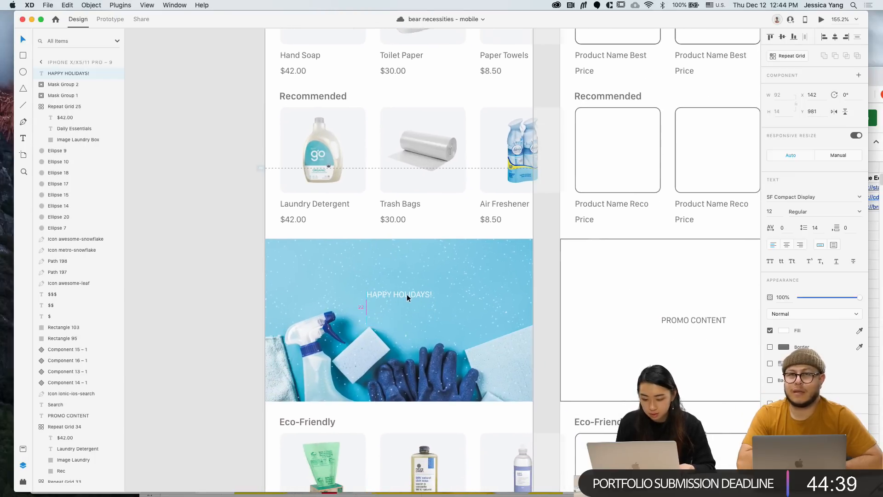
{"action": "left_click", "coordinate": [859, 212]}
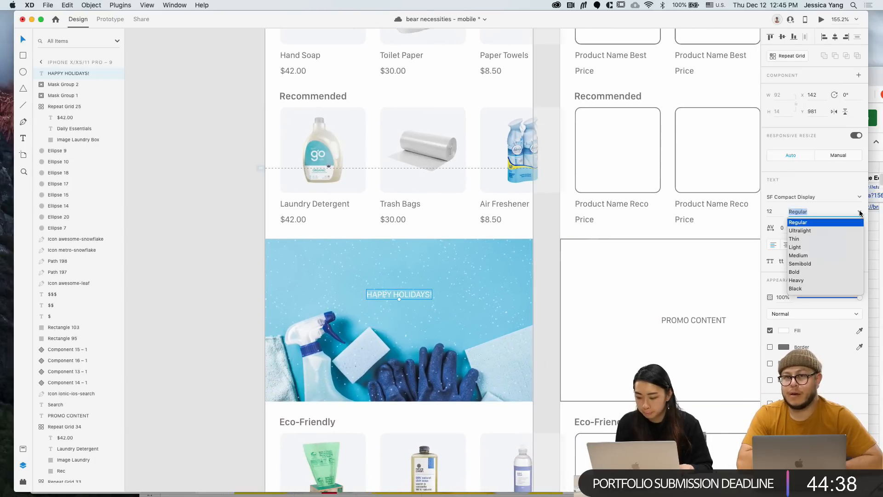
{"action": "left_click", "coordinate": [823, 262]}
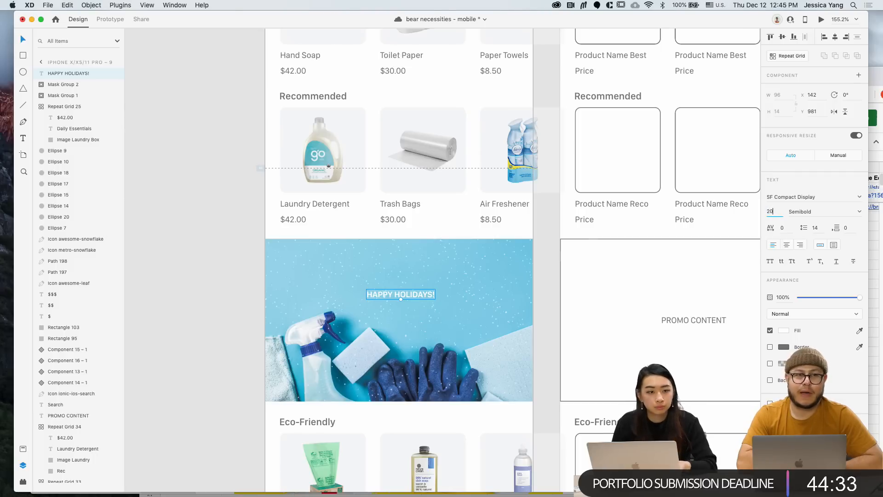
{"action": "key", "text": "Return"}
Centre the heading on the banner, enlarge it to size 25, and duplicate it below
{"action": "left_click", "coordinate": [485, 314]}
{"action": "left_click", "coordinate": [459, 288]}
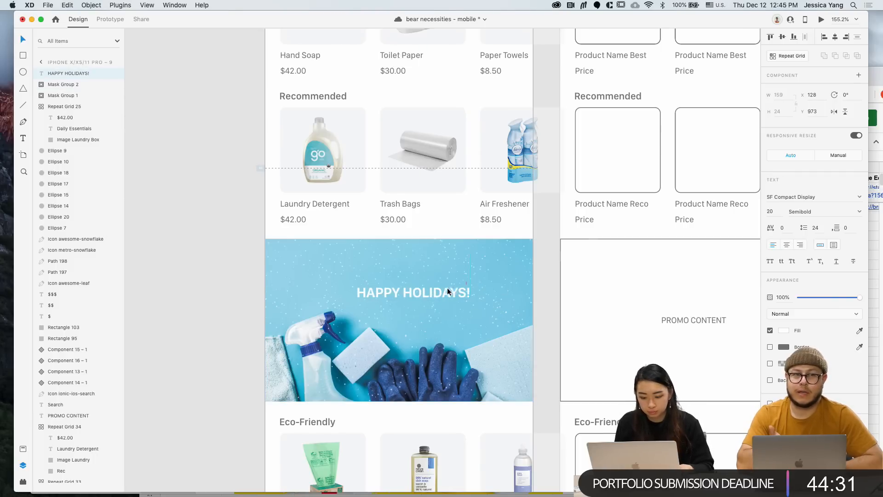
{"action": "left_click_drag", "start_coordinate": [447, 288], "coordinate": [435, 286]}
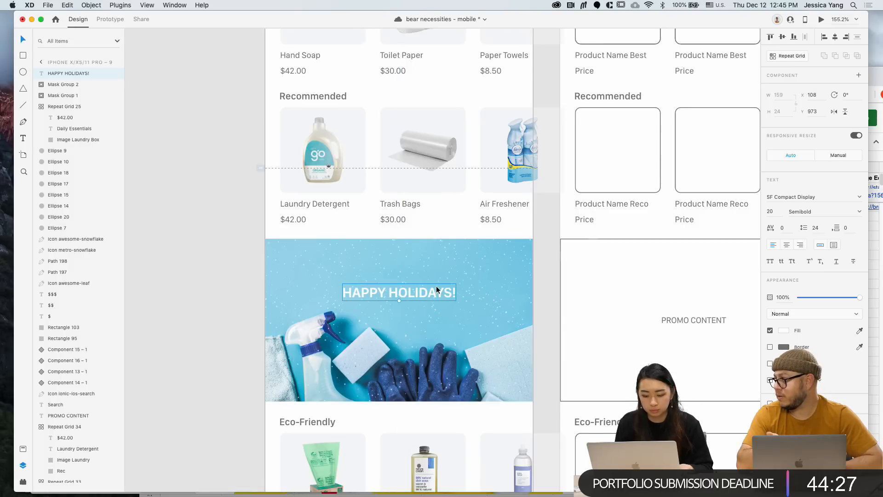
{"action": "left_click", "coordinate": [437, 319], "text": "shift"}
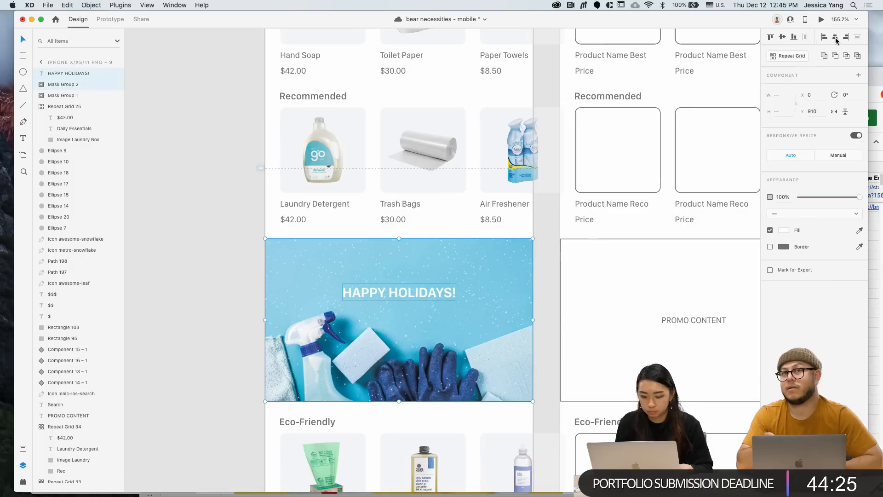
{"action": "left_click", "coordinate": [424, 289]}
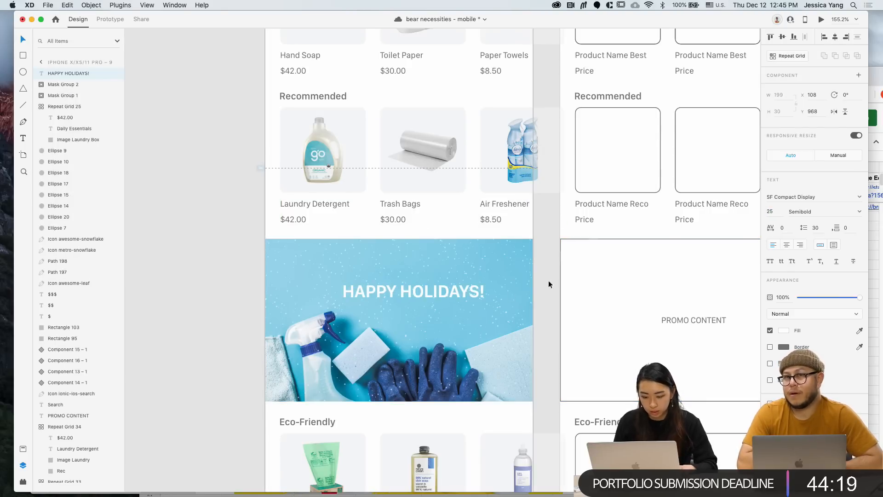
{"action": "key", "text": "Return"}
{"action": "left_click_drag", "start_coordinate": [460, 292], "coordinate": [445, 320]}
Change the duplicated line's text to 'Use HappyBear25 for 25% OFF'
{"action": "double_click", "coordinate": [444, 321]}
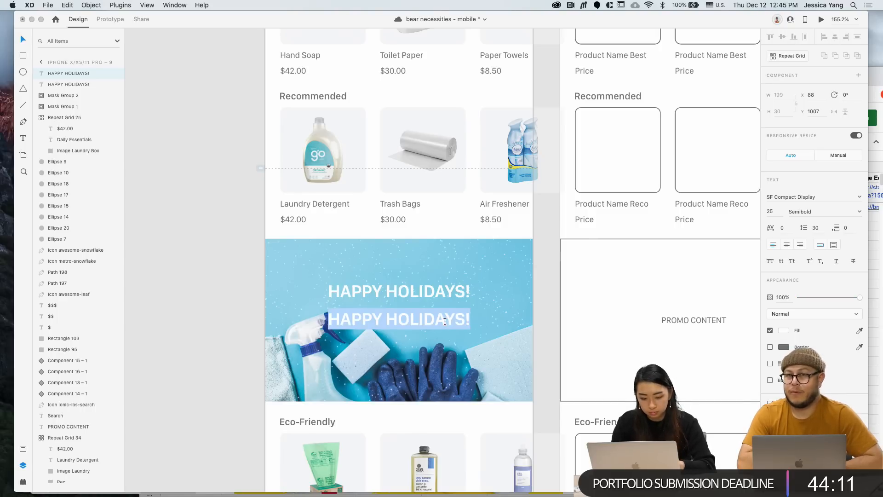
{"action": "type", "text": "Use HappyBear12 for %"}
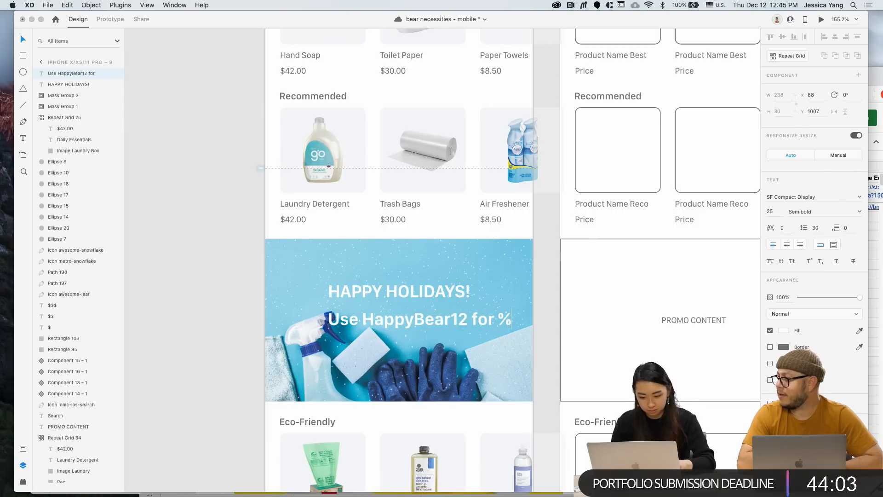
{"action": "key", "text": "BackSpace"}
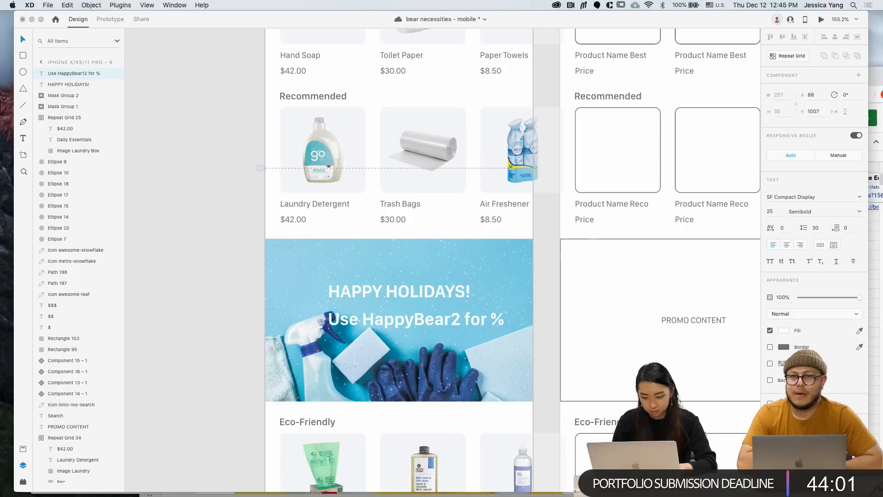
{"action": "type", "text": "5"}
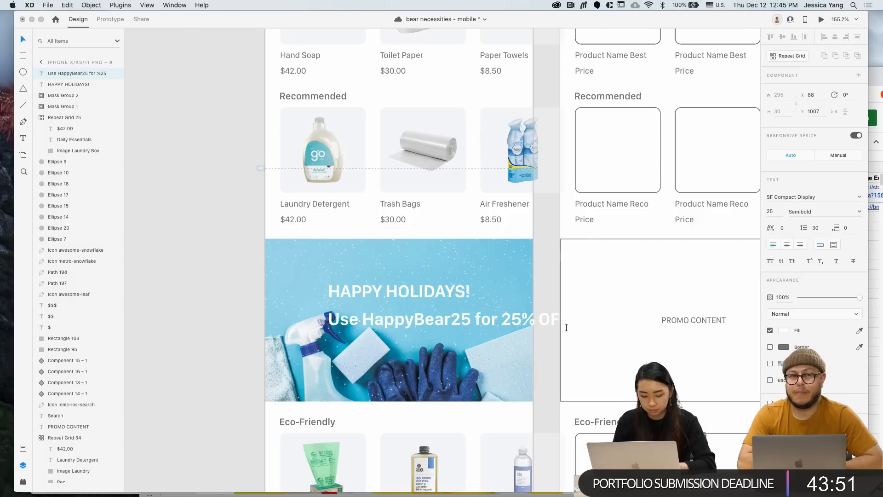
Set the discount line to 12 pt and centre it under HAPPY HOLIDAYS!
{"action": "double_click", "coordinate": [527, 320]}
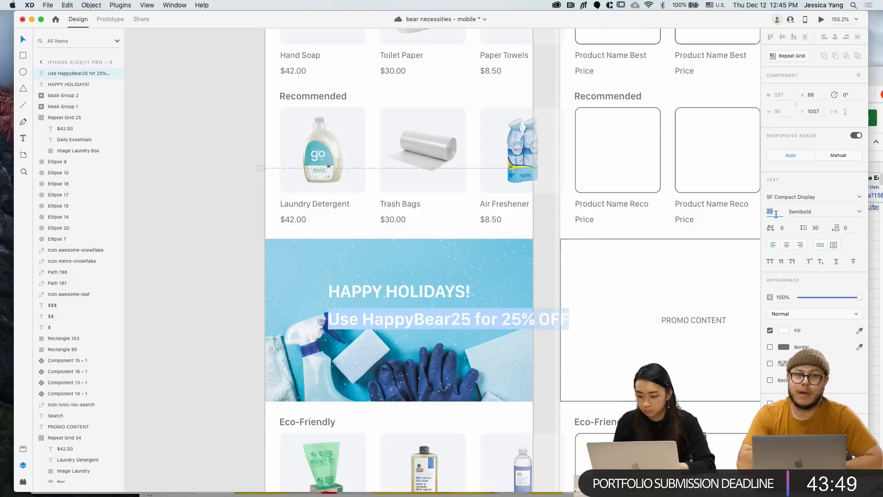
{"action": "key", "text": "Return"}
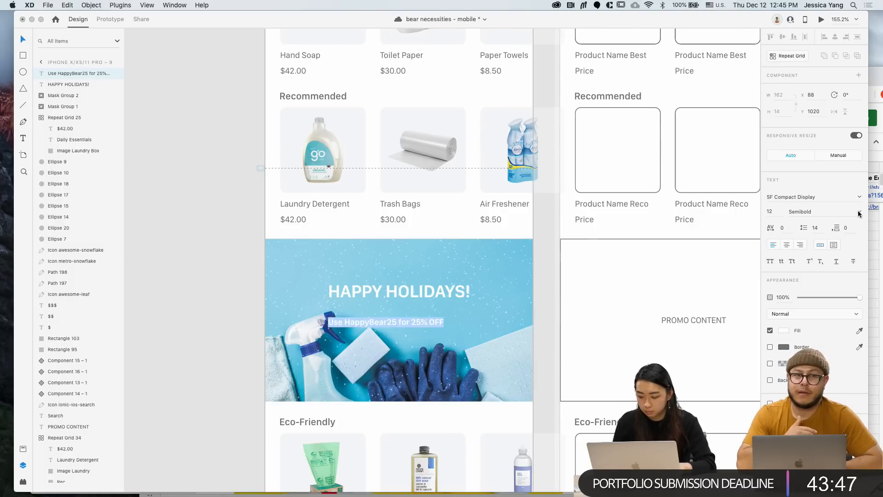
{"action": "key", "text": "Escape"}
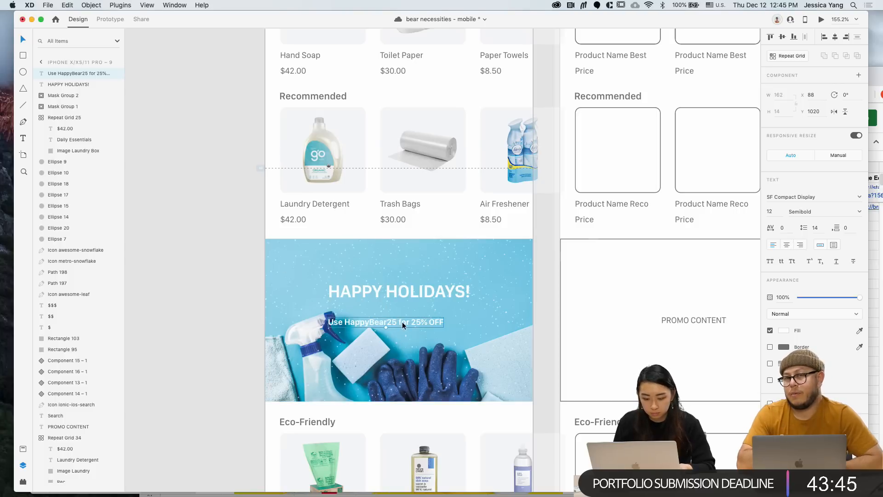
{"action": "left_click_drag", "start_coordinate": [402, 321], "coordinate": [417, 309]}
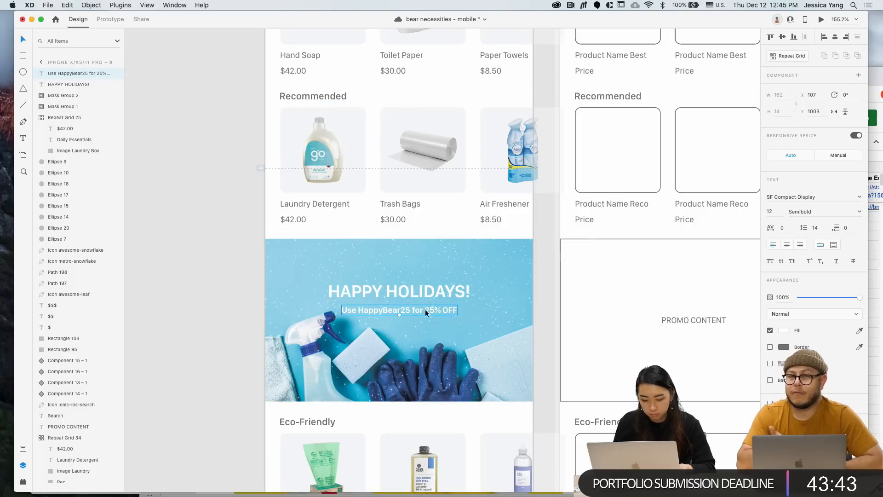
{"action": "left_click", "coordinate": [459, 332]}
Draw a borderless black rectangle over the banner at 37% opacity, sent behind the text
{"action": "key", "text": "r"}
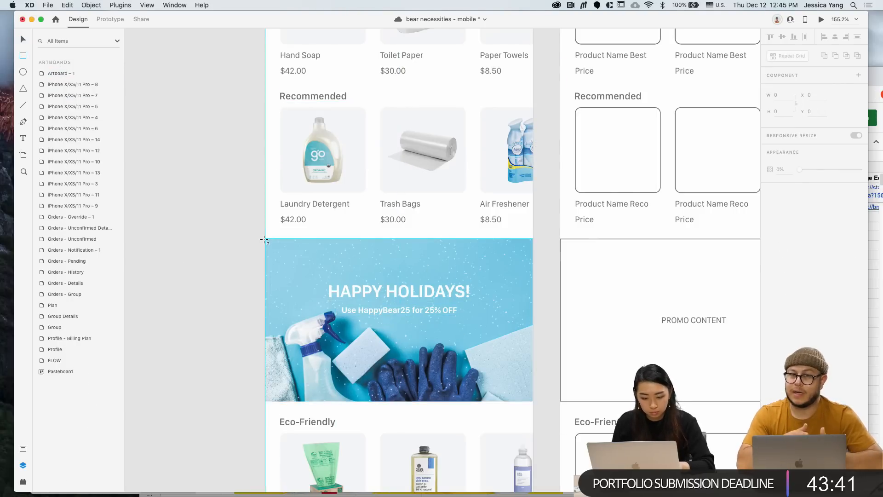
{"action": "mouse_move", "coordinate": [265, 239]}
{"action": "left_mouse_down"}
{"action": "mouse_move", "coordinate": [473, 401]}
{"action": "mouse_move", "coordinate": [533, 400]}
{"action": "left_mouse_up"}
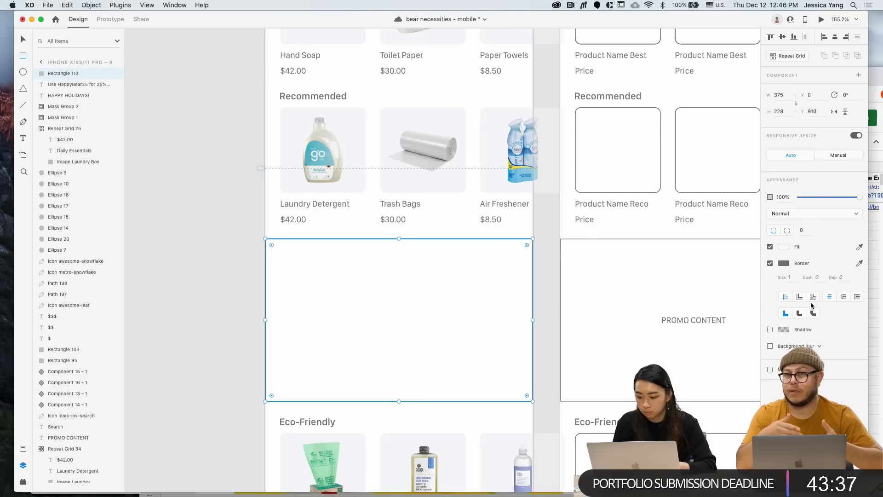
{"action": "left_click", "coordinate": [769, 263]}
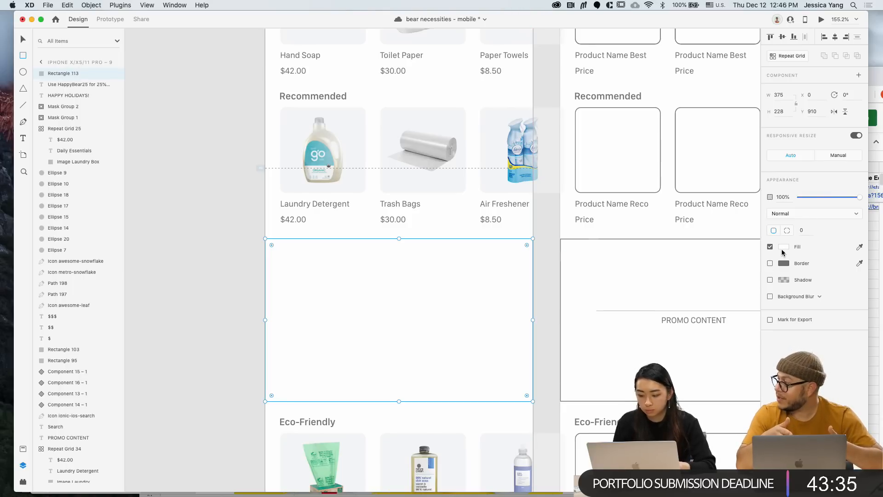
{"action": "left_click", "coordinate": [782, 249]}
{"action": "left_click_drag", "start_coordinate": [694, 238], "coordinate": [625, 295]}
{"action": "left_click_drag", "start_coordinate": [804, 197], "coordinate": [821, 197]}
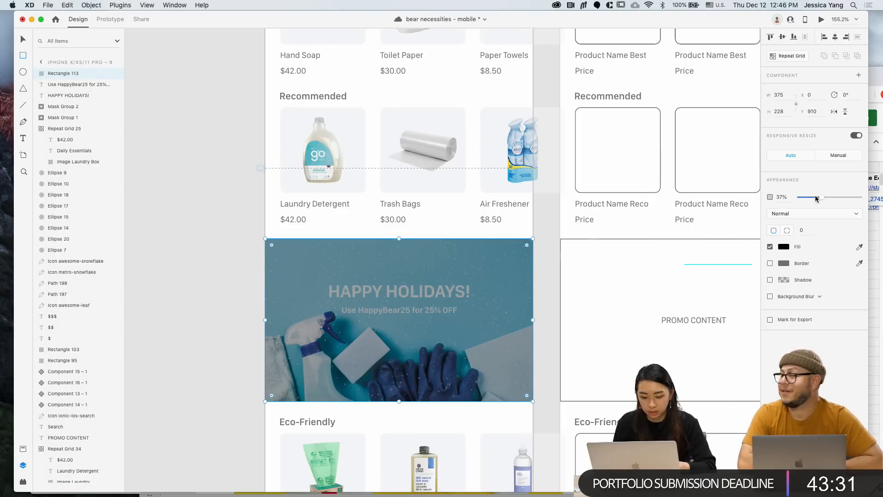
{"action": "key", "text": "v"}
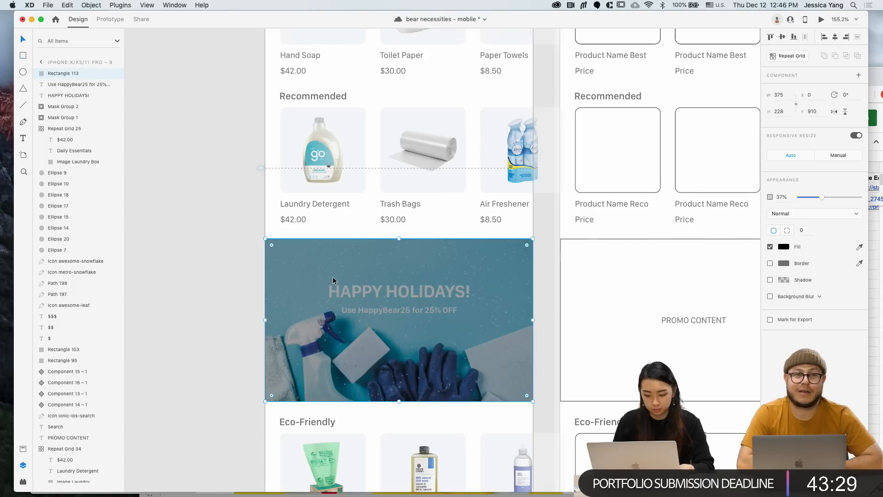
{"action": "key", "text": "super+bracketleft"}
{"action": "key", "text": "super+bracketleft"}
Move both banner text lines lower and lighten the overlay to 25% opacity
{"action": "left_click", "coordinate": [220, 295]}
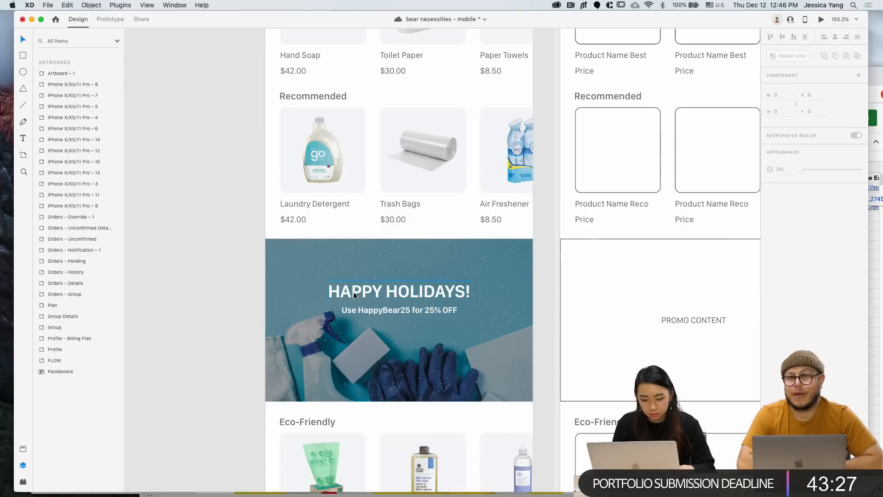
{"action": "left_click", "coordinate": [388, 311]}
{"action": "left_click", "coordinate": [418, 296], "text": "shift"}
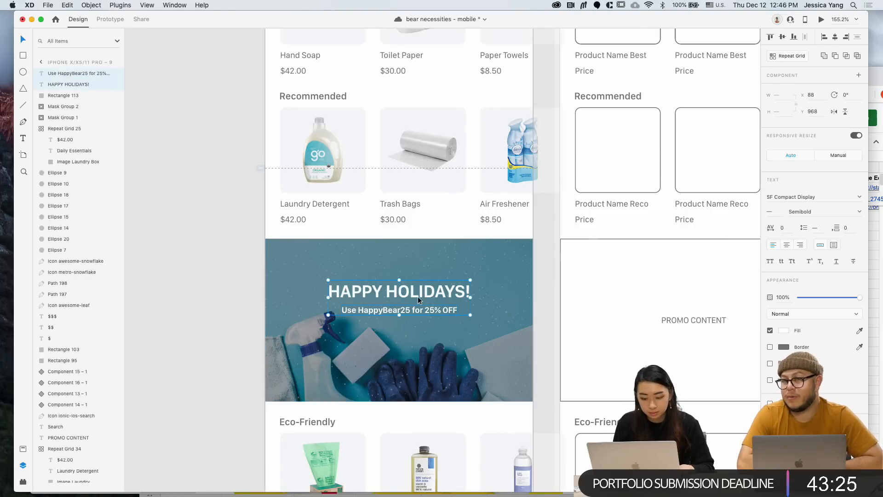
{"action": "key", "text": "shift+Down"}
{"action": "key", "text": "shift+Down"}
{"action": "key", "text": "shift+Down"}
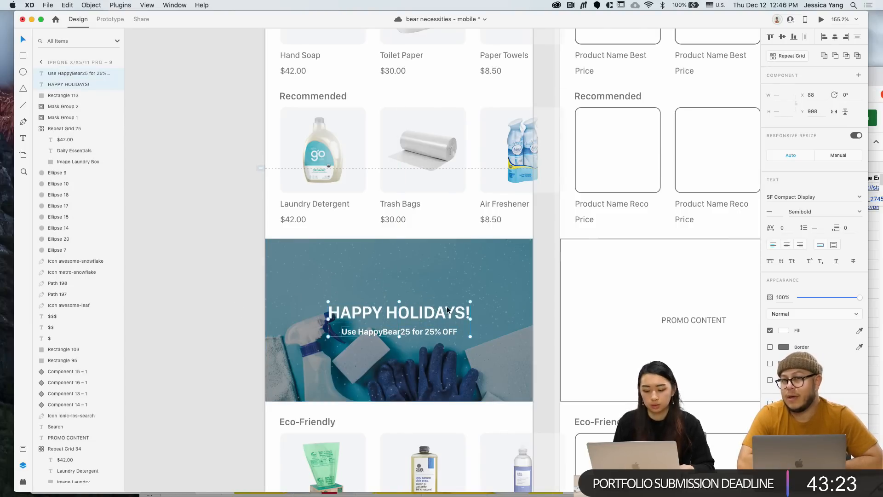
{"action": "left_click", "coordinate": [275, 294]}
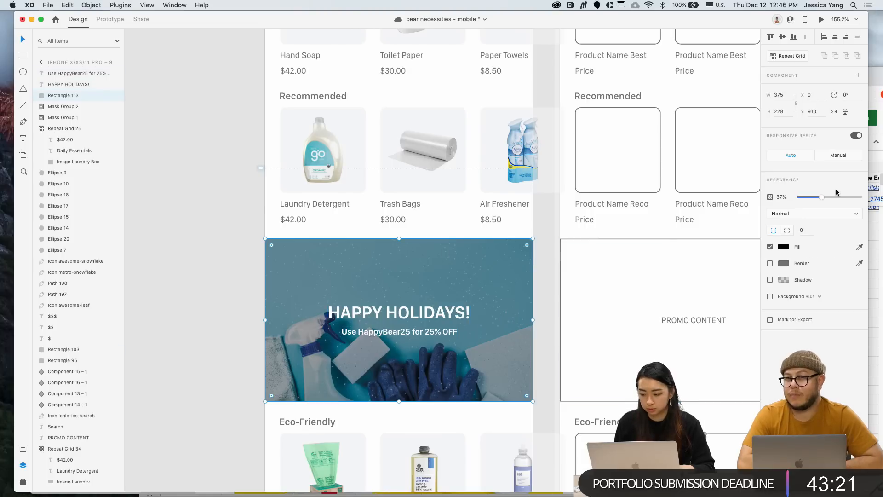
{"action": "left_click_drag", "start_coordinate": [816, 198], "coordinate": [815, 198]}
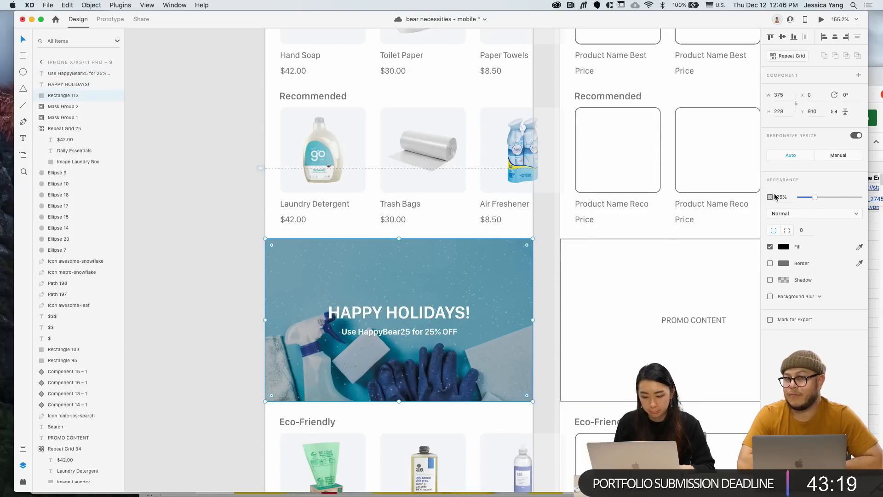
{"action": "left_click", "coordinate": [214, 305]}
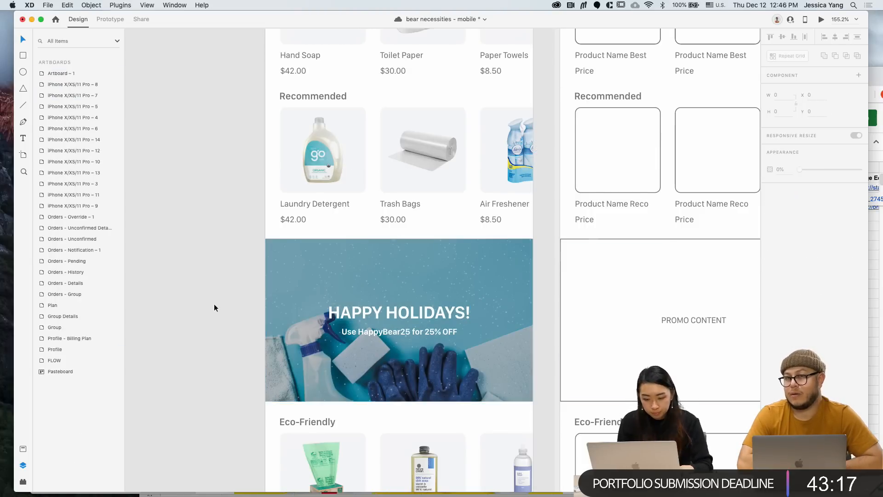
{"action": "scroll", "coordinate": [214, 303], "scroll_direction": "down", "scroll_amount": 2}
{"action": "scroll", "coordinate": [214, 306], "scroll_direction": "up", "scroll_amount": 3}
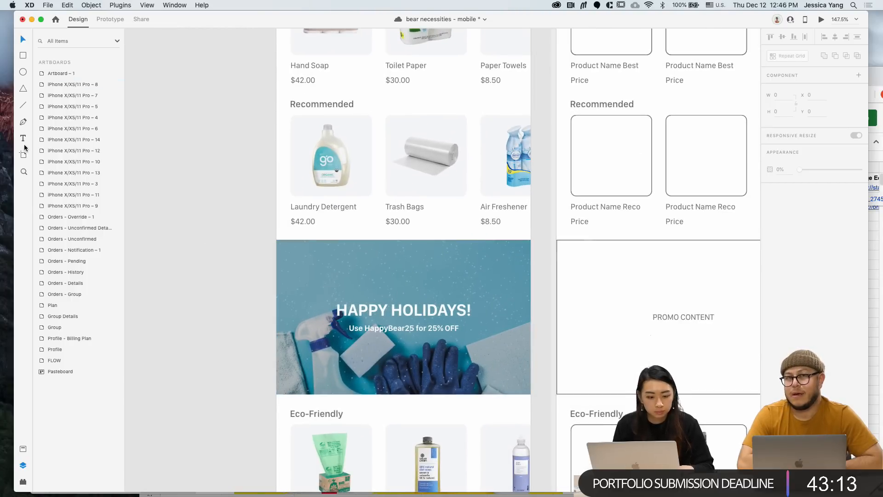
Launch the Icons 4 Design plugin and search for icons named 'snoke'
{"action": "left_click", "coordinate": [91, 5]}
{"action": "mouse_move", "coordinate": [118, 5]}
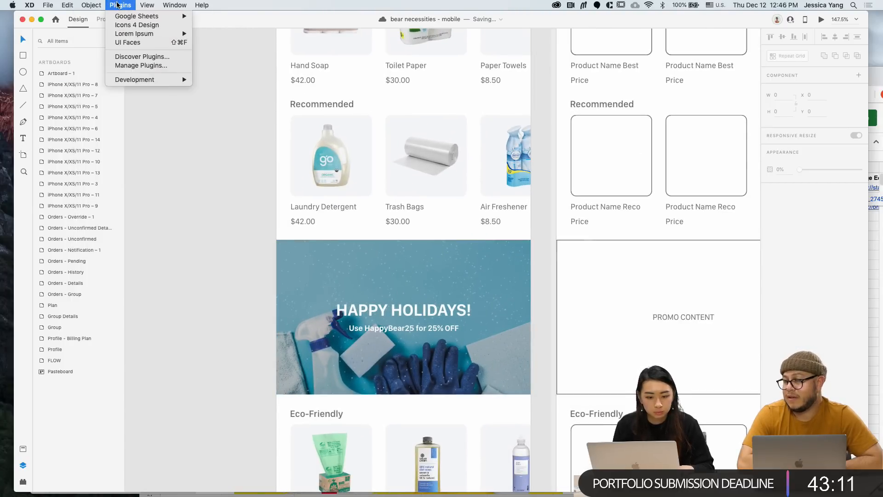
{"action": "left_click", "coordinate": [128, 26]}
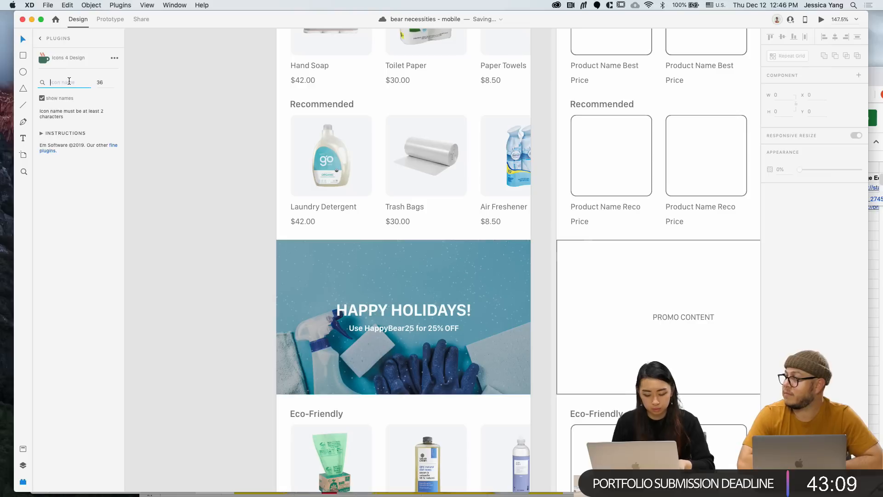
{"action": "type", "text": "snoke"}
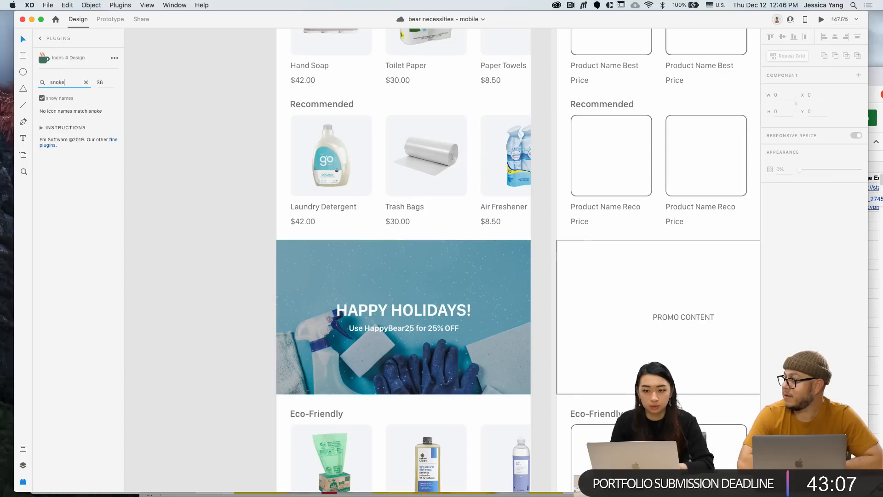
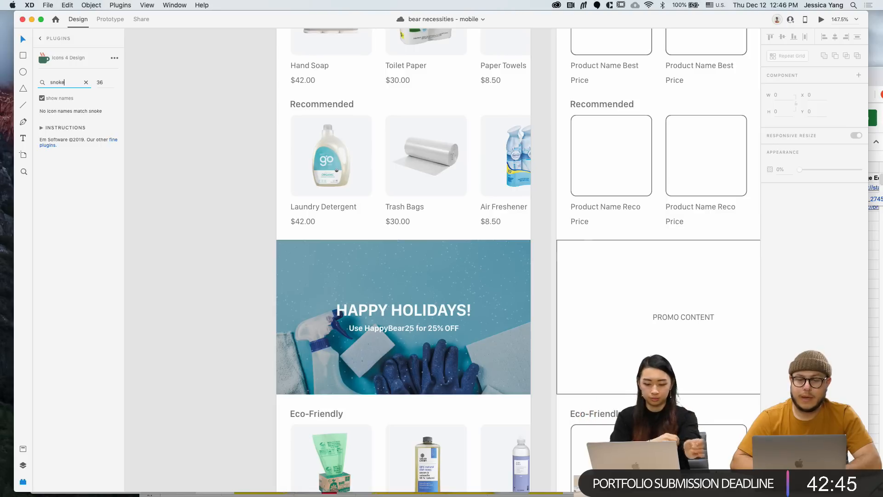
Insert the 'snowflake' icon from Icons 4 Design, then cut it from the canvas
{"action": "type", "text": "wf"}
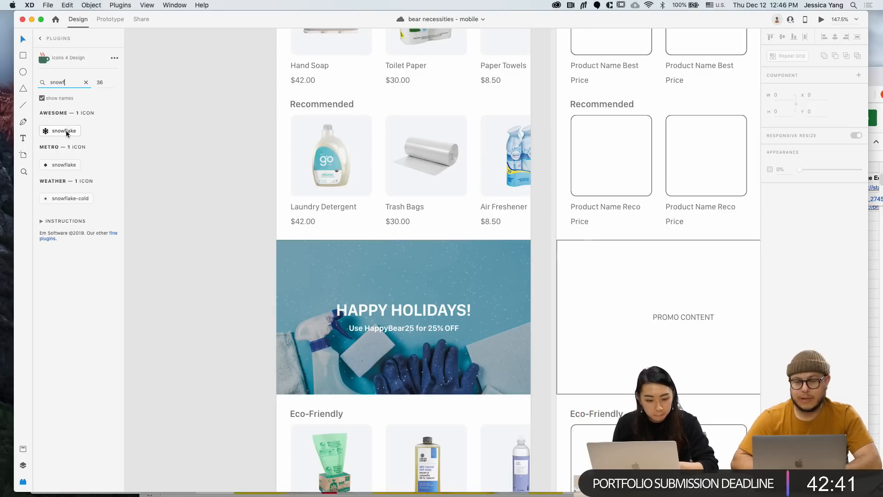
{"action": "left_click", "coordinate": [65, 131]}
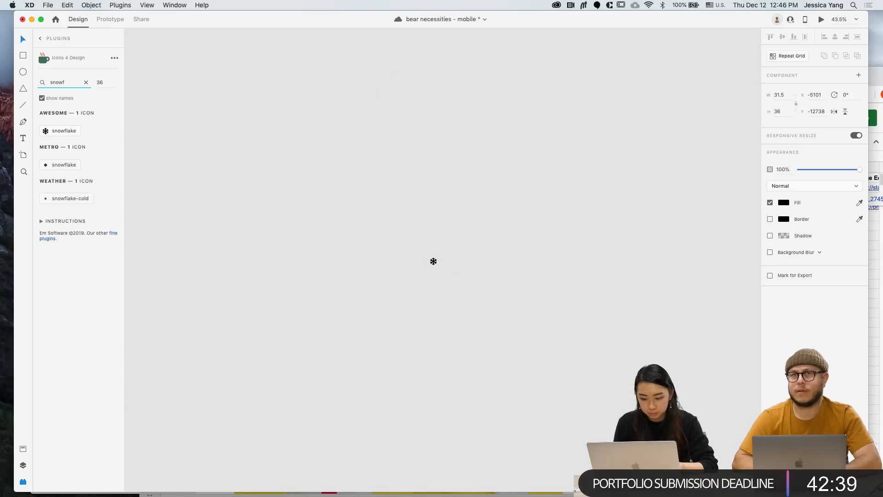
{"action": "scroll", "coordinate": [432, 260], "scroll_direction": "down", "scroll_amount": 3}
{"action": "left_click_drag", "start_coordinate": [417, 245], "coordinate": [449, 298]}
{"action": "key", "text": "super+x"}
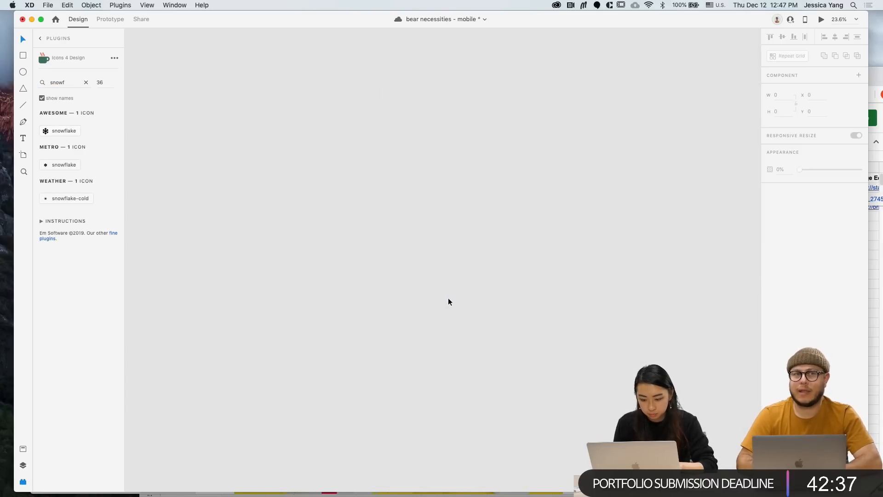
Paste the 31.5 × 36 snowflake icon onto the mobile browse screen artboard 9
{"action": "scroll", "coordinate": [448, 302], "scroll_direction": "down", "scroll_amount": 5}
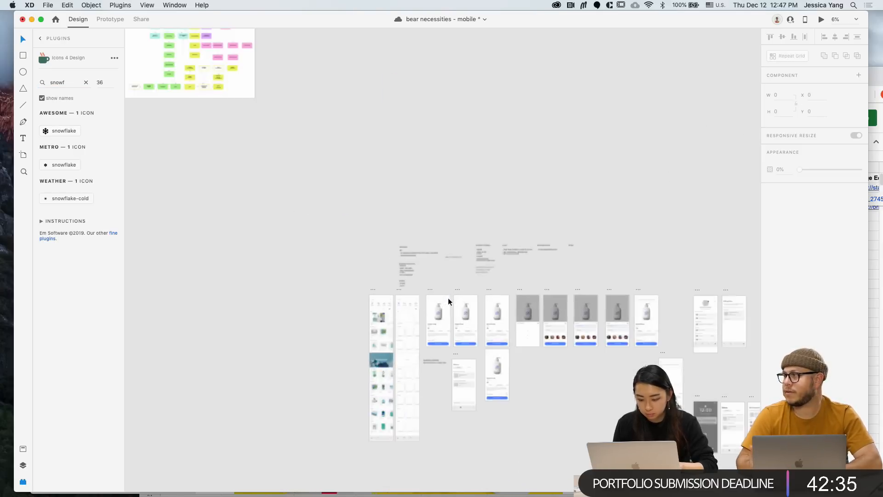
{"action": "scroll", "coordinate": [448, 302], "scroll_direction": "right", "scroll_amount": 8}
{"action": "scroll", "coordinate": [449, 302], "scroll_direction": "down", "scroll_amount": 2}
{"action": "scroll", "coordinate": [448, 302], "scroll_direction": "up", "scroll_amount": 3}
{"action": "scroll", "coordinate": [448, 302], "scroll_direction": "left", "scroll_amount": 8}
{"action": "scroll", "coordinate": [448, 302], "scroll_direction": "down", "scroll_amount": 2}
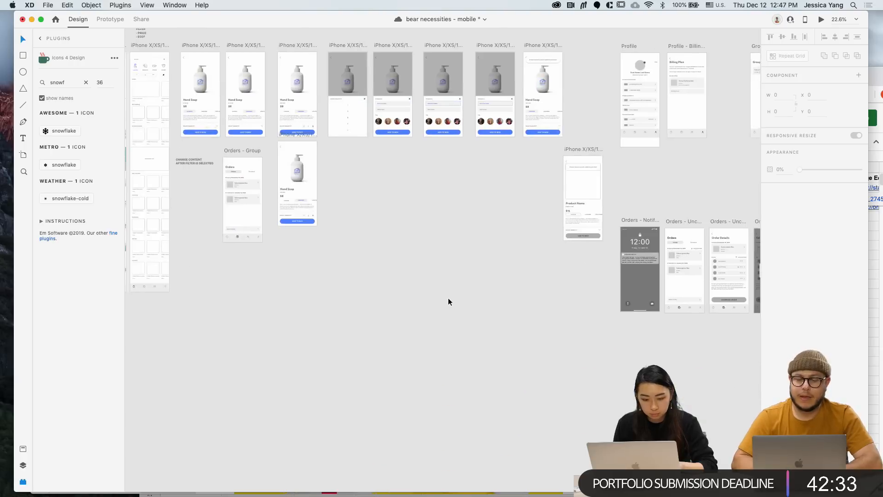
{"action": "scroll", "coordinate": [448, 302], "scroll_direction": "left", "scroll_amount": 4}
{"action": "scroll", "coordinate": [313, 206], "scroll_direction": "up", "scroll_amount": 10}
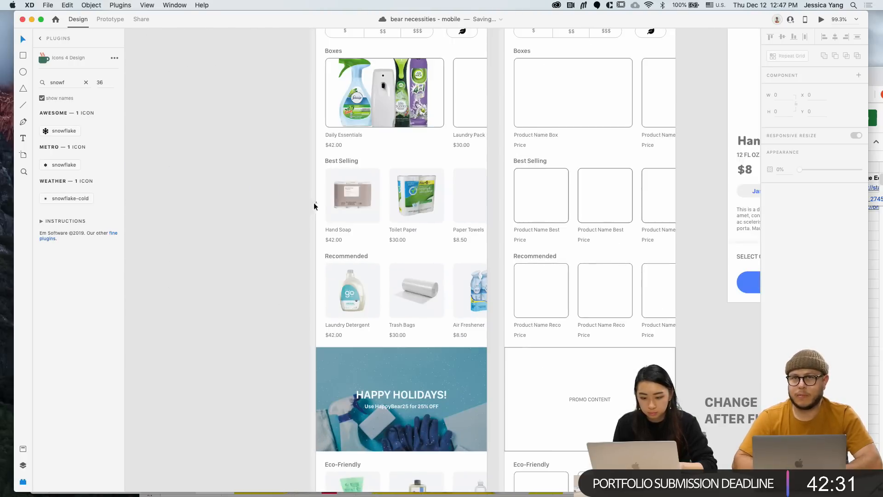
{"action": "scroll", "coordinate": [314, 206], "scroll_direction": "down", "scroll_amount": 3}
{"action": "left_click", "coordinate": [337, 40]}
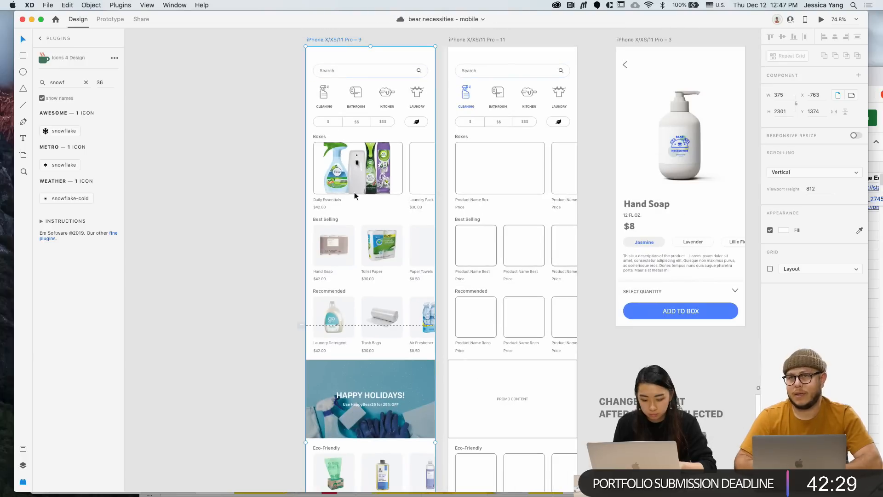
{"action": "key", "text": "super+v"}
{"action": "scroll", "coordinate": [370, 344], "scroll_direction": "up", "scroll_amount": 5}
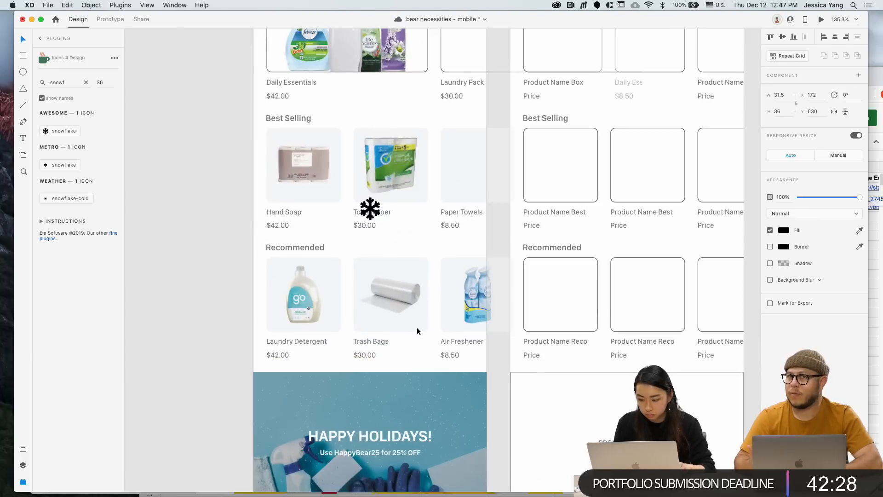
Make the snowflake white at 52% opacity, move it into the banner and shrink it
{"action": "left_click", "coordinate": [783, 231]}
{"action": "left_click_drag", "start_coordinate": [725, 225], "coordinate": [677, 181]}
{"action": "left_click", "coordinate": [830, 197]}
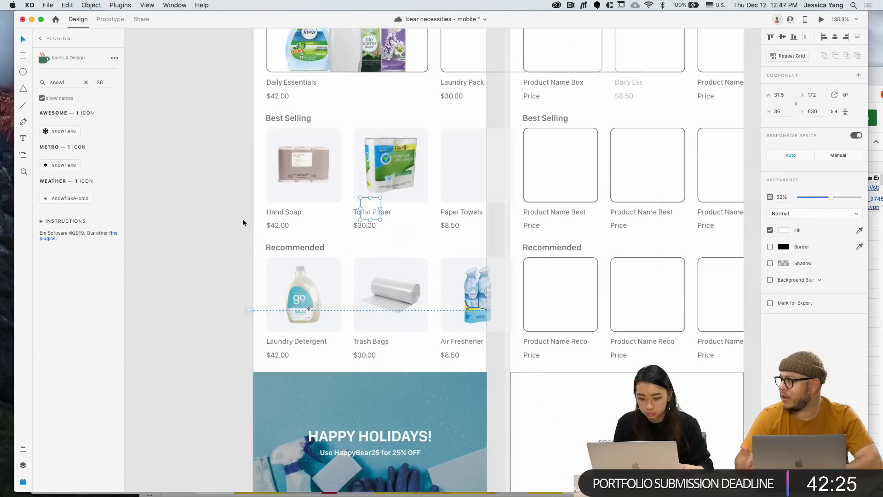
{"action": "left_click_drag", "start_coordinate": [369, 211], "coordinate": [297, 426]}
{"action": "scroll", "coordinate": [300, 412], "scroll_direction": "up", "scroll_amount": 5}
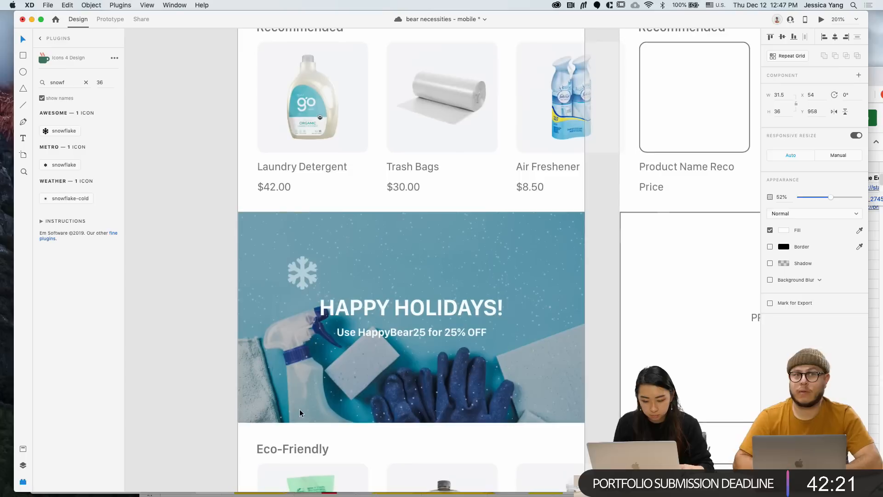
{"action": "left_click_drag", "start_coordinate": [317, 290], "coordinate": [511, 337]}
{"action": "scroll", "coordinate": [506, 335], "scroll_direction": "up", "scroll_amount": 3}
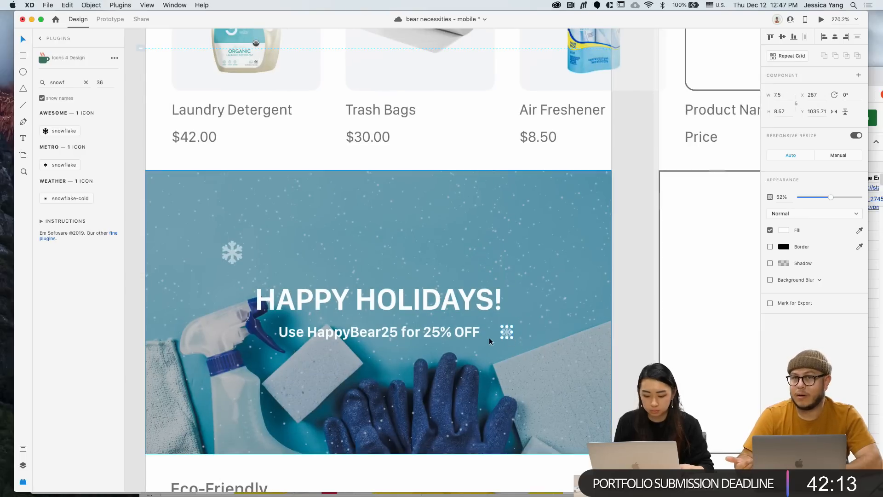
Place a snowflake copy at the banner's lower left, tilted about -39°
{"action": "left_click_drag", "start_coordinate": [232, 252], "coordinate": [200, 399]}
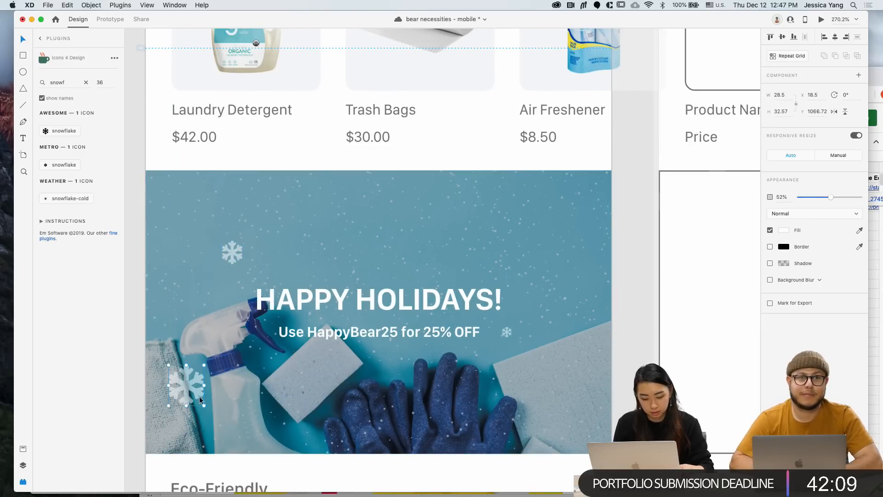
{"action": "key", "text": "Right"}
{"action": "key", "text": "Right"}
{"action": "key", "text": "Right"}
{"action": "key", "text": "Right"}
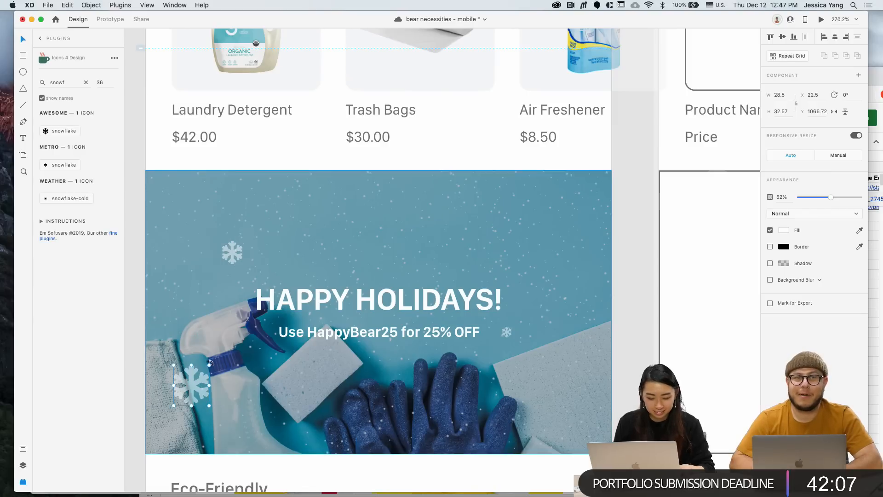
{"action": "left_click_drag", "start_coordinate": [210, 363], "coordinate": [457, 238]}
{"action": "scroll", "coordinate": [192, 365], "scroll_direction": "down", "scroll_amount": 3}
{"action": "left_click", "coordinate": [143, 321]}
Shrink the left snowflake beside the Happy Holidays headline
{"action": "left_click", "coordinate": [226, 284]}
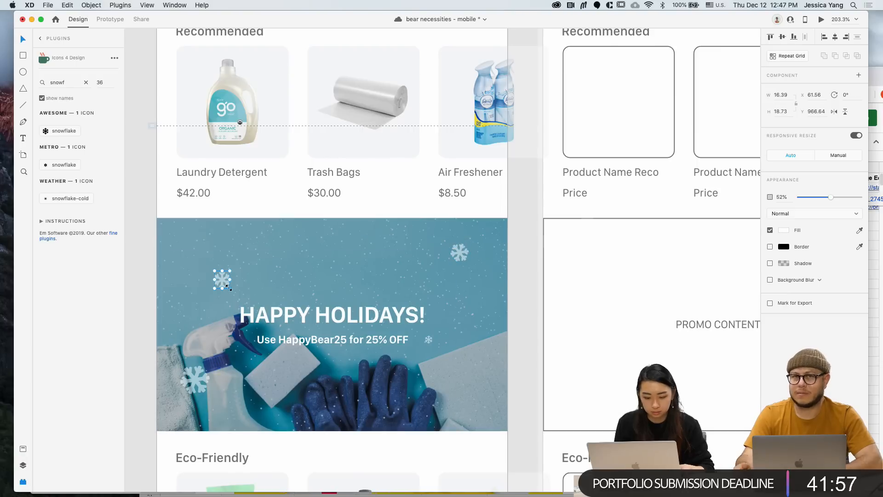
{"action": "left_click_drag", "start_coordinate": [230, 289], "coordinate": [226, 285]}
{"action": "scroll", "coordinate": [224, 284], "scroll_direction": "down", "scroll_amount": 3}
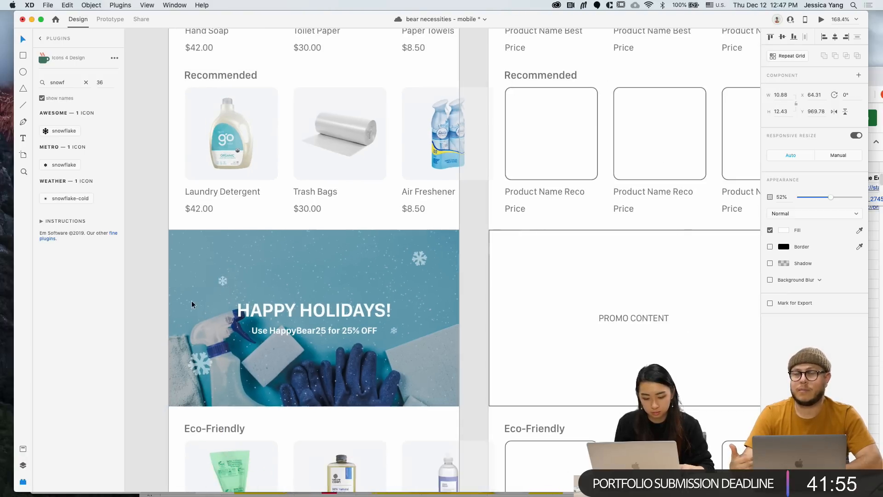
{"action": "left_click", "coordinate": [155, 297]}
{"action": "scroll", "coordinate": [154, 297], "scroll_direction": "down", "scroll_amount": 3}
{"action": "scroll", "coordinate": [154, 297], "scroll_direction": "left", "scroll_amount": 2}
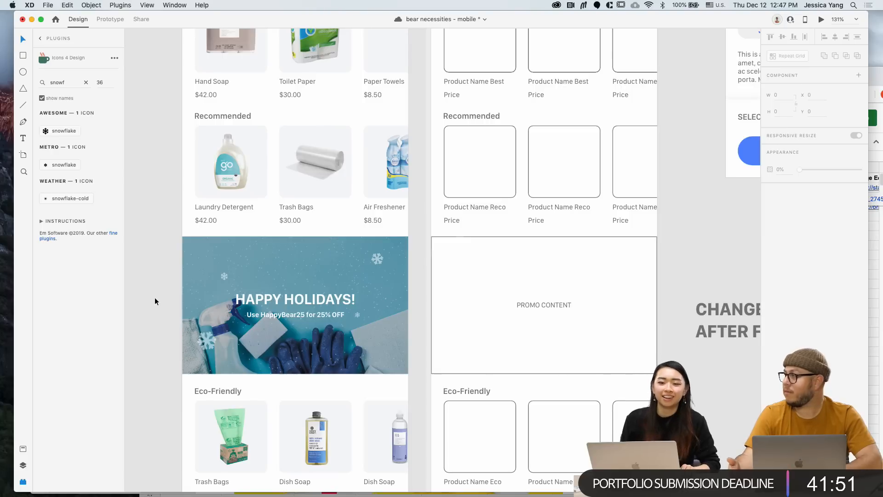
Move the Daily Essentials photo inside its mask toward Laundry Pack and scale it down
{"action": "scroll", "coordinate": [155, 297], "scroll_direction": "down", "scroll_amount": 3}
{"action": "scroll", "coordinate": [155, 297], "scroll_direction": "down", "scroll_amount": 1}
{"action": "scroll", "coordinate": [155, 297], "scroll_direction": "left", "scroll_amount": 1}
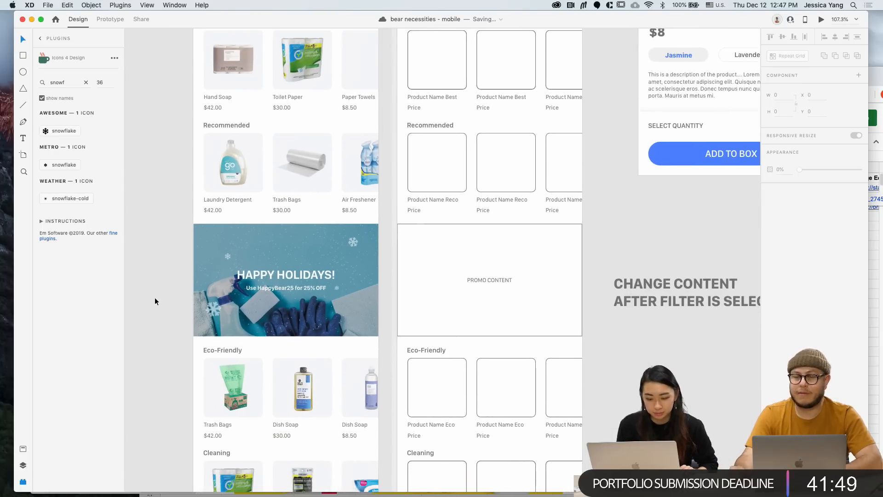
{"action": "scroll", "coordinate": [155, 297], "scroll_direction": "down", "scroll_amount": 3}
{"action": "scroll", "coordinate": [187, 304], "scroll_direction": "up", "scroll_amount": 5}
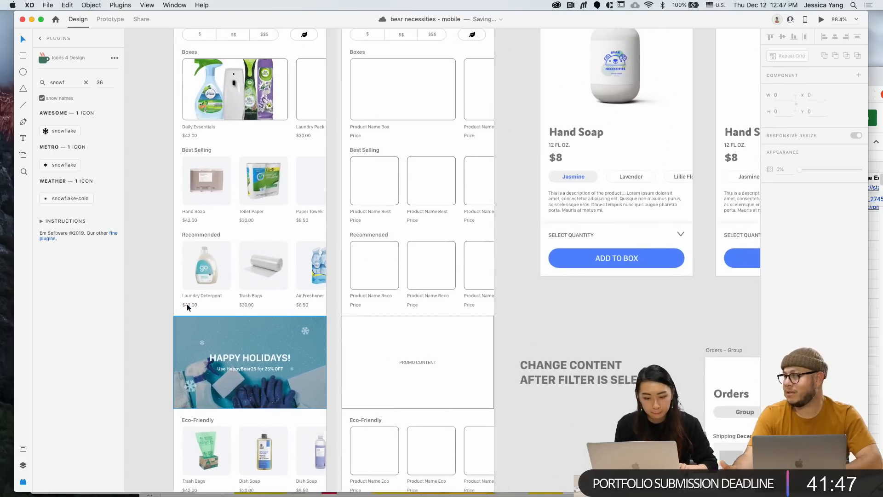
{"action": "left_click", "coordinate": [254, 161]}
{"action": "double_click", "coordinate": [239, 167]}
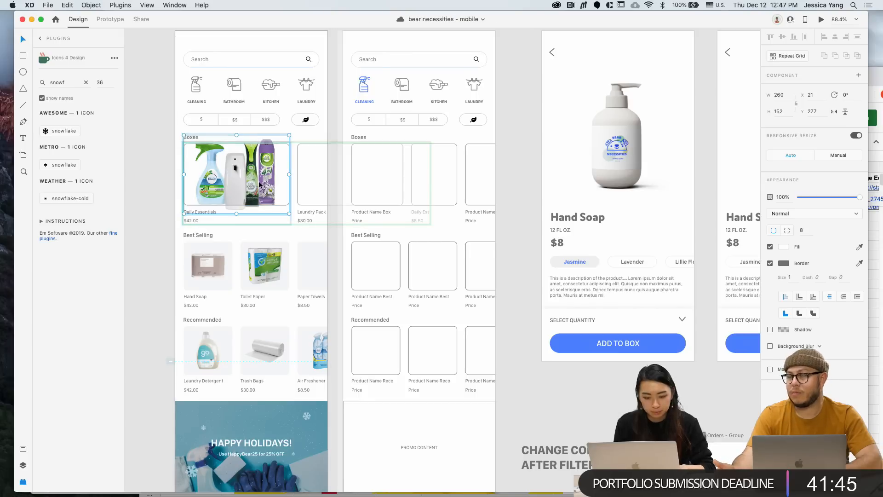
{"action": "left_click_drag", "start_coordinate": [250, 182], "coordinate": [366, 177]}
{"action": "left_click_drag", "start_coordinate": [406, 135], "coordinate": [391, 140]}
{"action": "scroll", "coordinate": [391, 139], "scroll_direction": "up", "scroll_amount": 5}
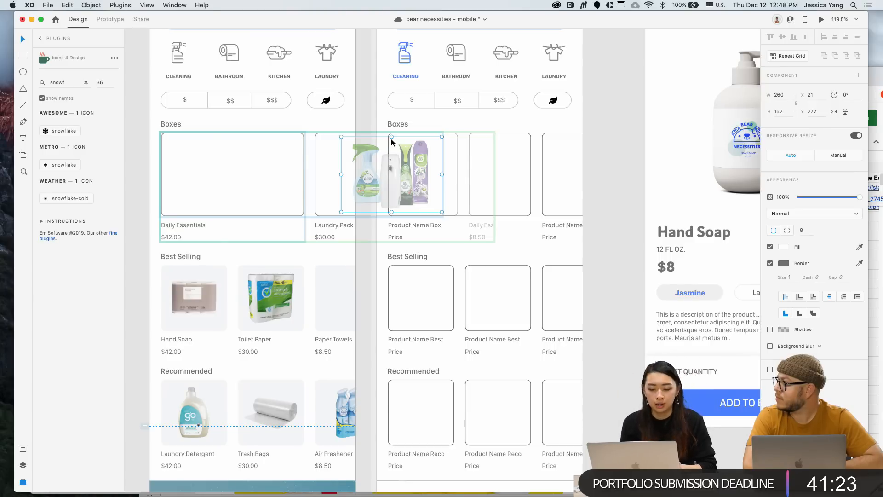
{"action": "scroll", "coordinate": [391, 139], "scroll_direction": "up", "scroll_amount": 3}
Nudge the photo left three times, then delete it from the Laundry Pack card
{"action": "key", "text": "Left"}
{"action": "key", "text": "Left"}
{"action": "key", "text": "Left"}
{"action": "key", "text": "Left"}
{"action": "key", "text": "Left"}
{"action": "key", "text": "Left"}
{"action": "key", "text": "Left"}
{"action": "key", "text": "Left"}
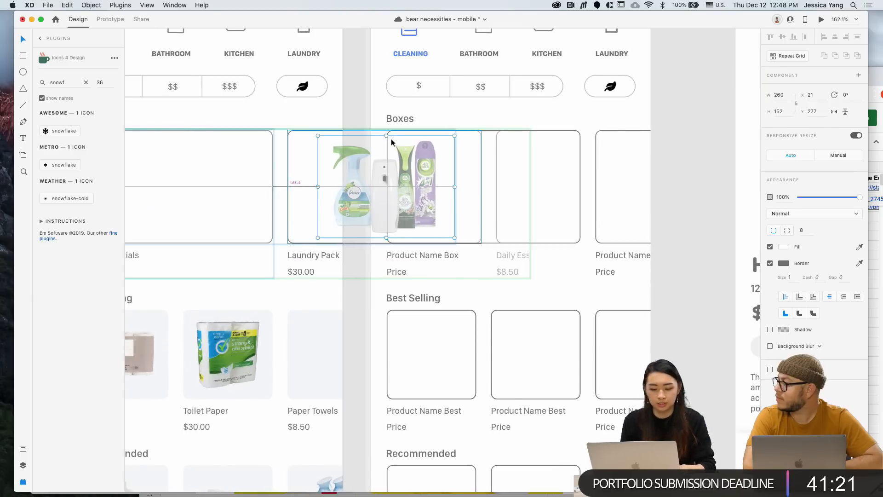
{"action": "key", "text": "Left"}
{"action": "key", "text": "Left"}
{"action": "key", "text": "Left"}
{"action": "key", "text": "Left"}
{"action": "key", "text": "Left"}
{"action": "key", "text": "Left"}
{"action": "key", "text": "Left"}
{"action": "key", "text": "Left"}
{"action": "key", "text": "Left"}
{"action": "key", "text": "Left"}
{"action": "key", "text": "Left"}
{"action": "key", "text": "Left"}
{"action": "key", "text": "Left"}
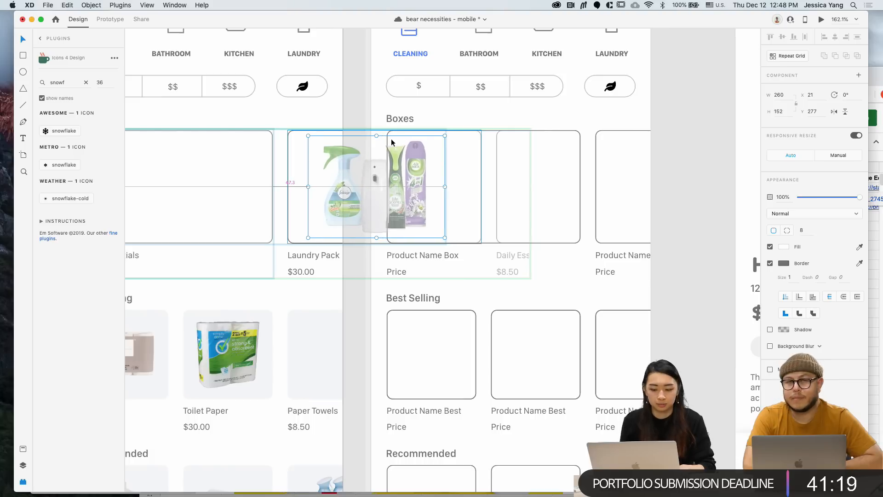
{"action": "key", "text": "Left"}
{"action": "key", "text": "Left"}
{"action": "key", "text": "Left"}
{"action": "key", "text": "Left"}
{"action": "key", "text": "Left"}
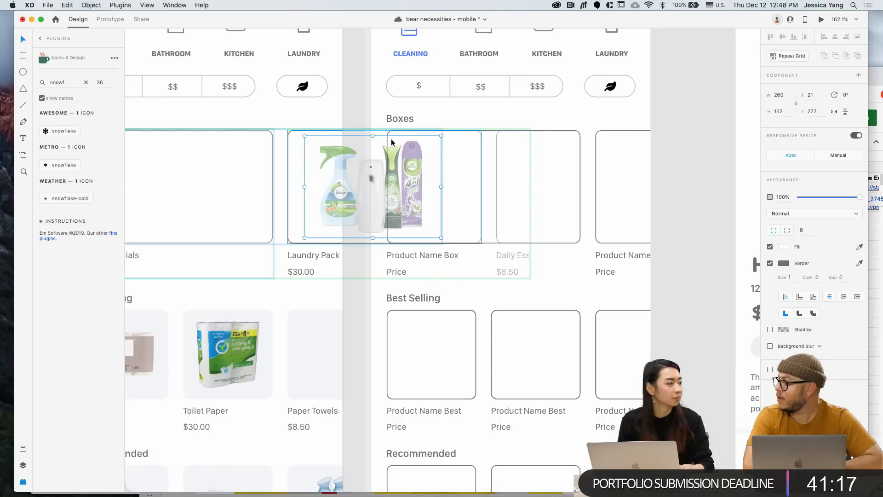
{"action": "key", "text": "Delete"}
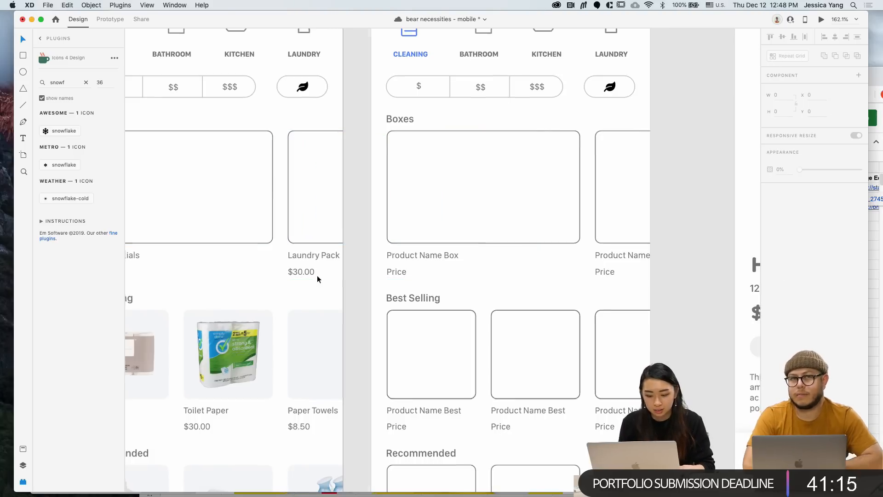
{"action": "scroll", "coordinate": [316, 275], "scroll_direction": "down", "scroll_amount": 5}
Paste the photo into the Daily Essentials card, slide it right, and show Layers
{"action": "double_click", "coordinate": [291, 243]}
{"action": "key", "text": "super+v"}
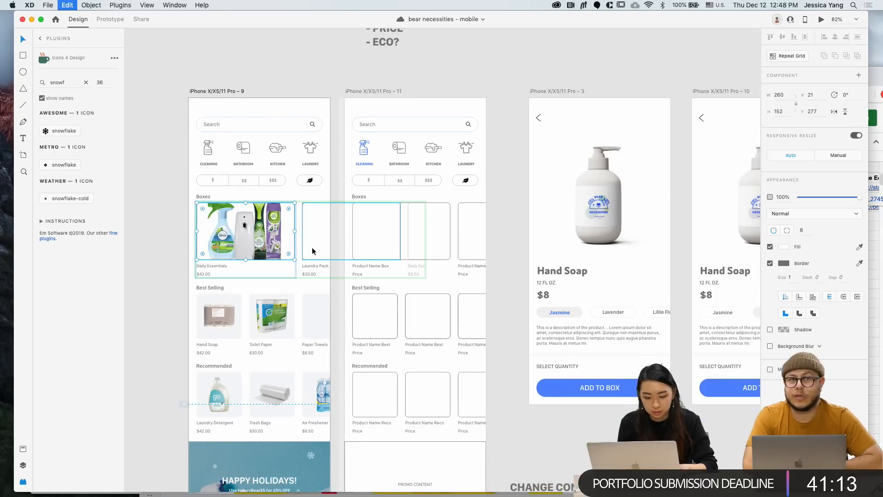
{"action": "double_click", "coordinate": [265, 245]}
{"action": "key", "text": "Delete"}
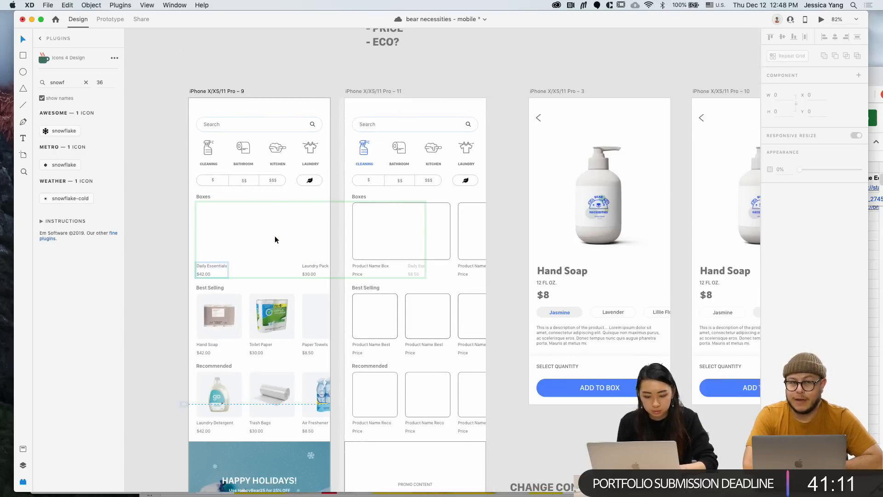
{"action": "key", "text": "super+z"}
{"action": "double_click", "coordinate": [271, 244]}
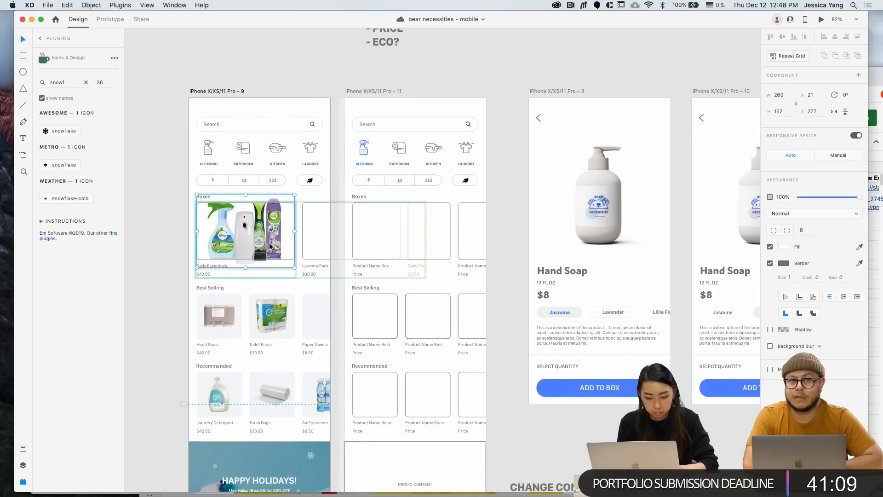
{"action": "left_click_drag", "start_coordinate": [264, 245], "coordinate": [316, 244]}
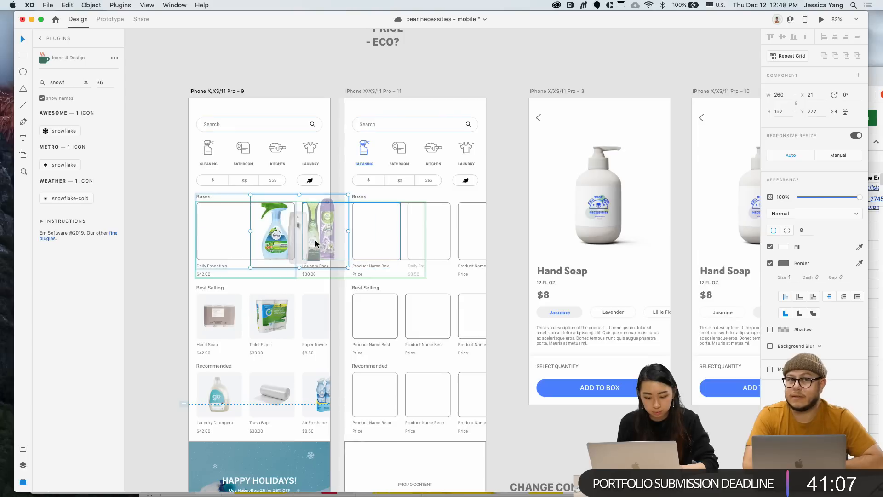
{"action": "left_click", "coordinate": [23, 465]}
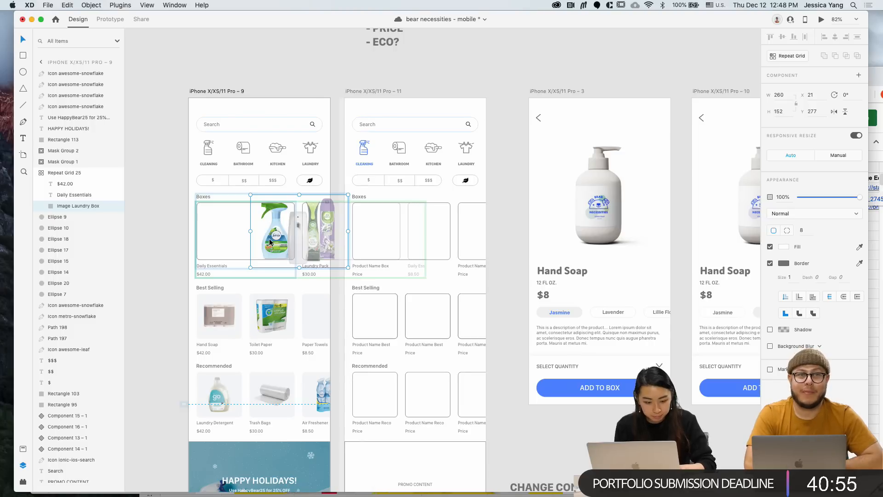
Delete and restore the Image Laundry Box photo, then ungroup the Boxes repeat grid
{"action": "key", "text": "Delete"}
{"action": "key", "text": "super+z"}
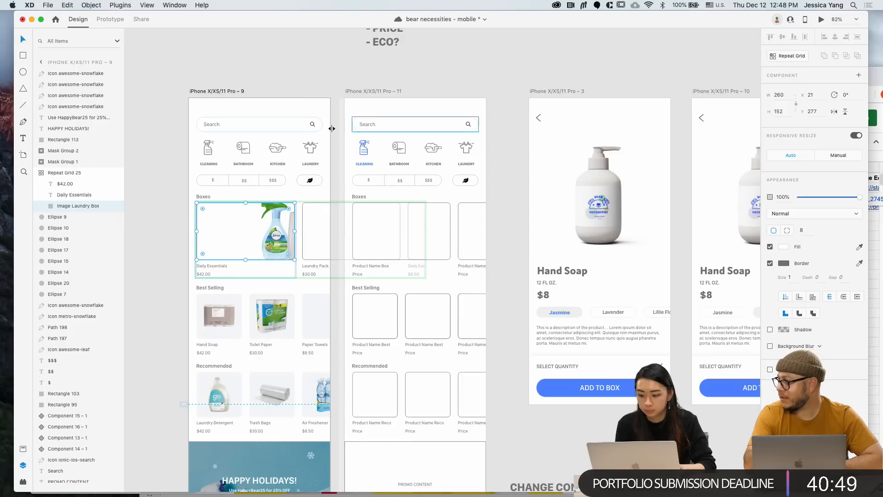
{"action": "left_click", "coordinate": [160, 240]}
{"action": "left_click", "coordinate": [261, 236]}
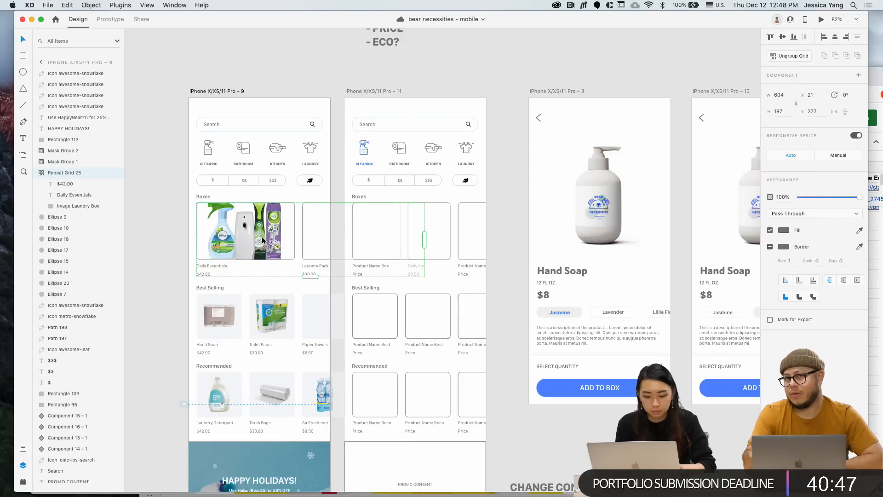
{"action": "left_click", "coordinate": [796, 57]}
Try shifting and shrinking the first Boxes card's photo in its frame, then undo it
{"action": "left_click", "coordinate": [174, 216]}
{"action": "double_click", "coordinate": [262, 239]}
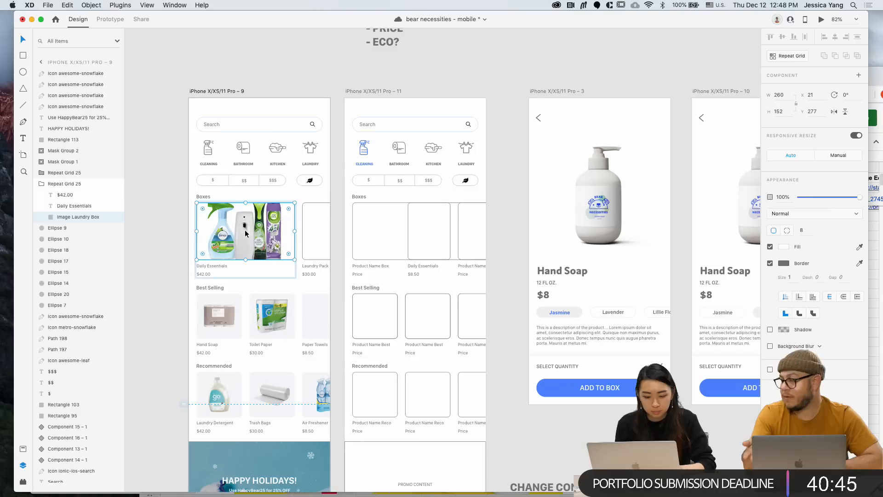
{"action": "double_click", "coordinate": [261, 239]}
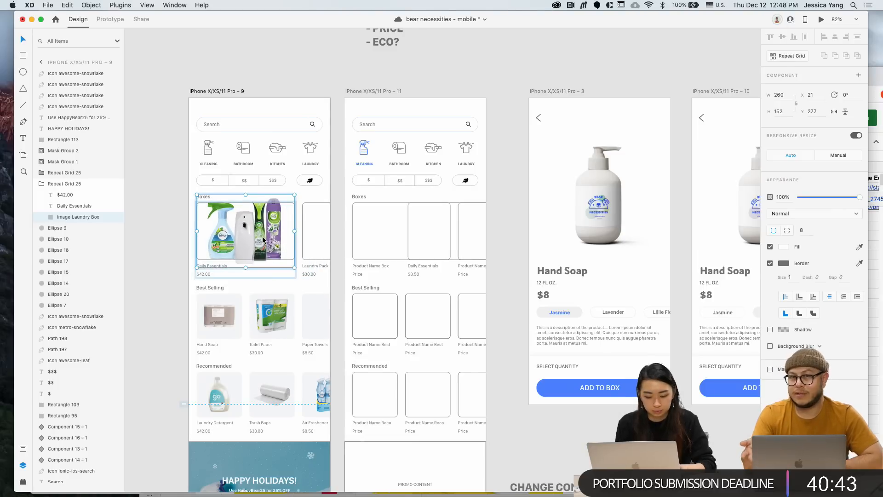
{"action": "left_click_drag", "start_coordinate": [262, 240], "coordinate": [367, 239]}
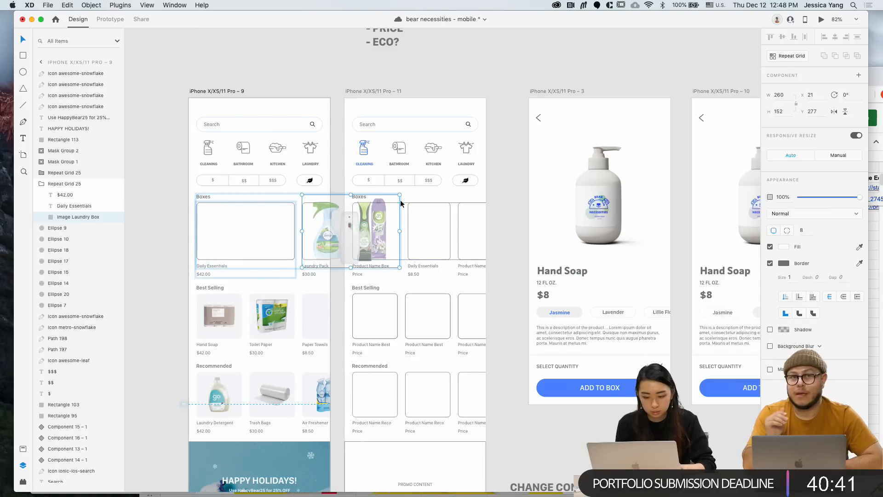
{"action": "left_click_drag", "start_coordinate": [394, 195], "coordinate": [350, 231]}
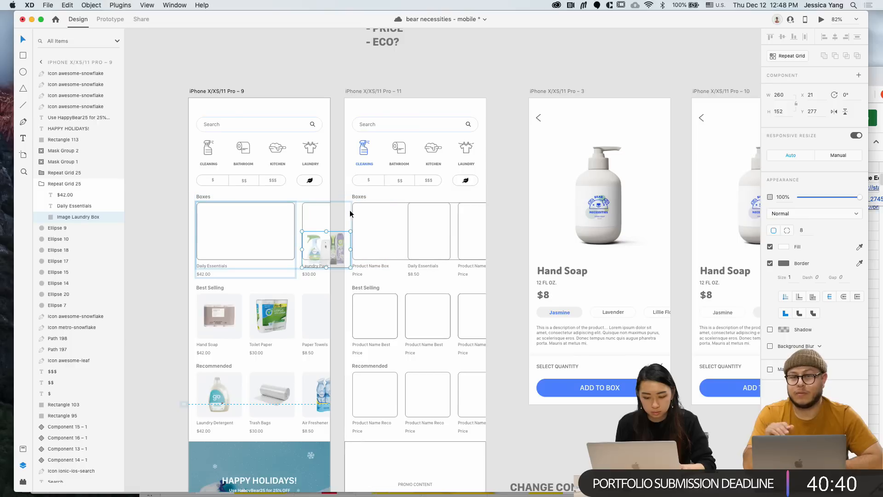
{"action": "left_click", "coordinate": [330, 286]}
{"action": "key", "text": "super+z"}
{"action": "key", "text": "super+z"}
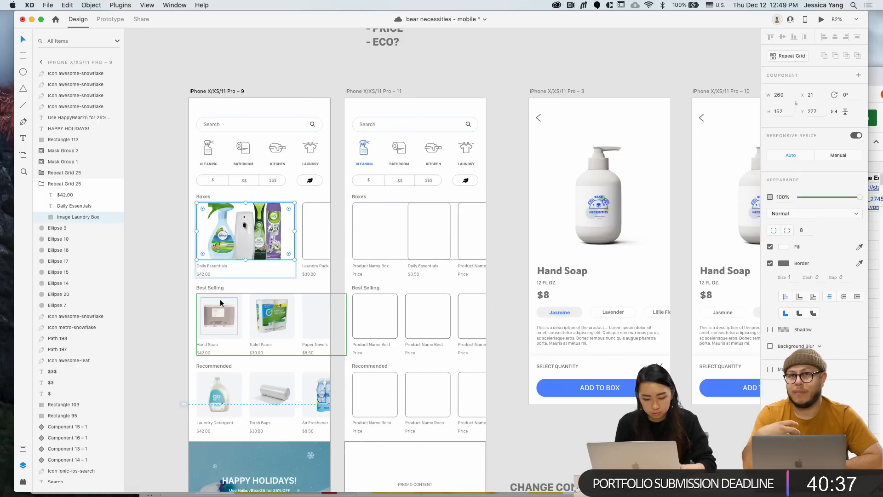
Copy the Daily Essentials photo onto the Laundry Pack card, keeping the original
{"action": "left_click", "coordinate": [220, 297]}
{"action": "scroll", "coordinate": [219, 296], "scroll_direction": "down", "scroll_amount": 1}
{"action": "scroll", "coordinate": [219, 294], "scroll_direction": "down", "scroll_amount": 2}
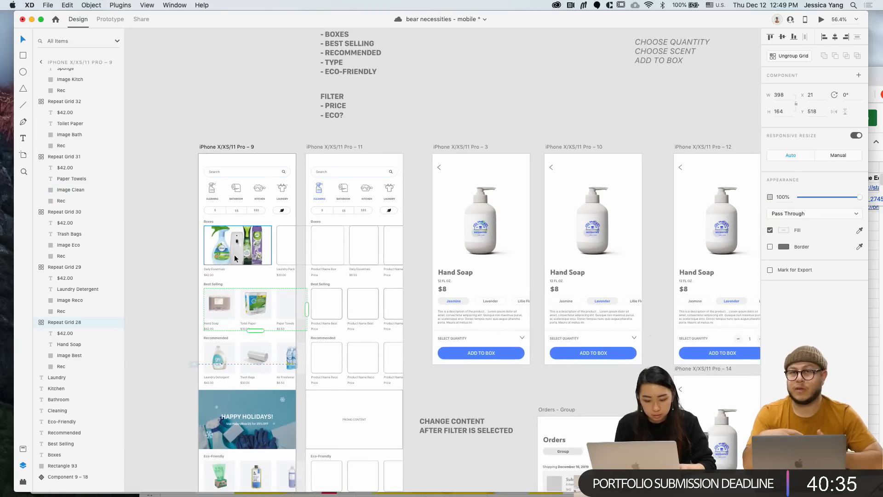
{"action": "scroll", "coordinate": [233, 254], "scroll_direction": "up", "scroll_amount": 3}
{"action": "left_click_drag", "start_coordinate": [234, 254], "coordinate": [361, 251]}
{"action": "left_click", "coordinate": [243, 253]}
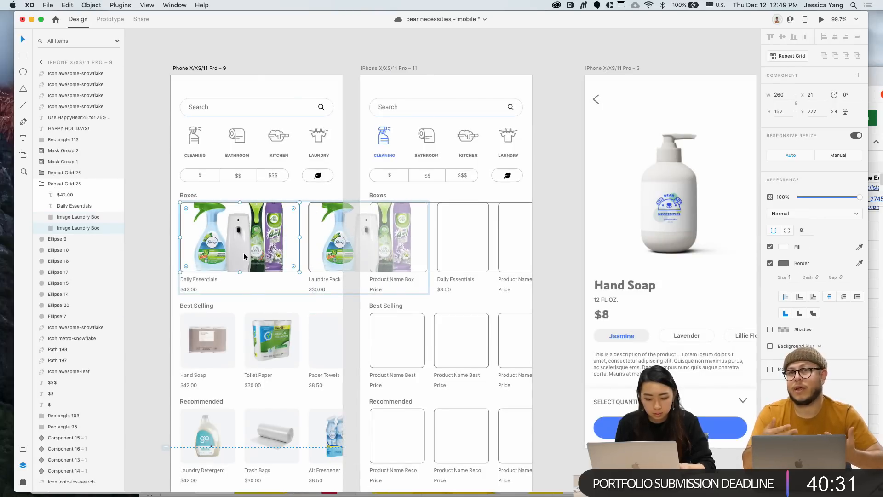
{"action": "key", "text": "BackSpace"}
{"action": "scroll", "coordinate": [244, 253], "scroll_direction": "down", "scroll_amount": 2}
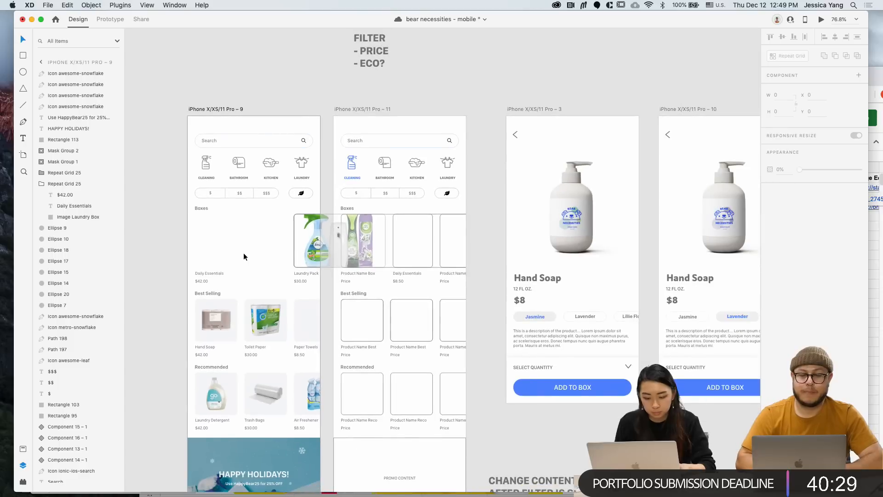
{"action": "key", "text": "super+z"}
{"action": "scroll", "coordinate": [244, 252], "scroll_direction": "down", "scroll_amount": 10}
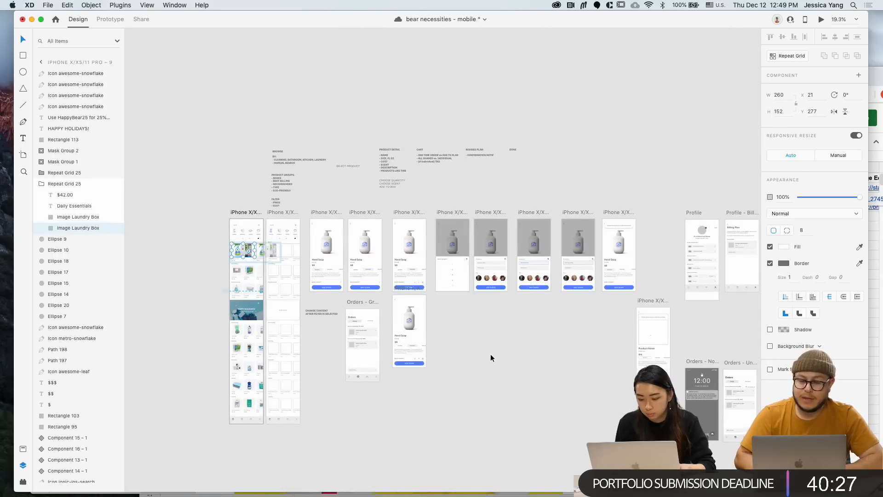
Select the cleaning-supplies photo on the pasteboard
{"action": "left_click", "coordinate": [490, 354]}
{"action": "scroll", "coordinate": [490, 354], "scroll_direction": "right", "scroll_amount": 10}
{"action": "left_click", "coordinate": [575, 400]}
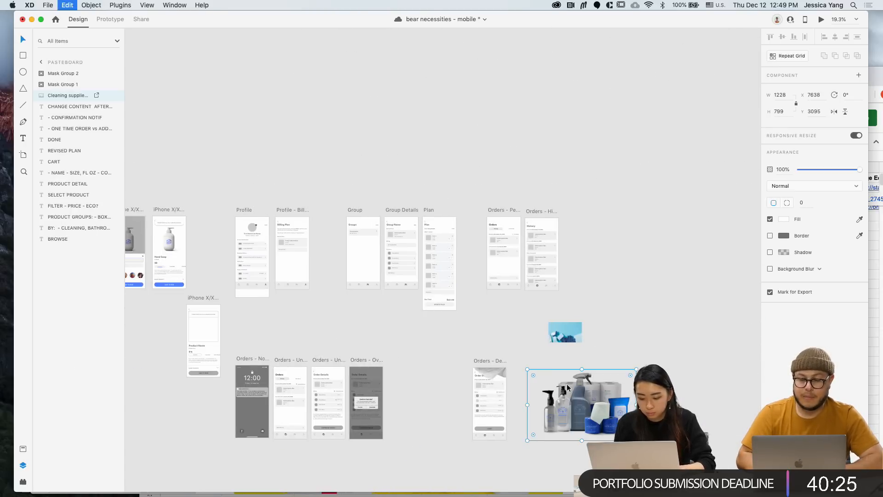
{"action": "scroll", "coordinate": [567, 388], "scroll_direction": "left", "scroll_amount": 5}
{"action": "scroll", "coordinate": [568, 387], "scroll_direction": "left", "scroll_amount": 3}
{"action": "scroll", "coordinate": [568, 387], "scroll_direction": "left", "scroll_amount": 10}
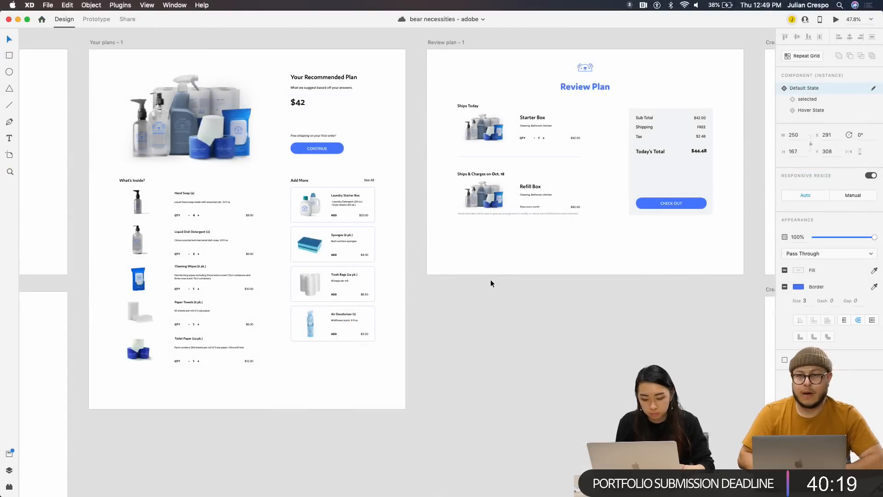
{"action": "scroll", "coordinate": [490, 279], "scroll_direction": "left", "scroll_amount": 5}
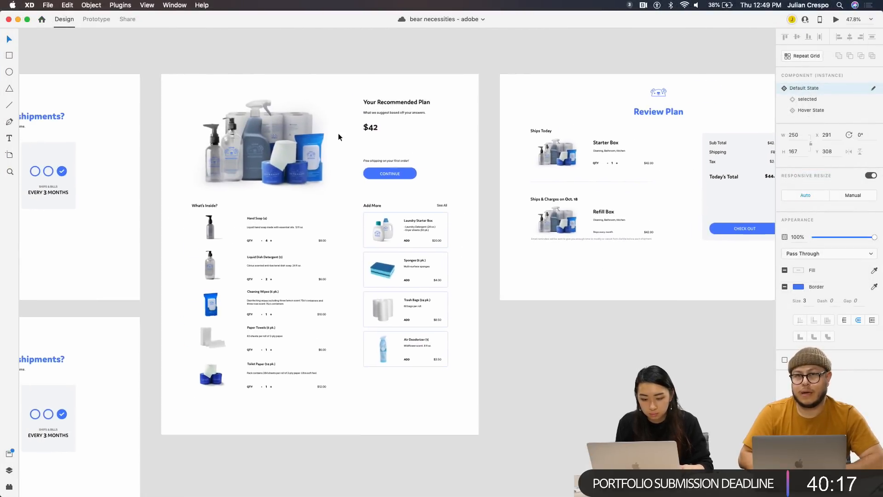
{"action": "scroll", "coordinate": [339, 137], "scroll_direction": "up", "scroll_amount": 5}
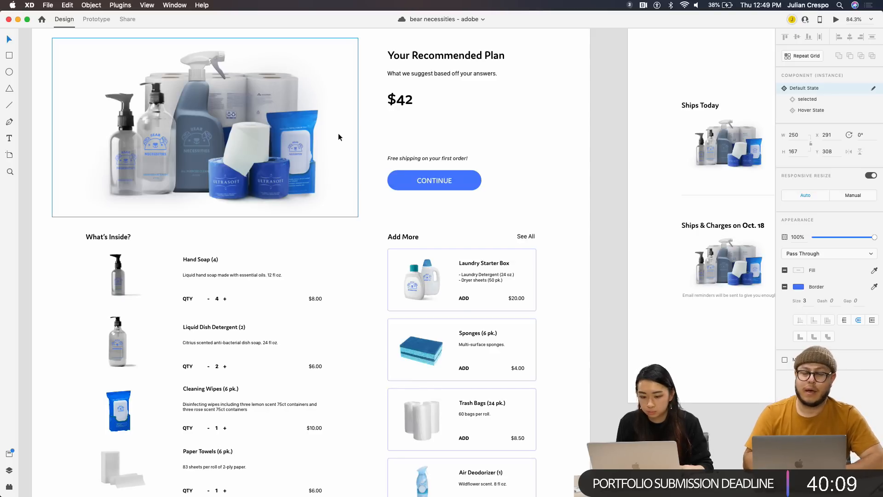
{"action": "scroll", "coordinate": [341, 146], "scroll_direction": "down", "scroll_amount": 3}
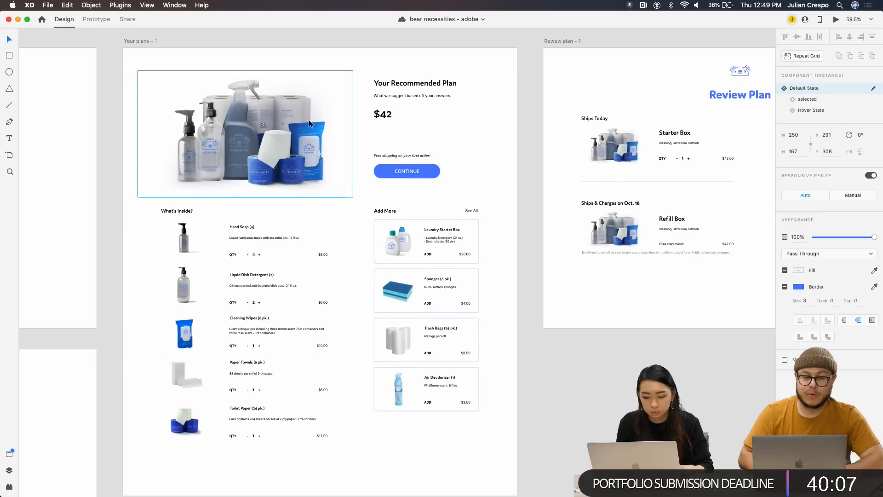
{"action": "left_click", "coordinate": [143, 42]}
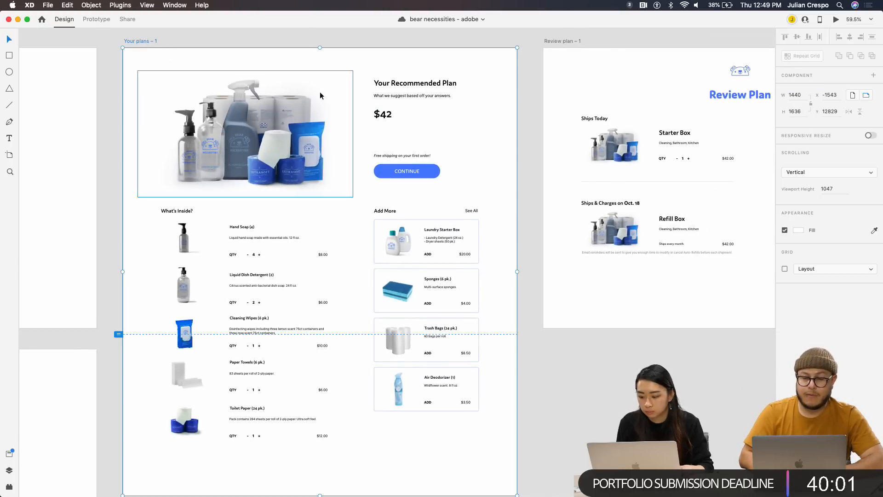
{"action": "left_click", "coordinate": [275, 113]}
{"action": "left_click", "coordinate": [414, 95]}
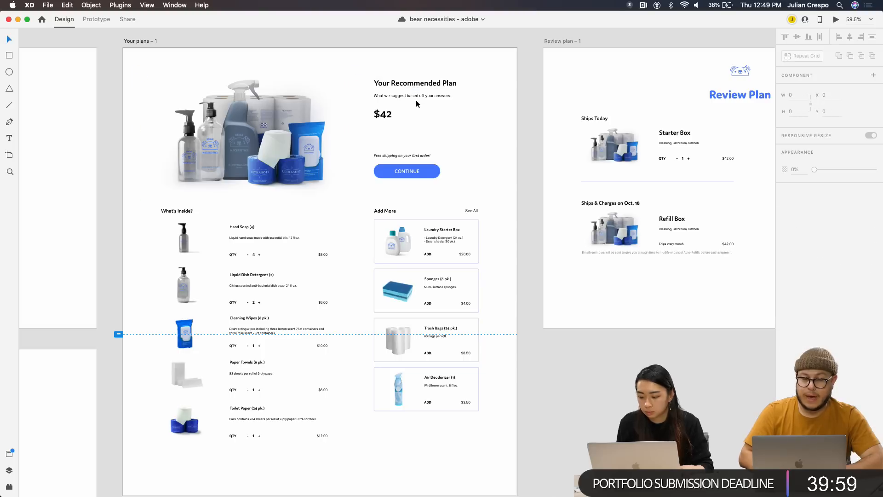
{"action": "left_click", "coordinate": [406, 84]}
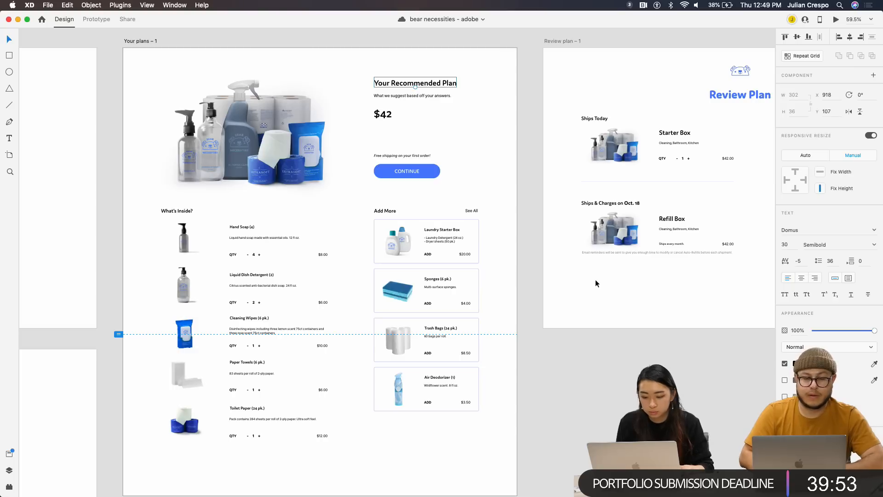
{"action": "left_click_drag", "start_coordinate": [536, 22], "coordinate": [303, 22]}
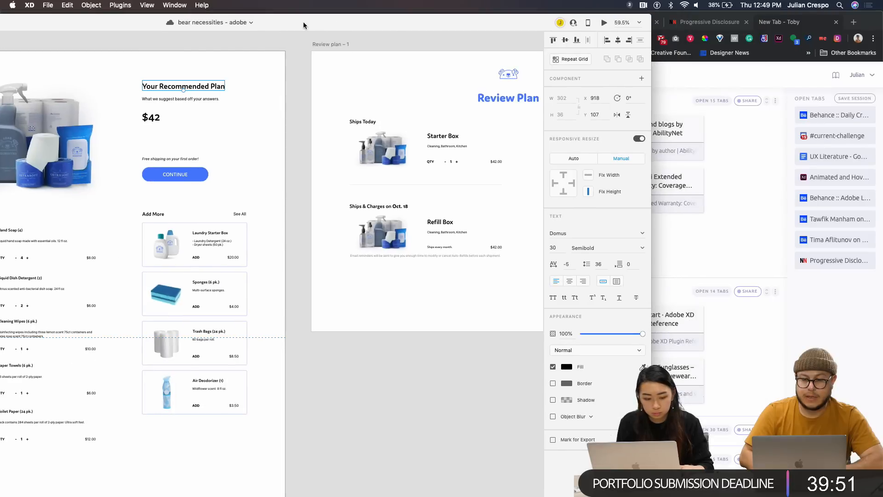
{"action": "left_click_drag", "start_coordinate": [402, 23], "coordinate": [304, 8]}
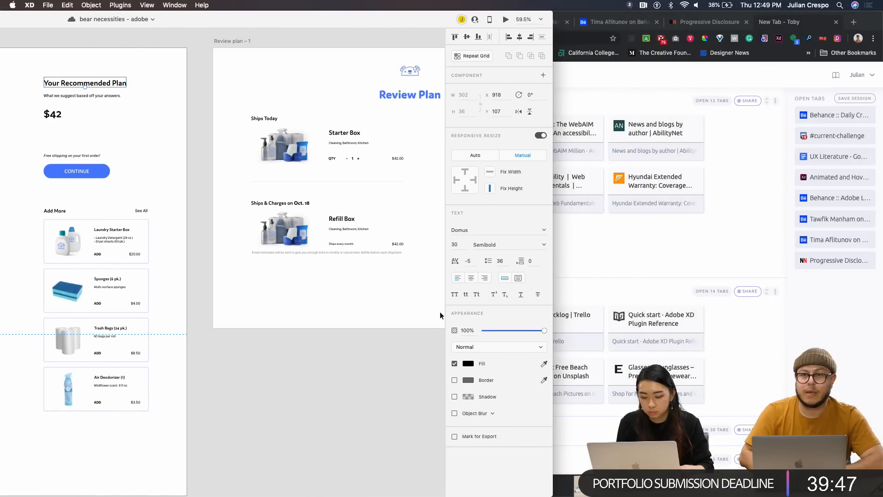
{"action": "left_click_drag", "start_coordinate": [309, 18], "coordinate": [622, 4]}
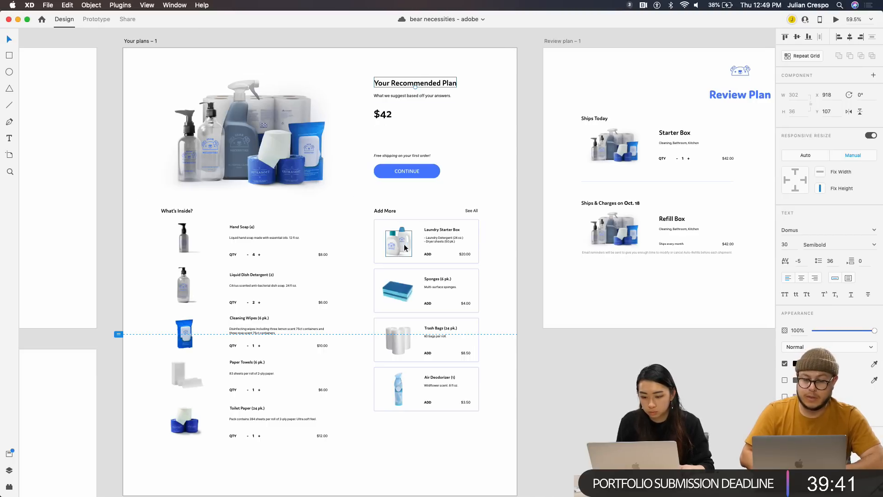
{"action": "scroll", "coordinate": [430, 255], "scroll_direction": "up", "scroll_amount": 5}
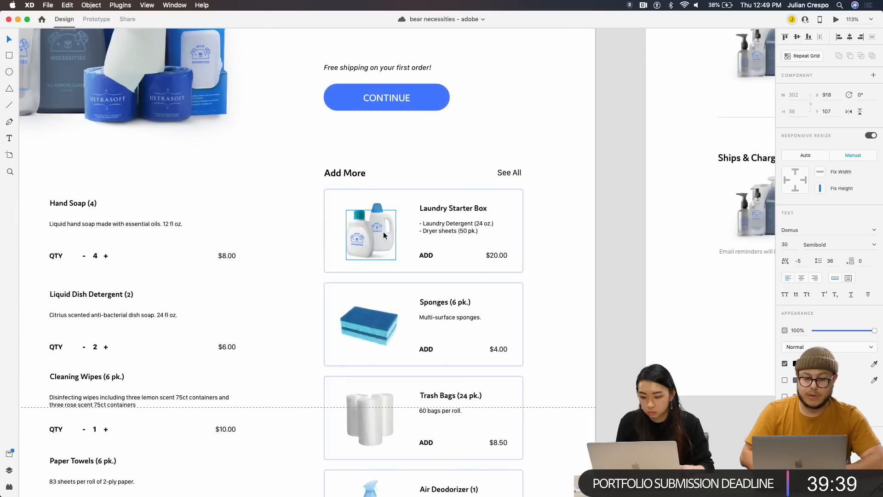
{"action": "scroll", "coordinate": [322, 220], "scroll_direction": "left", "scroll_amount": 5}
{"action": "left_click", "coordinate": [228, 199]}
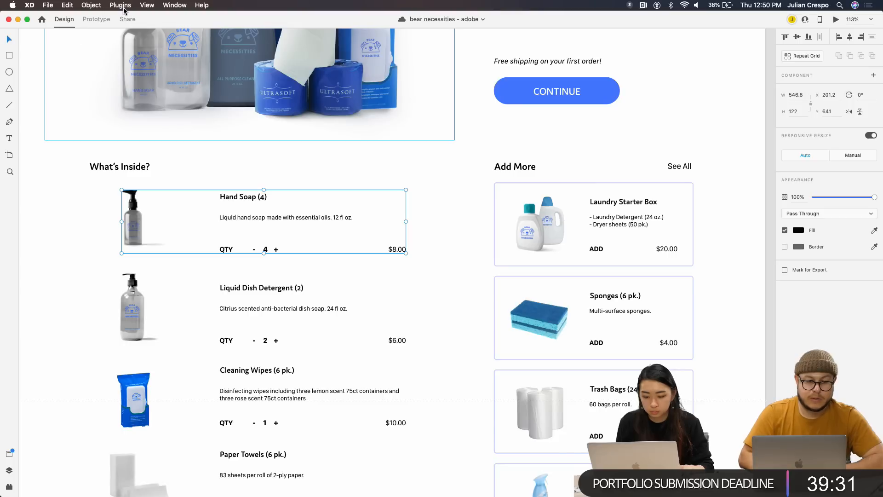
Mark the Hand Soap group for export
{"action": "left_click", "coordinate": [67, 5]}
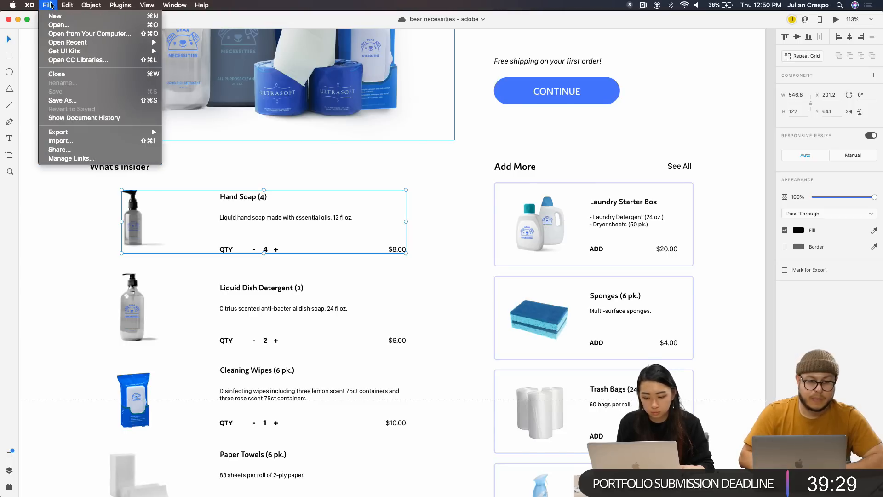
{"action": "mouse_move", "coordinate": [48, 5]}
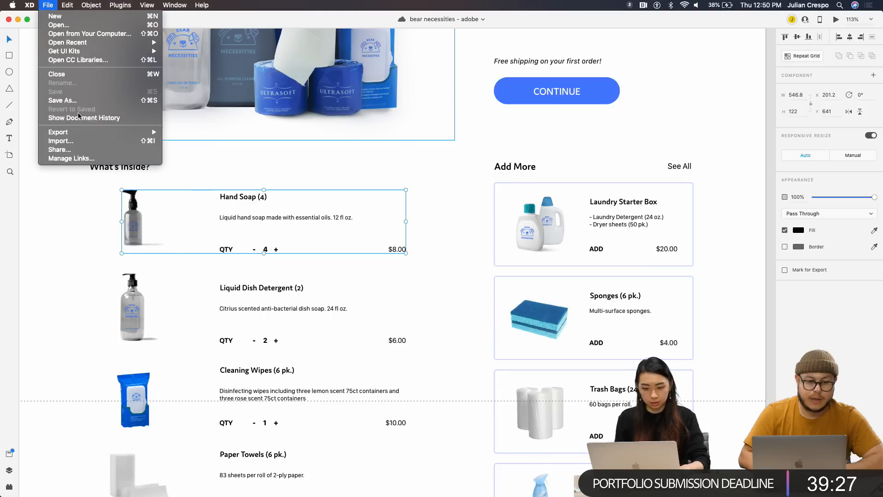
{"action": "mouse_move", "coordinate": [104, 134]}
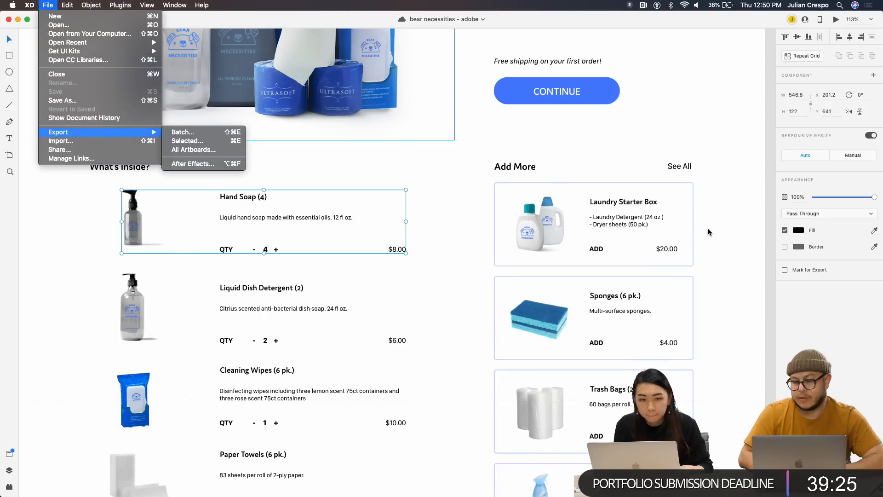
{"action": "left_click", "coordinate": [857, 289]}
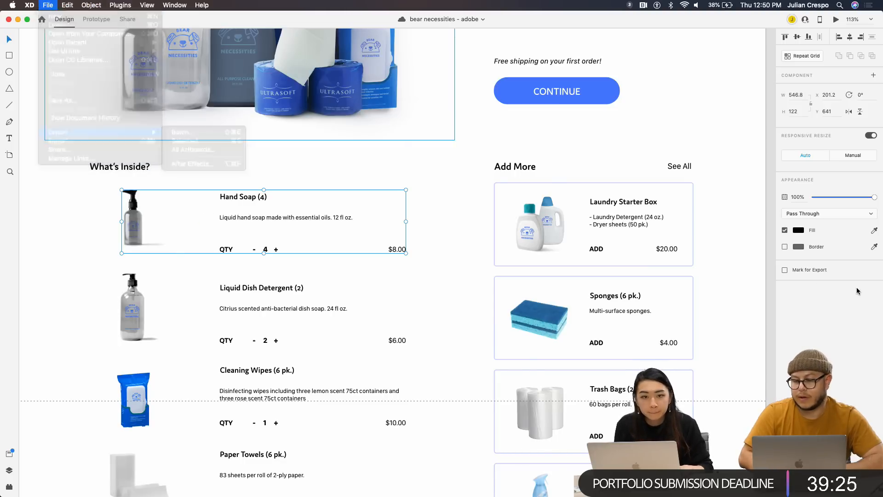
{"action": "left_click", "coordinate": [784, 271]}
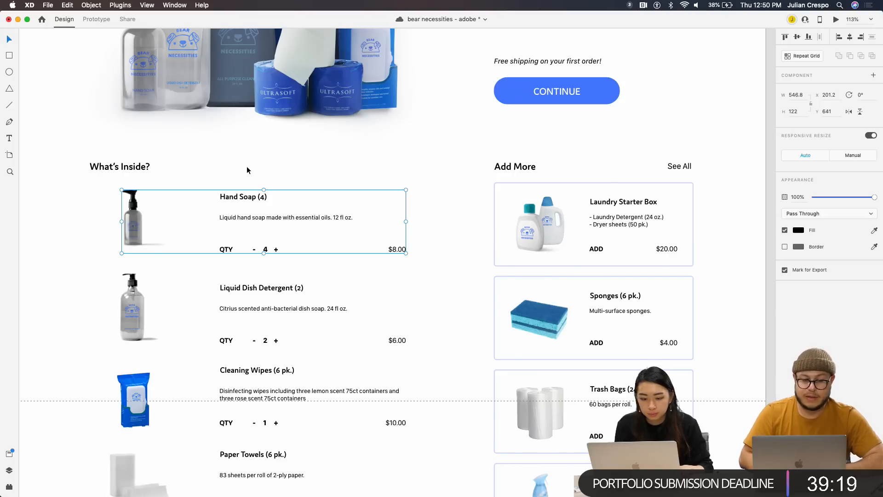
{"action": "scroll", "coordinate": [253, 183], "scroll_direction": "up", "scroll_amount": 1}
{"action": "scroll", "coordinate": [252, 183], "scroll_direction": "up", "scroll_amount": 1}
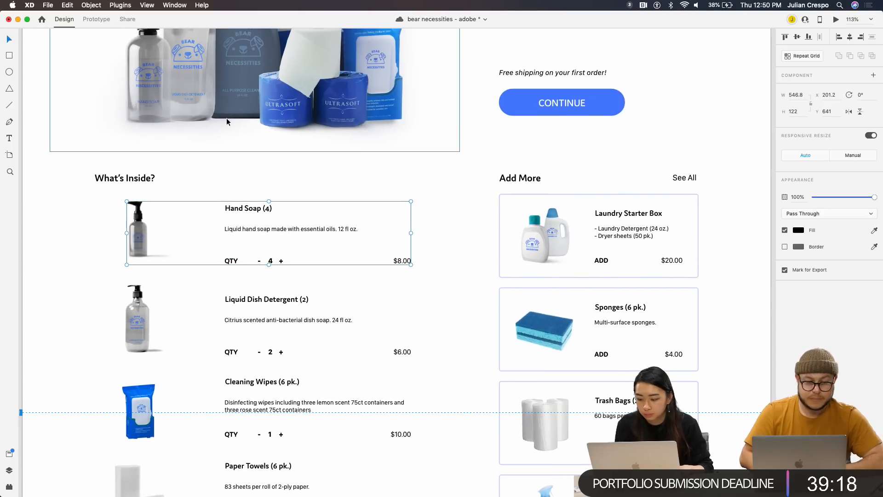
Copy the bearsite share link in Share mode and open it in the browser
{"action": "left_click", "coordinate": [128, 19]}
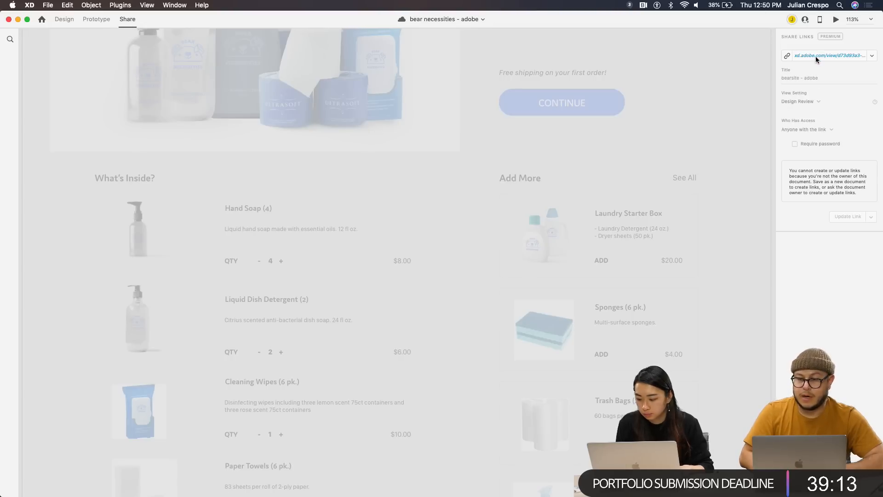
{"action": "left_click", "coordinate": [871, 55]}
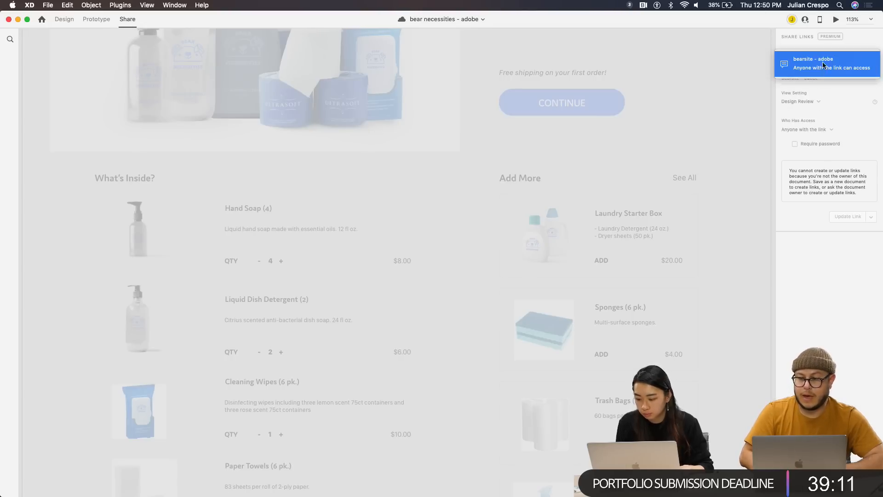
{"action": "left_click", "coordinate": [823, 88]}
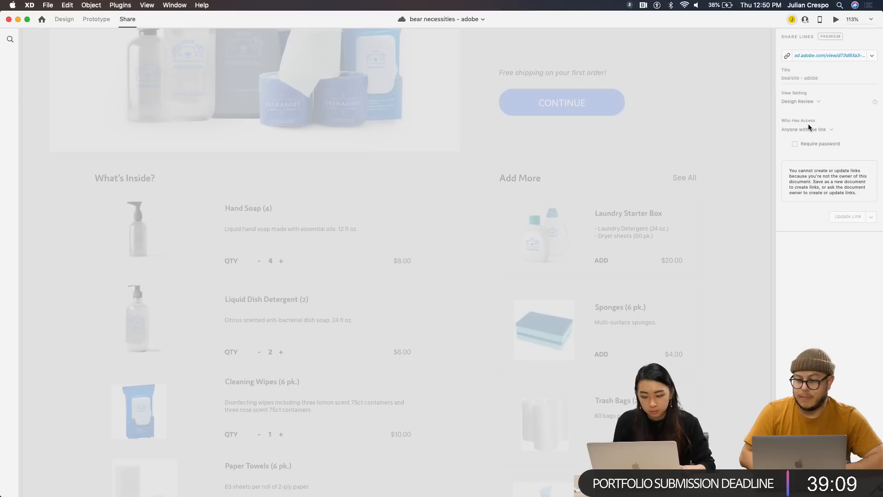
{"action": "left_click", "coordinate": [786, 56]}
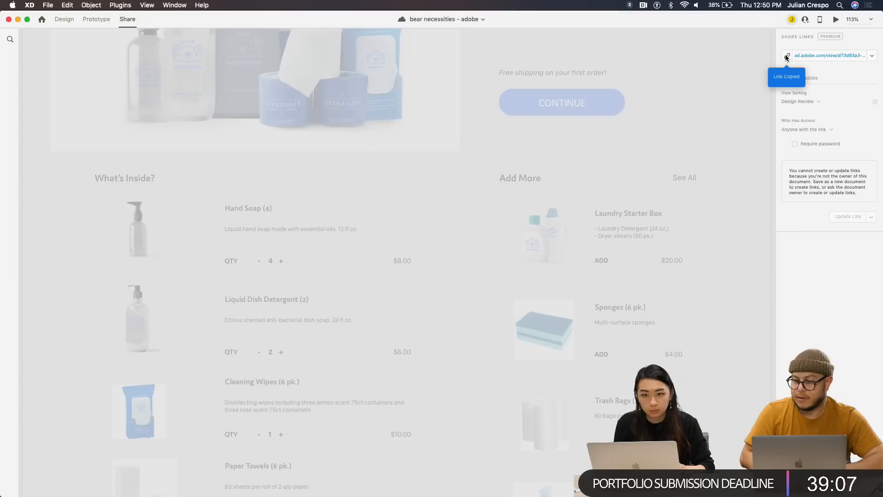
{"action": "left_click", "coordinate": [812, 53]}
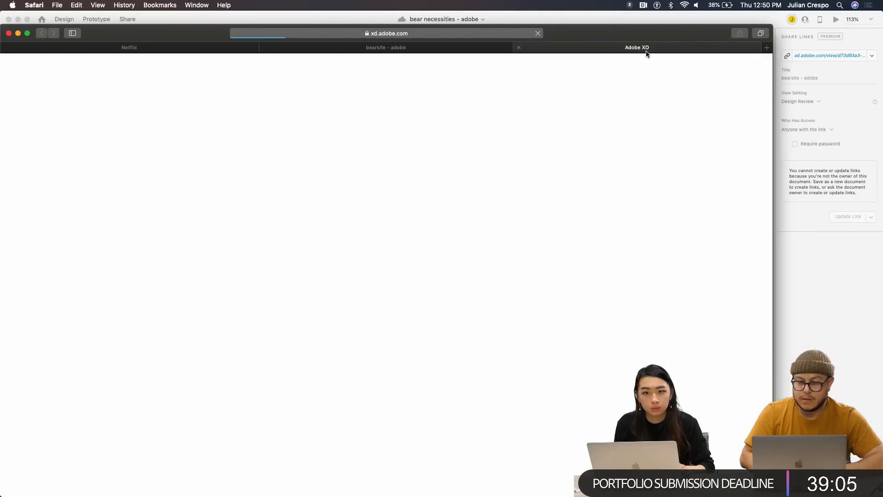
Close both bearsite review tabs and Safari, then bring the states-kit XD window forward
{"action": "left_click", "coordinate": [518, 48]}
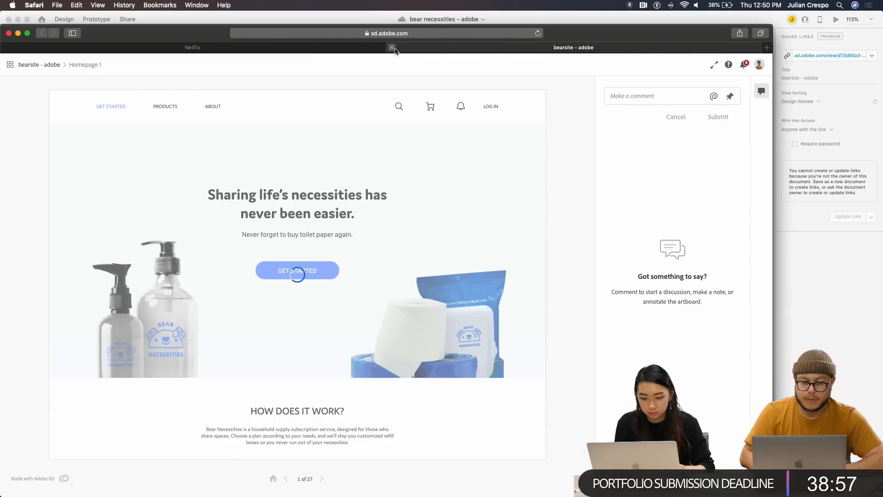
{"action": "left_click", "coordinate": [392, 47]}
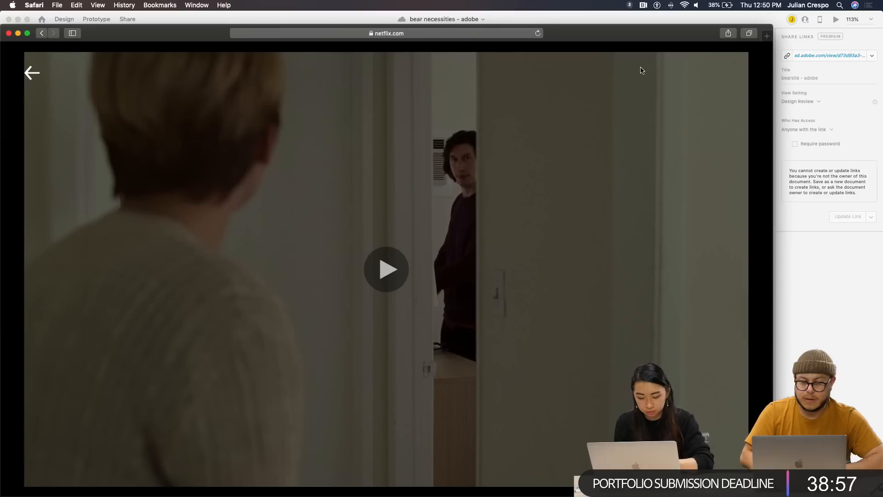
{"action": "left_click", "coordinate": [8, 20]}
{"action": "left_click", "coordinate": [8, 33]}
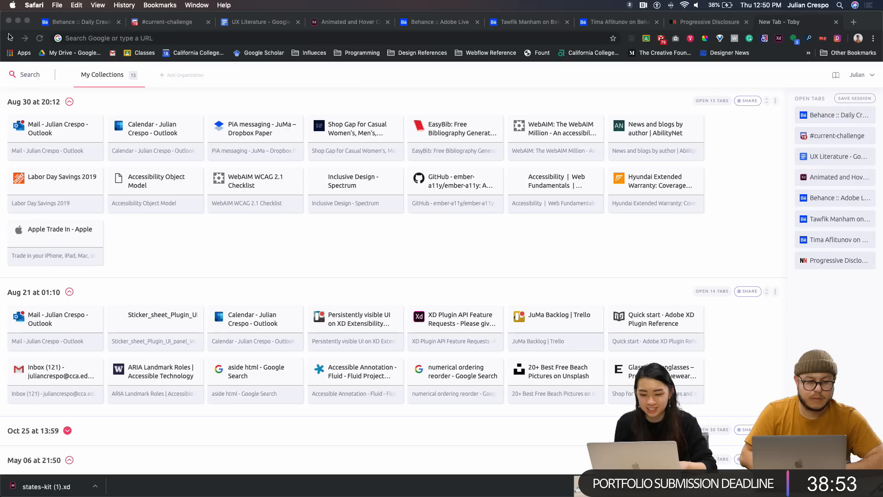
{"action": "key", "text": "ctrl+Up"}
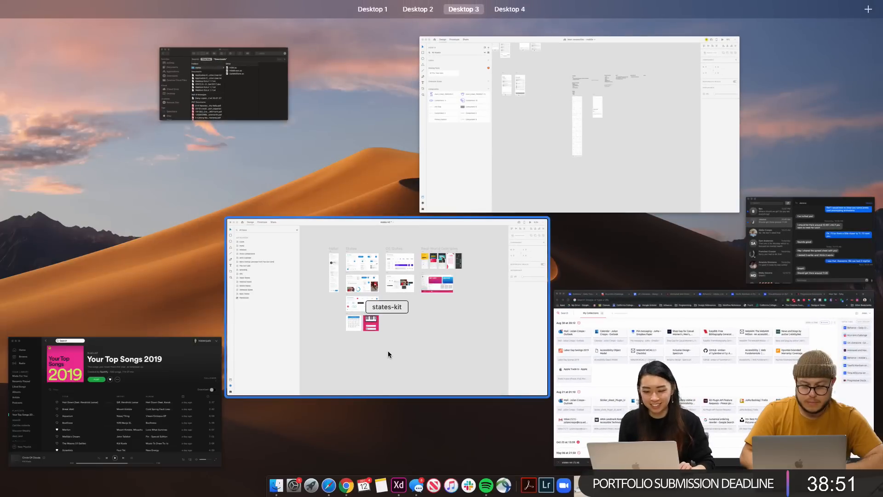
{"action": "left_click", "coordinate": [398, 485]}
Reopen 'bear necessities - adobe' from recent files and navigate to the Your plans screen
{"action": "left_click", "coordinate": [47, 5]}
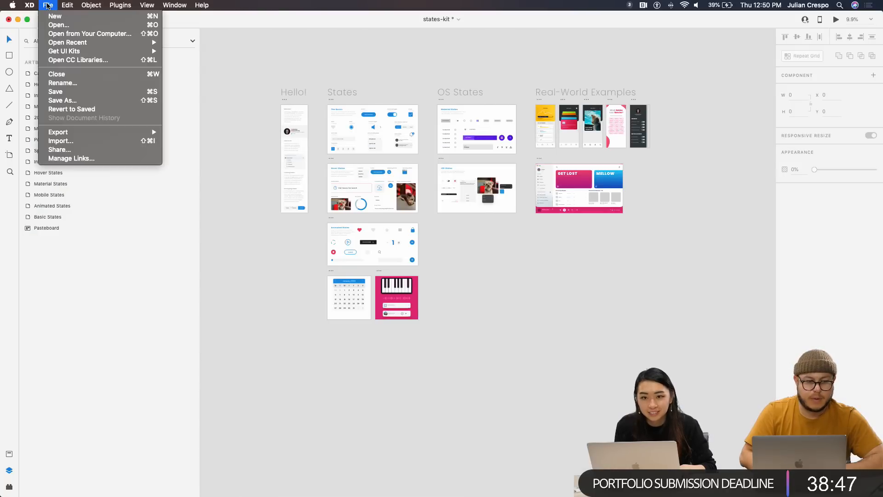
{"action": "mouse_move", "coordinate": [75, 44]}
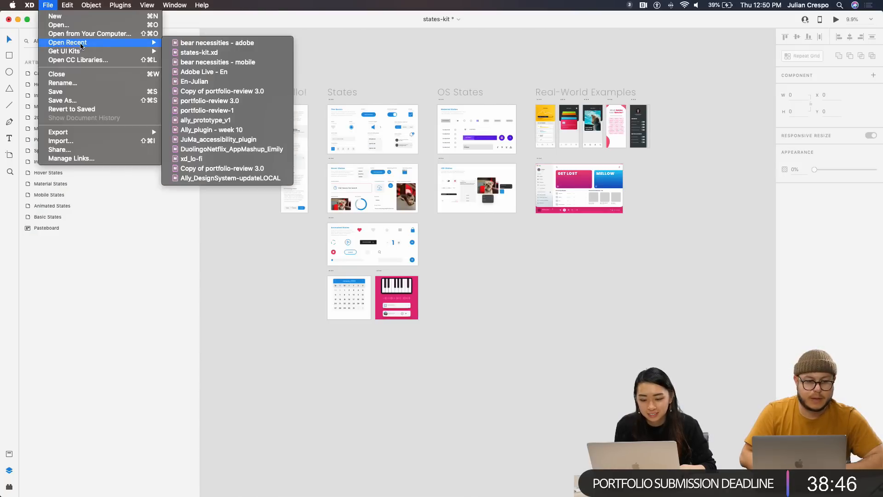
{"action": "left_click", "coordinate": [219, 44]}
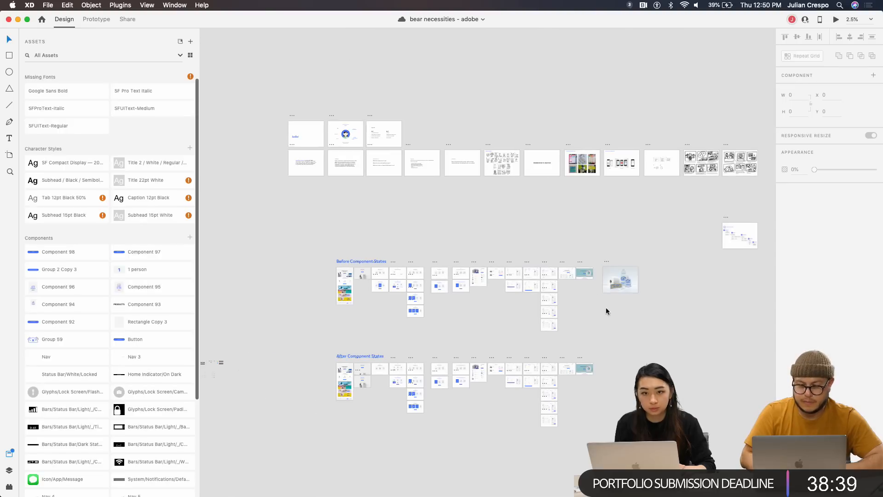
{"action": "scroll", "coordinate": [583, 356], "scroll_direction": "up", "scroll_amount": 8}
{"action": "scroll", "coordinate": [583, 352], "scroll_direction": "up", "scroll_amount": 5}
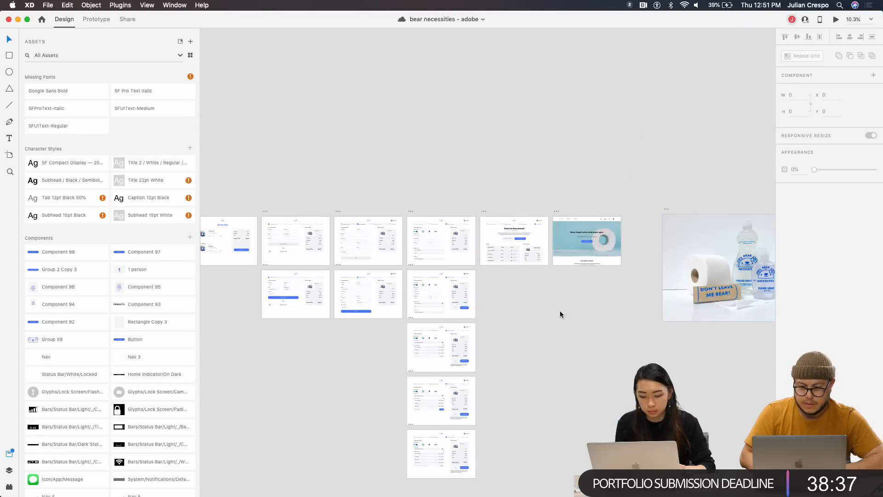
{"action": "scroll", "coordinate": [553, 291], "scroll_direction": "up", "scroll_amount": 10}
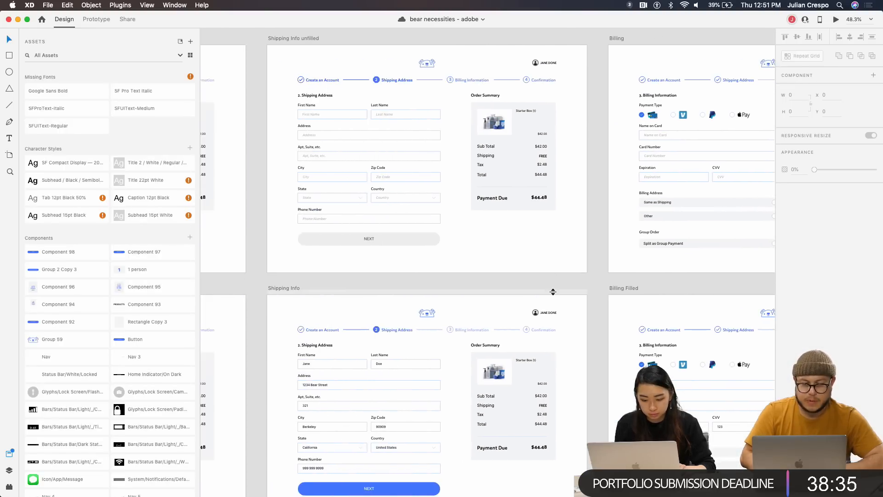
{"action": "scroll", "coordinate": [554, 290], "scroll_direction": "down", "scroll_amount": 5}
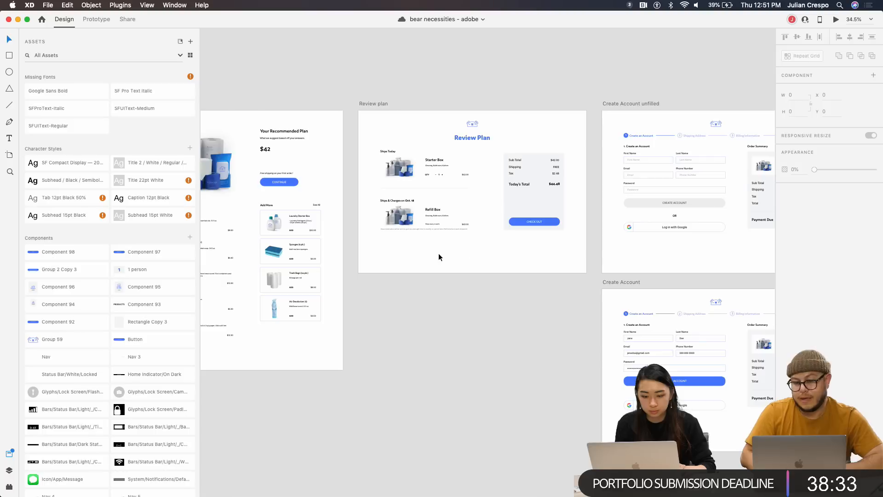
{"action": "scroll", "coordinate": [438, 257], "scroll_direction": "left", "scroll_amount": 5}
{"action": "scroll", "coordinate": [366, 180], "scroll_direction": "up", "scroll_amount": 3}
{"action": "scroll", "coordinate": [367, 180], "scroll_direction": "left", "scroll_amount": 3}
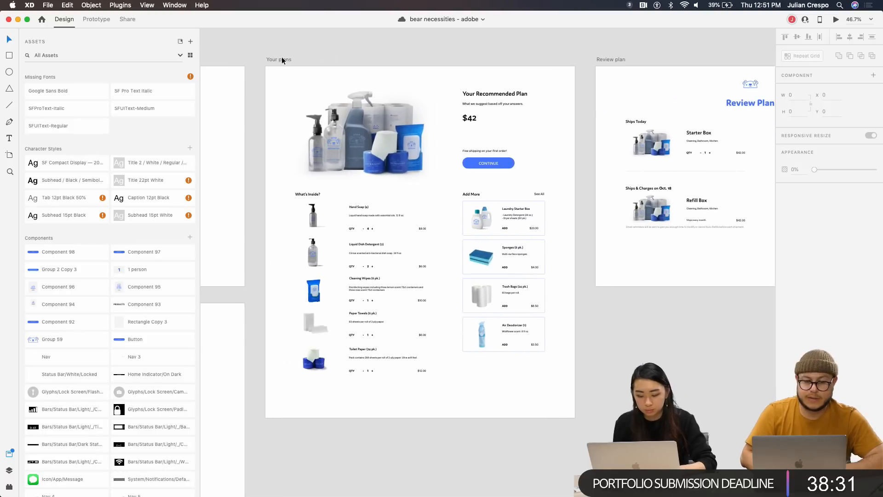
Mark the Hand Soap row for export and play the prototype preview
{"action": "left_click", "coordinate": [363, 218]}
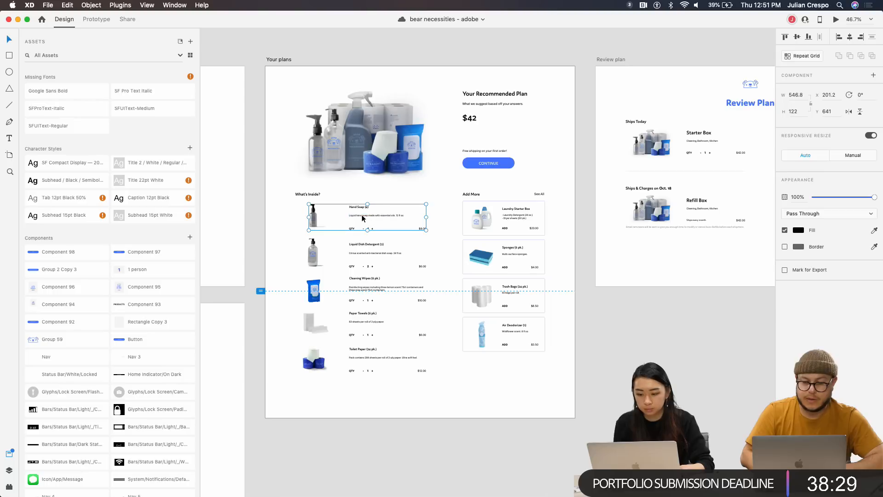
{"action": "left_click", "coordinate": [785, 269]}
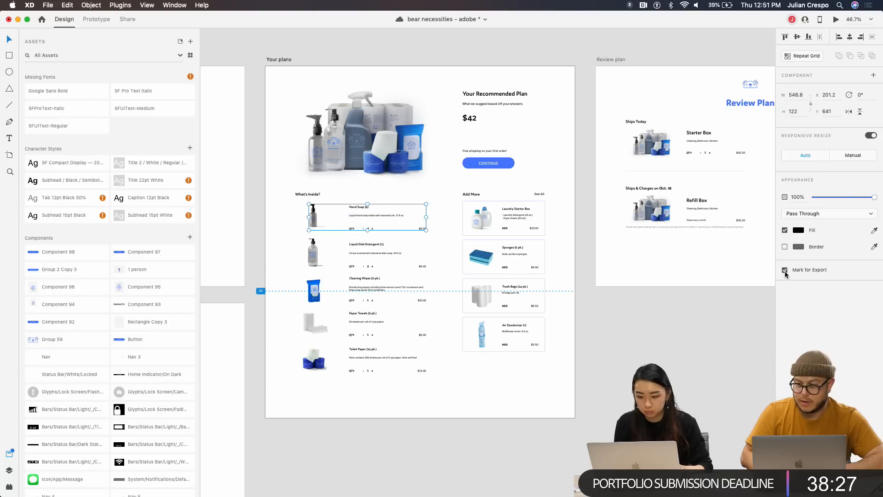
{"action": "left_click", "coordinate": [836, 19]}
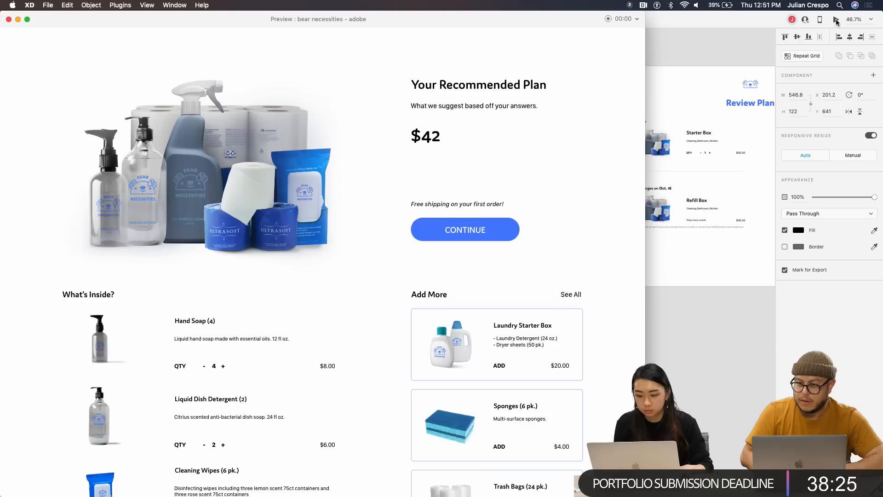
Close the preview, review the bearsite share links, and toggle Prototype mode then back to Share
{"action": "left_click", "coordinate": [9, 20]}
{"action": "left_click", "coordinate": [127, 20]}
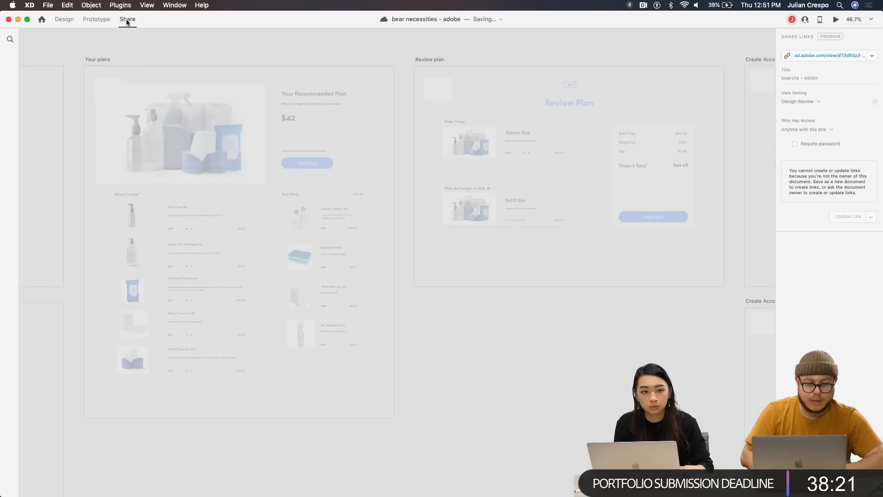
{"action": "left_click", "coordinate": [872, 58]}
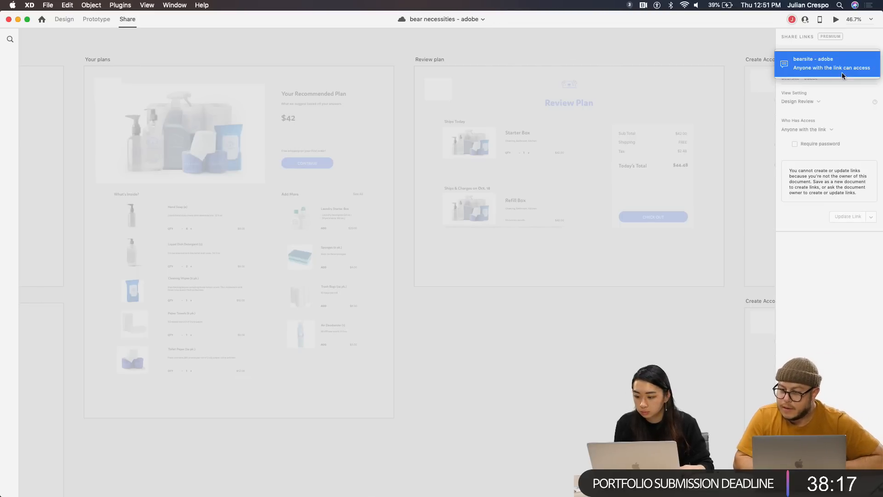
{"action": "left_click", "coordinate": [829, 97]}
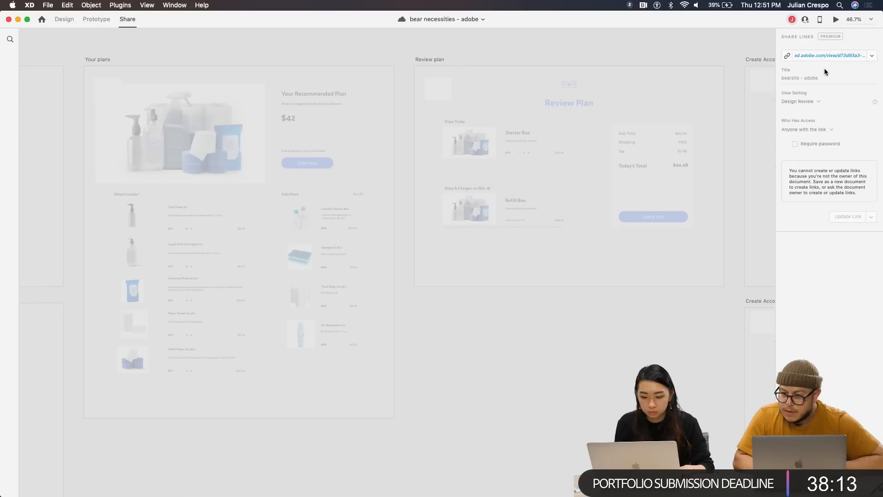
{"action": "left_click", "coordinate": [105, 20]}
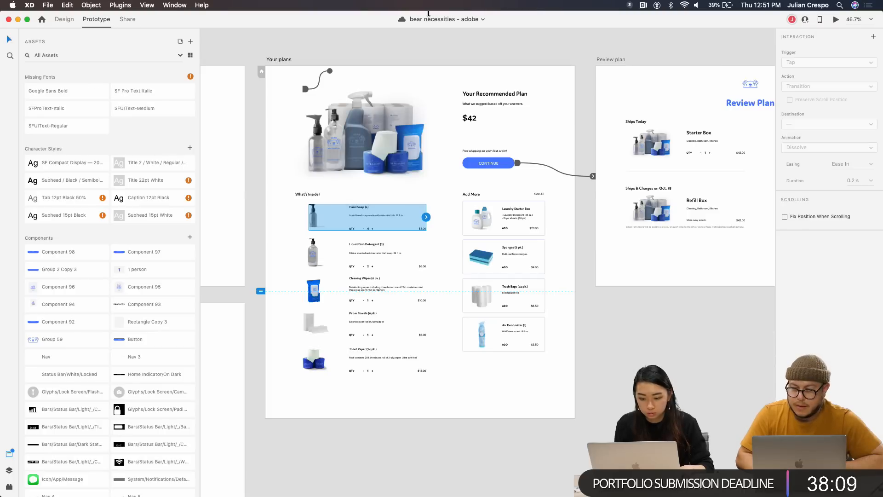
{"action": "left_click", "coordinate": [126, 19]}
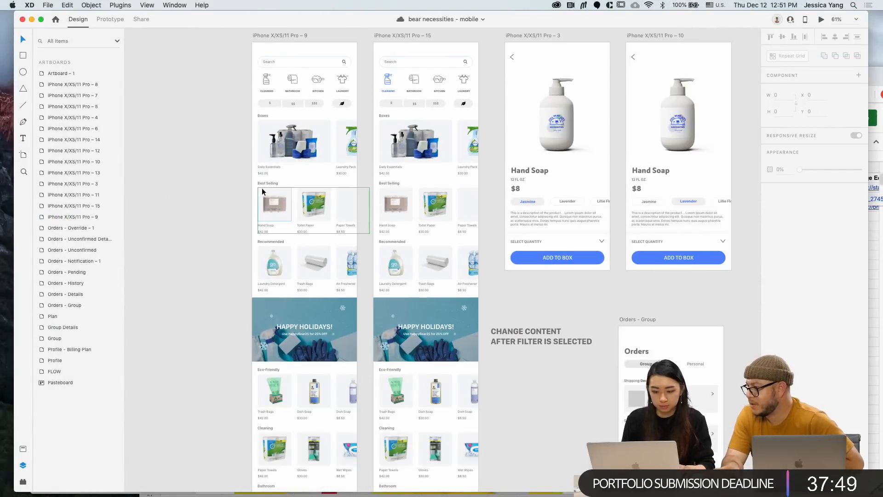
Mark the ADD TO BOX button on the artboard 9 product screen for export
{"action": "left_click", "coordinate": [276, 35]}
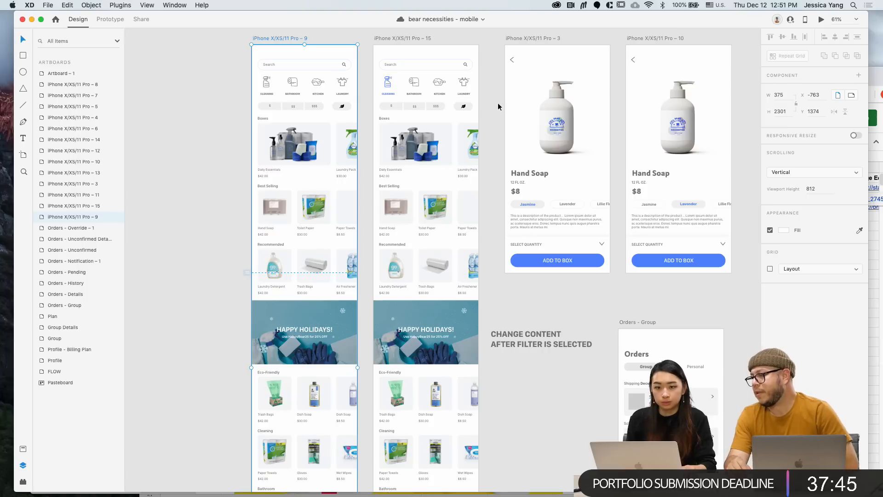
{"action": "left_click", "coordinate": [579, 264]}
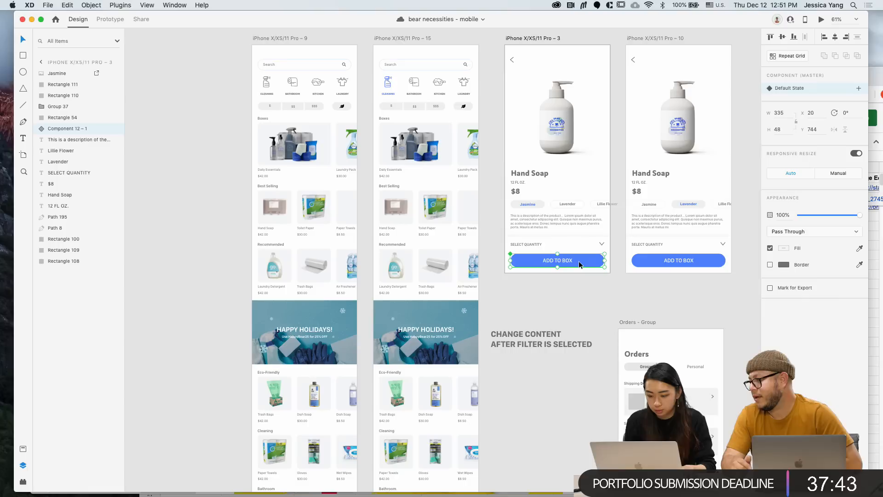
{"action": "left_click", "coordinate": [770, 288]}
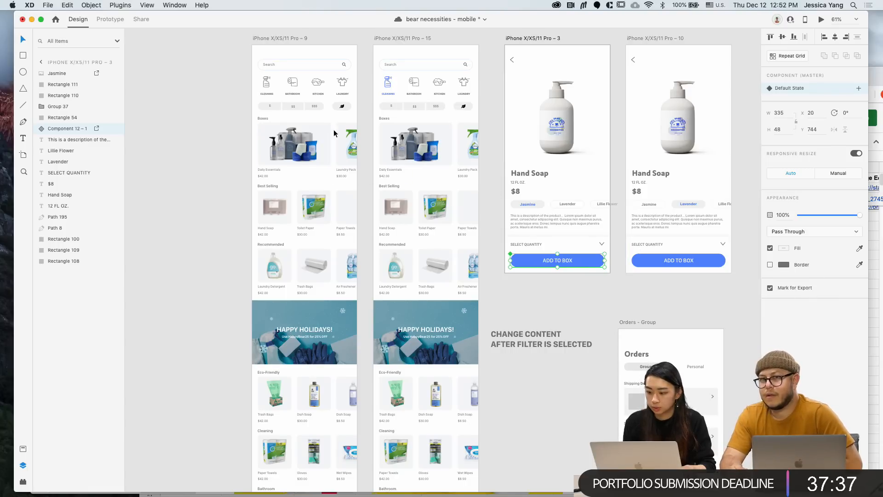
Set the mobile share link to Development view and open it in the browser
{"action": "left_click", "coordinate": [140, 19]}
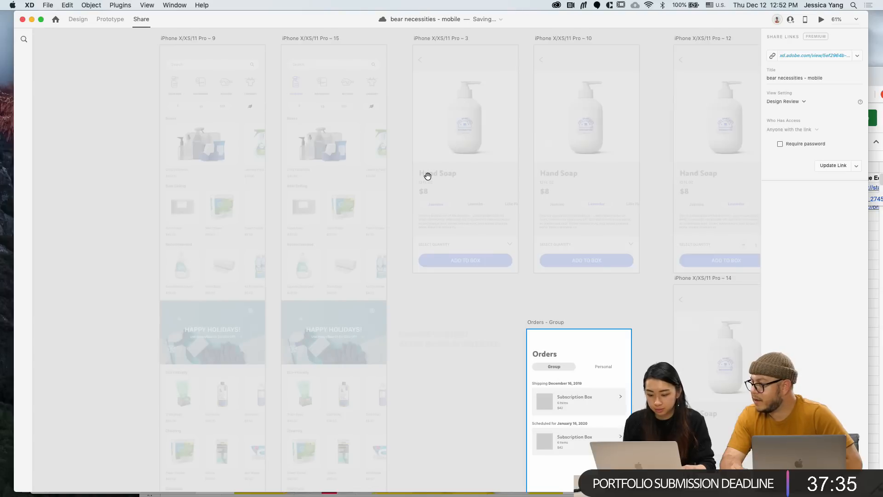
{"action": "scroll", "coordinate": [597, 295], "scroll_direction": "right", "scroll_amount": 1}
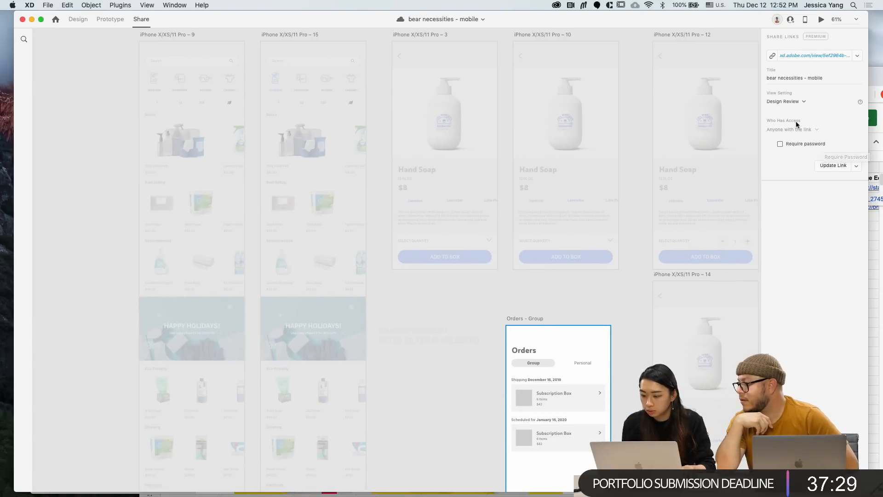
{"action": "left_click", "coordinate": [793, 102]}
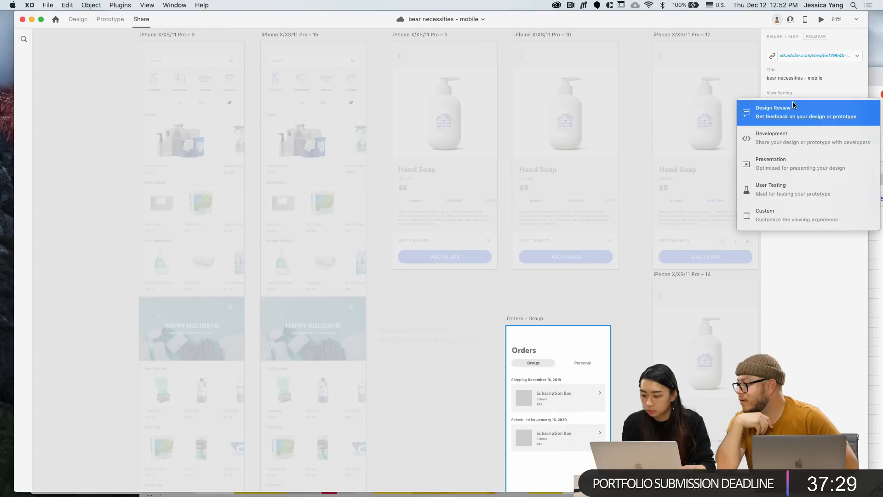
{"action": "left_click", "coordinate": [790, 139]}
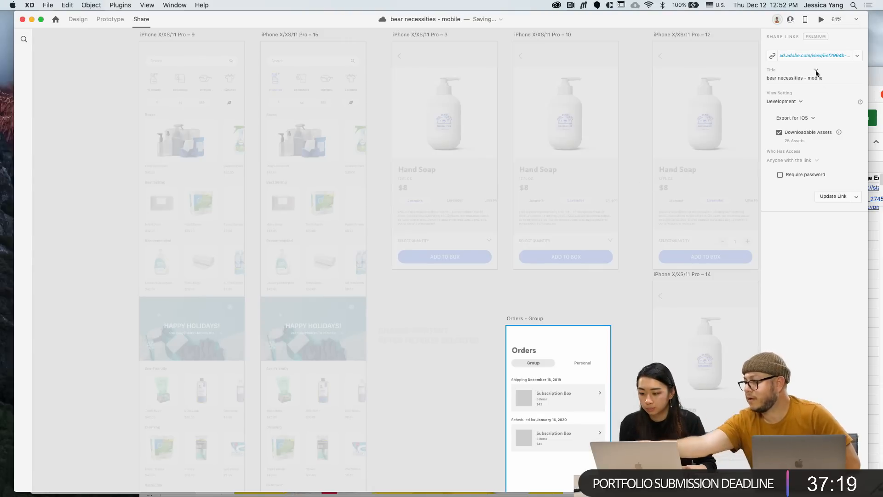
{"action": "left_click", "coordinate": [814, 55]}
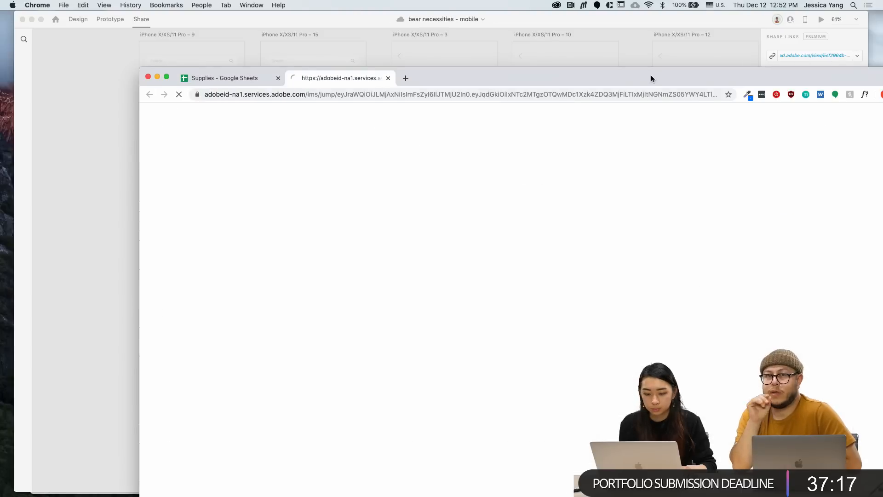
Bring Chrome into view, dismiss the Grid View tip, and page through the shared prototype screens
{"action": "left_click_drag", "start_coordinate": [651, 75], "coordinate": [579, 23]}
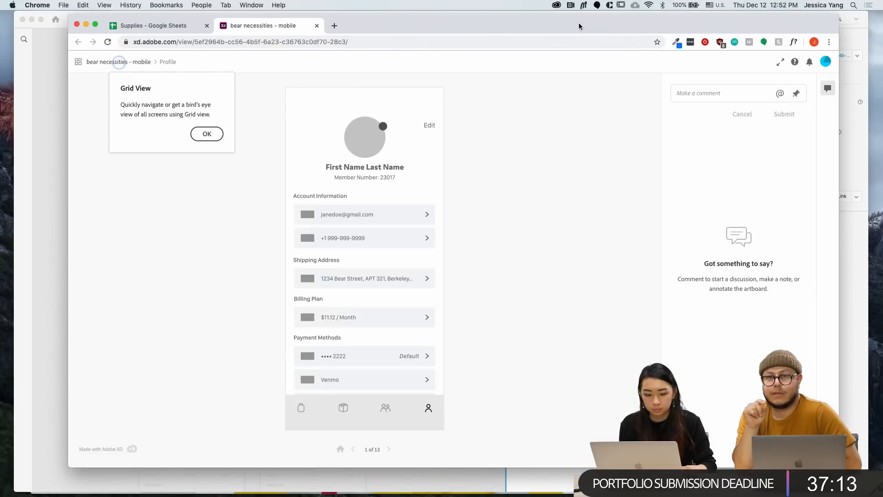
{"action": "left_click", "coordinate": [213, 137]}
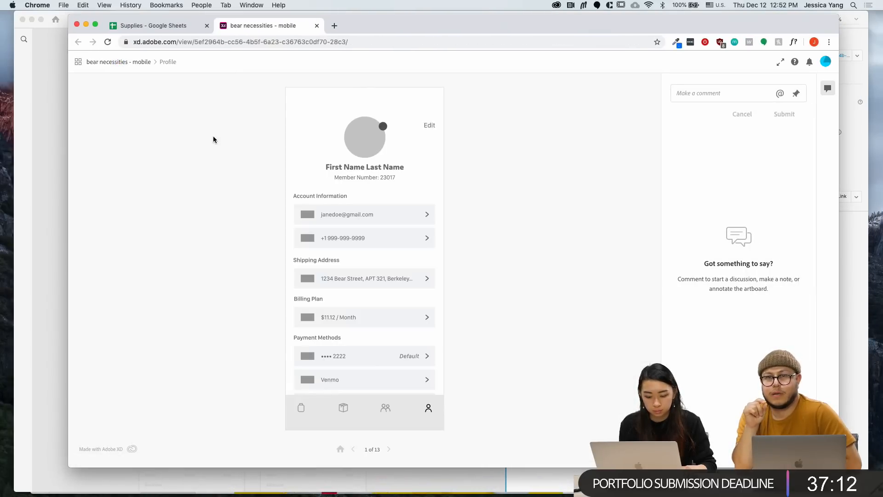
{"action": "left_click", "coordinate": [389, 449]}
{"action": "left_click", "coordinate": [389, 449]}
{"action": "left_click", "coordinate": [389, 449]}
{"action": "left_click", "coordinate": [389, 449]}
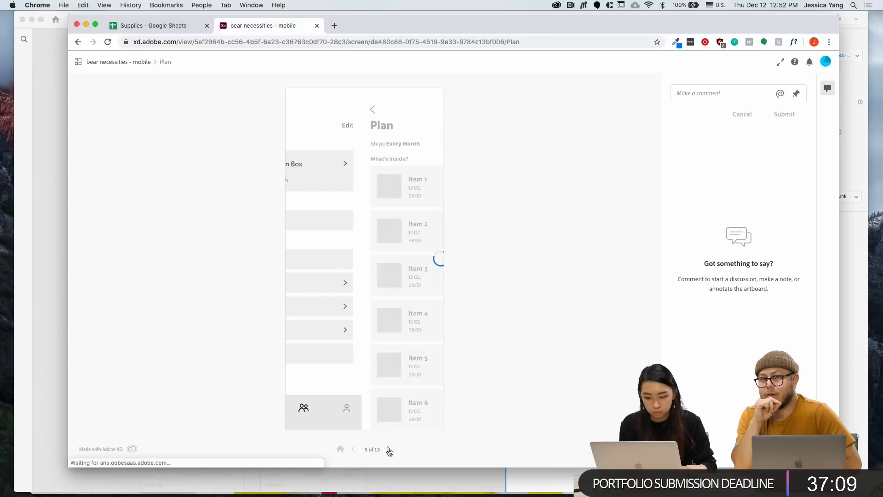
{"action": "left_click", "coordinate": [389, 449]}
{"action": "left_click", "coordinate": [389, 449]}
{"action": "left_click", "coordinate": [389, 450]}
{"action": "left_click", "coordinate": [389, 451]}
{"action": "left_click", "coordinate": [389, 450]}
{"action": "left_click", "coordinate": [389, 450]}
{"action": "left_click", "coordinate": [389, 450]}
{"action": "left_click", "coordinate": [389, 450]}
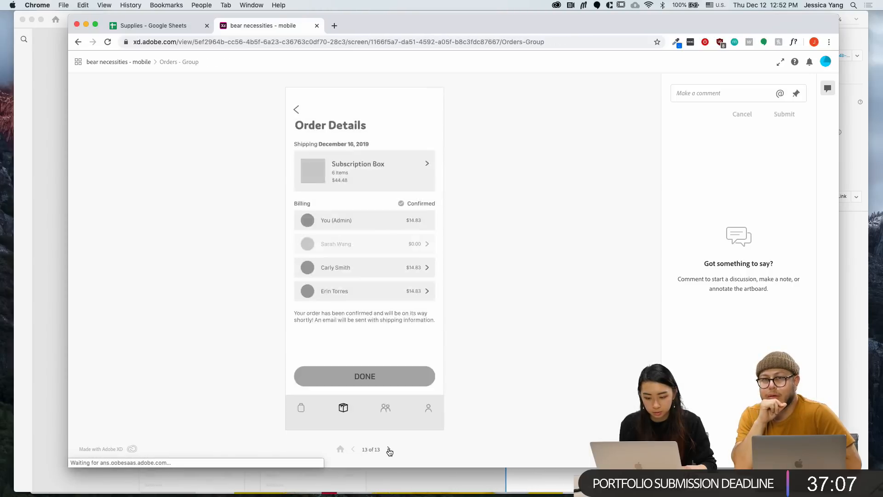
{"action": "left_click", "coordinate": [389, 450]}
{"action": "left_click", "coordinate": [389, 450]}
{"action": "left_click", "coordinate": [389, 450]}
{"action": "left_click", "coordinate": [389, 450]}
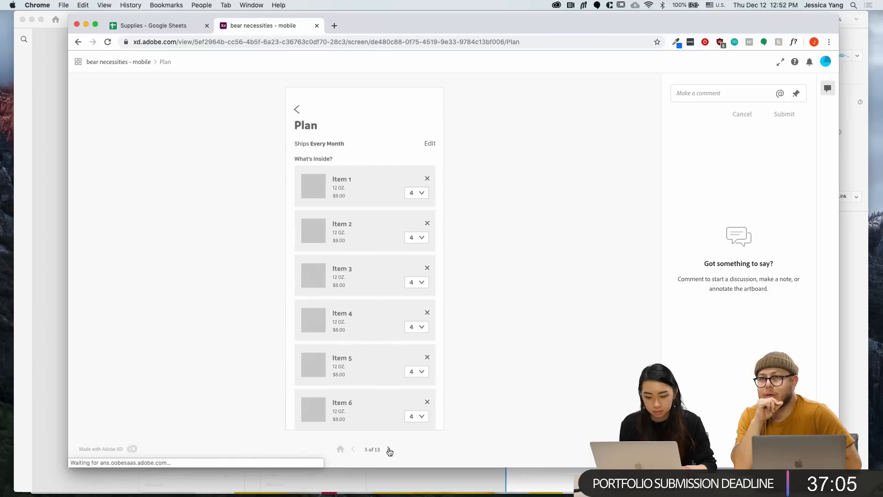
{"action": "left_click", "coordinate": [389, 450]}
{"action": "left_click", "coordinate": [389, 450]}
{"action": "left_click", "coordinate": [389, 450]}
{"action": "left_click", "coordinate": [389, 450]}
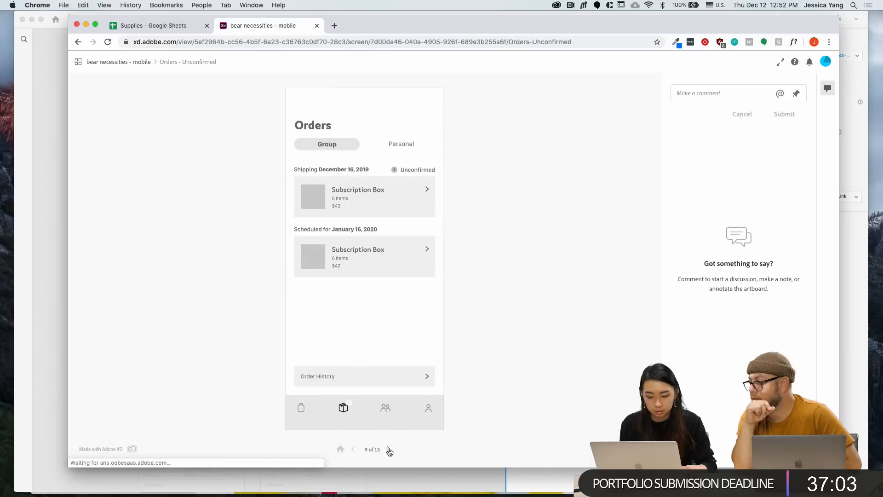
{"action": "left_click", "coordinate": [389, 449]}
{"action": "left_click", "coordinate": [389, 449]}
{"action": "left_click", "coordinate": [389, 450]}
Continue to the last screen, Orders - Group, then return to Adobe XD
{"action": "left_click", "coordinate": [389, 450]}
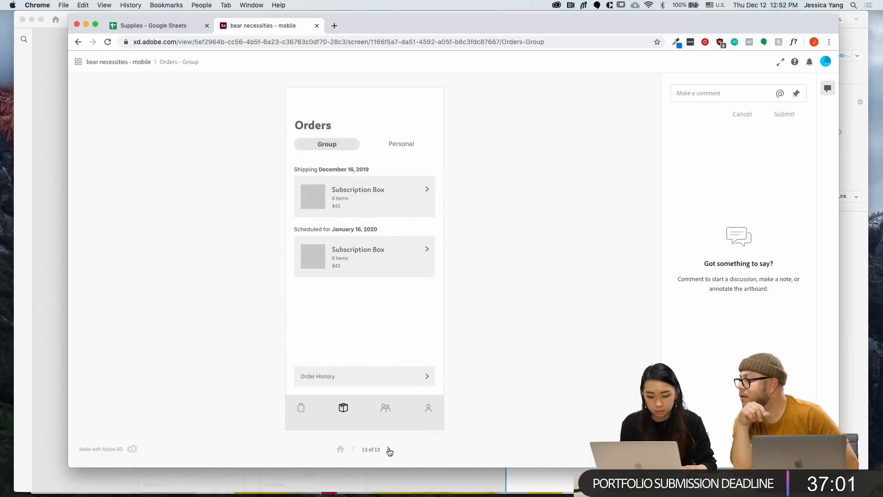
{"action": "left_click", "coordinate": [389, 450]}
{"action": "left_click", "coordinate": [389, 449]}
{"action": "left_click", "coordinate": [389, 449]}
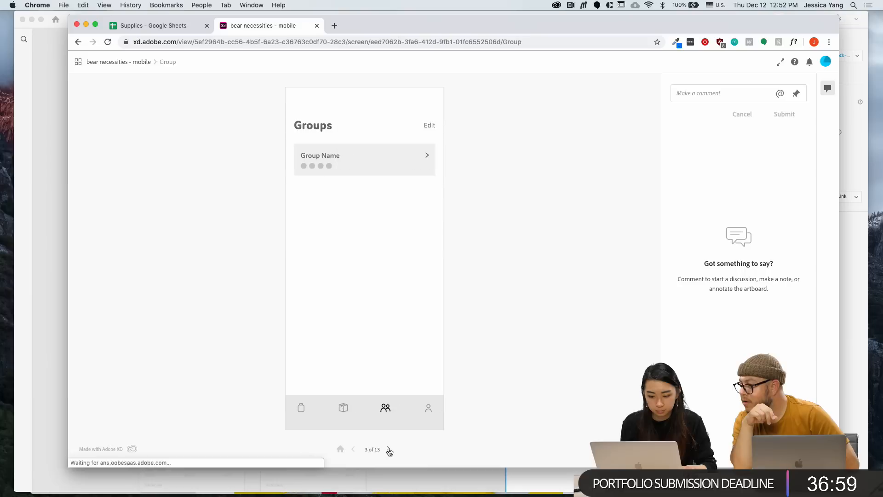
{"action": "left_click", "coordinate": [389, 449]}
{"action": "left_click", "coordinate": [389, 450]}
{"action": "left_click", "coordinate": [389, 450]}
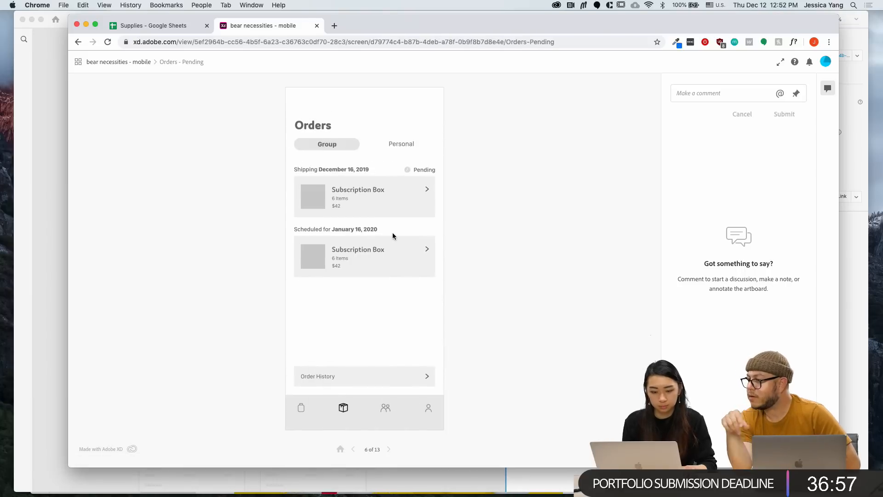
{"action": "key", "text": "super+Tab"}
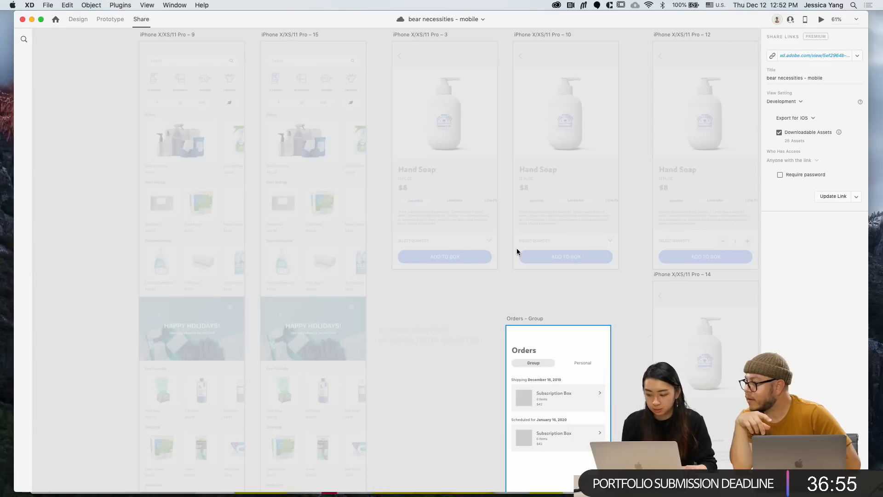
Publish the latest changes with Update Link and open the refreshed share link in Chrome
{"action": "scroll", "coordinate": [546, 313], "scroll_direction": "down", "scroll_amount": 3}
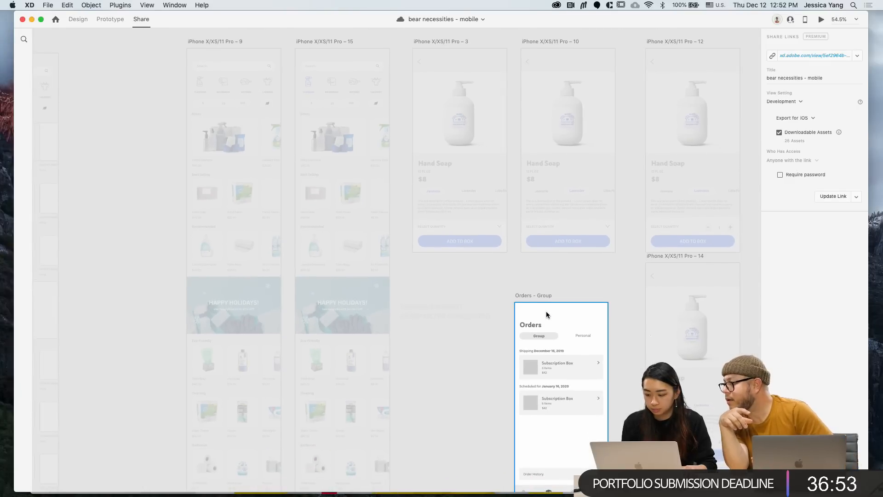
{"action": "scroll", "coordinate": [546, 314], "scroll_direction": "down", "scroll_amount": 1}
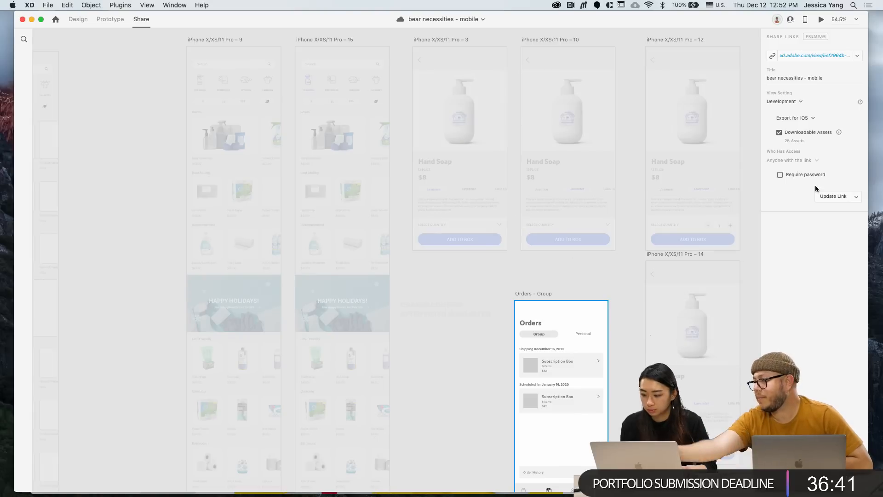
{"action": "left_click", "coordinate": [833, 196]}
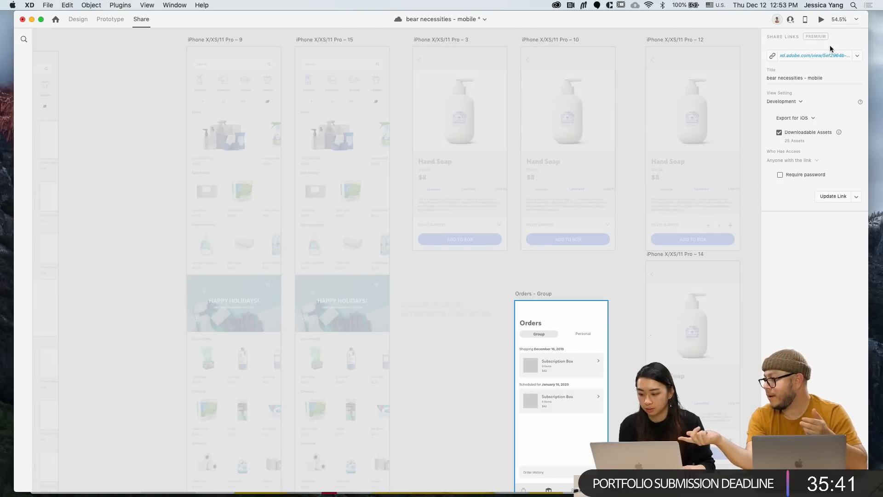
{"action": "left_click", "coordinate": [818, 53]}
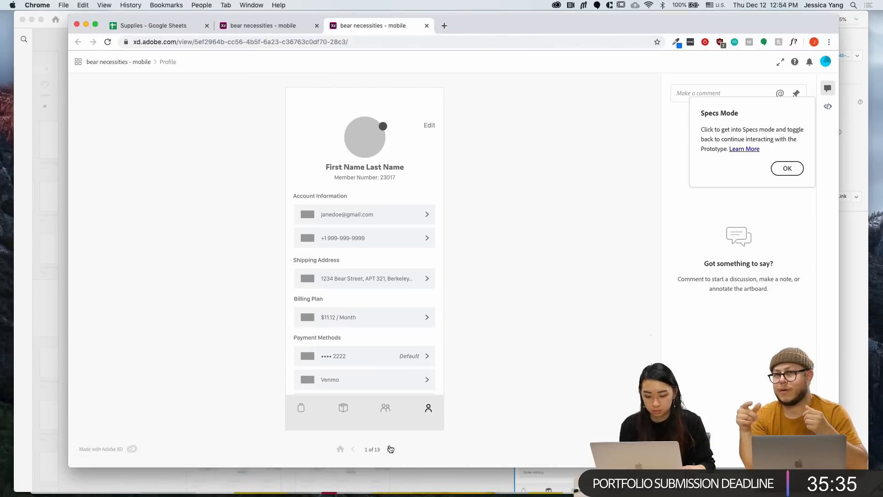
Review the Colors and Character Styles in the share link's Specs panel, then return to Adobe XD
{"action": "left_click", "coordinate": [824, 108]}
{"action": "scroll", "coordinate": [736, 207], "scroll_direction": "down", "scroll_amount": 1}
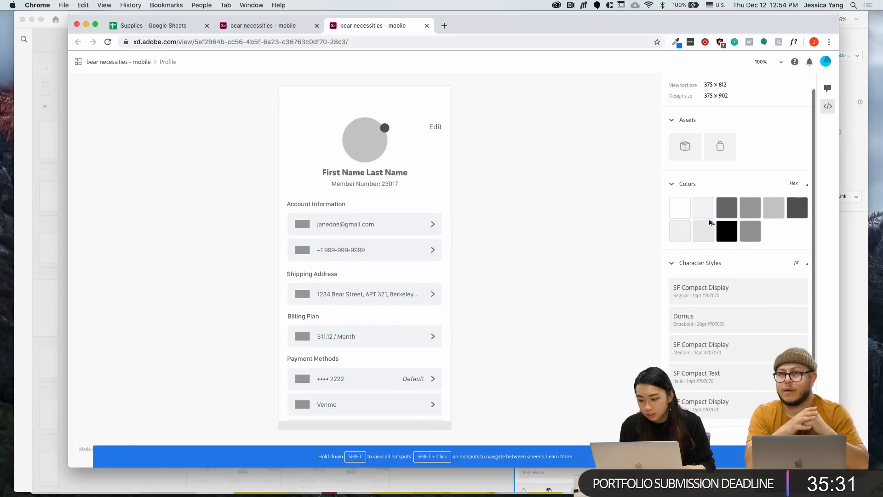
{"action": "mouse_move", "coordinate": [703, 226]}
{"action": "scroll", "coordinate": [717, 276], "scroll_direction": "down", "scroll_amount": 5}
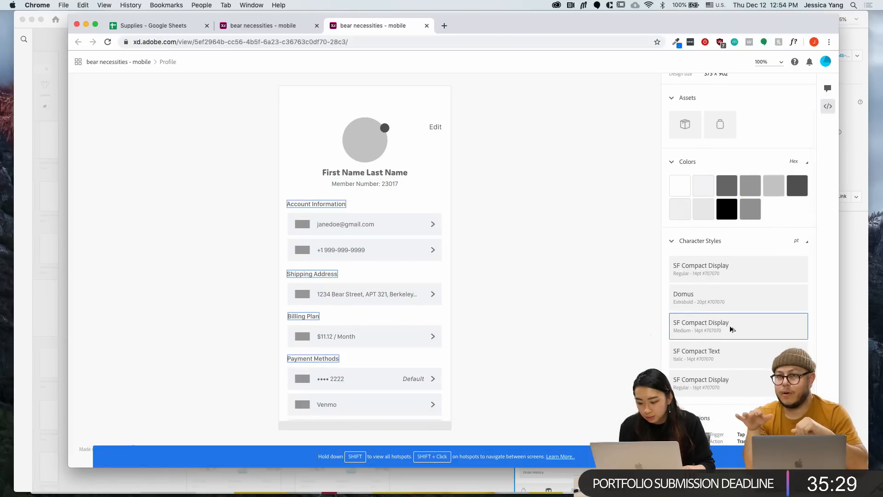
{"action": "scroll", "coordinate": [731, 329], "scroll_direction": "down", "scroll_amount": 1}
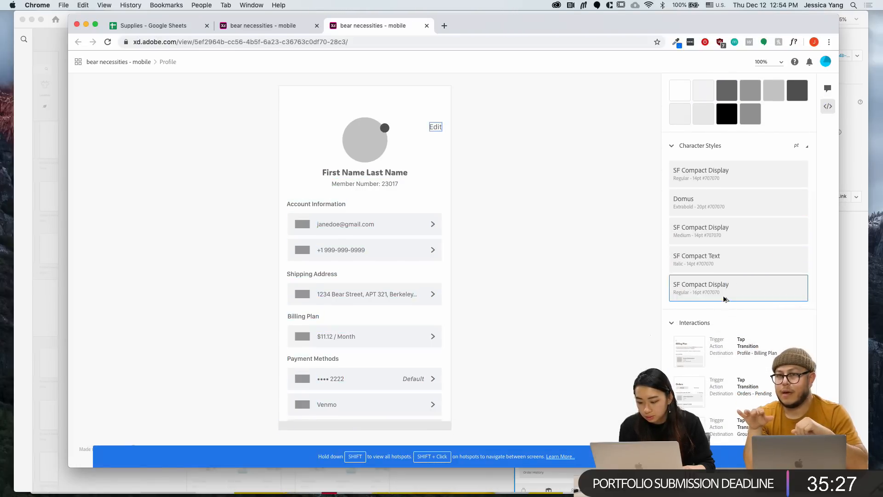
{"action": "scroll", "coordinate": [708, 364], "scroll_direction": "up", "scroll_amount": 5}
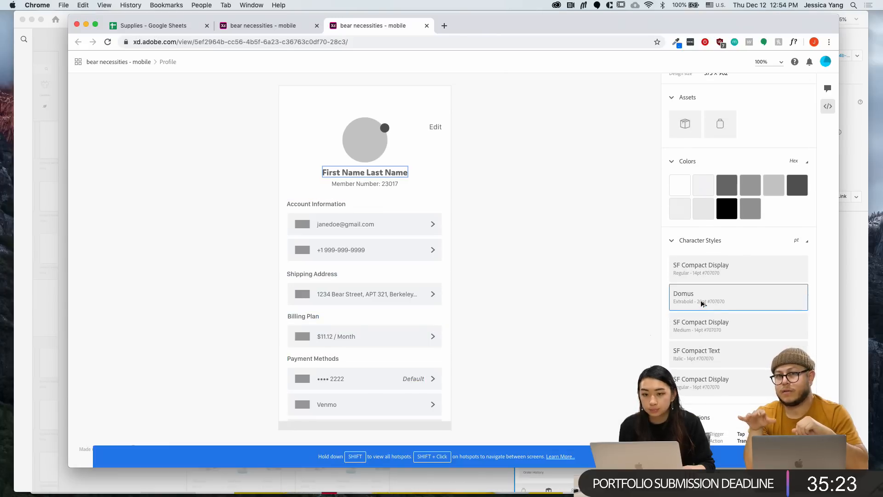
{"action": "scroll", "coordinate": [702, 303], "scroll_direction": "up", "scroll_amount": 1}
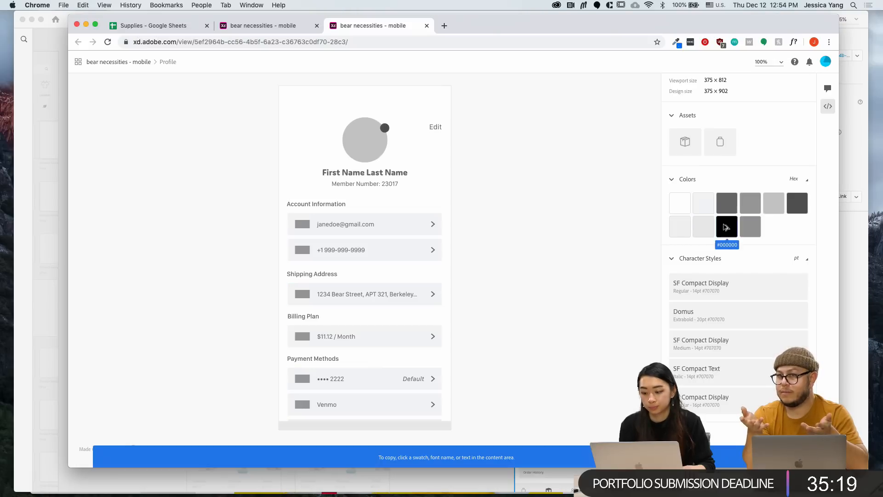
{"action": "scroll", "coordinate": [714, 188], "scroll_direction": "up", "scroll_amount": 2}
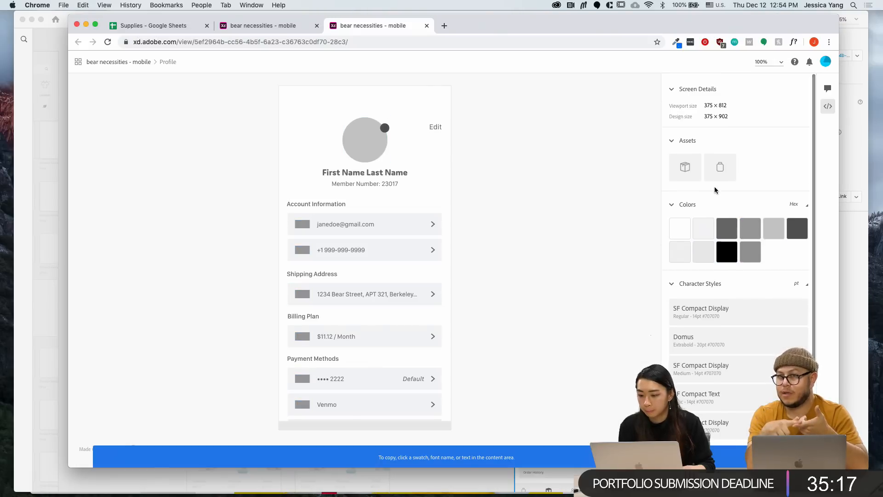
{"action": "scroll", "coordinate": [714, 188], "scroll_direction": "down", "scroll_amount": 2}
{"action": "scroll", "coordinate": [714, 189], "scroll_direction": "up", "scroll_amount": 2}
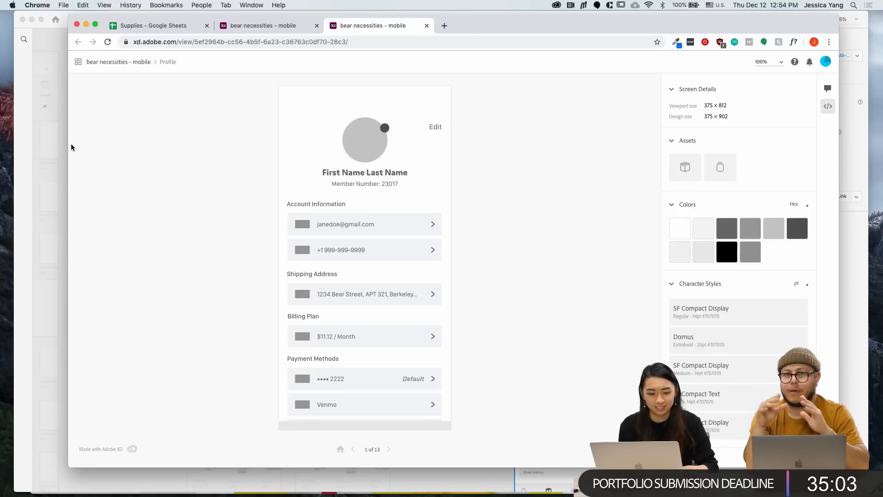
{"action": "left_click", "coordinate": [59, 147]}
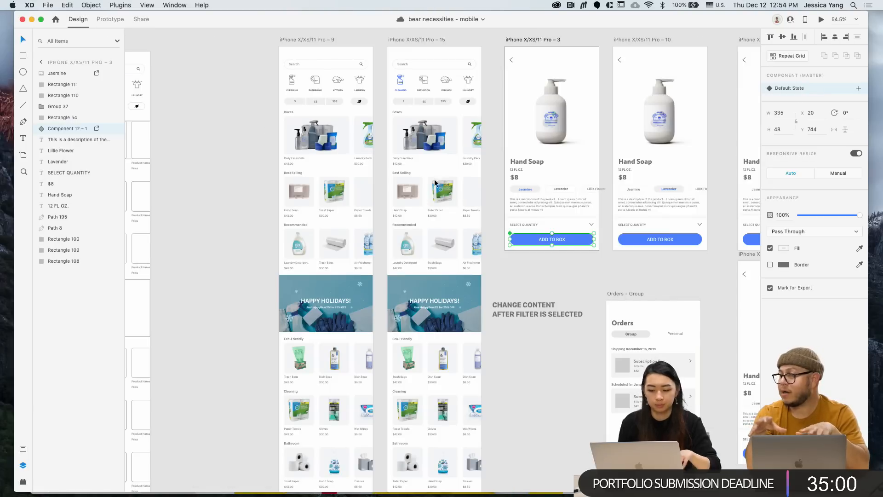
Delete the 'CHANGE CONTENT AFTER FILTER IS SELECTED' note from the canvas
{"action": "left_click", "coordinate": [527, 287]}
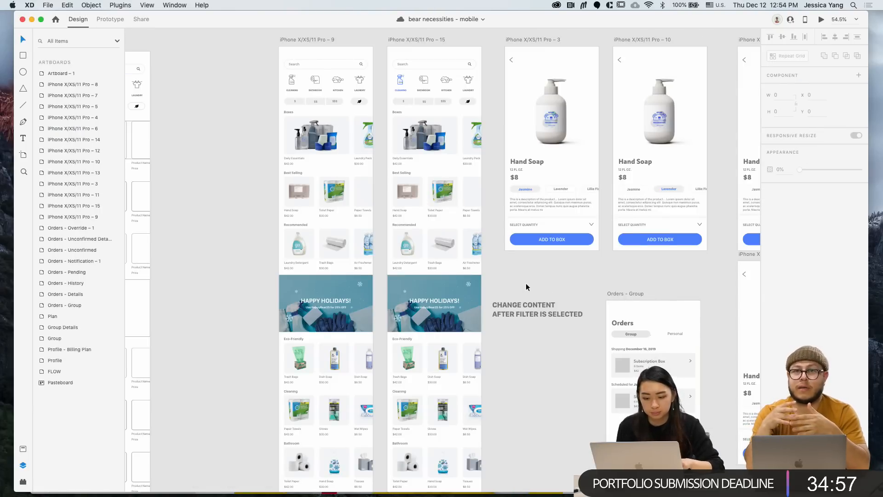
{"action": "scroll", "coordinate": [526, 287], "scroll_direction": "down", "scroll_amount": 2}
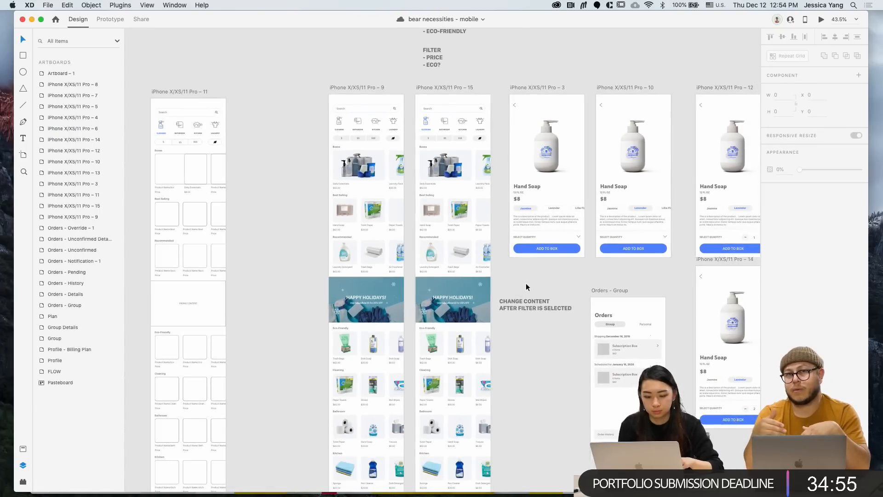
{"action": "scroll", "coordinate": [526, 286], "scroll_direction": "right", "scroll_amount": 1}
{"action": "scroll", "coordinate": [526, 287], "scroll_direction": "down", "scroll_amount": 1}
{"action": "scroll", "coordinate": [526, 287], "scroll_direction": "right", "scroll_amount": 1}
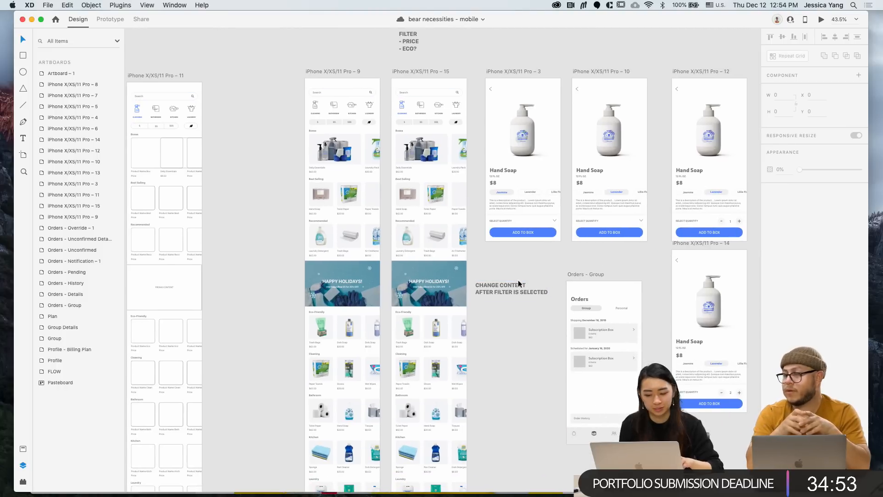
{"action": "left_click", "coordinate": [505, 286]}
{"action": "key", "text": "Delete"}
Add a horizontal guide across artboard iPhone X/XS/11 Pro – 4
{"action": "scroll", "coordinate": [505, 286], "scroll_direction": "right", "scroll_amount": 6}
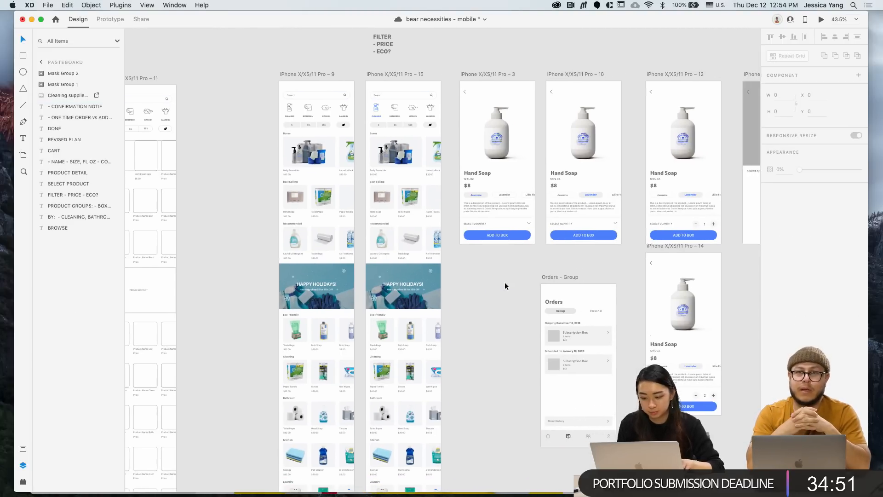
{"action": "scroll", "coordinate": [559, 382], "scroll_direction": "down", "scroll_amount": 2}
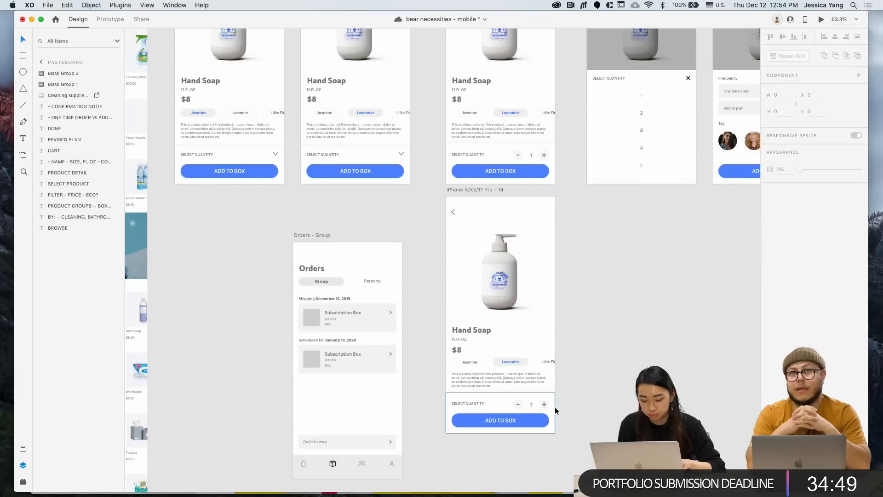
{"action": "scroll", "coordinate": [562, 296], "scroll_direction": "up", "scroll_amount": 4}
{"action": "left_click_drag", "start_coordinate": [583, 154], "coordinate": [615, 385]}
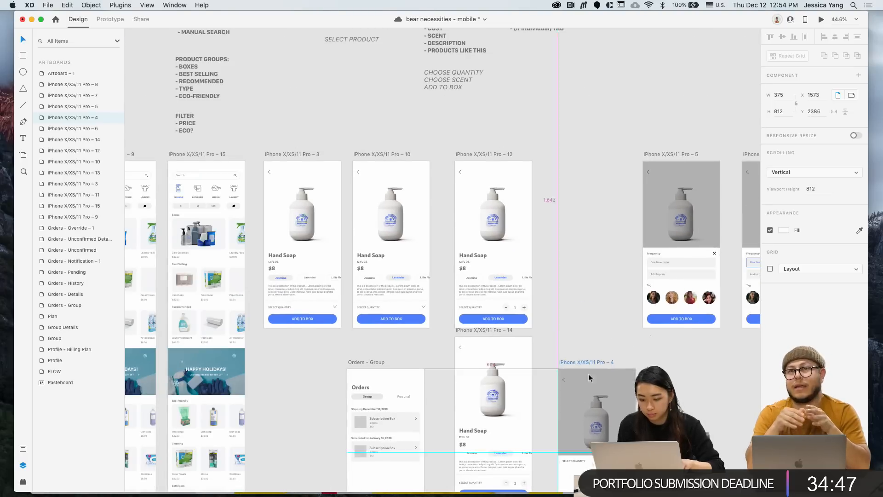
{"action": "scroll", "coordinate": [559, 277], "scroll_direction": "down", "scroll_amount": 4}
{"action": "scroll", "coordinate": [559, 277], "scroll_direction": "right", "scroll_amount": 2}
{"action": "left_click_drag", "start_coordinate": [563, 304], "coordinate": [609, 322]}
Move artboard 4 down and right out of the way, and select artboard 14's ADD TO BOX button
{"action": "left_click", "coordinate": [567, 290]}
{"action": "left_click", "coordinate": [563, 299]}
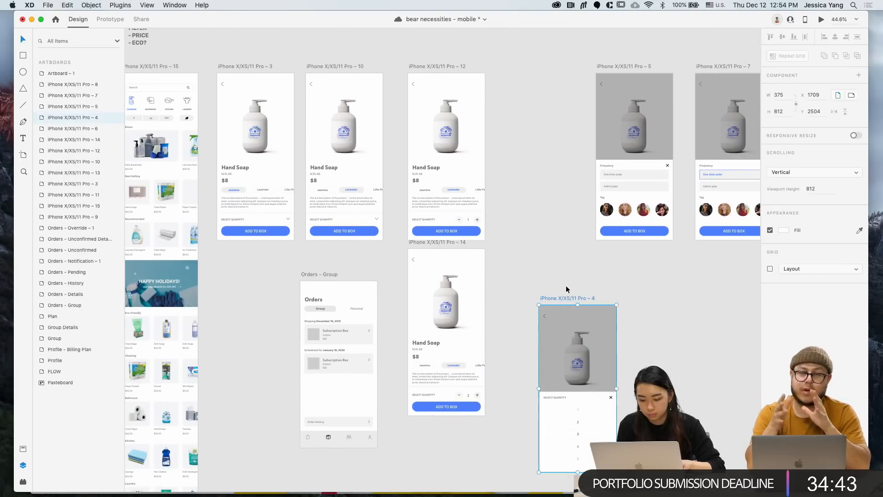
{"action": "left_click_drag", "start_coordinate": [563, 297], "coordinate": [674, 394]}
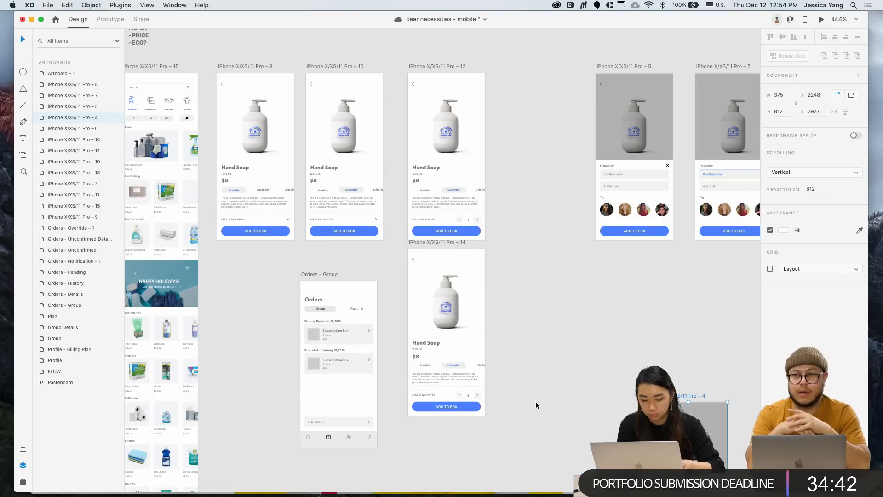
{"action": "left_click", "coordinate": [477, 406]}
Wire ADD TO BOX to artboard 5 and artboard 12's quantity plus to artboard 14
{"action": "left_click", "coordinate": [107, 18]}
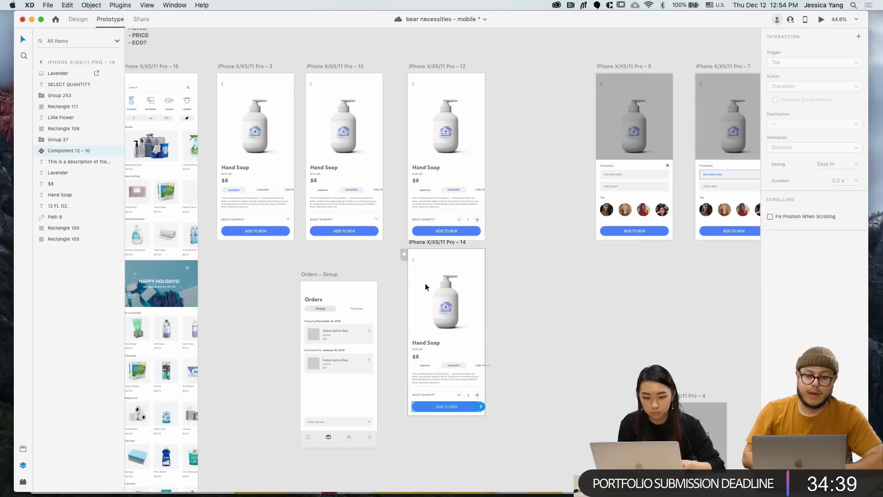
{"action": "left_click_drag", "start_coordinate": [482, 406], "coordinate": [603, 175]}
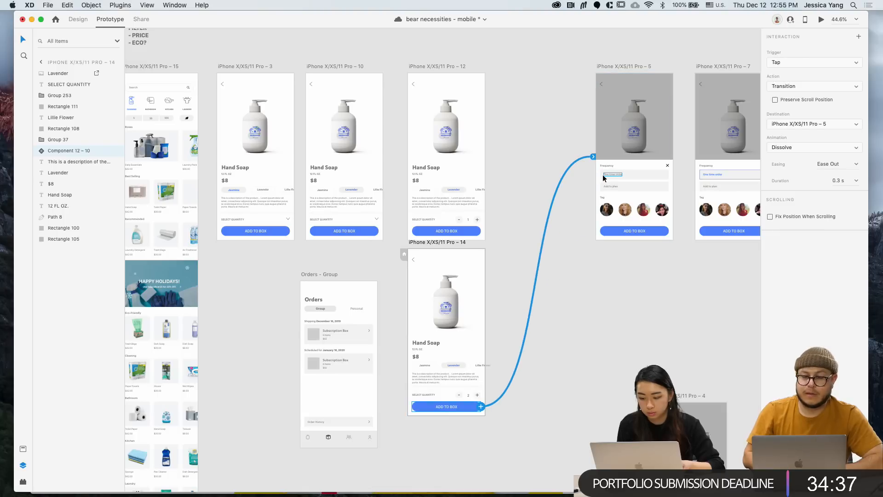
{"action": "scroll", "coordinate": [603, 179], "scroll_direction": "up", "scroll_amount": 2}
{"action": "scroll", "coordinate": [603, 178], "scroll_direction": "right", "scroll_amount": 3}
{"action": "scroll", "coordinate": [496, 264], "scroll_direction": "left", "scroll_amount": 3}
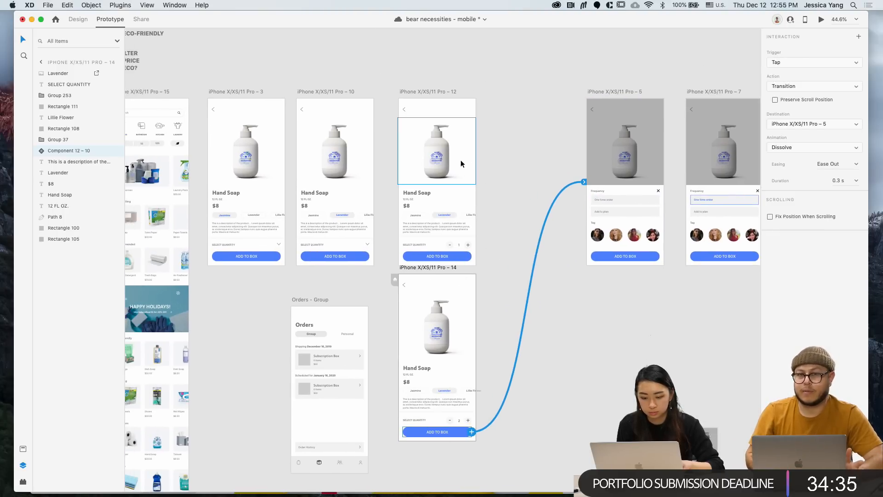
{"action": "left_click", "coordinate": [445, 99]}
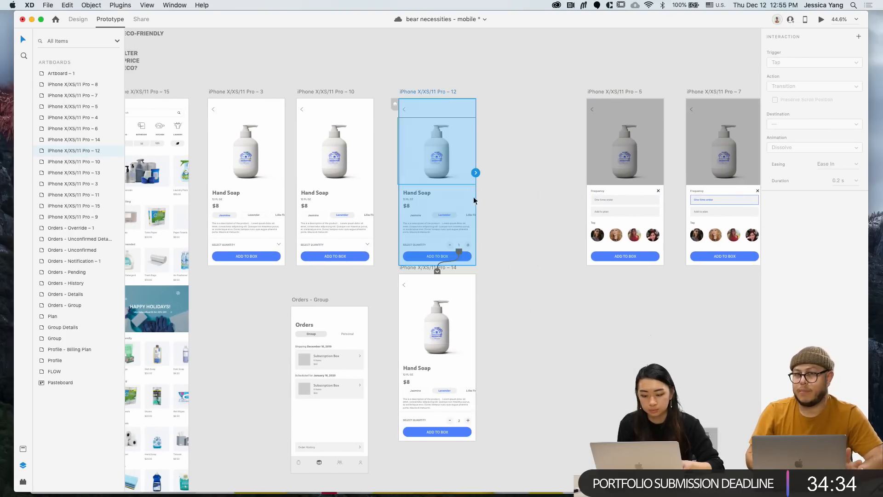
{"action": "scroll", "coordinate": [469, 246], "scroll_direction": "up", "scroll_amount": 5}
{"action": "left_click", "coordinate": [473, 246]}
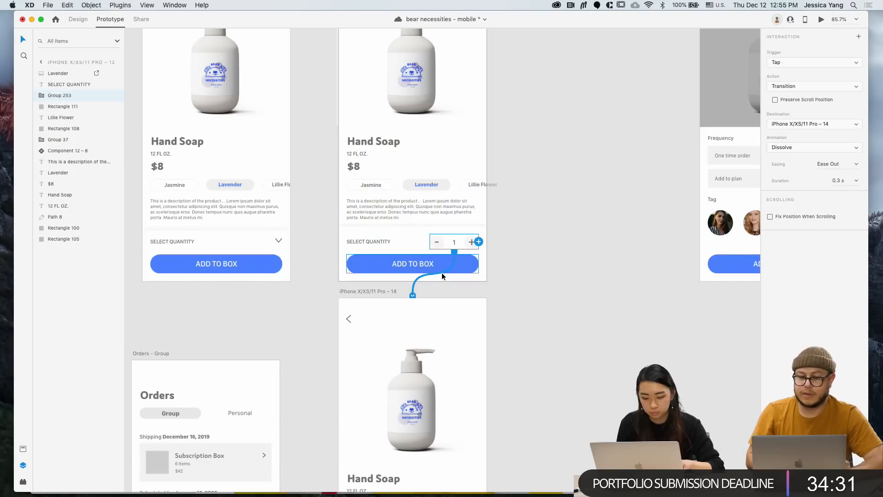
{"action": "double_click", "coordinate": [469, 243]}
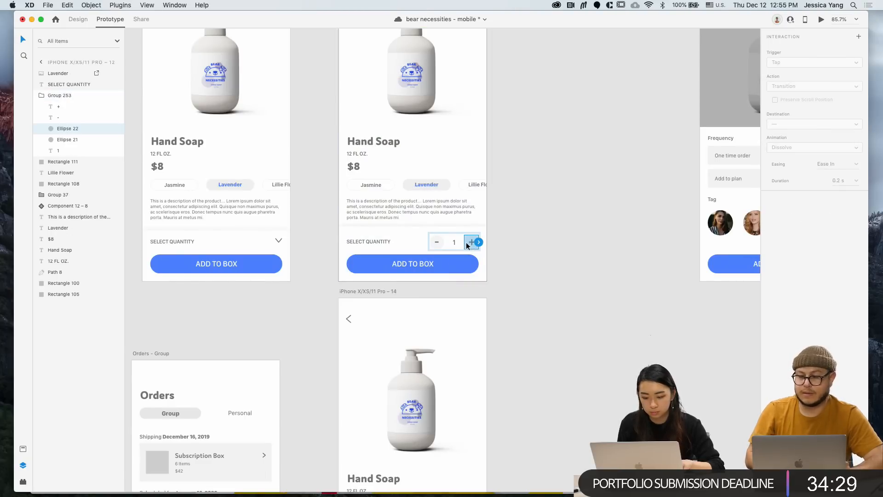
{"action": "left_click_drag", "start_coordinate": [477, 241], "coordinate": [461, 361]}
Move artboard 14 up into the row just before artboard 5
{"action": "scroll", "coordinate": [461, 361], "scroll_direction": "down", "scroll_amount": 5}
{"action": "scroll", "coordinate": [461, 361], "scroll_direction": "down", "scroll_amount": 5}
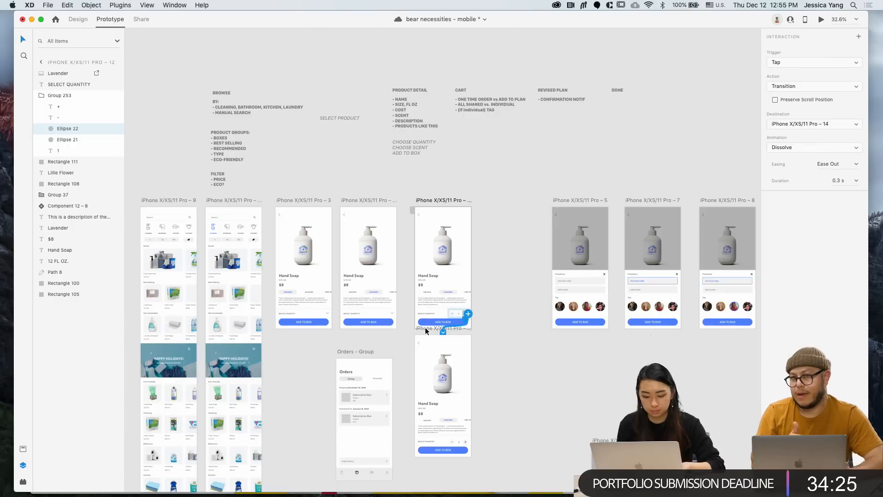
{"action": "left_click_drag", "start_coordinate": [426, 330], "coordinate": [495, 202]}
Link artboard 9's CLEANING category to artboard 15 on tap
{"action": "scroll", "coordinate": [502, 317], "scroll_direction": "right", "scroll_amount": 5}
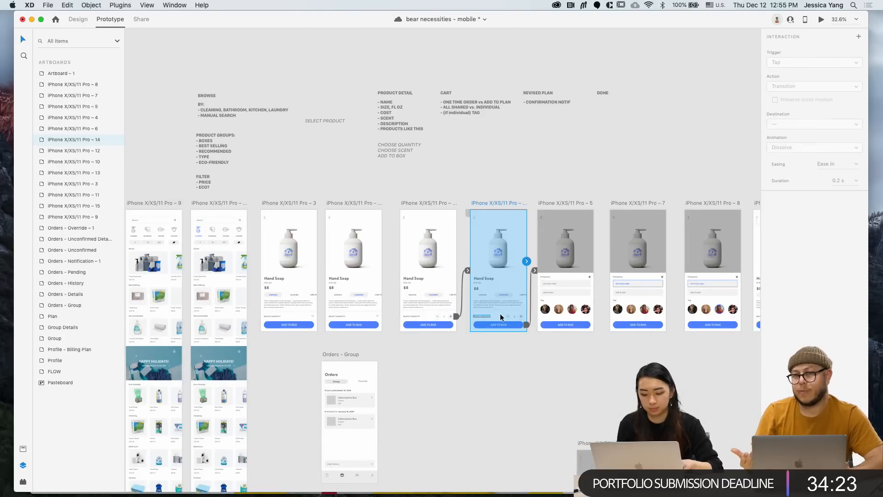
{"action": "scroll", "coordinate": [559, 322], "scroll_direction": "left", "scroll_amount": 8}
{"action": "scroll", "coordinate": [559, 322], "scroll_direction": "down", "scroll_amount": 2}
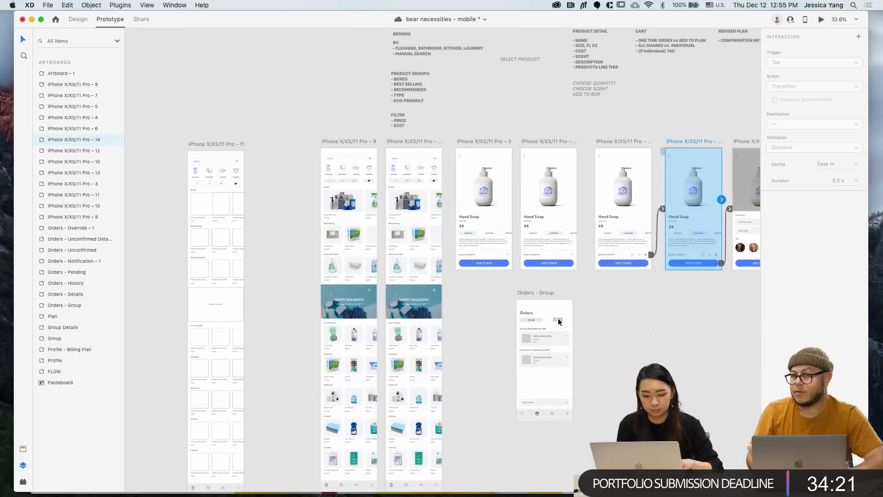
{"action": "left_click", "coordinate": [339, 141]}
{"action": "scroll", "coordinate": [339, 141], "scroll_direction": "up", "scroll_amount": 3}
{"action": "left_click", "coordinate": [328, 169]}
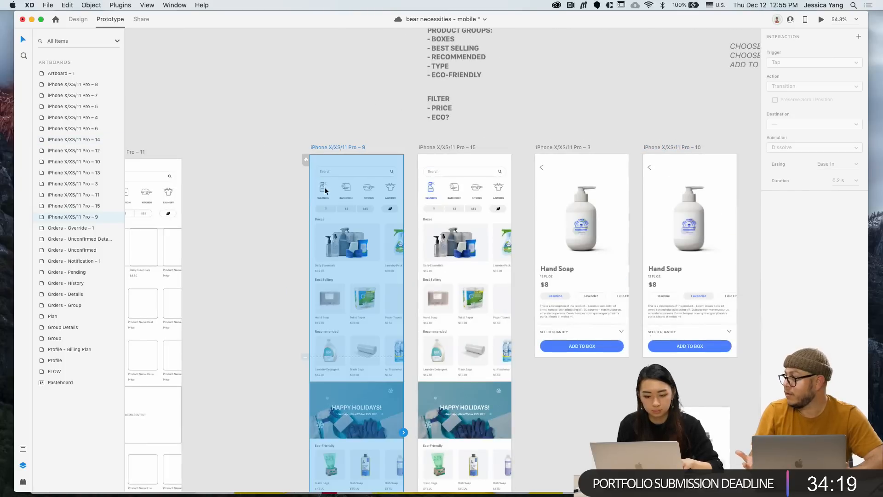
{"action": "scroll", "coordinate": [330, 192], "scroll_direction": "up", "scroll_amount": 3}
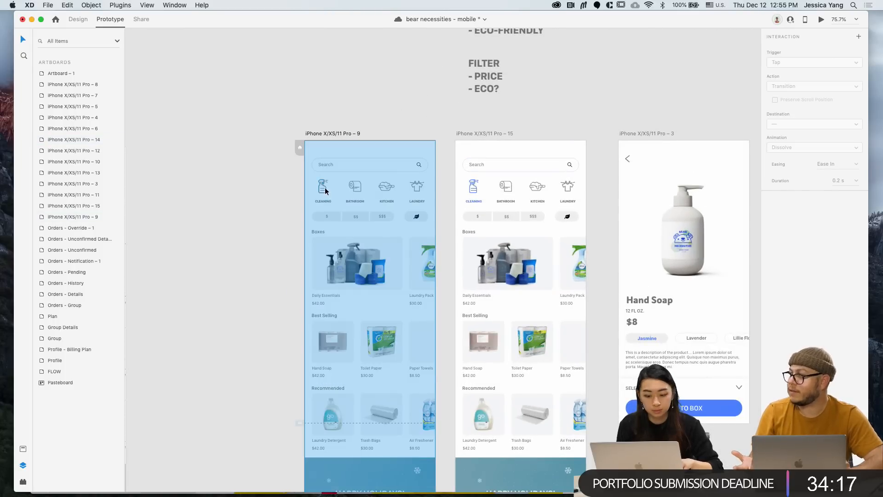
{"action": "left_click", "coordinate": [325, 187], "text": "super"}
{"action": "left_click", "coordinate": [327, 201]}
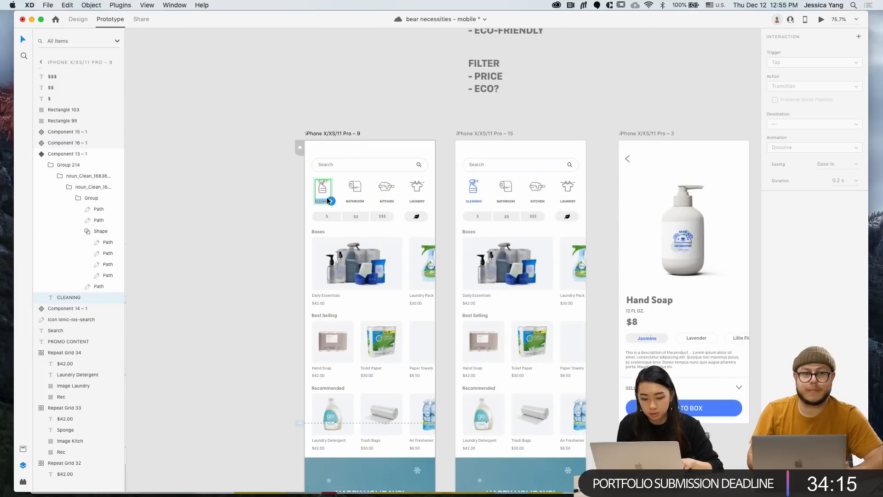
{"action": "scroll", "coordinate": [327, 201], "scroll_direction": "up", "scroll_amount": 2}
{"action": "left_click_drag", "start_coordinate": [332, 202], "coordinate": [538, 202]}
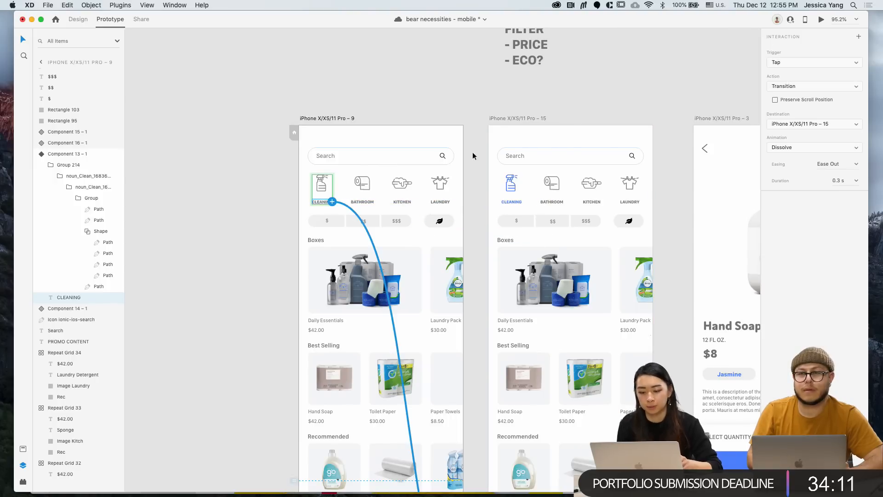
Preview the prototype starting from artboard 9, then close the preview
{"action": "left_click", "coordinate": [406, 76]}
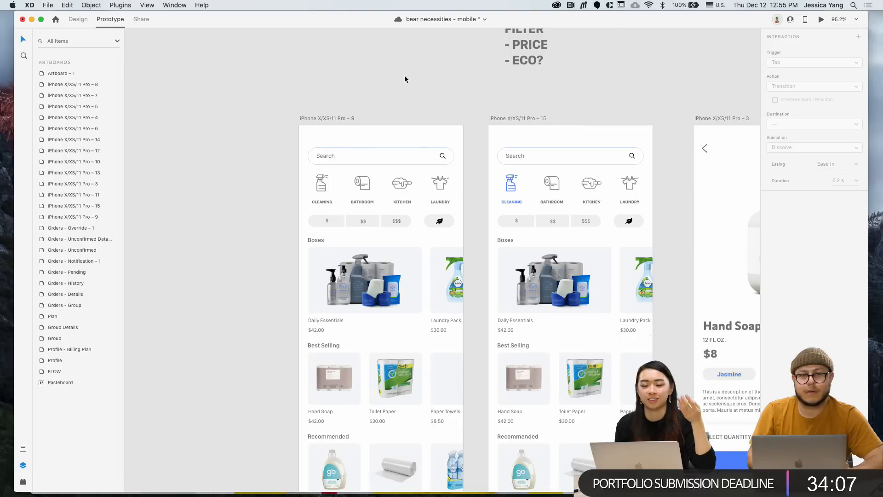
{"action": "scroll", "coordinate": [405, 76], "scroll_direction": "down", "scroll_amount": 3}
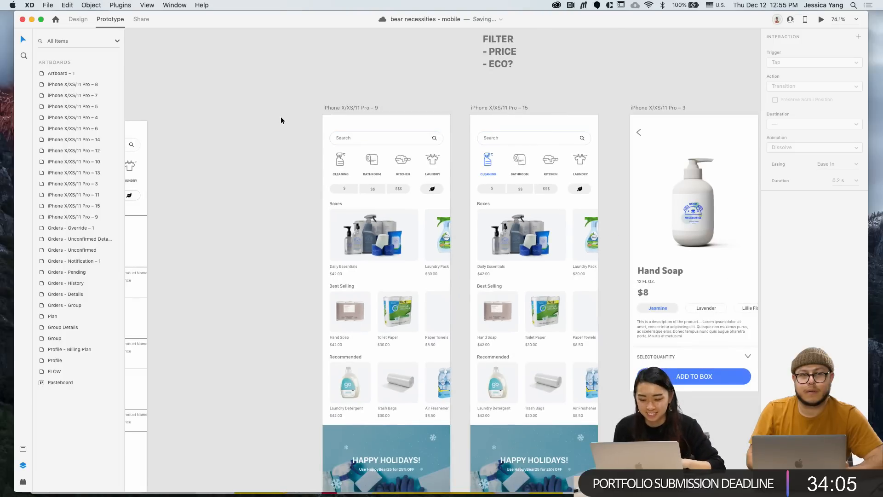
{"action": "scroll", "coordinate": [280, 117], "scroll_direction": "down", "scroll_amount": 3}
{"action": "scroll", "coordinate": [369, 107], "scroll_direction": "left", "scroll_amount": 5}
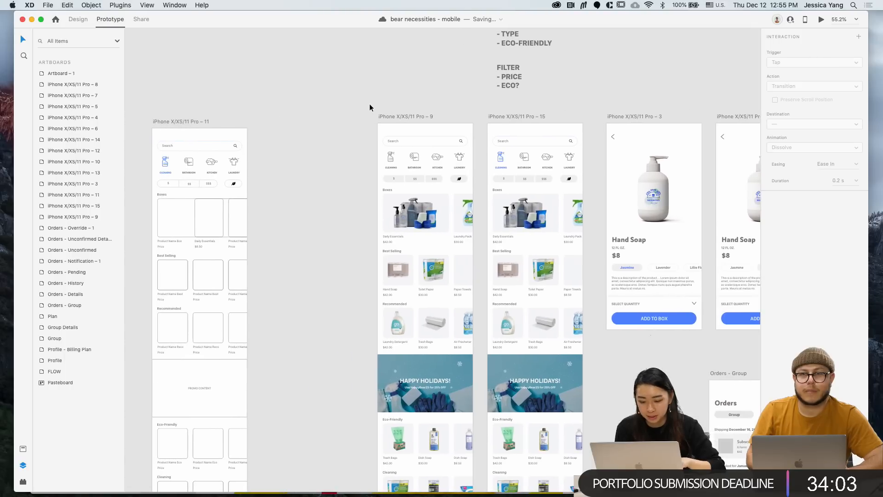
{"action": "scroll", "coordinate": [340, 117], "scroll_direction": "down", "scroll_amount": 2}
{"action": "left_click", "coordinate": [383, 114]}
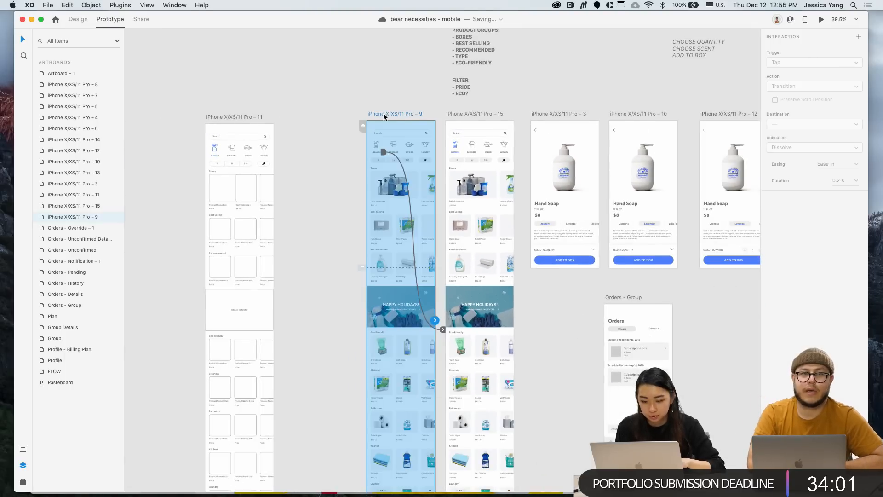
{"action": "scroll", "coordinate": [437, 112], "scroll_direction": "up", "scroll_amount": 3}
{"action": "left_click", "coordinate": [821, 19]}
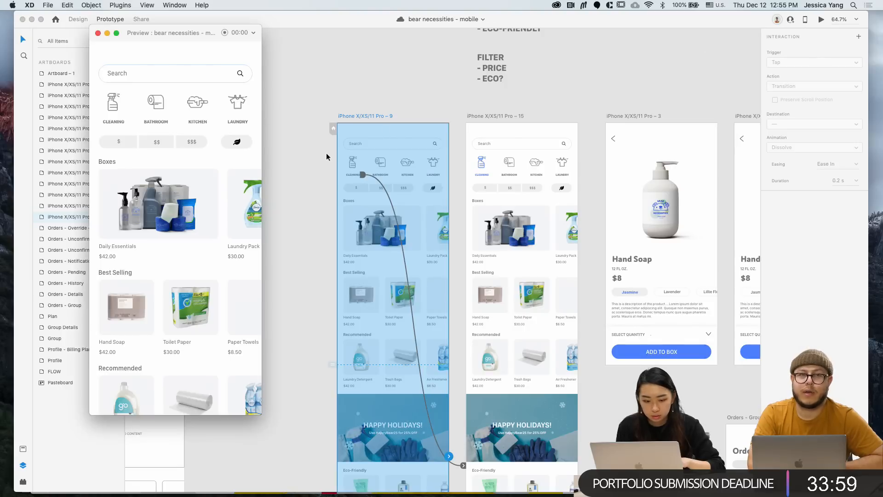
{"action": "scroll", "coordinate": [215, 162], "scroll_direction": "down", "scroll_amount": 15}
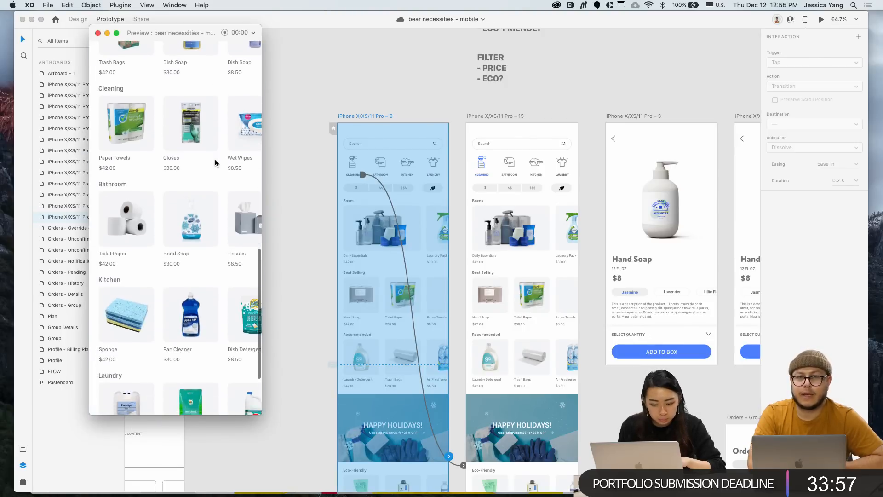
{"action": "left_click", "coordinate": [97, 33]}
Return to Design mode and select the whole Best Selling repeat grid on artboard 9
{"action": "left_click", "coordinate": [182, 67]}
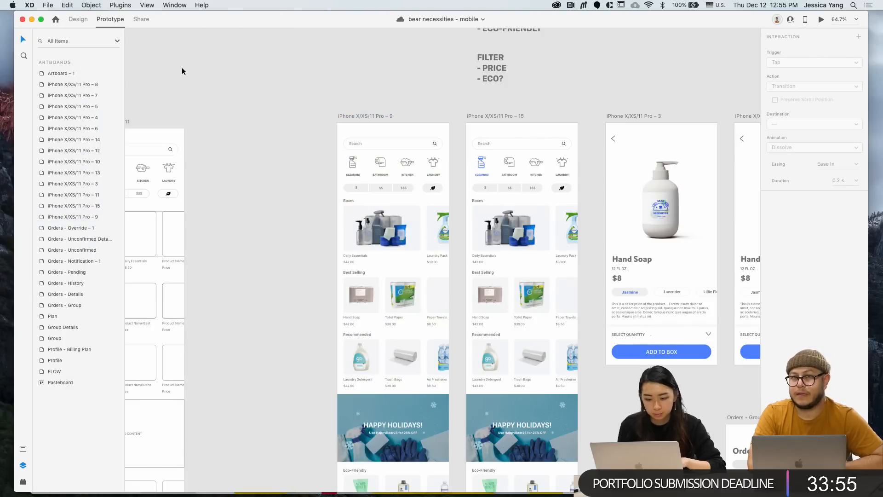
{"action": "left_click", "coordinate": [81, 22]}
{"action": "scroll", "coordinate": [359, 268], "scroll_direction": "up", "scroll_amount": 5}
{"action": "left_click", "coordinate": [366, 311], "text": "super"}
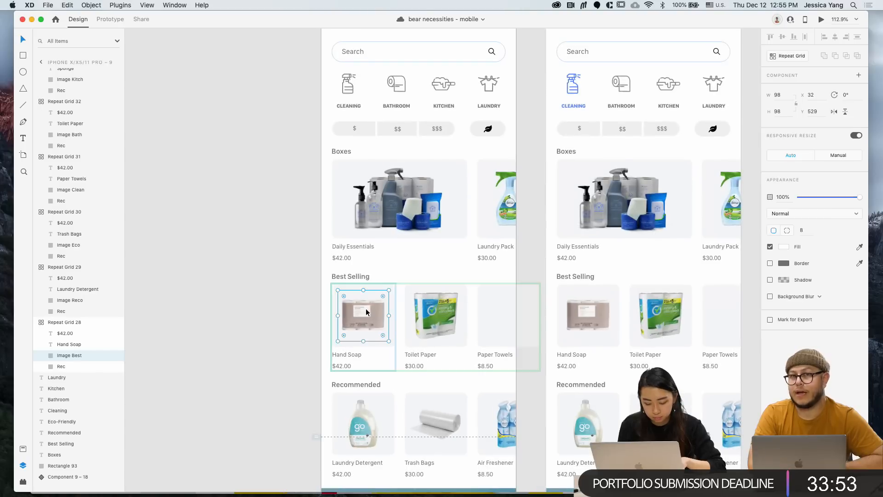
{"action": "key", "text": "Escape"}
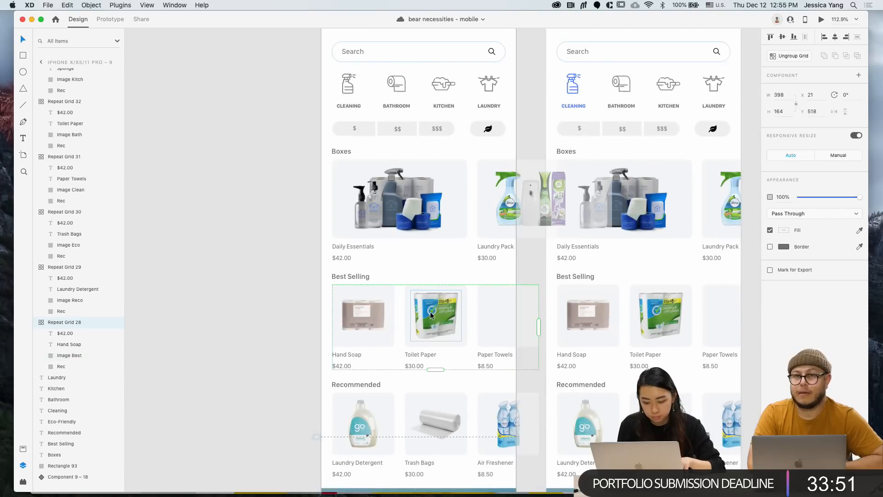
{"action": "left_click", "coordinate": [276, 307]}
Move the Toilet Paper product image right toward Paper Towels and bring it to the front
{"action": "left_click", "coordinate": [418, 316], "text": "super"}
{"action": "left_click_drag", "start_coordinate": [418, 316], "coordinate": [503, 322]}
{"action": "key", "text": "shift+super+bracketright"}
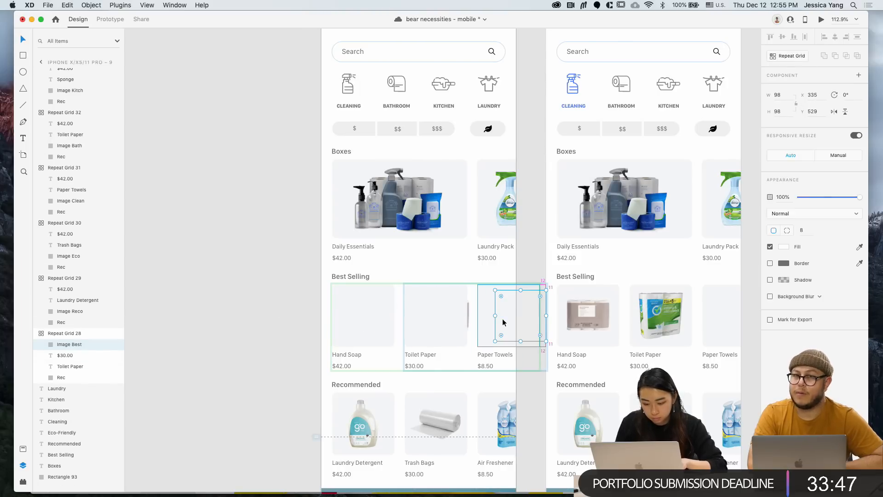
{"action": "key", "text": "shift+super+bracketright"}
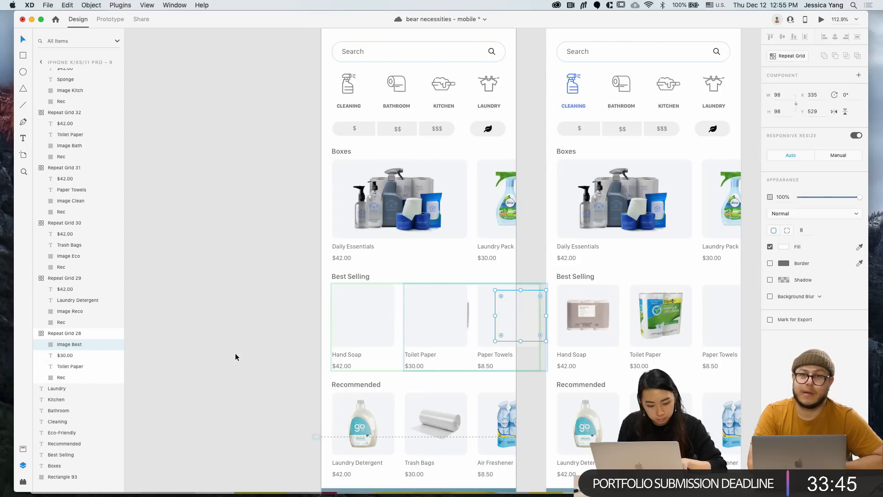
{"action": "left_click", "coordinate": [415, 338]}
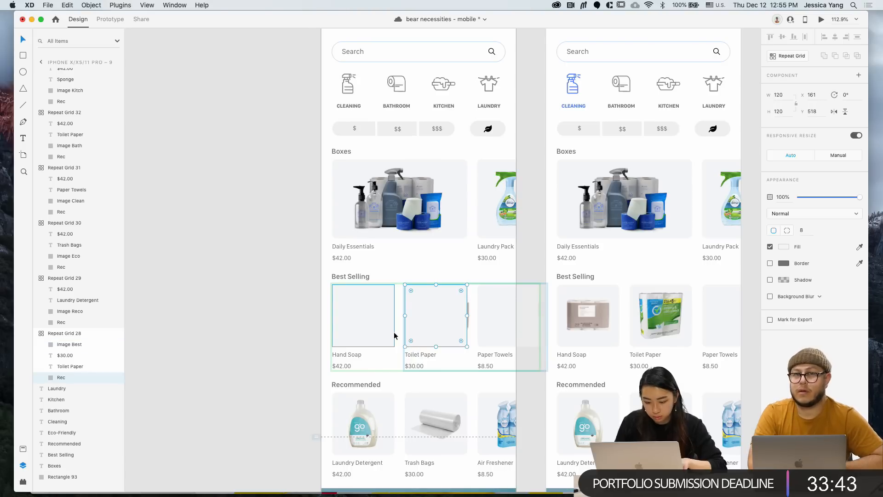
{"action": "left_click", "coordinate": [281, 312]}
Delete the Hand Soap image, paste the product image toward the Paper Towels cell, and exit the grid
{"action": "scroll", "coordinate": [490, 318], "scroll_direction": "down", "scroll_amount": 2}
{"action": "scroll", "coordinate": [490, 318], "scroll_direction": "right", "scroll_amount": 1}
{"action": "double_click", "coordinate": [337, 288]}
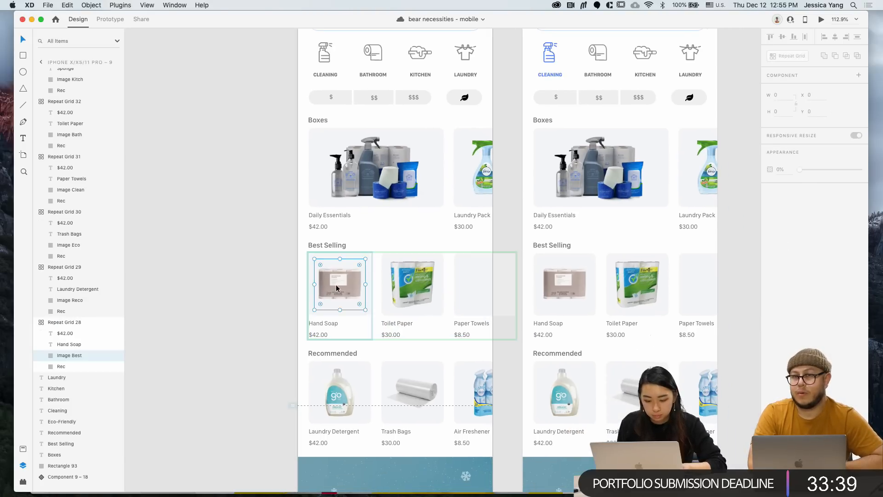
{"action": "key", "text": "Delete"}
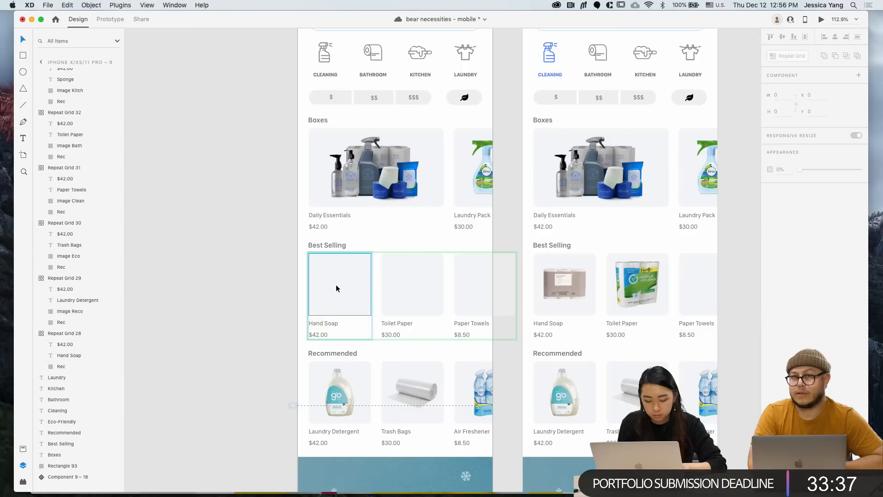
{"action": "left_click", "coordinate": [418, 287]}
{"action": "key", "text": "super+v"}
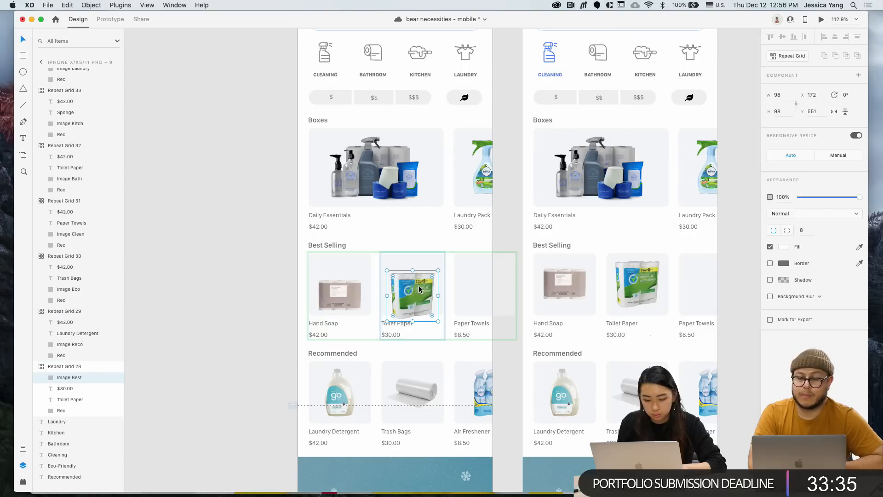
{"action": "left_click_drag", "start_coordinate": [415, 287], "coordinate": [489, 285]}
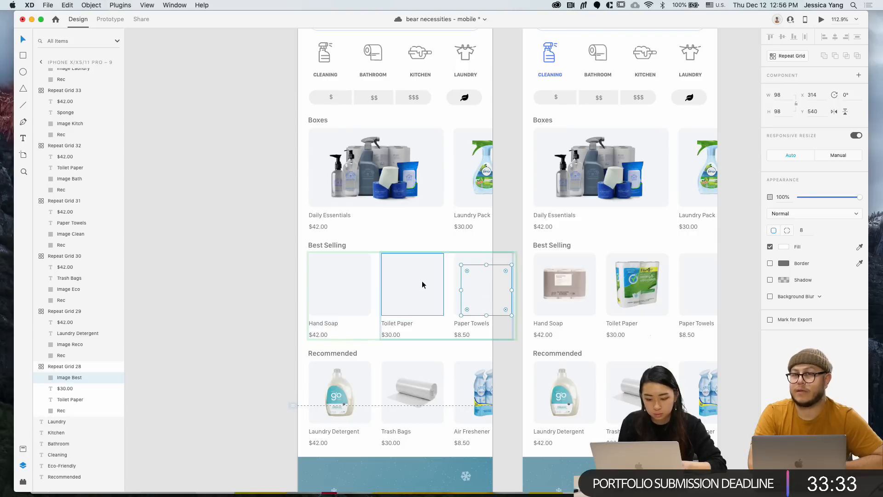
{"action": "key", "text": "Escape"}
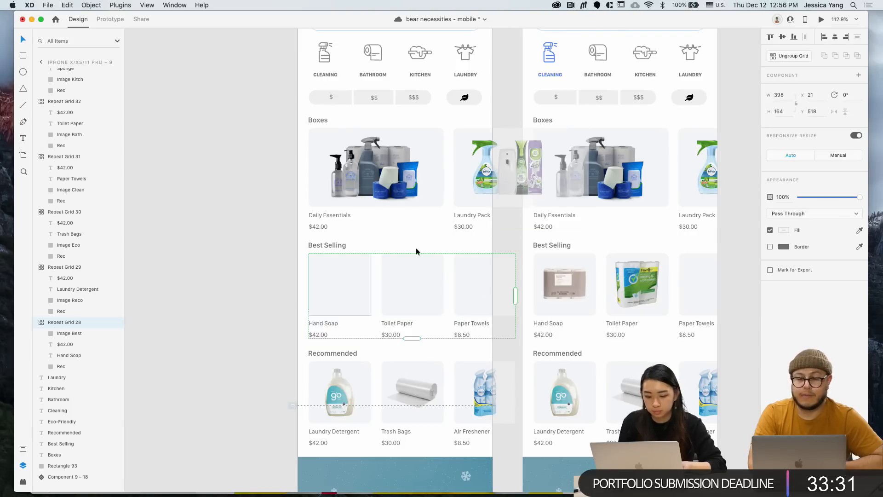
Ungroup the Best Selling grid, then shift the Toilet Paper group and undo the move
{"action": "left_click", "coordinate": [799, 57]}
{"action": "left_click", "coordinate": [412, 262]}
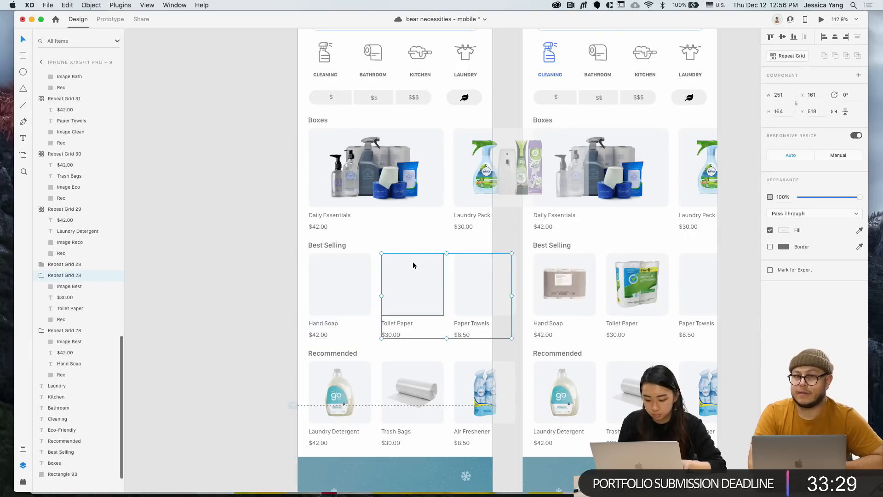
{"action": "left_click_drag", "start_coordinate": [413, 266], "coordinate": [419, 289]}
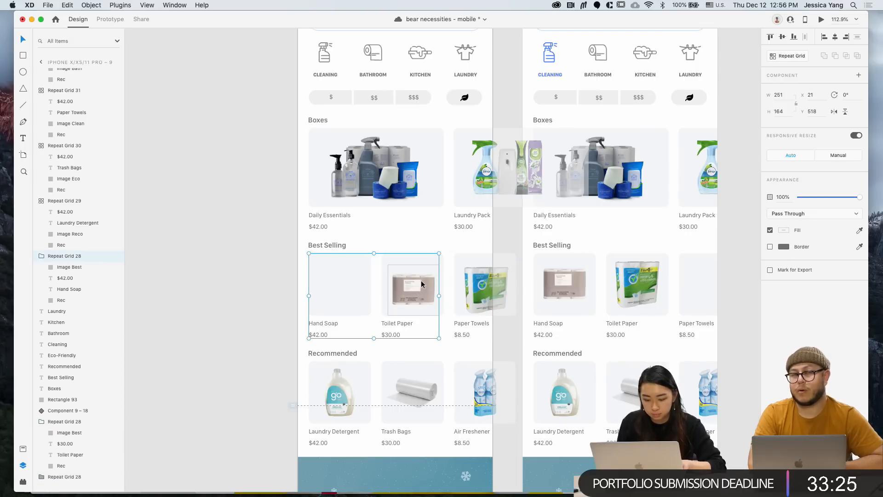
{"action": "key", "text": "super+z"}
{"action": "key", "text": "super+z"}
{"action": "key", "text": "super+z"}
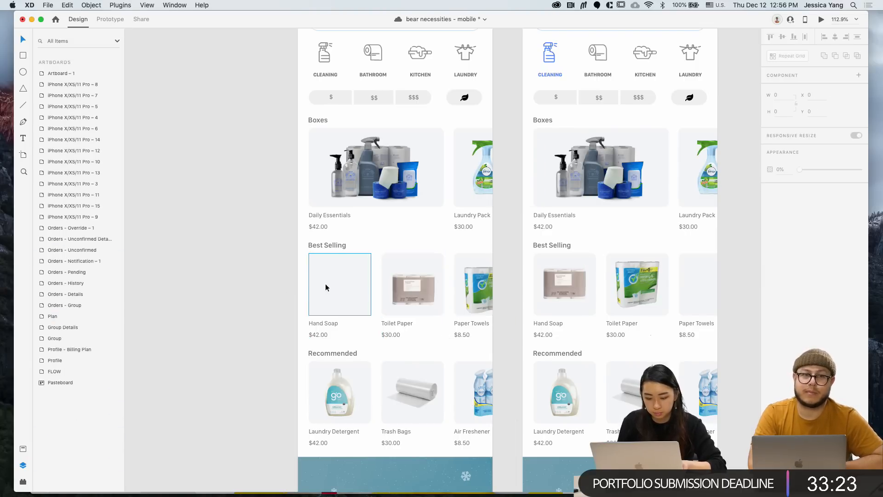
Line up the Toilet Paper and Paper Towels cards, then step the selection back to the artboard
{"action": "left_click", "coordinate": [326, 287]}
{"action": "left_click", "coordinate": [472, 295]}
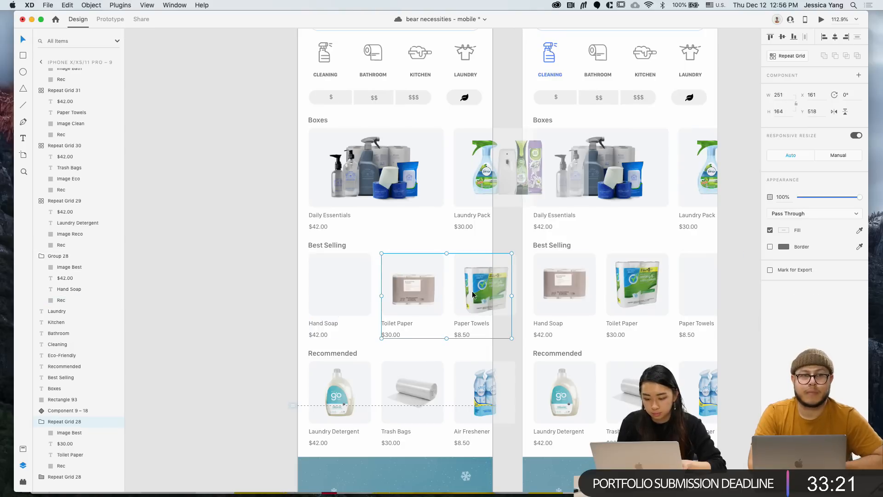
{"action": "left_click_drag", "start_coordinate": [472, 294], "coordinate": [472, 286]}
{"action": "double_click", "coordinate": [424, 254]}
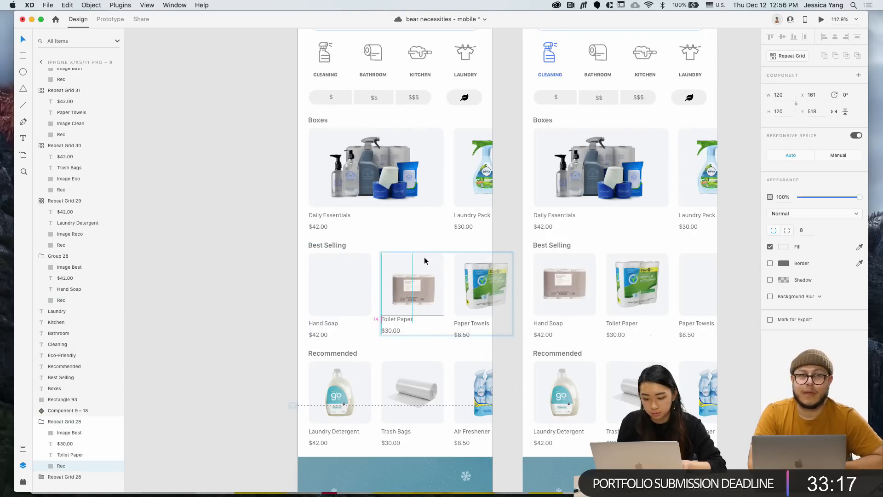
{"action": "scroll", "coordinate": [423, 257], "scroll_direction": "up", "scroll_amount": 5}
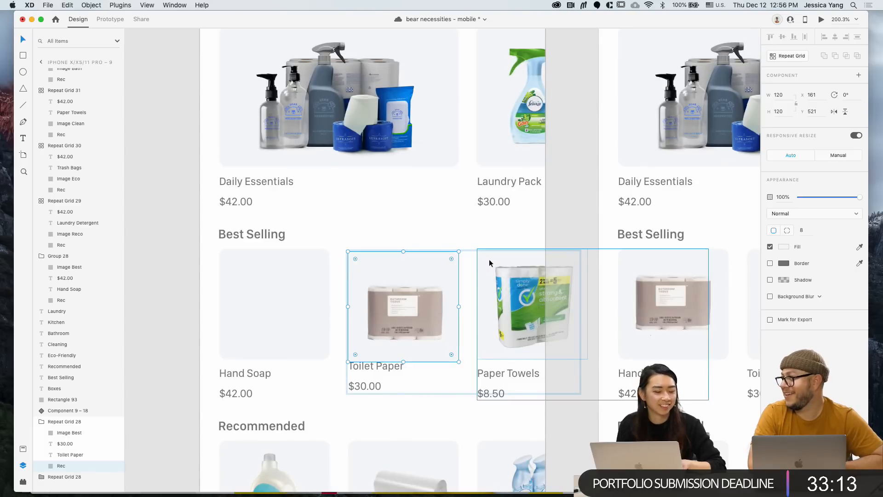
{"action": "key", "text": "Escape"}
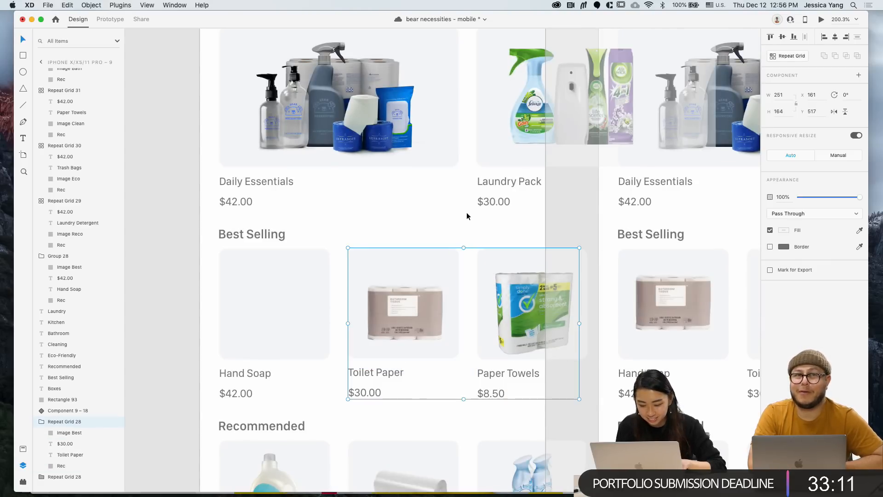
{"action": "key", "text": "Escape"}
{"action": "scroll", "coordinate": [466, 214], "scroll_direction": "down", "scroll_amount": 10}
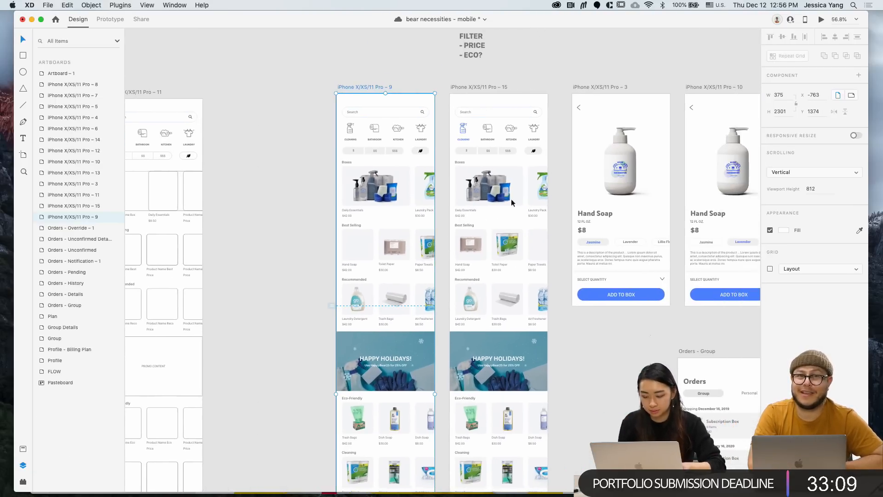
Copy the Jasmine hand soap photo from artboard 3 and paste it onto artboard 9
{"action": "left_click", "coordinate": [629, 167]}
{"action": "key", "text": "super+c"}
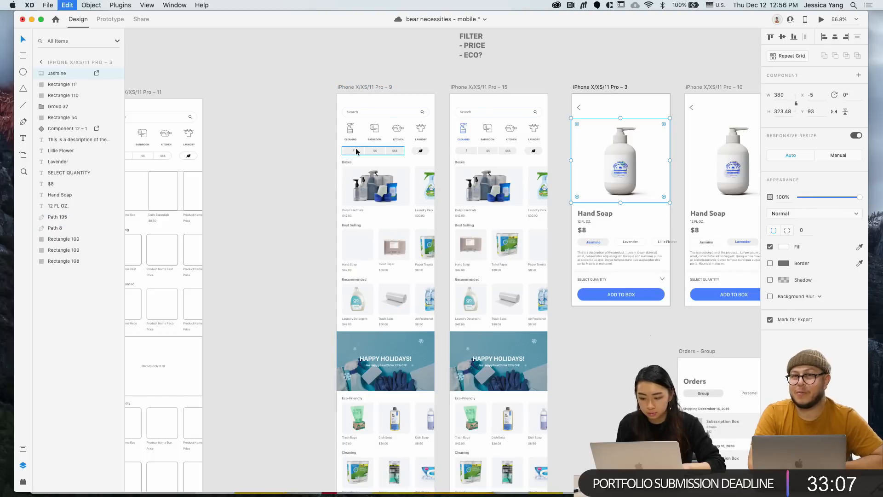
{"action": "left_click", "coordinate": [360, 86]}
{"action": "key", "text": "super+v"}
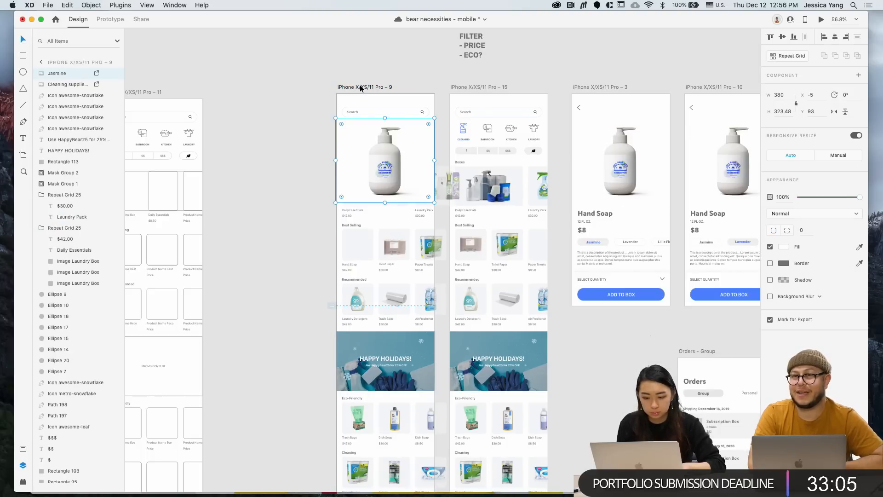
Shrink the pasted photo to about 104 px and nudge it into the empty Hand Soap card
{"action": "scroll", "coordinate": [420, 135], "scroll_direction": "up", "scroll_amount": 1}
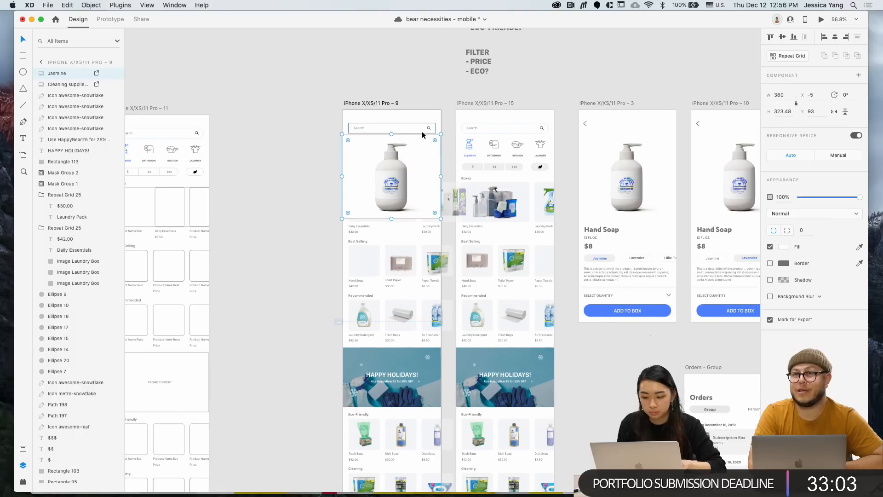
{"action": "left_click_drag", "start_coordinate": [441, 133], "coordinate": [366, 323]}
{"action": "scroll", "coordinate": [422, 162], "scroll_direction": "left", "scroll_amount": 1}
{"action": "scroll", "coordinate": [421, 162], "scroll_direction": "up", "scroll_amount": 5}
{"action": "scroll", "coordinate": [422, 165], "scroll_direction": "left", "scroll_amount": 2}
{"action": "scroll", "coordinate": [366, 323], "scroll_direction": "up", "scroll_amount": 3}
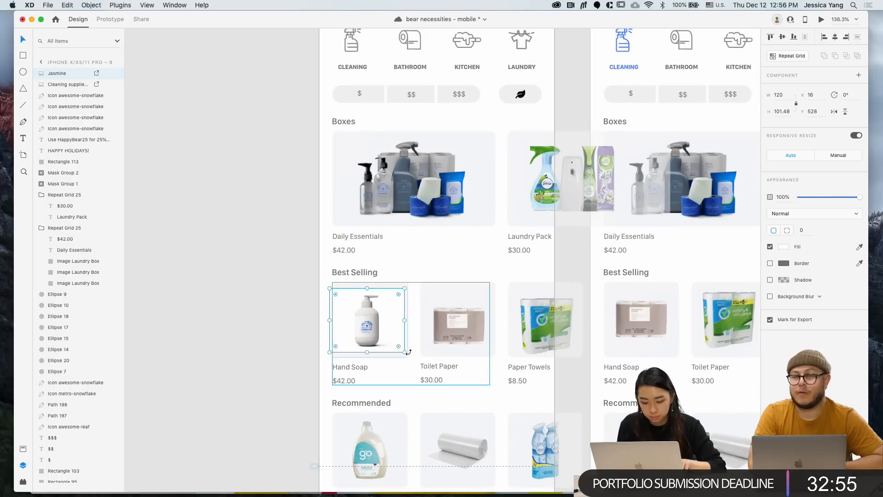
{"action": "left_click_drag", "start_coordinate": [405, 352], "coordinate": [399, 350]}
{"action": "key", "text": "Right"}
{"action": "key", "text": "Right"}
{"action": "key", "text": "Right"}
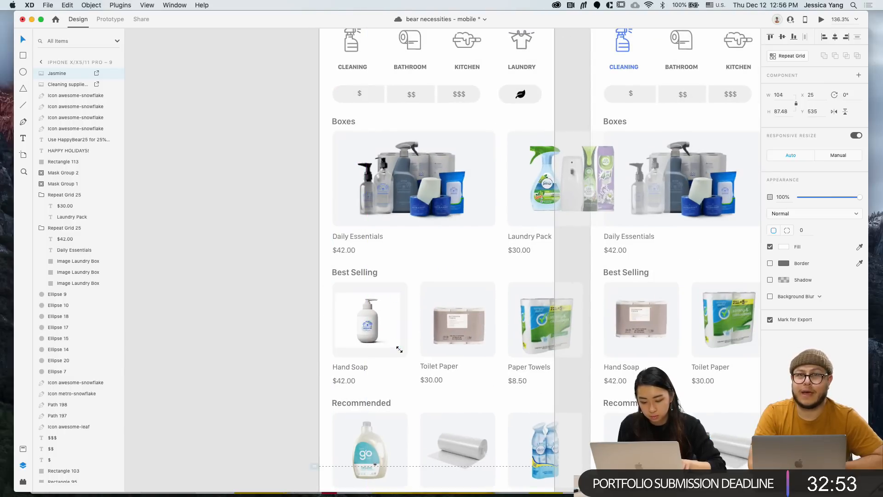
{"action": "key", "text": "Right"}
{"action": "key", "text": "Right"}
{"action": "scroll", "coordinate": [399, 349], "scroll_direction": "down", "scroll_amount": 3}
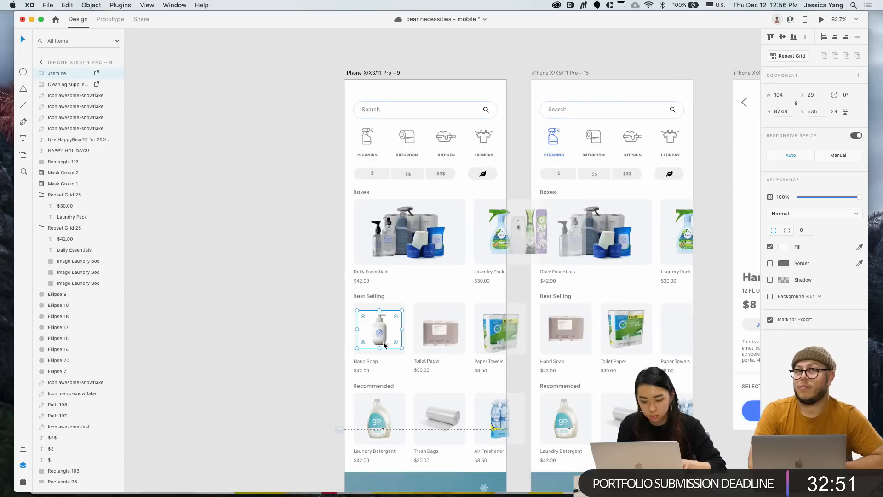
{"action": "scroll", "coordinate": [384, 345], "scroll_direction": "down", "scroll_amount": 1}
{"action": "scroll", "coordinate": [384, 343], "scroll_direction": "down", "scroll_amount": 2}
{"action": "scroll", "coordinate": [383, 342], "scroll_direction": "right", "scroll_amount": 1}
{"action": "scroll", "coordinate": [383, 343], "scroll_direction": "down", "scroll_amount": 4}
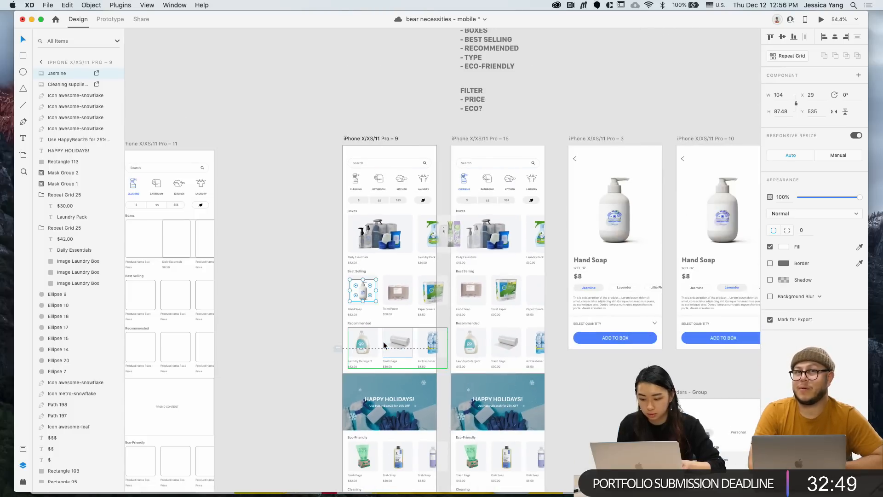
{"action": "left_click", "coordinate": [291, 294]}
{"action": "scroll", "coordinate": [353, 291], "scroll_direction": "up", "scroll_amount": 5}
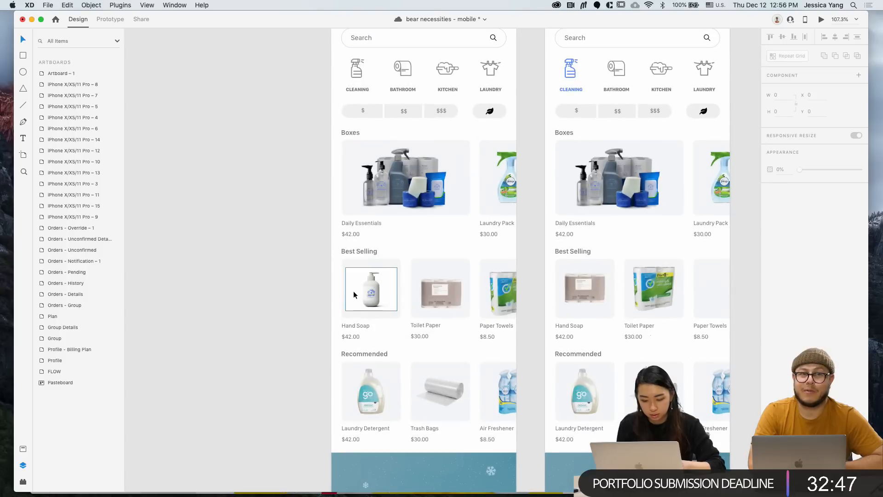
{"action": "scroll", "coordinate": [290, 306], "scroll_direction": "down", "scroll_amount": 1}
{"action": "scroll", "coordinate": [291, 306], "scroll_direction": "down", "scroll_amount": 3}
{"action": "scroll", "coordinate": [290, 306], "scroll_direction": "right", "scroll_amount": 1}
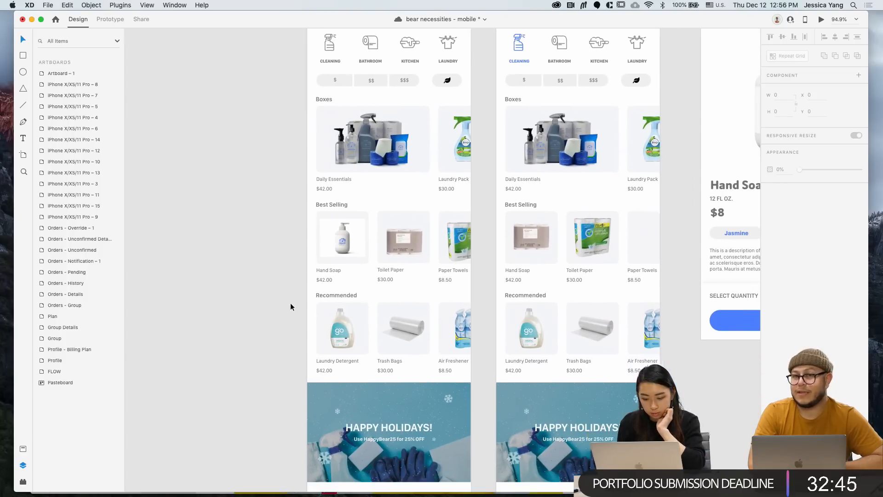
{"action": "double_click", "coordinate": [402, 241]}
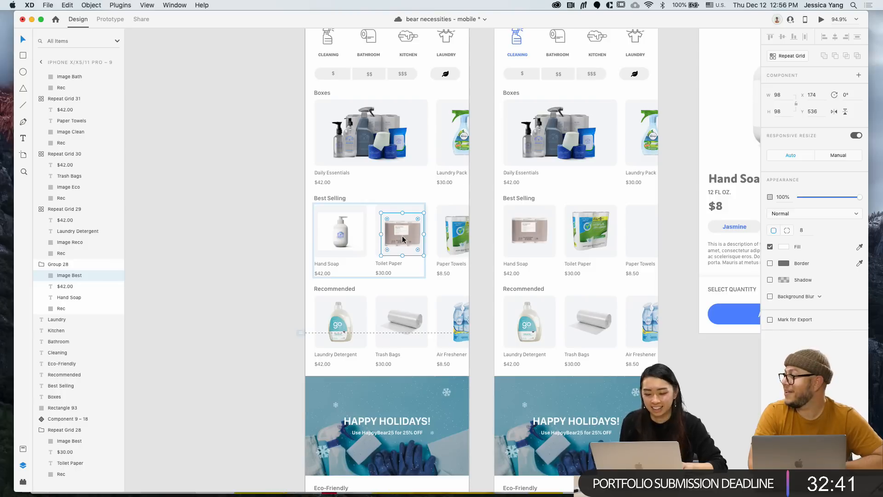
{"action": "left_click", "coordinate": [420, 298]}
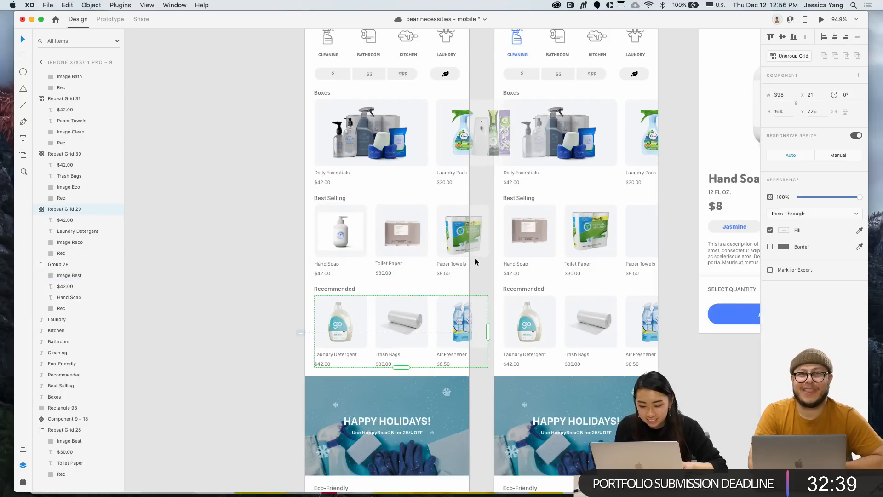
{"action": "left_click", "coordinate": [454, 240], "text": "super"}
{"action": "key", "text": "Up"}
{"action": "key", "text": "Up"}
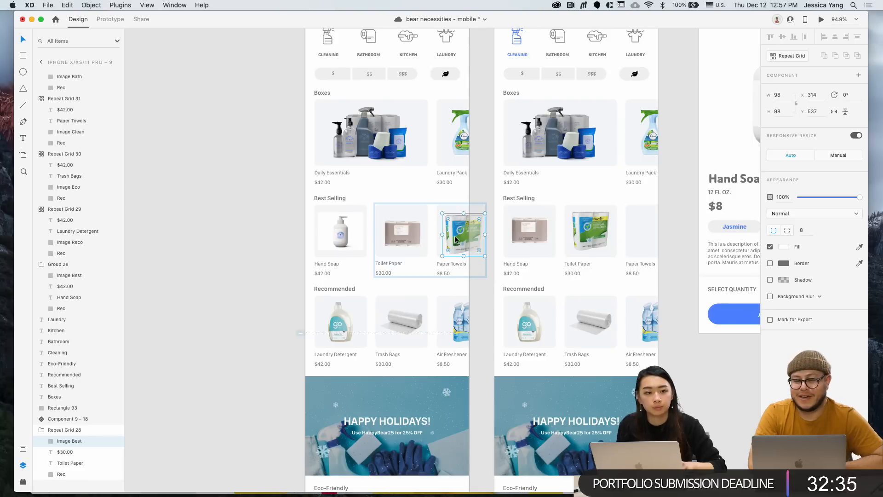
{"action": "scroll", "coordinate": [455, 235], "scroll_direction": "down", "scroll_amount": 3}
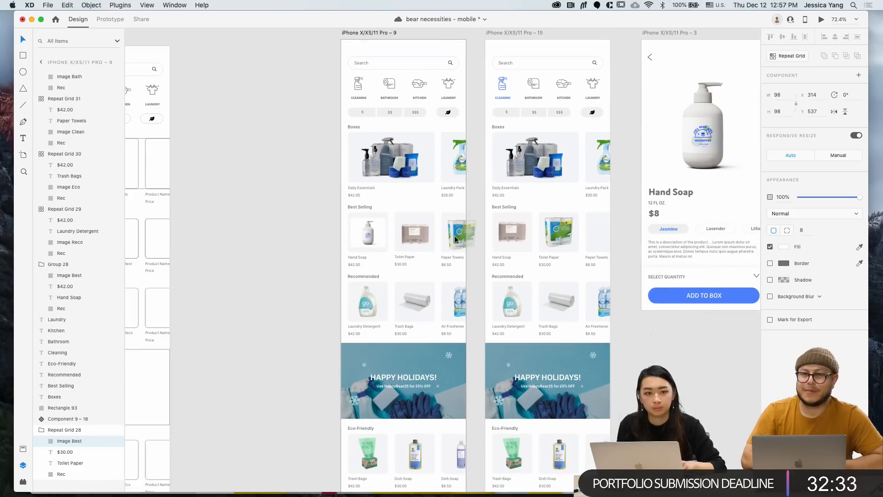
{"action": "left_click", "coordinate": [309, 247]}
{"action": "scroll", "coordinate": [309, 247], "scroll_direction": "right", "scroll_amount": 2}
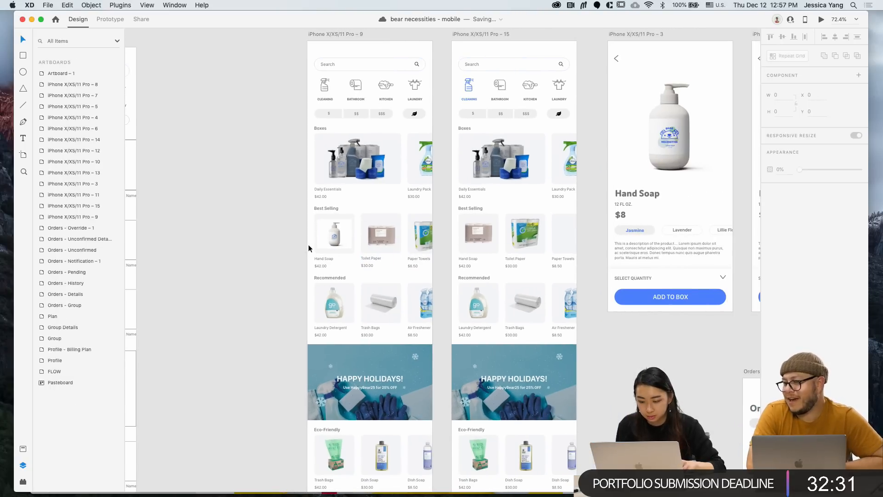
{"action": "scroll", "coordinate": [492, 277], "scroll_direction": "down", "scroll_amount": 3}
{"action": "scroll", "coordinate": [492, 277], "scroll_direction": "right", "scroll_amount": 2}
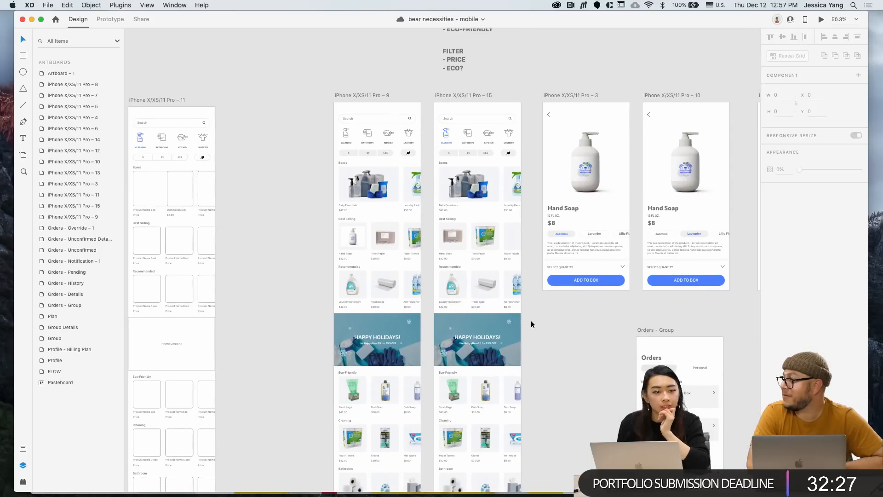
{"action": "scroll", "coordinate": [531, 324], "scroll_direction": "down", "scroll_amount": 3}
{"action": "scroll", "coordinate": [530, 324], "scroll_direction": "left", "scroll_amount": 1}
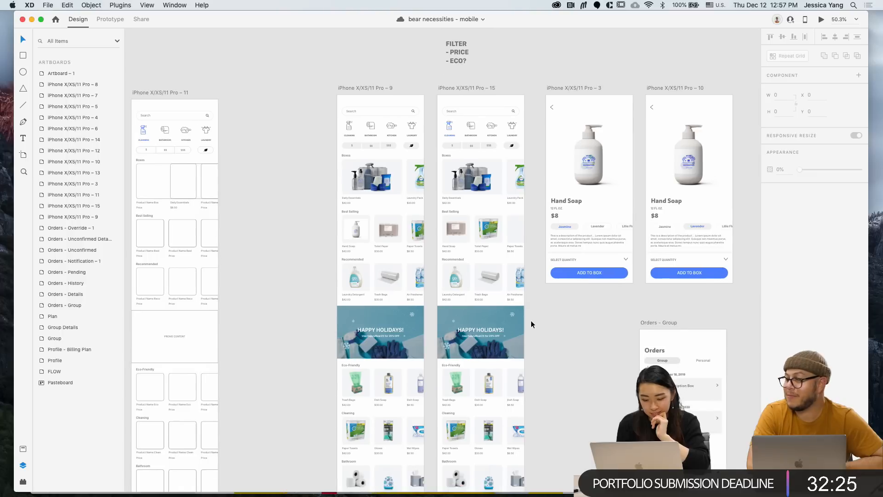
{"action": "scroll", "coordinate": [303, 256], "scroll_direction": "down", "scroll_amount": 5}
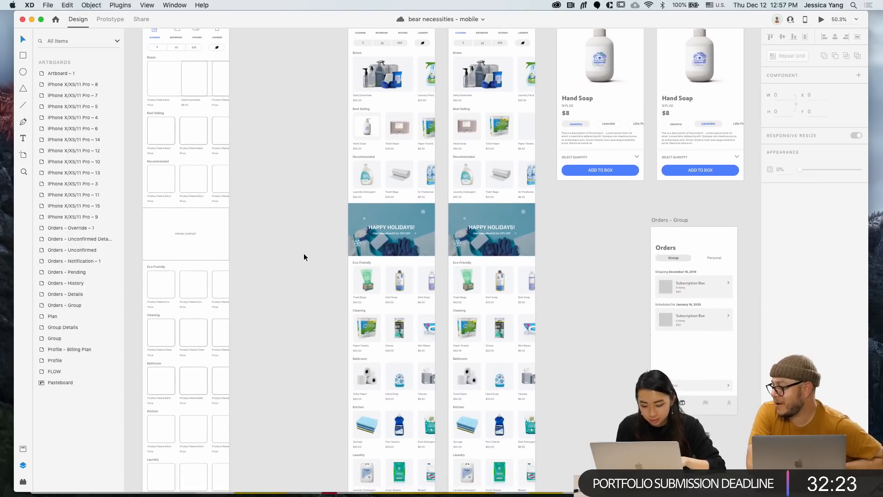
{"action": "scroll", "coordinate": [304, 257], "scroll_direction": "up", "scroll_amount": 4}
{"action": "scroll", "coordinate": [310, 195], "scroll_direction": "up", "scroll_amount": 5}
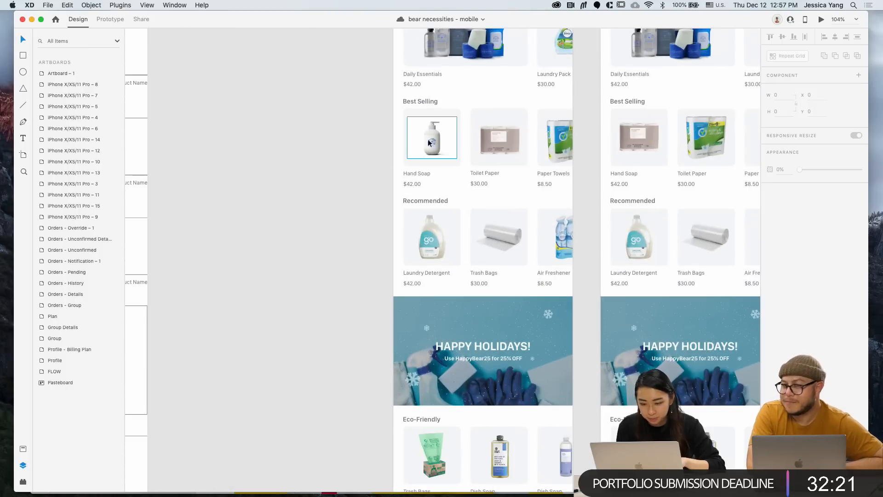
{"action": "scroll", "coordinate": [444, 138], "scroll_direction": "right", "scroll_amount": 3}
{"action": "scroll", "coordinate": [445, 138], "scroll_direction": "up", "scroll_amount": 1}
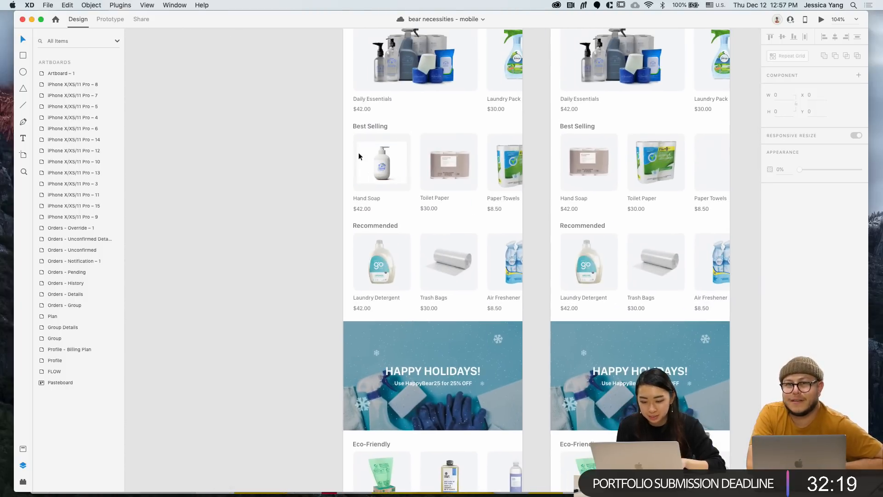
{"action": "scroll", "coordinate": [373, 153], "scroll_direction": "up", "scroll_amount": 5}
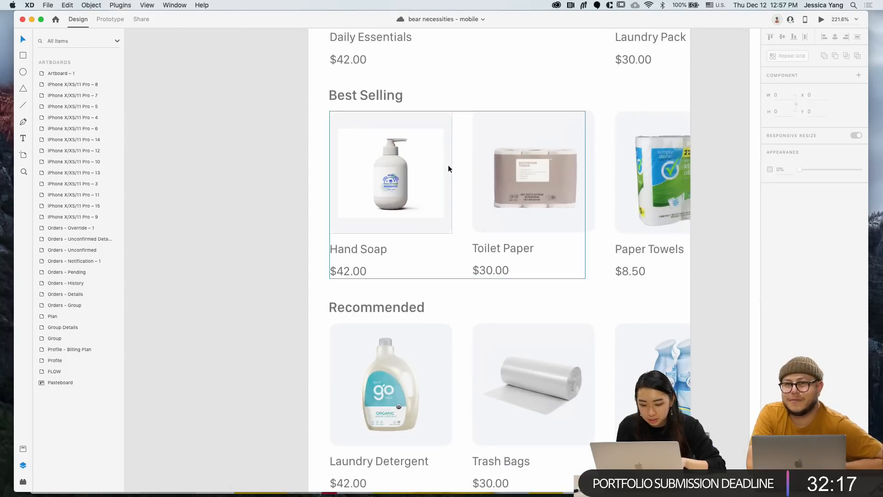
{"action": "scroll", "coordinate": [448, 164], "scroll_direction": "down", "scroll_amount": 2}
{"action": "scroll", "coordinate": [400, 162], "scroll_direction": "down", "scroll_amount": 3}
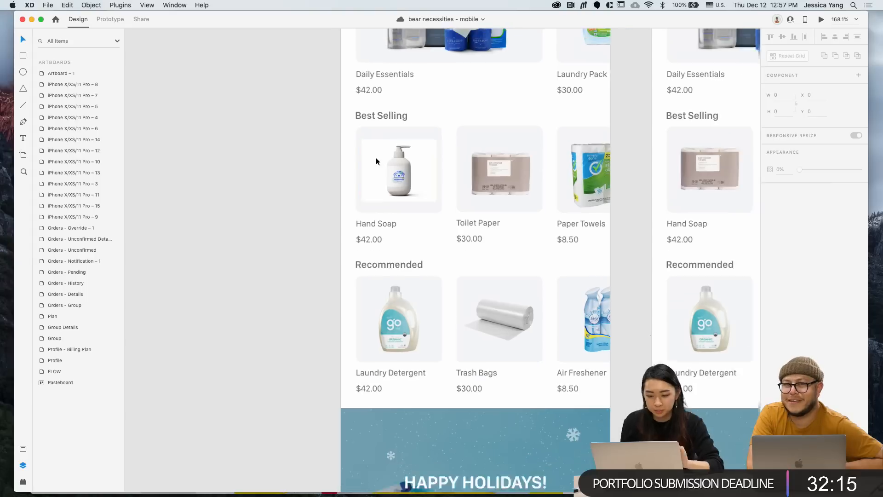
{"action": "scroll", "coordinate": [287, 189], "scroll_direction": "down", "scroll_amount": 3}
{"action": "scroll", "coordinate": [287, 186], "scroll_direction": "down", "scroll_amount": 3}
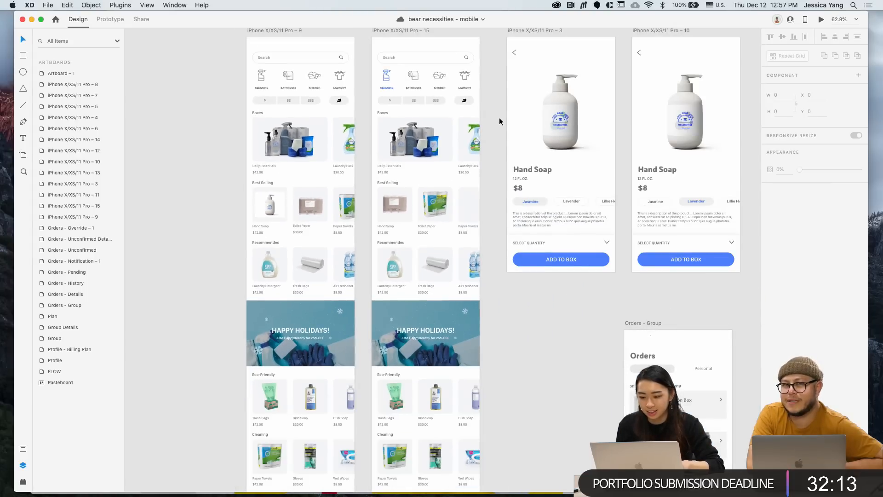
{"action": "left_click", "coordinate": [542, 101]}
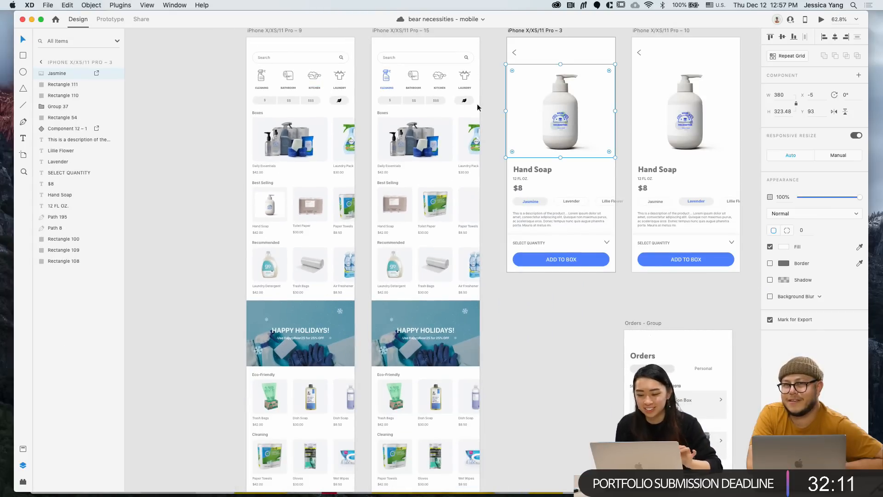
{"action": "left_click", "coordinate": [212, 175]}
{"action": "scroll", "coordinate": [212, 177], "scroll_direction": "up", "scroll_amount": 1}
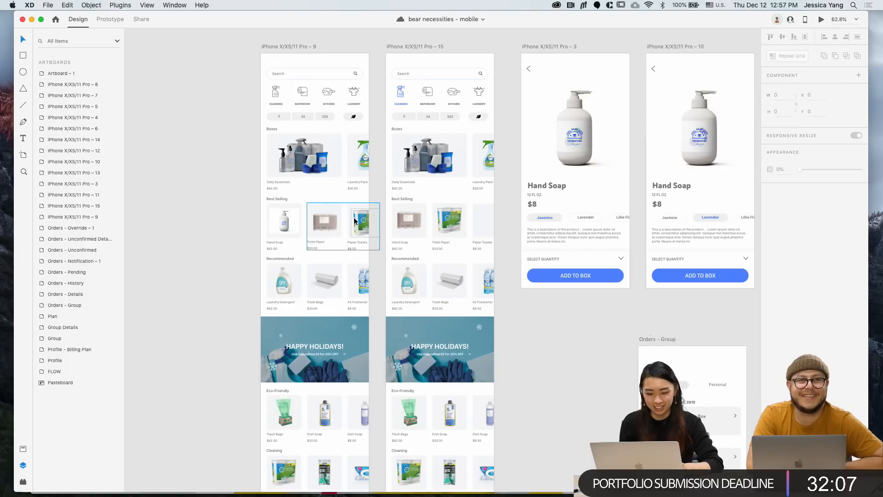
{"action": "scroll", "coordinate": [355, 222], "scroll_direction": "down", "scroll_amount": 1}
{"action": "scroll", "coordinate": [502, 371], "scroll_direction": "right", "scroll_amount": 3}
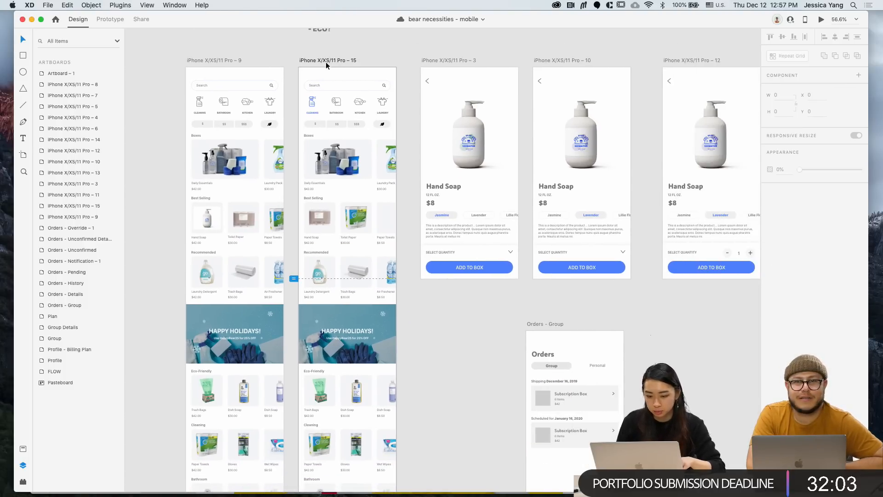
{"action": "mouse_move", "coordinate": [325, 60]}
{"action": "left_mouse_down"}
{"action": "mouse_move", "coordinate": [214, 61]}
{"action": "mouse_move", "coordinate": [341, 62]}
{"action": "mouse_move", "coordinate": [333, 62]}
{"action": "left_mouse_up"}
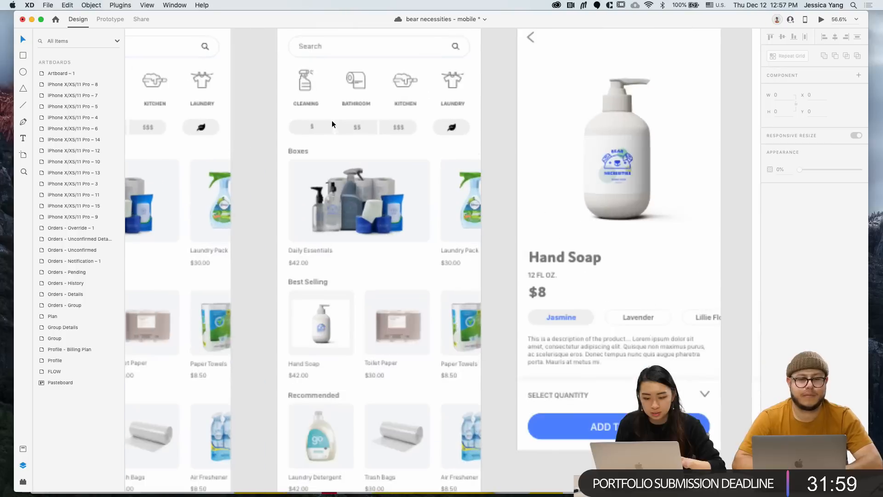
Set the component state of the CLEANING category icon on iPhone – 15
{"action": "scroll", "coordinate": [332, 120], "scroll_direction": "up", "scroll_amount": 5}
{"action": "left_click", "coordinate": [314, 95]}
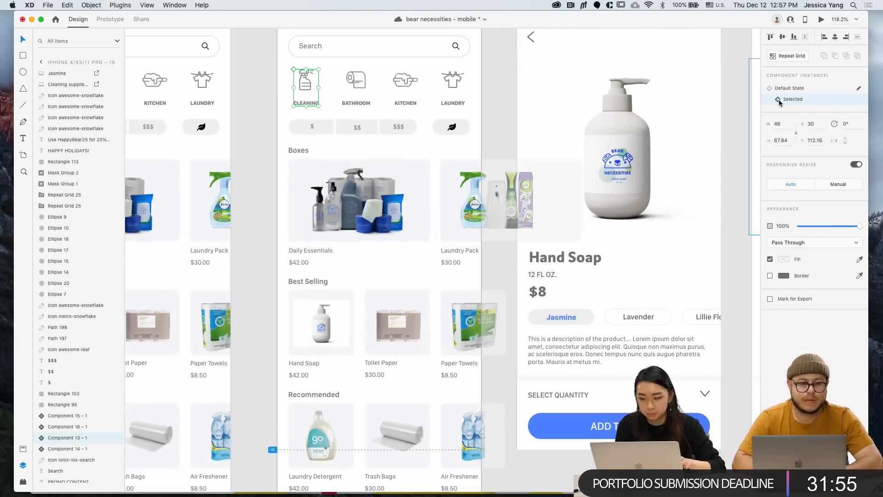
{"action": "left_click", "coordinate": [779, 99]}
{"action": "key", "text": "super+z"}
{"action": "key", "text": "super+z"}
{"action": "scroll", "coordinate": [440, 142], "scroll_direction": "left", "scroll_amount": 1}
{"action": "key", "text": "super+shift+z"}
{"action": "scroll", "coordinate": [440, 142], "scroll_direction": "down", "scroll_amount": 3}
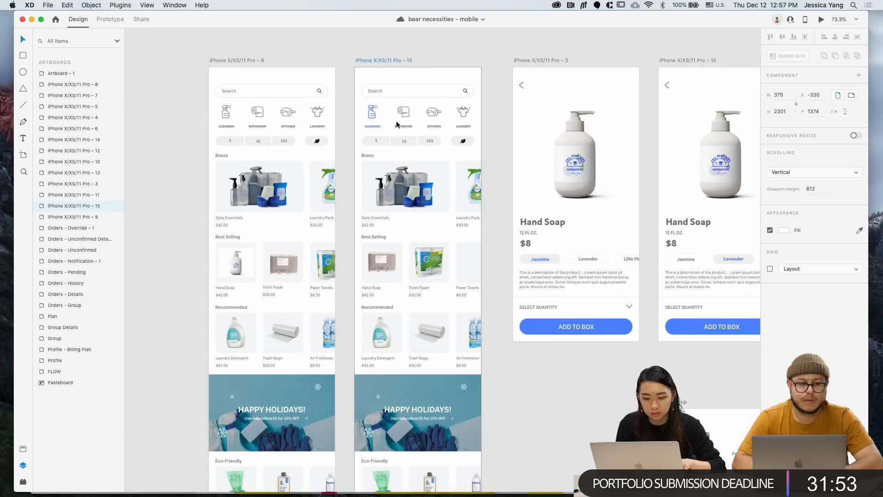
{"action": "left_click", "coordinate": [374, 119]}
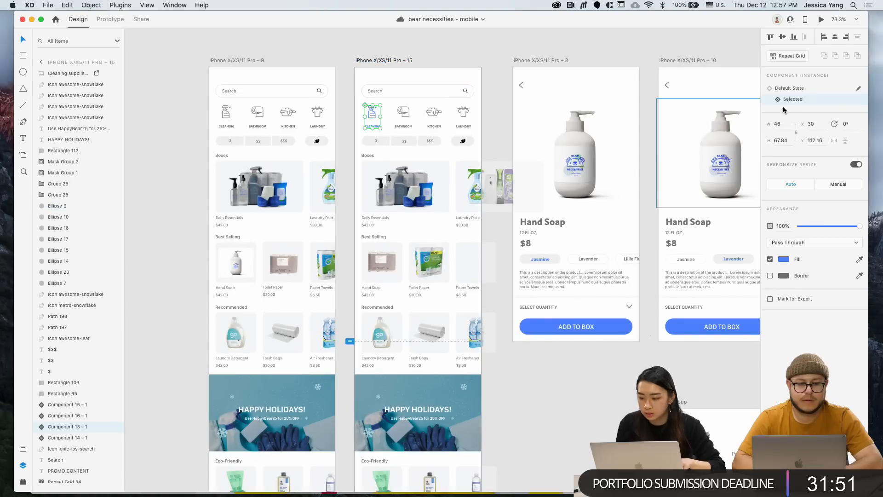
{"action": "left_click", "coordinate": [786, 90]}
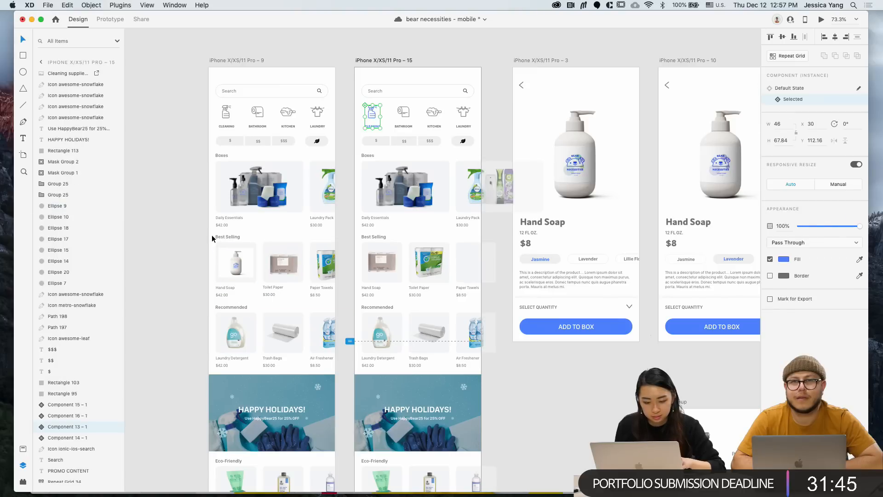
Replace iPhone – 15's Best Selling row with iPhone – 9's Hand Soap, Toilet Paper, Paper Towels row
{"action": "left_click_drag", "start_coordinate": [211, 234], "coordinate": [356, 303]}
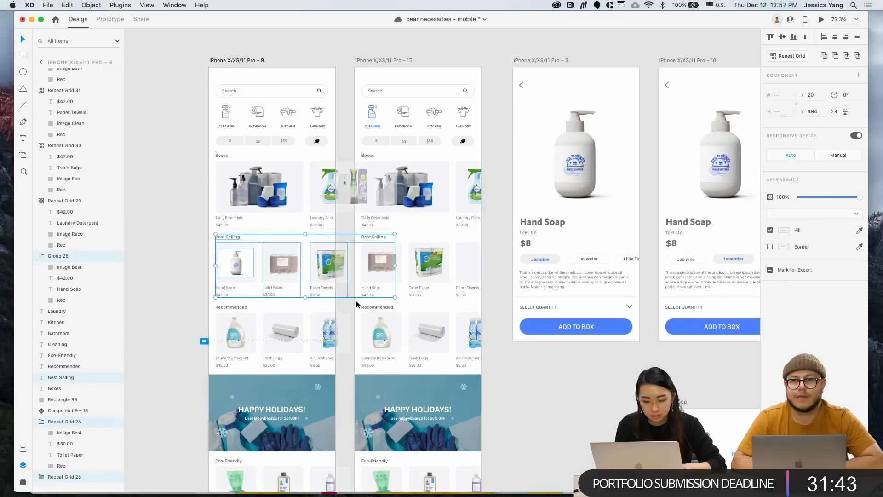
{"action": "left_click", "coordinate": [421, 225]}
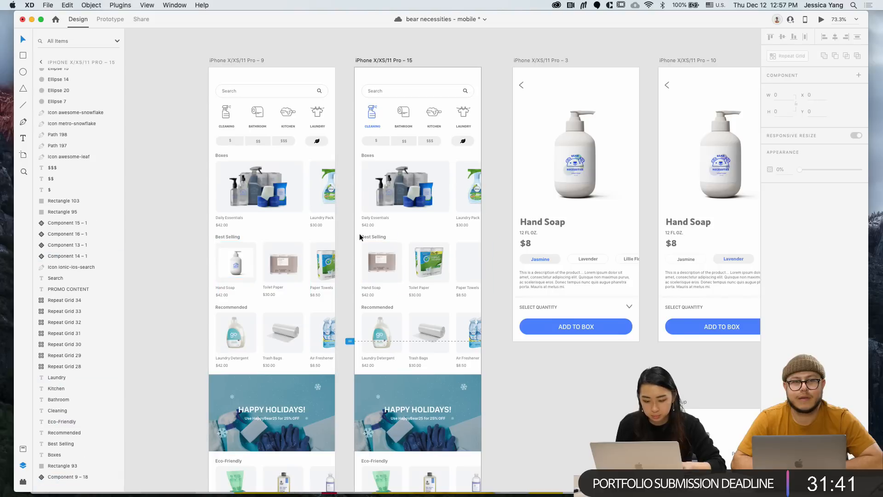
{"action": "left_click_drag", "start_coordinate": [359, 233], "coordinate": [482, 291]}
{"action": "key", "text": "Delete"}
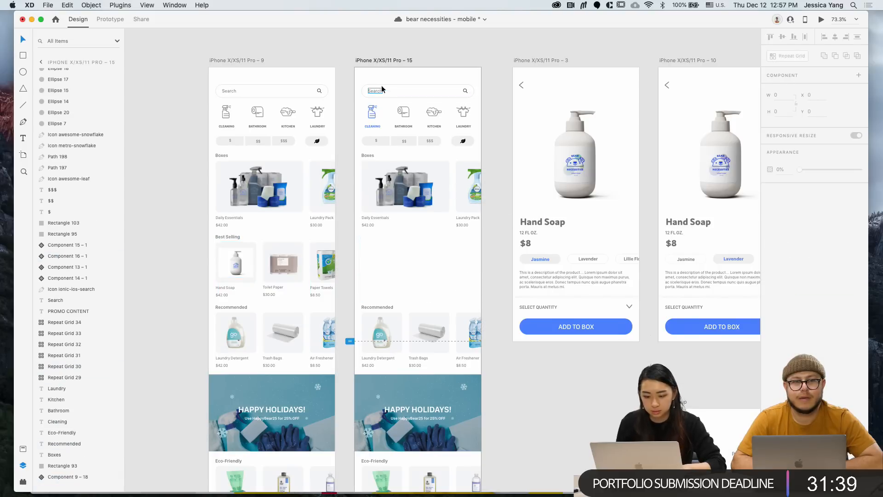
{"action": "left_click", "coordinate": [383, 60]}
{"action": "key", "text": "super+v"}
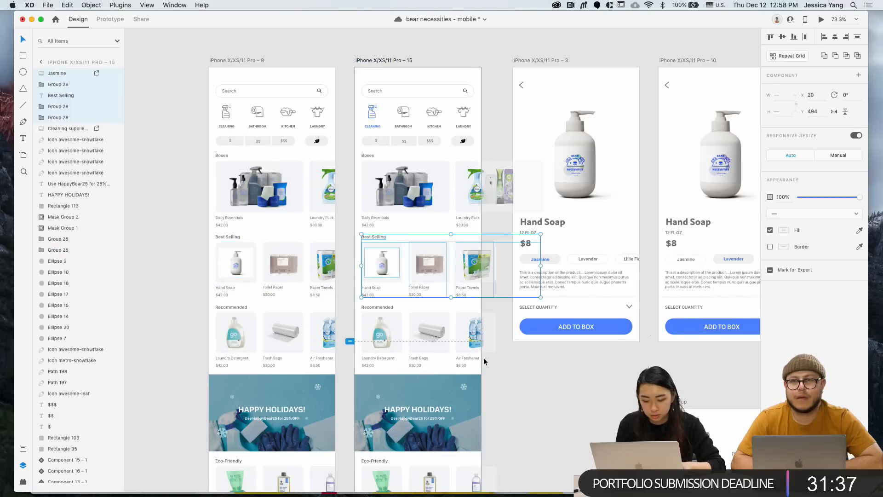
{"action": "left_click", "coordinate": [514, 427]}
{"action": "scroll", "coordinate": [514, 426], "scroll_direction": "down", "scroll_amount": 2}
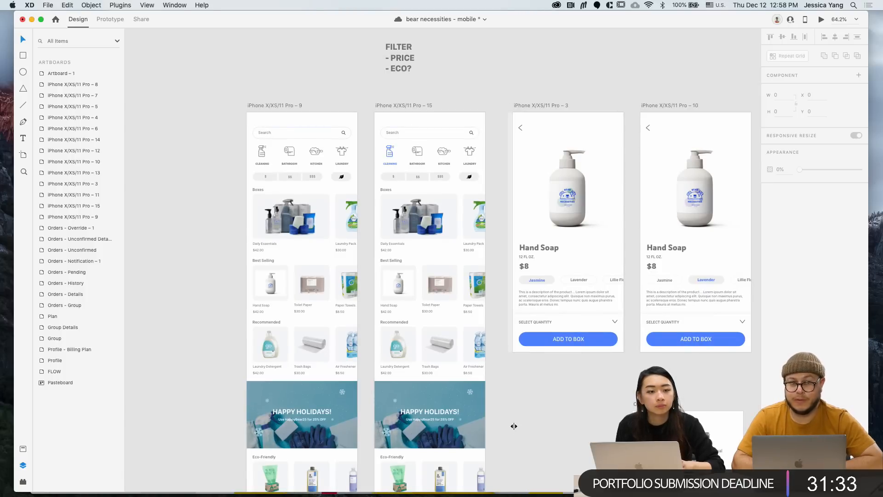
Move the grey wireframe artboard beneath the Hand Soap product screens, then switch to Finder
{"action": "scroll", "coordinate": [514, 426], "scroll_direction": "down", "scroll_amount": 5}
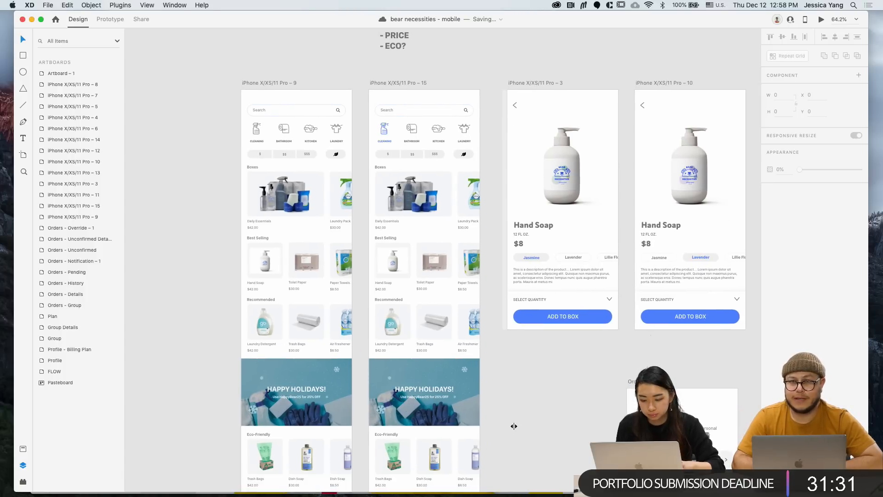
{"action": "scroll", "coordinate": [514, 430], "scroll_direction": "down", "scroll_amount": 1}
{"action": "scroll", "coordinate": [514, 430], "scroll_direction": "left", "scroll_amount": 1}
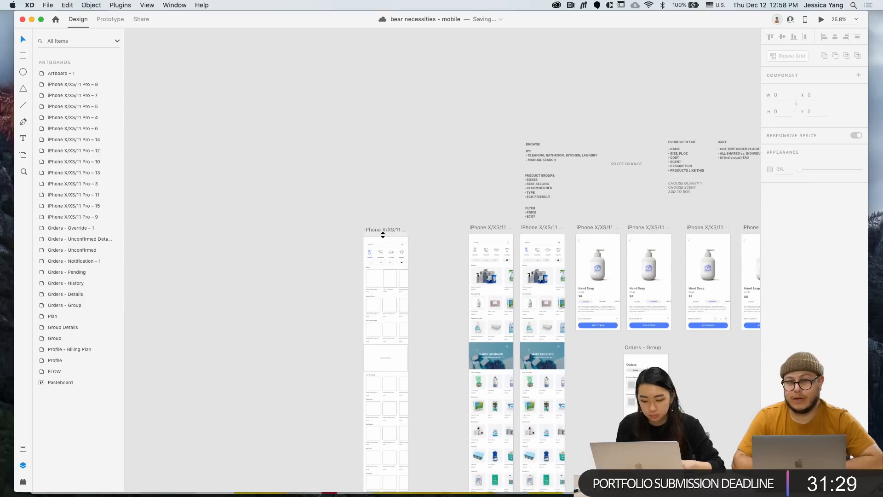
{"action": "scroll", "coordinate": [382, 234], "scroll_direction": "down", "scroll_amount": 3}
{"action": "left_click_drag", "start_coordinate": [366, 203], "coordinate": [610, 302]}
{"action": "left_click", "coordinate": [567, 377]}
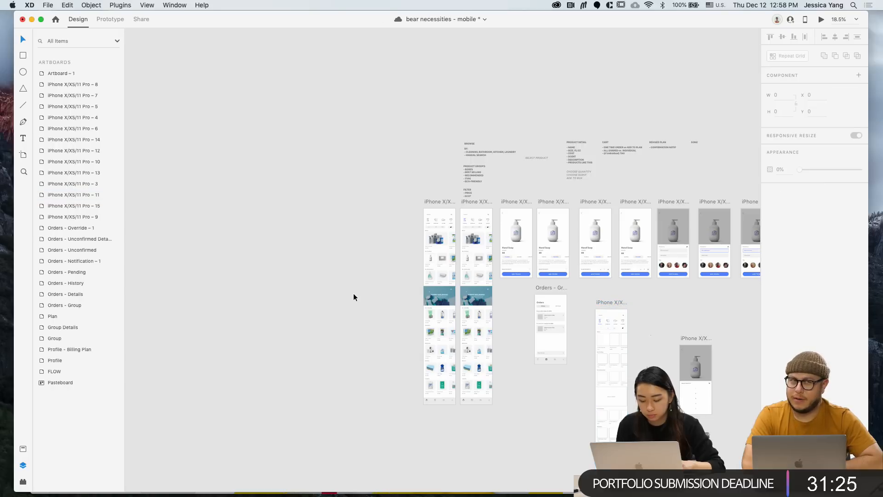
{"action": "scroll", "coordinate": [353, 295], "scroll_direction": "left", "scroll_amount": 5}
{"action": "scroll", "coordinate": [353, 295], "scroll_direction": "up", "scroll_amount": 3}
{"action": "scroll", "coordinate": [353, 295], "scroll_direction": "down", "scroll_amount": 2}
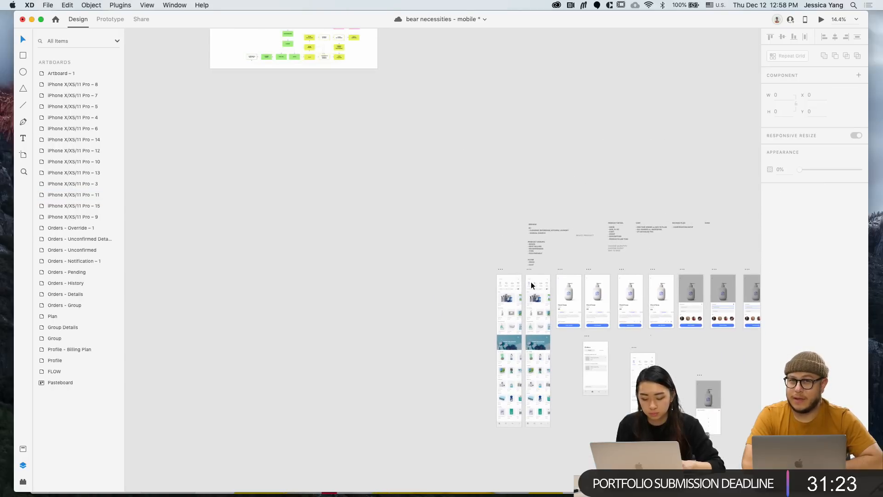
{"action": "scroll", "coordinate": [531, 285], "scroll_direction": "right", "scroll_amount": 3}
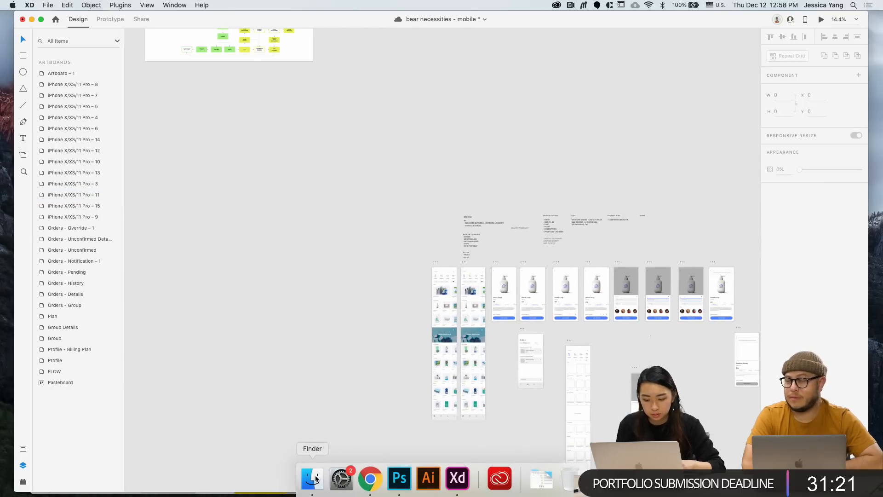
{"action": "left_click", "coordinate": [316, 478]}
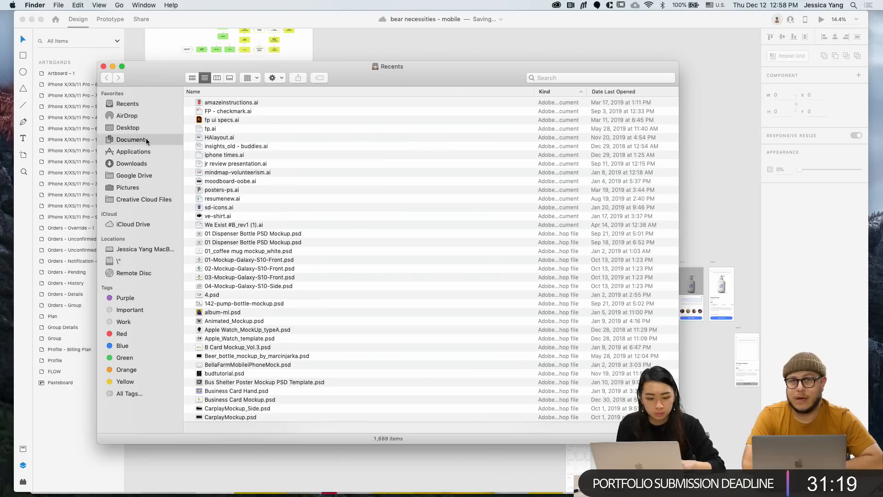
Open Jasmine.png from the Documents folder with Adobe Photoshop
{"action": "left_click", "coordinate": [147, 140]}
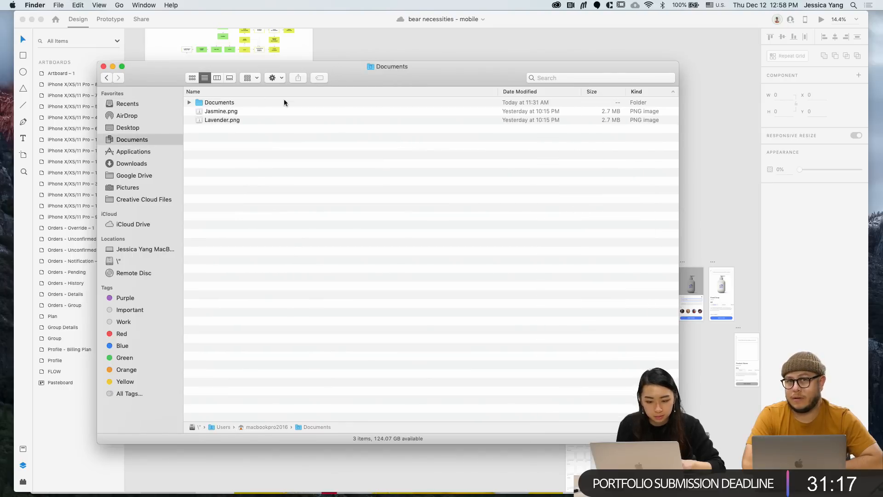
{"action": "left_click", "coordinate": [244, 114]}
{"action": "right_click", "coordinate": [244, 113]}
{"action": "mouse_move", "coordinate": [271, 129]}
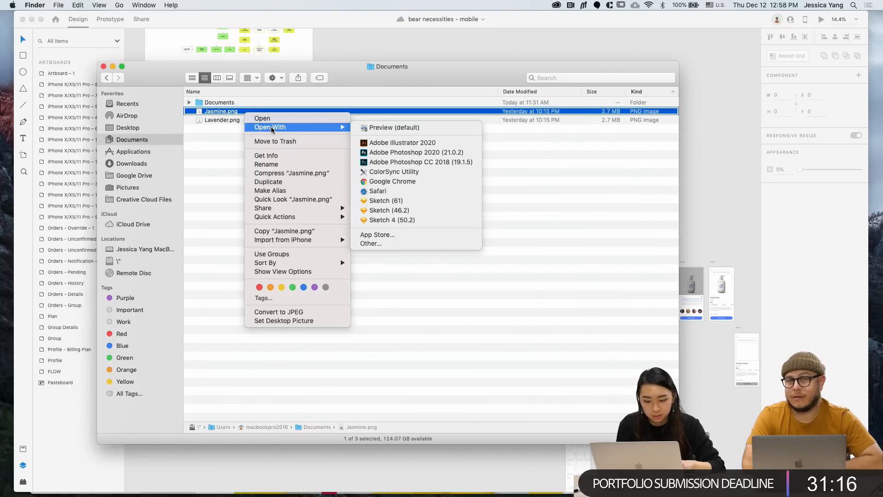
{"action": "left_click", "coordinate": [388, 160]}
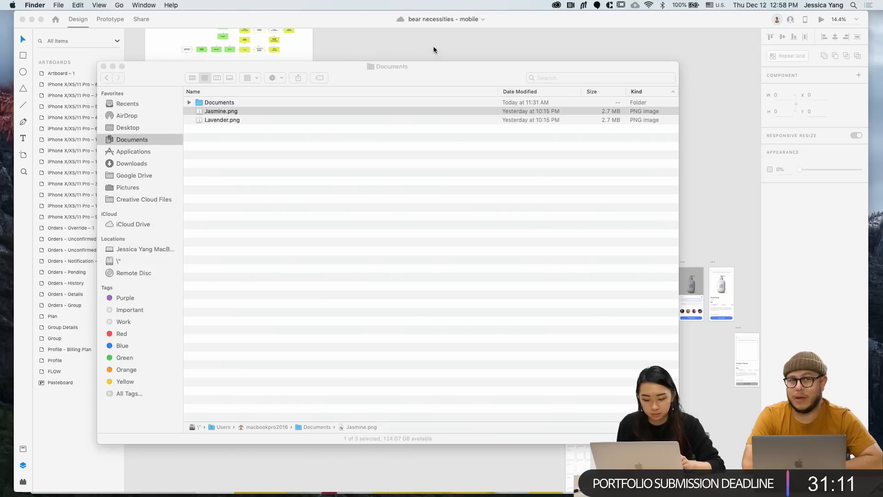
{"action": "left_click", "coordinate": [431, 45]}
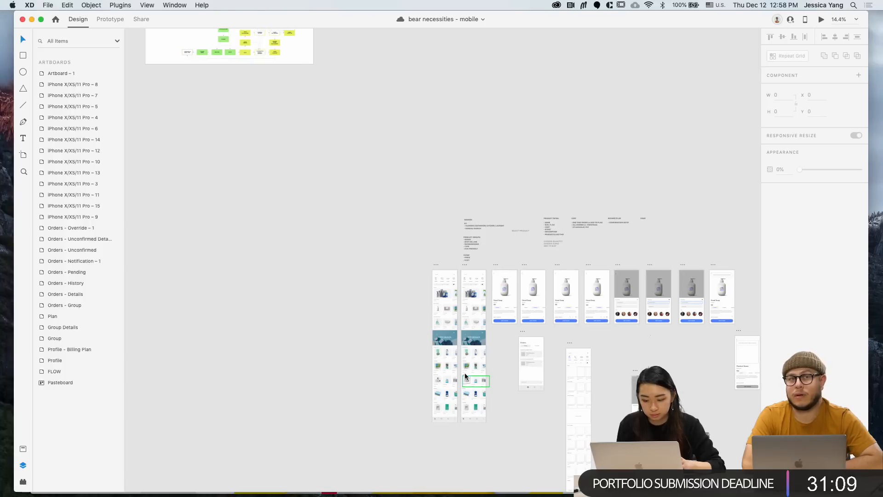
Select the white background around the Jasmine soap bottle with the Magic Wand, then return to XD
{"action": "scroll", "coordinate": [464, 372], "scroll_direction": "up", "scroll_amount": 5}
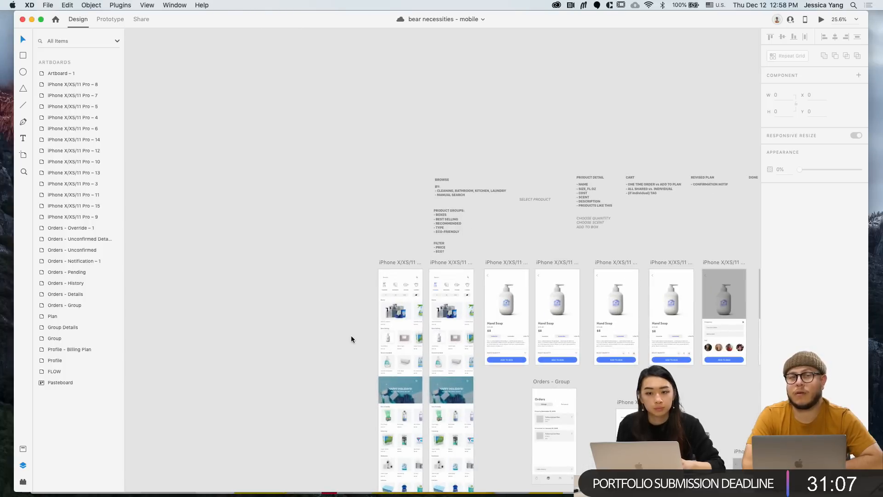
{"action": "scroll", "coordinate": [351, 336], "scroll_direction": "left", "scroll_amount": 1}
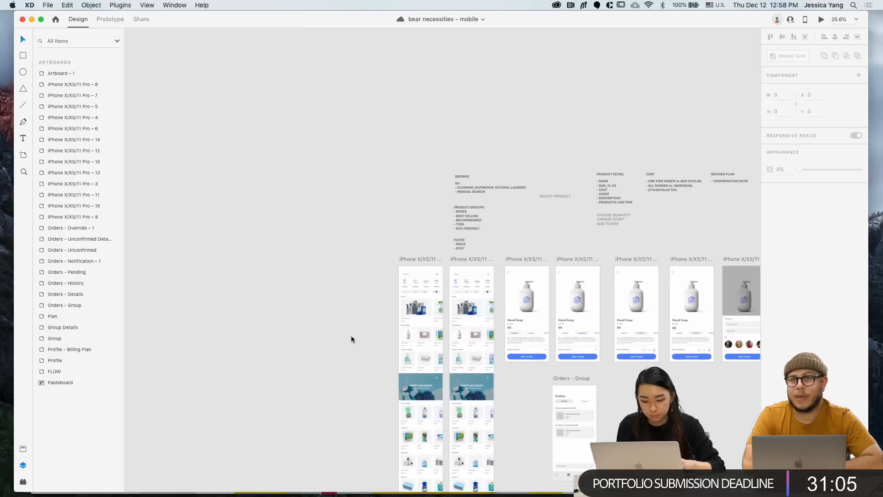
{"action": "scroll", "coordinate": [352, 336], "scroll_direction": "down", "scroll_amount": 5}
{"action": "scroll", "coordinate": [352, 336], "scroll_direction": "left", "scroll_amount": 7}
{"action": "scroll", "coordinate": [351, 336], "scroll_direction": "down", "scroll_amount": 4}
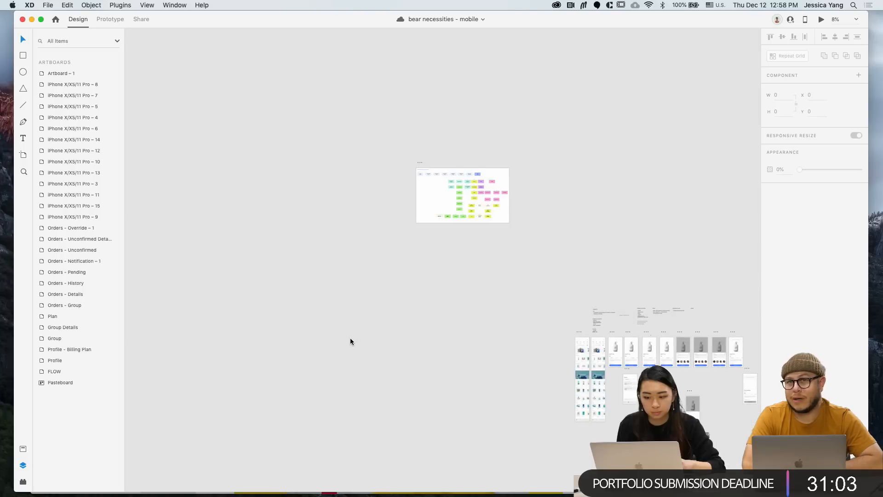
{"action": "key", "text": "super+Tab"}
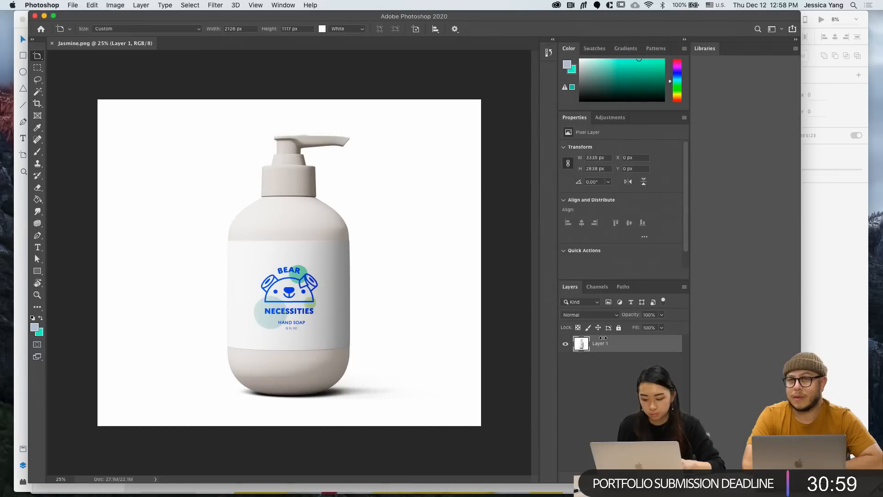
{"action": "left_click", "coordinate": [39, 95]}
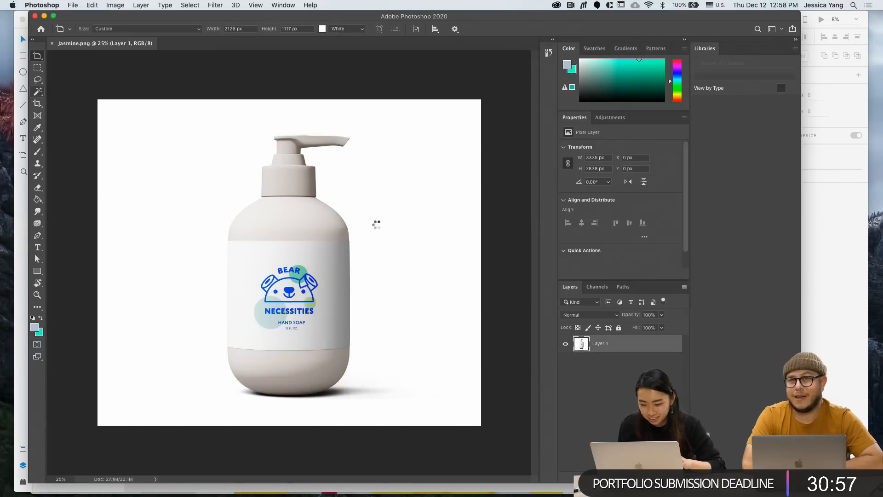
{"action": "left_click", "coordinate": [400, 235]}
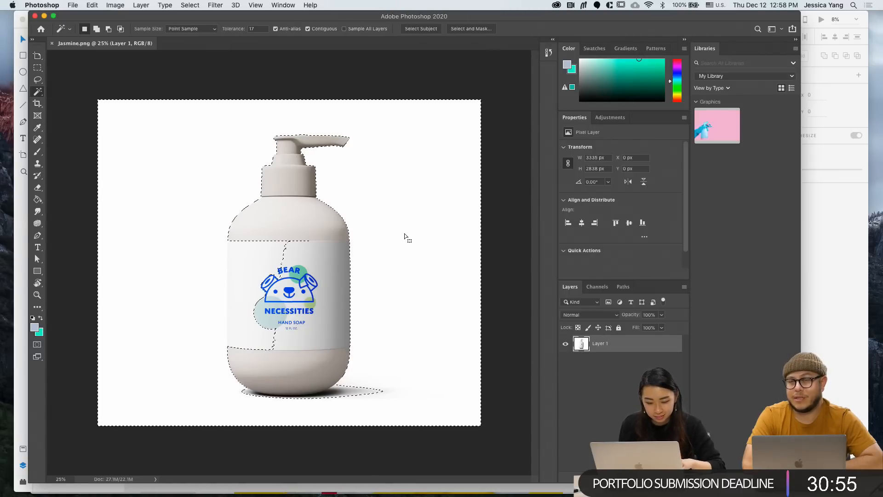
{"action": "key", "text": "v"}
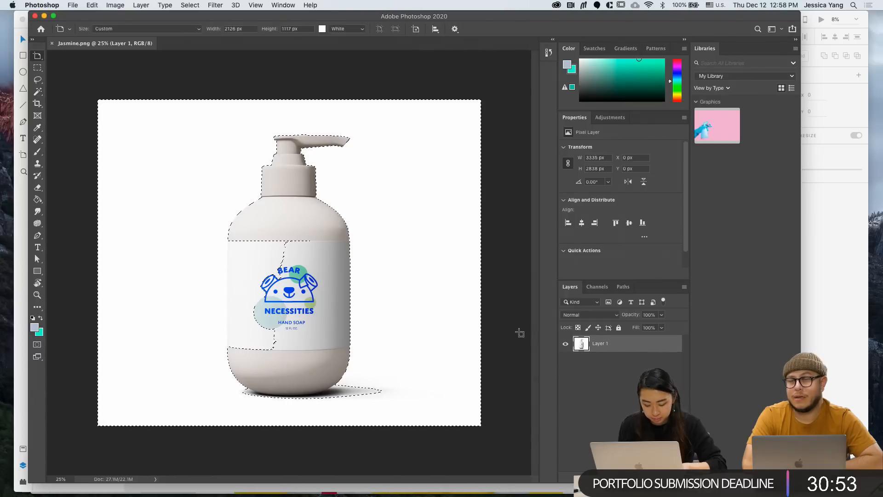
{"action": "left_click", "coordinate": [520, 332]}
{"action": "left_click", "coordinate": [827, 303]}
{"action": "scroll", "coordinate": [549, 252], "scroll_direction": "right", "scroll_amount": 4}
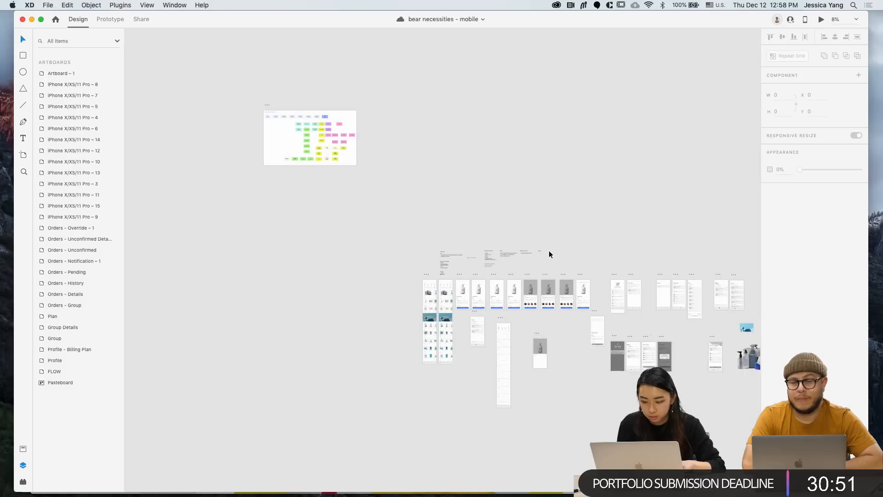
{"action": "scroll", "coordinate": [549, 253], "scroll_direction": "down", "scroll_amount": 4}
{"action": "scroll", "coordinate": [549, 253], "scroll_direction": "down", "scroll_amount": 4}
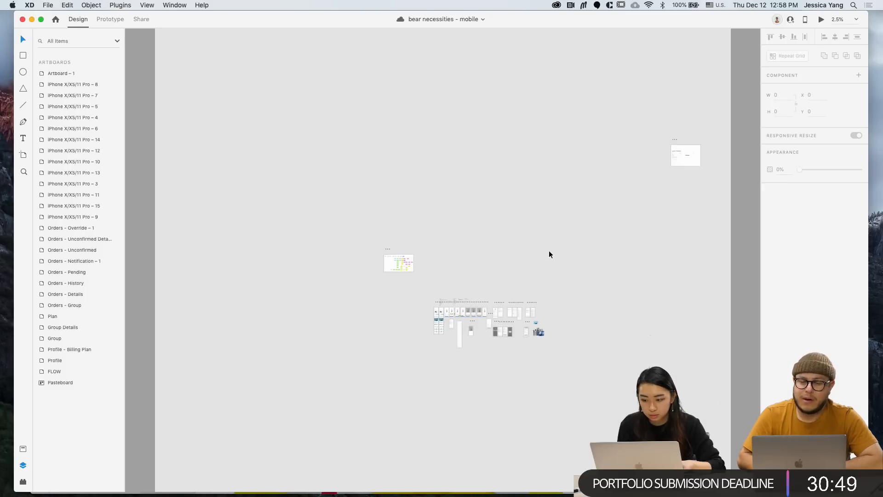
{"action": "scroll", "coordinate": [549, 254], "scroll_direction": "up", "scroll_amount": 4}
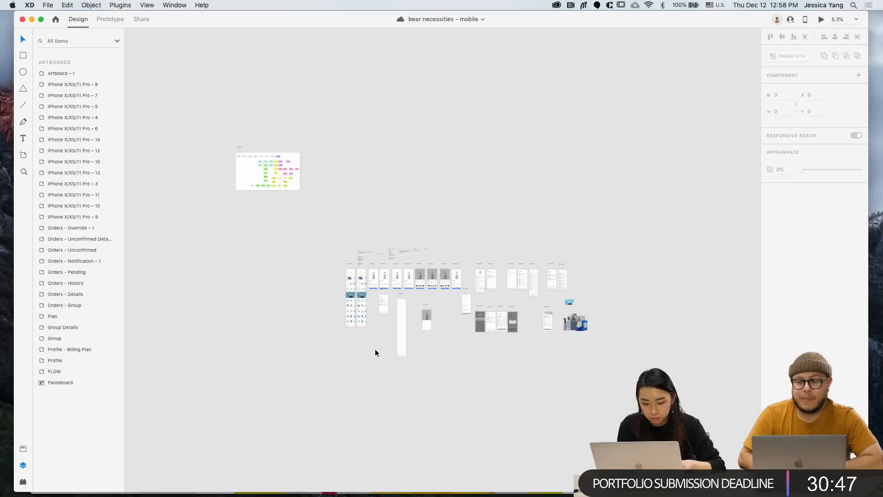
{"action": "scroll", "coordinate": [375, 349], "scroll_direction": "up", "scroll_amount": 3}
{"action": "scroll", "coordinate": [513, 299], "scroll_direction": "up", "scroll_amount": 3}
{"action": "scroll", "coordinate": [514, 302], "scroll_direction": "right", "scroll_amount": 1}
{"action": "scroll", "coordinate": [514, 302], "scroll_direction": "up", "scroll_amount": 1}
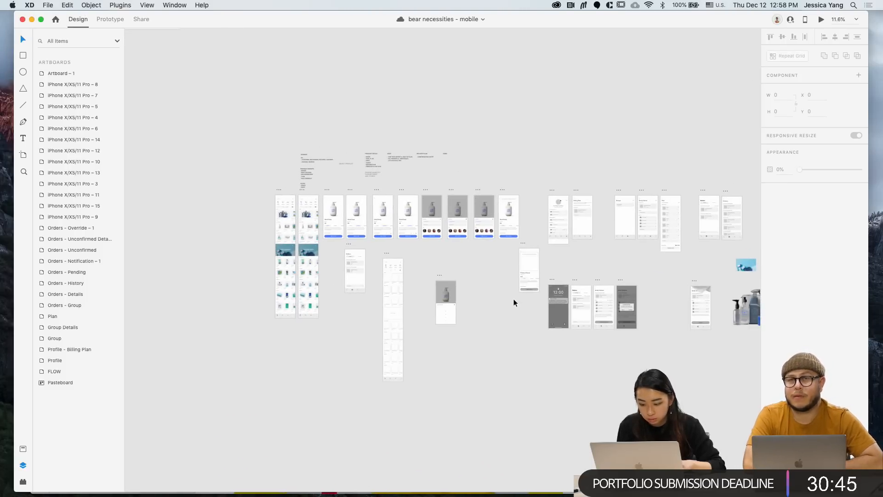
{"action": "scroll", "coordinate": [513, 299], "scroll_direction": "right", "scroll_amount": 2}
{"action": "scroll", "coordinate": [528, 262], "scroll_direction": "up", "scroll_amount": 3}
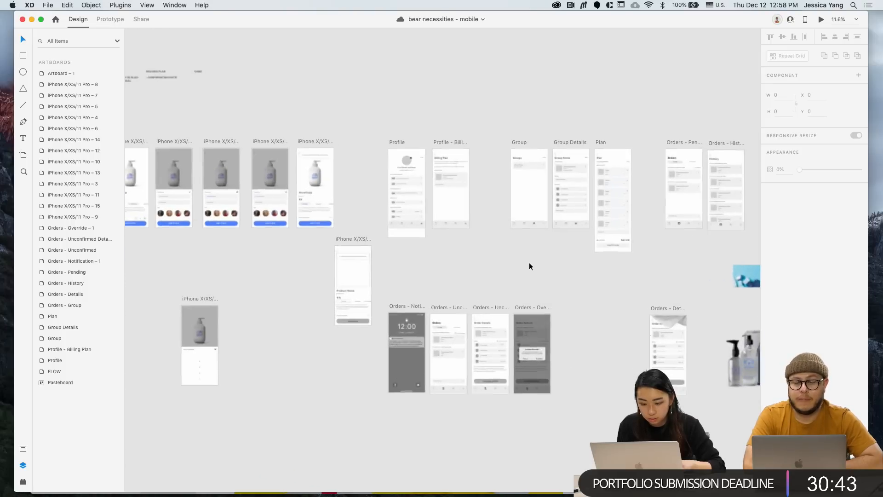
{"action": "scroll", "coordinate": [388, 156], "scroll_direction": "up", "scroll_amount": 5}
{"action": "left_click", "coordinate": [468, 228]}
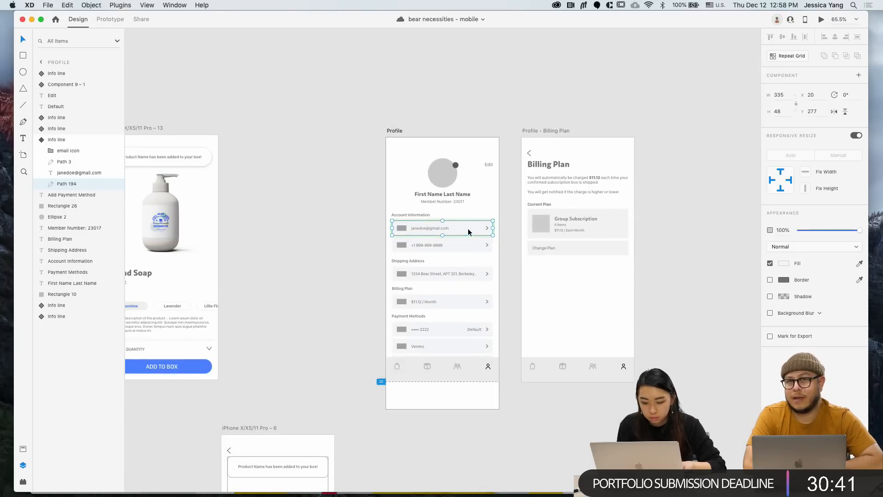
{"action": "scroll", "coordinate": [443, 229], "scroll_direction": "up", "scroll_amount": 3}
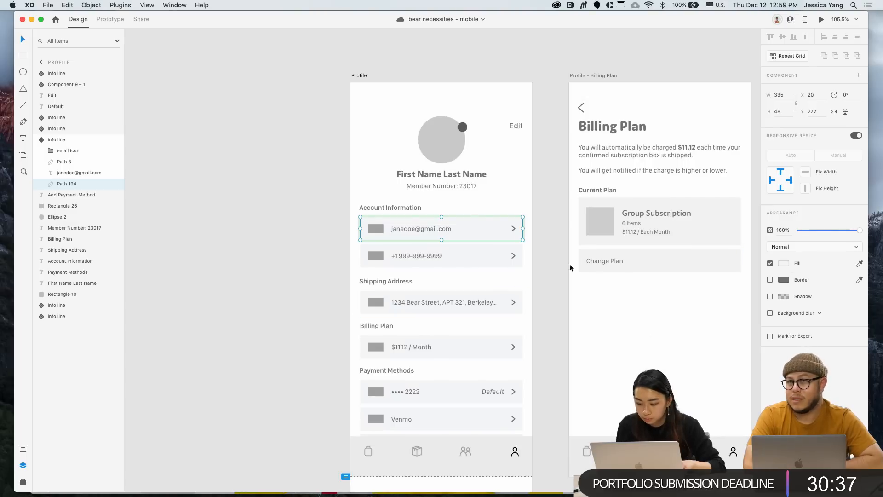
{"action": "scroll", "coordinate": [437, 242], "scroll_direction": "up", "scroll_amount": 3}
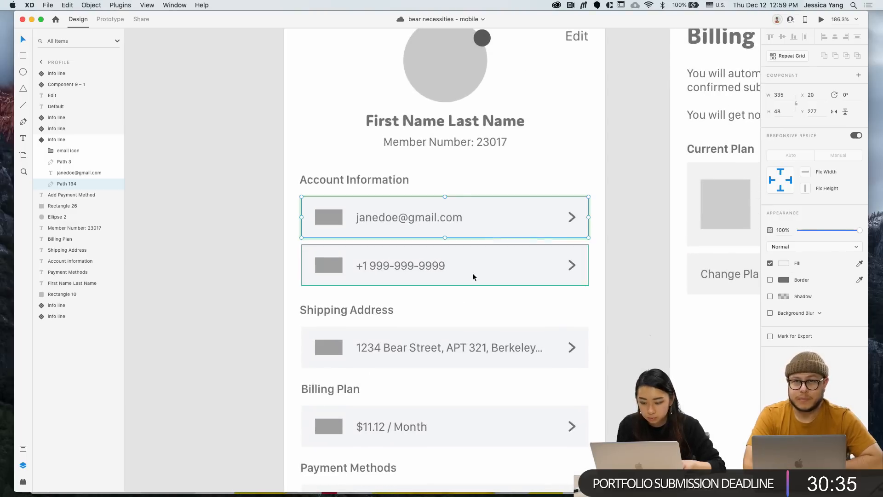
{"action": "scroll", "coordinate": [460, 294], "scroll_direction": "down", "scroll_amount": 4}
{"action": "scroll", "coordinate": [450, 154], "scroll_direction": "down", "scroll_amount": 2}
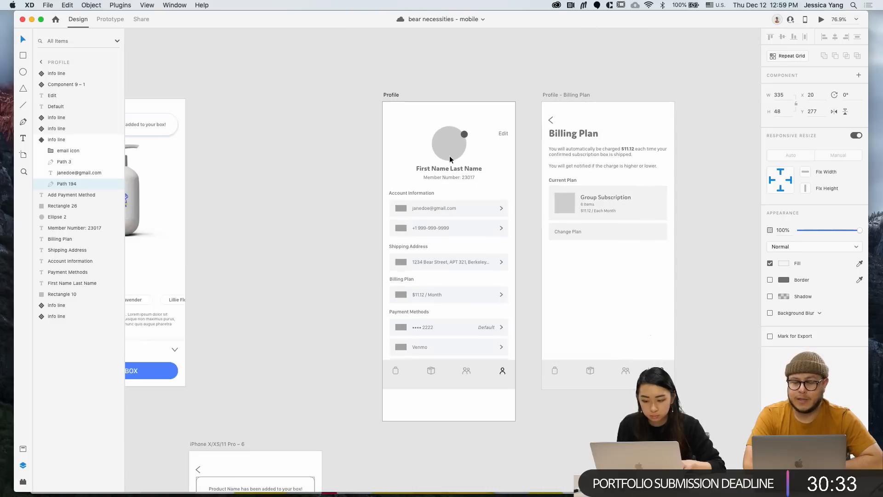
{"action": "scroll", "coordinate": [467, 214], "scroll_direction": "down", "scroll_amount": 2}
{"action": "scroll", "coordinate": [467, 214], "scroll_direction": "right", "scroll_amount": 3}
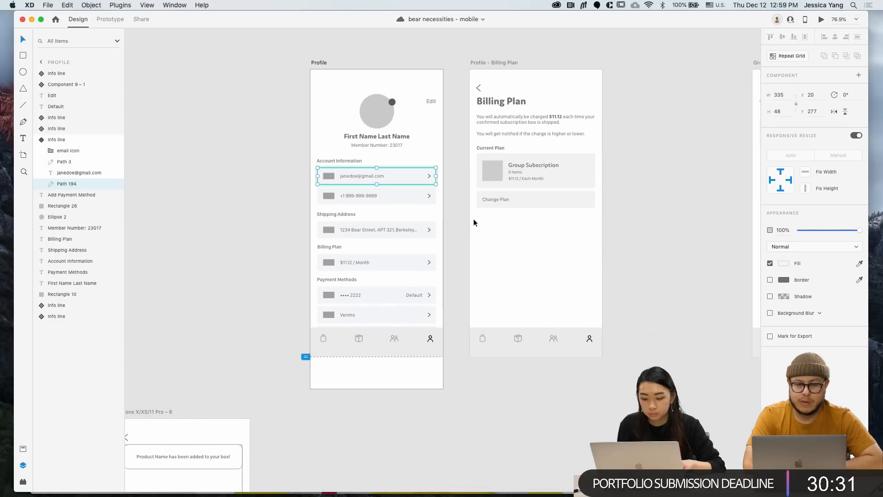
{"action": "left_click", "coordinate": [569, 169]}
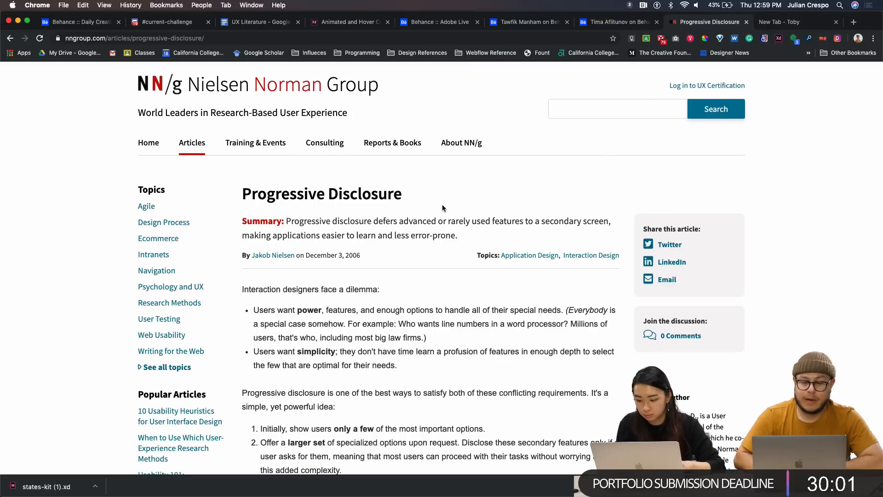
Bring the bear necessities - adobe XD window forward from Mission Control
{"action": "key", "text": "ctrl+Up"}
{"action": "left_click", "coordinate": [399, 361]}
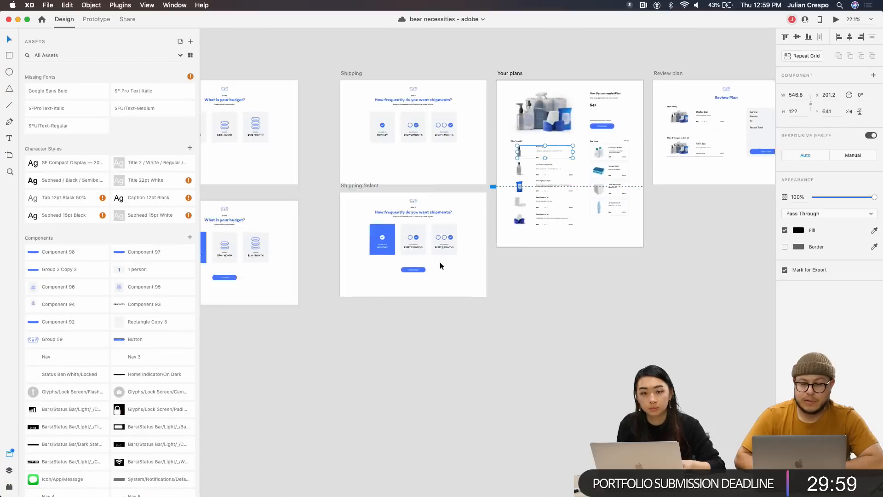
Pan to the $40, $80 and $120 budget artboards, then show all windows in Mission Control
{"action": "scroll", "coordinate": [372, 217], "scroll_direction": "left", "scroll_amount": 6}
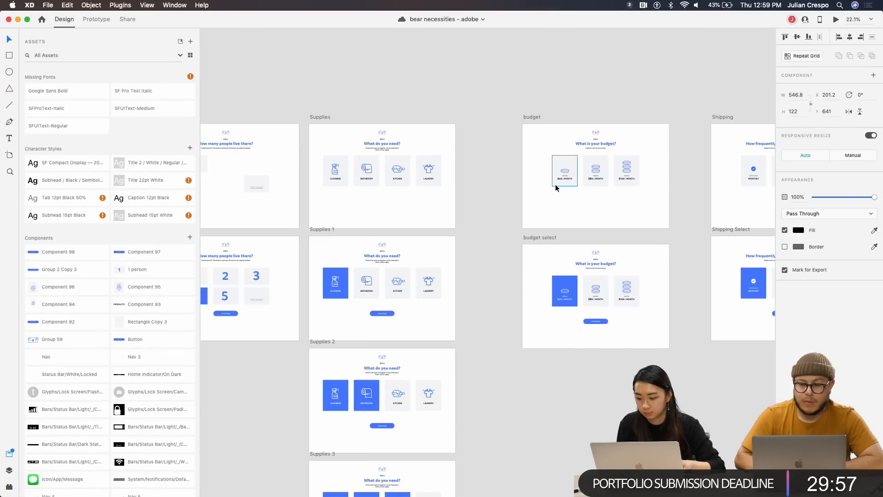
{"action": "scroll", "coordinate": [555, 184], "scroll_direction": "up", "scroll_amount": 5}
{"action": "scroll", "coordinate": [555, 188], "scroll_direction": "right", "scroll_amount": 4}
{"action": "scroll", "coordinate": [441, 248], "scroll_direction": "down", "scroll_amount": 3}
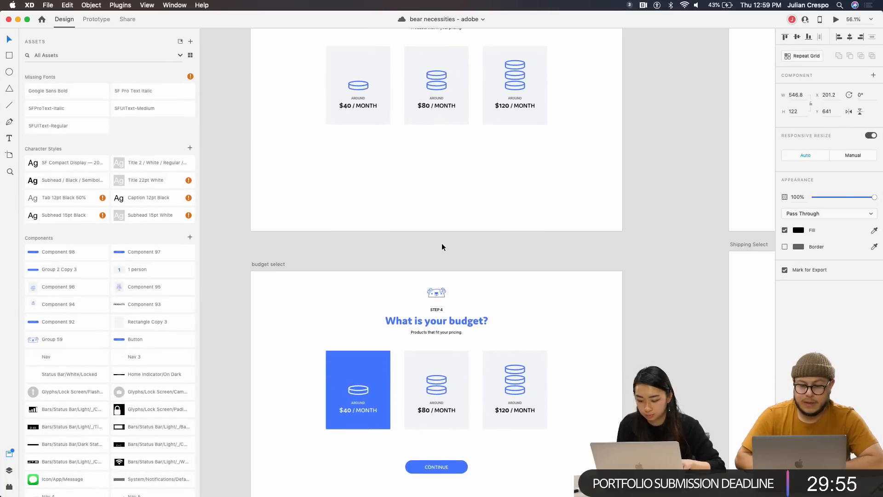
{"action": "scroll", "coordinate": [449, 385], "scroll_direction": "up", "scroll_amount": 3}
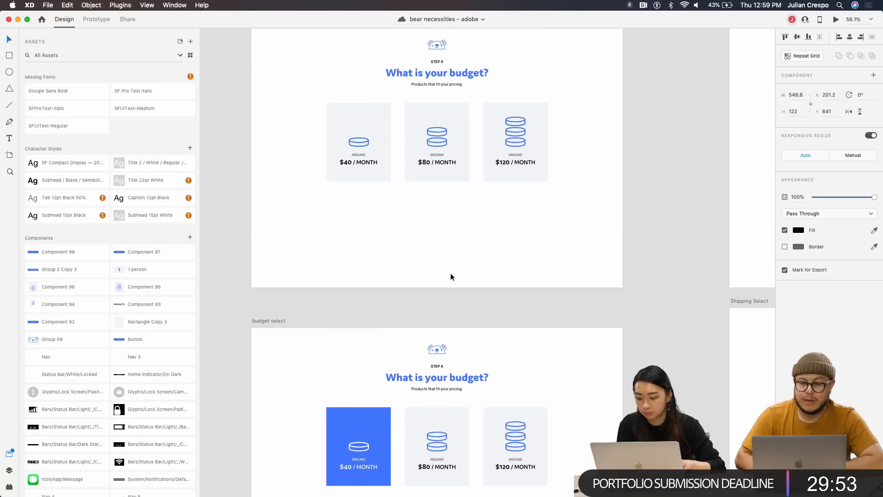
{"action": "scroll", "coordinate": [384, 179], "scroll_direction": "up", "scroll_amount": 1}
{"action": "scroll", "coordinate": [385, 180], "scroll_direction": "up", "scroll_amount": 1}
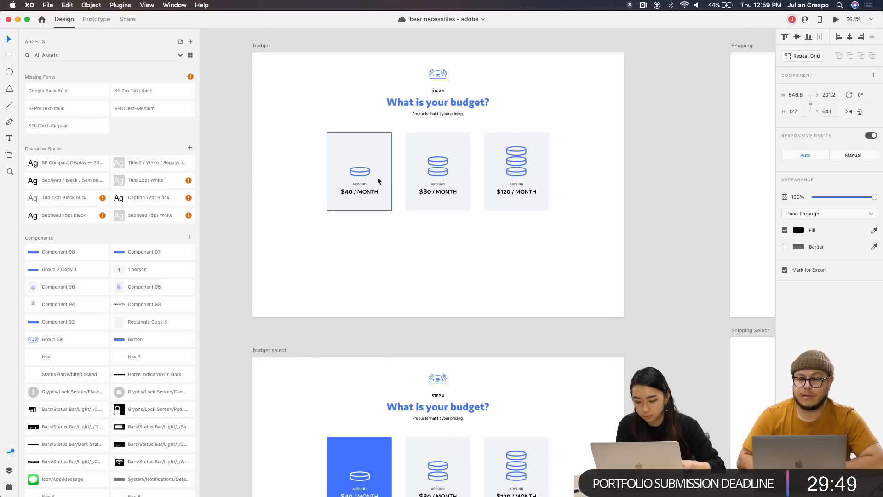
{"action": "key", "text": "ctrl+Up"}
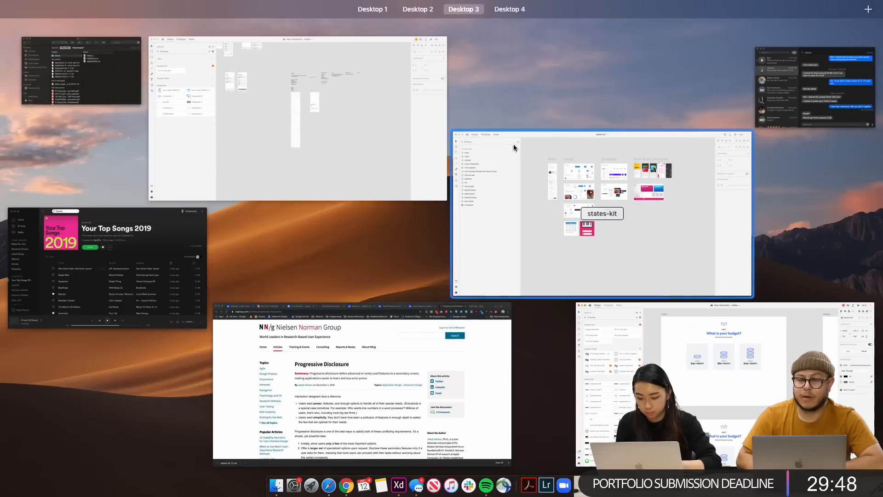
Bring the Progressive Disclosure article forward and place the cursor after .com in its URL
{"action": "left_click", "coordinate": [389, 344]}
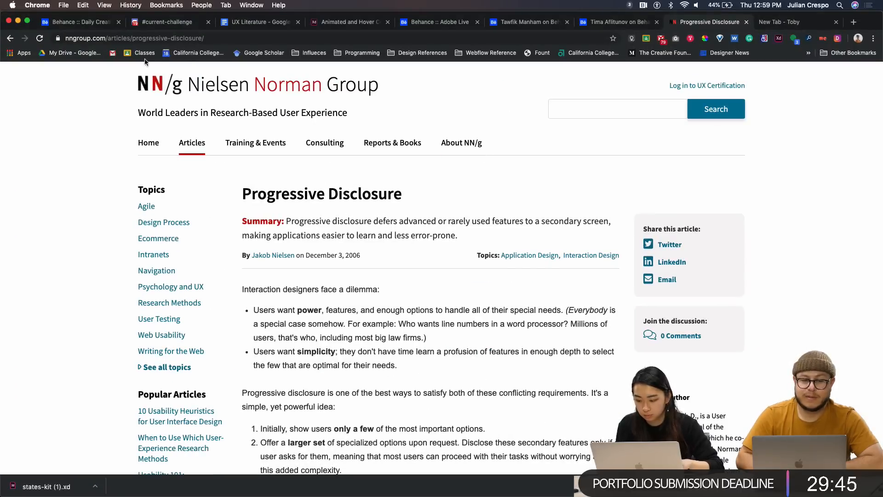
{"action": "left_click", "coordinate": [96, 39]}
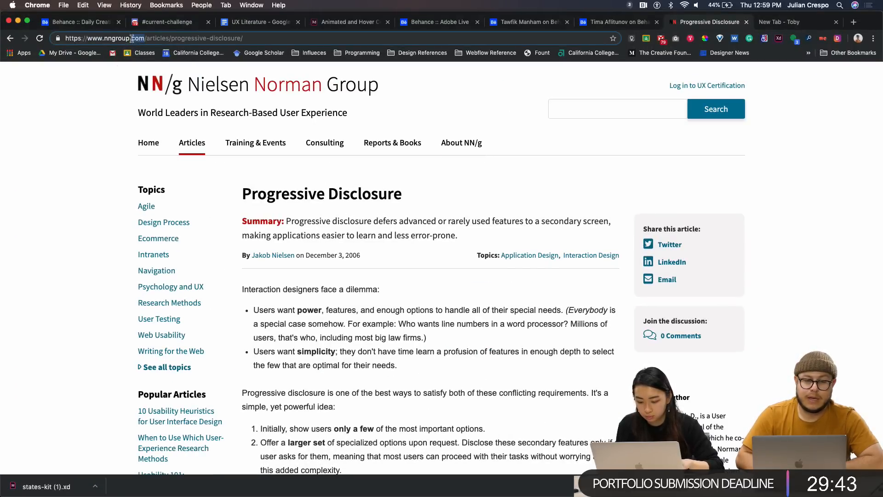
{"action": "left_click", "coordinate": [146, 39]}
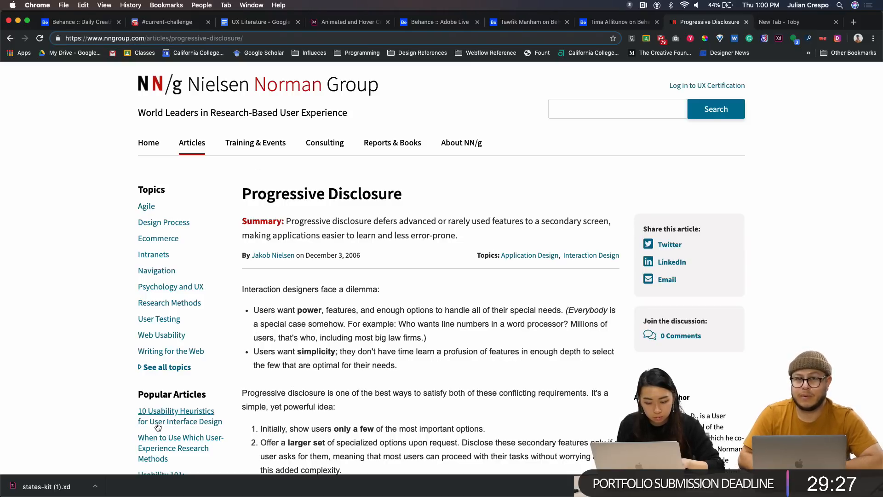
{"action": "scroll", "coordinate": [193, 425], "scroll_direction": "down", "scroll_amount": 1}
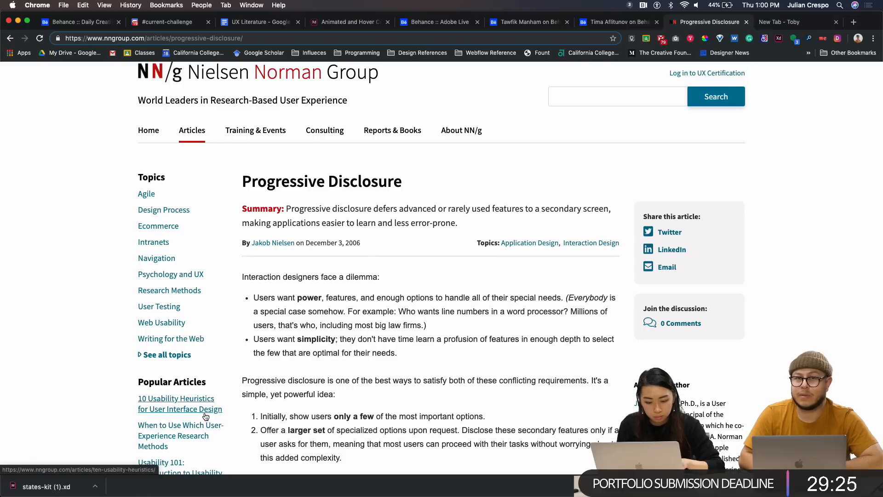
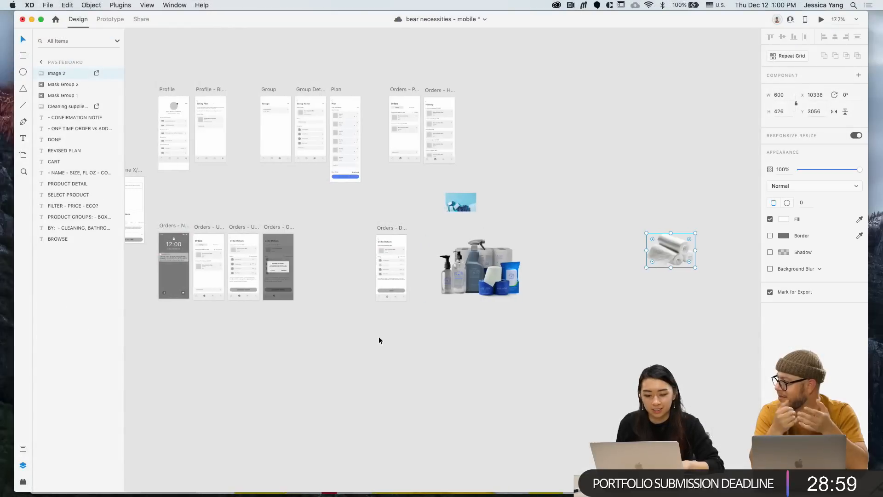
Drag Jasmine.png from the Documents folder onto the iPhone X/XS/11 Pro – 5 artboard
{"action": "scroll", "coordinate": [380, 339], "scroll_direction": "left", "scroll_amount": 5}
{"action": "scroll", "coordinate": [379, 341], "scroll_direction": "left", "scroll_amount": 10}
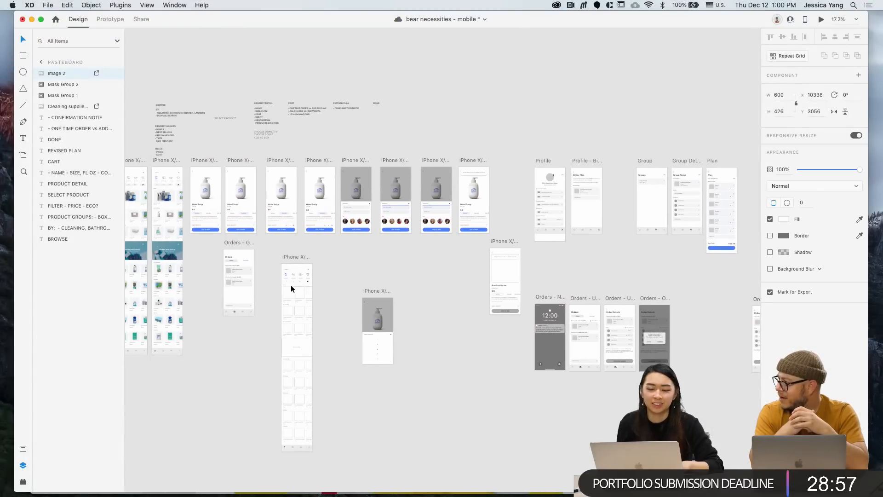
{"action": "scroll", "coordinate": [290, 288], "scroll_direction": "left", "scroll_amount": 3}
{"action": "scroll", "coordinate": [291, 288], "scroll_direction": "left", "scroll_amount": 5}
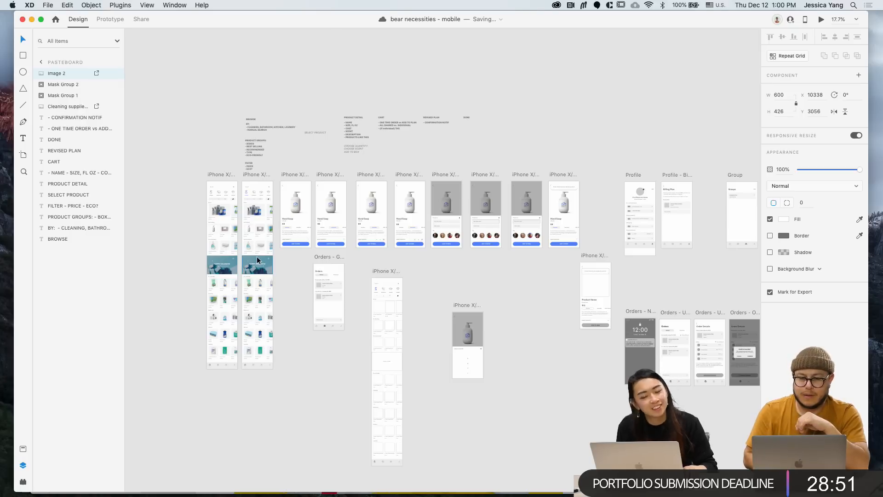
{"action": "scroll", "coordinate": [257, 260], "scroll_direction": "up", "scroll_amount": 5}
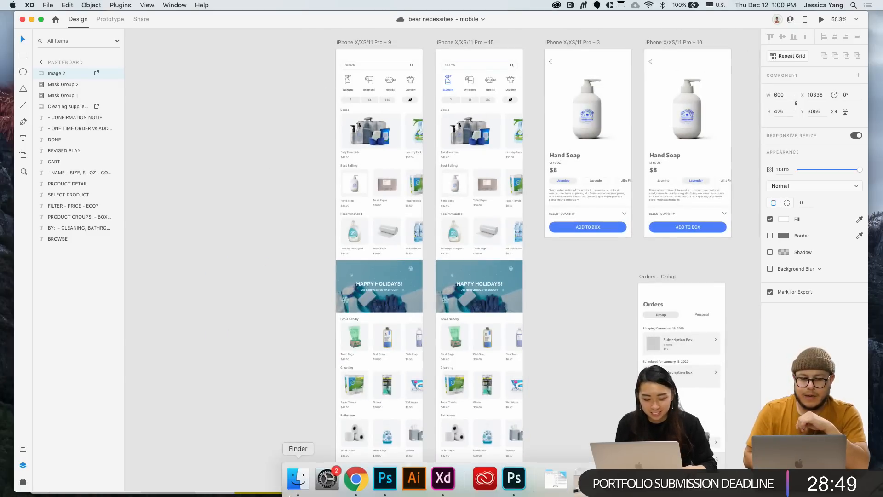
{"action": "left_click", "coordinate": [299, 482]}
{"action": "left_click_drag", "start_coordinate": [251, 70], "coordinate": [537, 69]}
{"action": "left_click_drag", "start_coordinate": [512, 119], "coordinate": [285, 132]}
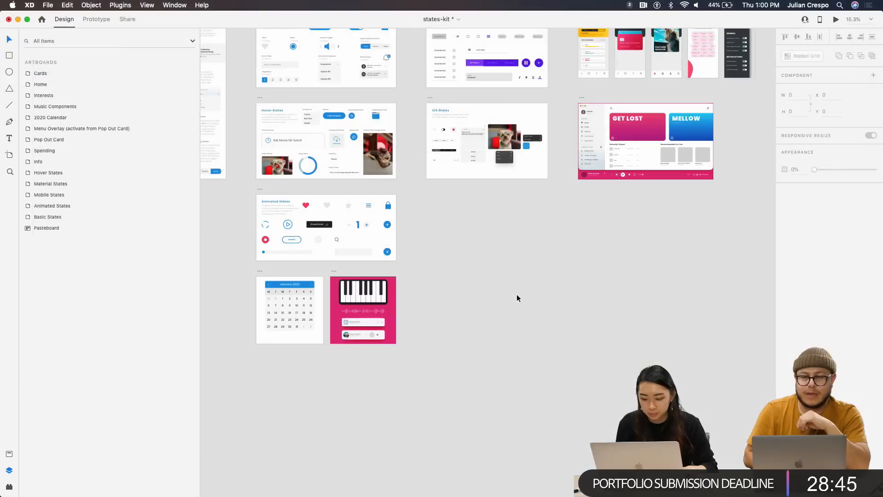
{"action": "scroll", "coordinate": [557, 261], "scroll_direction": "up", "scroll_amount": 3}
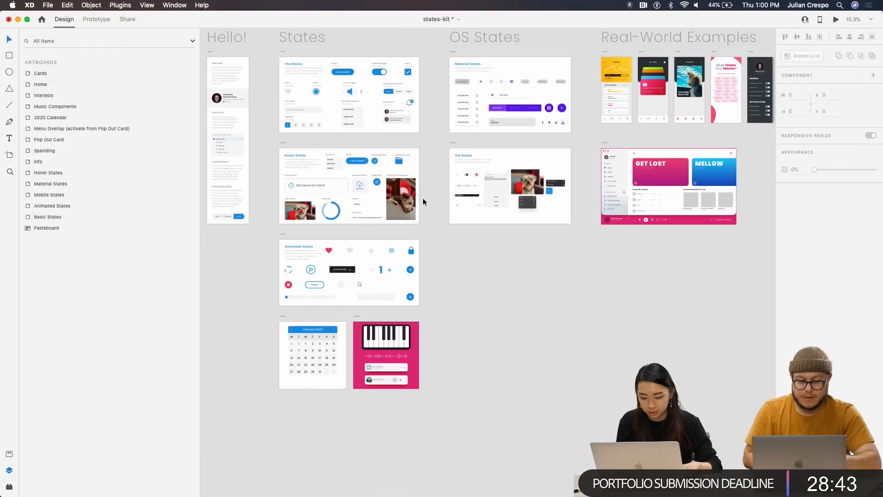
Select the states-kit Basic States artboard and launch its Desktop Preview
{"action": "scroll", "coordinate": [423, 198], "scroll_direction": "right", "scroll_amount": 5}
{"action": "scroll", "coordinate": [416, 210], "scroll_direction": "left", "scroll_amount": 3}
{"action": "scroll", "coordinate": [416, 210], "scroll_direction": "up", "scroll_amount": 2}
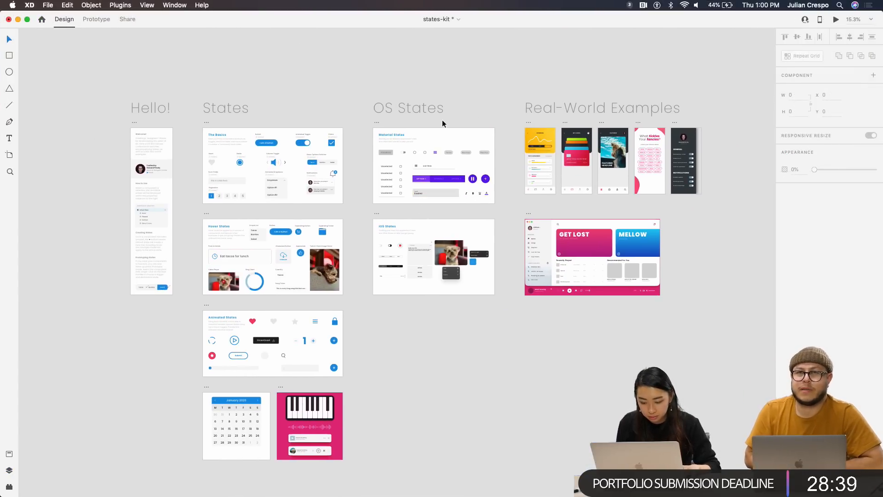
{"action": "scroll", "coordinate": [275, 120], "scroll_direction": "up", "scroll_amount": 5}
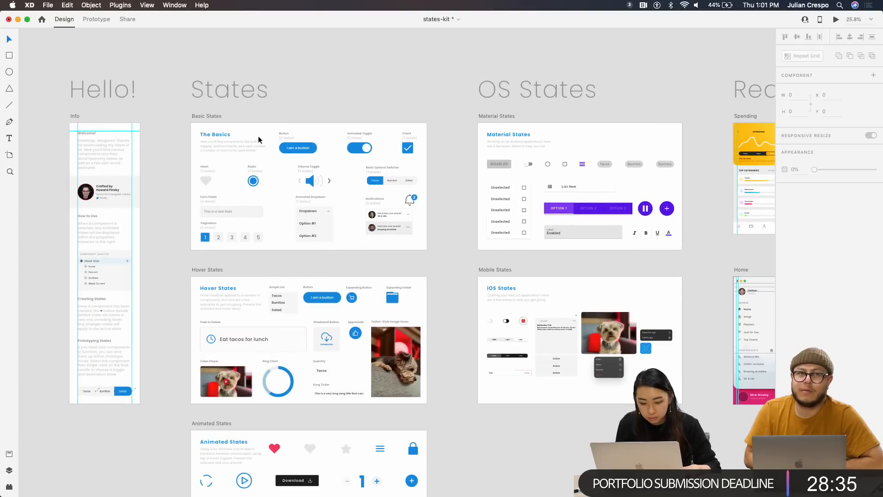
{"action": "scroll", "coordinate": [255, 139], "scroll_direction": "up", "scroll_amount": 4}
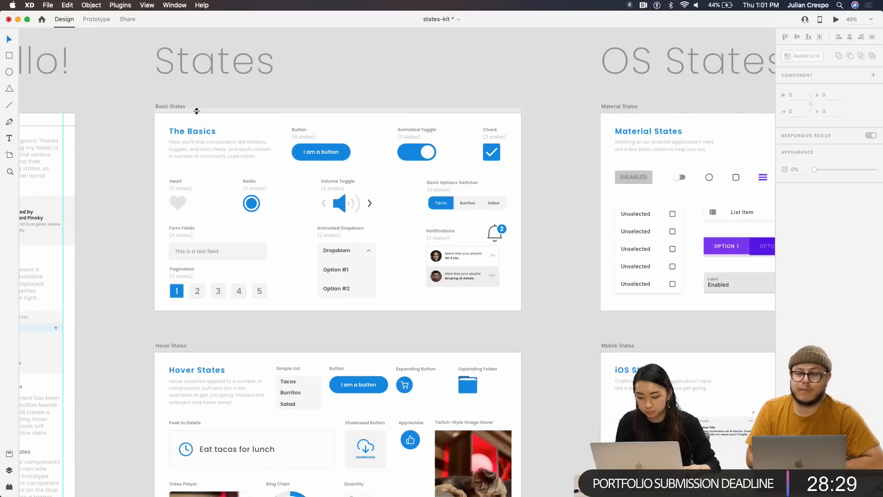
{"action": "left_click", "coordinate": [175, 106]}
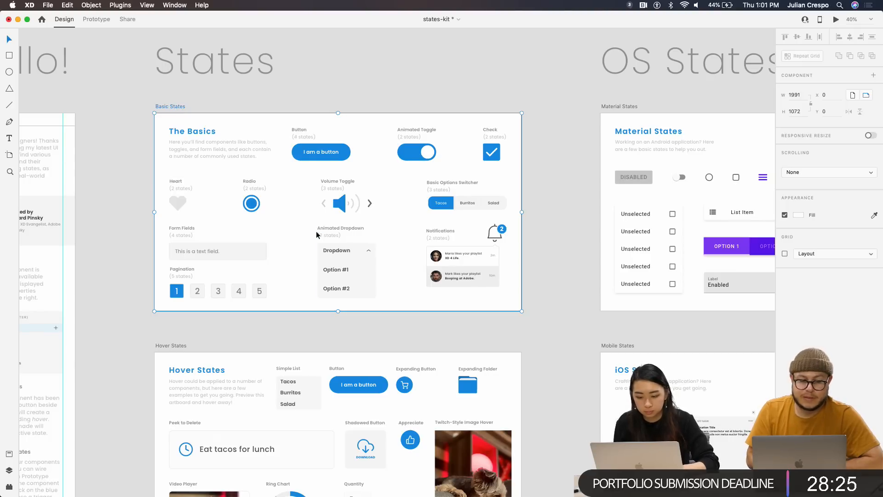
{"action": "scroll", "coordinate": [316, 231], "scroll_direction": "left", "scroll_amount": 2}
{"action": "scroll", "coordinate": [271, 190], "scroll_direction": "left", "scroll_amount": 3}
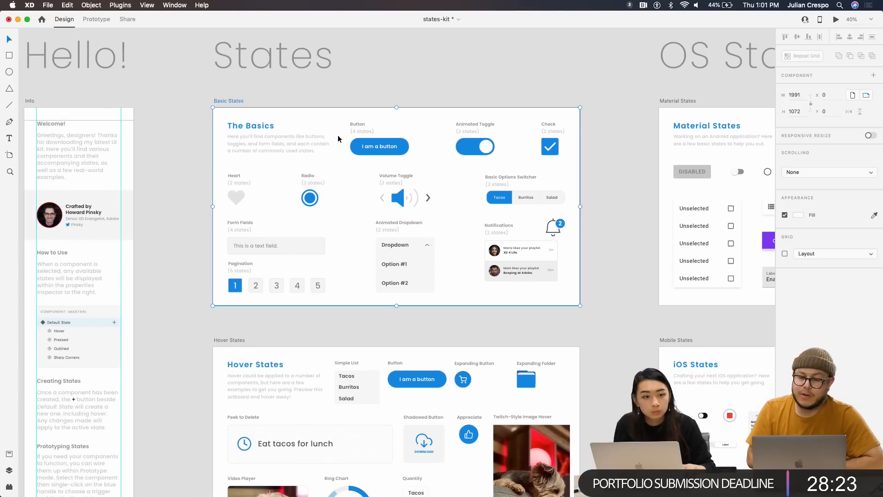
{"action": "left_click", "coordinate": [835, 22]}
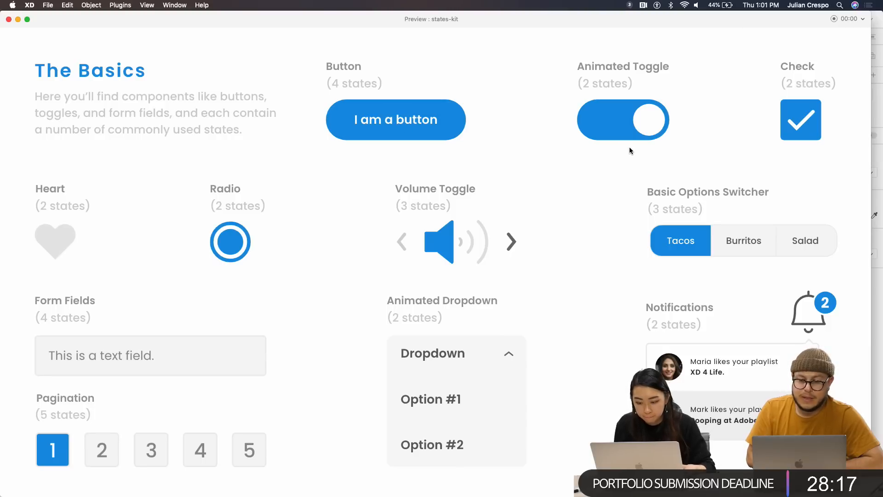
Flip the Animated Toggle and the Check component off and on repeatedly
{"action": "left_click", "coordinate": [640, 129]}
{"action": "left_click", "coordinate": [611, 122]}
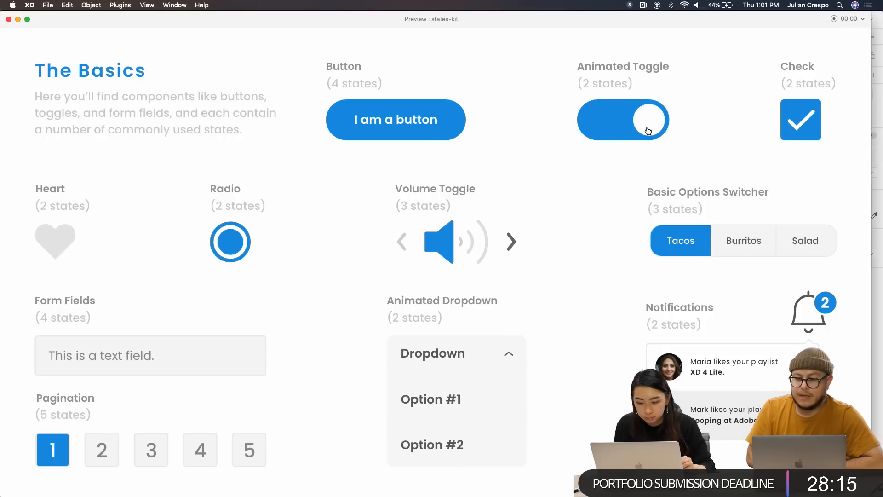
{"action": "left_click", "coordinate": [653, 122]}
{"action": "left_click", "coordinate": [607, 123]}
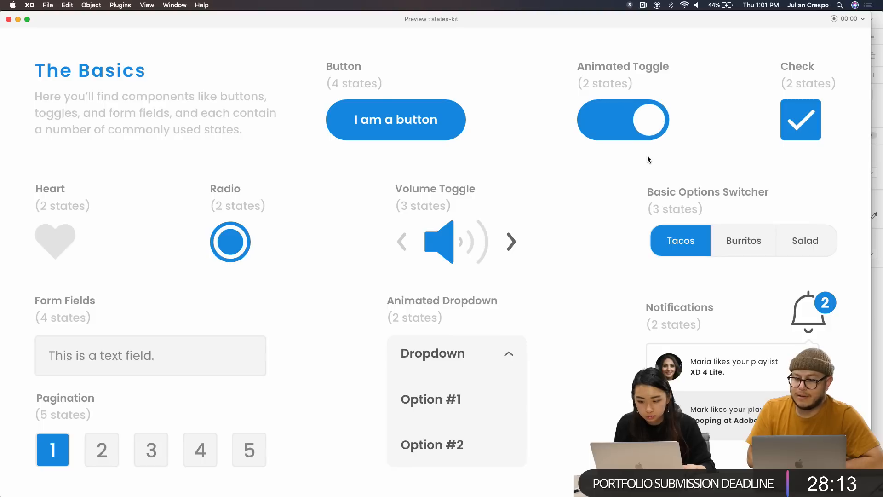
{"action": "left_click", "coordinate": [632, 131]}
{"action": "left_click", "coordinate": [609, 122]}
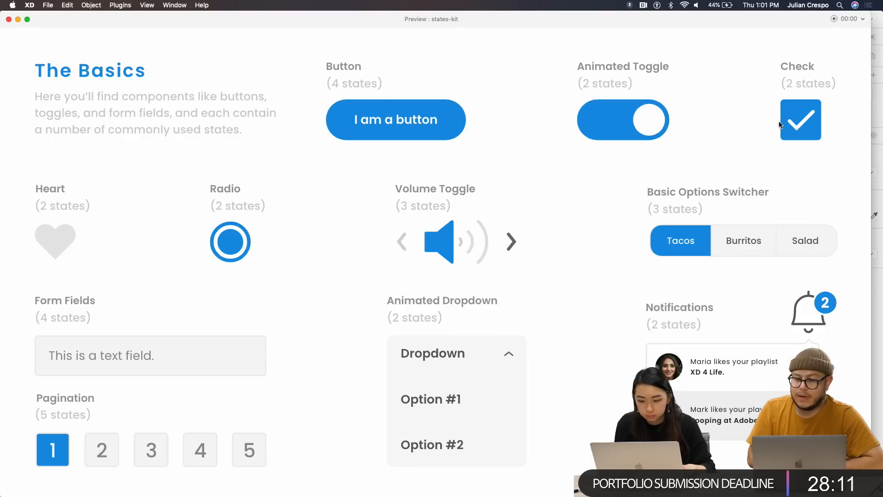
{"action": "left_click", "coordinate": [799, 131]}
{"action": "left_click", "coordinate": [805, 123]}
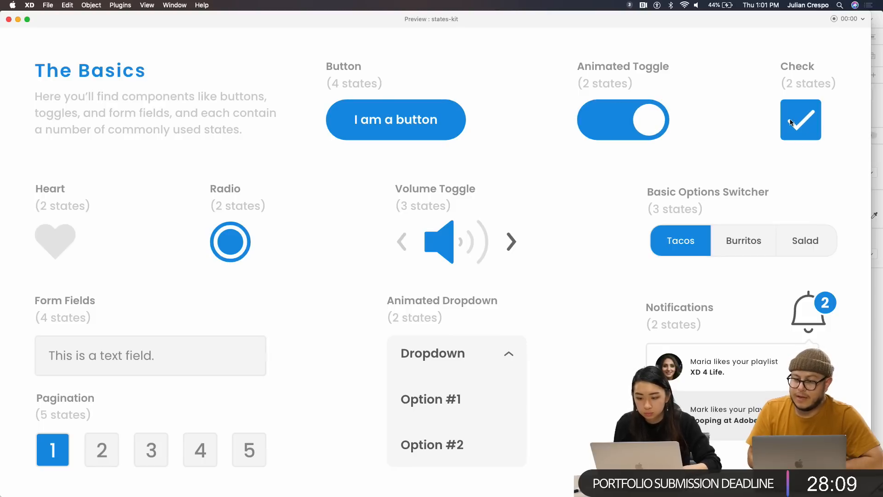
{"action": "left_click", "coordinate": [791, 121]}
{"action": "left_click", "coordinate": [794, 119]}
Cycle the Basic Options Switcher through Tacos, Burritos and Salad, ending on Burritos
{"action": "left_click", "coordinate": [737, 251]}
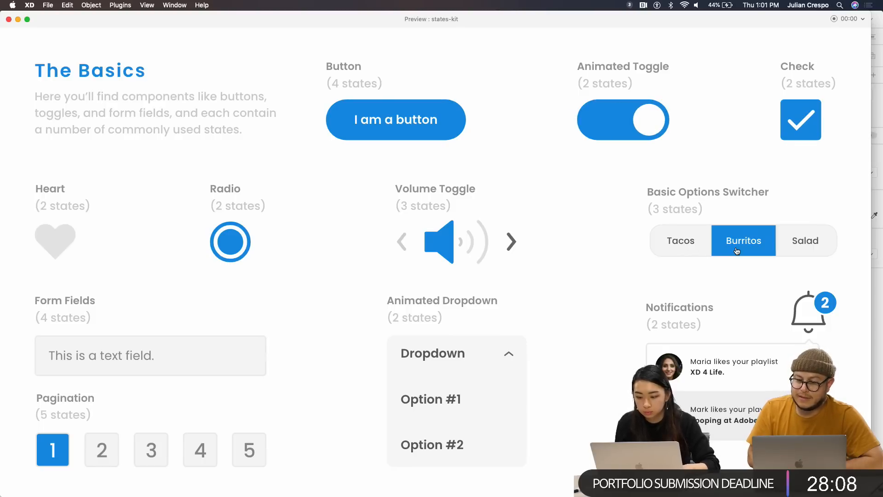
{"action": "left_click", "coordinate": [785, 253]}
{"action": "left_click", "coordinate": [689, 251]}
{"action": "left_click", "coordinate": [742, 250]}
{"action": "left_click", "coordinate": [799, 251]}
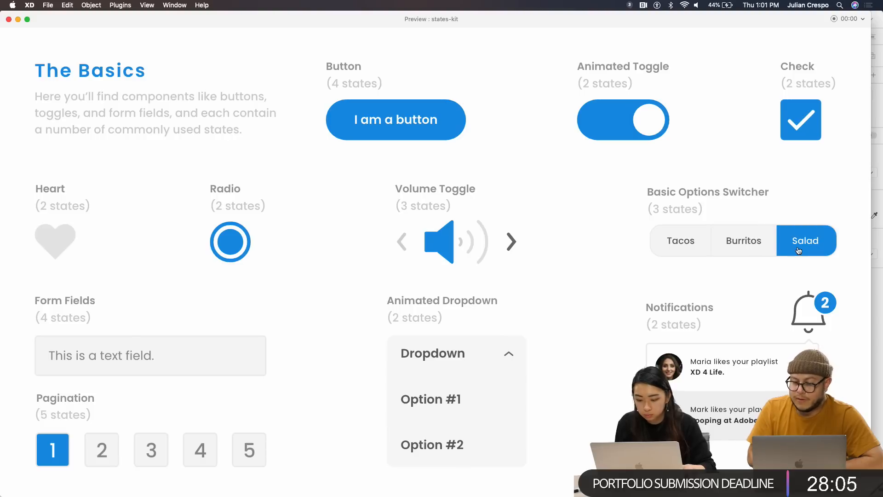
{"action": "left_click", "coordinate": [674, 249]}
{"action": "left_click", "coordinate": [761, 254]}
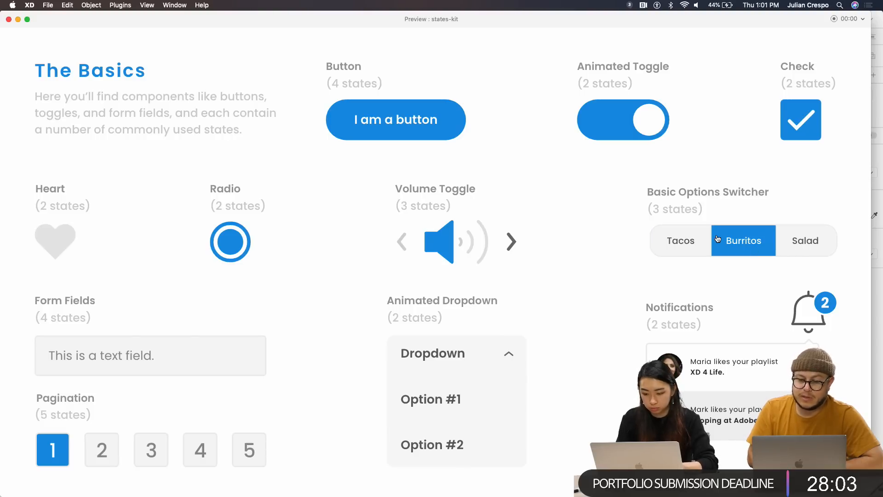
Collapse and expand the Animated Dropdown to show Option #1 and Option #2, then close the preview
{"action": "left_click", "coordinate": [506, 354]}
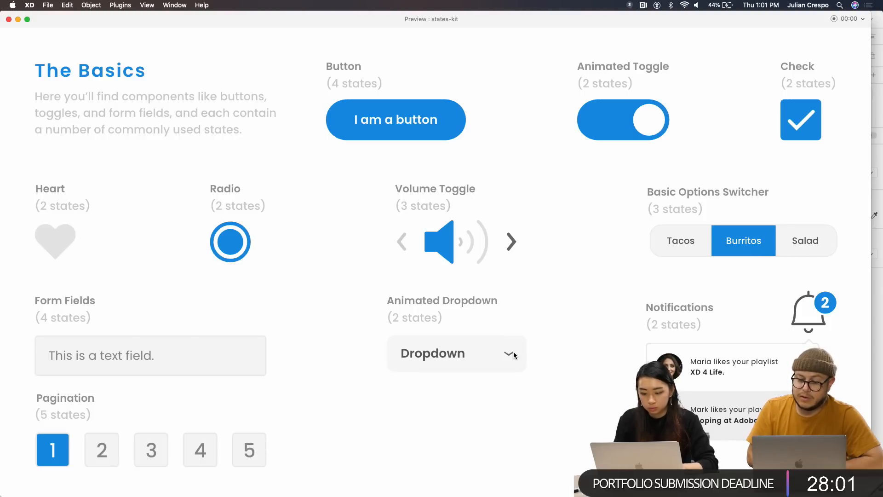
{"action": "left_click", "coordinate": [509, 356]}
{"action": "left_click", "coordinate": [509, 356]}
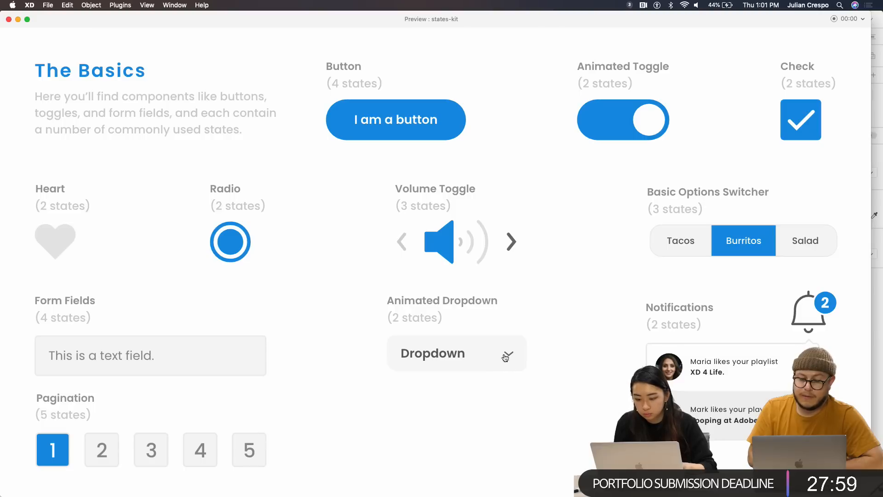
{"action": "left_click", "coordinate": [504, 356]}
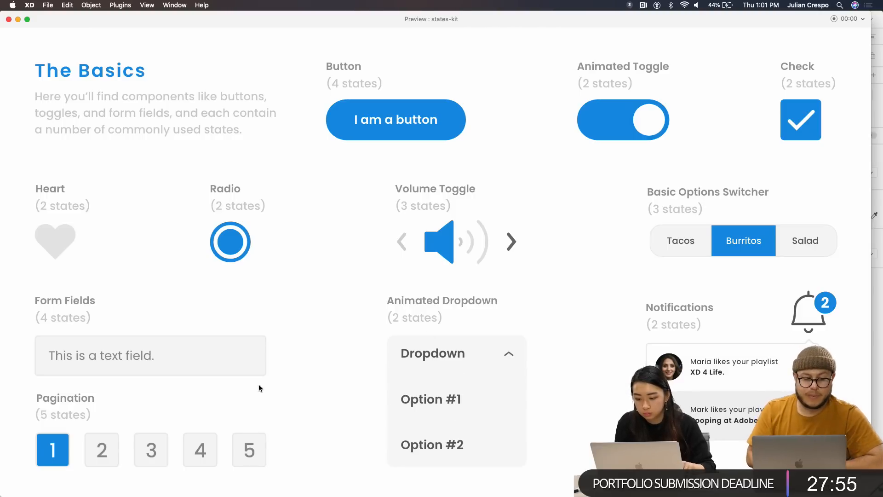
{"action": "key", "text": "super+w"}
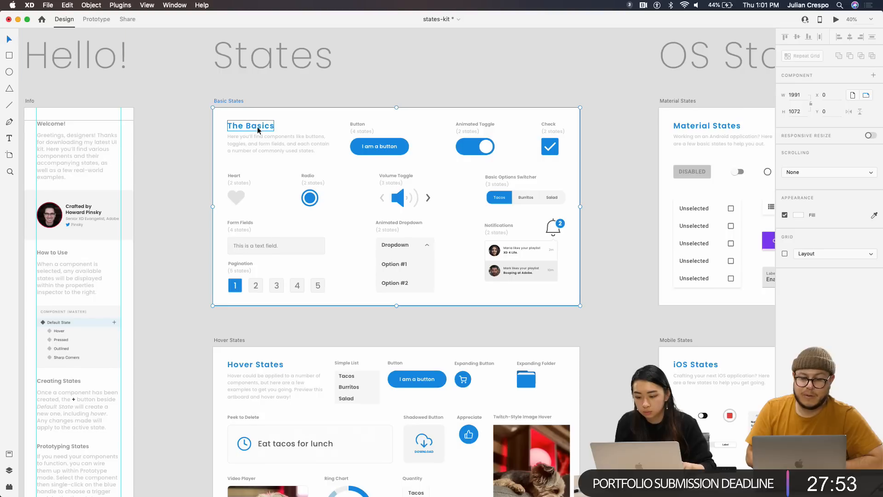
Preview the Hover States artboard's hover effects, then advance to the iOS States artboard
{"action": "scroll", "coordinate": [261, 243], "scroll_direction": "down", "scroll_amount": 5}
{"action": "scroll", "coordinate": [261, 243], "scroll_direction": "up", "scroll_amount": 3}
{"action": "scroll", "coordinate": [273, 230], "scroll_direction": "down", "scroll_amount": 2}
{"action": "left_click", "coordinate": [216, 187]}
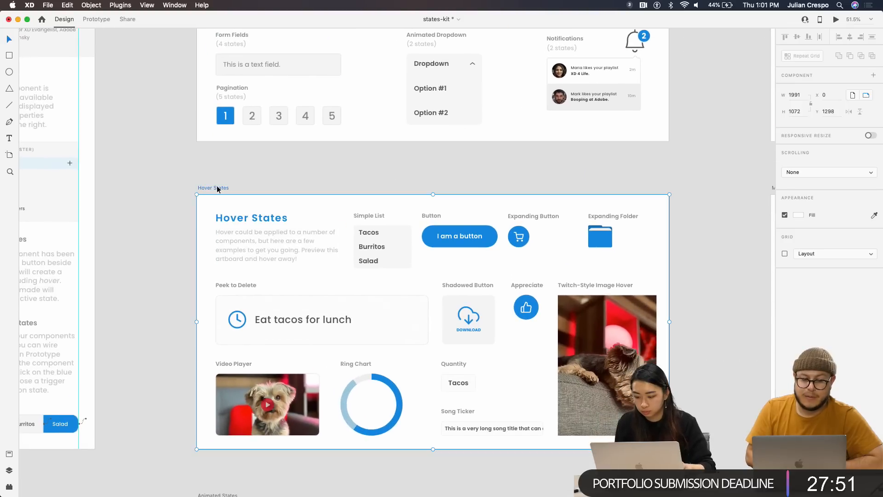
{"action": "left_click", "coordinate": [836, 19]}
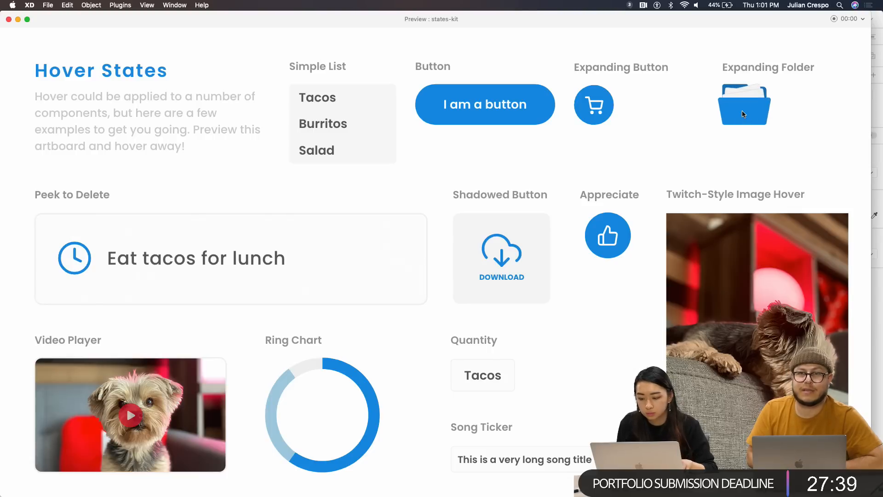
{"action": "mouse_move", "coordinate": [281, 261]}
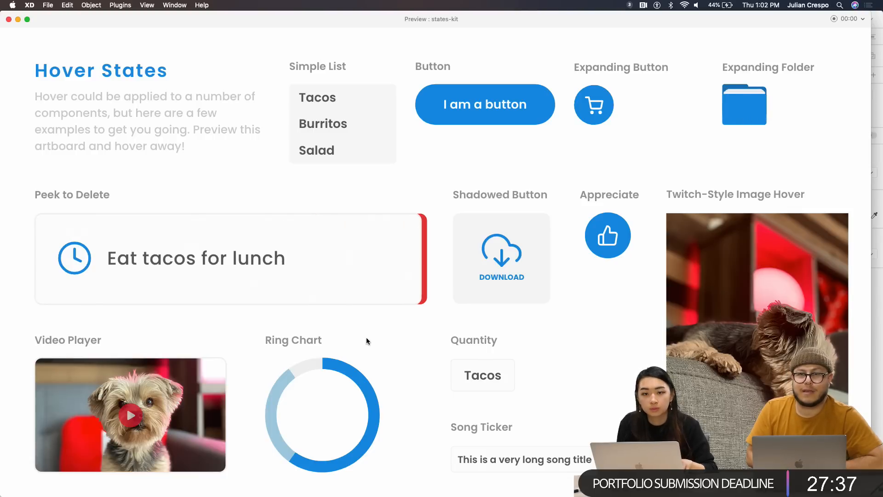
{"action": "mouse_move", "coordinate": [328, 373]}
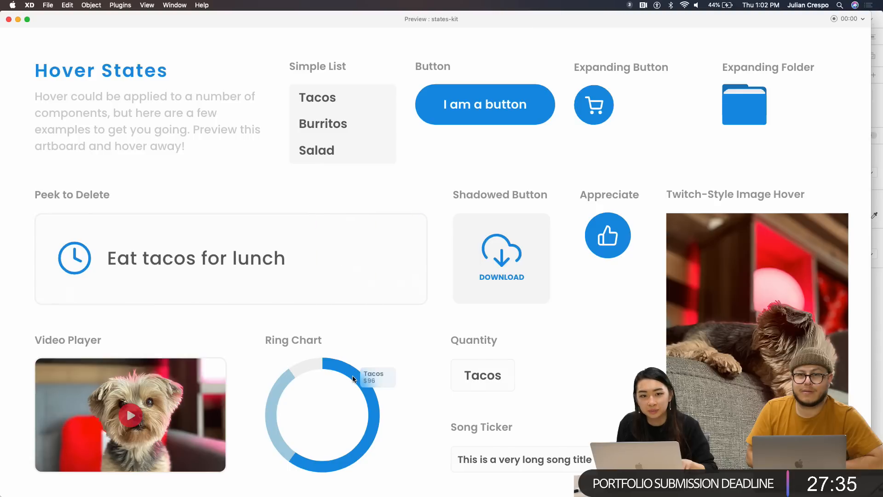
{"action": "mouse_move", "coordinate": [279, 408]}
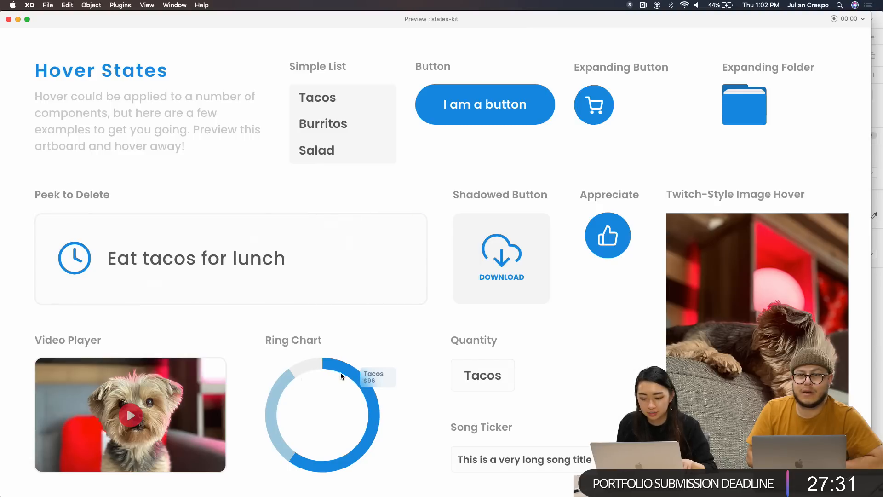
{"action": "mouse_move", "coordinate": [283, 442]}
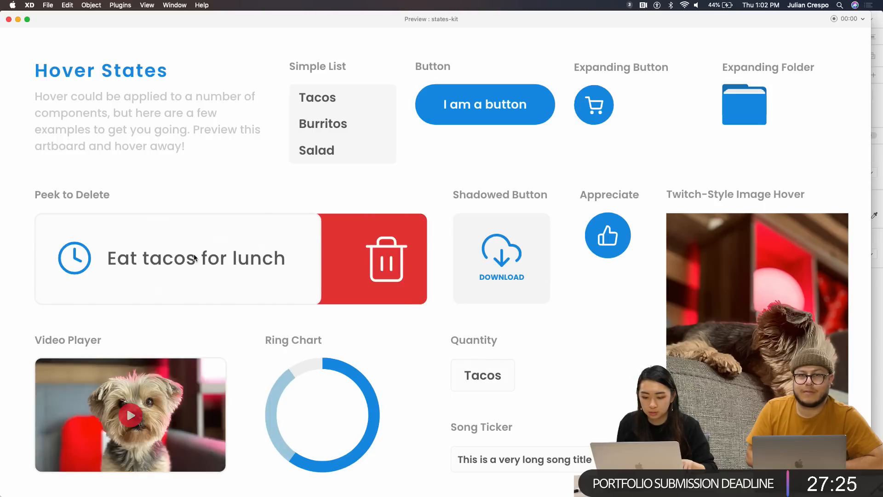
{"action": "key", "text": "Right"}
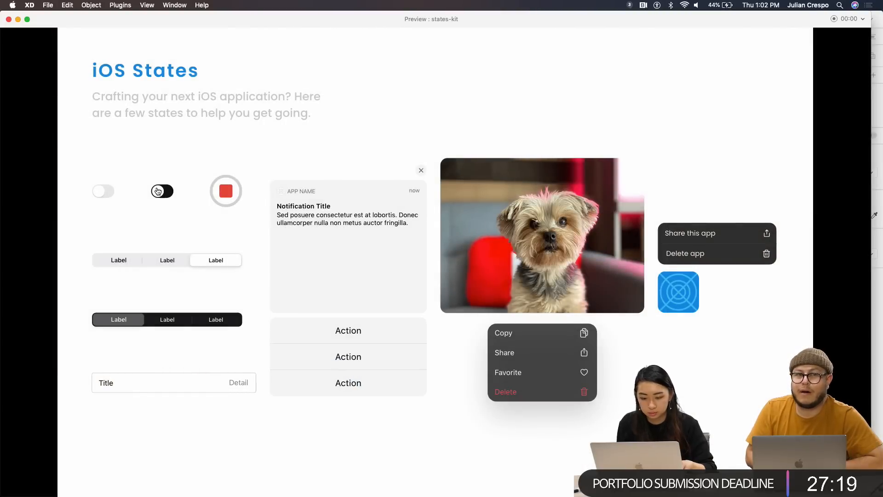
Test the iOS toggle, record control and notification banner, then close the preview
{"action": "left_click", "coordinate": [159, 191]}
{"action": "left_click", "coordinate": [166, 195]}
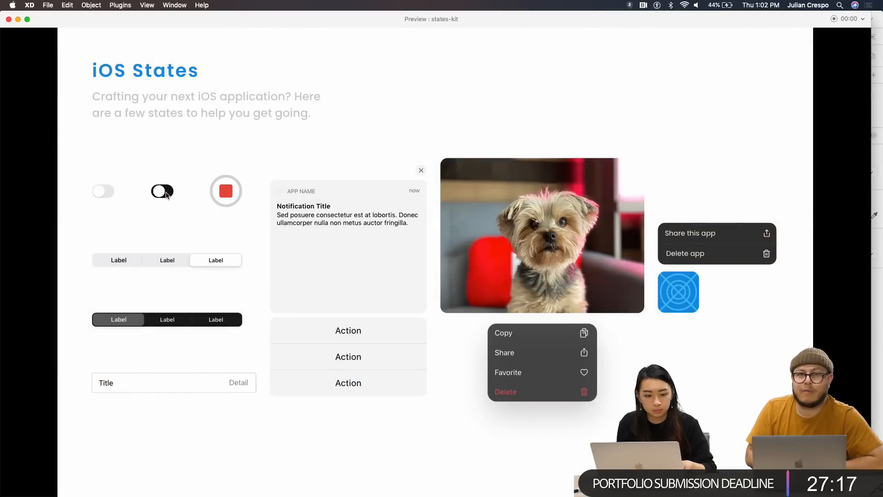
{"action": "left_click", "coordinate": [232, 198]}
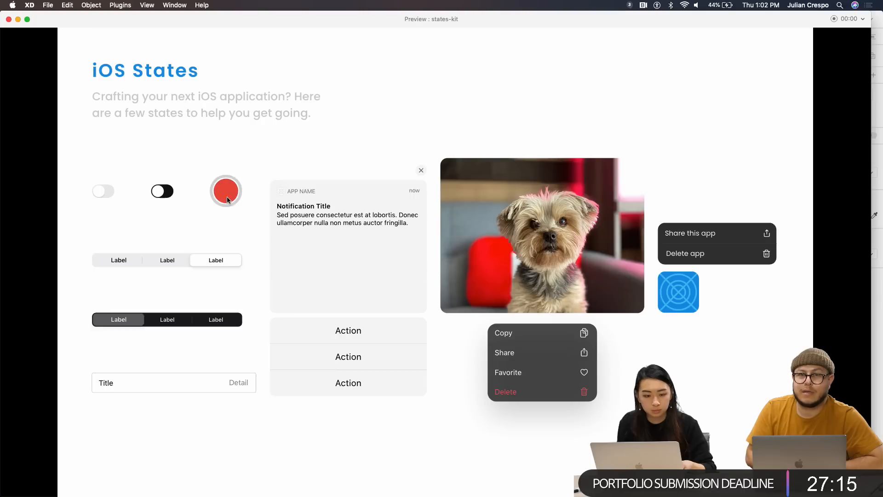
{"action": "left_click", "coordinate": [227, 200]}
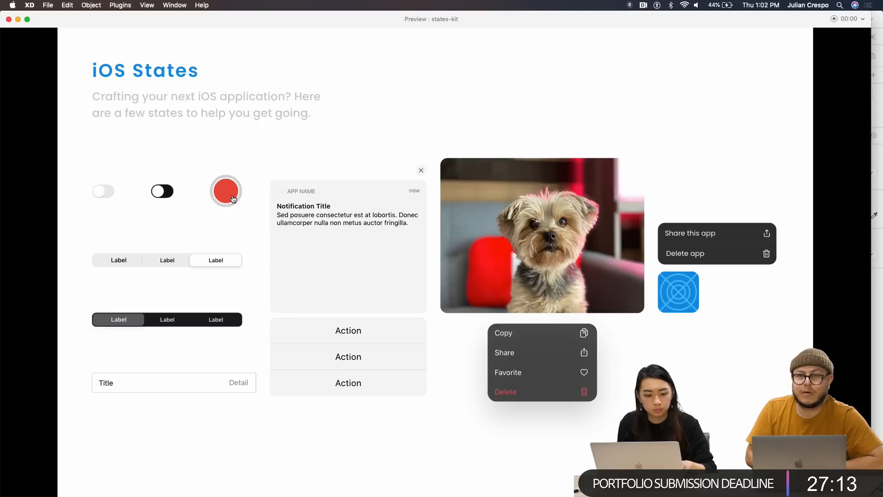
{"action": "left_click", "coordinate": [233, 199]}
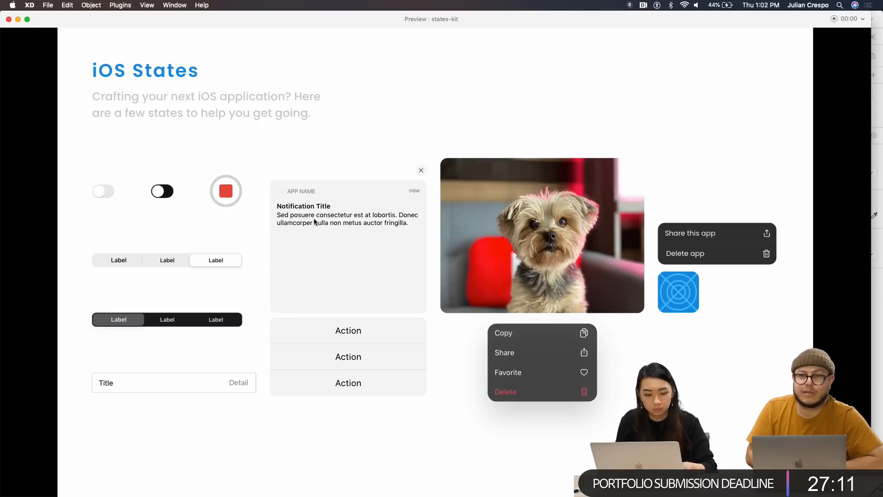
{"action": "left_click", "coordinate": [421, 173]}
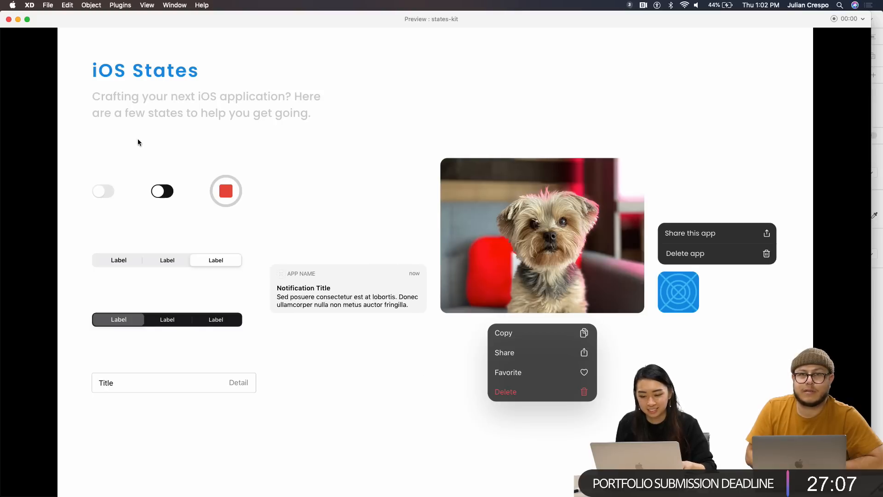
{"action": "left_click", "coordinate": [9, 19]}
Preview the Animated States artboard in a taller window and tap the red heart twice
{"action": "scroll", "coordinate": [252, 300], "scroll_direction": "down", "scroll_amount": 8}
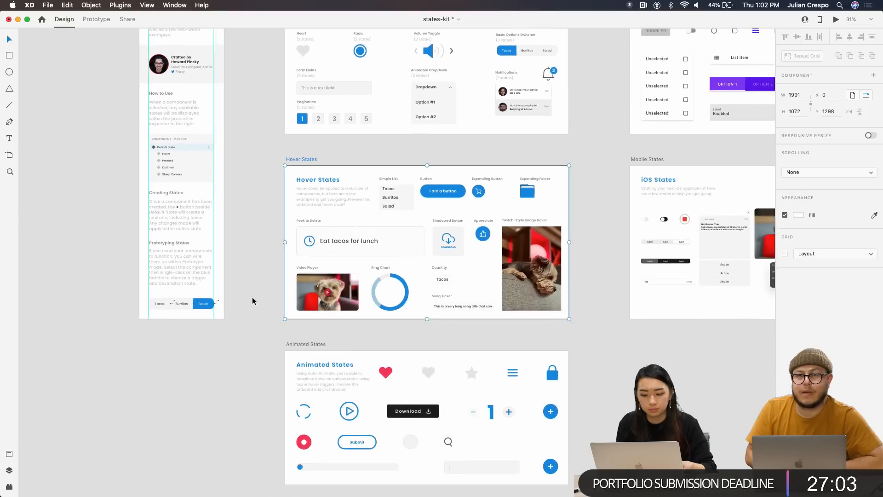
{"action": "scroll", "coordinate": [283, 340], "scroll_direction": "up", "scroll_amount": 5}
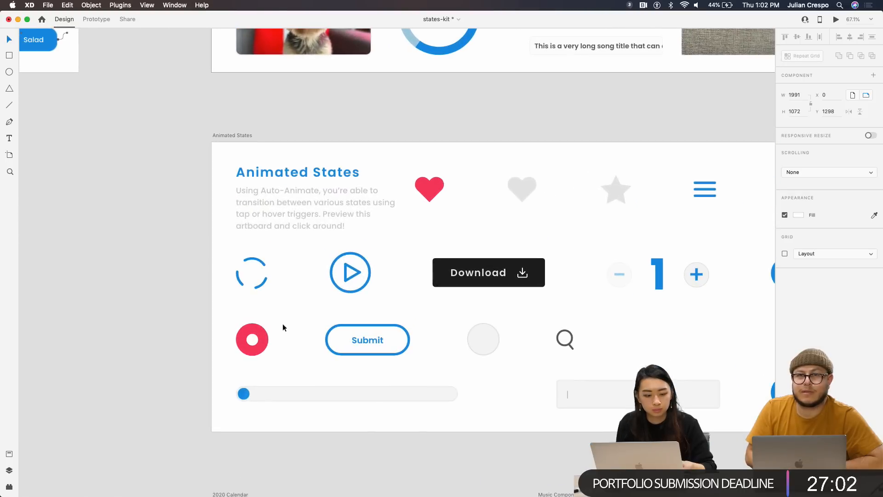
{"action": "left_click", "coordinate": [244, 136]}
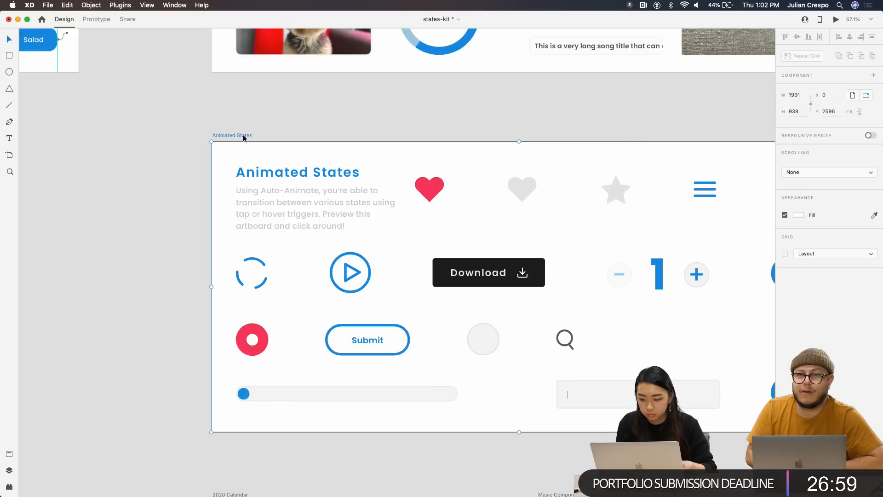
{"action": "left_click", "coordinate": [836, 20]}
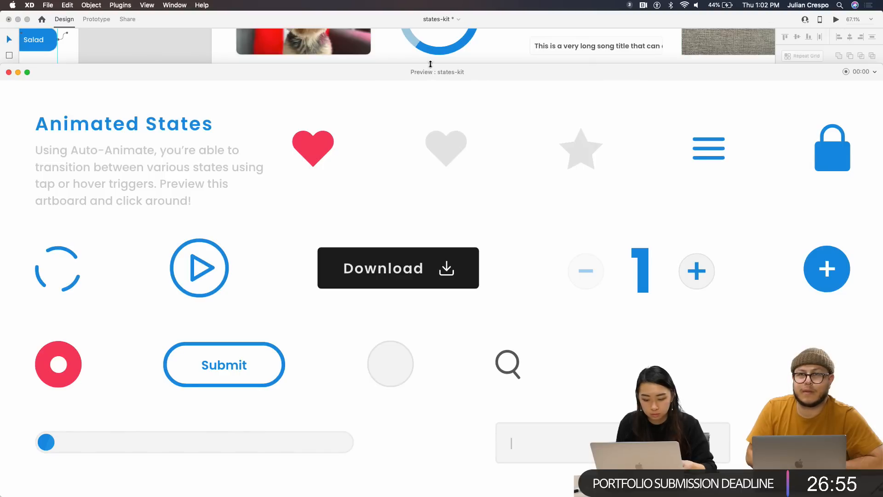
{"action": "left_click_drag", "start_coordinate": [430, 64], "coordinate": [430, 11]}
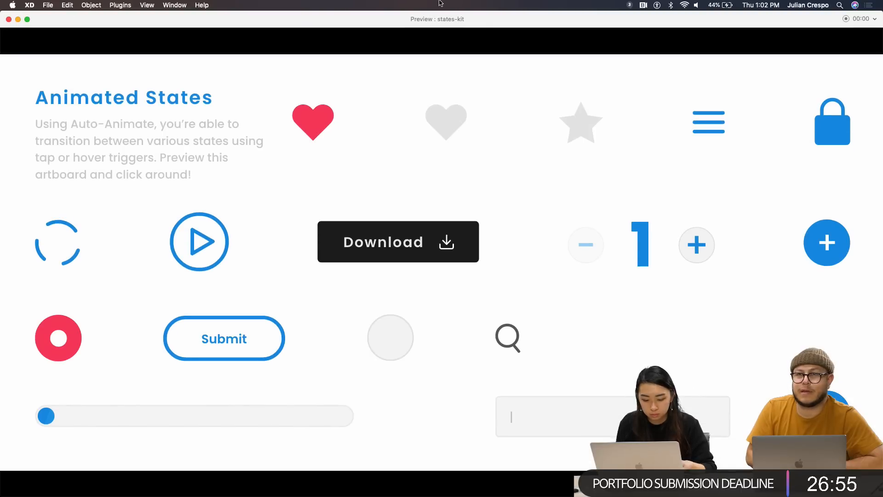
{"action": "left_click", "coordinate": [325, 133]}
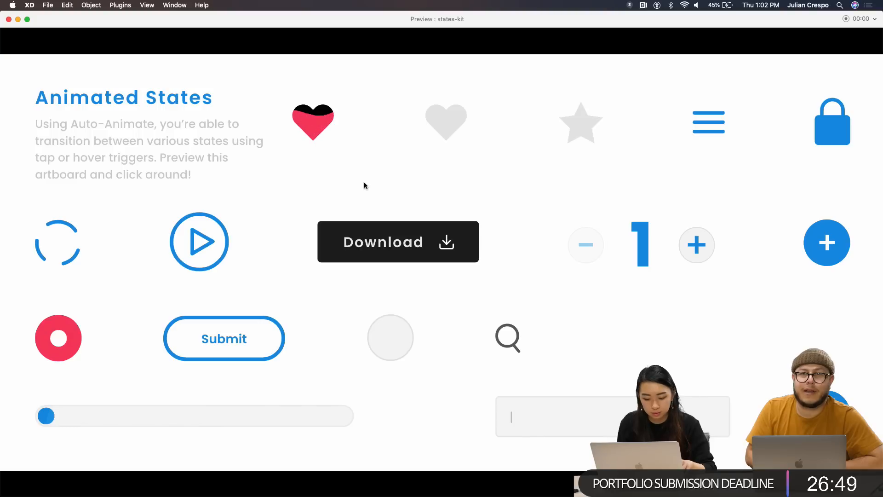
{"action": "left_click", "coordinate": [325, 134]}
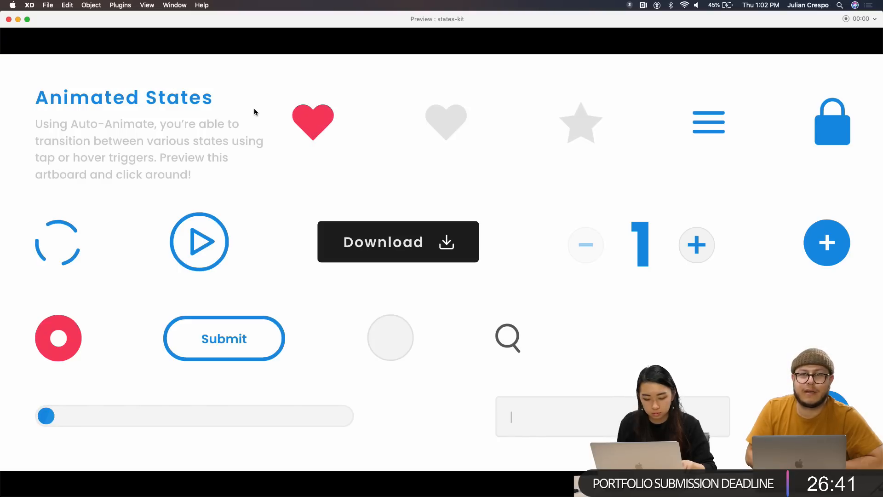
Close the preview and select the red heart component on the canvas
{"action": "left_click", "coordinate": [8, 18]}
{"action": "scroll", "coordinate": [424, 187], "scroll_direction": "up", "scroll_amount": 5}
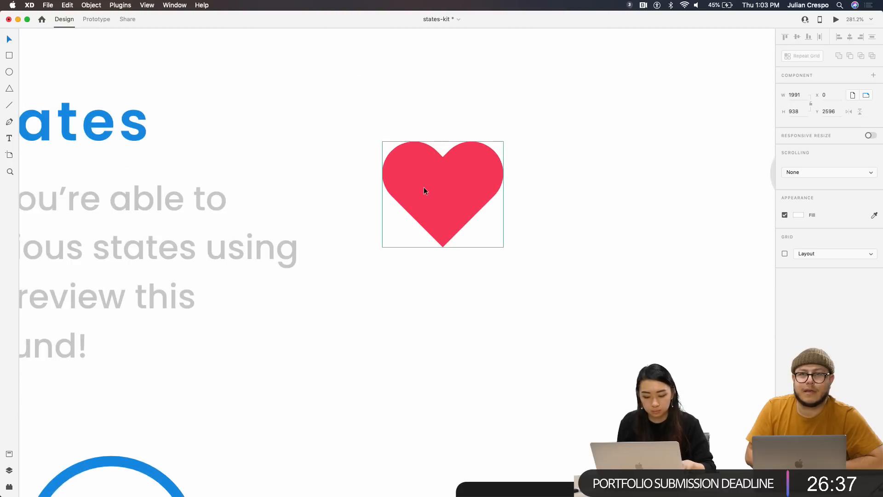
{"action": "scroll", "coordinate": [424, 187], "scroll_direction": "right", "scroll_amount": 4}
{"action": "left_click", "coordinate": [333, 181]}
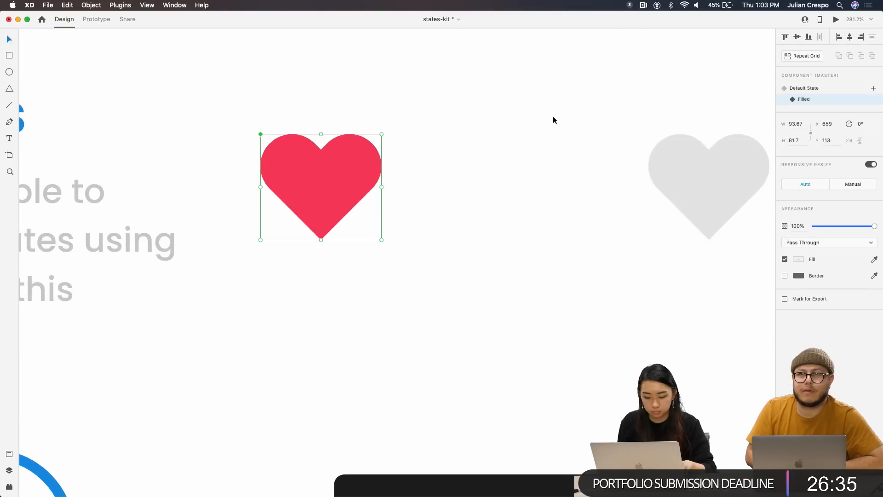
Switch the heart to its black Default State and show the Layers panel with Cmd+Y
{"action": "left_click", "coordinate": [811, 88]}
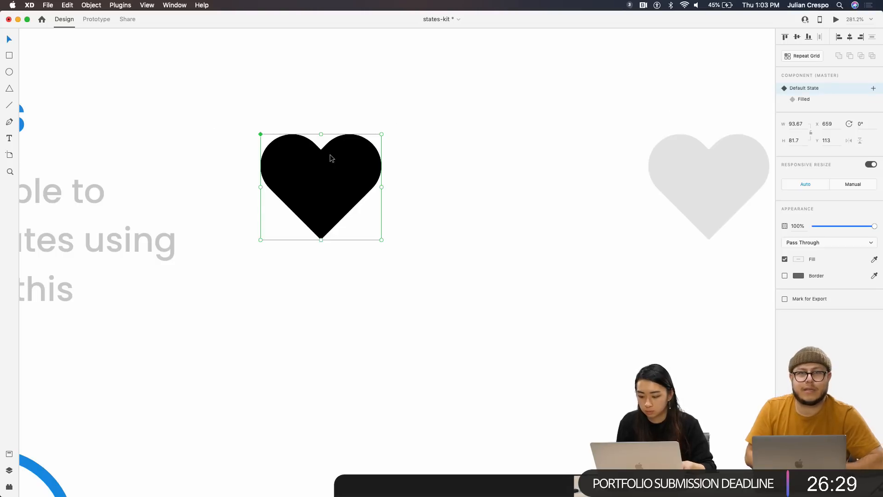
{"action": "key", "text": "super+y"}
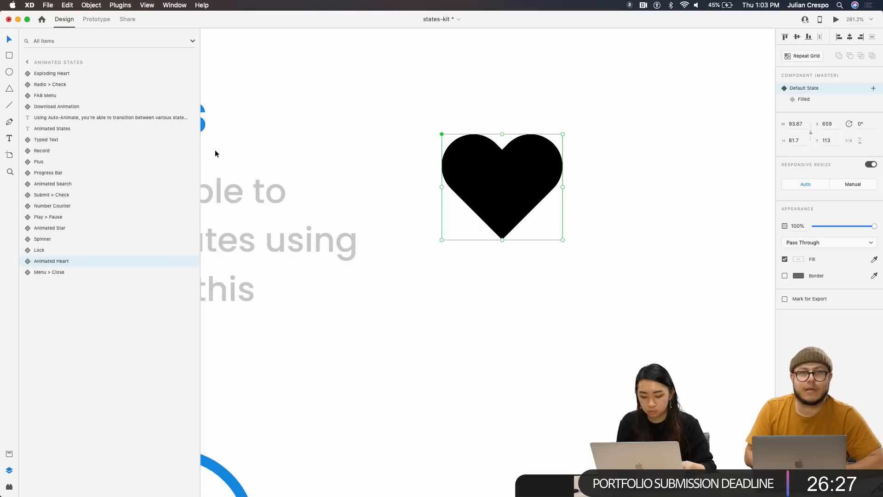
Expand Animated Heart in Layers, inspecting Heart Mask and Heart Liquid, and select Simple Heart
{"action": "left_click", "coordinate": [26, 263]}
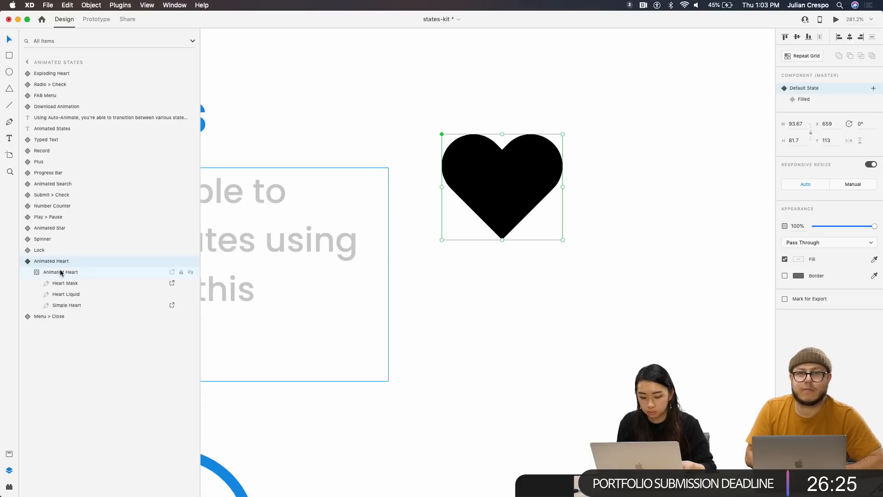
{"action": "left_click", "coordinate": [81, 283]}
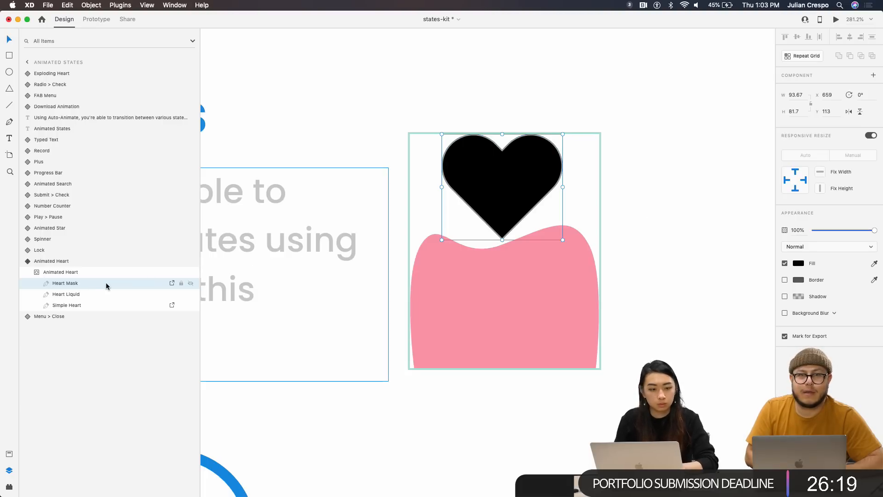
{"action": "left_click", "coordinate": [81, 297]}
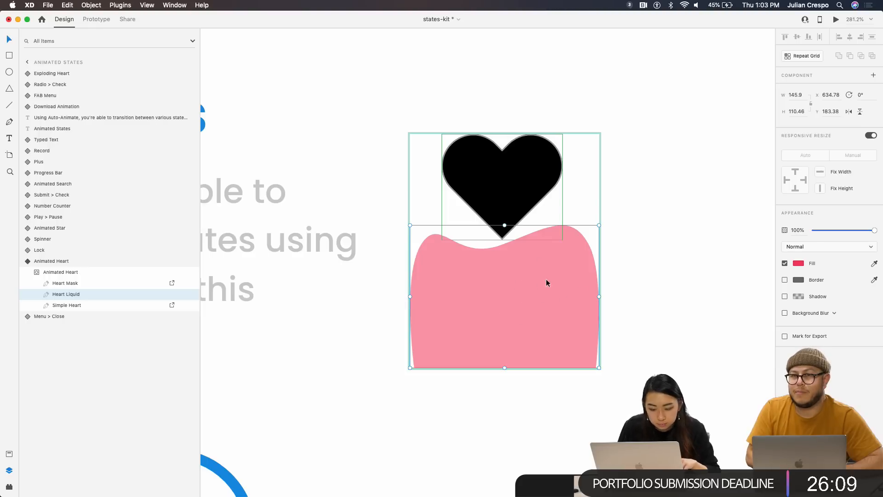
{"action": "left_click", "coordinate": [76, 307]}
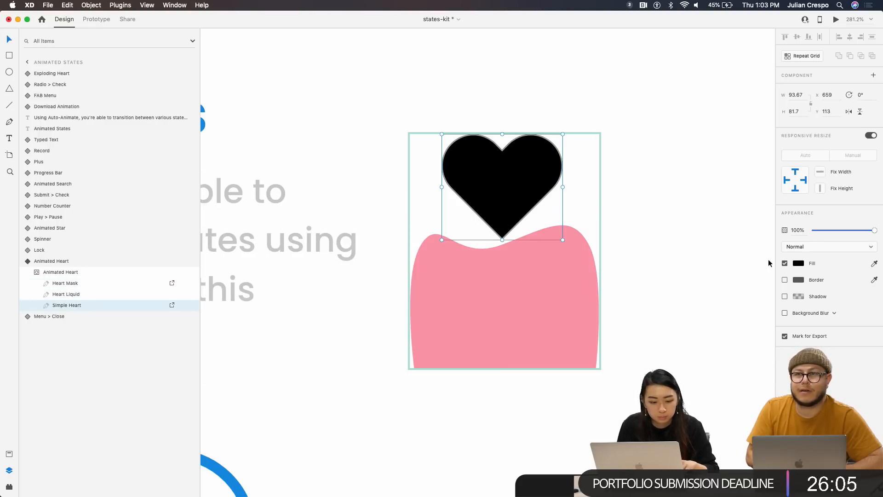
Change the Simple Heart fill to light grey #E3E3E3 and compare Filled and Default states
{"action": "left_click", "coordinate": [803, 264]}
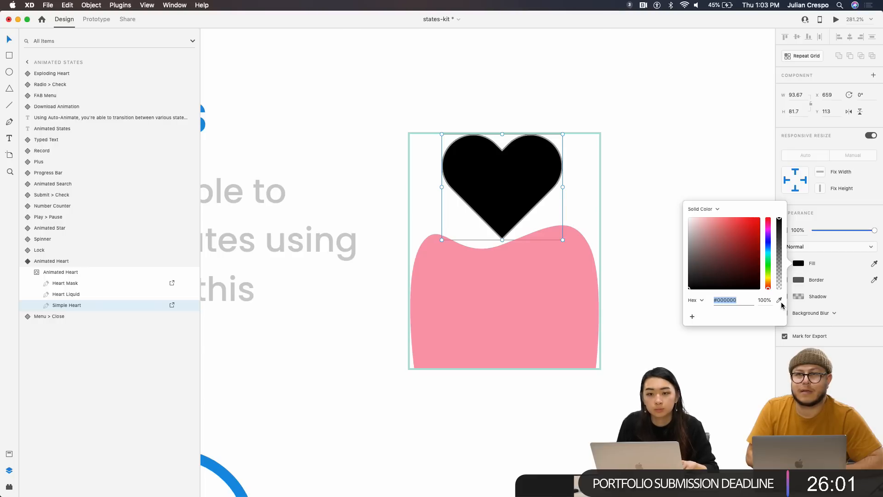
{"action": "mouse_move", "coordinate": [720, 237]}
{"action": "left_mouse_down"}
{"action": "mouse_move", "coordinate": [705, 224]}
{"action": "mouse_move", "coordinate": [672, 224]}
{"action": "left_mouse_up"}
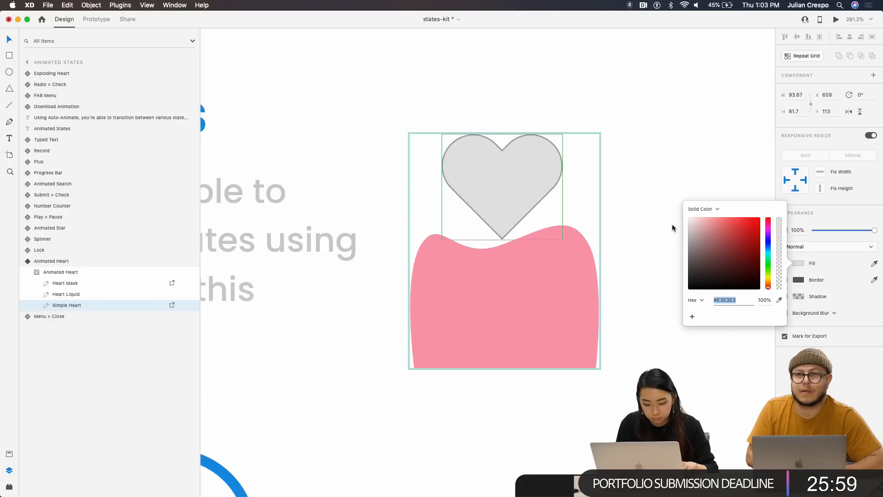
{"action": "left_click", "coordinate": [652, 184]}
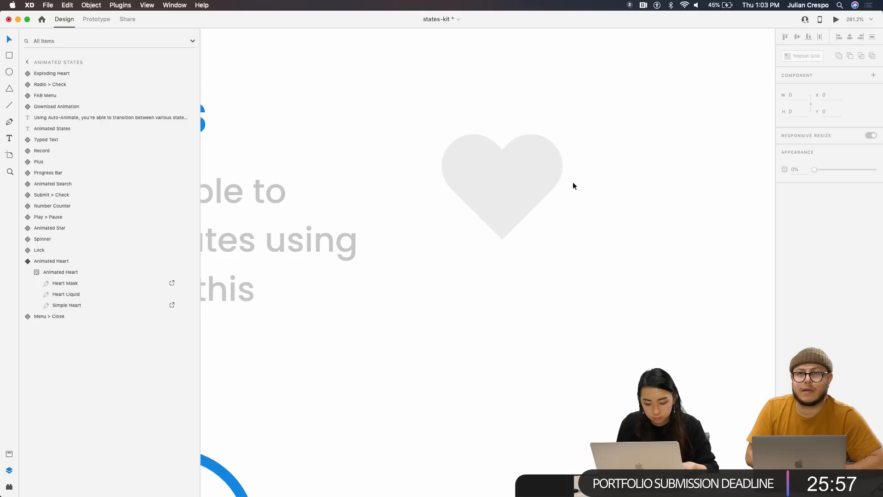
{"action": "left_click", "coordinate": [531, 180]}
{"action": "left_click", "coordinate": [827, 105]}
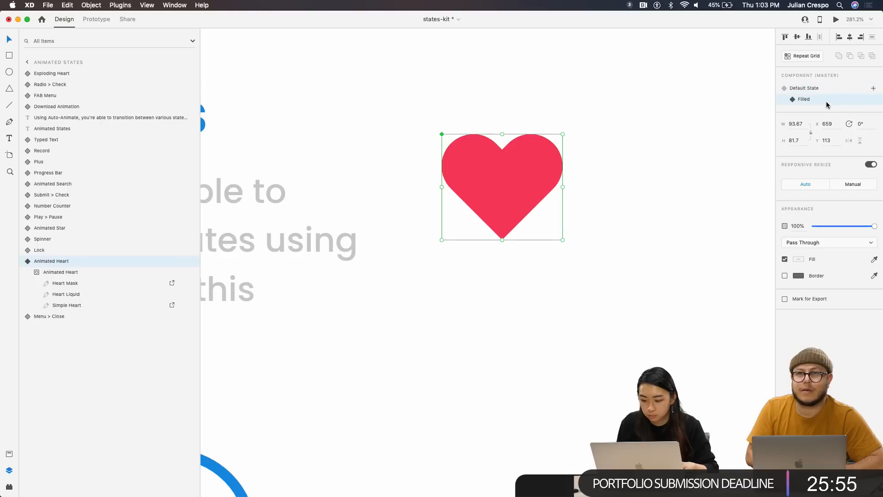
{"action": "left_click", "coordinate": [820, 90]}
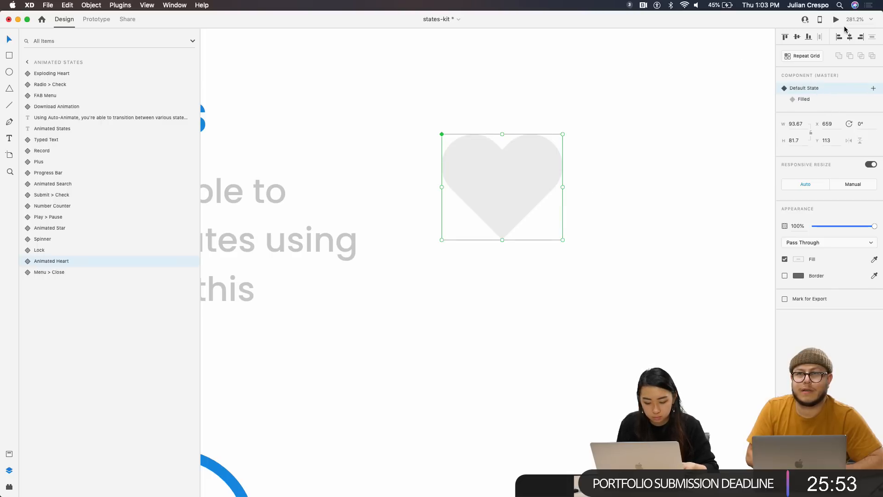
Preview Animated States and tap both hearts, the star and the menu icon to animate them
{"action": "left_click", "coordinate": [836, 19]}
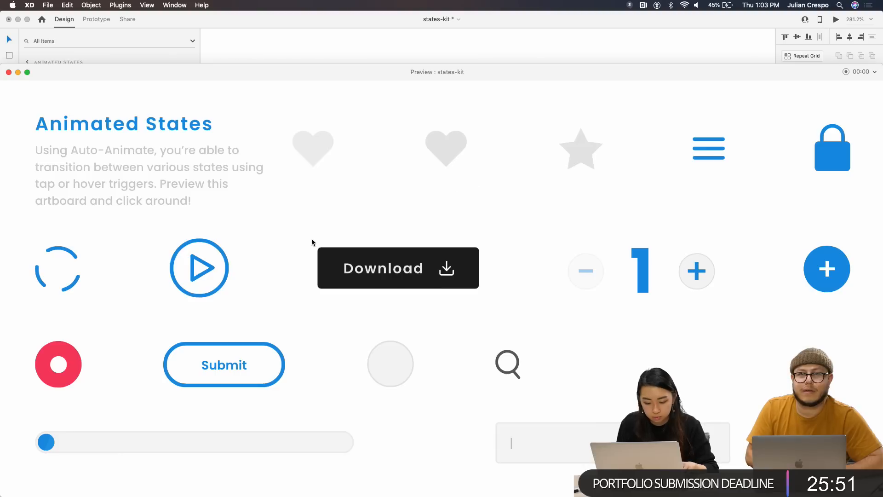
{"action": "left_click", "coordinate": [314, 155]}
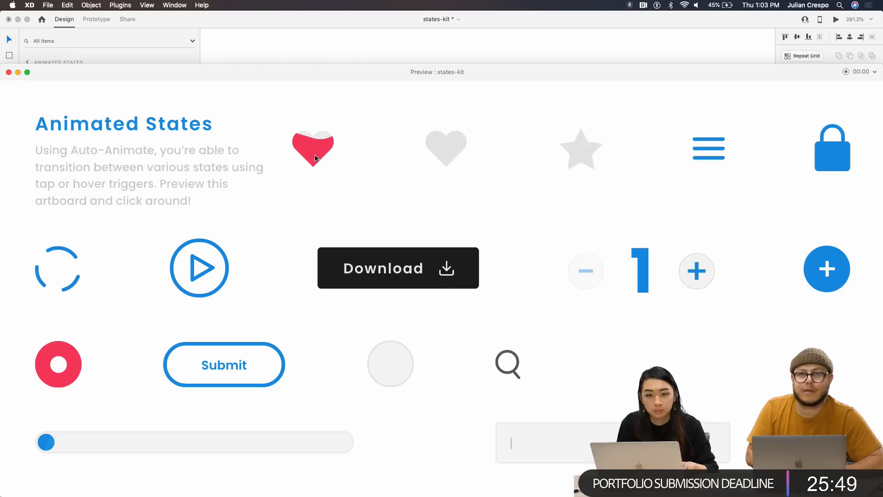
{"action": "left_click", "coordinate": [452, 162]}
{"action": "left_click", "coordinate": [449, 155]}
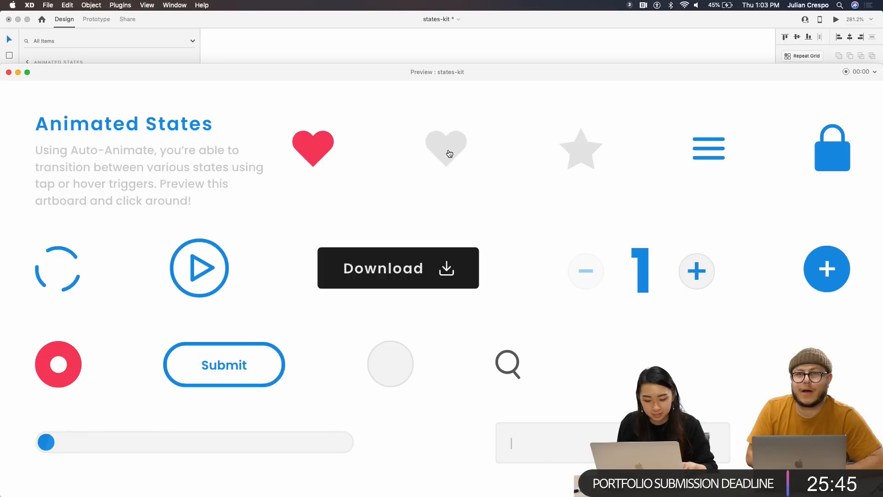
{"action": "left_click", "coordinate": [452, 168]}
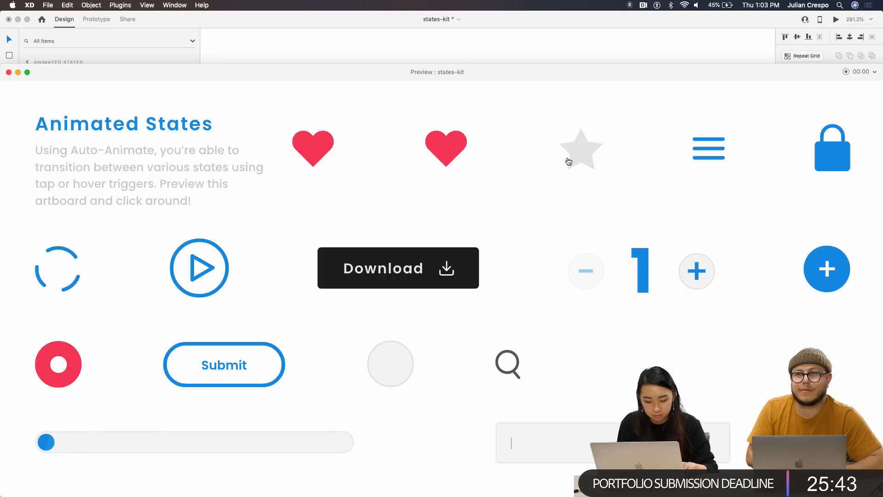
{"action": "left_click", "coordinate": [583, 155]}
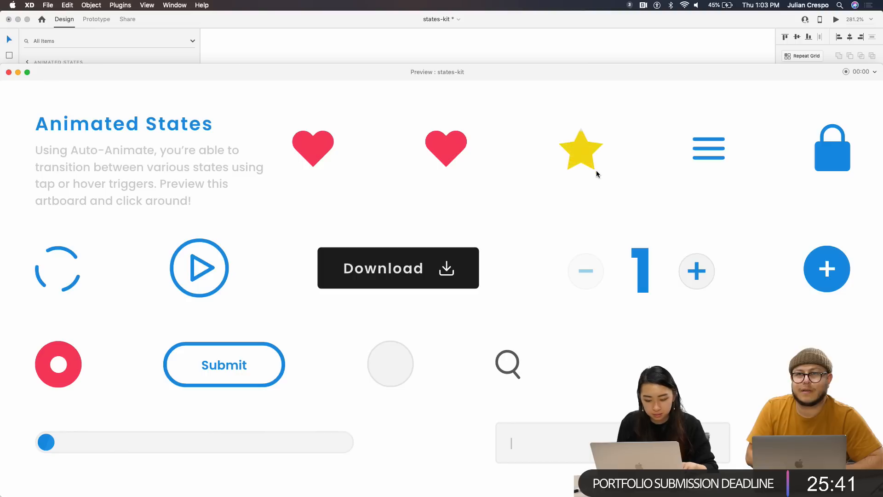
{"action": "left_click", "coordinate": [708, 150]}
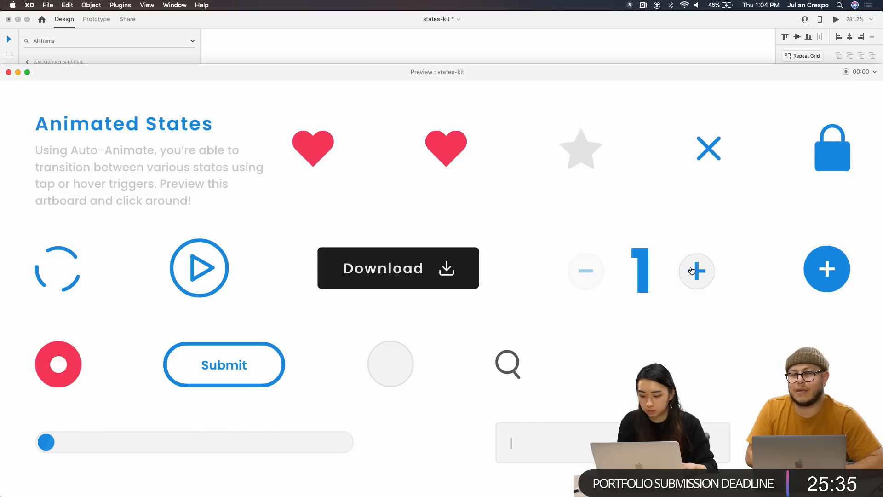
Raise the counter to its maximum of 5, then lower it back to 1
{"action": "left_click", "coordinate": [702, 284]}
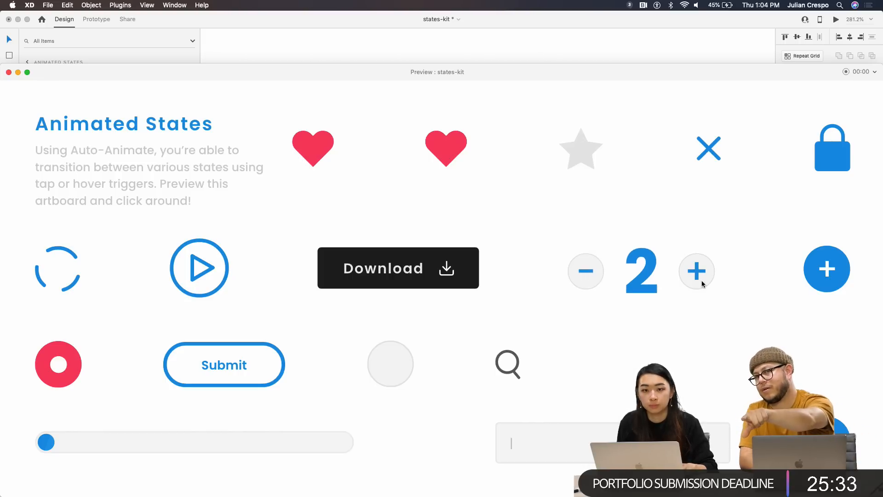
{"action": "left_click", "coordinate": [702, 281]}
{"action": "left_click", "coordinate": [702, 281]}
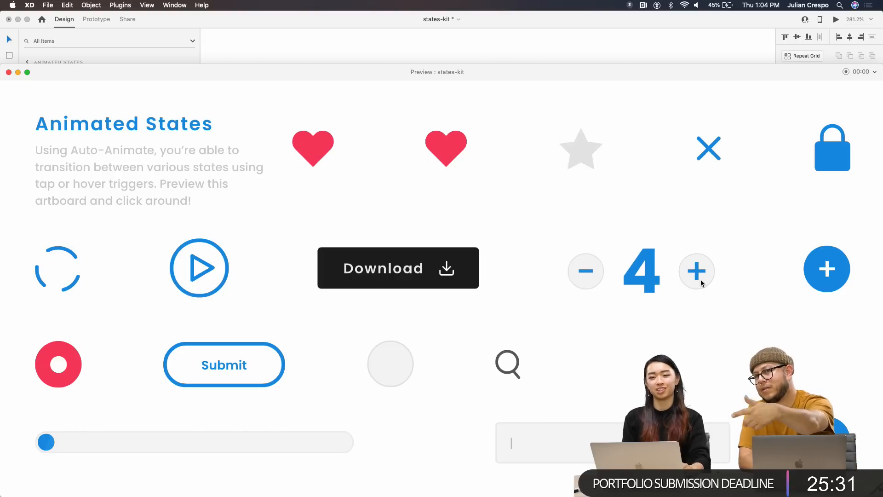
{"action": "left_click", "coordinate": [700, 280]}
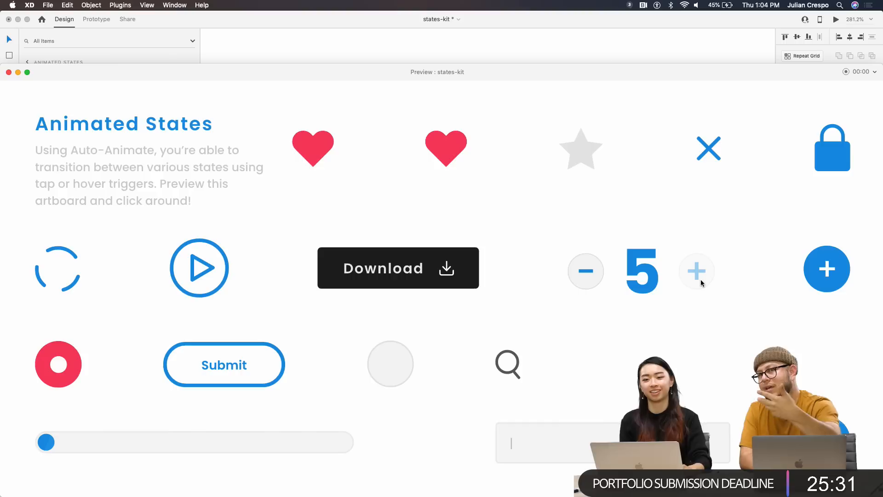
{"action": "left_click", "coordinate": [576, 275]}
{"action": "left_click", "coordinate": [576, 274]}
{"action": "left_click", "coordinate": [584, 275]}
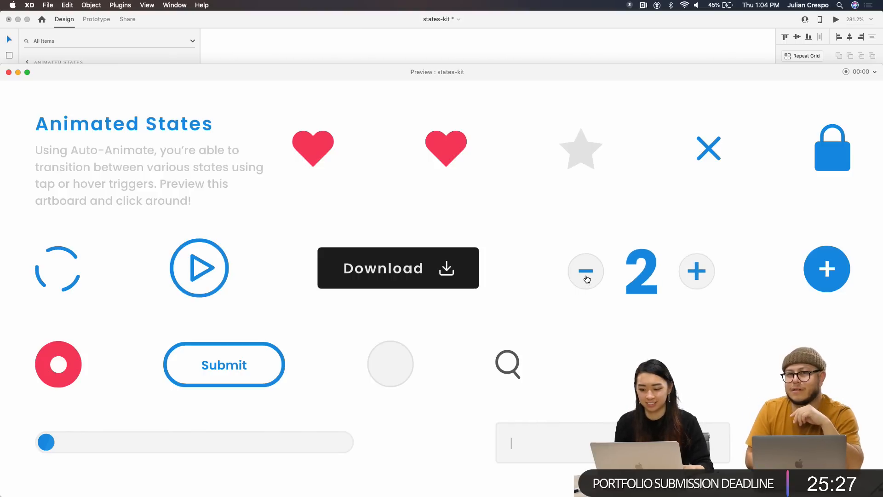
{"action": "left_click", "coordinate": [585, 275]}
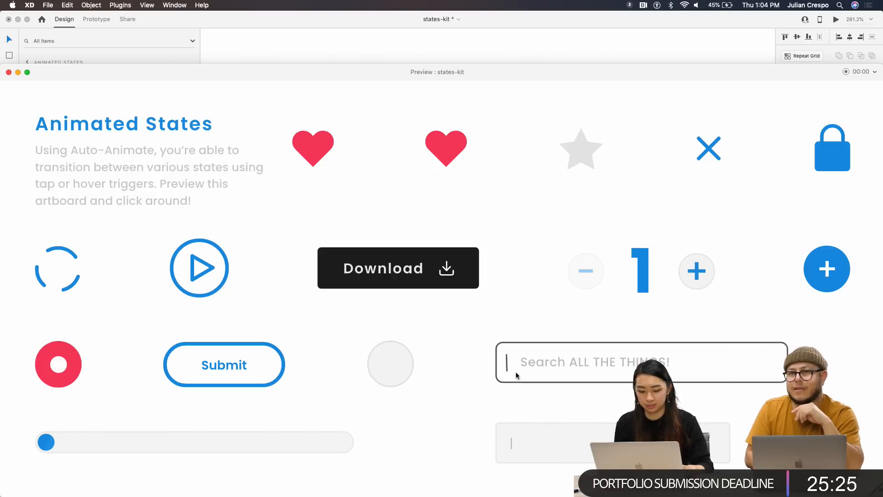
Play the Submit checkmark animation and switch the record button to its stop state
{"action": "mouse_move", "coordinate": [518, 375]}
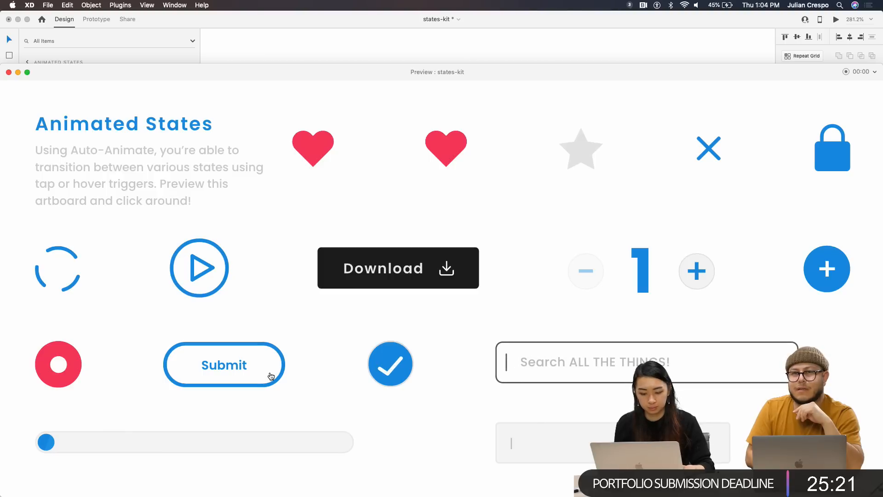
{"action": "left_click", "coordinate": [250, 366]}
{"action": "left_click", "coordinate": [77, 377]}
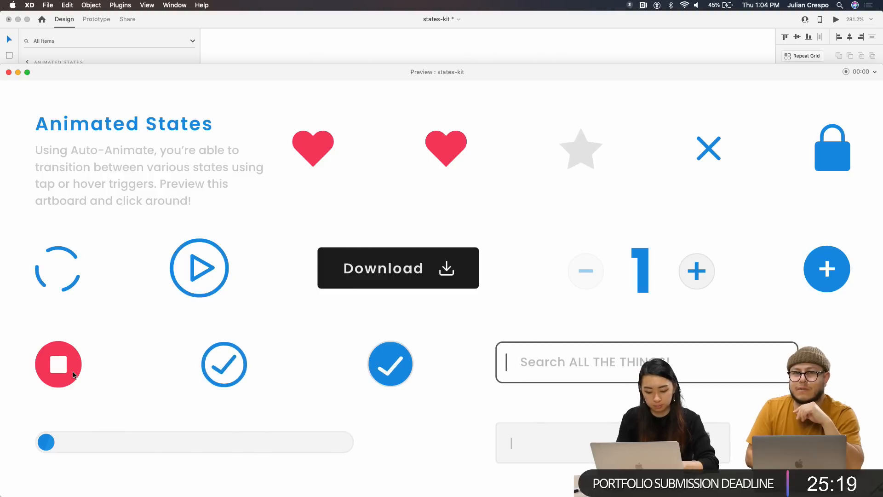
Close the preview and zoom out to 29% to see the Mobile States and Home artboards
{"action": "left_click", "coordinate": [8, 72]}
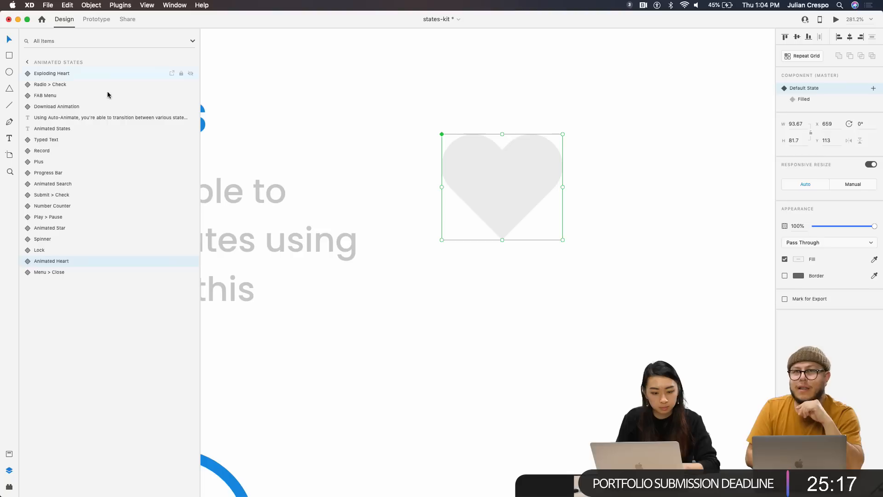
{"action": "scroll", "coordinate": [327, 253], "scroll_direction": "down", "scroll_amount": 5}
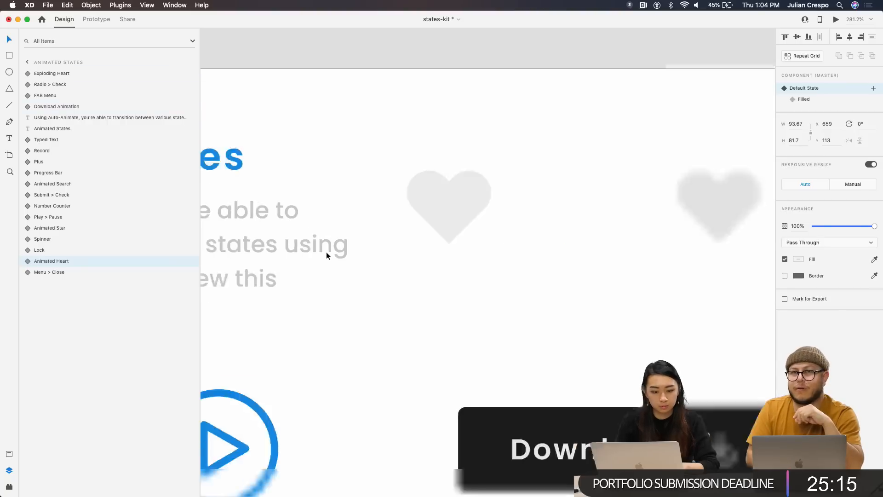
{"action": "scroll", "coordinate": [386, 289], "scroll_direction": "down", "scroll_amount": 3}
{"action": "scroll", "coordinate": [388, 290], "scroll_direction": "down", "scroll_amount": 4}
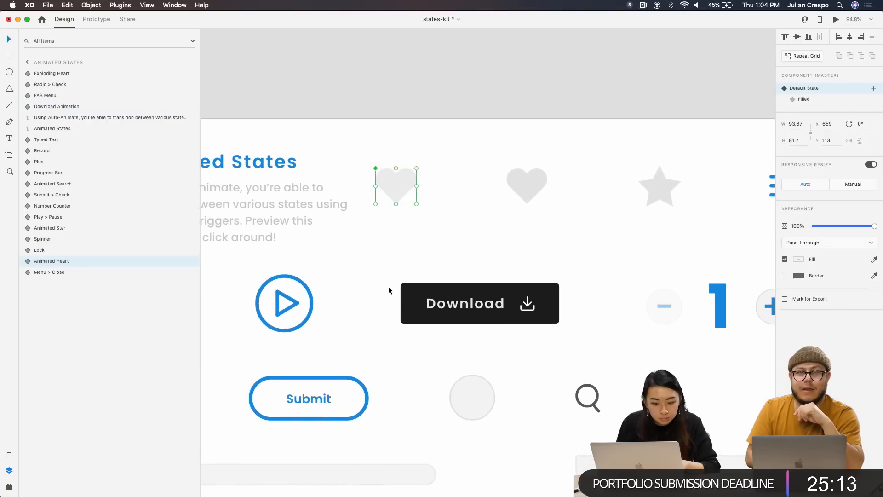
{"action": "scroll", "coordinate": [418, 278], "scroll_direction": "right", "scroll_amount": 5}
{"action": "scroll", "coordinate": [418, 278], "scroll_direction": "down", "scroll_amount": 3}
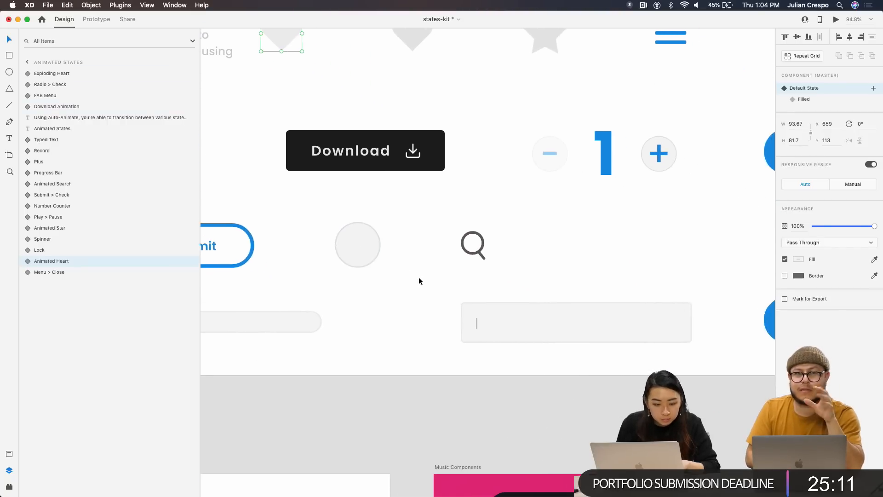
{"action": "scroll", "coordinate": [445, 301], "scroll_direction": "down", "scroll_amount": 3}
{"action": "scroll", "coordinate": [445, 302], "scroll_direction": "right", "scroll_amount": 5}
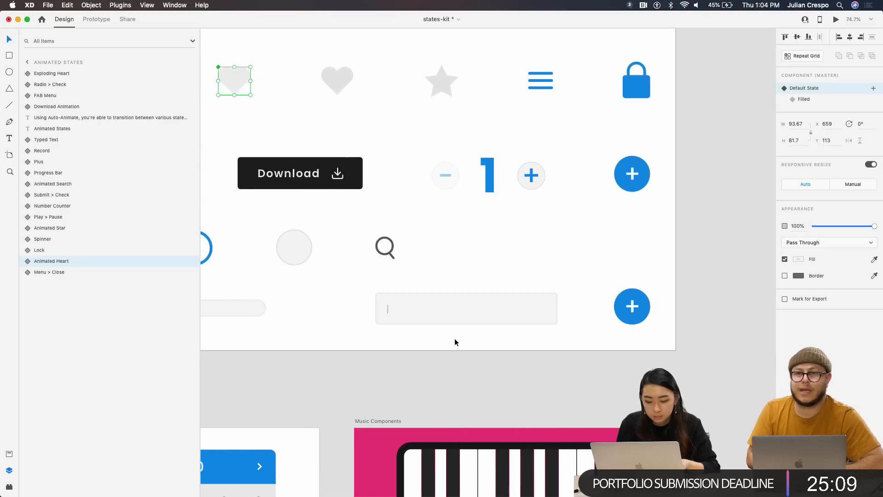
{"action": "scroll", "coordinate": [454, 340], "scroll_direction": "down", "scroll_amount": 1}
{"action": "scroll", "coordinate": [454, 342], "scroll_direction": "right", "scroll_amount": 2}
{"action": "scroll", "coordinate": [454, 342], "scroll_direction": "down", "scroll_amount": 3}
{"action": "scroll", "coordinate": [454, 342], "scroll_direction": "right", "scroll_amount": 5}
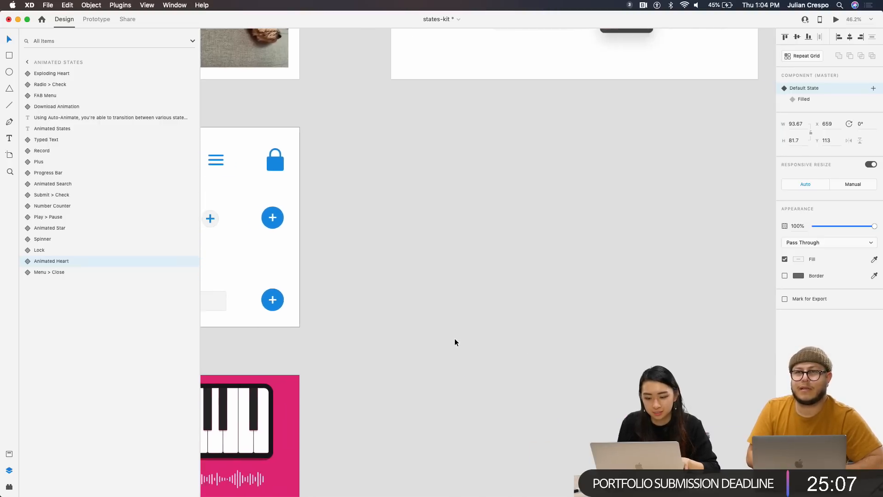
{"action": "scroll", "coordinate": [454, 343], "scroll_direction": "down", "scroll_amount": 3}
{"action": "scroll", "coordinate": [455, 340], "scroll_direction": "up", "scroll_amount": 4}
{"action": "scroll", "coordinate": [454, 340], "scroll_direction": "left", "scroll_amount": 2}
{"action": "scroll", "coordinate": [454, 340], "scroll_direction": "right", "scroll_amount": 3}
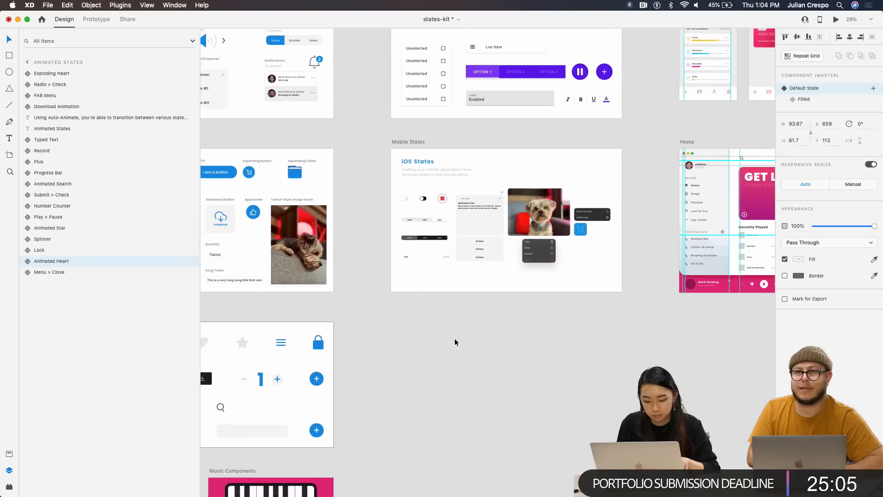
{"action": "scroll", "coordinate": [454, 340], "scroll_direction": "right", "scroll_amount": 5}
{"action": "scroll", "coordinate": [454, 340], "scroll_direction": "down", "scroll_amount": 4}
{"action": "scroll", "coordinate": [454, 341], "scroll_direction": "down", "scroll_amount": 5}
{"action": "scroll", "coordinate": [455, 341], "scroll_direction": "right", "scroll_amount": 2}
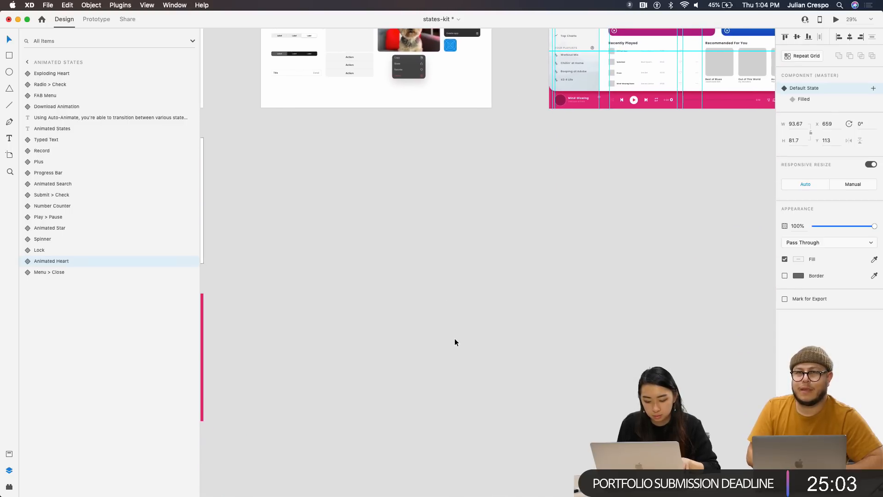
{"action": "scroll", "coordinate": [454, 342], "scroll_direction": "down", "scroll_amount": 1}
{"action": "scroll", "coordinate": [455, 342], "scroll_direction": "left", "scroll_amount": 1}
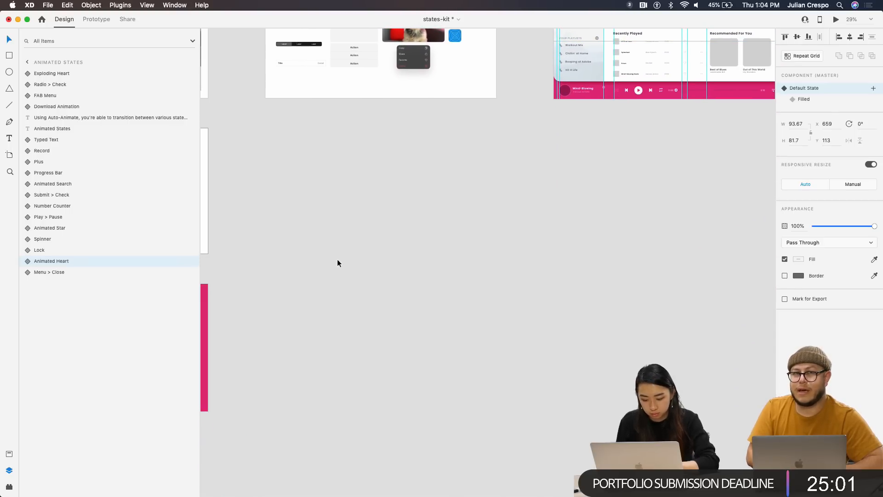
Show the installed plugins with Web Export's Export artboard and Panel commands, deselecting the heart
{"action": "left_click", "coordinate": [9, 487]}
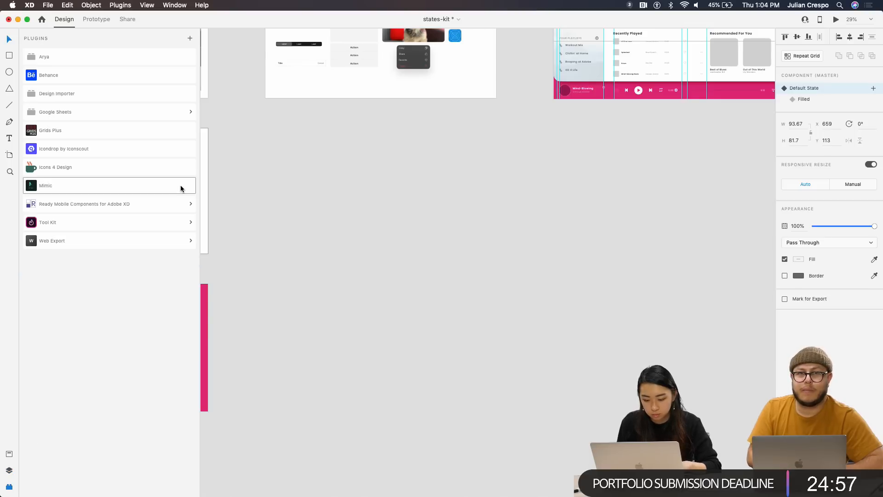
{"action": "left_click", "coordinate": [126, 247]}
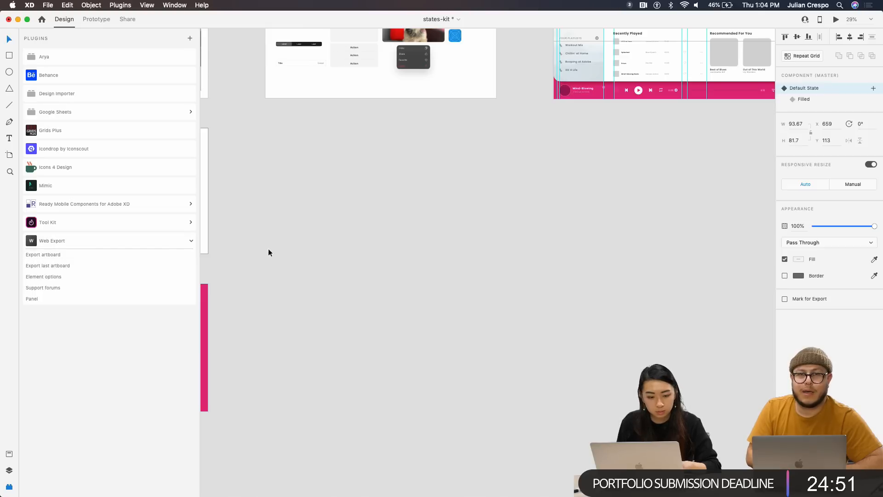
{"action": "left_click", "coordinate": [280, 251]}
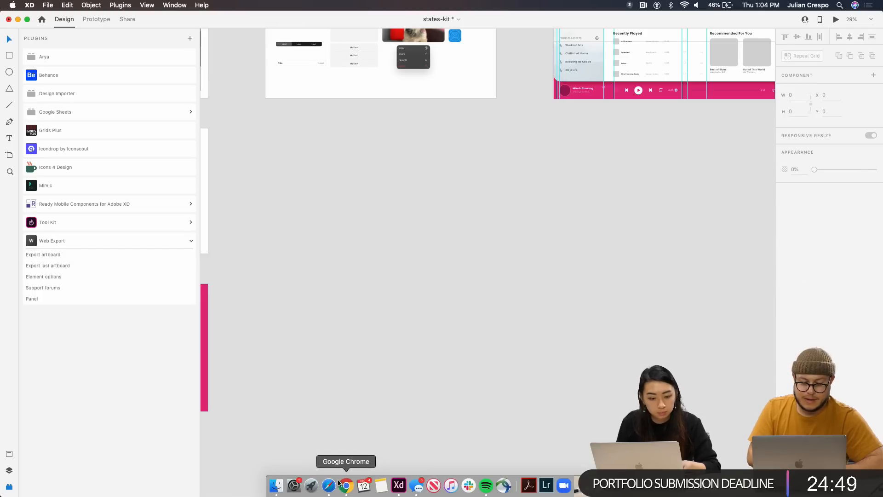
Load adobe.com in a new Chrome tab and sign out of the Adobe account
{"action": "left_click", "coordinate": [345, 483]}
{"action": "left_click", "coordinate": [786, 23]}
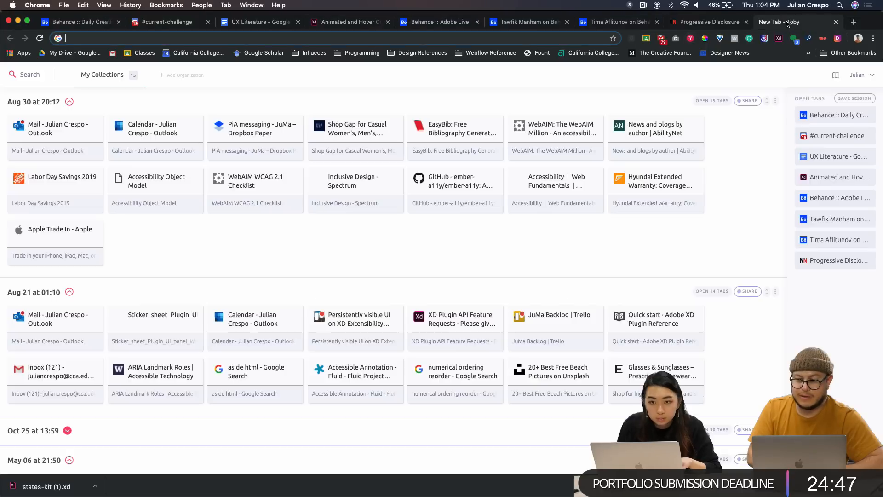
{"action": "type", "text": "adobe.com"}
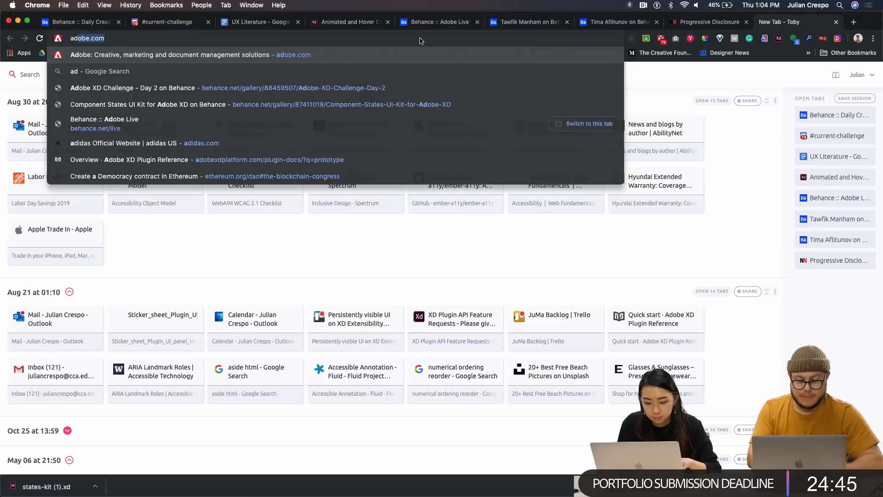
{"action": "key", "text": "Return"}
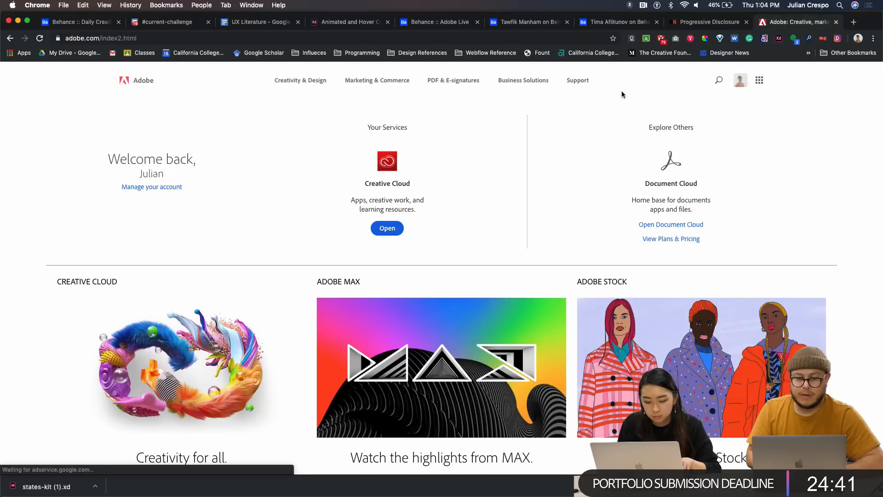
{"action": "left_click", "coordinate": [740, 84]}
{"action": "left_click", "coordinate": [621, 159]}
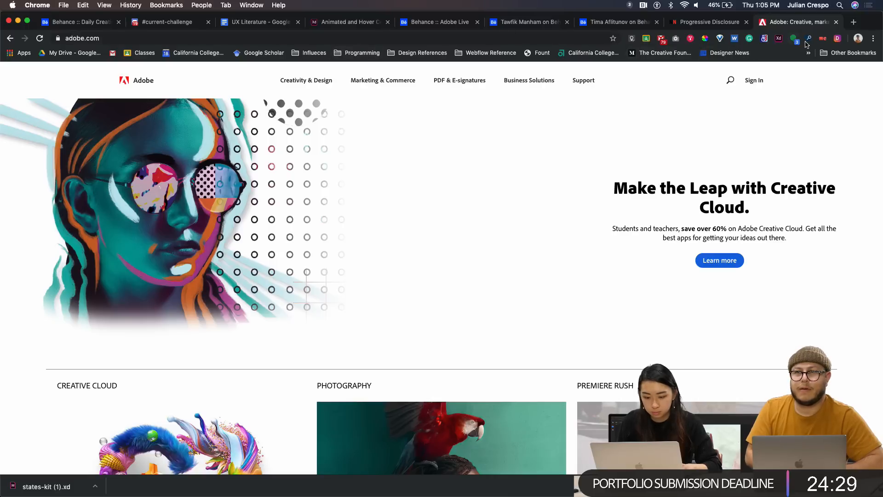
Open the Extract Design store page, then copy the adobe.com page design with the extension
{"action": "right_click", "coordinate": [838, 41]}
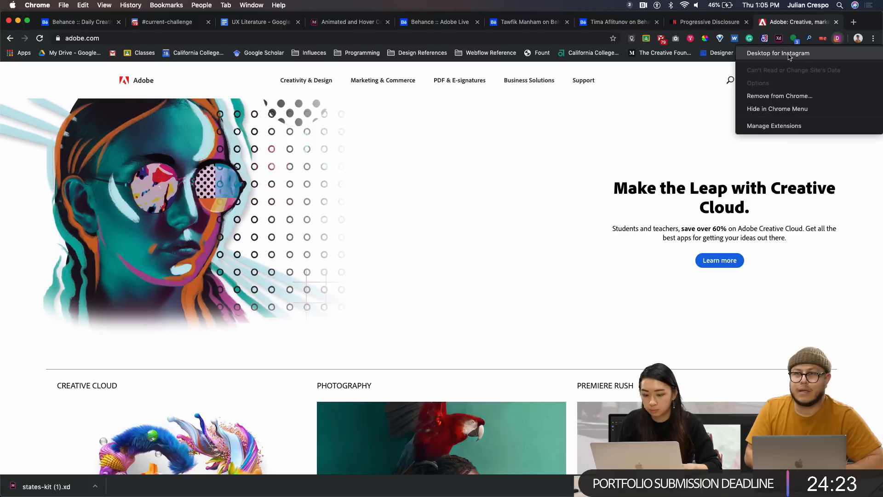
{"action": "left_click", "coordinate": [688, 86]}
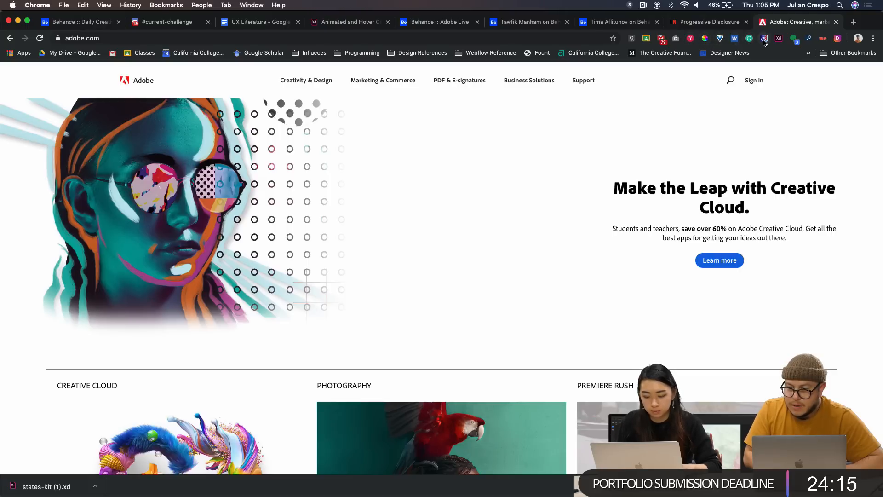
{"action": "right_click", "coordinate": [778, 40]}
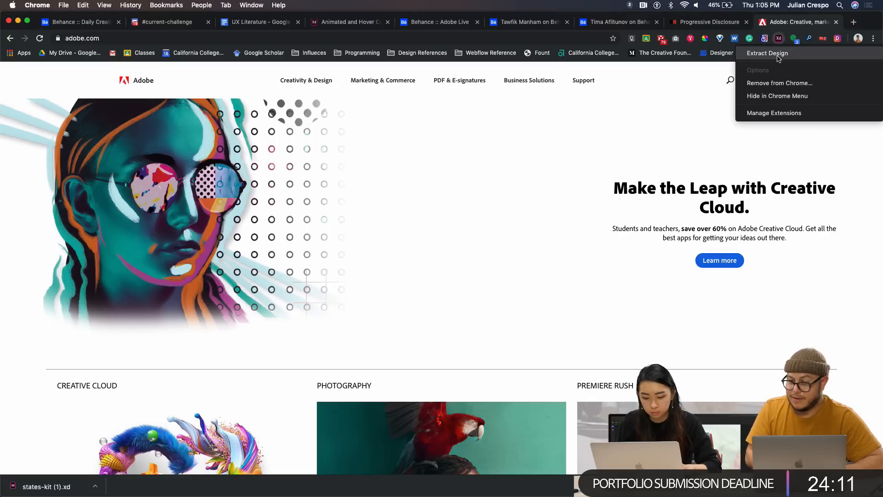
{"action": "left_click", "coordinate": [777, 56]}
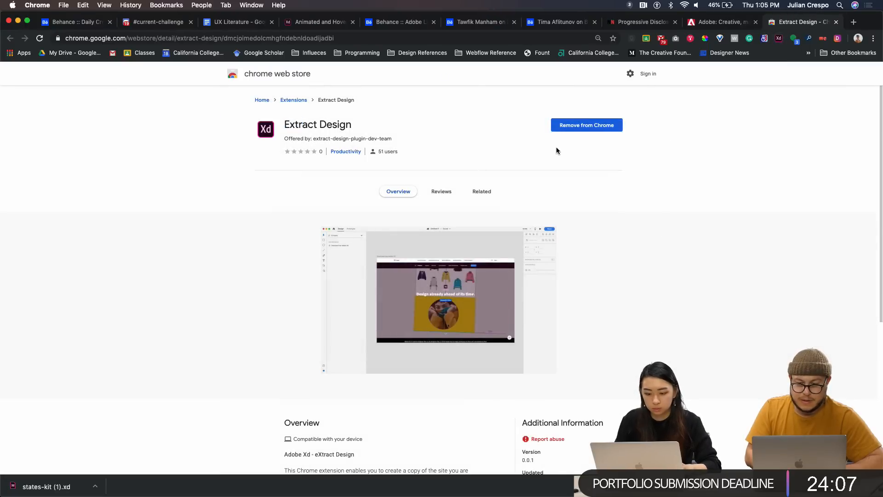
{"action": "left_click", "coordinate": [722, 23]}
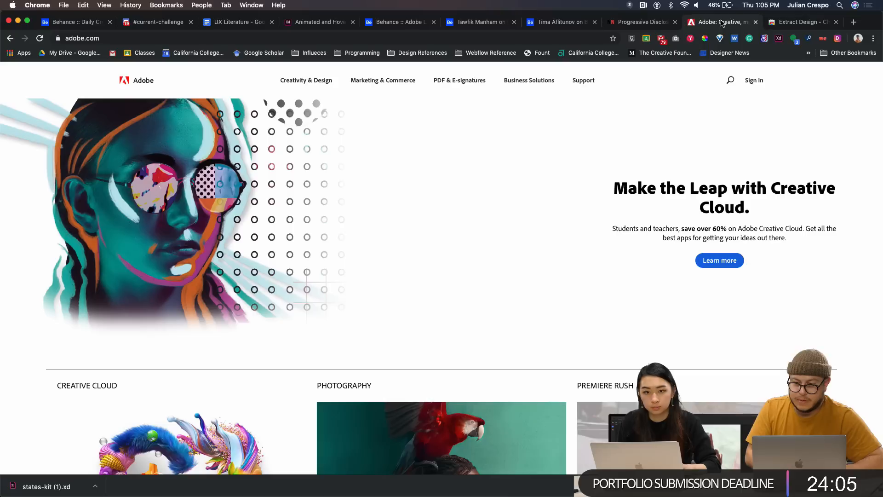
{"action": "left_click", "coordinate": [778, 38]}
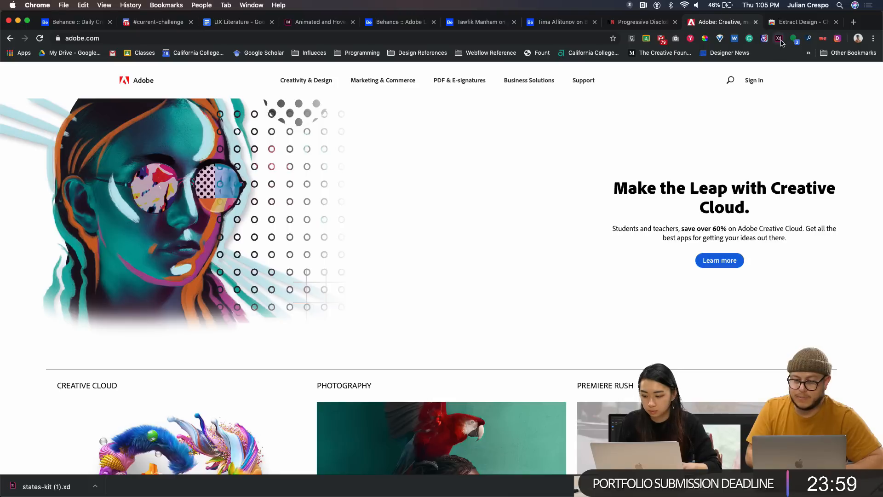
Import the copied adobe.com JSON via Design Importer into the states-kit file and inspect the new artboard
{"action": "key", "text": "ctrl+Up"}
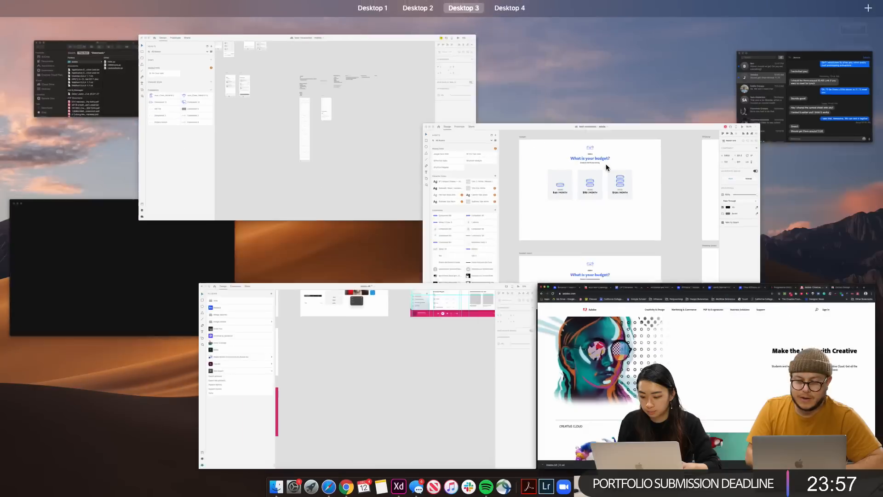
{"action": "left_click", "coordinate": [431, 345]}
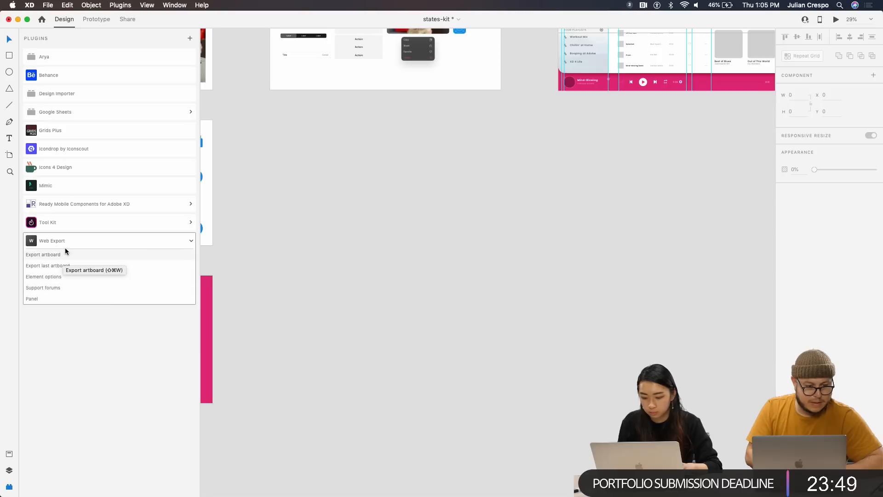
{"action": "left_click", "coordinate": [63, 93]}
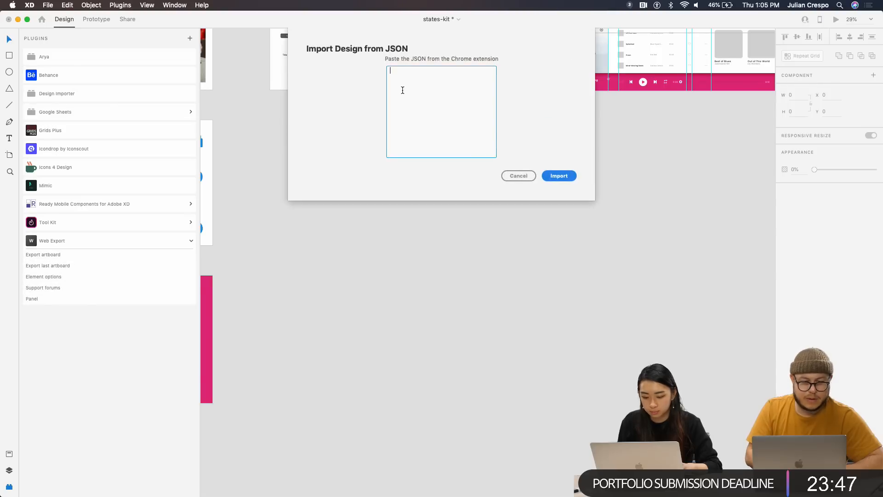
{"action": "key", "text": "super+v"}
{"action": "left_click", "coordinate": [562, 178]}
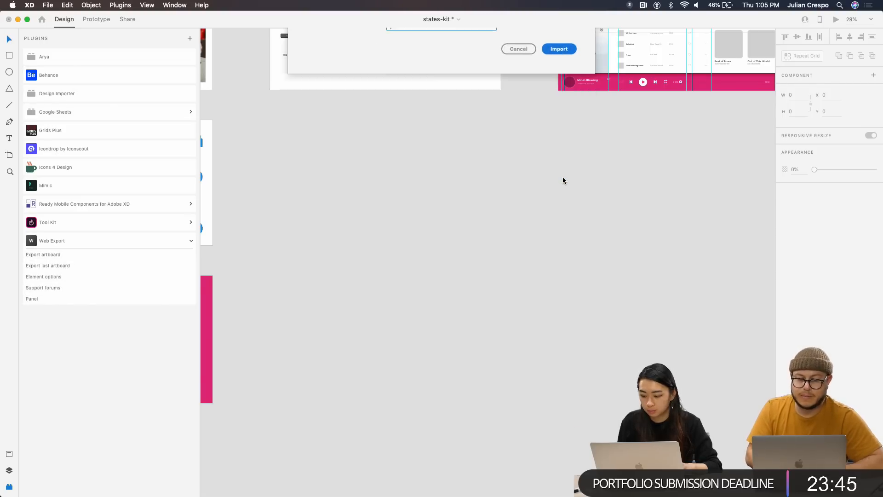
{"action": "scroll", "coordinate": [470, 271], "scroll_direction": "down", "scroll_amount": 10}
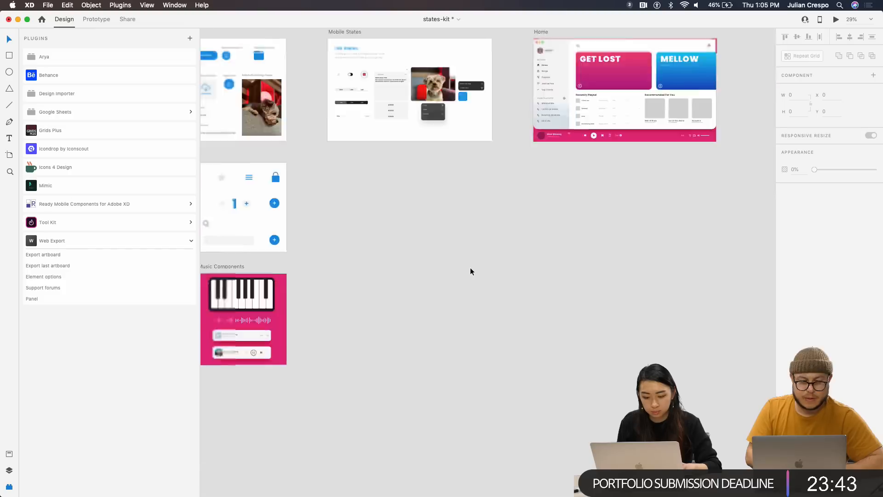
{"action": "scroll", "coordinate": [653, 125], "scroll_direction": "up", "scroll_amount": 10}
{"action": "scroll", "coordinate": [523, 299], "scroll_direction": "up", "scroll_amount": 5}
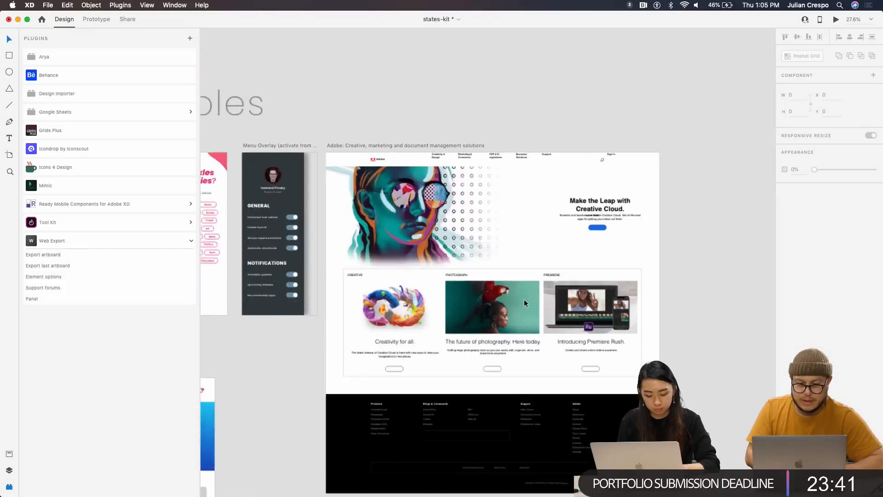
{"action": "scroll", "coordinate": [523, 299], "scroll_direction": "up", "scroll_amount": 2}
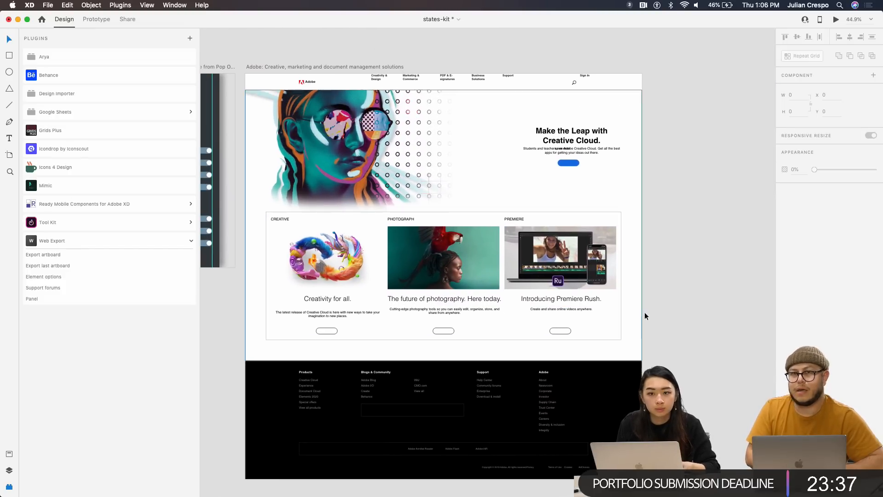
{"action": "scroll", "coordinate": [614, 272], "scroll_direction": "up", "scroll_amount": 4}
{"action": "scroll", "coordinate": [614, 272], "scroll_direction": "up", "scroll_amount": 1}
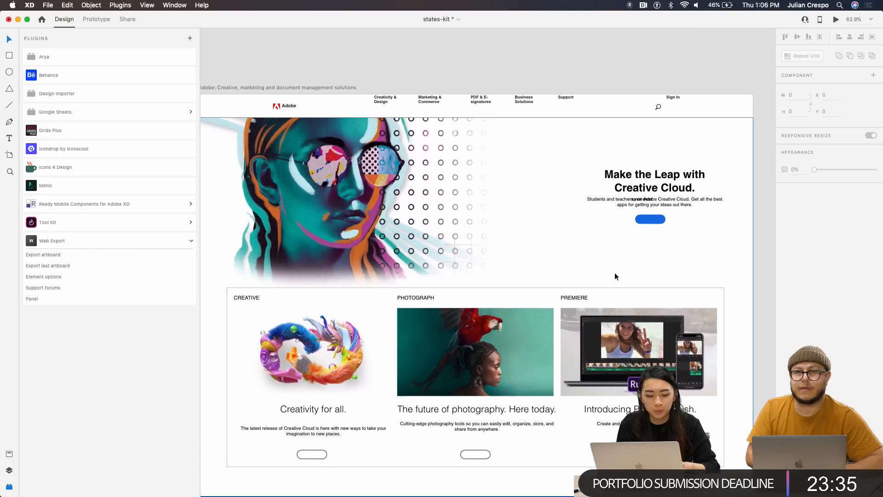
{"action": "scroll", "coordinate": [465, 123], "scroll_direction": "left", "scroll_amount": 2}
{"action": "scroll", "coordinate": [466, 179], "scroll_direction": "down", "scroll_amount": 1}
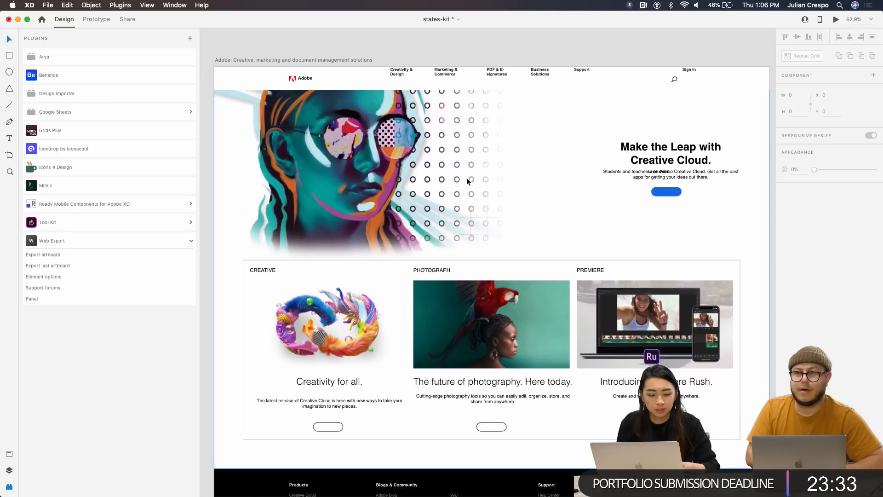
{"action": "scroll", "coordinate": [485, 250], "scroll_direction": "down", "scroll_amount": 3}
{"action": "scroll", "coordinate": [492, 333], "scroll_direction": "down", "scroll_amount": 3}
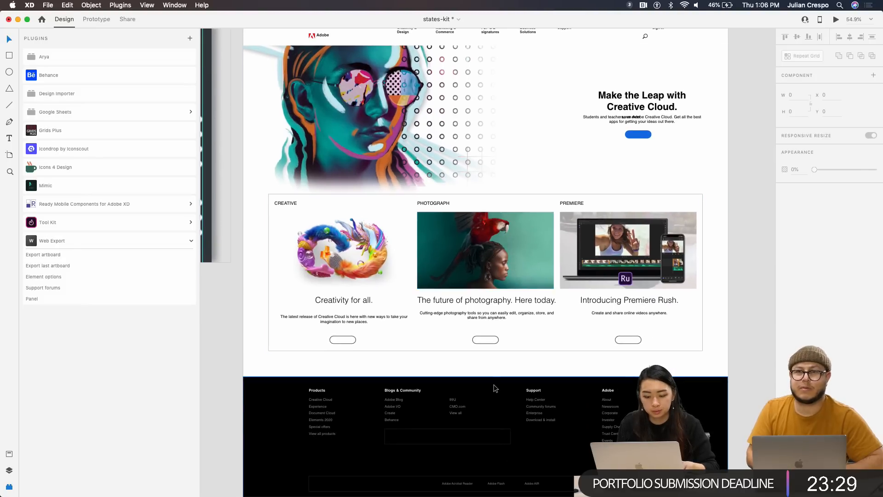
{"action": "scroll", "coordinate": [493, 384], "scroll_direction": "up", "scroll_amount": 2}
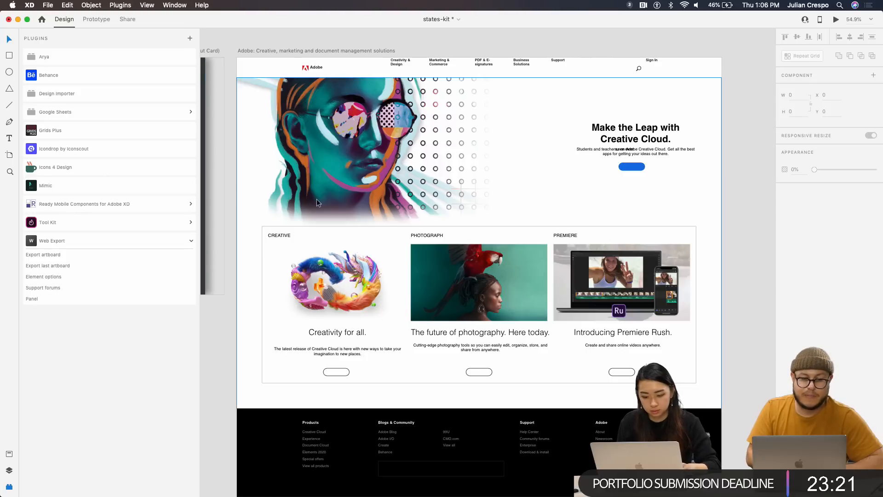
{"action": "left_click", "coordinate": [158, 184]}
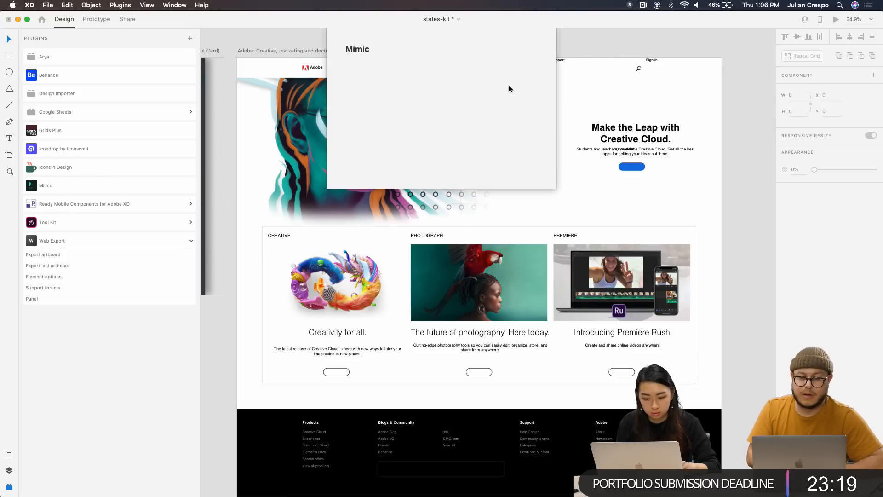
{"action": "left_click", "coordinate": [393, 85]}
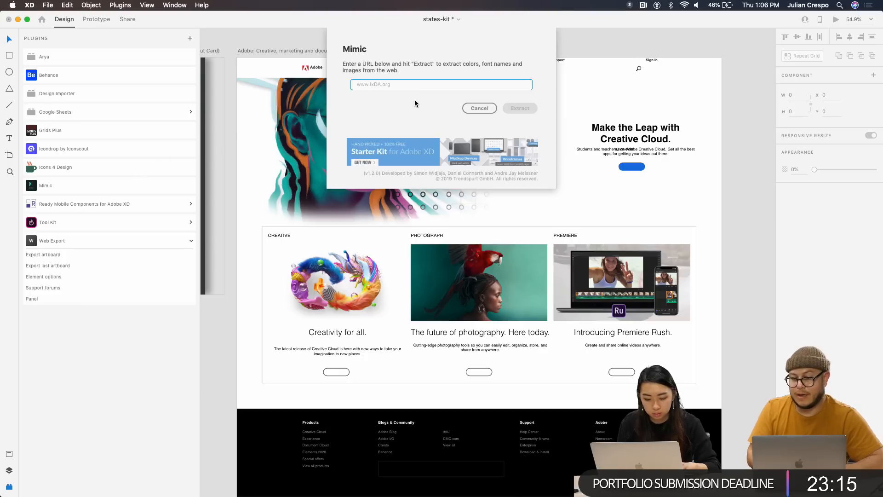
{"action": "type", "text": "adobe.com"}
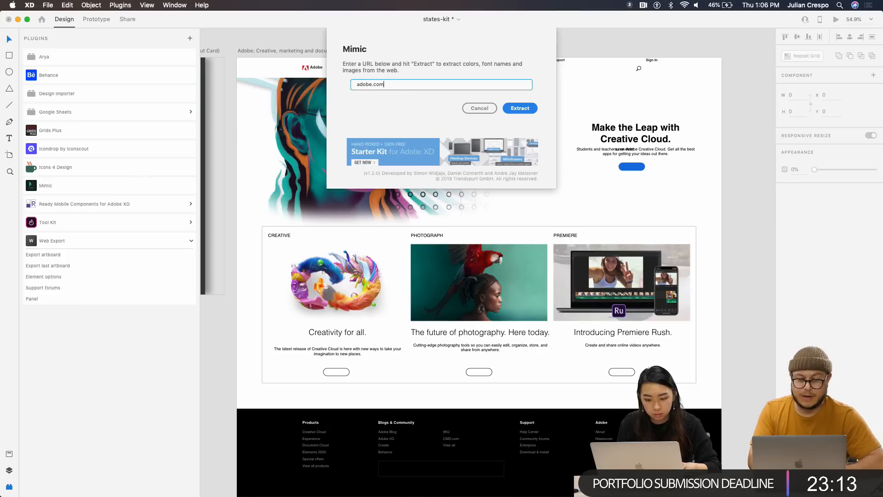
{"action": "left_click", "coordinate": [522, 107]}
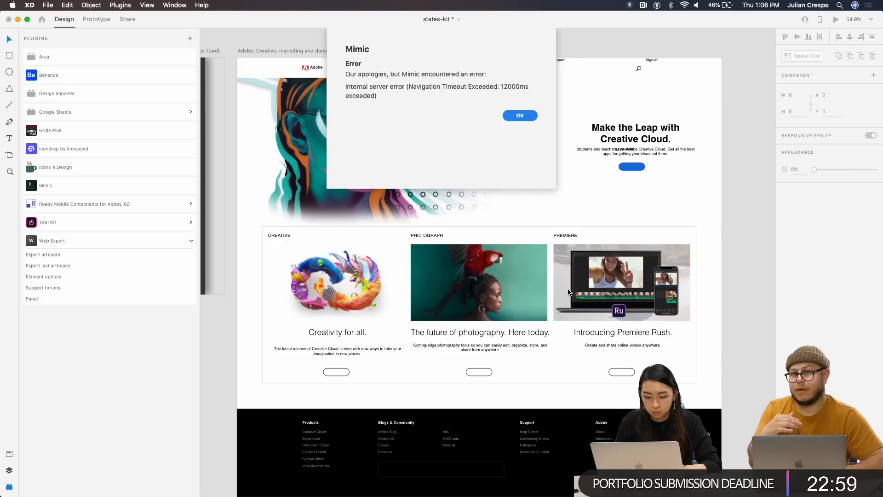
{"action": "left_click", "coordinate": [518, 115]}
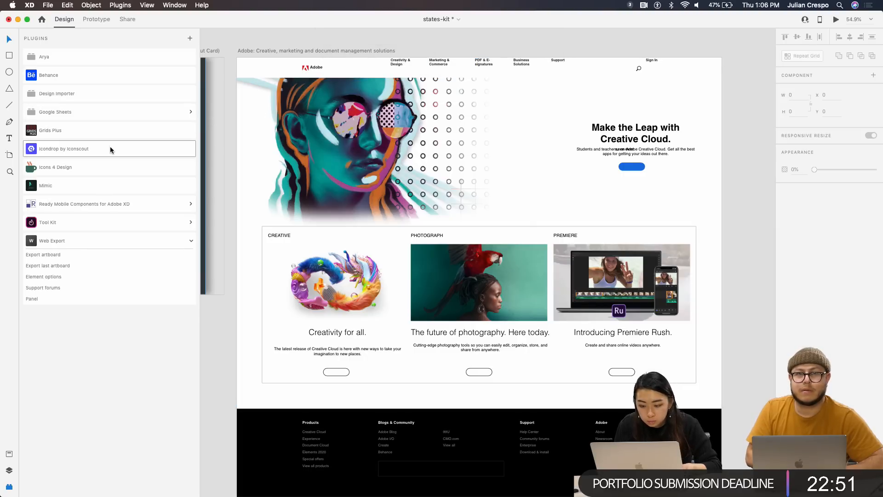
Reopen Mimic and extract styles from jessicayang.me instead of juliancrespo.com
{"action": "left_click", "coordinate": [109, 185]}
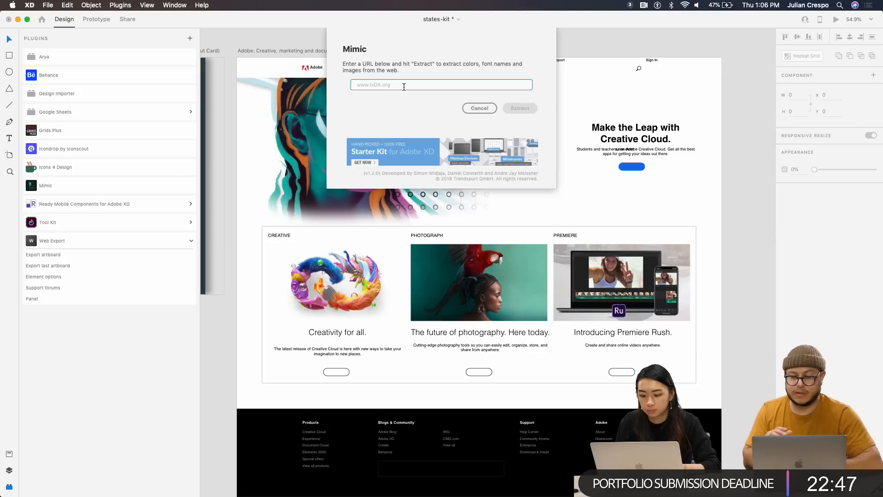
{"action": "type", "text": "juliancrespo.com"}
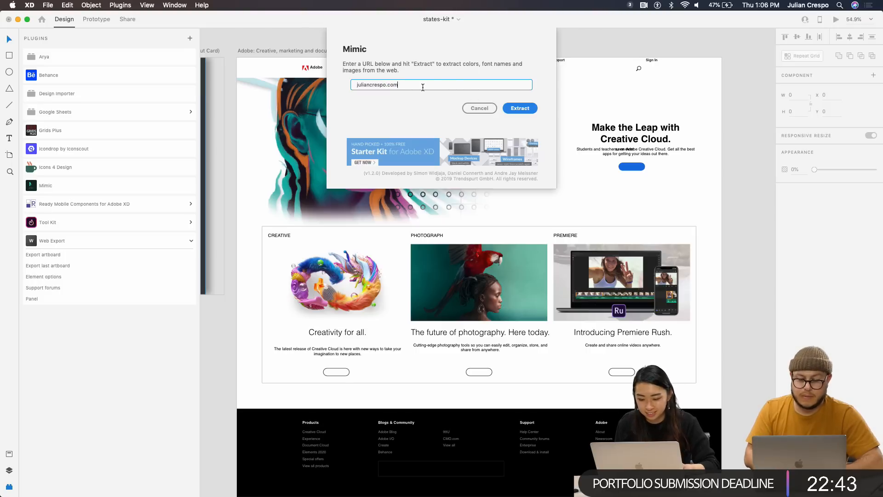
{"action": "key", "text": "super+a"}
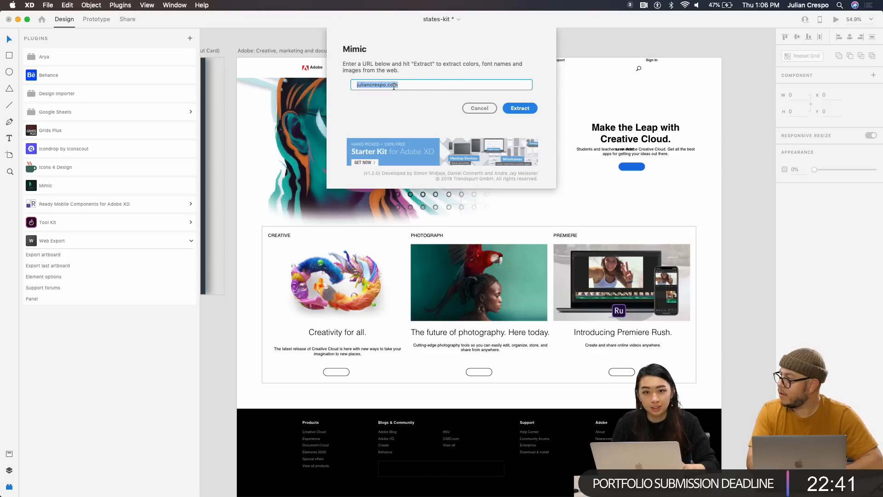
{"action": "key", "text": "BackSpace"}
{"action": "type", "text": "jessic"}
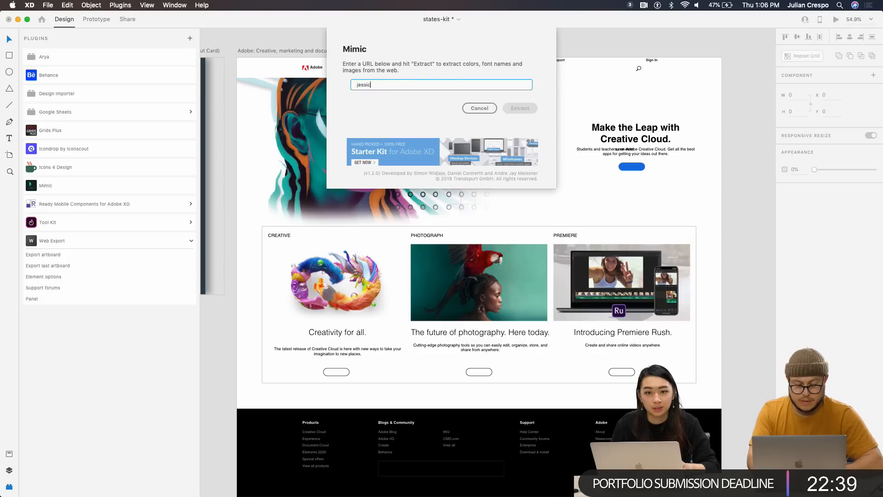
{"action": "type", "text": "ayang."}
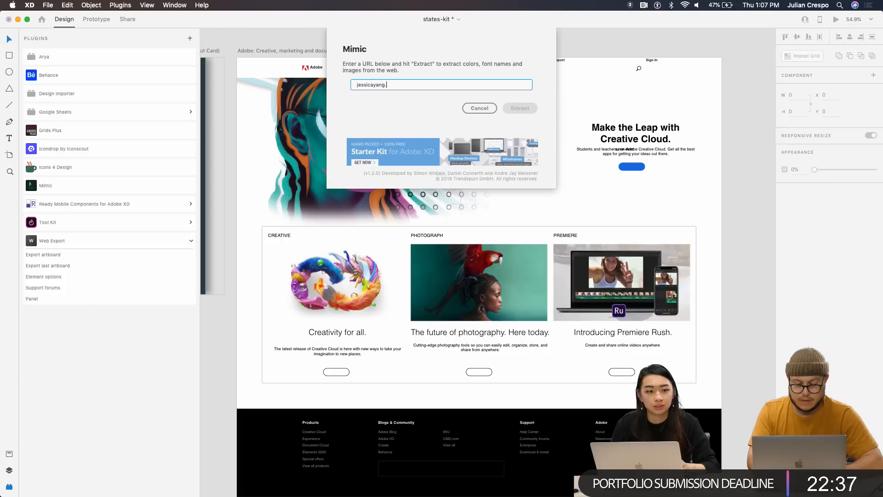
{"action": "type", "text": "me"}
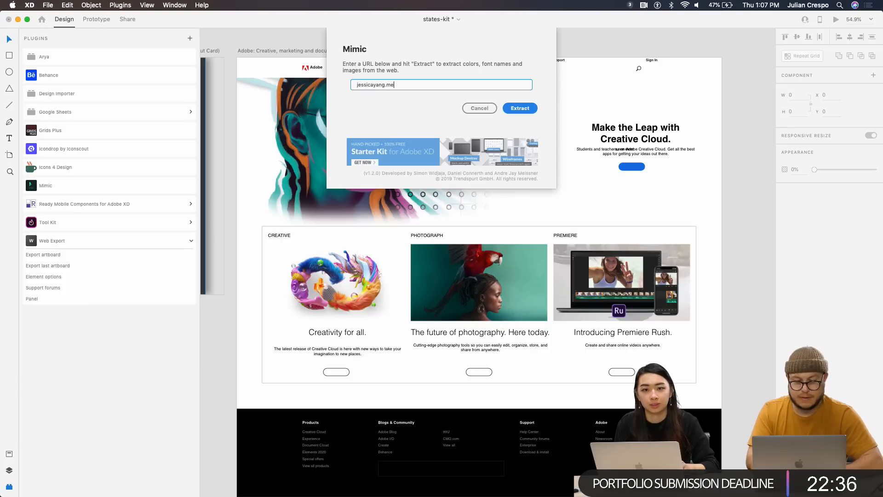
{"action": "left_click", "coordinate": [519, 107]}
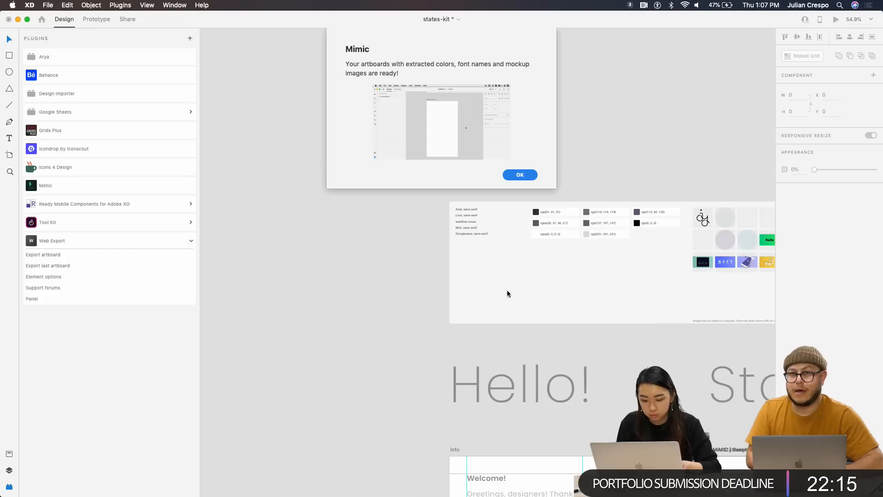
Review the extracted MIMIC font names and images on a widened canvas
{"action": "left_click", "coordinate": [517, 177]}
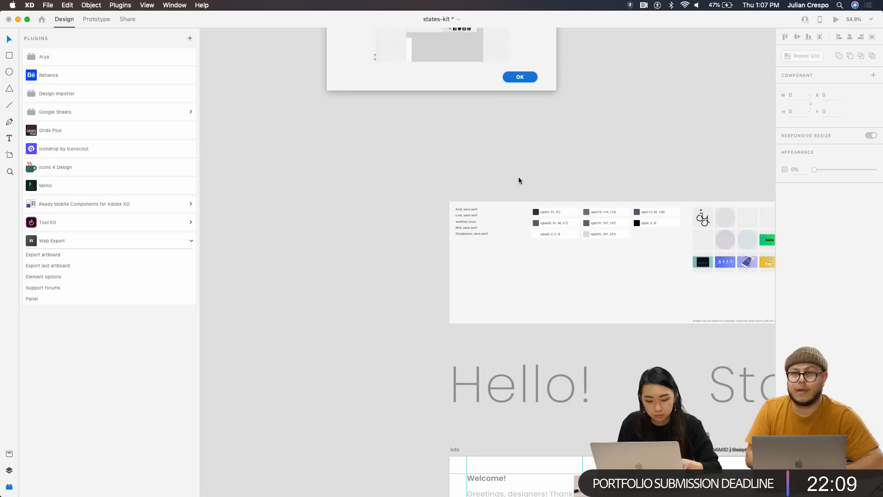
{"action": "scroll", "coordinate": [548, 294], "scroll_direction": "right", "scroll_amount": 3}
{"action": "scroll", "coordinate": [548, 295], "scroll_direction": "up", "scroll_amount": 5}
{"action": "scroll", "coordinate": [549, 294], "scroll_direction": "left", "scroll_amount": 1}
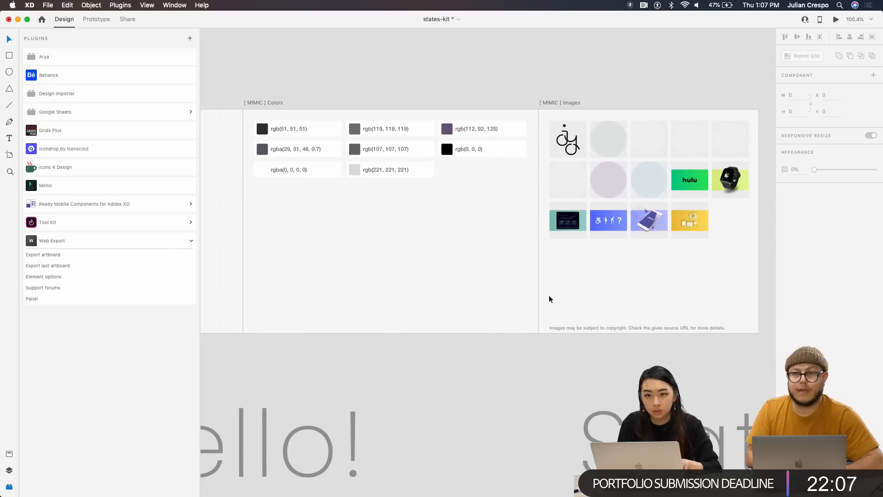
{"action": "key", "text": "super+y"}
{"action": "key", "text": "super+y"}
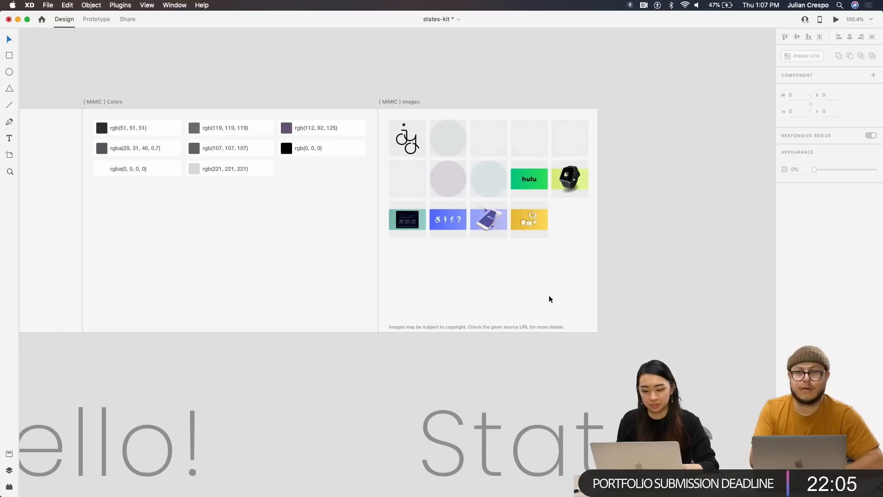
{"action": "scroll", "coordinate": [461, 302], "scroll_direction": "left", "scroll_amount": 5}
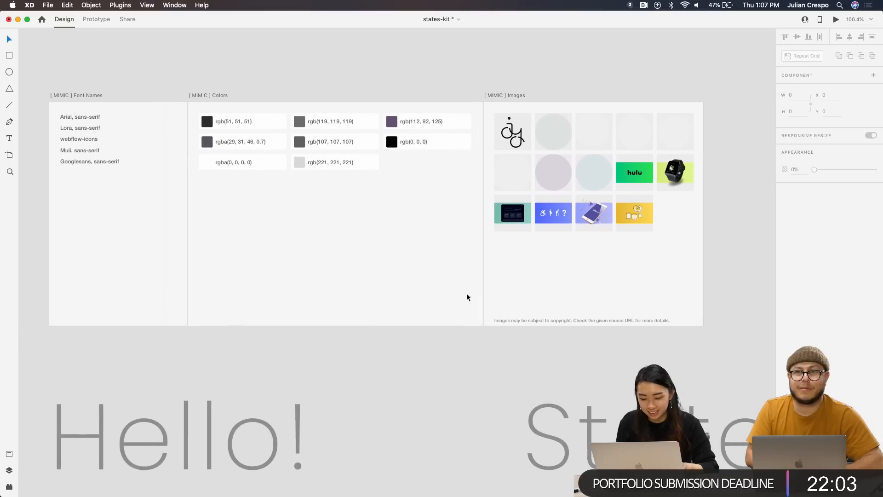
{"action": "left_click", "coordinate": [78, 118]}
{"action": "left_click", "coordinate": [82, 139]}
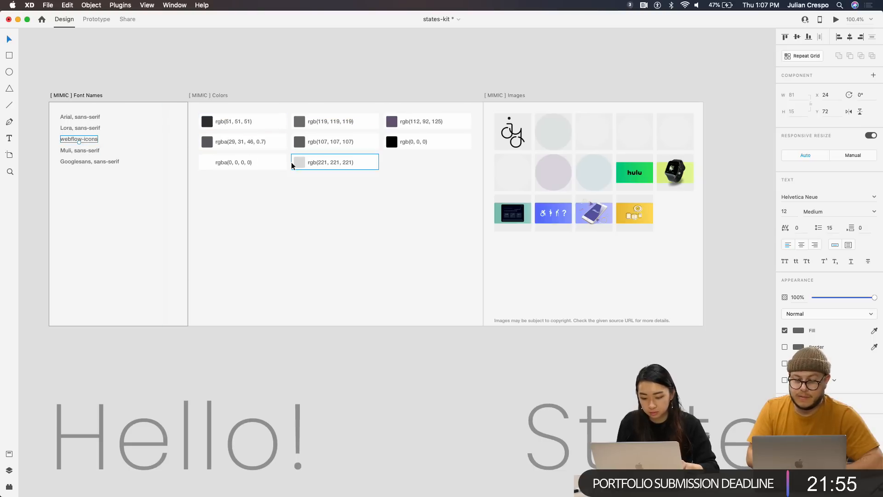
{"action": "scroll", "coordinate": [691, 206], "scroll_direction": "up", "scroll_amount": 3}
{"action": "scroll", "coordinate": [690, 203], "scroll_direction": "up", "scroll_amount": 3}
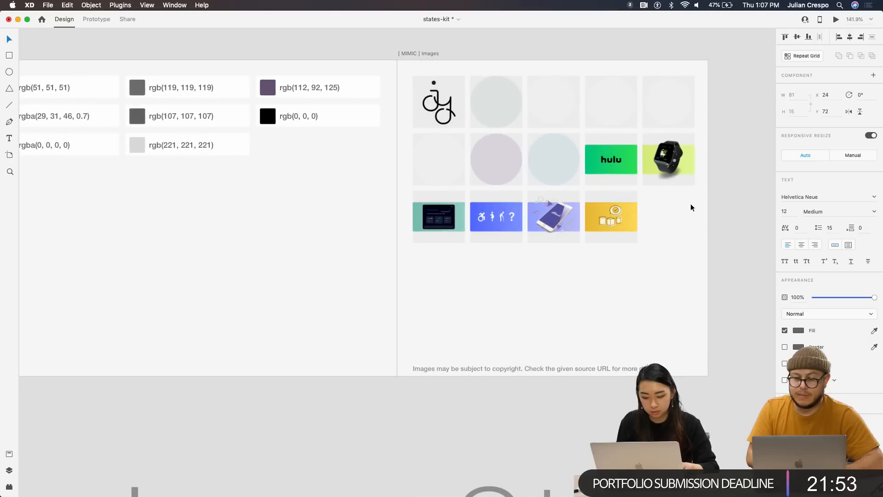
{"action": "left_click", "coordinate": [604, 169]}
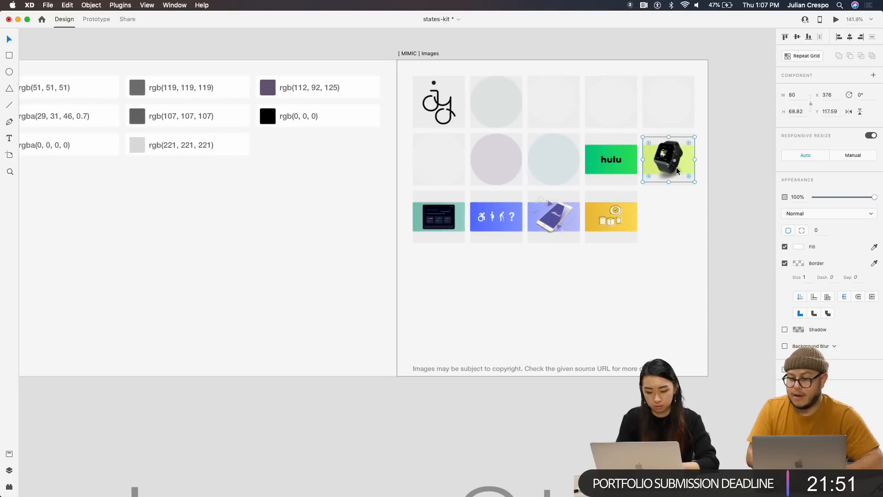
{"action": "left_click", "coordinate": [621, 217]}
{"action": "left_click", "coordinate": [544, 221]}
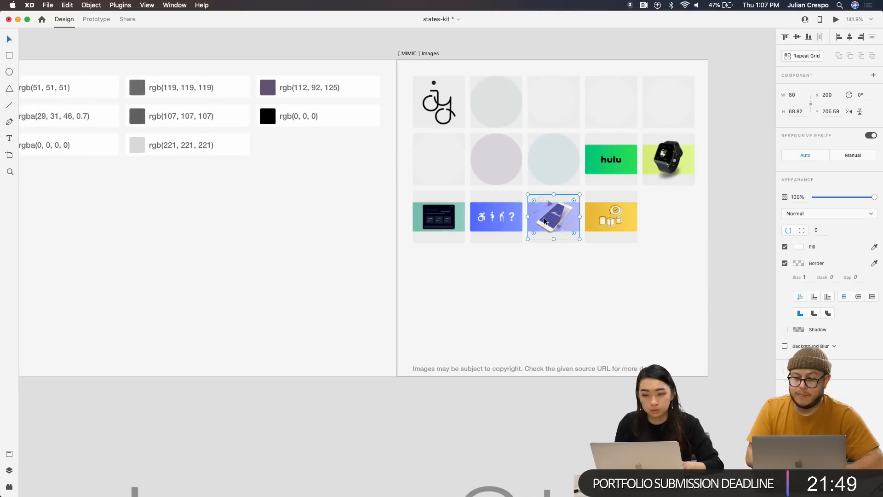
{"action": "scroll", "coordinate": [544, 220], "scroll_direction": "up", "scroll_amount": 8}
{"action": "scroll", "coordinate": [570, 227], "scroll_direction": "down", "scroll_amount": 6}
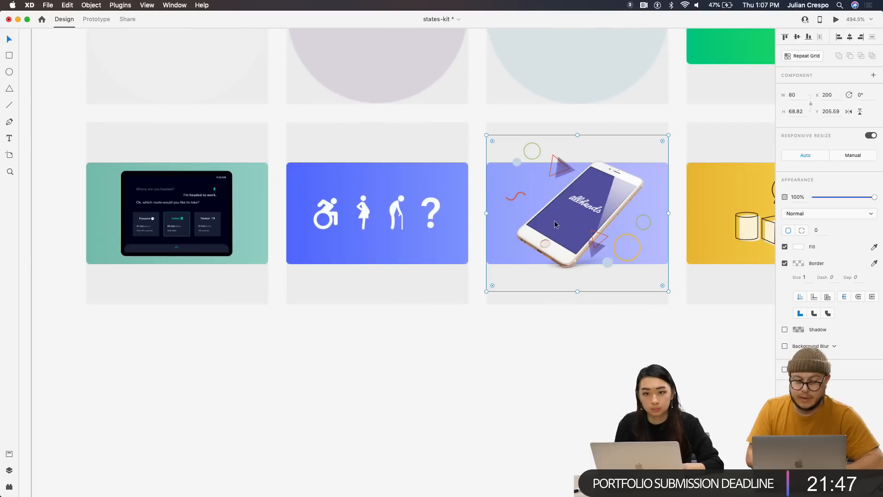
{"action": "scroll", "coordinate": [553, 220], "scroll_direction": "down", "scroll_amount": 3}
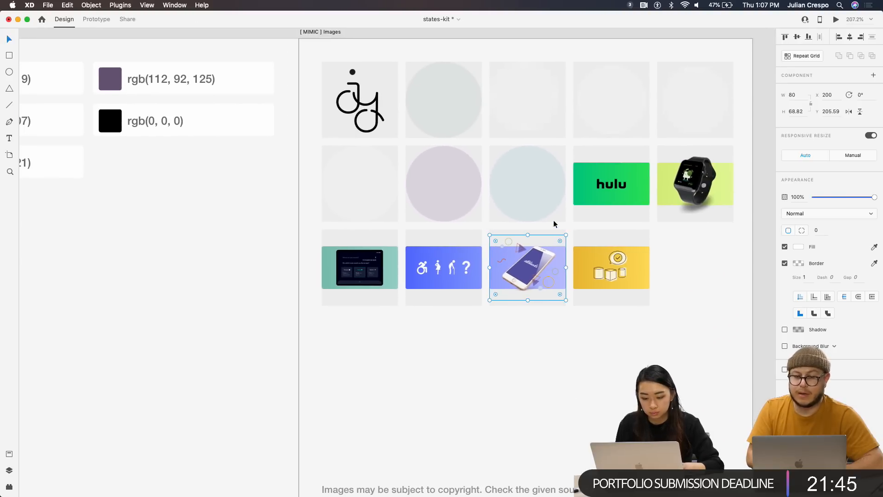
{"action": "left_click", "coordinate": [356, 115]}
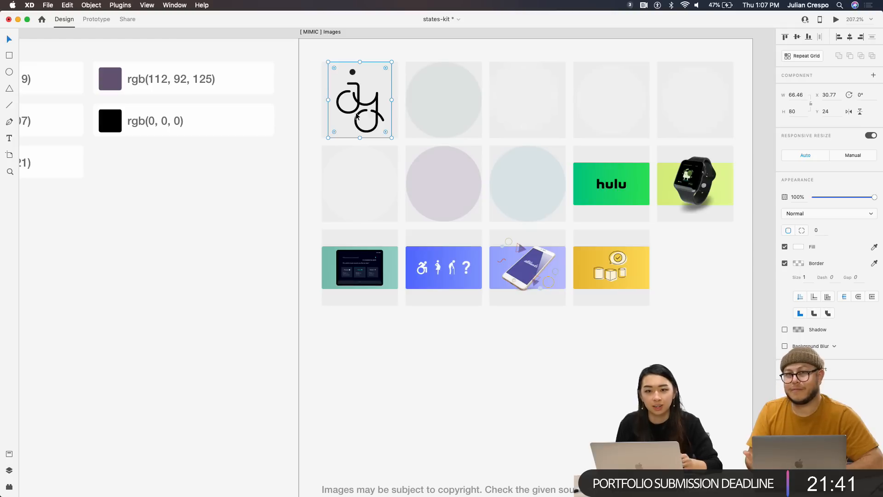
{"action": "scroll", "coordinate": [433, 236], "scroll_direction": "down", "scroll_amount": 4}
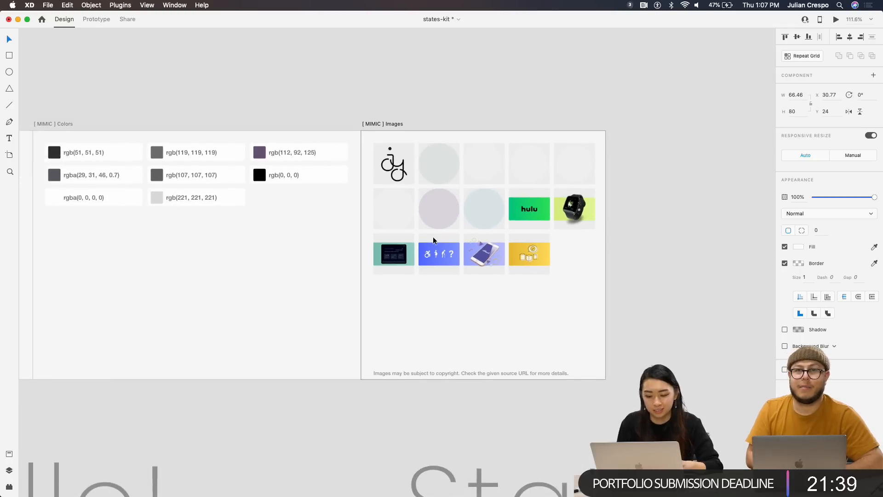
{"action": "scroll", "coordinate": [432, 237], "scroll_direction": "left", "scroll_amount": 3}
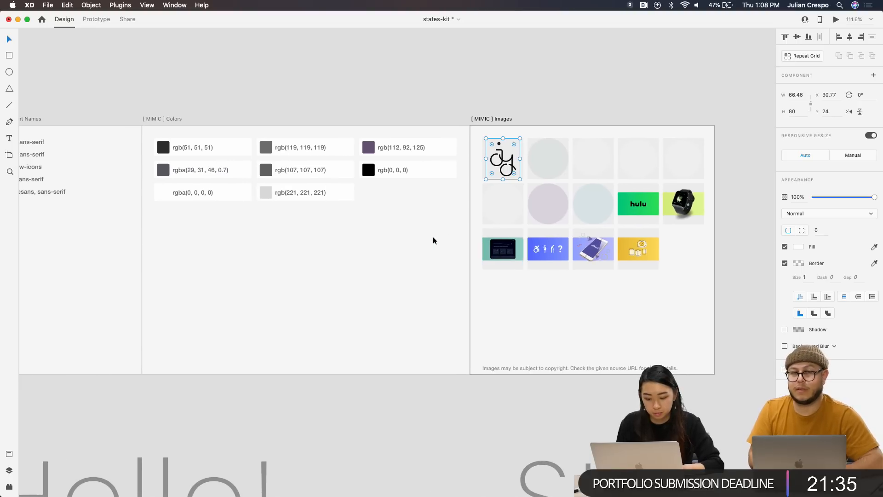
{"action": "scroll", "coordinate": [432, 239], "scroll_direction": "left", "scroll_amount": 2}
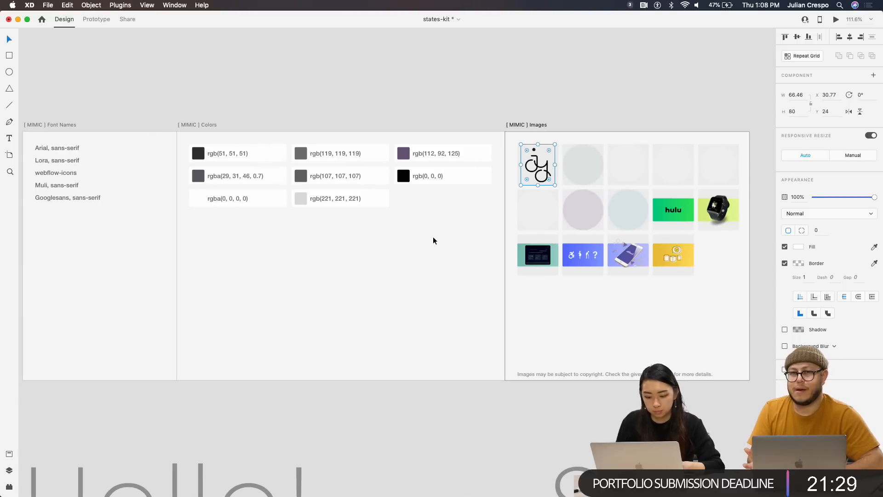
Select the MIMIC Images, Colors and Font Names artboards together and delete them
{"action": "left_click", "coordinate": [529, 126]}
{"action": "scroll", "coordinate": [478, 115], "scroll_direction": "left", "scroll_amount": 5}
{"action": "left_click", "coordinate": [413, 121], "text": "shift"}
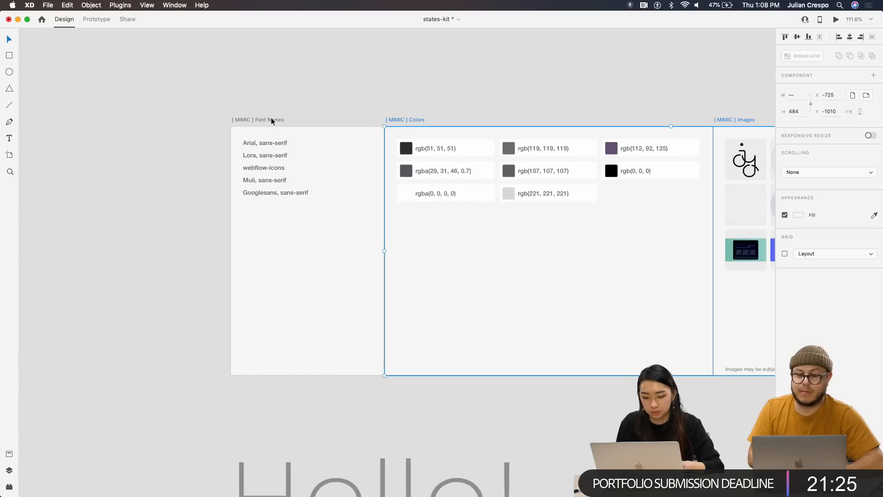
{"action": "left_click", "coordinate": [251, 119], "text": "shift"}
{"action": "scroll", "coordinate": [250, 119], "scroll_direction": "down", "scroll_amount": 5}
{"action": "key", "text": "Delete"}
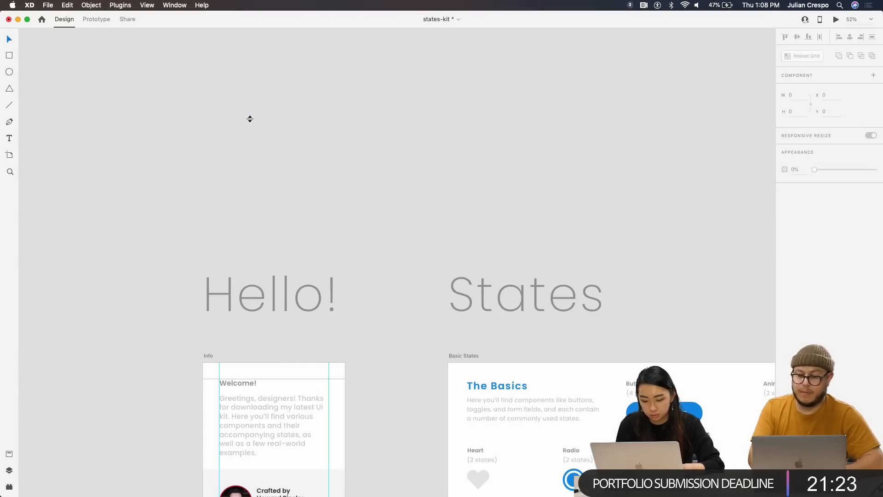
{"action": "scroll", "coordinate": [321, 182], "scroll_direction": "down", "scroll_amount": 5}
{"action": "scroll", "coordinate": [359, 216], "scroll_direction": "right", "scroll_amount": 5}
{"action": "scroll", "coordinate": [358, 216], "scroll_direction": "down", "scroll_amount": 2}
{"action": "scroll", "coordinate": [390, 251], "scroll_direction": "down", "scroll_amount": 3}
{"action": "scroll", "coordinate": [577, 190], "scroll_direction": "right", "scroll_amount": 8}
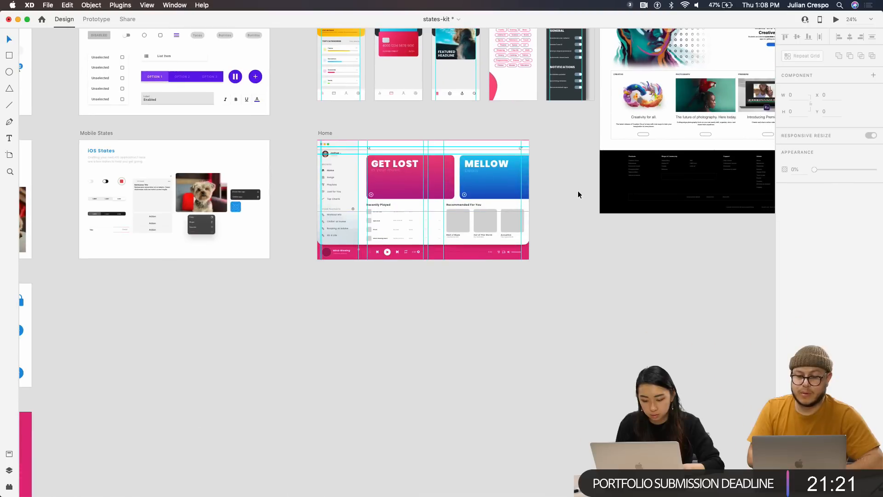
{"action": "scroll", "coordinate": [574, 221], "scroll_direction": "up", "scroll_amount": 5}
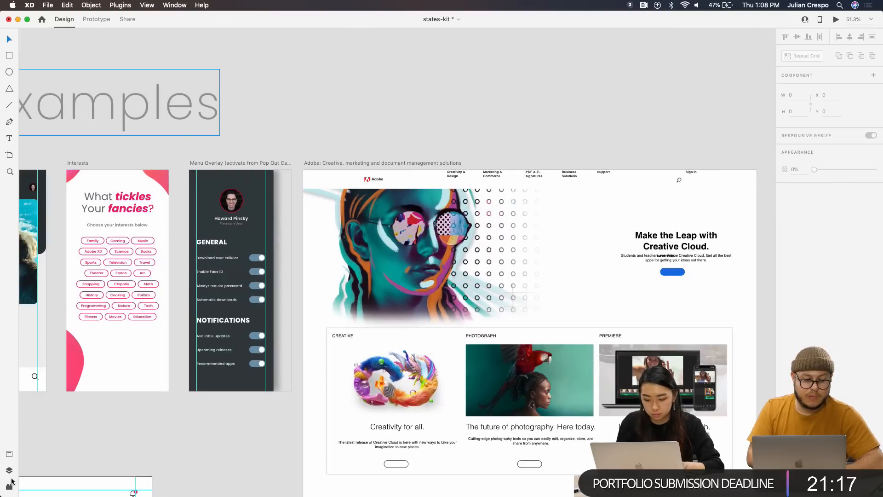
Bring up the installed plugins list and delete the Adobe website example artboard
{"action": "left_click", "coordinate": [10, 483]}
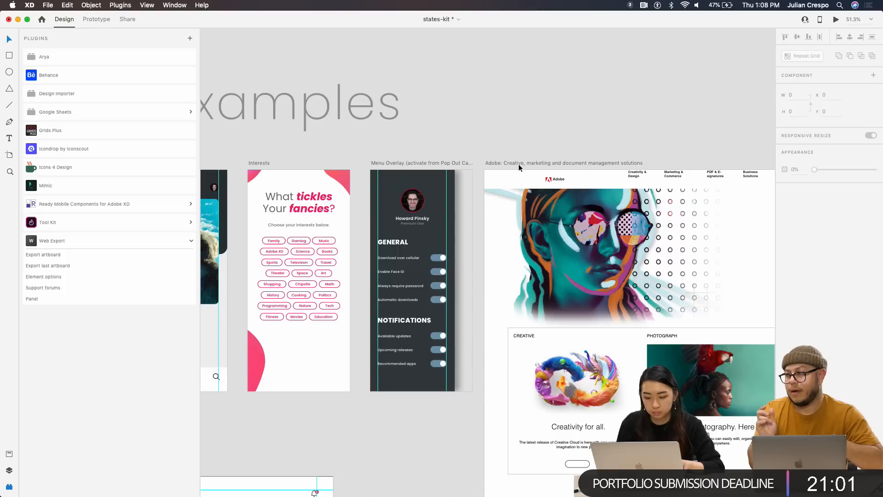
{"action": "left_click", "coordinate": [517, 163]}
{"action": "scroll", "coordinate": [558, 175], "scroll_direction": "right", "scroll_amount": 5}
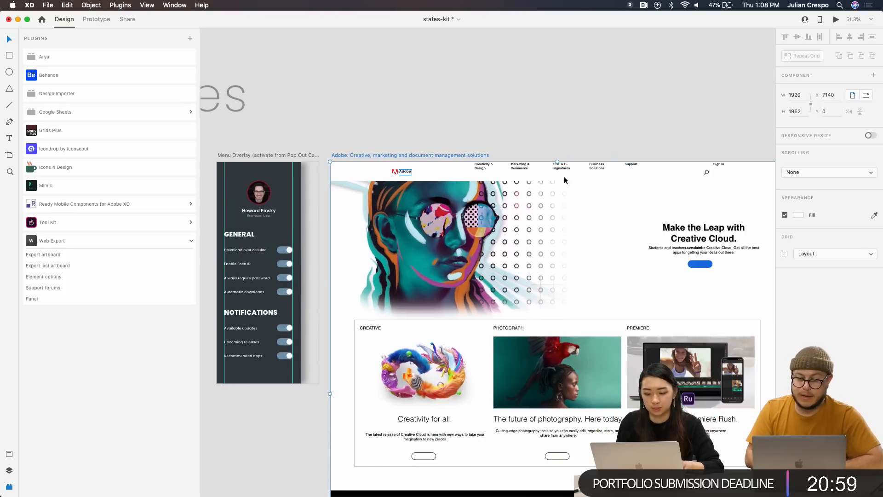
{"action": "scroll", "coordinate": [468, 268], "scroll_direction": "down", "scroll_amount": 4}
{"action": "key", "text": "Delete"}
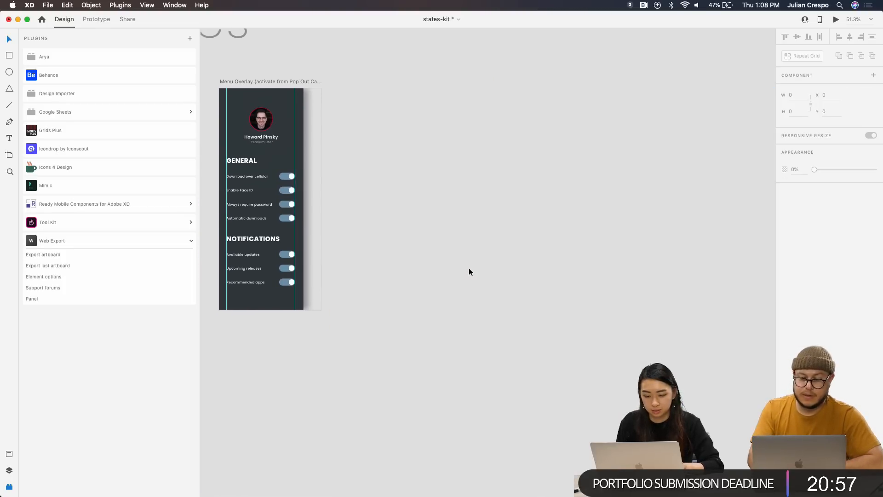
{"action": "scroll", "coordinate": [576, 254], "scroll_direction": "down", "scroll_amount": 3}
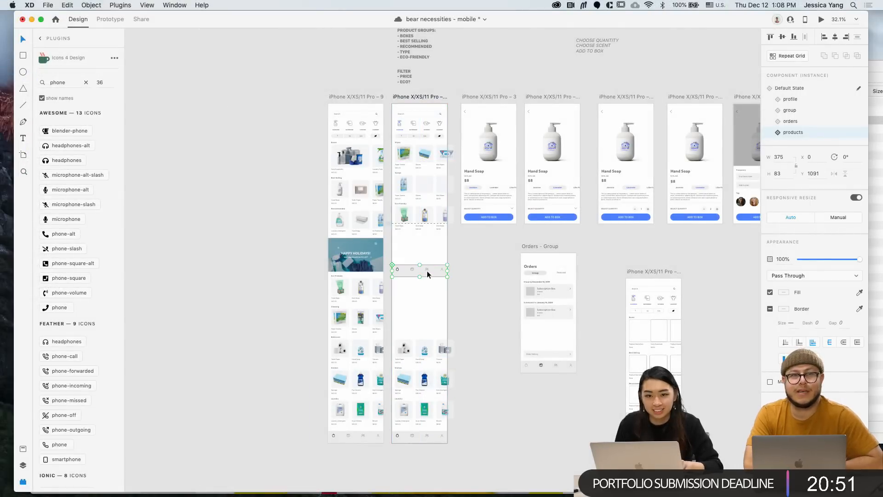
Drag the nav bar on iPhone X/XS/11 Pro – 15 up to about Y 729, aligned with smart guides
{"action": "scroll", "coordinate": [427, 274], "scroll_direction": "up", "scroll_amount": 3}
{"action": "left_click_drag", "start_coordinate": [429, 274], "coordinate": [423, 211]}
{"action": "scroll", "coordinate": [423, 211], "scroll_direction": "up", "scroll_amount": 2}
{"action": "scroll", "coordinate": [422, 211], "scroll_direction": "up", "scroll_amount": 2}
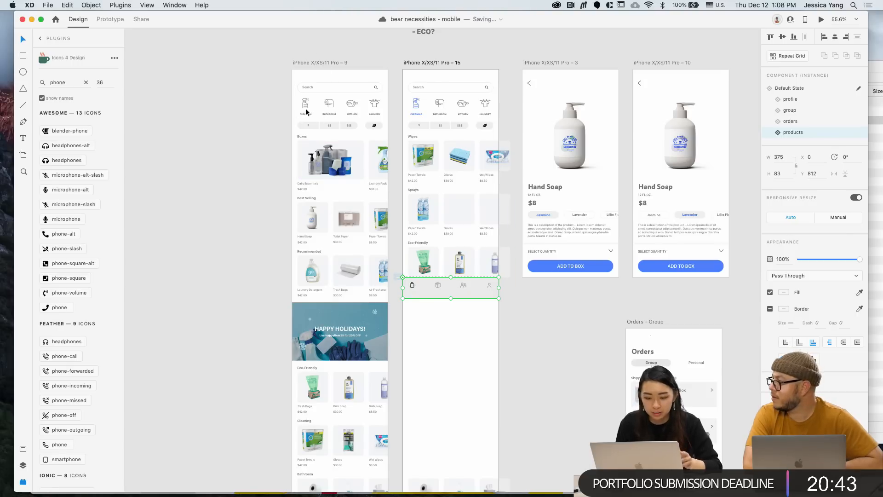
{"action": "scroll", "coordinate": [310, 116], "scroll_direction": "up", "scroll_amount": 5}
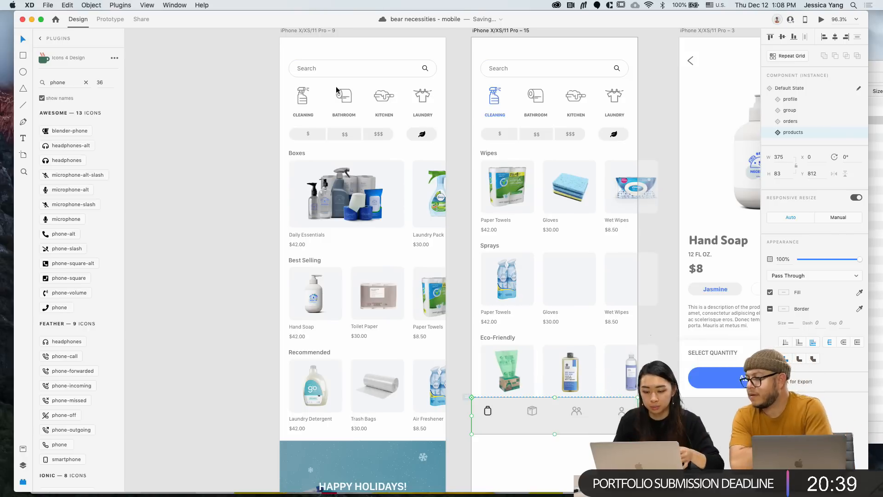
{"action": "scroll", "coordinate": [512, 109], "scroll_direction": "right", "scroll_amount": 2}
{"action": "scroll", "coordinate": [512, 109], "scroll_direction": "down", "scroll_amount": 1}
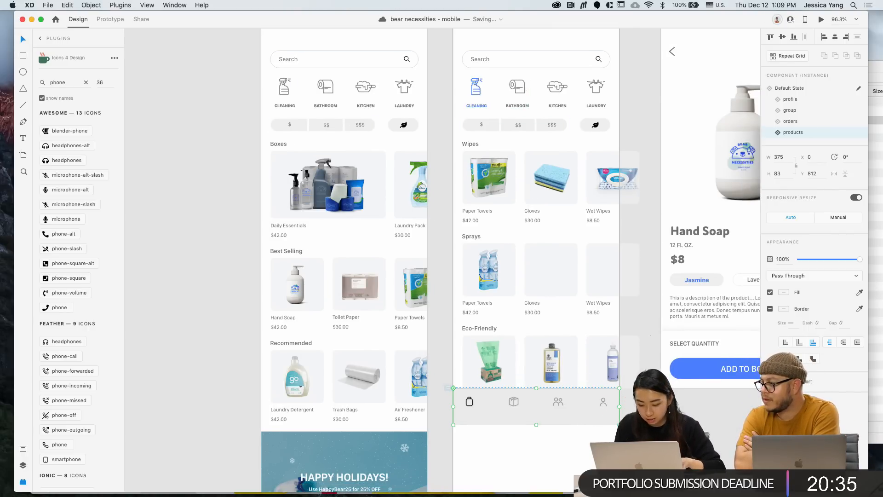
{"action": "scroll", "coordinate": [491, 416], "scroll_direction": "down", "scroll_amount": 5}
{"action": "left_click_drag", "start_coordinate": [571, 409], "coordinate": [566, 390]}
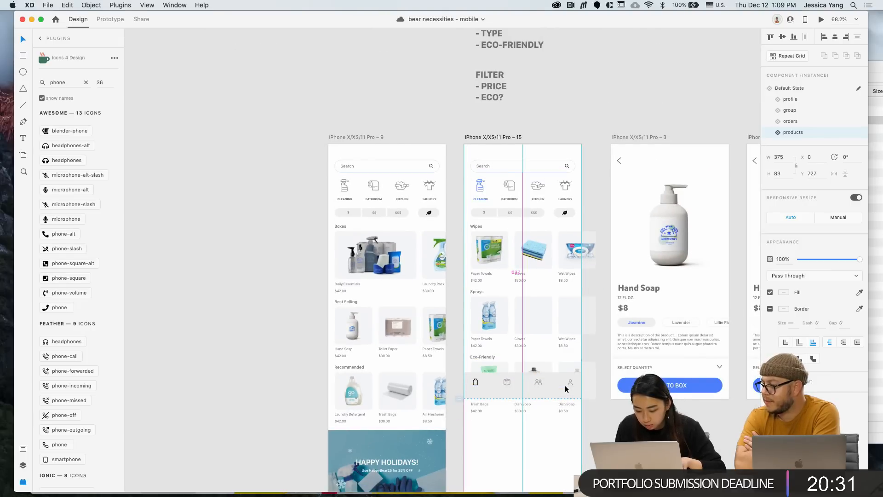
{"action": "scroll", "coordinate": [566, 391], "scroll_direction": "down", "scroll_amount": 3}
{"action": "scroll", "coordinate": [566, 389], "scroll_direction": "up", "scroll_amount": 3}
{"action": "left_click_drag", "start_coordinate": [566, 389], "coordinate": [565, 386]}
{"action": "scroll", "coordinate": [566, 385], "scroll_direction": "down", "scroll_amount": 5}
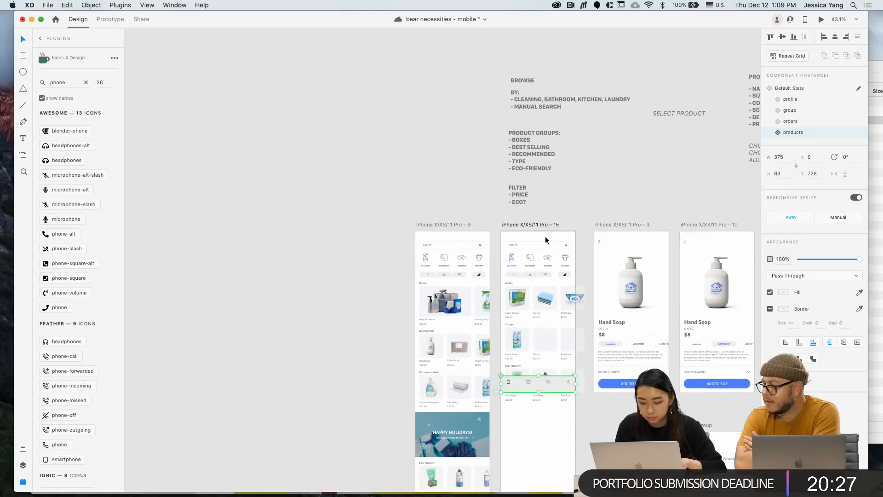
{"action": "left_click", "coordinate": [540, 228]}
{"action": "scroll", "coordinate": [538, 226], "scroll_direction": "down", "scroll_amount": 6}
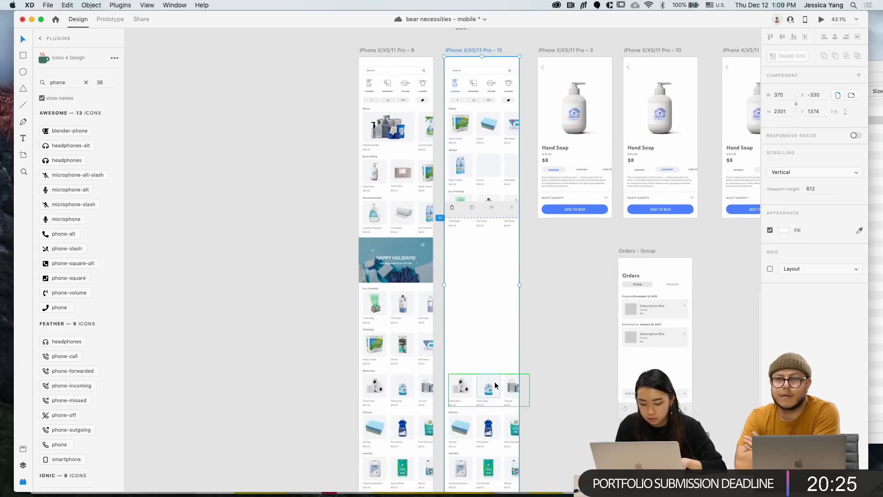
Copy the green Dryer Sheets image into the empty Sprays slot on artboard 15, sized 112
{"action": "left_click", "coordinate": [525, 400]}
{"action": "double_click", "coordinate": [482, 433]}
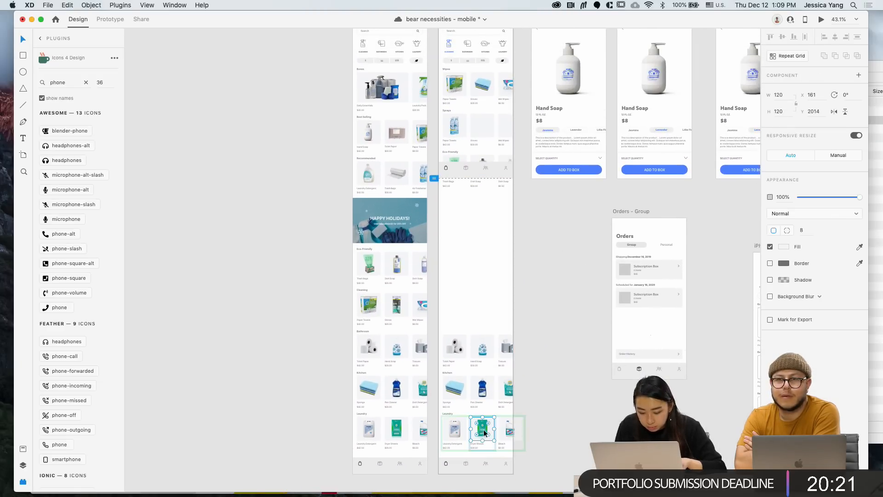
{"action": "key", "text": "super+c"}
{"action": "scroll", "coordinate": [498, 247], "scroll_direction": "up", "scroll_amount": 5}
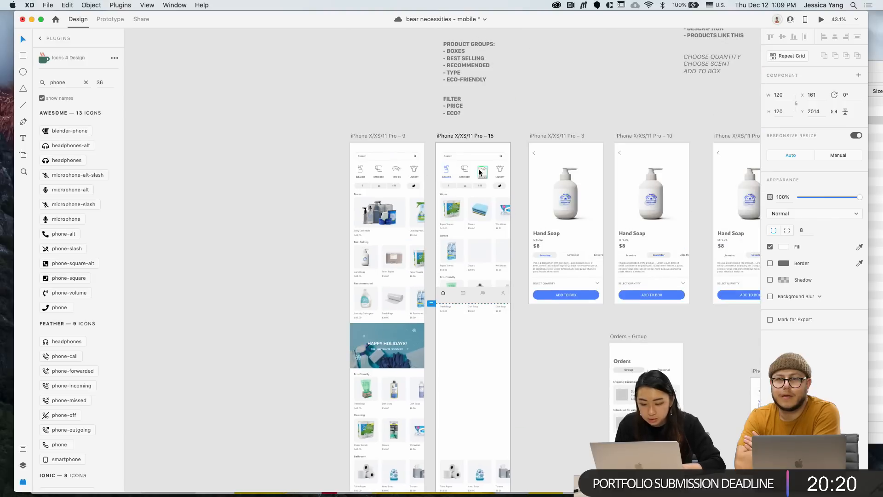
{"action": "left_click", "coordinate": [465, 136]}
{"action": "key", "text": "super+v"}
{"action": "left_click_drag", "start_coordinate": [470, 321], "coordinate": [479, 253]}
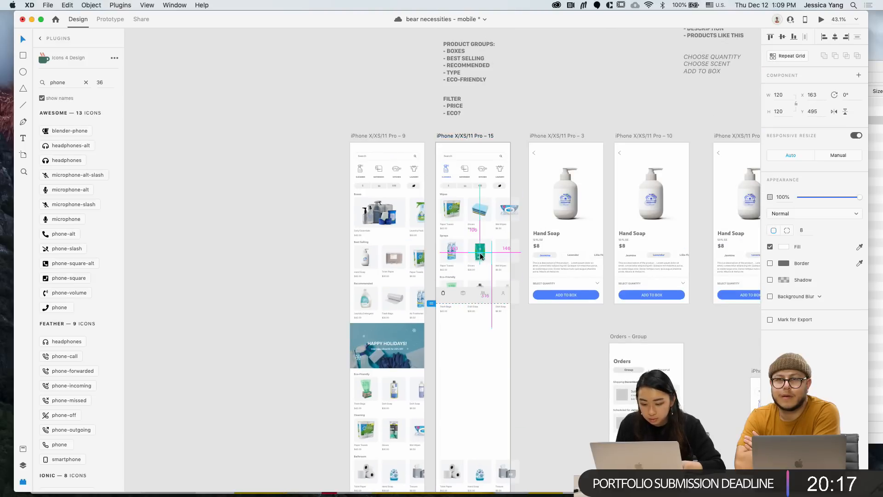
{"action": "scroll", "coordinate": [479, 253], "scroll_direction": "up", "scroll_amount": 5}
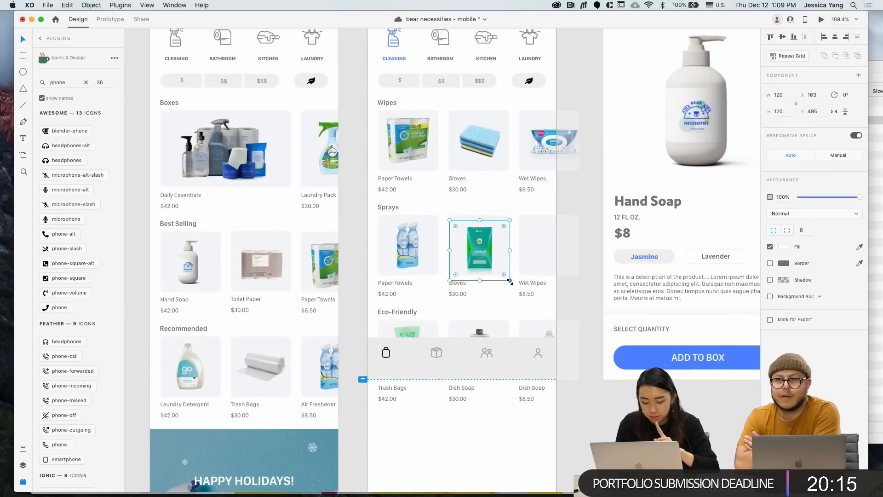
{"action": "left_click_drag", "start_coordinate": [509, 282], "coordinate": [506, 277]}
{"action": "scroll", "coordinate": [506, 276], "scroll_direction": "down", "scroll_amount": 5}
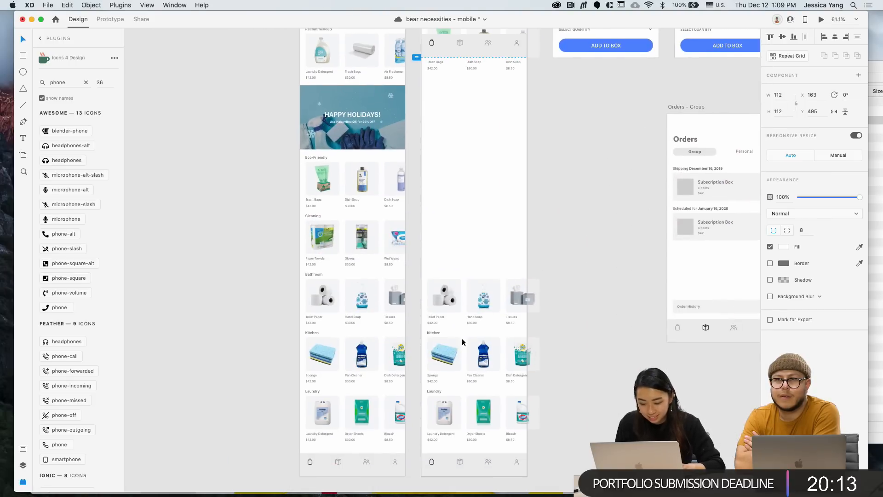
Copy the Kitchen Dish Detergent image into the third Sprays slot on artboard 15
{"action": "double_click", "coordinate": [524, 355]}
{"action": "key", "text": "super+c"}
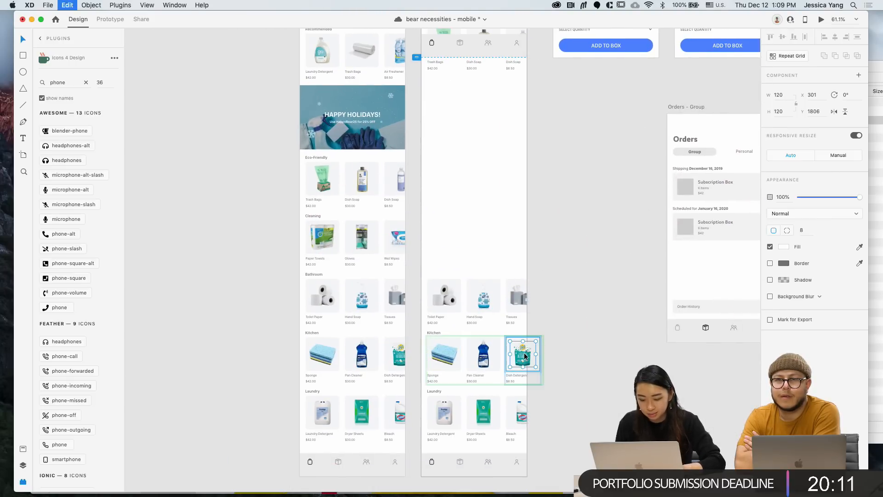
{"action": "scroll", "coordinate": [525, 355], "scroll_direction": "up", "scroll_amount": 10}
{"action": "left_click", "coordinate": [451, 93]}
{"action": "key", "text": "super+v"}
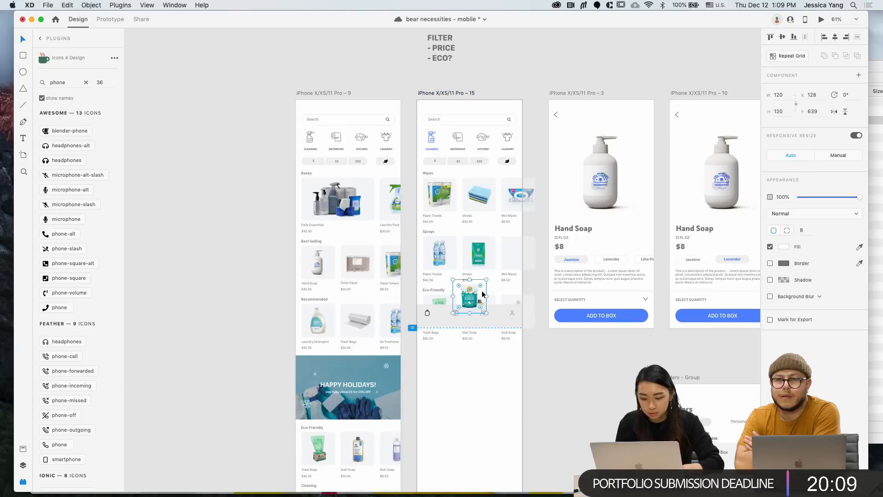
{"action": "left_click_drag", "start_coordinate": [467, 306], "coordinate": [515, 253]}
{"action": "scroll", "coordinate": [514, 254], "scroll_direction": "down", "scroll_amount": 3}
{"action": "left_click", "coordinate": [528, 366]}
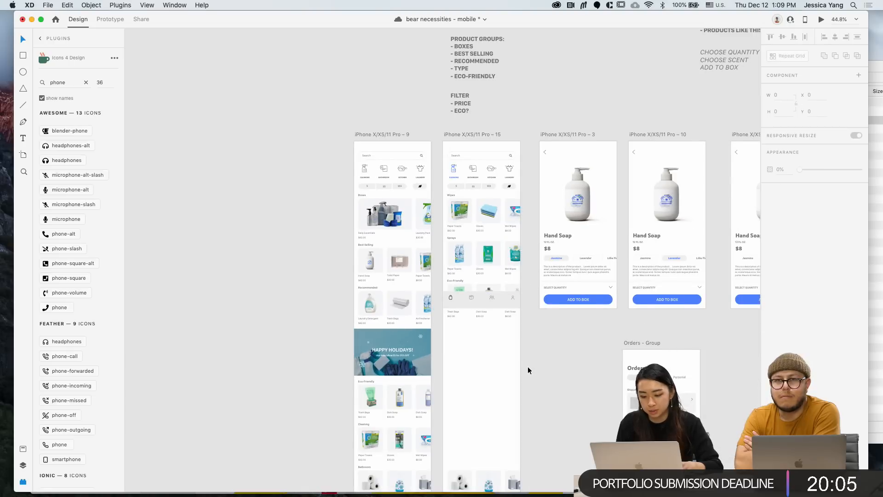
{"action": "scroll", "coordinate": [528, 366], "scroll_direction": "down", "scroll_amount": 3}
Delete the duplicate nav bar from the lower part of artboard 15
{"action": "left_click", "coordinate": [460, 65]}
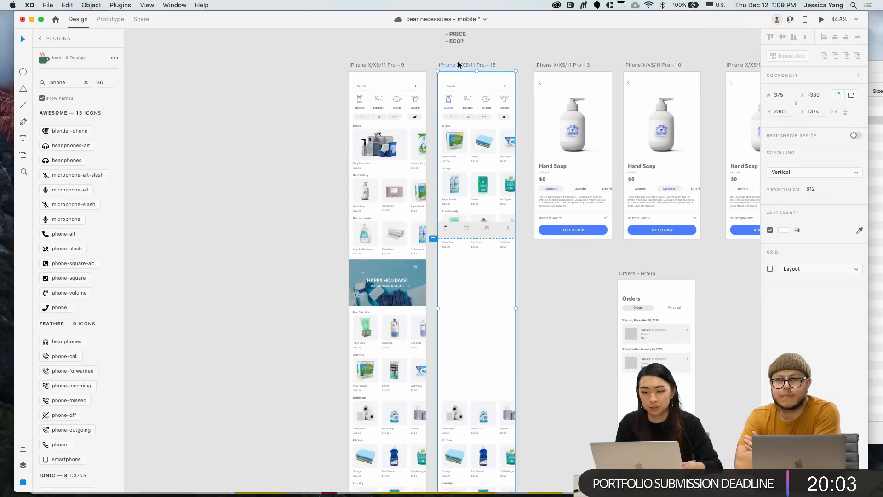
{"action": "scroll", "coordinate": [457, 60], "scroll_direction": "down", "scroll_amount": 2}
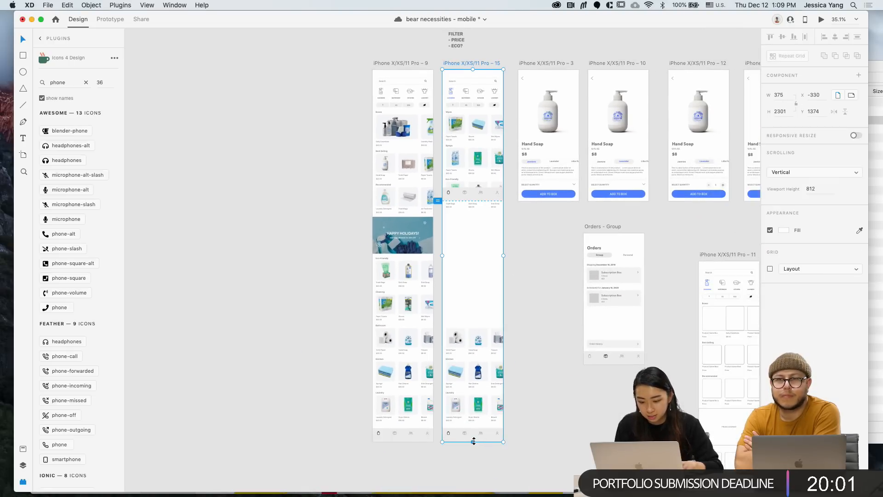
{"action": "left_click", "coordinate": [478, 435]}
{"action": "key", "text": "Delete"}
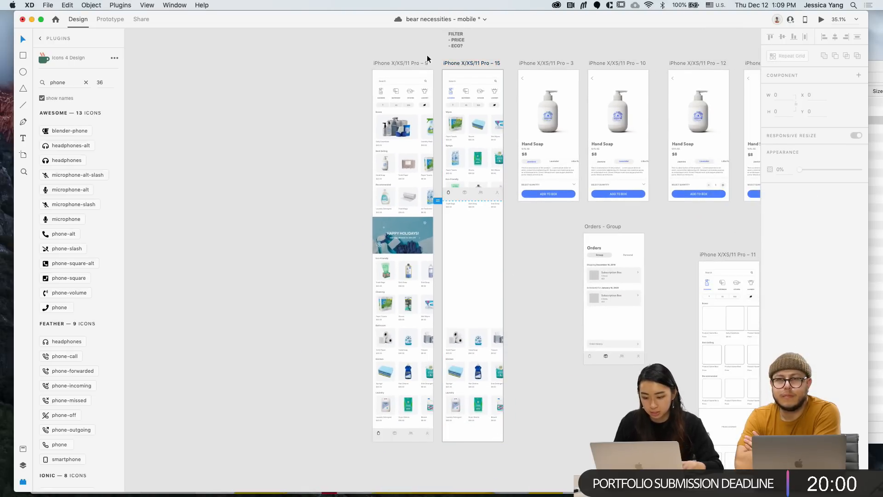
Shorten the iPhone X/XS/11 Pro – 15 artboard to 812 tall, one screen
{"action": "left_click", "coordinate": [469, 68]}
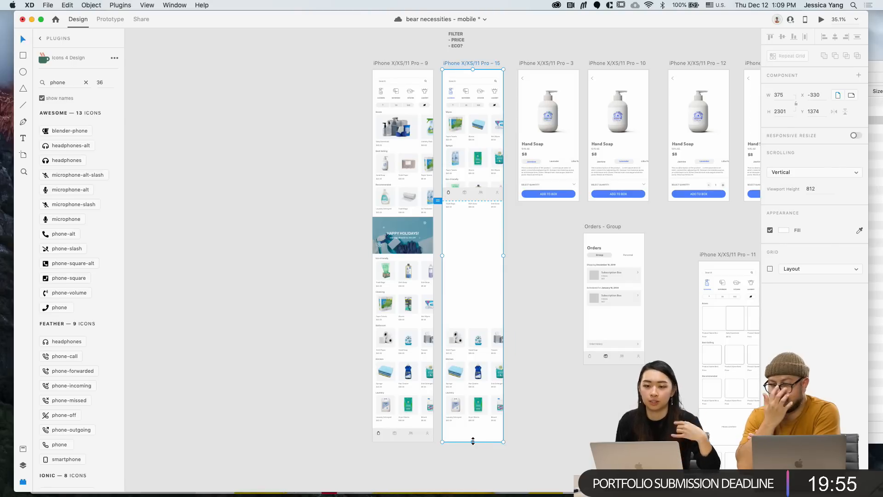
{"action": "left_click_drag", "start_coordinate": [473, 437], "coordinate": [481, 209]}
{"action": "scroll", "coordinate": [481, 209], "scroll_direction": "up", "scroll_amount": 5}
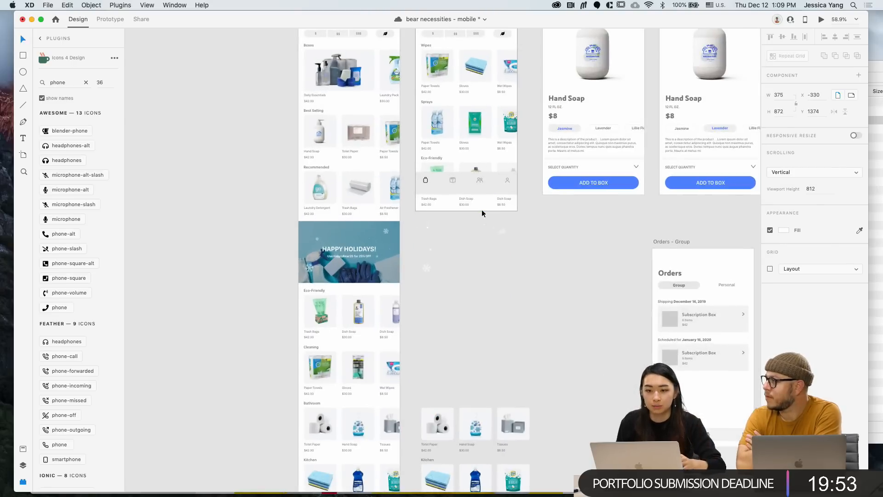
{"action": "scroll", "coordinate": [481, 209], "scroll_direction": "up", "scroll_amount": 3}
{"action": "left_click_drag", "start_coordinate": [442, 210], "coordinate": [440, 169]}
Deselect the nav bar and zoom out to view all the shop's artboards
{"action": "left_click", "coordinate": [521, 154]}
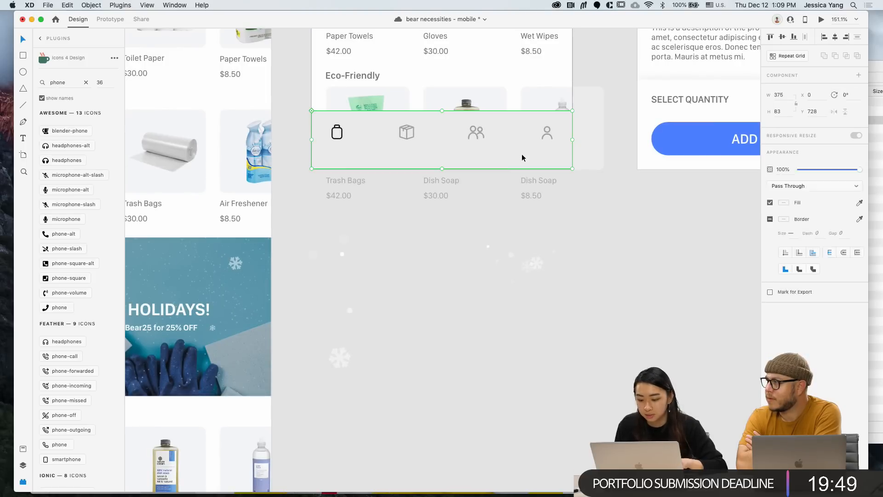
{"action": "left_click", "coordinate": [559, 221]}
{"action": "scroll", "coordinate": [565, 234], "scroll_direction": "down", "scroll_amount": 6}
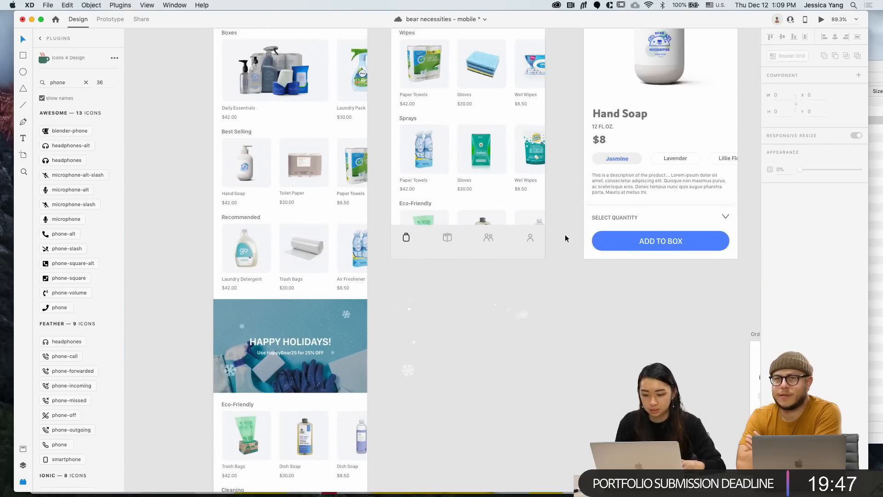
{"action": "scroll", "coordinate": [282, 145], "scroll_direction": "down", "scroll_amount": 8}
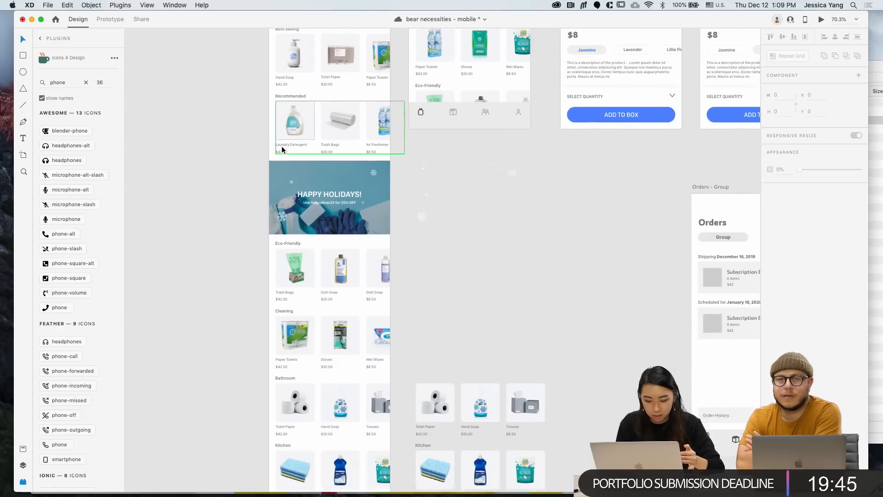
{"action": "scroll", "coordinate": [282, 146], "scroll_direction": "up", "scroll_amount": 6}
{"action": "scroll", "coordinate": [281, 146], "scroll_direction": "up", "scroll_amount": 5}
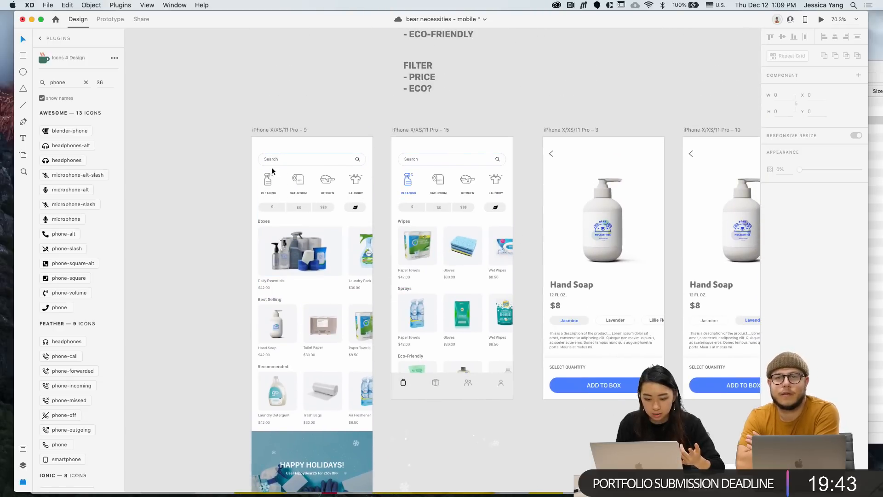
{"action": "scroll", "coordinate": [272, 166], "scroll_direction": "up", "scroll_amount": 2}
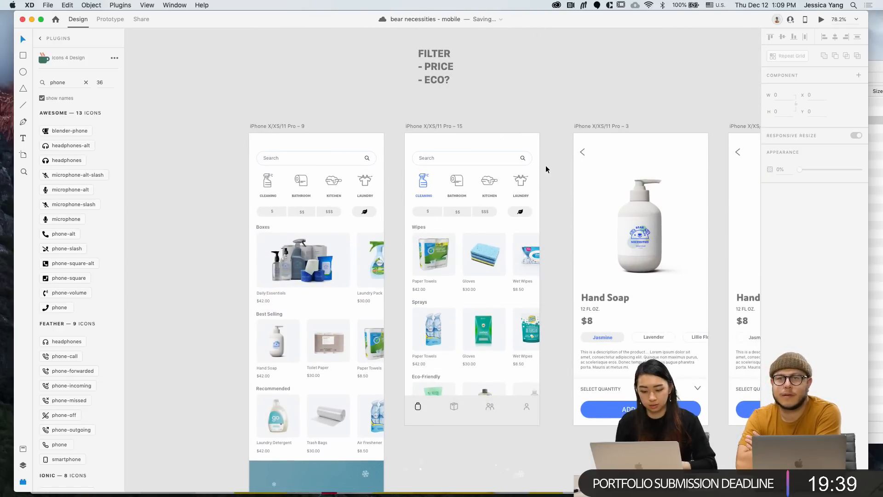
{"action": "scroll", "coordinate": [546, 168], "scroll_direction": "down", "scroll_amount": 3}
{"action": "scroll", "coordinate": [546, 169], "scroll_direction": "down", "scroll_amount": 4}
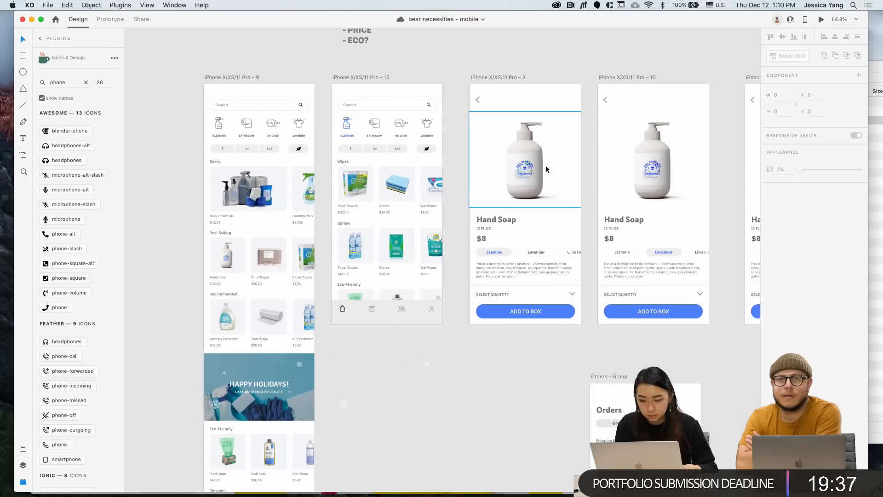
{"action": "scroll", "coordinate": [545, 165], "scroll_direction": "down", "scroll_amount": 3}
{"action": "scroll", "coordinate": [358, 224], "scroll_direction": "left", "scroll_amount": 1}
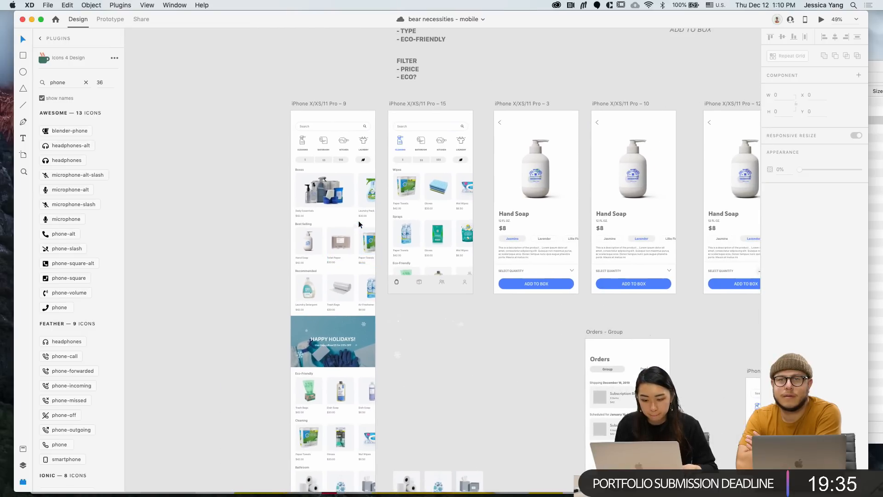
Wire the home screen's Cleaning icon to artboard 15 and Hand Soap to artboard 3
{"action": "left_click", "coordinate": [110, 19]}
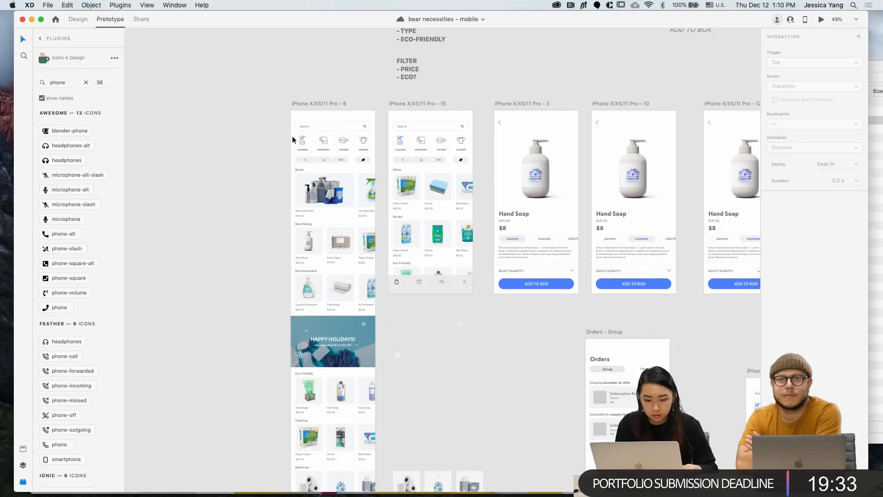
{"action": "left_click", "coordinate": [303, 146]}
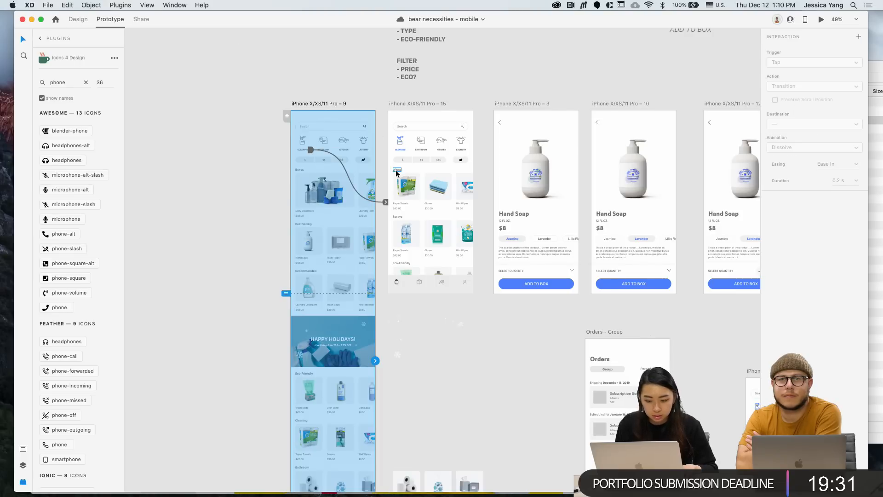
{"action": "left_click", "coordinate": [402, 151]}
{"action": "left_click_drag", "start_coordinate": [406, 145], "coordinate": [320, 279]}
{"action": "left_click", "coordinate": [317, 257]}
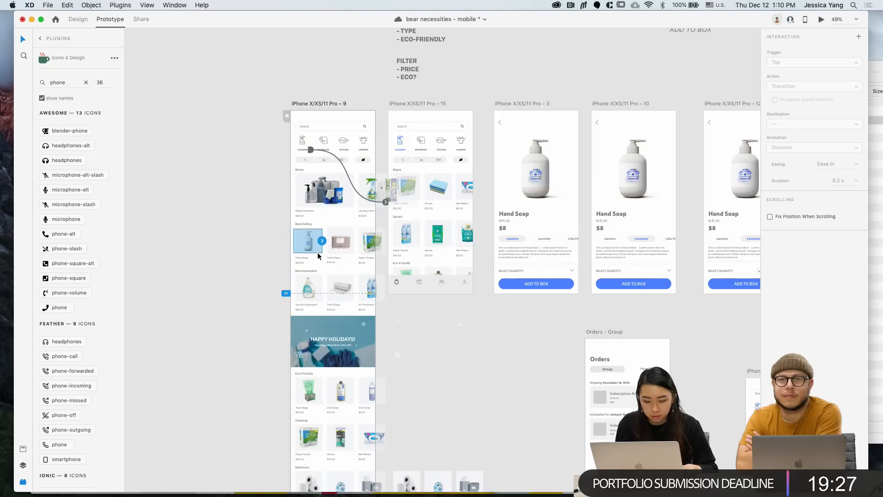
{"action": "left_click_drag", "start_coordinate": [322, 242], "coordinate": [534, 216]}
{"action": "left_click", "coordinate": [329, 107]}
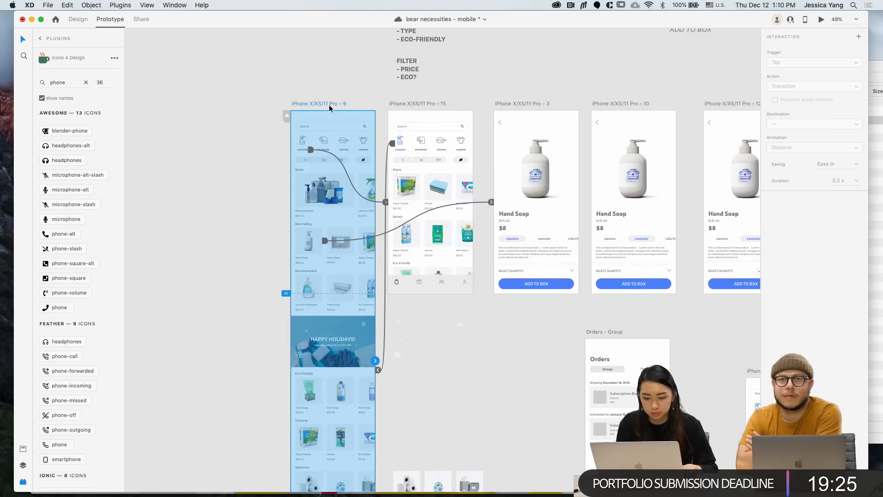
Preview the home screen prototype, then close the preview
{"action": "left_click", "coordinate": [820, 21]}
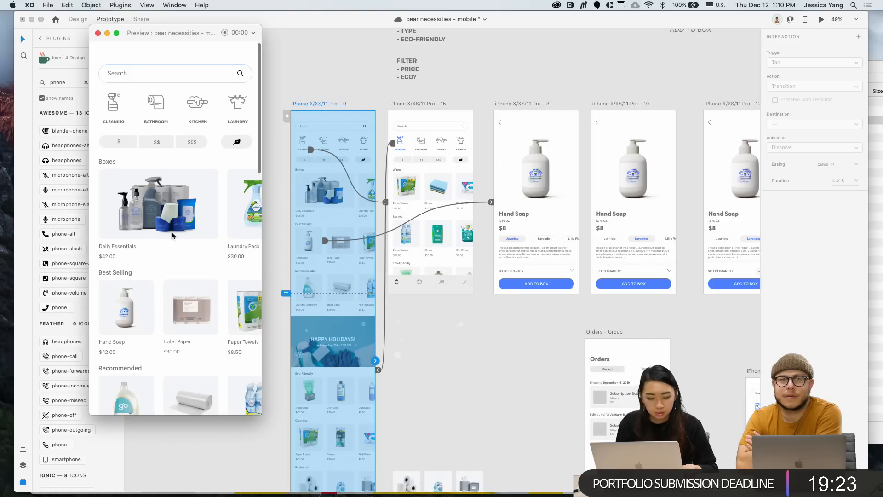
{"action": "scroll", "coordinate": [172, 234], "scroll_direction": "down", "scroll_amount": 10}
{"action": "scroll", "coordinate": [172, 235], "scroll_direction": "up", "scroll_amount": 10}
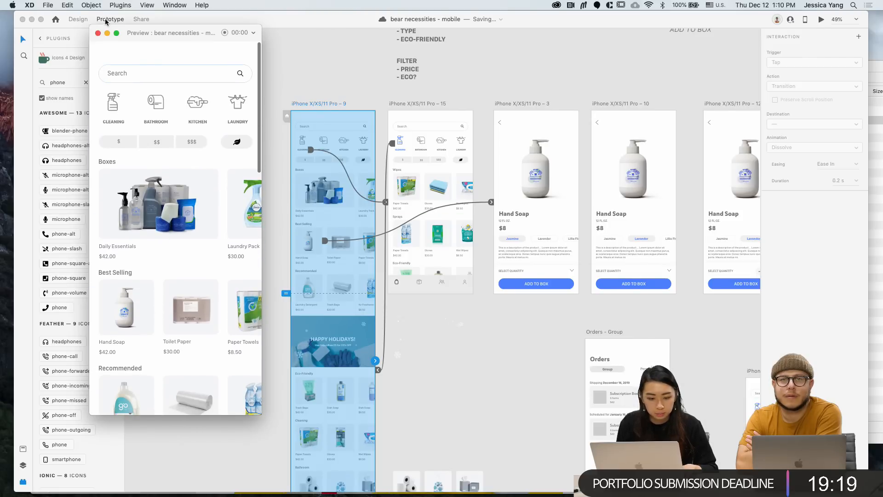
{"action": "left_click", "coordinate": [98, 33]}
Wire the CLEANING icon to artboard 15 with a Tap link and delete the extra duplicate wire
{"action": "scroll", "coordinate": [303, 143], "scroll_direction": "up", "scroll_amount": 5}
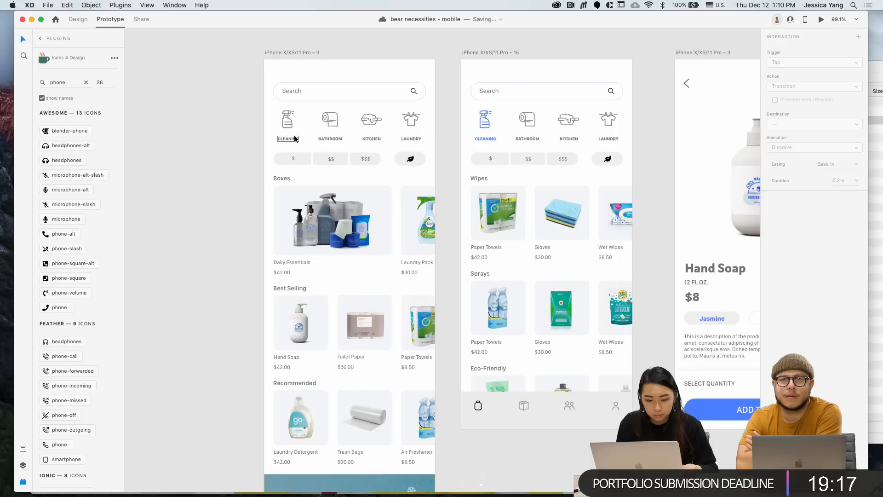
{"action": "left_click", "coordinate": [294, 139]}
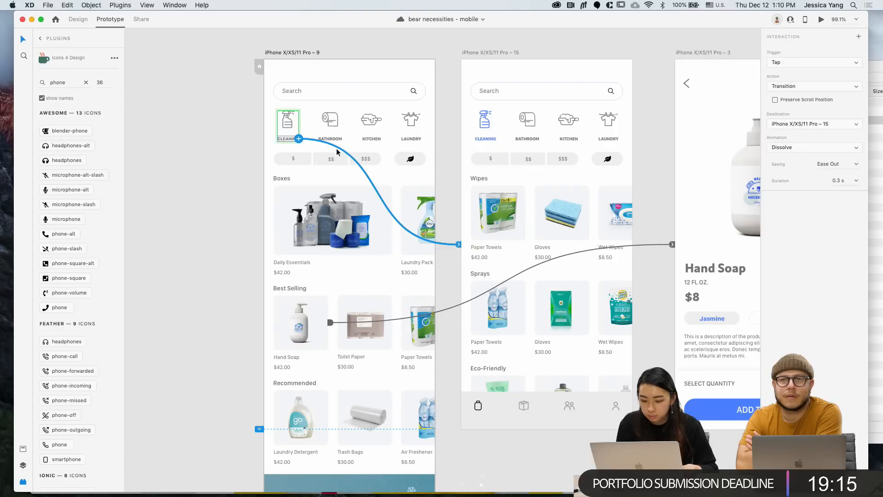
{"action": "left_click_drag", "start_coordinate": [459, 244], "coordinate": [467, 175]}
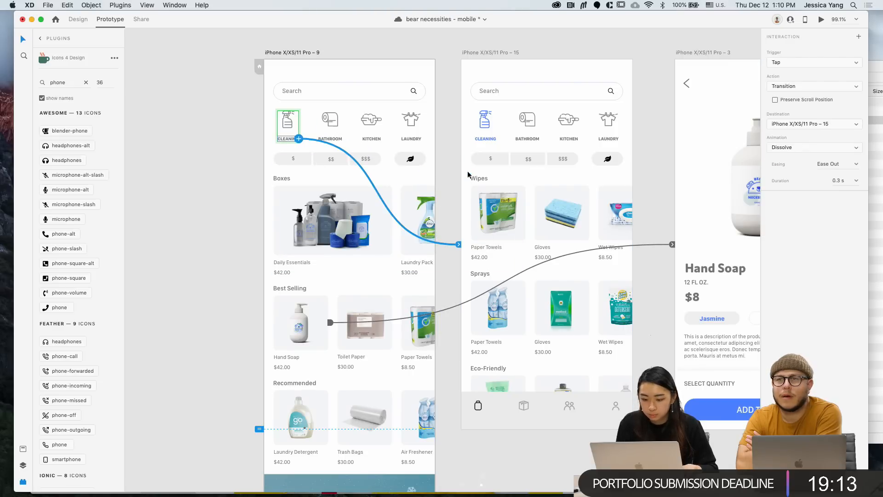
{"action": "key", "text": "Escape"}
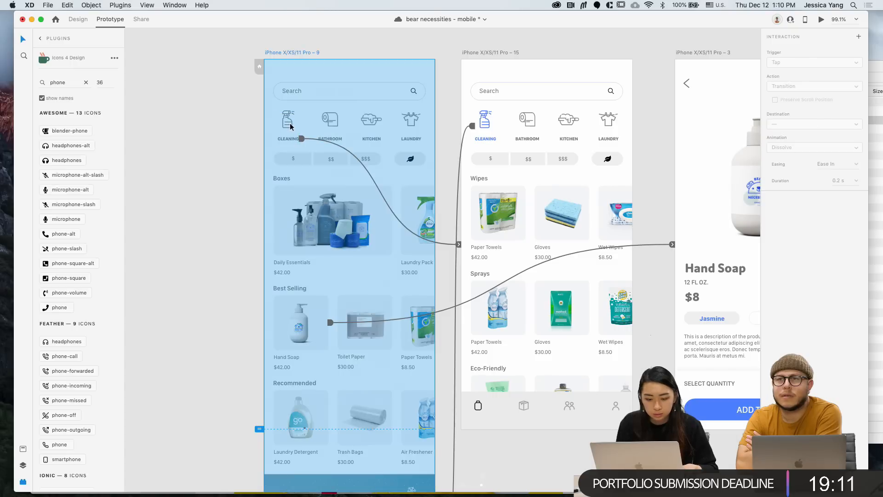
{"action": "left_click", "coordinate": [292, 122]}
{"action": "left_click_drag", "start_coordinate": [298, 125], "coordinate": [474, 128]}
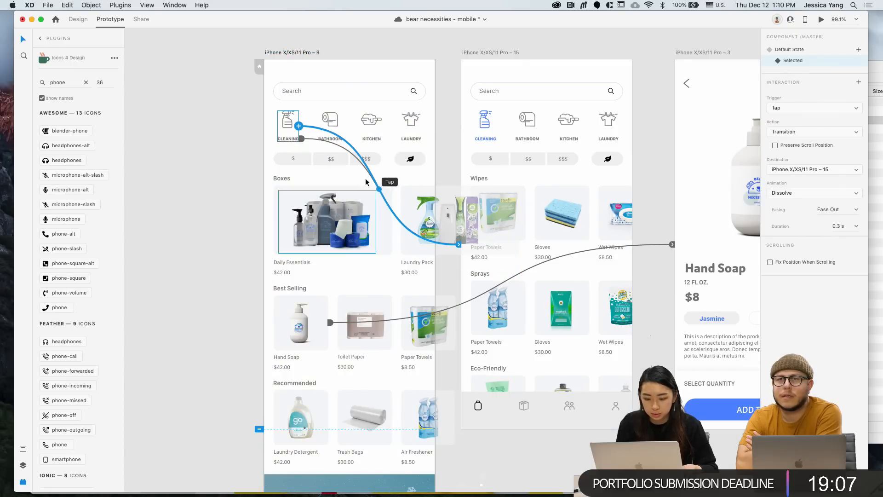
{"action": "left_click", "coordinate": [347, 150]}
{"action": "key", "text": "Delete"}
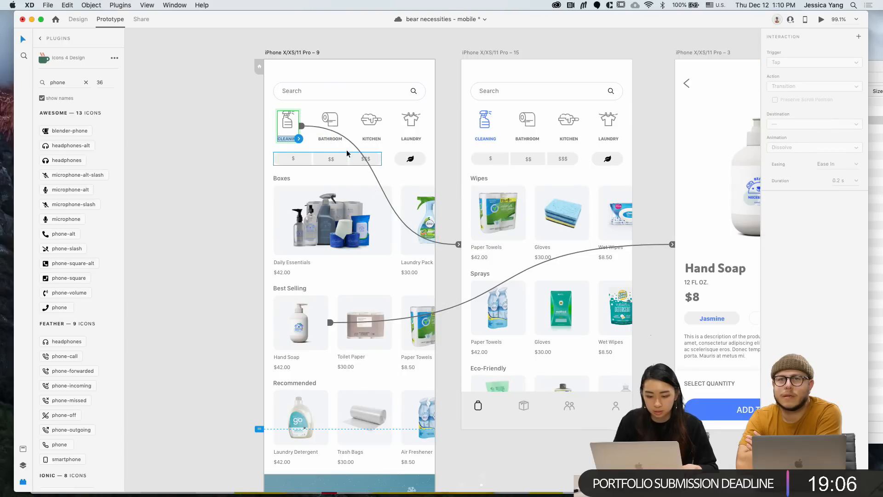
{"action": "left_click", "coordinate": [299, 53]}
{"action": "left_click", "coordinate": [822, 19]}
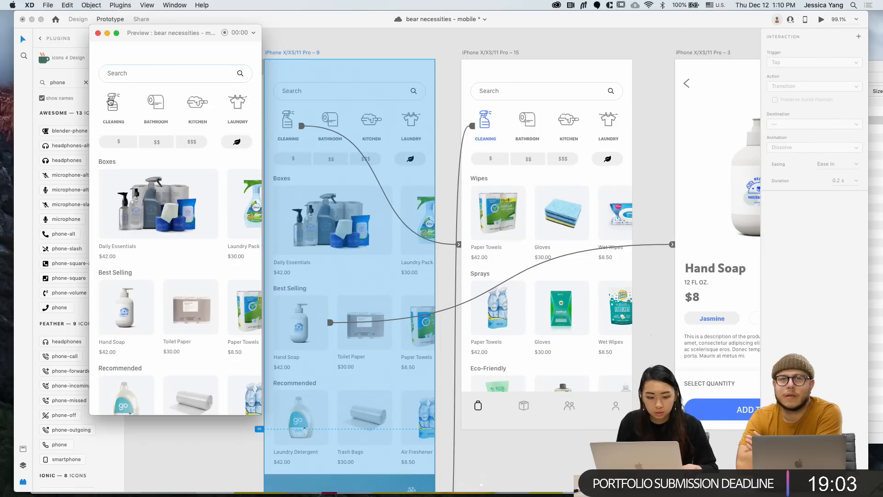
{"action": "left_click", "coordinate": [111, 102]}
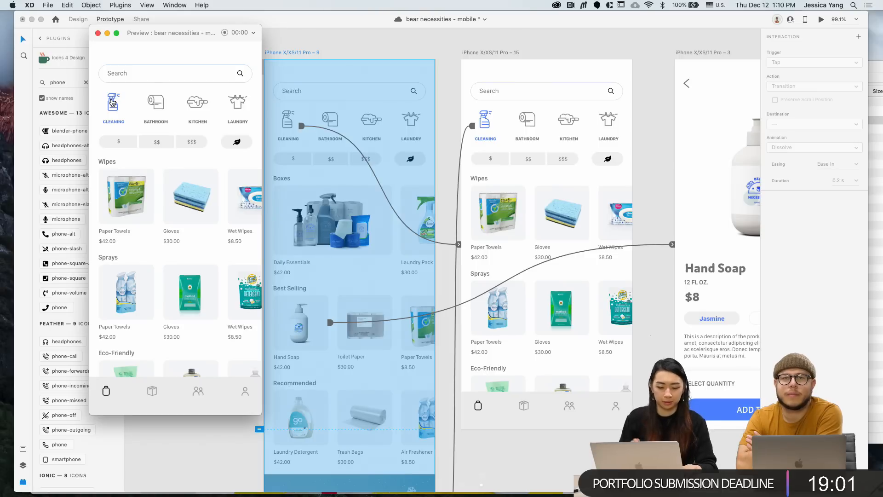
{"action": "left_click", "coordinate": [113, 107]}
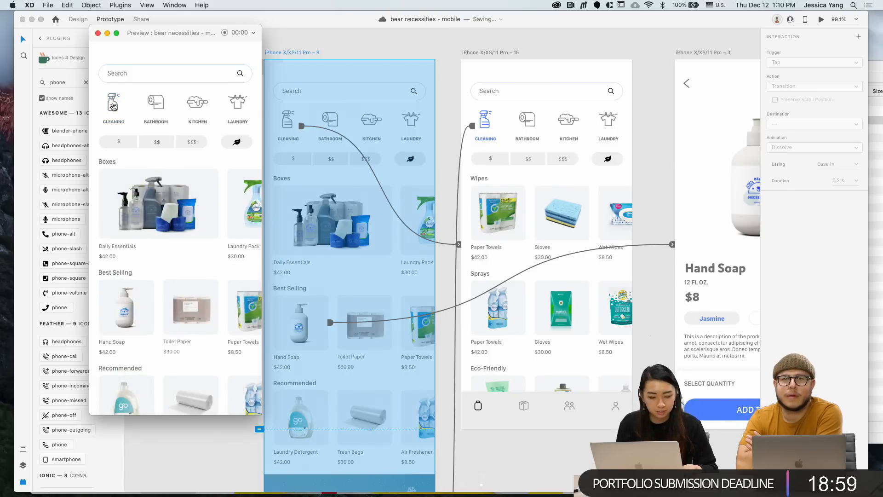
{"action": "left_click", "coordinate": [114, 107]}
{"action": "left_click", "coordinate": [113, 107]}
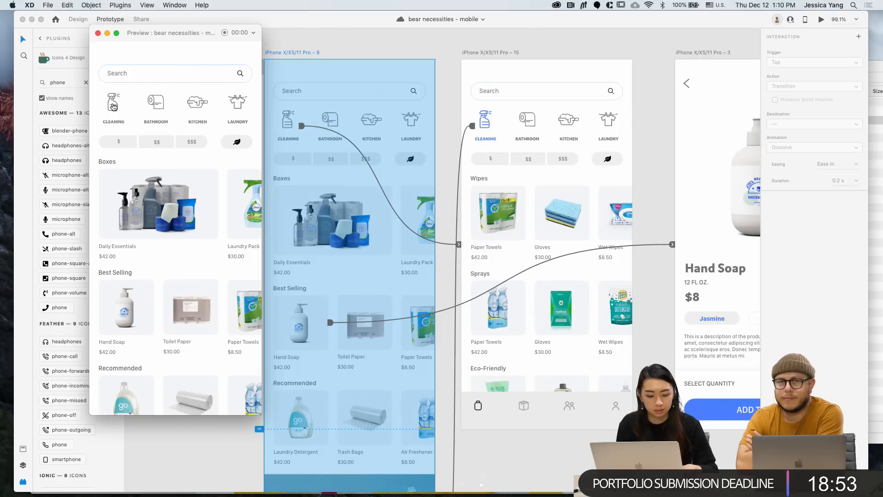
{"action": "left_click", "coordinate": [114, 106]}
{"action": "left_click", "coordinate": [118, 109]}
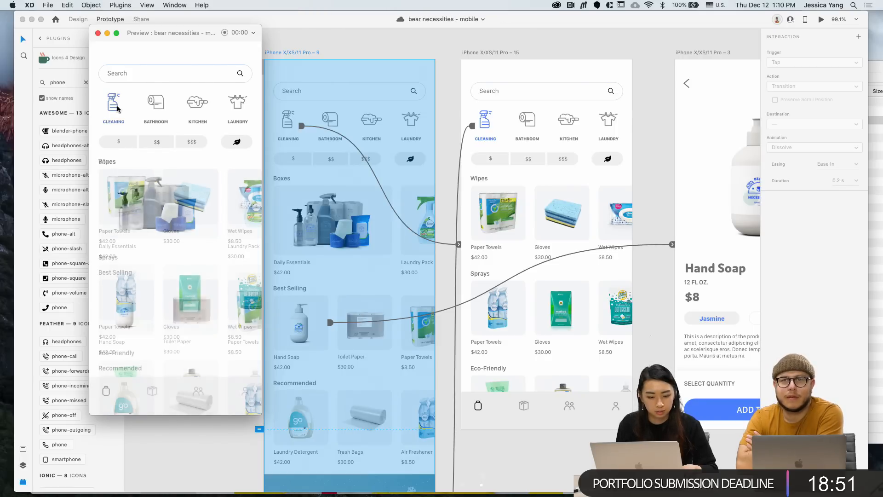
{"action": "left_click", "coordinate": [128, 294]}
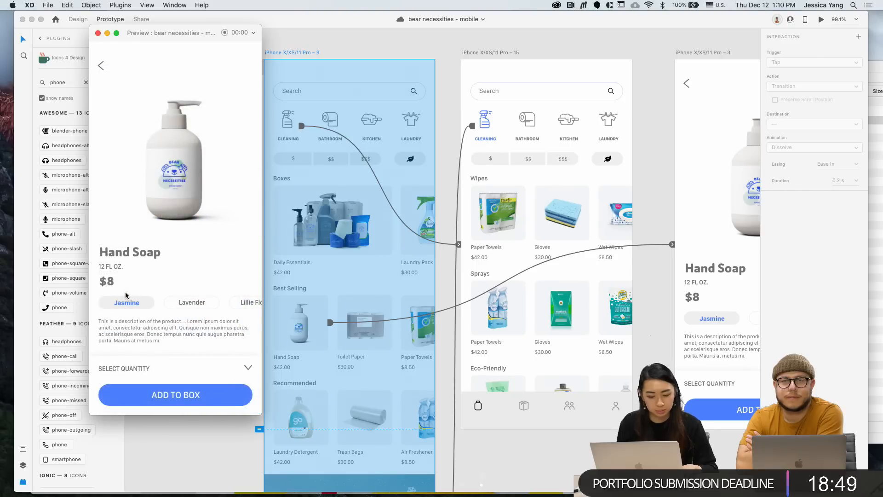
{"action": "left_click", "coordinate": [98, 33]}
In Design mode, select the quantity stepper and Add to Box group on another product card
{"action": "scroll", "coordinate": [530, 442], "scroll_direction": "down", "scroll_amount": 3}
{"action": "scroll", "coordinate": [531, 442], "scroll_direction": "right", "scroll_amount": 5}
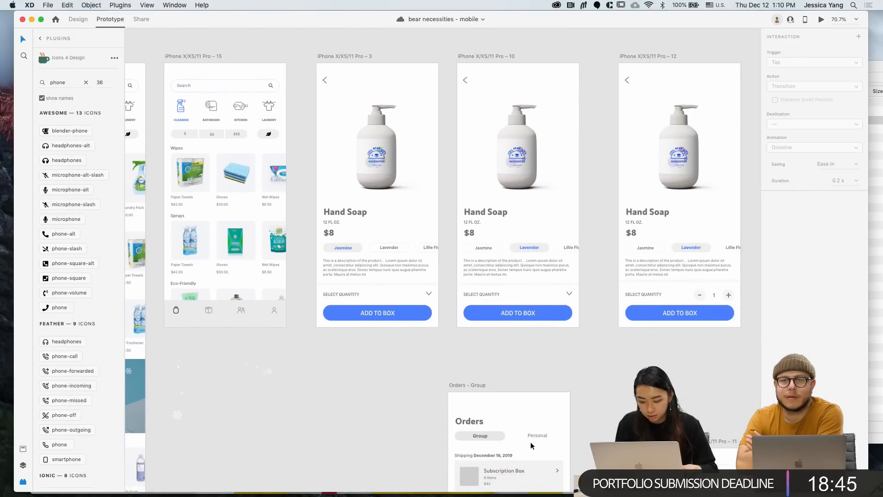
{"action": "scroll", "coordinate": [531, 442], "scroll_direction": "down", "scroll_amount": 4}
{"action": "scroll", "coordinate": [531, 442], "scroll_direction": "right", "scroll_amount": 3}
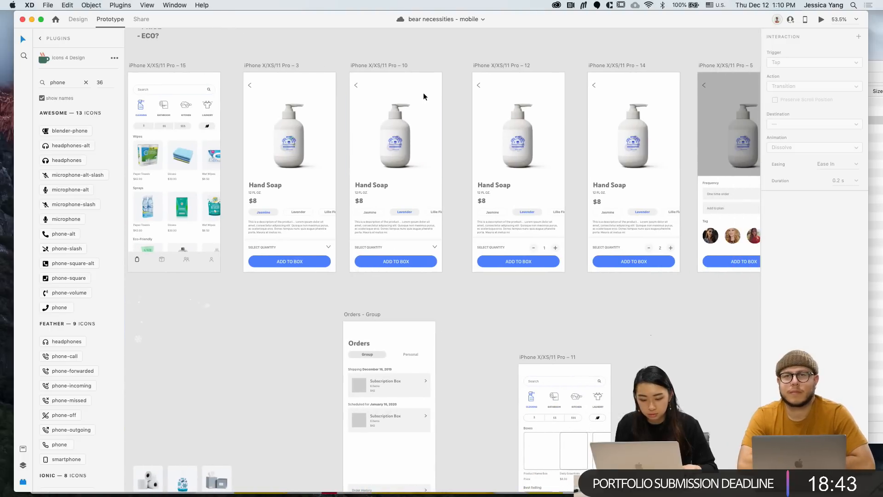
{"action": "left_click", "coordinate": [536, 247]}
{"action": "scroll", "coordinate": [536, 247], "scroll_direction": "up", "scroll_amount": 5}
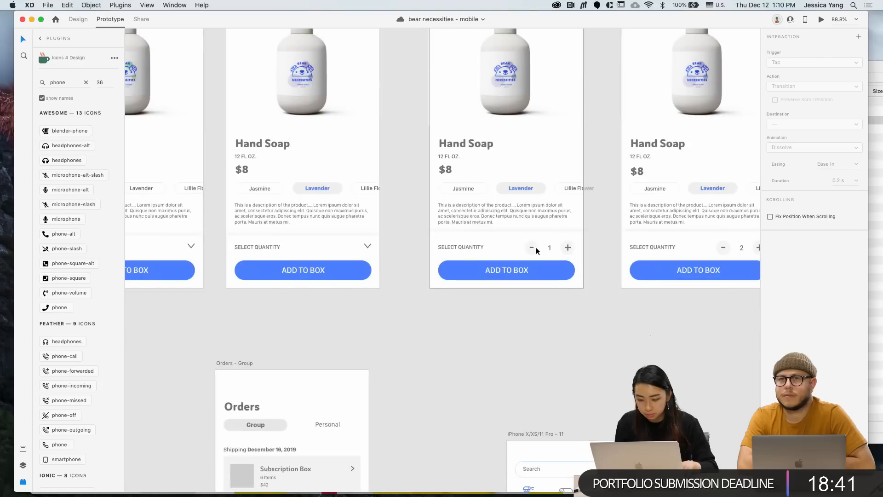
{"action": "left_click", "coordinate": [78, 20]}
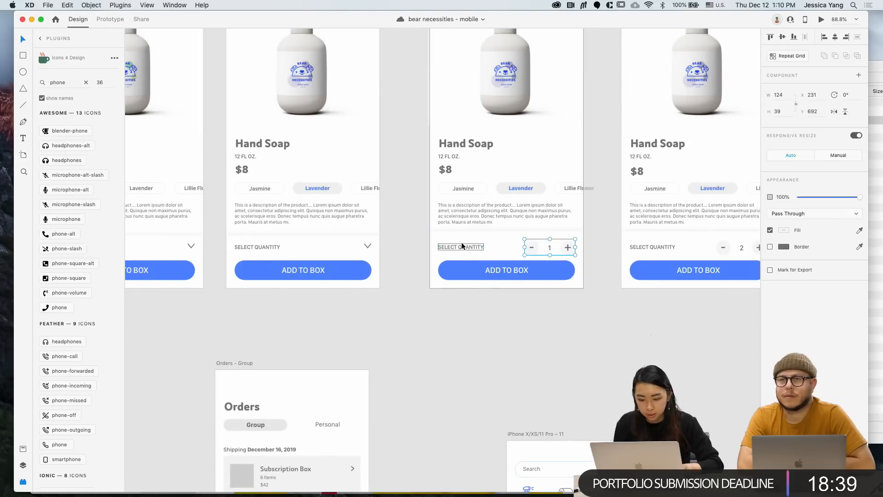
{"action": "left_click", "coordinate": [462, 244], "text": "shift"}
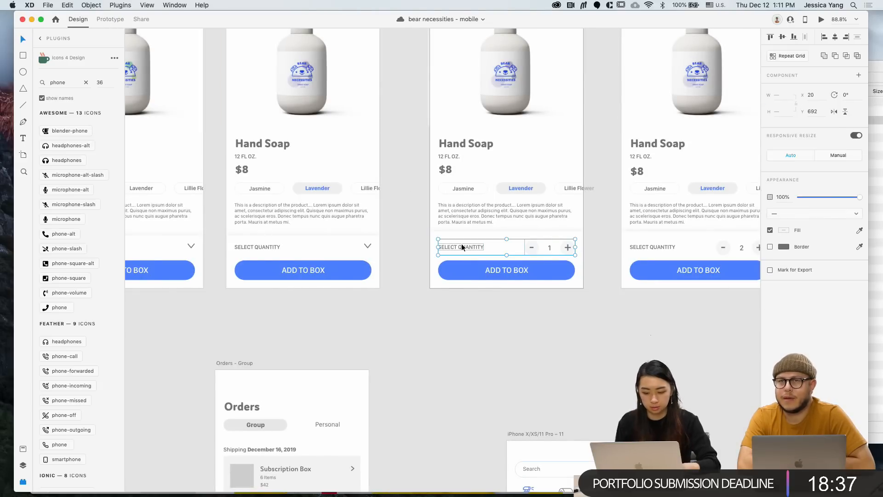
{"action": "scroll", "coordinate": [462, 243], "scroll_direction": "left", "scroll_amount": 6}
{"action": "scroll", "coordinate": [375, 252], "scroll_direction": "right", "scroll_amount": 3}
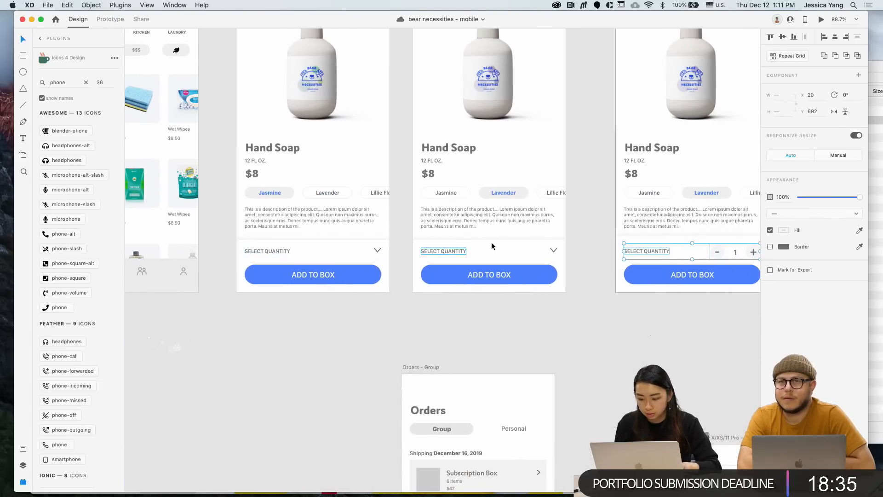
{"action": "left_click", "coordinate": [627, 237]}
{"action": "scroll", "coordinate": [637, 248], "scroll_direction": "right", "scroll_amount": 1}
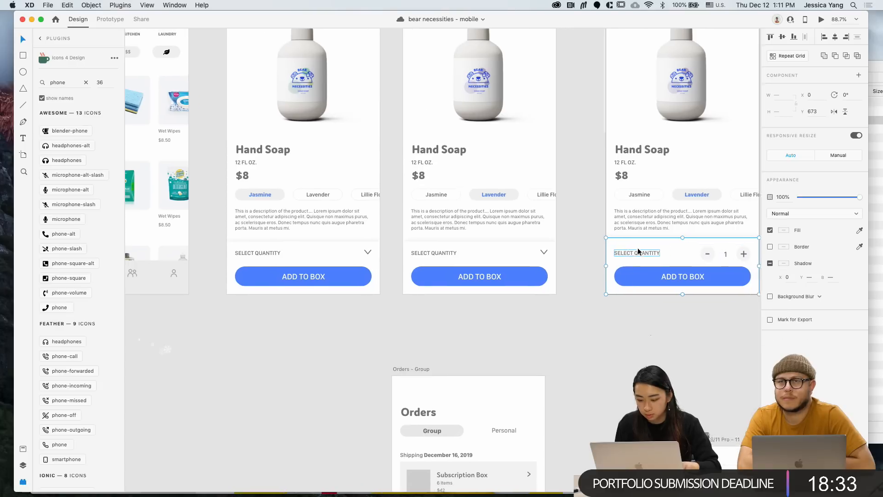
{"action": "scroll", "coordinate": [637, 249], "scroll_direction": "right", "scroll_amount": 3}
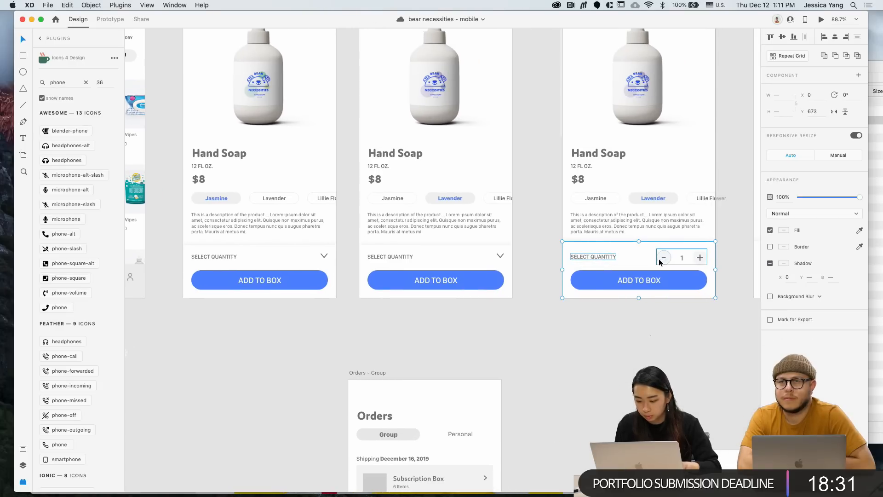
{"action": "left_click", "coordinate": [658, 262], "text": "shift"}
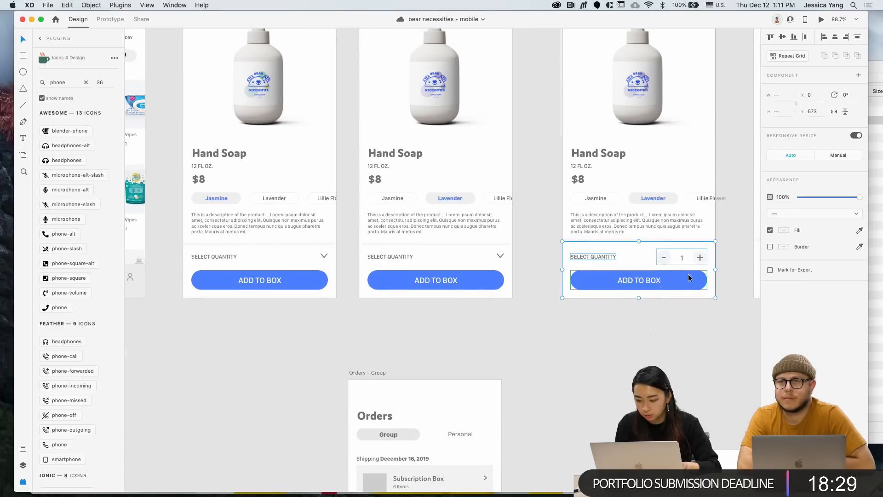
Delete Pro – 3's quantity dropdown row and paste the − 1 + stepper with Add to Box in its place
{"action": "scroll", "coordinate": [688, 277], "scroll_direction": "left", "scroll_amount": 10}
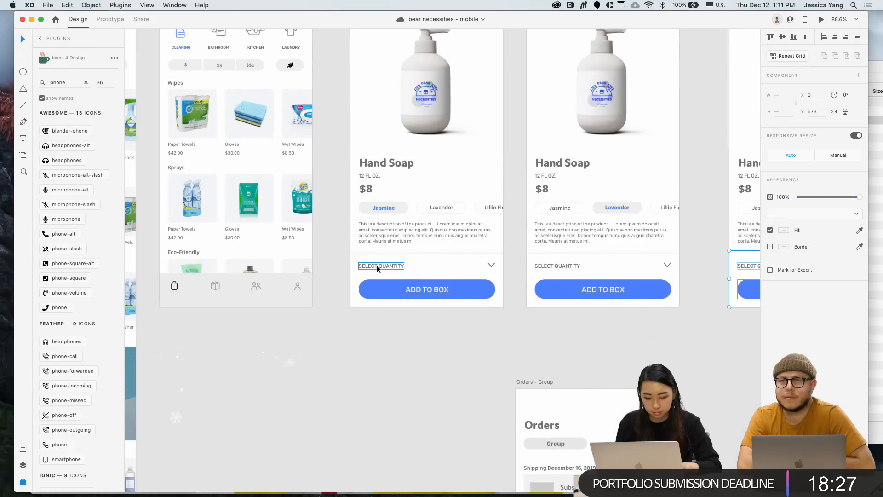
{"action": "left_click_drag", "start_coordinate": [344, 255], "coordinate": [509, 331]}
{"action": "key", "text": "BackSpace"}
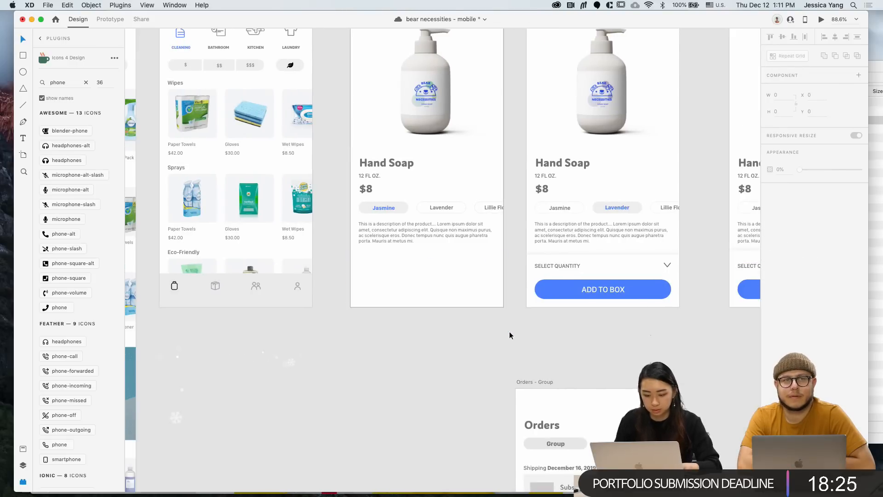
{"action": "scroll", "coordinate": [509, 331], "scroll_direction": "up", "scroll_amount": 5}
{"action": "key", "text": "super+v"}
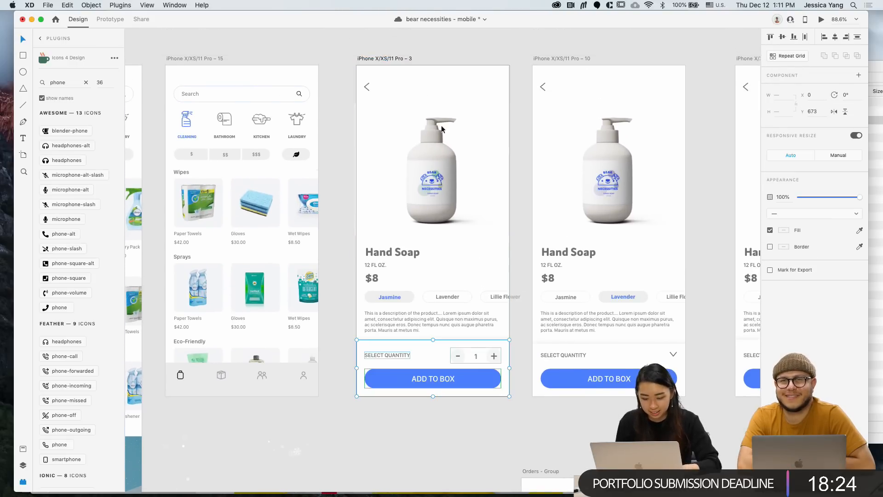
Move the Pro – 10 artboard down below the main product row
{"action": "left_click", "coordinate": [463, 430]}
{"action": "scroll", "coordinate": [463, 430], "scroll_direction": "down", "scroll_amount": 5}
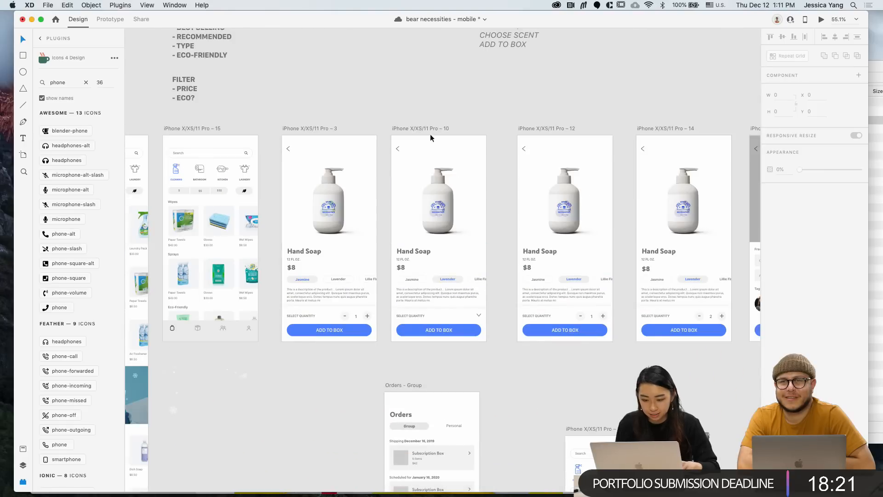
{"action": "left_click_drag", "start_coordinate": [430, 134], "coordinate": [306, 382]}
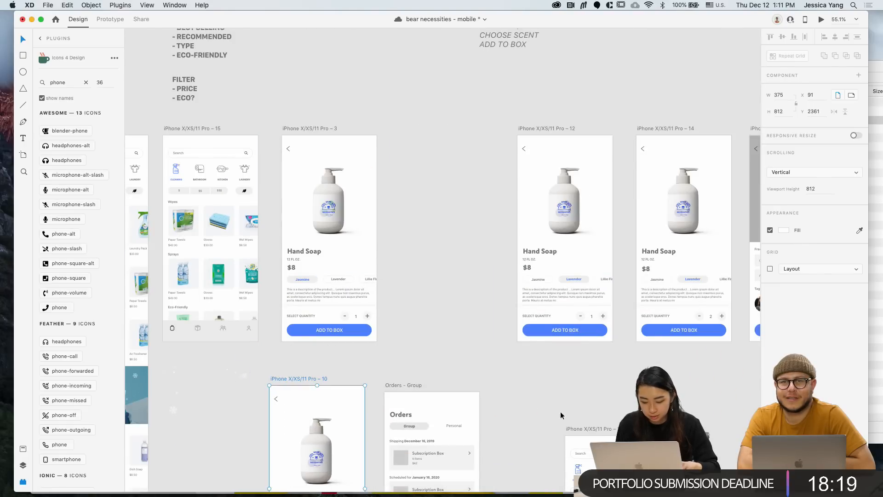
{"action": "scroll", "coordinate": [581, 419], "scroll_direction": "down", "scroll_amount": 5}
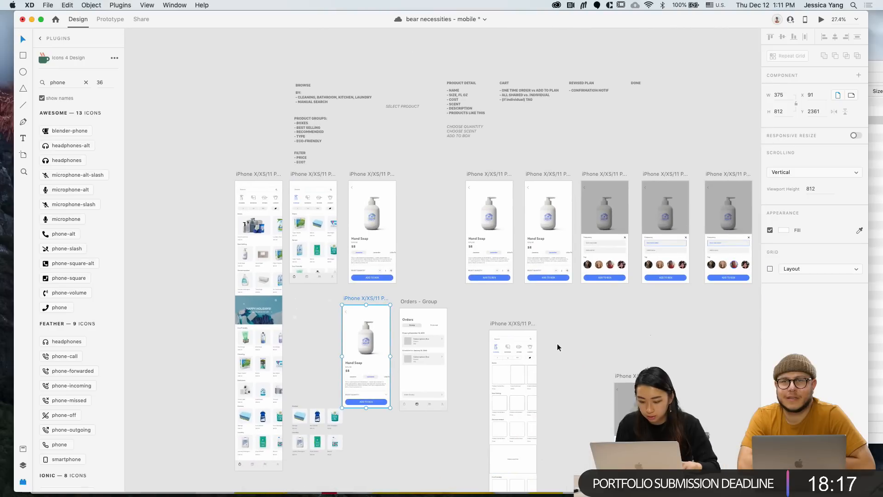
{"action": "scroll", "coordinate": [556, 343], "scroll_direction": "down", "scroll_amount": 1}
{"action": "scroll", "coordinate": [557, 343], "scroll_direction": "down", "scroll_amount": 5}
{"action": "scroll", "coordinate": [557, 343], "scroll_direction": "up", "scroll_amount": 7}
{"action": "scroll", "coordinate": [484, 250], "scroll_direction": "up", "scroll_amount": 5}
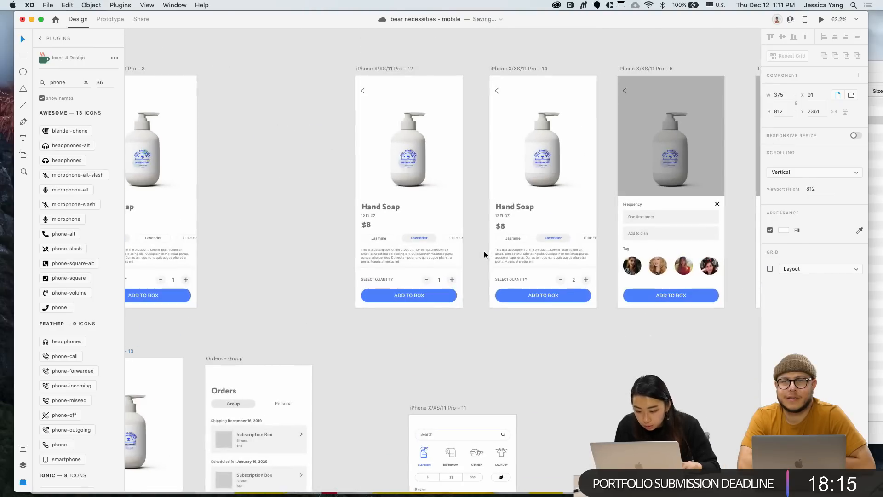
{"action": "scroll", "coordinate": [484, 250], "scroll_direction": "down", "scroll_amount": 3}
Slide Pro – 14 and Pro – 12 along the row so they follow Pro – 3 and Pro – 16 in order
{"action": "left_click_drag", "start_coordinate": [513, 134], "coordinate": [343, 134]}
{"action": "left_click_drag", "start_coordinate": [427, 135], "coordinate": [500, 136]}
{"action": "mouse_move", "coordinate": [352, 135]}
{"action": "left_mouse_down"}
{"action": "mouse_move", "coordinate": [427, 133]}
{"action": "mouse_move", "coordinate": [270, 133]}
{"action": "mouse_move", "coordinate": [346, 136]}
{"action": "left_mouse_up"}
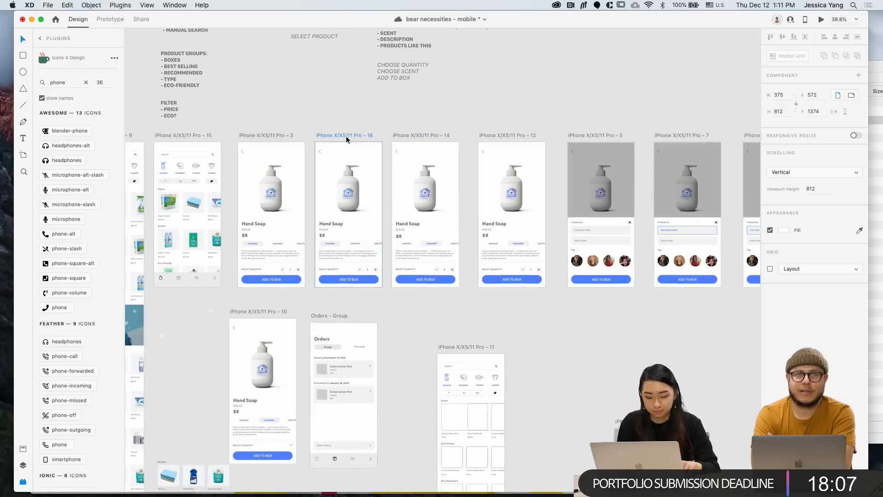
{"action": "scroll", "coordinate": [346, 136], "scroll_direction": "up", "scroll_amount": 5}
{"action": "scroll", "coordinate": [457, 310], "scroll_direction": "up", "scroll_amount": 3}
{"action": "left_click", "coordinate": [525, 349]}
Try deleting Pro – 16's Lavender chip and label, then undo to restore them
{"action": "double_click", "coordinate": [510, 349]}
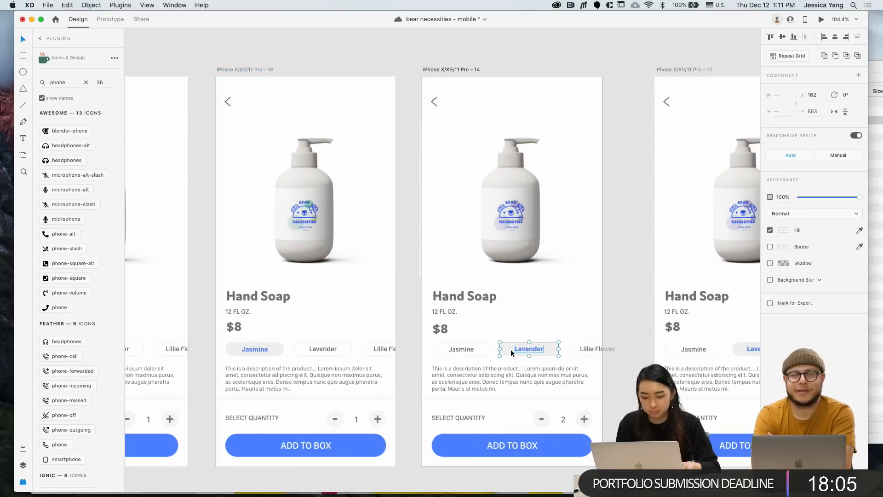
{"action": "scroll", "coordinate": [510, 349], "scroll_direction": "down", "scroll_amount": 3}
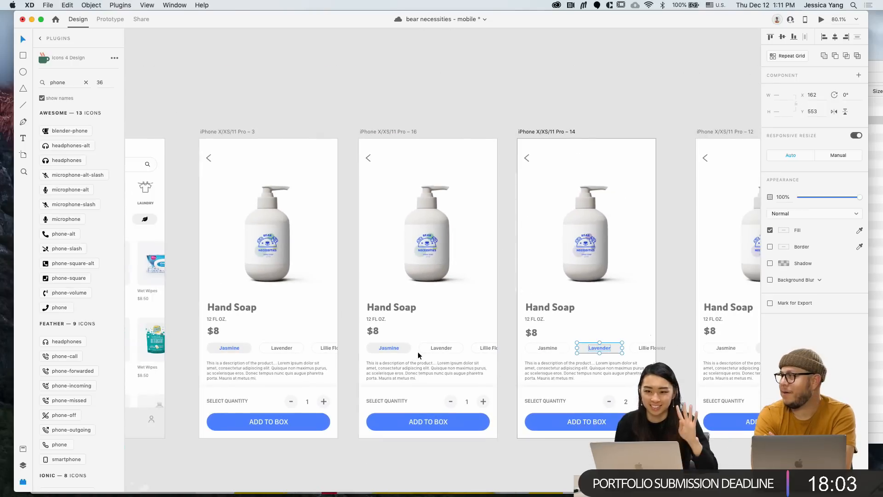
{"action": "double_click", "coordinate": [443, 352]}
{"action": "key", "text": "Delete"}
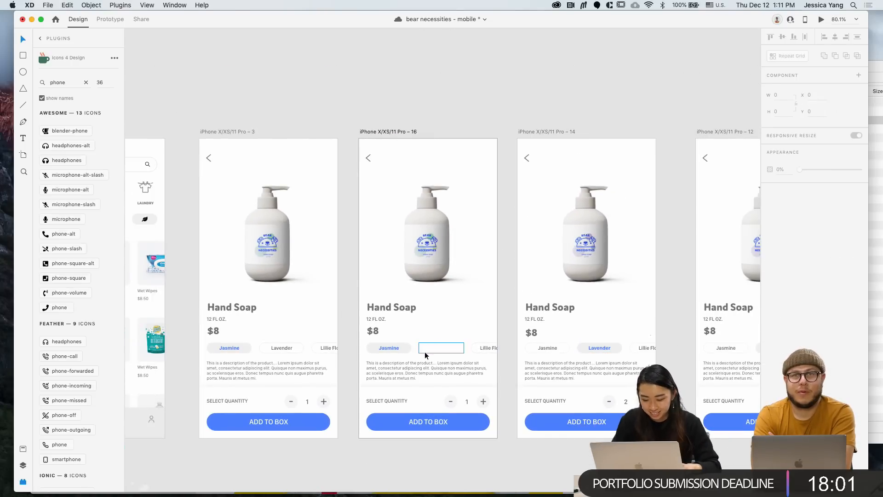
{"action": "left_click", "coordinate": [442, 349]}
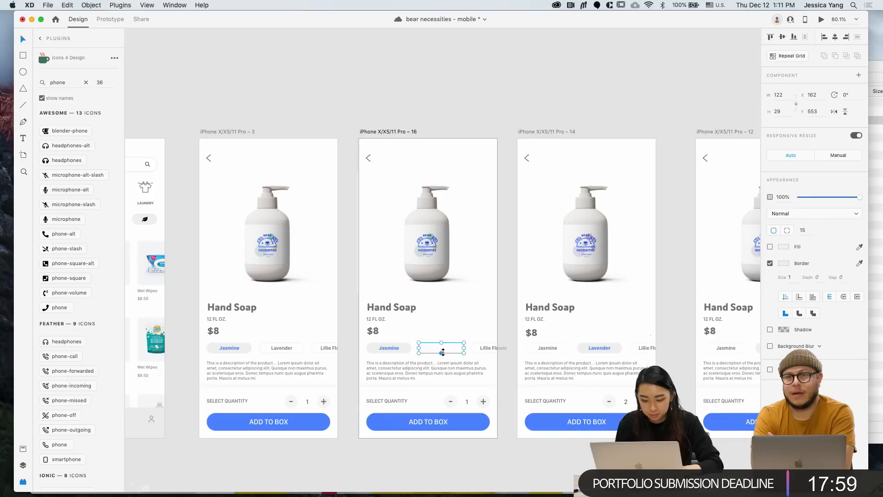
{"action": "key", "text": "Delete"}
{"action": "left_click", "coordinate": [382, 132]}
{"action": "key", "text": "super+z"}
{"action": "key", "text": "super+z"}
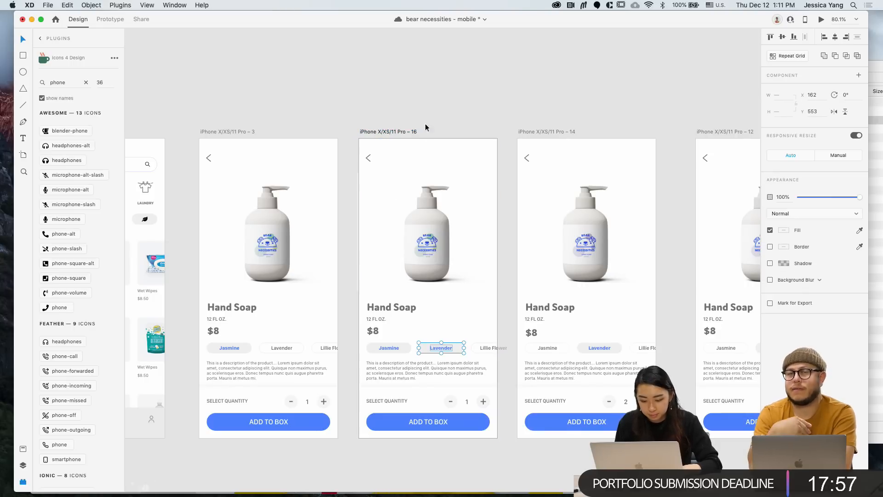
Replace Pro – 16's highlighted Jasmine chip with the plain Jasmine chip copied from Pro – 14
{"action": "double_click", "coordinate": [548, 346]}
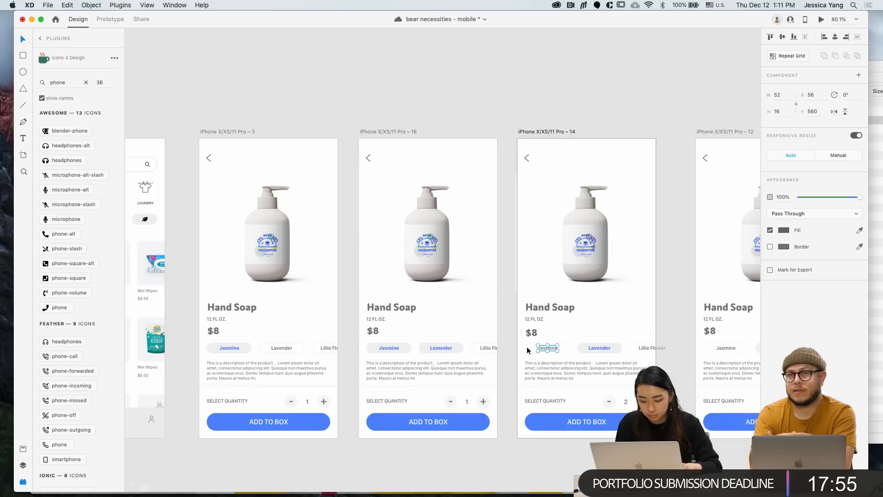
{"action": "left_click", "coordinate": [527, 349], "text": "shift"}
{"action": "key", "text": "super+c"}
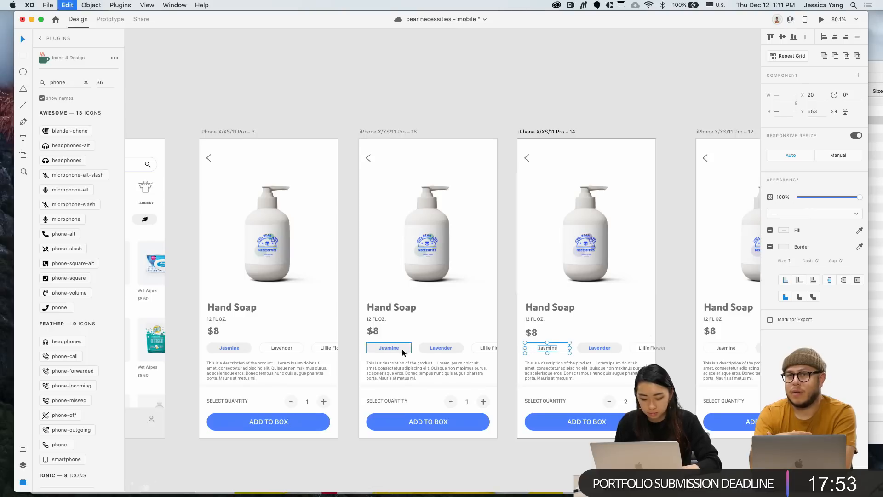
{"action": "double_click", "coordinate": [390, 348]}
{"action": "left_click", "coordinate": [407, 348], "text": "shift"}
{"action": "key", "text": "Delete"}
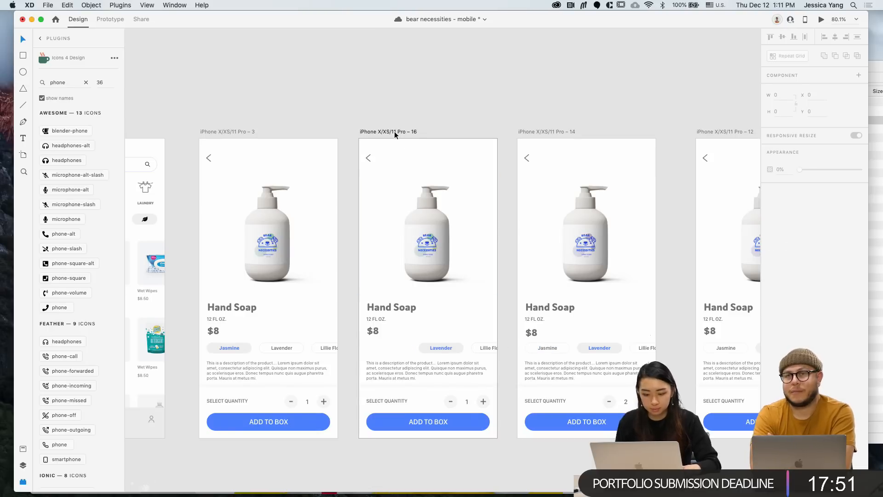
{"action": "key", "text": "super+v"}
{"action": "left_click", "coordinate": [410, 121]}
{"action": "scroll", "coordinate": [275, 338], "scroll_direction": "left", "scroll_amount": 2}
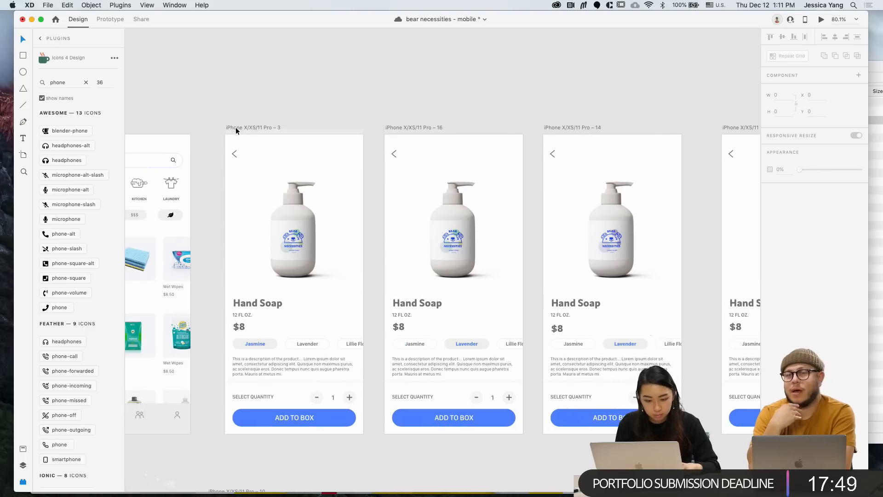
In Prototype mode, rewire Pro – 3's Lavender chip to Pro – 16 and Pro – 16's button to Pro – 14
{"action": "left_click", "coordinate": [115, 20]}
{"action": "left_click", "coordinate": [269, 126]}
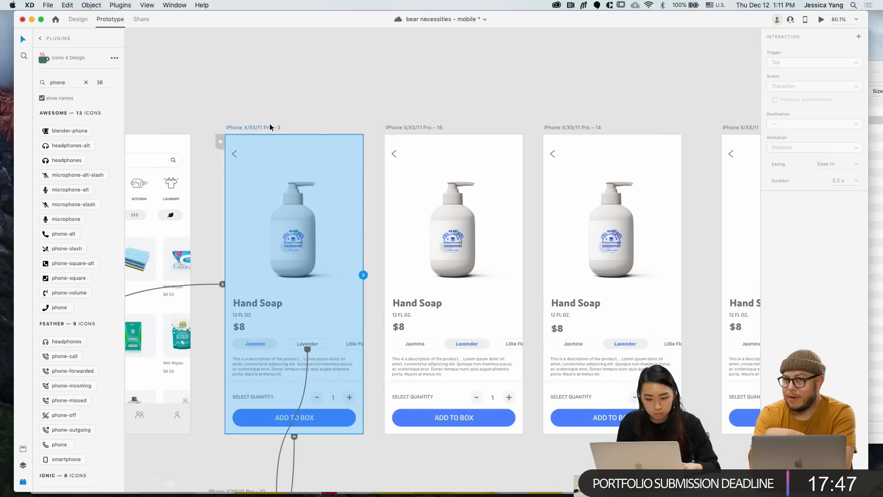
{"action": "scroll", "coordinate": [288, 402], "scroll_direction": "down", "scroll_amount": 2}
{"action": "left_click", "coordinate": [271, 412]}
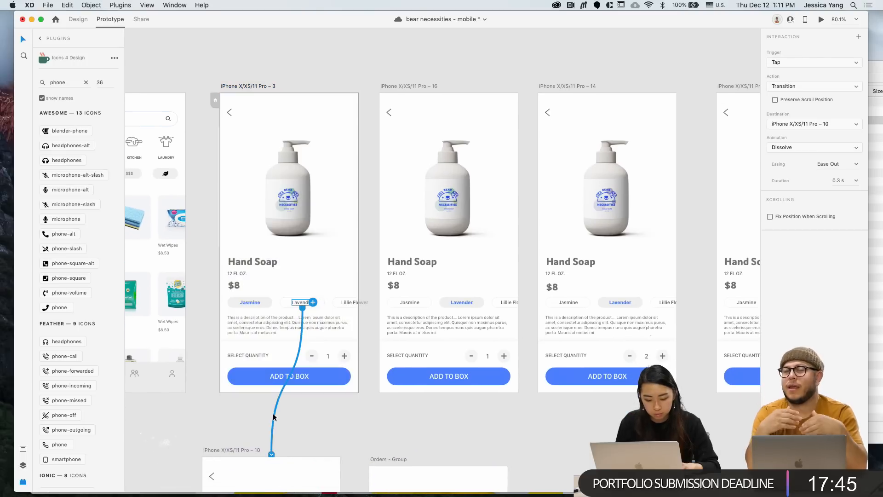
{"action": "key", "text": "Delete"}
{"action": "left_click", "coordinate": [319, 304]}
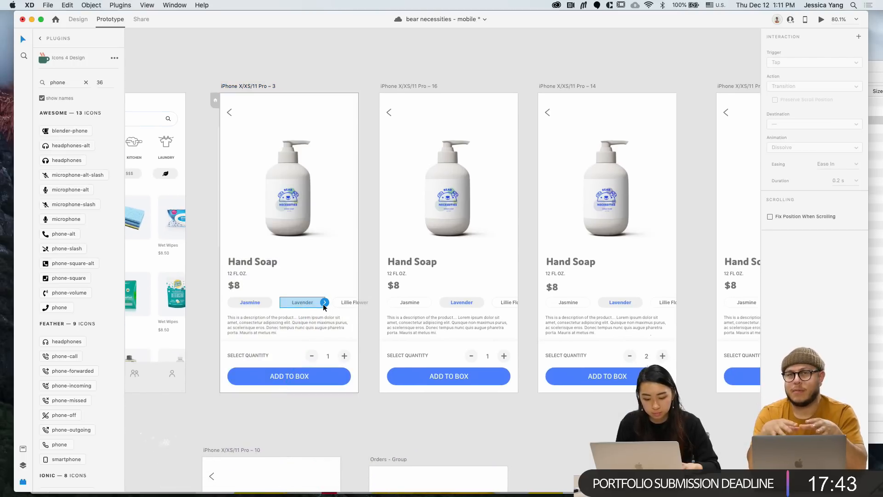
{"action": "left_click_drag", "start_coordinate": [324, 302], "coordinate": [418, 335]}
{"action": "scroll", "coordinate": [417, 336], "scroll_direction": "right", "scroll_amount": 2}
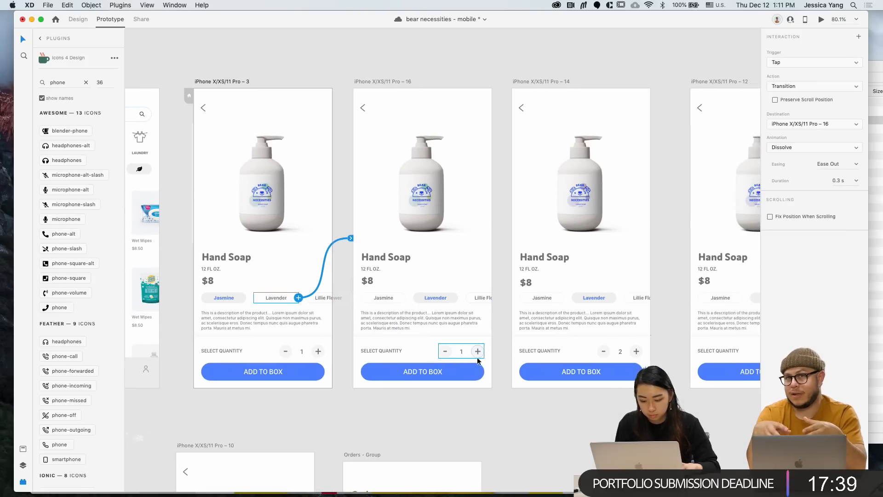
{"action": "left_click", "coordinate": [480, 353]}
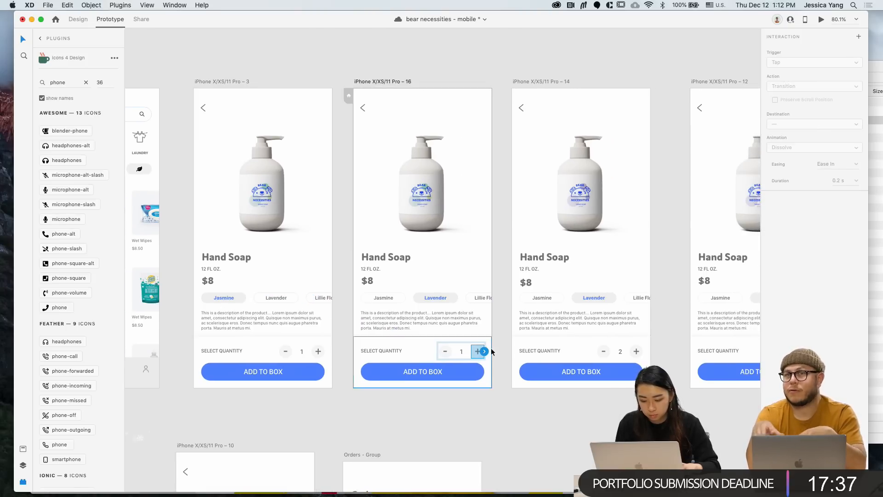
{"action": "left_click_drag", "start_coordinate": [485, 353], "coordinate": [573, 349]}
Delete the Pro – 12 artboard and the old link, then wire Pro – 14's ADD TO BOX to Pro – 5
{"action": "scroll", "coordinate": [573, 350], "scroll_direction": "down", "scroll_amount": 3}
{"action": "scroll", "coordinate": [573, 350], "scroll_direction": "right", "scroll_amount": 2}
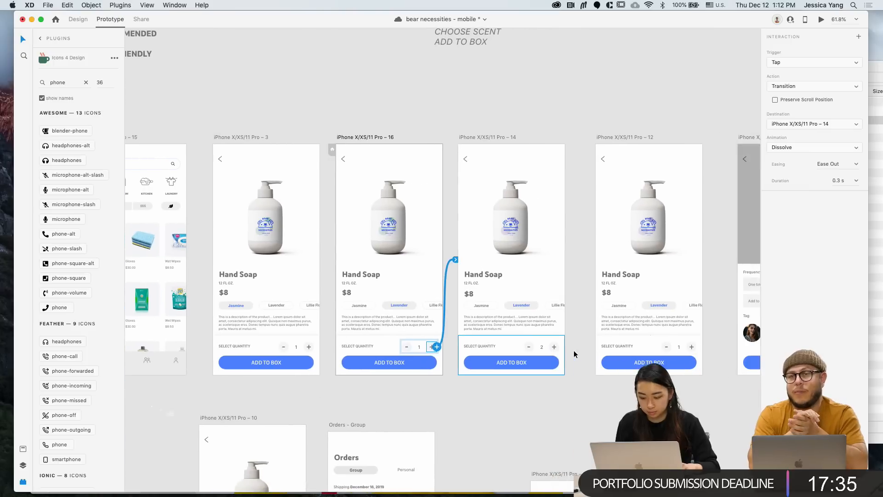
{"action": "scroll", "coordinate": [525, 345], "scroll_direction": "down", "scroll_amount": 3}
{"action": "left_click", "coordinate": [519, 198]}
{"action": "key", "text": "Delete"}
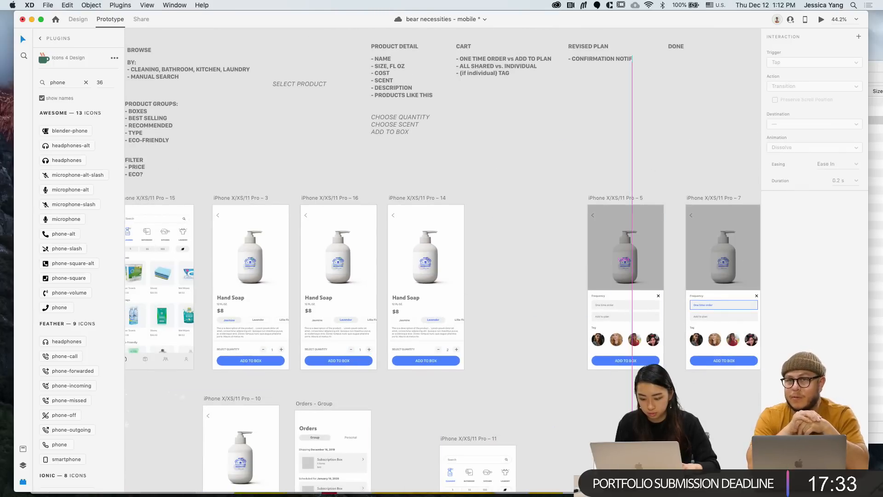
{"action": "left_click", "coordinate": [541, 366]}
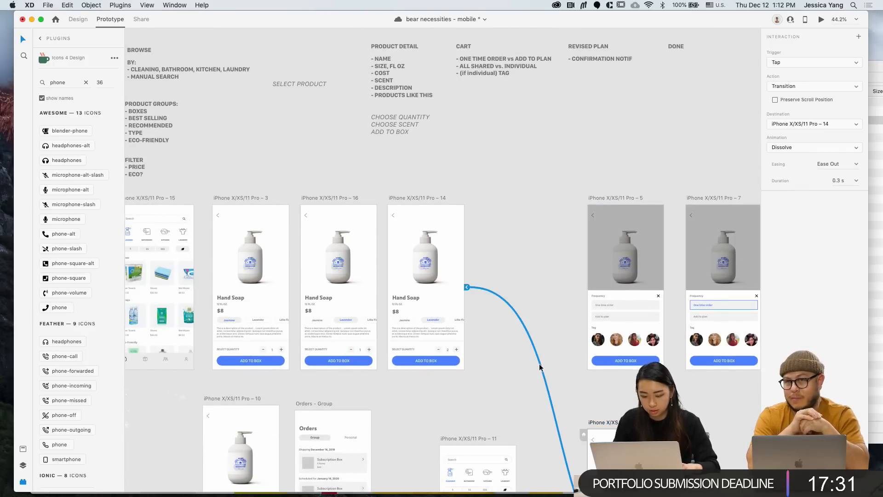
{"action": "key", "text": "Delete"}
{"action": "left_click", "coordinate": [445, 363]}
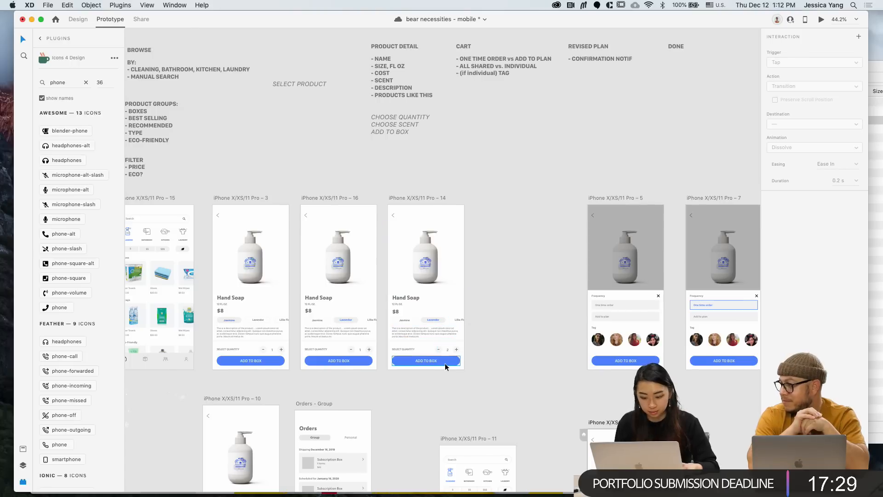
{"action": "left_click_drag", "start_coordinate": [460, 361], "coordinate": [616, 275]}
Drag the two popup artboards left into the product row and shift the lower artboard down-left
{"action": "scroll", "coordinate": [537, 299], "scroll_direction": "down", "scroll_amount": 3}
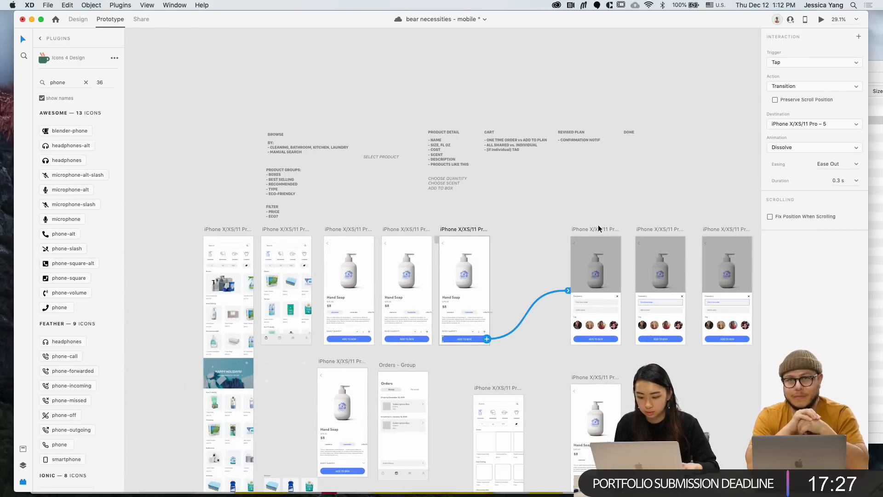
{"action": "left_click_drag", "start_coordinate": [594, 227], "coordinate": [541, 227]}
{"action": "left_click_drag", "start_coordinate": [661, 229], "coordinate": [622, 228]}
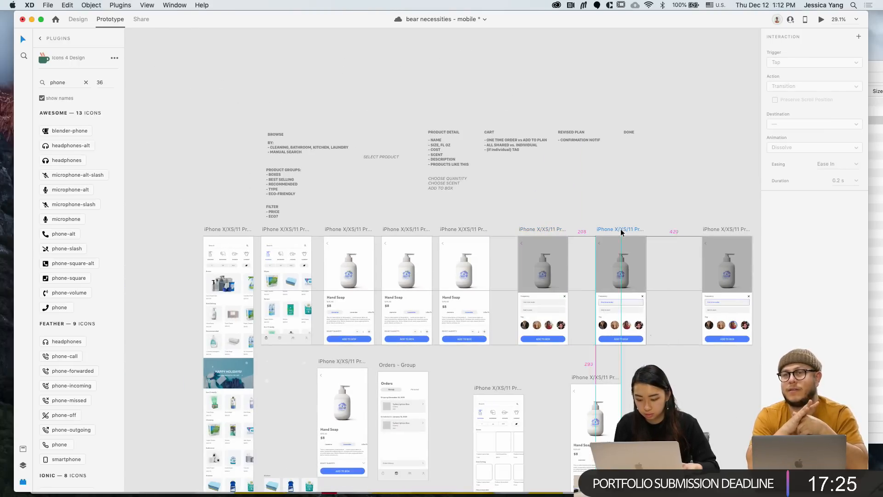
{"action": "scroll", "coordinate": [617, 378], "scroll_direction": "right", "scroll_amount": 2}
{"action": "left_click_drag", "start_coordinate": [540, 375], "coordinate": [520, 394]}
{"action": "left_click", "coordinate": [475, 225]}
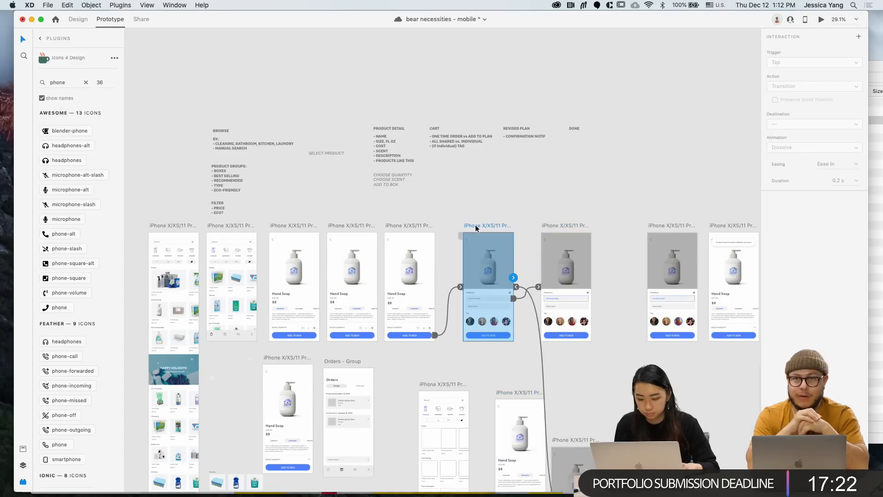
{"action": "left_click", "coordinate": [544, 352]}
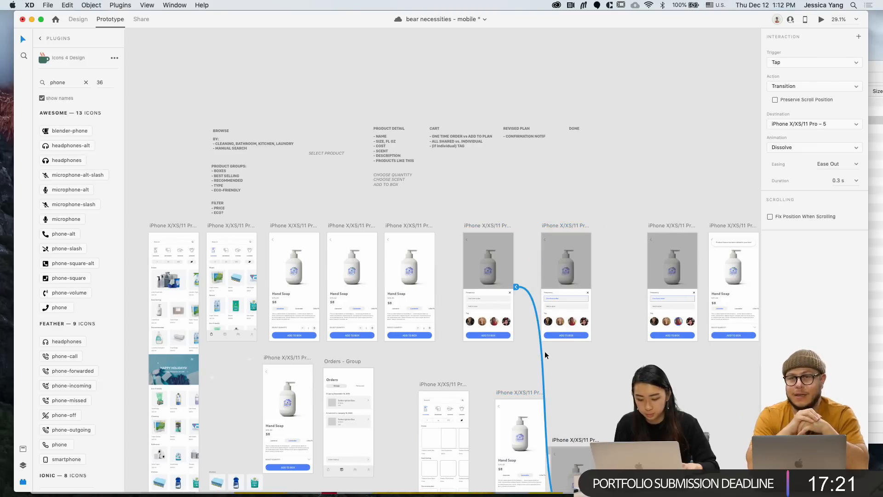
{"action": "left_click", "coordinate": [416, 225]}
Move Pro – 8 left beside the popups and Pro – 13 down to the left
{"action": "scroll", "coordinate": [414, 225], "scroll_direction": "up", "scroll_amount": 5}
{"action": "scroll", "coordinate": [553, 259], "scroll_direction": "right", "scroll_amount": 2}
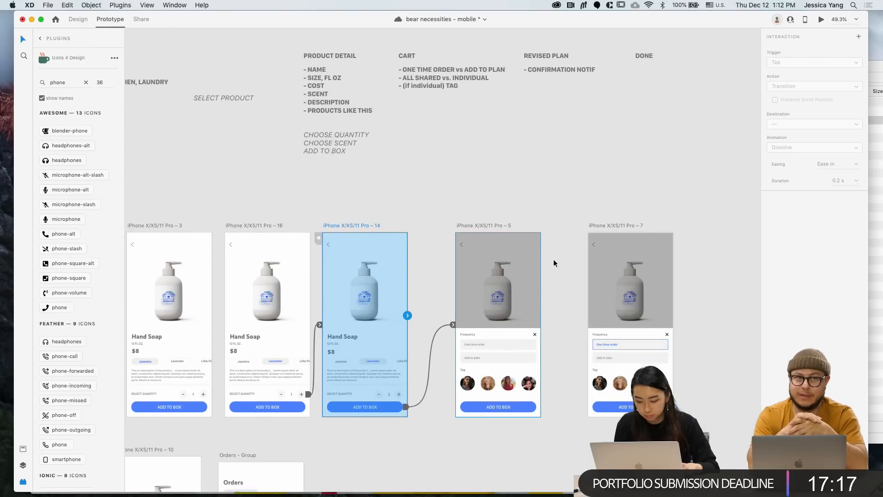
{"action": "scroll", "coordinate": [553, 259], "scroll_direction": "right", "scroll_amount": 3}
{"action": "left_click_drag", "start_coordinate": [487, 216], "coordinate": [437, 218]}
{"action": "scroll", "coordinate": [437, 219], "scroll_direction": "down", "scroll_amount": 3}
{"action": "scroll", "coordinate": [436, 218], "scroll_direction": "left", "scroll_amount": 2}
{"action": "left_click_drag", "start_coordinate": [617, 212], "coordinate": [551, 370]}
{"action": "scroll", "coordinate": [551, 370], "scroll_direction": "left", "scroll_amount": 4}
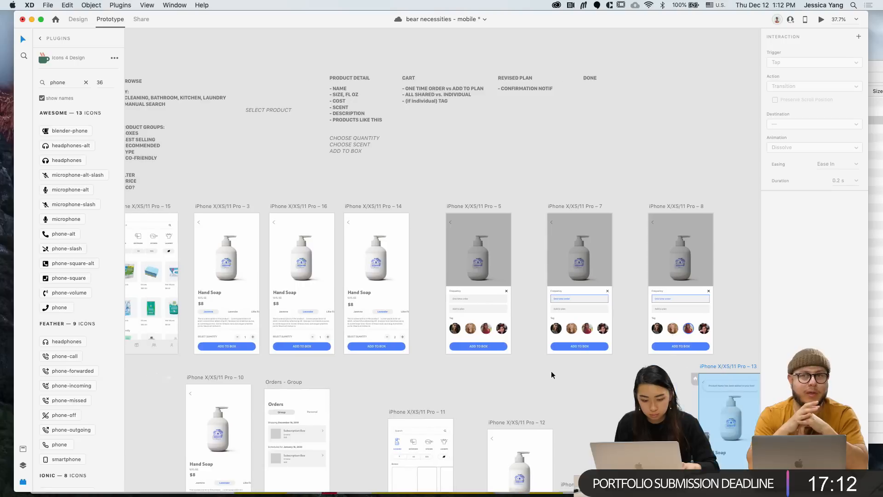
{"action": "left_click", "coordinate": [316, 206]}
{"action": "key", "text": "super+1"}
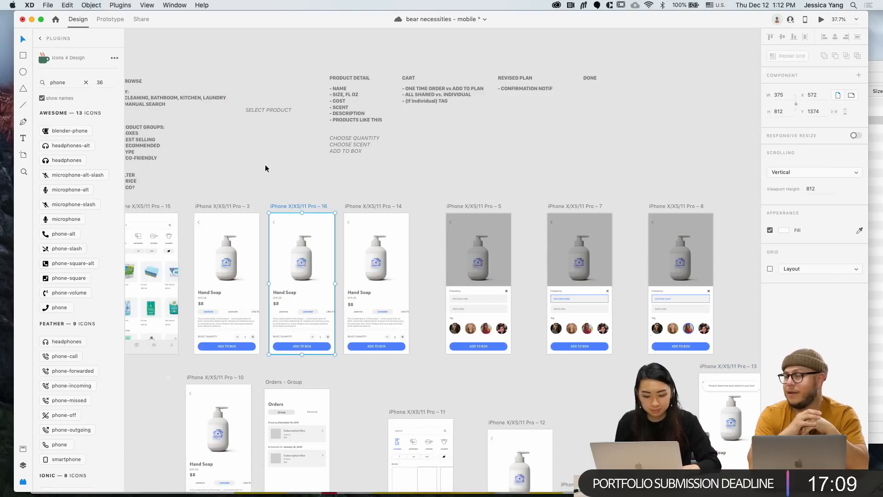
Option-drag Pro – 16 to create Pro – 17 beside Pro – 8 and set its quantity to 2
{"action": "left_click_drag", "start_coordinate": [304, 206], "coordinate": [735, 191], "text": "alt"}
{"action": "left_click", "coordinate": [721, 179]}
{"action": "scroll", "coordinate": [721, 179], "scroll_direction": "right", "scroll_amount": 5}
{"action": "scroll", "coordinate": [600, 308], "scroll_direction": "up", "scroll_amount": 5}
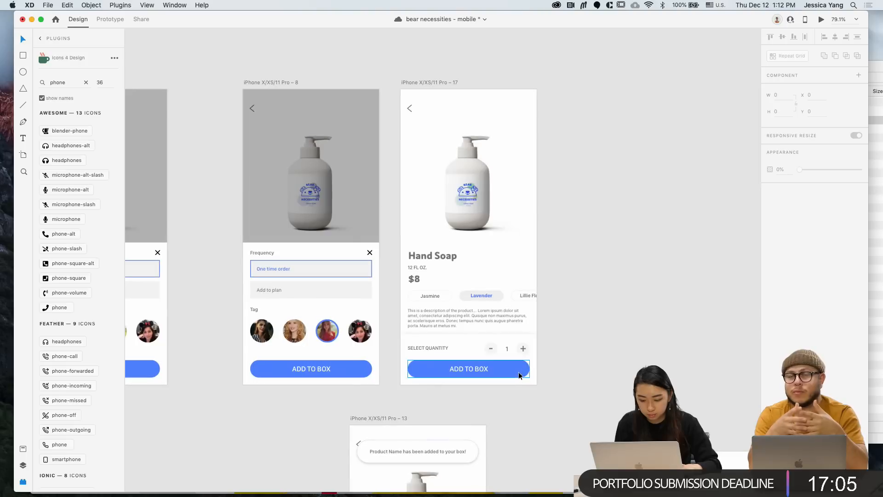
{"action": "double_click", "coordinate": [507, 349]}
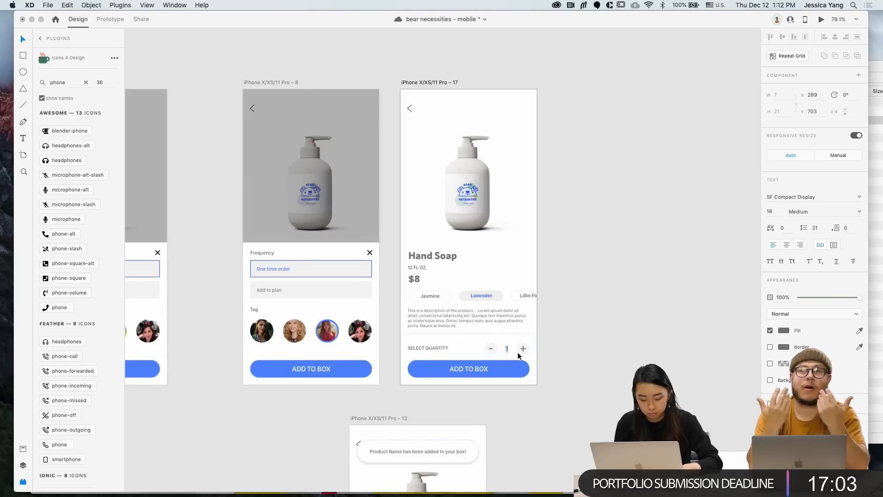
{"action": "type", "text": "2"}
Replace Pro – 8's old link so its ADD TO BOX button leads to Pro – 17
{"action": "scroll", "coordinate": [577, 341], "scroll_direction": "down", "scroll_amount": 3}
{"action": "left_click", "coordinate": [424, 362]}
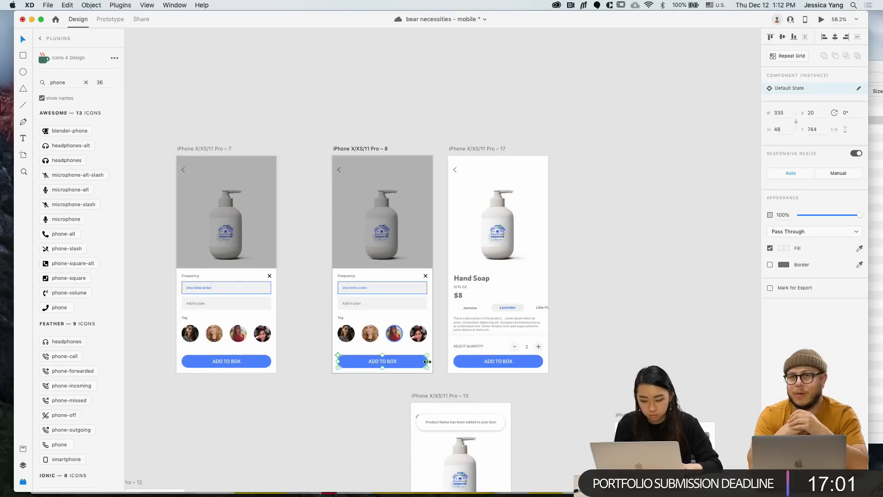
{"action": "left_click", "coordinate": [110, 19]}
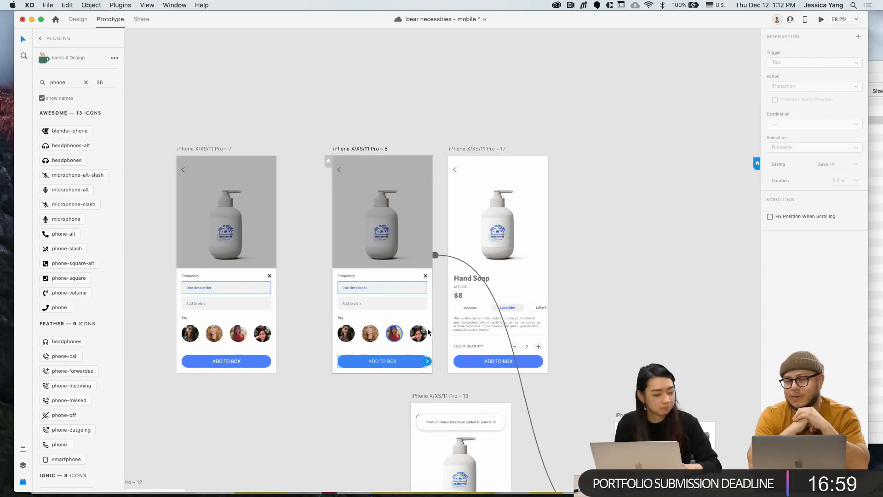
{"action": "left_click", "coordinate": [525, 406]}
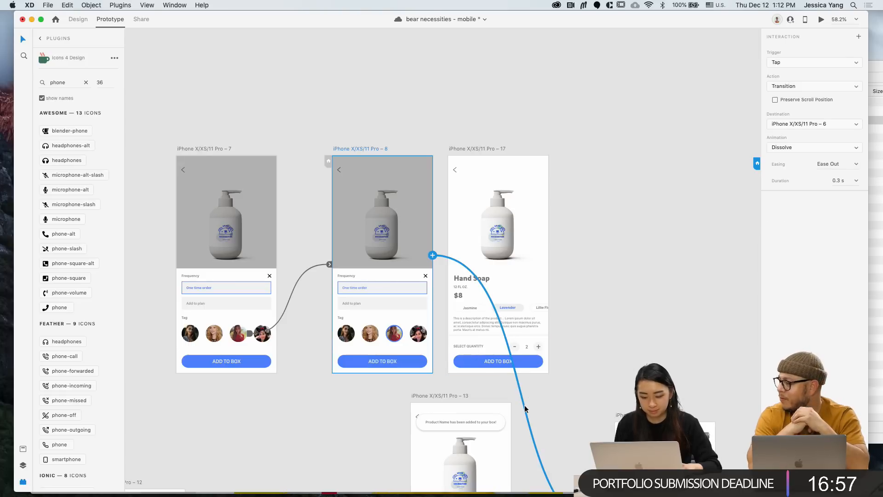
{"action": "key", "text": "Delete"}
{"action": "left_click", "coordinate": [405, 365]}
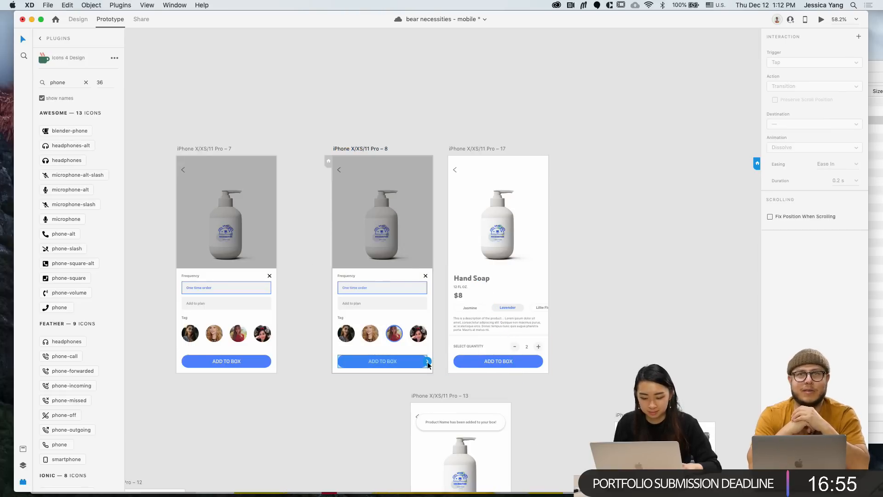
{"action": "left_click_drag", "start_coordinate": [429, 366], "coordinate": [506, 258]}
Copy the added-to-box toast from Pro – 13 and paste it onto Pro – 17
{"action": "scroll", "coordinate": [506, 257], "scroll_direction": "down", "scroll_amount": 2}
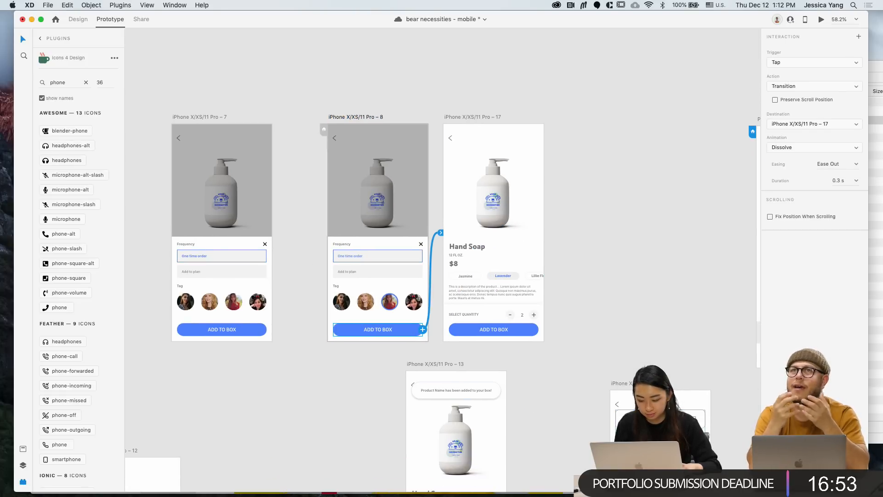
{"action": "scroll", "coordinate": [389, 161], "scroll_direction": "down", "scroll_amount": 5}
{"action": "scroll", "coordinate": [389, 162], "scroll_direction": "up", "scroll_amount": 4}
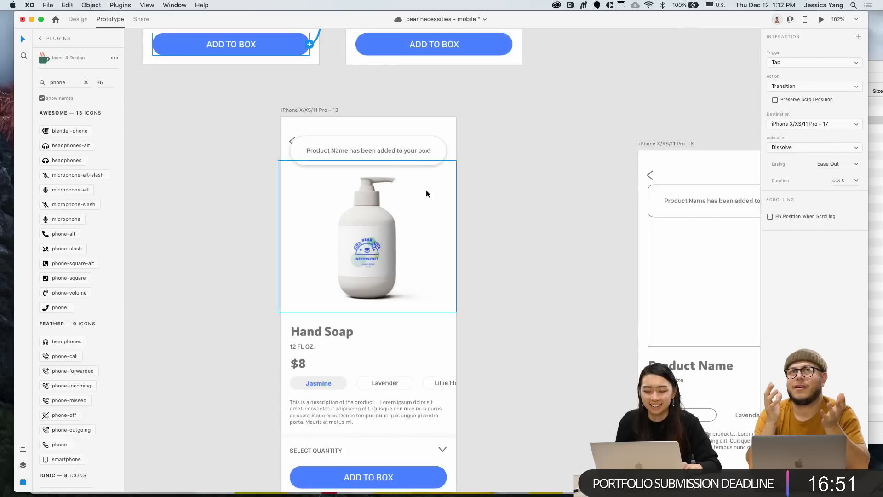
{"action": "left_click", "coordinate": [403, 153]}
{"action": "left_click", "coordinate": [78, 19]}
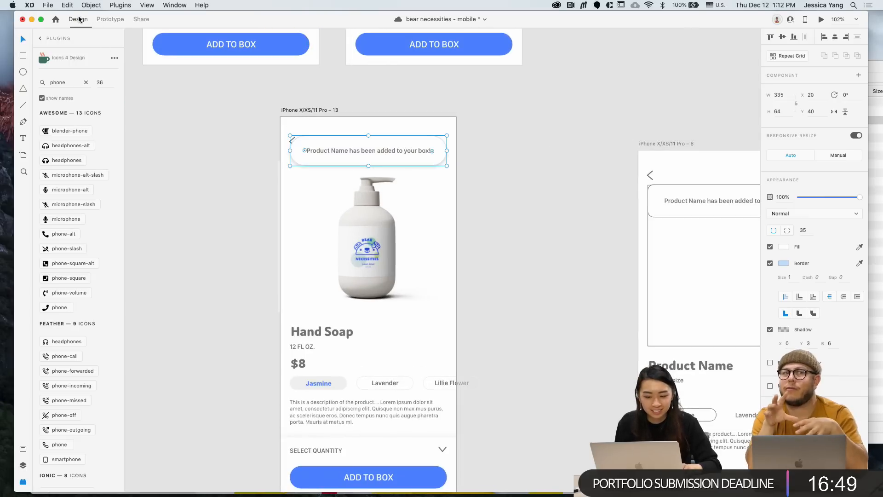
{"action": "scroll", "coordinate": [415, 160], "scroll_direction": "up", "scroll_amount": 5}
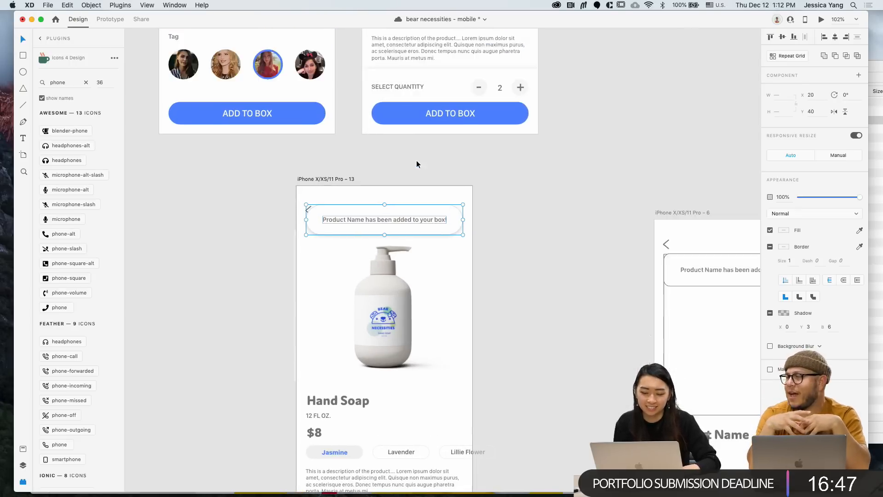
{"action": "scroll", "coordinate": [416, 160], "scroll_direction": "down", "scroll_amount": 3}
{"action": "left_click", "coordinate": [456, 73]}
{"action": "key", "text": "cmd+v"}
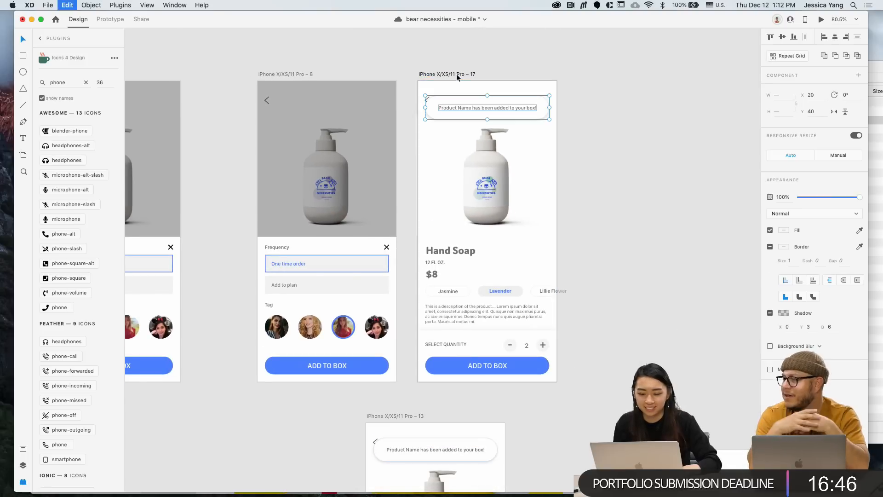
{"action": "left_click", "coordinate": [598, 145]}
{"action": "scroll", "coordinate": [598, 145], "scroll_direction": "down", "scroll_amount": 3}
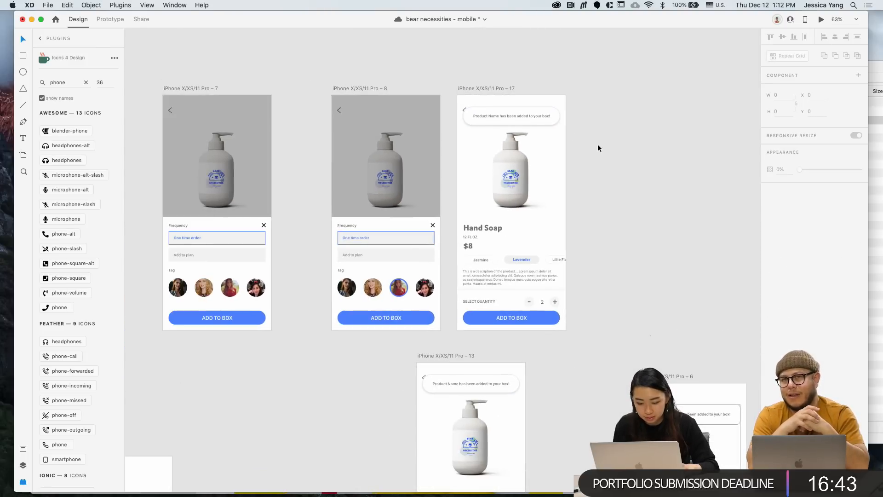
{"action": "scroll", "coordinate": [598, 145], "scroll_direction": "left", "scroll_amount": 1}
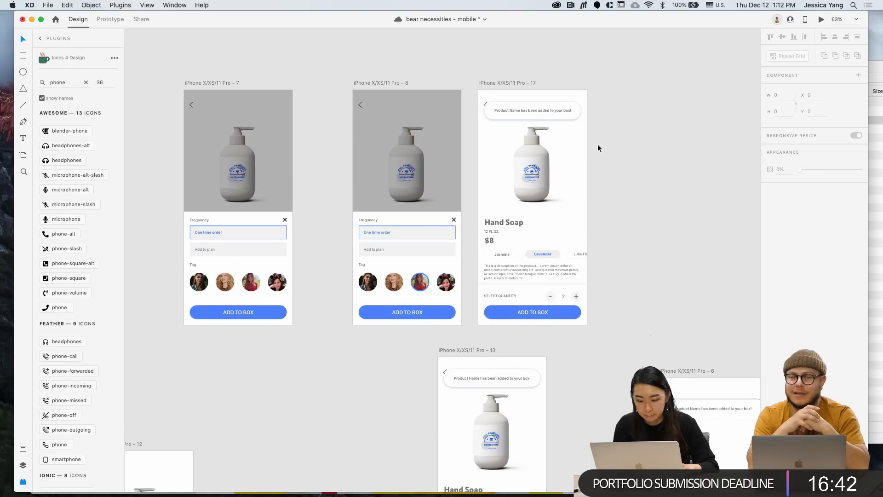
{"action": "left_click", "coordinate": [375, 82]}
{"action": "scroll", "coordinate": [370, 82], "scroll_direction": "down", "scroll_amount": 3}
Move the browse screen's nav bar up and bottom-align it with the neighbouring screen's nav bar
{"action": "scroll", "coordinate": [370, 82], "scroll_direction": "left", "scroll_amount": 10}
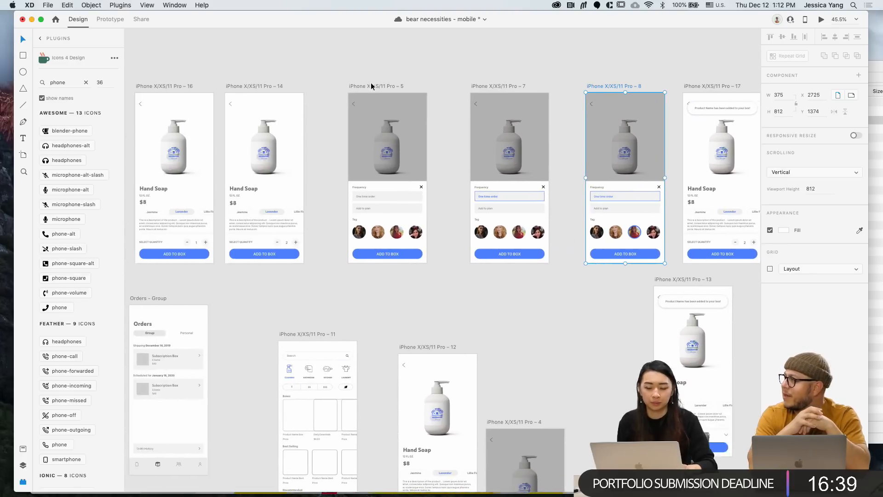
{"action": "scroll", "coordinate": [371, 81], "scroll_direction": "down", "scroll_amount": 2}
{"action": "scroll", "coordinate": [429, 360], "scroll_direction": "down", "scroll_amount": 5}
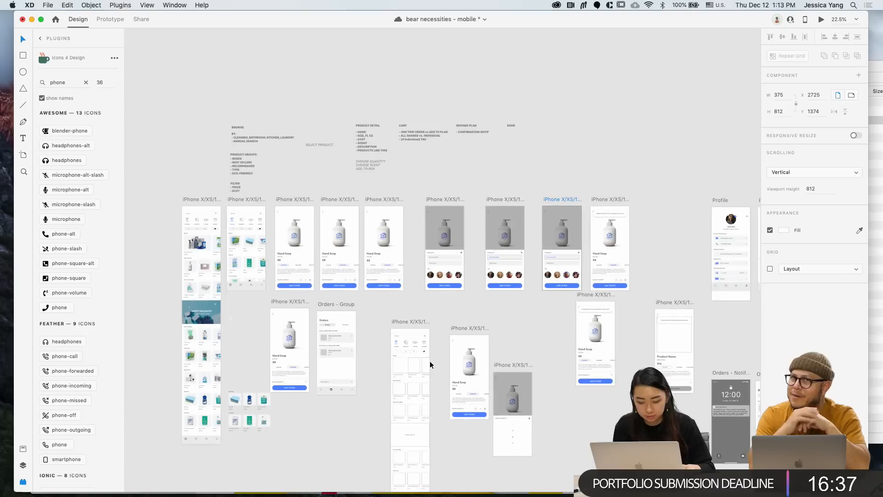
{"action": "scroll", "coordinate": [430, 361], "scroll_direction": "down", "scroll_amount": 3}
{"action": "scroll", "coordinate": [429, 360], "scroll_direction": "right", "scroll_amount": 3}
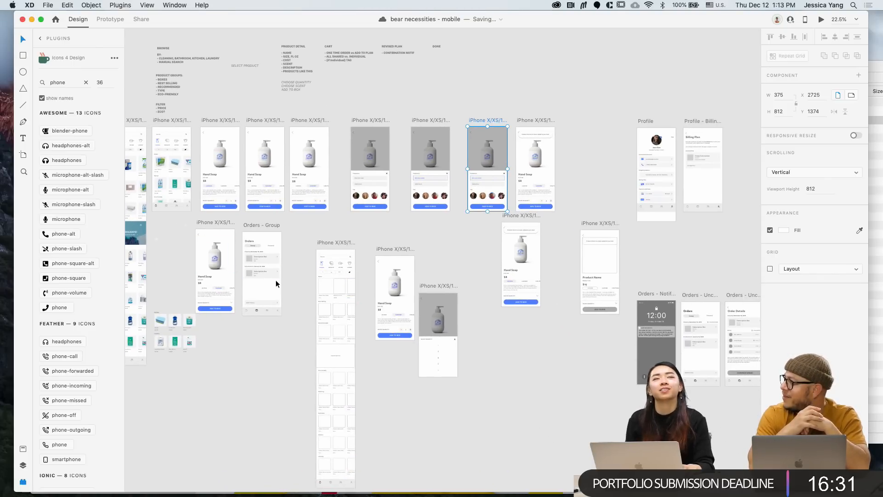
{"action": "scroll", "coordinate": [275, 280], "scroll_direction": "left", "scroll_amount": 6}
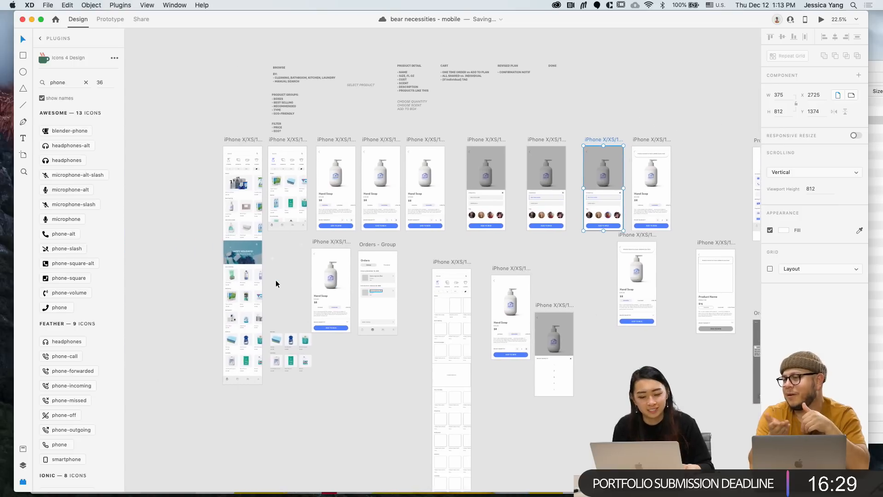
{"action": "scroll", "coordinate": [285, 256], "scroll_direction": "up", "scroll_amount": 3}
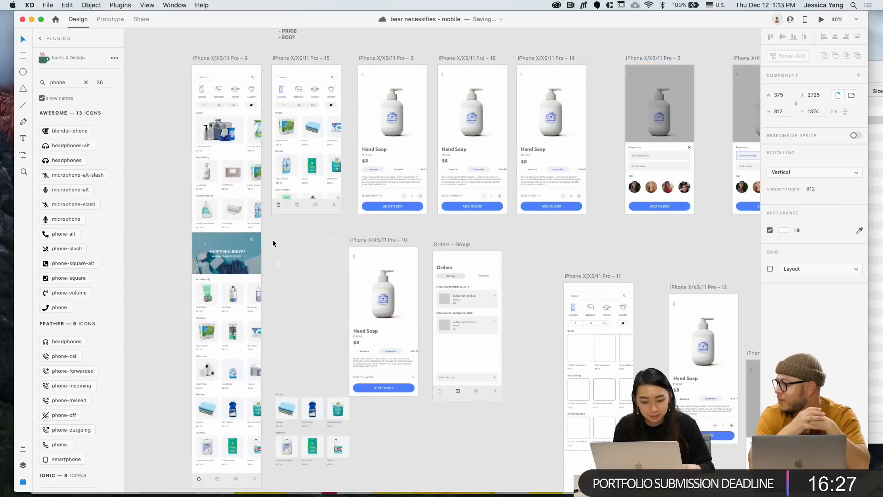
{"action": "scroll", "coordinate": [272, 239], "scroll_direction": "down", "scroll_amount": 2}
{"action": "scroll", "coordinate": [273, 239], "scroll_direction": "left", "scroll_amount": 2}
{"action": "left_click_drag", "start_coordinate": [267, 447], "coordinate": [269, 164]}
{"action": "scroll", "coordinate": [268, 164], "scroll_direction": "up", "scroll_amount": 5}
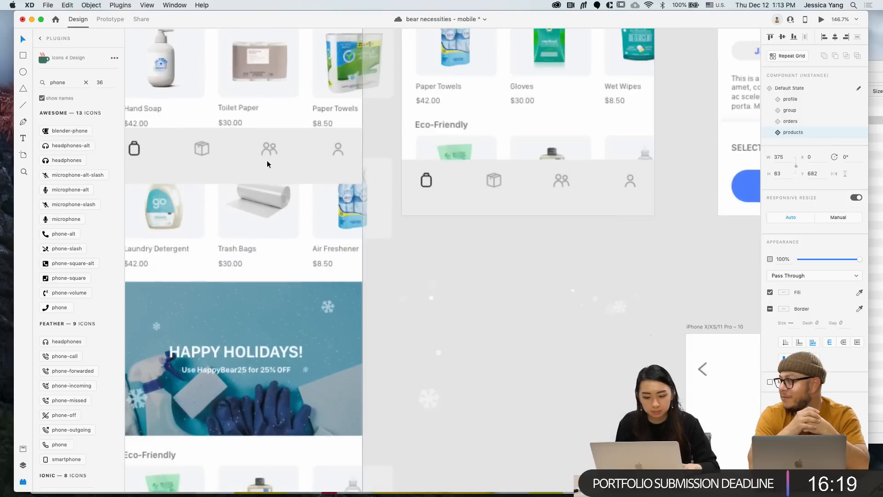
{"action": "left_click", "coordinate": [441, 194]}
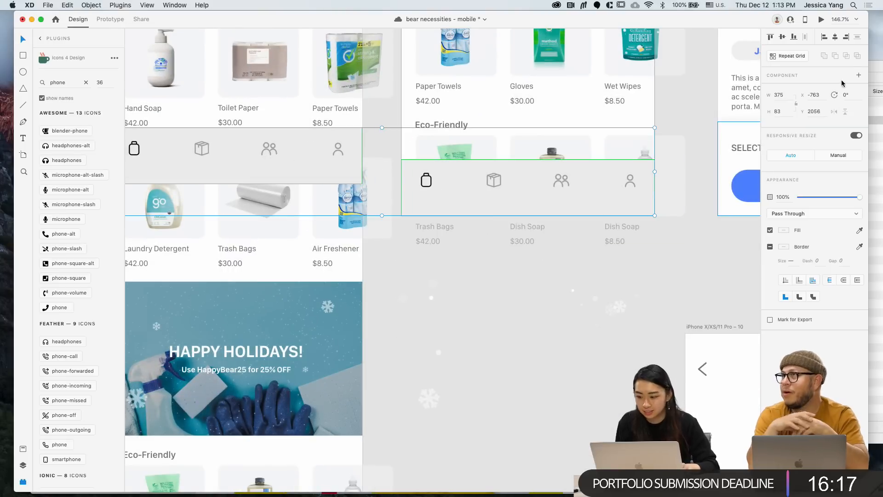
{"action": "left_click", "coordinate": [794, 38]}
Set the home screen's nav bar to Fix Position When Scrolling, then preview artboard Pro – 9
{"action": "left_click", "coordinate": [408, 176], "text": "shift"}
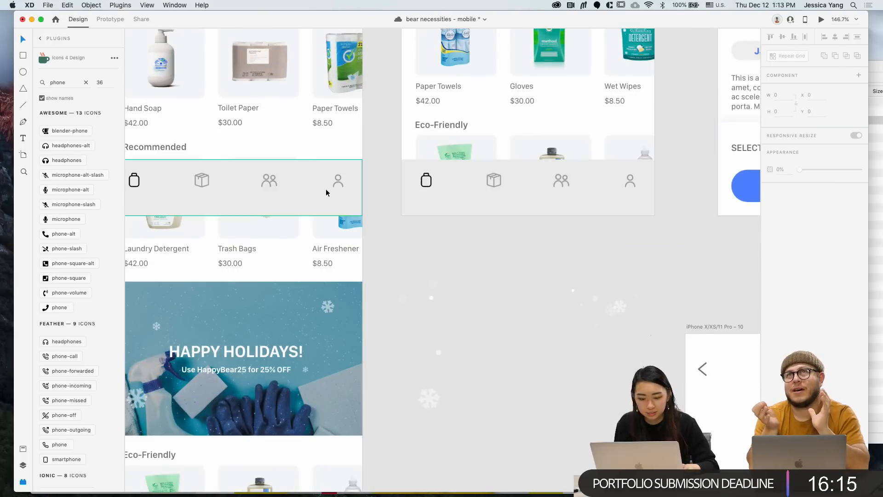
{"action": "left_click", "coordinate": [109, 23]}
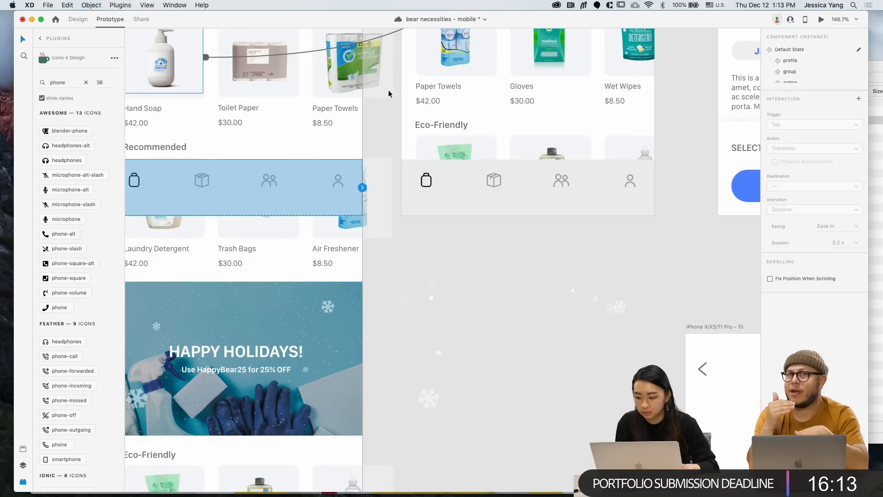
{"action": "scroll", "coordinate": [337, 271], "scroll_direction": "down", "scroll_amount": 5}
{"action": "scroll", "coordinate": [338, 271], "scroll_direction": "left", "scroll_amount": 3}
{"action": "scroll", "coordinate": [337, 272], "scroll_direction": "up", "scroll_amount": 2}
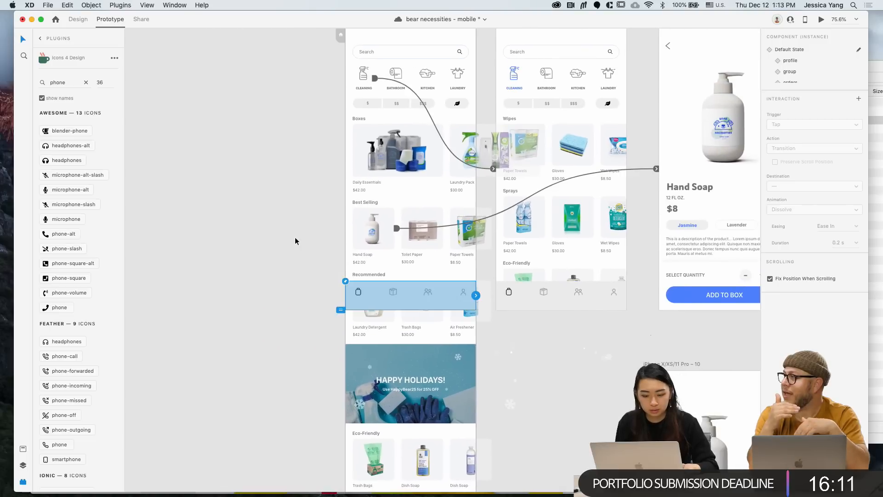
{"action": "left_click", "coordinate": [294, 237]}
{"action": "scroll", "coordinate": [294, 237], "scroll_direction": "up", "scroll_amount": 2}
{"action": "left_click", "coordinate": [365, 103]}
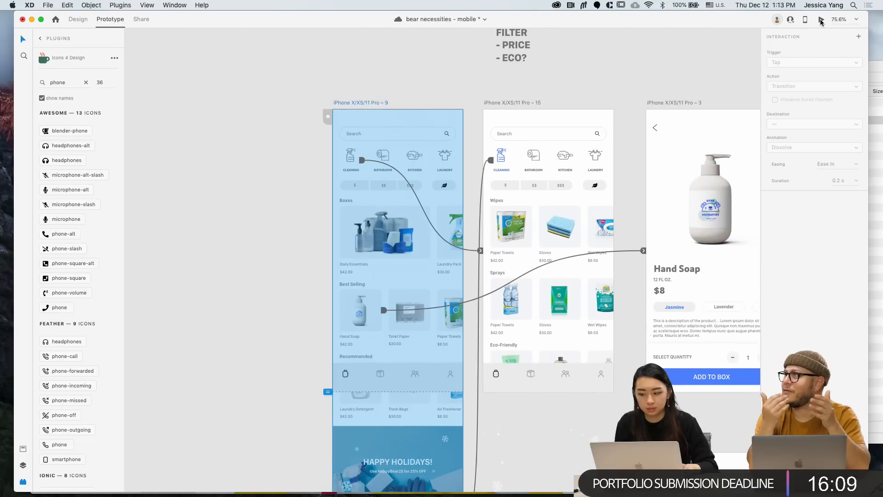
{"action": "left_click", "coordinate": [821, 20]}
In the preview, open Cleaning, return home, open Hand Soap, choose Lavender and raise quantity to 2
{"action": "scroll", "coordinate": [188, 237], "scroll_direction": "down", "scroll_amount": 10}
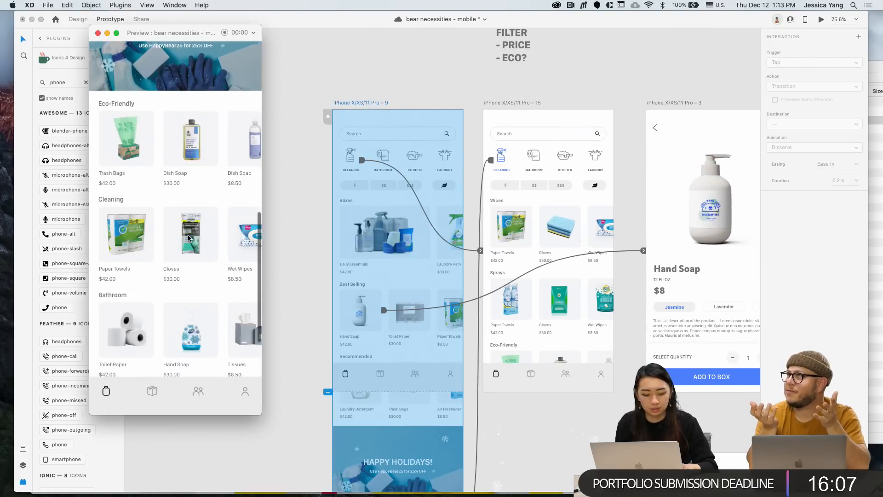
{"action": "scroll", "coordinate": [188, 238], "scroll_direction": "down", "scroll_amount": 5}
{"action": "scroll", "coordinate": [189, 237], "scroll_direction": "up", "scroll_amount": 15}
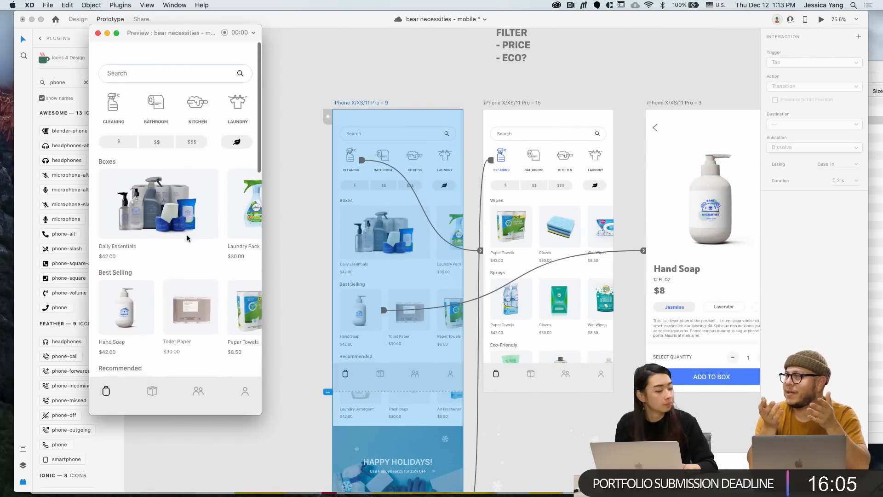
{"action": "left_click", "coordinate": [117, 103]}
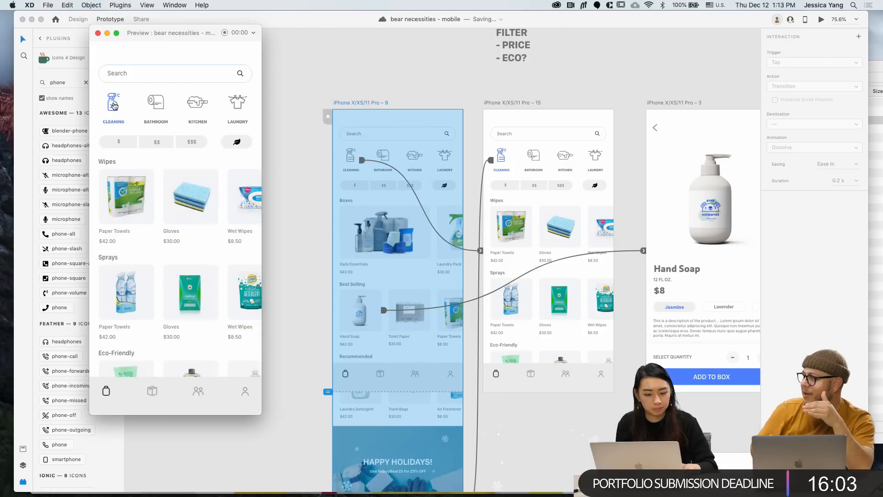
{"action": "left_click", "coordinate": [114, 106]}
{"action": "left_click", "coordinate": [140, 299]}
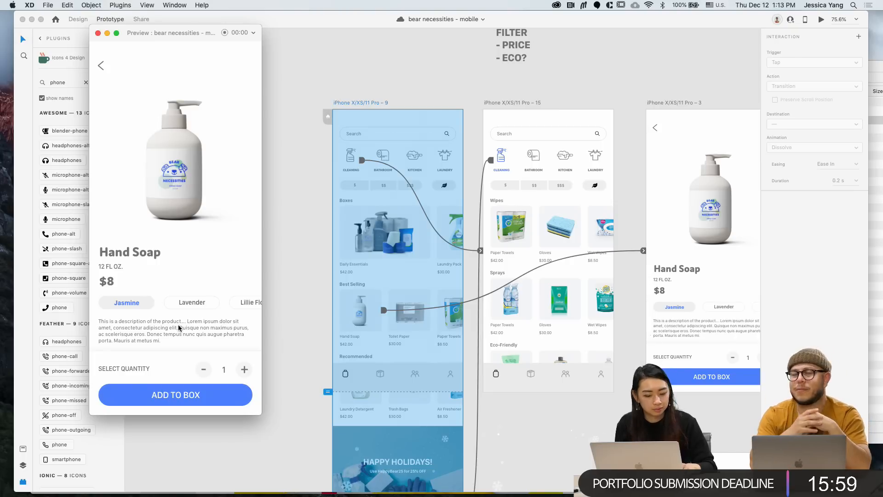
{"action": "left_click", "coordinate": [191, 308]}
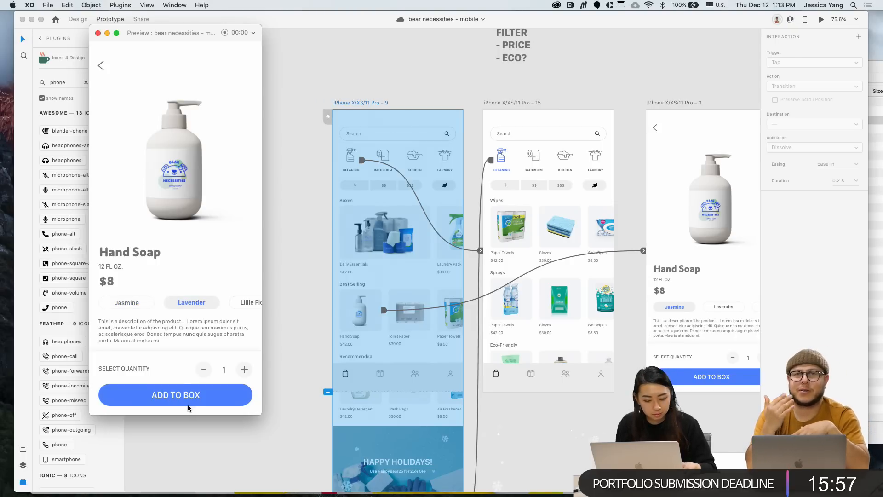
{"action": "left_click", "coordinate": [245, 371]}
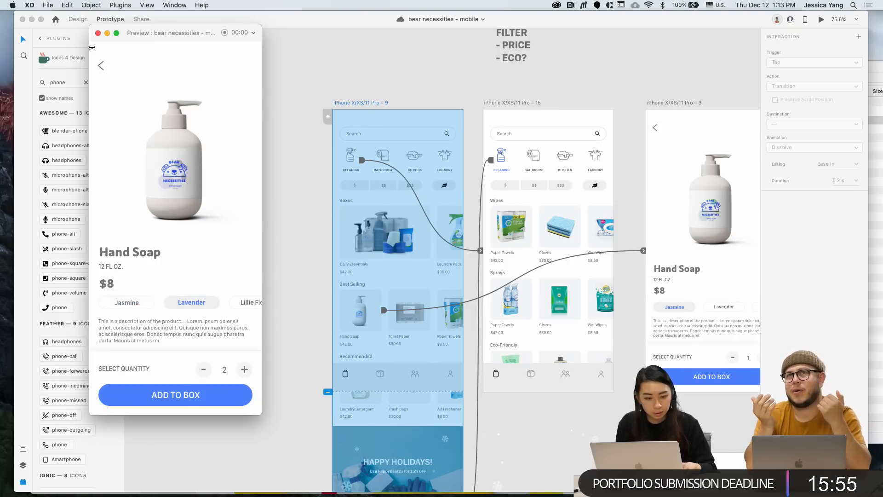
Close the preview and select the Cleaning screen's nav bar
{"action": "left_click", "coordinate": [97, 33]}
{"action": "left_click", "coordinate": [551, 373]}
{"action": "scroll", "coordinate": [550, 373], "scroll_direction": "right", "scroll_amount": 5}
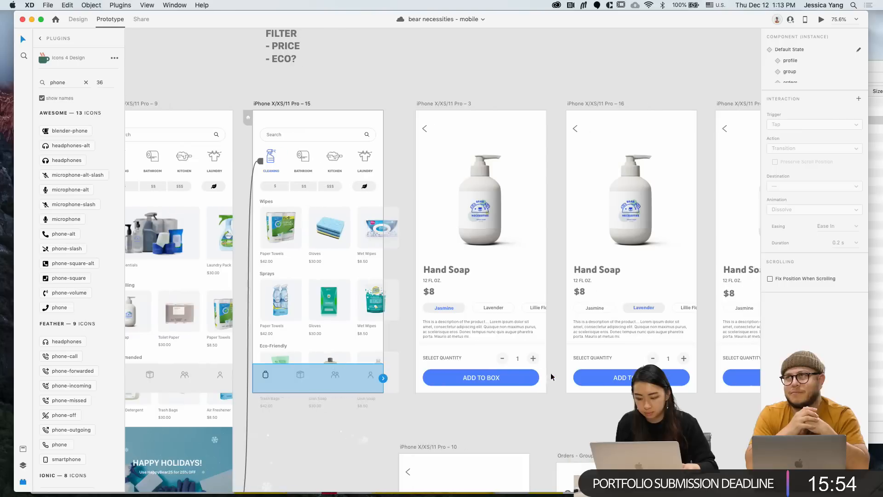
Copy the $8 price from artboard 3 and paste it into artboard 16
{"action": "left_click", "coordinate": [431, 292]}
{"action": "left_click", "coordinate": [75, 21]}
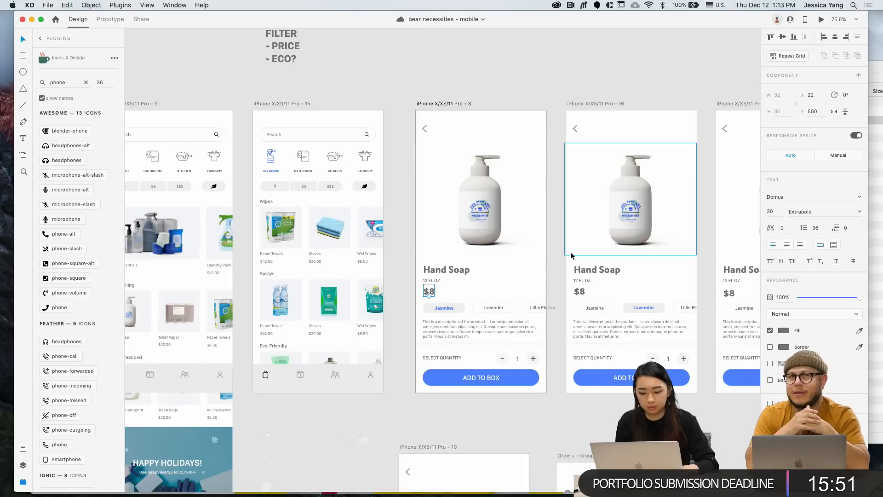
{"action": "left_click", "coordinate": [607, 101]}
{"action": "key", "text": "super+v"}
Replace the old $8 prices on artboards 14 and 17 with the pasted copy
{"action": "scroll", "coordinate": [606, 101], "scroll_direction": "right", "scroll_amount": 4}
{"action": "left_click", "coordinate": [569, 301]}
{"action": "key", "text": "Delete"}
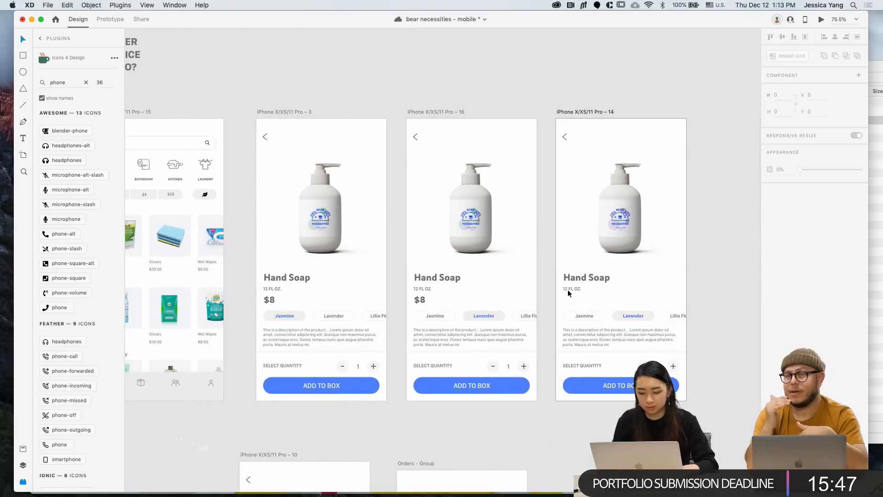
{"action": "left_click", "coordinate": [596, 113]}
{"action": "type", "text": "$8"}
{"action": "scroll", "coordinate": [596, 112], "scroll_direction": "down", "scroll_amount": 5, "text": "super"}
{"action": "scroll", "coordinate": [596, 113], "scroll_direction": "right", "scroll_amount": 8}
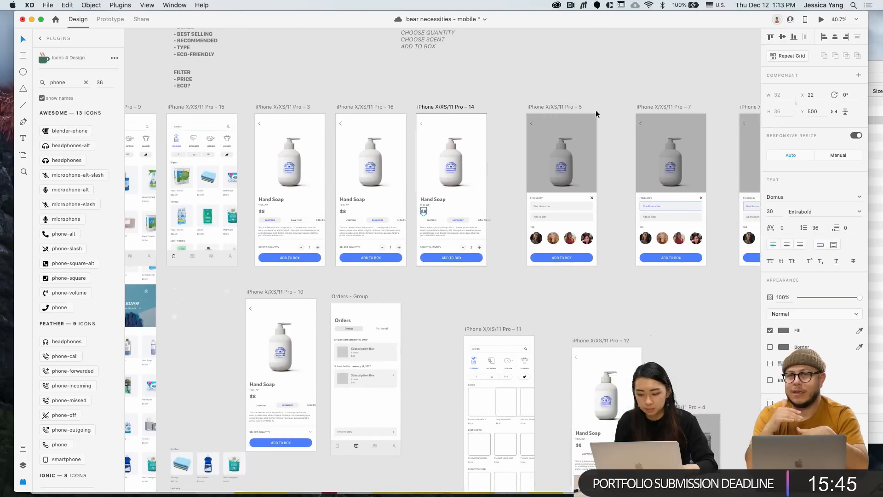
{"action": "left_click", "coordinate": [543, 214]}
{"action": "key", "text": "Delete"}
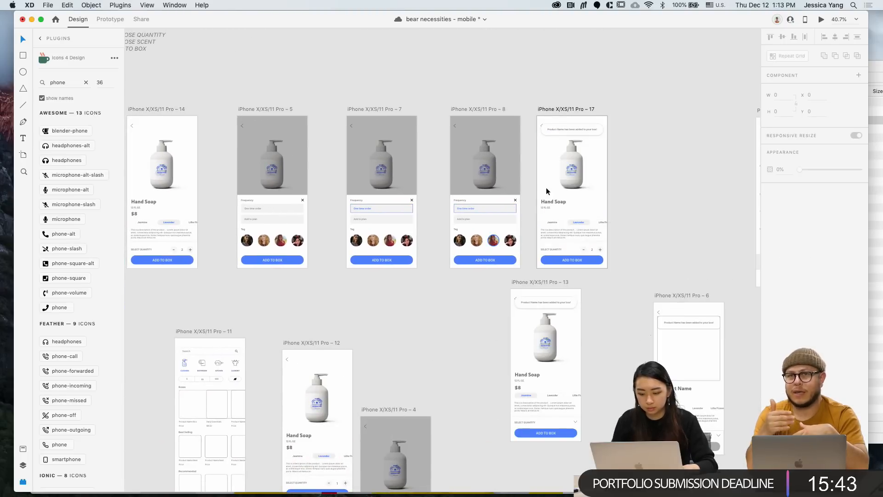
{"action": "left_click", "coordinate": [552, 107]}
{"action": "type", "text": "$8"}
Select the home screen artboard Pro – 9 and launch its preview
{"action": "left_click", "coordinate": [540, 83]}
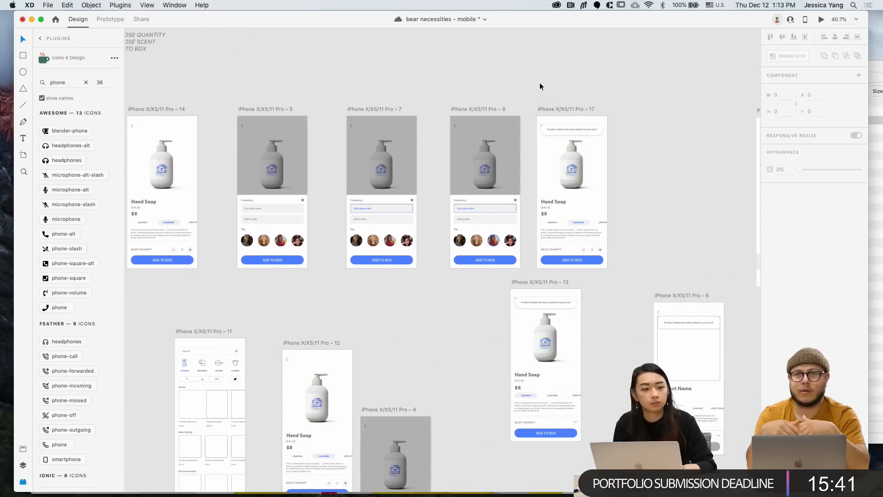
{"action": "scroll", "coordinate": [540, 83], "scroll_direction": "left", "scroll_amount": 6}
{"action": "scroll", "coordinate": [539, 82], "scroll_direction": "left", "scroll_amount": 8}
{"action": "left_click", "coordinate": [451, 102]}
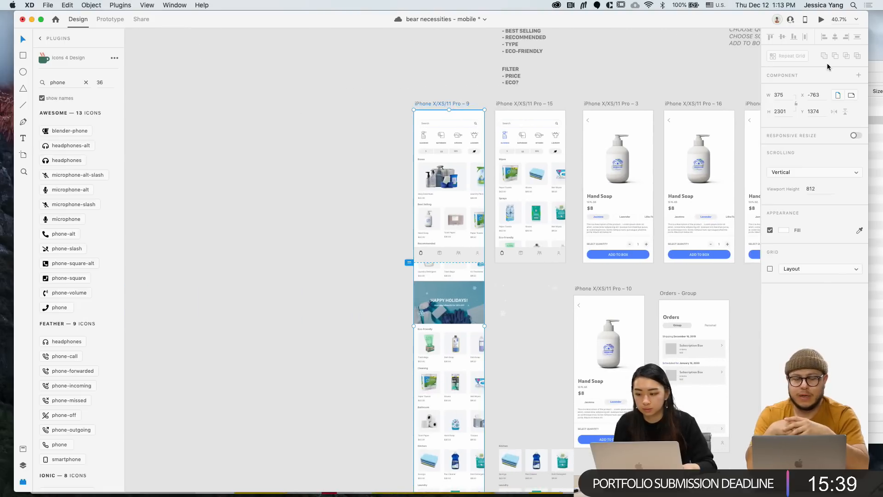
{"action": "left_click", "coordinate": [821, 21]}
In the preview, open Cleaning, go to Hand Soap, choose Lavender and add it to the box
{"action": "scroll", "coordinate": [214, 257], "scroll_direction": "down", "scroll_amount": 10}
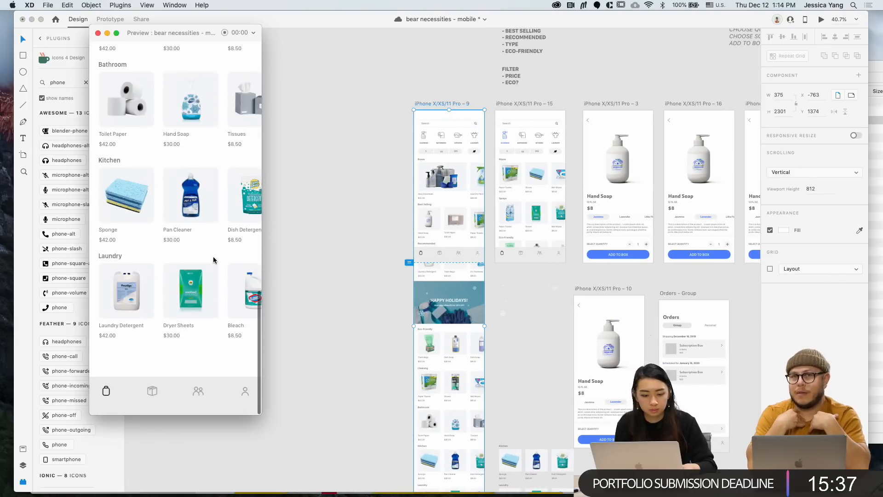
{"action": "scroll", "coordinate": [213, 256], "scroll_direction": "up", "scroll_amount": 10}
{"action": "left_click", "coordinate": [117, 108]}
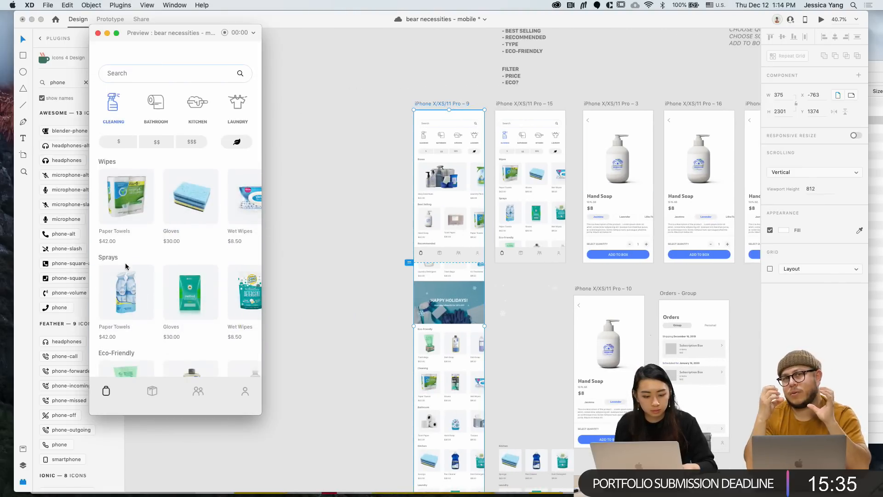
{"action": "left_click", "coordinate": [121, 291]}
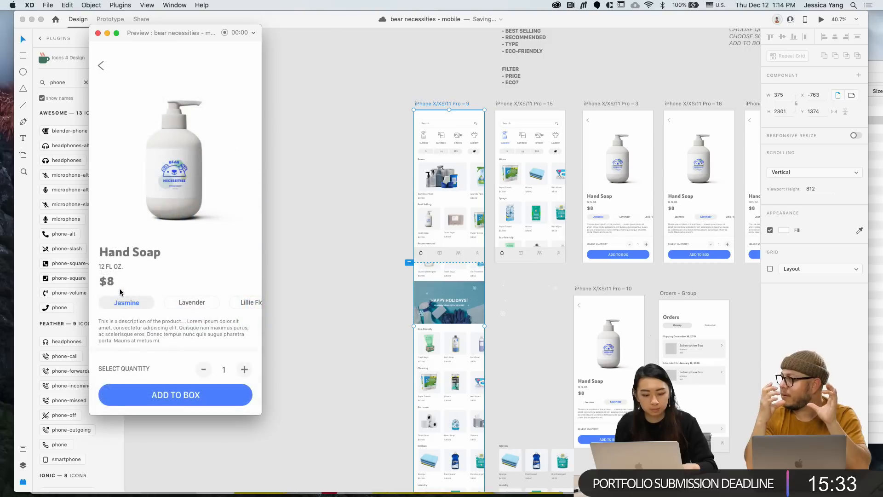
{"action": "left_click", "coordinate": [189, 301]}
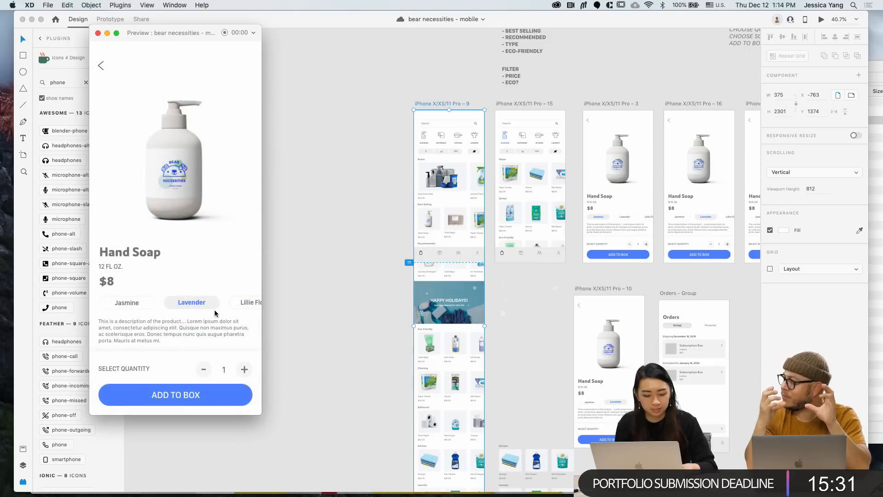
{"action": "left_click", "coordinate": [188, 396]}
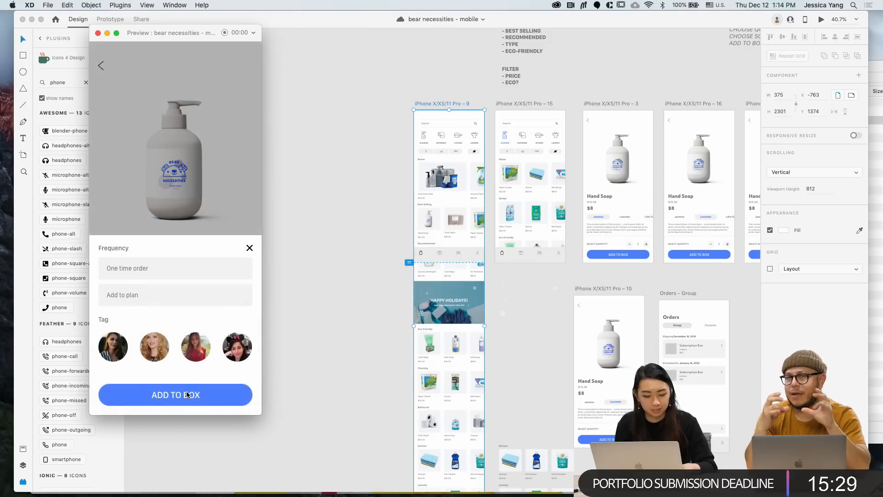
Choose One time order, tag the third person, confirm the add, then close the preview
{"action": "left_click", "coordinate": [173, 264]}
{"action": "left_click", "coordinate": [205, 352]}
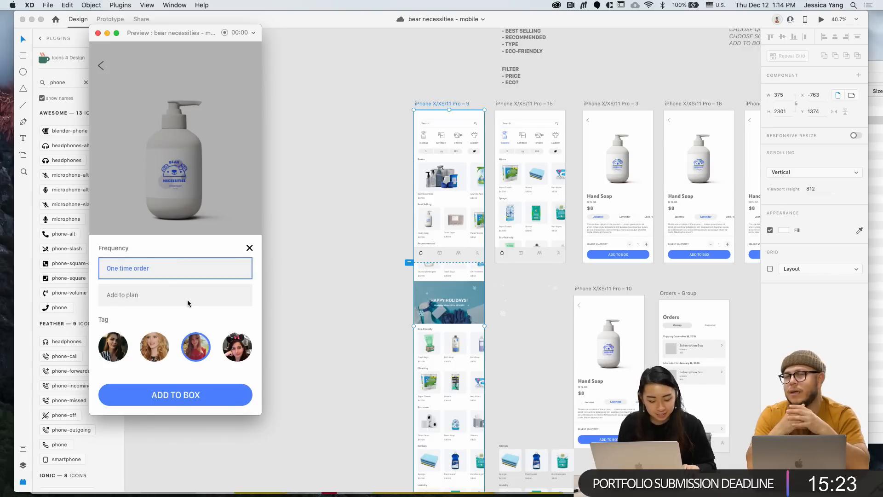
{"action": "left_click", "coordinate": [188, 301]}
{"action": "left_click", "coordinate": [194, 347]}
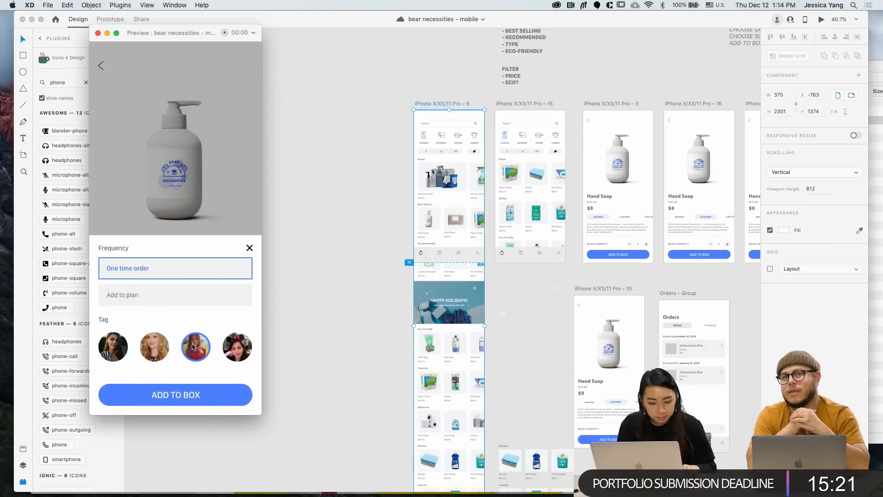
{"action": "left_click", "coordinate": [152, 388]}
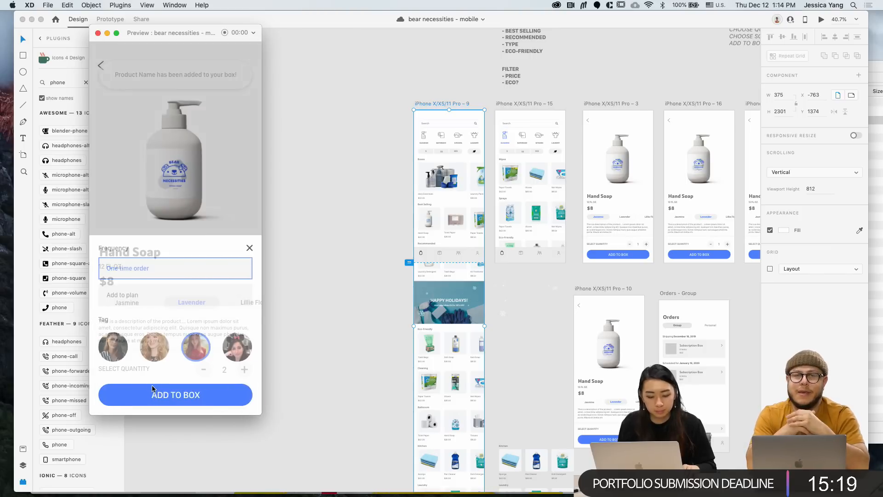
{"action": "left_click", "coordinate": [98, 33]}
{"action": "scroll", "coordinate": [336, 130], "scroll_direction": "right", "scroll_amount": 10}
Copy the 'One time order' text from artboard 7 and paste it into artboard 8's Frequency field
{"action": "scroll", "coordinate": [614, 225], "scroll_direction": "up", "scroll_amount": 3}
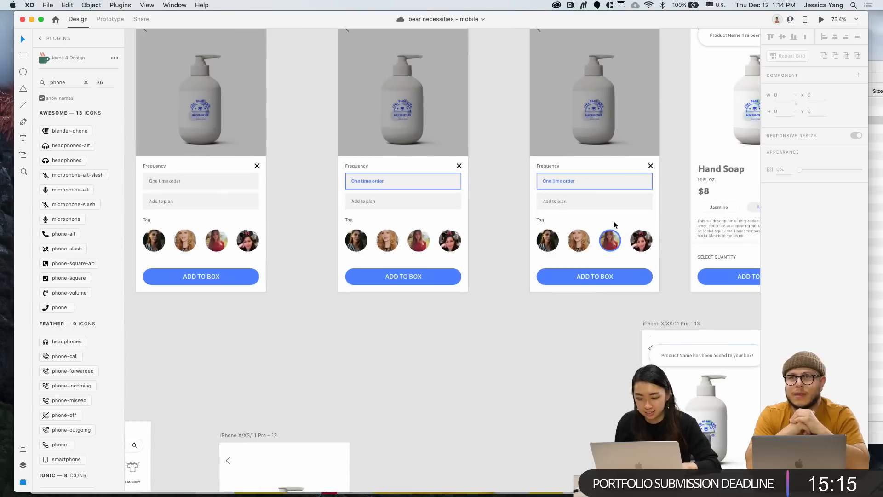
{"action": "double_click", "coordinate": [371, 180]}
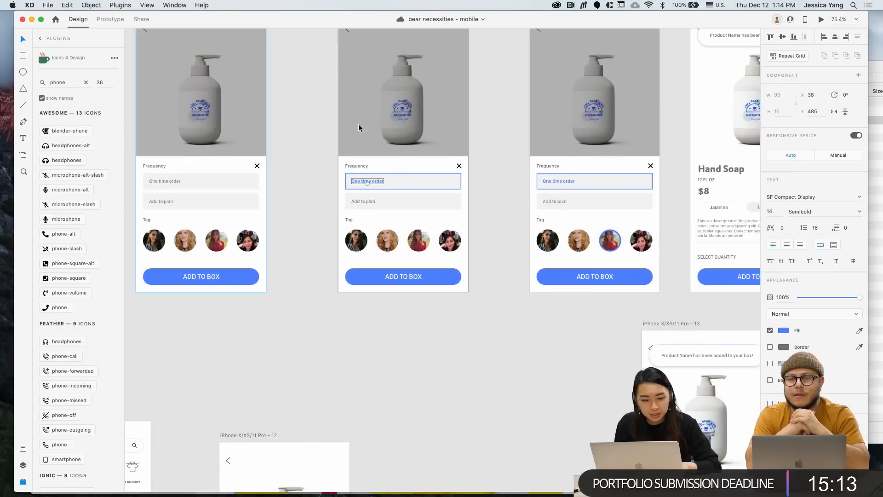
{"action": "scroll", "coordinate": [446, 172], "scroll_direction": "up", "scroll_amount": 4}
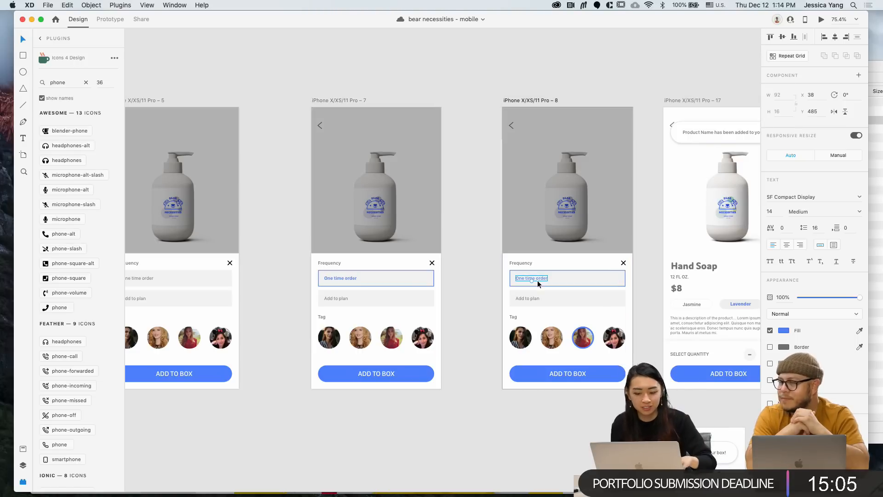
{"action": "key", "text": "BackSpace"}
{"action": "left_click", "coordinate": [553, 58]}
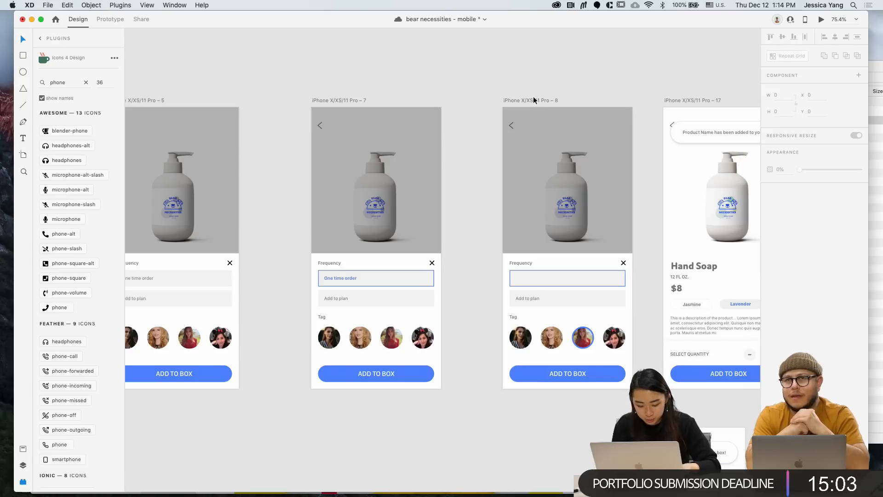
{"action": "key", "text": "super+v"}
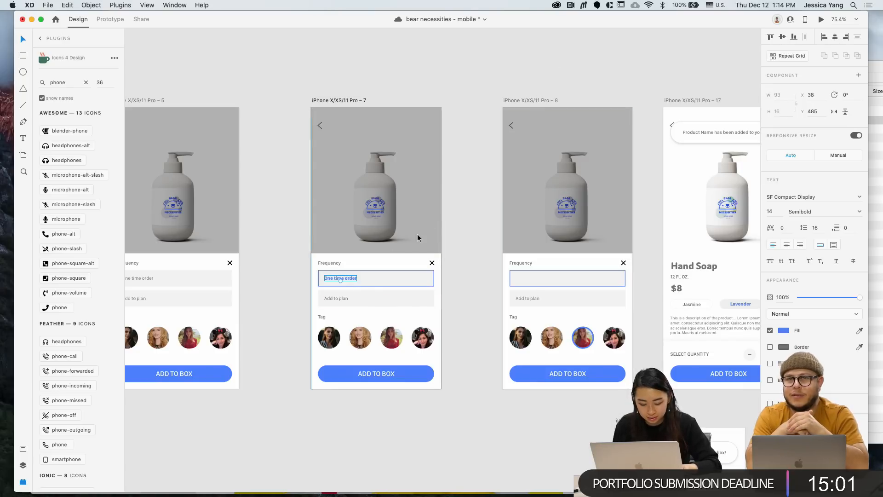
{"action": "left_click", "coordinate": [531, 98]}
{"action": "key", "text": "super+v"}
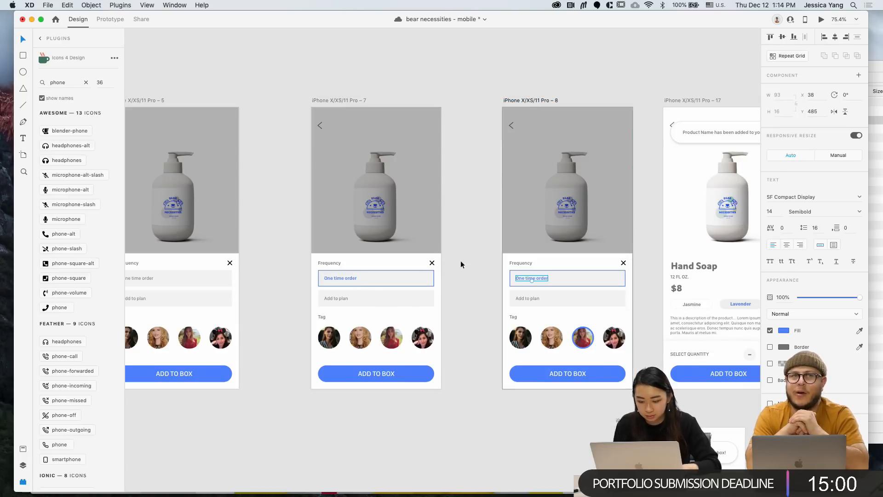
{"action": "left_click", "coordinate": [453, 310]}
{"action": "scroll", "coordinate": [452, 311], "scroll_direction": "left", "scroll_amount": 2}
{"action": "scroll", "coordinate": [453, 311], "scroll_direction": "down", "scroll_amount": 3}
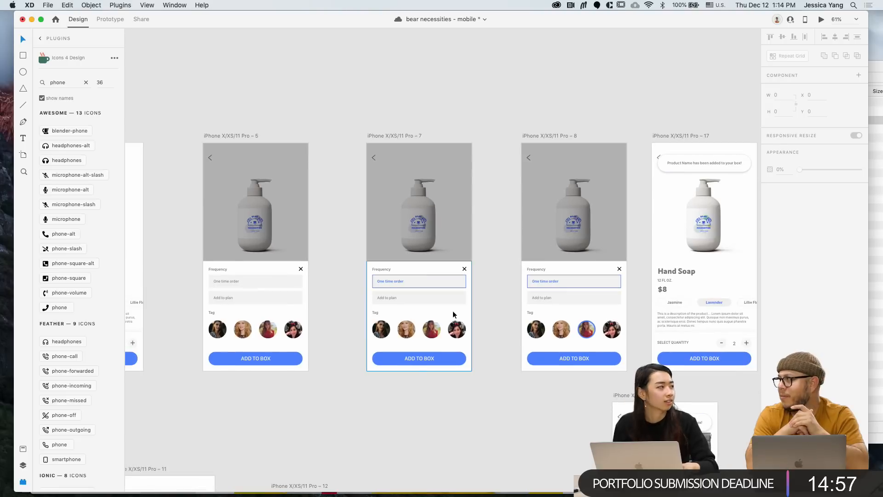
Marquee-select a group of lower artboards and move them down and to the right
{"action": "scroll", "coordinate": [506, 368], "scroll_direction": "right", "scroll_amount": 5}
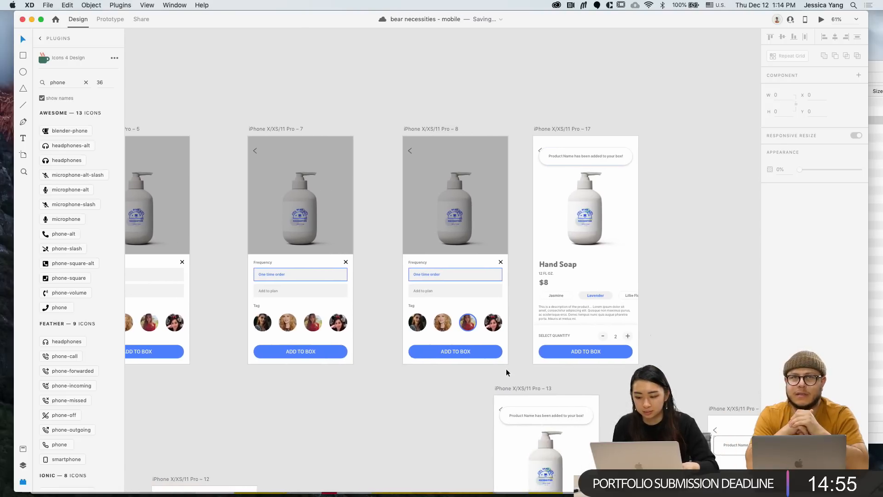
{"action": "scroll", "coordinate": [506, 368], "scroll_direction": "down", "scroll_amount": 10}
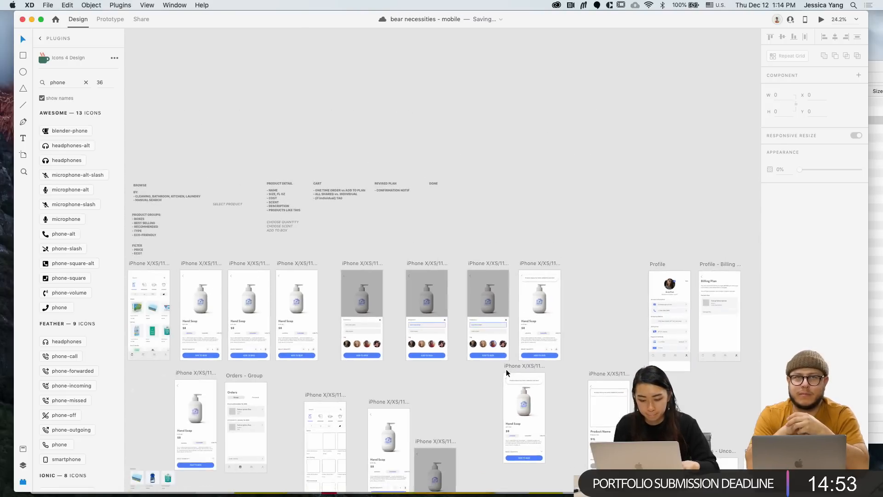
{"action": "scroll", "coordinate": [505, 369], "scroll_direction": "down", "scroll_amount": 4}
{"action": "scroll", "coordinate": [430, 350], "scroll_direction": "down", "scroll_amount": 4}
{"action": "scroll", "coordinate": [430, 351], "scroll_direction": "down", "scroll_amount": 1}
{"action": "left_click_drag", "start_coordinate": [242, 292], "coordinate": [434, 386]}
{"action": "key", "text": "super+z"}
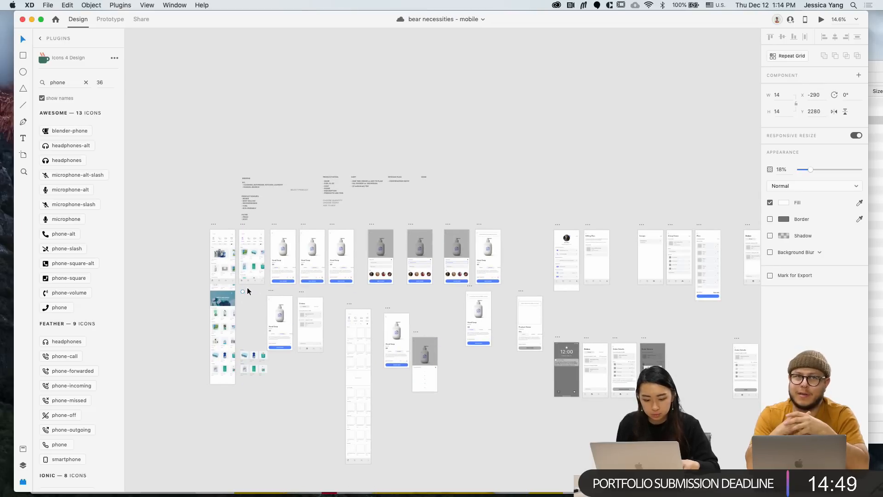
{"action": "left_click_drag", "start_coordinate": [239, 288], "coordinate": [547, 477]}
{"action": "scroll", "coordinate": [484, 315], "scroll_direction": "down", "scroll_amount": 3}
{"action": "left_click_drag", "start_coordinate": [485, 314], "coordinate": [668, 457]}
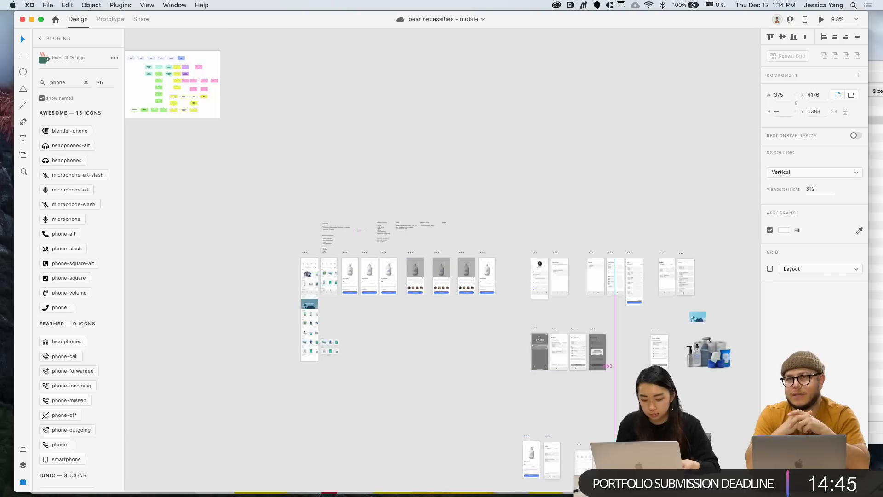
Shift the five lower-row artboards further down and move the product image group aside
{"action": "left_click_drag", "start_coordinate": [514, 317], "coordinate": [744, 414]}
{"action": "left_click_drag", "start_coordinate": [582, 349], "coordinate": [582, 394]}
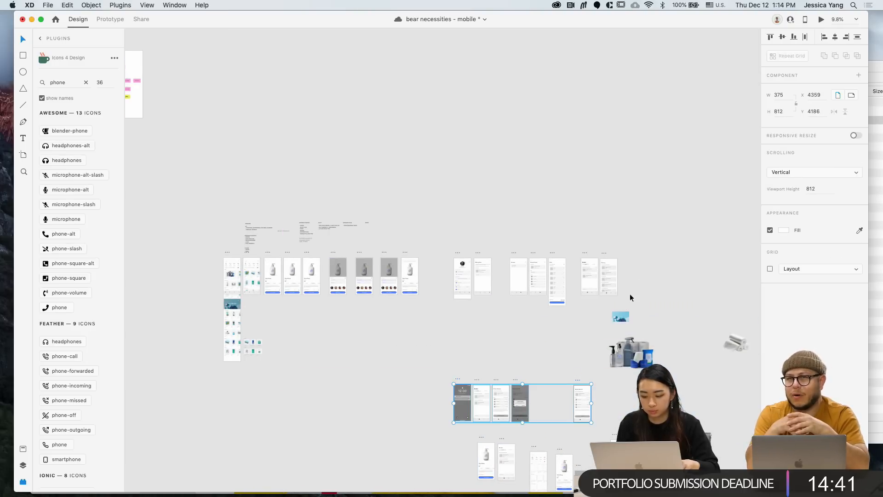
{"action": "left_click", "coordinate": [618, 314]}
{"action": "left_click", "coordinate": [634, 353], "text": "shift"}
{"action": "left_click_drag", "start_coordinate": [634, 353], "coordinate": [690, 390]}
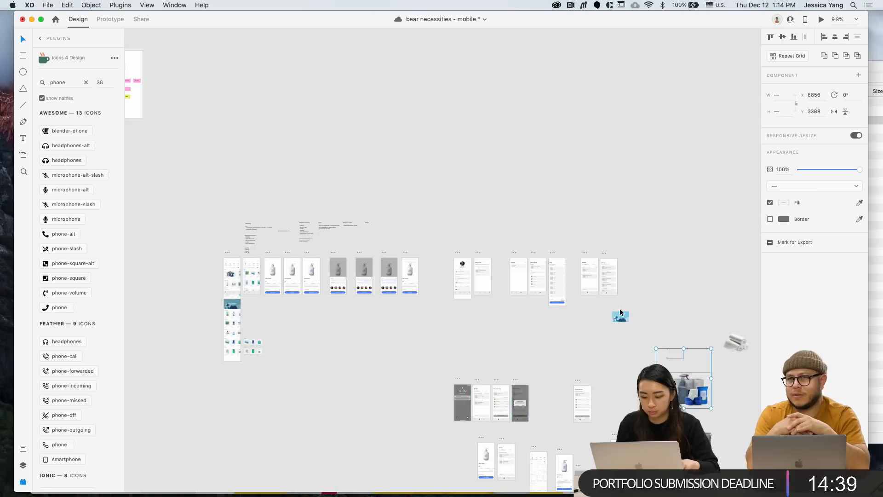
{"action": "left_click", "coordinate": [476, 289]}
{"action": "scroll", "coordinate": [477, 289], "scroll_direction": "up", "scroll_amount": 3}
{"action": "scroll", "coordinate": [476, 289], "scroll_direction": "down", "scroll_amount": 1}
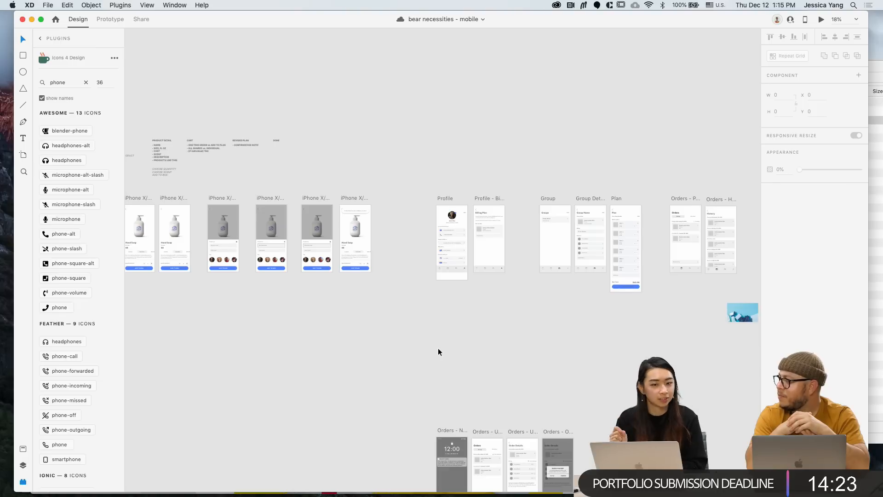
{"action": "scroll", "coordinate": [432, 271], "scroll_direction": "up", "scroll_amount": 5}
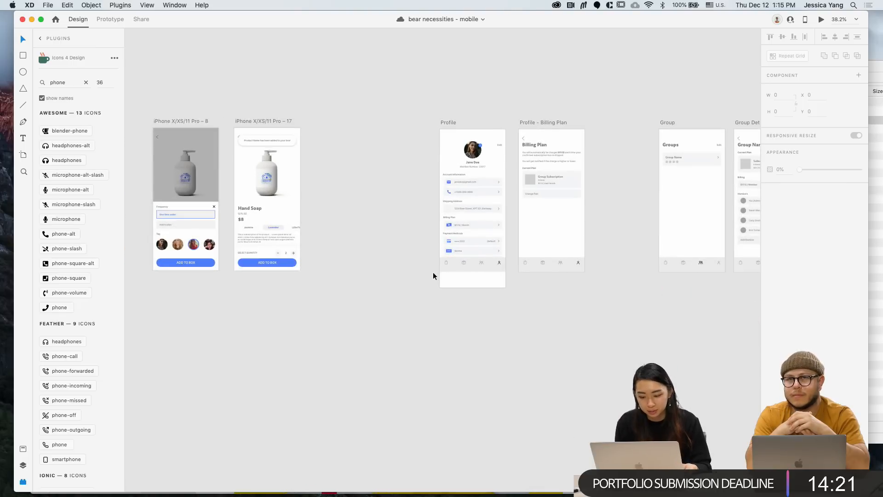
{"action": "scroll", "coordinate": [465, 225], "scroll_direction": "up", "scroll_amount": 5}
{"action": "scroll", "coordinate": [465, 220], "scroll_direction": "up", "scroll_amount": 3}
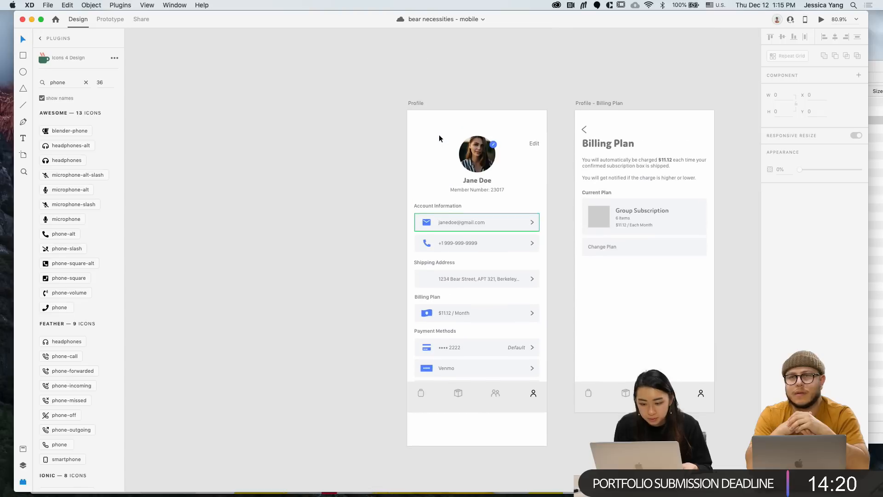
Insert the local-shipping icon into the Profile screen via an Icons 4 Design search for 'shipp'
{"action": "left_click", "coordinate": [415, 103]}
{"action": "left_click", "coordinate": [130, 3]}
{"action": "mouse_move", "coordinate": [128, 17]}
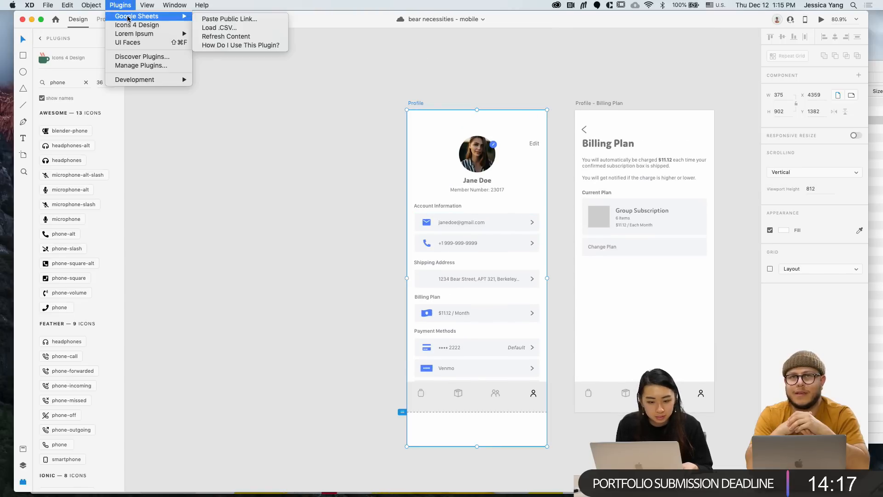
{"action": "left_click", "coordinate": [168, 24]}
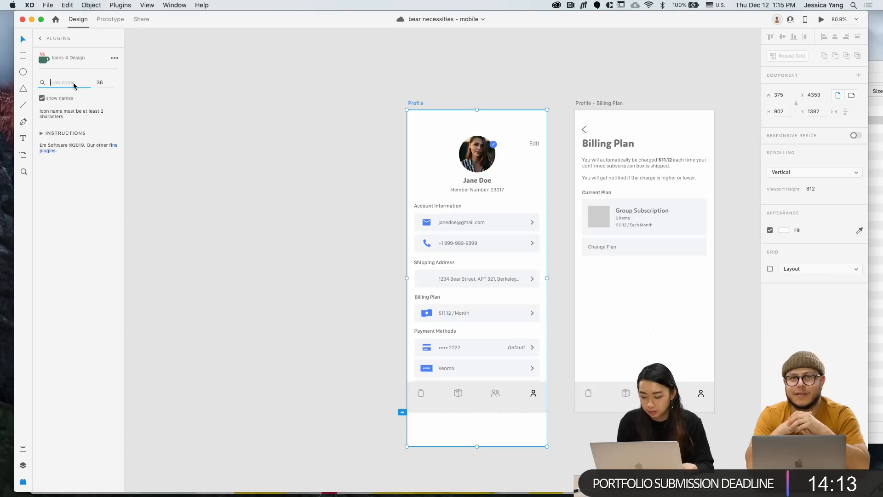
{"action": "type", "text": "shipping"}
{"action": "key", "text": "Return"}
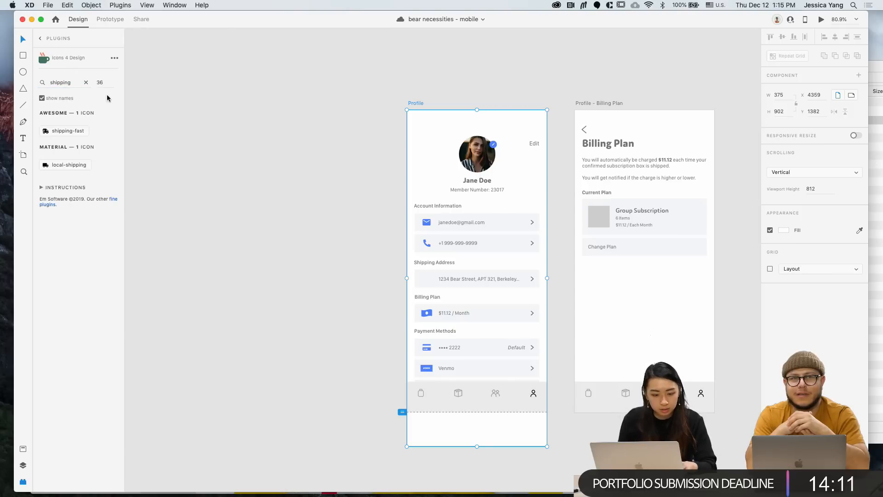
{"action": "left_click", "coordinate": [81, 166]}
Place the truck icon in the Shipping Address row and fill it with the phone icon's blue
{"action": "scroll", "coordinate": [349, 140], "scroll_direction": "up", "scroll_amount": 5}
{"action": "left_click_drag", "start_coordinate": [457, 95], "coordinate": [480, 371]}
{"action": "scroll", "coordinate": [485, 378], "scroll_direction": "up", "scroll_amount": 3}
{"action": "key", "text": "i"}
{"action": "left_click", "coordinate": [482, 289]}
{"action": "scroll", "coordinate": [480, 371], "scroll_direction": "down", "scroll_amount": 5}
{"action": "left_click", "coordinate": [413, 385]}
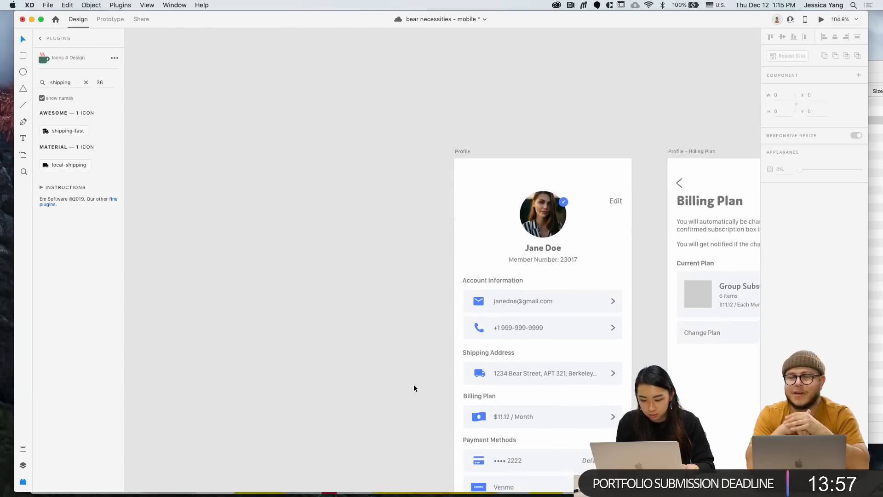
{"action": "scroll", "coordinate": [413, 385], "scroll_direction": "down", "scroll_amount": 5}
{"action": "scroll", "coordinate": [413, 388], "scroll_direction": "left", "scroll_amount": 10}
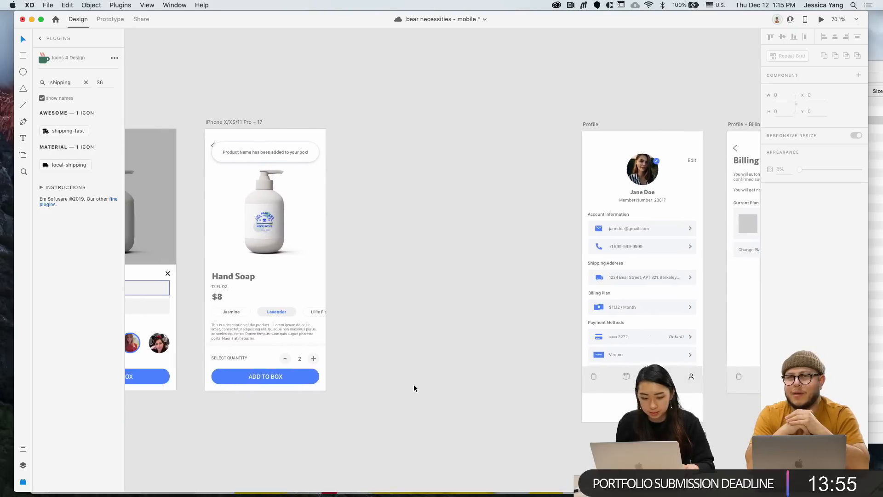
Delete the two leftover product thumbnail groups below the browse screens and save the file
{"action": "scroll", "coordinate": [413, 385], "scroll_direction": "left", "scroll_amount": 1}
{"action": "scroll", "coordinate": [413, 388], "scroll_direction": "down", "scroll_amount": 3}
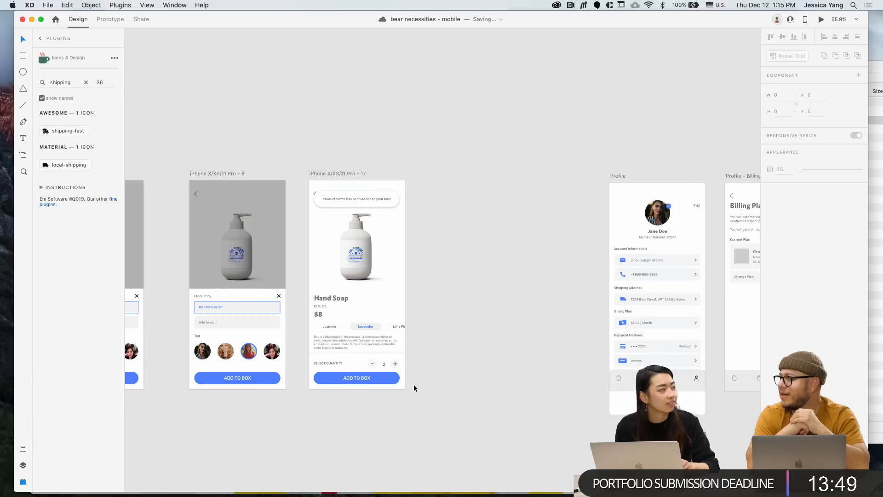
{"action": "scroll", "coordinate": [414, 386], "scroll_direction": "down", "scroll_amount": 5}
{"action": "scroll", "coordinate": [412, 384], "scroll_direction": "down", "scroll_amount": 3}
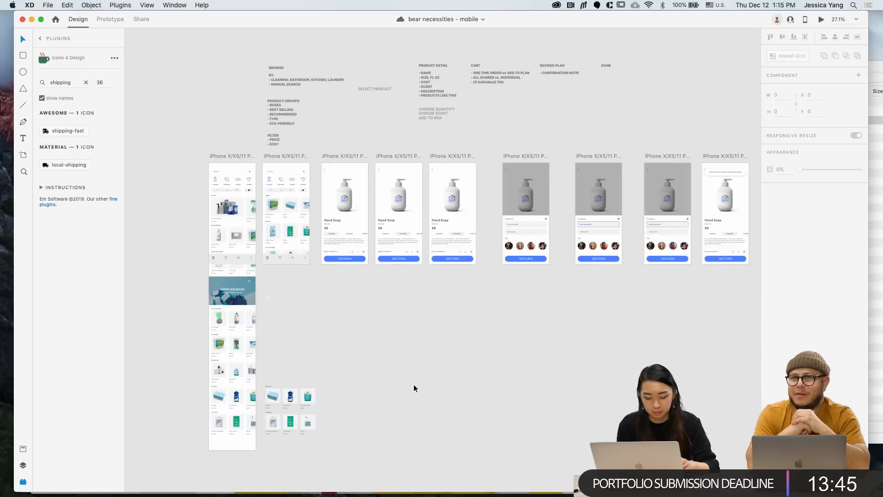
{"action": "left_click_drag", "start_coordinate": [342, 456], "coordinate": [342, 456]}
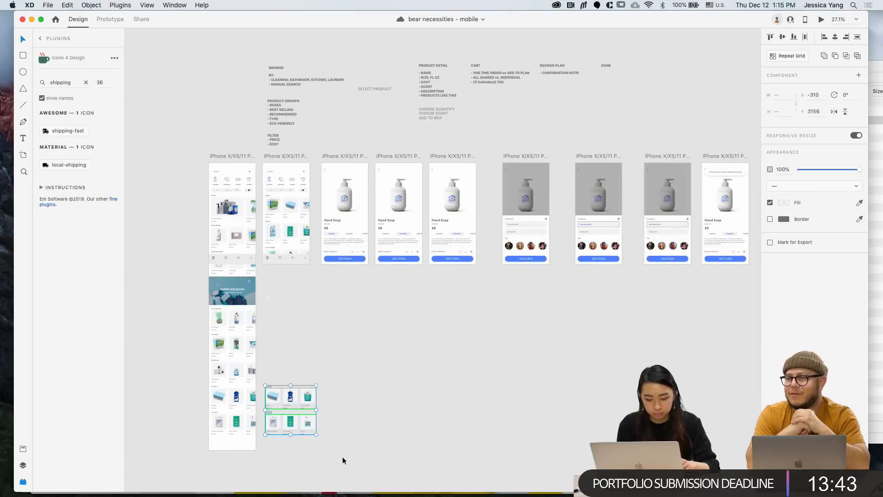
{"action": "key", "text": "Delete"}
{"action": "scroll", "coordinate": [285, 294], "scroll_direction": "right", "scroll_amount": 6}
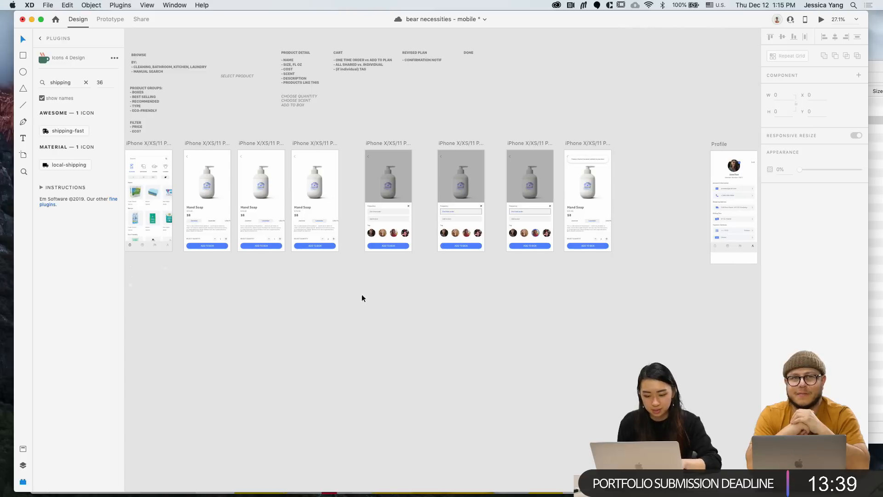
{"action": "key", "text": "super+s"}
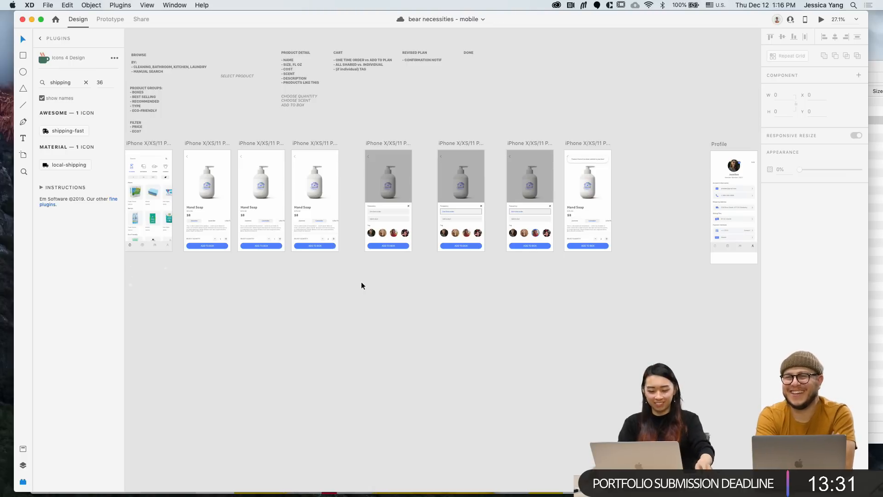
{"action": "key", "text": "r"}
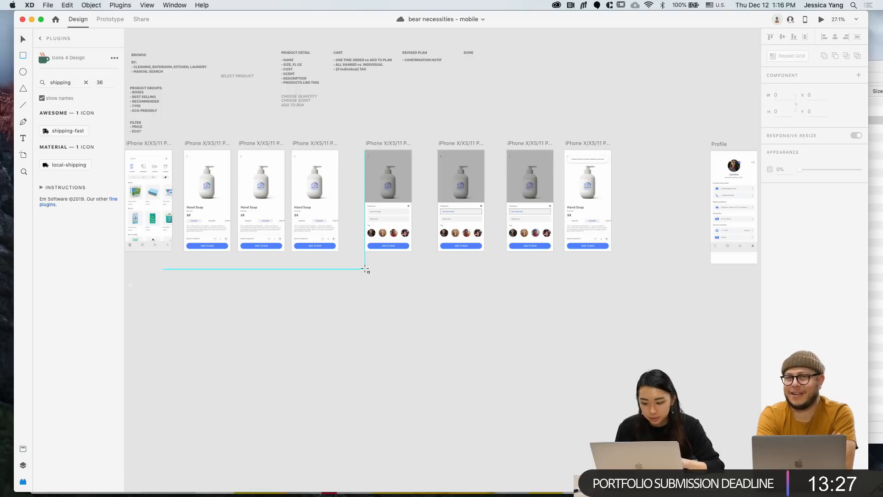
Draw a large white rectangle below the cart screens
{"action": "left_click_drag", "start_coordinate": [366, 269], "coordinate": [543, 385]}
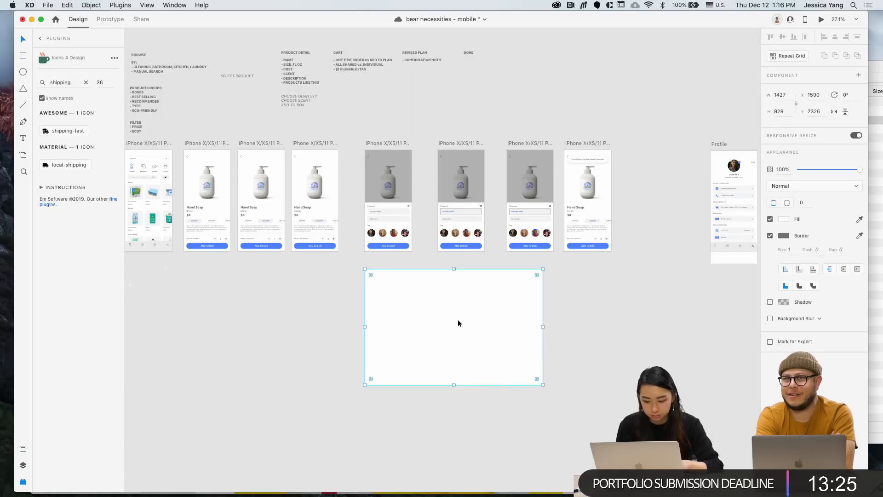
{"action": "key", "text": "Escape"}
{"action": "scroll", "coordinate": [366, 298], "scroll_direction": "up", "scroll_amount": 3}
Add the heading 'MOBILE STYLE GUIDE' inside the rectangle and select it to change its font size
{"action": "key", "text": "t"}
{"action": "left_click", "coordinate": [380, 274]}
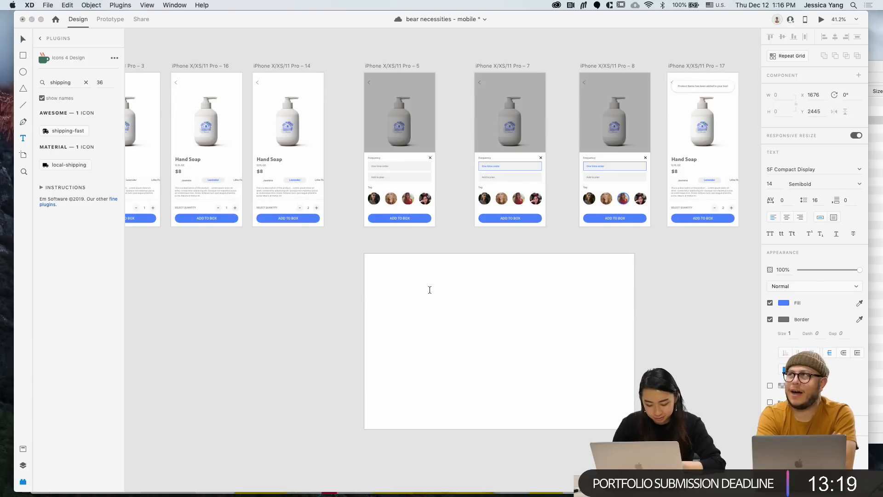
{"action": "type", "text": "YLE"}
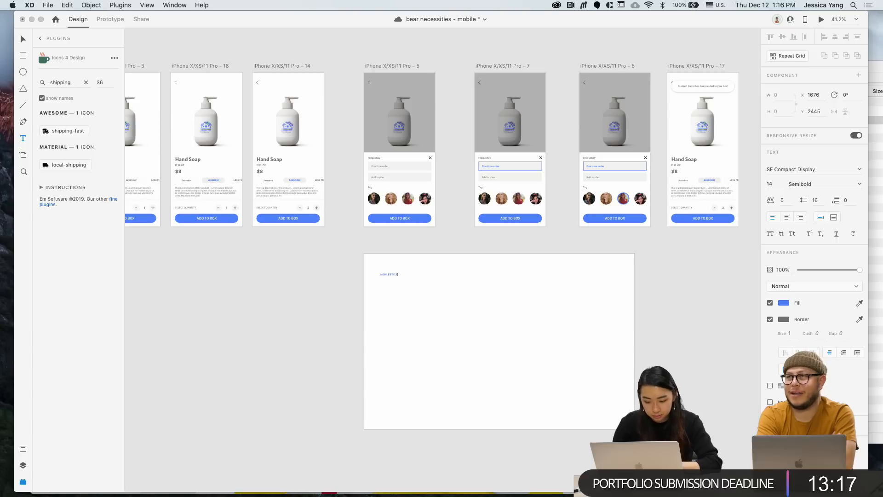
{"action": "type", "text": " GUIDE"}
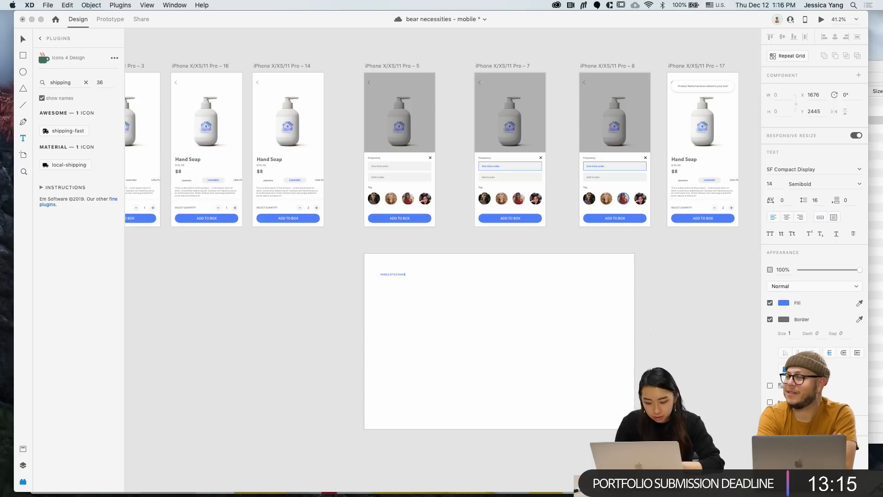
{"action": "key", "text": "super+a"}
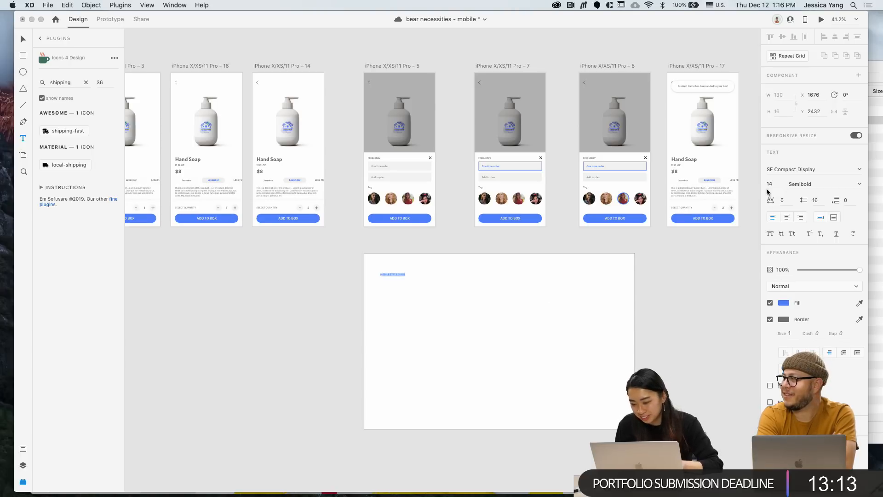
{"action": "left_click", "coordinate": [771, 185]}
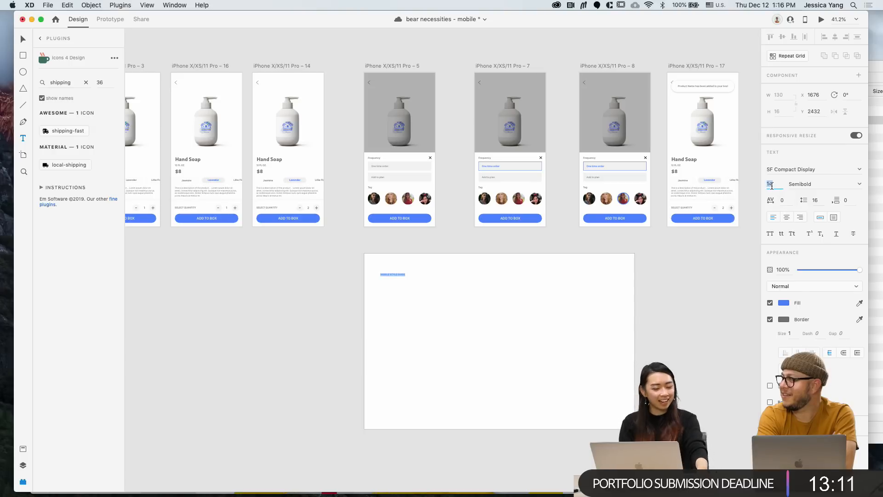
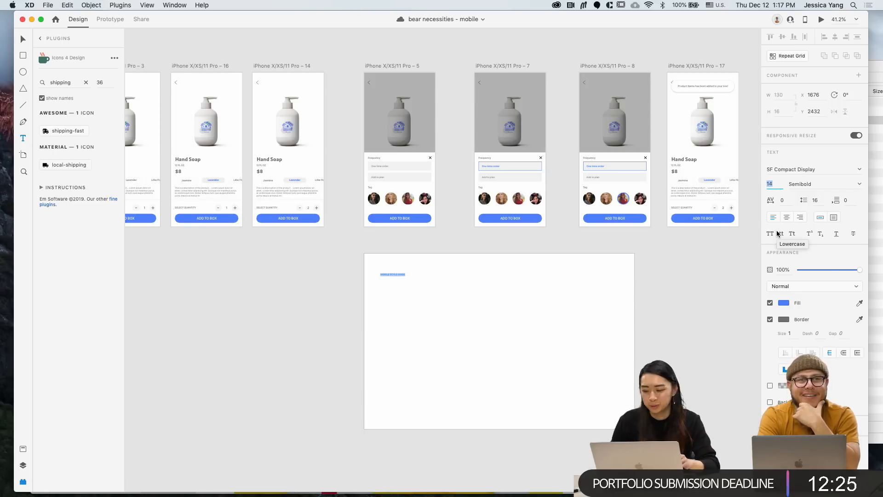
Enlarge the MOBILE STYLE GUIDE heading to size 25 and turn off its border
{"action": "type", "text": "25"}
{"action": "key", "text": "Return"}
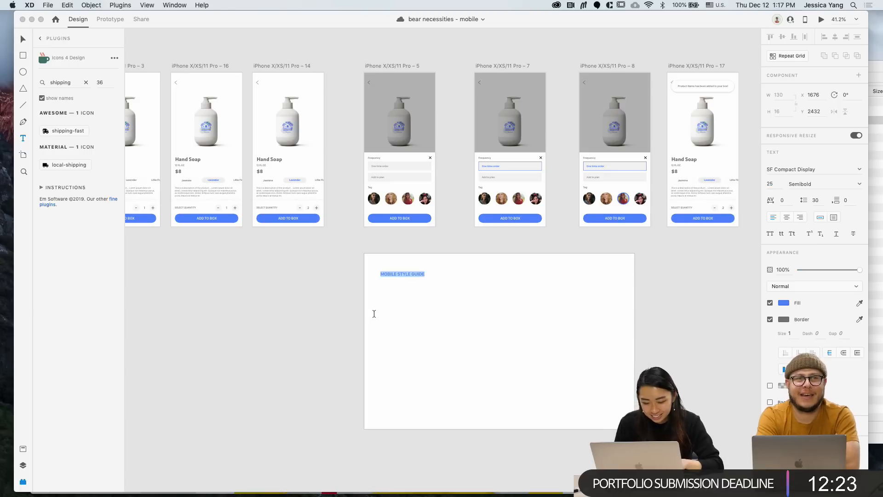
{"action": "key", "text": "Escape"}
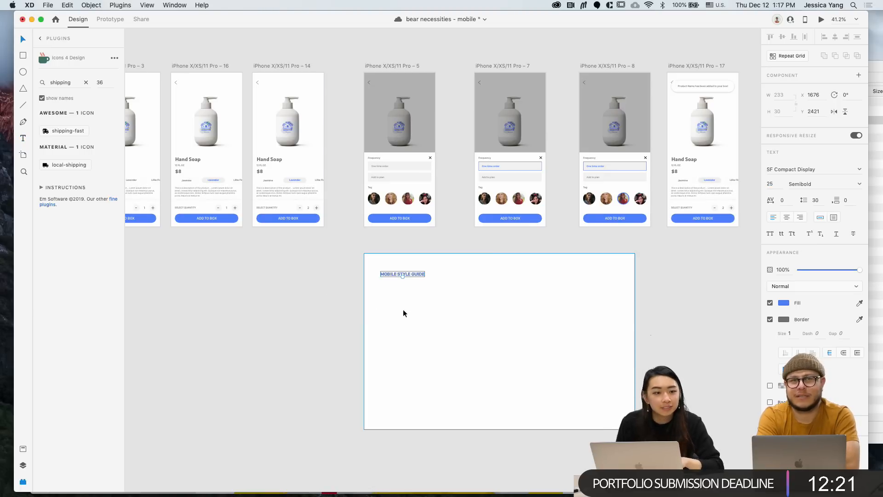
{"action": "scroll", "coordinate": [403, 309], "scroll_direction": "up", "scroll_amount": 2}
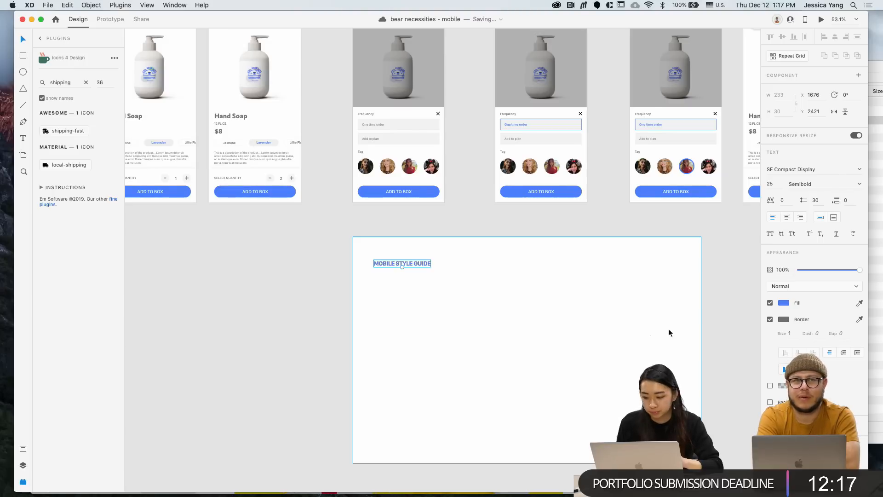
{"action": "left_click", "coordinate": [770, 320]}
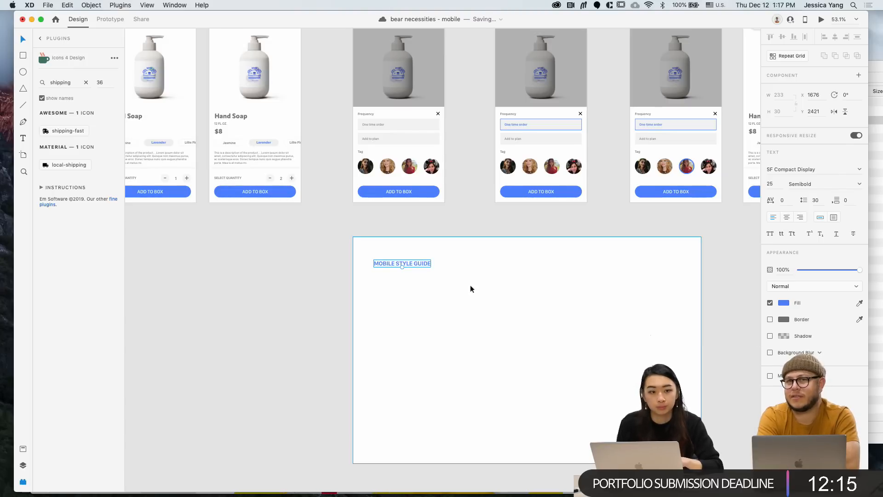
Move the heading up and left on the artboard, then reselect it
{"action": "scroll", "coordinate": [462, 285], "scroll_direction": "up", "scroll_amount": 2}
{"action": "left_click_drag", "start_coordinate": [416, 261], "coordinate": [410, 247]}
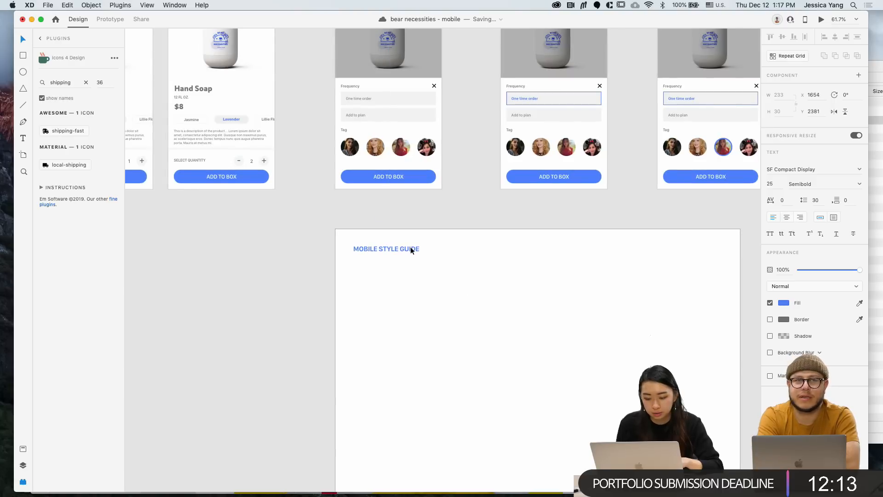
{"action": "scroll", "coordinate": [338, 248], "scroll_direction": "up", "scroll_amount": 2}
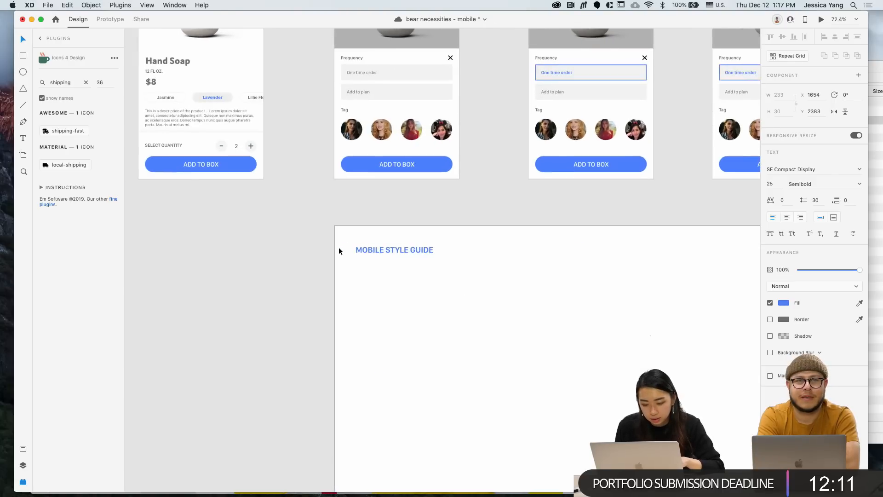
{"action": "scroll", "coordinate": [339, 248], "scroll_direction": "down", "scroll_amount": 2}
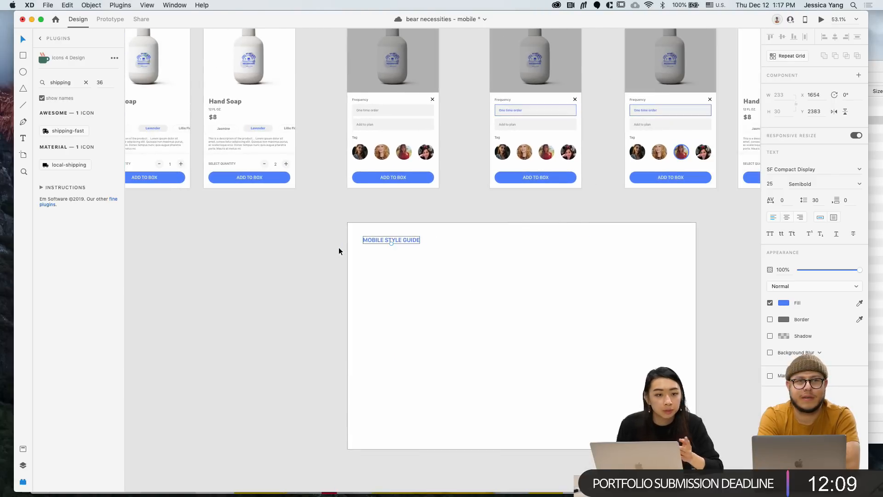
{"action": "scroll", "coordinate": [338, 246], "scroll_direction": "down", "scroll_amount": 1}
{"action": "scroll", "coordinate": [338, 247], "scroll_direction": "right", "scroll_amount": 1}
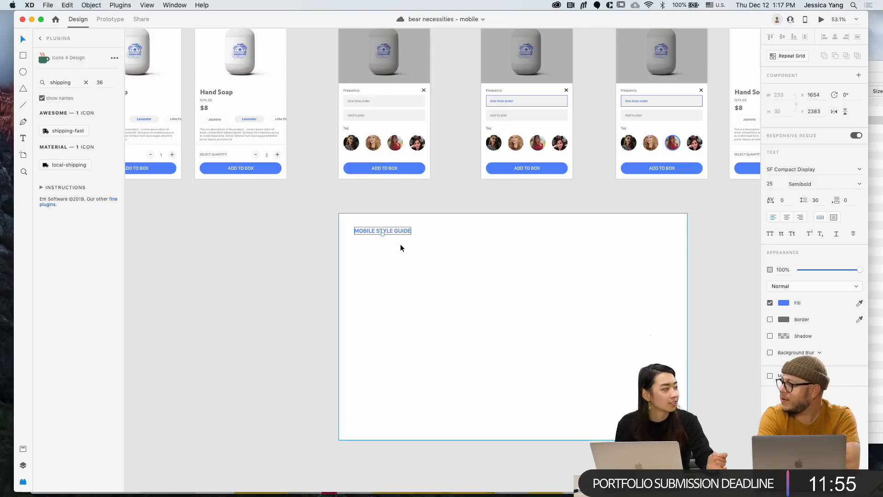
{"action": "left_click", "coordinate": [330, 233]}
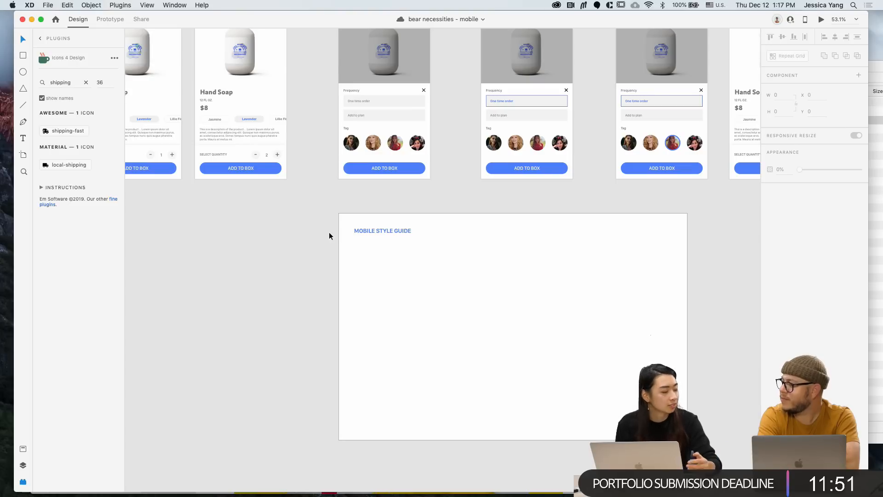
{"action": "scroll", "coordinate": [329, 232], "scroll_direction": "down", "scroll_amount": 2}
{"action": "scroll", "coordinate": [413, 236], "scroll_direction": "left", "scroll_amount": 1}
{"action": "scroll", "coordinate": [413, 238], "scroll_direction": "left", "scroll_amount": 2}
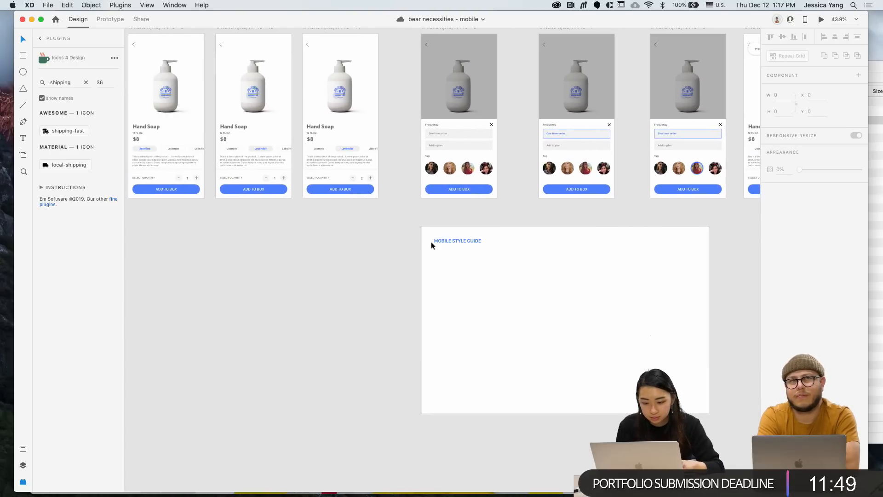
{"action": "left_click", "coordinate": [450, 242]}
Duplicate the heading just below itself and retype it as TYPOGRAPHY
{"action": "left_click_drag", "start_coordinate": [451, 241], "coordinate": [451, 269], "text": "alt"}
{"action": "double_click", "coordinate": [450, 269]}
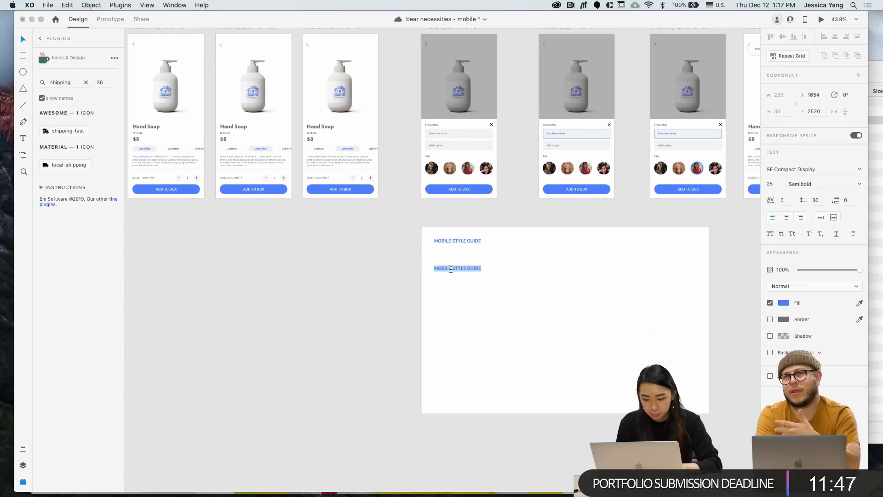
{"action": "type", "text": "TYPOGRAPHY"}
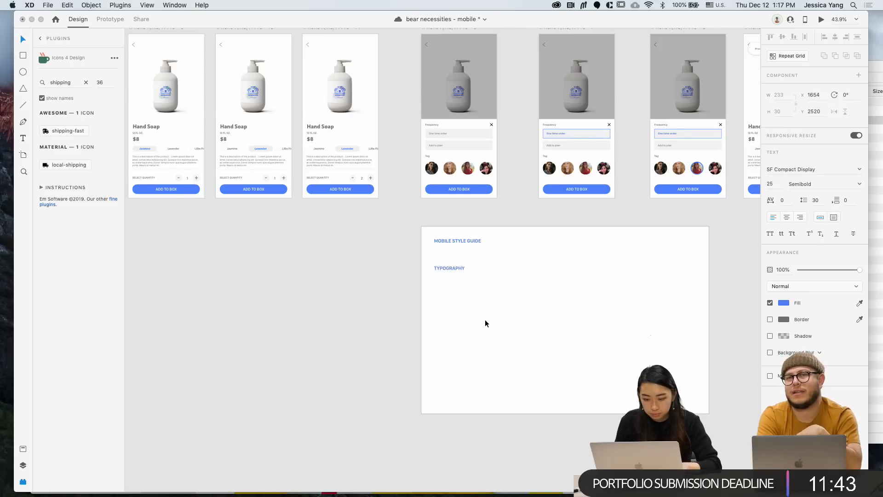
{"action": "key", "text": "Escape"}
Make the TYPOGRAPHY label black with font size 15
{"action": "left_click", "coordinate": [783, 303]}
{"action": "left_click", "coordinate": [693, 321]}
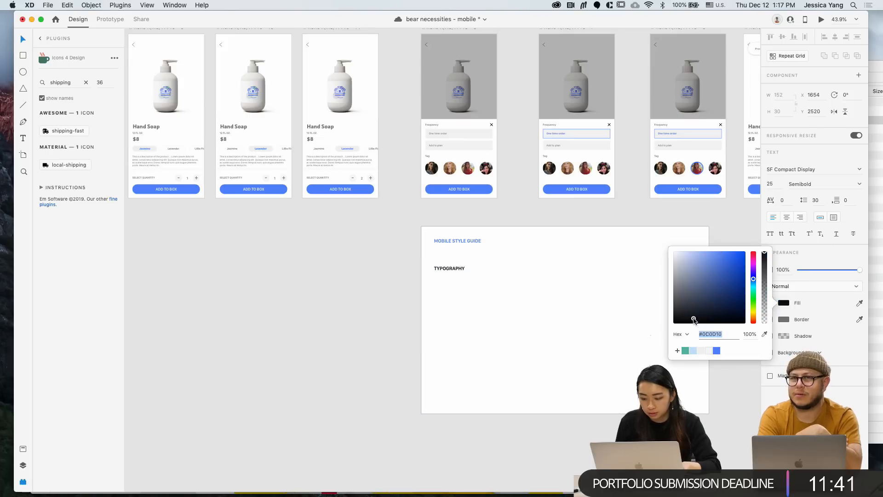
{"action": "left_click", "coordinate": [830, 301]}
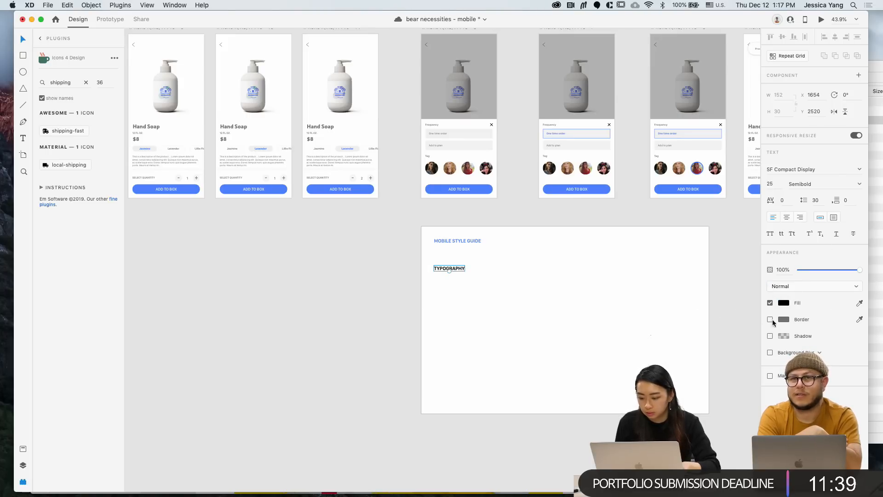
{"action": "left_click", "coordinate": [776, 185]}
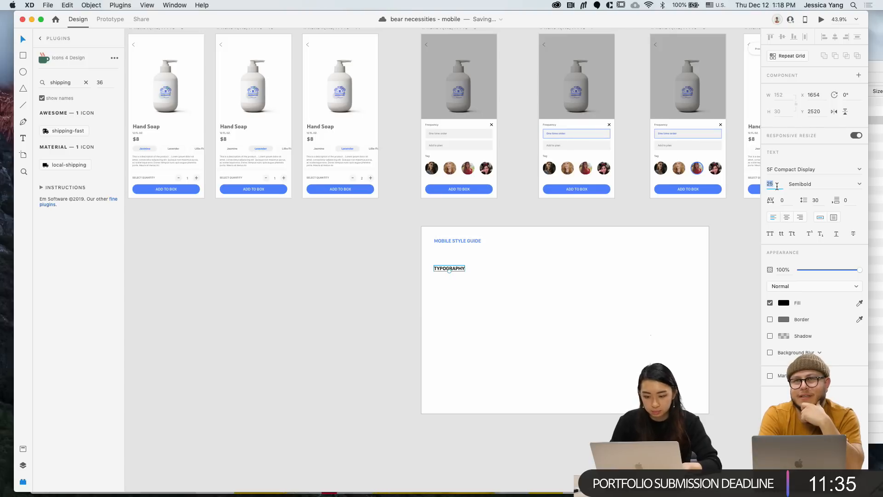
{"action": "type", "text": "15"}
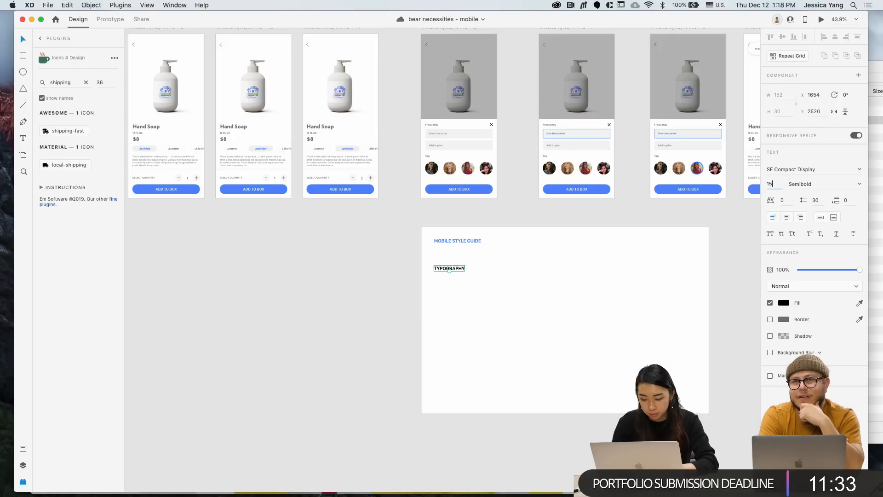
{"action": "key", "text": "Return"}
{"action": "left_click", "coordinate": [506, 331]}
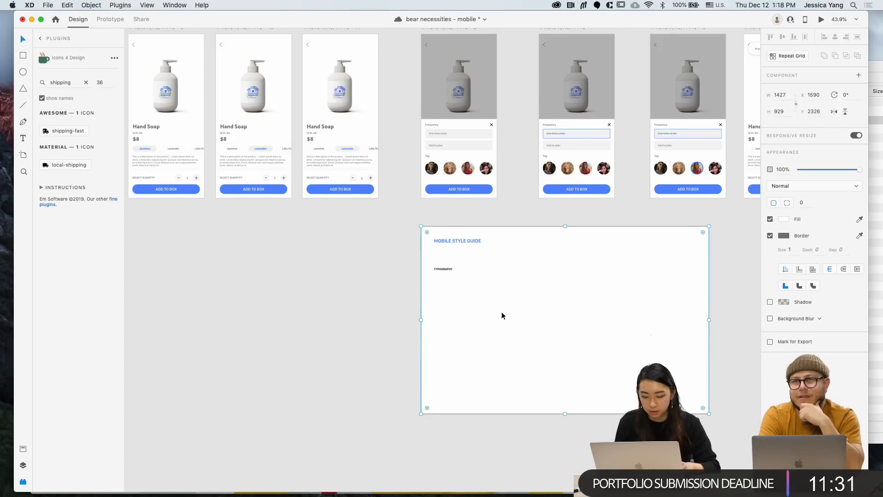
Copy the product card's Hand Soap title below TYPOGRAPHY and duplicate it
{"action": "scroll", "coordinate": [501, 311], "scroll_direction": "up", "scroll_amount": 2}
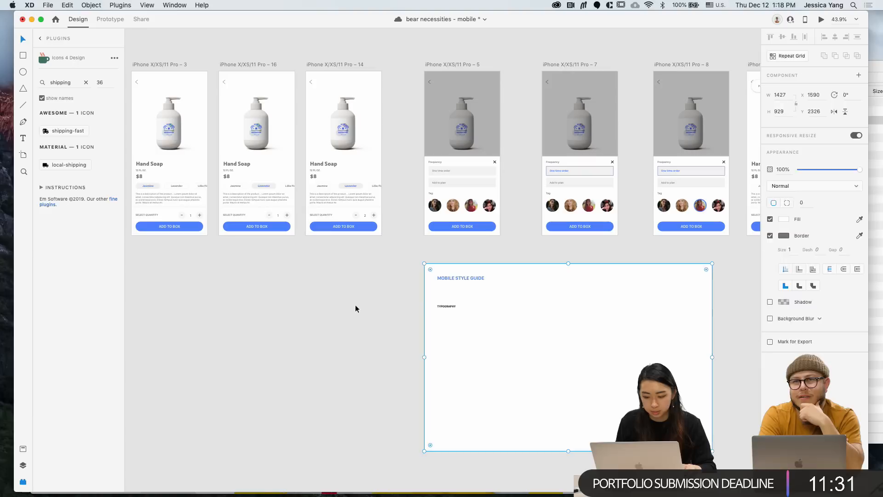
{"action": "left_click", "coordinate": [330, 163]}
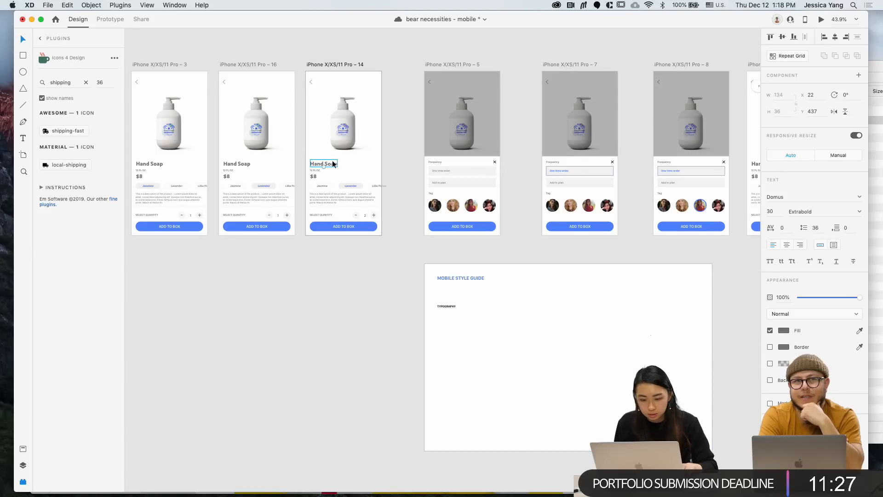
{"action": "left_click_drag", "start_coordinate": [332, 164], "coordinate": [478, 334]}
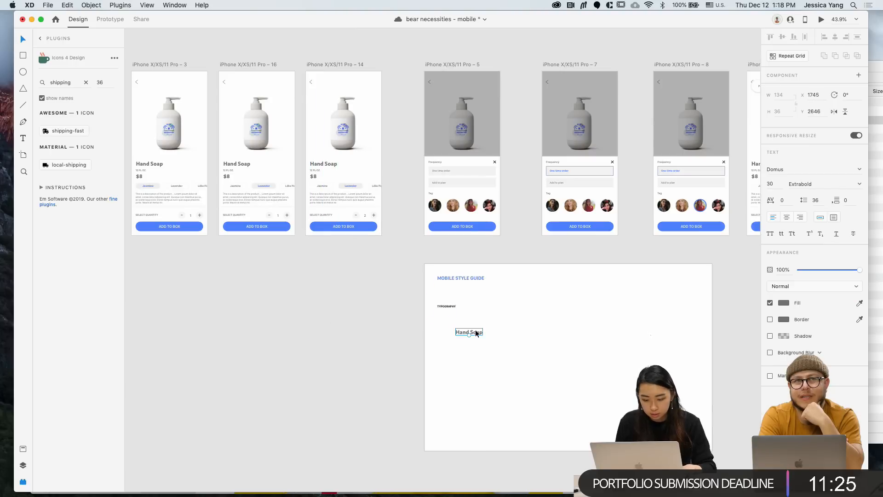
{"action": "scroll", "coordinate": [465, 332], "scroll_direction": "up", "scroll_amount": 5}
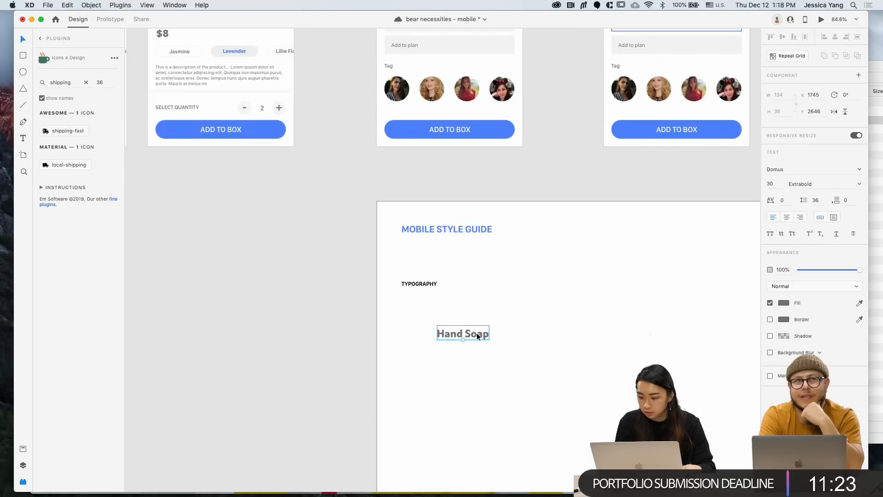
{"action": "left_click_drag", "start_coordinate": [473, 333], "coordinate": [473, 305]}
Duplicate the TYPOGRAPHY label further down and retype it as PRIMARY FONT
{"action": "left_click_drag", "start_coordinate": [419, 283], "coordinate": [426, 371]}
{"action": "double_click", "coordinate": [426, 371]}
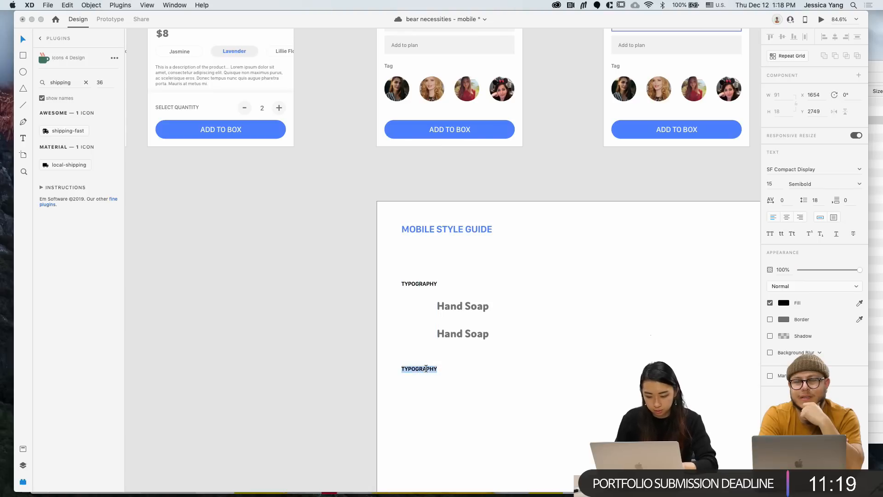
{"action": "type", "text": "PRIMAR"}
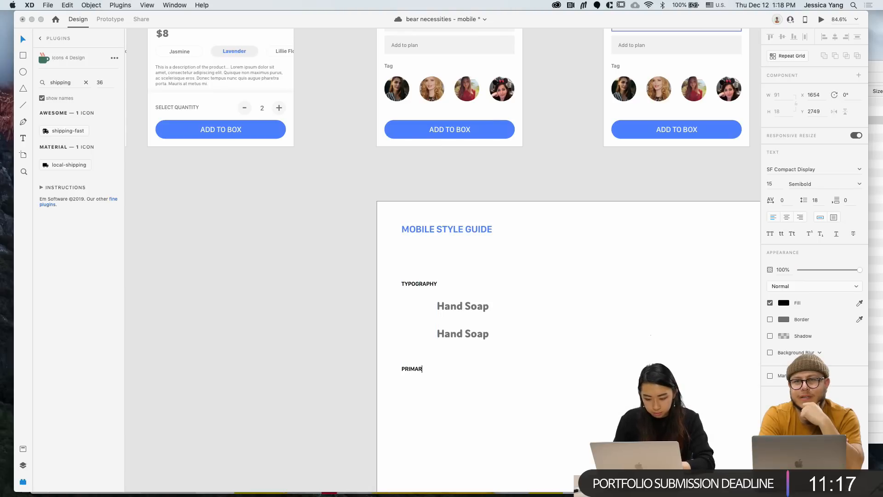
{"action": "type", "text": "Y FONT"}
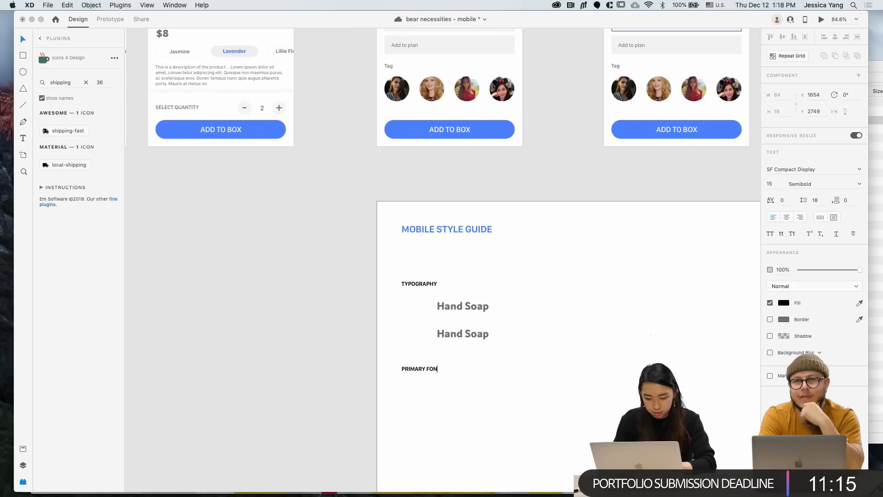
{"action": "key", "text": "Escape"}
Turn one Hand Soap copy into a 'Domus' sample aligned under PRIMARY FONT
{"action": "left_click_drag", "start_coordinate": [464, 309], "coordinate": [458, 416]}
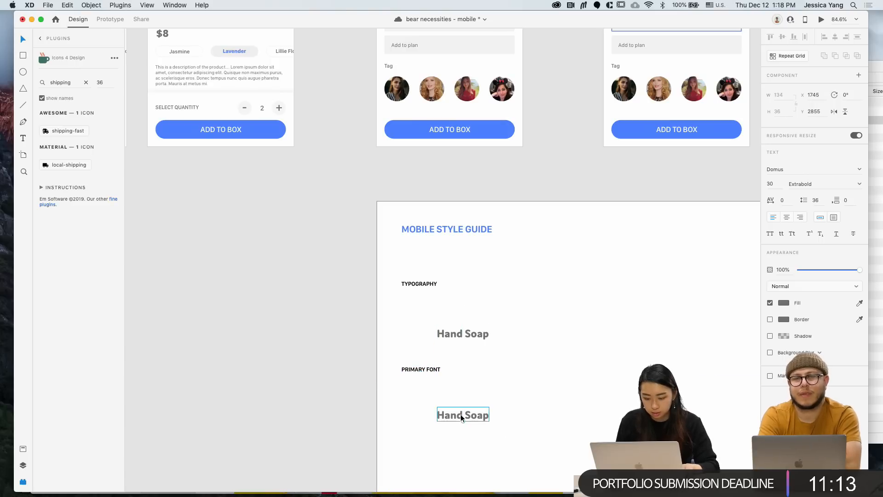
{"action": "double_click", "coordinate": [459, 416]}
{"action": "type", "text": "Domus"}
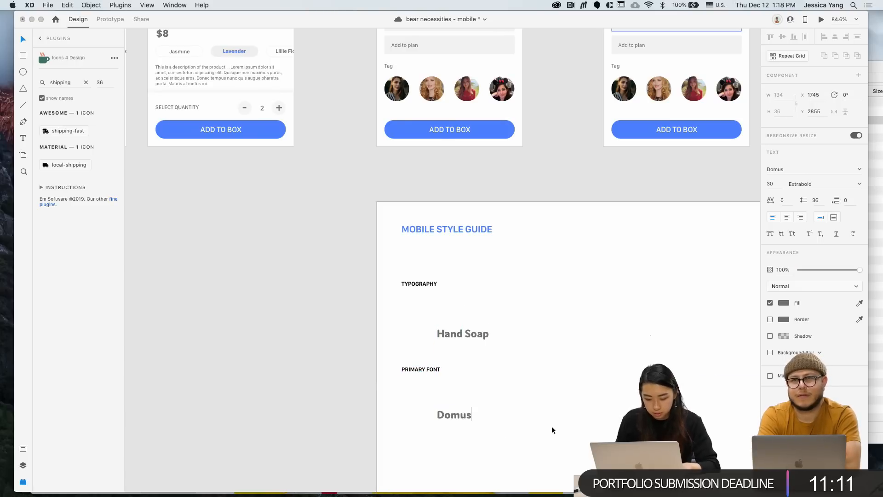
{"action": "key", "text": "Escape"}
{"action": "left_click_drag", "start_coordinate": [457, 417], "coordinate": [422, 388]}
Move the remaining Hand Soap sample aside and position PRIMARY FONT and Domus under TYPOGRAPHY
{"action": "scroll", "coordinate": [422, 388], "scroll_direction": "down", "scroll_amount": 3}
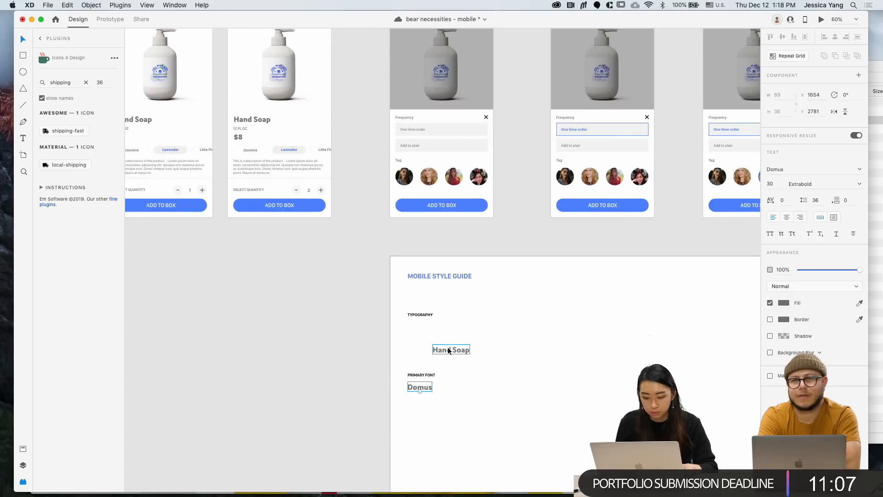
{"action": "left_click_drag", "start_coordinate": [448, 351], "coordinate": [522, 376]}
{"action": "left_click_drag", "start_coordinate": [426, 412], "coordinate": [427, 350]}
{"action": "key", "text": "super+z"}
{"action": "left_click", "coordinate": [429, 375]}
{"action": "left_click", "coordinate": [427, 384], "text": "shift"}
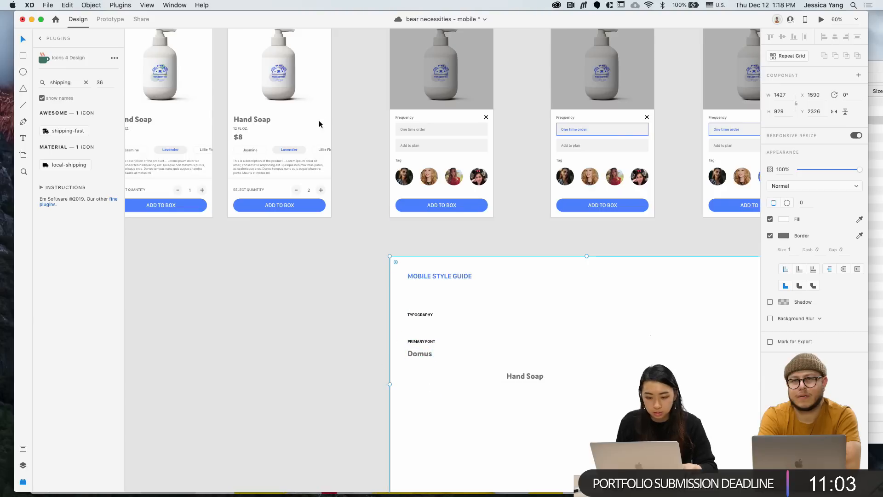
{"action": "left_click", "coordinate": [285, 169]}
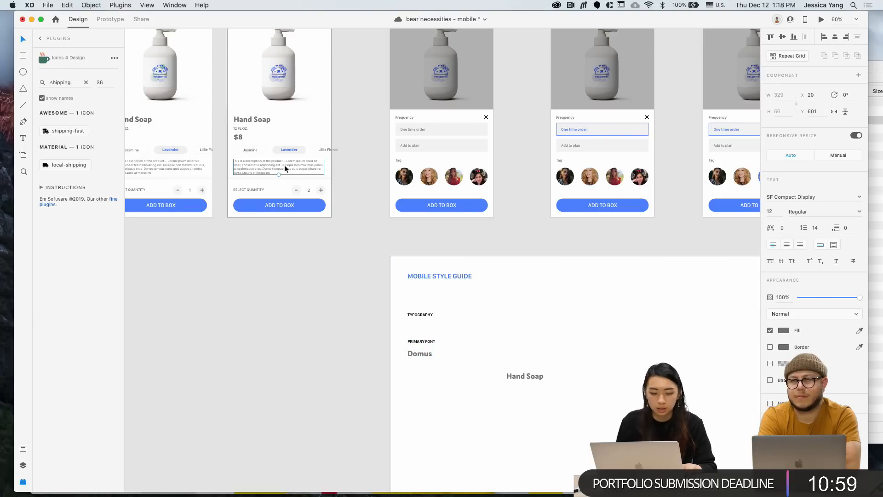
Duplicate the PRIMARY FONT label below and rename it SECONDARY FONT
{"action": "scroll", "coordinate": [284, 168], "scroll_direction": "up", "scroll_amount": 1}
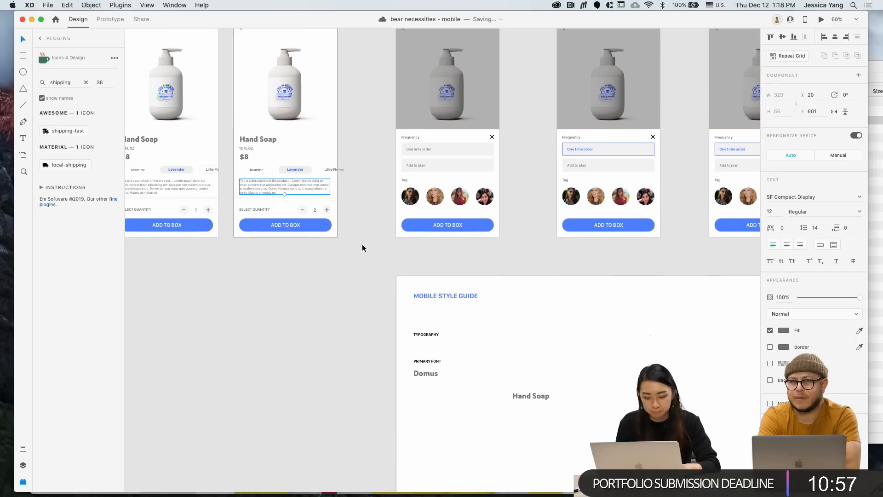
{"action": "left_click_drag", "start_coordinate": [429, 361], "coordinate": [407, 412]}
{"action": "double_click", "coordinate": [432, 415]}
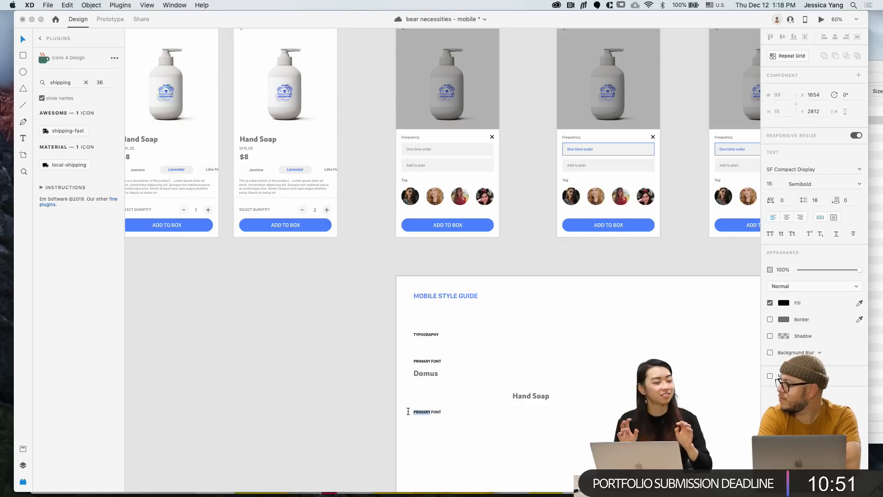
{"action": "type", "text": "SECO"}
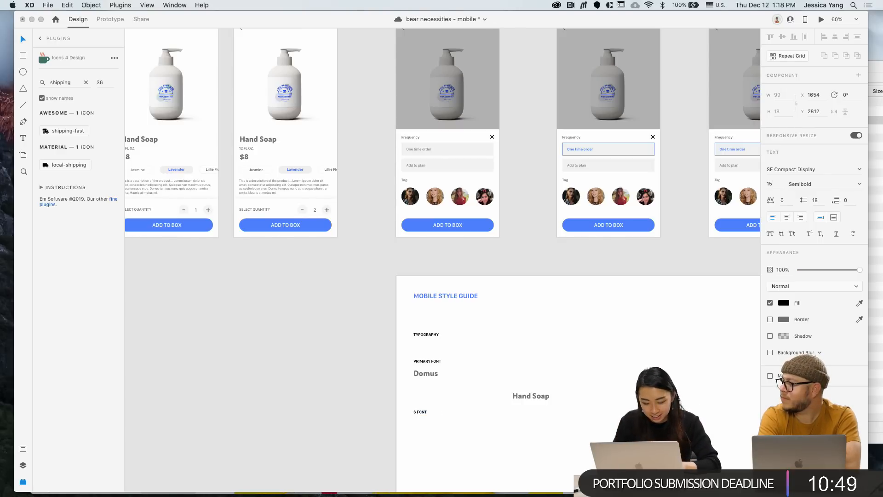
{"action": "type", "text": "NDARY"}
{"action": "key", "text": "Escape"}
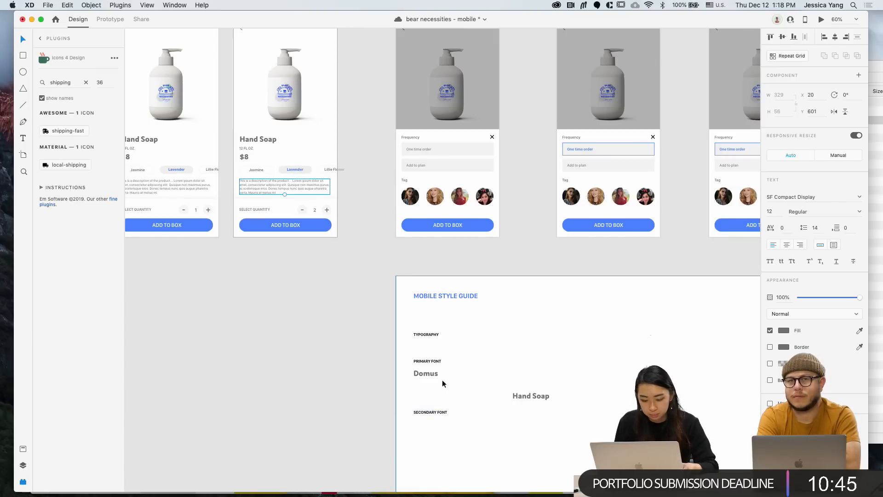
Add an 'SF COMPACT DISPLAY' sample under SECONDARY FONT, set in SF Compact Display Regular
{"action": "left_click_drag", "start_coordinate": [434, 377], "coordinate": [433, 430]}
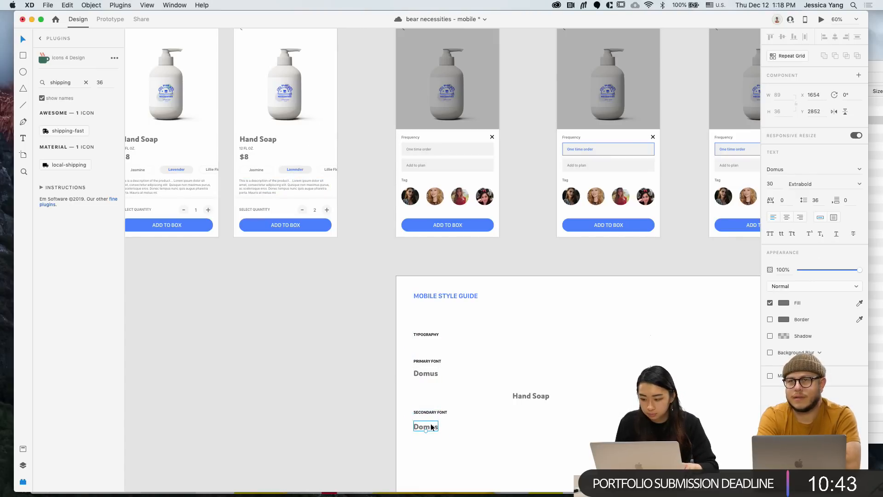
{"action": "double_click", "coordinate": [431, 425]}
{"action": "type", "text": "SF COMPAC"}
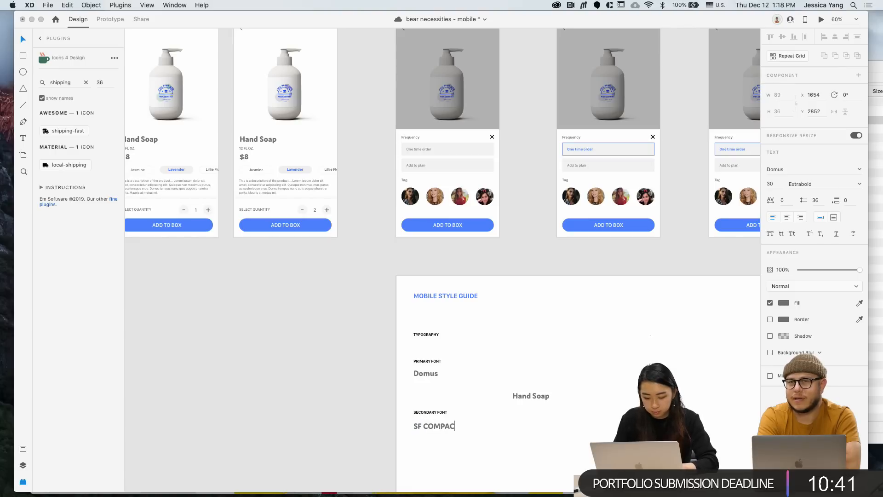
{"action": "type", "text": "T DISPLAY"}
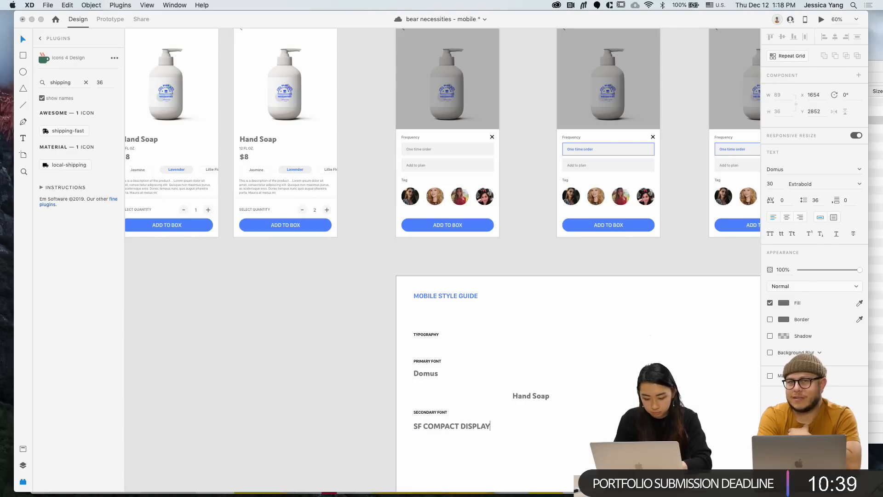
{"action": "key", "text": "Escape"}
{"action": "left_click", "coordinate": [794, 170]}
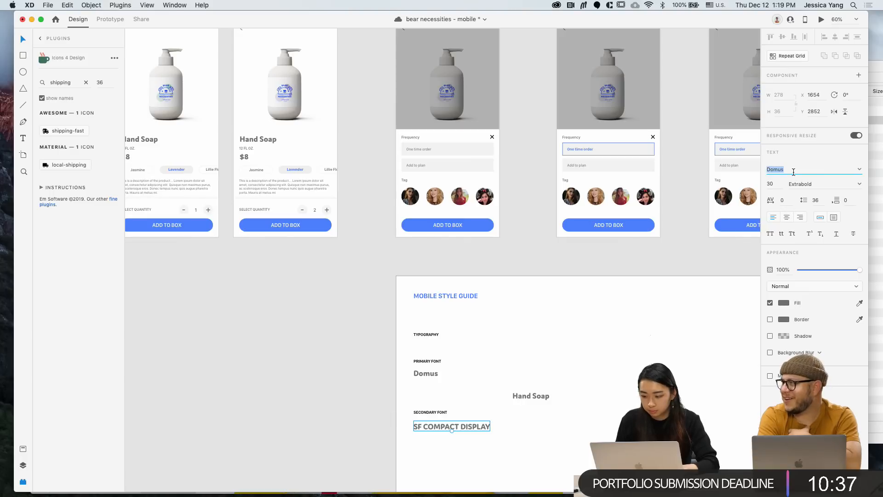
{"action": "type", "text": "SF Compact Display"}
{"action": "key", "text": "Return"}
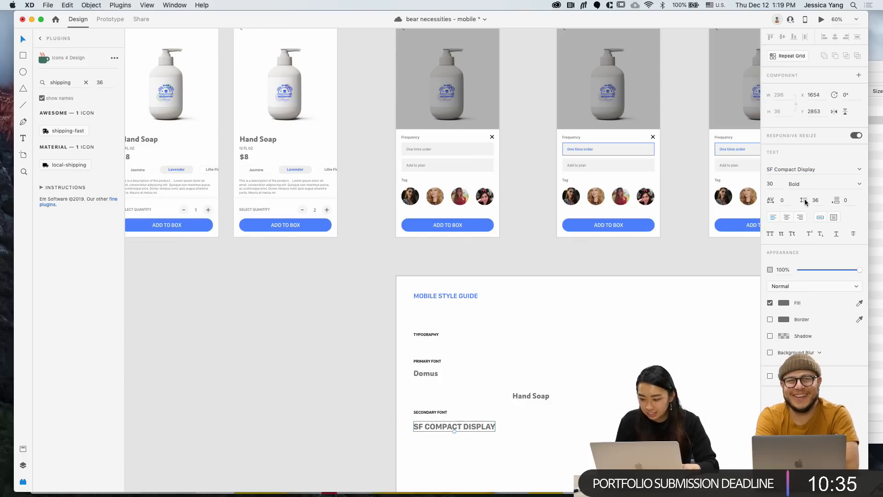
{"action": "left_click", "coordinate": [858, 184]}
{"action": "left_click", "coordinate": [803, 239]}
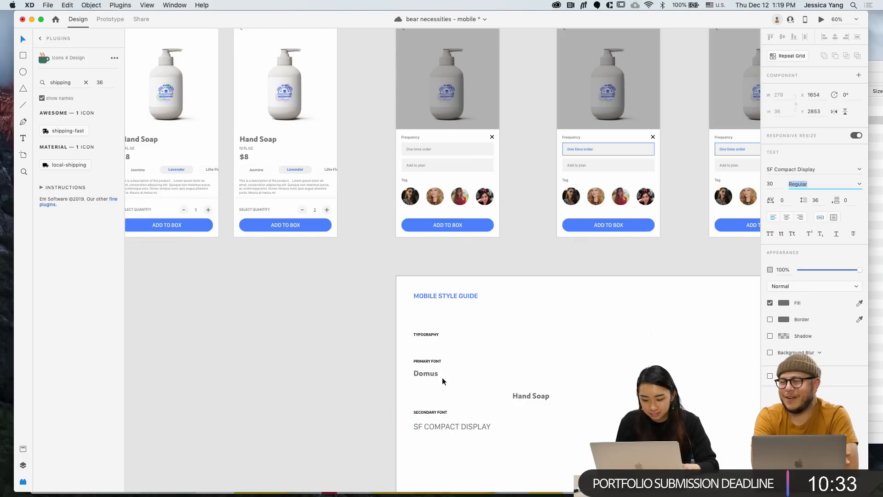
Shift the Hand Soap text right and move the secondary font pair up closer to Domus
{"action": "left_click_drag", "start_coordinate": [539, 398], "coordinate": [584, 399]}
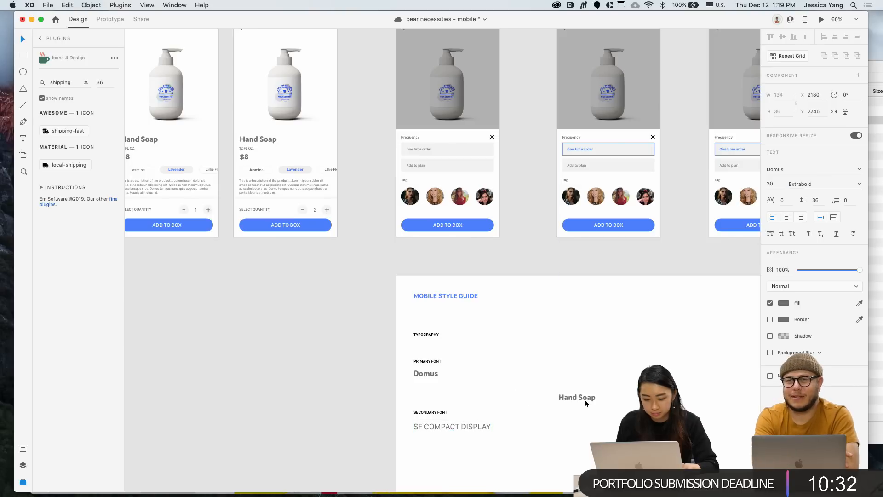
{"action": "left_click", "coordinate": [426, 412]}
{"action": "left_click", "coordinate": [427, 429], "text": "shift"}
{"action": "mouse_move", "coordinate": [426, 428]}
{"action": "left_mouse_down"}
{"action": "mouse_move", "coordinate": [427, 404]}
{"action": "mouse_move", "coordinate": [426, 412]}
{"action": "left_mouse_up"}
{"action": "scroll", "coordinate": [525, 372], "scroll_direction": "down", "scroll_amount": 2}
{"action": "left_click", "coordinate": [554, 371]}
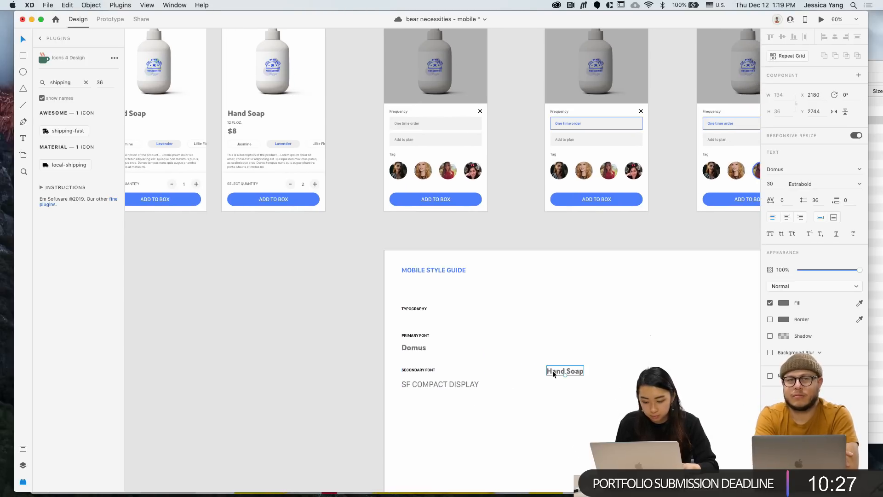
{"action": "scroll", "coordinate": [529, 363], "scroll_direction": "down", "scroll_amount": 2}
Duplicate TYPOGRAPHY under the secondary font, save, and start retyping it as FONT STYLES
{"action": "left_click_drag", "start_coordinate": [382, 283], "coordinate": [377, 388], "text": "alt"}
{"action": "left_click_drag", "start_coordinate": [376, 390], "coordinate": [376, 391]}
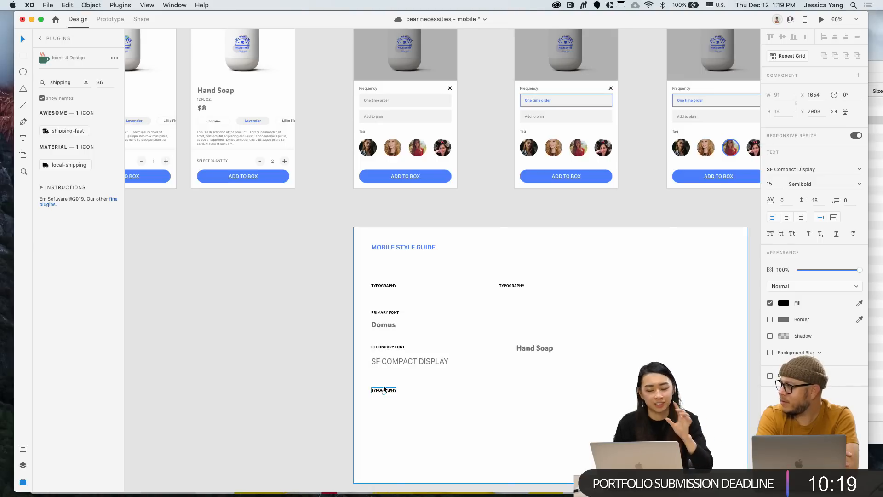
{"action": "key", "text": "super+s"}
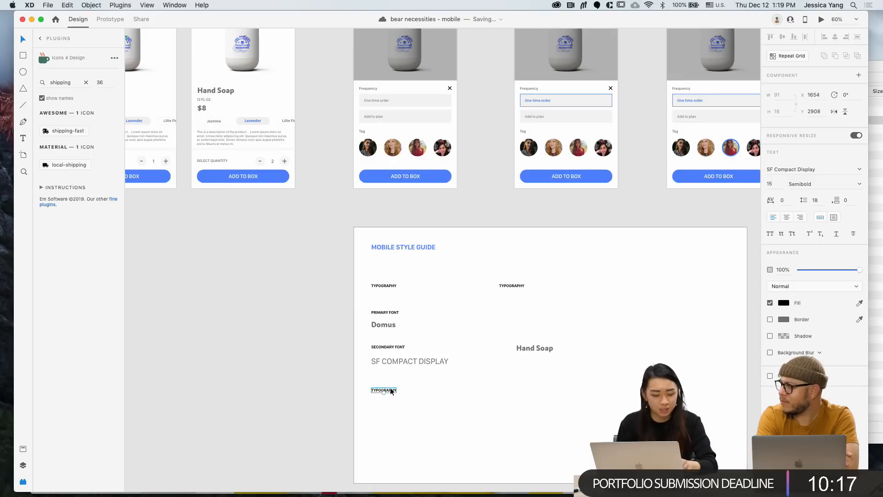
{"action": "double_click", "coordinate": [389, 391]}
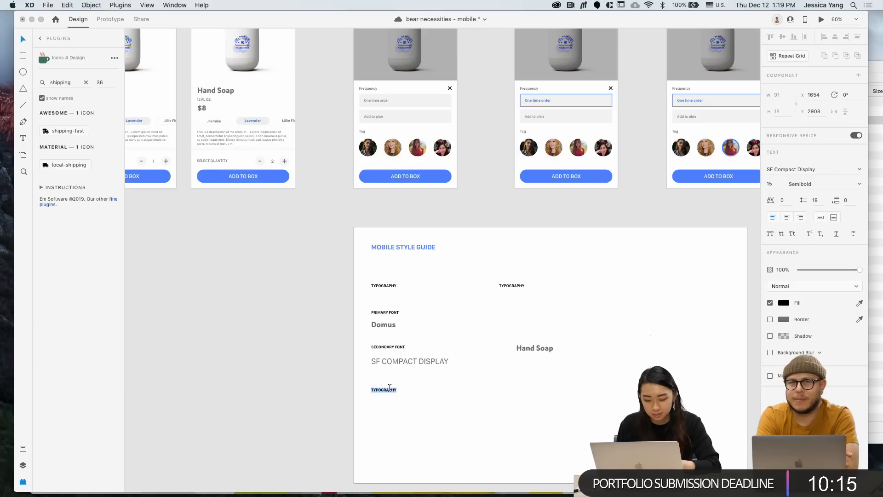
{"action": "type", "text": "Fo"}
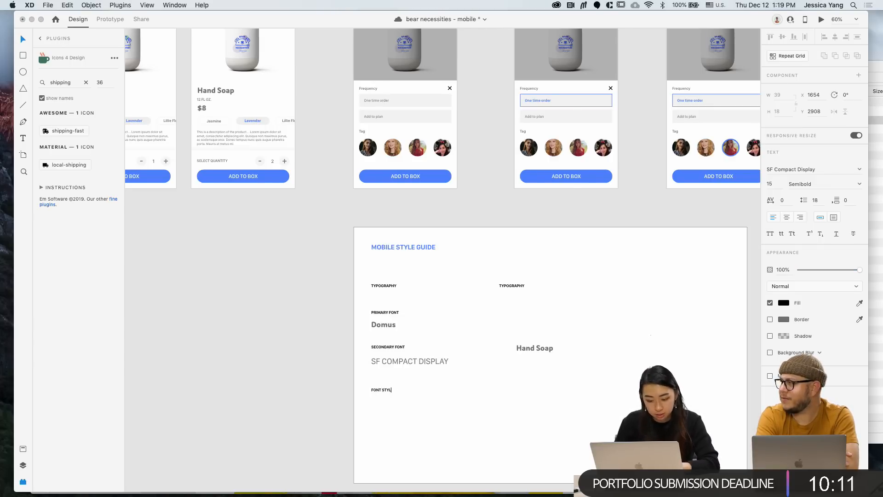
{"action": "type", "text": "S"}
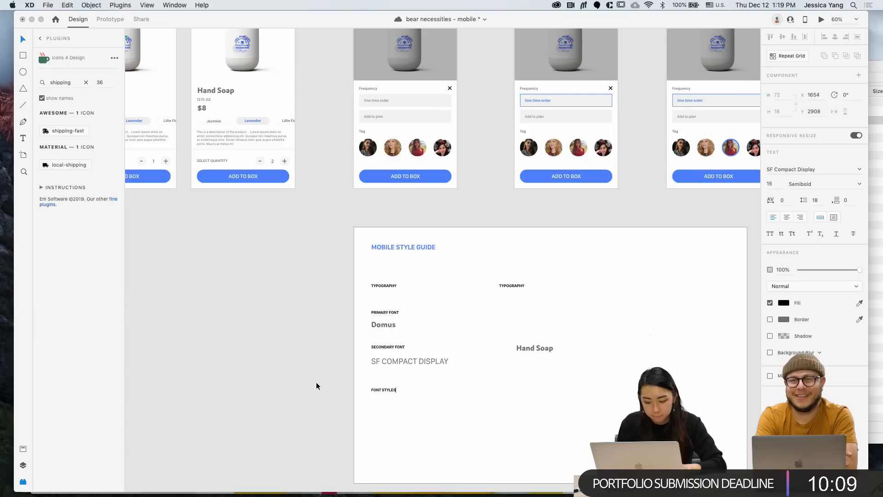
Finish the FONT STYLES heading and add an 'H1' label from a Domus copy below it
{"action": "key", "text": "Escape"}
{"action": "scroll", "coordinate": [317, 384], "scroll_direction": "up", "scroll_amount": 5}
{"action": "scroll", "coordinate": [317, 383], "scroll_direction": "down", "scroll_amount": 3}
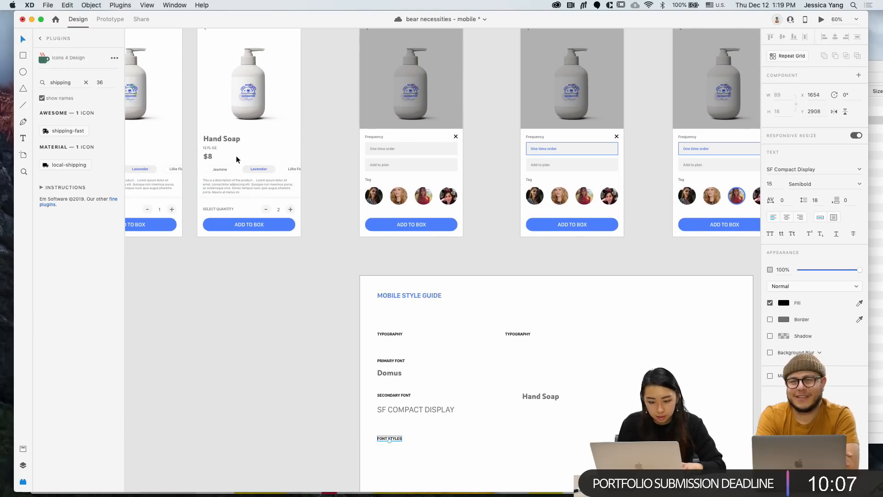
{"action": "left_click", "coordinate": [225, 139]}
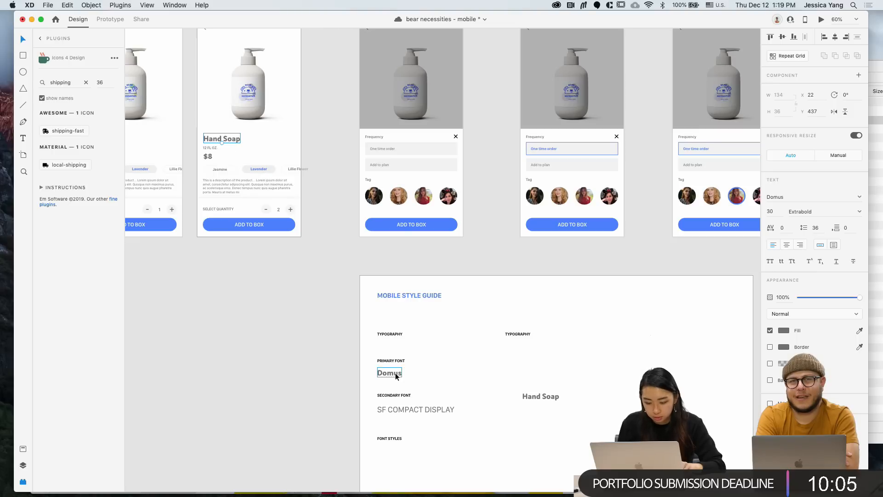
{"action": "left_click_drag", "start_coordinate": [393, 373], "coordinate": [394, 459]}
{"action": "double_click", "coordinate": [394, 460]}
{"action": "type", "text": "H"}
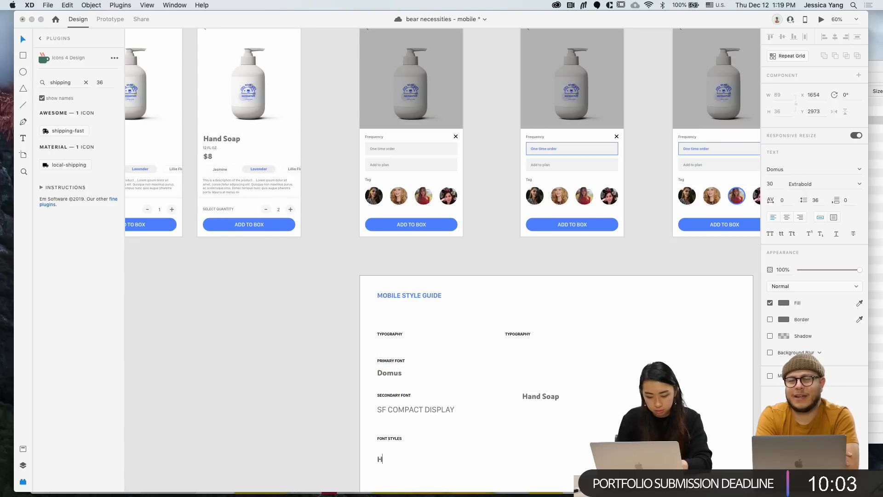
{"action": "type", "text": "1"}
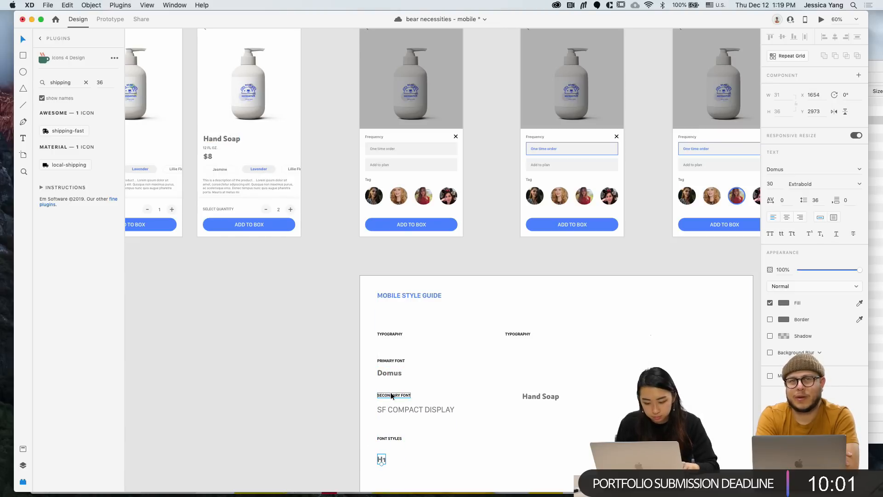
Complete the spec line beside H1 as 'Domus | 30 | Extrabold'
{"action": "left_click_drag", "start_coordinate": [390, 374], "coordinate": [412, 391]}
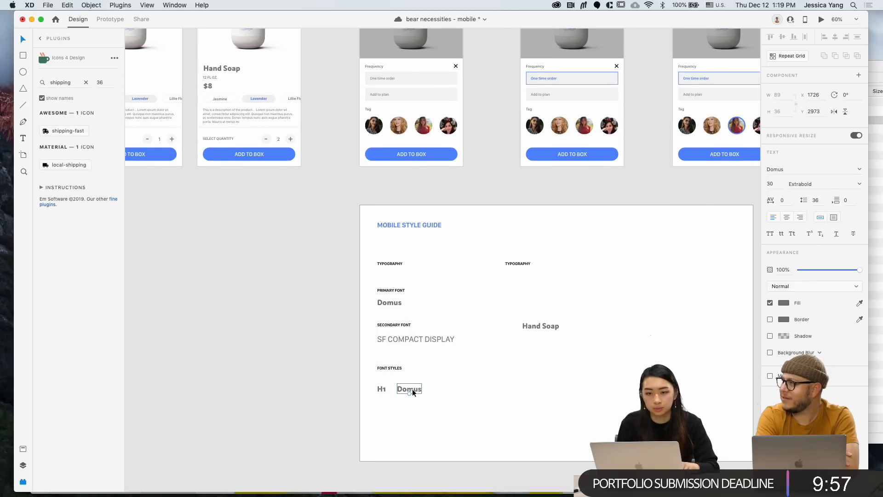
{"action": "scroll", "coordinate": [412, 389], "scroll_direction": "down", "scroll_amount": 1}
{"action": "key", "text": "shift+Left"}
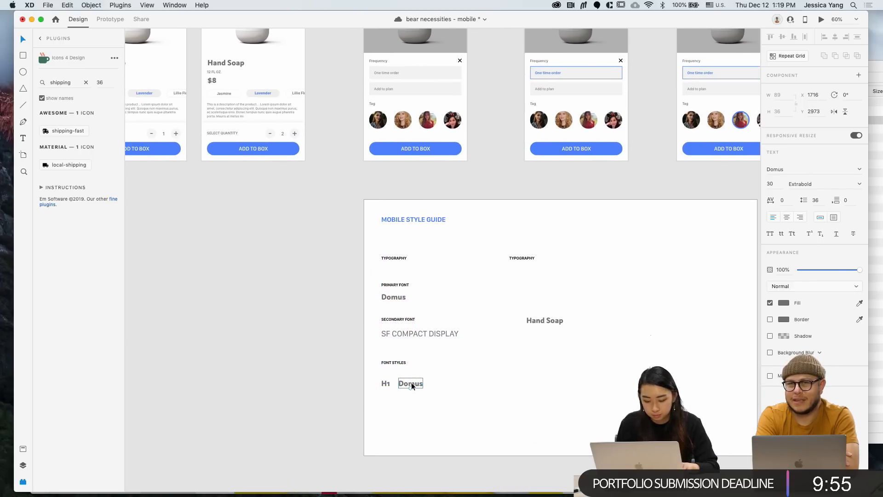
{"action": "double_click", "coordinate": [411, 382]}
{"action": "type", "text": "| "}
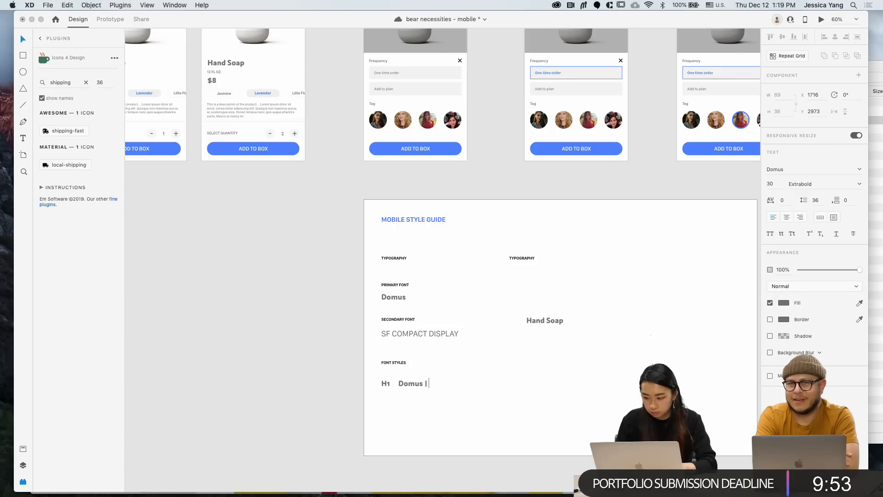
{"action": "type", "text": "2"}
{"action": "key", "text": "BackSpace"}
{"action": "type", "text": "30"}
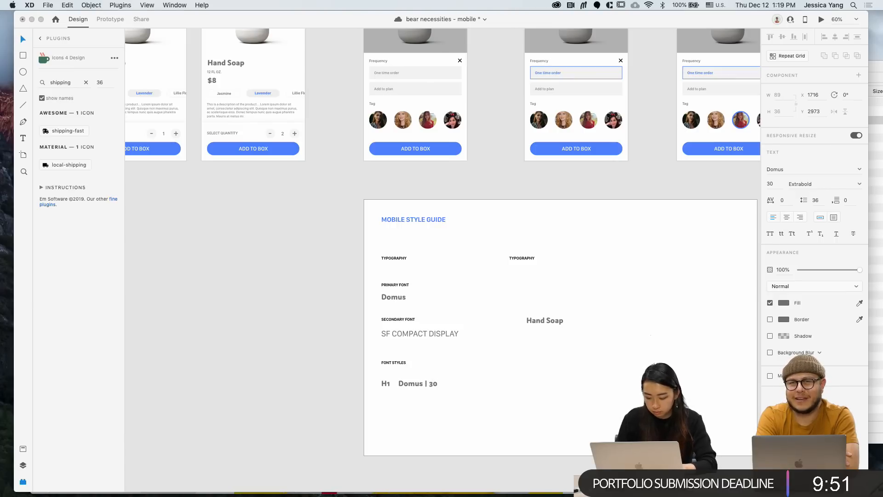
{"action": "type", "text": " | EXxtr"}
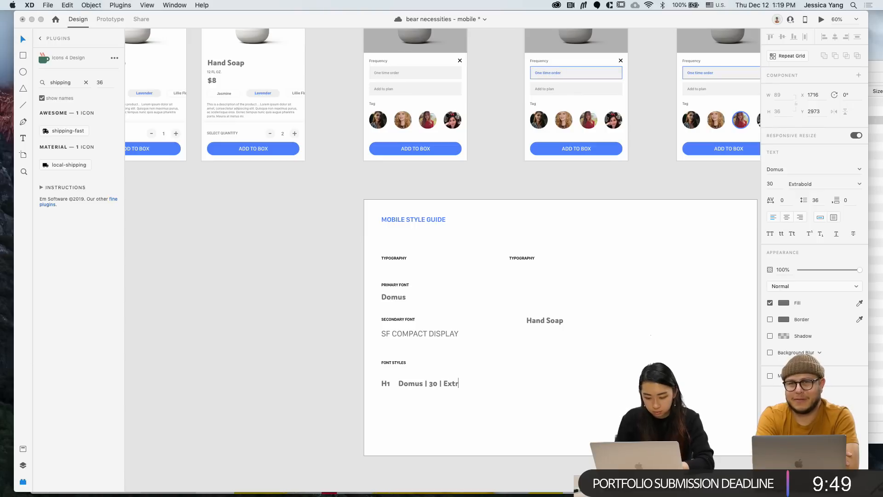
{"action": "type", "text": "abold"}
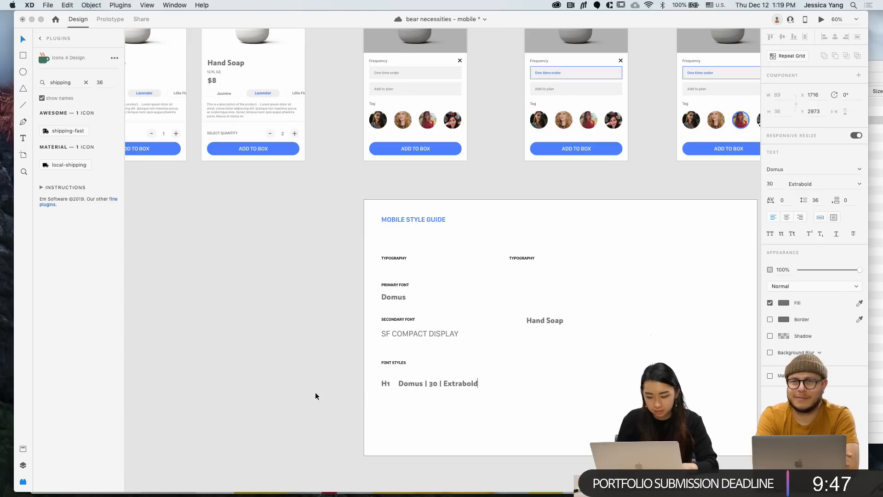
{"action": "key", "text": "Escape"}
Duplicate the H1 spec line directly below and begin editing its label
{"action": "left_click_drag", "start_coordinate": [501, 390], "coordinate": [425, 399]}
{"action": "key", "text": "cmd+z"}
{"action": "left_click", "coordinate": [387, 390]}
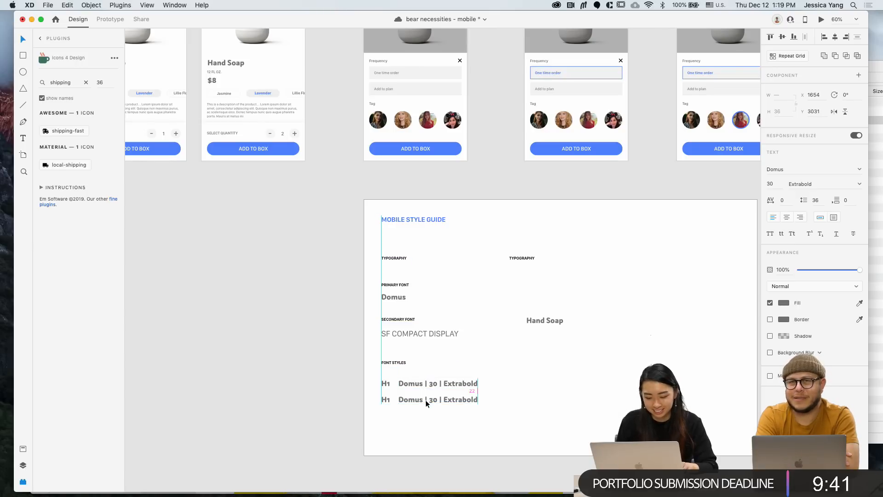
{"action": "double_click", "coordinate": [386, 400]}
{"action": "double_click", "coordinate": [386, 400]}
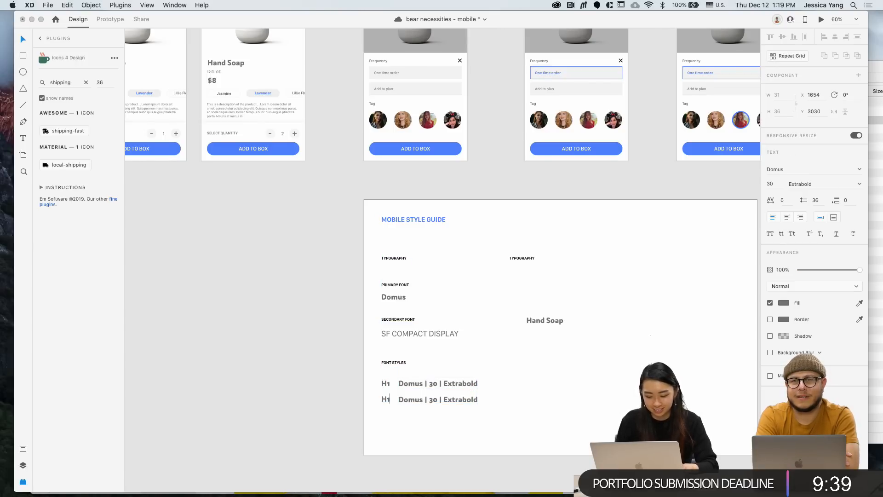
Move the Orders - Pending artboard out of the row to sit beside the style guide
{"action": "key", "text": "Escape"}
{"action": "scroll", "coordinate": [438, 385], "scroll_direction": "up", "scroll_amount": 5}
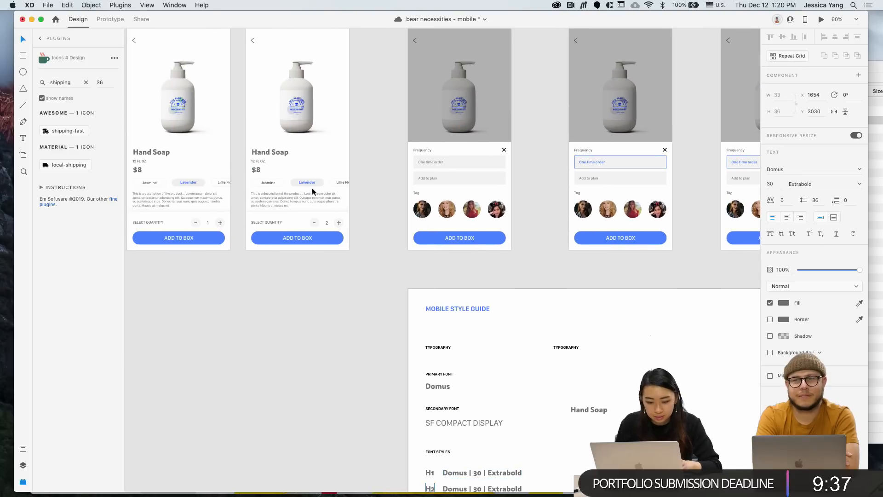
{"action": "scroll", "coordinate": [300, 153], "scroll_direction": "left", "scroll_amount": 10}
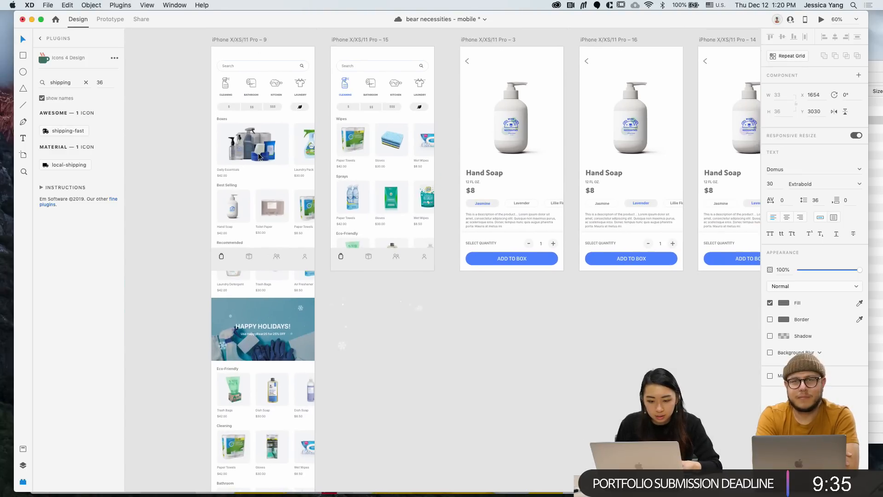
{"action": "scroll", "coordinate": [259, 156], "scroll_direction": "down", "scroll_amount": 3}
{"action": "scroll", "coordinate": [259, 156], "scroll_direction": "right", "scroll_amount": 15}
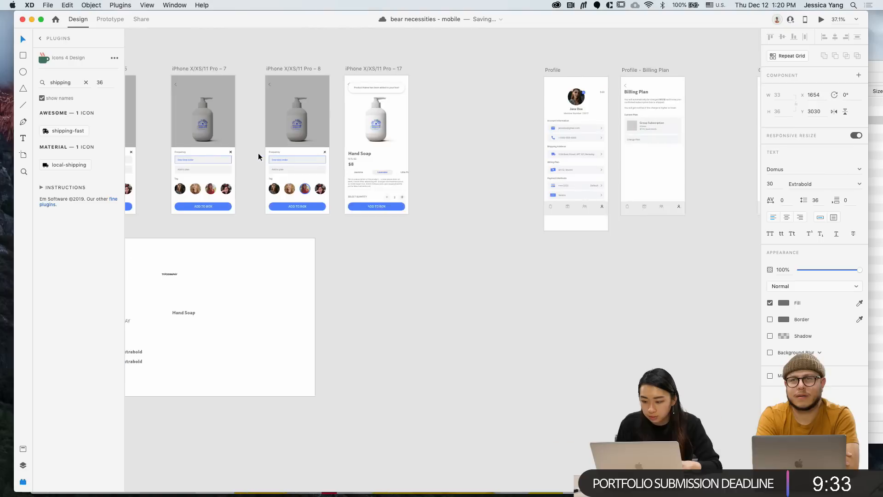
{"action": "scroll", "coordinate": [258, 153], "scroll_direction": "down", "scroll_amount": 3}
{"action": "scroll", "coordinate": [410, 163], "scroll_direction": "left", "scroll_amount": 5}
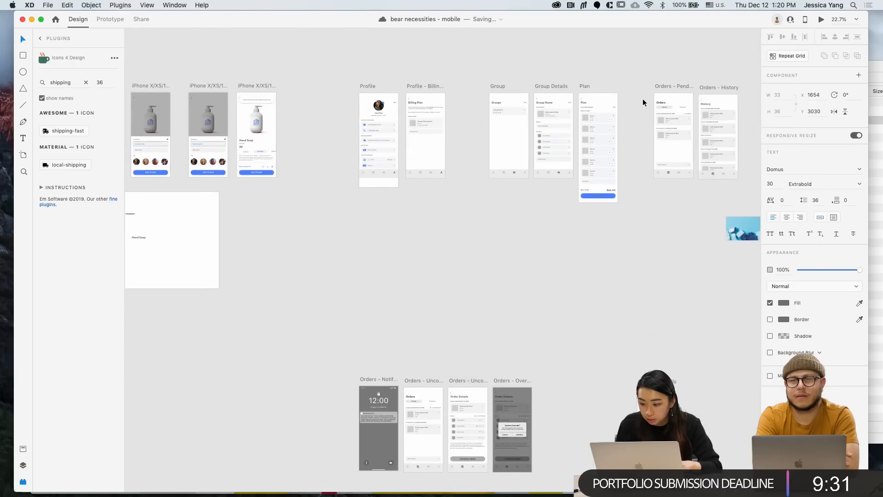
{"action": "left_click_drag", "start_coordinate": [663, 85], "coordinate": [266, 297]}
{"action": "scroll", "coordinate": [266, 297], "scroll_direction": "left", "scroll_amount": 5}
{"action": "scroll", "coordinate": [266, 297], "scroll_direction": "up", "scroll_amount": 3}
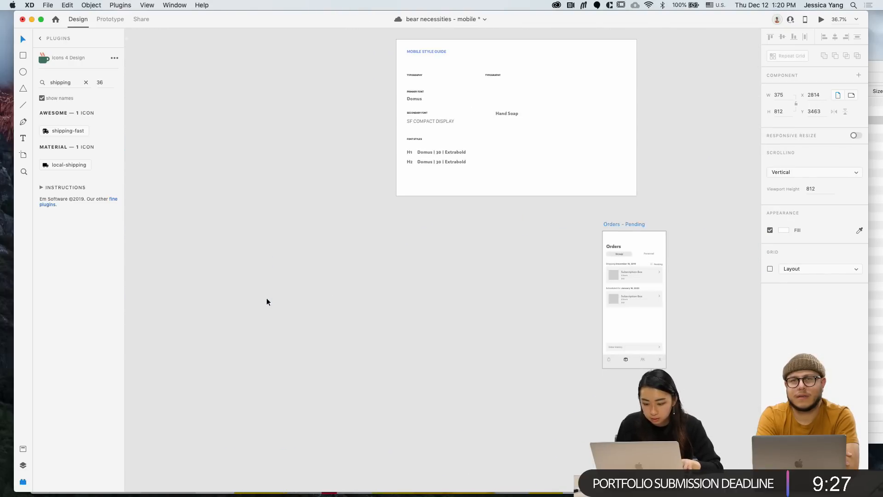
{"action": "left_click_drag", "start_coordinate": [617, 221], "coordinate": [314, 65]}
{"action": "scroll", "coordinate": [354, 106], "scroll_direction": "up", "scroll_amount": 3}
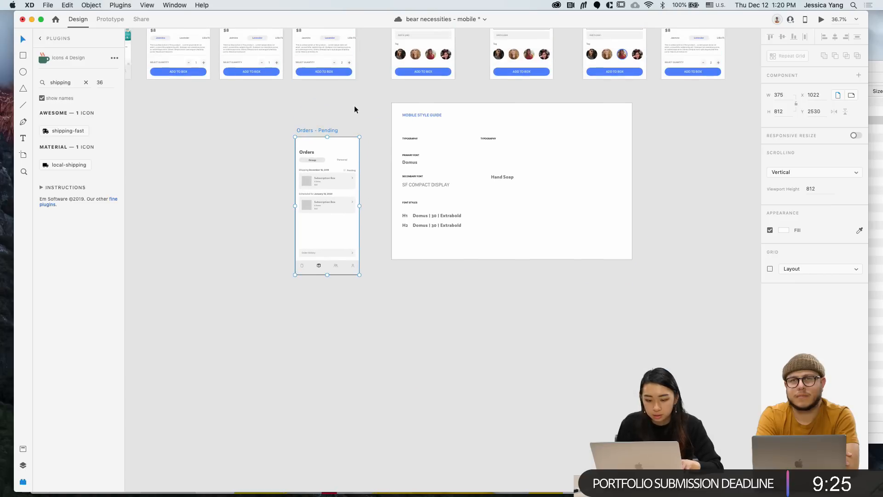
{"action": "left_click", "coordinate": [354, 108]}
{"action": "scroll", "coordinate": [346, 112], "scroll_direction": "up", "scroll_amount": 3}
Edit the H2 sample text to read 'Domus | 18 | Semibold'
{"action": "left_click", "coordinate": [271, 186]}
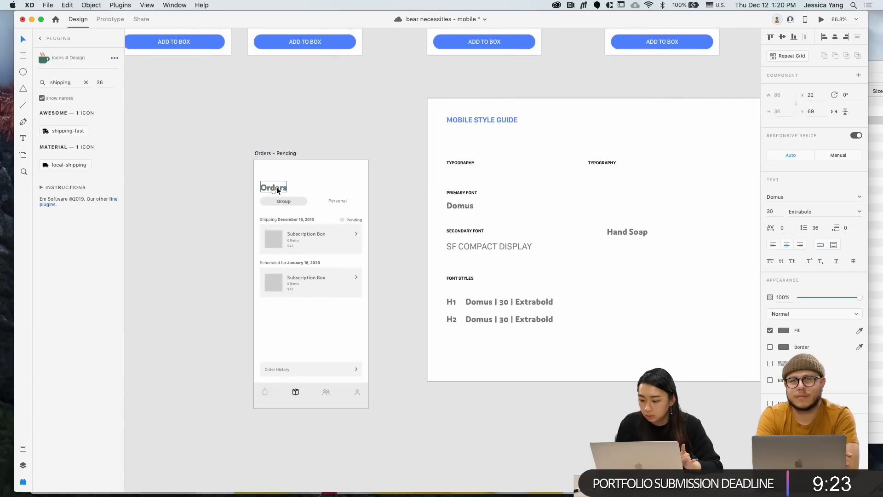
{"action": "left_click", "coordinate": [303, 234]}
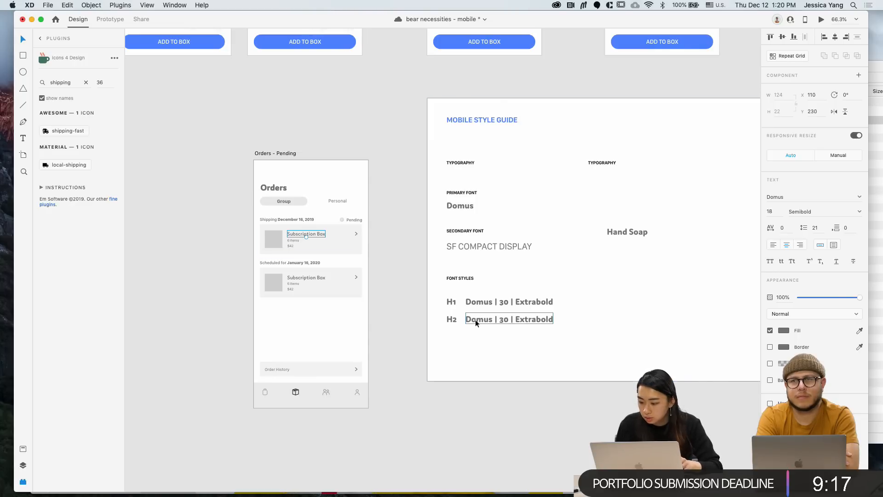
{"action": "double_click", "coordinate": [537, 319]}
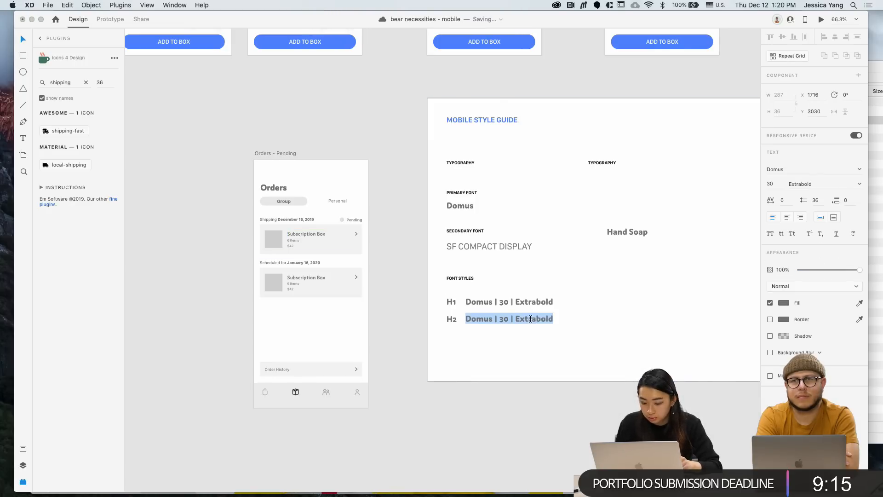
{"action": "left_click", "coordinate": [540, 319]}
{"action": "key", "text": "BackSpace"}
{"action": "key", "text": "BackSpace"}
{"action": "key", "text": "BackSpace"}
{"action": "key", "text": "BackSpace"}
{"action": "key", "text": "BackSpace"}
{"action": "type", "text": "Semi"}
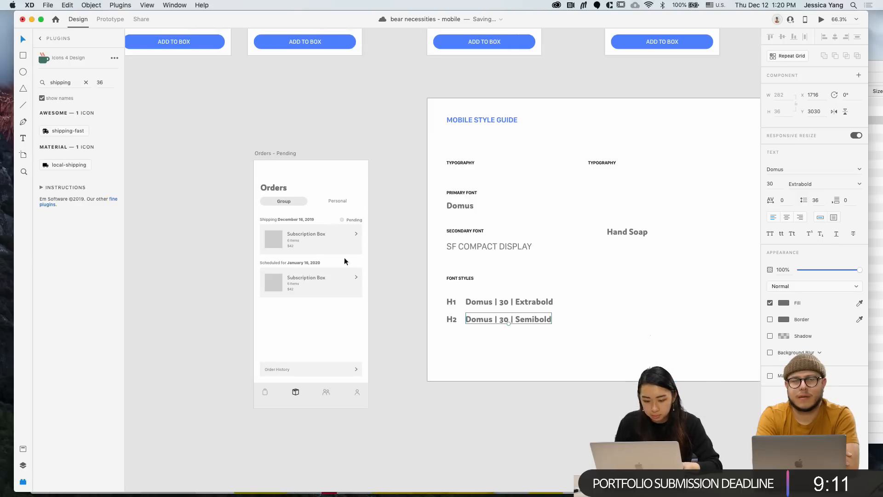
{"action": "left_click", "coordinate": [295, 233]}
{"action": "double_click", "coordinate": [503, 321]}
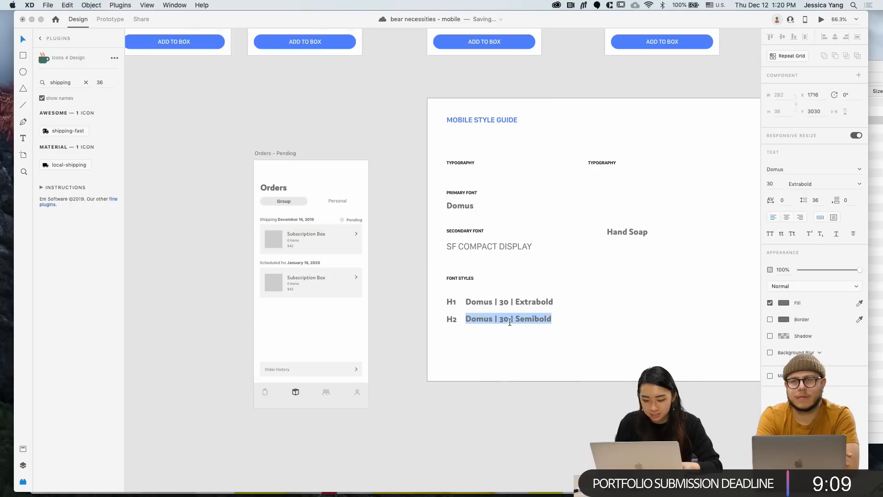
{"action": "left_click", "coordinate": [505, 319]}
{"action": "key", "text": "BackSpace"}
{"action": "key", "text": "BackSpace"}
{"action": "type", "text": "18"}
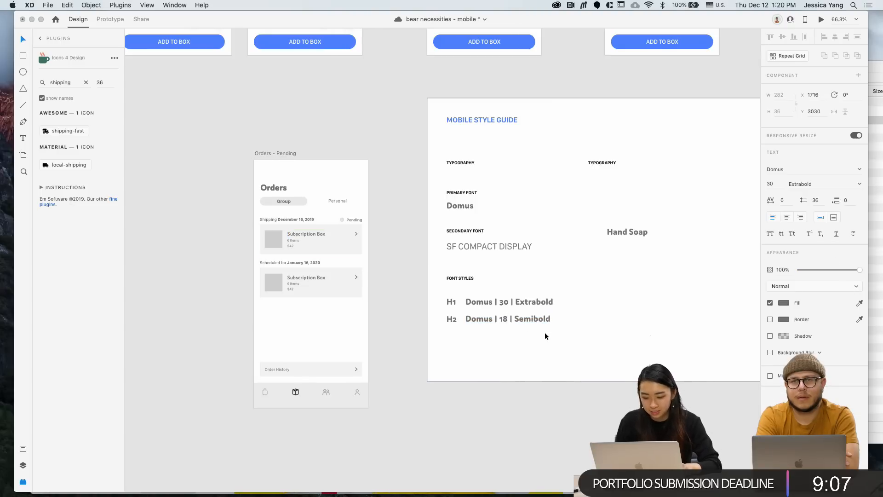
{"action": "key", "text": "Escape"}
Restyle the H2 sample text to font size 18 in Semibold weight
{"action": "left_click", "coordinate": [781, 187]}
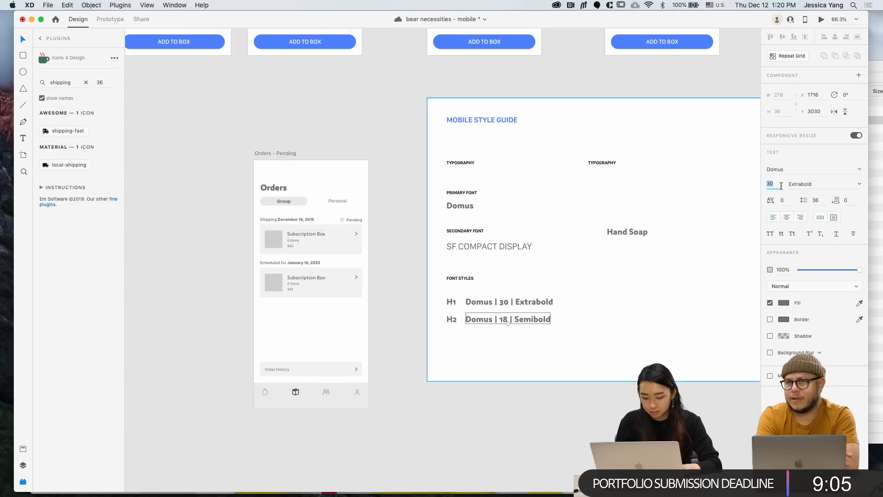
{"action": "type", "text": "18"}
{"action": "key", "text": "Return"}
{"action": "left_click", "coordinate": [859, 183]}
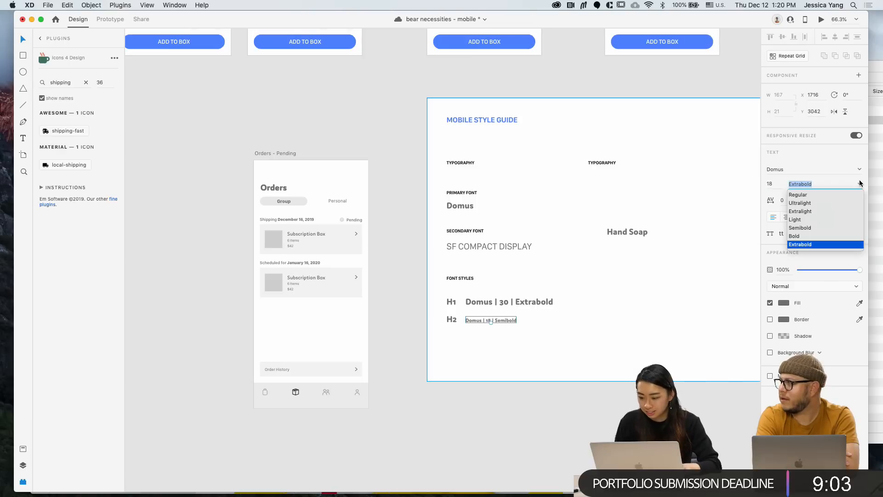
{"action": "left_click", "coordinate": [820, 222]}
{"action": "left_click", "coordinate": [511, 340]}
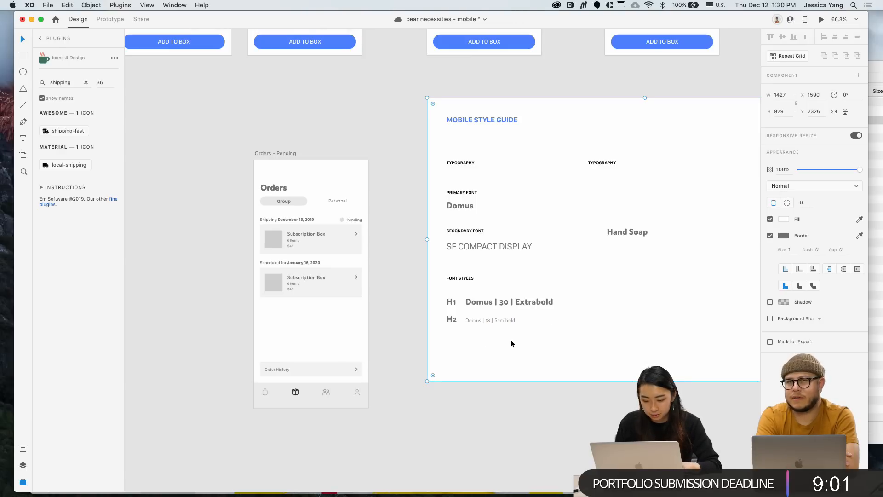
{"action": "scroll", "coordinate": [471, 321], "scroll_direction": "down", "scroll_amount": 2}
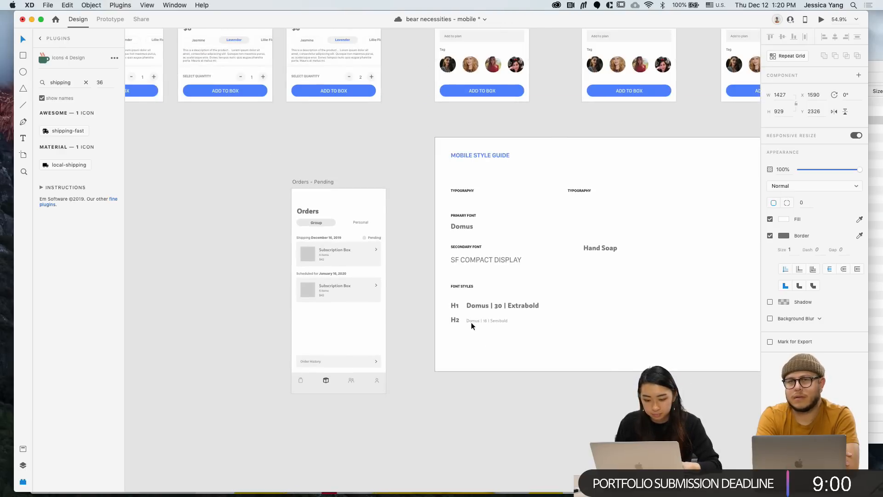
{"action": "left_click", "coordinate": [320, 222]}
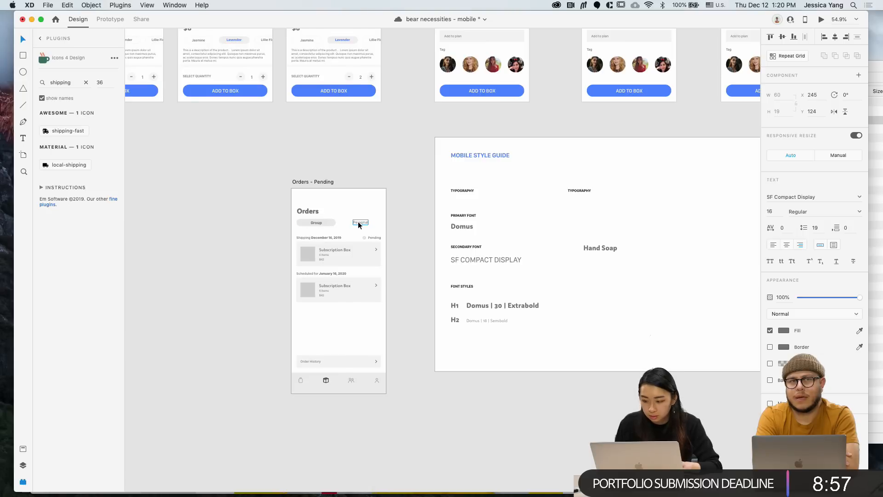
{"action": "left_click", "coordinate": [442, 341]}
{"action": "scroll", "coordinate": [443, 340], "scroll_direction": "down", "scroll_amount": 2}
{"action": "scroll", "coordinate": [443, 340], "scroll_direction": "down", "scroll_amount": 1}
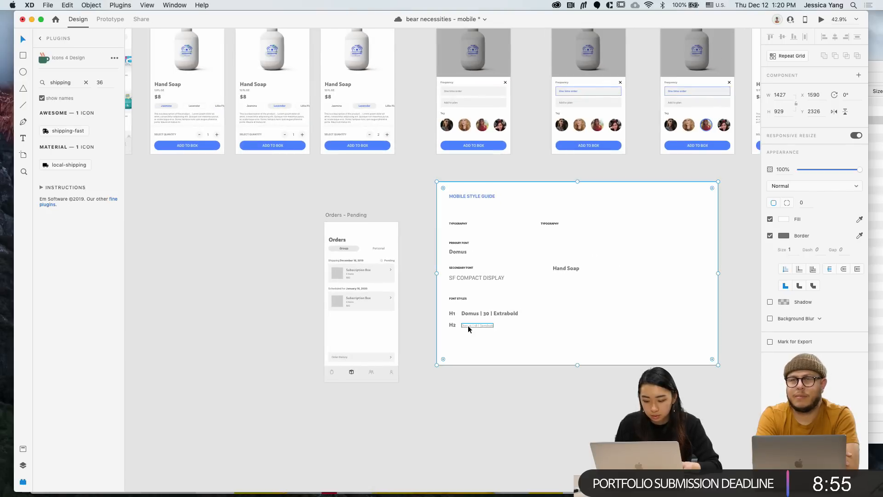
{"action": "left_click", "coordinate": [466, 325]}
{"action": "scroll", "coordinate": [467, 326], "scroll_direction": "up", "scroll_amount": 3}
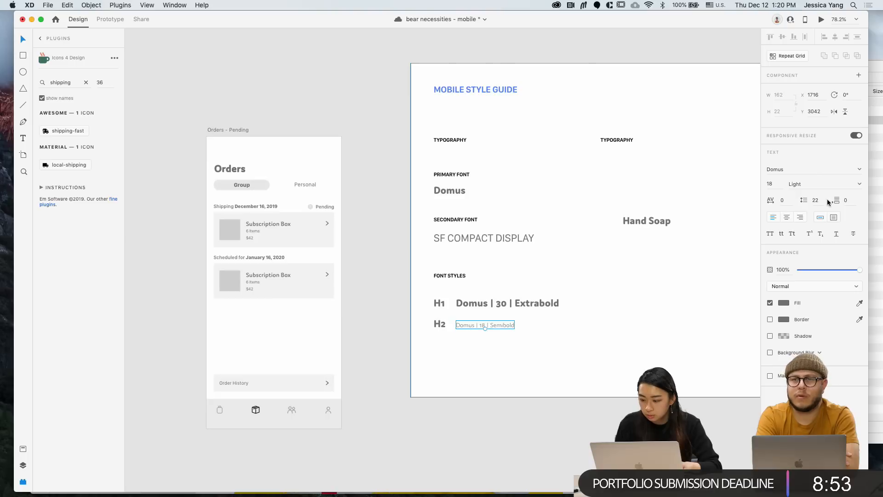
{"action": "left_click", "coordinate": [853, 185]}
{"action": "left_click", "coordinate": [823, 227]}
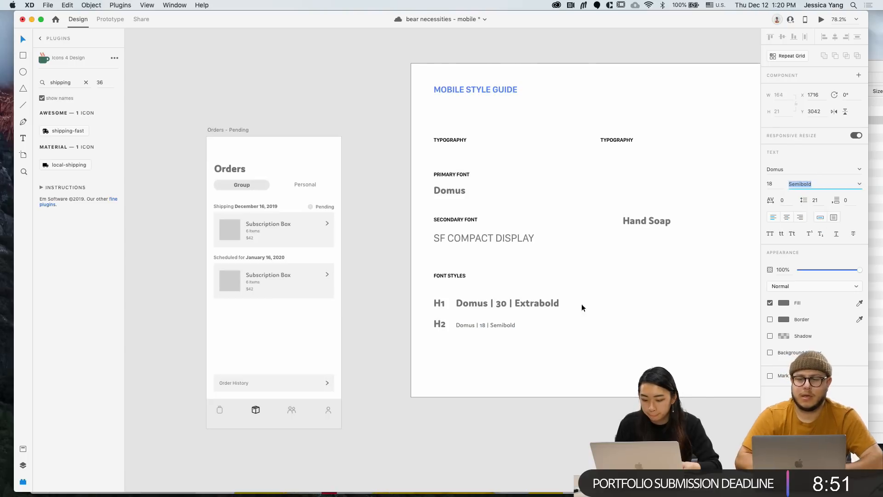
Set the H2 label to size 18 Semibold and select it with the sample
{"action": "left_click", "coordinate": [436, 325]}
{"action": "left_click", "coordinate": [776, 183]}
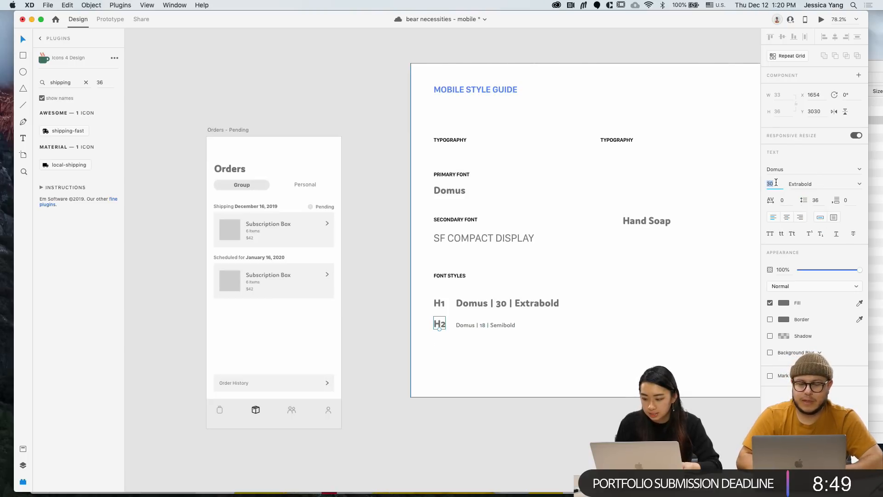
{"action": "type", "text": "18"}
{"action": "key", "text": "Return"}
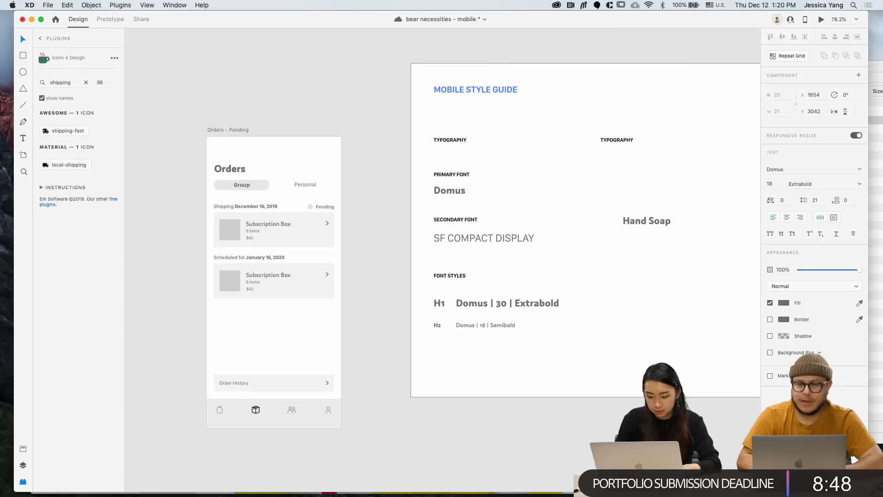
{"action": "left_click", "coordinate": [845, 183]}
{"action": "left_click", "coordinate": [823, 227]}
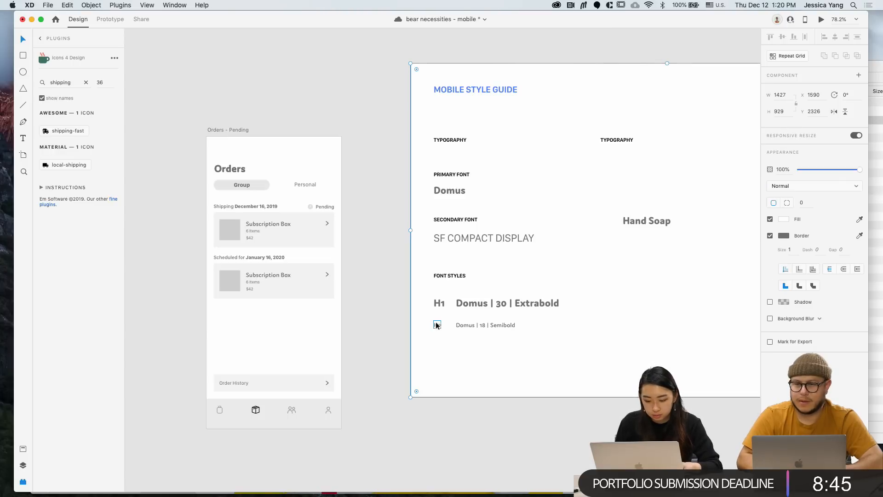
{"action": "left_click", "coordinate": [478, 323], "text": "shift"}
Duplicate the H2 row below itself and rename the copied label to H3
{"action": "left_click_drag", "start_coordinate": [490, 325], "coordinate": [490, 345], "text": "alt"}
{"action": "left_click", "coordinate": [390, 368]}
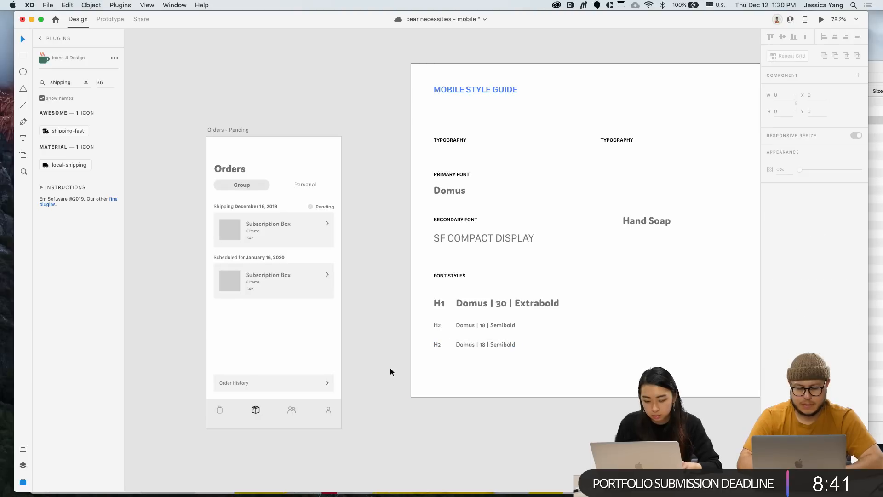
{"action": "left_click", "coordinate": [438, 345]}
{"action": "double_click", "coordinate": [438, 345]}
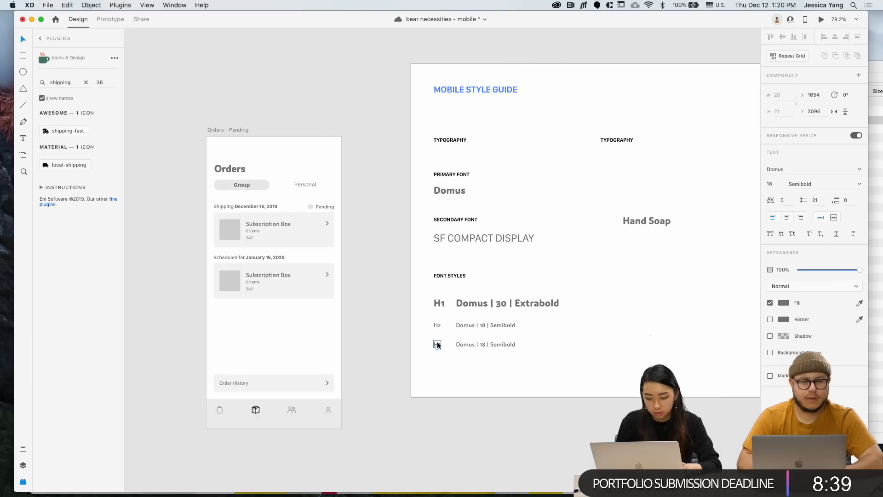
{"action": "type", "text": "H3"}
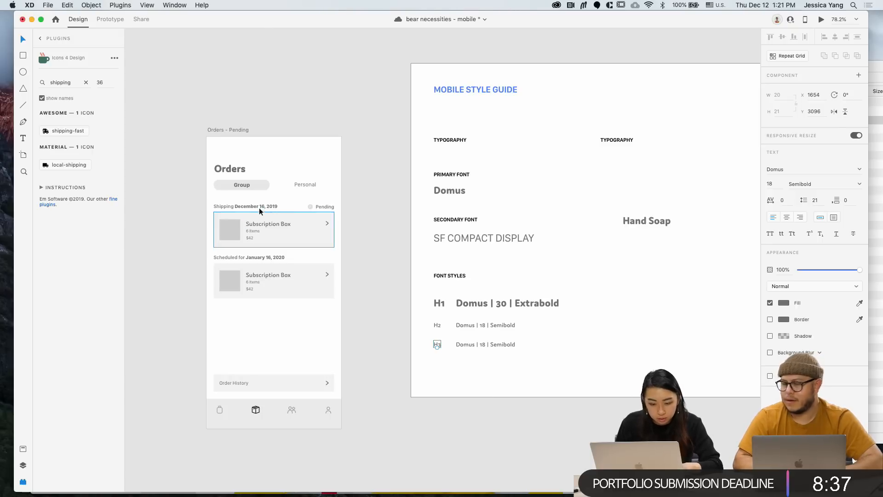
Replace the H3 sample text with the pasted font name 'SF Compact Display'
{"action": "left_click", "coordinate": [258, 207]}
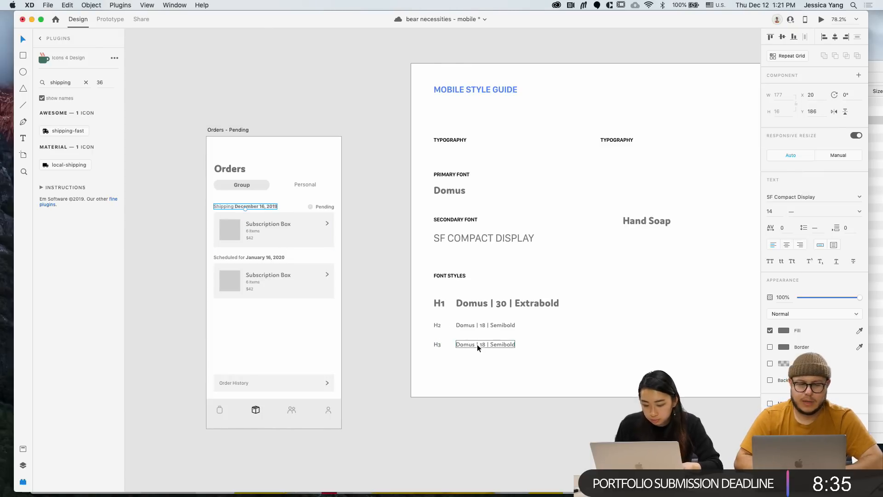
{"action": "left_click_drag", "start_coordinate": [829, 196], "coordinate": [731, 195]}
{"action": "key", "text": "super+c"}
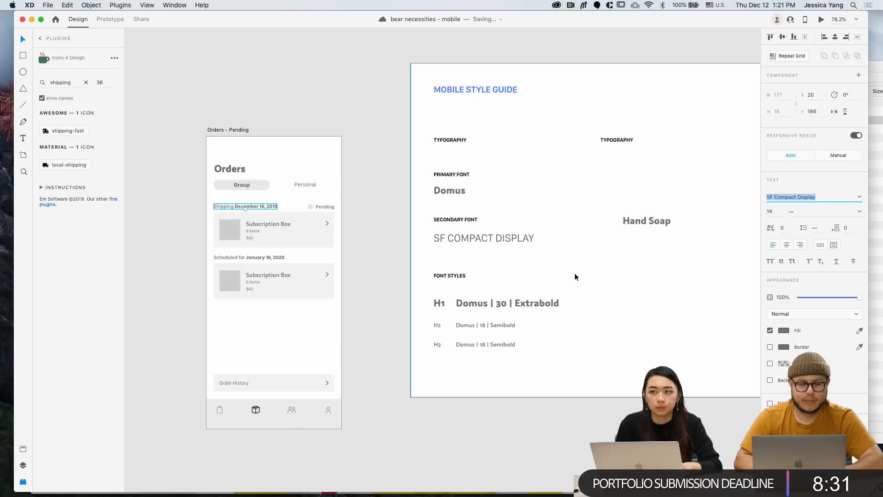
{"action": "left_click", "coordinate": [504, 344]}
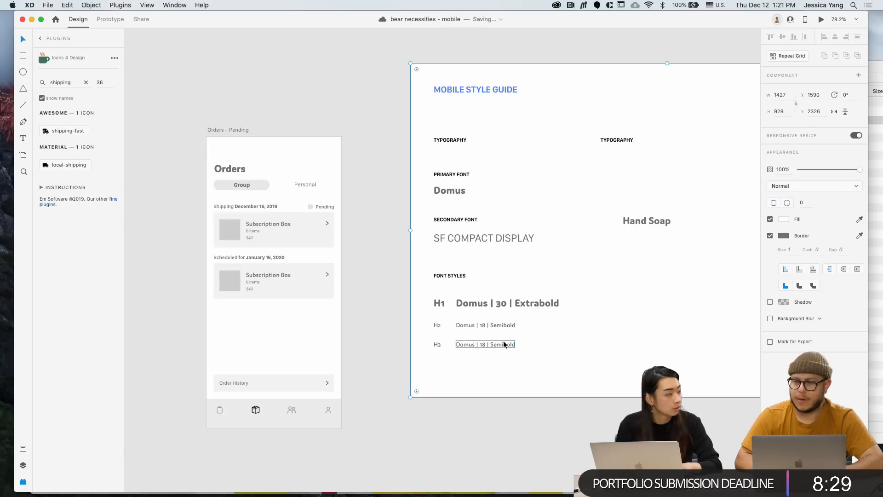
{"action": "double_click", "coordinate": [504, 344]}
{"action": "key", "text": "super+v"}
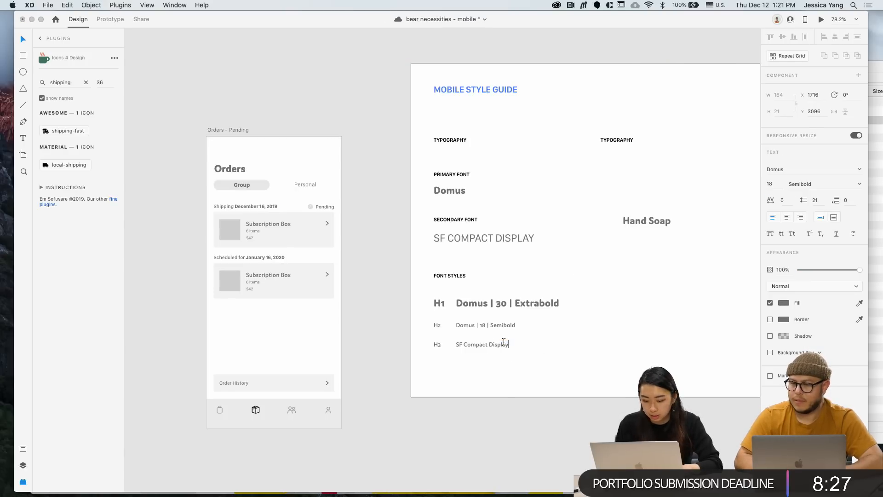
{"action": "key", "text": "Escape"}
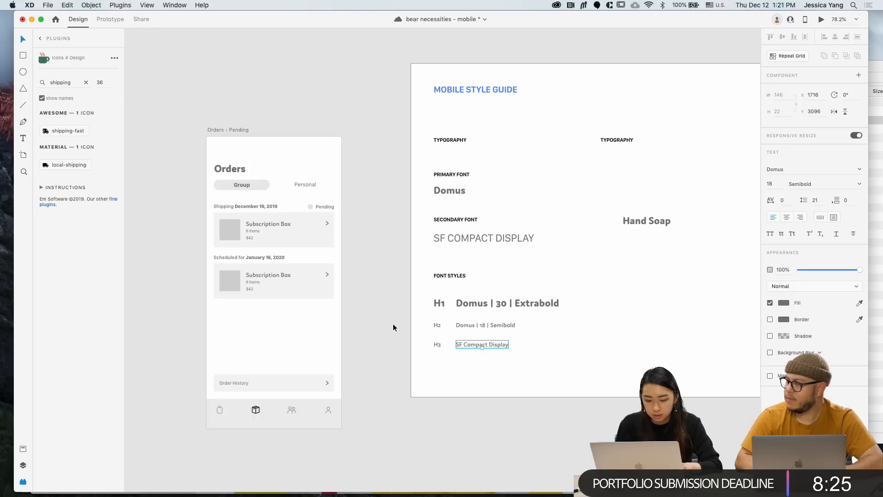
Set the H3 label and sample to SF Compact Display at size 14
{"action": "left_click", "coordinate": [271, 261]}
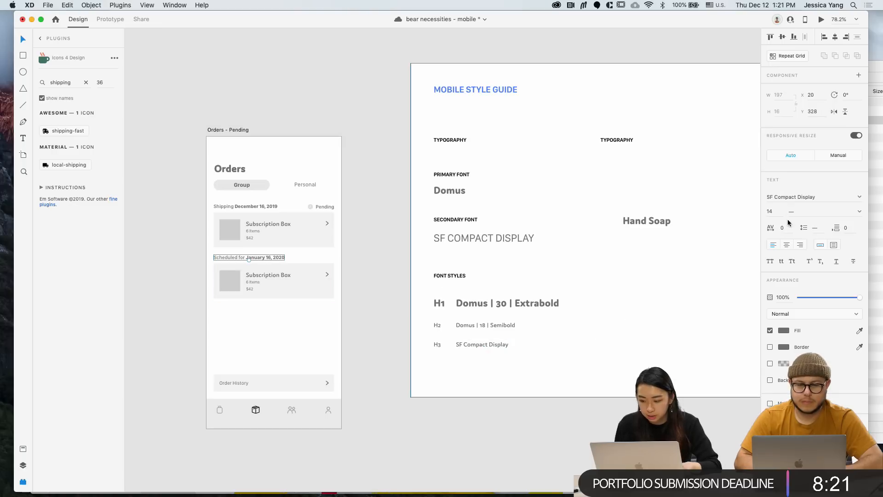
{"action": "left_click", "coordinate": [488, 345]}
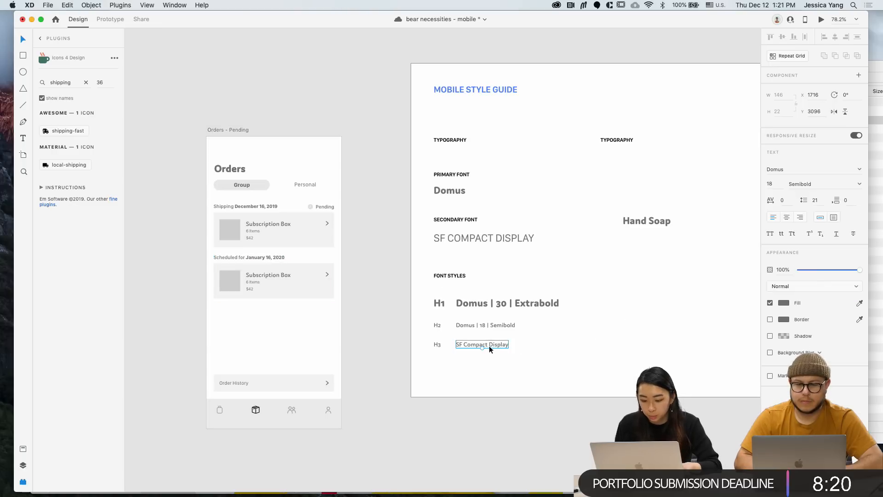
{"action": "left_click", "coordinate": [438, 345], "text": "shift"}
{"action": "left_click", "coordinate": [794, 169]}
{"action": "type", "text": "SF Compact Display"}
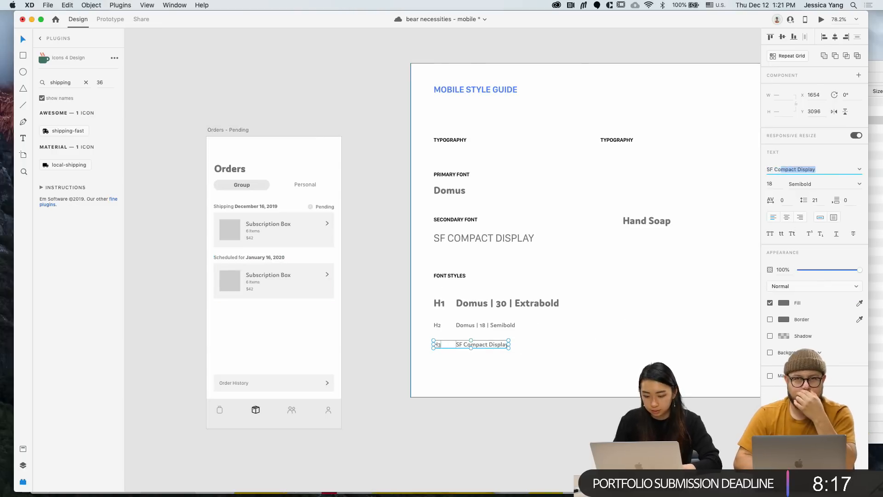
{"action": "key", "text": "Return"}
{"action": "left_click", "coordinate": [776, 183]}
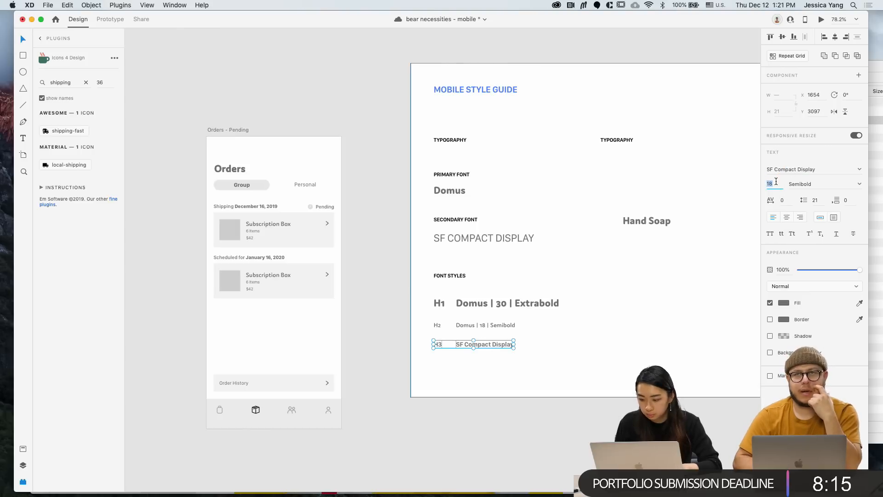
{"action": "type", "text": "14"}
{"action": "key", "text": "Return"}
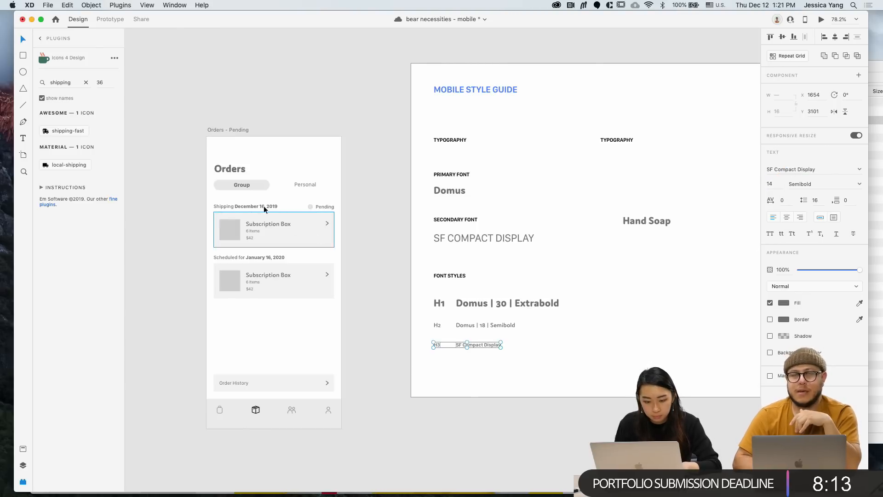
Make the H3 row Medium weight, then duplicate the row just below
{"action": "left_click", "coordinate": [253, 206]}
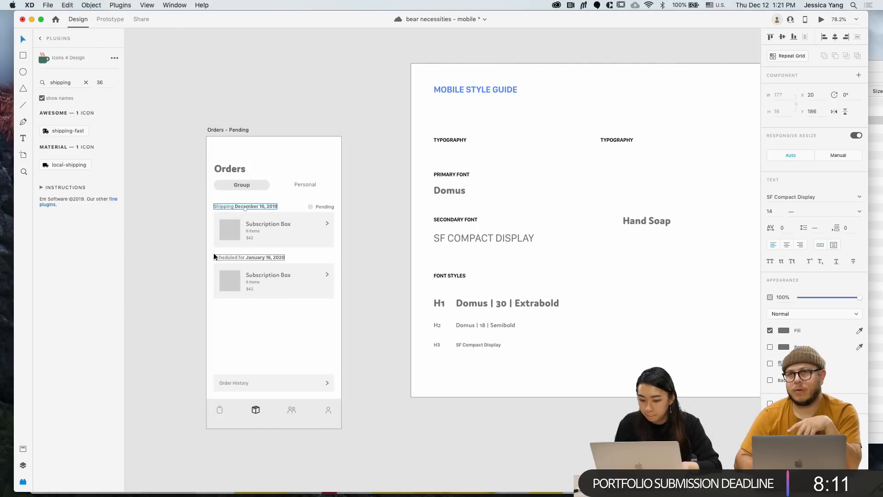
{"action": "double_click", "coordinate": [236, 258]}
{"action": "left_click", "coordinate": [238, 258]}
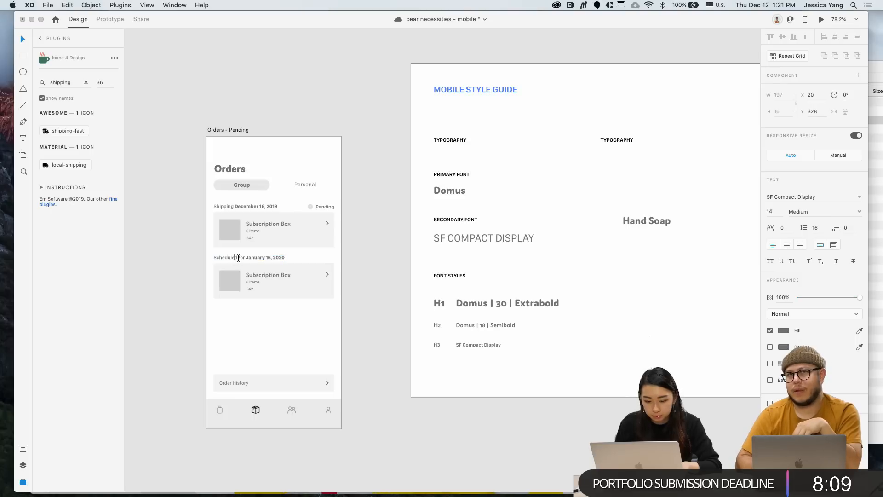
{"action": "left_click", "coordinate": [464, 342]}
{"action": "left_click", "coordinate": [435, 342], "text": "shift"}
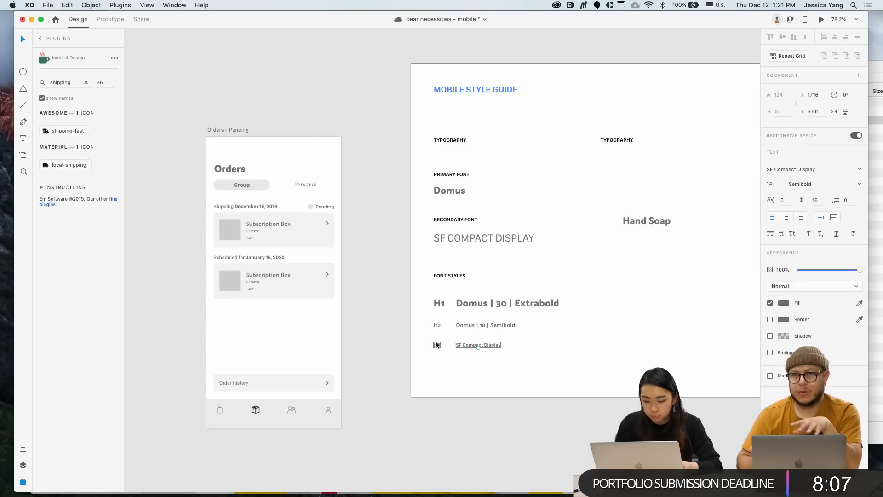
{"action": "left_click", "coordinate": [859, 185]}
{"action": "left_click", "coordinate": [805, 227]}
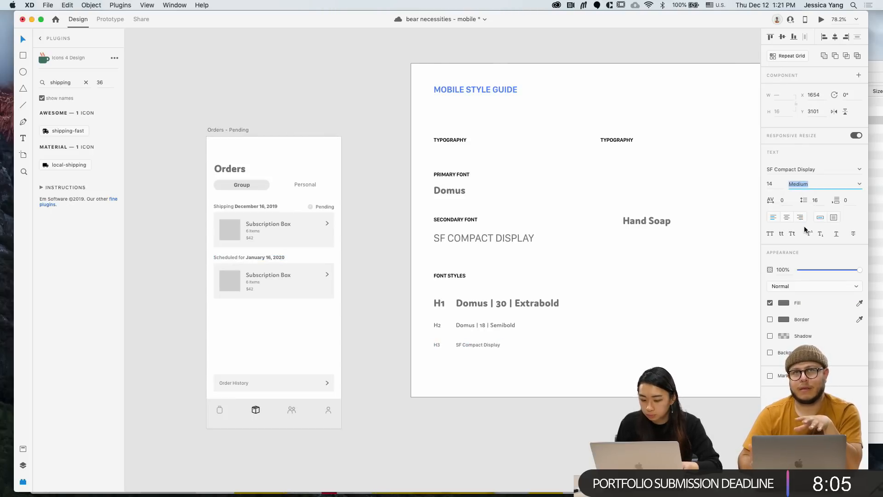
{"action": "left_click", "coordinate": [527, 403]}
{"action": "left_click", "coordinate": [439, 344]}
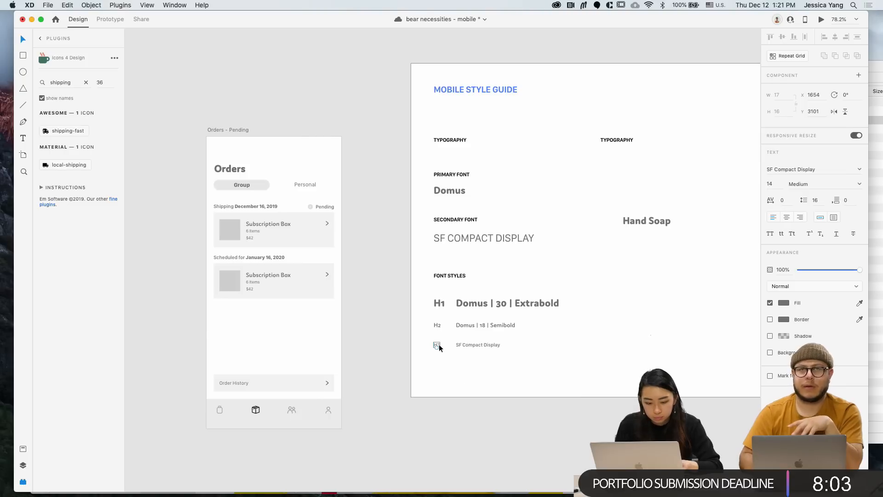
{"action": "left_click", "coordinate": [459, 345], "text": "shift"}
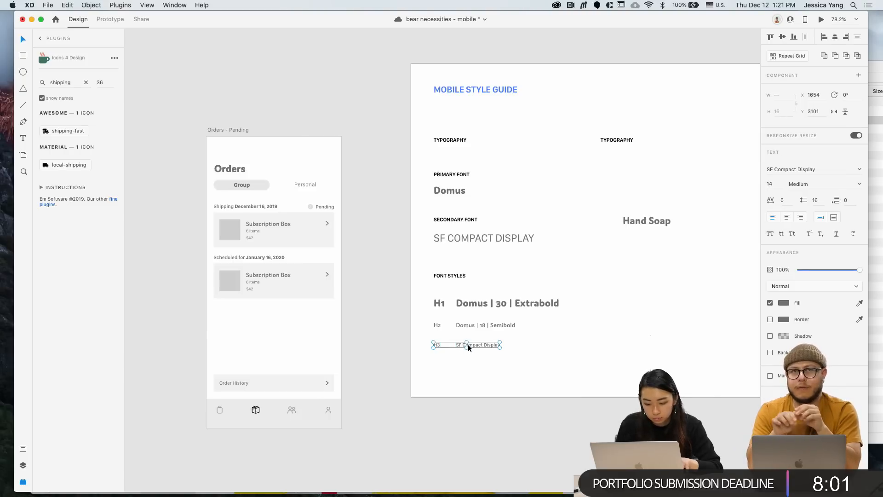
{"action": "left_click_drag", "start_coordinate": [468, 344], "coordinate": [467, 363]}
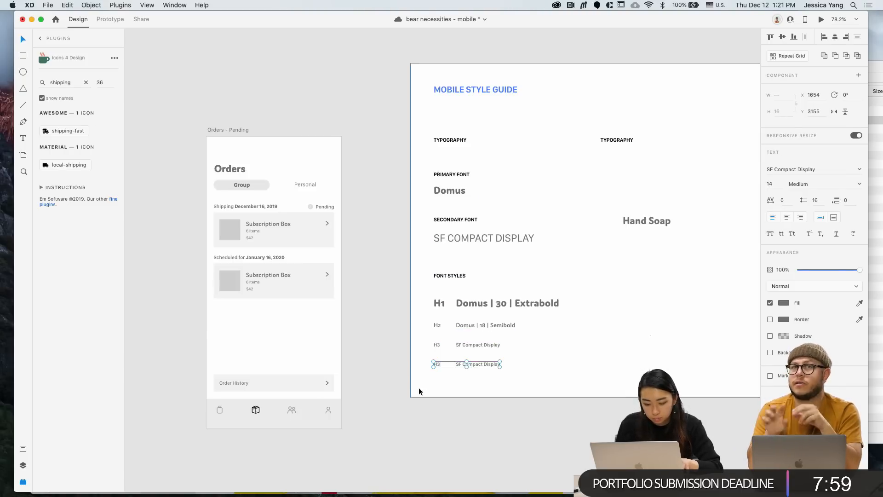
Rename the duplicated H3 label to 'Copy'
{"action": "left_click", "coordinate": [251, 288]}
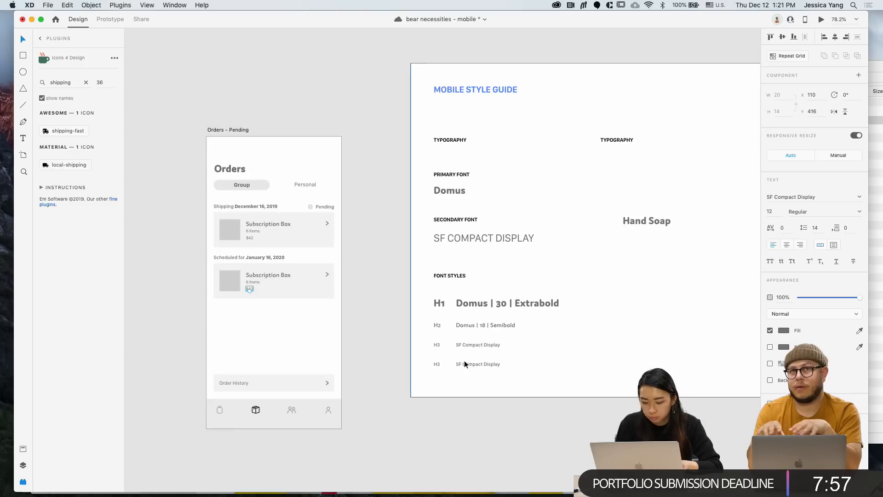
{"action": "double_click", "coordinate": [437, 364]}
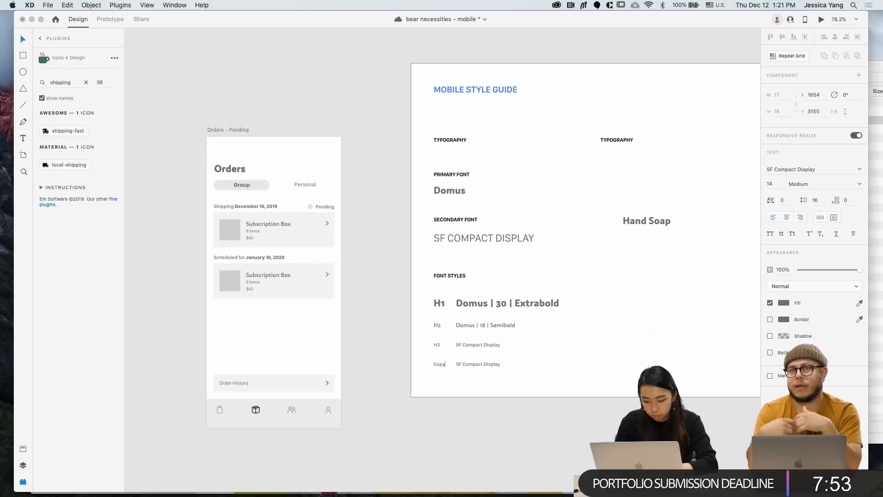
{"action": "key", "text": "Escape"}
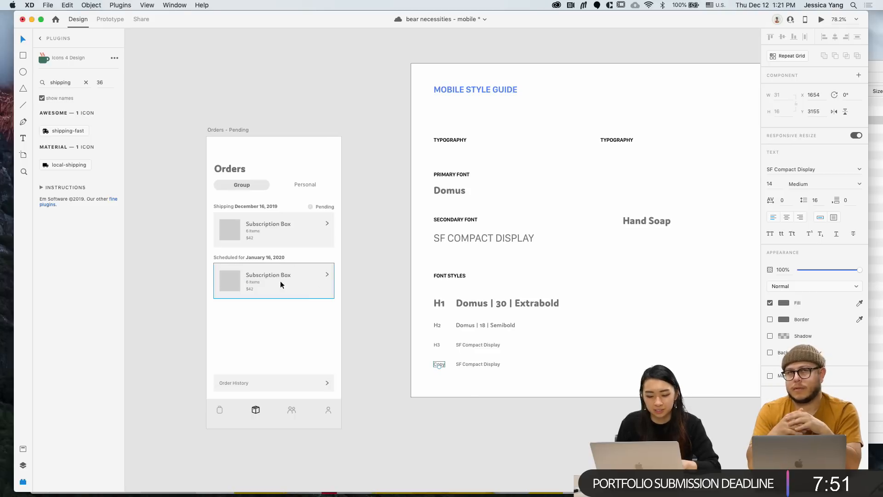
{"action": "left_click", "coordinate": [254, 281]}
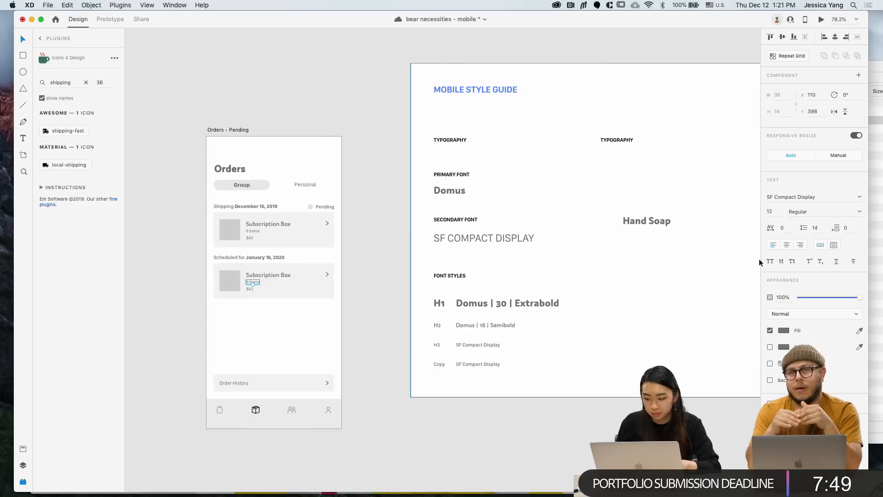
Set the Copy sample text to size 12 in Regular weight
{"action": "left_click", "coordinate": [465, 365]}
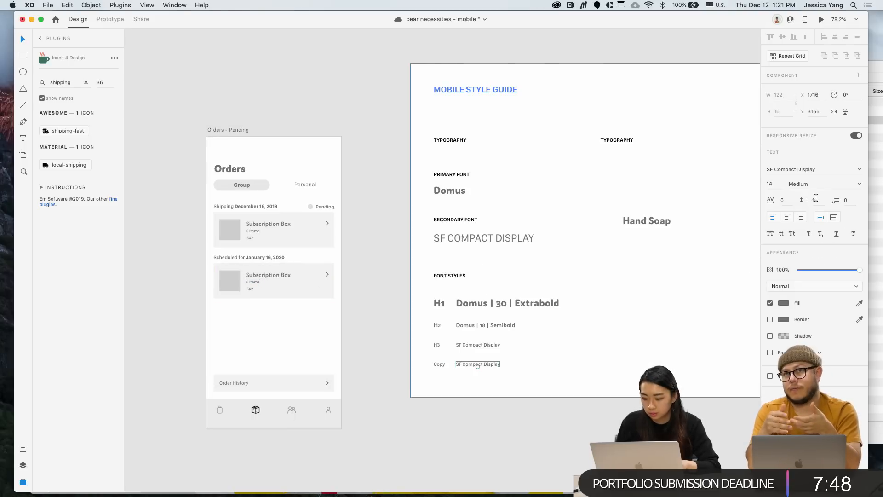
{"action": "left_click", "coordinate": [774, 187]}
{"action": "type", "text": "12"}
{"action": "key", "text": "Return"}
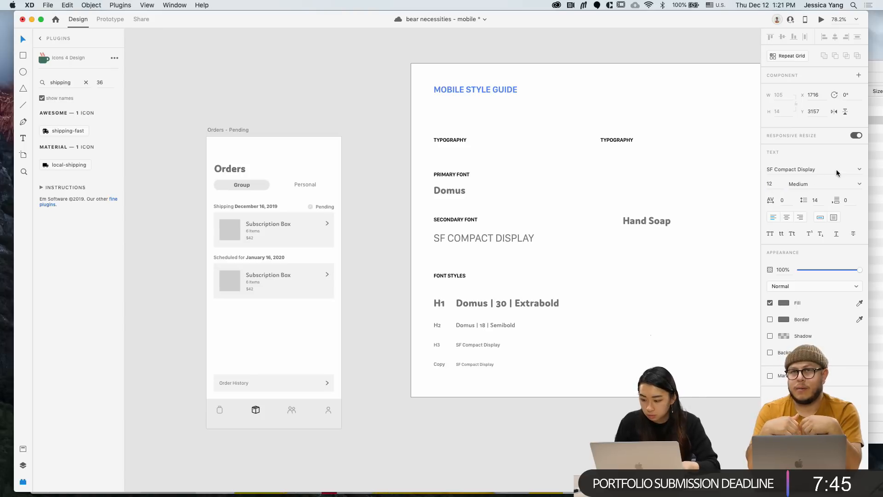
{"action": "left_click", "coordinate": [860, 184]}
{"action": "left_click", "coordinate": [828, 193]}
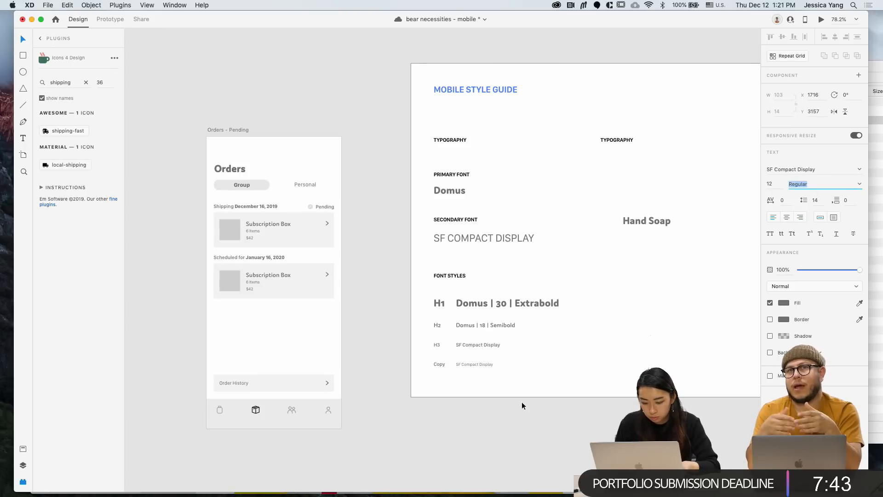
{"action": "left_click", "coordinate": [494, 346]}
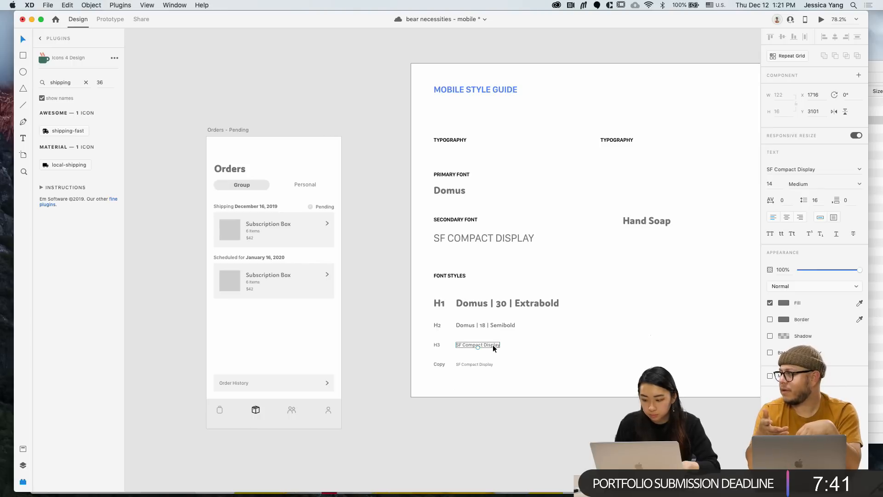
Append ' | 14 | Medium' to the H3 sample and ' | 12 | Regular' to the Copy sample
{"action": "double_click", "coordinate": [492, 344]}
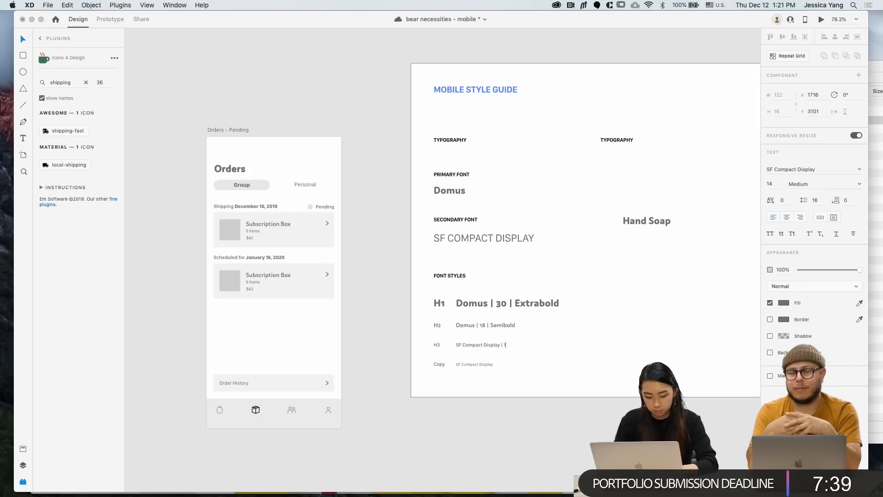
{"action": "type", "text": "| 14 | Medium"}
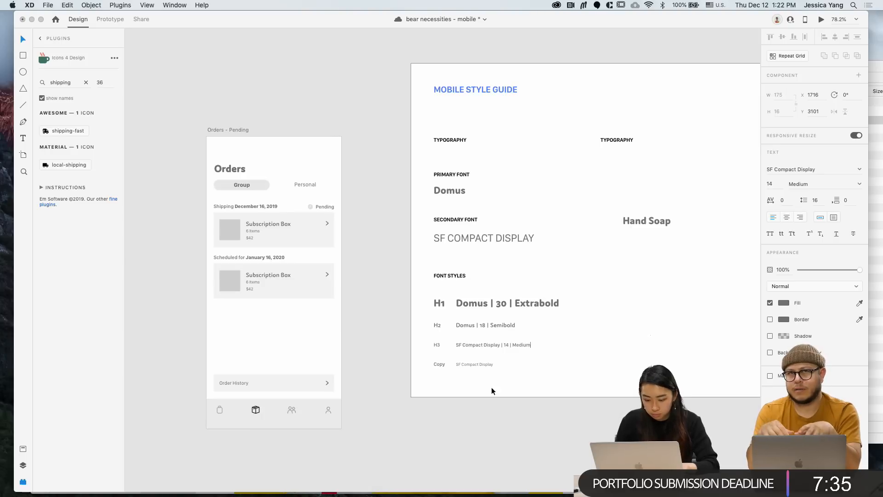
{"action": "left_click", "coordinate": [489, 364]}
{"action": "double_click", "coordinate": [488, 364]}
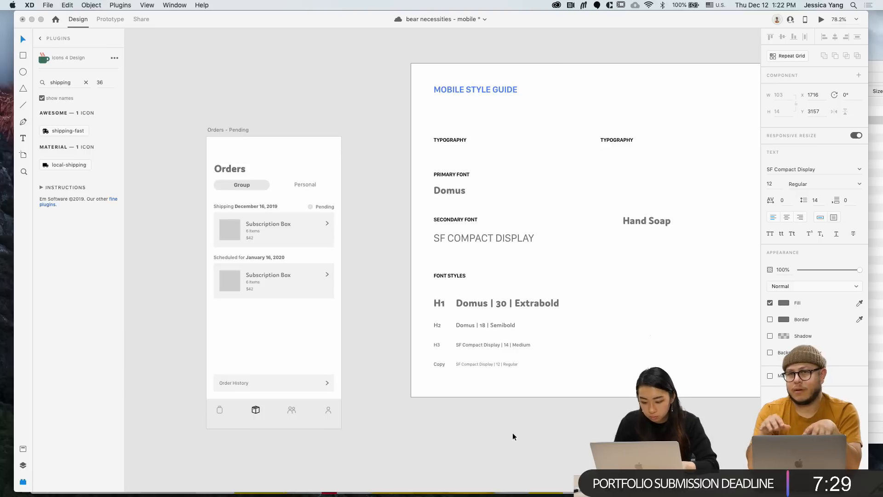
{"action": "key", "text": "Escape"}
Delete the Hand Soap sample and retitle the second TYPOGRAPHY heading as COMPONENTS
{"action": "left_click", "coordinate": [668, 219]}
{"action": "key", "text": "Delete"}
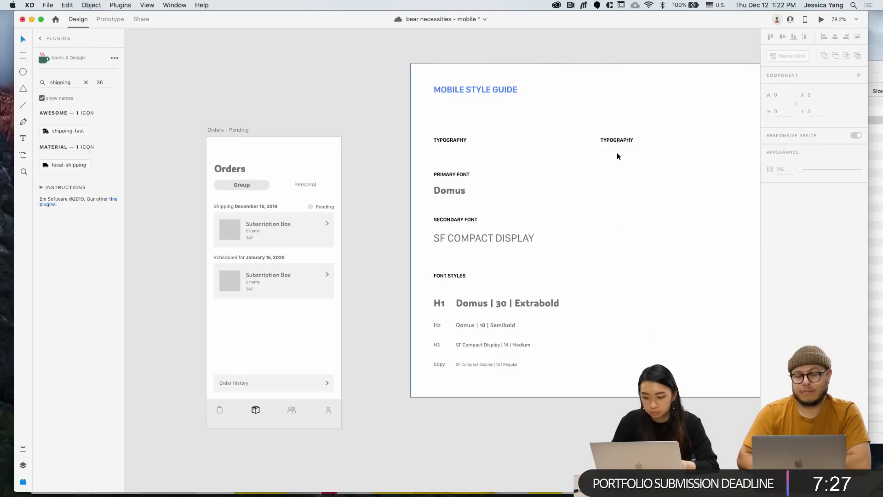
{"action": "left_click_drag", "start_coordinate": [614, 145], "coordinate": [592, 145]}
{"action": "double_click", "coordinate": [594, 140]}
{"action": "type", "text": "c"}
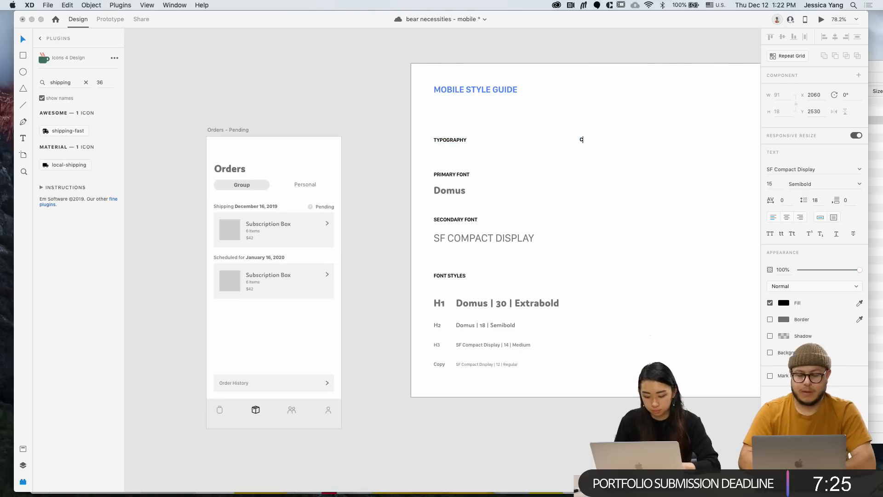
{"action": "key", "text": "Escape"}
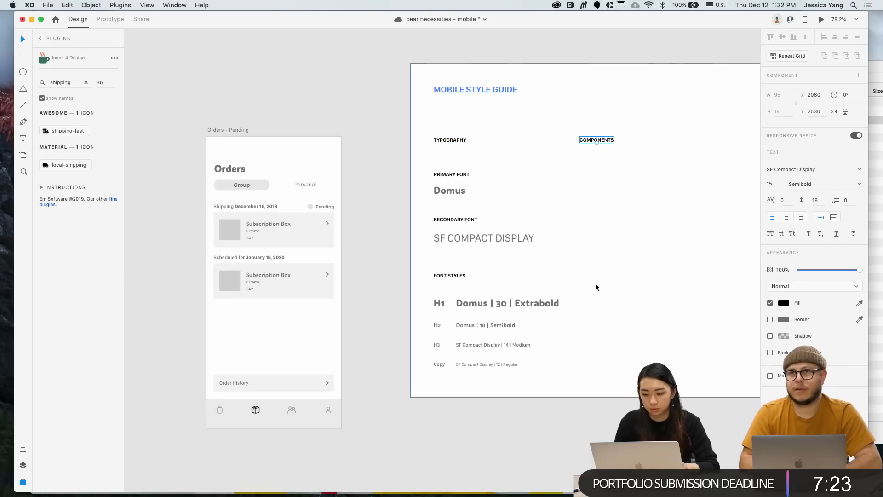
{"action": "scroll", "coordinate": [594, 283], "scroll_direction": "down", "scroll_amount": 4}
{"action": "left_click", "coordinate": [565, 357]}
{"action": "scroll", "coordinate": [564, 356], "scroll_direction": "right", "scroll_amount": 1}
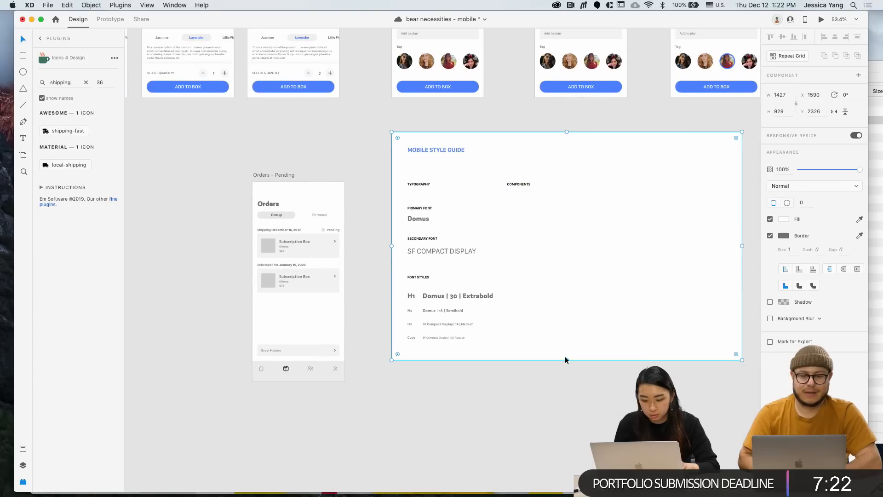
Pan to the iPhone X/XS/11 Pro – 9 shop screen and copy its four category icons
{"action": "left_click", "coordinate": [538, 371]}
{"action": "scroll", "coordinate": [539, 372], "scroll_direction": "right", "scroll_amount": 1}
{"action": "scroll", "coordinate": [568, 347], "scroll_direction": "right", "scroll_amount": 1}
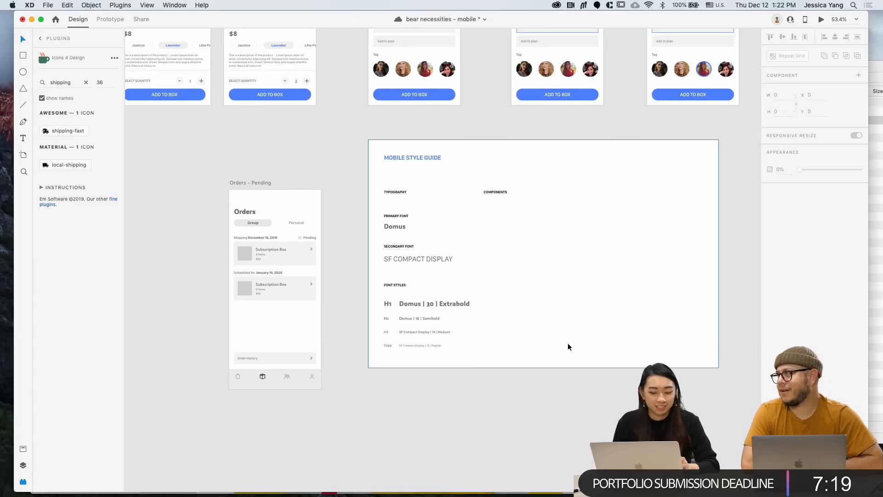
{"action": "scroll", "coordinate": [520, 289], "scroll_direction": "up", "scroll_amount": 4}
{"action": "scroll", "coordinate": [518, 286], "scroll_direction": "up", "scroll_amount": 1}
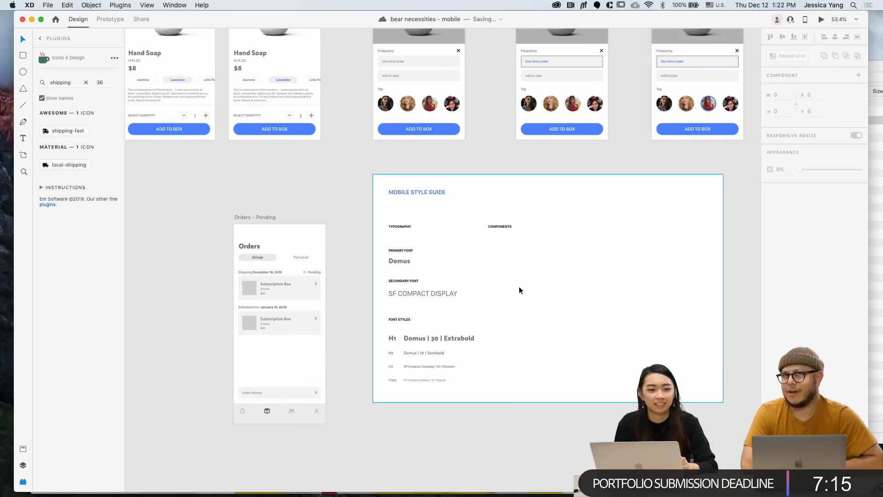
{"action": "scroll", "coordinate": [519, 288], "scroll_direction": "right", "scroll_amount": 3}
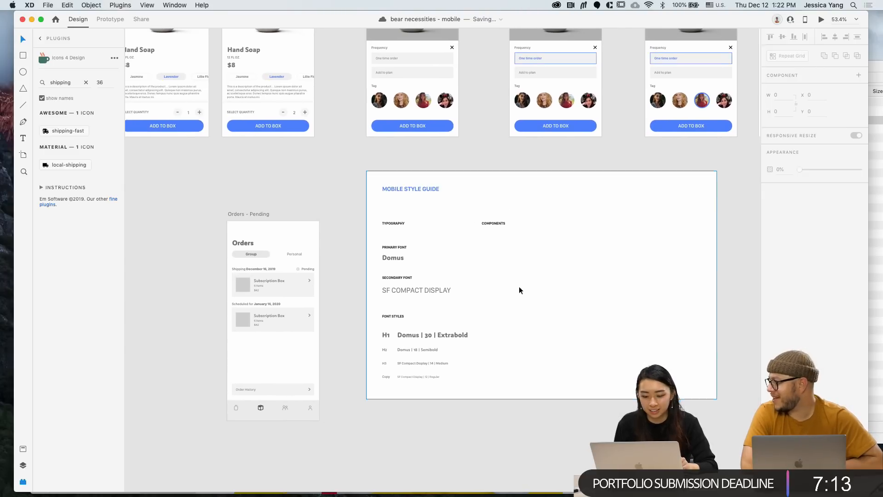
{"action": "scroll", "coordinate": [519, 287], "scroll_direction": "right", "scroll_amount": 2}
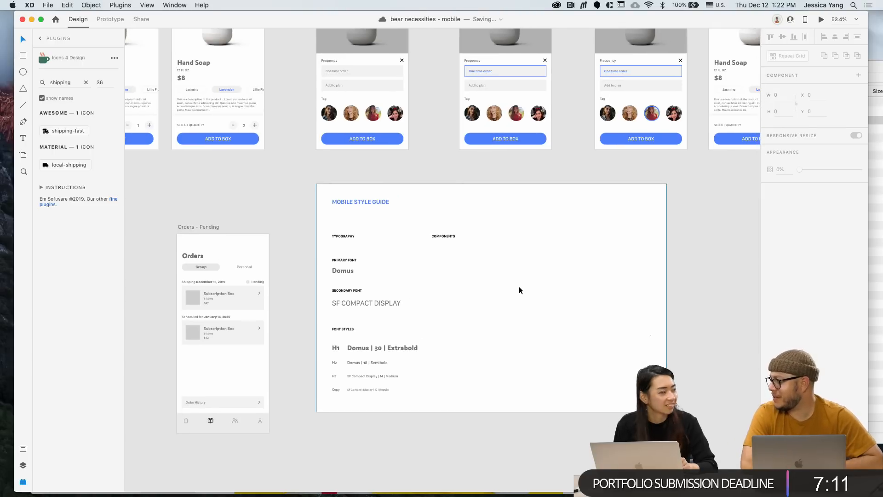
{"action": "scroll", "coordinate": [521, 285], "scroll_direction": "down", "scroll_amount": 1}
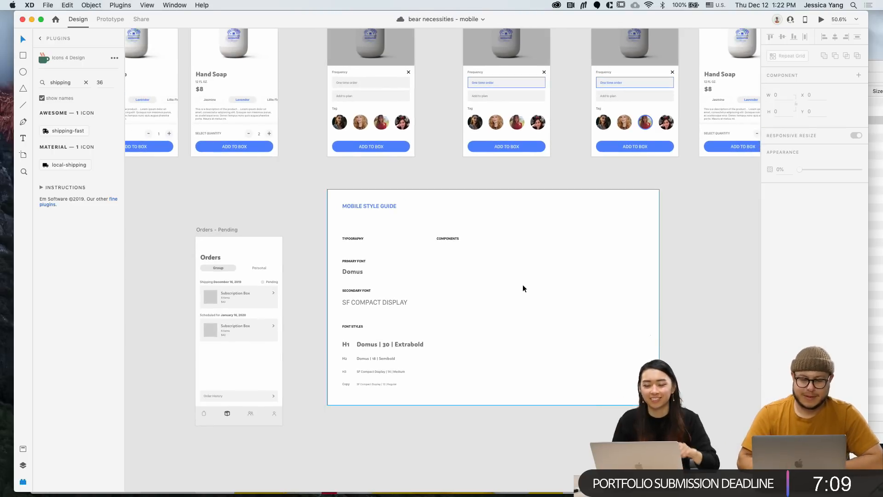
{"action": "scroll", "coordinate": [523, 285], "scroll_direction": "down", "scroll_amount": 3}
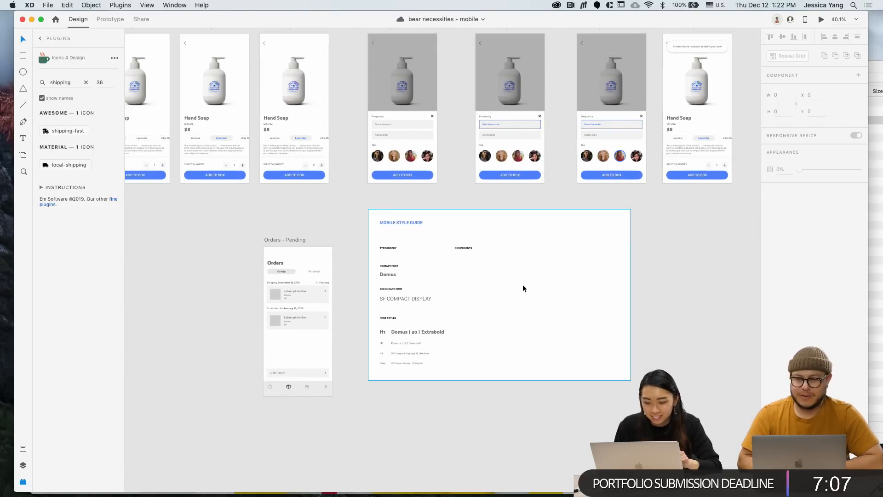
{"action": "scroll", "coordinate": [523, 288], "scroll_direction": "down", "scroll_amount": 2}
{"action": "scroll", "coordinate": [548, 267], "scroll_direction": "left", "scroll_amount": 5}
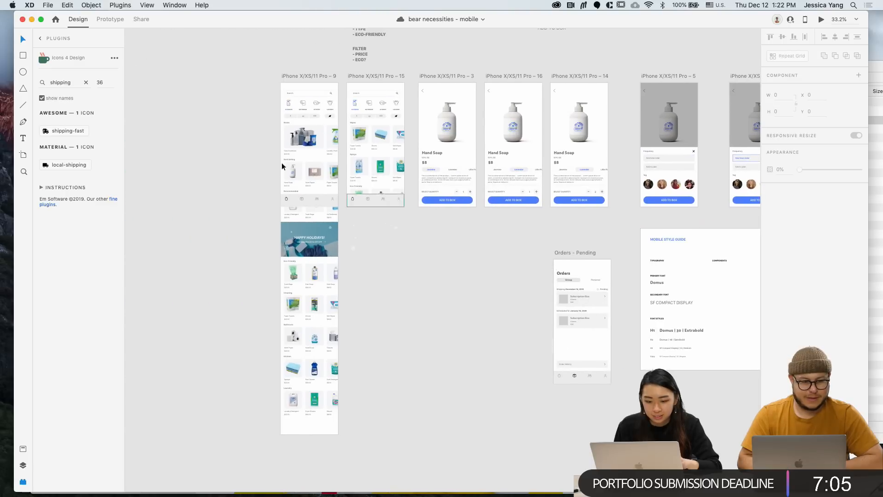
{"action": "scroll", "coordinate": [262, 109], "scroll_direction": "up", "scroll_amount": 3}
{"action": "left_click_drag", "start_coordinate": [301, 91], "coordinate": [393, 105]}
{"action": "key", "text": "super+c"}
Paste the four copied category icons into the style guide
{"action": "scroll", "coordinate": [393, 104], "scroll_direction": "down", "scroll_amount": 4}
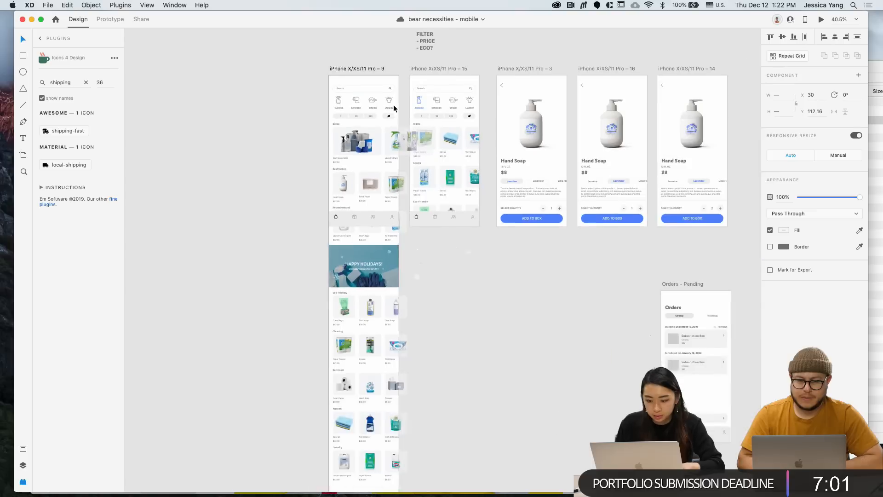
{"action": "scroll", "coordinate": [393, 105], "scroll_direction": "right", "scroll_amount": 9}
{"action": "left_click", "coordinate": [416, 254]}
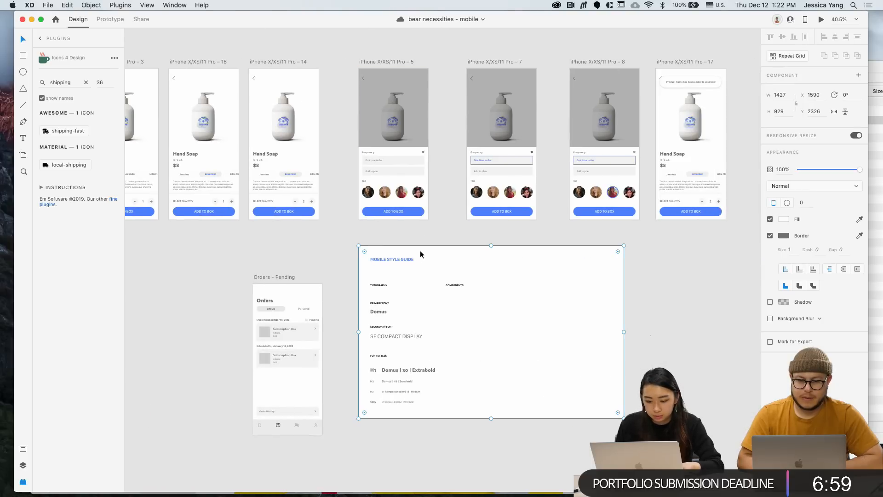
{"action": "key", "text": "super+v"}
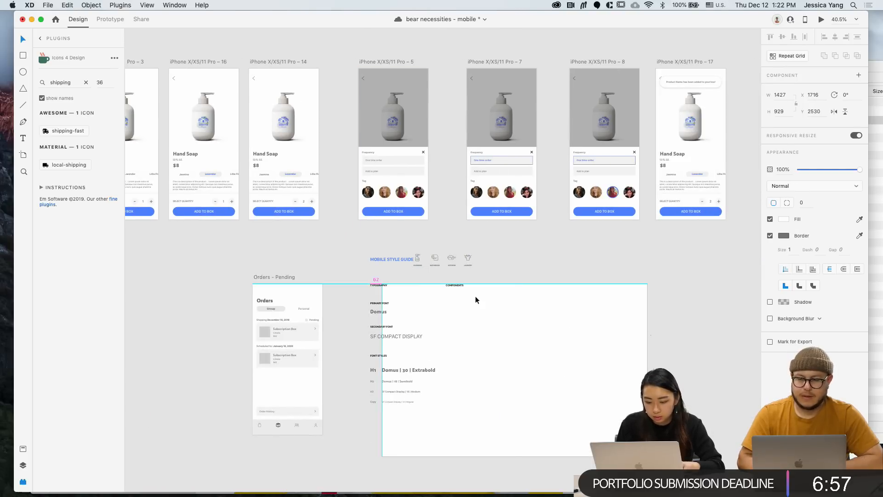
{"action": "left_click", "coordinate": [475, 296]}
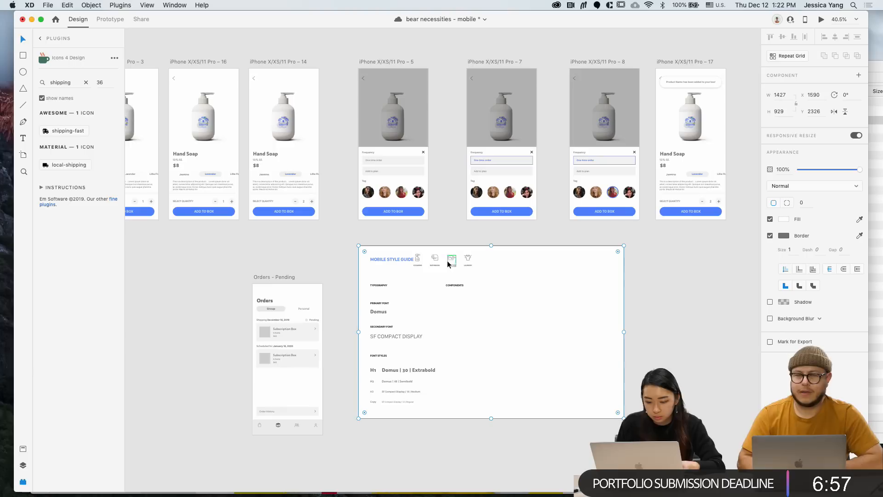
Delete the LAUNDRY label from the pasted Laundry icon
{"action": "scroll", "coordinate": [417, 261], "scroll_direction": "up", "scroll_amount": 5}
{"action": "left_click", "coordinate": [417, 260]}
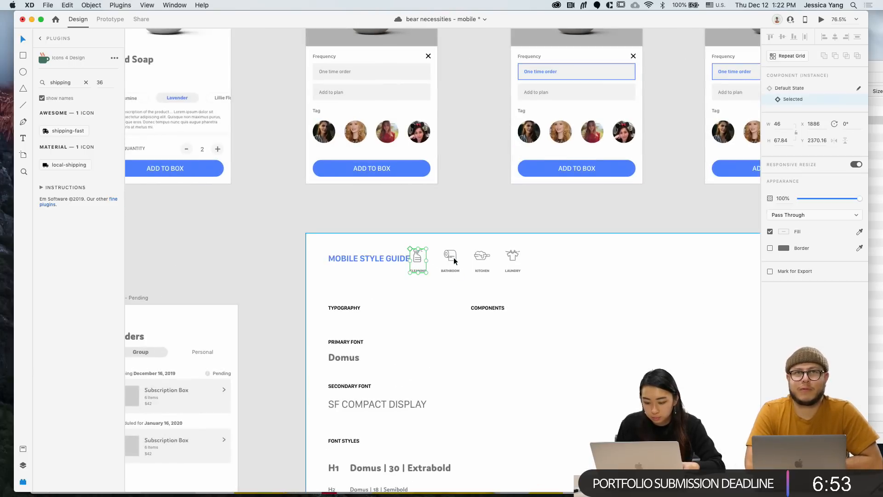
{"action": "left_click", "coordinate": [454, 262], "text": "shift"}
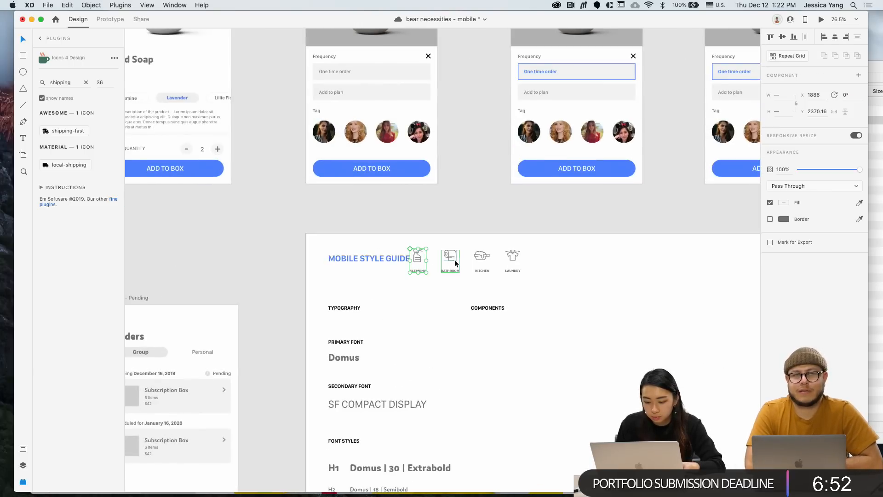
{"action": "left_click", "coordinate": [481, 261], "text": "shift"}
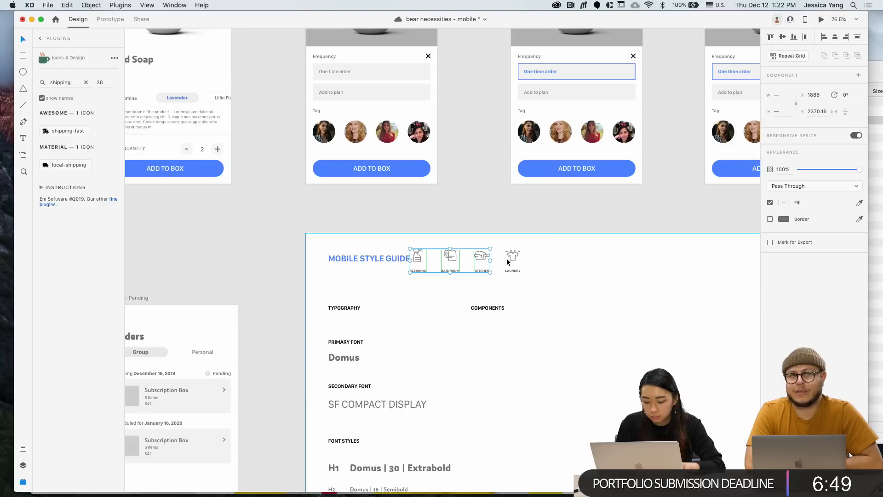
{"action": "left_click", "coordinate": [511, 263], "text": "shift"}
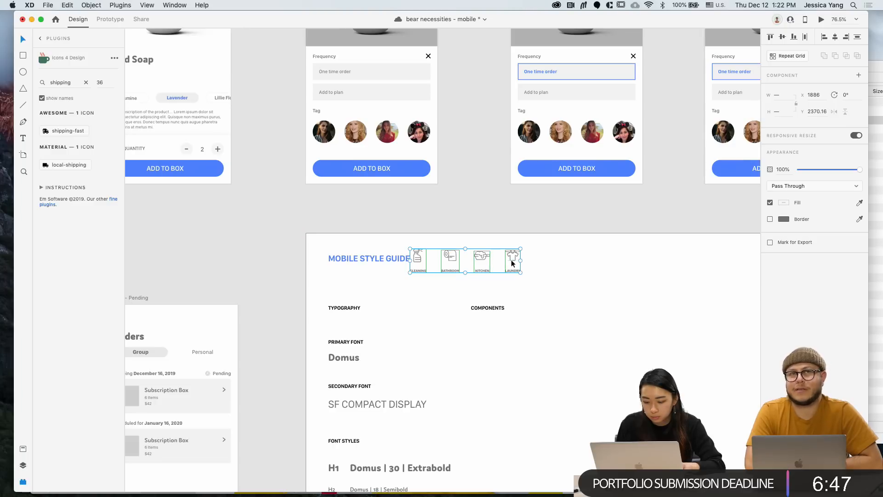
{"action": "left_click", "coordinate": [507, 300]}
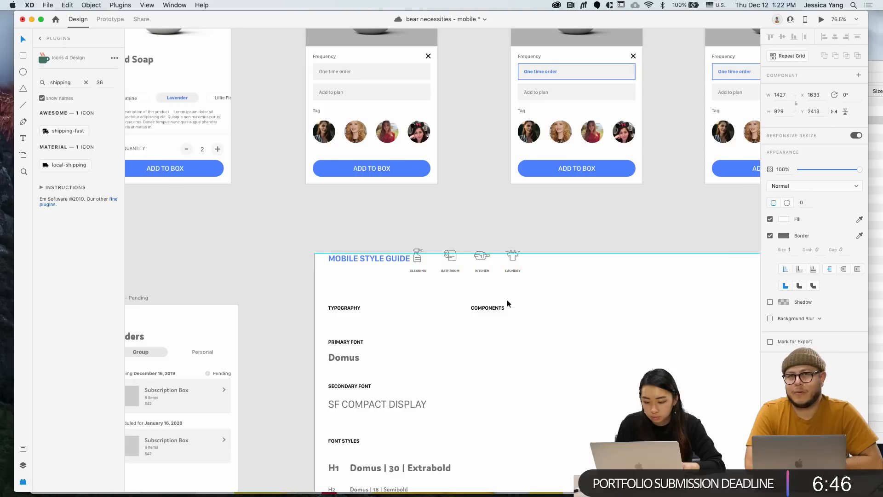
{"action": "left_click", "coordinate": [422, 267]}
{"action": "left_click", "coordinate": [451, 270], "text": "shift"}
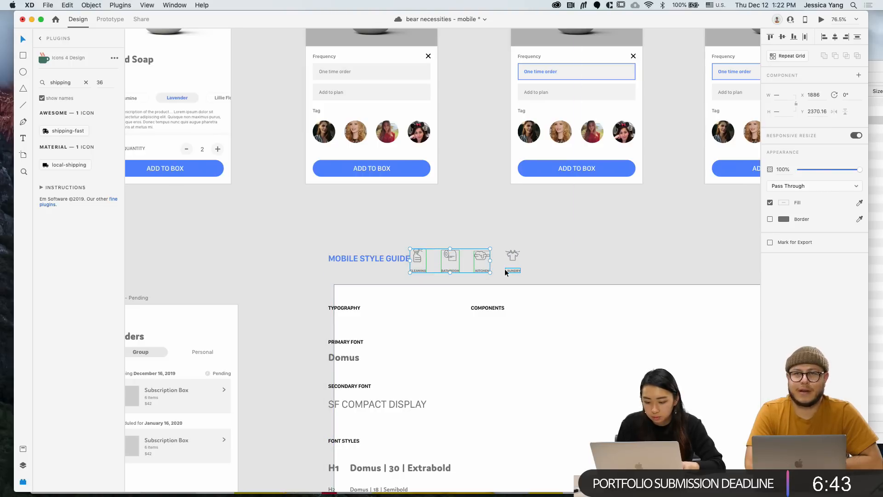
{"action": "left_click_drag", "start_coordinate": [530, 272], "coordinate": [418, 245]}
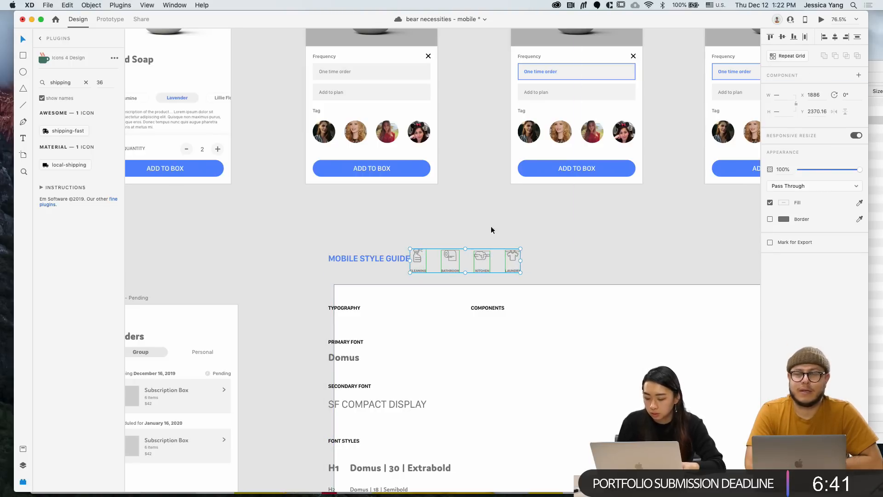
{"action": "left_click", "coordinate": [513, 277]}
{"action": "double_click", "coordinate": [513, 271]}
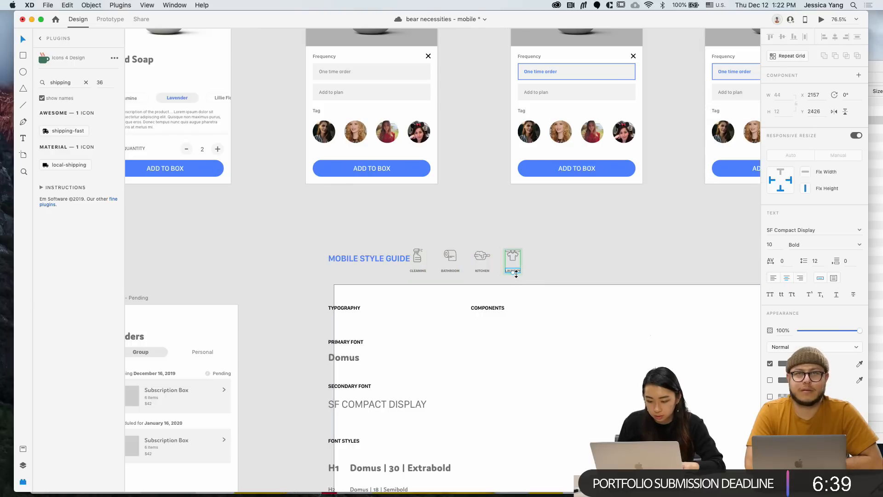
{"action": "key", "text": "Delete"}
Remove the KITCHEN, CLEANING and BATHROOM labels, undoing an accidental icon deletion
{"action": "double_click", "coordinate": [482, 270]}
{"action": "left_click", "coordinate": [449, 270], "text": "shift"}
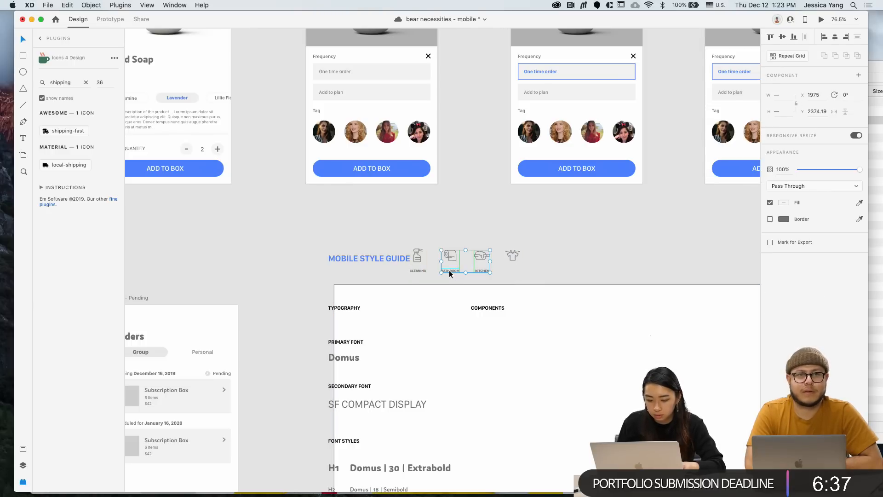
{"action": "key", "text": "Delete"}
{"action": "key", "text": "super+z"}
{"action": "left_click", "coordinate": [420, 277]}
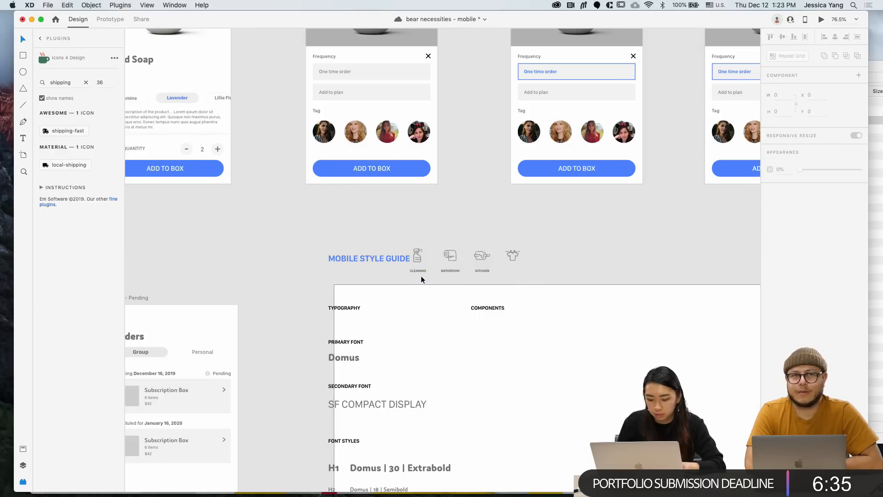
{"action": "double_click", "coordinate": [421, 271]}
{"action": "double_click", "coordinate": [421, 271]}
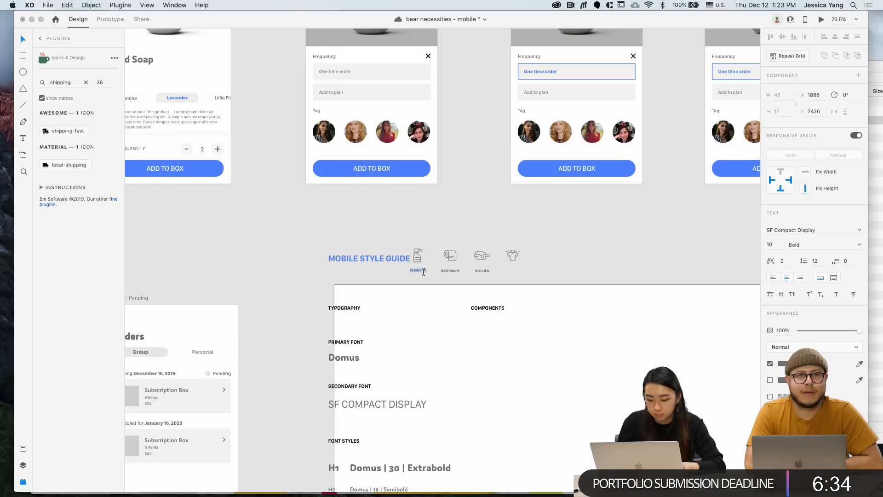
{"action": "double_click", "coordinate": [451, 272]}
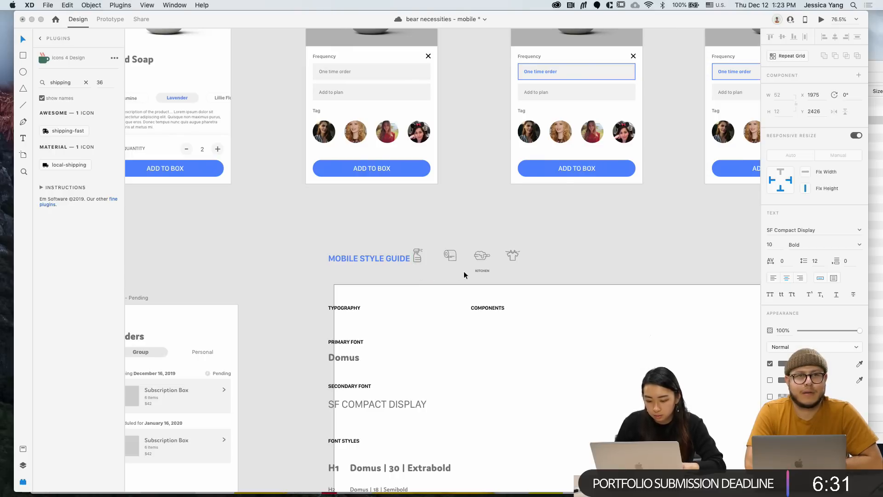
{"action": "double_click", "coordinate": [482, 271]}
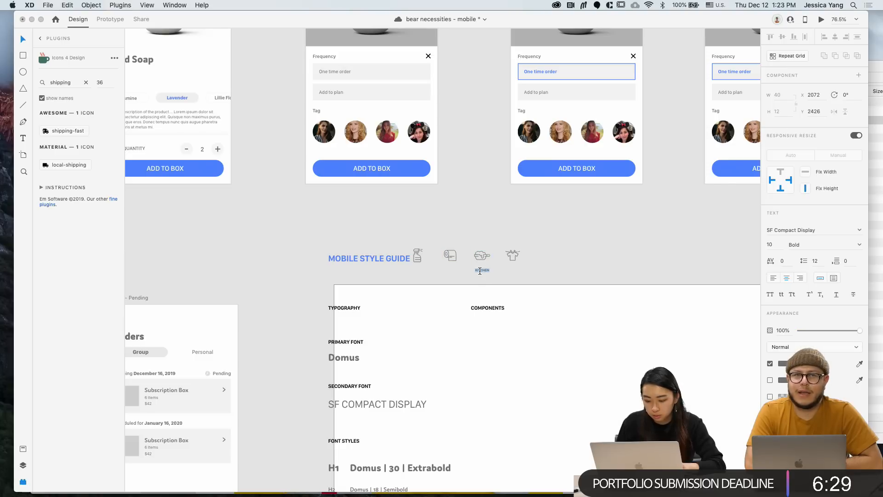
{"action": "left_click_drag", "start_coordinate": [546, 266], "coordinate": [419, 241]}
Move the four label-free icons under the COMPONENTS heading
{"action": "scroll", "coordinate": [419, 241], "scroll_direction": "down", "scroll_amount": 4}
{"action": "scroll", "coordinate": [419, 241], "scroll_direction": "right", "scroll_amount": 1}
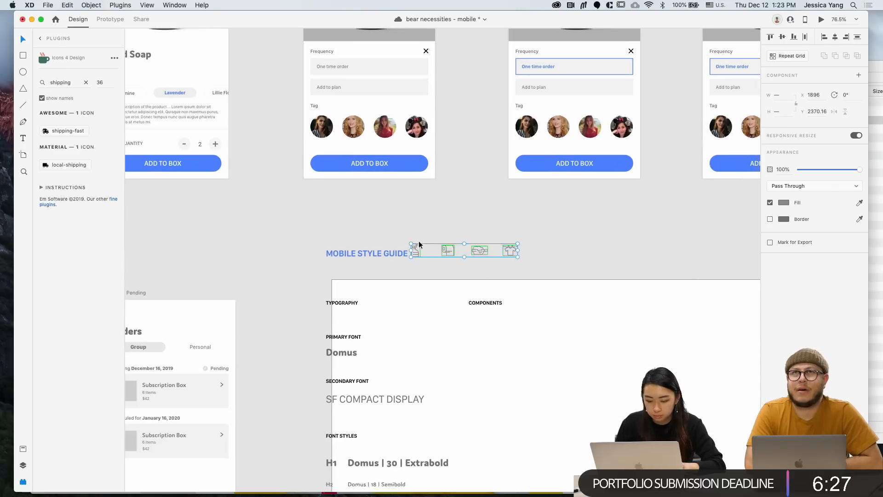
{"action": "scroll", "coordinate": [419, 244], "scroll_direction": "down", "scroll_amount": 2}
{"action": "left_click", "coordinate": [419, 244]}
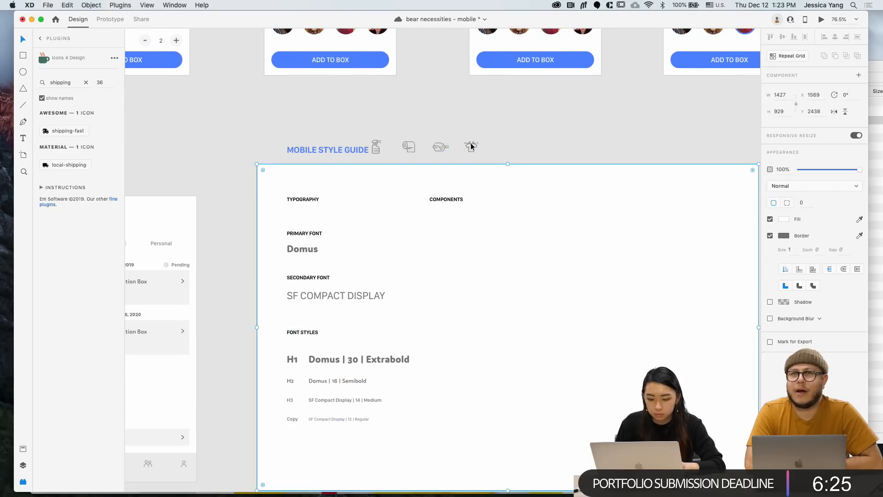
{"action": "left_click", "coordinate": [378, 147]}
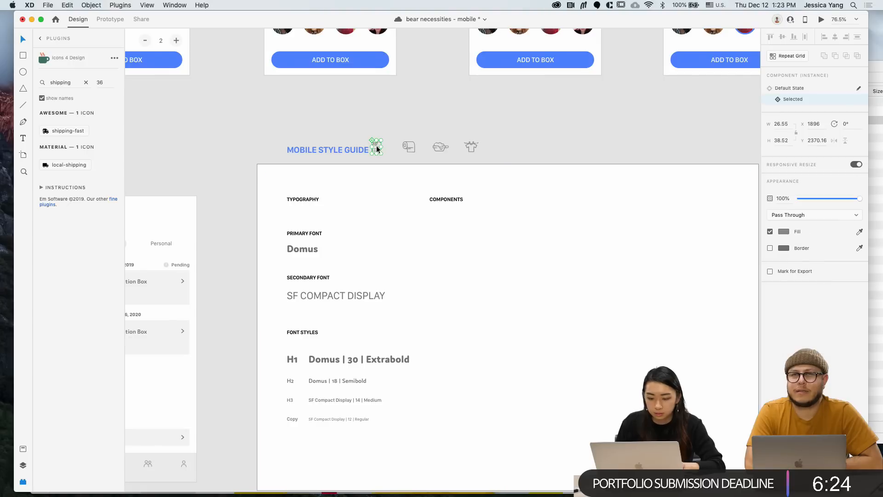
{"action": "left_click", "coordinate": [410, 148], "text": "shift"}
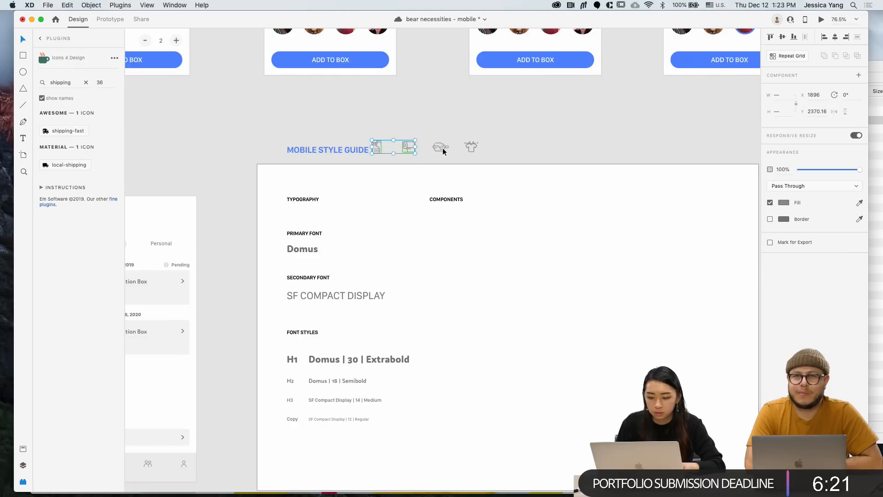
{"action": "left_click_drag", "start_coordinate": [489, 157], "coordinate": [435, 251]}
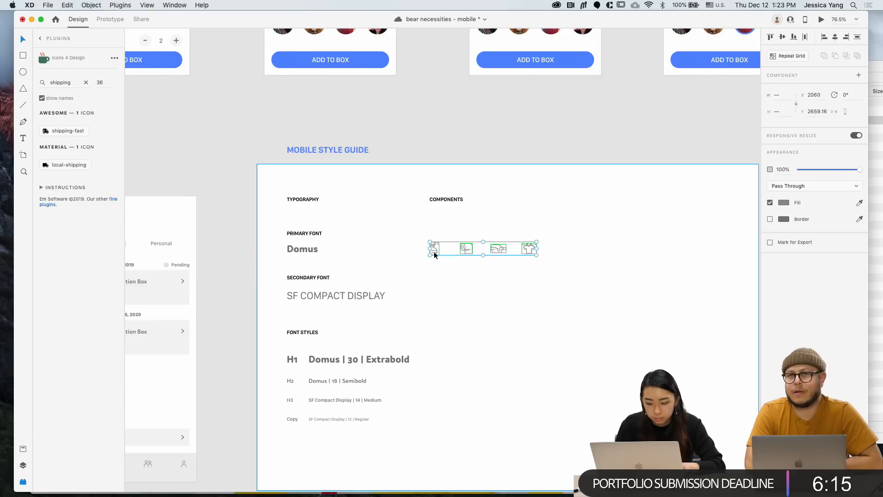
{"action": "left_click", "coordinate": [422, 138]}
Alt-drag a copy of the PRIMARY FONT heading above the icons and retype it ICONS
{"action": "left_click_drag", "start_coordinate": [307, 235], "coordinate": [454, 235]}
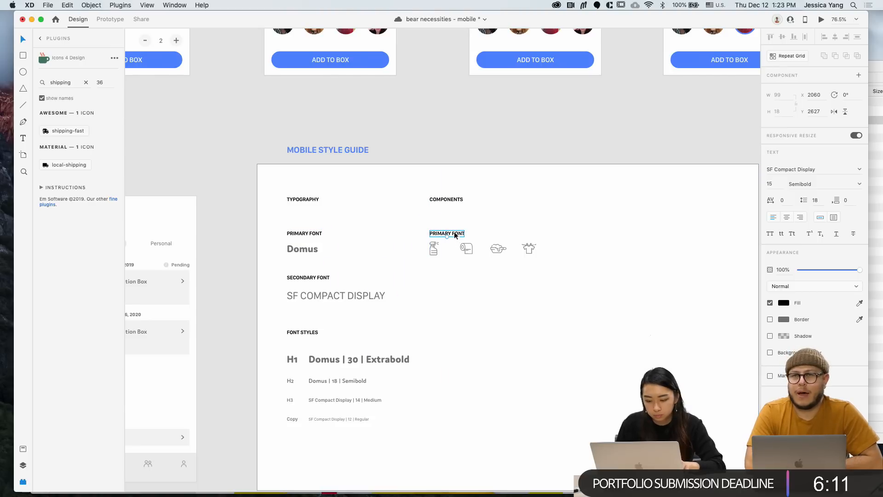
{"action": "key", "text": "BackSpace"}
{"action": "type", "text": "ICON"}
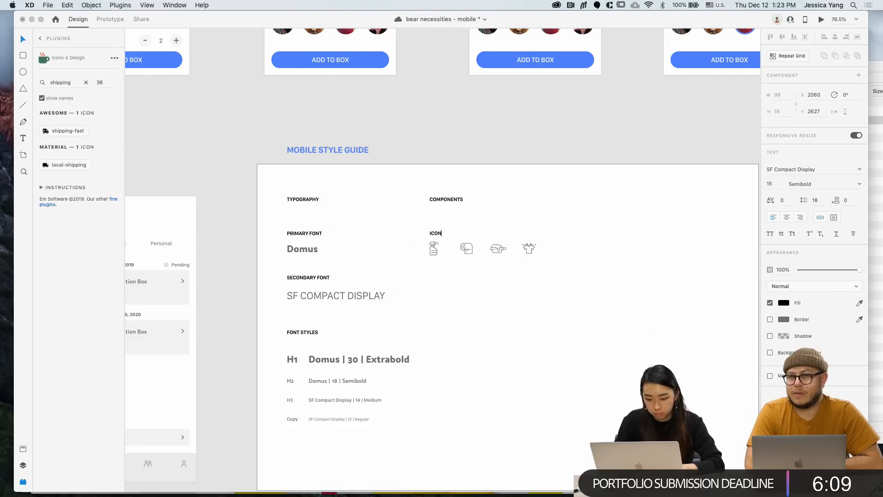
{"action": "key", "text": "super+a"}
{"action": "scroll", "coordinate": [509, 128], "scroll_direction": "down", "scroll_amount": 4}
{"action": "left_click", "coordinate": [499, 52]}
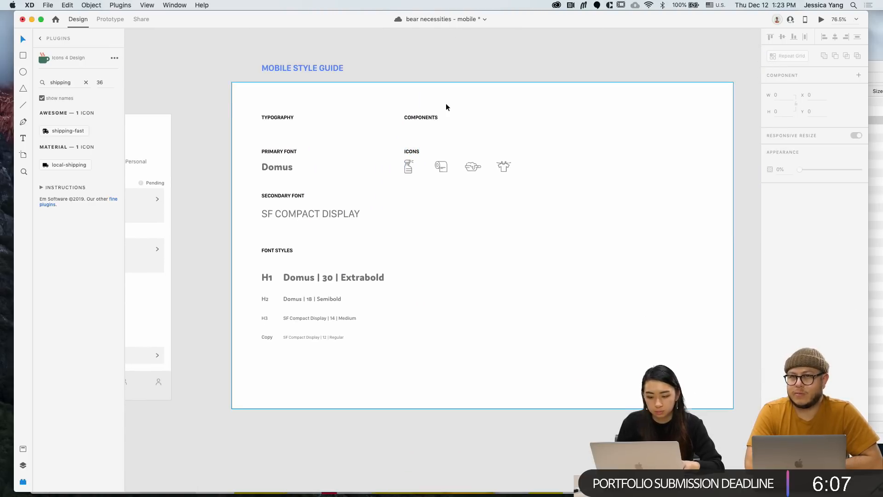
Duplicate COMPONENTS into a right-hand column and stretch the artboard's top up over the title
{"action": "left_click", "coordinate": [429, 118]}
{"action": "left_click_drag", "start_coordinate": [429, 117], "coordinate": [585, 117]}
{"action": "left_click", "coordinate": [483, 82]}
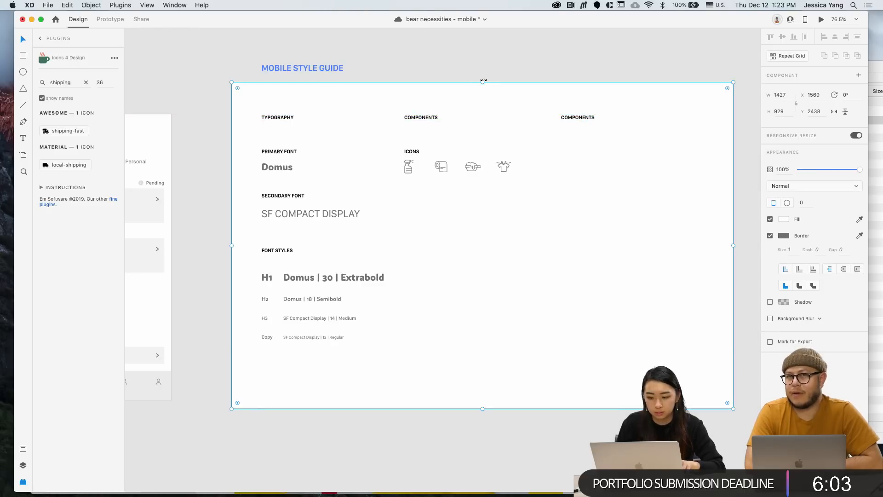
{"action": "left_click_drag", "start_coordinate": [482, 81], "coordinate": [480, 47]}
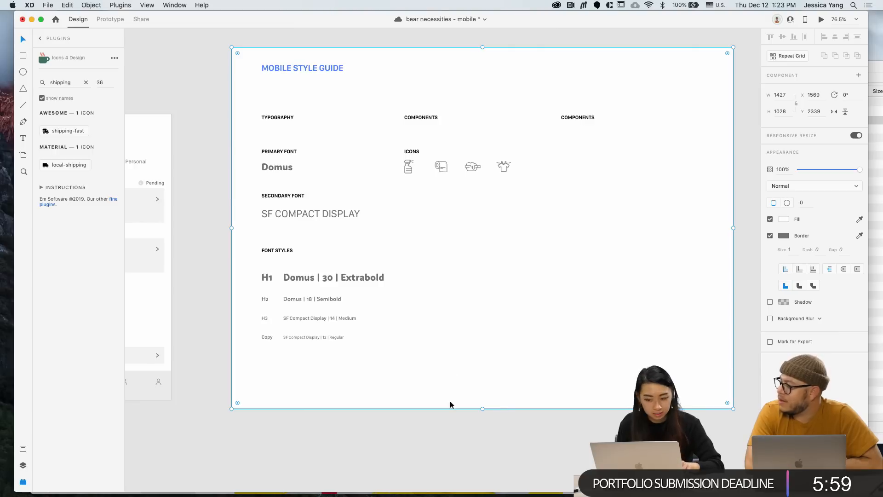
{"action": "left_click", "coordinate": [463, 469]}
Move the heading copy down, top-align it with ICONS, and rename it BUTTONS
{"action": "left_click", "coordinate": [580, 115]}
{"action": "double_click", "coordinate": [584, 117]}
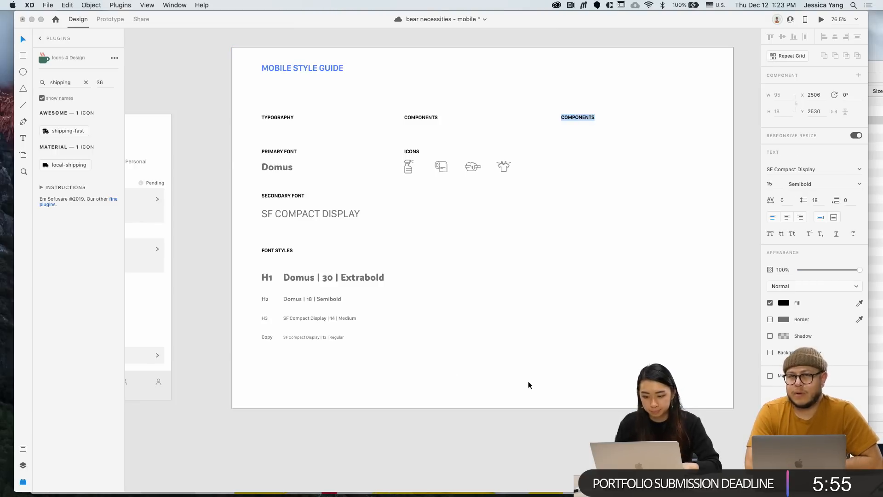
{"action": "left_click_drag", "start_coordinate": [584, 117], "coordinate": [584, 155]}
{"action": "left_click", "coordinate": [412, 151], "text": "shift"}
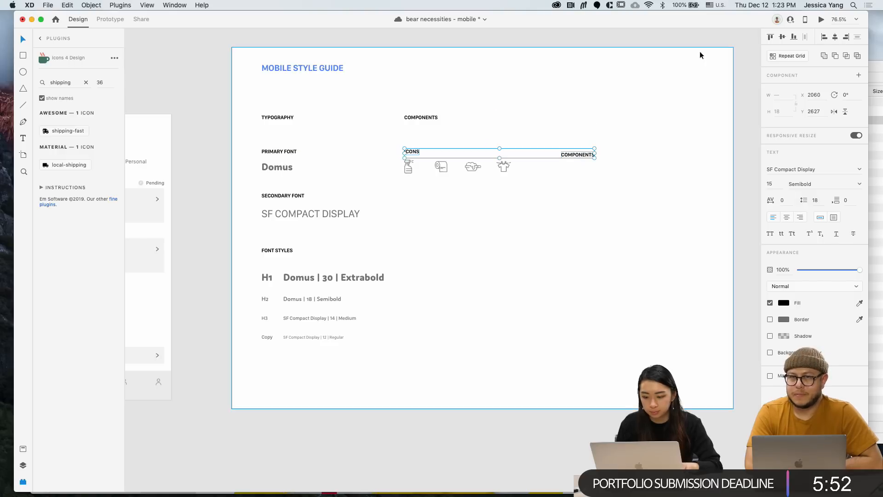
{"action": "left_click", "coordinate": [775, 37]}
{"action": "left_click", "coordinate": [584, 366]}
{"action": "double_click", "coordinate": [587, 151]}
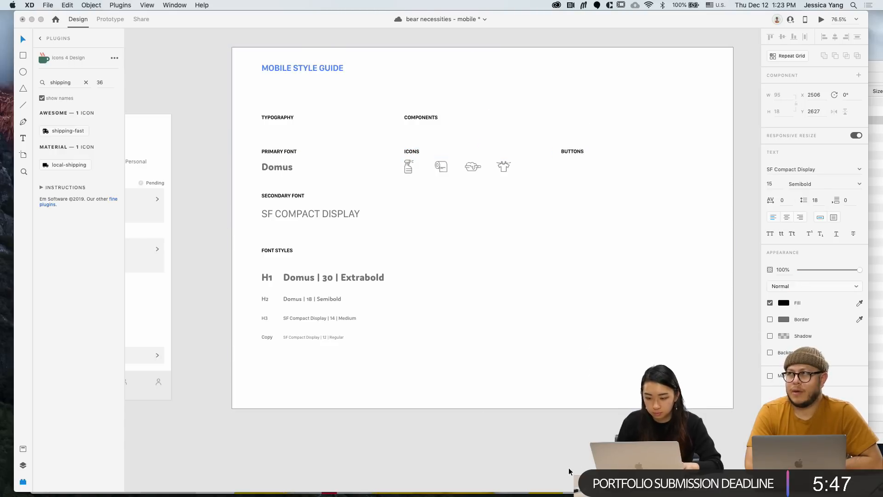
{"action": "scroll", "coordinate": [568, 471], "scroll_direction": "down", "scroll_amount": 5}
{"action": "scroll", "coordinate": [491, 236], "scroll_direction": "down", "scroll_amount": 2}
{"action": "left_click", "coordinate": [421, 147]}
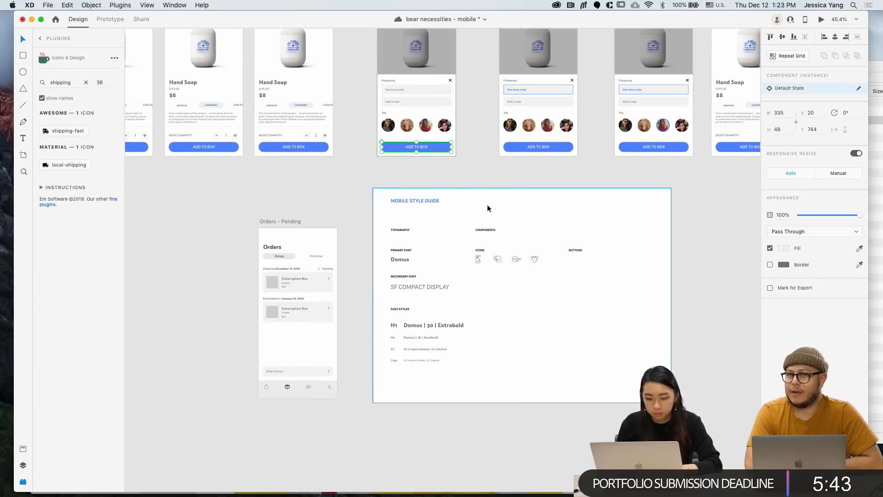
Copy the ADD TO BOX button under BUTTONS, left-aligned to the label and top-aligned with Domus
{"action": "left_click_drag", "start_coordinate": [438, 145], "coordinate": [594, 291]}
{"action": "mouse_move", "coordinate": [624, 265]}
{"action": "left_mouse_down"}
{"action": "mouse_move", "coordinate": [606, 266]}
{"action": "mouse_move", "coordinate": [615, 266]}
{"action": "left_mouse_up"}
{"action": "scroll", "coordinate": [621, 265], "scroll_direction": "up", "scroll_amount": 6}
{"action": "left_click", "coordinate": [537, 236], "text": "shift"}
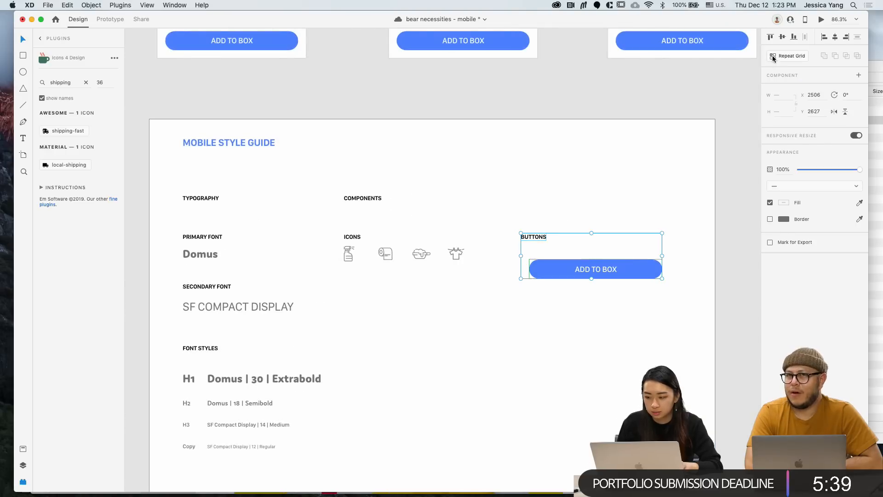
{"action": "left_click", "coordinate": [823, 39]}
{"action": "left_click", "coordinate": [719, 283]}
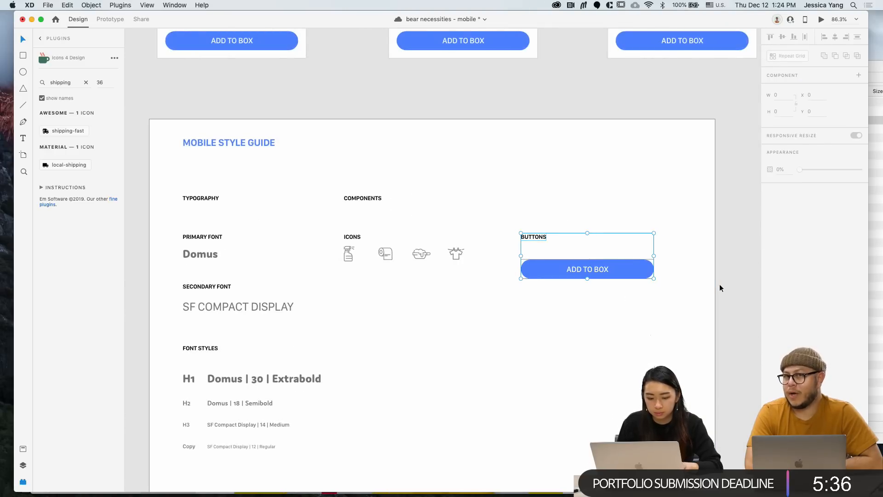
{"action": "left_click", "coordinate": [534, 277]}
{"action": "left_click", "coordinate": [200, 254], "text": "shift"}
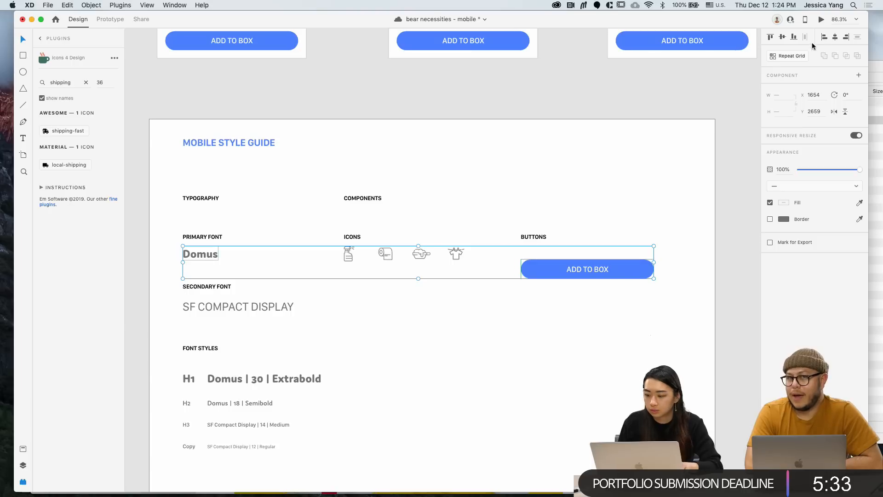
{"action": "left_click", "coordinate": [771, 37]}
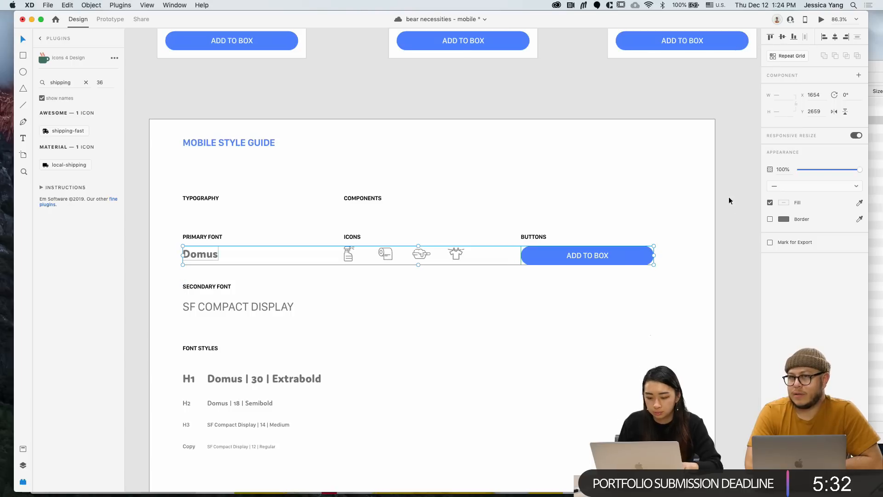
{"action": "left_click", "coordinate": [731, 267]}
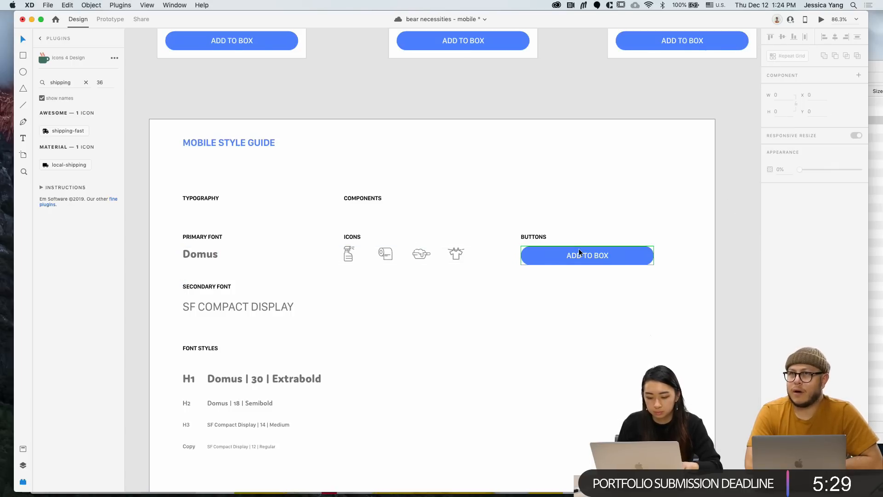
Save, rename BUTTONS to PRIMARY BUTTON, and Option-drag a copy of label and button below
{"action": "scroll", "coordinate": [579, 248], "scroll_direction": "down", "scroll_amount": 1}
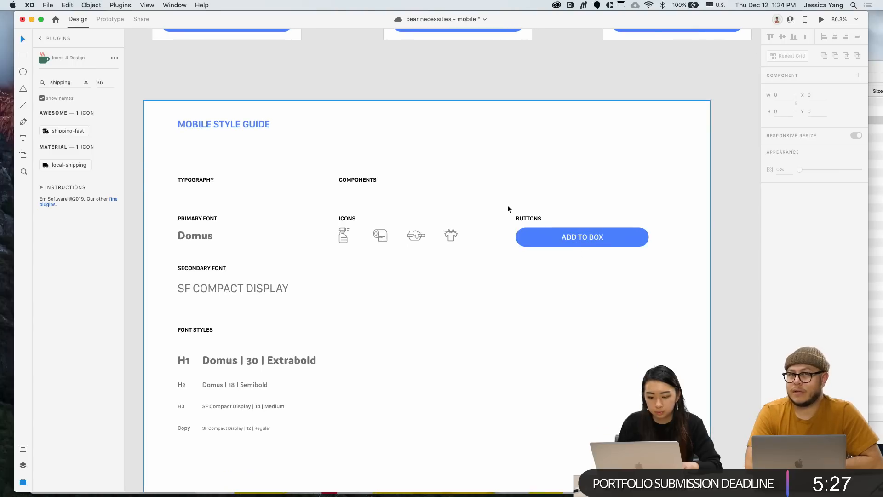
{"action": "key", "text": "super+s"}
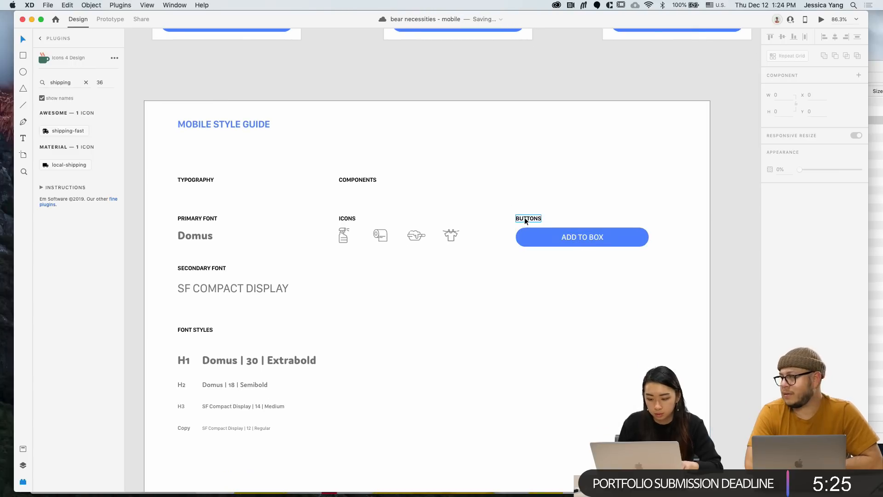
{"action": "double_click", "coordinate": [537, 219]}
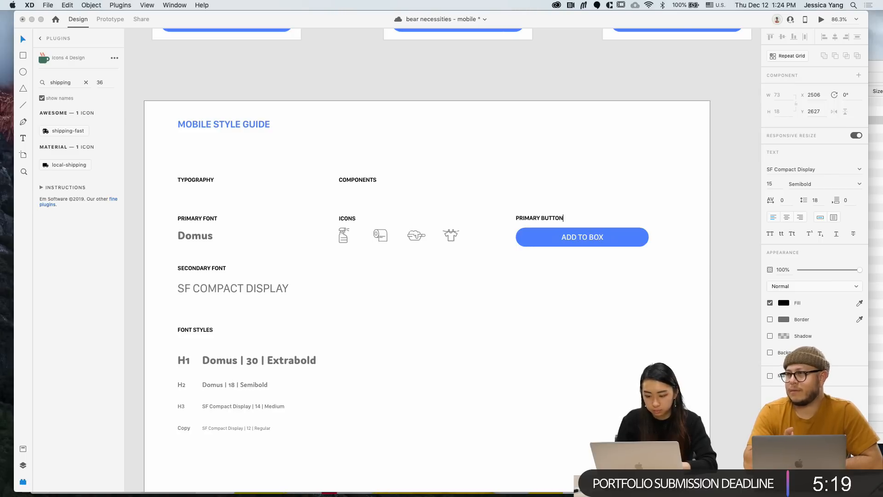
{"action": "left_click", "coordinate": [703, 285]}
{"action": "scroll", "coordinate": [702, 285], "scroll_direction": "down", "scroll_amount": 3}
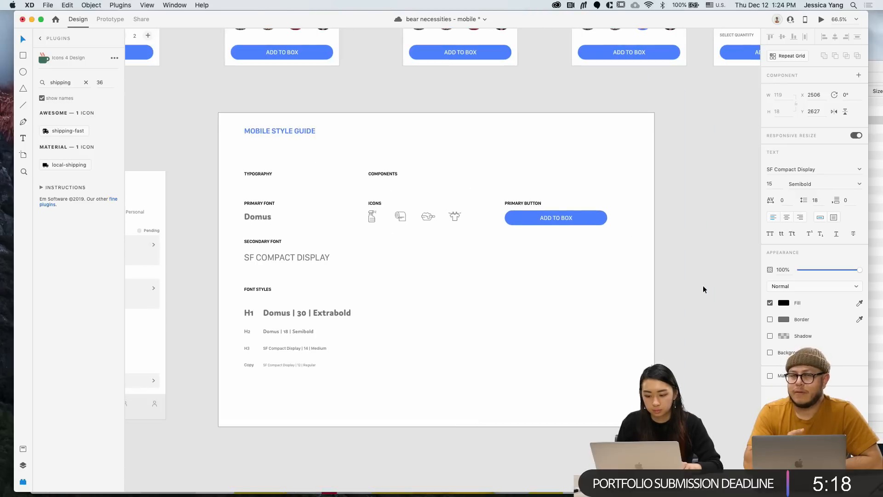
{"action": "left_click", "coordinate": [528, 217], "text": "shift"}
{"action": "scroll", "coordinate": [528, 216], "scroll_direction": "left", "scroll_amount": 5}
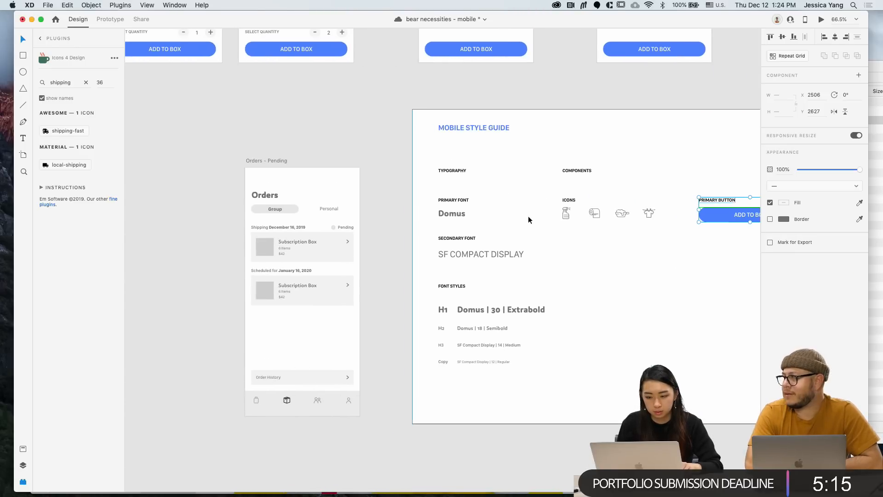
{"action": "scroll", "coordinate": [528, 216], "scroll_direction": "right", "scroll_amount": 3}
{"action": "left_click_drag", "start_coordinate": [556, 217], "coordinate": [555, 259]}
Rename the copied label DISABLED BUTTON
{"action": "left_click", "coordinate": [656, 270]}
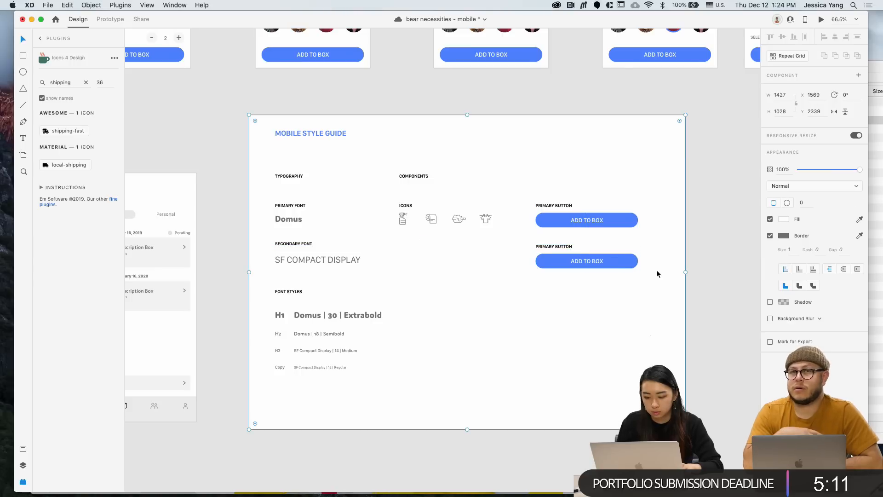
{"action": "left_click", "coordinate": [561, 246]}
{"action": "double_click", "coordinate": [553, 247]}
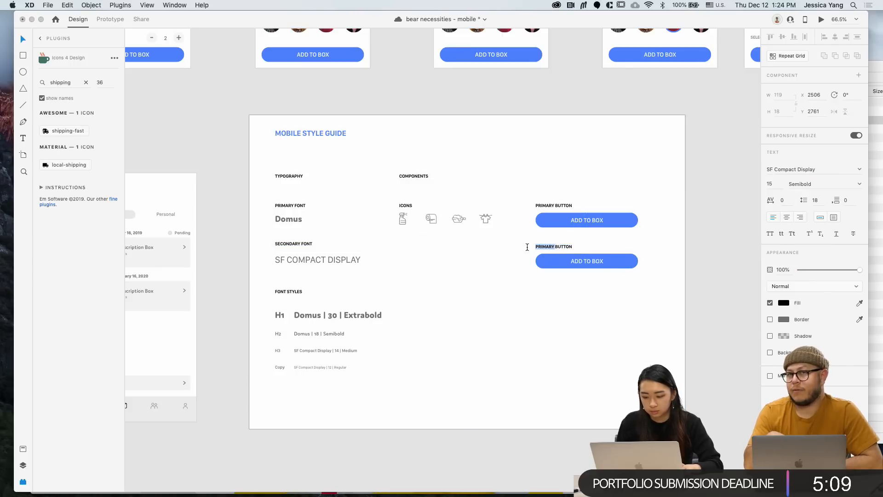
{"action": "type", "text": "DISABLED"}
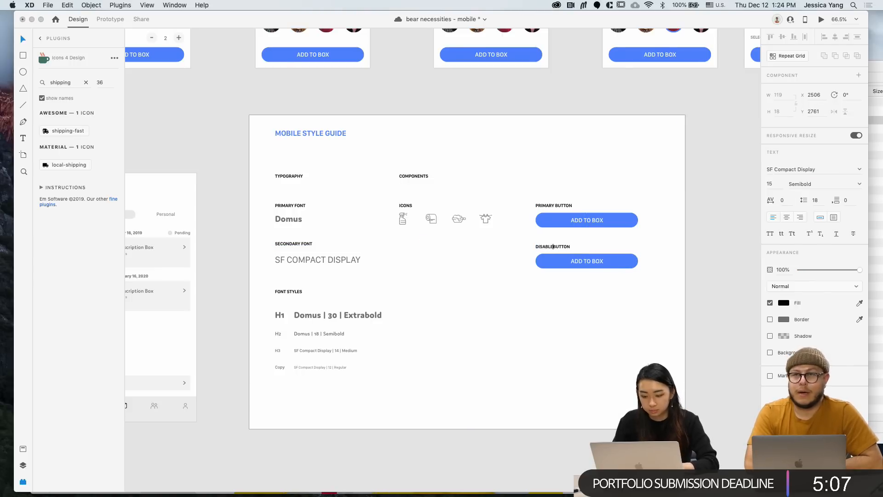
Give the copied ADD TO BOX button a light grey #EFEFEF fill
{"action": "left_click", "coordinate": [629, 264]}
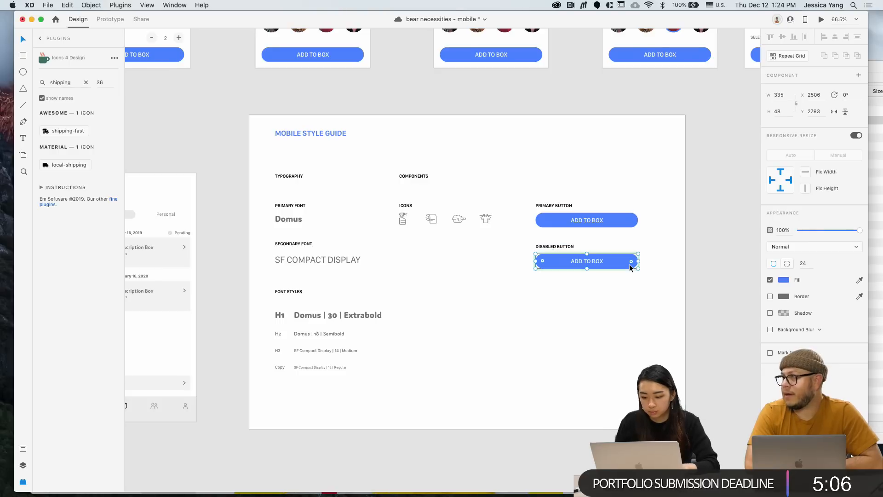
{"action": "left_click", "coordinate": [783, 279]}
{"action": "left_click", "coordinate": [702, 333]}
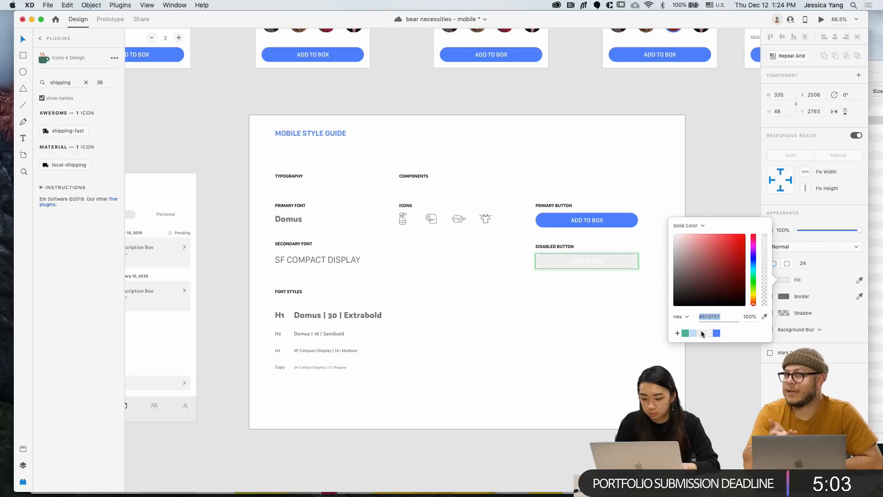
{"action": "left_click", "coordinate": [589, 312]}
Set the button's ADD TO BOX text colour to dark grey #525252
{"action": "double_click", "coordinate": [590, 261]}
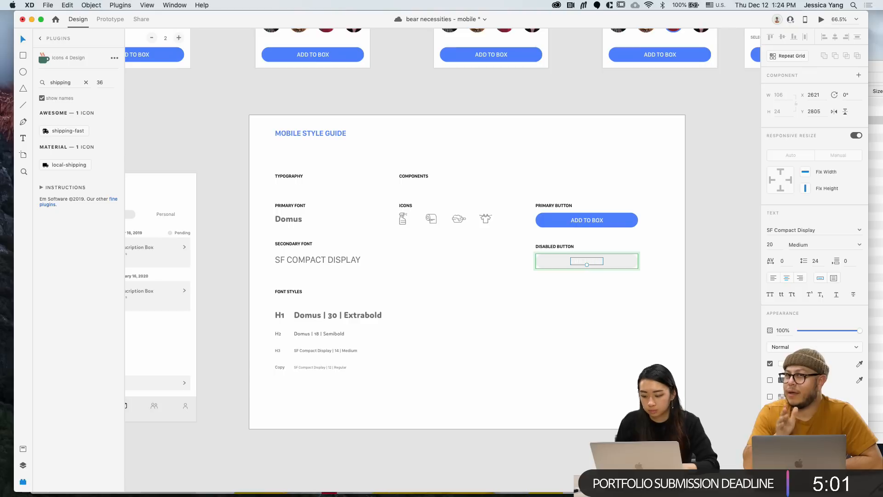
{"action": "left_click", "coordinate": [782, 363]}
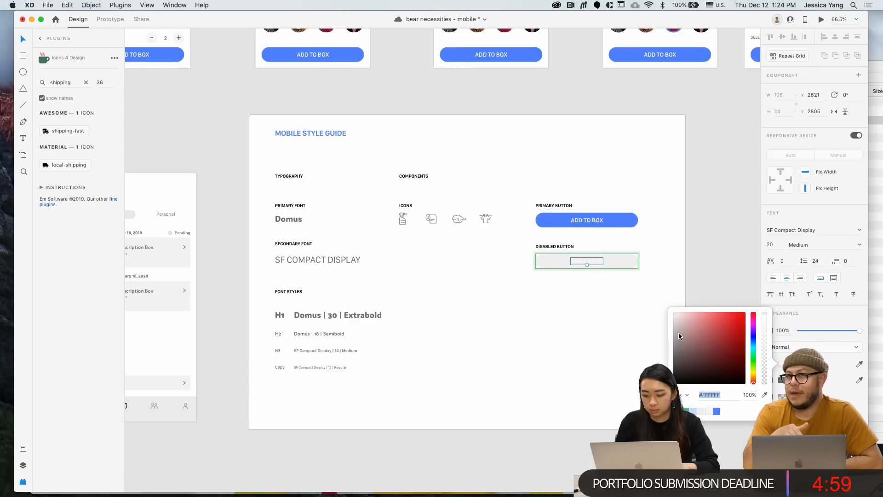
{"action": "left_click_drag", "start_coordinate": [677, 332], "coordinate": [645, 361]}
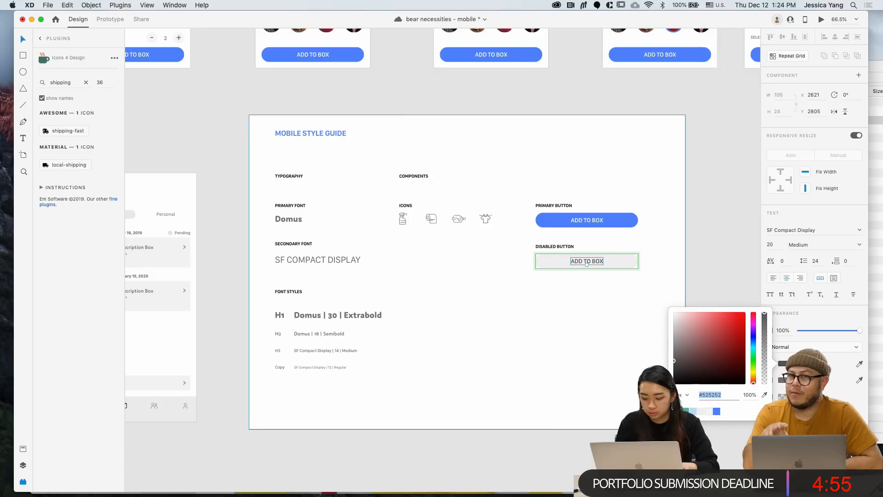
{"action": "left_click", "coordinate": [708, 265]}
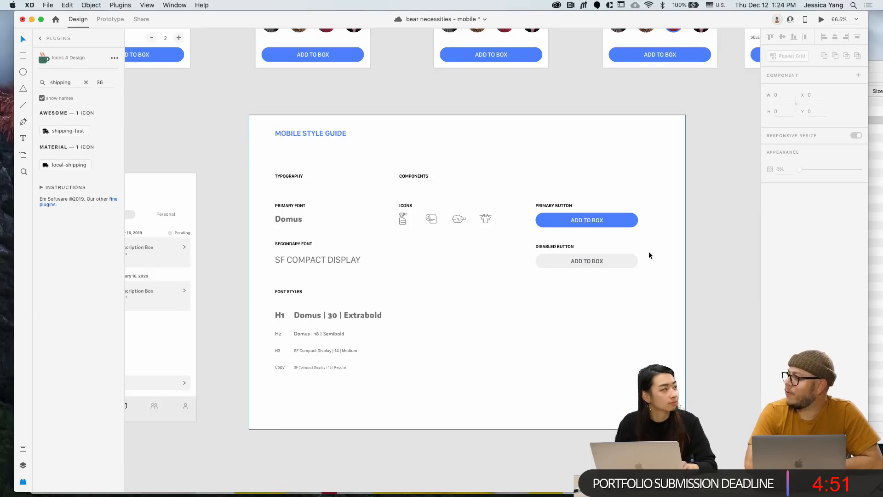
{"action": "scroll", "coordinate": [649, 252], "scroll_direction": "down", "scroll_amount": 2}
{"action": "scroll", "coordinate": [649, 251], "scroll_direction": "up", "scroll_amount": 2}
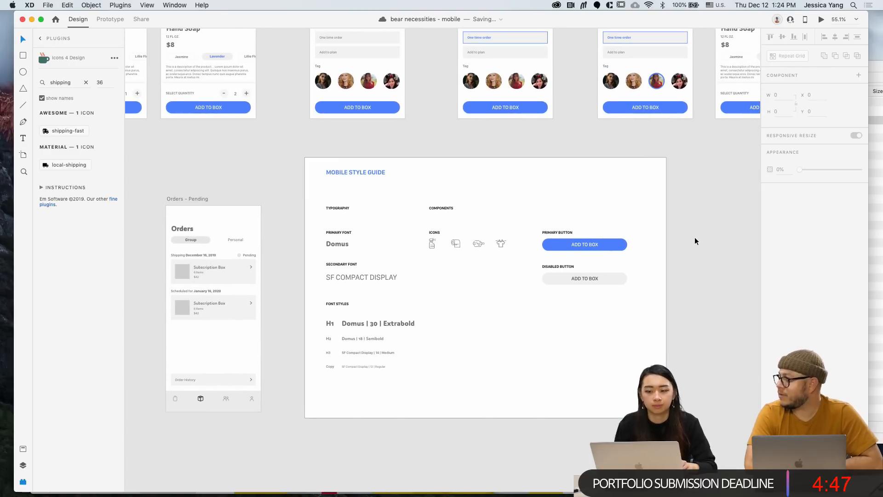
{"action": "scroll", "coordinate": [695, 241], "scroll_direction": "right", "scroll_amount": 2}
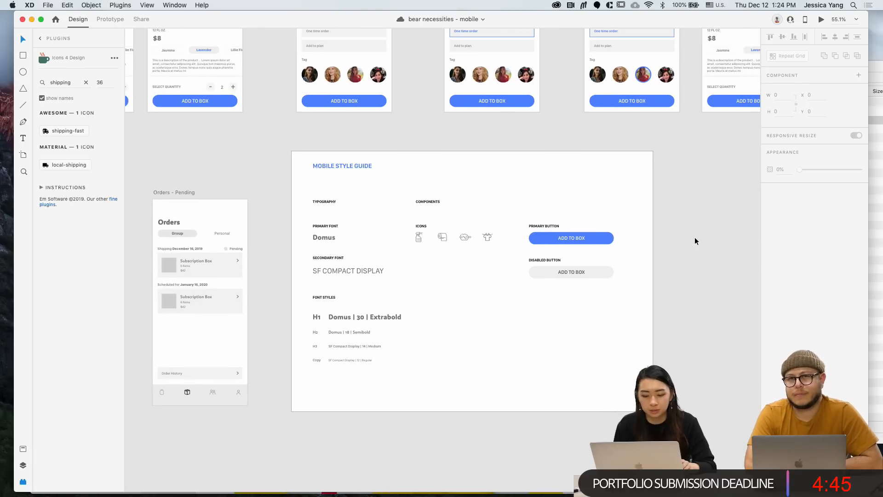
{"action": "left_click_drag", "start_coordinate": [626, 189], "coordinate": [628, 185]}
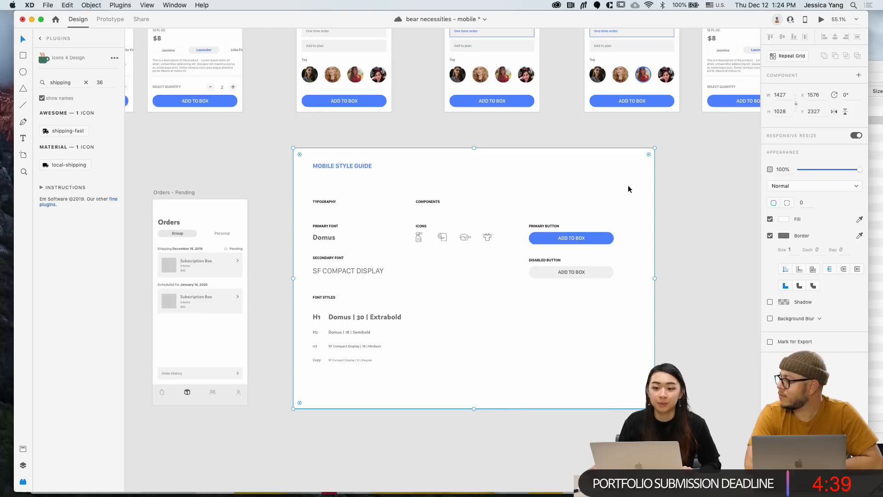
{"action": "left_click", "coordinate": [694, 208]}
{"action": "scroll", "coordinate": [679, 223], "scroll_direction": "right", "scroll_amount": 2}
{"action": "scroll", "coordinate": [678, 223], "scroll_direction": "up", "scroll_amount": 2}
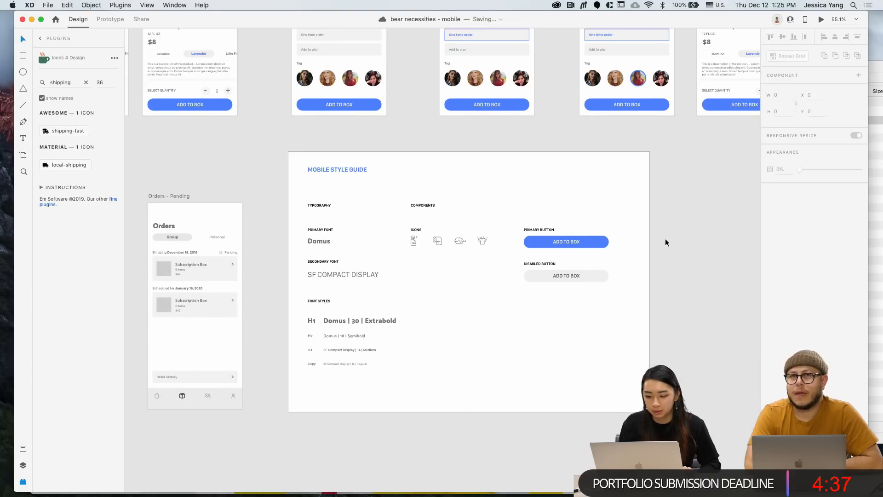
{"action": "scroll", "coordinate": [665, 239], "scroll_direction": "up", "scroll_amount": 3}
{"action": "scroll", "coordinate": [665, 239], "scroll_direction": "right", "scroll_amount": 1}
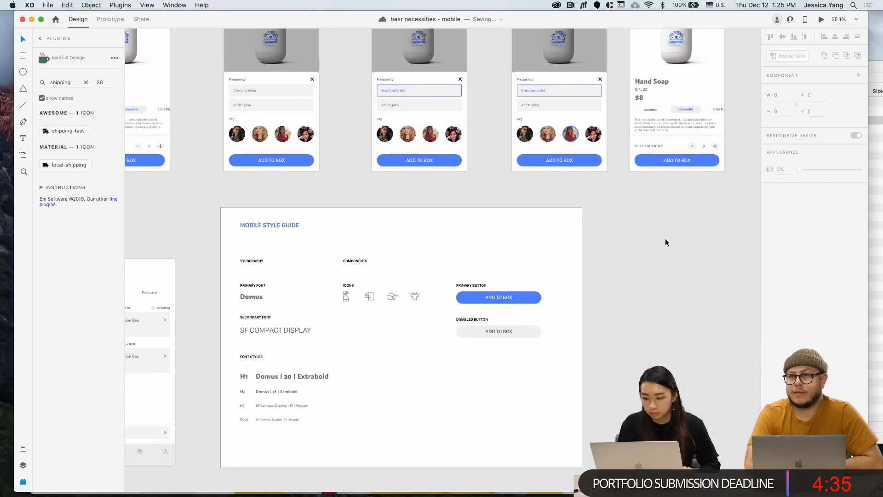
{"action": "scroll", "coordinate": [665, 238], "scroll_direction": "left", "scroll_amount": 10}
{"action": "scroll", "coordinate": [665, 238], "scroll_direction": "up", "scroll_amount": 1}
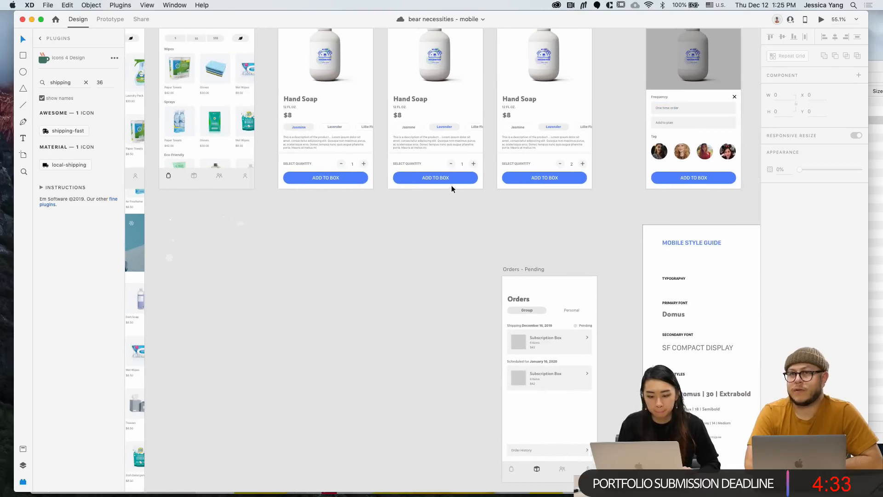
{"action": "scroll", "coordinate": [320, 136], "scroll_direction": "up", "scroll_amount": 4}
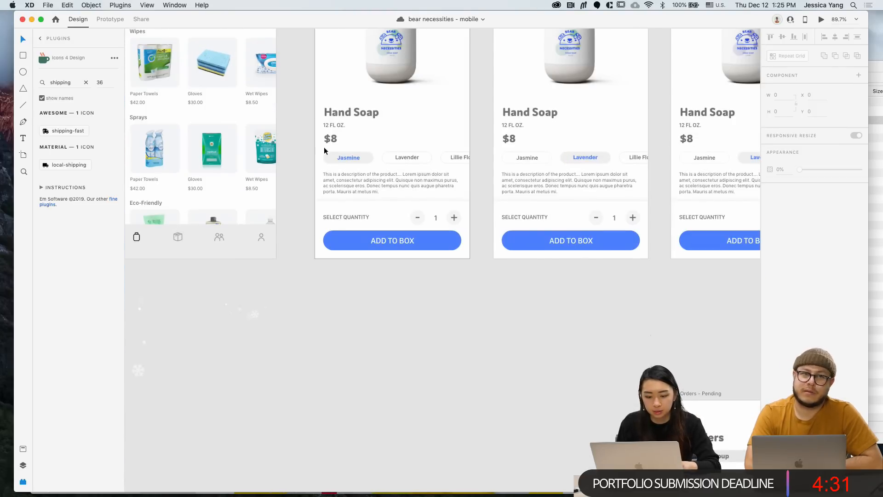
{"action": "left_click_drag", "start_coordinate": [333, 150], "coordinate": [495, 164]}
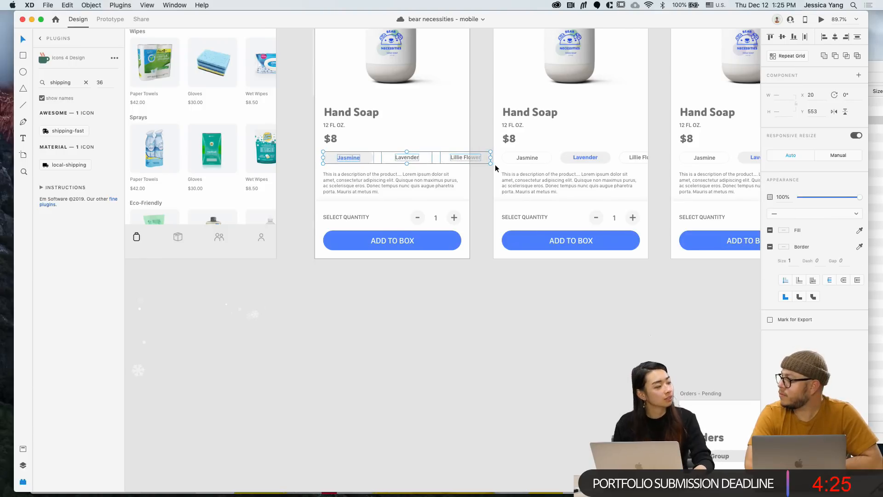
{"action": "scroll", "coordinate": [495, 164], "scroll_direction": "right", "scroll_amount": 4}
{"action": "scroll", "coordinate": [495, 164], "scroll_direction": "down", "scroll_amount": 1}
{"action": "left_click", "coordinate": [467, 223]}
{"action": "scroll", "coordinate": [466, 224], "scroll_direction": "down", "scroll_amount": 3}
{"action": "scroll", "coordinate": [466, 223], "scroll_direction": "down", "scroll_amount": 3}
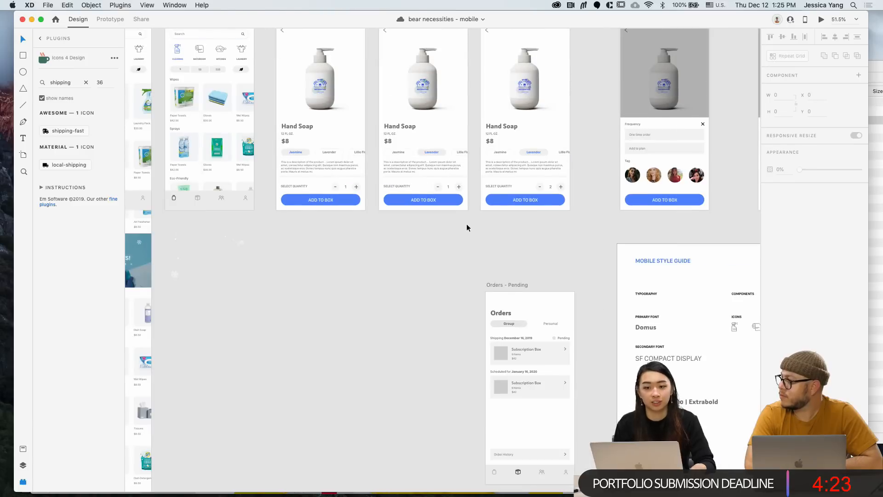
{"action": "scroll", "coordinate": [466, 224], "scroll_direction": "right", "scroll_amount": 5}
{"action": "scroll", "coordinate": [467, 224], "scroll_direction": "down", "scroll_amount": 2}
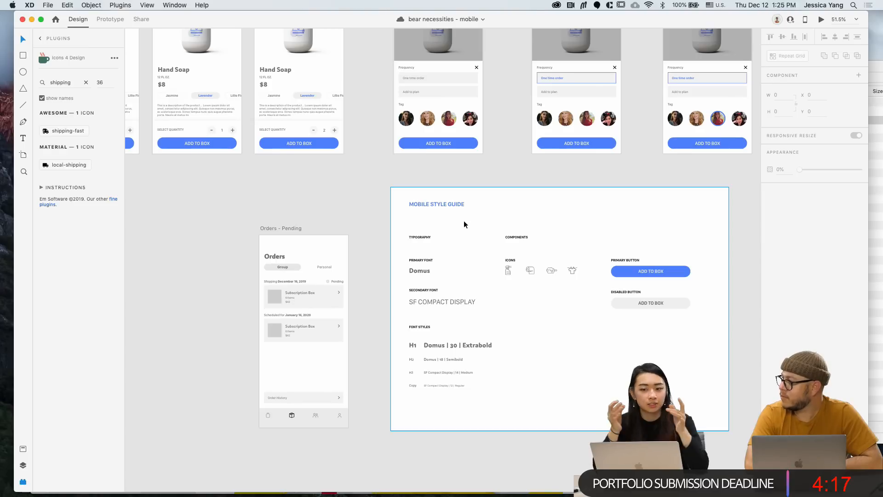
{"action": "left_click", "coordinate": [464, 221]}
{"action": "key", "text": "super+z"}
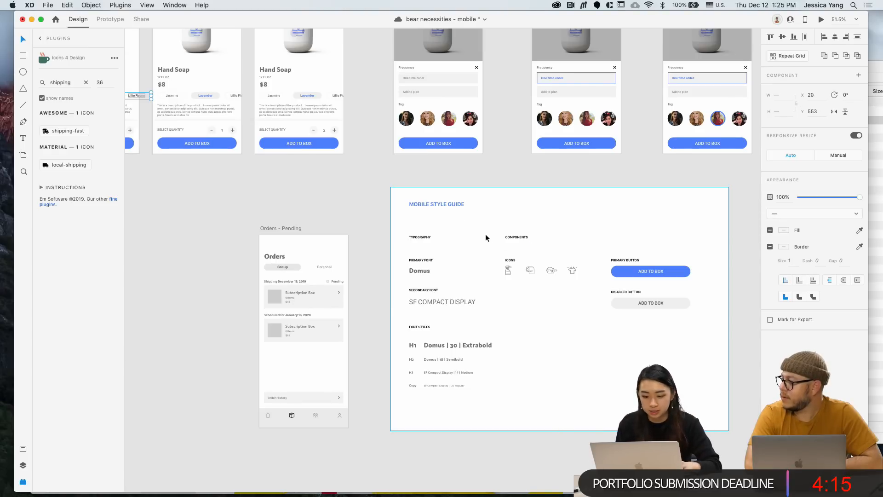
Alt-drag the Jasmine, Lavender and Lillie Flower pills from Hand Soap under the buttons
{"action": "scroll", "coordinate": [519, 256], "scroll_direction": "down", "scroll_amount": 3}
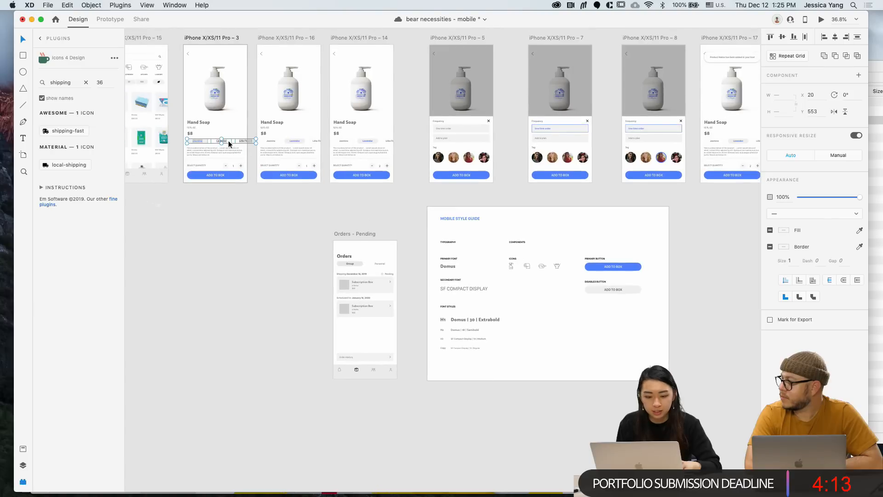
{"action": "left_click_drag", "start_coordinate": [225, 140], "coordinate": [615, 308]}
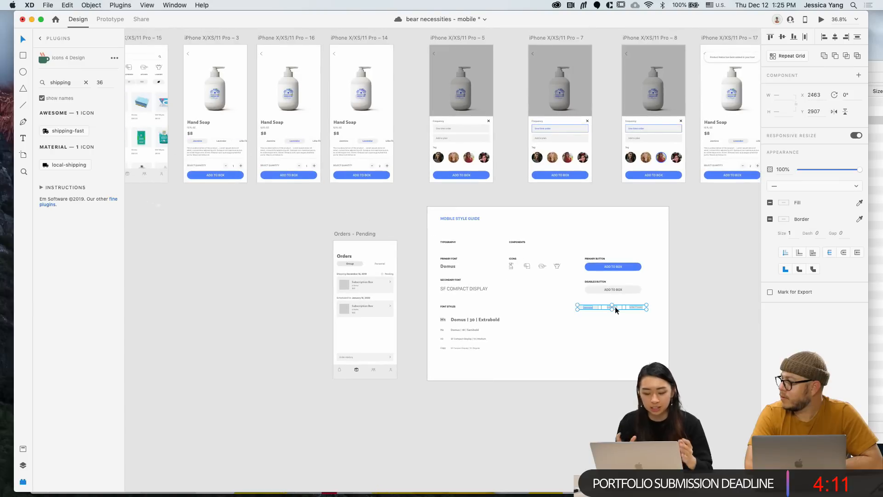
{"action": "scroll", "coordinate": [615, 307], "scroll_direction": "up", "scroll_amount": 5}
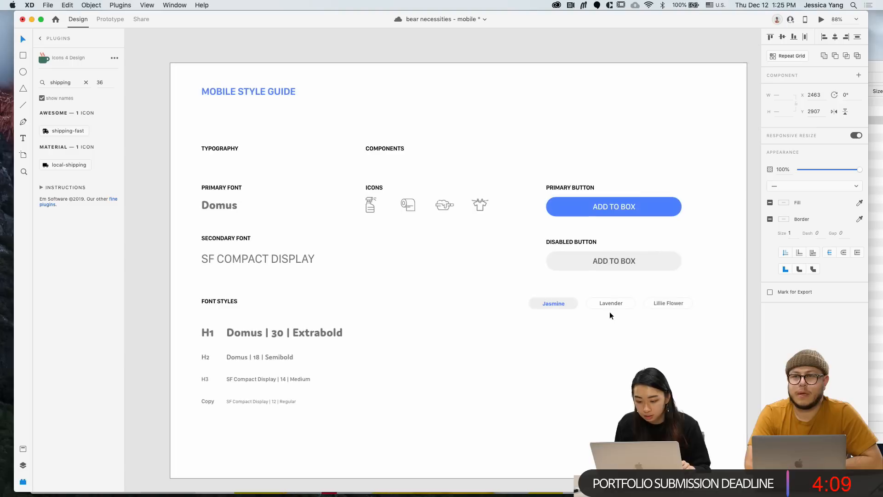
{"action": "left_click_drag", "start_coordinate": [600, 305], "coordinate": [621, 315]}
Duplicate the DISABLED BUTTON label above the pills and retype it PILLS
{"action": "left_click_drag", "start_coordinate": [572, 243], "coordinate": [573, 297]}
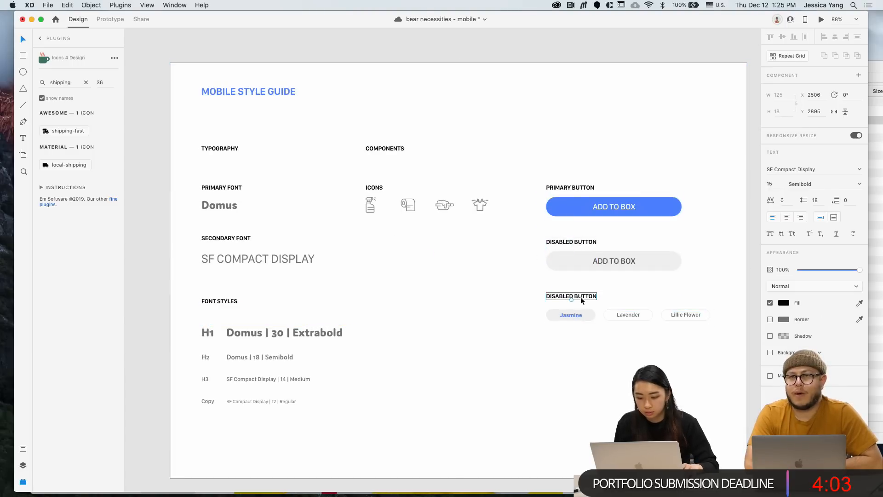
{"action": "double_click", "coordinate": [581, 297]}
{"action": "type", "text": "PILLS"}
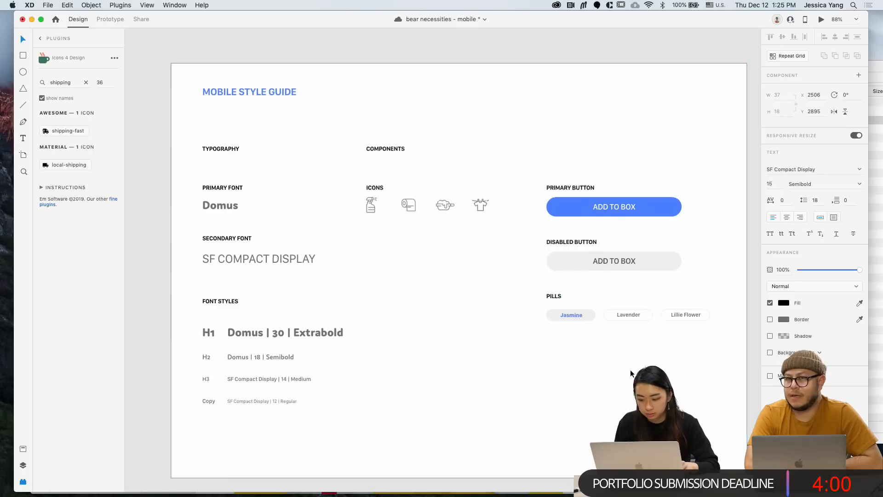
{"action": "scroll", "coordinate": [631, 369], "scroll_direction": "down", "scroll_amount": 3}
{"action": "left_click", "coordinate": [734, 364]}
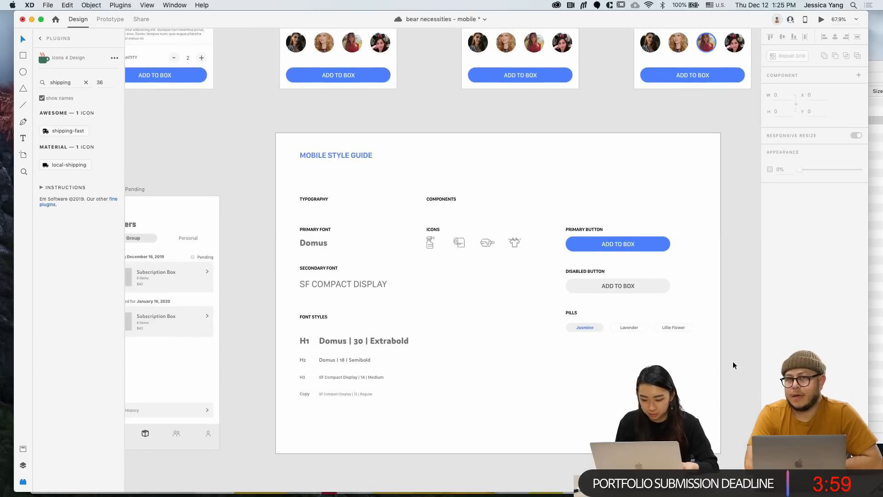
{"action": "scroll", "coordinate": [733, 364], "scroll_direction": "down", "scroll_amount": 2}
{"action": "scroll", "coordinate": [733, 363], "scroll_direction": "up", "scroll_amount": 3}
{"action": "scroll", "coordinate": [734, 363], "scroll_direction": "left", "scroll_amount": 2}
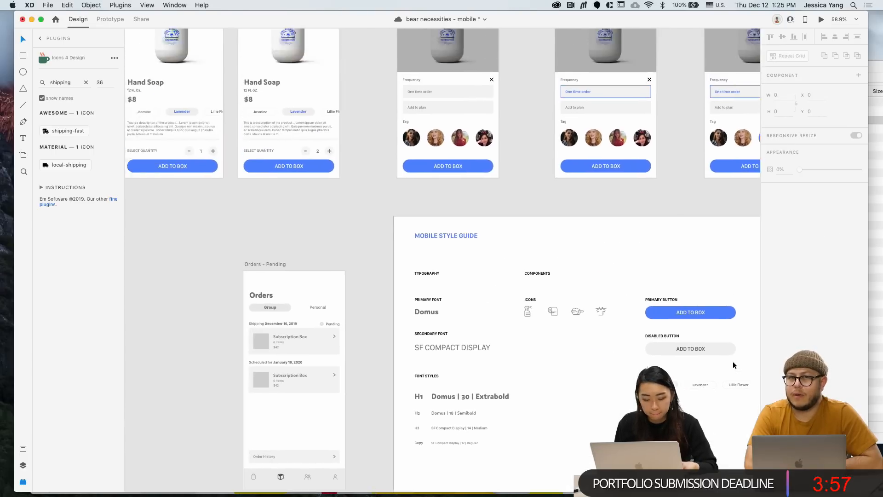
{"action": "scroll", "coordinate": [733, 361], "scroll_direction": "right", "scroll_amount": 2}
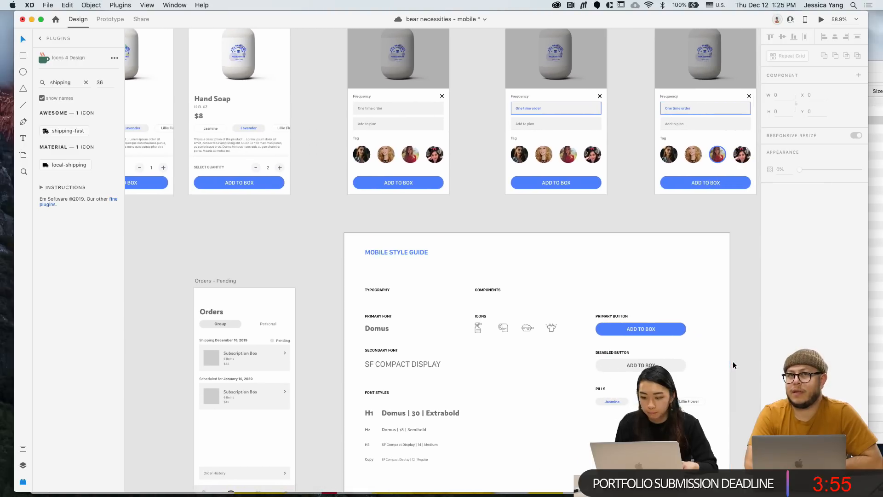
{"action": "scroll", "coordinate": [732, 361], "scroll_direction": "down", "scroll_amount": 2}
{"action": "scroll", "coordinate": [556, 225], "scroll_direction": "left", "scroll_amount": 3}
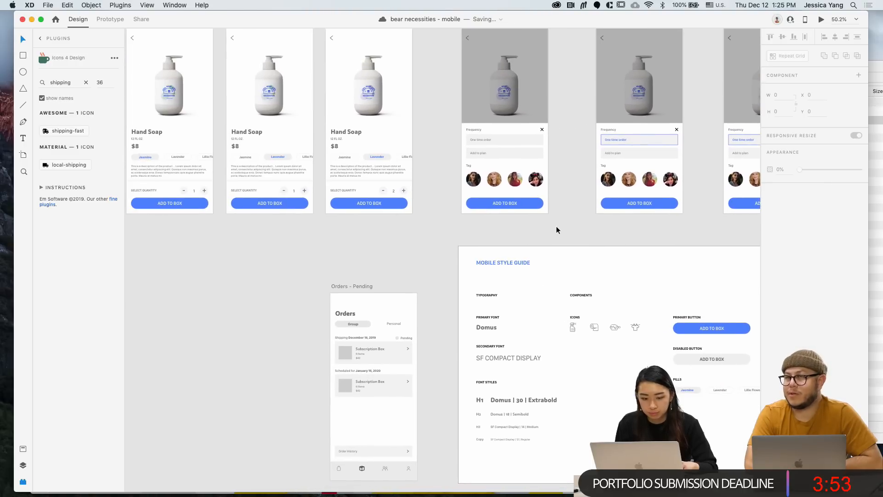
{"action": "scroll", "coordinate": [556, 225], "scroll_direction": "left", "scroll_amount": 5}
{"action": "scroll", "coordinate": [556, 225], "scroll_direction": "down", "scroll_amount": 1}
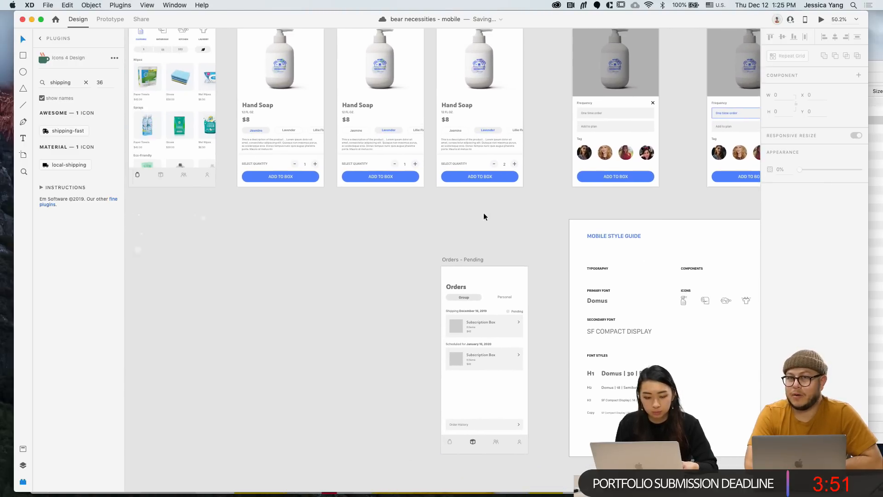
{"action": "scroll", "coordinate": [395, 167], "scroll_direction": "left", "scroll_amount": 3}
{"action": "scroll", "coordinate": [196, 159], "scroll_direction": "up", "scroll_amount": 3}
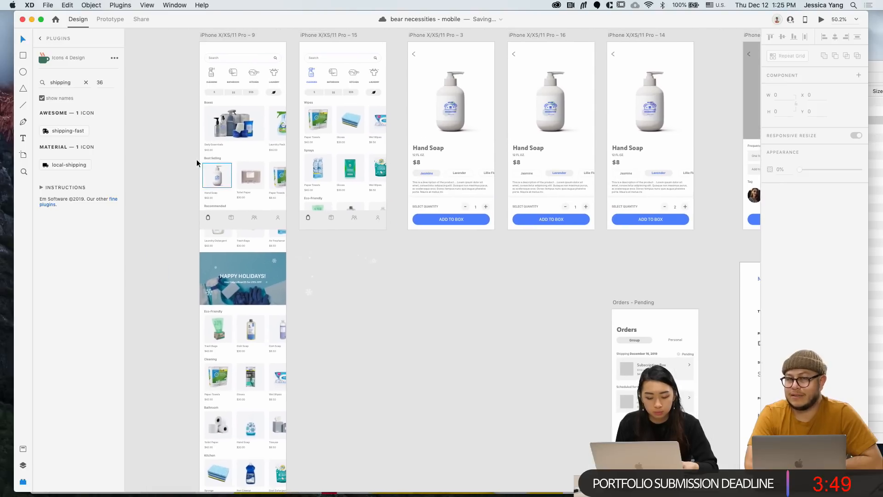
{"action": "scroll", "coordinate": [208, 155], "scroll_direction": "up", "scroll_amount": 2}
{"action": "scroll", "coordinate": [208, 156], "scroll_direction": "left", "scroll_amount": 1}
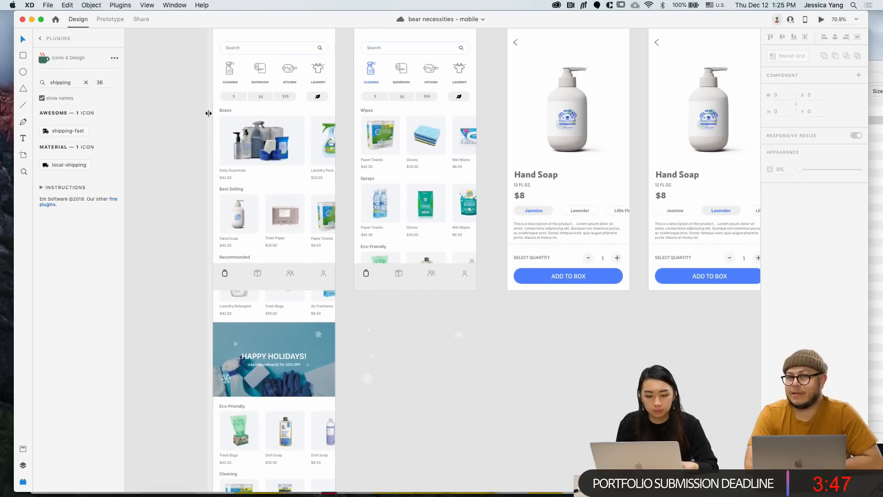
Copy the $, $$, $$$ and leaf price pills into the style guide below the scent pills
{"action": "left_click_drag", "start_coordinate": [216, 91], "coordinate": [334, 107]}
{"action": "scroll", "coordinate": [334, 106], "scroll_direction": "right", "scroll_amount": 15}
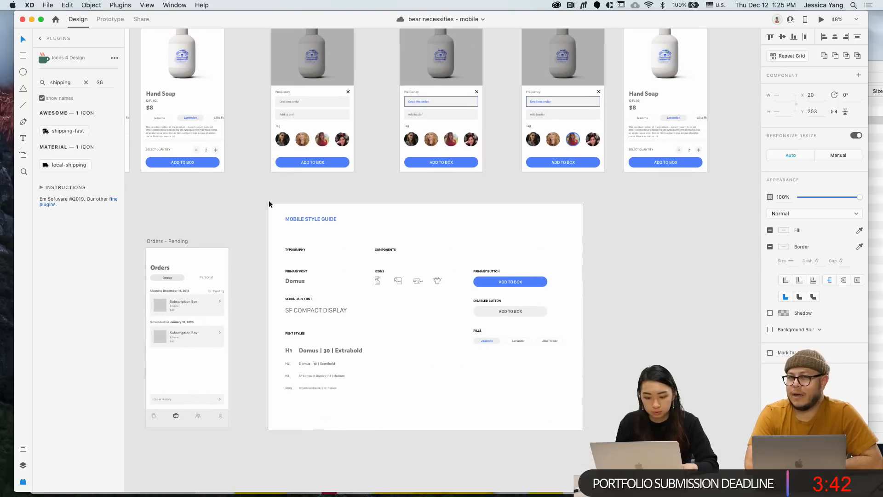
{"action": "left_click", "coordinate": [286, 221]}
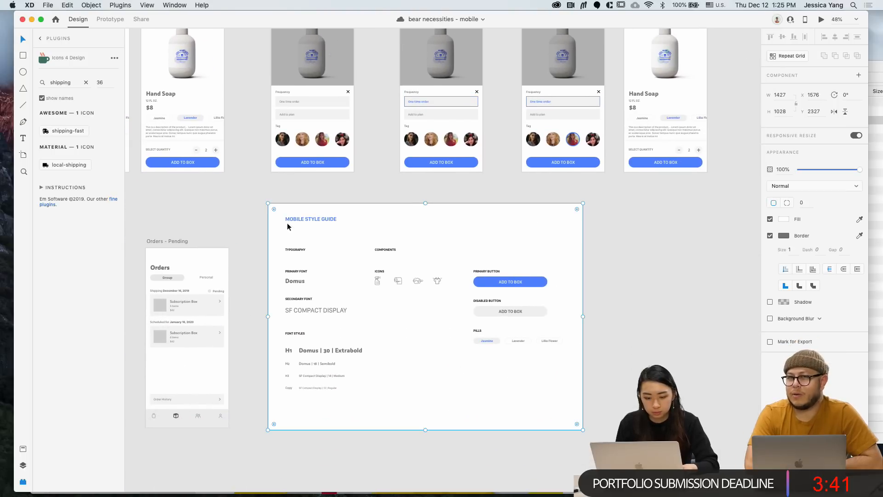
{"action": "key", "text": "super+v"}
{"action": "left_click_drag", "start_coordinate": [452, 261], "coordinate": [518, 358]}
{"action": "scroll", "coordinate": [519, 358], "scroll_direction": "up", "scroll_amount": 3}
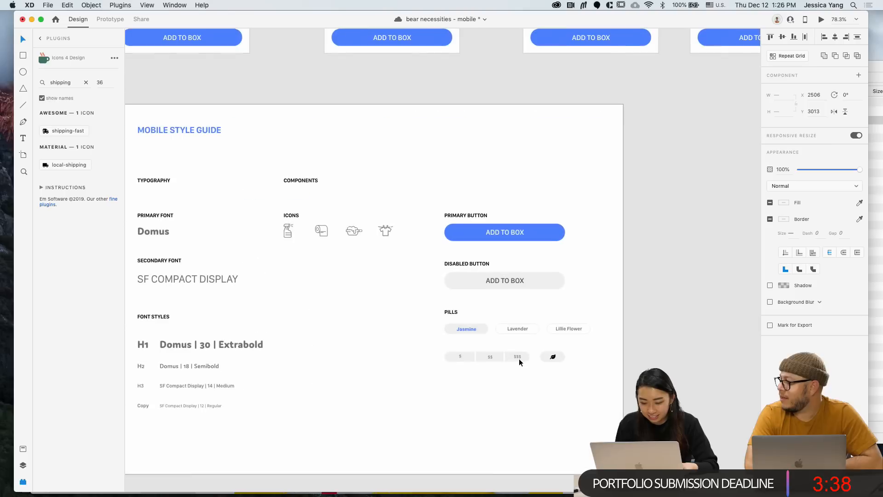
{"action": "left_click", "coordinate": [627, 354]}
Drag the style guide's white background rectangle off to the right
{"action": "scroll", "coordinate": [627, 354], "scroll_direction": "down", "scroll_amount": 2}
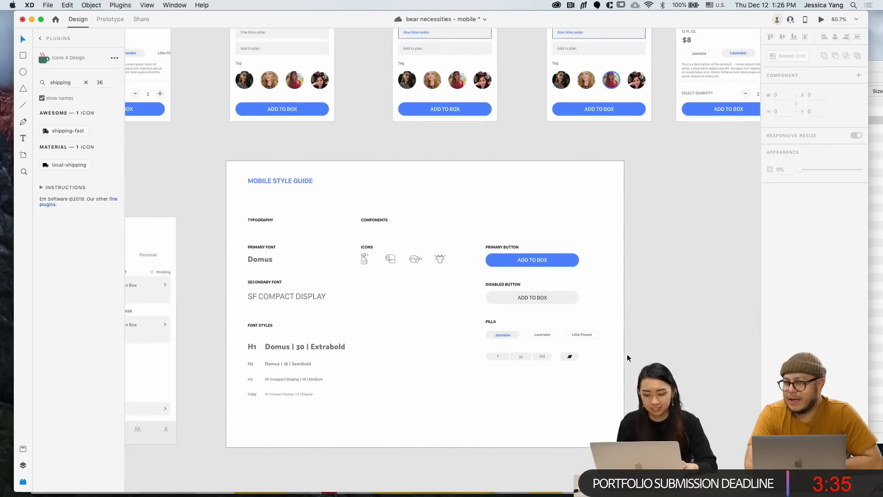
{"action": "scroll", "coordinate": [596, 374], "scroll_direction": "up", "scroll_amount": 1}
{"action": "left_click", "coordinate": [596, 375]}
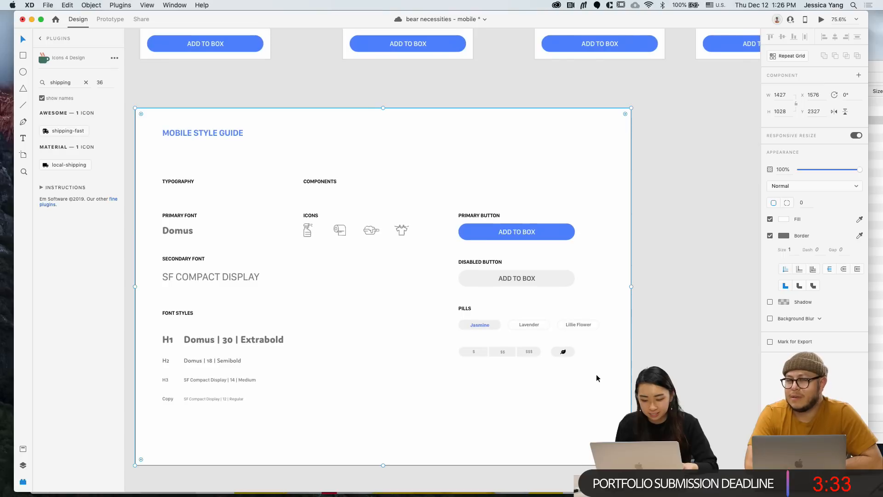
{"action": "scroll", "coordinate": [571, 354], "scroll_direction": "left", "scroll_amount": 1}
{"action": "scroll", "coordinate": [570, 354], "scroll_direction": "down", "scroll_amount": 1}
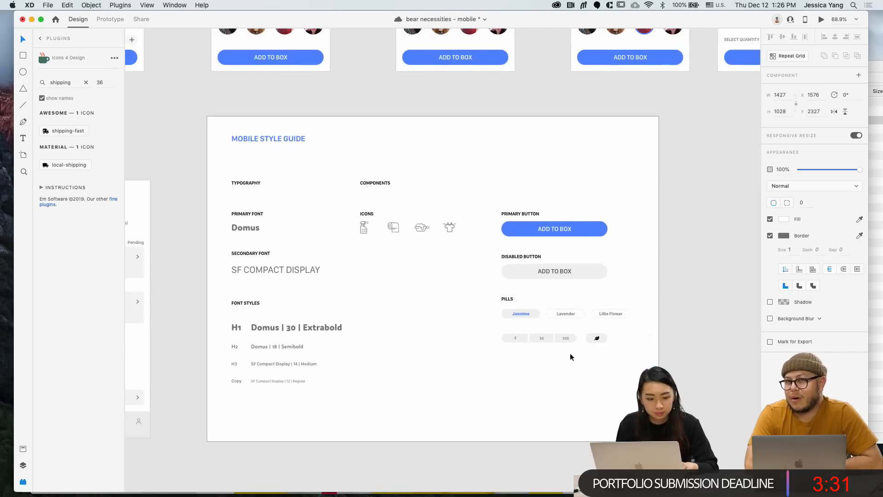
{"action": "left_click", "coordinate": [203, 173]}
{"action": "left_click_drag", "start_coordinate": [212, 175], "coordinate": [657, 214]}
Draw a new artboard over the style guide content and delete the old white rectangle
{"action": "left_click", "coordinate": [24, 155]}
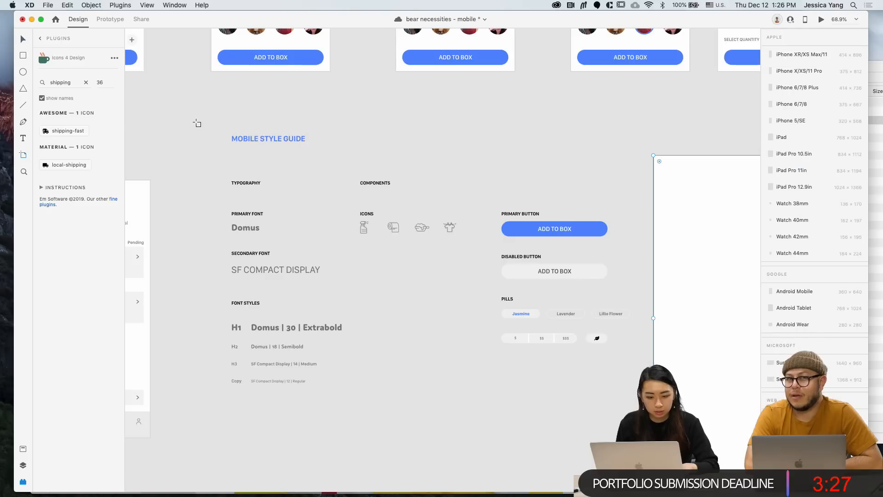
{"action": "left_click_drag", "start_coordinate": [197, 120], "coordinate": [645, 427]}
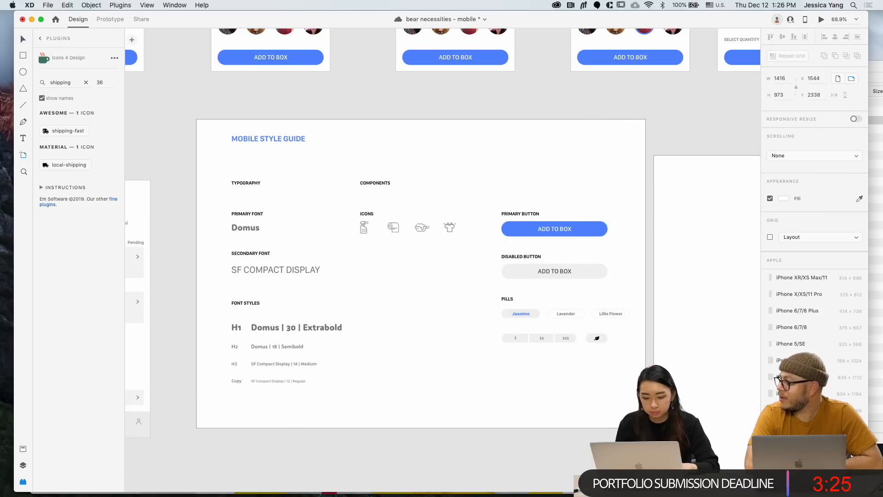
{"action": "key", "text": "v"}
{"action": "left_click", "coordinate": [680, 288]}
{"action": "key", "text": "Delete"}
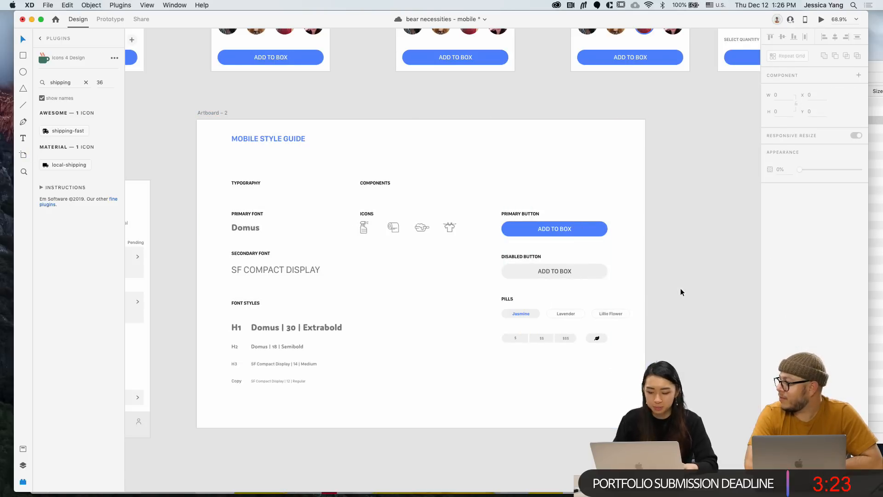
Nudge the buttons-and-pills column left with Shift+Left
{"action": "scroll", "coordinate": [680, 288], "scroll_direction": "down", "scroll_amount": 5}
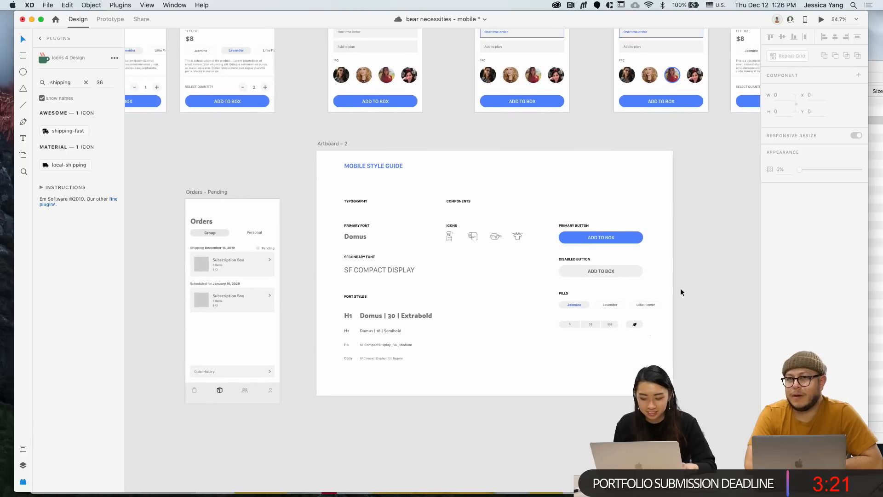
{"action": "left_click_drag", "start_coordinate": [658, 353], "coordinate": [547, 204]}
{"action": "key", "text": "shift+Left"}
{"action": "key", "text": "shift+Left"}
{"action": "key", "text": "shift+Left"}
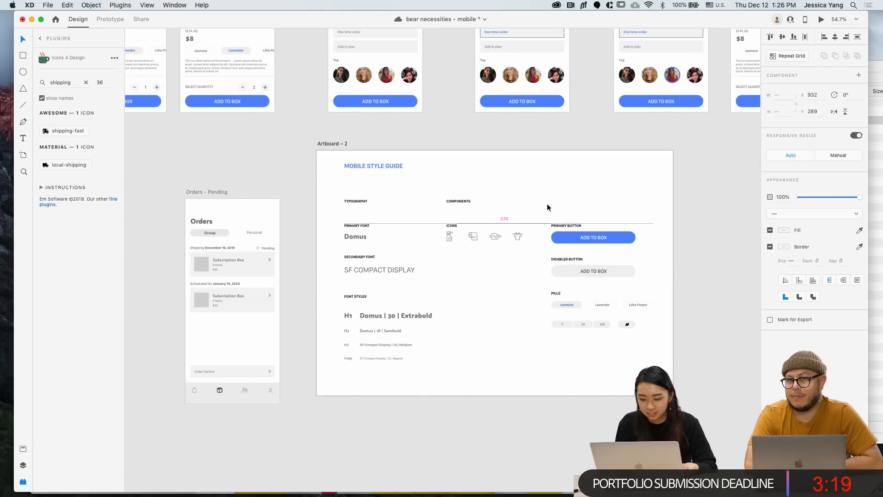
{"action": "left_click", "coordinate": [531, 422]}
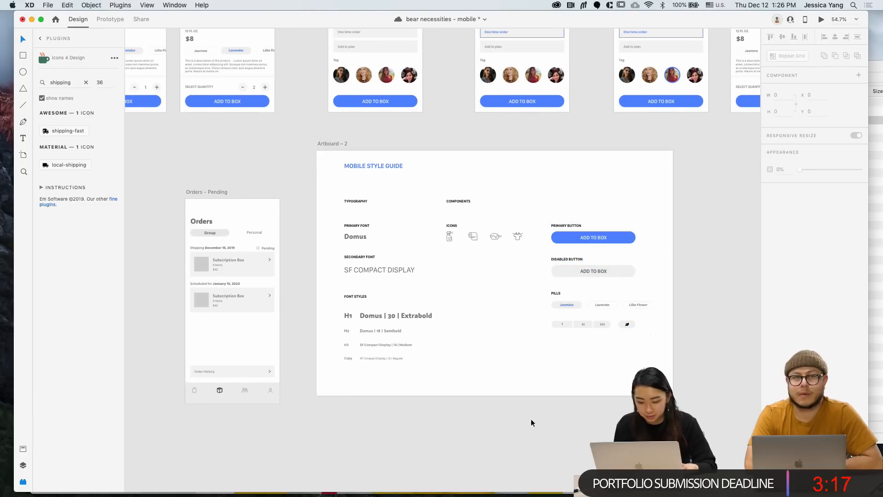
{"action": "scroll", "coordinate": [530, 423], "scroll_direction": "left", "scroll_amount": 2}
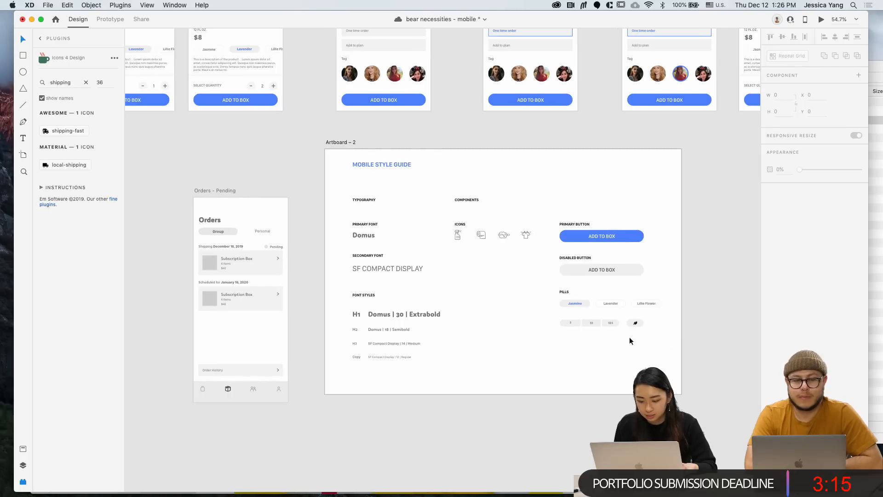
{"action": "left_click_drag", "start_coordinate": [630, 340], "coordinate": [548, 316]}
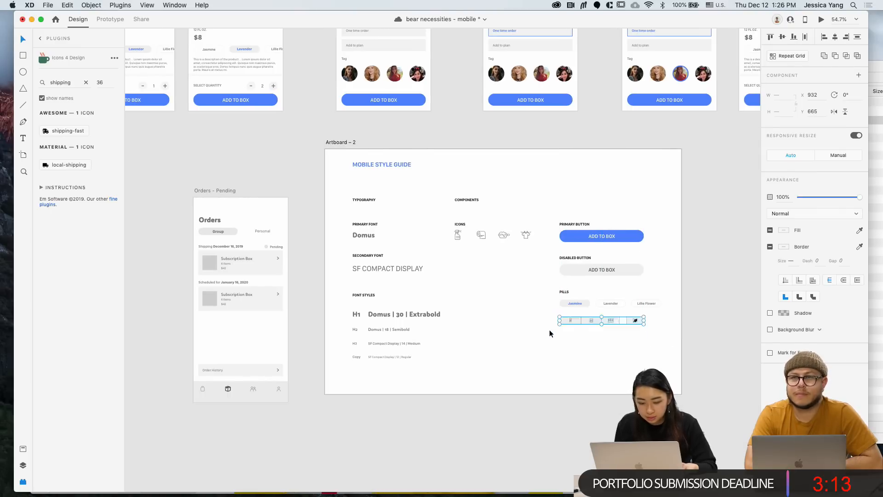
{"action": "left_click", "coordinate": [549, 329]}
{"action": "scroll", "coordinate": [549, 329], "scroll_direction": "left", "scroll_amount": 5}
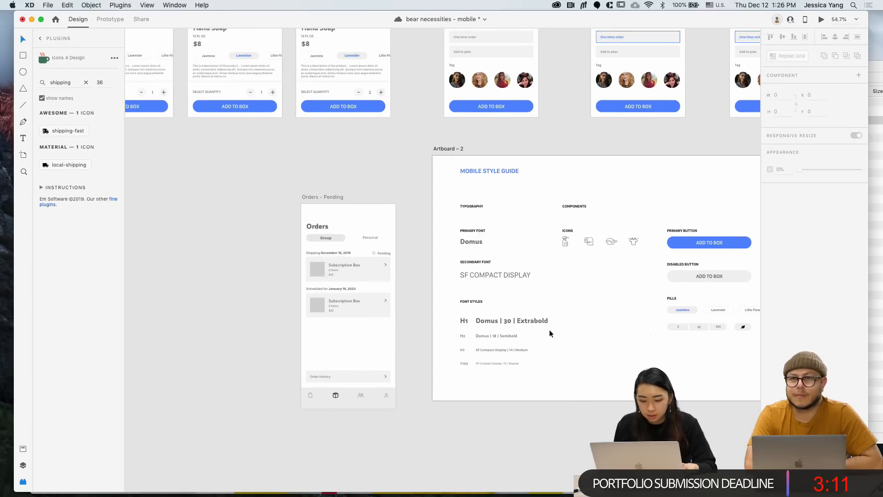
{"action": "scroll", "coordinate": [549, 329], "scroll_direction": "left", "scroll_amount": 12}
{"action": "scroll", "coordinate": [549, 330], "scroll_direction": "up", "scroll_amount": 3}
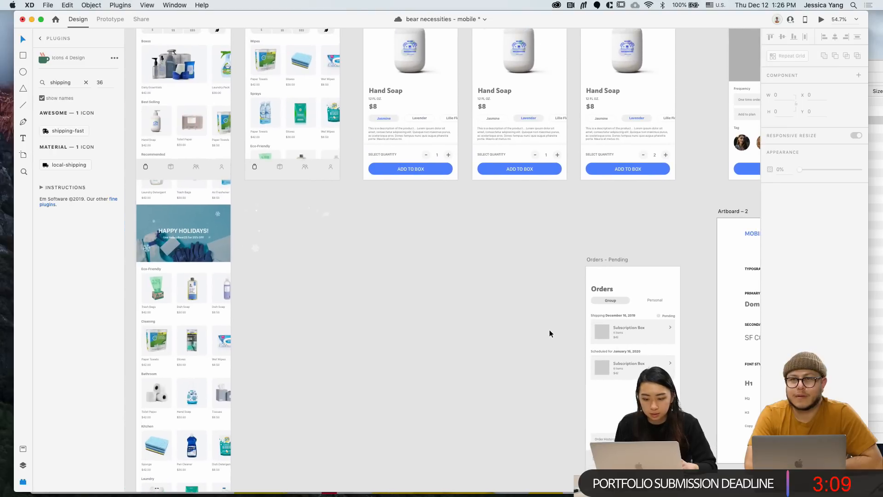
{"action": "scroll", "coordinate": [414, 234], "scroll_direction": "up", "scroll_amount": 3}
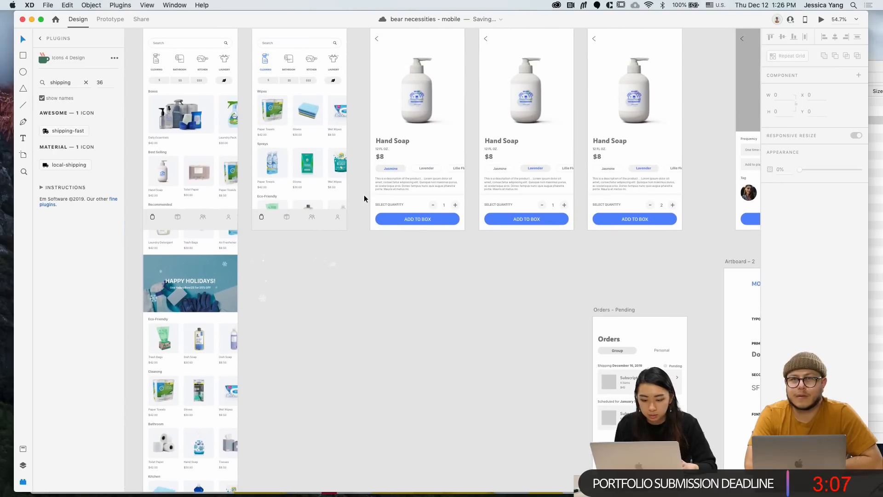
Copy the quantity selector and ADD TO BOX button group into Artboard – 2
{"action": "left_click_drag", "start_coordinate": [364, 199], "coordinate": [468, 239]}
{"action": "scroll", "coordinate": [468, 239], "scroll_direction": "right", "scroll_amount": 10}
{"action": "scroll", "coordinate": [468, 239], "scroll_direction": "down", "scroll_amount": 1}
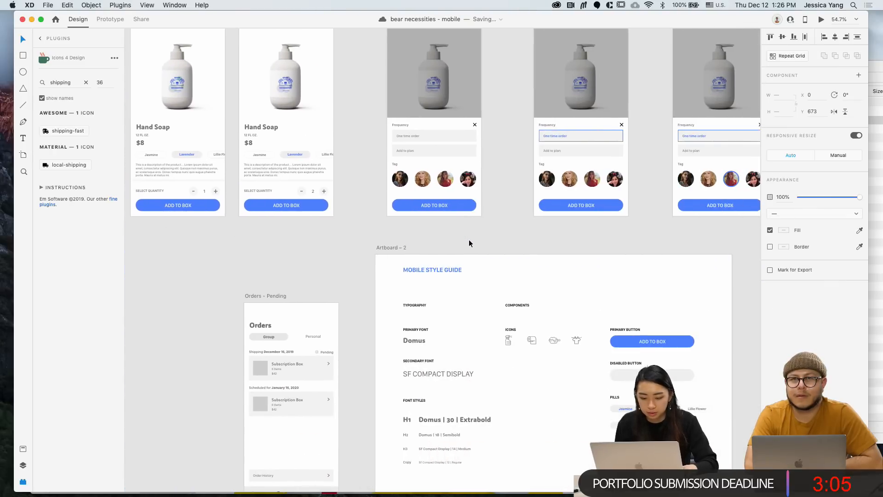
{"action": "left_click", "coordinate": [384, 247]}
{"action": "key", "text": "super+v"}
Move the pasted quantity group to the style guide's lower right, beneath the price pills
{"action": "scroll", "coordinate": [401, 308], "scroll_direction": "down", "scroll_amount": 8}
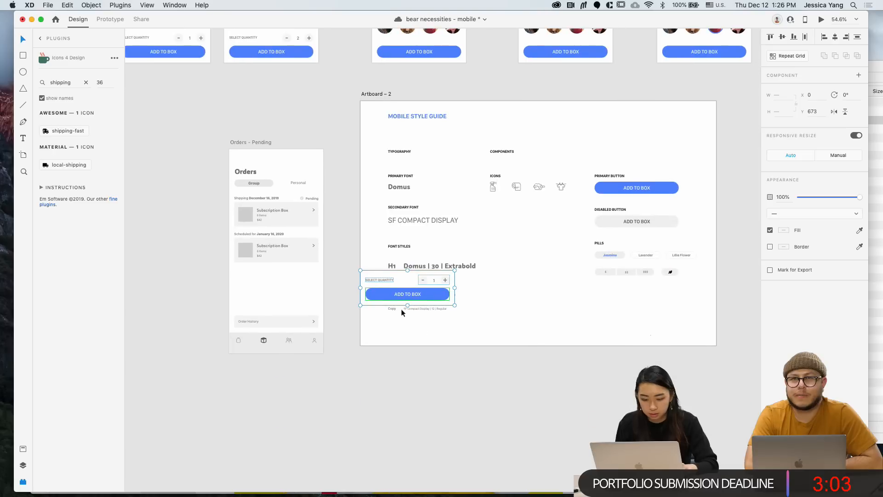
{"action": "left_click_drag", "start_coordinate": [432, 296], "coordinate": [664, 319]}
{"action": "scroll", "coordinate": [664, 319], "scroll_direction": "right", "scroll_amount": 5}
{"action": "scroll", "coordinate": [664, 319], "scroll_direction": "up", "scroll_amount": 1}
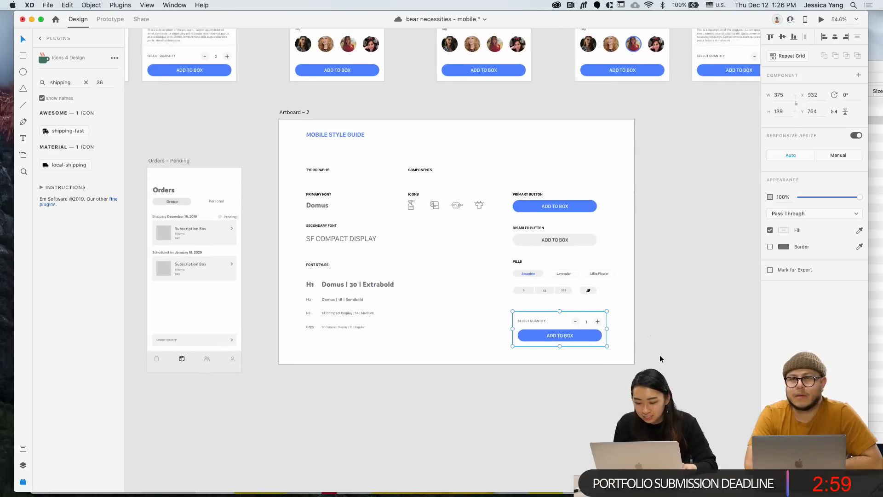
{"action": "left_click", "coordinate": [659, 355]}
{"action": "scroll", "coordinate": [581, 295], "scroll_direction": "up", "scroll_amount": 3}
{"action": "scroll", "coordinate": [528, 332], "scroll_direction": "down", "scroll_amount": 5}
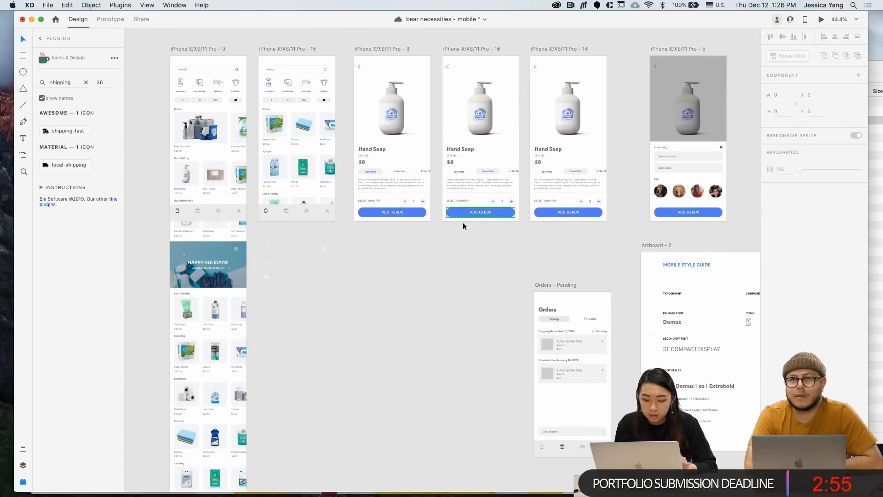
{"action": "scroll", "coordinate": [410, 276], "scroll_direction": "right", "scroll_amount": 5}
{"action": "scroll", "coordinate": [410, 276], "scroll_direction": "right", "scroll_amount": 5}
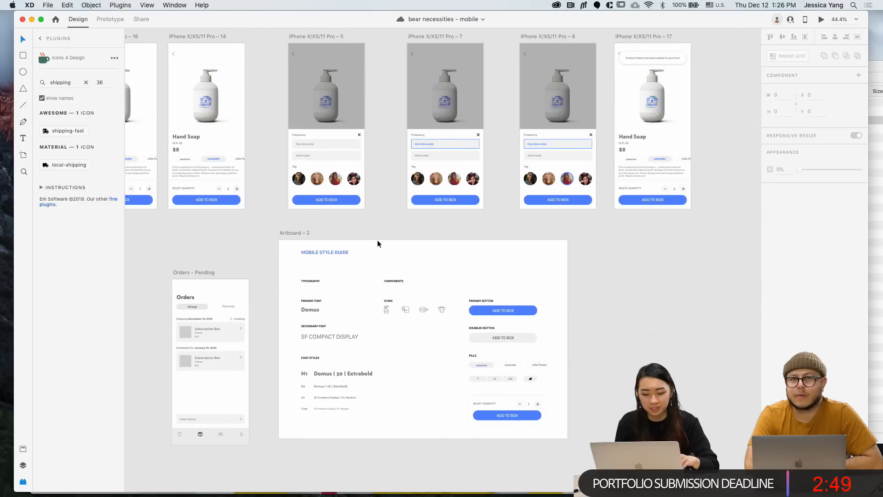
{"action": "scroll", "coordinate": [379, 244], "scroll_direction": "down", "scroll_amount": 2}
{"action": "scroll", "coordinate": [522, 294], "scroll_direction": "up", "scroll_amount": 5}
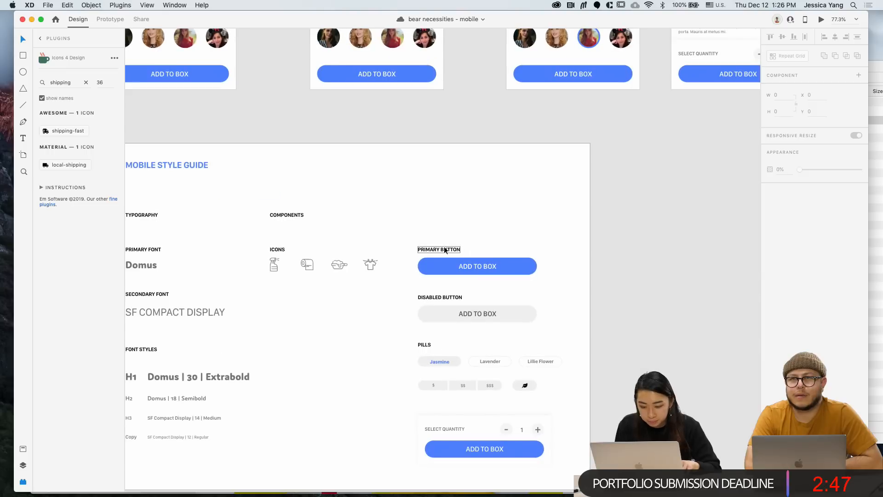
Duplicate the PRIMARY BUTTON label below the pills and retype it as ADD TO BOX
{"action": "left_click_drag", "start_coordinate": [444, 250], "coordinate": [442, 406]}
{"action": "double_click", "coordinate": [443, 406]}
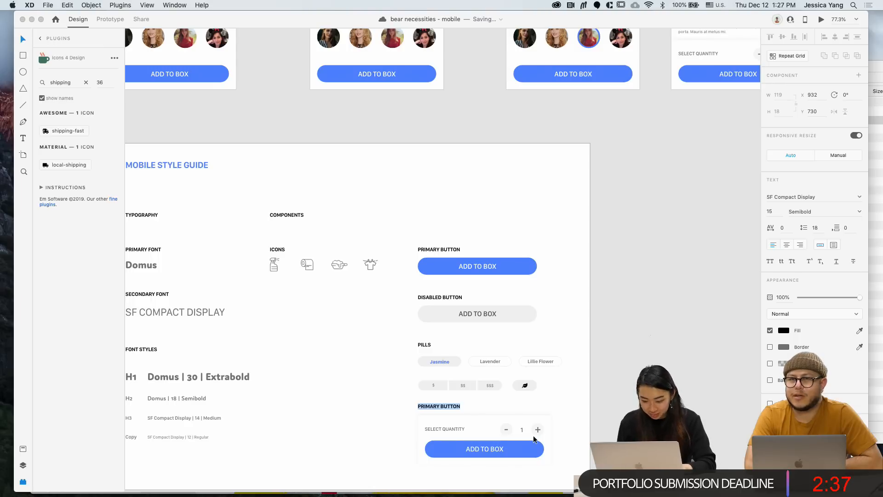
{"action": "type", "text": "ADD TO BX"}
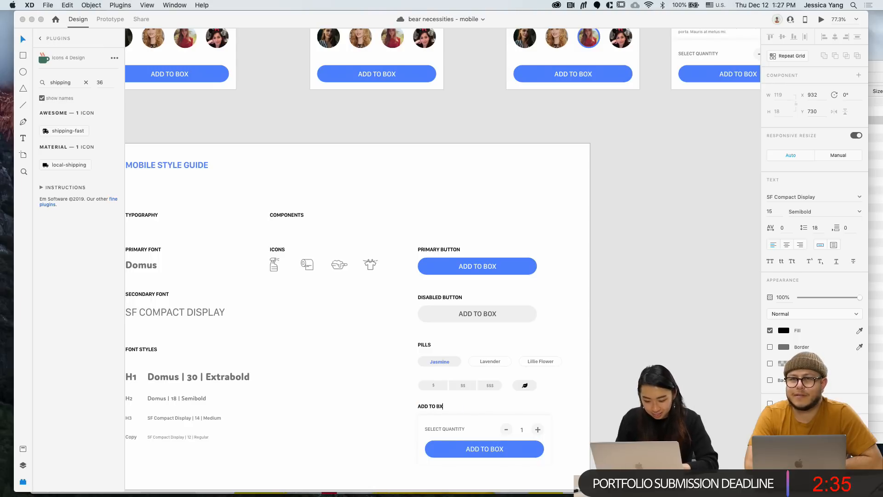
{"action": "key", "text": "BackSpace"}
{"action": "type", "text": "OX"}
{"action": "key", "text": "Escape"}
Rename the label to ADD QUANTITY, then marquee-select the whole components section
{"action": "scroll", "coordinate": [359, 276], "scroll_direction": "down", "scroll_amount": 2}
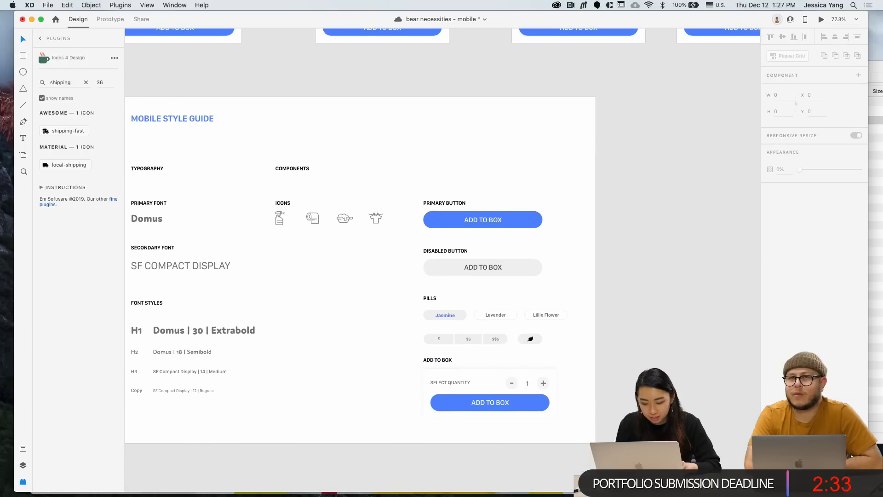
{"action": "left_click", "coordinate": [441, 359]}
{"action": "double_click", "coordinate": [437, 360]}
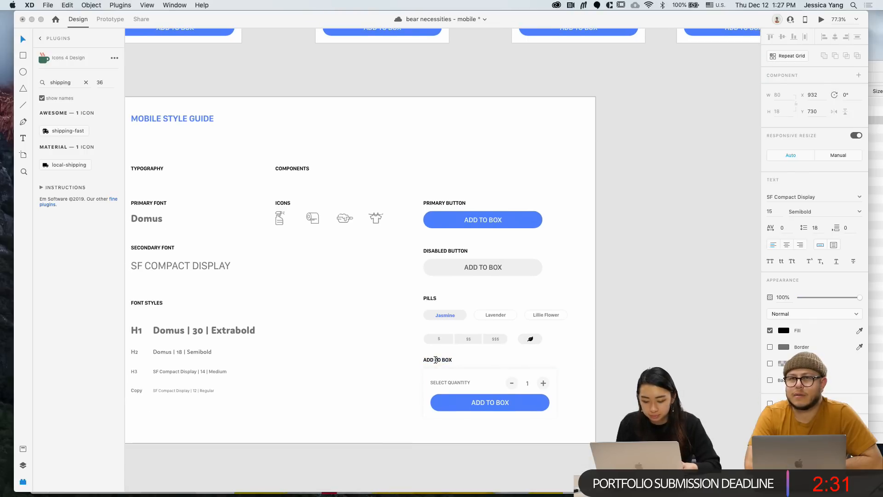
{"action": "type", "text": "QUANTITY"}
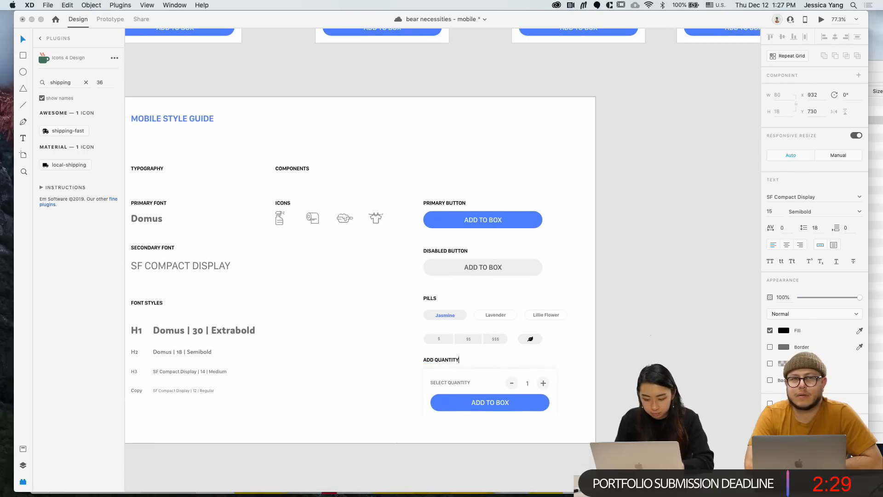
{"action": "key", "text": "Escape"}
{"action": "left_click", "coordinate": [603, 357]}
{"action": "scroll", "coordinate": [602, 357], "scroll_direction": "down", "scroll_amount": 3}
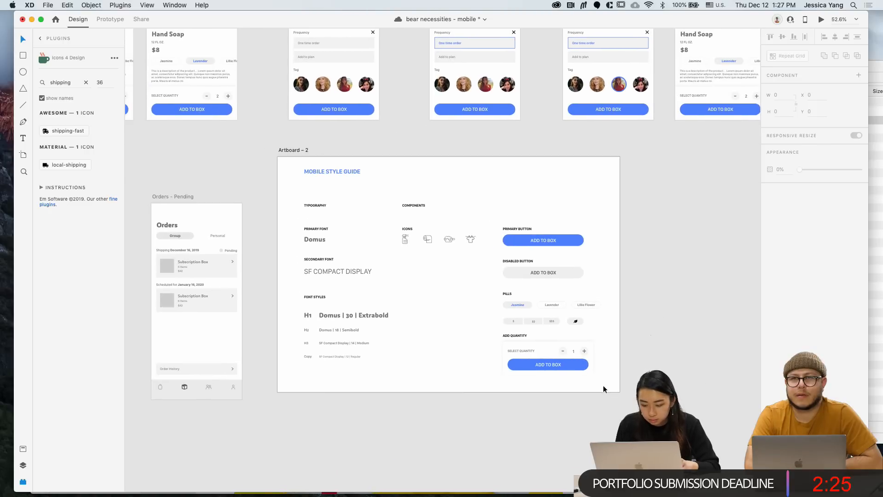
{"action": "left_click_drag", "start_coordinate": [605, 385], "coordinate": [401, 165]}
Raise the components and typography sections, grouping the typography and top-aligning it with COMPONENTS
{"action": "key", "text": "shift+Up"}
{"action": "key", "text": "shift+Up"}
{"action": "key", "text": "shift+Up"}
{"action": "key", "text": "shift+Up"}
{"action": "key", "text": "shift+Up"}
{"action": "key", "text": "shift+Up"}
{"action": "key", "text": "shift+Up"}
{"action": "key", "text": "shift+Up"}
{"action": "key", "text": "shift+Up"}
{"action": "key", "text": "shift+Up"}
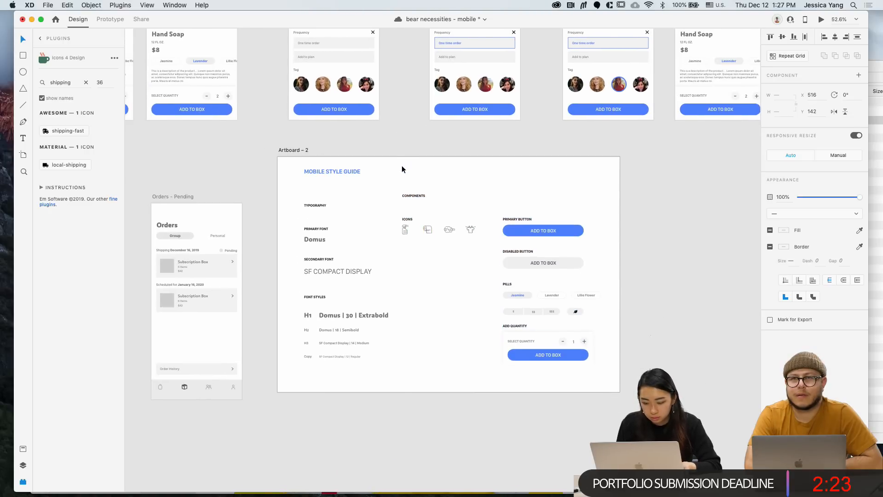
{"action": "left_click", "coordinate": [504, 165]}
{"action": "left_click_drag", "start_coordinate": [327, 173], "coordinate": [299, 191]}
{"action": "key", "text": "shift+Up"}
{"action": "key", "text": "shift+Up"}
{"action": "key", "text": "shift+Up"}
{"action": "key", "text": "shift+Up"}
{"action": "key", "text": "shift+Up"}
{"action": "key", "text": "shift+Up"}
{"action": "key", "text": "shift+Up"}
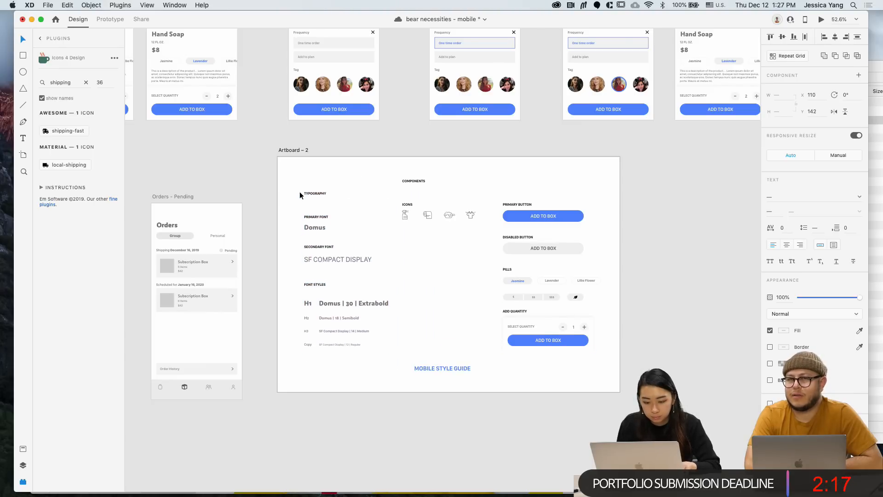
{"action": "key", "text": "super+g"}
{"action": "left_click", "coordinate": [420, 180], "text": "shift"}
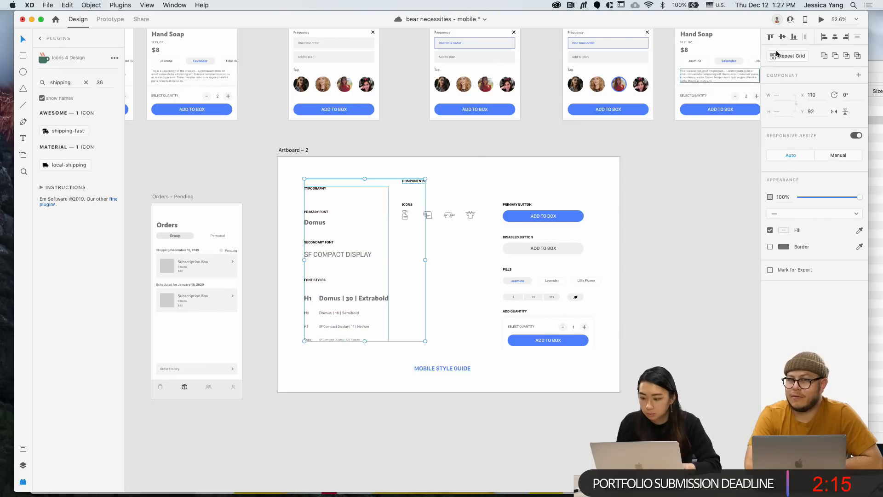
{"action": "left_click", "coordinate": [770, 36]}
{"action": "left_click", "coordinate": [346, 349]}
{"action": "left_click", "coordinate": [346, 312]}
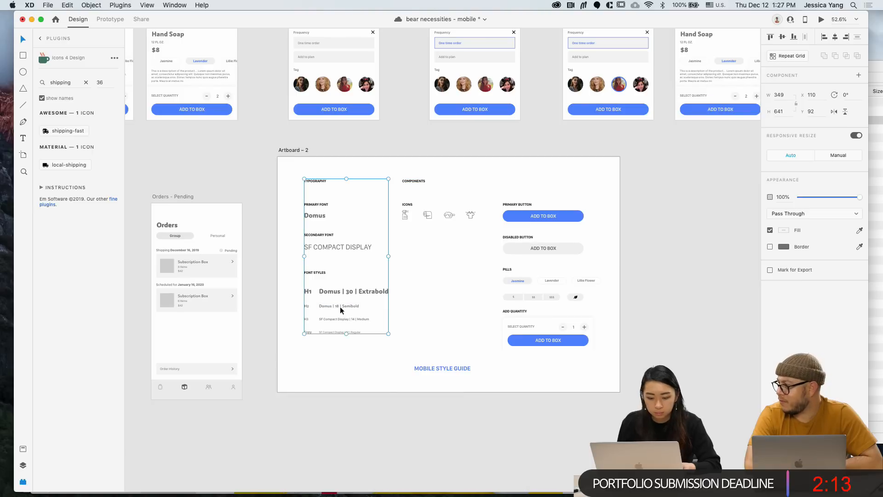
{"action": "left_click", "coordinate": [349, 364]}
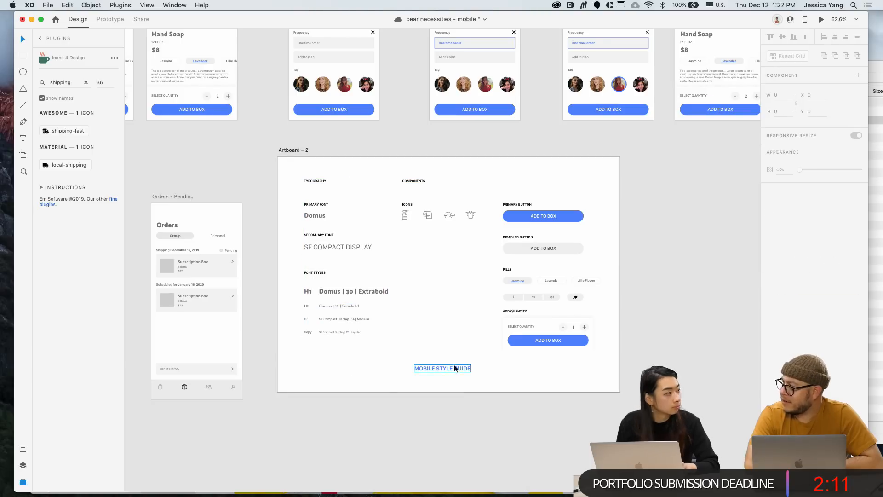
Place the MOBILE STYLE GUIDE title in the artboard's top-left corner
{"action": "left_click_drag", "start_coordinate": [457, 374], "coordinate": [321, 167]}
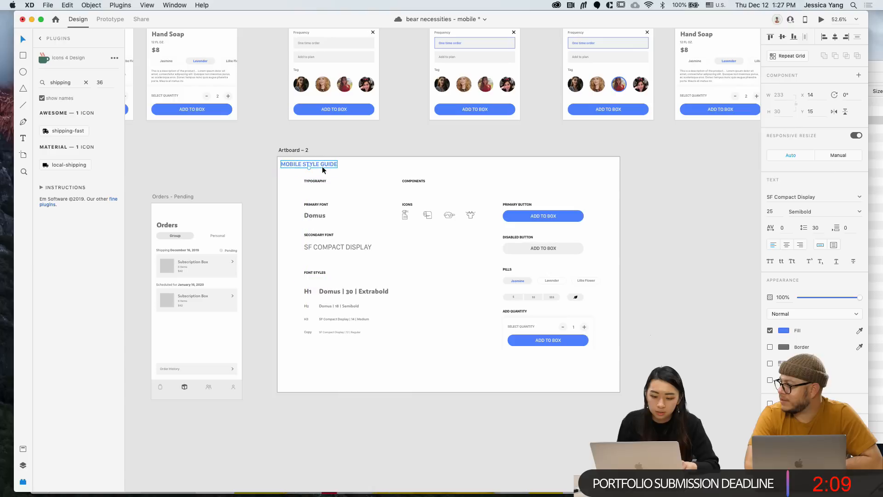
{"action": "left_click", "coordinate": [363, 148]}
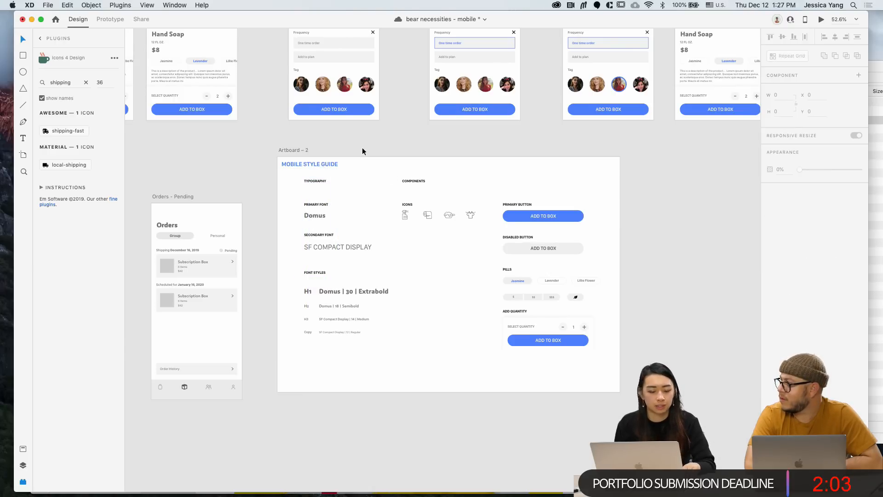
{"action": "scroll", "coordinate": [362, 148], "scroll_direction": "left", "scroll_amount": 2}
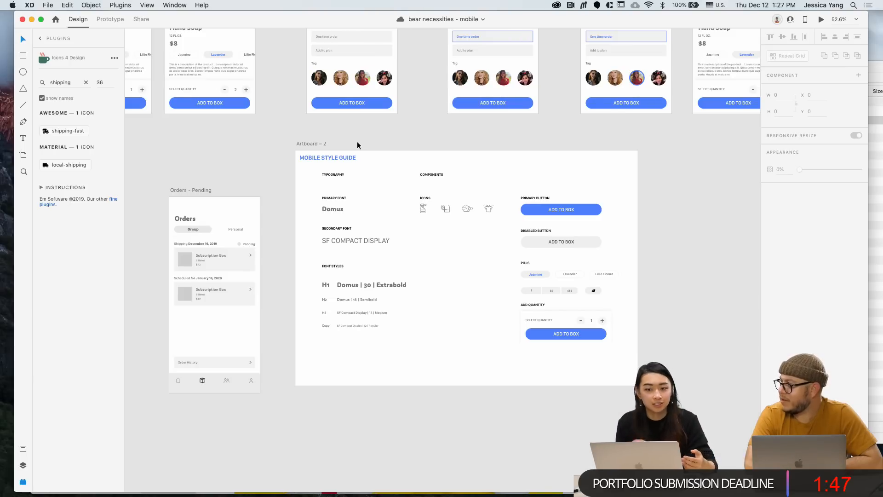
{"action": "scroll", "coordinate": [357, 143], "scroll_direction": "left", "scroll_amount": 1}
{"action": "scroll", "coordinate": [357, 144], "scroll_direction": "down", "scroll_amount": 1}
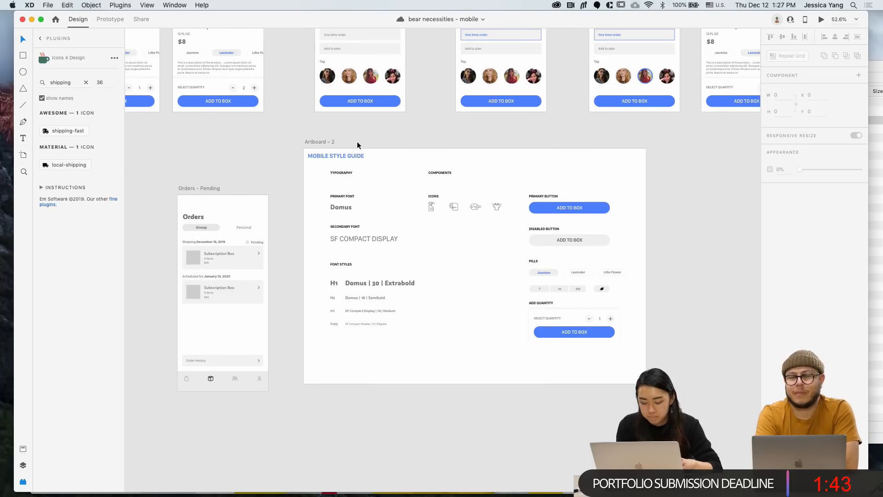
{"action": "scroll", "coordinate": [357, 142], "scroll_direction": "down", "scroll_amount": 3}
{"action": "scroll", "coordinate": [357, 142], "scroll_direction": "left", "scroll_amount": 2}
{"action": "scroll", "coordinate": [357, 142], "scroll_direction": "up", "scroll_amount": 1}
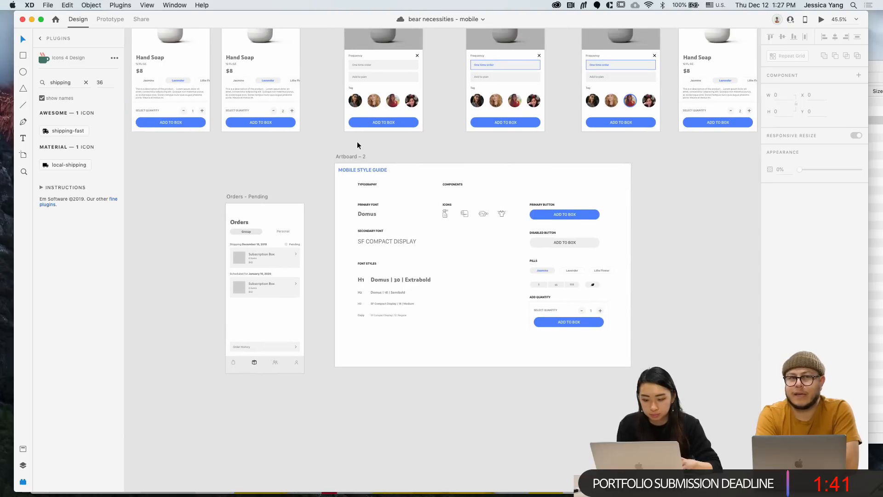
{"action": "scroll", "coordinate": [364, 131], "scroll_direction": "up", "scroll_amount": 2}
{"action": "scroll", "coordinate": [363, 131], "scroll_direction": "left", "scroll_amount": 2}
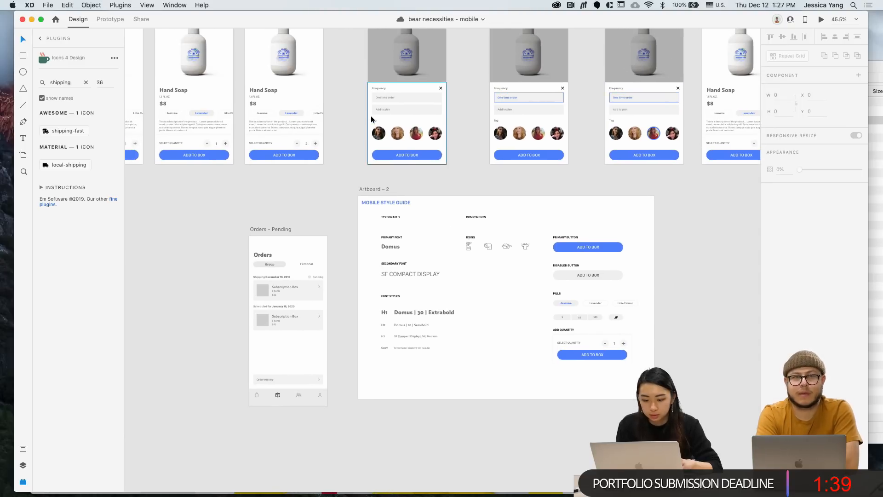
{"action": "scroll", "coordinate": [372, 119], "scroll_direction": "up", "scroll_amount": 3}
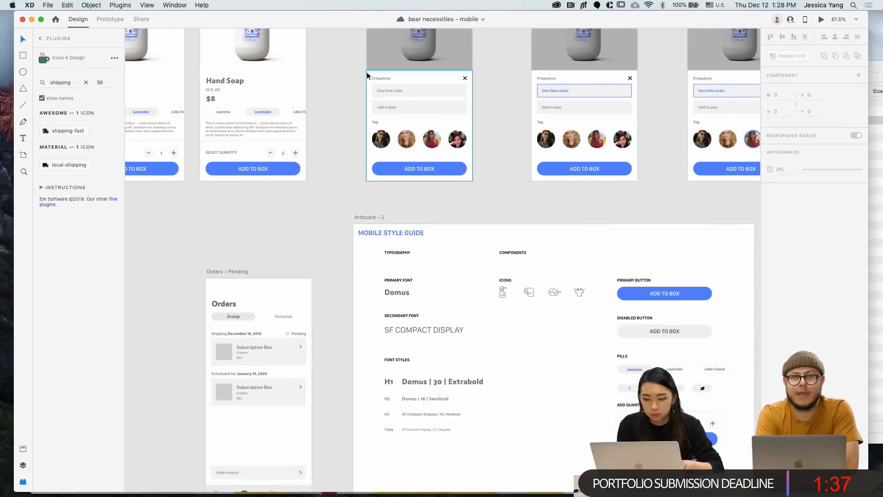
Copy the Frequency modal's elements and paste them into the style guide artboard
{"action": "left_click", "coordinate": [371, 65]}
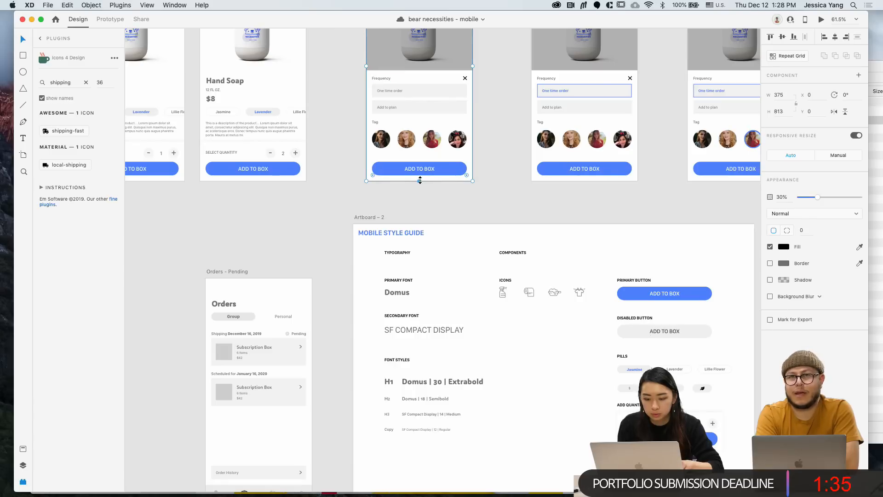
{"action": "left_click_drag", "start_coordinate": [358, 75], "coordinate": [485, 196]}
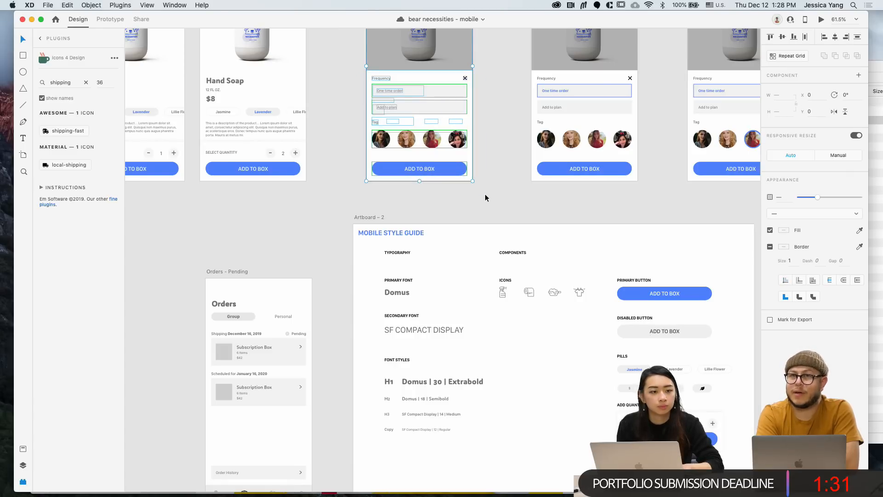
{"action": "scroll", "coordinate": [485, 194], "scroll_direction": "down", "scroll_amount": 1}
{"action": "scroll", "coordinate": [484, 194], "scroll_direction": "down", "scroll_amount": 1}
{"action": "key", "text": "super+c"}
{"action": "left_click", "coordinate": [377, 190]}
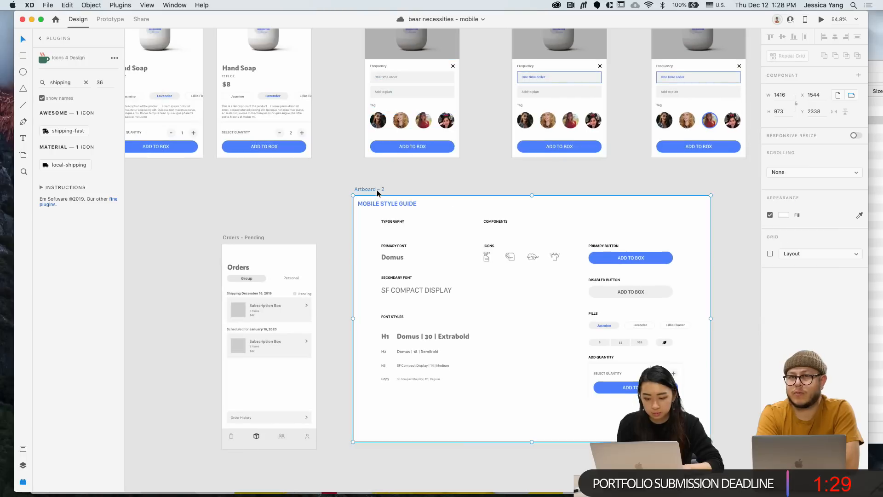
{"action": "key", "text": "super+v"}
Place the pasted modal beside the font styles, delete its grey backdrop, and outline the card
{"action": "left_click_drag", "start_coordinate": [424, 315], "coordinate": [546, 334]}
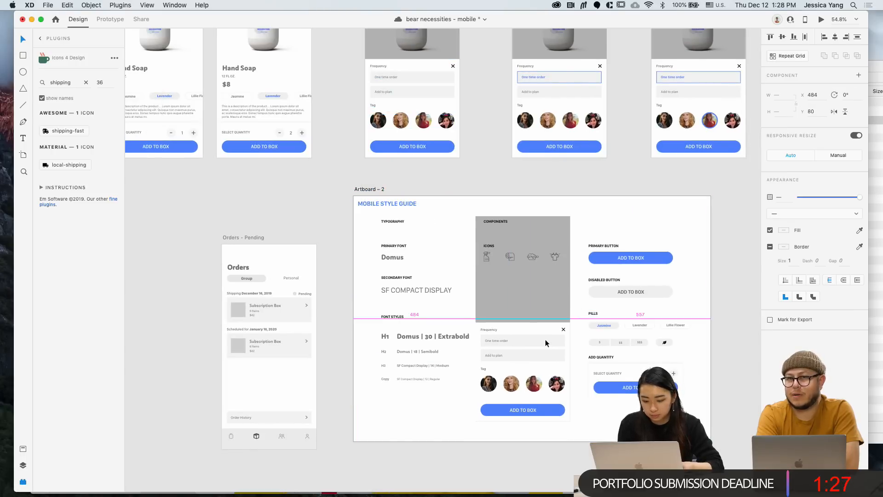
{"action": "double_click", "coordinate": [509, 294]}
{"action": "key", "text": "Delete"}
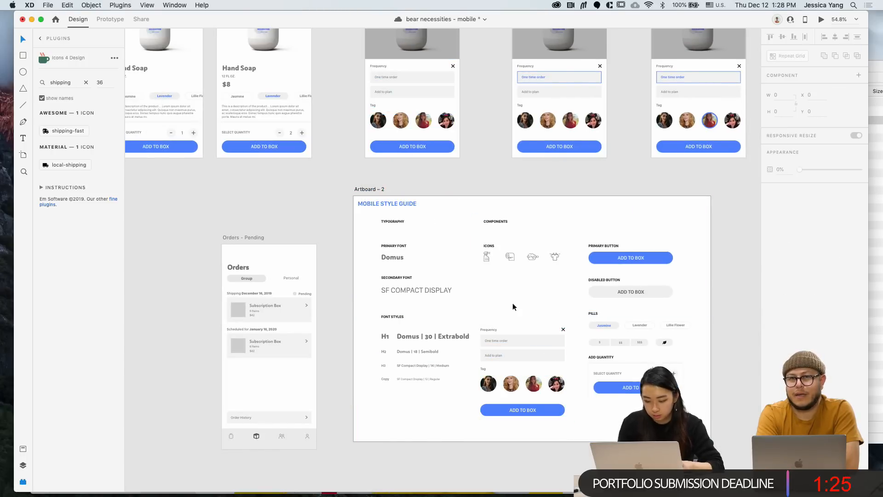
{"action": "left_click", "coordinate": [523, 323]}
{"action": "scroll", "coordinate": [523, 324], "scroll_direction": "up", "scroll_amount": 2}
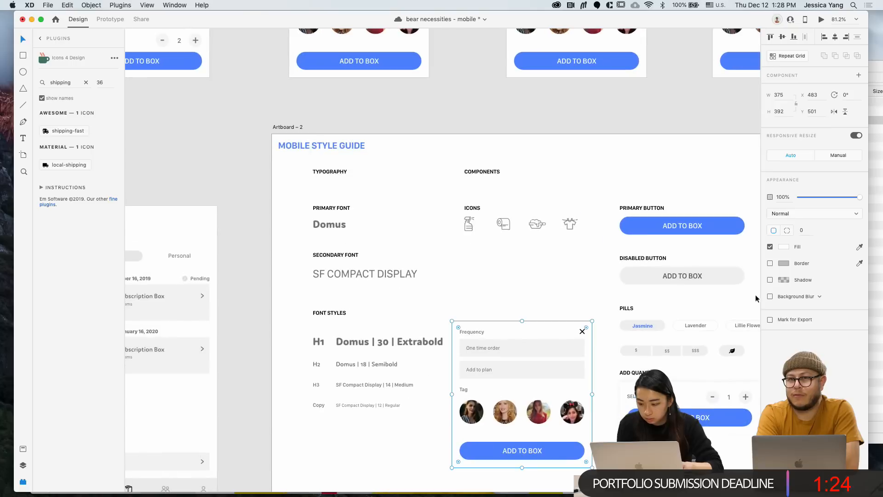
{"action": "left_click", "coordinate": [770, 264]}
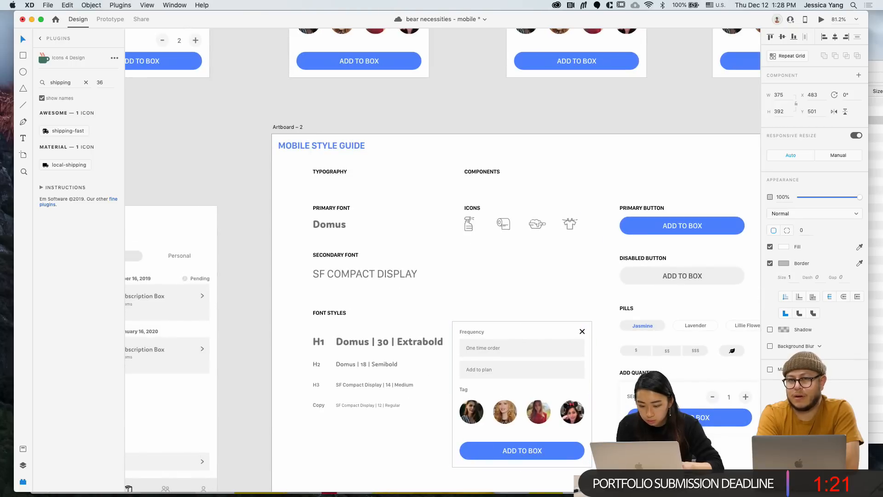
{"action": "left_click", "coordinate": [612, 442]}
Group the Frequency card's elements into a single group
{"action": "scroll", "coordinate": [613, 441], "scroll_direction": "down", "scroll_amount": 4}
{"action": "scroll", "coordinate": [613, 441], "scroll_direction": "up", "scroll_amount": 4}
{"action": "scroll", "coordinate": [613, 441], "scroll_direction": "right", "scroll_amount": 4}
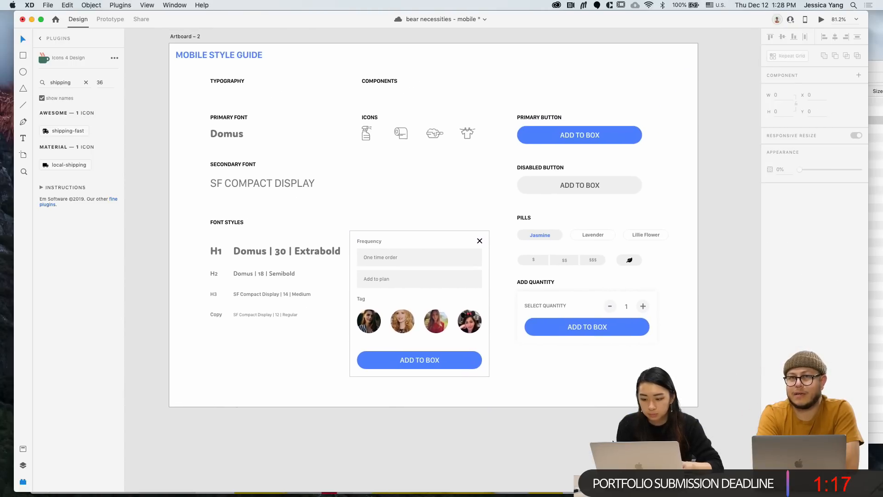
{"action": "scroll", "coordinate": [531, 395], "scroll_direction": "up", "scroll_amount": 2}
{"action": "scroll", "coordinate": [530, 394], "scroll_direction": "left", "scroll_amount": 3}
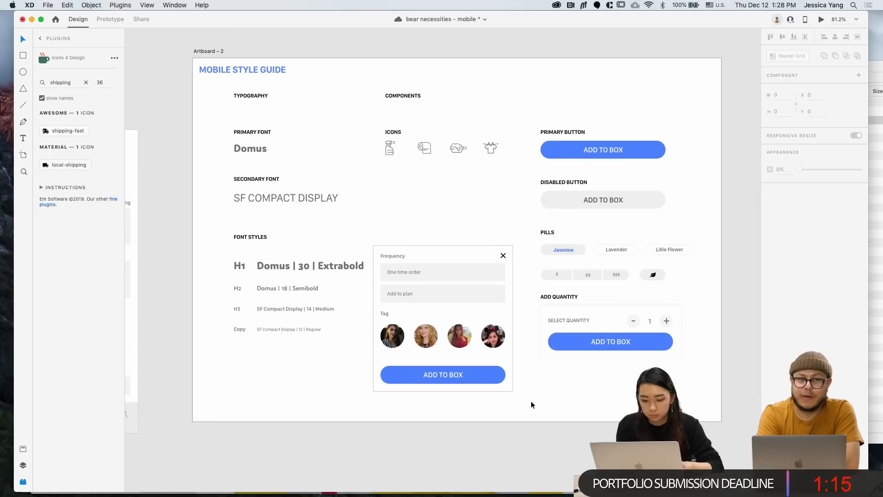
{"action": "left_click", "coordinate": [449, 350]}
{"action": "key", "text": "super+g"}
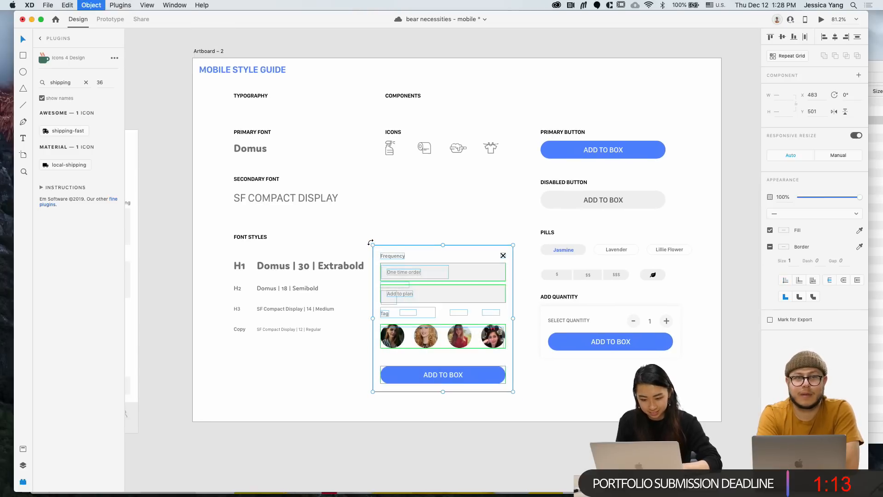
{"action": "left_click_drag", "start_coordinate": [513, 391], "coordinate": [499, 375]}
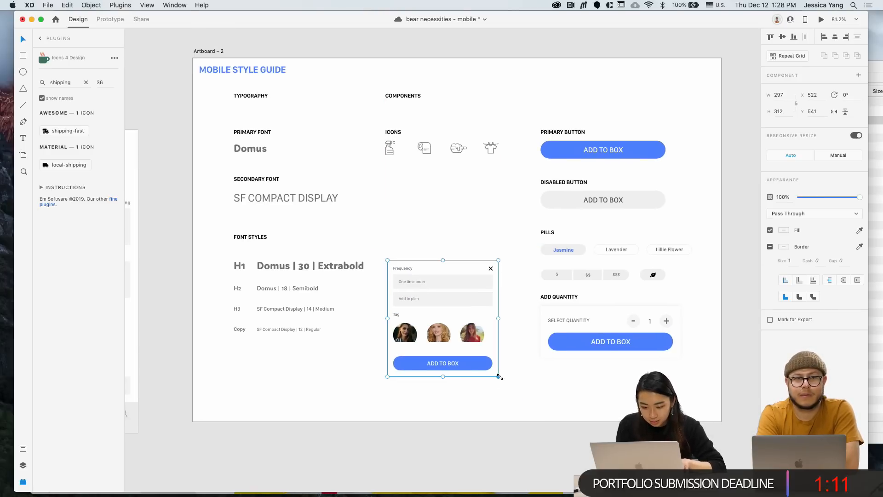
{"action": "key", "text": "super+z"}
{"action": "left_click", "coordinate": [521, 397]}
{"action": "scroll", "coordinate": [506, 377], "scroll_direction": "down", "scroll_amount": 5}
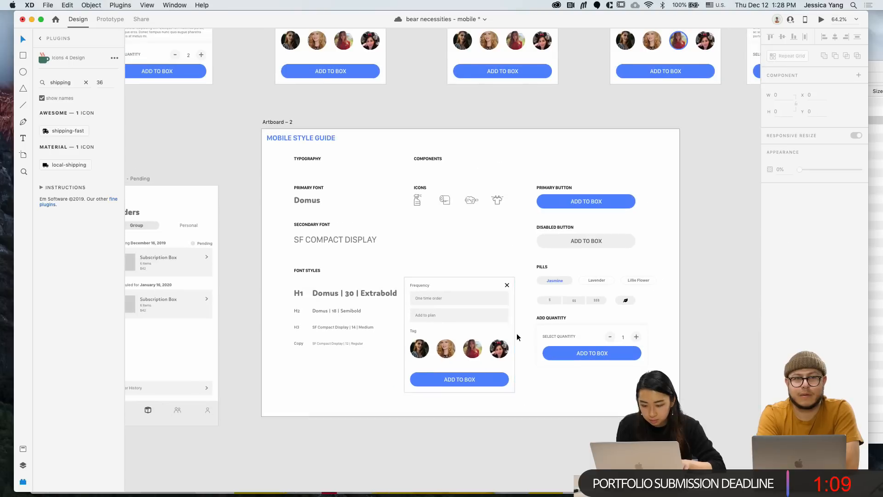
{"action": "scroll", "coordinate": [517, 333], "scroll_direction": "up", "scroll_amount": 3}
Widen the style guide artboard and move the Frequency card into a new right-hand column
{"action": "left_click", "coordinate": [262, 192]}
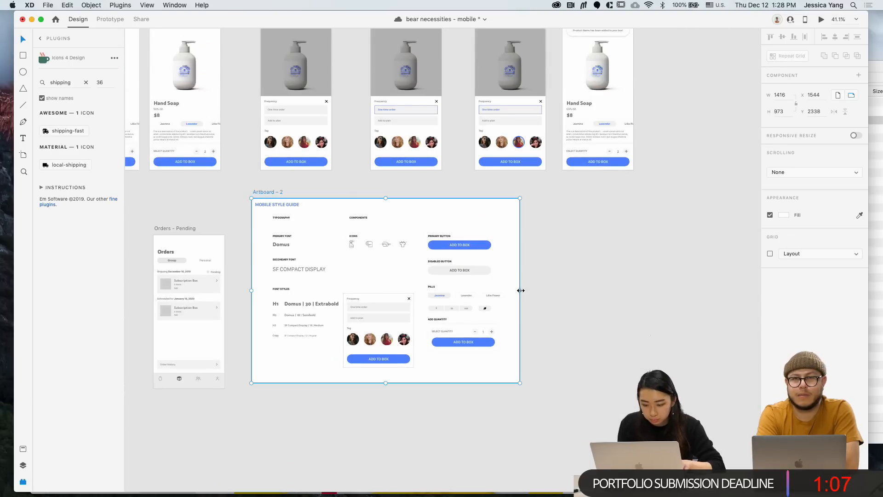
{"action": "left_click_drag", "start_coordinate": [521, 290], "coordinate": [634, 290]}
{"action": "left_click", "coordinate": [528, 358]}
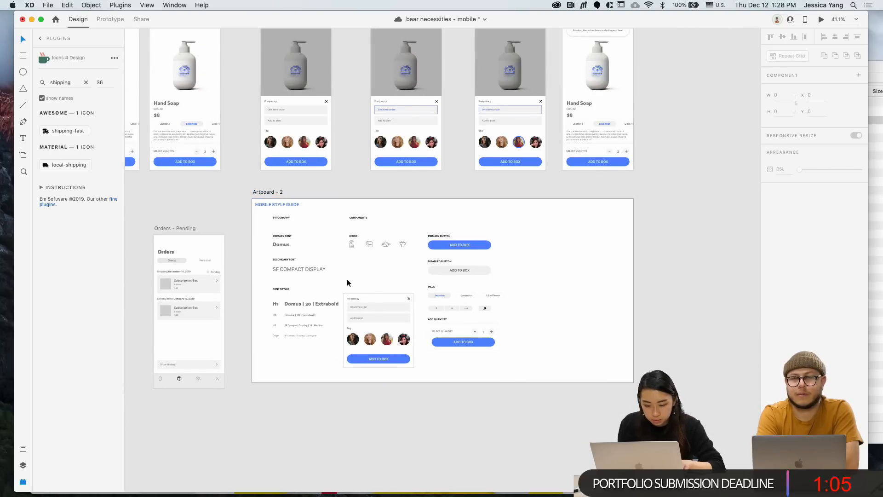
{"action": "left_click_drag", "start_coordinate": [347, 279], "coordinate": [422, 382]}
{"action": "left_click_drag", "start_coordinate": [391, 357], "coordinate": [559, 305]}
{"action": "scroll", "coordinate": [516, 239], "scroll_direction": "up", "scroll_amount": 5}
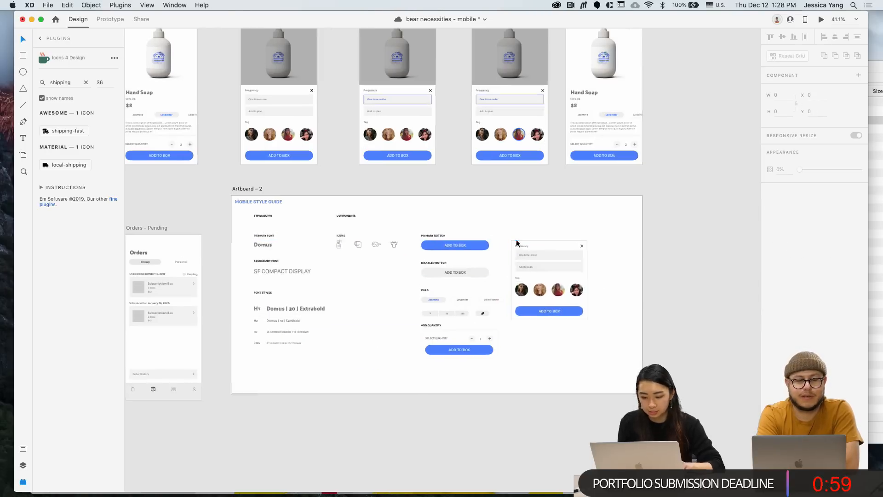
Add a GROUP heading above the Frequency card, copied from PRIMARY BUTTON, and save
{"action": "left_click_drag", "start_coordinate": [387, 236], "coordinate": [529, 243]}
{"action": "double_click", "coordinate": [532, 234]}
{"action": "type", "text": "GROUP"}
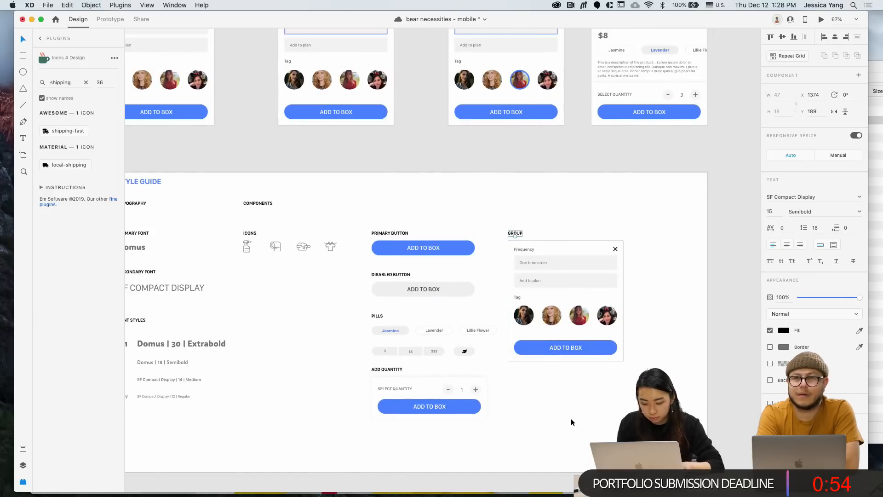
{"action": "scroll", "coordinate": [571, 422], "scroll_direction": "down", "scroll_amount": 4}
{"action": "left_click", "coordinate": [571, 422]}
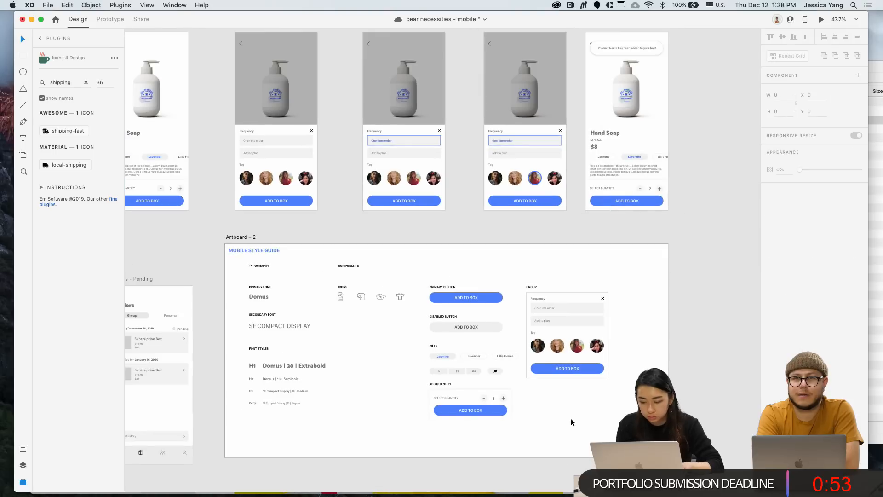
{"action": "key", "text": "super+s"}
Copy the Best Selling product row into the style guide beneath the Frequency card
{"action": "scroll", "coordinate": [571, 422], "scroll_direction": "left", "scroll_amount": 1}
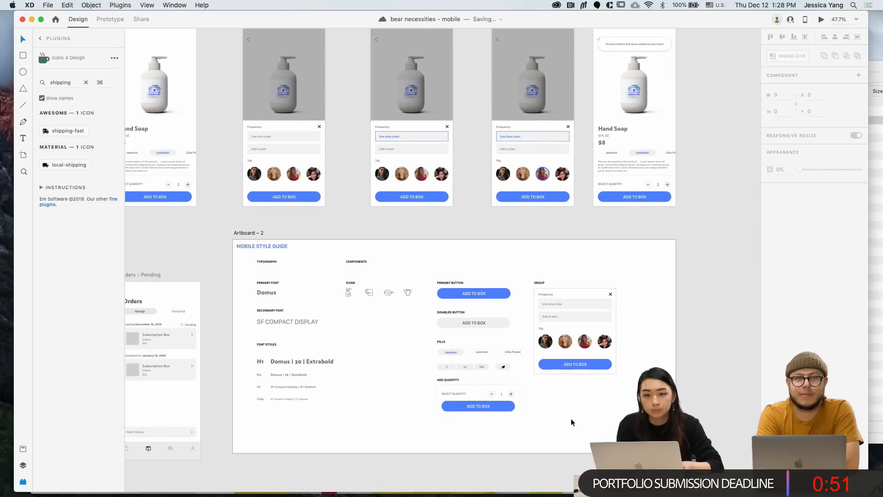
{"action": "scroll", "coordinate": [571, 419], "scroll_direction": "down", "scroll_amount": 2}
{"action": "scroll", "coordinate": [571, 421], "scroll_direction": "left", "scroll_amount": 3}
{"action": "scroll", "coordinate": [571, 422], "scroll_direction": "down", "scroll_amount": 2}
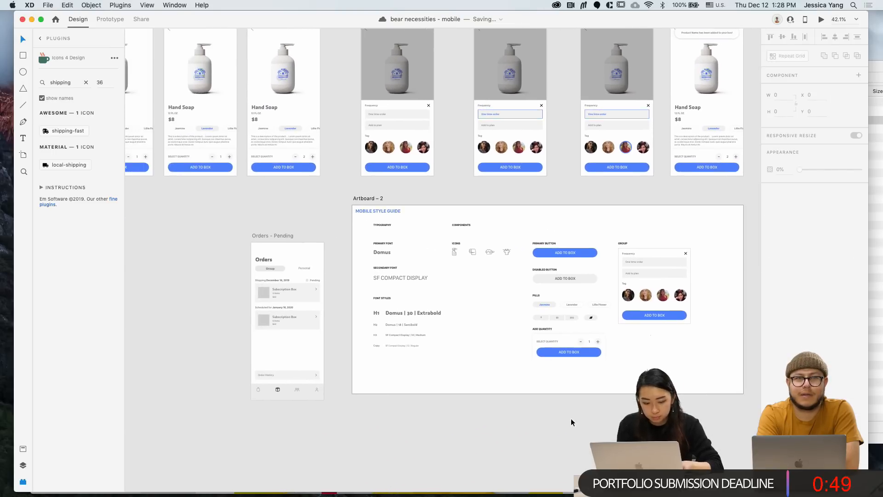
{"action": "scroll", "coordinate": [571, 422], "scroll_direction": "left", "scroll_amount": 10}
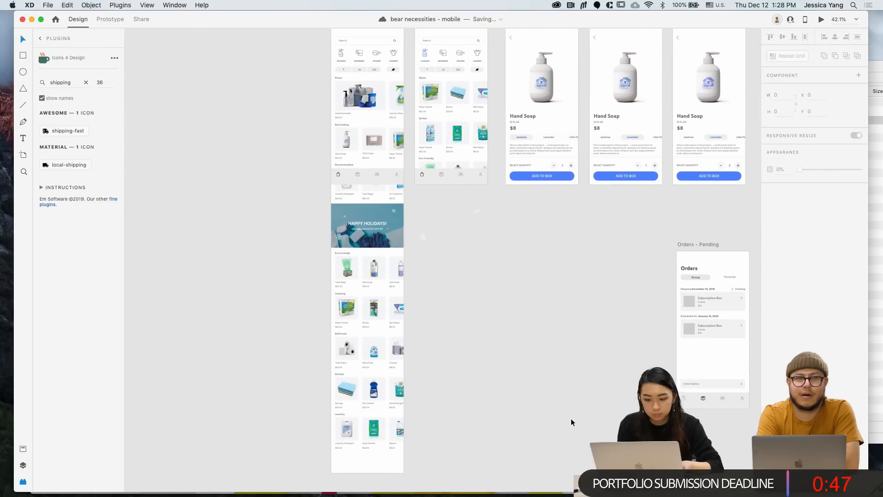
{"action": "scroll", "coordinate": [571, 422], "scroll_direction": "up", "scroll_amount": 2}
{"action": "scroll", "coordinate": [570, 421], "scroll_direction": "right", "scroll_amount": 6}
{"action": "scroll", "coordinate": [570, 418], "scroll_direction": "left", "scroll_amount": 5}
{"action": "scroll", "coordinate": [570, 417], "scroll_direction": "up", "scroll_amount": 2}
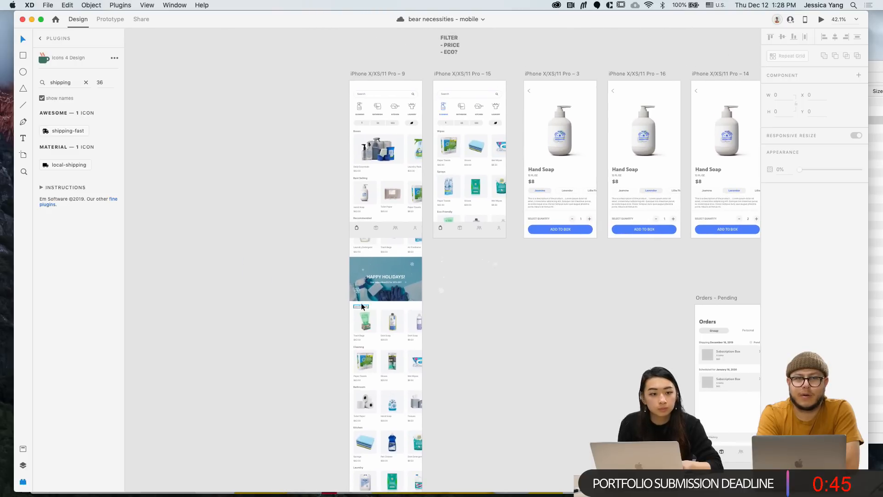
{"action": "scroll", "coordinate": [372, 347], "scroll_direction": "up", "scroll_amount": 5}
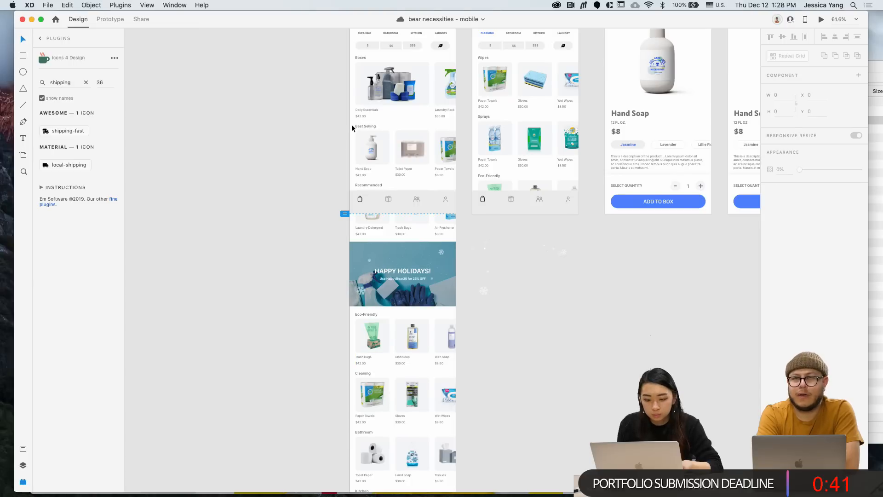
{"action": "left_click_drag", "start_coordinate": [352, 125], "coordinate": [468, 178]}
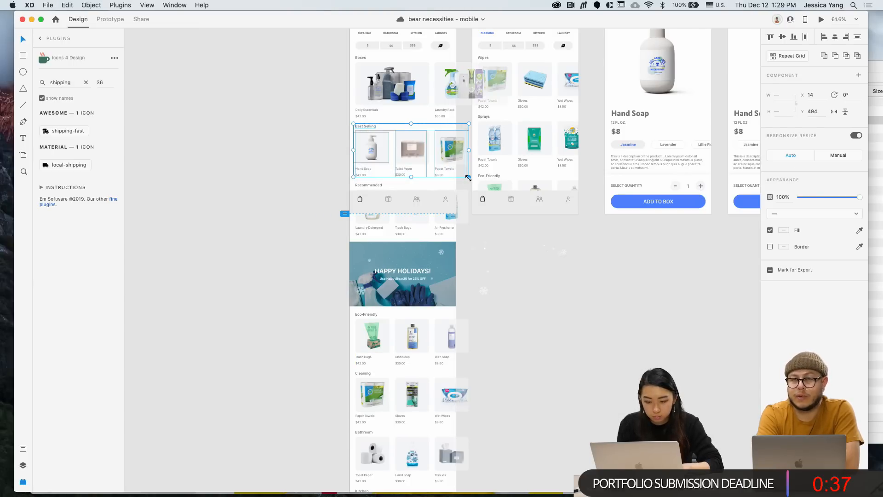
{"action": "scroll", "coordinate": [468, 178], "scroll_direction": "down", "scroll_amount": 4}
{"action": "scroll", "coordinate": [468, 178], "scroll_direction": "right", "scroll_amount": 12}
{"action": "left_click", "coordinate": [248, 213]}
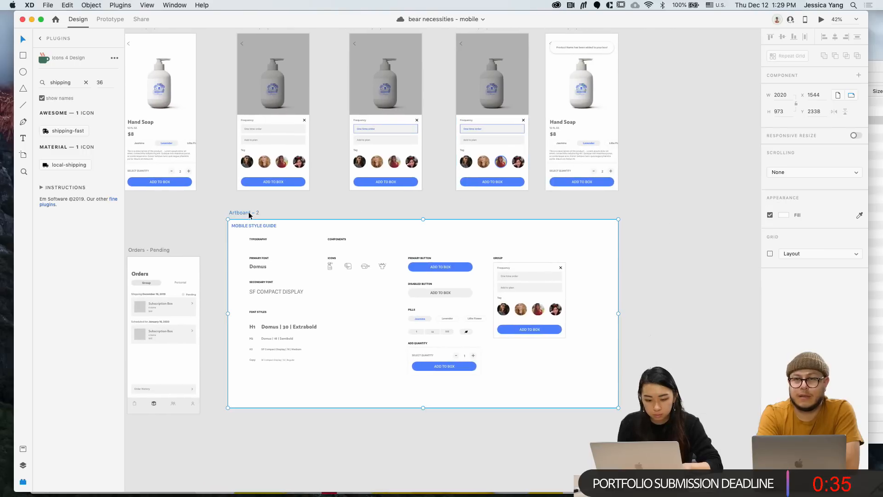
{"action": "key", "text": "cmd+v"}
{"action": "left_click_drag", "start_coordinate": [283, 332], "coordinate": [540, 382]}
Duplicate the GROUP heading below the card and rename it PRODUCT TRAY
{"action": "scroll", "coordinate": [539, 361], "scroll_direction": "up", "scroll_amount": 5}
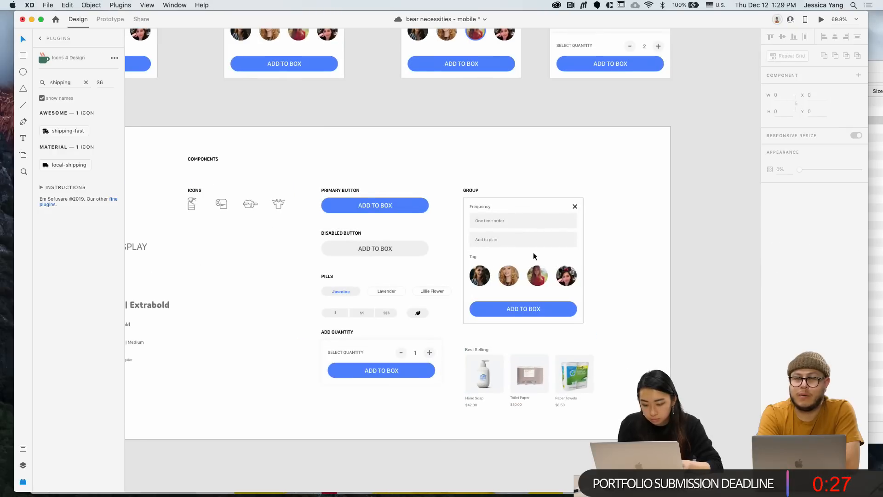
{"action": "left_click_drag", "start_coordinate": [474, 190], "coordinate": [475, 333]}
{"action": "double_click", "coordinate": [473, 330]}
{"action": "type", "text": "PRODUCT TRAY"}
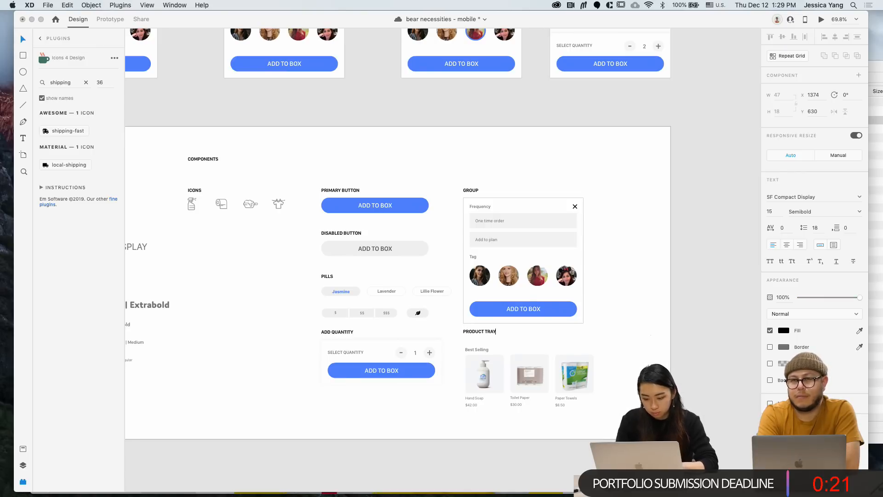
{"action": "left_click", "coordinate": [566, 361]}
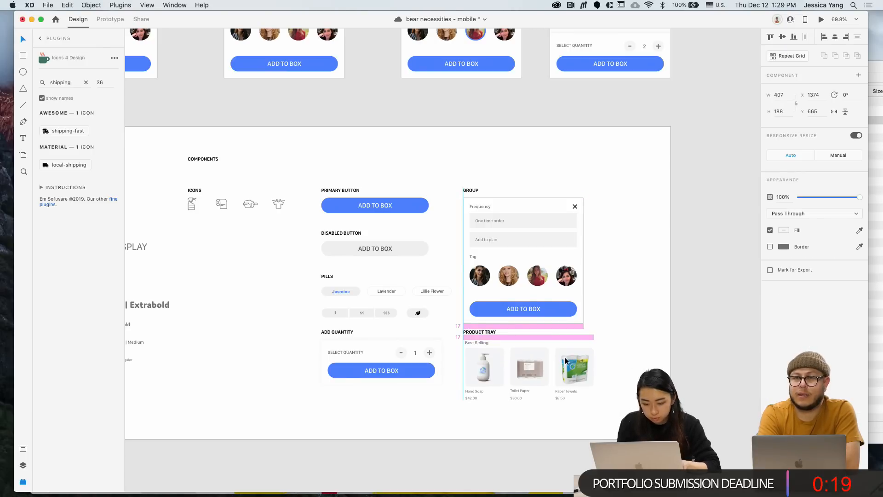
{"action": "left_click", "coordinate": [635, 340]}
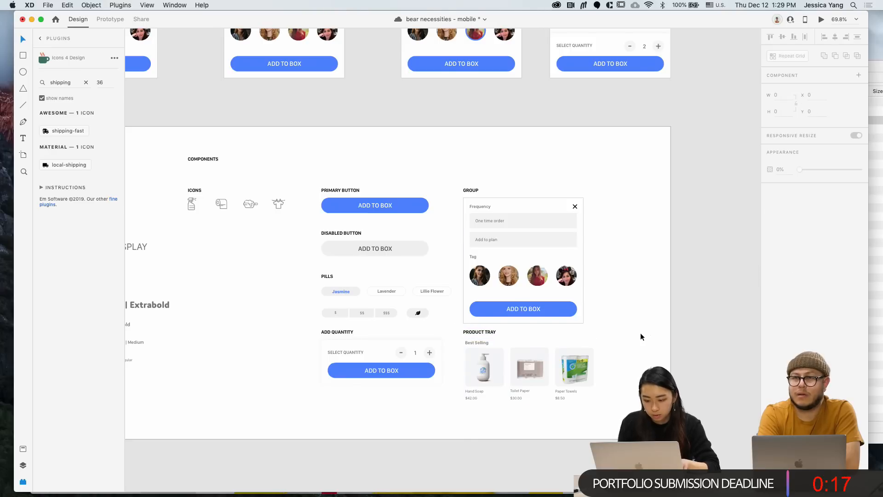
{"action": "scroll", "coordinate": [640, 333], "scroll_direction": "down", "scroll_amount": 2}
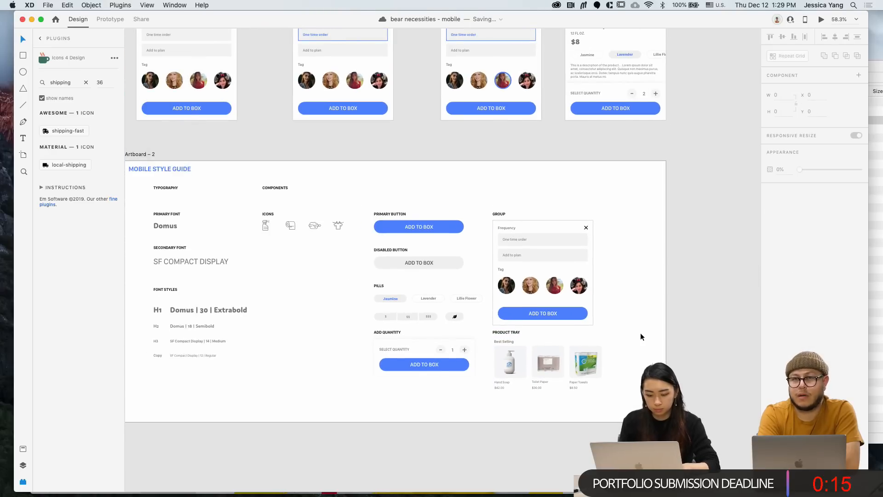
{"action": "scroll", "coordinate": [640, 332], "scroll_direction": "left", "scroll_amount": 2}
{"action": "scroll", "coordinate": [640, 333], "scroll_direction": "down", "scroll_amount": 1}
Duplicate the four-icon row below and make the copied spray bottle icon blue
{"action": "scroll", "coordinate": [640, 332], "scroll_direction": "left", "scroll_amount": 5}
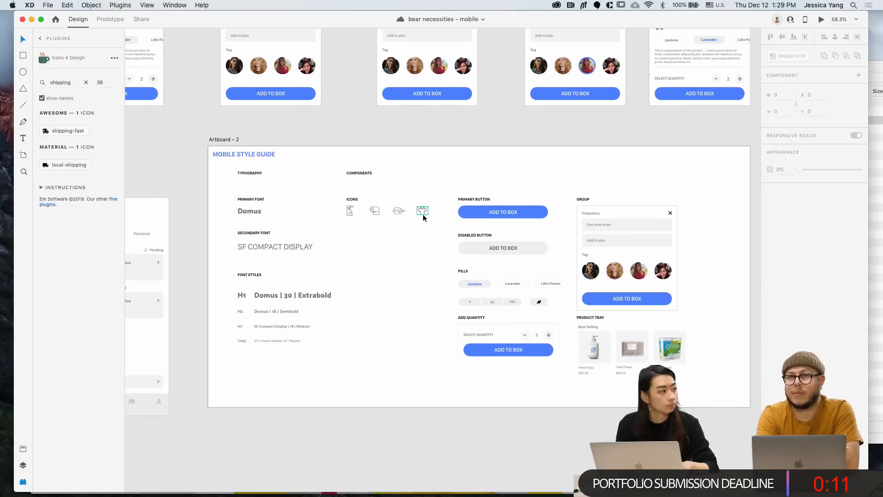
{"action": "scroll", "coordinate": [423, 214], "scroll_direction": "left", "scroll_amount": 2}
{"action": "scroll", "coordinate": [344, 212], "scroll_direction": "up", "scroll_amount": 3}
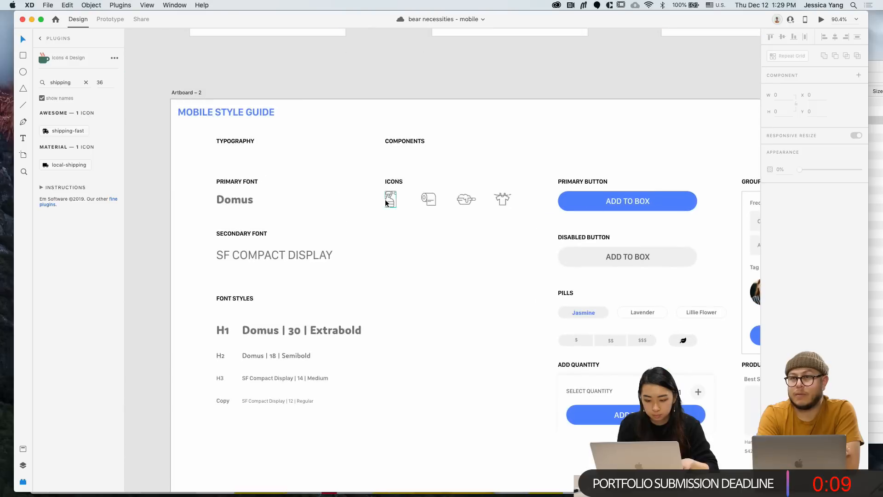
{"action": "left_click_drag", "start_coordinate": [517, 219], "coordinate": [393, 225]}
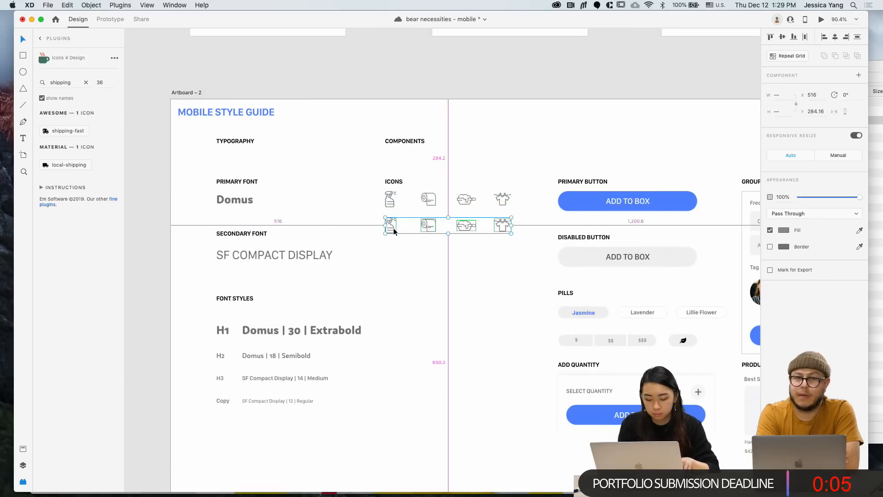
{"action": "left_click", "coordinate": [403, 243]}
{"action": "left_click", "coordinate": [393, 228]}
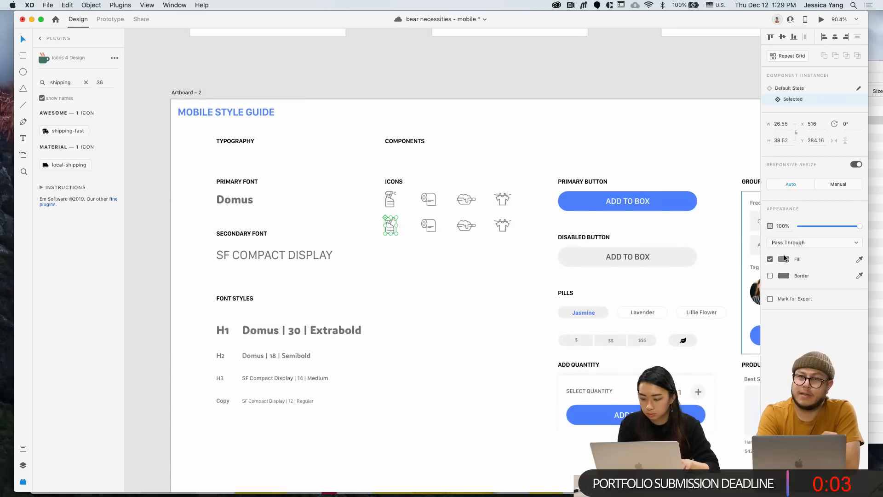
{"action": "left_click", "coordinate": [783, 261]}
{"action": "left_click", "coordinate": [728, 309]}
{"action": "left_click", "coordinate": [399, 307]}
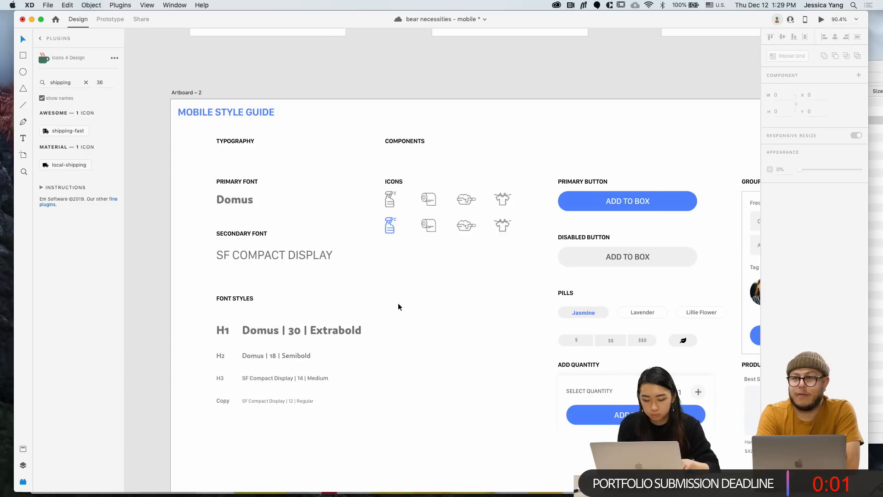
Nudge the second icon row down and add a copy of the DISABLED BUTTON heading beside it
{"action": "left_click_drag", "start_coordinate": [521, 247], "coordinate": [375, 216]}
{"action": "left_click", "coordinate": [389, 227], "text": "shift"}
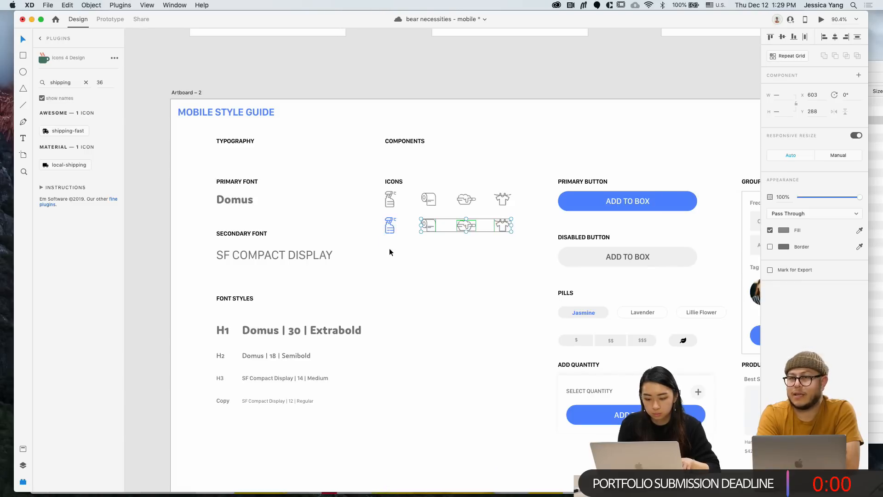
{"action": "left_click", "coordinate": [399, 252]}
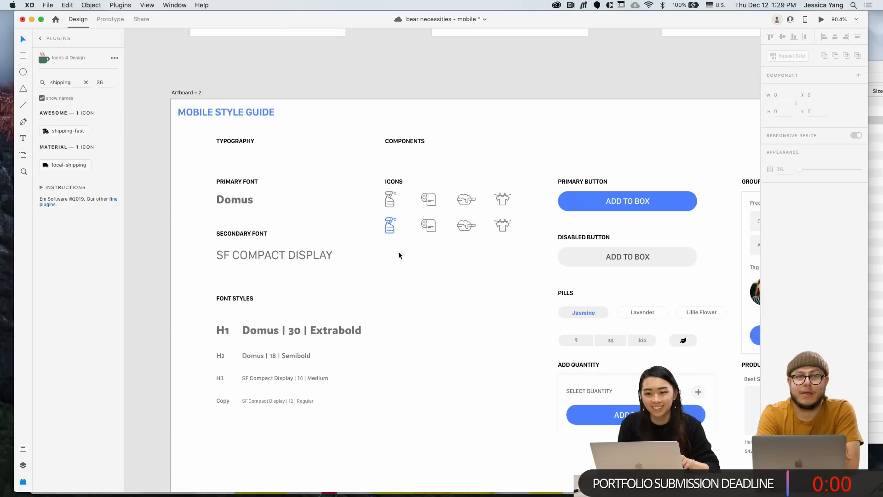
{"action": "scroll", "coordinate": [398, 251], "scroll_direction": "up", "scroll_amount": 3}
{"action": "left_click_drag", "start_coordinate": [366, 205], "coordinate": [546, 249]}
{"action": "key", "text": "shift+Down"}
{"action": "key", "text": "shift+Down"}
{"action": "key", "text": "shift+Down"}
{"action": "key", "text": "shift+Down"}
{"action": "key", "text": "shift+Down"}
{"action": "key", "text": "shift+Down"}
{"action": "key", "text": "shift+Down"}
{"action": "key", "text": "shift+Down"}
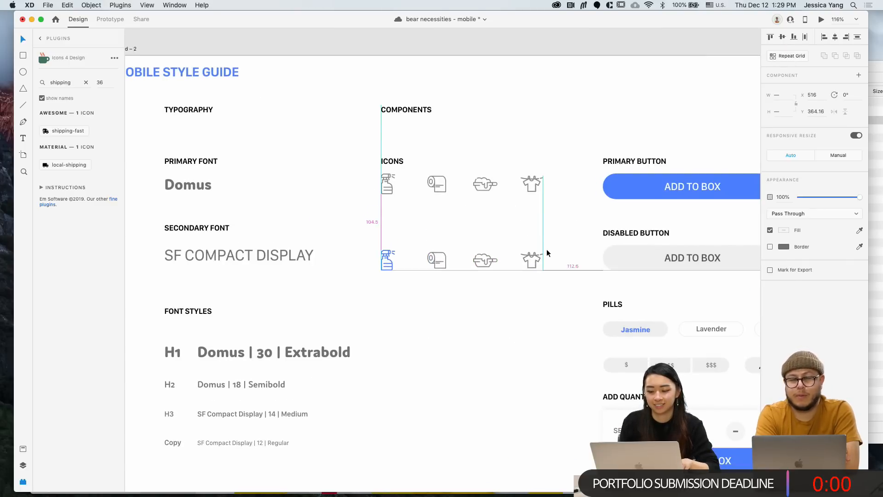
{"action": "left_click_drag", "start_coordinate": [626, 236], "coordinate": [405, 252]}
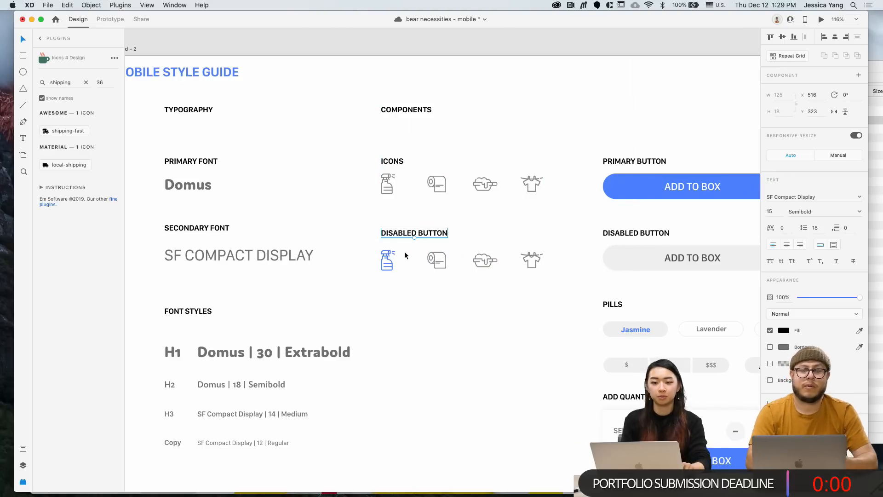
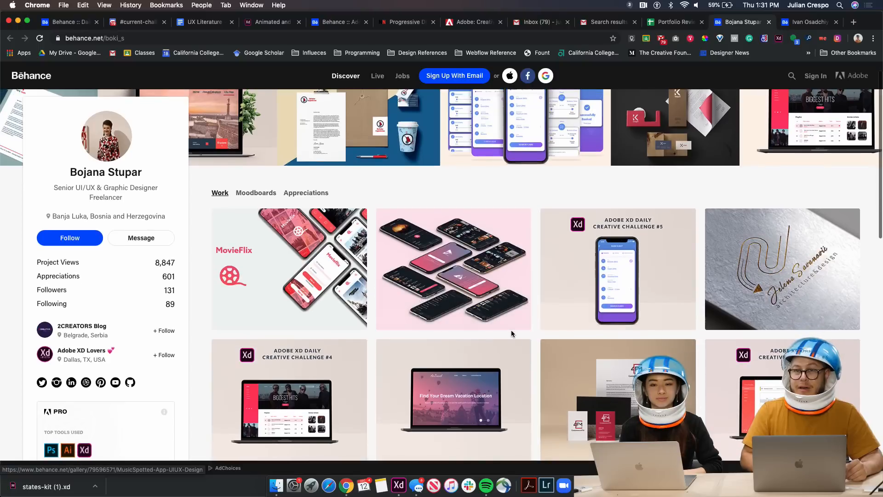
Open the MovieFlix App UI/UX Design project and browse its low-fidelity screens
{"action": "scroll", "coordinate": [506, 370], "scroll_direction": "up", "scroll_amount": 2}
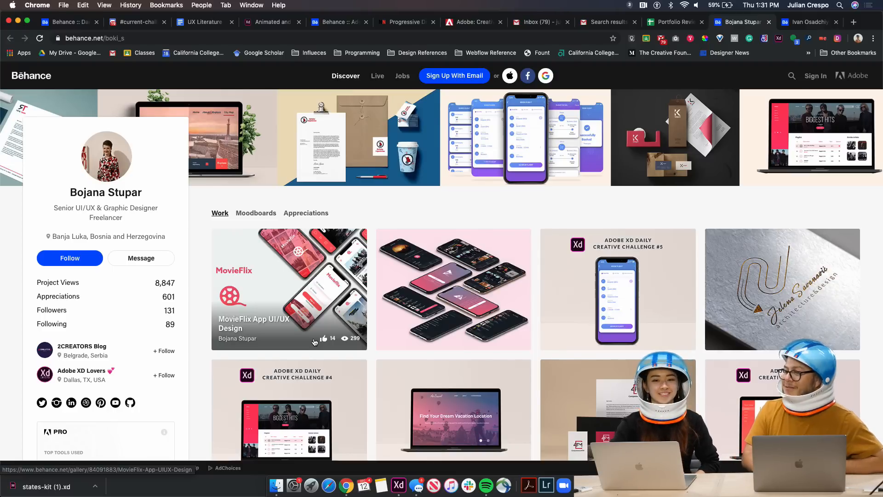
{"action": "left_click", "coordinate": [310, 278]}
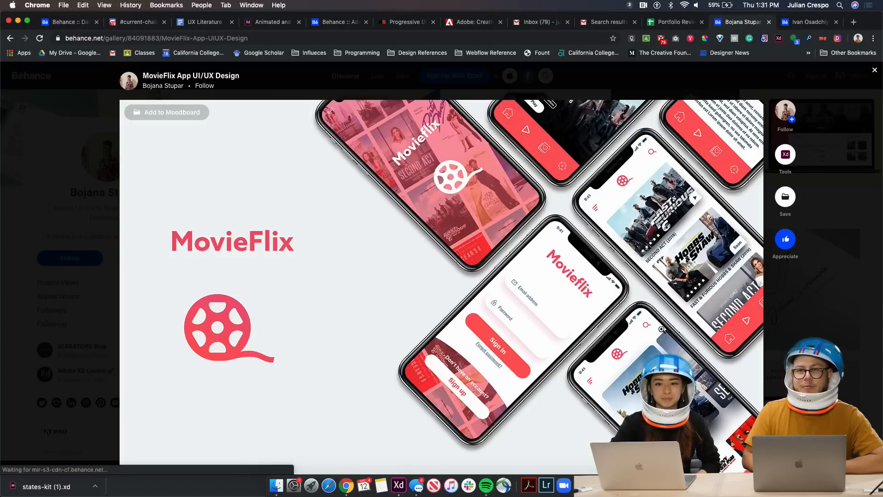
{"action": "scroll", "coordinate": [523, 327], "scroll_direction": "down", "scroll_amount": 3}
{"action": "scroll", "coordinate": [441, 266], "scroll_direction": "down", "scroll_amount": 10}
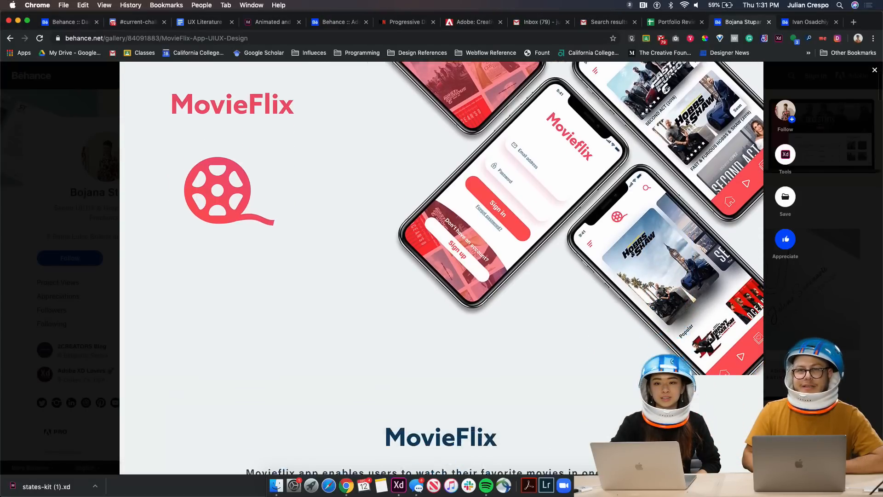
{"action": "scroll", "coordinate": [442, 267], "scroll_direction": "down", "scroll_amount": 6}
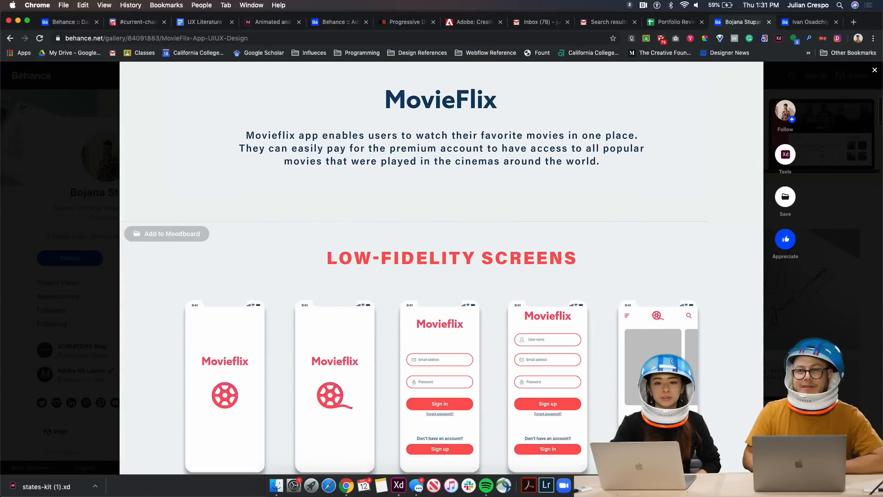
{"action": "scroll", "coordinate": [441, 267], "scroll_direction": "down", "scroll_amount": 5}
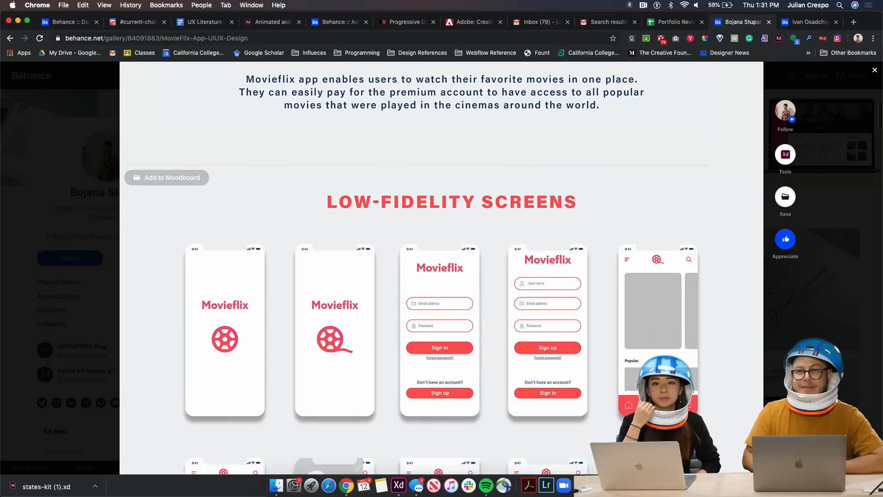
{"action": "scroll", "coordinate": [442, 267], "scroll_direction": "down", "scroll_amount": 1}
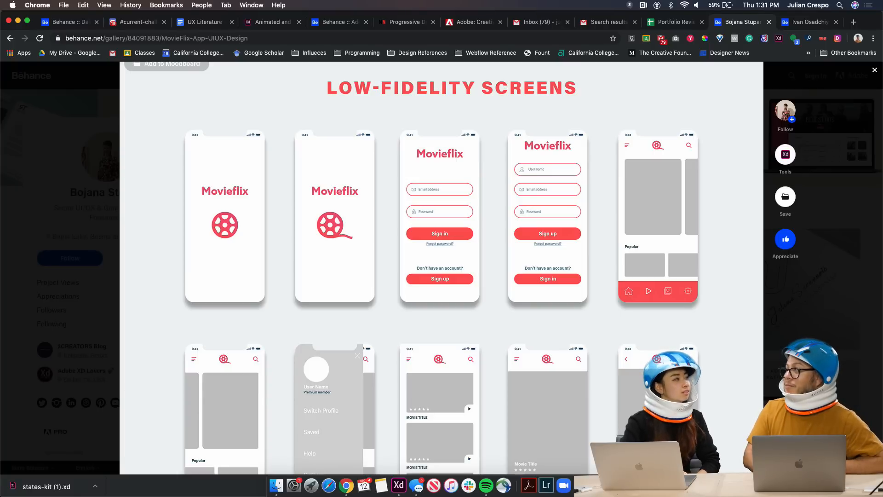
{"action": "scroll", "coordinate": [442, 267], "scroll_direction": "down", "scroll_amount": 1}
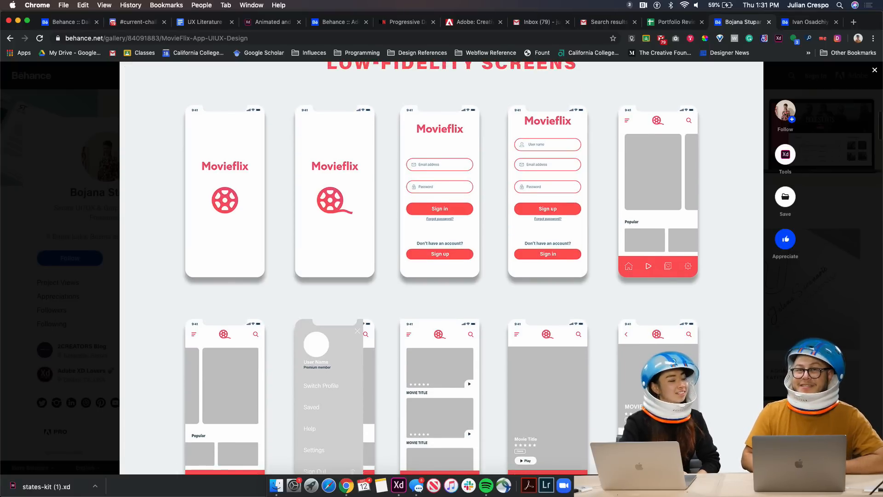
Continue down through the MovieFlix Typography, Colors and Icons sections
{"action": "scroll", "coordinate": [441, 266], "scroll_direction": "up", "scroll_amount": 1}
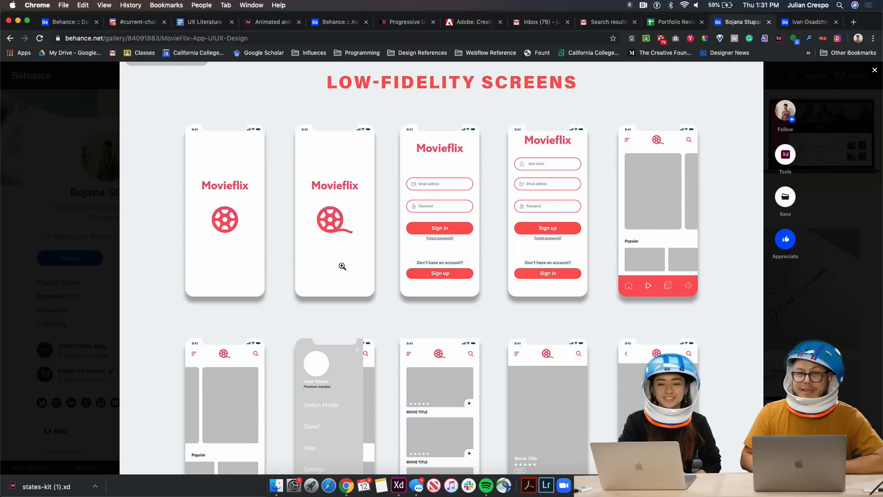
{"action": "scroll", "coordinate": [541, 367], "scroll_direction": "down", "scroll_amount": 1}
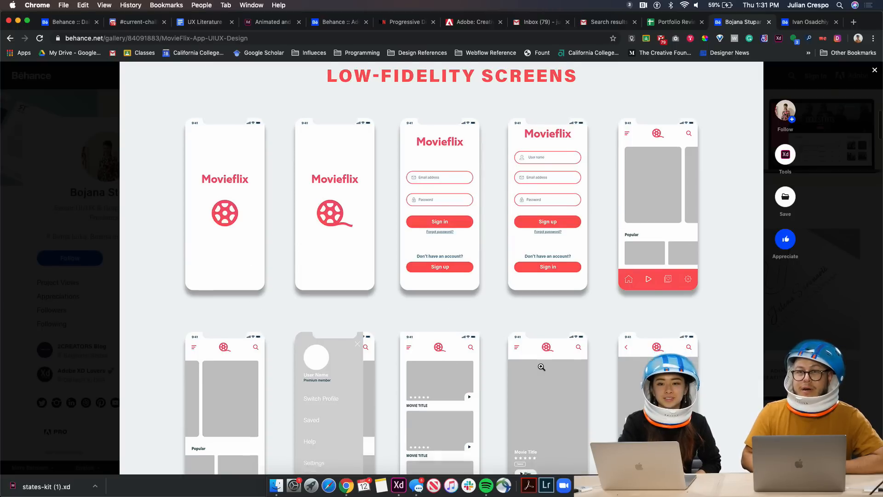
{"action": "scroll", "coordinate": [550, 393], "scroll_direction": "up", "scroll_amount": 1}
{"action": "scroll", "coordinate": [550, 393], "scroll_direction": "down", "scroll_amount": 1}
{"action": "scroll", "coordinate": [550, 393], "scroll_direction": "down", "scroll_amount": 5}
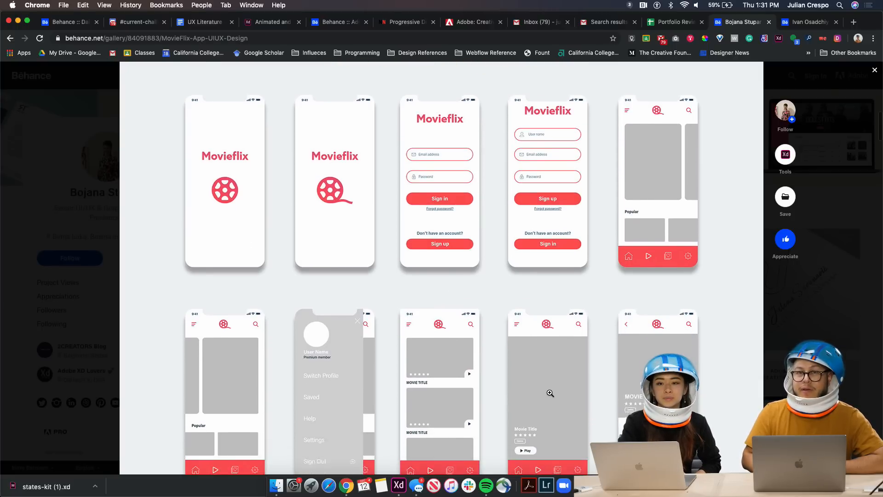
{"action": "scroll", "coordinate": [550, 393], "scroll_direction": "down", "scroll_amount": 5}
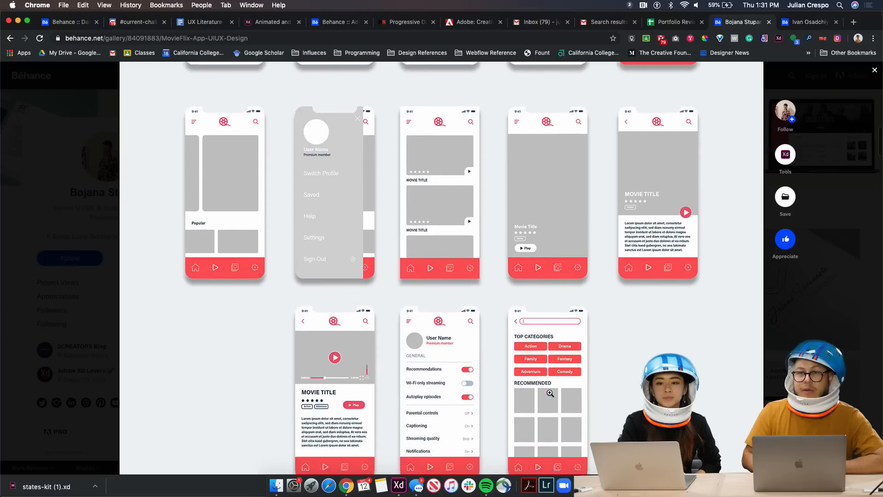
{"action": "scroll", "coordinate": [550, 392], "scroll_direction": "down", "scroll_amount": 3}
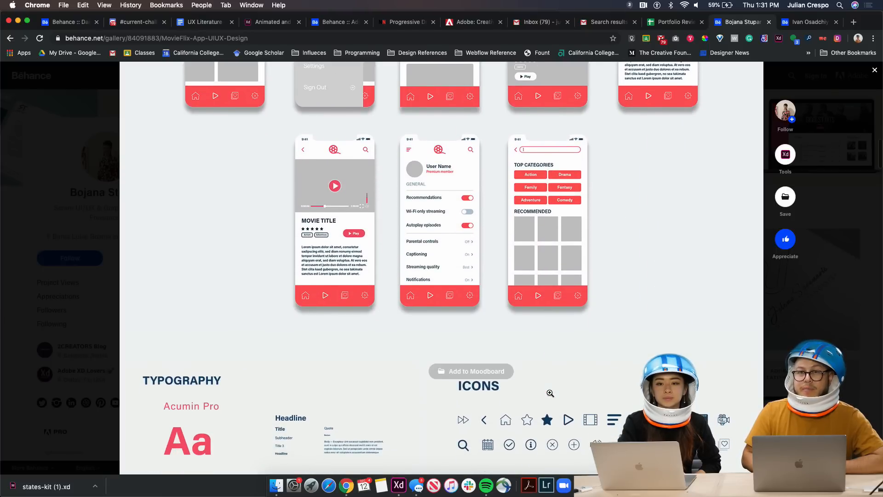
{"action": "scroll", "coordinate": [550, 392], "scroll_direction": "down", "scroll_amount": 4}
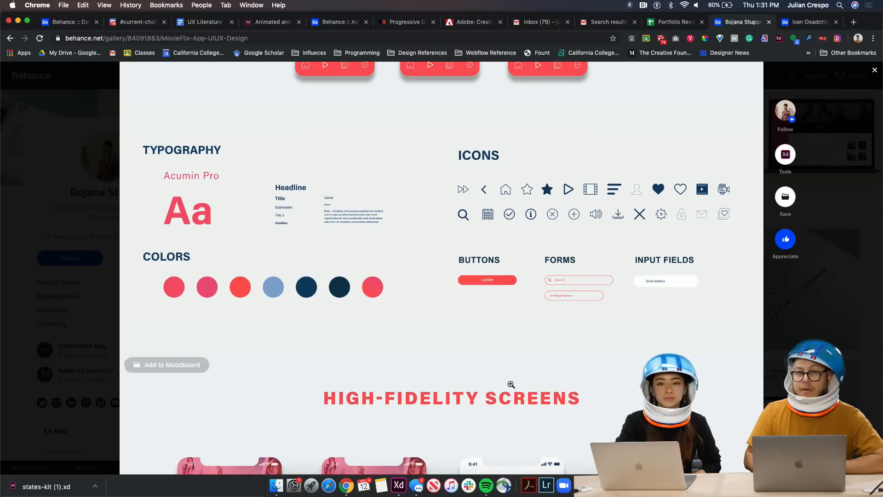
{"action": "scroll", "coordinate": [512, 385], "scroll_direction": "down", "scroll_amount": 6}
Scroll past the MovieFlix high-fidelity screens and device mockups to the PROTOTYPE video
{"action": "scroll", "coordinate": [516, 407], "scroll_direction": "down", "scroll_amount": 3}
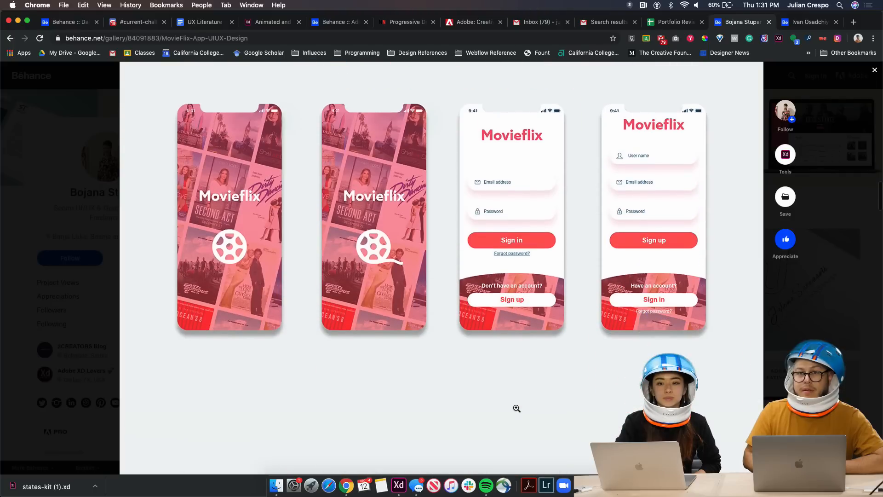
{"action": "scroll", "coordinate": [516, 408], "scroll_direction": "up", "scroll_amount": 1}
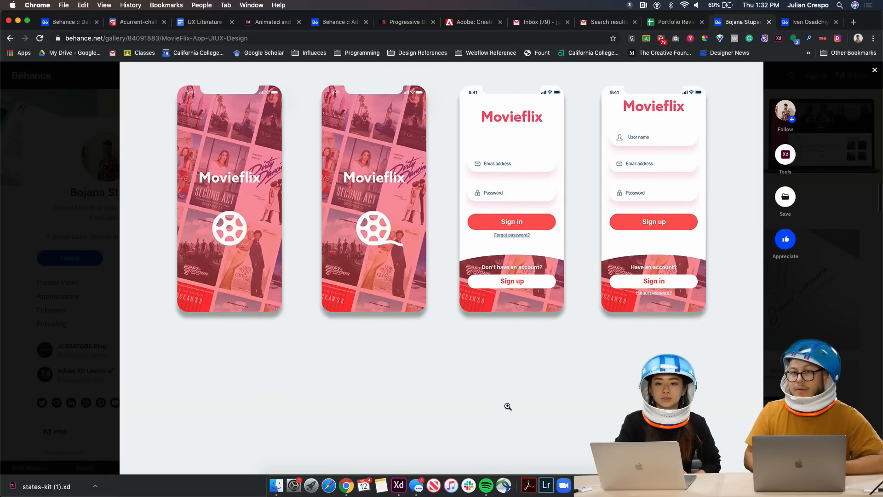
{"action": "scroll", "coordinate": [508, 406], "scroll_direction": "down", "scroll_amount": 10}
{"action": "scroll", "coordinate": [507, 406], "scroll_direction": "down", "scroll_amount": 2}
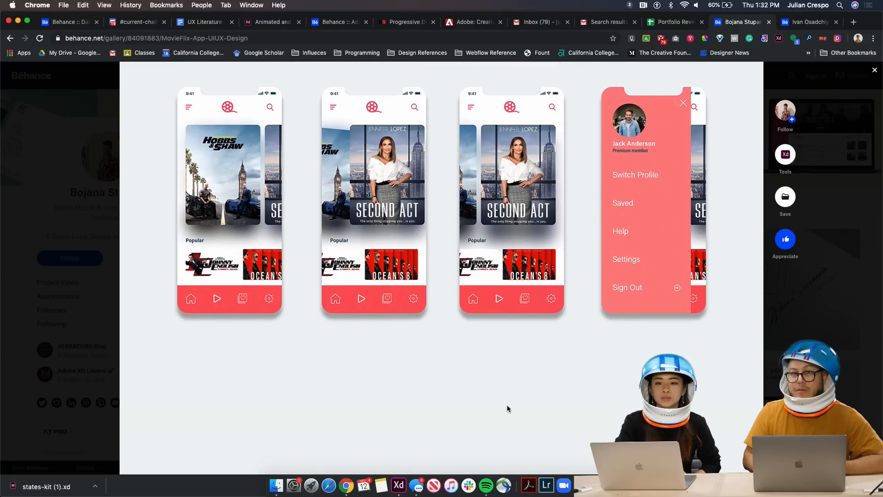
{"action": "scroll", "coordinate": [506, 407], "scroll_direction": "down", "scroll_amount": 5}
{"action": "scroll", "coordinate": [507, 405], "scroll_direction": "down", "scroll_amount": 12}
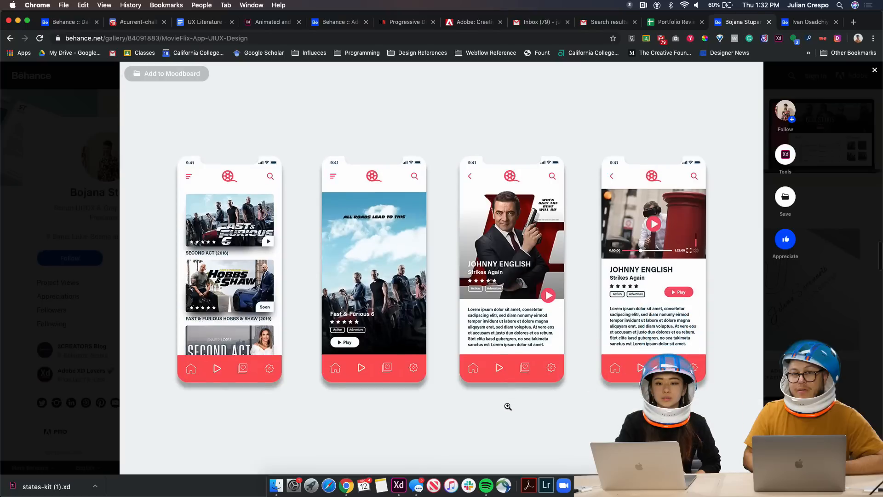
{"action": "scroll", "coordinate": [507, 406], "scroll_direction": "down", "scroll_amount": 5}
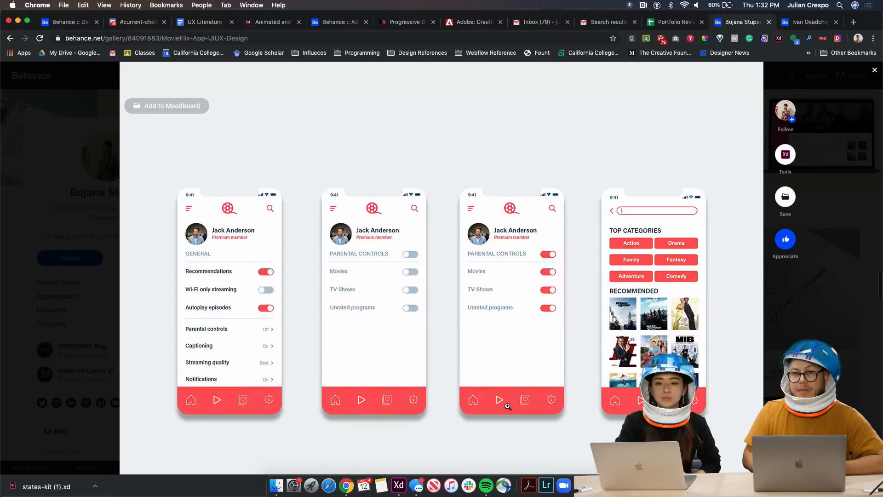
{"action": "scroll", "coordinate": [508, 406], "scroll_direction": "down", "scroll_amount": 1}
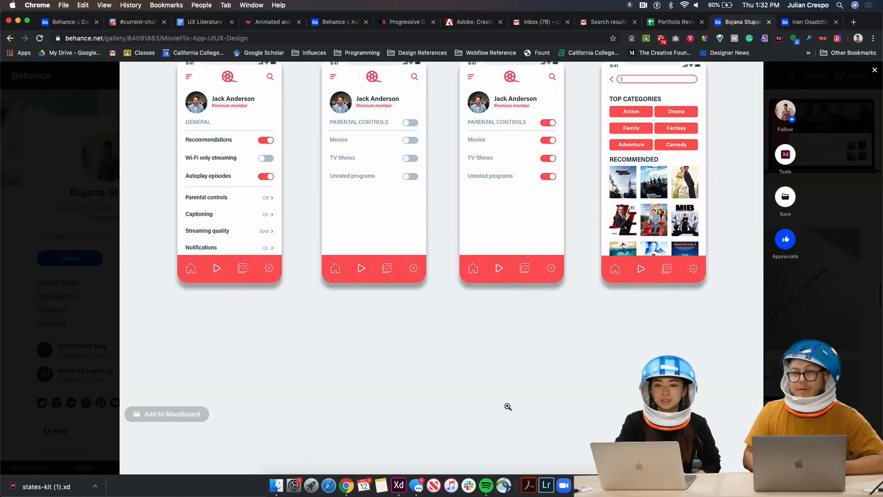
{"action": "scroll", "coordinate": [508, 405], "scroll_direction": "down", "scroll_amount": 5}
{"action": "scroll", "coordinate": [508, 406], "scroll_direction": "down", "scroll_amount": 5}
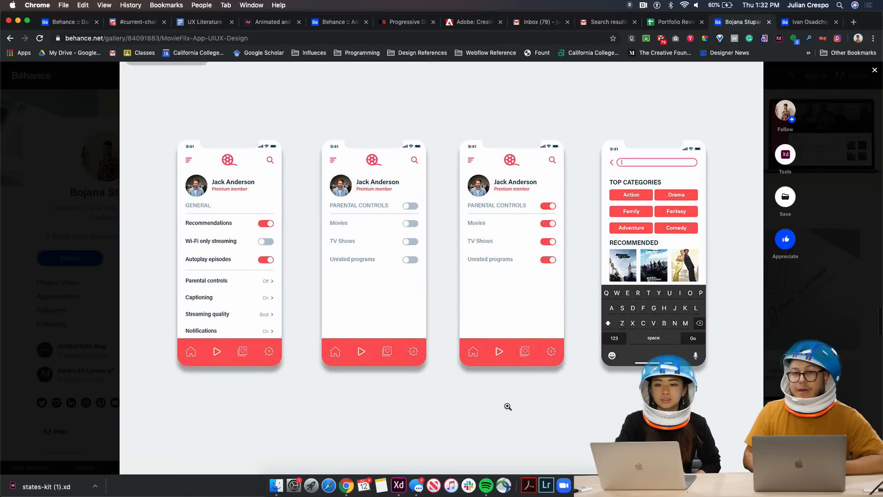
{"action": "scroll", "coordinate": [507, 404], "scroll_direction": "down", "scroll_amount": 2}
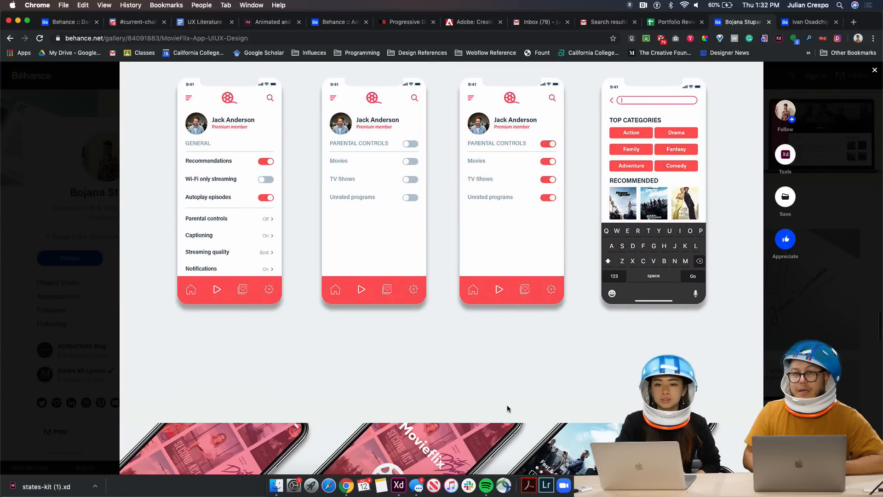
{"action": "scroll", "coordinate": [507, 404], "scroll_direction": "up", "scroll_amount": 2}
{"action": "scroll", "coordinate": [508, 415], "scroll_direction": "down", "scroll_amount": 5}
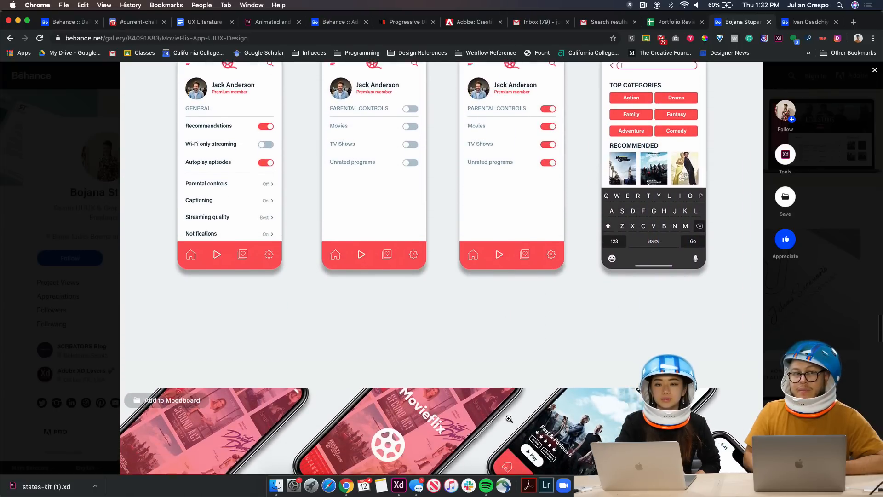
{"action": "scroll", "coordinate": [508, 418], "scroll_direction": "down", "scroll_amount": 15}
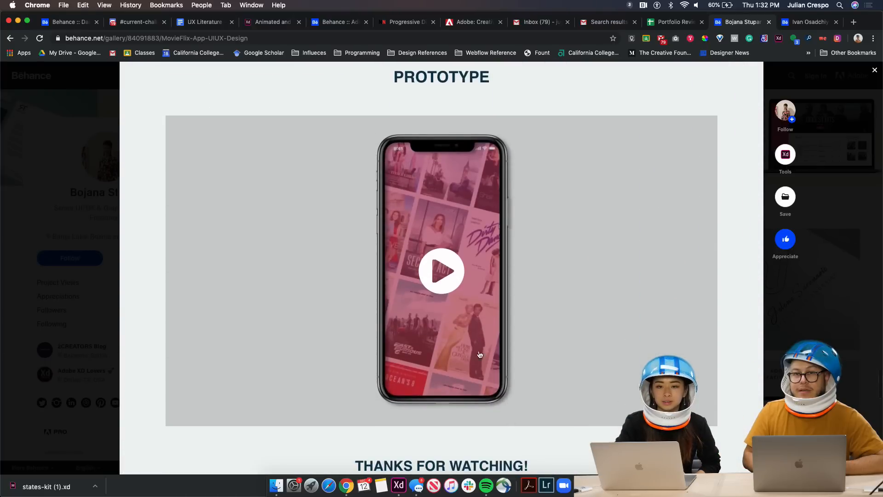
Play the MovieFlix prototype video in full screen through to its 0:56 end
{"action": "left_click", "coordinate": [448, 275]}
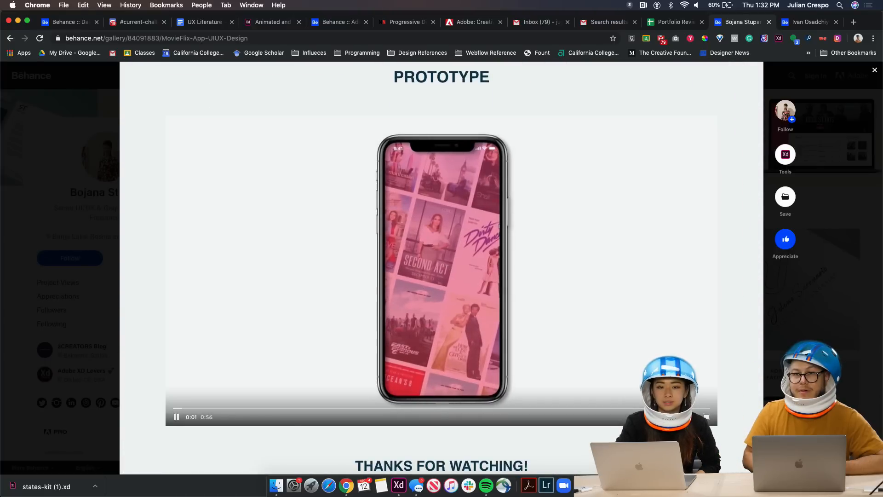
{"action": "left_click", "coordinate": [706, 417]}
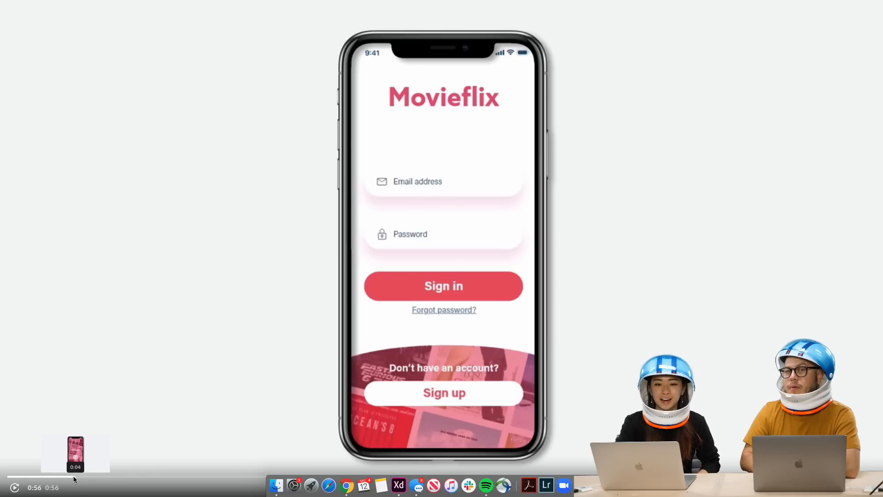
Replay the prototype from near the start, pausing at 0:13 on the sign-in transition
{"action": "left_click", "coordinate": [44, 478]}
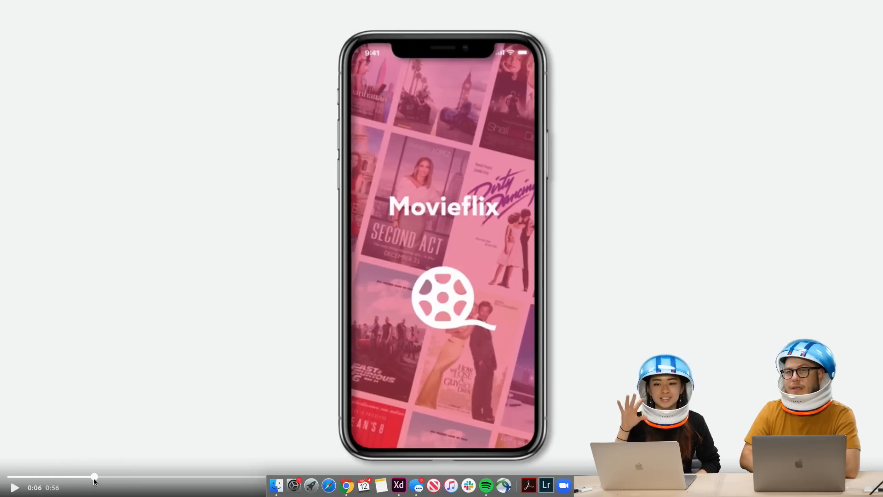
{"action": "left_click", "coordinate": [18, 491]}
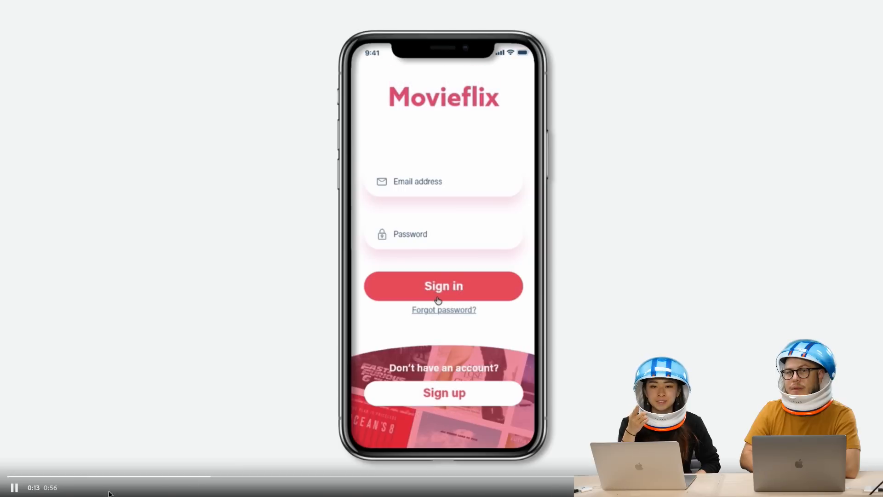
{"action": "left_click", "coordinate": [15, 488]}
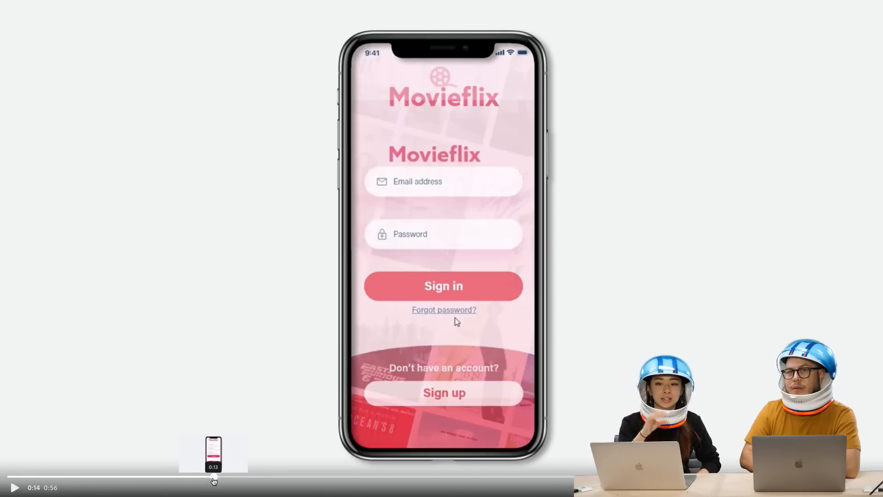
{"action": "left_click", "coordinate": [212, 480]}
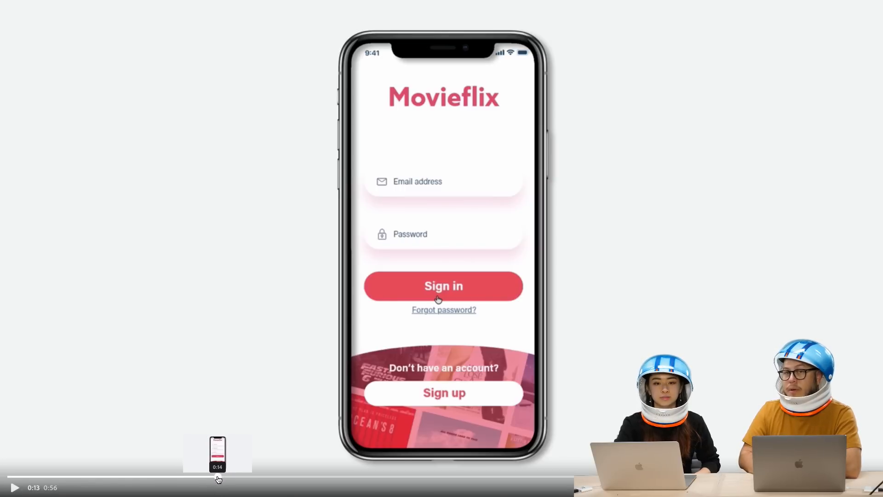
Seek to the Hobbs & Shaw home screen, let the video finish, and leave fullscreen
{"action": "left_click", "coordinate": [227, 479]}
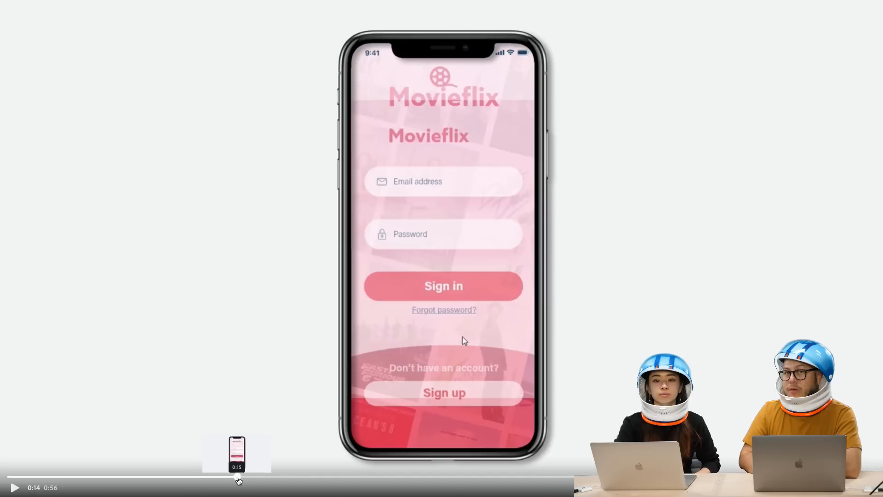
{"action": "left_click", "coordinate": [237, 478]}
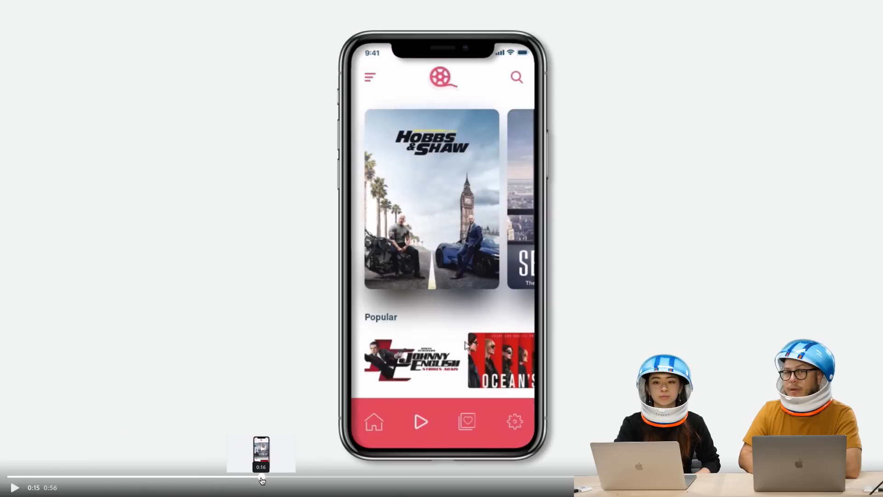
{"action": "left_click", "coordinate": [253, 478]}
{"action": "left_click", "coordinate": [10, 487]}
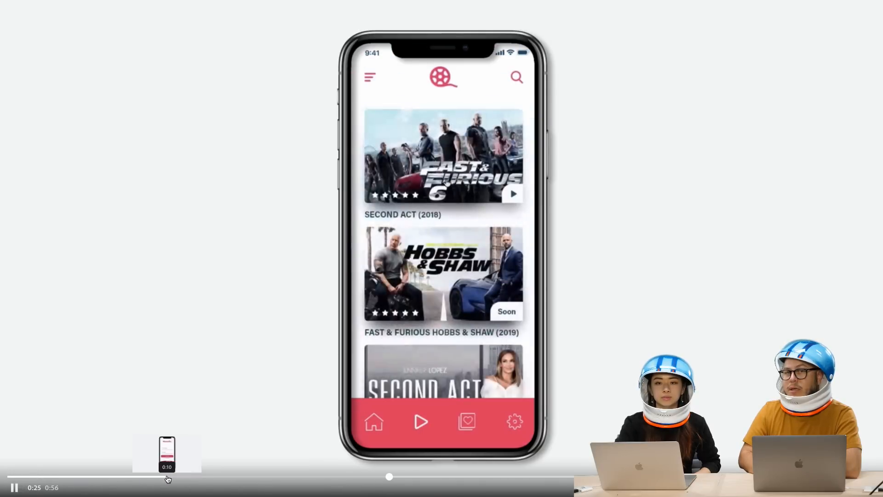
{"action": "left_click", "coordinate": [333, 478]}
{"action": "left_click", "coordinate": [293, 478]}
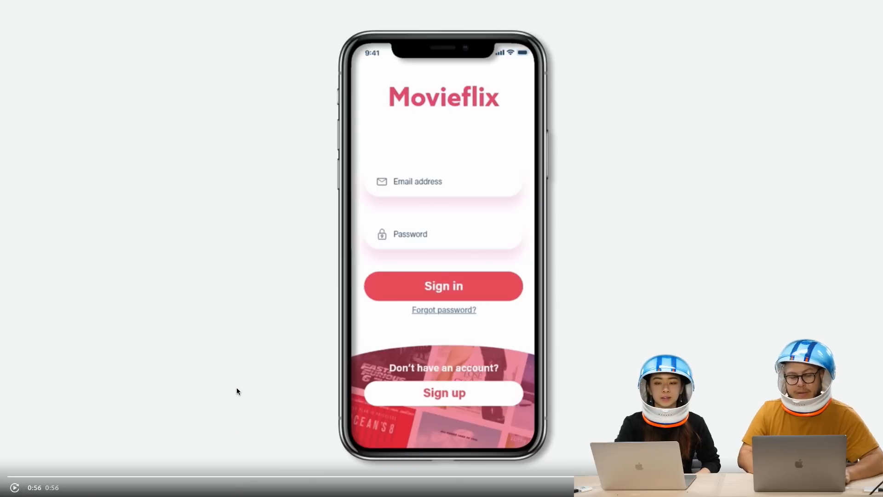
{"action": "key", "text": "Escape"}
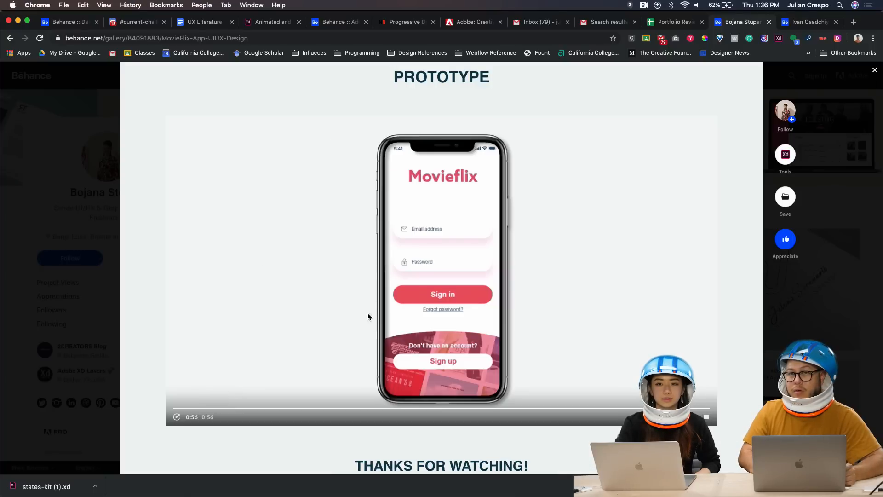
Close the Movieflix project, browse the profile's Work grid, and open MusicSpotted App UI/UX Design
{"action": "scroll", "coordinate": [271, 262], "scroll_direction": "up", "scroll_amount": 3}
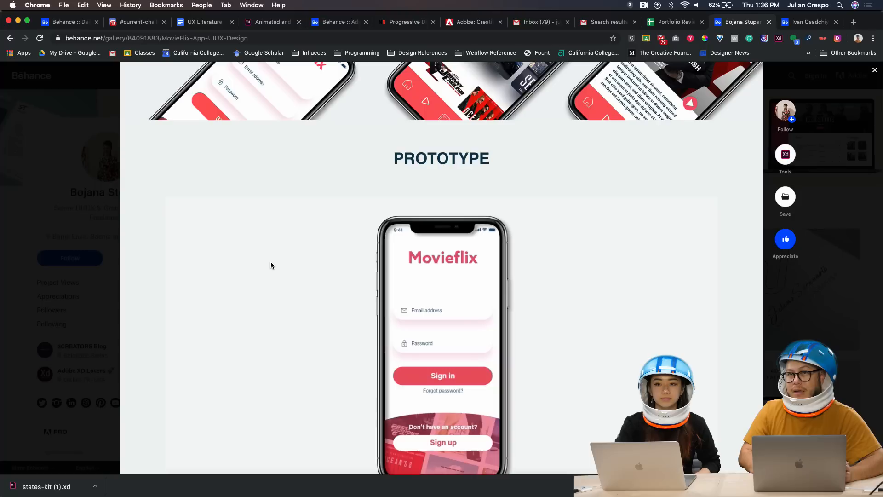
{"action": "left_click", "coordinate": [875, 72]}
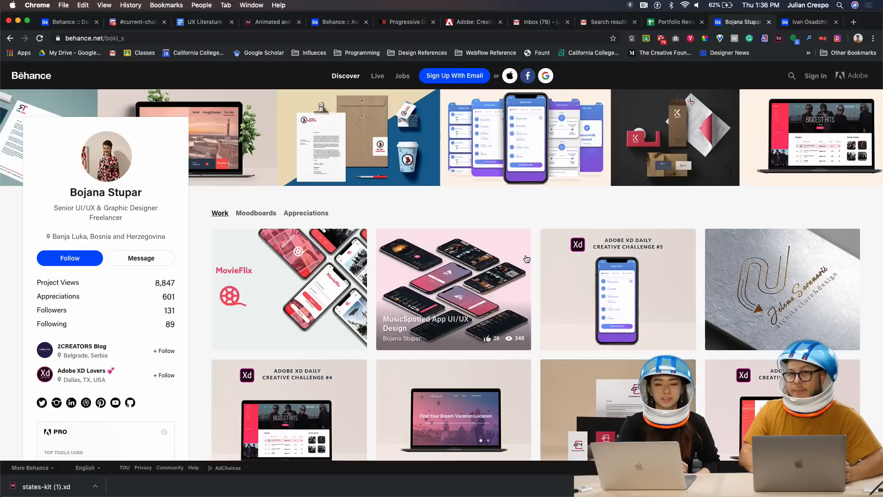
{"action": "scroll", "coordinate": [502, 306], "scroll_direction": "down", "scroll_amount": 1}
{"action": "scroll", "coordinate": [502, 306], "scroll_direction": "down", "scroll_amount": 3}
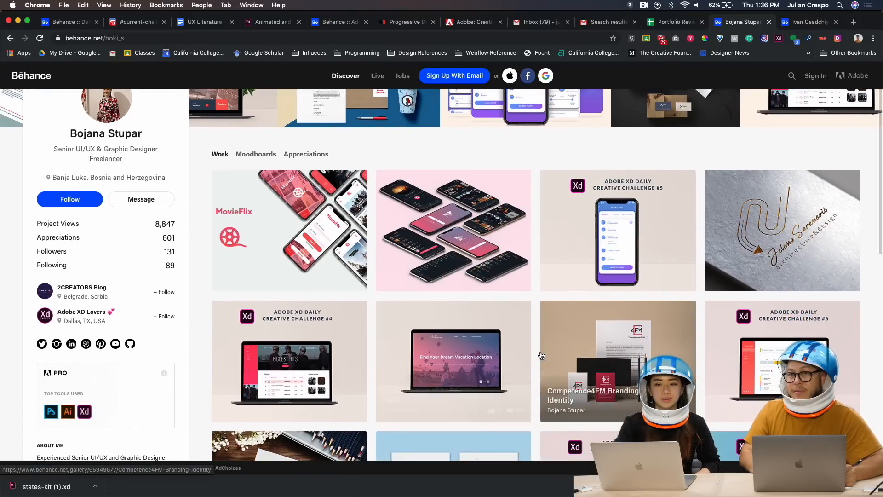
{"action": "scroll", "coordinate": [541, 355], "scroll_direction": "down", "scroll_amount": 1}
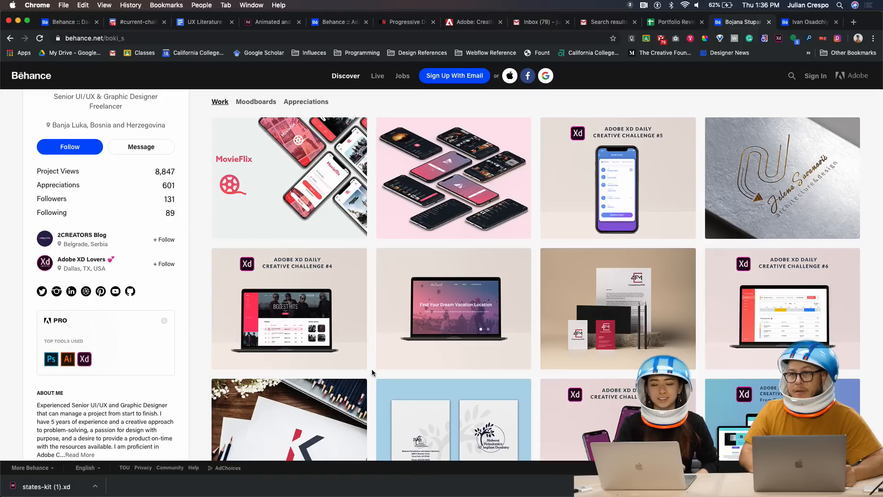
{"action": "scroll", "coordinate": [372, 373], "scroll_direction": "down", "scroll_amount": 1}
{"action": "scroll", "coordinate": [371, 374], "scroll_direction": "up", "scroll_amount": 2}
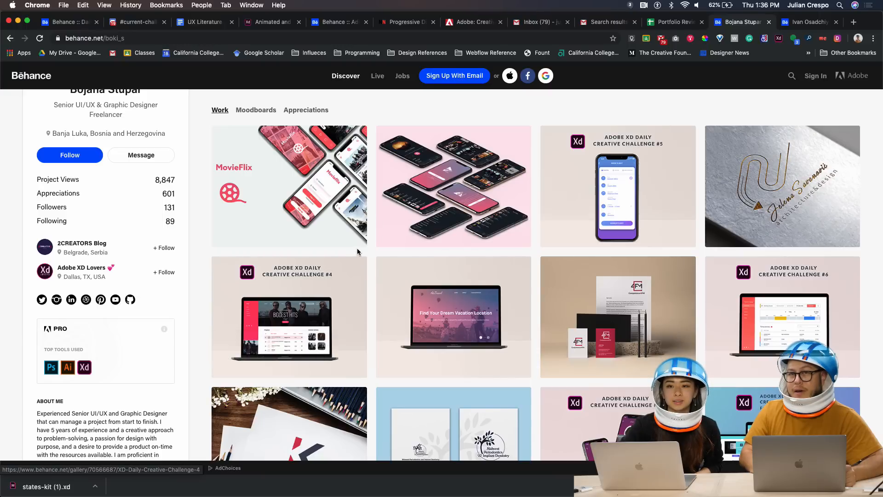
{"action": "left_click", "coordinate": [456, 185]}
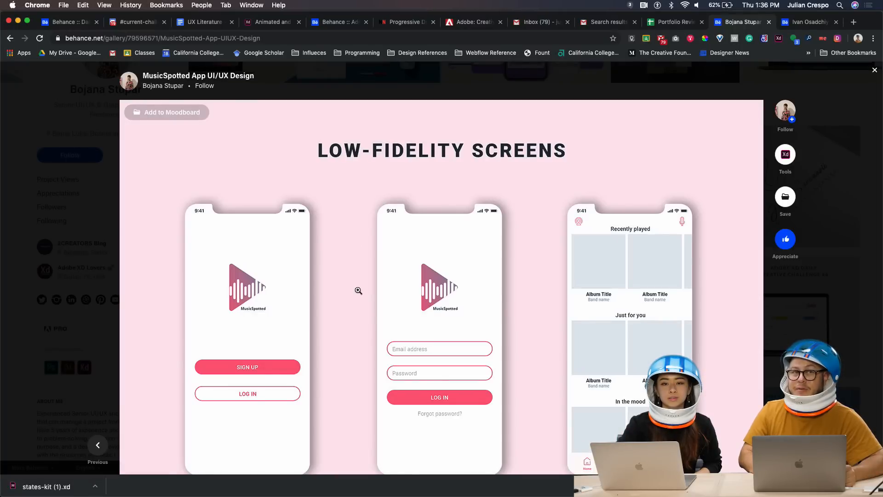
Scroll through the MusicSpotted low-fidelity screens
{"action": "scroll", "coordinate": [331, 294], "scroll_direction": "down", "scroll_amount": 3}
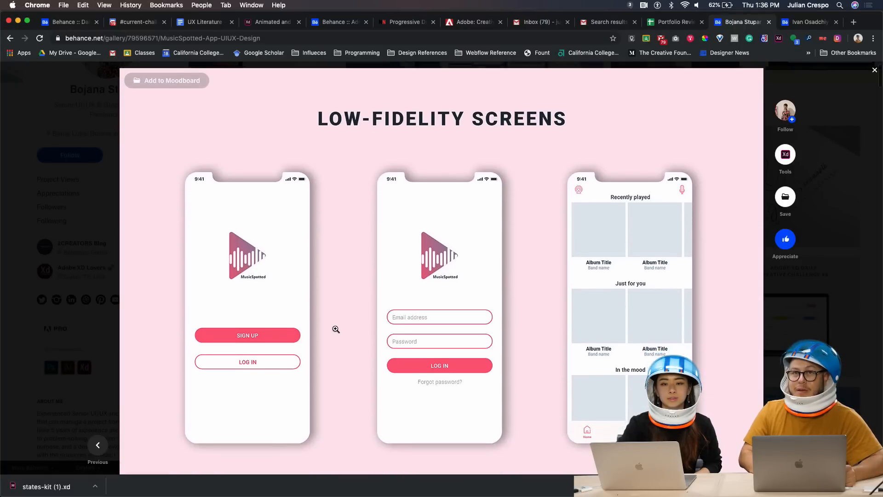
{"action": "scroll", "coordinate": [337, 361], "scroll_direction": "down", "scroll_amount": 2}
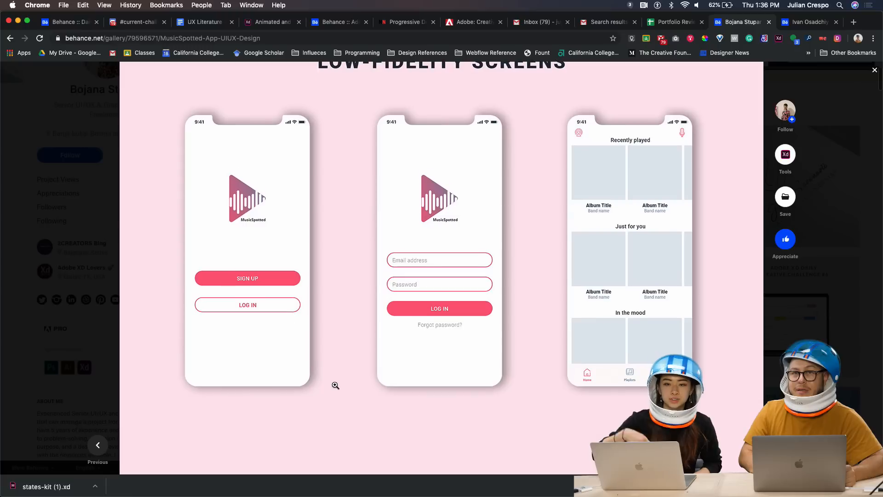
{"action": "scroll", "coordinate": [336, 386], "scroll_direction": "down", "scroll_amount": 1}
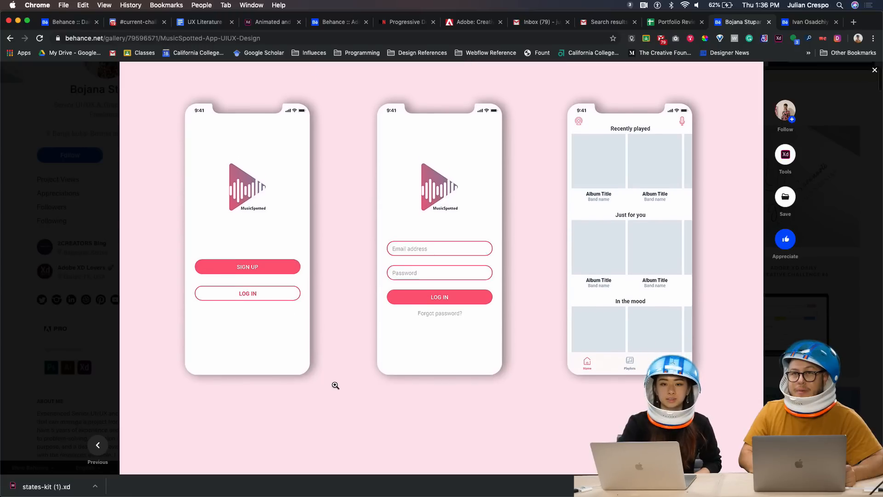
{"action": "scroll", "coordinate": [336, 385], "scroll_direction": "down", "scroll_amount": 10}
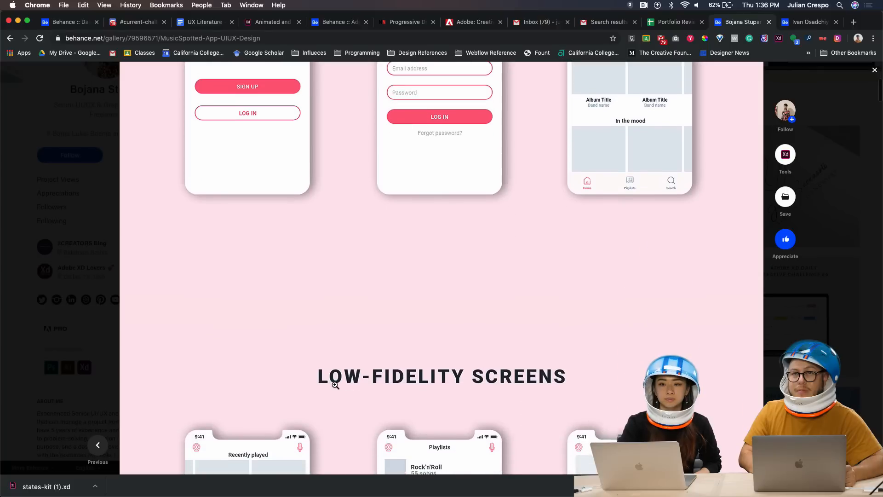
{"action": "scroll", "coordinate": [335, 385], "scroll_direction": "down", "scroll_amount": 8}
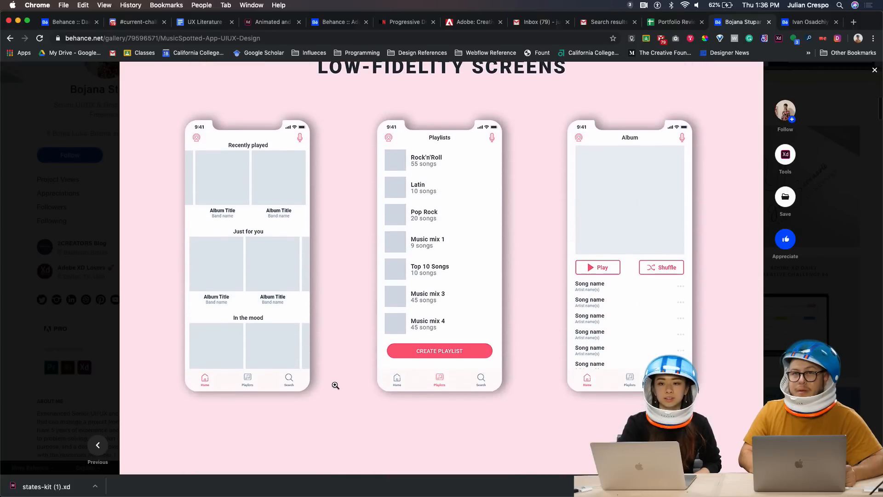
{"action": "scroll", "coordinate": [336, 385], "scroll_direction": "down", "scroll_amount": 15}
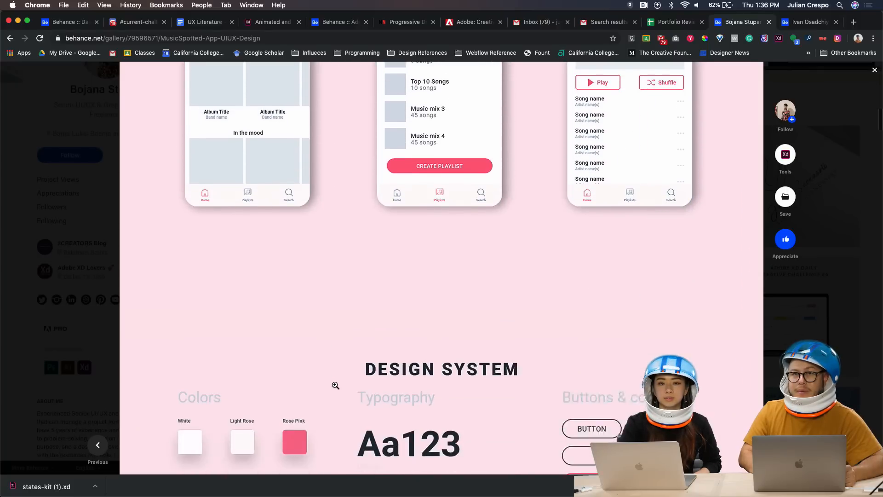
Continue through the MusicSpotted Design System and User Flow sections to Splash Screens
{"action": "scroll", "coordinate": [335, 385], "scroll_direction": "down", "scroll_amount": 2}
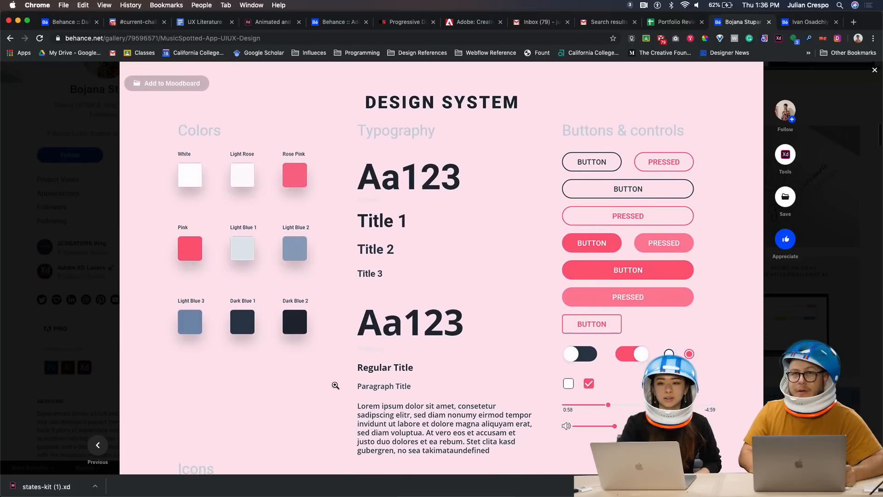
{"action": "scroll", "coordinate": [338, 416], "scroll_direction": "down", "scroll_amount": 6}
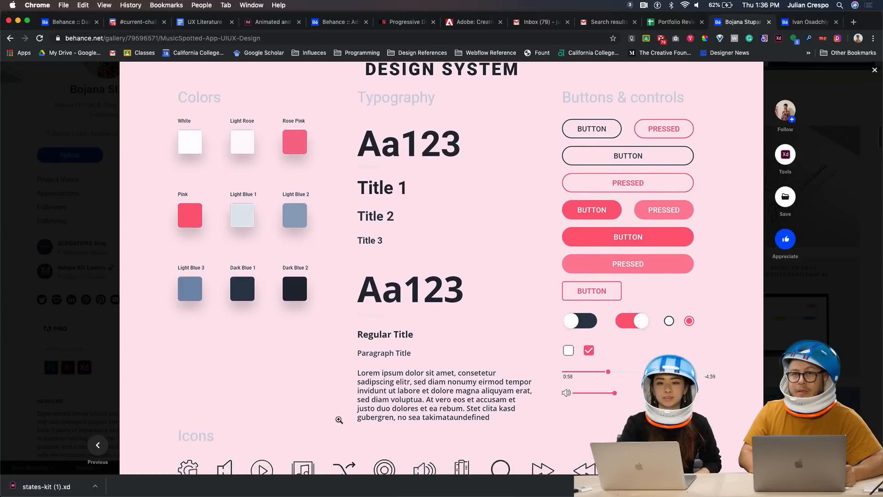
{"action": "scroll", "coordinate": [339, 419], "scroll_direction": "down", "scroll_amount": 10}
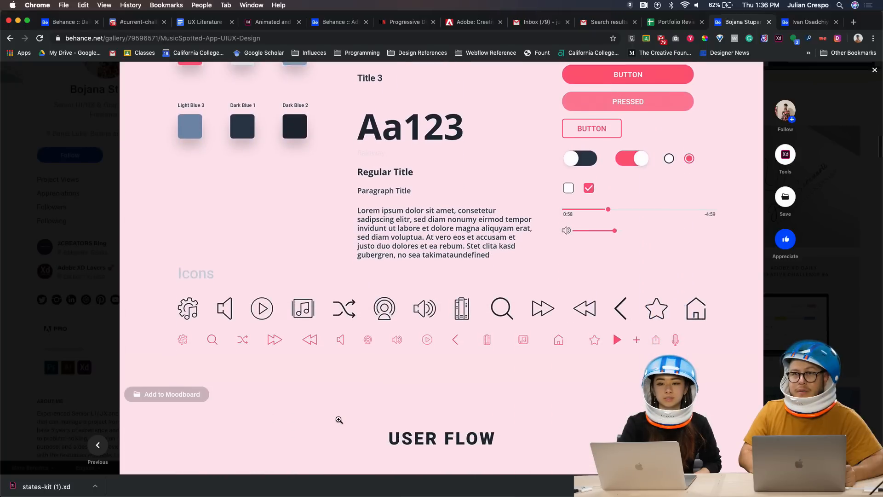
{"action": "scroll", "coordinate": [338, 420], "scroll_direction": "down", "scroll_amount": 5}
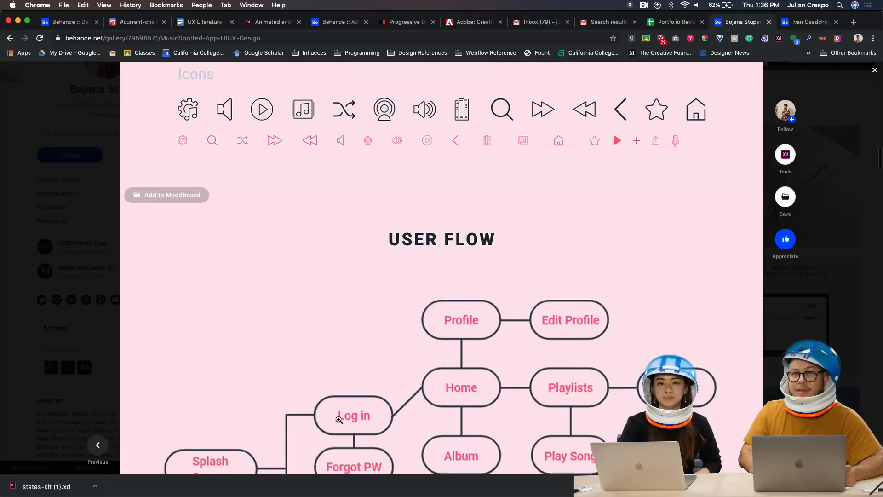
{"action": "scroll", "coordinate": [340, 414], "scroll_direction": "down", "scroll_amount": 1}
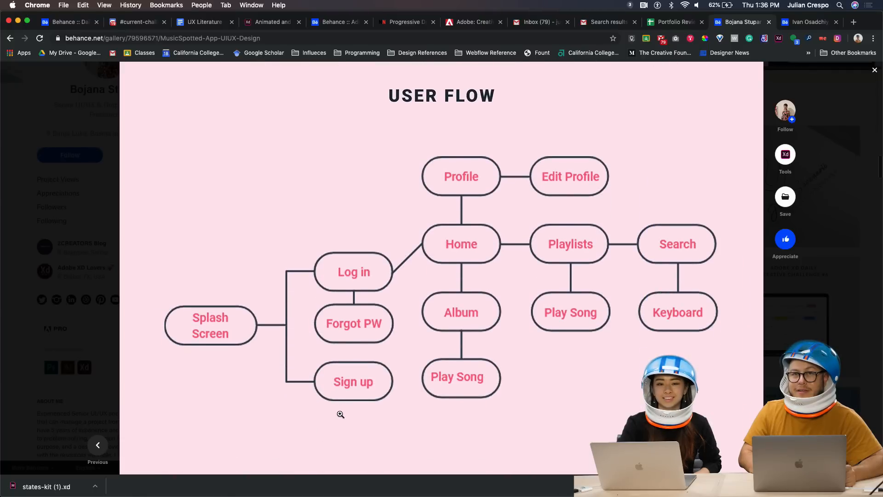
{"action": "scroll", "coordinate": [347, 433], "scroll_direction": "down", "scroll_amount": 1}
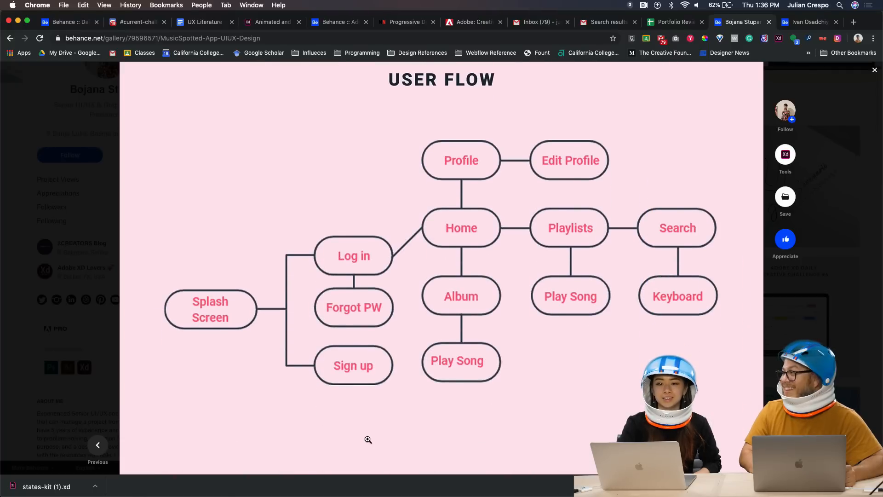
{"action": "scroll", "coordinate": [361, 440], "scroll_direction": "down", "scroll_amount": 12}
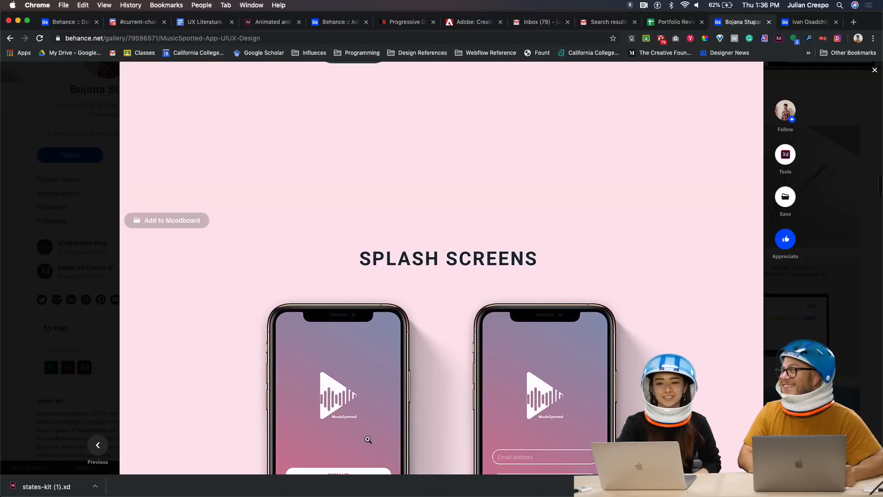
Scroll back and forth over the MusicSpotted Home Screens mockups
{"action": "scroll", "coordinate": [367, 439], "scroll_direction": "down", "scroll_amount": 8}
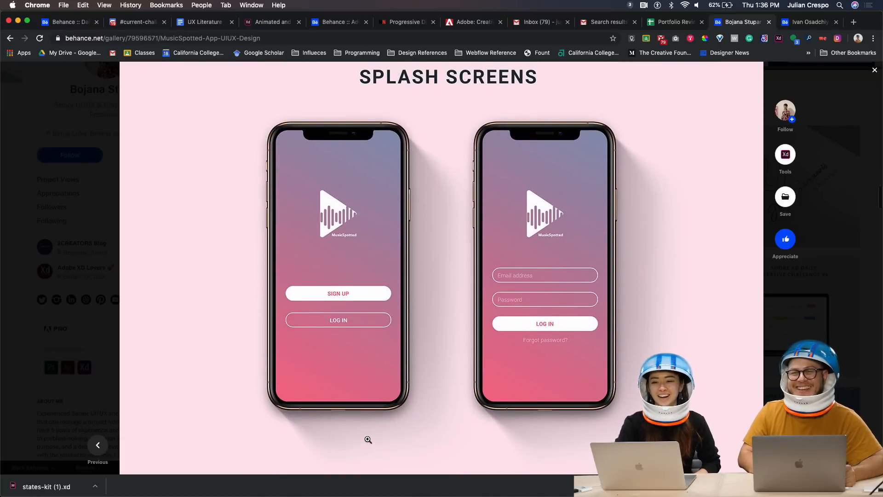
{"action": "scroll", "coordinate": [368, 439], "scroll_direction": "down", "scroll_amount": 8}
{"action": "scroll", "coordinate": [368, 439], "scroll_direction": "down", "scroll_amount": 13}
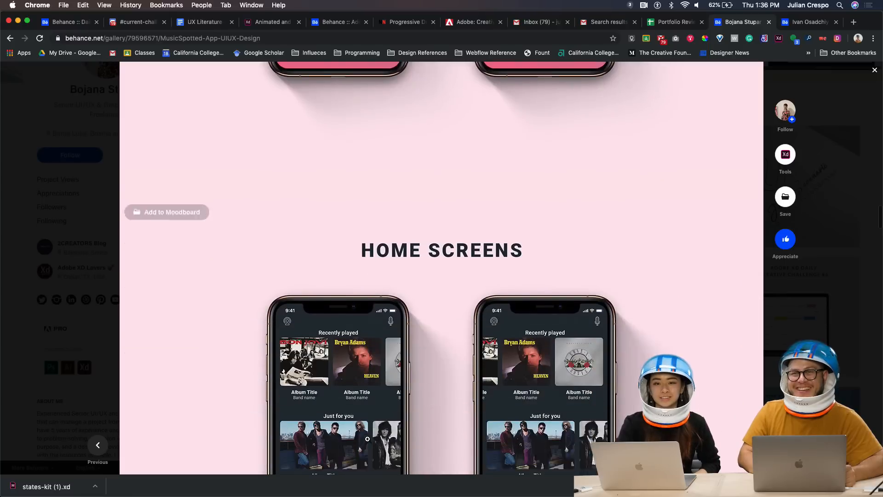
{"action": "scroll", "coordinate": [368, 440], "scroll_direction": "up", "scroll_amount": 9}
{"action": "scroll", "coordinate": [367, 438], "scroll_direction": "up", "scroll_amount": 6}
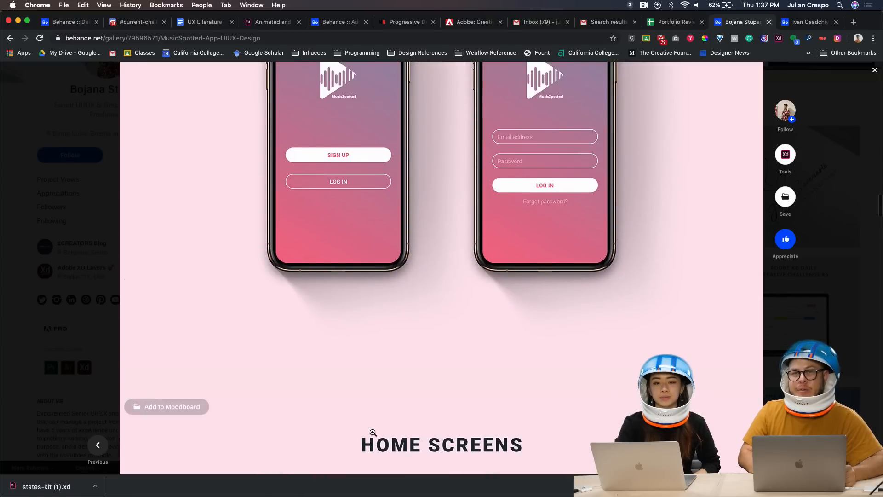
{"action": "scroll", "coordinate": [488, 254], "scroll_direction": "up", "scroll_amount": 1}
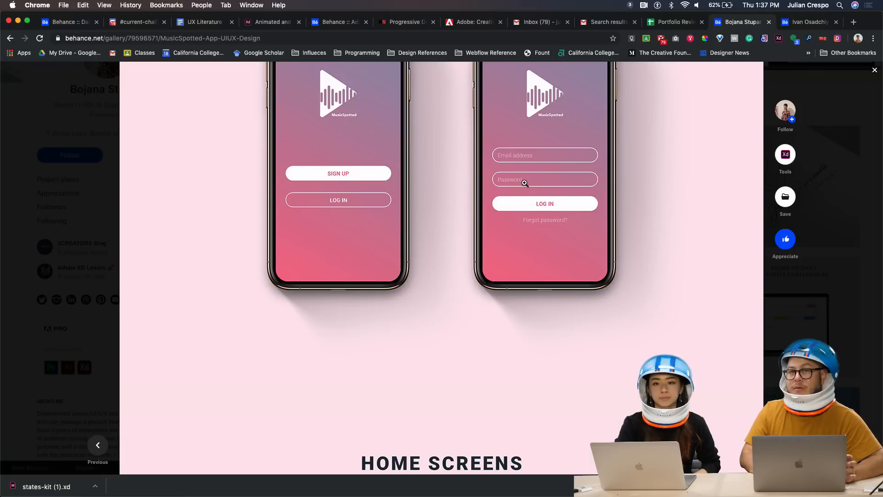
{"action": "scroll", "coordinate": [526, 252], "scroll_direction": "down", "scroll_amount": 5}
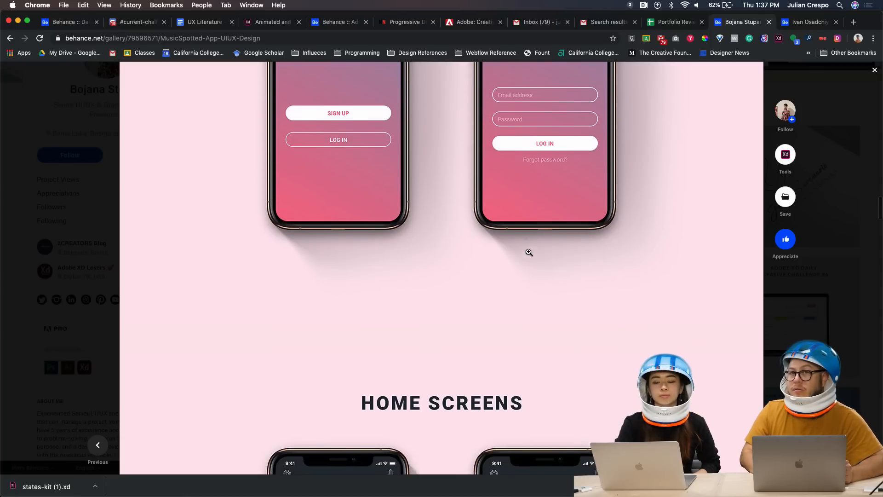
{"action": "scroll", "coordinate": [526, 296], "scroll_direction": "down", "scroll_amount": 4}
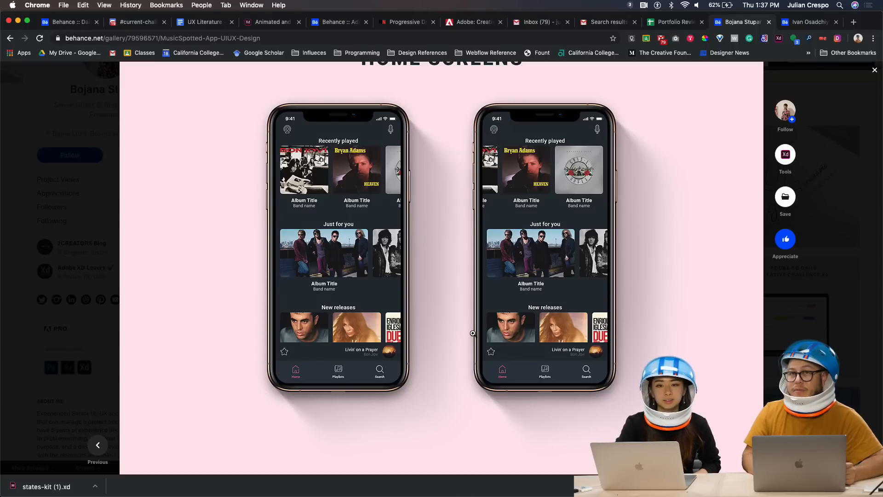
Enlarge and shrink the home screens image, then move on to Playlists & Search Screens
{"action": "left_click", "coordinate": [459, 145]}
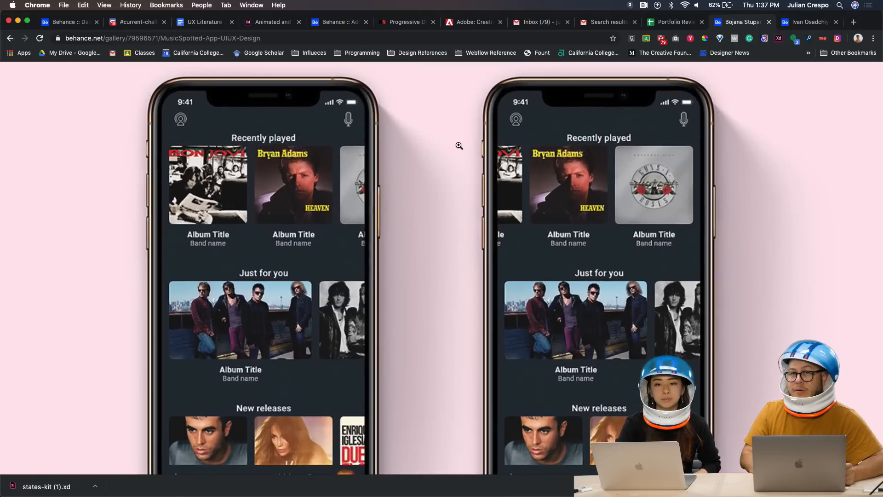
{"action": "left_click", "coordinate": [536, 215]}
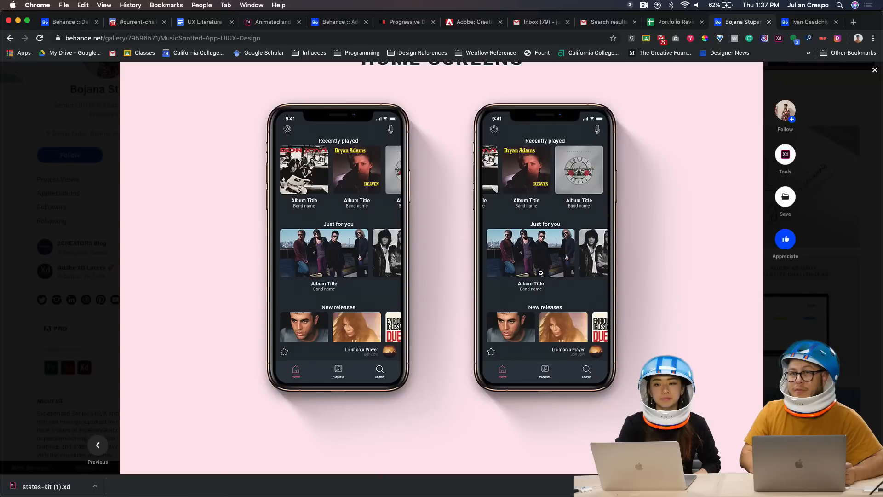
{"action": "scroll", "coordinate": [441, 367], "scroll_direction": "down", "scroll_amount": 1}
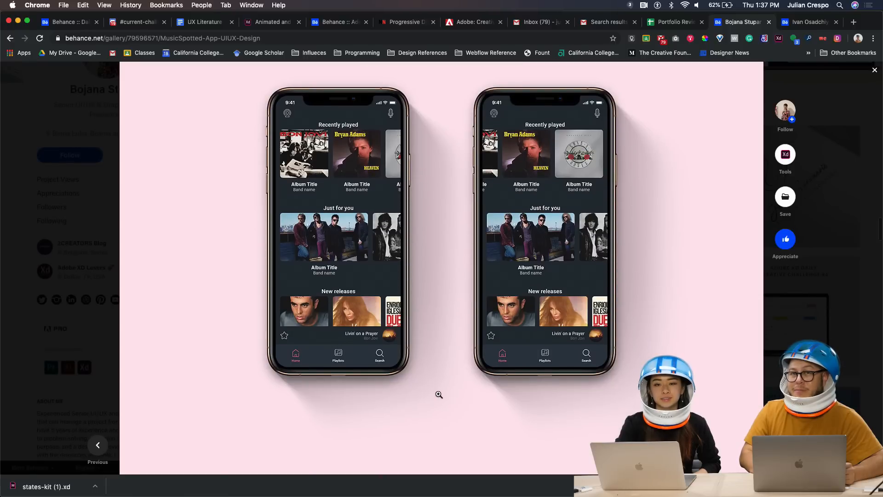
{"action": "scroll", "coordinate": [438, 395], "scroll_direction": "down", "scroll_amount": 5}
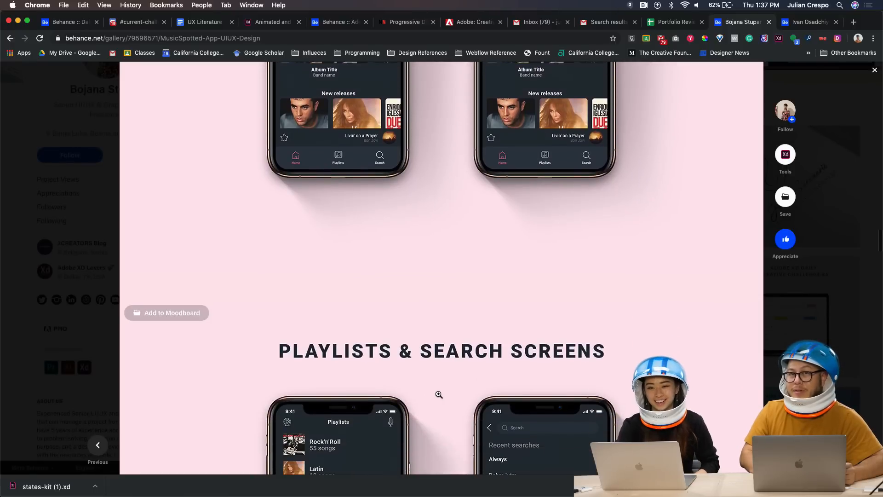
{"action": "scroll", "coordinate": [439, 395], "scroll_direction": "down", "scroll_amount": 7}
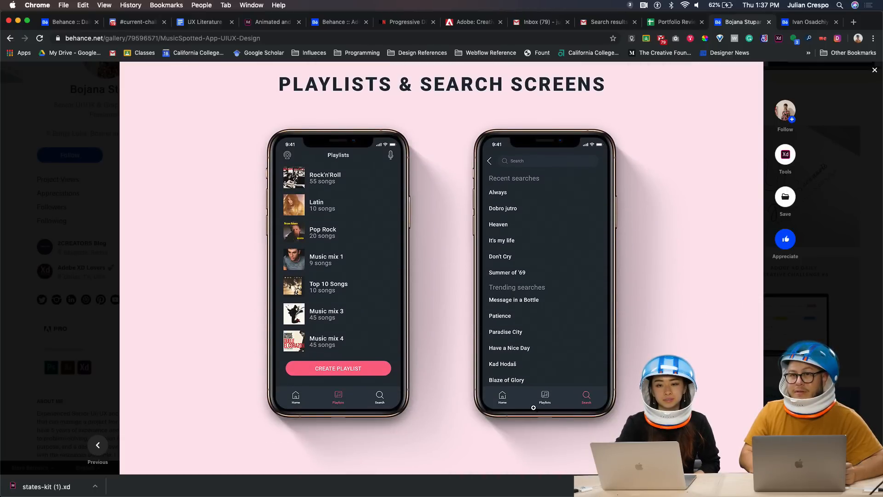
Zoom into the playlists and search mockups, zoom back out, and continue to Player Screens
{"action": "left_click", "coordinate": [551, 406]}
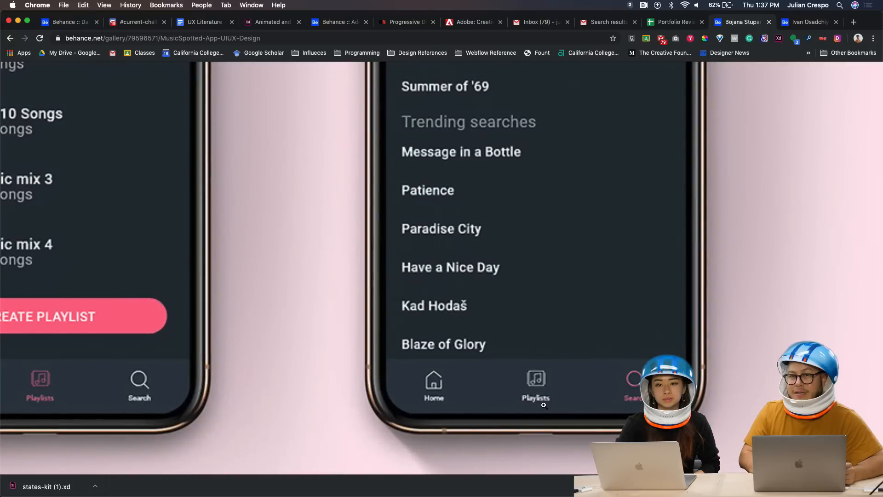
{"action": "left_click", "coordinate": [543, 404]}
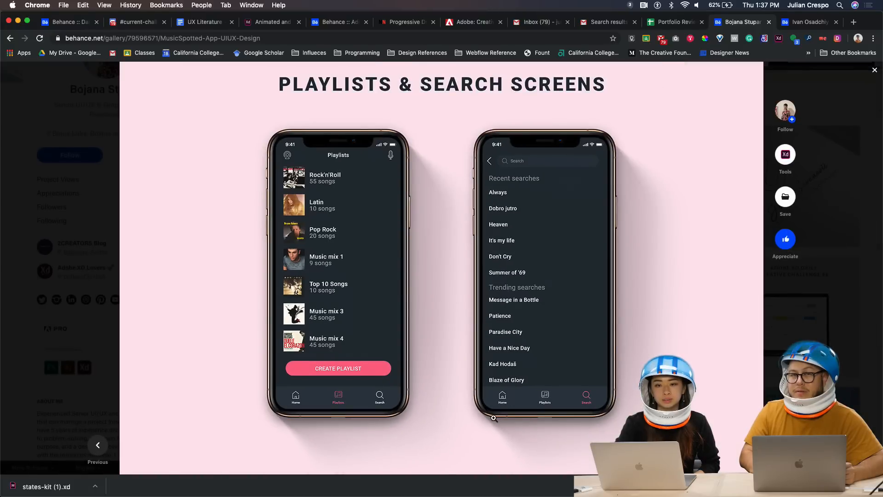
{"action": "scroll", "coordinate": [468, 422], "scroll_direction": "down", "scroll_amount": 2}
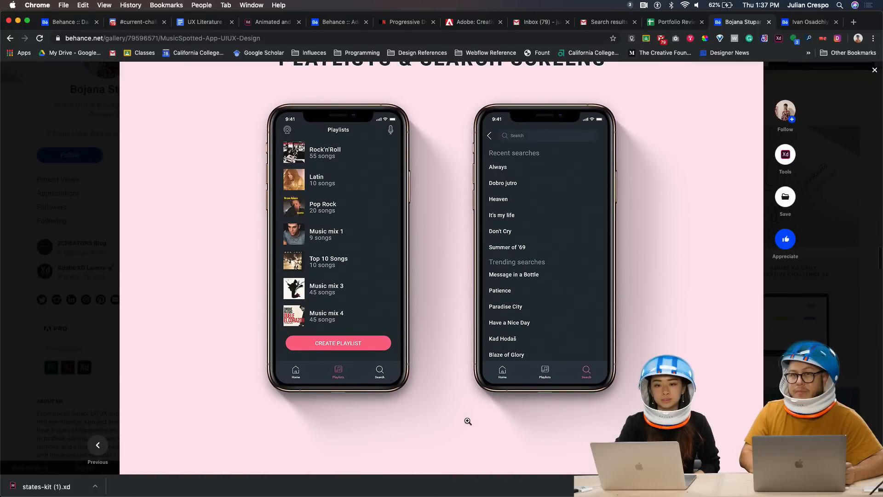
{"action": "scroll", "coordinate": [462, 389], "scroll_direction": "up", "scroll_amount": 5}
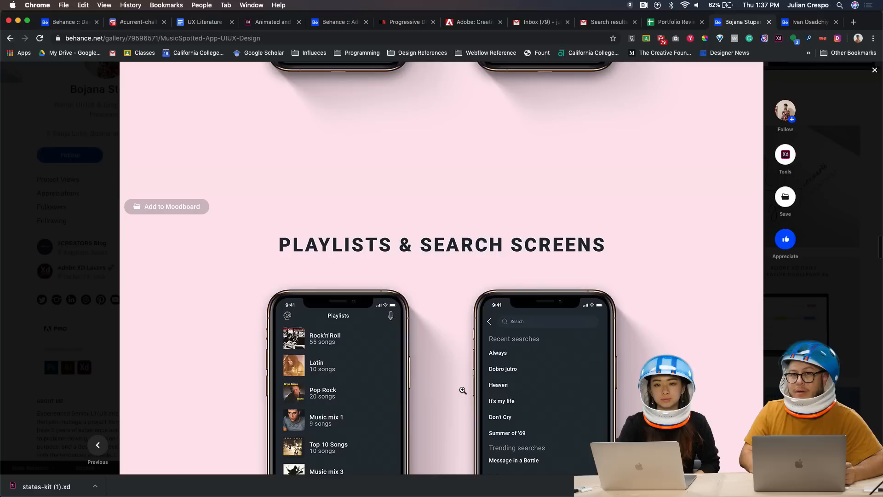
{"action": "scroll", "coordinate": [447, 398], "scroll_direction": "down", "scroll_amount": 15}
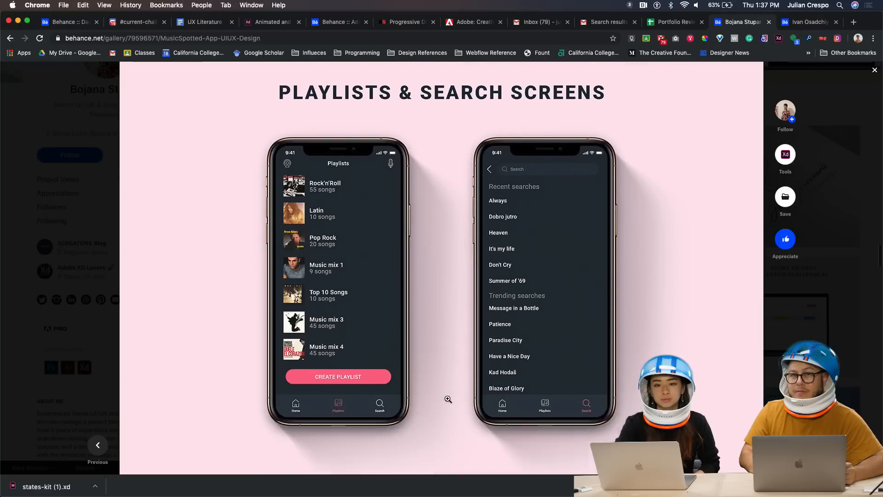
{"action": "scroll", "coordinate": [447, 398], "scroll_direction": "down", "scroll_amount": 5}
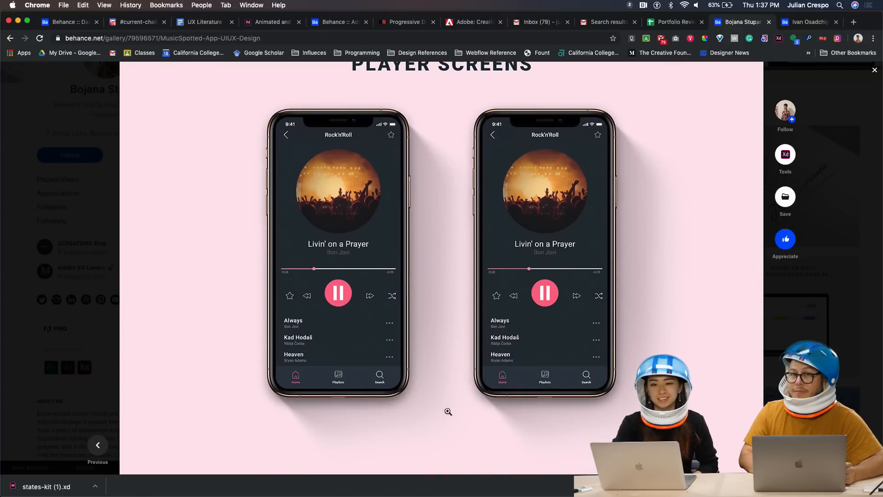
Browse the MusicSpotted Player Screens with the Livin' on a Prayer playback mockups
{"action": "scroll", "coordinate": [448, 400], "scroll_direction": "down", "scroll_amount": 1}
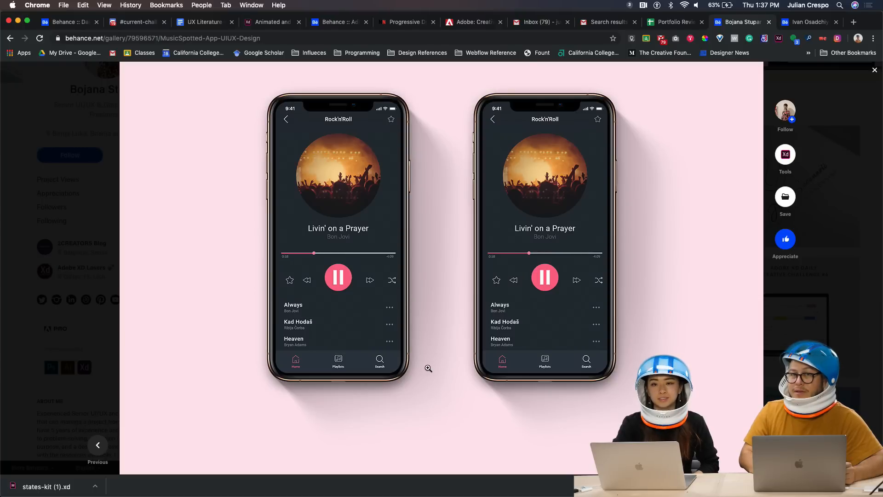
{"action": "scroll", "coordinate": [387, 339], "scroll_direction": "down", "scroll_amount": 1}
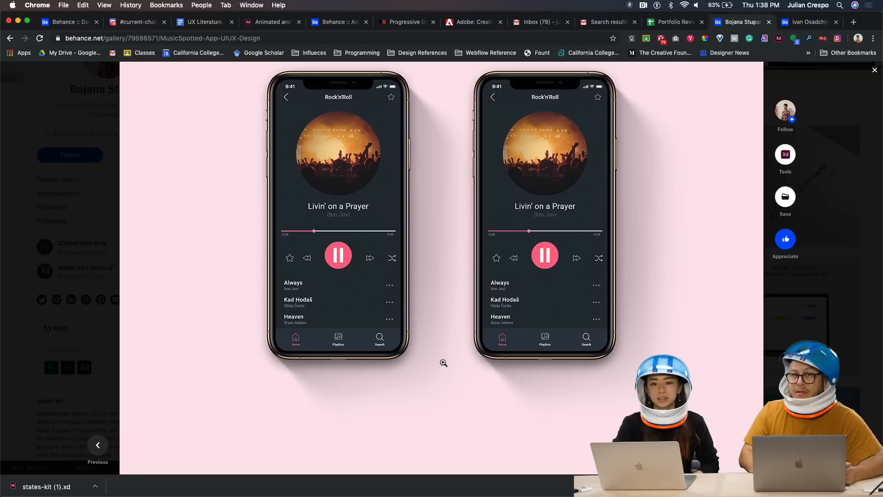
{"action": "scroll", "coordinate": [443, 362], "scroll_direction": "down", "scroll_amount": 4}
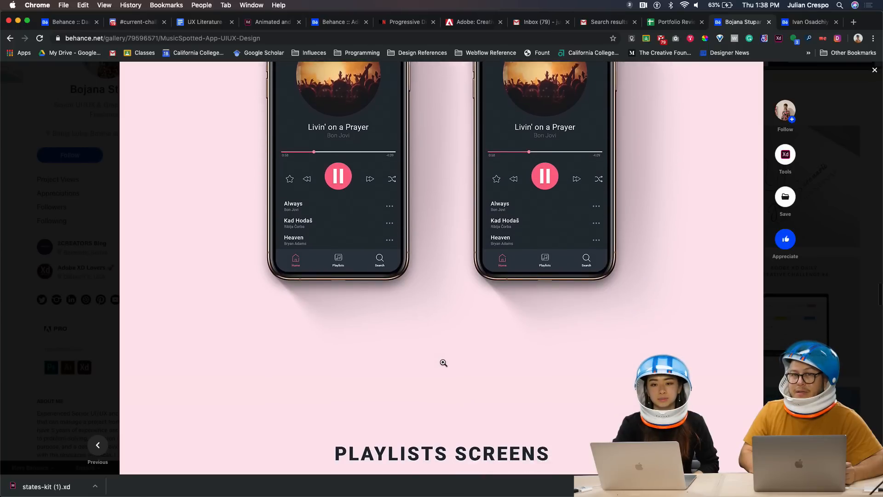
{"action": "scroll", "coordinate": [443, 362], "scroll_direction": "down", "scroll_amount": 6}
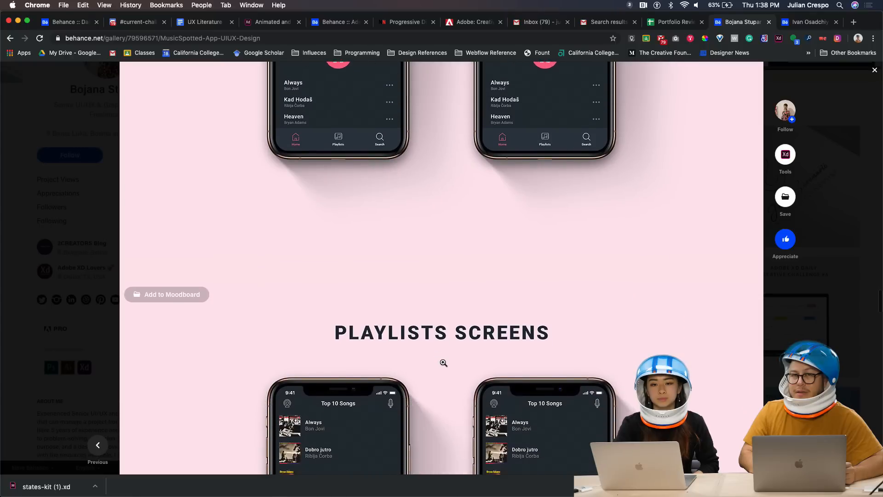
{"action": "scroll", "coordinate": [443, 363], "scroll_direction": "up", "scroll_amount": 8}
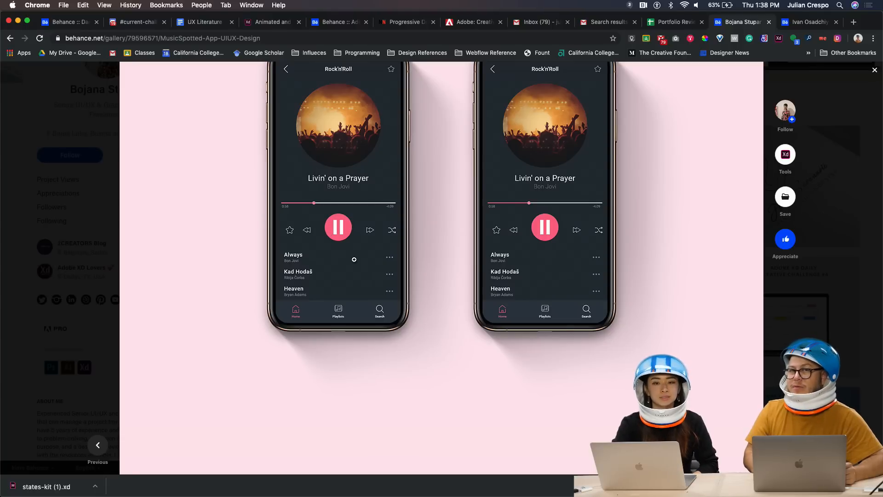
Scroll past the Playlists Screens and isometric collage down to the animated MusicSpotted prototype
{"action": "scroll", "coordinate": [412, 344], "scroll_direction": "down", "scroll_amount": 10}
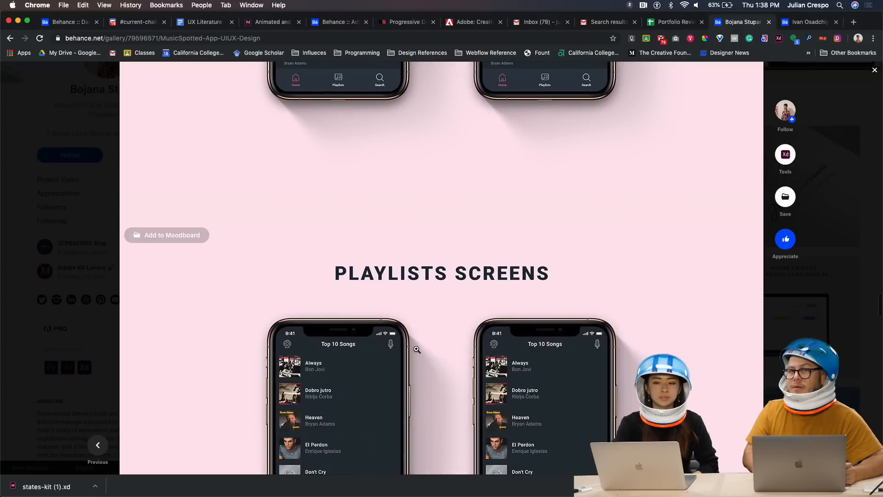
{"action": "scroll", "coordinate": [417, 349], "scroll_direction": "down", "scroll_amount": 1}
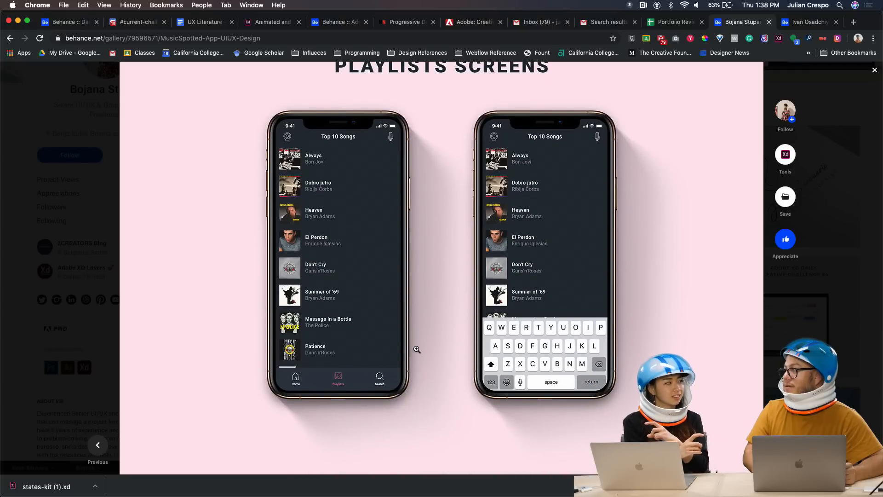
{"action": "scroll", "coordinate": [416, 350], "scroll_direction": "down", "scroll_amount": 2}
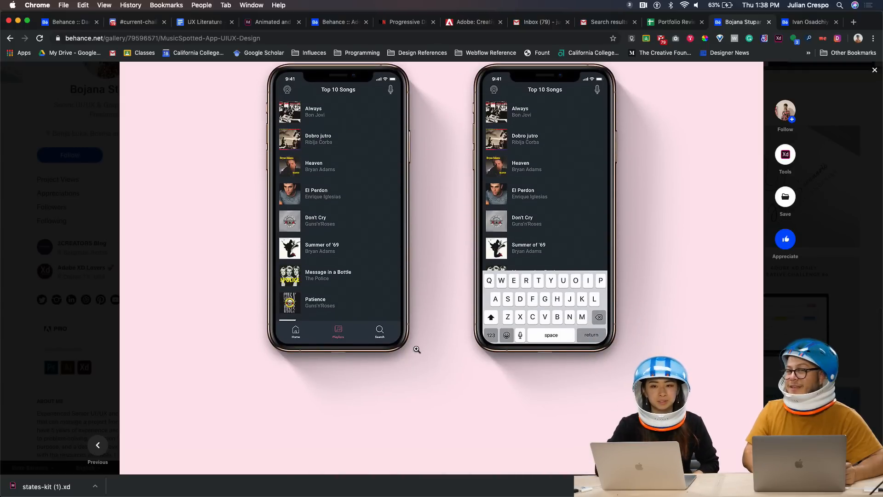
{"action": "scroll", "coordinate": [416, 349], "scroll_direction": "down", "scroll_amount": 12}
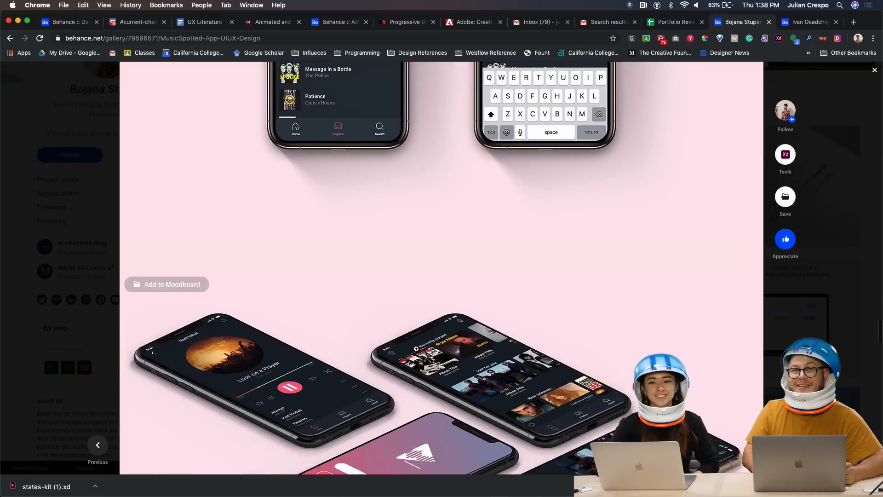
{"action": "scroll", "coordinate": [417, 349], "scroll_direction": "down", "scroll_amount": 3}
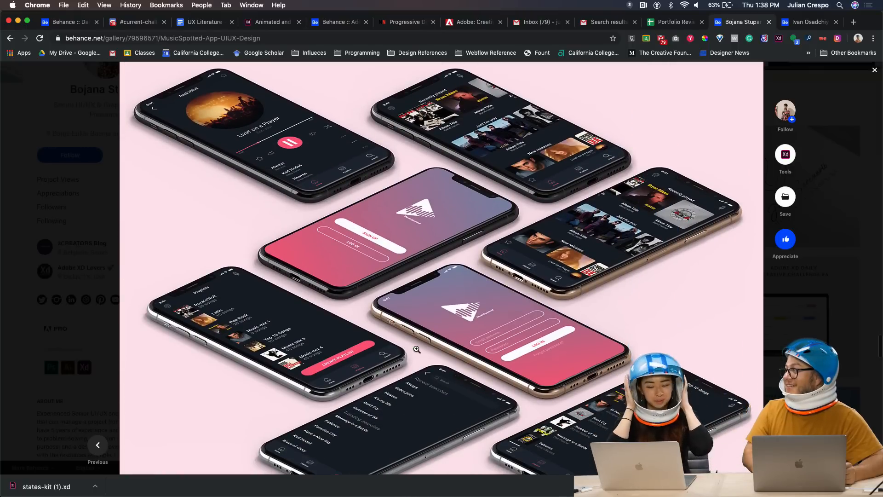
{"action": "scroll", "coordinate": [416, 350], "scroll_direction": "down", "scroll_amount": 2}
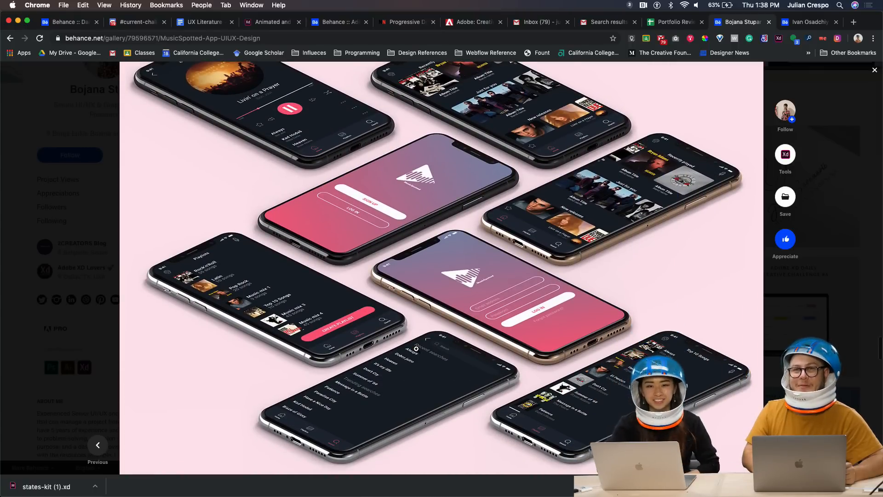
{"action": "scroll", "coordinate": [416, 348], "scroll_direction": "down", "scroll_amount": 3}
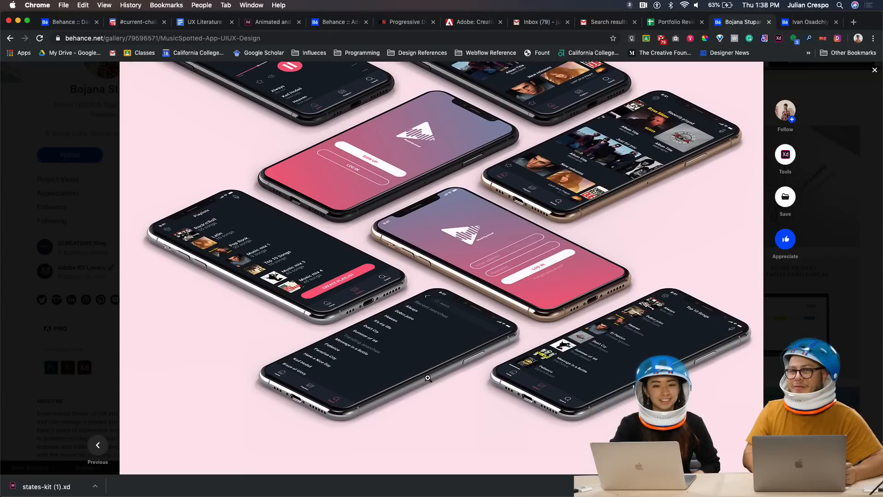
{"action": "scroll", "coordinate": [428, 378], "scroll_direction": "down", "scroll_amount": 3}
{"action": "scroll", "coordinate": [428, 378], "scroll_direction": "down", "scroll_amount": 5}
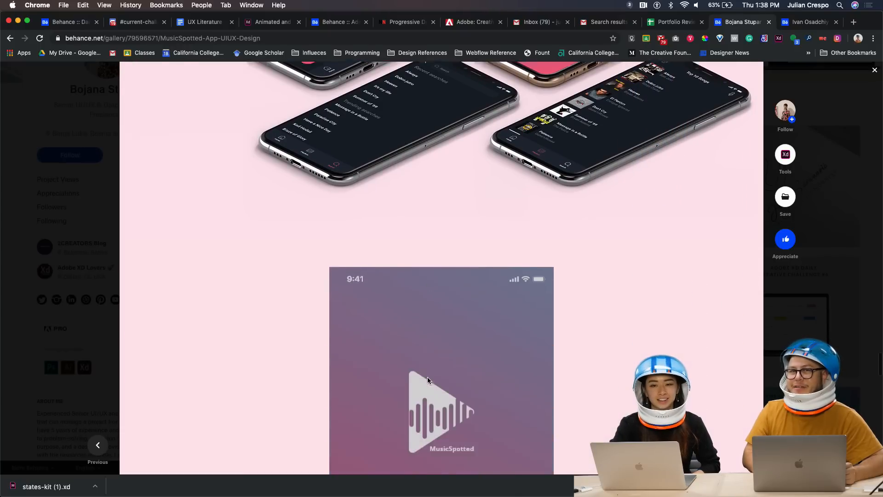
{"action": "scroll", "coordinate": [426, 380], "scroll_direction": "down", "scroll_amount": 5}
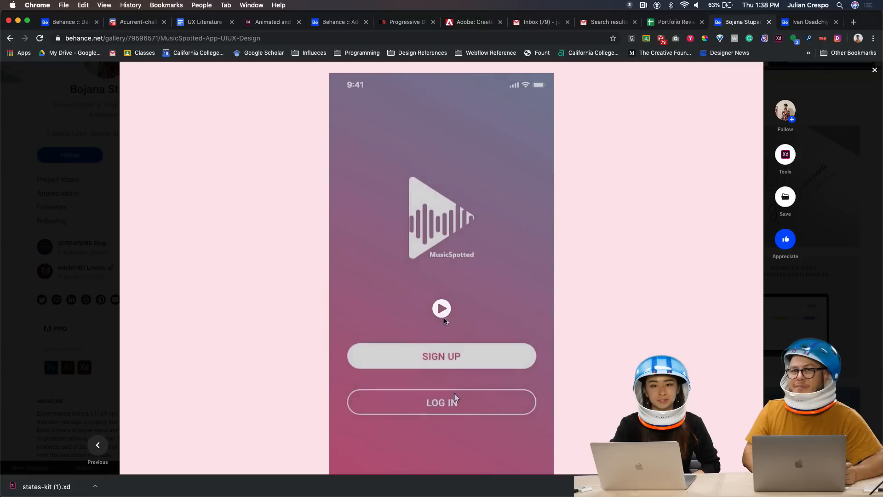
{"action": "scroll", "coordinate": [454, 395], "scroll_direction": "down", "scroll_amount": 2}
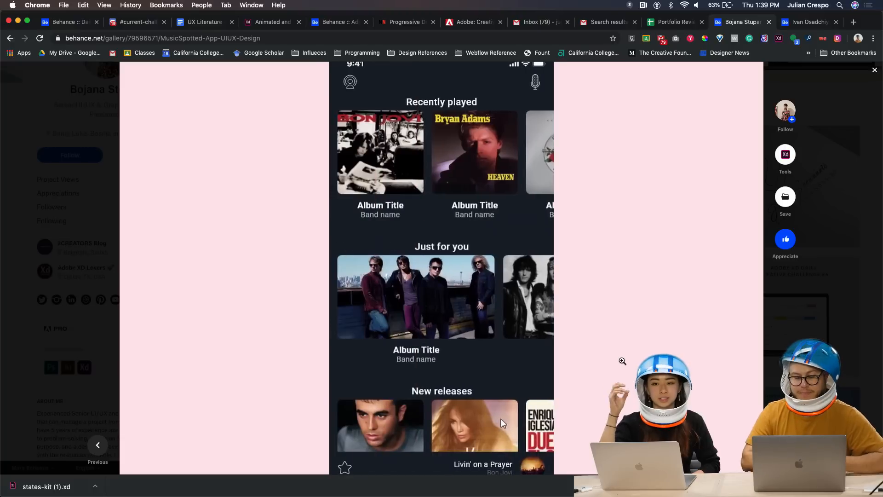
Zoom the page to 80%, play the phone prototype video, then close the MusicSpotted project
{"action": "key", "text": "super+minus"}
{"action": "key", "text": "super+minus"}
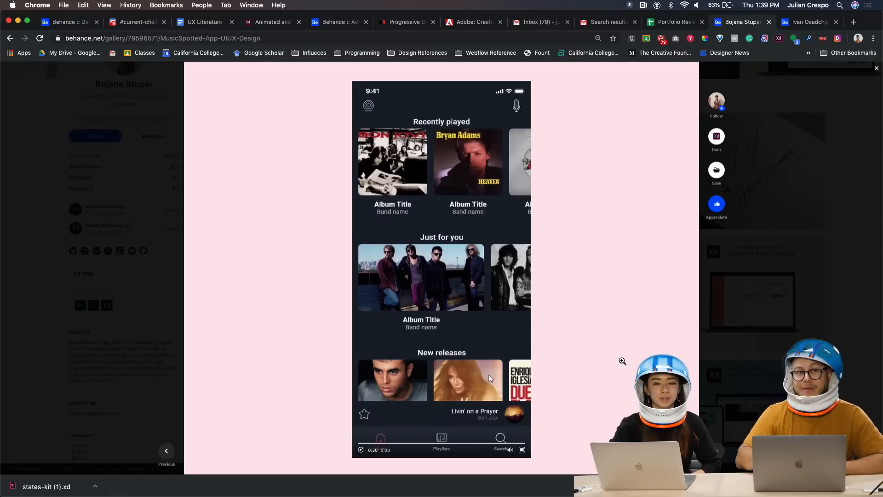
{"action": "scroll", "coordinate": [609, 379], "scroll_direction": "down", "scroll_amount": 5}
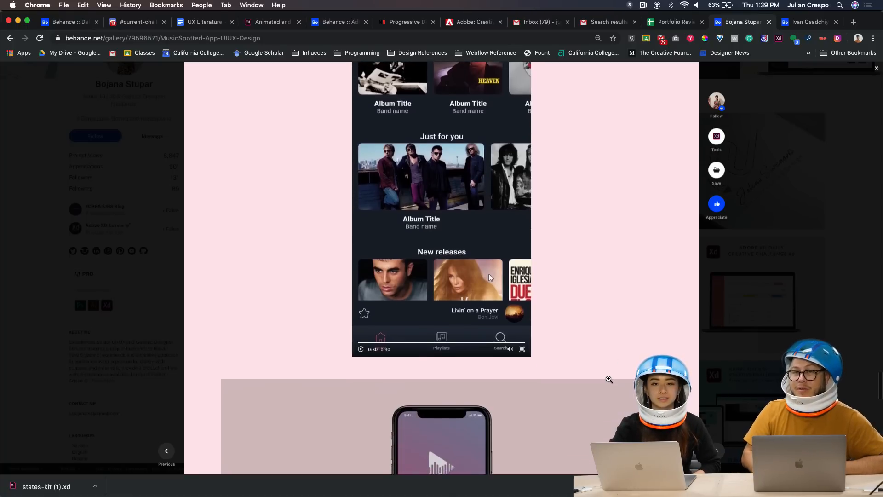
{"action": "scroll", "coordinate": [609, 379], "scroll_direction": "down", "scroll_amount": 8}
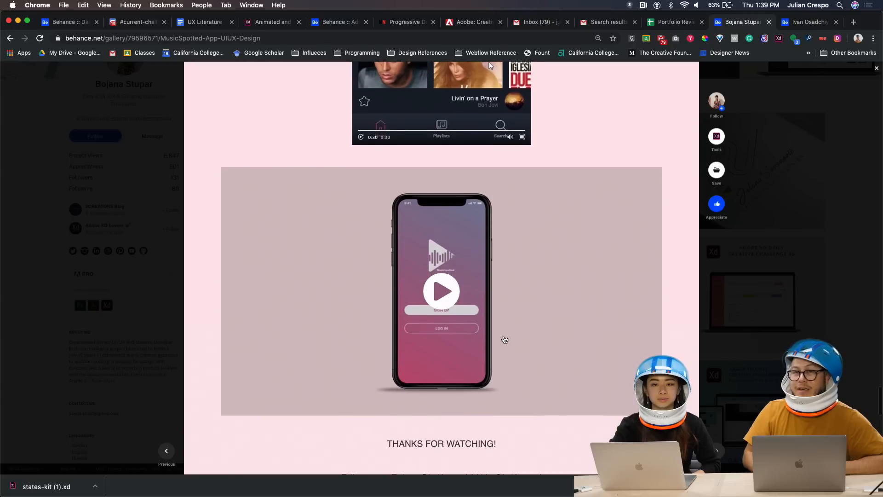
{"action": "left_click", "coordinate": [447, 299]}
{"action": "scroll", "coordinate": [558, 354], "scroll_direction": "down", "scroll_amount": 1}
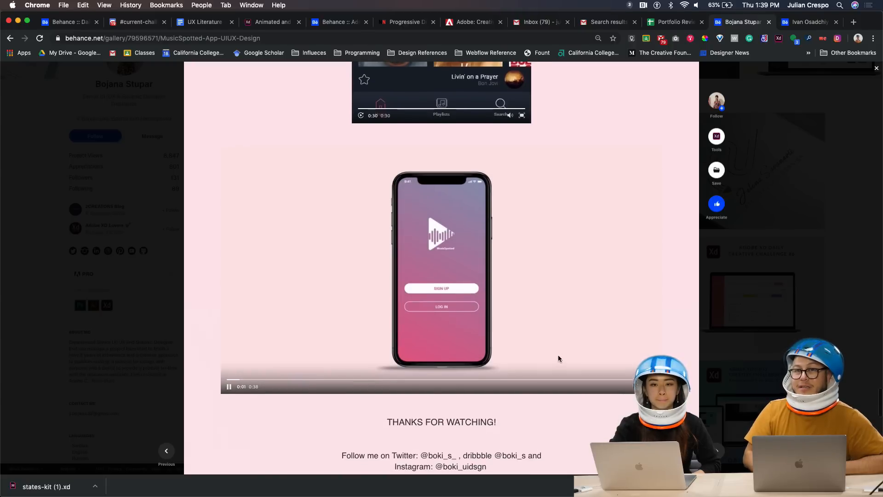
{"action": "scroll", "coordinate": [559, 360], "scroll_direction": "down", "scroll_amount": 2}
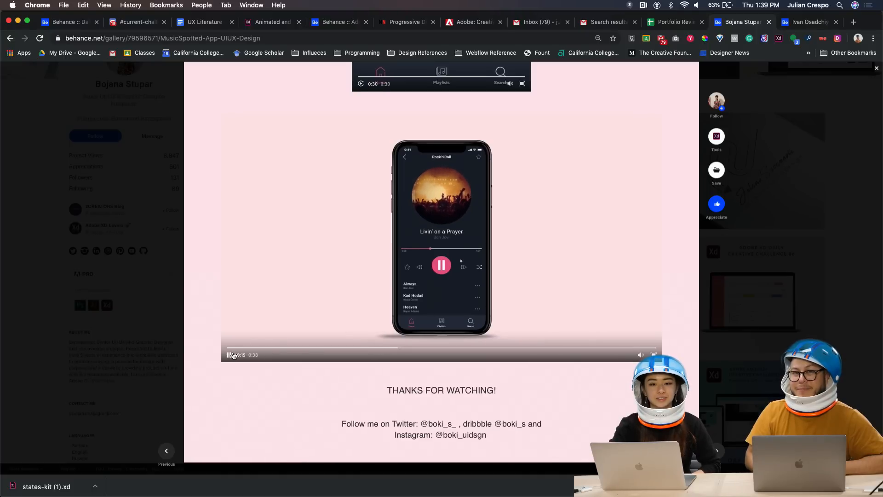
{"action": "scroll", "coordinate": [358, 235], "scroll_direction": "up", "scroll_amount": 3}
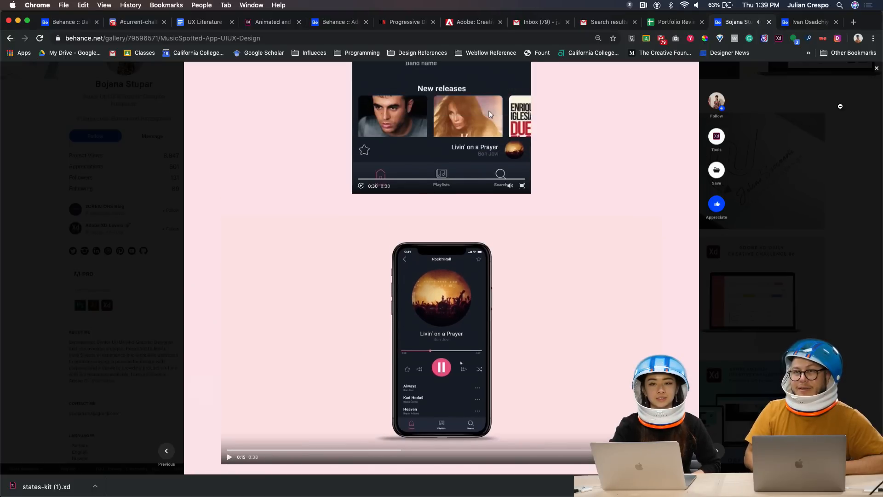
{"action": "key", "text": "Escape"}
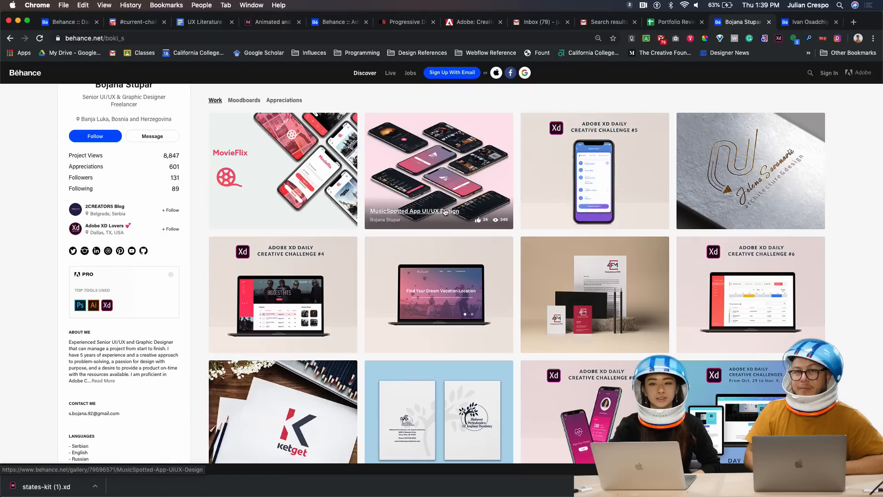
Scroll the current profile, then switch to the other designer's Behance profile tab
{"action": "scroll", "coordinate": [380, 196], "scroll_direction": "up", "scroll_amount": 2}
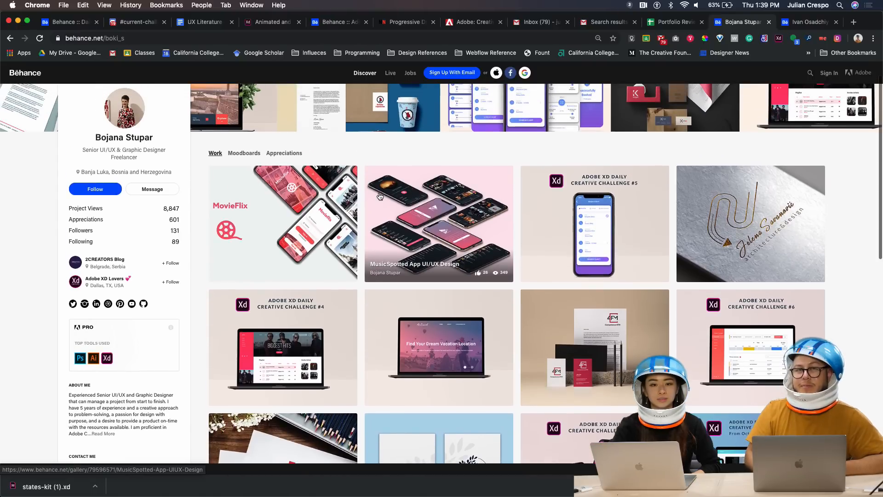
{"action": "scroll", "coordinate": [380, 196], "scroll_direction": "up", "scroll_amount": 1}
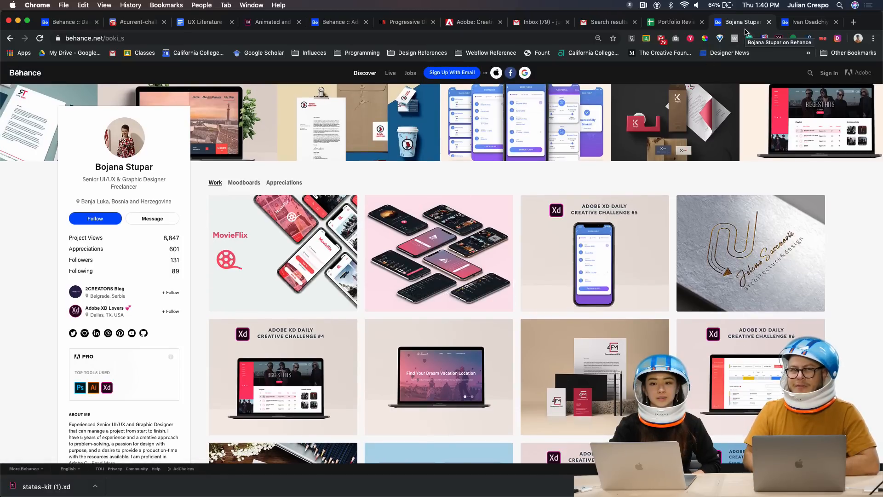
{"action": "left_click", "coordinate": [805, 23]}
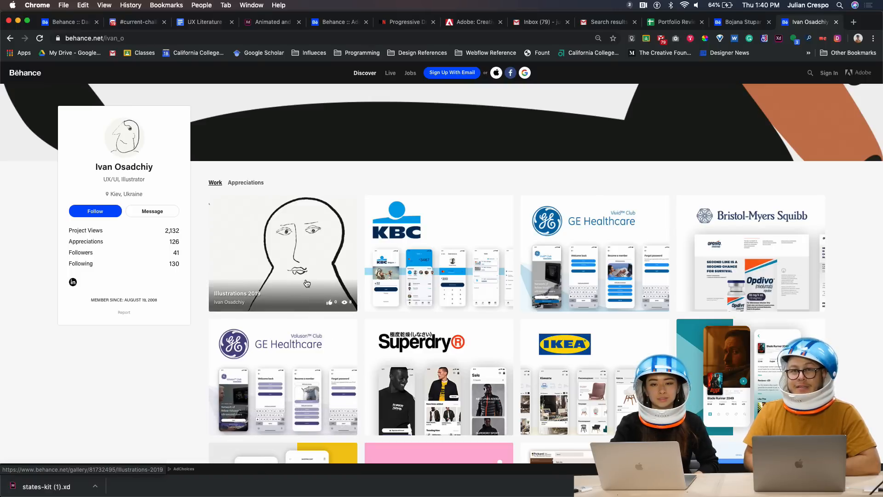
Open the Illustrations 2019 thumbnail from the second designer's Work grid
{"action": "left_click", "coordinate": [296, 252]}
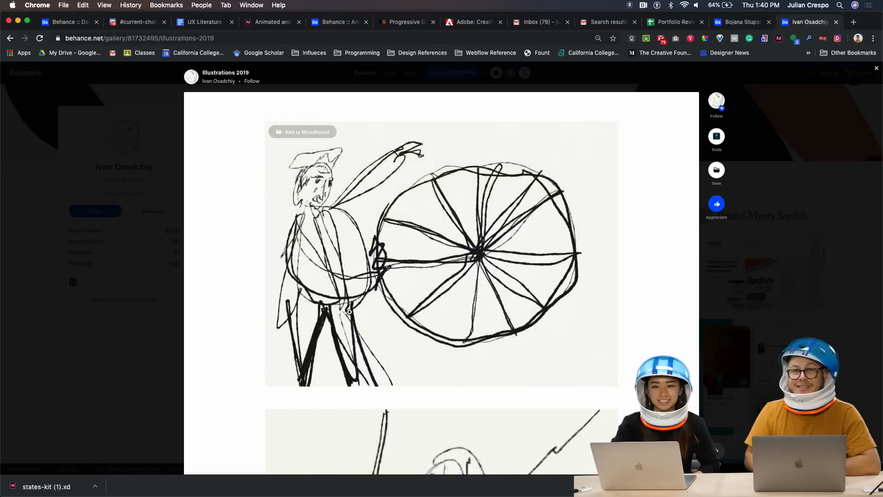
Scroll through the Illustrations 2019 ink portrait sketches, then close the project
{"action": "scroll", "coordinate": [573, 375], "scroll_direction": "down", "scroll_amount": 5}
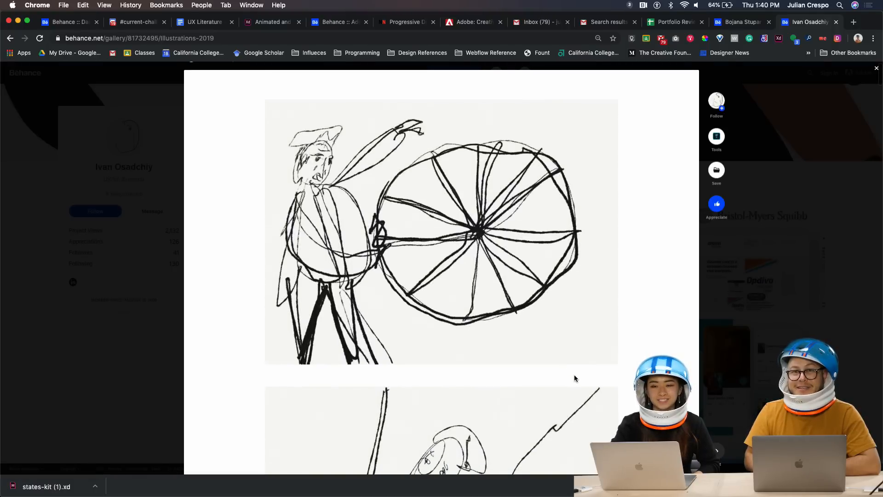
{"action": "scroll", "coordinate": [575, 378], "scroll_direction": "down", "scroll_amount": 10}
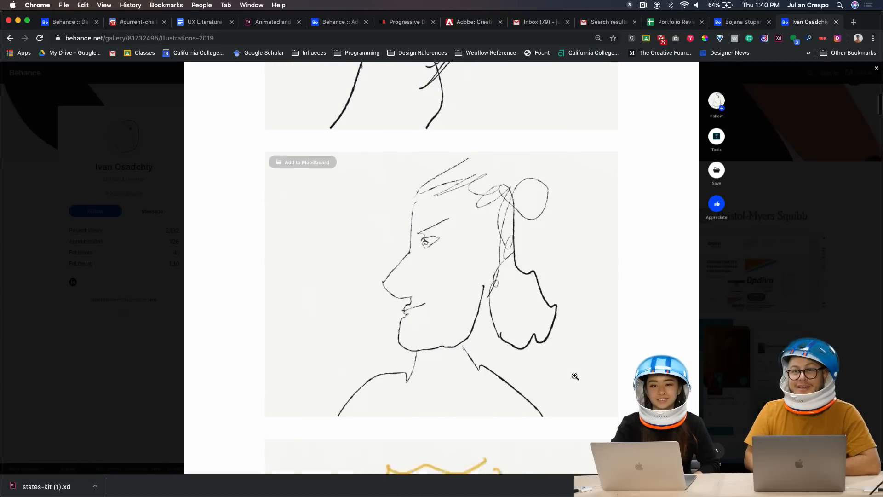
{"action": "scroll", "coordinate": [574, 377], "scroll_direction": "down", "scroll_amount": 15}
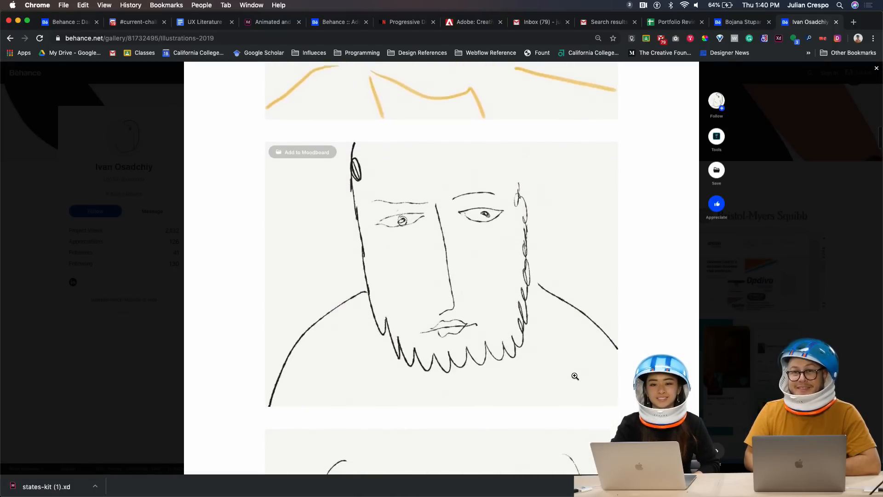
{"action": "scroll", "coordinate": [575, 376], "scroll_direction": "down", "scroll_amount": 15}
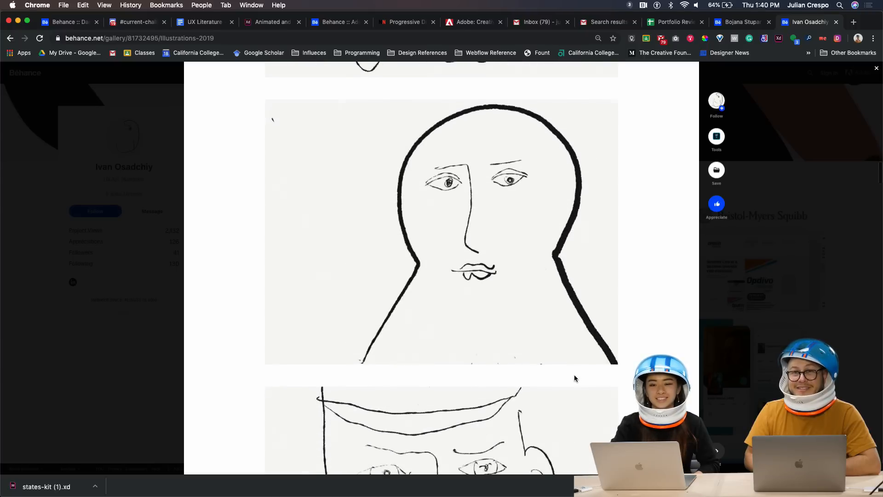
{"action": "scroll", "coordinate": [574, 378], "scroll_direction": "down", "scroll_amount": 15}
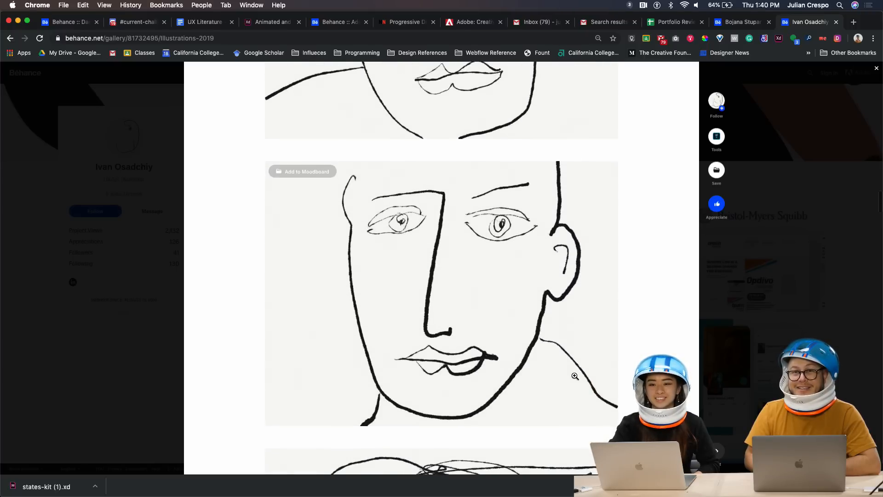
{"action": "scroll", "coordinate": [574, 375], "scroll_direction": "down", "scroll_amount": 15}
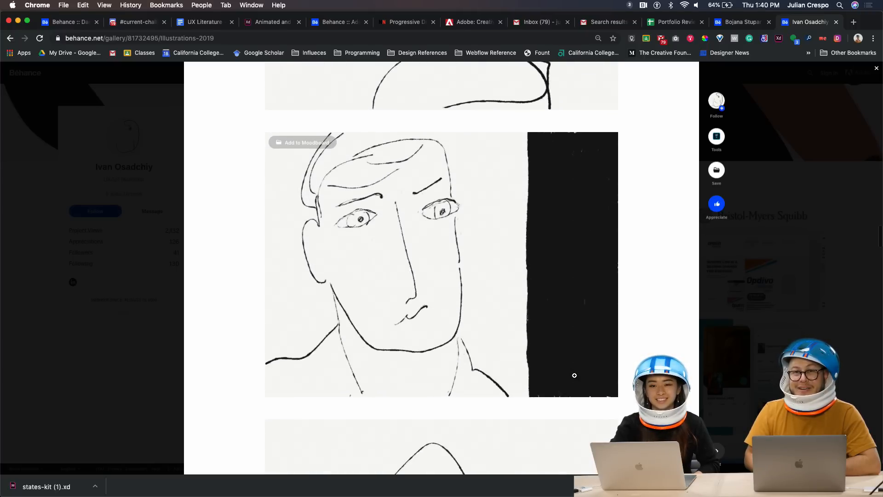
{"action": "scroll", "coordinate": [575, 376], "scroll_direction": "down", "scroll_amount": 15}
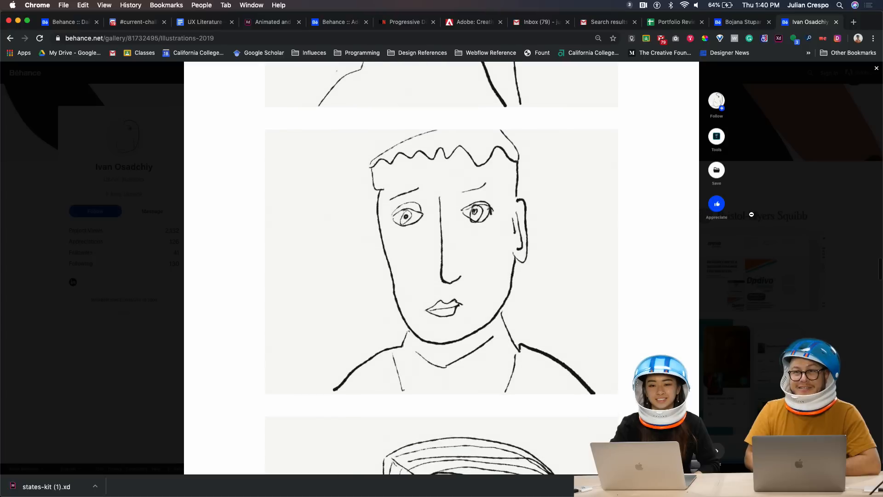
{"action": "left_click", "coordinate": [876, 69]}
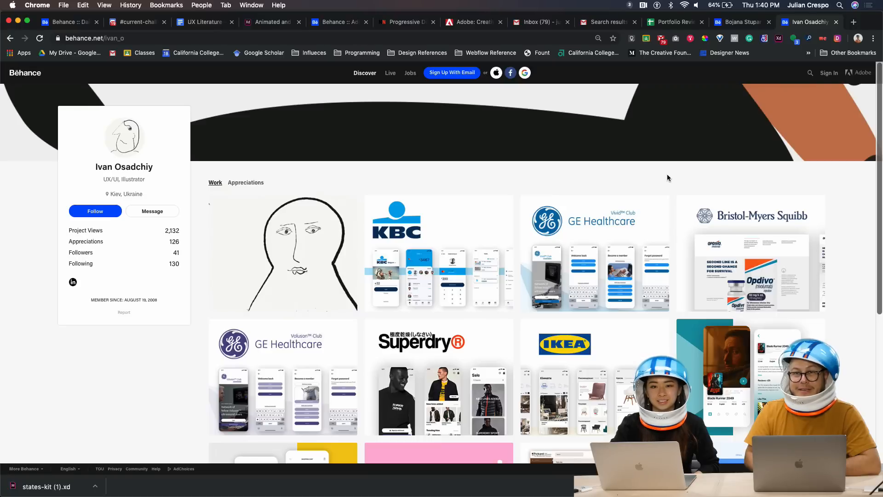
Open the KBC mobile banking project and scroll its login, cards, send-money and wallet screens
{"action": "left_click", "coordinate": [465, 256]}
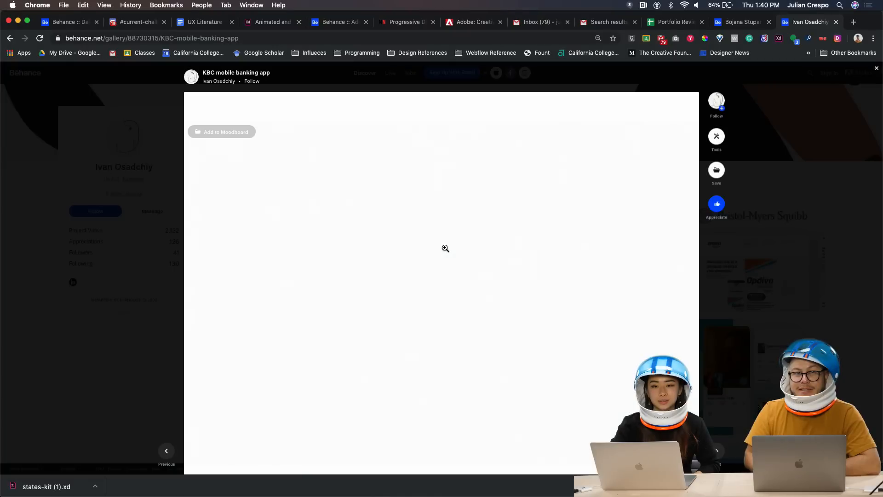
{"action": "scroll", "coordinate": [376, 400], "scroll_direction": "down", "scroll_amount": 1}
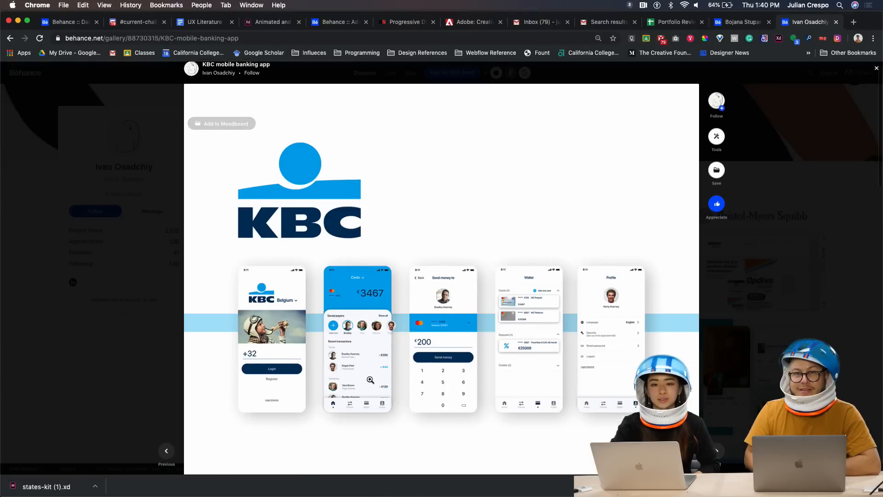
{"action": "scroll", "coordinate": [376, 405], "scroll_direction": "down", "scroll_amount": 2}
{"action": "scroll", "coordinate": [378, 420], "scroll_direction": "down", "scroll_amount": 3}
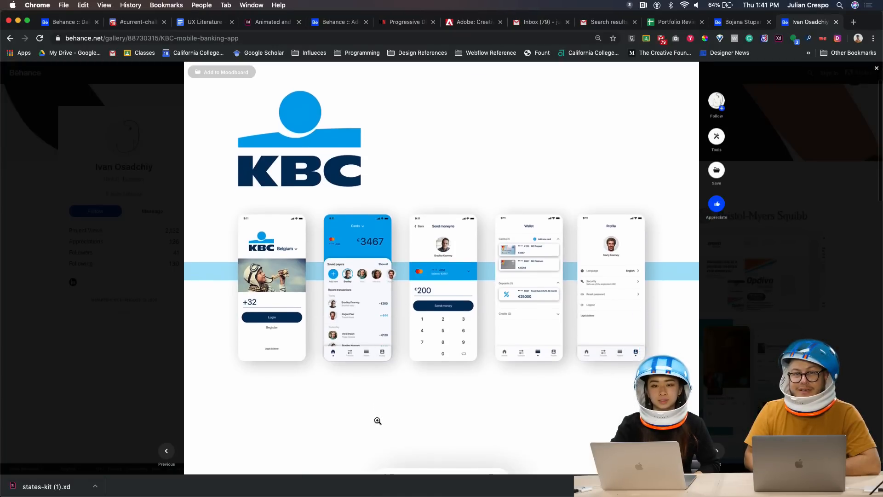
{"action": "scroll", "coordinate": [378, 421], "scroll_direction": "down", "scroll_amount": 10}
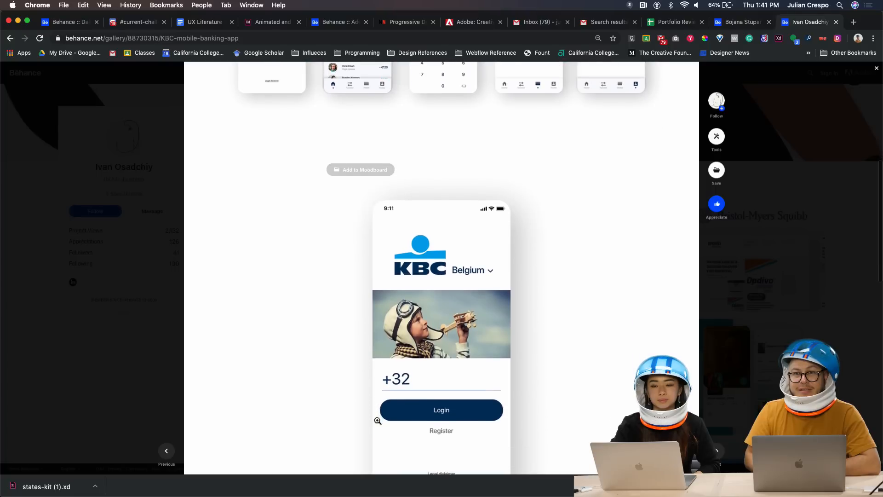
{"action": "scroll", "coordinate": [378, 421], "scroll_direction": "up", "scroll_amount": 1}
{"action": "scroll", "coordinate": [377, 420], "scroll_direction": "up", "scroll_amount": 8}
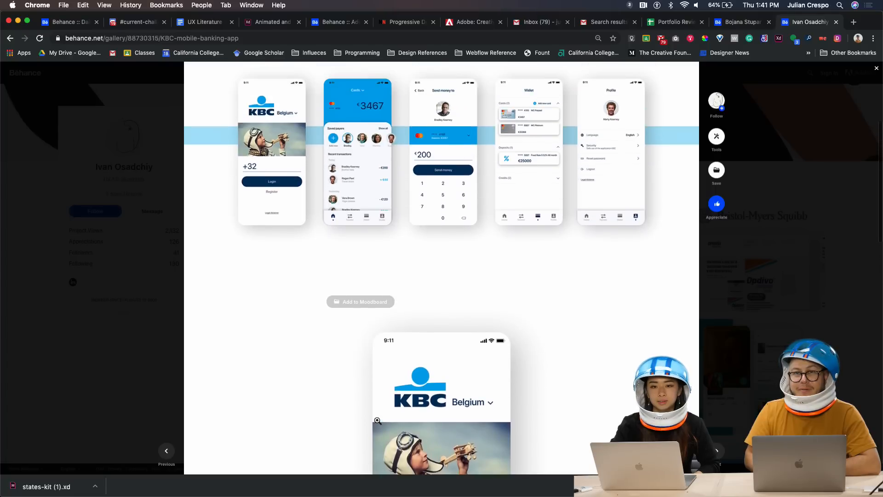
{"action": "scroll", "coordinate": [377, 420], "scroll_direction": "down", "scroll_amount": 13}
{"action": "scroll", "coordinate": [377, 420], "scroll_direction": "down", "scroll_amount": 14}
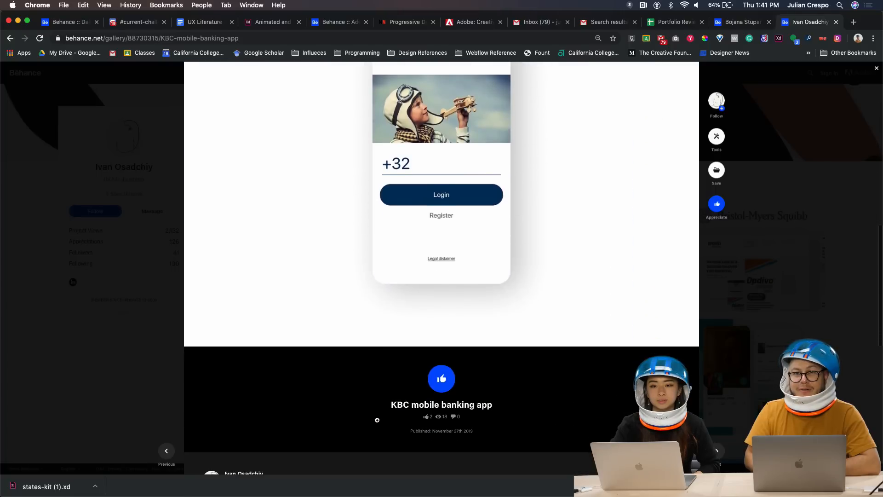
{"action": "scroll", "coordinate": [379, 420], "scroll_direction": "up", "scroll_amount": 8}
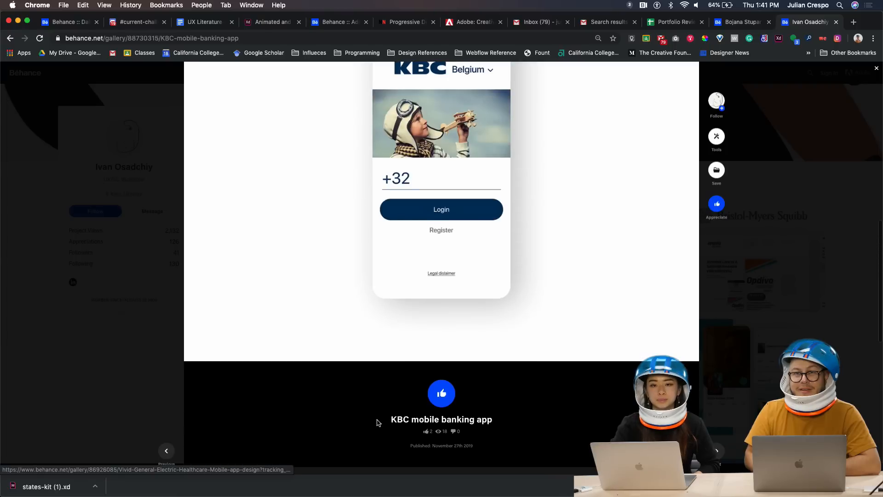
{"action": "scroll", "coordinate": [404, 414], "scroll_direction": "up", "scroll_amount": 18}
{"action": "scroll", "coordinate": [427, 412], "scroll_direction": "up", "scroll_amount": 5}
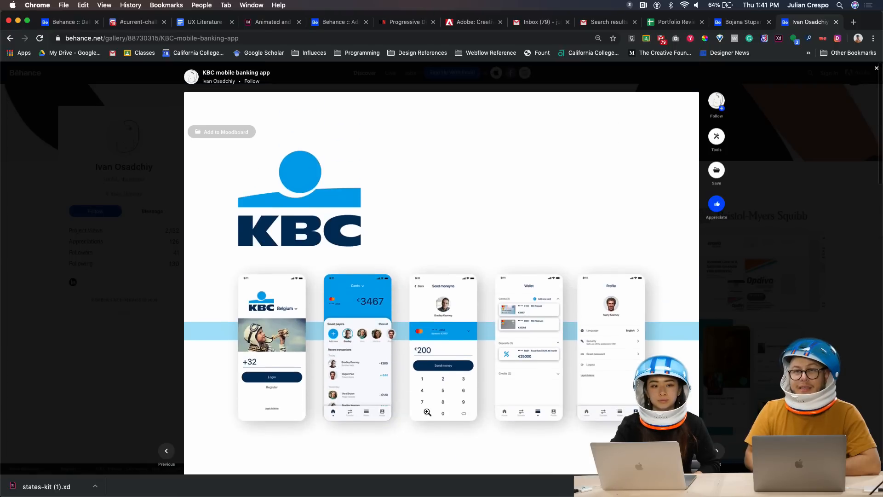
{"action": "scroll", "coordinate": [278, 364], "scroll_direction": "up", "scroll_amount": 5}
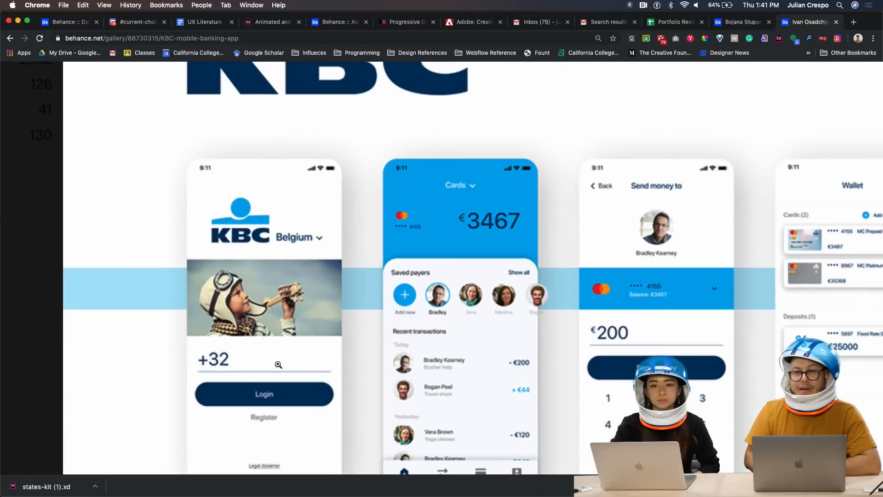
Zoom in and back out on the KBC five-screen mockup image to inspect it
{"action": "scroll", "coordinate": [278, 365], "scroll_direction": "down", "scroll_amount": 2}
{"action": "scroll", "coordinate": [278, 363], "scroll_direction": "right", "scroll_amount": 1}
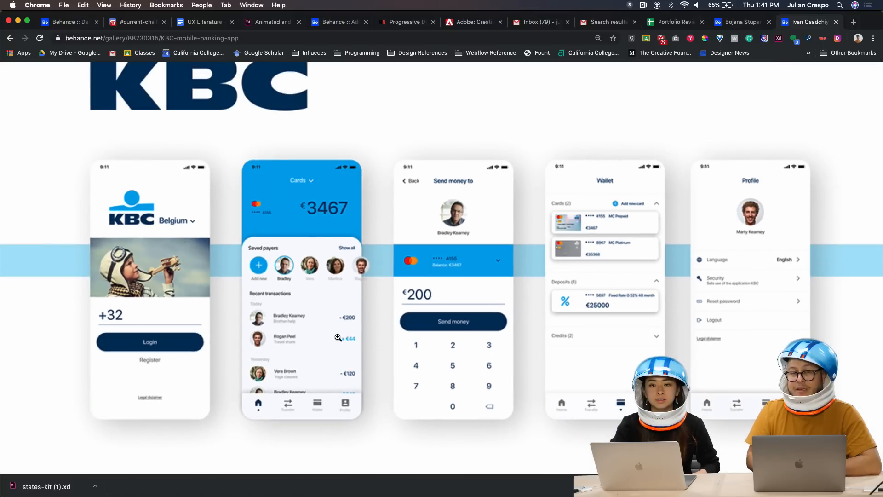
{"action": "left_click", "coordinate": [348, 374]}
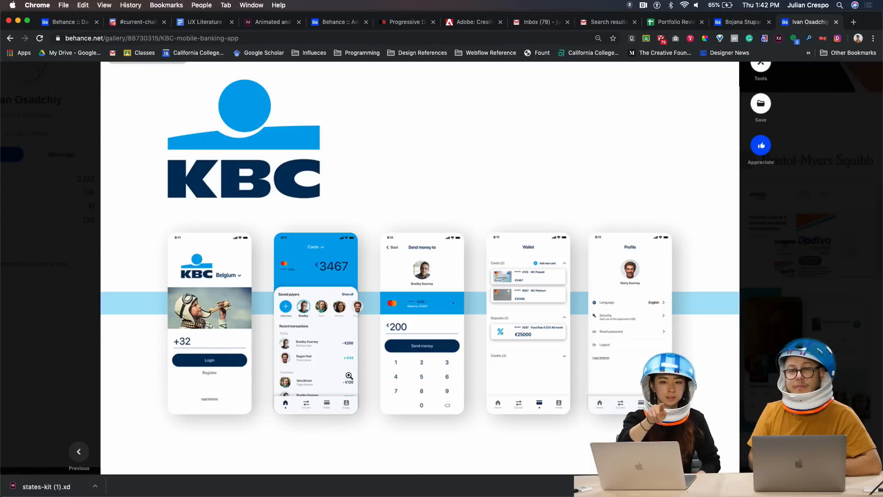
{"action": "scroll", "coordinate": [389, 361], "scroll_direction": "down", "scroll_amount": 6}
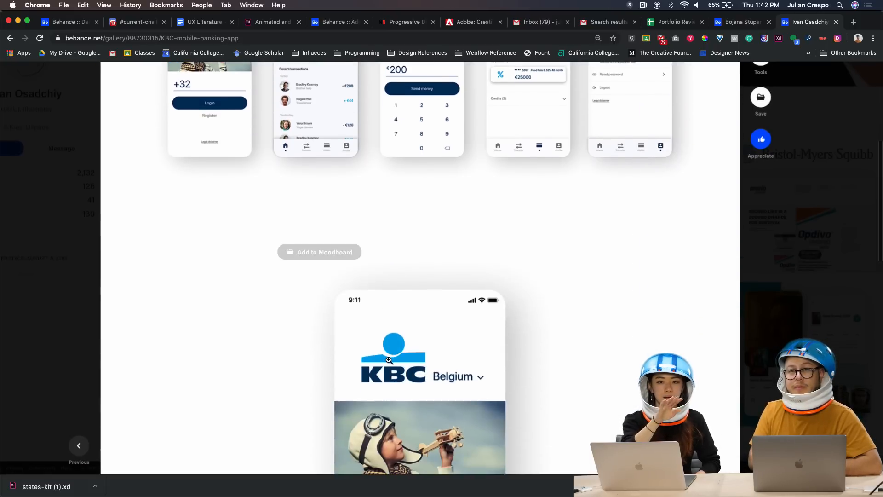
{"action": "scroll", "coordinate": [389, 360], "scroll_direction": "down", "scroll_amount": 2}
{"action": "scroll", "coordinate": [389, 360], "scroll_direction": "up", "scroll_amount": 7}
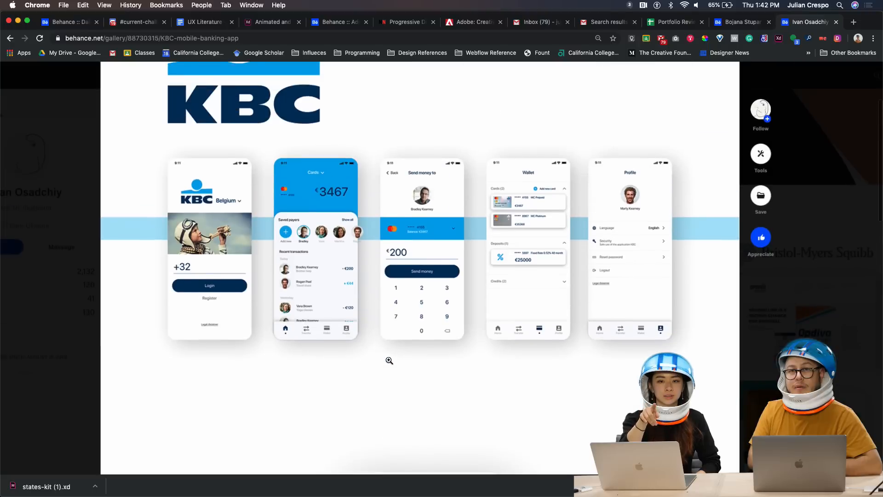
{"action": "scroll", "coordinate": [466, 306], "scroll_direction": "up", "scroll_amount": 1}
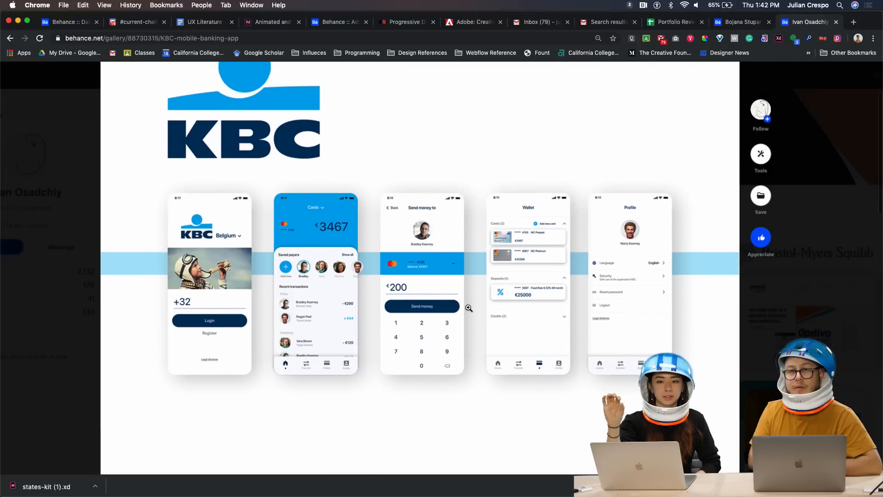
{"action": "left_click", "coordinate": [343, 306]}
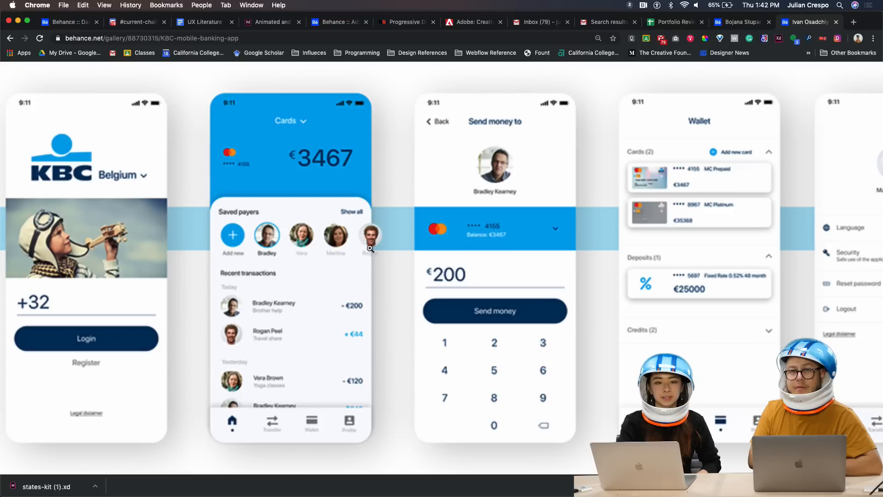
{"action": "left_click", "coordinate": [408, 369]}
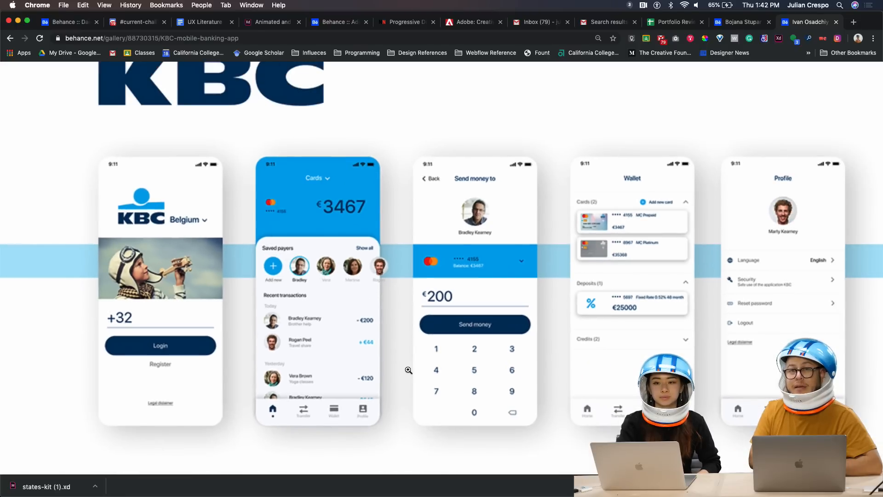
Open the KBC login screen in the image viewer, zoom in, then fit it to screen
{"action": "scroll", "coordinate": [409, 369], "scroll_direction": "down", "scroll_amount": 15}
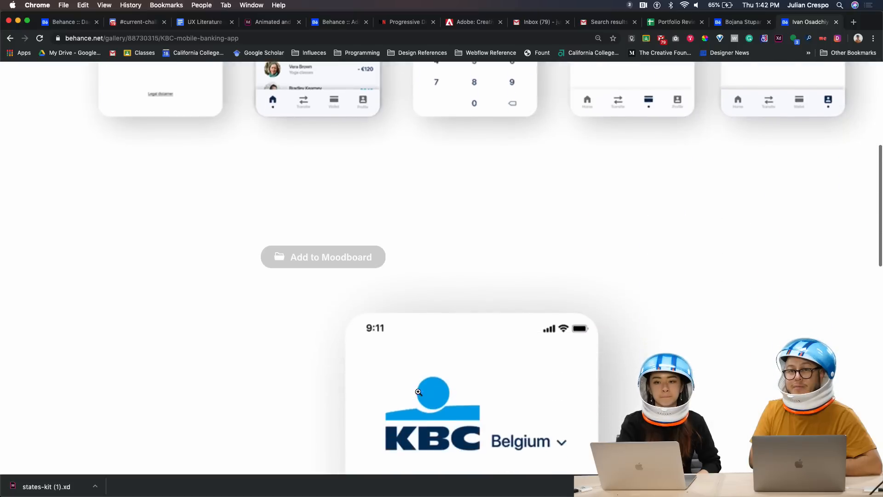
{"action": "left_click", "coordinate": [419, 392]}
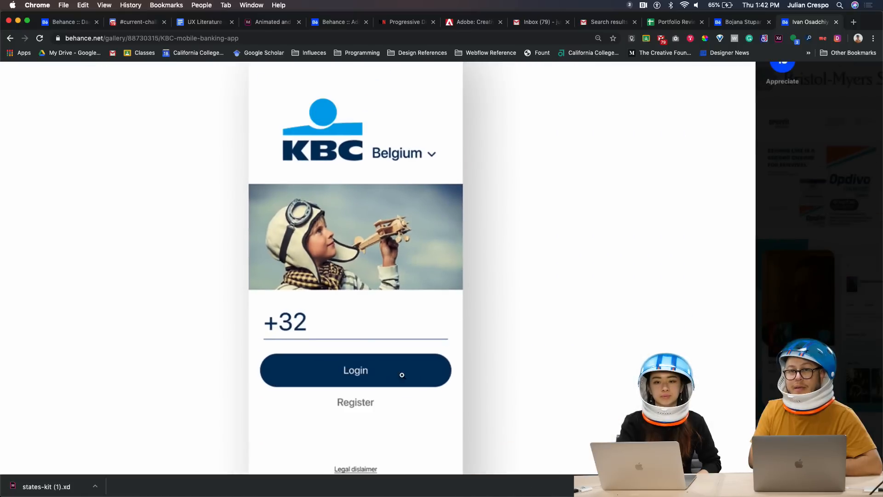
{"action": "scroll", "coordinate": [402, 371], "scroll_direction": "down", "scroll_amount": 6}
{"action": "scroll", "coordinate": [389, 370], "scroll_direction": "up", "scroll_amount": 6}
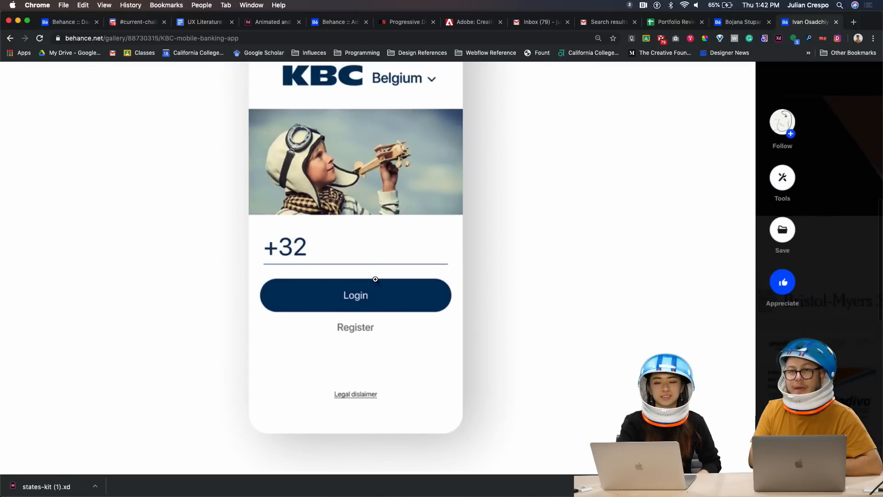
{"action": "left_click", "coordinate": [375, 280]}
{"action": "scroll", "coordinate": [375, 280], "scroll_direction": "down", "scroll_amount": 5}
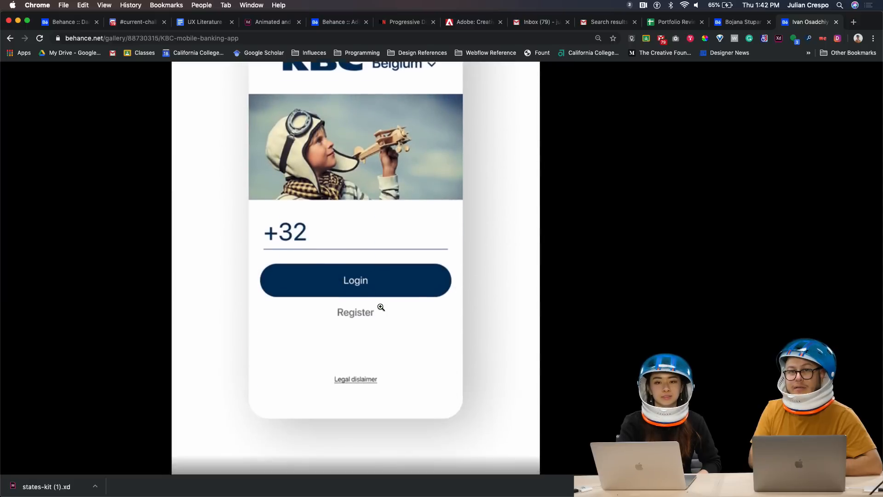
{"action": "scroll", "coordinate": [384, 353], "scroll_direction": "up", "scroll_amount": 5}
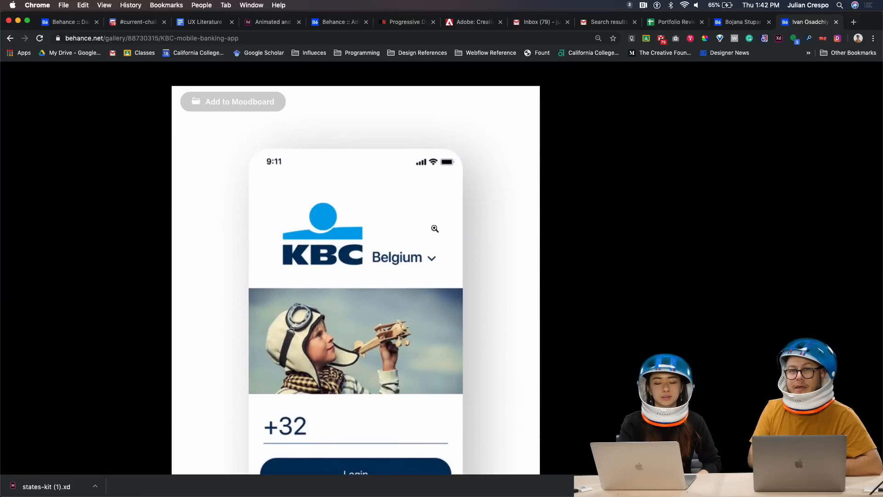
{"action": "scroll", "coordinate": [587, 227], "scroll_direction": "down", "scroll_amount": 1}
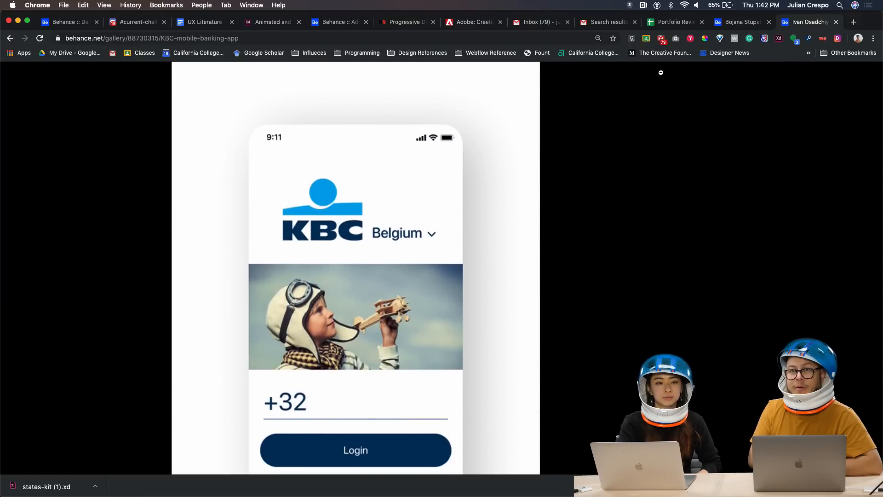
{"action": "left_click", "coordinate": [300, 212]}
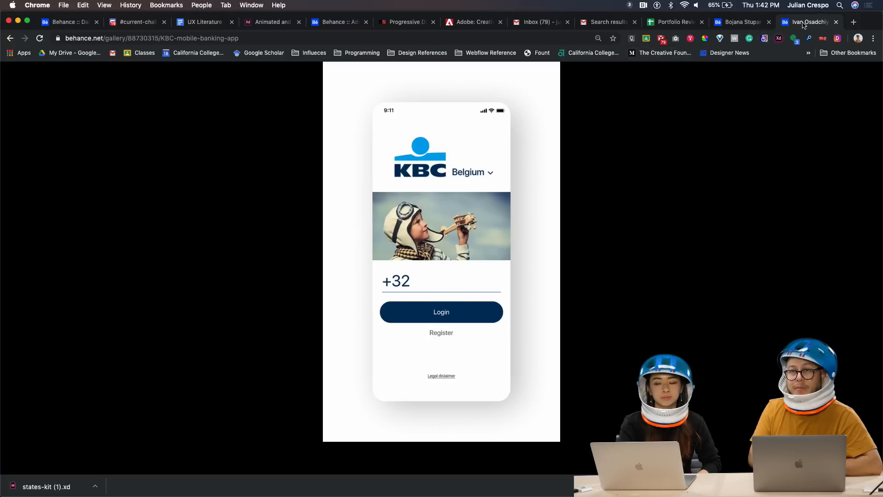
Return to the profile and open the Vivid General Electric Healthcare Mobile app design project
{"action": "left_click", "coordinate": [6, 38]}
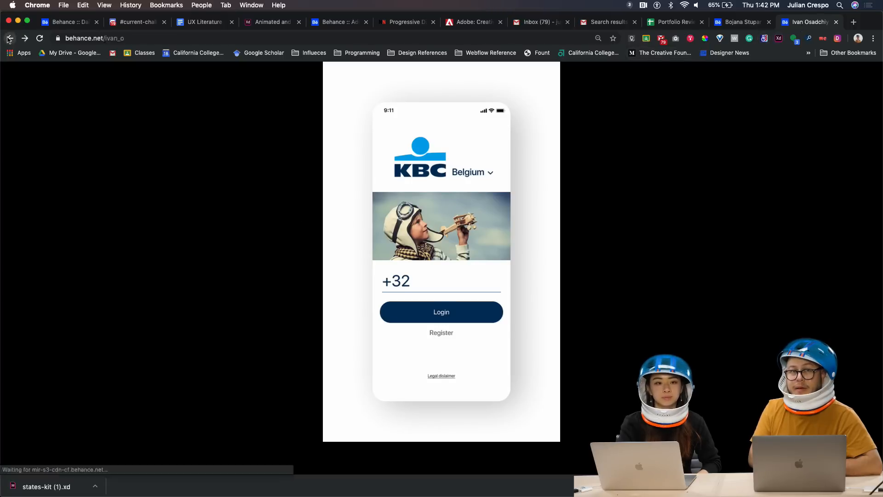
{"action": "scroll", "coordinate": [348, 287], "scroll_direction": "down", "scroll_amount": 2}
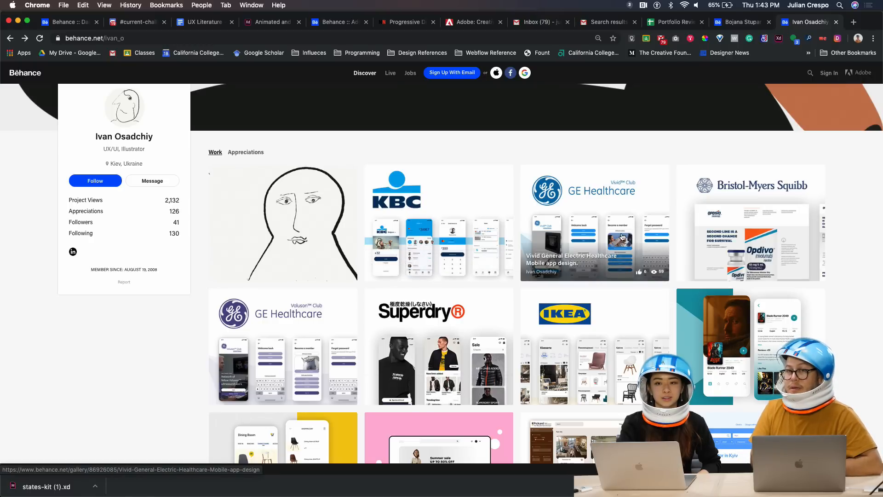
{"action": "left_click", "coordinate": [643, 268]}
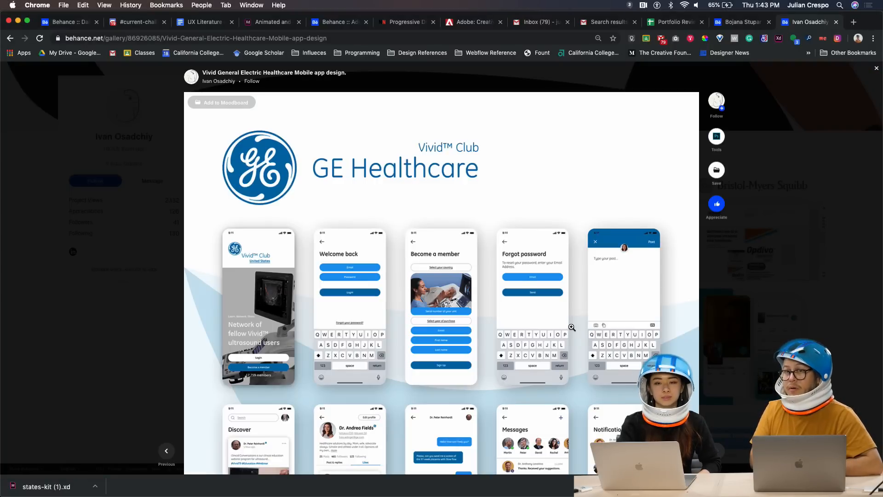
Zoom into the GE Healthcare screens and scroll down to the Discover, chat and Notifications mockups
{"action": "left_click", "coordinate": [542, 348]}
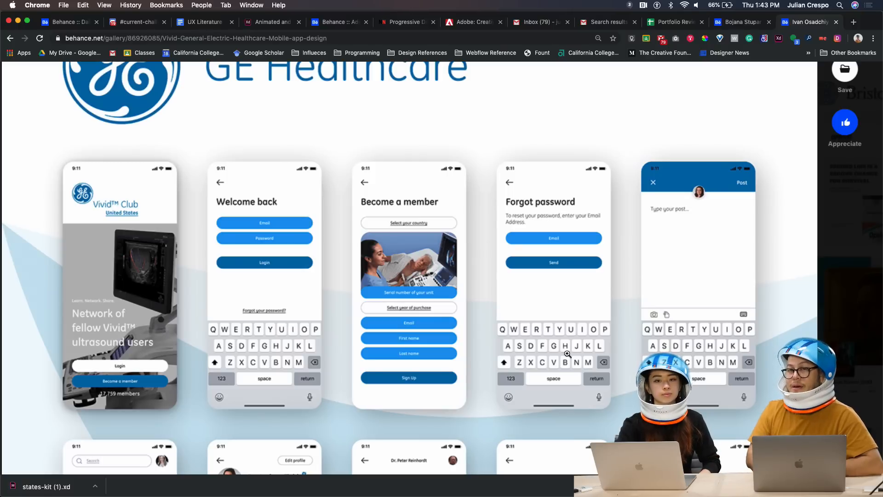
{"action": "scroll", "coordinate": [491, 353], "scroll_direction": "down", "scroll_amount": 1}
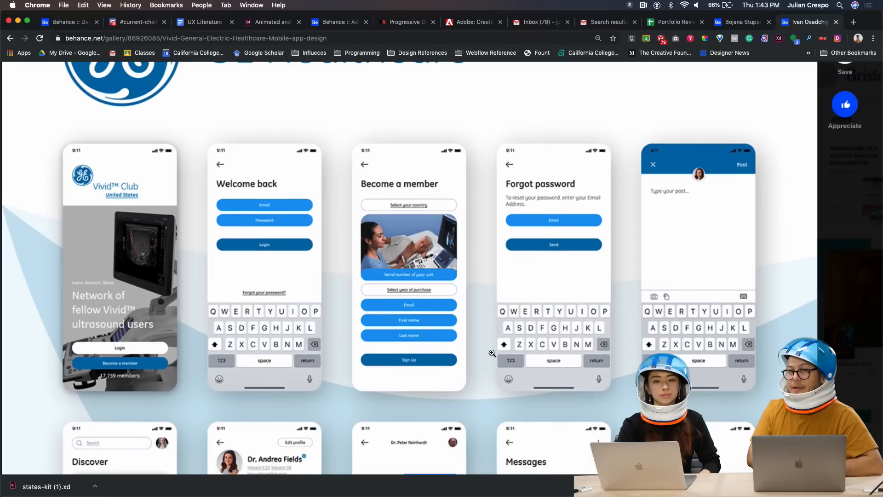
{"action": "scroll", "coordinate": [491, 353], "scroll_direction": "down", "scroll_amount": 1}
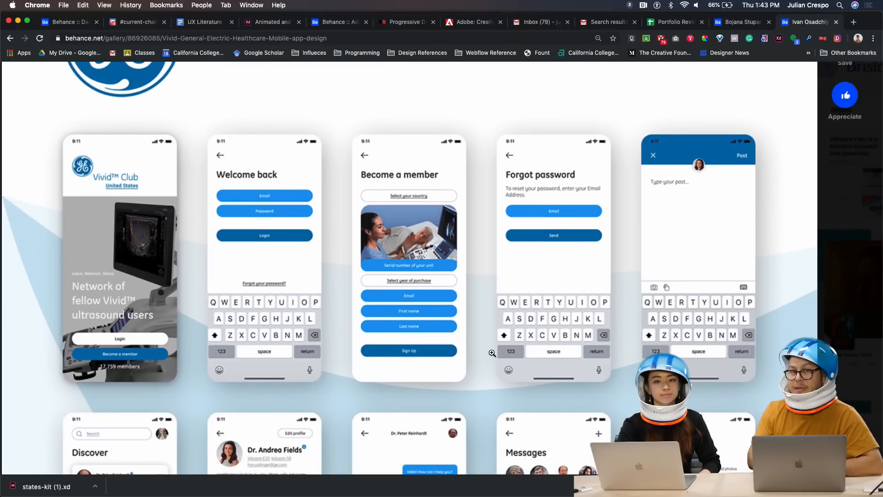
{"action": "scroll", "coordinate": [492, 353], "scroll_direction": "down", "scroll_amount": 1}
{"action": "scroll", "coordinate": [500, 374], "scroll_direction": "down", "scroll_amount": 1}
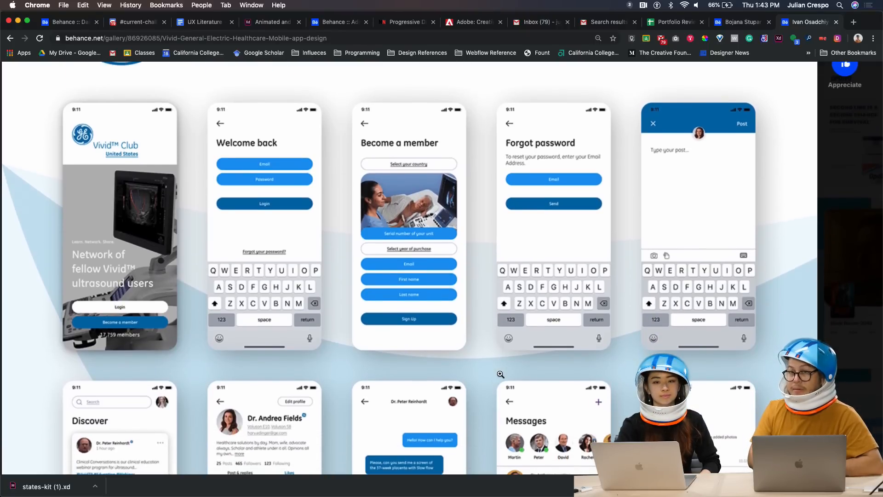
{"action": "scroll", "coordinate": [500, 374], "scroll_direction": "left", "scroll_amount": 2}
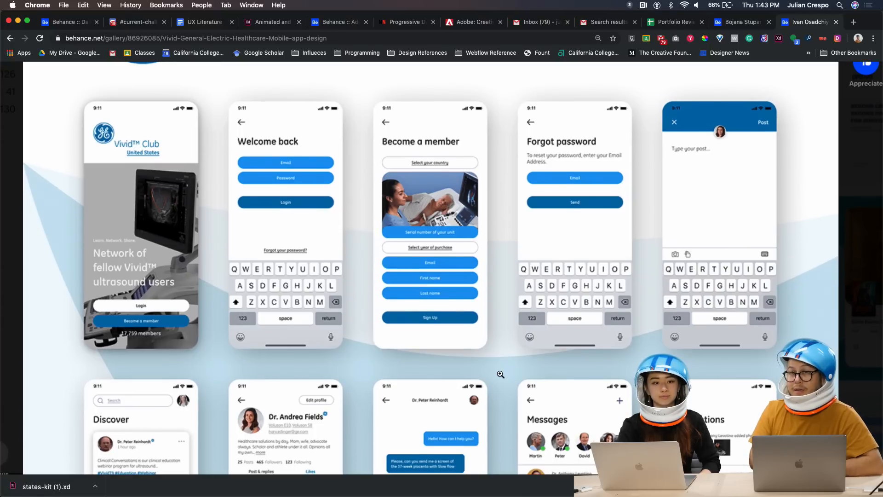
{"action": "scroll", "coordinate": [500, 374], "scroll_direction": "down", "scroll_amount": 2}
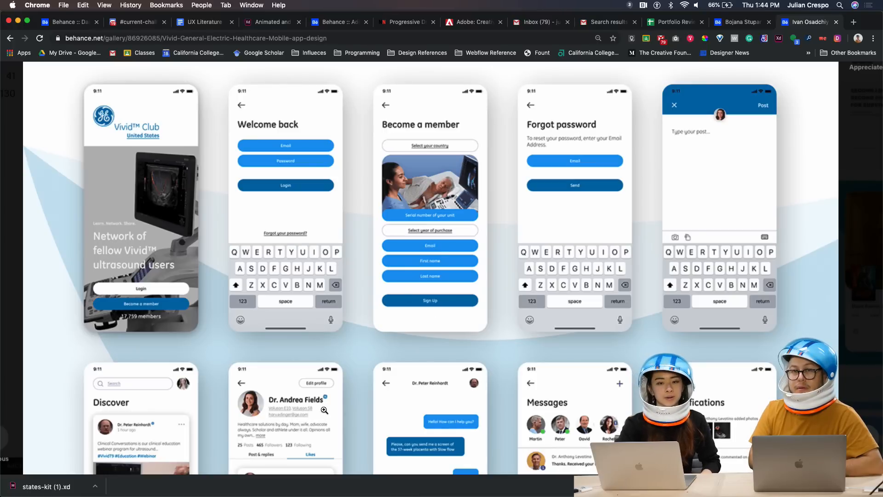
{"action": "scroll", "coordinate": [324, 410], "scroll_direction": "down", "scroll_amount": 8}
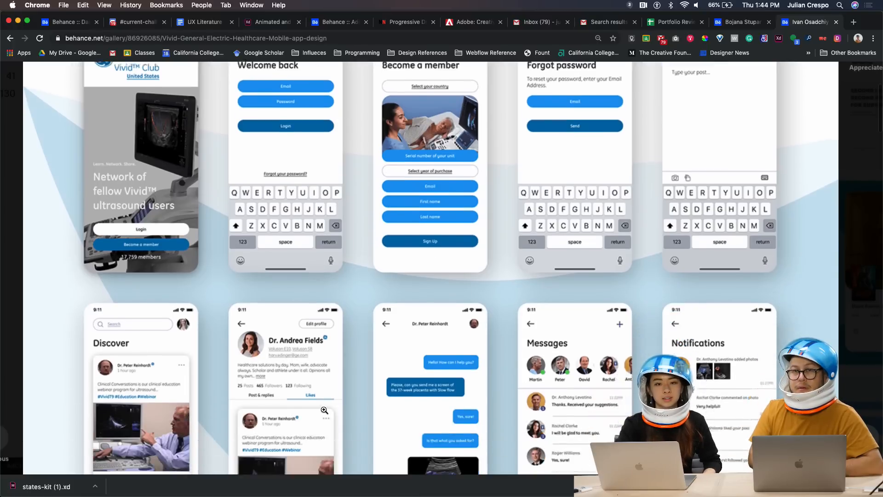
{"action": "scroll", "coordinate": [324, 410], "scroll_direction": "down", "scroll_amount": 3}
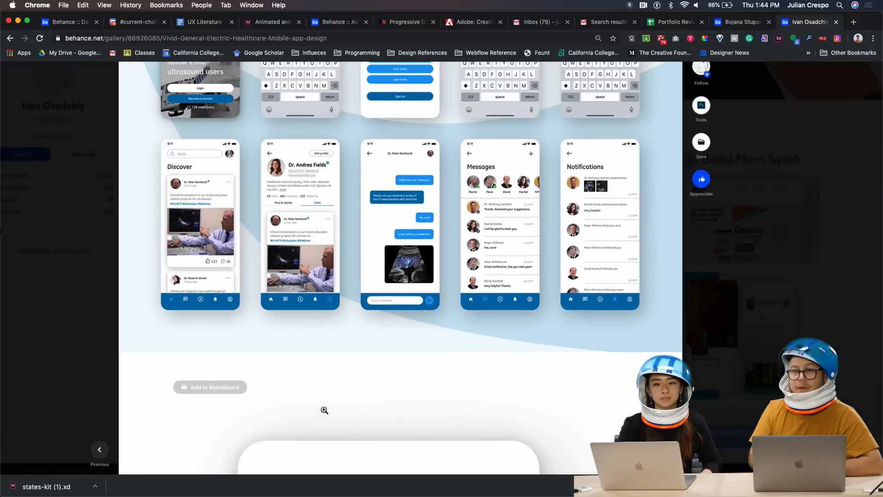
{"action": "scroll", "coordinate": [324, 410], "scroll_direction": "down", "scroll_amount": 10}
Scroll the Vivid GE Healthcare project down to its title credit and other-projects strip
{"action": "scroll", "coordinate": [324, 410], "scroll_direction": "down", "scroll_amount": 10}
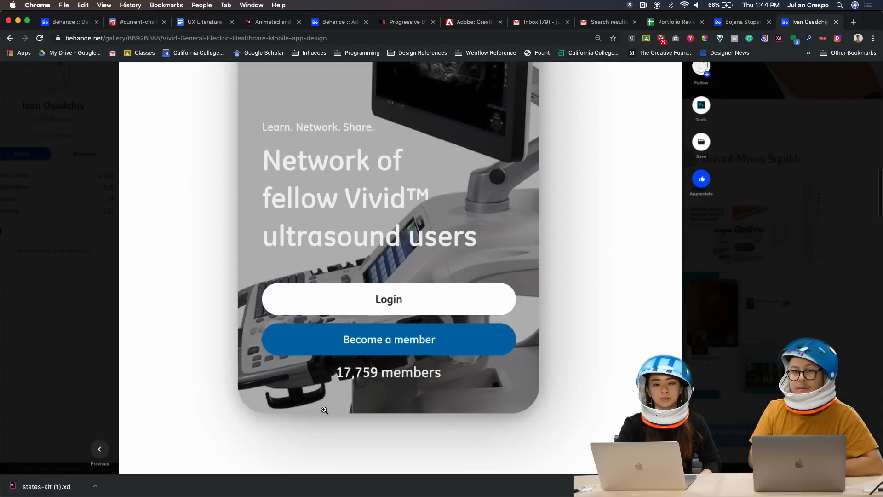
{"action": "scroll", "coordinate": [324, 410], "scroll_direction": "down", "scroll_amount": 4}
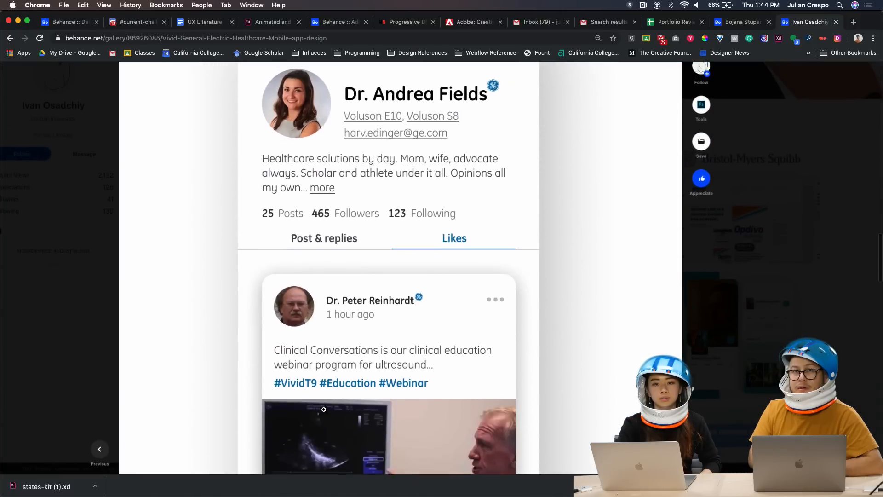
{"action": "scroll", "coordinate": [324, 410], "scroll_direction": "up", "scroll_amount": 15}
{"action": "scroll", "coordinate": [324, 409], "scroll_direction": "up", "scroll_amount": 5}
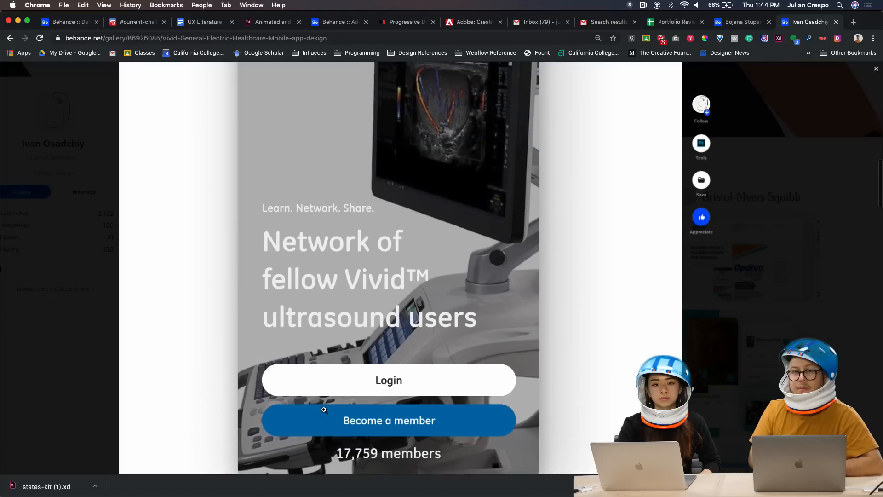
{"action": "scroll", "coordinate": [324, 410], "scroll_direction": "up", "scroll_amount": 3}
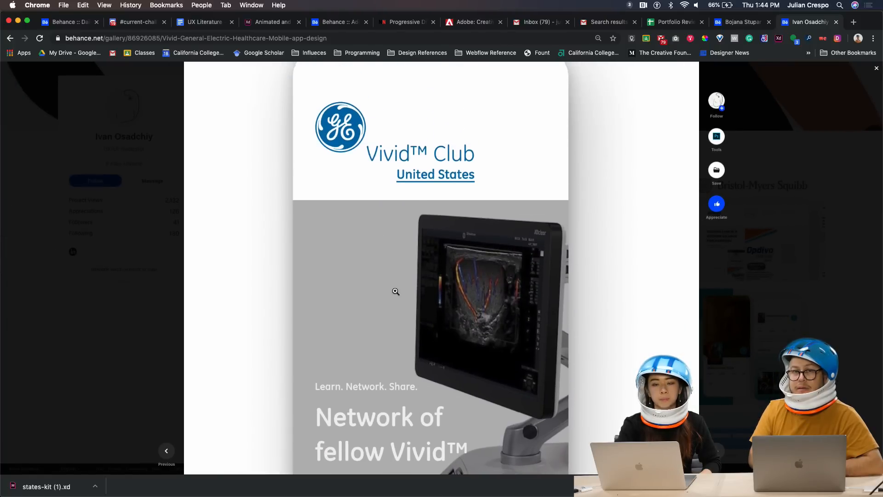
{"action": "scroll", "coordinate": [394, 292], "scroll_direction": "up", "scroll_amount": 2}
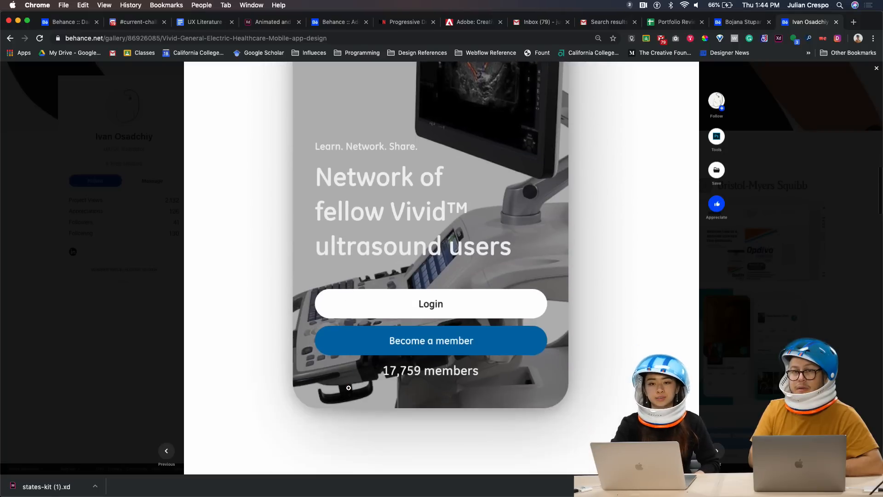
{"action": "scroll", "coordinate": [396, 400], "scroll_direction": "down", "scroll_amount": 10}
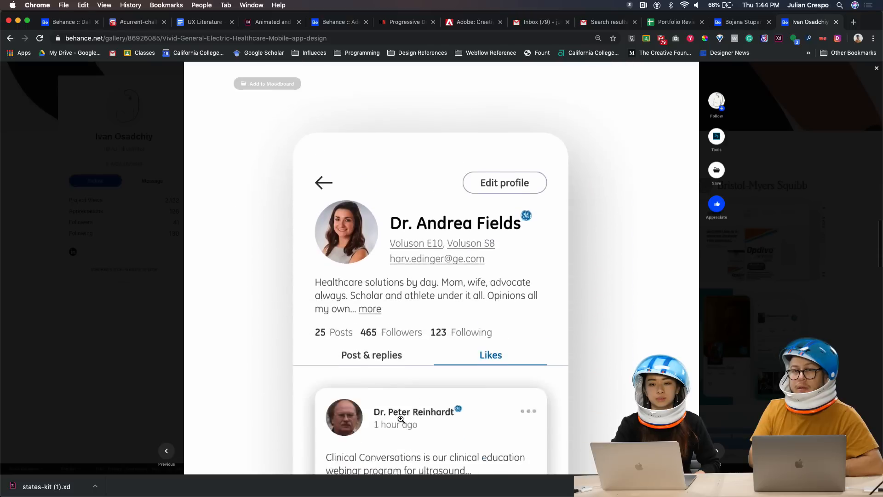
{"action": "scroll", "coordinate": [401, 418], "scroll_direction": "down", "scroll_amount": 2}
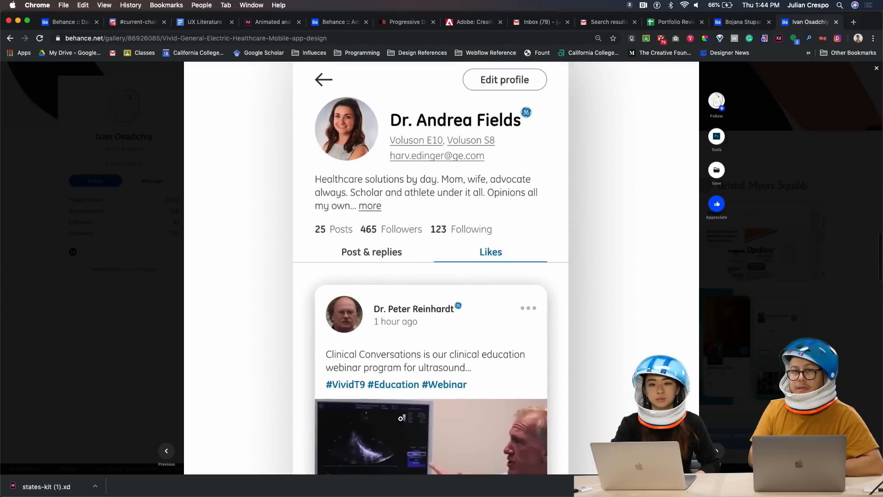
{"action": "scroll", "coordinate": [401, 418], "scroll_direction": "up", "scroll_amount": 1}
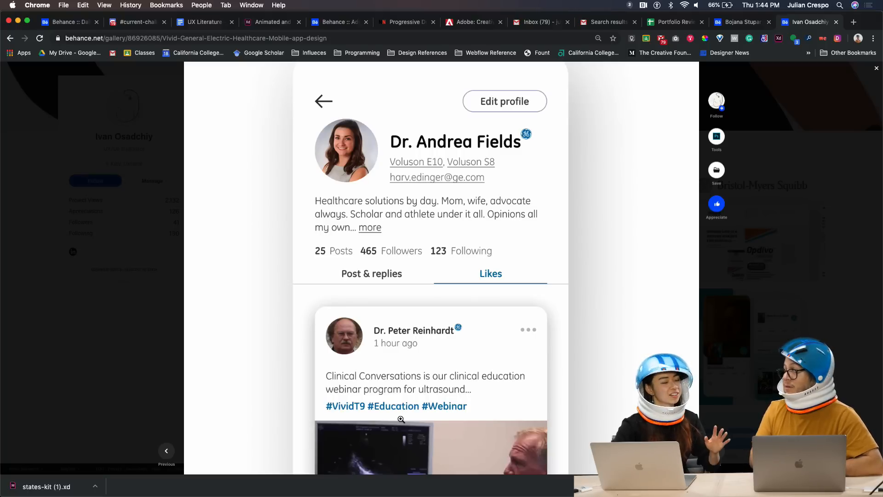
{"action": "scroll", "coordinate": [401, 419], "scroll_direction": "down", "scroll_amount": 3}
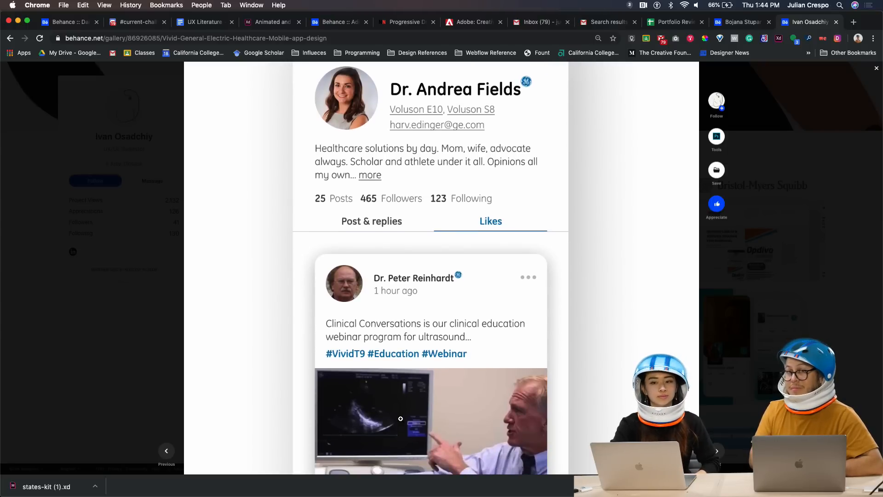
{"action": "scroll", "coordinate": [401, 419], "scroll_direction": "down", "scroll_amount": 4}
{"action": "scroll", "coordinate": [400, 418], "scroll_direction": "down", "scroll_amount": 20}
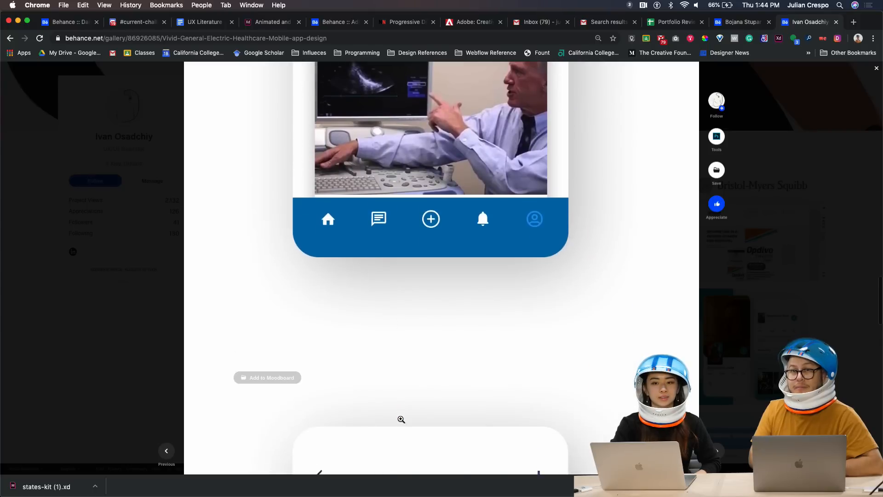
{"action": "scroll", "coordinate": [400, 418], "scroll_direction": "down", "scroll_amount": 10}
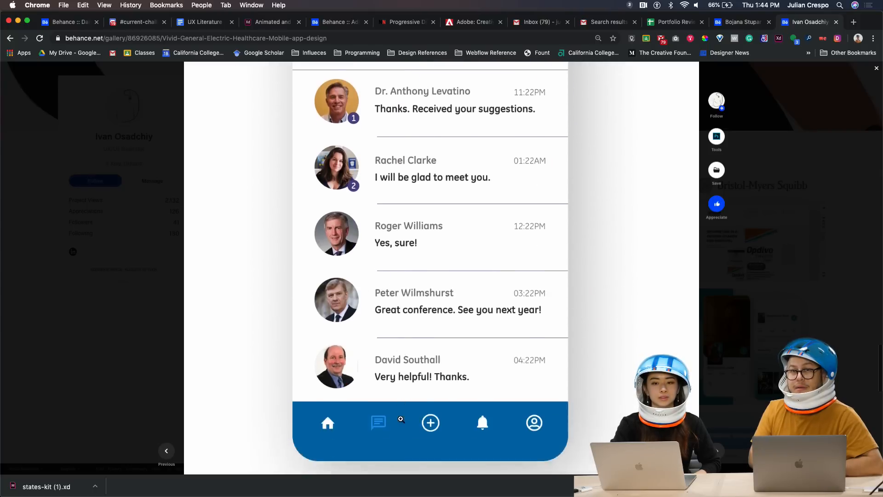
{"action": "scroll", "coordinate": [401, 420], "scroll_direction": "down", "scroll_amount": 6}
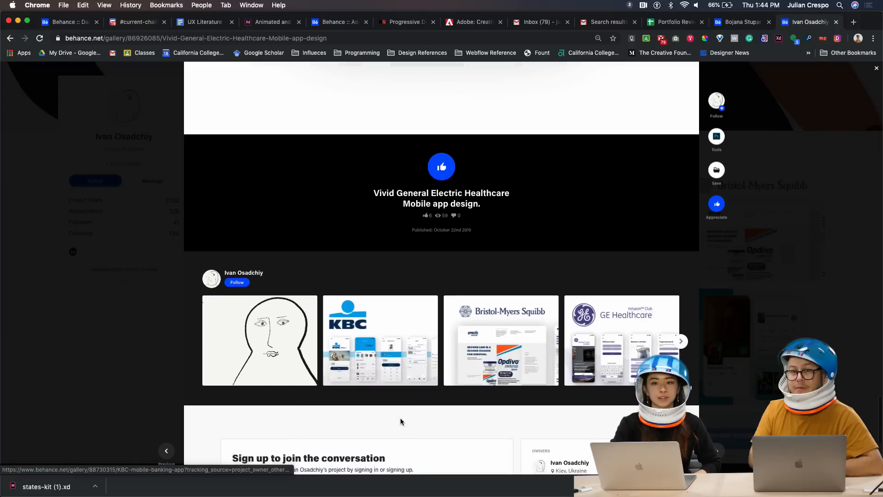
Open the Opdivo, Bristol-Myers Squibb Landing Page project and scroll through its layouts
{"action": "left_click", "coordinate": [512, 318]}
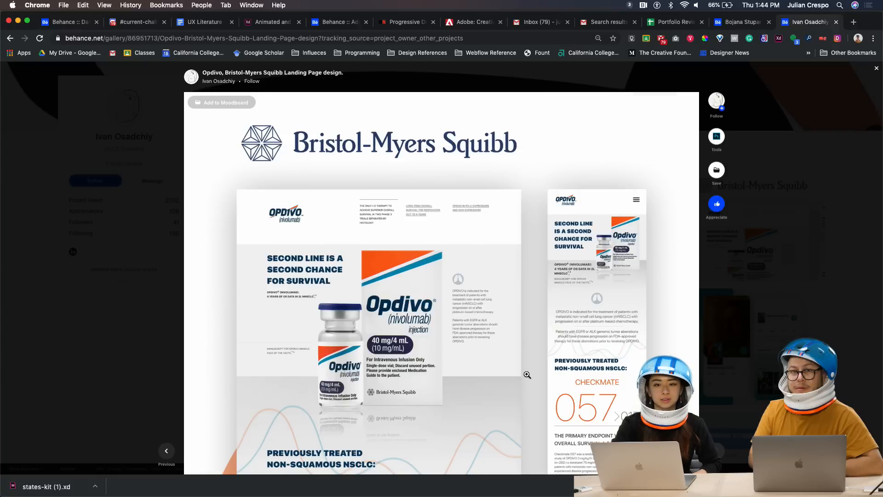
{"action": "scroll", "coordinate": [527, 374], "scroll_direction": "down", "scroll_amount": 1}
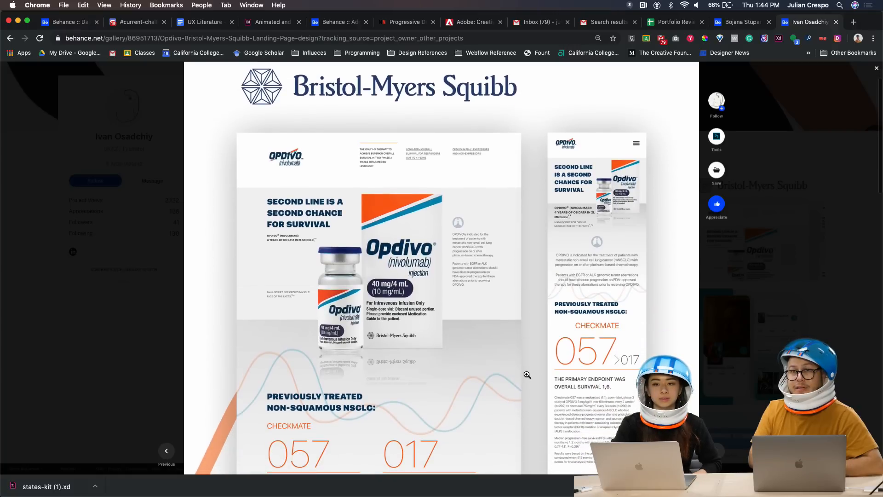
{"action": "scroll", "coordinate": [527, 374], "scroll_direction": "up", "scroll_amount": 1}
{"action": "scroll", "coordinate": [527, 374], "scroll_direction": "up", "scroll_amount": 5}
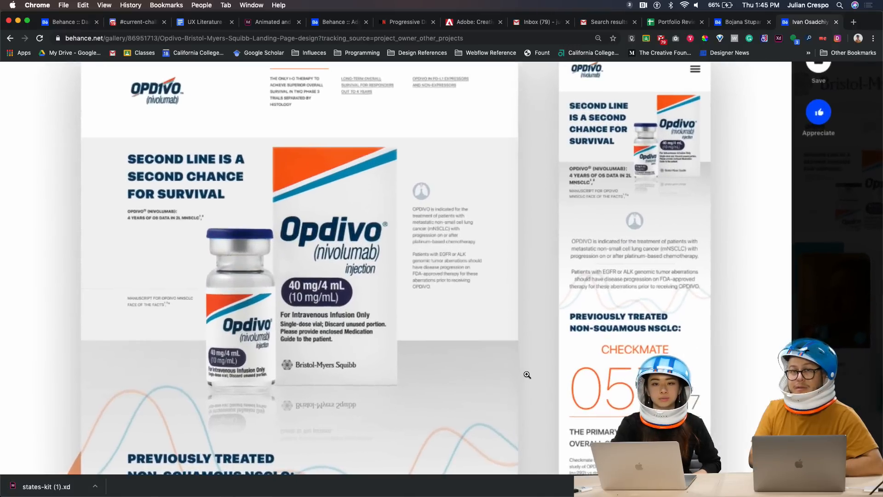
{"action": "scroll", "coordinate": [527, 374], "scroll_direction": "up", "scroll_amount": 2}
{"action": "scroll", "coordinate": [527, 374], "scroll_direction": "up", "scroll_amount": 2}
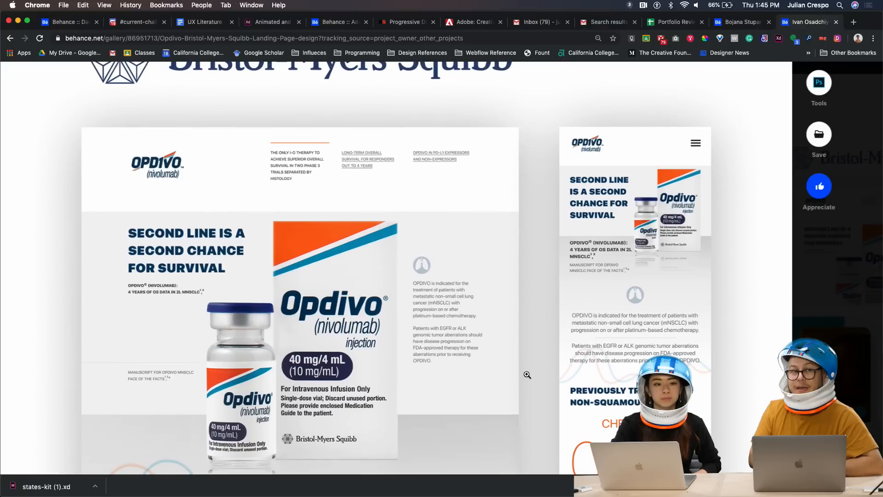
{"action": "scroll", "coordinate": [536, 408], "scroll_direction": "down", "scroll_amount": 4}
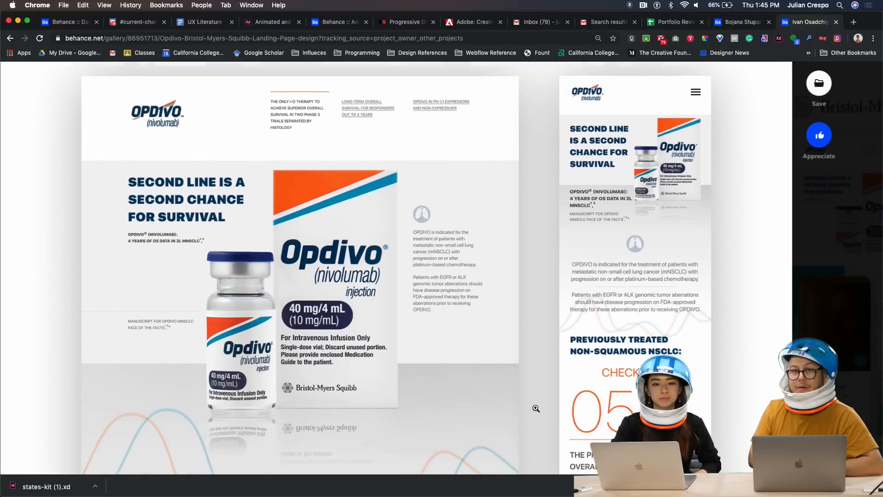
{"action": "scroll", "coordinate": [536, 408], "scroll_direction": "down", "scroll_amount": 10}
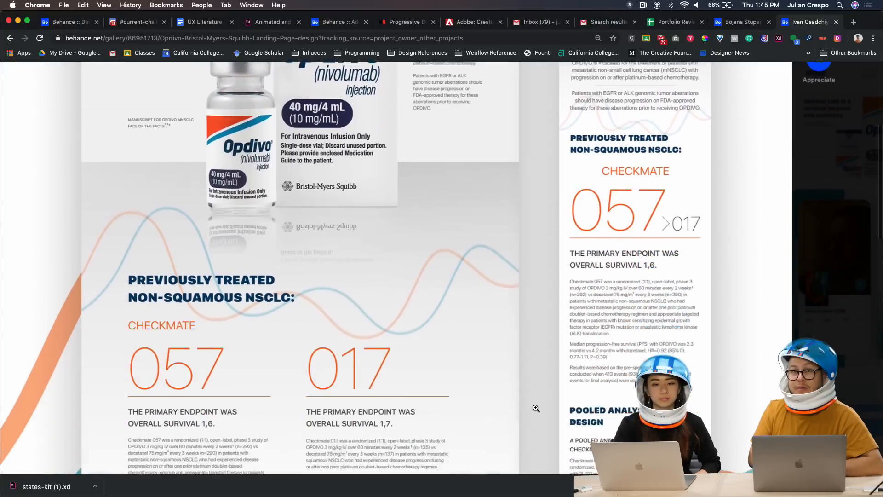
{"action": "scroll", "coordinate": [536, 408], "scroll_direction": "down", "scroll_amount": 8}
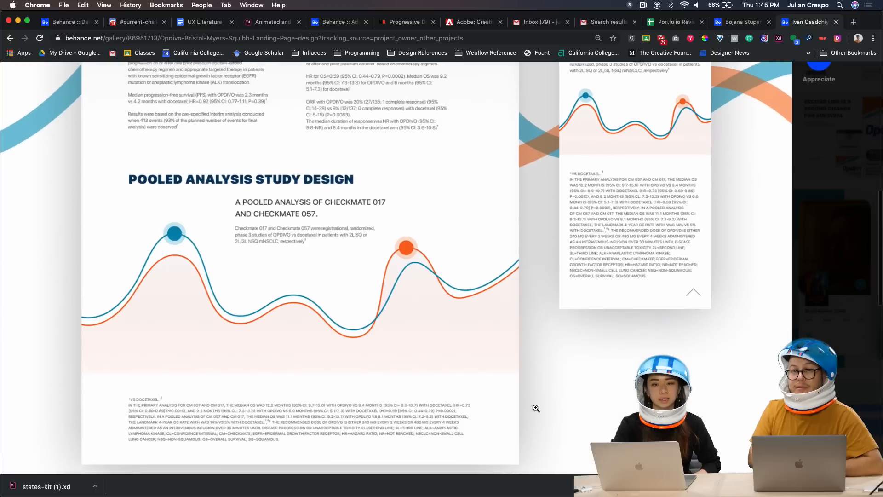
{"action": "scroll", "coordinate": [536, 408], "scroll_direction": "down", "scroll_amount": 8}
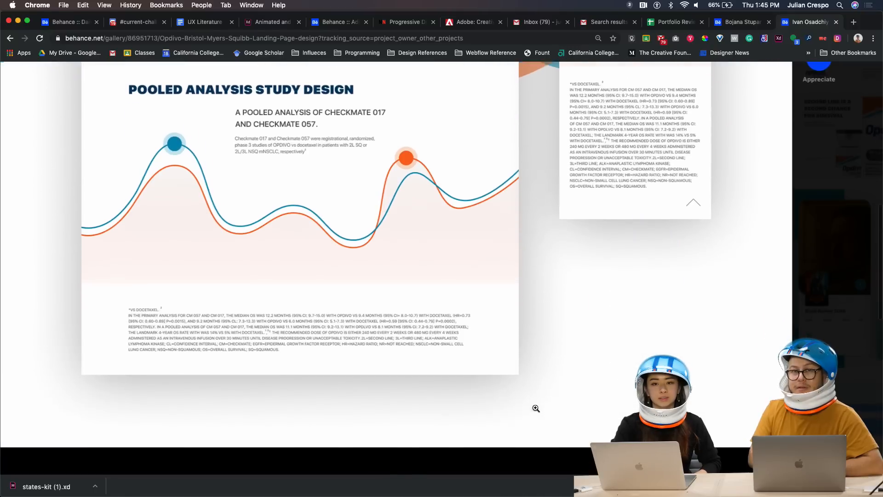
Study the enlarged desktop and mobile layouts, fit the image back, and close the project
{"action": "scroll", "coordinate": [536, 408], "scroll_direction": "up", "scroll_amount": 10}
{"action": "scroll", "coordinate": [536, 408], "scroll_direction": "up", "scroll_amount": 5}
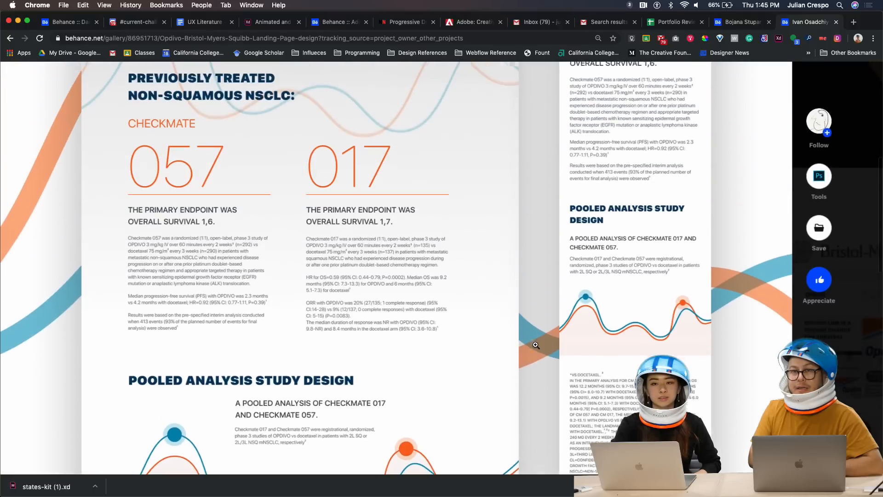
{"action": "scroll", "coordinate": [417, 400], "scroll_direction": "down", "scroll_amount": 3}
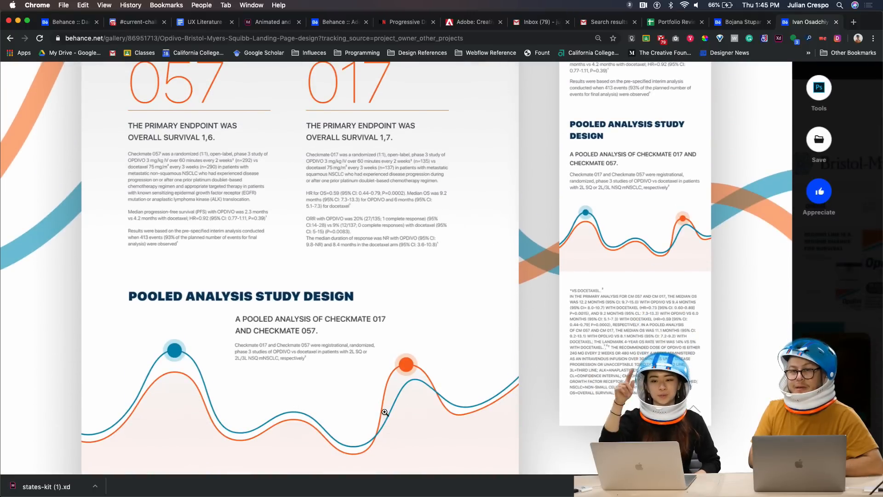
{"action": "scroll", "coordinate": [396, 339], "scroll_direction": "up", "scroll_amount": 1}
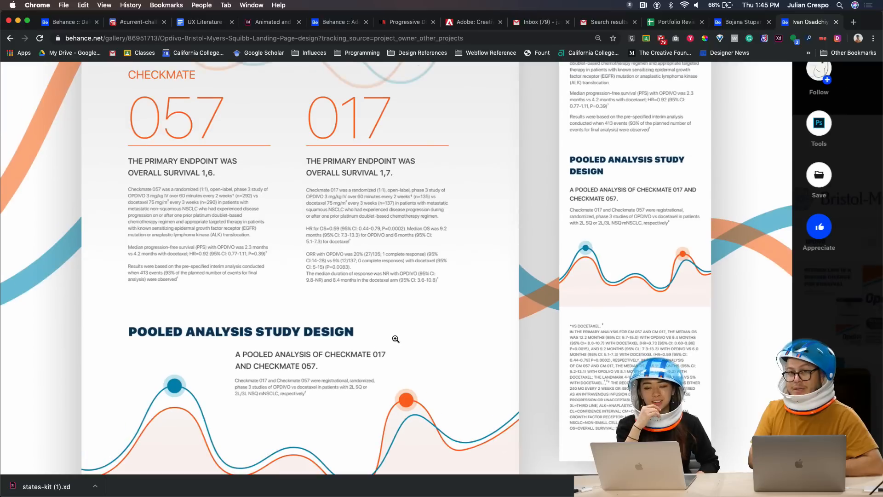
{"action": "scroll", "coordinate": [396, 339], "scroll_direction": "up", "scroll_amount": 2}
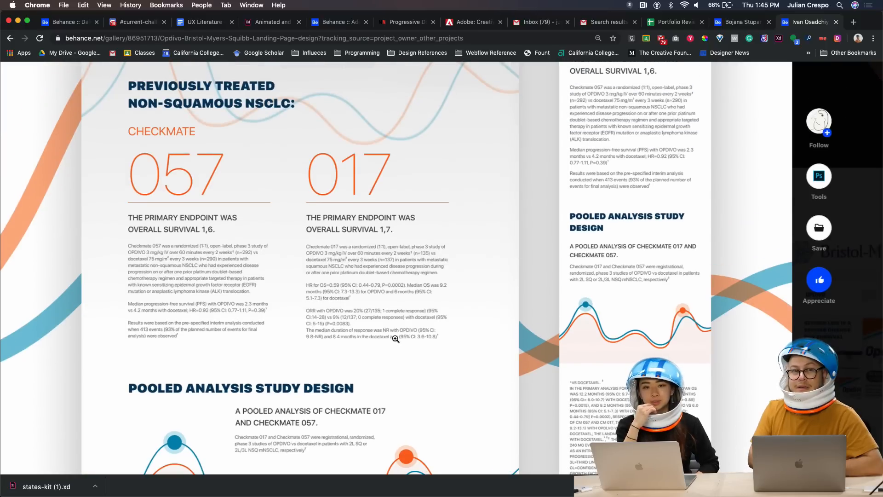
{"action": "scroll", "coordinate": [396, 339], "scroll_direction": "up", "scroll_amount": 2}
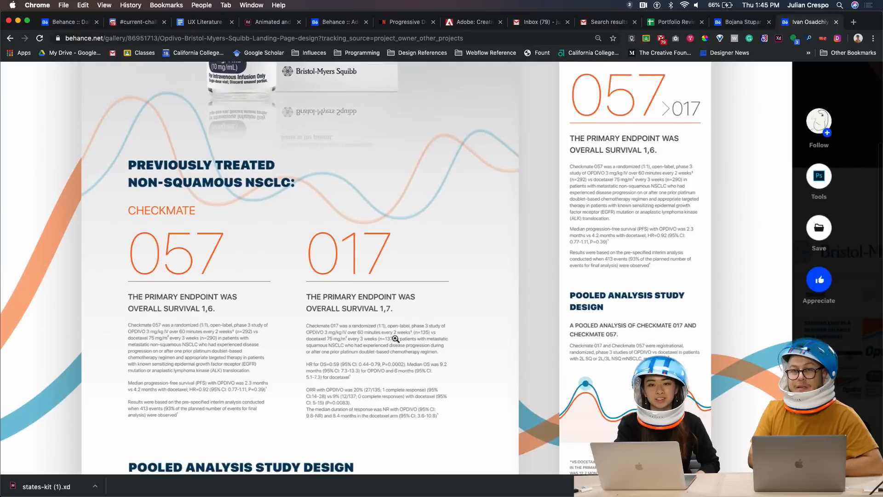
{"action": "scroll", "coordinate": [395, 339], "scroll_direction": "up", "scroll_amount": 2}
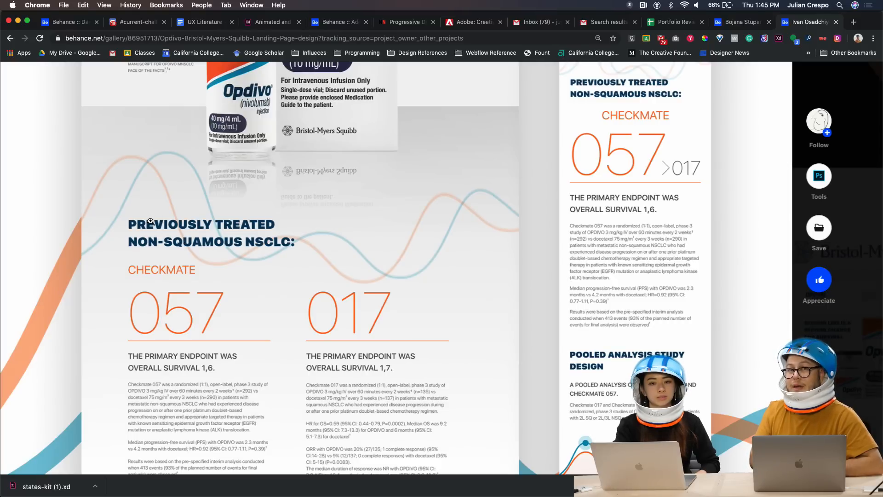
{"action": "scroll", "coordinate": [161, 306], "scroll_direction": "up", "scroll_amount": 2}
{"action": "left_click", "coordinate": [161, 307]}
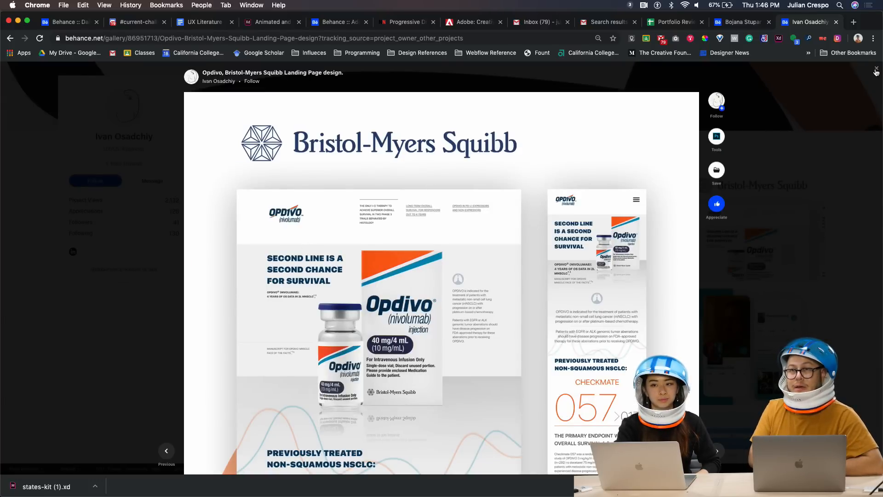
{"action": "left_click", "coordinate": [876, 69]}
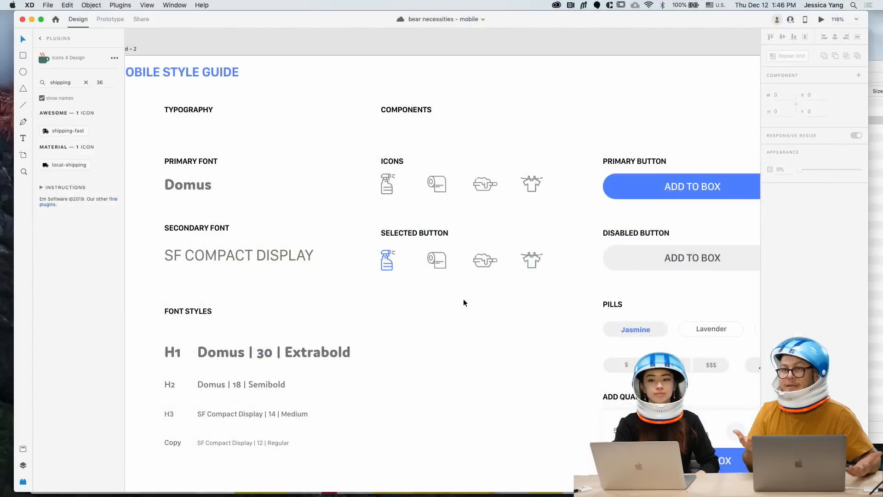
Pan the canvas to the product screens and select the iPhone X/XS/11 Pro – 9 artboard
{"action": "scroll", "coordinate": [463, 302], "scroll_direction": "down", "scroll_amount": 8}
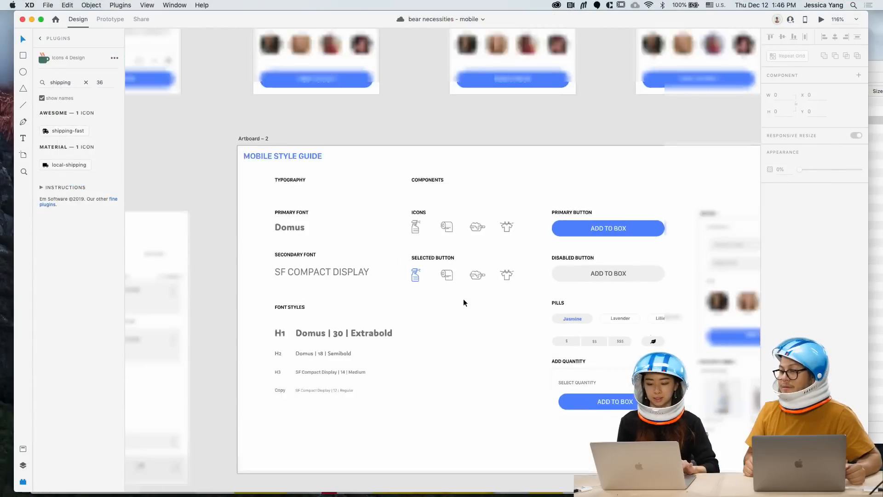
{"action": "scroll", "coordinate": [463, 299], "scroll_direction": "up", "scroll_amount": 5}
{"action": "scroll", "coordinate": [463, 299], "scroll_direction": "left", "scroll_amount": 2}
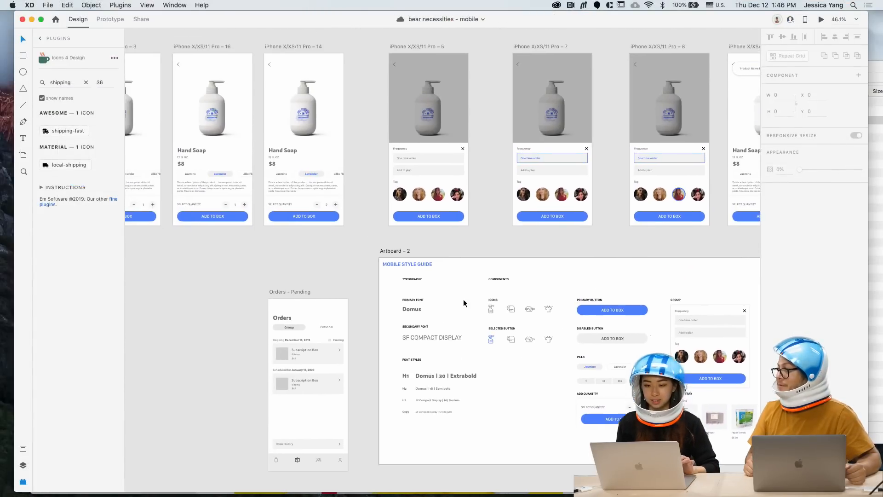
{"action": "scroll", "coordinate": [462, 299], "scroll_direction": "up", "scroll_amount": 4}
{"action": "scroll", "coordinate": [463, 299], "scroll_direction": "left", "scroll_amount": 10}
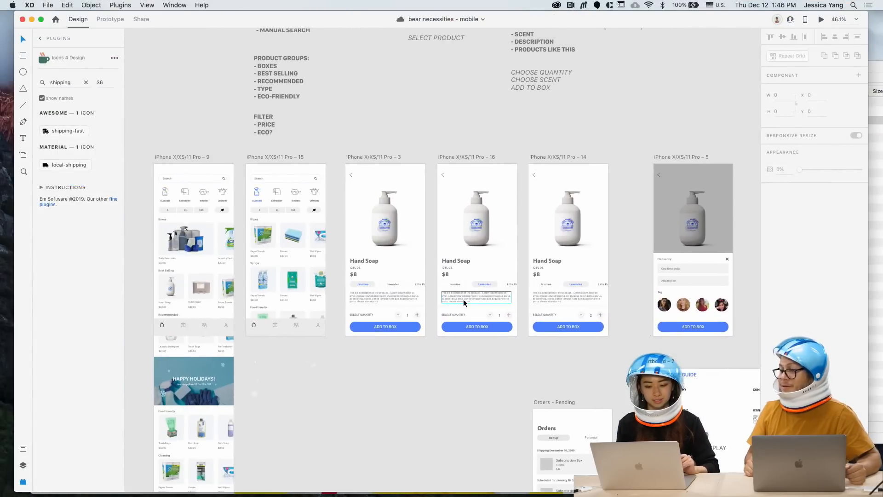
{"action": "left_click", "coordinate": [181, 159]}
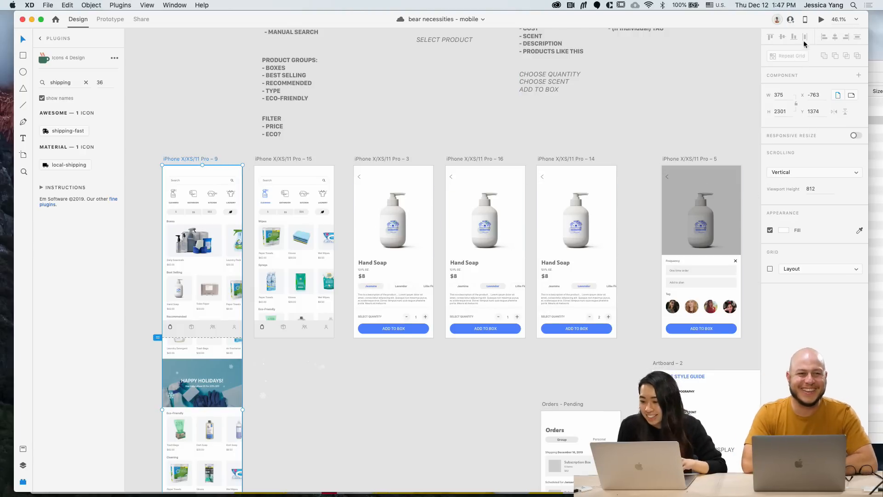
{"action": "left_click", "coordinate": [819, 22]}
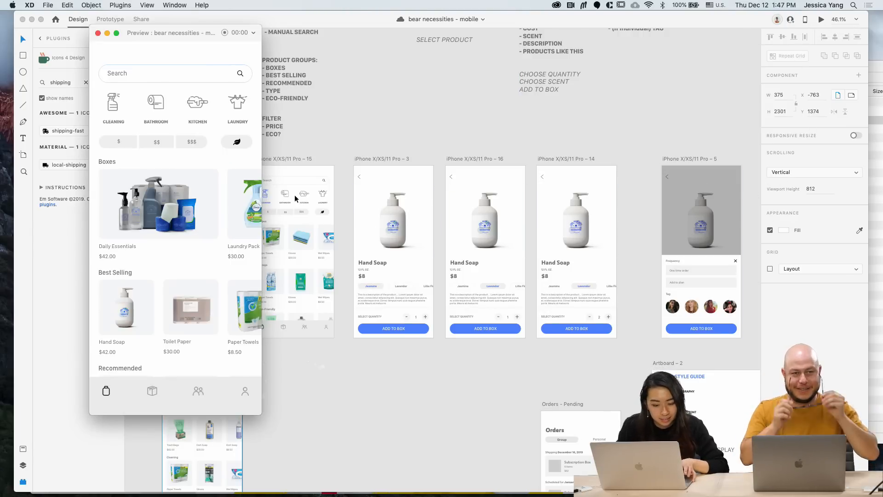
{"action": "scroll", "coordinate": [190, 343], "scroll_direction": "down", "scroll_amount": 3}
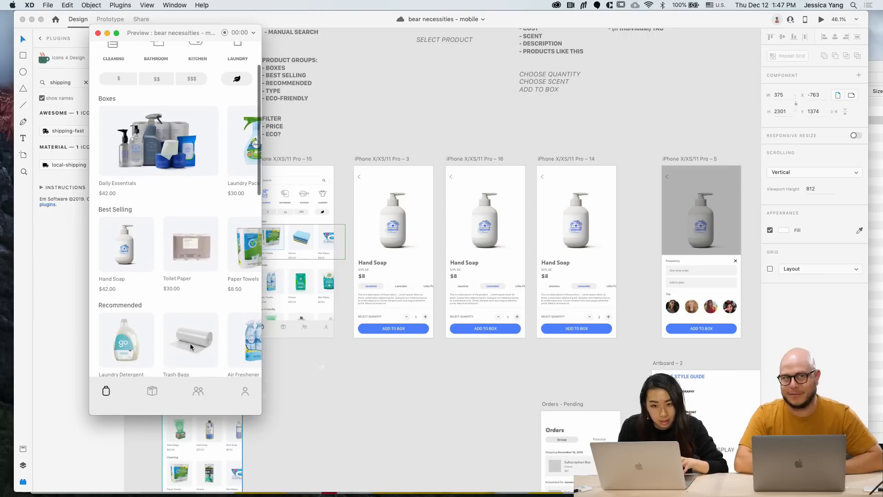
{"action": "scroll", "coordinate": [190, 346], "scroll_direction": "down", "scroll_amount": 1}
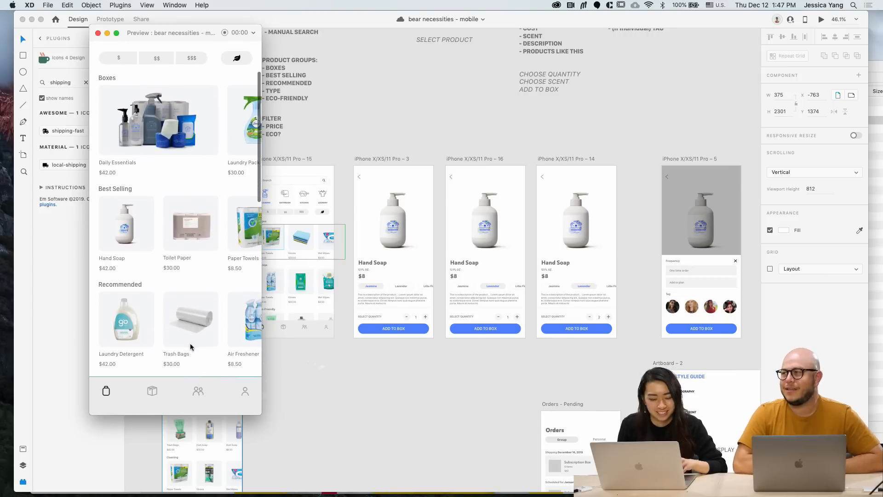
{"action": "scroll", "coordinate": [190, 345], "scroll_direction": "up", "scroll_amount": 1}
{"action": "scroll", "coordinate": [191, 346], "scroll_direction": "down", "scroll_amount": 3}
{"action": "scroll", "coordinate": [190, 346], "scroll_direction": "up", "scroll_amount": 5}
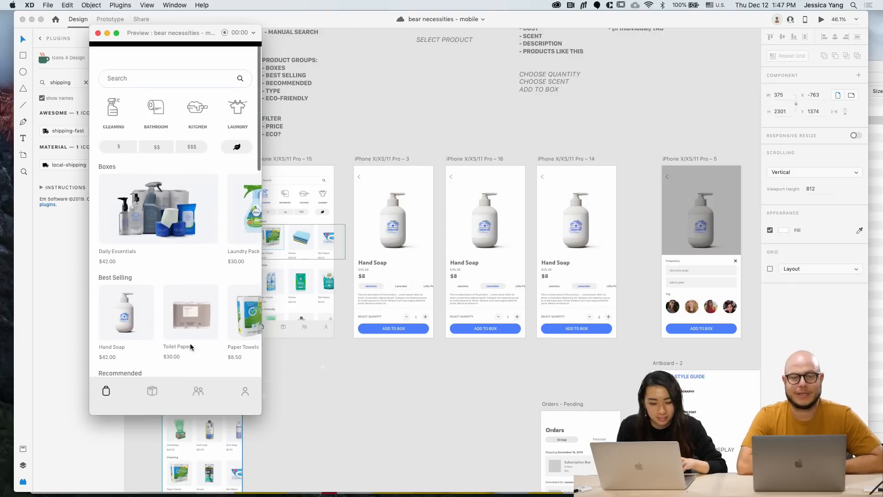
{"action": "scroll", "coordinate": [191, 346], "scroll_direction": "down", "scroll_amount": 6}
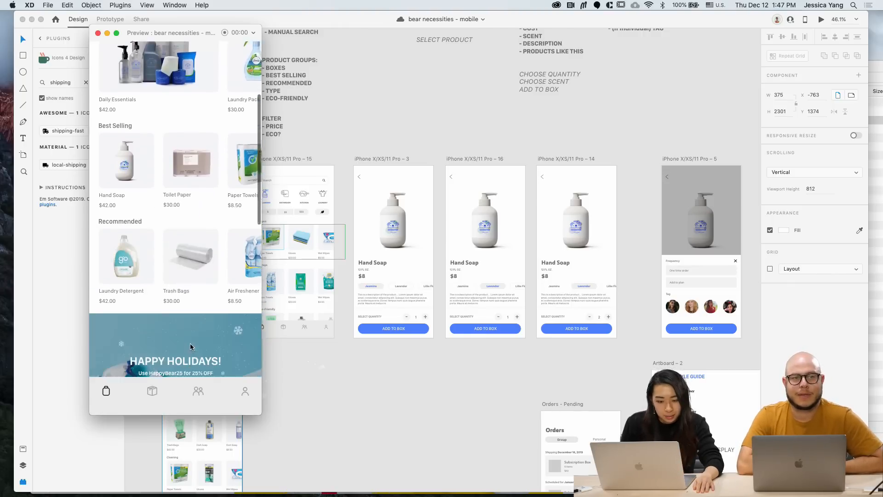
{"action": "scroll", "coordinate": [190, 346], "scroll_direction": "down", "scroll_amount": 15}
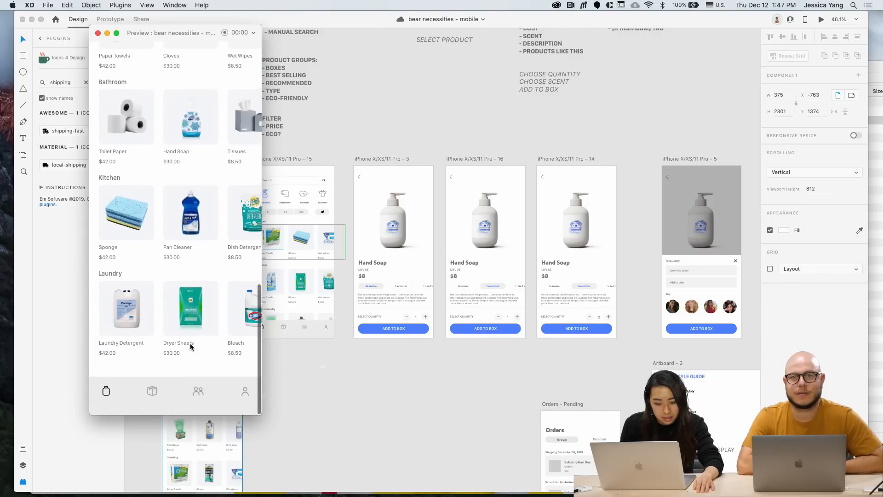
{"action": "scroll", "coordinate": [191, 346], "scroll_direction": "up", "scroll_amount": 20}
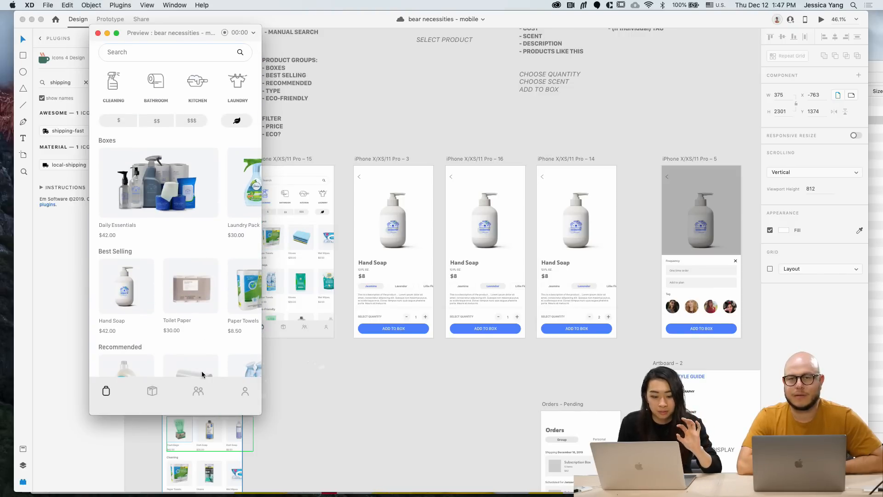
{"action": "scroll", "coordinate": [202, 374], "scroll_direction": "down", "scroll_amount": 15}
{"action": "scroll", "coordinate": [205, 317], "scroll_direction": "up", "scroll_amount": 5}
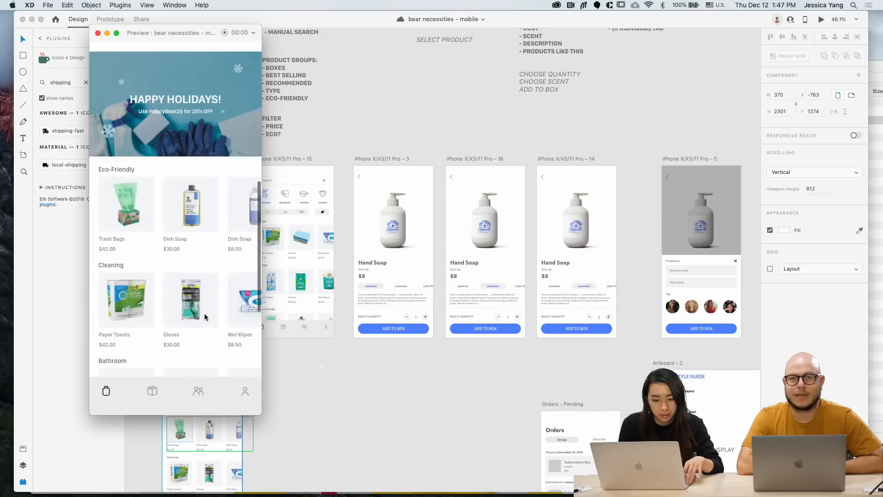
{"action": "scroll", "coordinate": [205, 317], "scroll_direction": "up", "scroll_amount": 8}
{"action": "left_click", "coordinate": [97, 33]}
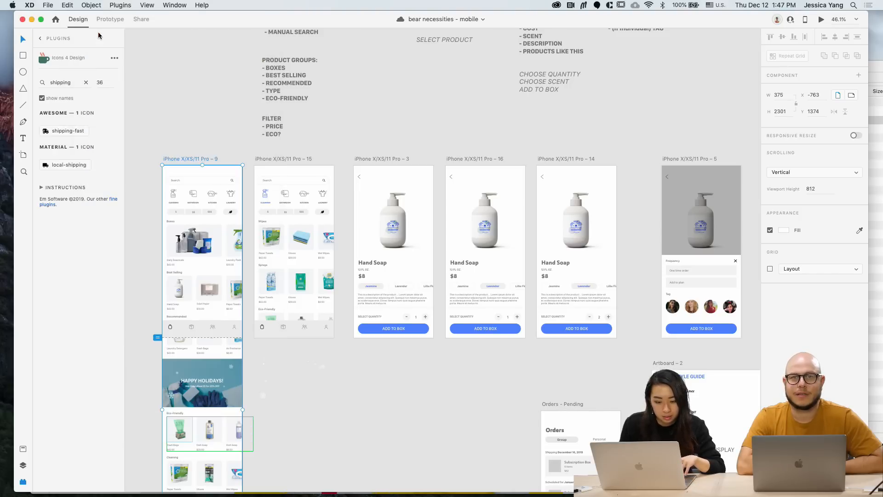
Colour the first browse screen's shopping-bag icon fill and border blue (#4B80FF)
{"action": "left_click", "coordinate": [310, 376]}
{"action": "scroll", "coordinate": [309, 377], "scroll_direction": "down", "scroll_amount": 5}
{"action": "scroll", "coordinate": [239, 304], "scroll_direction": "up", "scroll_amount": 3}
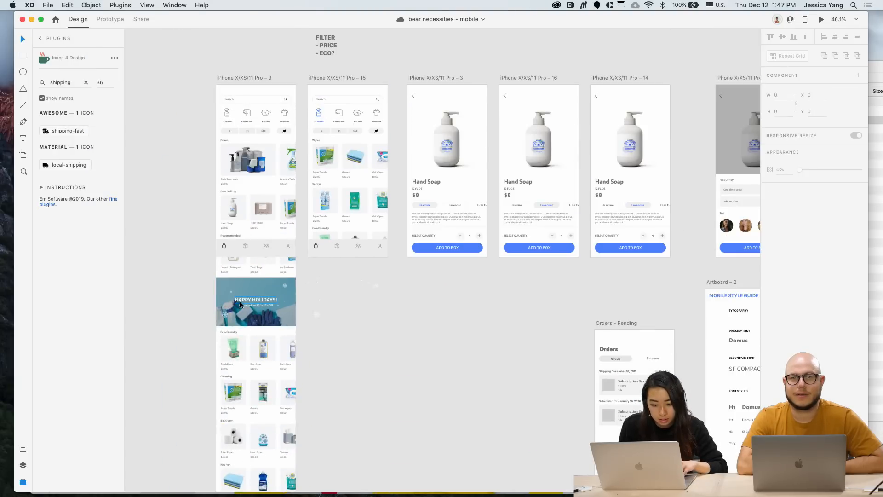
{"action": "left_click", "coordinate": [224, 246]}
{"action": "scroll", "coordinate": [224, 247], "scroll_direction": "up", "scroll_amount": 3}
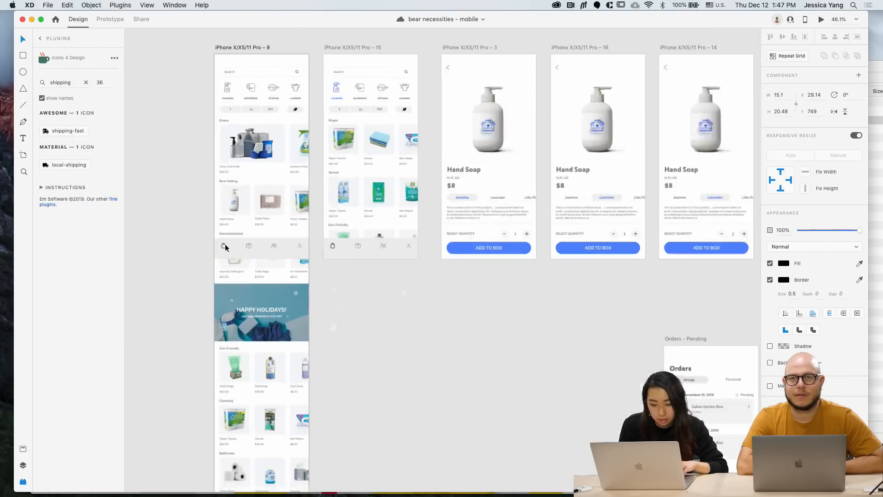
{"action": "left_click", "coordinate": [784, 264]}
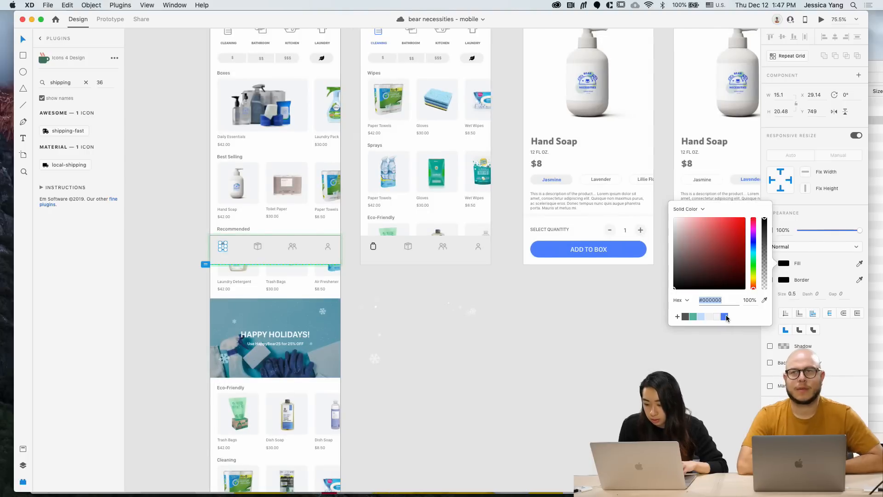
{"action": "left_click", "coordinate": [725, 311]}
{"action": "left_click", "coordinate": [783, 280]}
{"action": "left_click", "coordinate": [725, 328]}
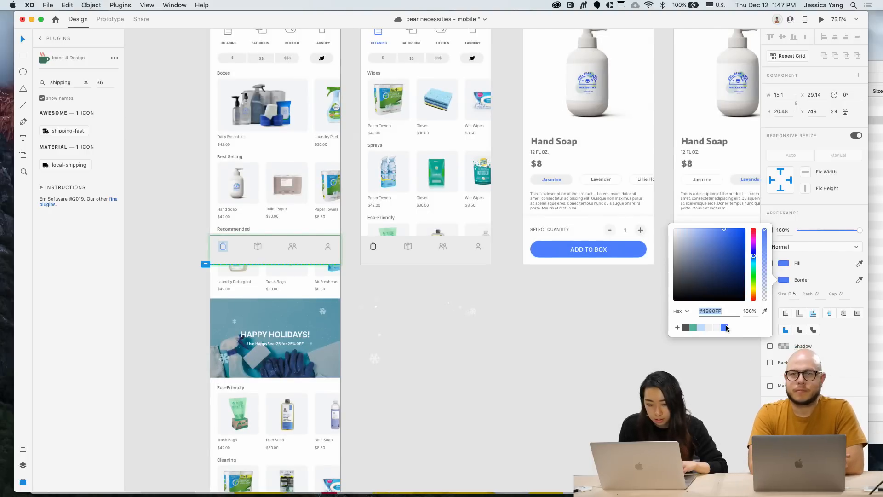
{"action": "left_click", "coordinate": [521, 345]}
Colour the second browse screen's shopping-bag icon fill and border blue (#4B80FF)
{"action": "scroll", "coordinate": [478, 326], "scroll_direction": "down", "scroll_amount": 3}
{"action": "right_click", "coordinate": [479, 328]}
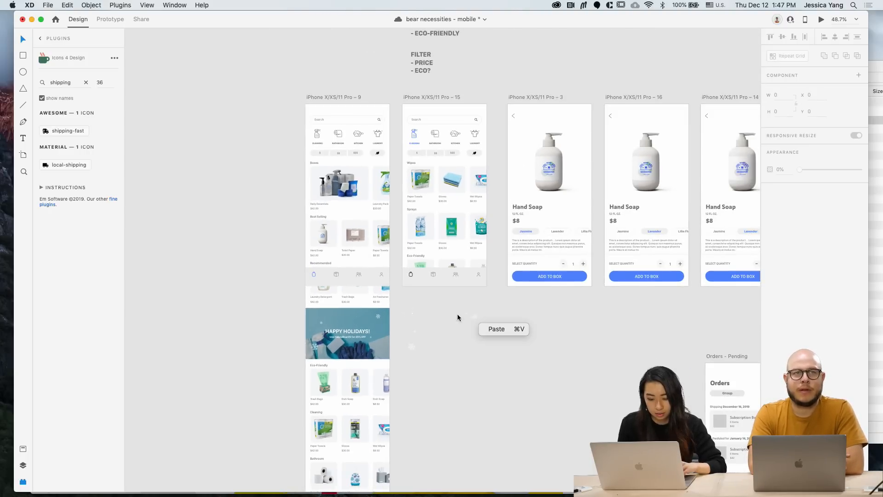
{"action": "double_click", "coordinate": [411, 274]}
{"action": "scroll", "coordinate": [410, 274], "scroll_direction": "up", "scroll_amount": 5}
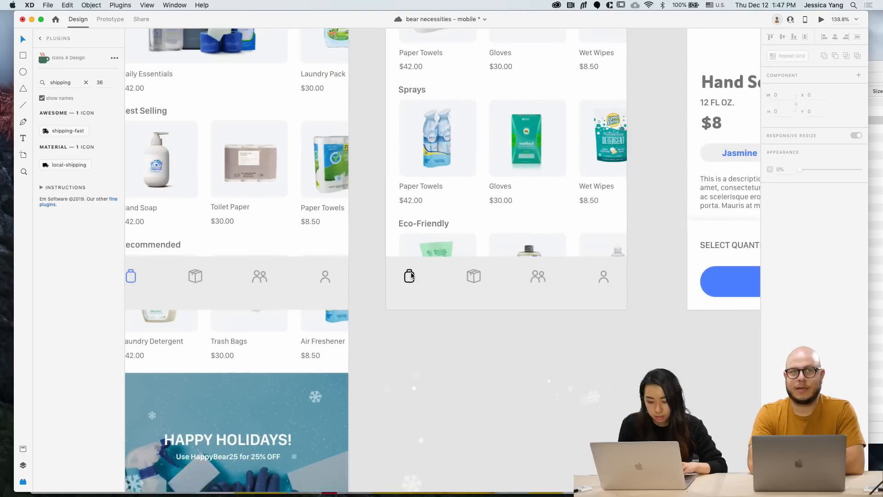
{"action": "left_click", "coordinate": [783, 263]}
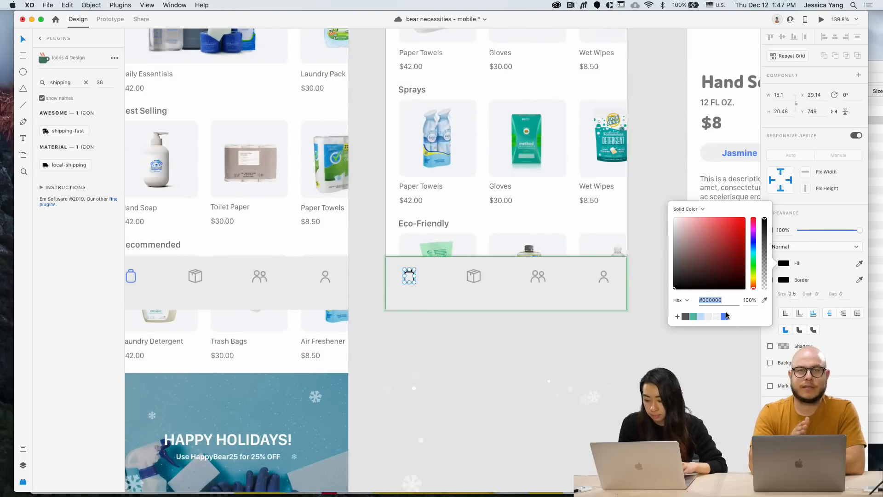
{"action": "left_click", "coordinate": [728, 317]}
{"action": "left_click", "coordinate": [783, 280]}
{"action": "left_click", "coordinate": [724, 328]}
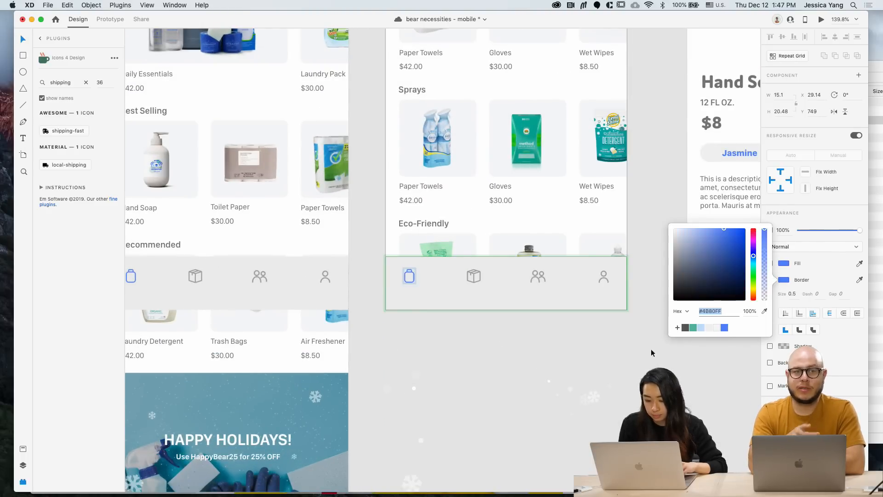
{"action": "left_click", "coordinate": [596, 357]}
{"action": "scroll", "coordinate": [596, 357], "scroll_direction": "down", "scroll_amount": 3}
{"action": "scroll", "coordinate": [524, 366], "scroll_direction": "right", "scroll_amount": 2}
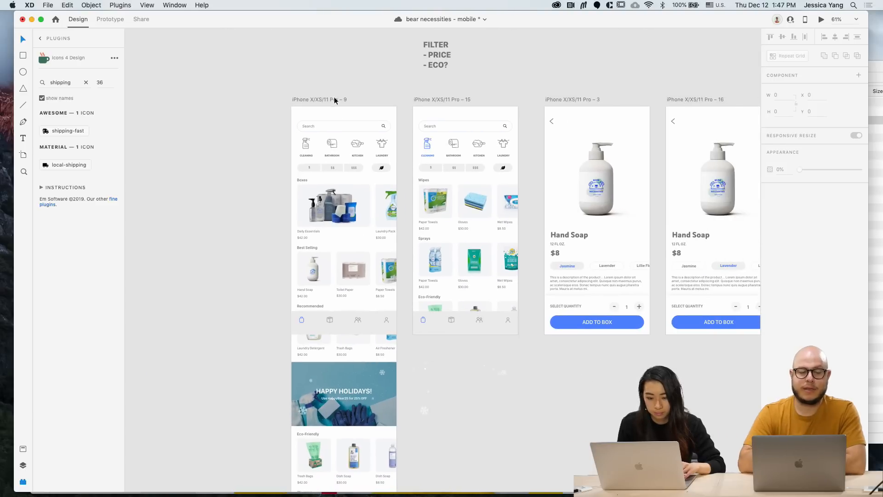
{"action": "left_click", "coordinate": [335, 100]}
{"action": "left_click", "coordinate": [821, 21]}
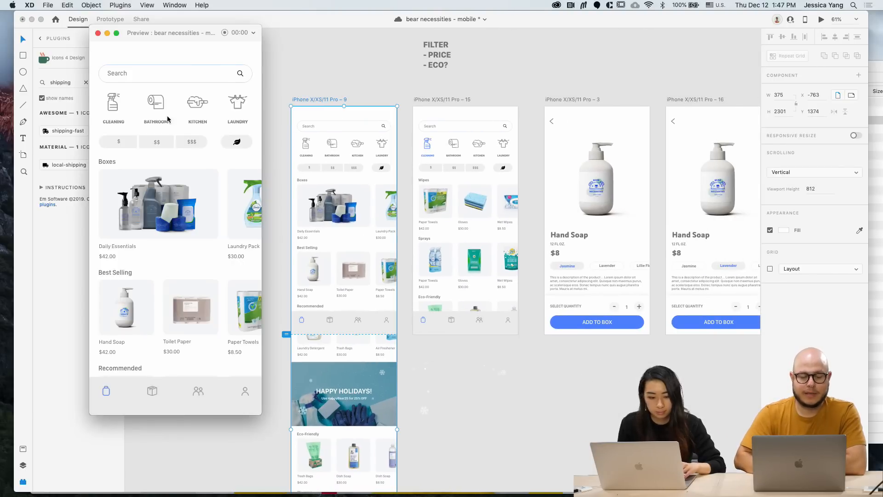
{"action": "left_click", "coordinate": [113, 103]}
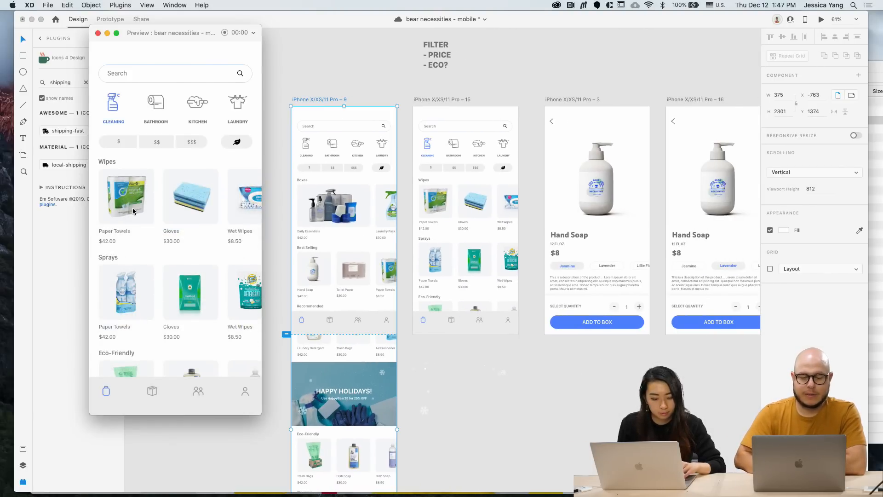
{"action": "left_click", "coordinate": [115, 110]}
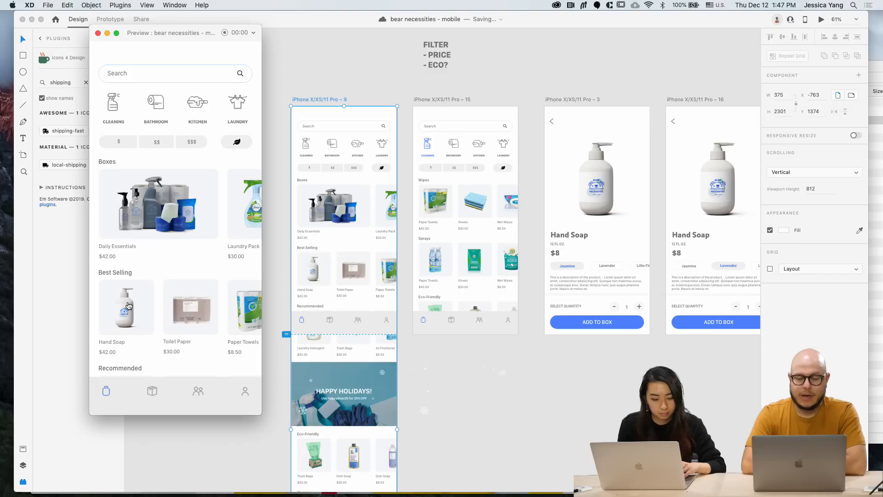
{"action": "left_click", "coordinate": [128, 305]}
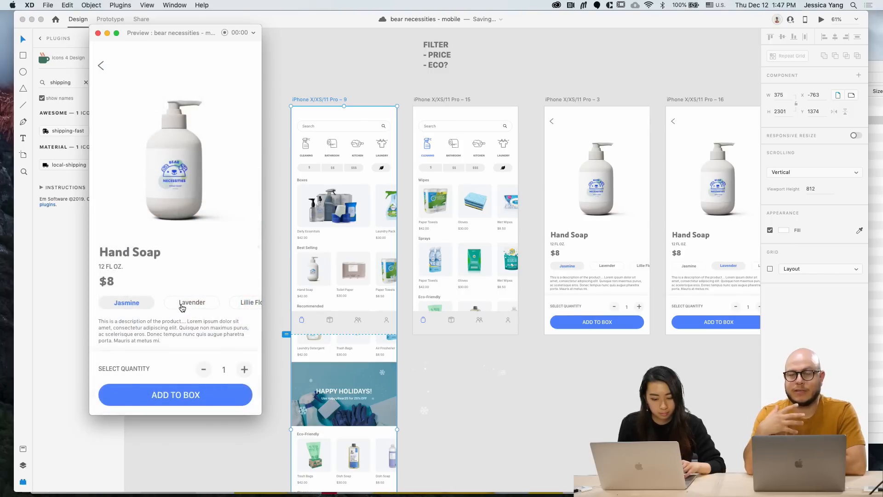
{"action": "left_click", "coordinate": [182, 308]}
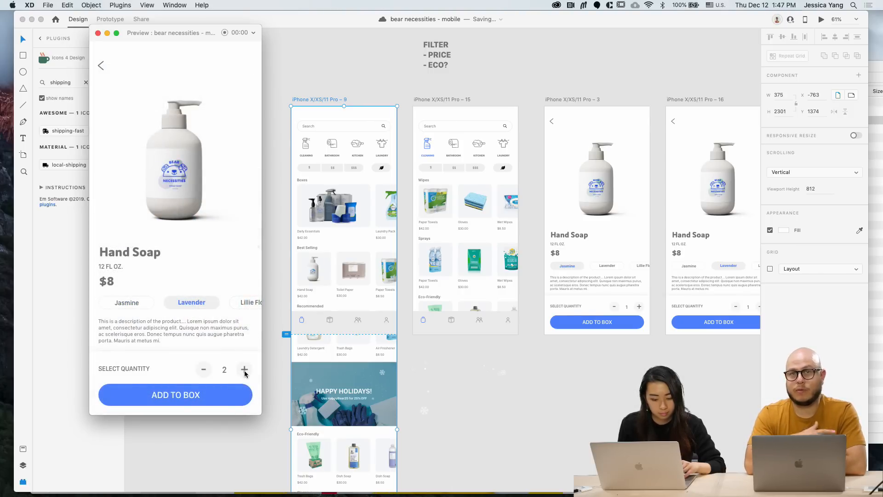
{"action": "left_click", "coordinate": [184, 400]}
{"action": "left_click", "coordinate": [149, 276]}
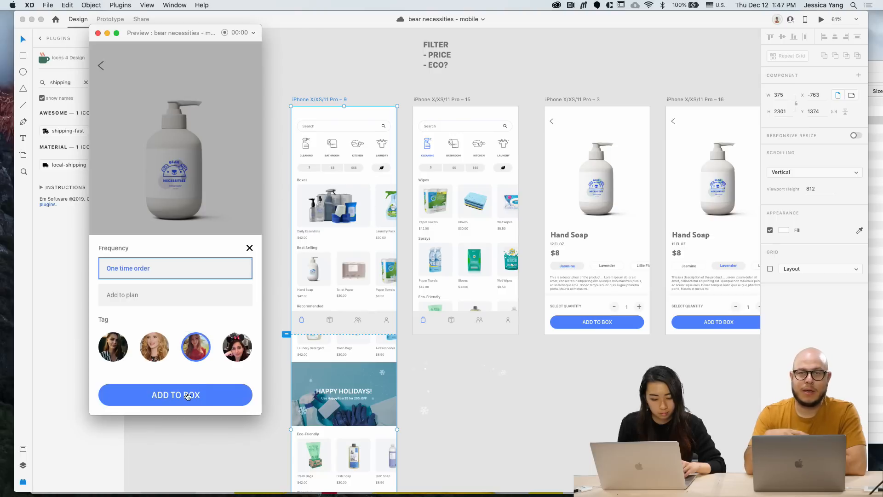
{"action": "left_click", "coordinate": [187, 396]}
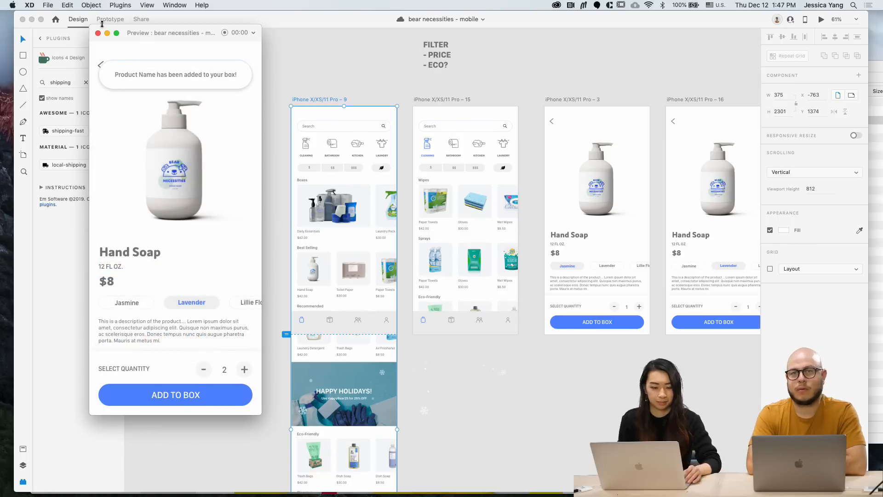
{"action": "left_click", "coordinate": [98, 33]}
{"action": "left_click", "coordinate": [226, 71]}
{"action": "scroll", "coordinate": [226, 70], "scroll_direction": "down", "scroll_amount": 2}
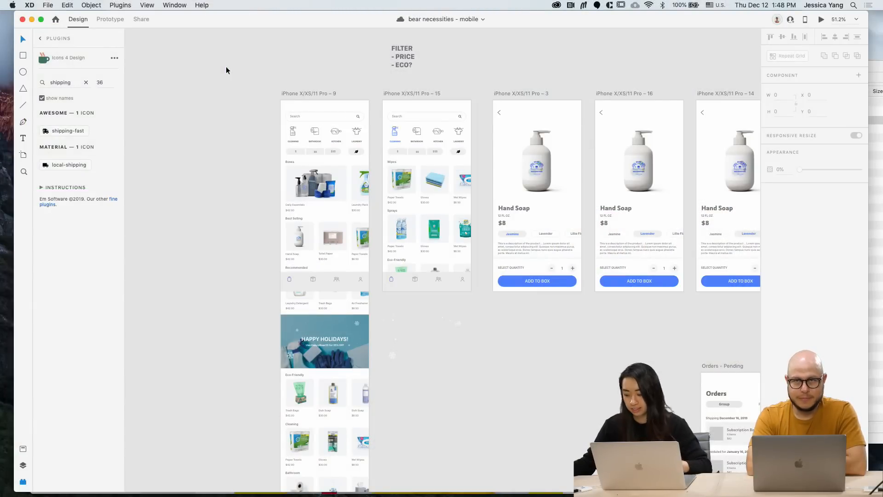
Shift the Orders – Pending artboard slightly to the left
{"action": "scroll", "coordinate": [226, 68], "scroll_direction": "down", "scroll_amount": 3}
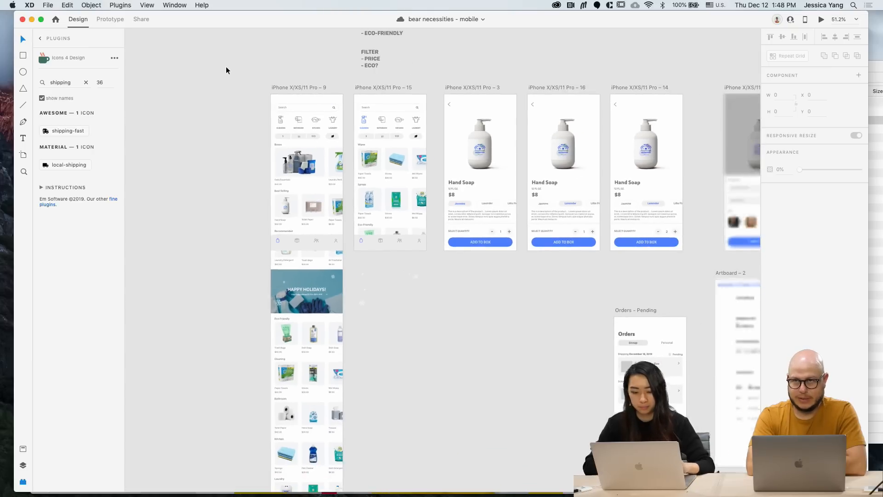
{"action": "scroll", "coordinate": [225, 68], "scroll_direction": "right", "scroll_amount": 5}
{"action": "scroll", "coordinate": [225, 69], "scroll_direction": "right", "scroll_amount": 2}
{"action": "scroll", "coordinate": [225, 70], "scroll_direction": "down", "scroll_amount": 1}
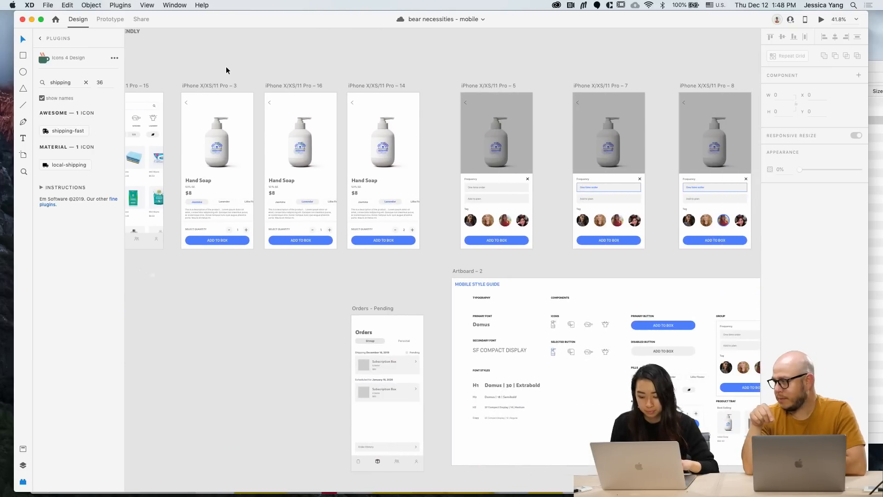
{"action": "left_click_drag", "start_coordinate": [362, 299], "coordinate": [334, 298]}
Shorten the style guide Artboard – 2 from the bottom to 900 px tall
{"action": "scroll", "coordinate": [333, 298], "scroll_direction": "down", "scroll_amount": 3}
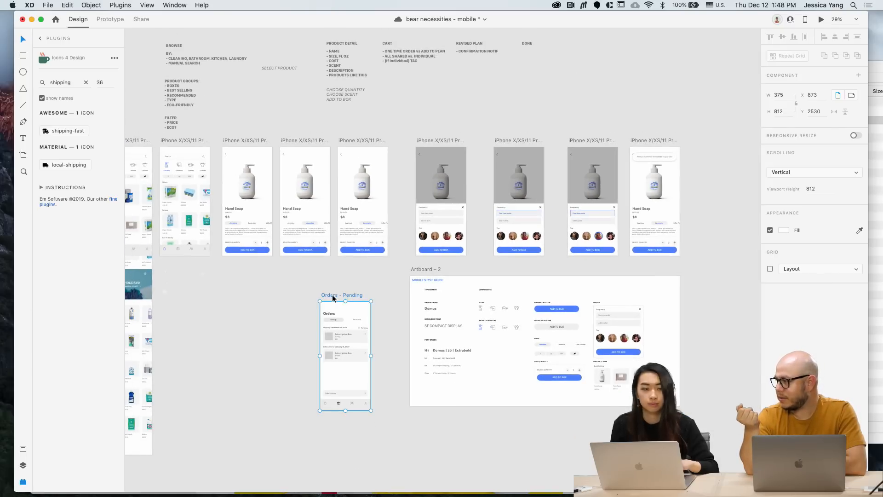
{"action": "scroll", "coordinate": [332, 298], "scroll_direction": "left", "scroll_amount": 3}
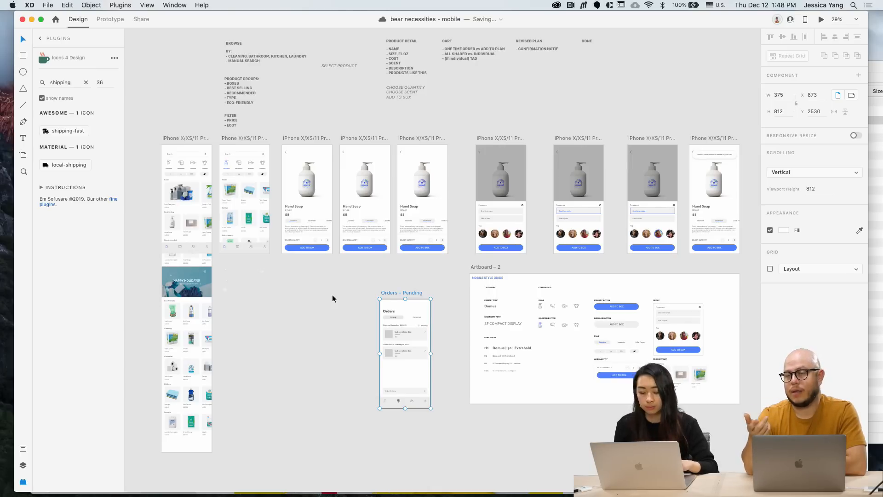
{"action": "left_click", "coordinate": [497, 267]}
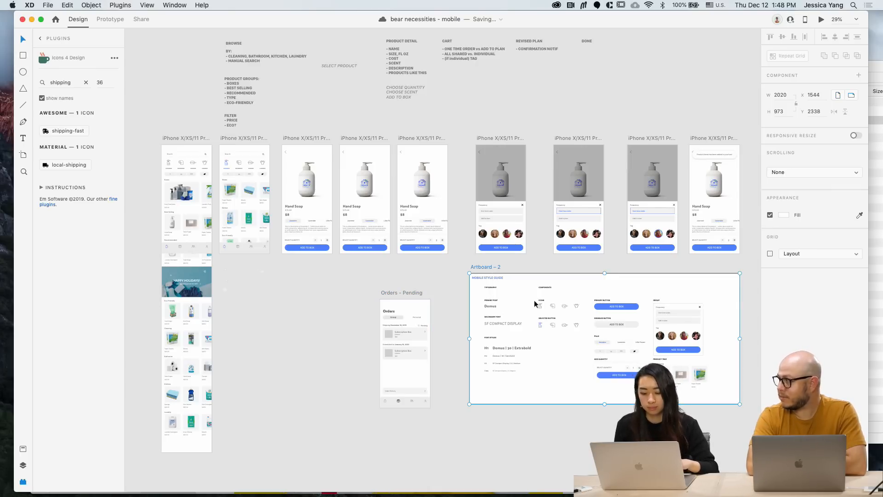
{"action": "left_click_drag", "start_coordinate": [604, 402], "coordinate": [604, 394]}
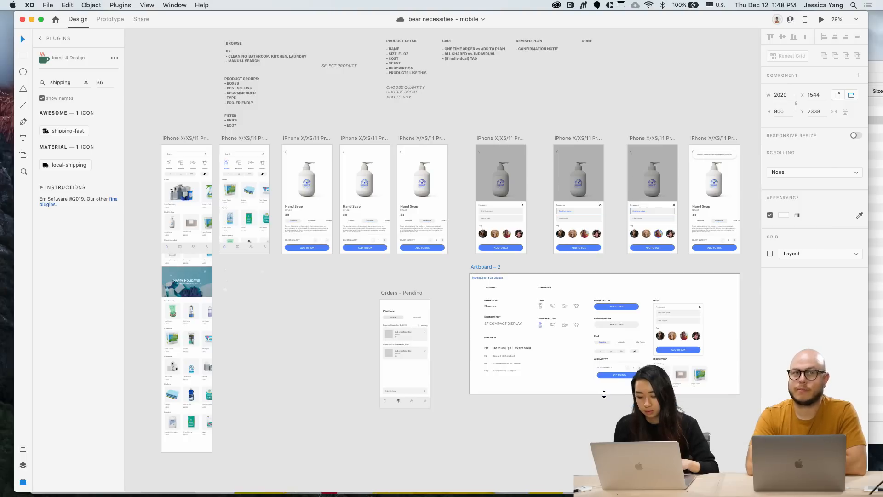
{"action": "left_click", "coordinate": [582, 432]}
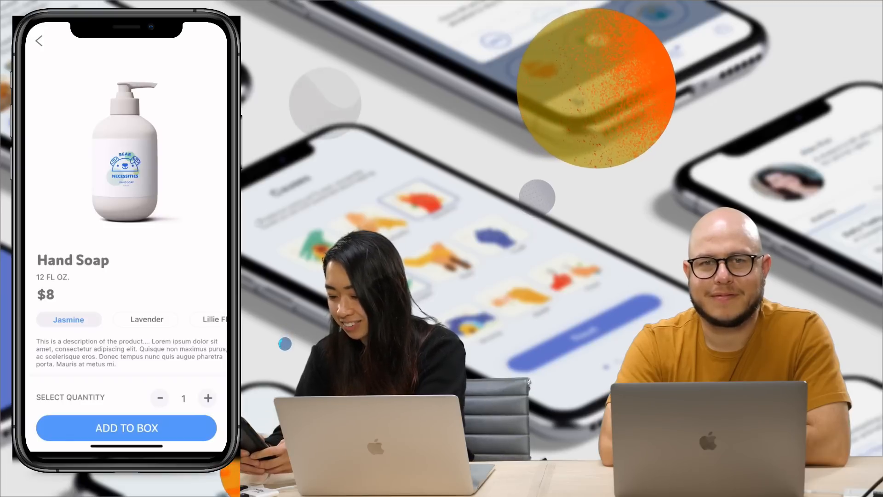
Choose Lavender scent, raise Hand Soap quantity to 2, and bring up the ADD TO BOX sheet
{"action": "left_click", "coordinate": [147, 319]}
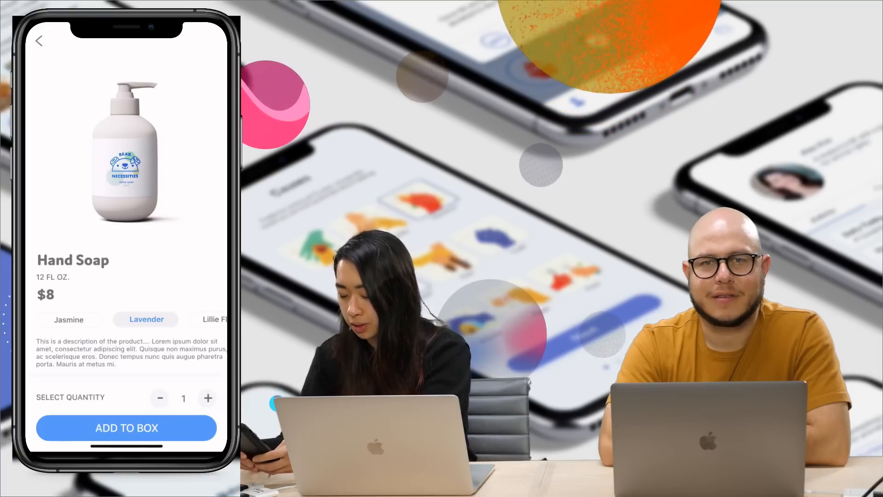
{"action": "left_click", "coordinate": [208, 398]}
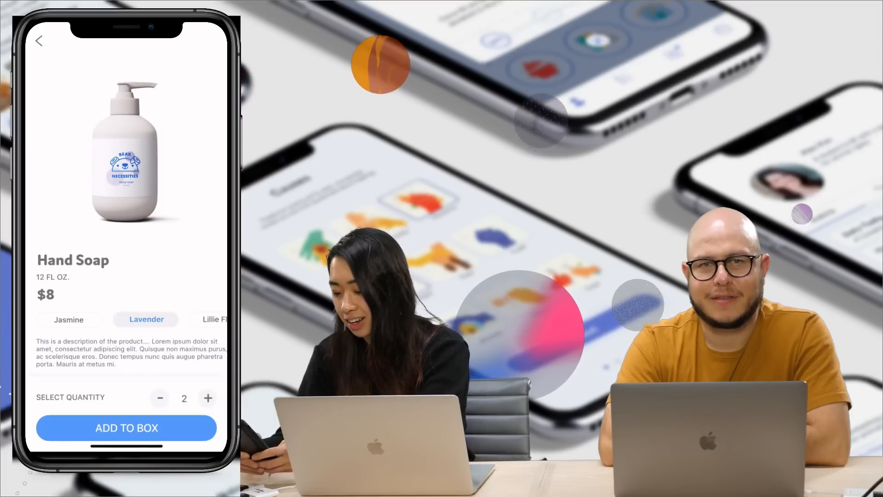
{"action": "left_click", "coordinate": [126, 427]}
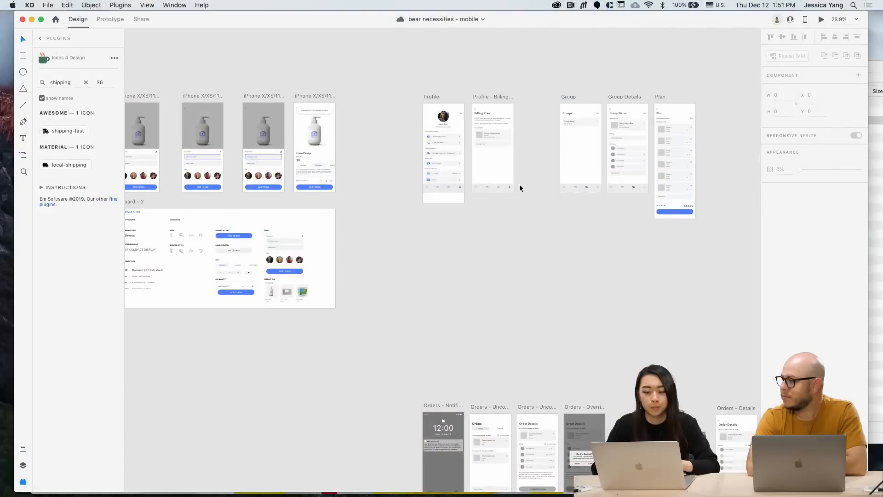
{"action": "scroll", "coordinate": [520, 184], "scroll_direction": "up", "scroll_amount": 3}
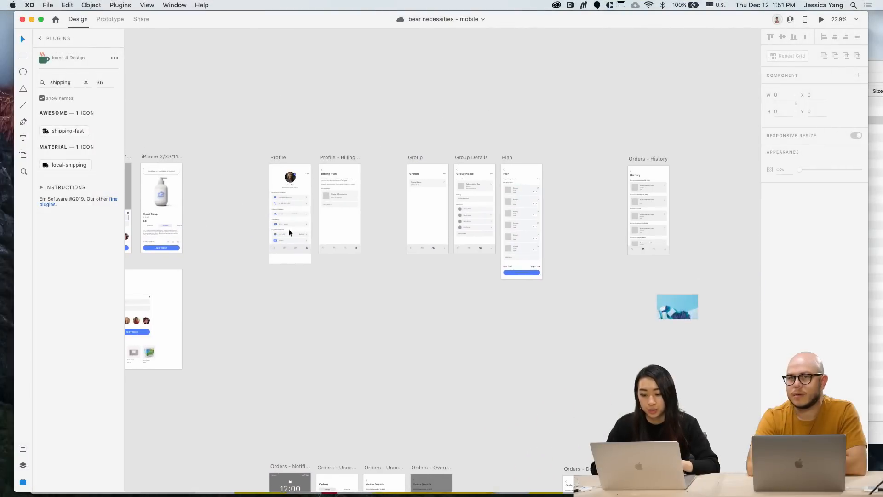
{"action": "scroll", "coordinate": [576, 361], "scroll_direction": "right", "scroll_amount": 3}
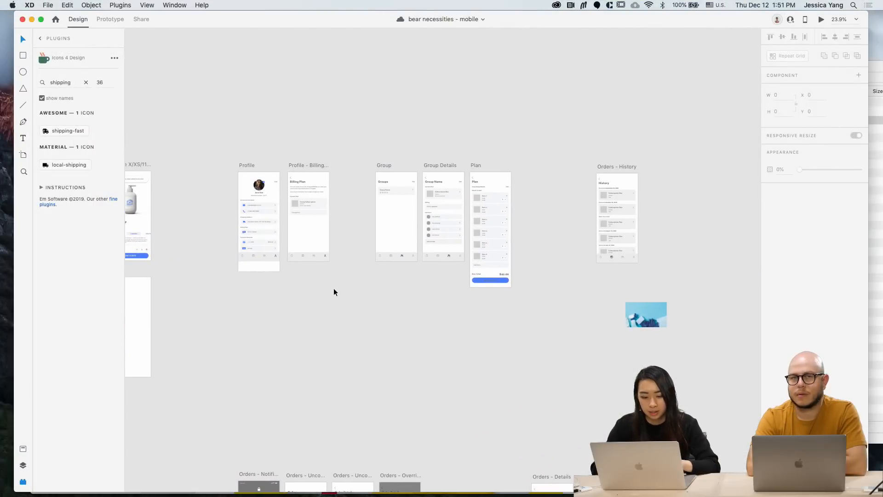
{"action": "scroll", "coordinate": [438, 305], "scroll_direction": "down", "scroll_amount": 2}
{"action": "scroll", "coordinate": [437, 303], "scroll_direction": "left", "scroll_amount": 10}
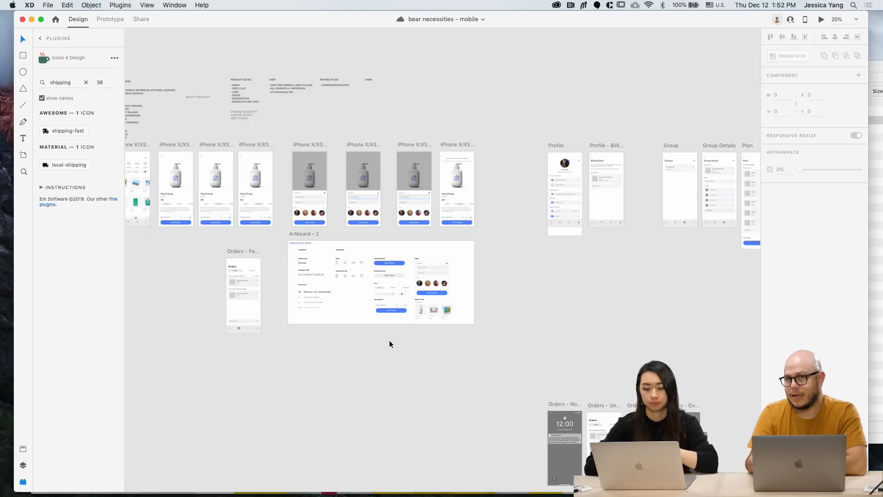
{"action": "scroll", "coordinate": [390, 344], "scroll_direction": "up", "scroll_amount": 5}
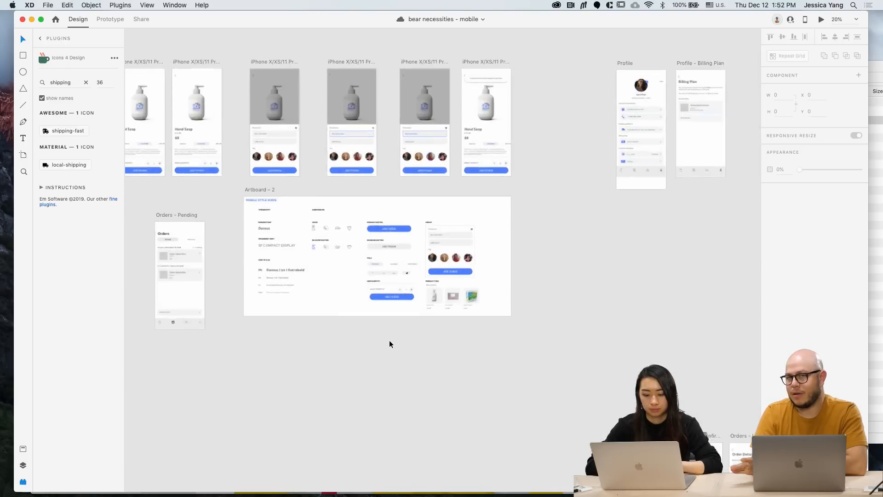
{"action": "scroll", "coordinate": [389, 344], "scroll_direction": "up", "scroll_amount": 3}
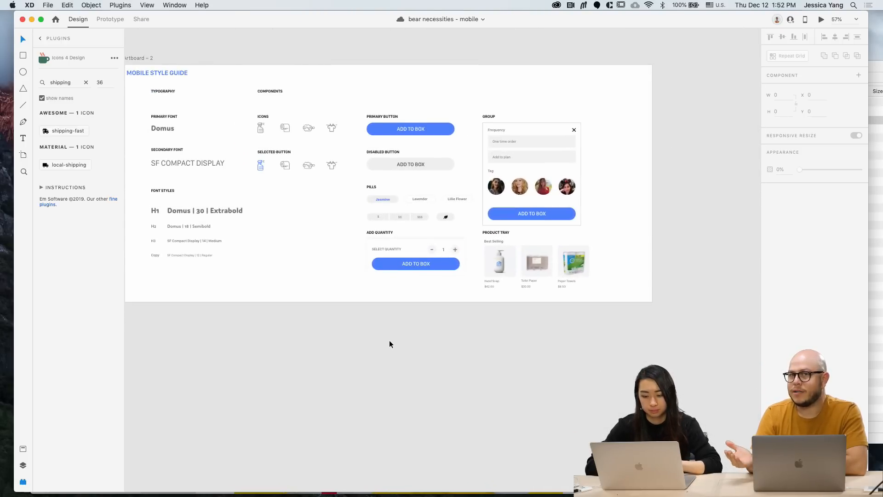
{"action": "scroll", "coordinate": [390, 344], "scroll_direction": "left", "scroll_amount": 1}
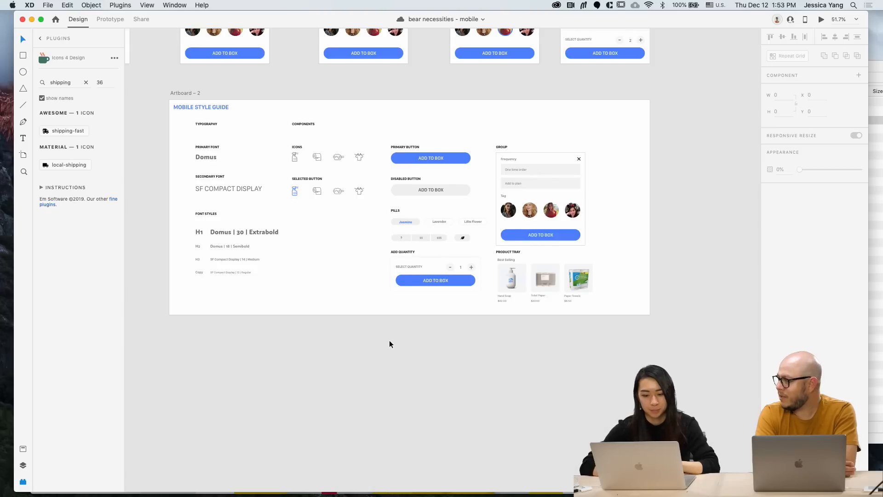
{"action": "scroll", "coordinate": [389, 343], "scroll_direction": "down", "scroll_amount": 10}
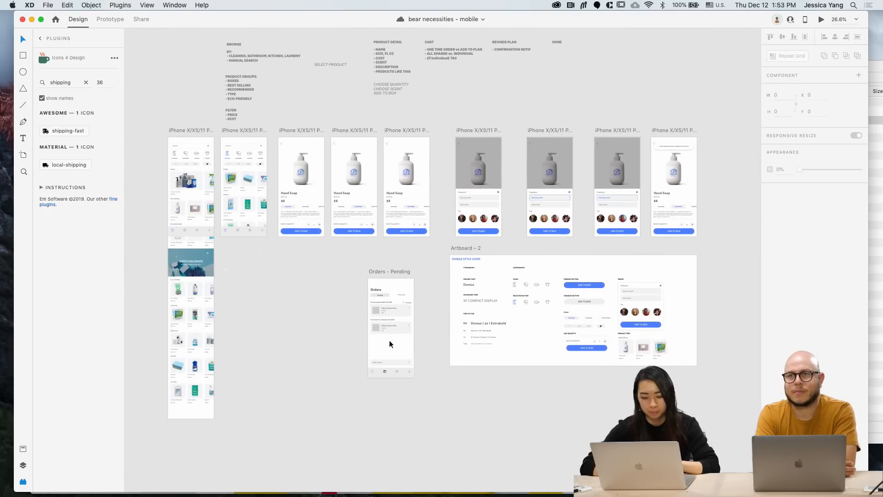
Drag the tall iPhone X/XS/11 Pro – 11 artboard left of the Hand Soap and Orders - Group screens
{"action": "scroll", "coordinate": [389, 344], "scroll_direction": "down", "scroll_amount": 6}
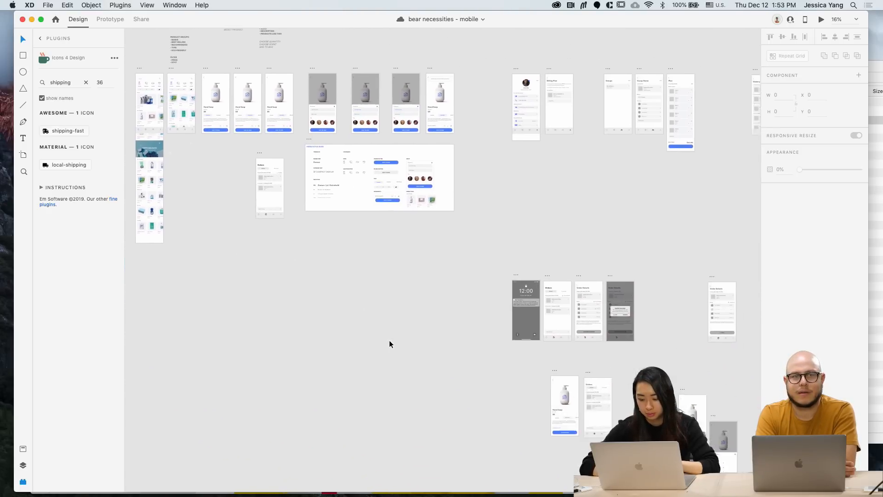
{"action": "scroll", "coordinate": [581, 311], "scroll_direction": "up", "scroll_amount": 10}
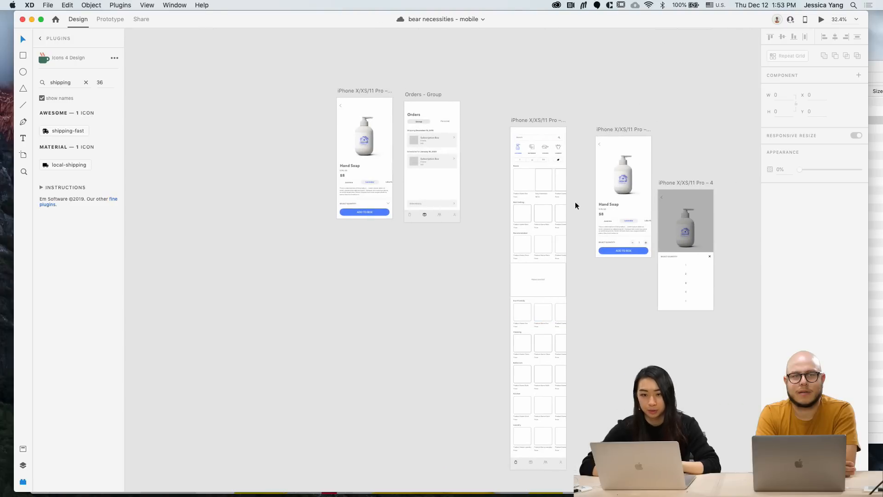
{"action": "left_click_drag", "start_coordinate": [528, 119], "coordinate": [274, 90]}
{"action": "scroll", "coordinate": [274, 92], "scroll_direction": "up", "scroll_amount": 6}
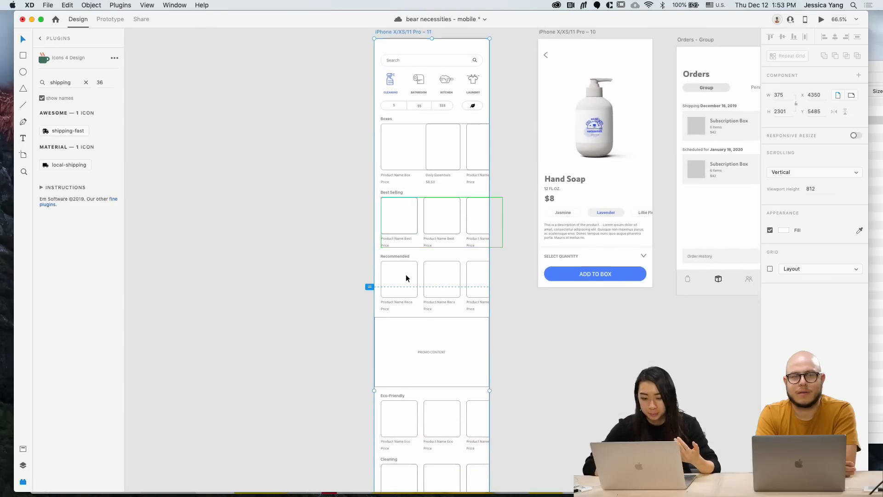
{"action": "scroll", "coordinate": [345, 194], "scroll_direction": "up", "scroll_amount": 3}
{"action": "scroll", "coordinate": [345, 194], "scroll_direction": "down", "scroll_amount": 8}
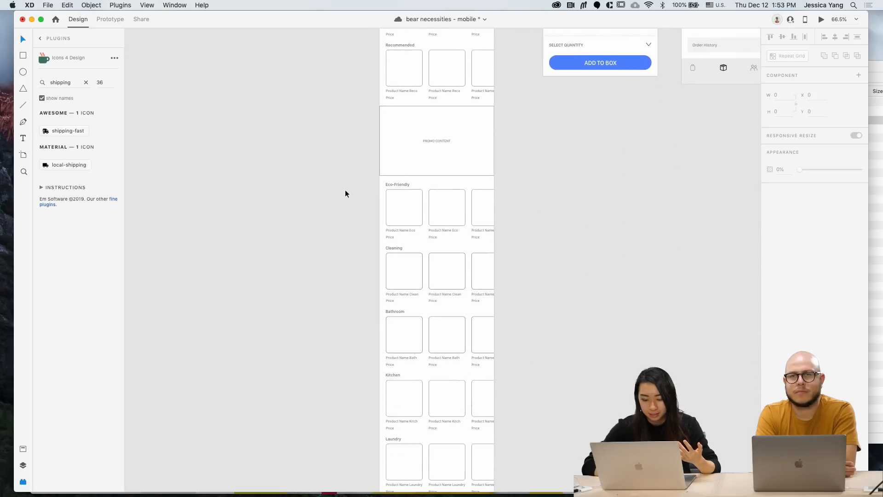
{"action": "scroll", "coordinate": [345, 190], "scroll_direction": "down", "scroll_amount": 4}
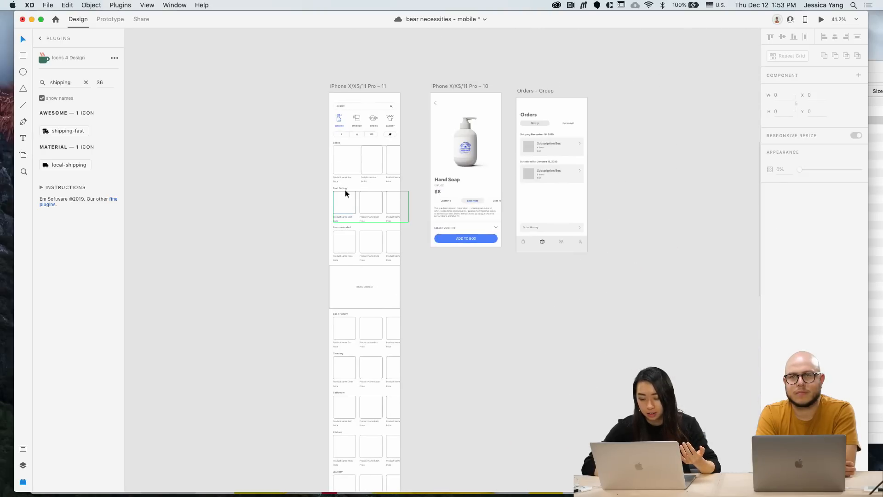
{"action": "scroll", "coordinate": [344, 190], "scroll_direction": "up", "scroll_amount": 10}
{"action": "scroll", "coordinate": [344, 190], "scroll_direction": "left", "scroll_amount": 18}
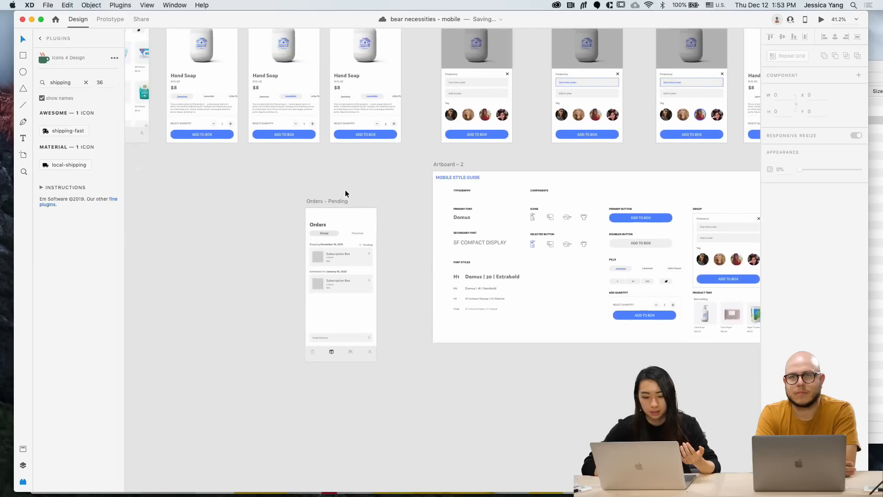
{"action": "scroll", "coordinate": [293, 107], "scroll_direction": "up", "scroll_amount": 5}
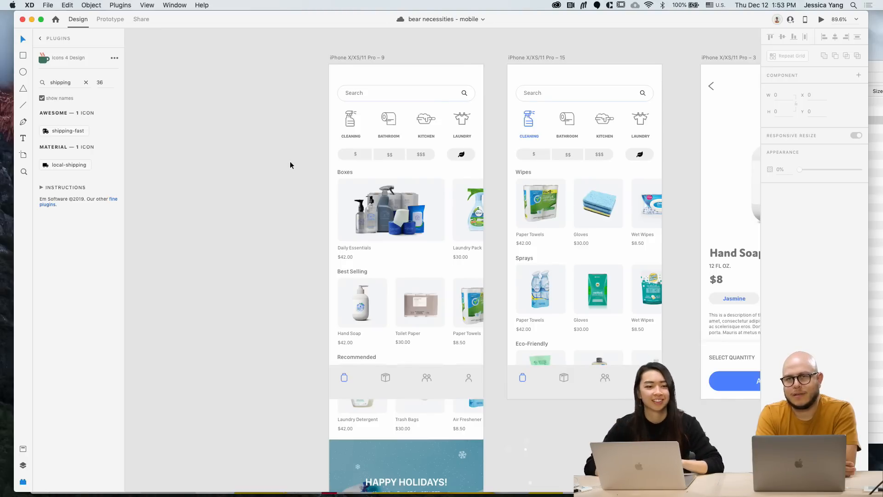
{"action": "scroll", "coordinate": [290, 162], "scroll_direction": "down", "scroll_amount": 2}
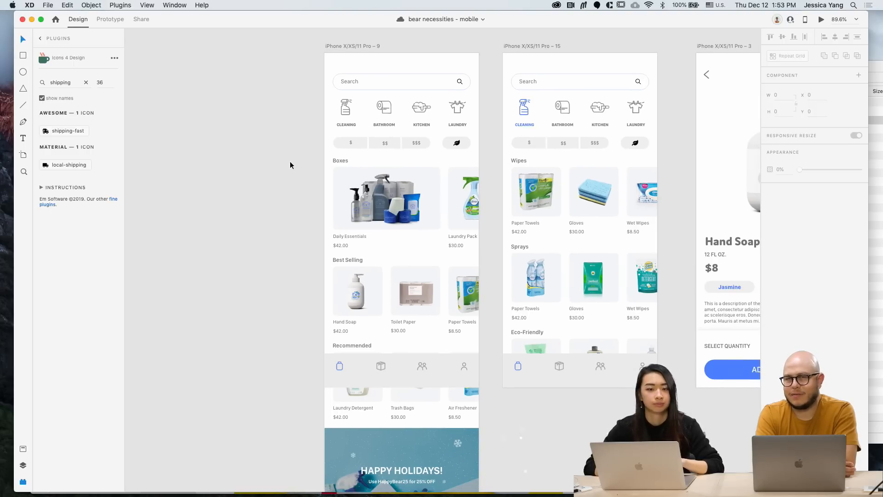
{"action": "scroll", "coordinate": [290, 162], "scroll_direction": "down", "scroll_amount": 4}
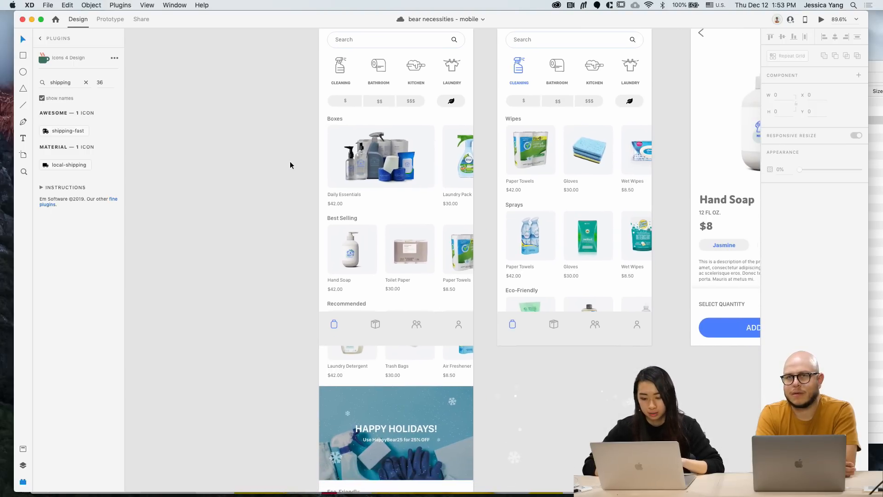
{"action": "scroll", "coordinate": [290, 161], "scroll_direction": "down", "scroll_amount": 3}
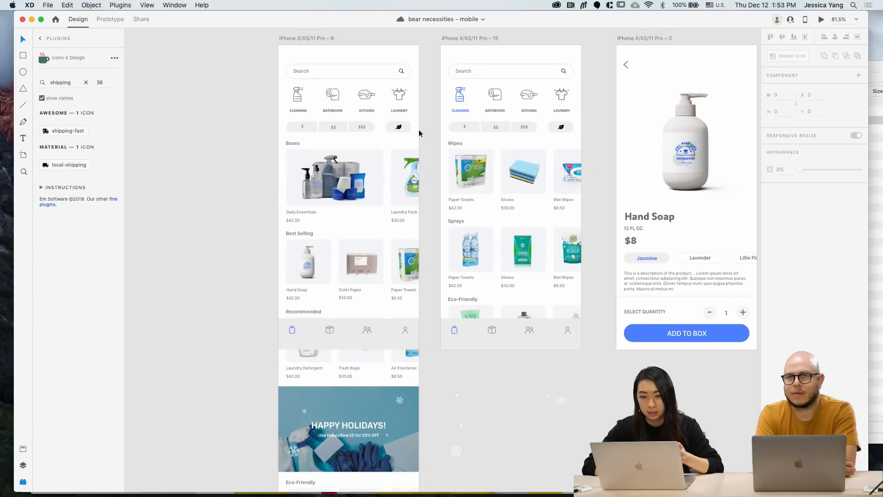
{"action": "scroll", "coordinate": [437, 99], "scroll_direction": "right", "scroll_amount": 3}
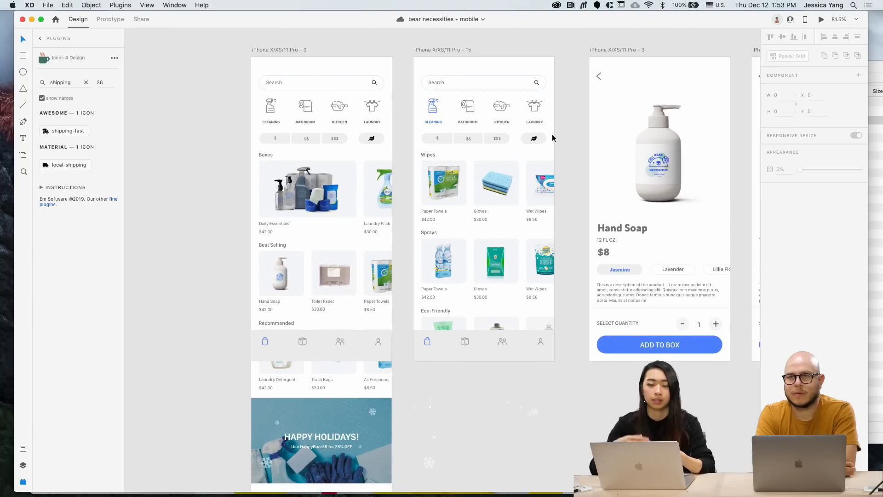
{"action": "scroll", "coordinate": [552, 135], "scroll_direction": "right", "scroll_amount": 3}
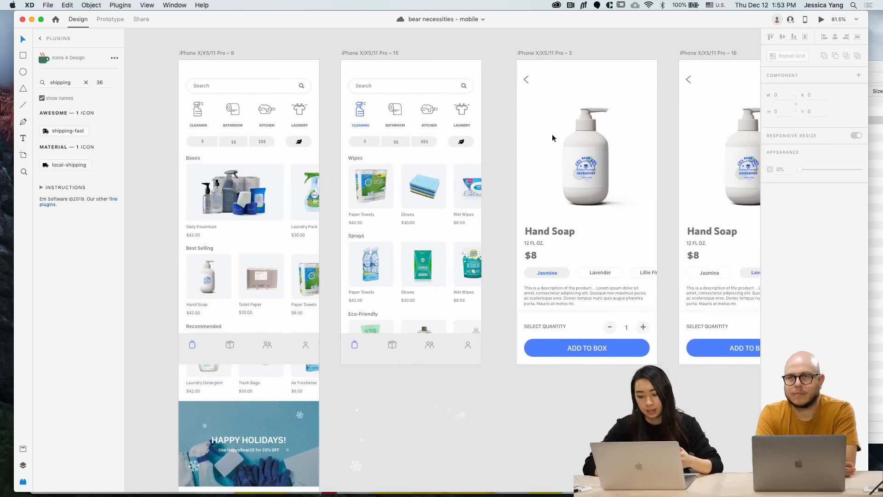
{"action": "scroll", "coordinate": [473, 108], "scroll_direction": "right", "scroll_amount": 3}
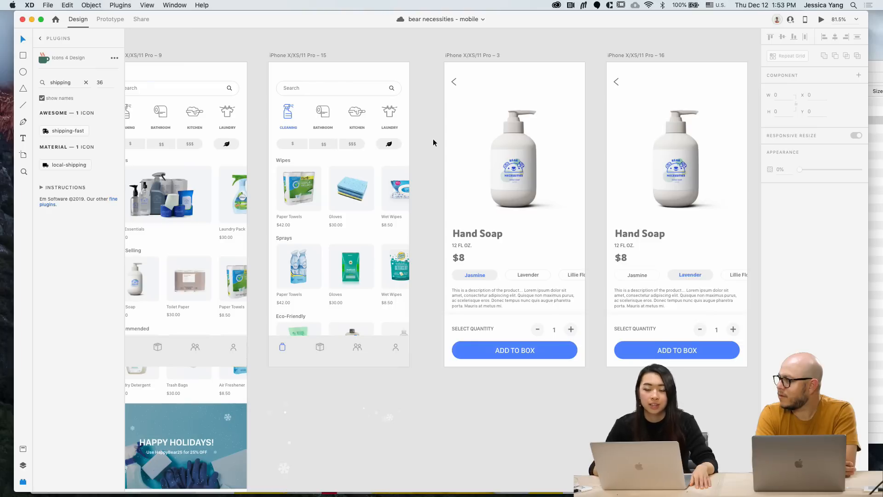
{"action": "scroll", "coordinate": [432, 139], "scroll_direction": "right", "scroll_amount": 5}
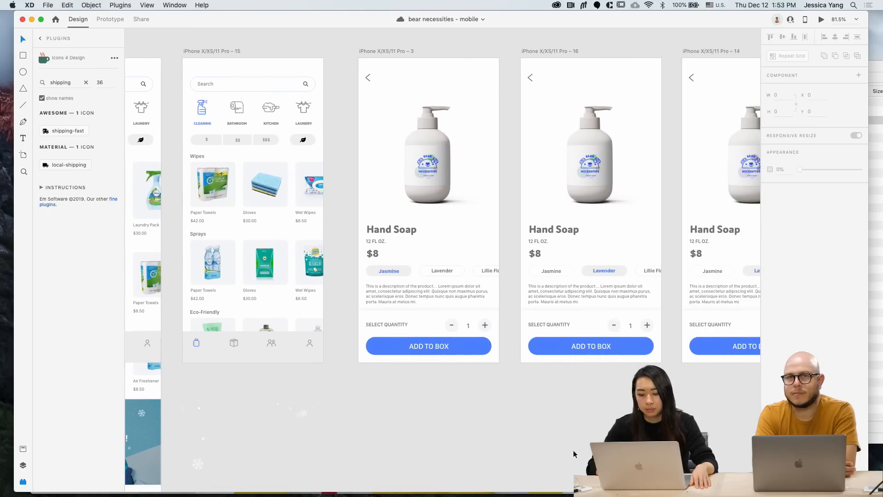
{"action": "scroll", "coordinate": [574, 452], "scroll_direction": "right", "scroll_amount": 15}
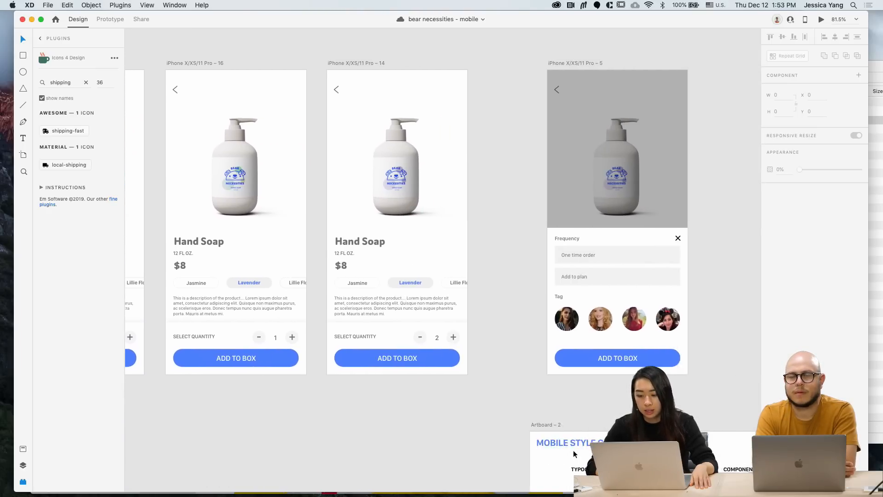
{"action": "scroll", "coordinate": [573, 453], "scroll_direction": "down", "scroll_amount": 2}
{"action": "scroll", "coordinate": [573, 453], "scroll_direction": "right", "scroll_amount": 15}
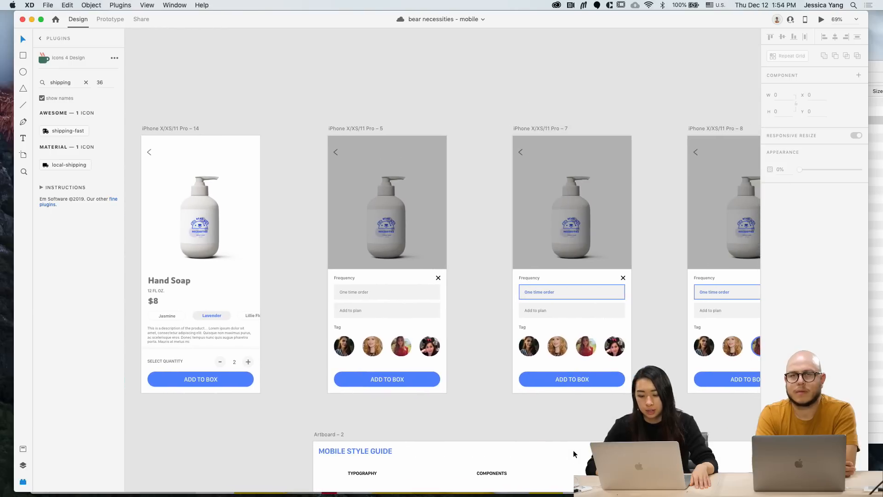
{"action": "scroll", "coordinate": [483, 349], "scroll_direction": "right", "scroll_amount": 2}
{"action": "scroll", "coordinate": [484, 348], "scroll_direction": "down", "scroll_amount": 1}
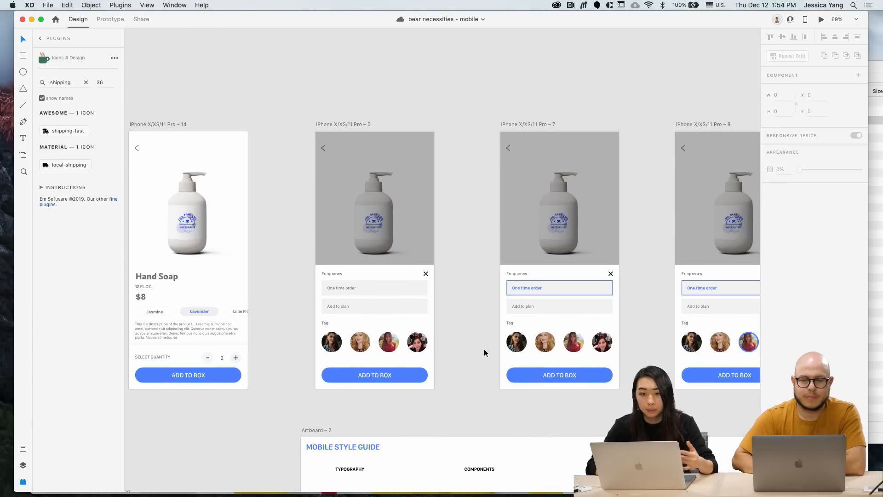
{"action": "scroll", "coordinate": [484, 348], "scroll_direction": "right", "scroll_amount": 3}
{"action": "scroll", "coordinate": [484, 349], "scroll_direction": "down", "scroll_amount": 1}
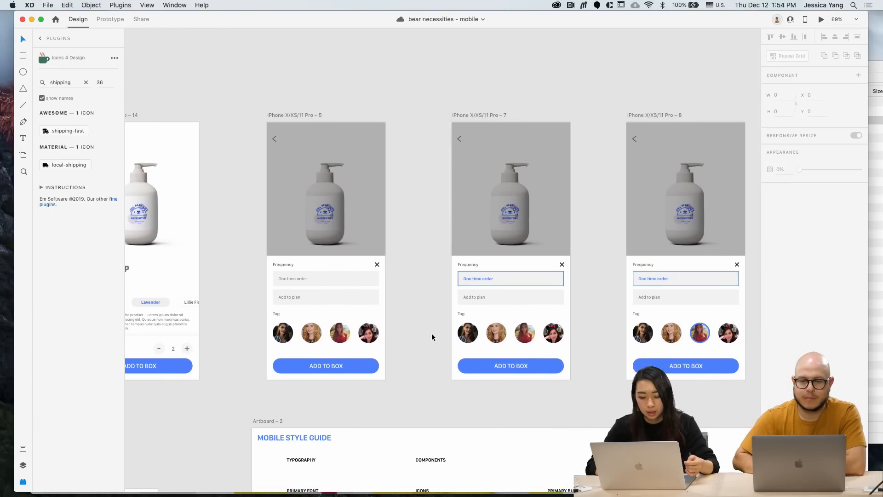
{"action": "scroll", "coordinate": [431, 332], "scroll_direction": "right", "scroll_amount": 10}
{"action": "scroll", "coordinate": [431, 333], "scroll_direction": "down", "scroll_amount": 3}
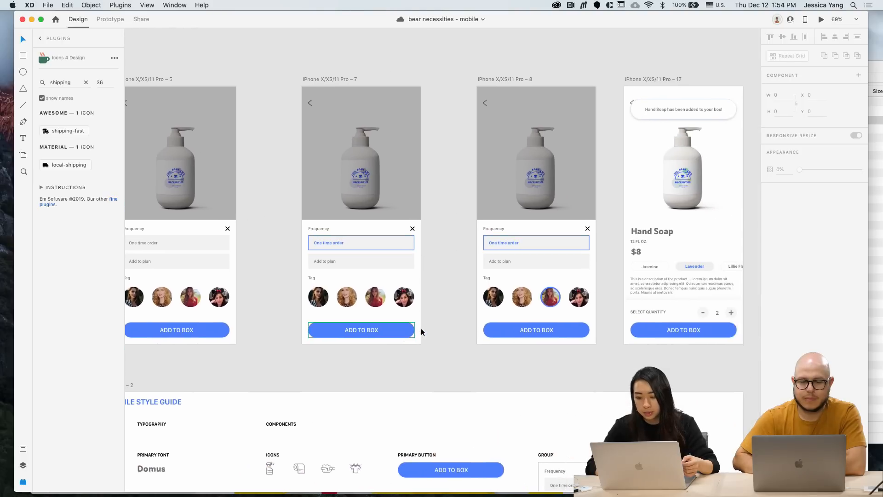
{"action": "scroll", "coordinate": [421, 332], "scroll_direction": "right", "scroll_amount": 6}
{"action": "scroll", "coordinate": [421, 332], "scroll_direction": "up", "scroll_amount": 1}
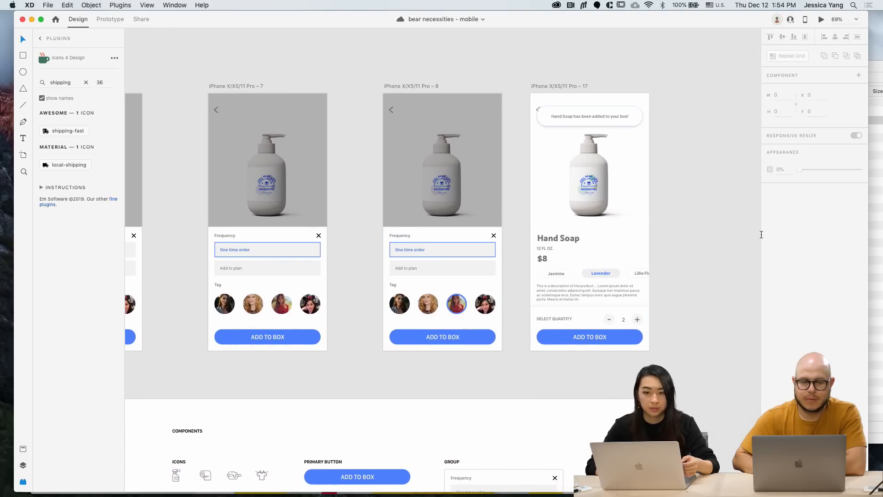